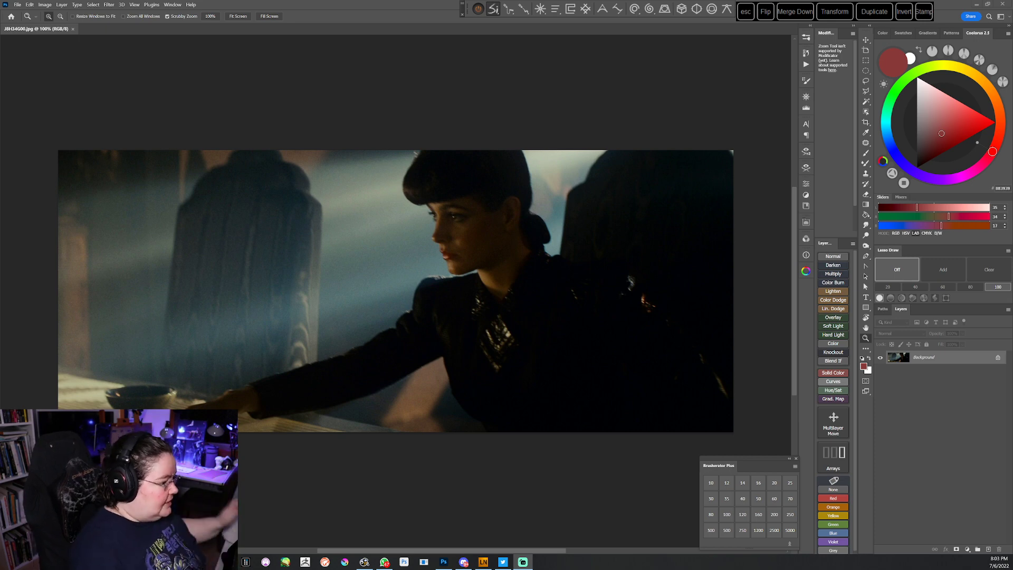
# Create an artboard of about 2550 by 1052 px around the whole film still
pyautogui.click(331, 20)
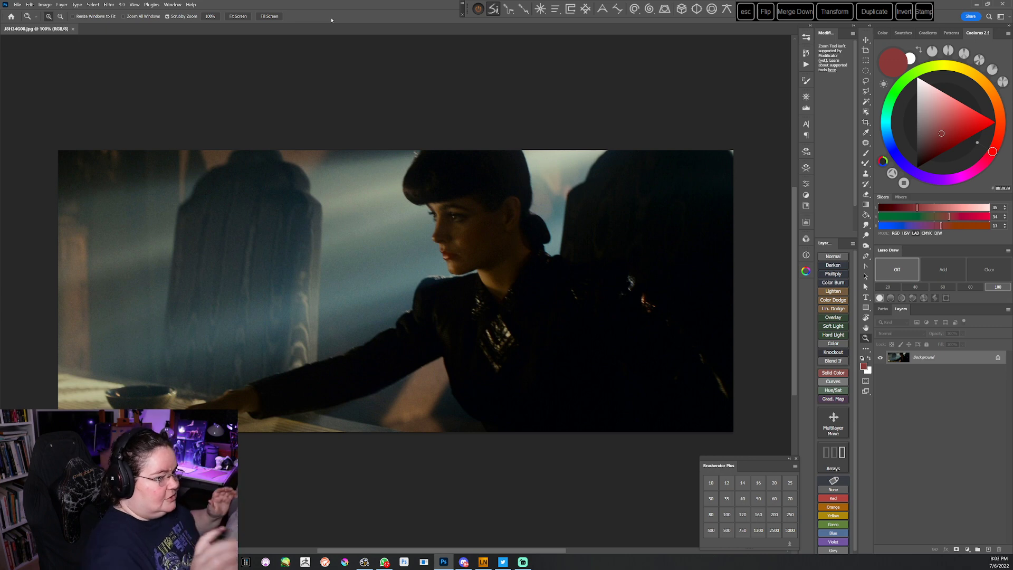
pyautogui.scroll(-3, 509, 420)
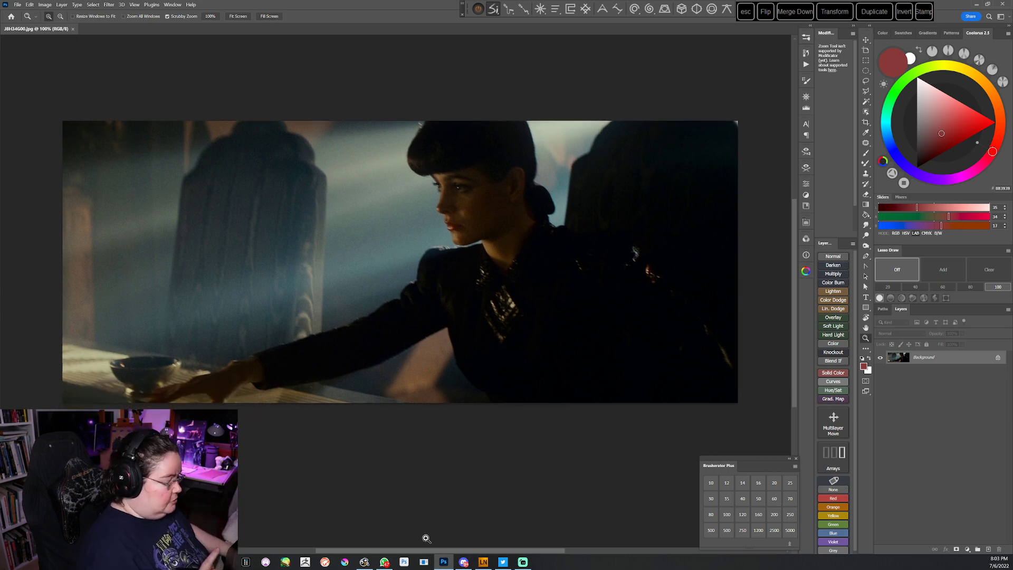
pyautogui.moveTo(540, 394); pyautogui.dragTo(551, 392)
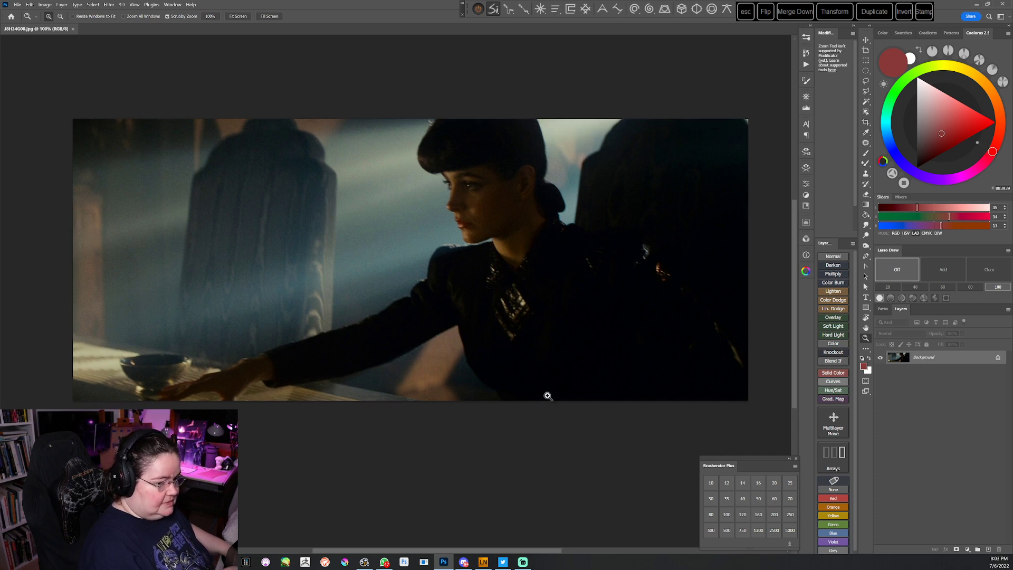
pyautogui.click(866, 50)
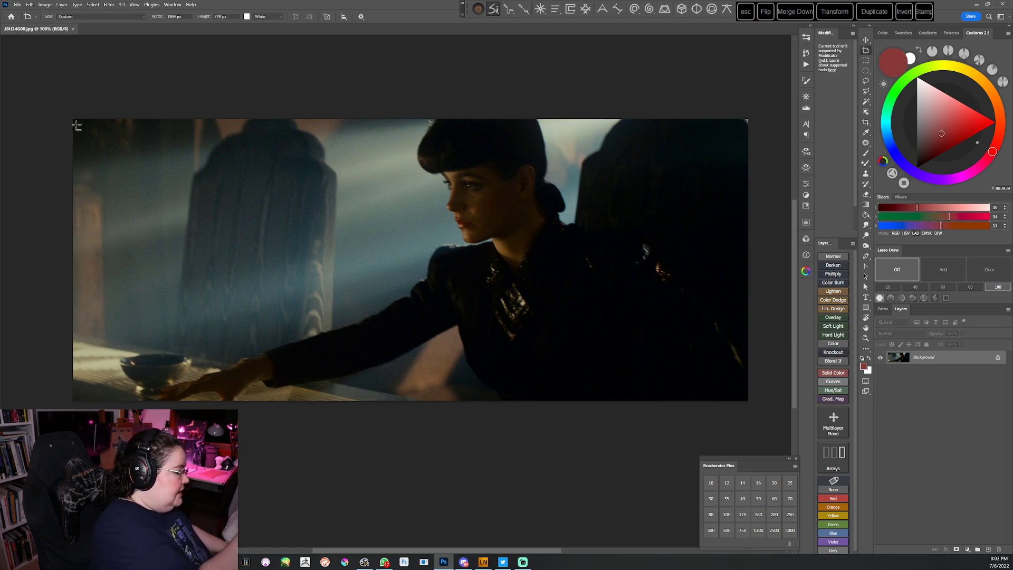
pyautogui.moveTo(76, 123); pyautogui.dragTo(747, 399)
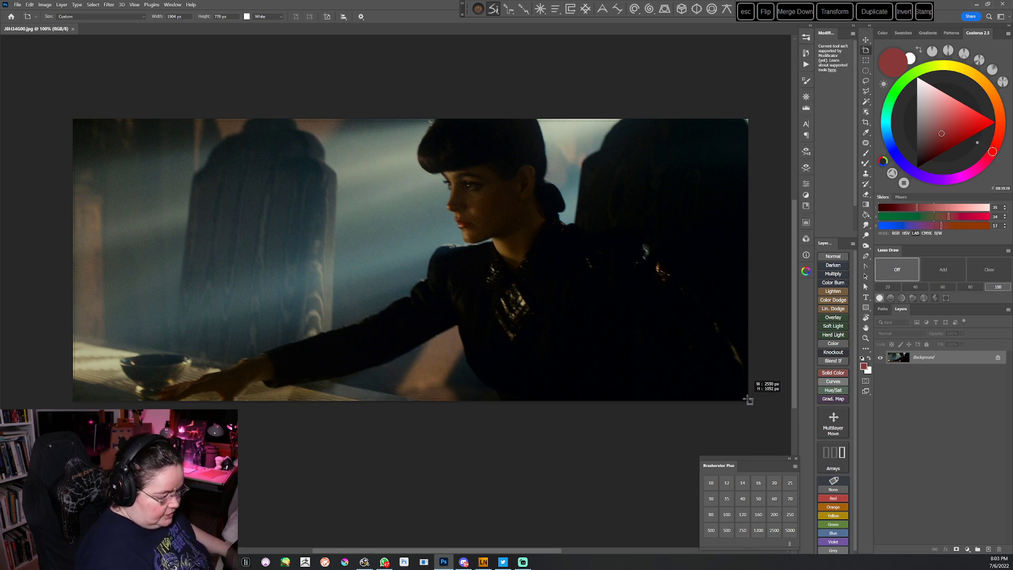
pyautogui.click(783, 181)
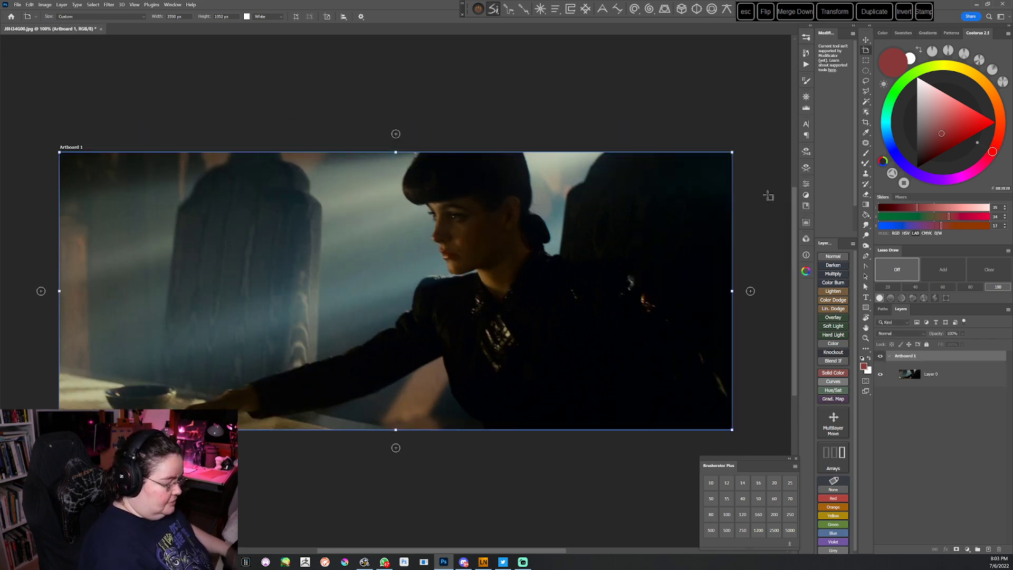
# Add a second blank artboard of the same size directly below the film still
pyautogui.moveTo(522, 491); pyautogui.dragTo(533, 427)
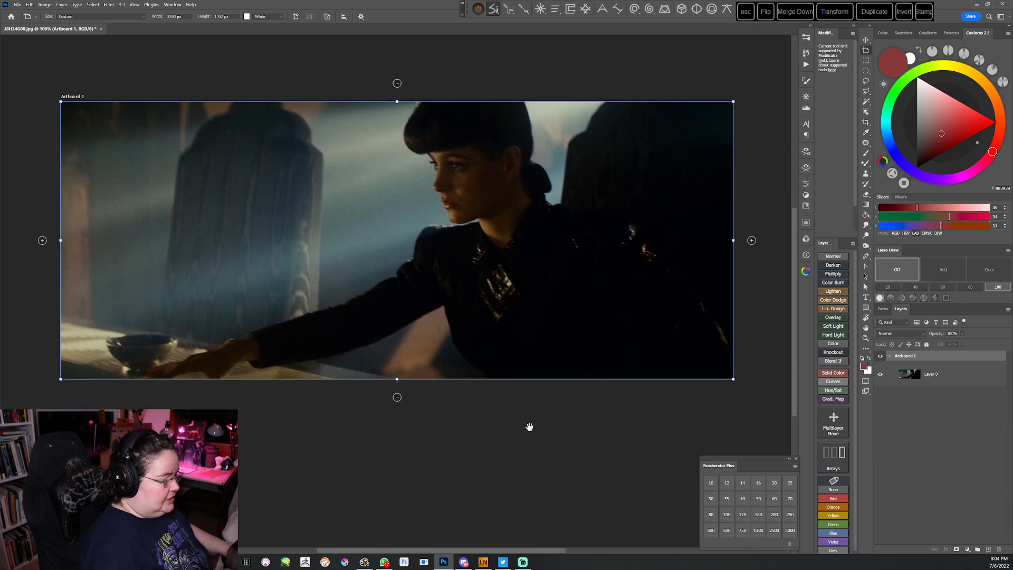
pyautogui.click(409, 353)
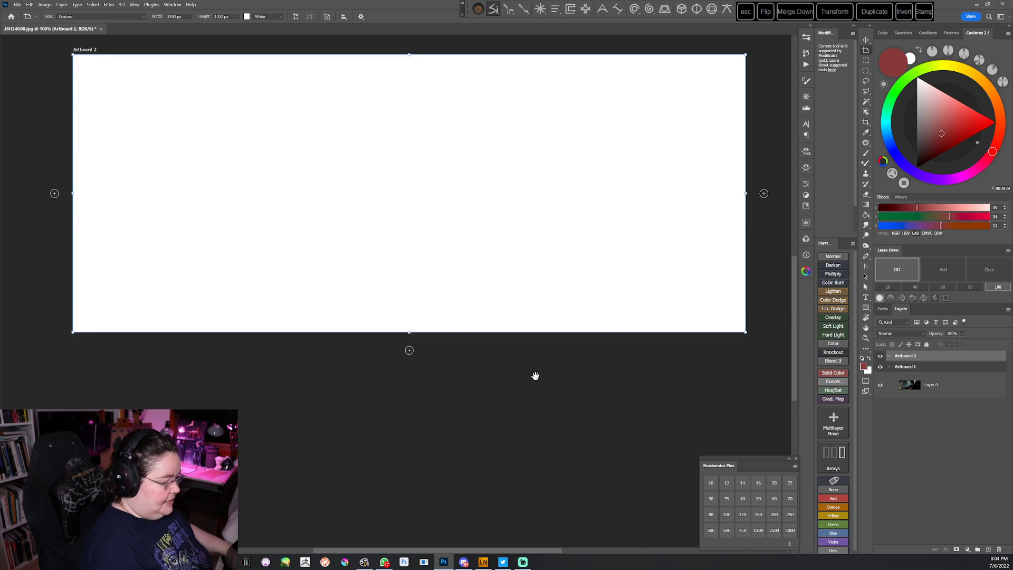
pyautogui.moveTo(534, 402); pyautogui.dragTo(536, 509)
pyautogui.moveTo(558, 357); pyautogui.dragTo(503, 425)
pyautogui.press('z')
pyautogui.press('v')
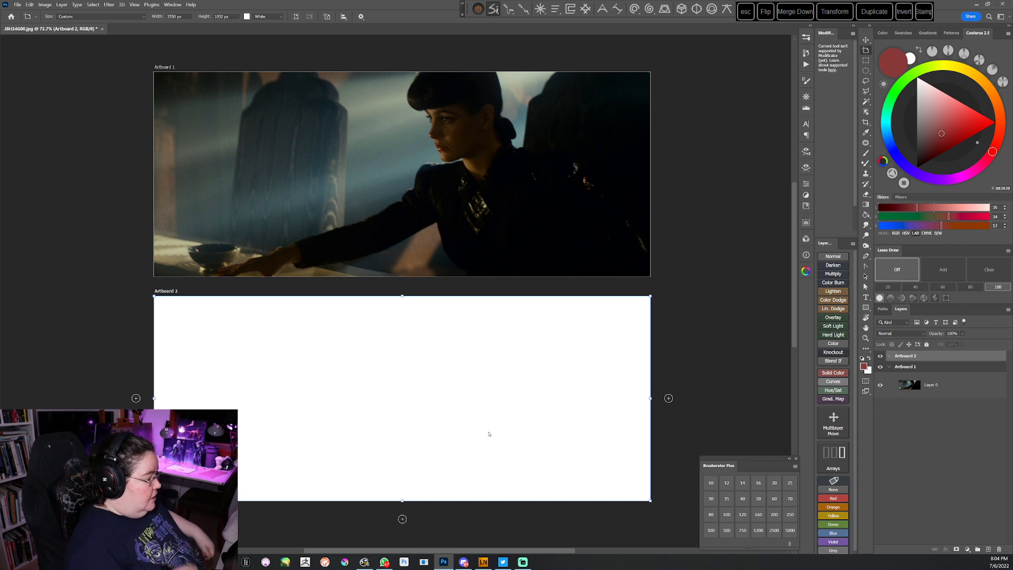
# Resize the document to a width of 3500 pixels, keeping its proportions
pyautogui.click(45, 4)
pyautogui.click(56, 63)
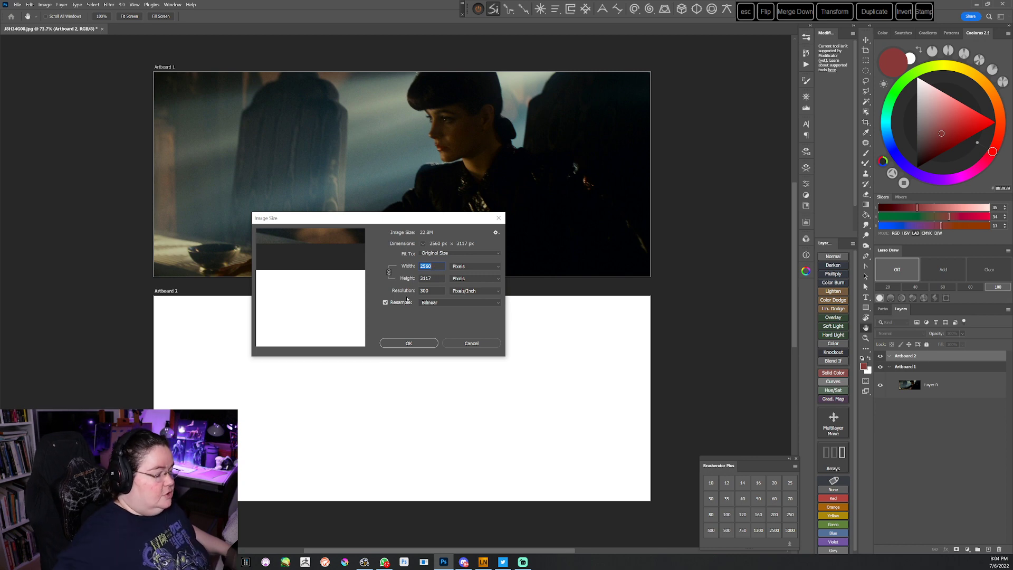
pyautogui.write('3500')
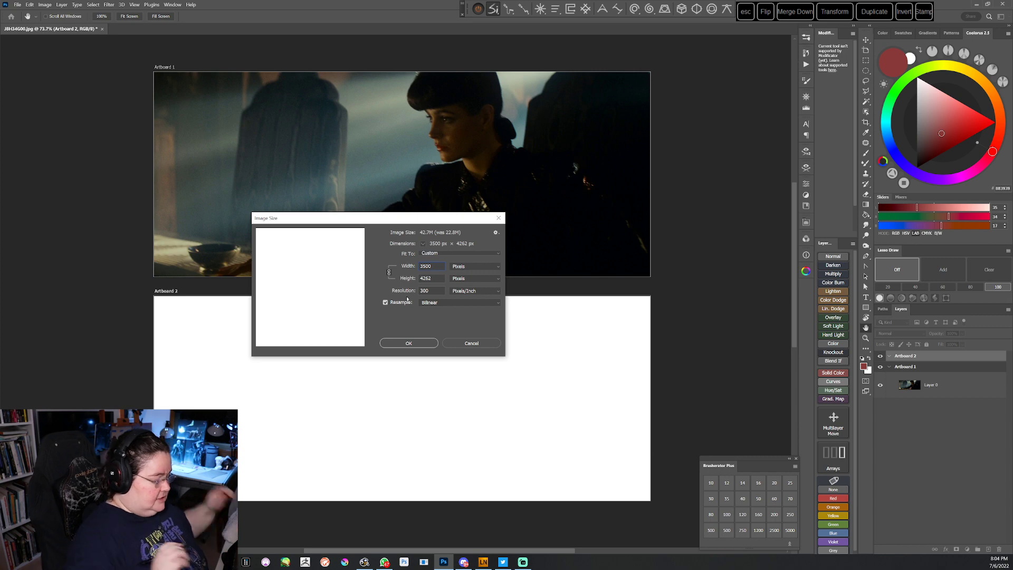
pyautogui.click(414, 343)
# Create a new empty layer and move it into Artboard 2
pyautogui.press('v')
pyautogui.moveTo(591, 444); pyautogui.dragTo(495, 372)
pyautogui.press('z')
pyautogui.moveTo(582, 362); pyautogui.dragTo(573, 369)
pyautogui.press('v')
pyautogui.press('z')
pyautogui.moveTo(586, 441); pyautogui.dragTo(611, 409)
pyautogui.press('v')
pyautogui.hotkey('ctrl', 'shift', 'alt', 'n')
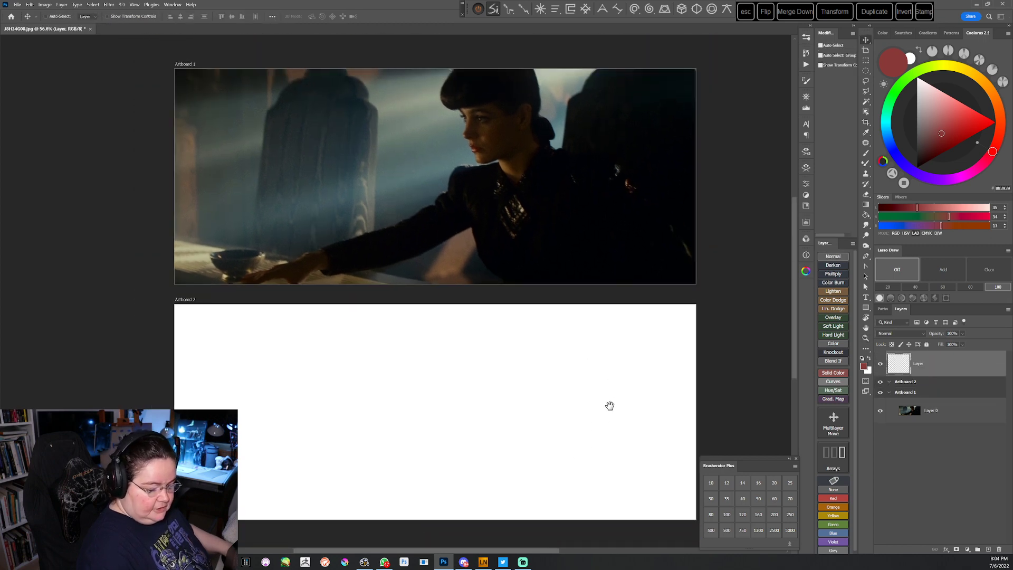
pyautogui.moveTo(906, 370); pyautogui.dragTo(921, 380)
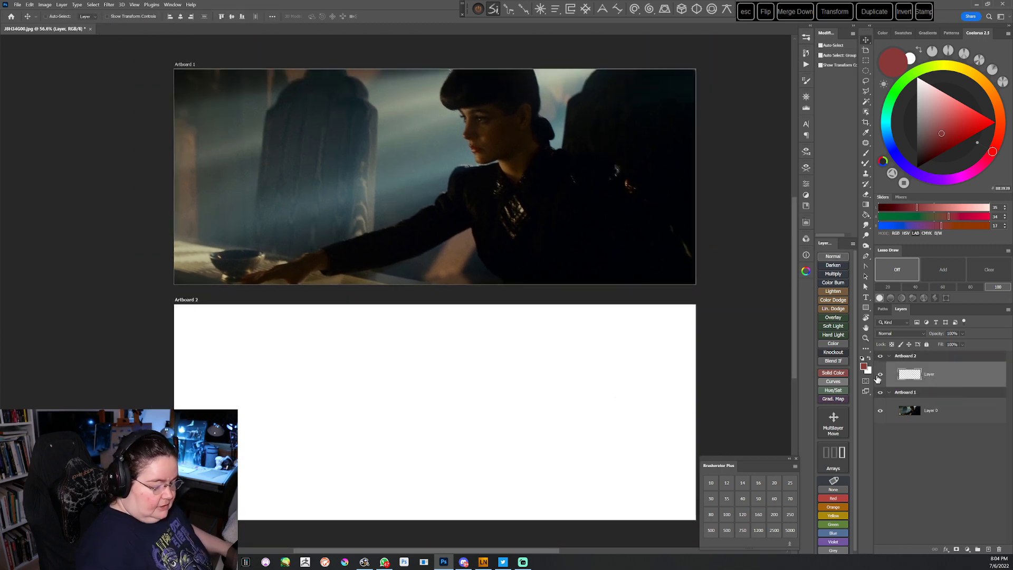
# Choose the "* pencil" brush preset and set a light blue foreground colour
pyautogui.click(805, 39)
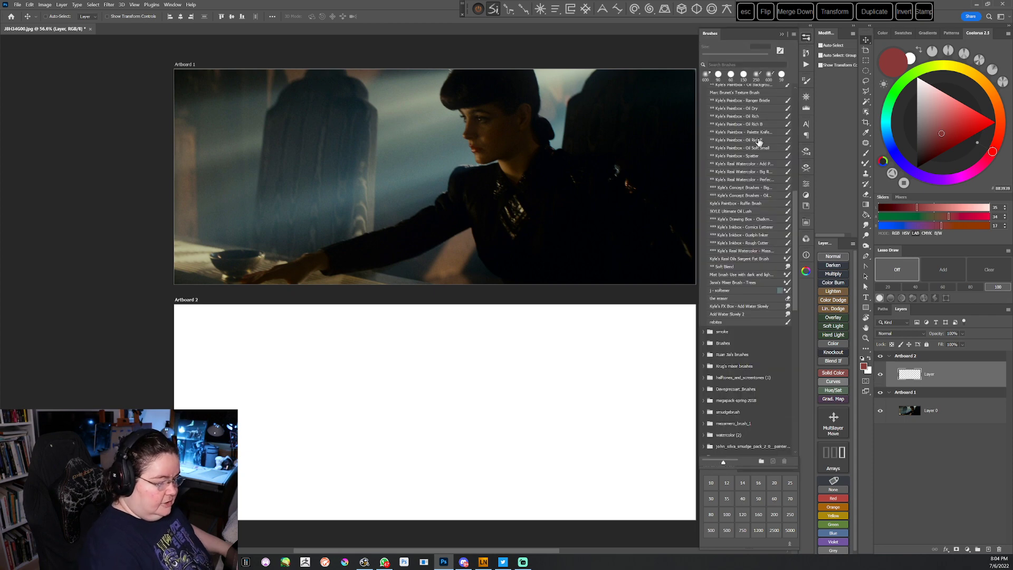
pyautogui.moveTo(795, 232); pyautogui.dragTo(796, 184)
pyautogui.scroll(4, 796, 184)
pyautogui.click(726, 136)
pyautogui.moveTo(889, 142); pyautogui.dragTo(889, 139)
pyautogui.click(948, 107)
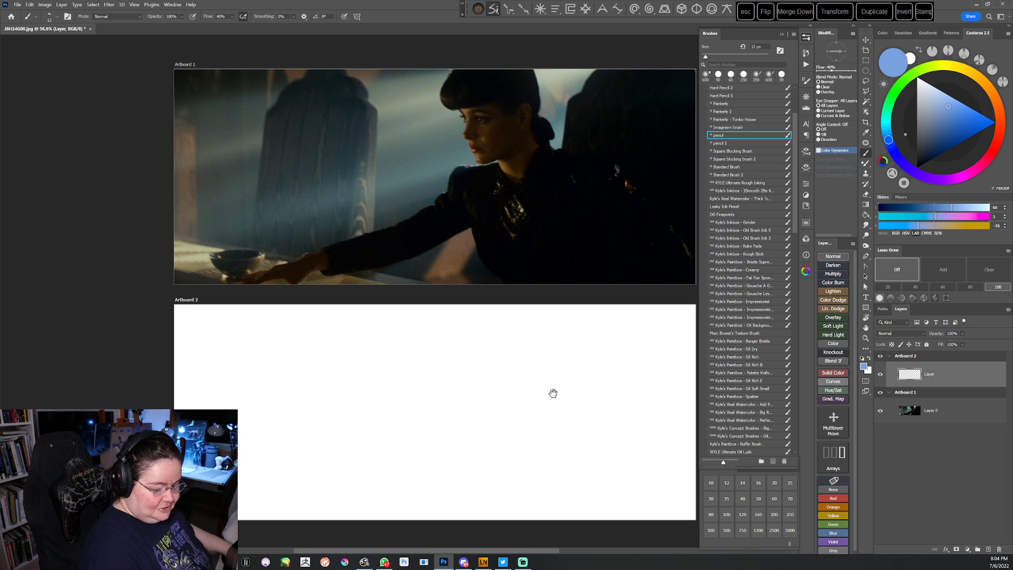
# Switch to a dark blue and sketch the sloping table edge in the lower left area of Artboard 2
pyautogui.moveTo(553, 393); pyautogui.dragTo(535, 390)
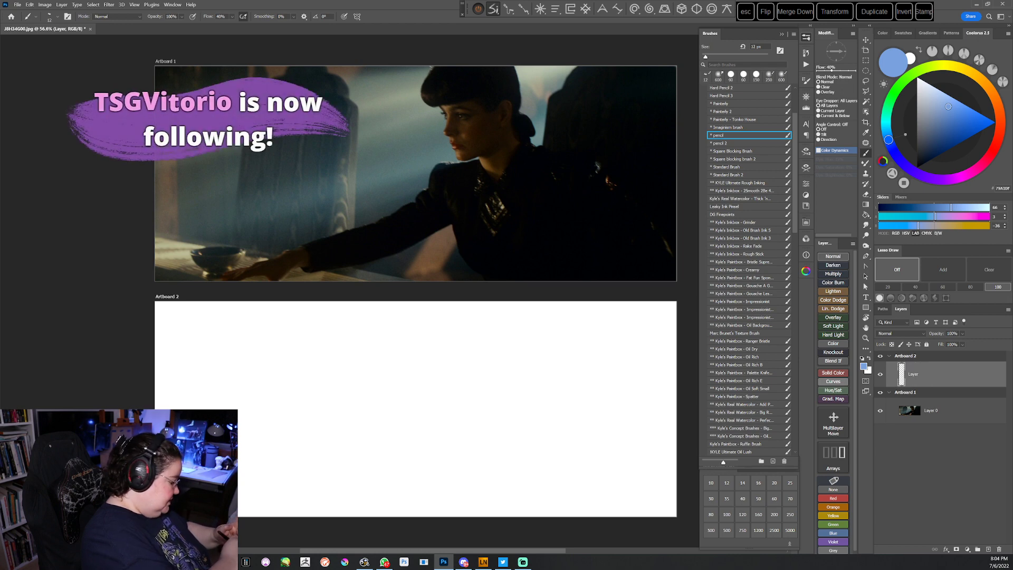
pyautogui.click(952, 141)
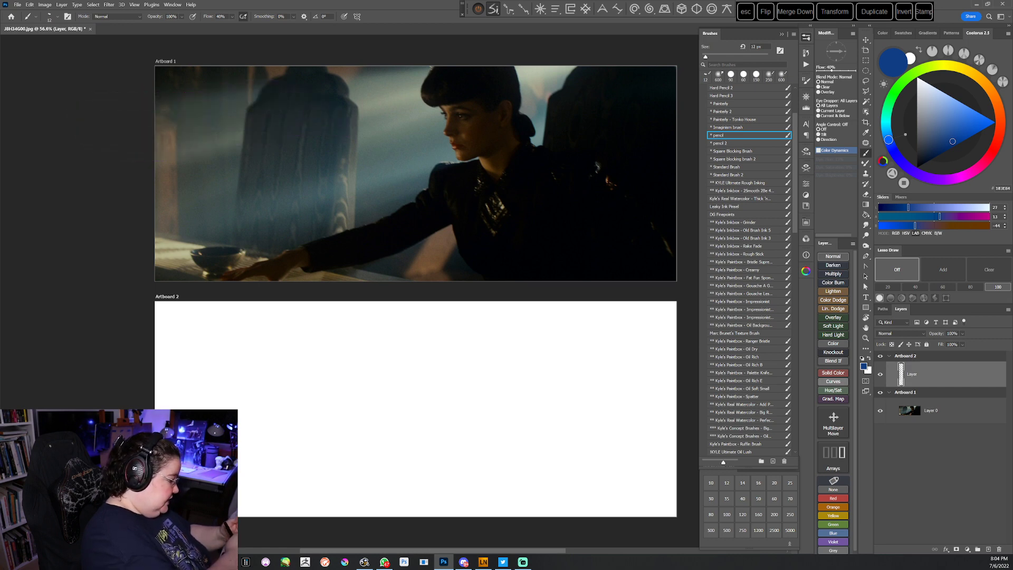
pyautogui.moveTo(238, 475); pyautogui.dragTo(377, 530)
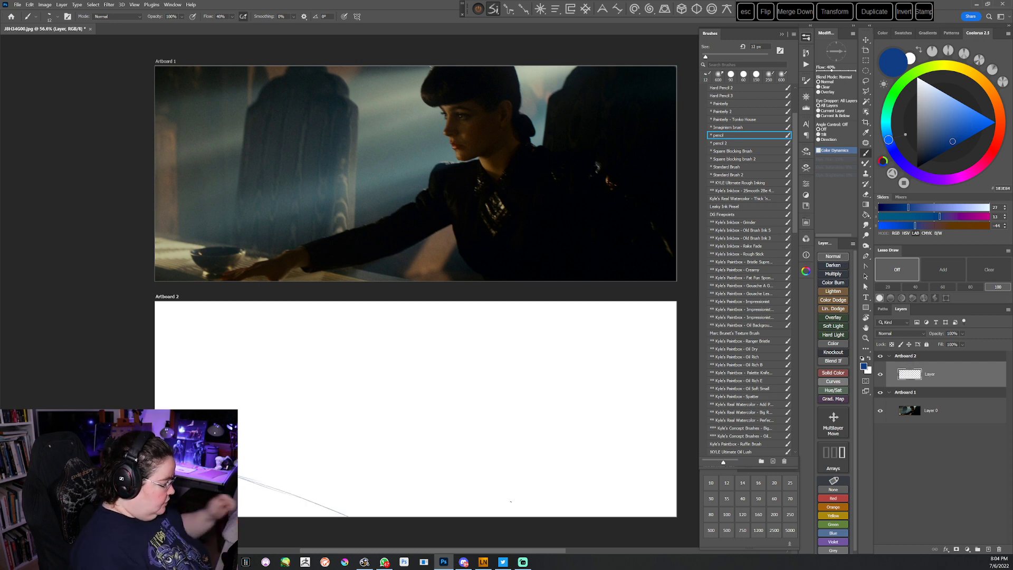
pyautogui.hotkey('ctrl', 'z')
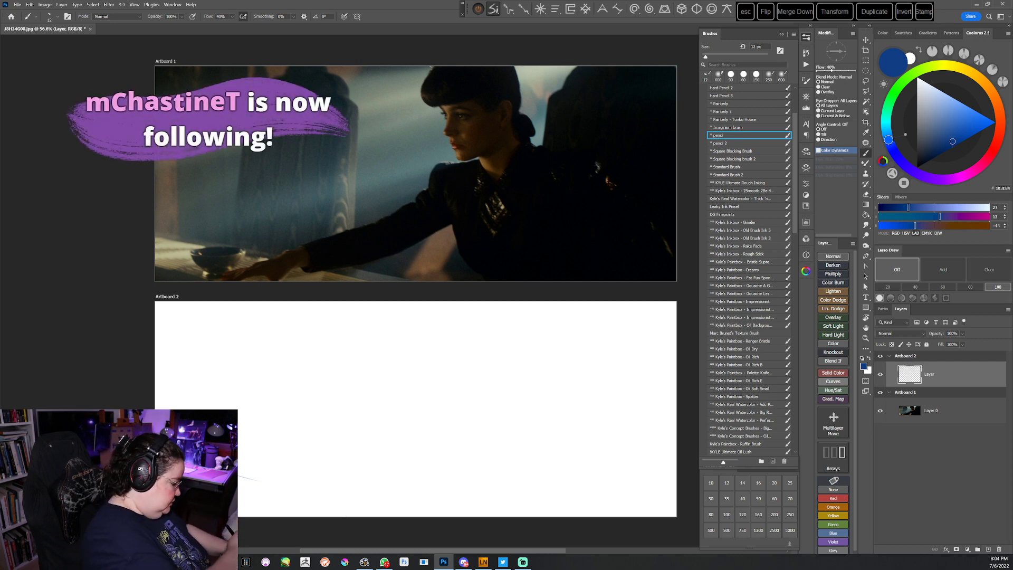
pyautogui.moveTo(240, 472); pyautogui.dragTo(385, 511)
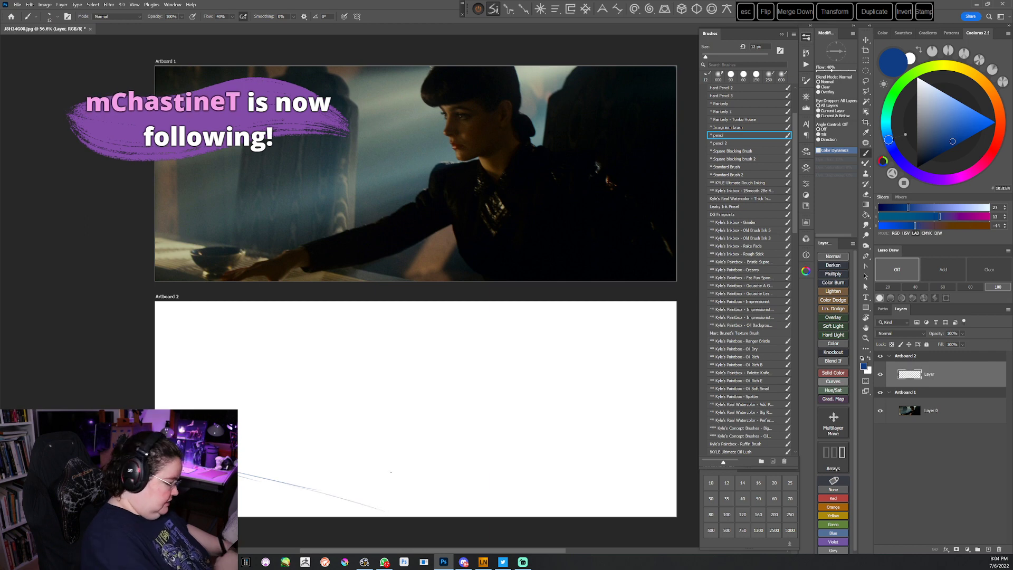
# Rough in the chair edge behind the head, clean up stray strokes, and sketch the top and back of the head
pyautogui.moveTo(527, 354); pyautogui.dragTo(559, 305)
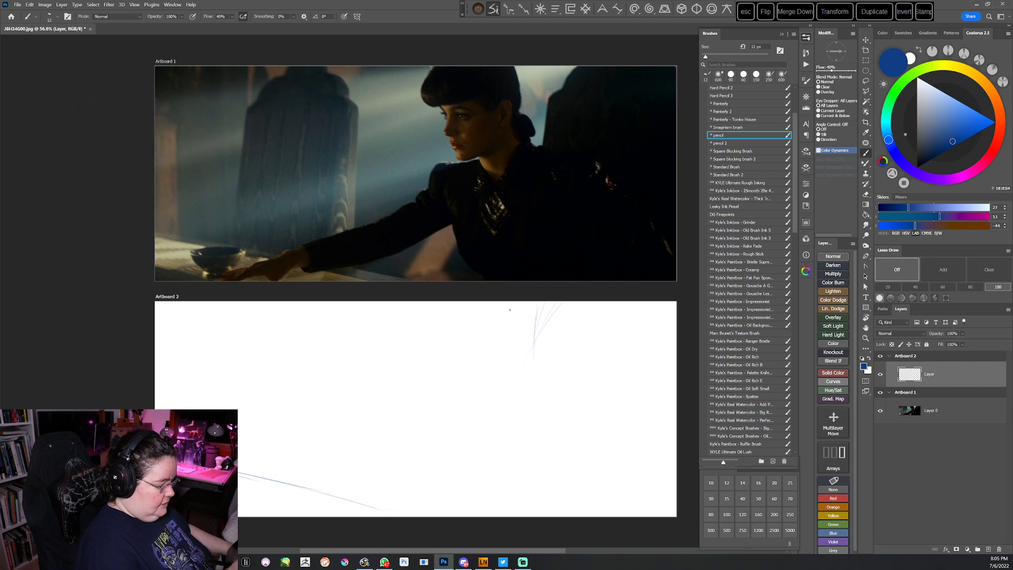
pyautogui.press('e')
pyautogui.moveTo(541, 318)
pyautogui.mouseDown()
pyautogui.moveTo(539, 309)
pyautogui.moveTo(535, 348)
pyautogui.mouseUp()
pyautogui.press('b')
pyautogui.press('b')
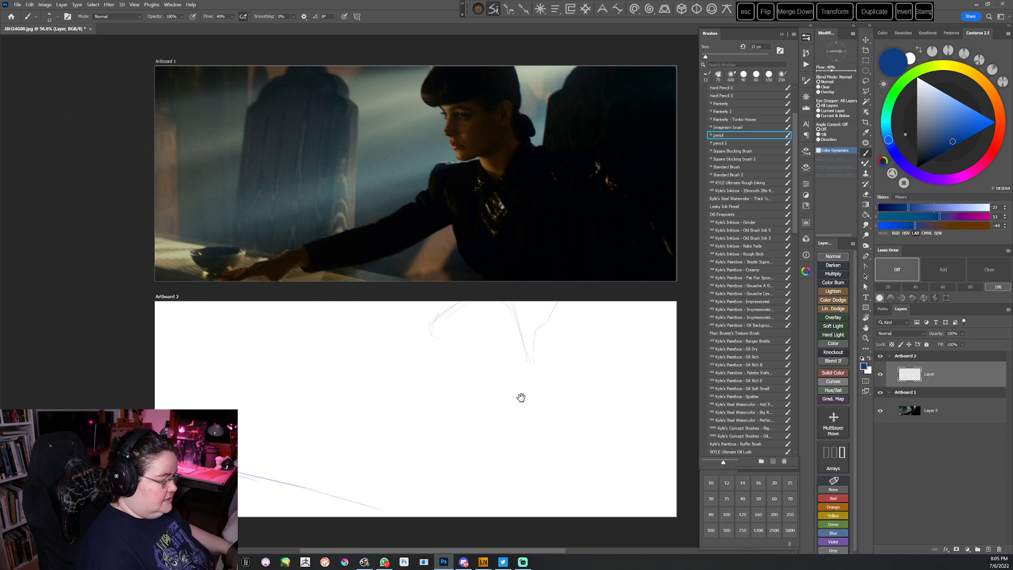
# Sketch the front of the face, the jawline and the start of the neck, and reinforce the back of the head
pyautogui.scroll(-1, 518, 396)
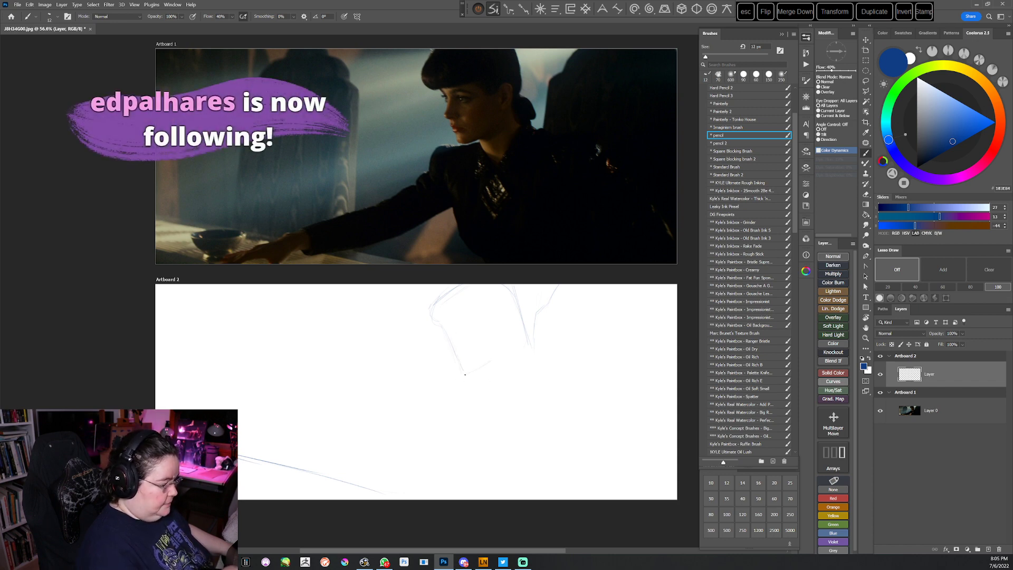
pyautogui.scroll(-1, 500, 356)
pyautogui.hscroll(-1, 500, 356)
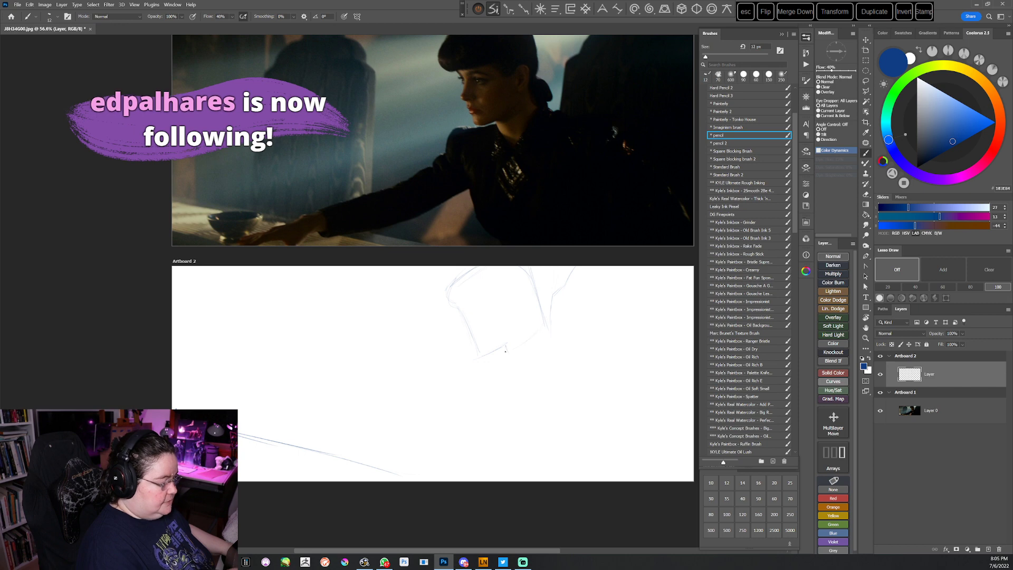
pyautogui.moveTo(530, 267)
pyautogui.mouseDown()
pyautogui.moveTo(542, 327)
pyautogui.moveTo(500, 351)
pyautogui.moveTo(517, 367)
pyautogui.mouseUp()
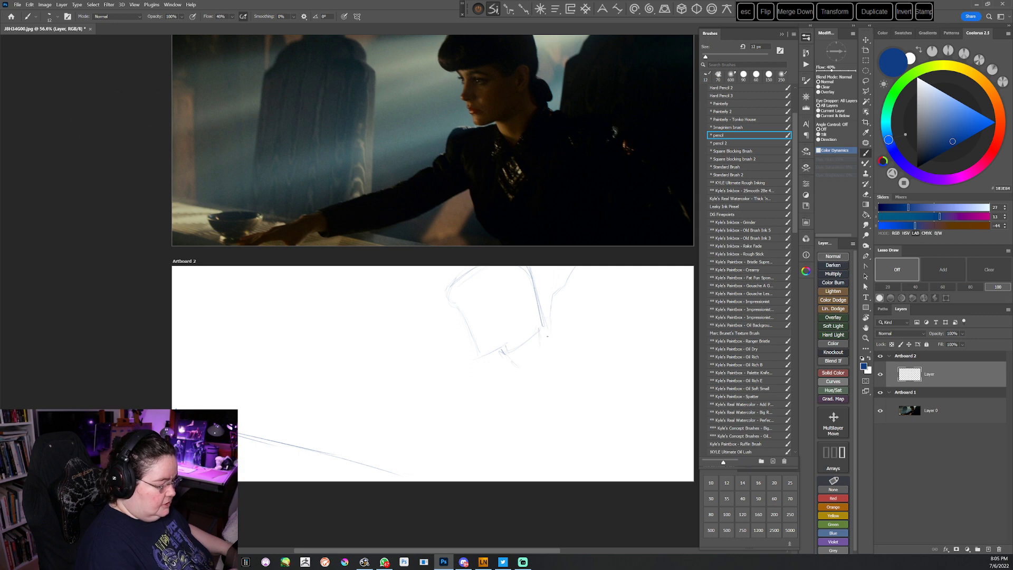
# Erase the chair edge behind the head and redraw it as a more angular line
pyautogui.press('e')
pyautogui.moveTo(553, 312); pyautogui.dragTo(573, 266)
pyautogui.press('b')
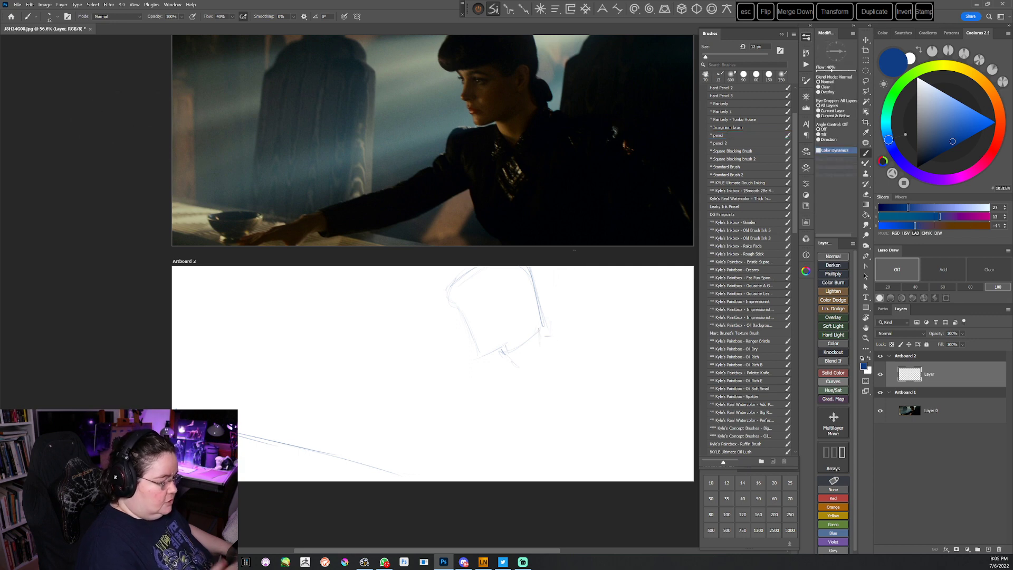
pyautogui.press('.')
pyautogui.moveTo(576, 267); pyautogui.dragTo(570, 290)
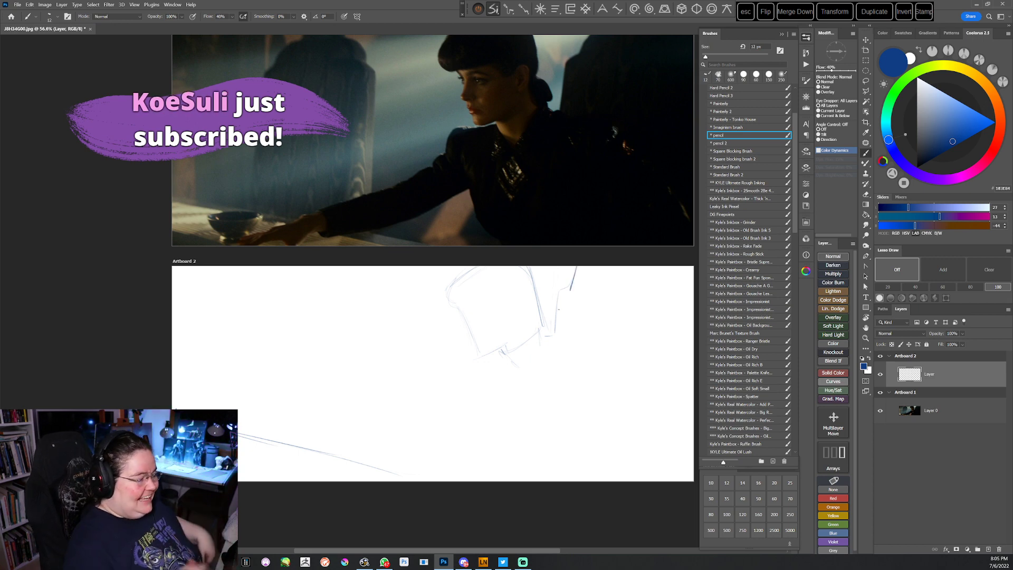
pyautogui.hotkey('ctrl', 'z')
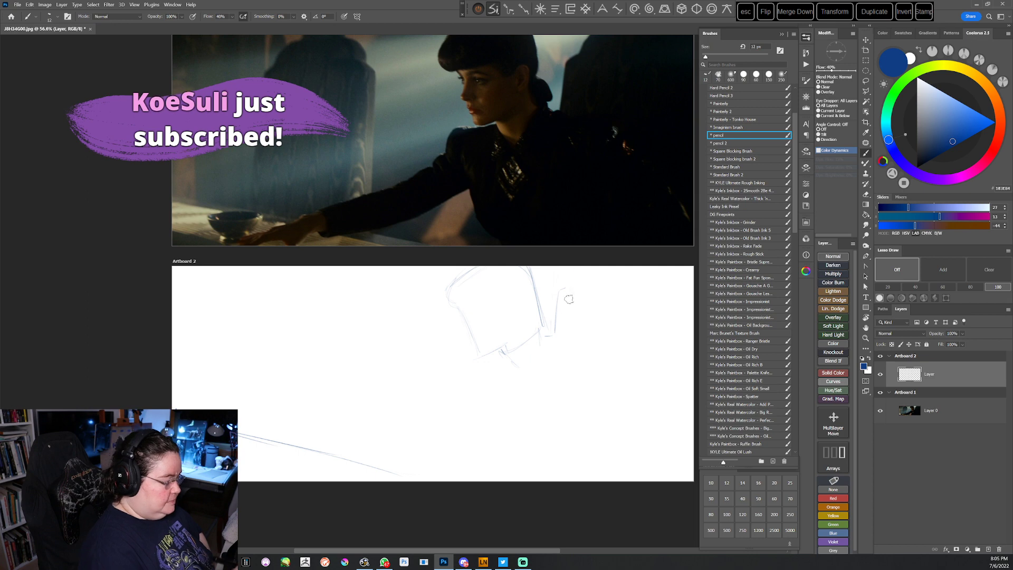
pyautogui.moveTo(571, 271); pyautogui.dragTo(550, 332)
# Refine the back of the head down to the nape, erasing excess lines there and redrawing with the "* pencil" brush
pyautogui.moveTo(534, 284); pyautogui.dragTo(542, 337)
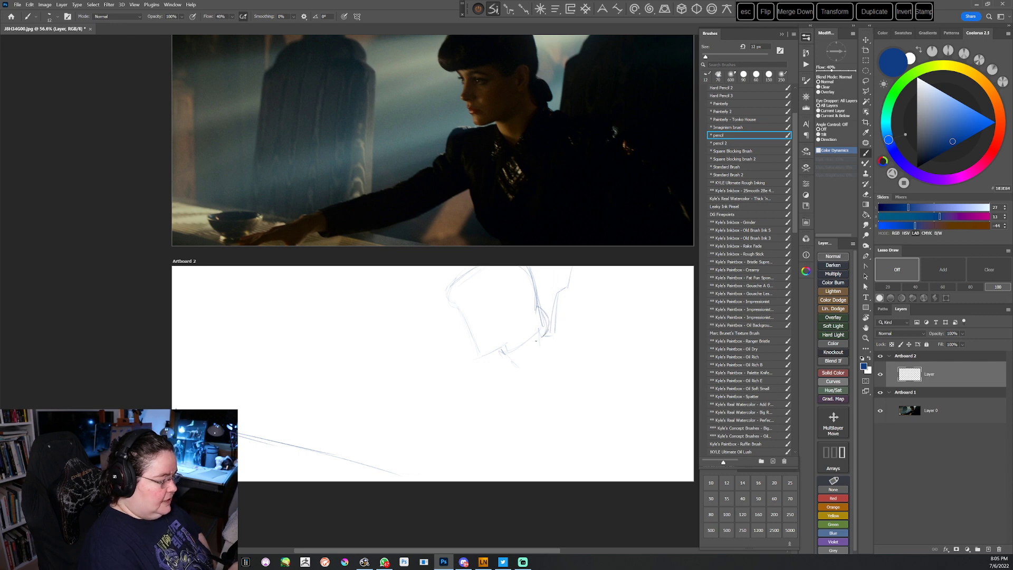
pyautogui.moveTo(543, 302); pyautogui.dragTo(544, 326)
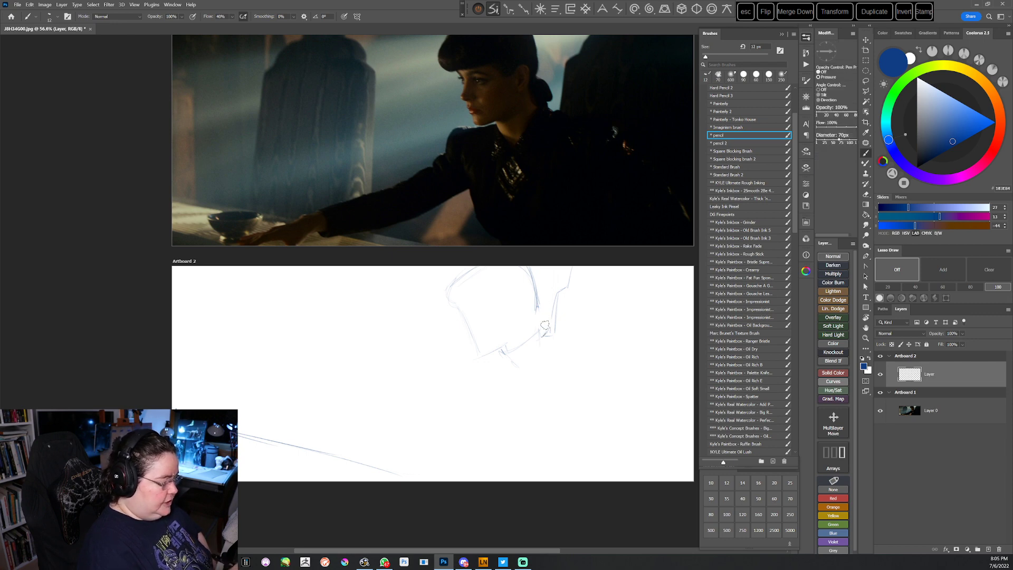
pyautogui.click(720, 135)
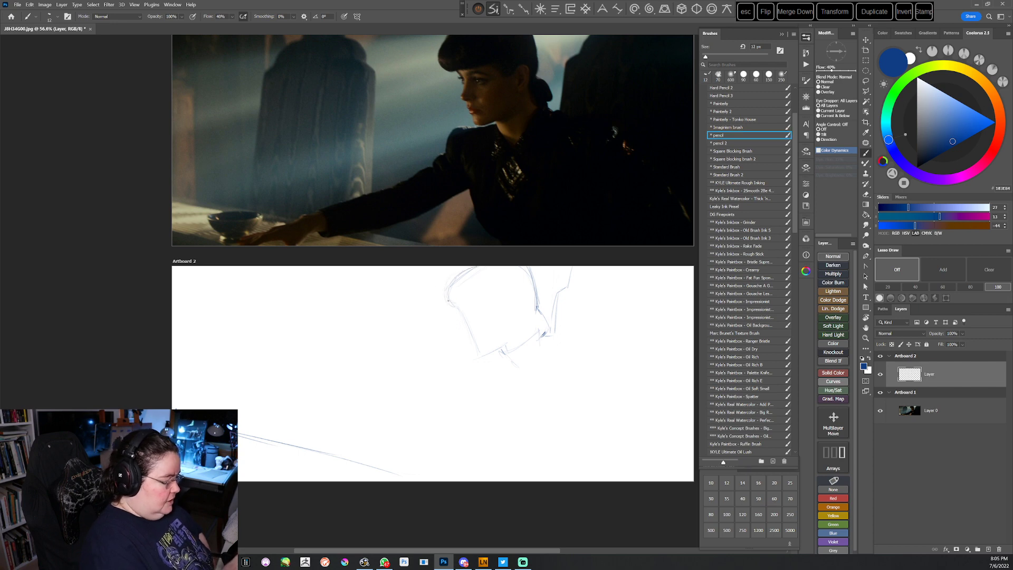
# Darken the front curve of the hair and sketch the shoulder and the outstretched arm reaching to the table edge
pyautogui.moveTo(452, 287); pyautogui.dragTo(449, 306)
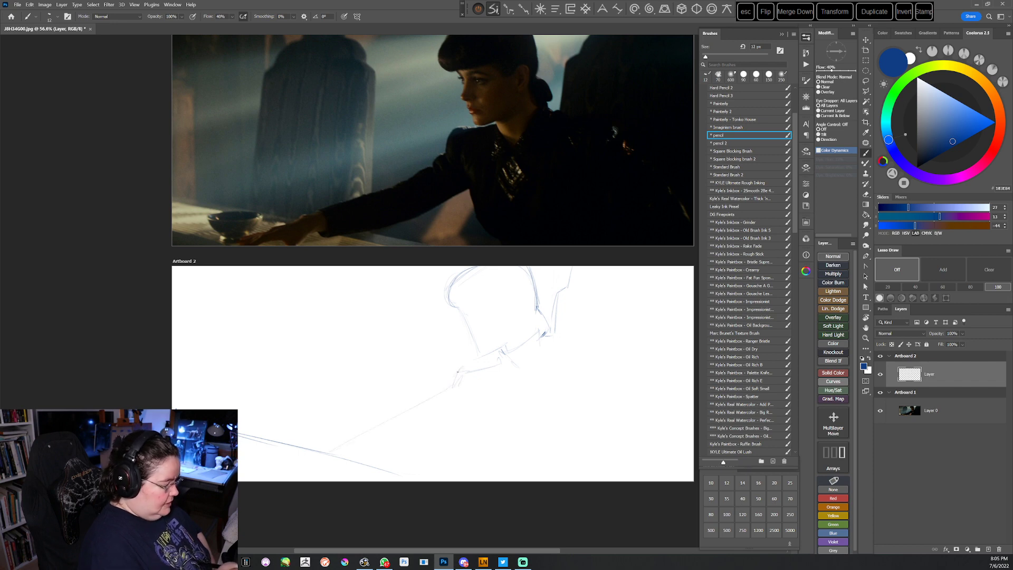
pyautogui.moveTo(334, 440); pyautogui.dragTo(346, 463)
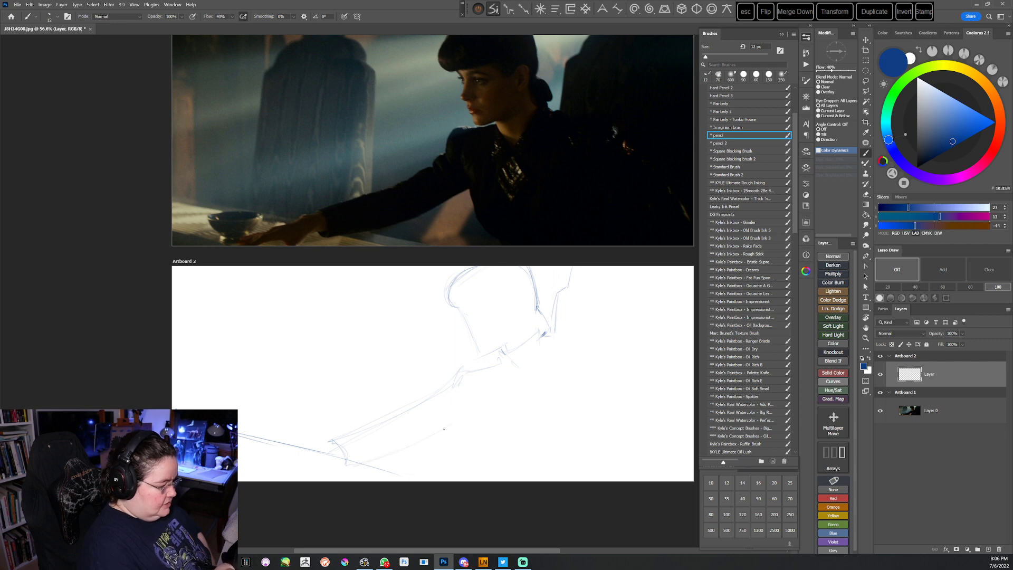
pyautogui.moveTo(480, 420); pyautogui.dragTo(461, 427)
# Erase and simplify the shoulder contour, and sketch the ear, neckline and first torso lines
pyautogui.press('e')
pyautogui.moveTo(463, 371)
pyautogui.mouseDown()
pyautogui.moveTo(402, 412)
pyautogui.moveTo(457, 374)
pyautogui.mouseUp()
pyautogui.press('b')
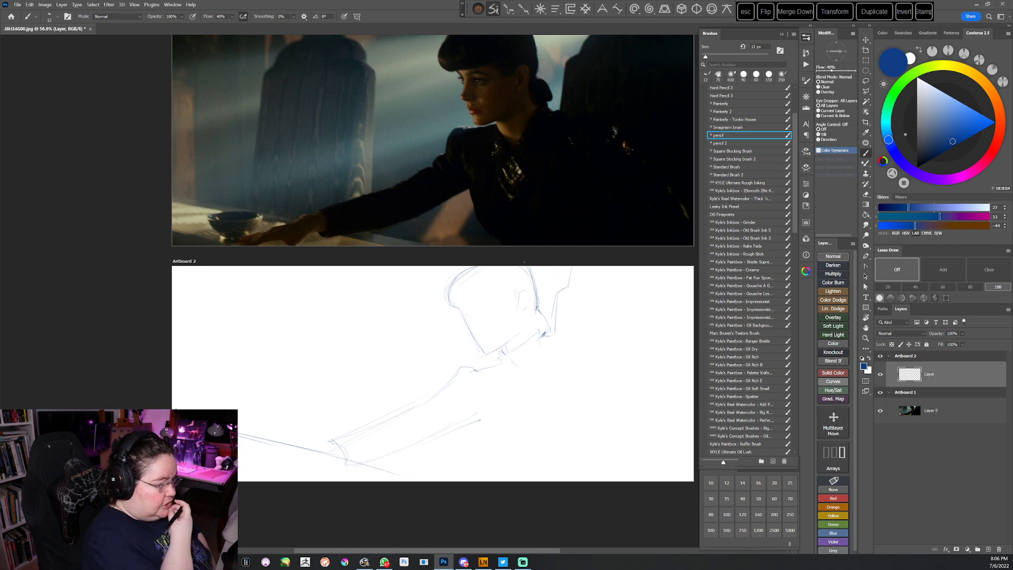
pyautogui.moveTo(546, 334); pyautogui.dragTo(537, 375)
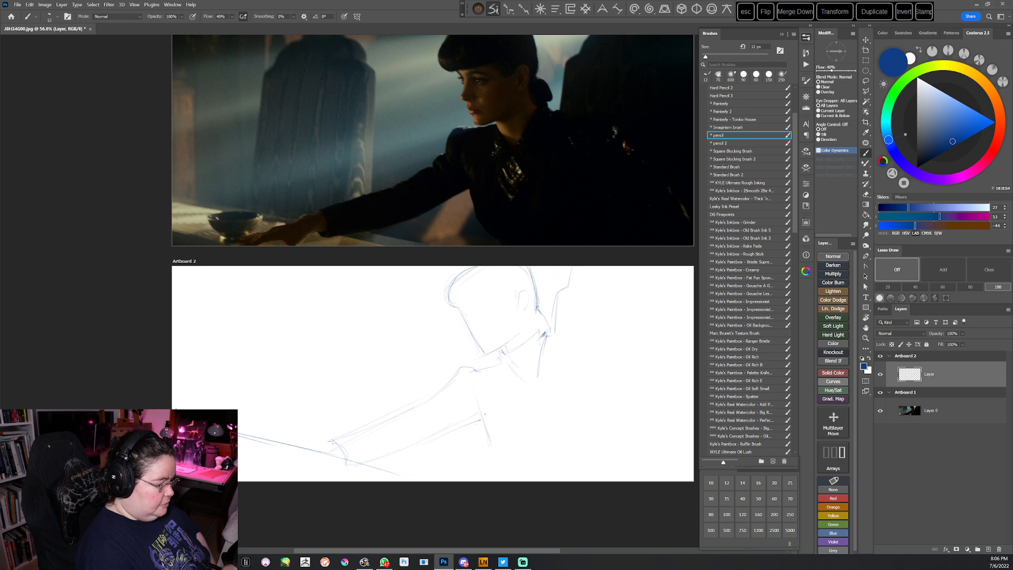
# Extend the torso's front line, and sketch the sleeve cuff, the reaching hand and the table's near edges
pyautogui.moveTo(482, 424); pyautogui.dragTo(492, 446)
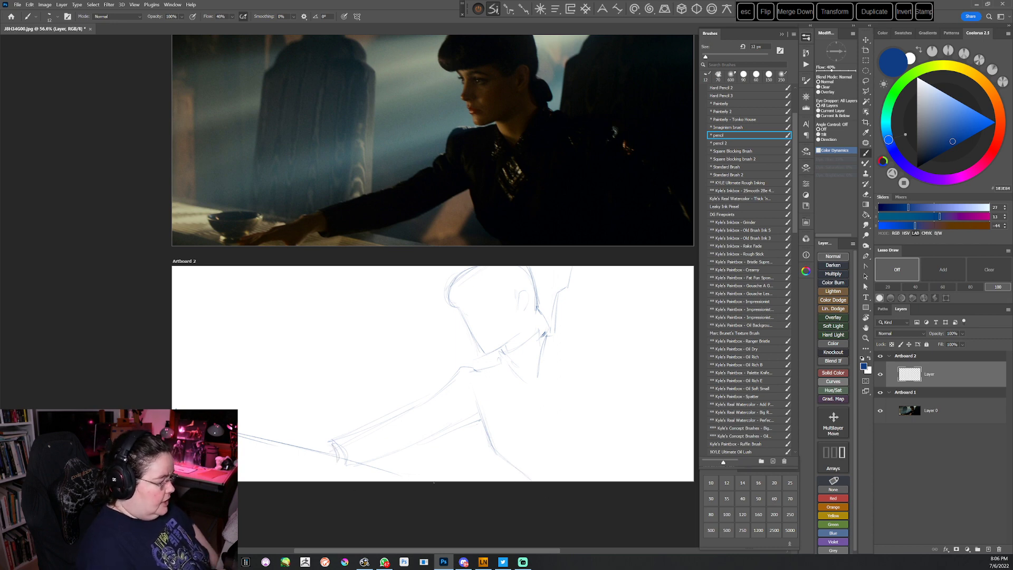
pyautogui.moveTo(532, 430); pyautogui.dragTo(540, 340)
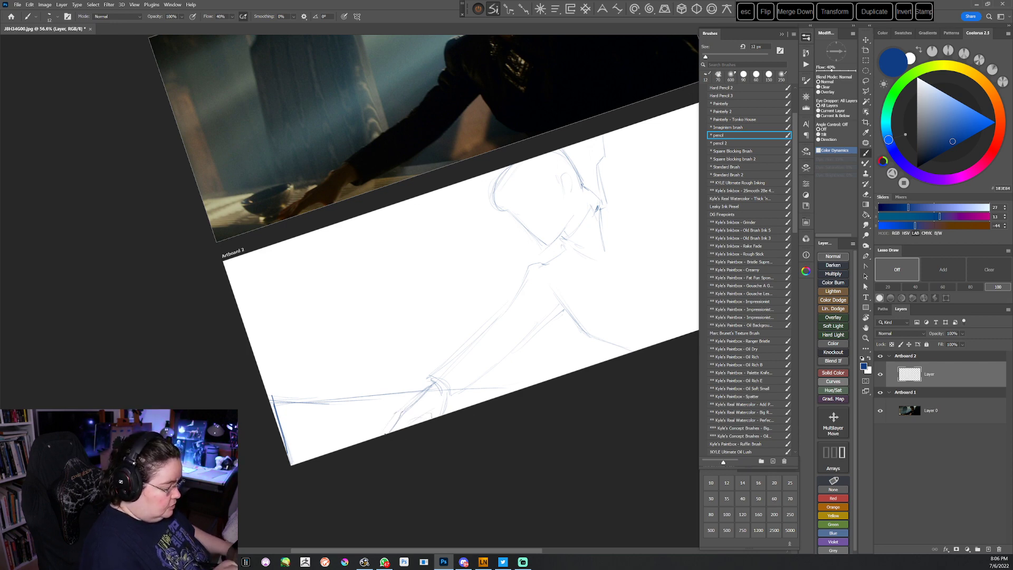
pyautogui.press('Escape')
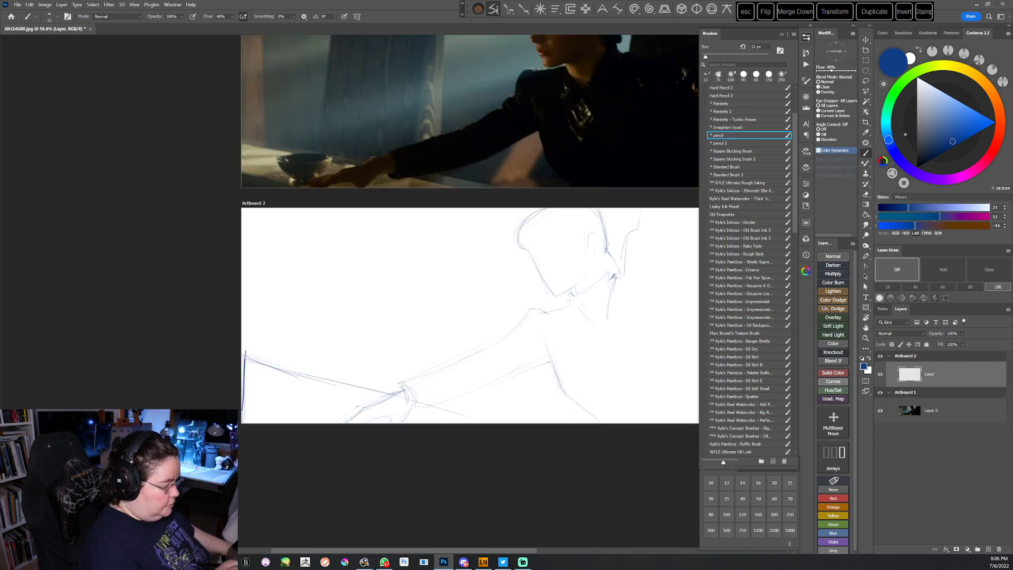
# Darken the shoulder and the upper contour of the outstretched arm, and firm up the sleeve's underside
pyautogui.moveTo(402, 388); pyautogui.dragTo(548, 308)
pyautogui.moveTo(549, 351)
pyautogui.mouseDown()
pyautogui.moveTo(505, 381)
pyautogui.moveTo(515, 373)
pyautogui.mouseUp()
pyautogui.moveTo(458, 396); pyautogui.dragTo(486, 386)
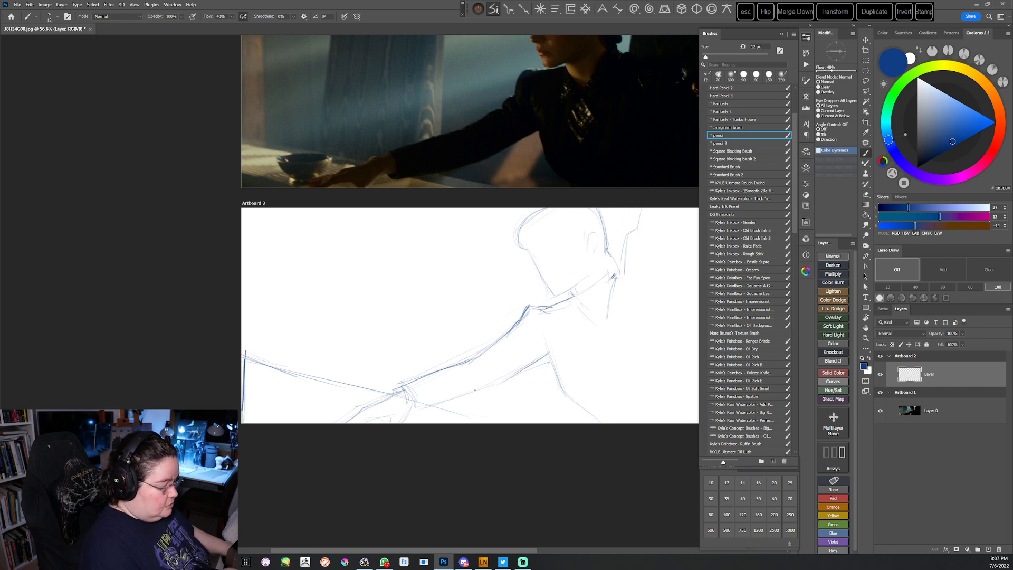
# Restate the table edge running under the hand, and refine the shoulder, sleeve and forearm contours
pyautogui.press('r')
pyautogui.moveTo(587, 415); pyautogui.dragTo(607, 260)
pyautogui.moveTo(508, 359); pyautogui.dragTo(536, 345)
pyautogui.press('r')
pyautogui.moveTo(448, 376)
pyautogui.mouseDown()
pyautogui.moveTo(336, 432)
pyautogui.moveTo(350, 477)
pyautogui.moveTo(571, 329)
pyautogui.moveTo(454, 364)
pyautogui.moveTo(353, 429)
pyautogui.mouseUp()
pyautogui.press('r')
pyautogui.moveTo(559, 302); pyautogui.dragTo(538, 315)
pyautogui.press('r')
pyautogui.press('Escape')
pyautogui.moveTo(552, 380)
pyautogui.mouseDown()
pyautogui.moveTo(510, 425)
pyautogui.moveTo(456, 408)
pyautogui.mouseUp()
pyautogui.press('b')
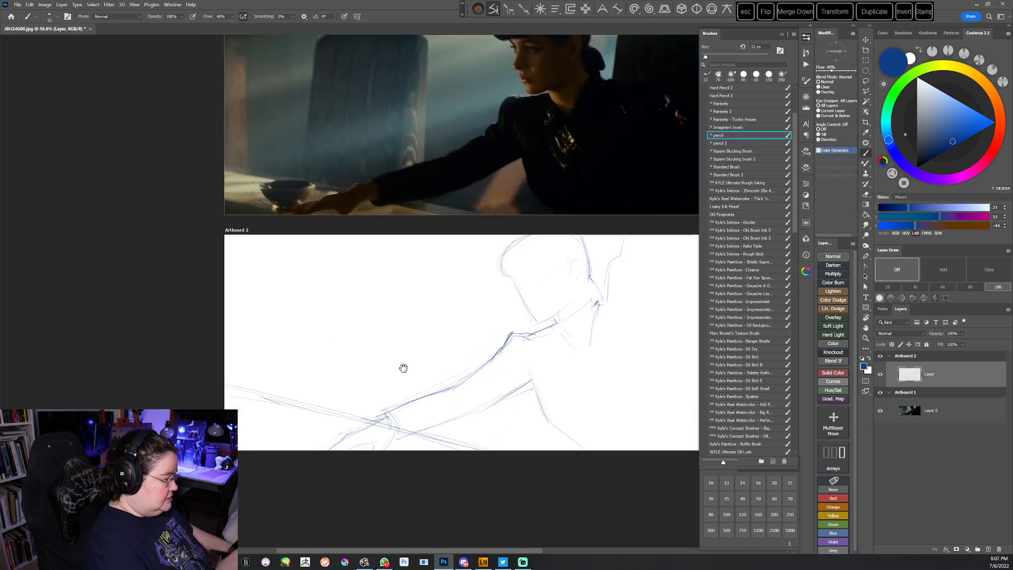
# Sketch the tall chair back behind the table and the bowl in front of the reaching hand
pyautogui.moveTo(402, 367); pyautogui.dragTo(349, 420)
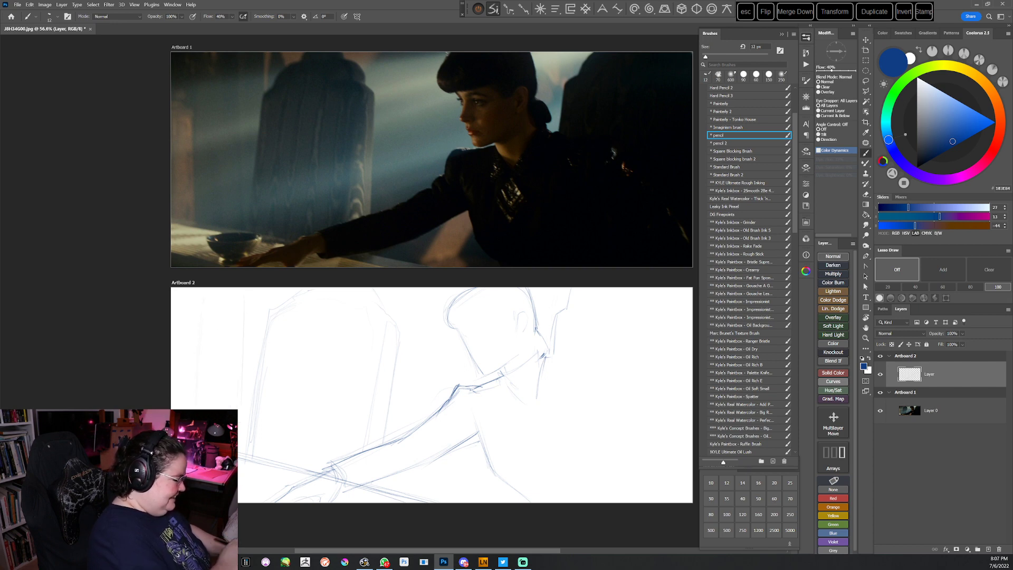
pyautogui.moveTo(479, 452); pyautogui.dragTo(545, 346)
pyautogui.press('r')
pyautogui.moveTo(532, 380); pyautogui.dragTo(596, 323)
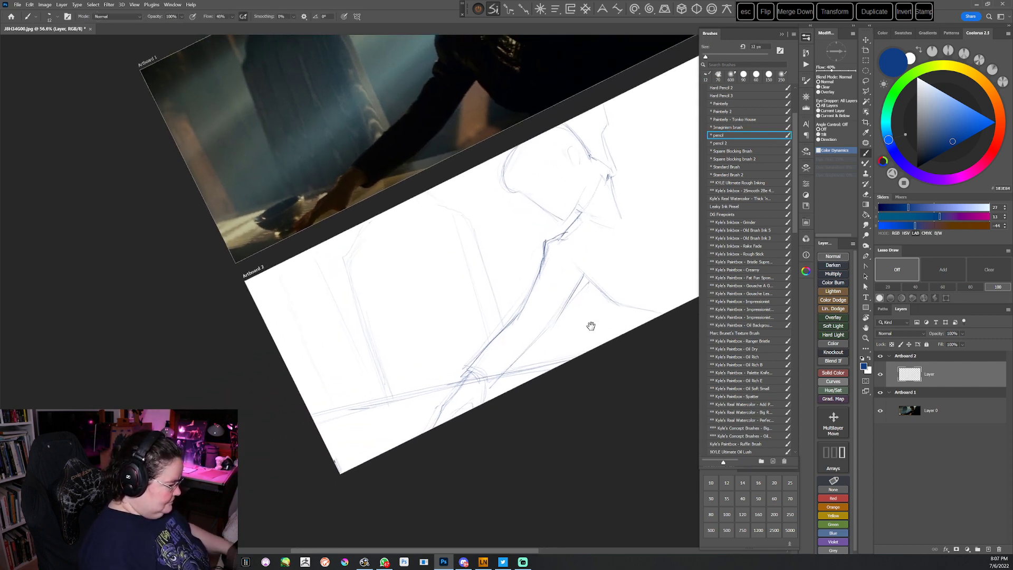
pyautogui.moveTo(529, 334); pyautogui.dragTo(543, 314)
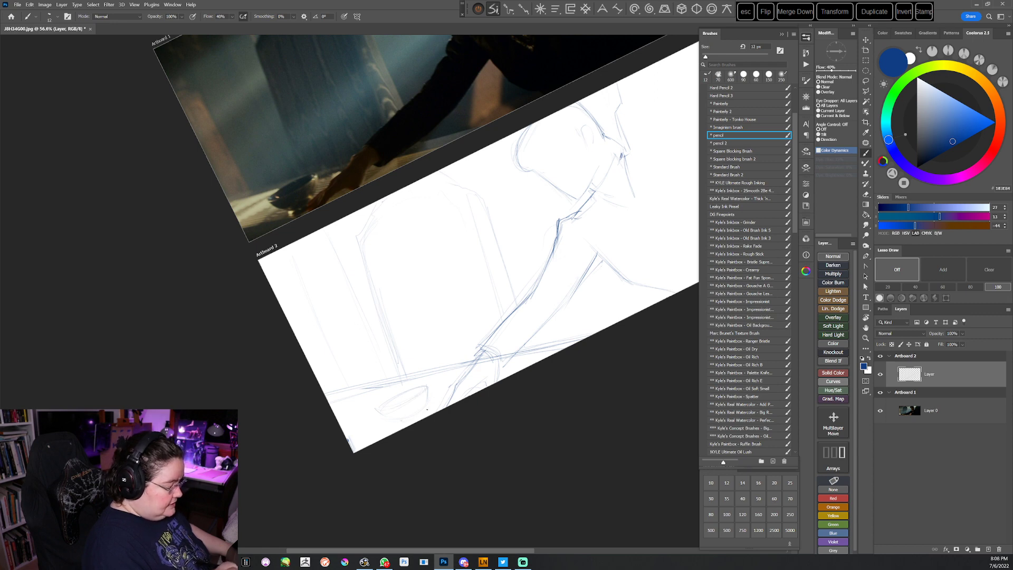
pyautogui.press('Escape')
pyautogui.moveTo(537, 401); pyautogui.dragTo(497, 425)
# Erase the overlapping lines around the wrist and redraw the hand's contour with the "* pencil" brush
pyautogui.press('r')
pyautogui.moveTo(523, 389)
pyautogui.mouseDown()
pyautogui.moveTo(545, 323)
pyautogui.moveTo(445, 358)
pyautogui.mouseUp()
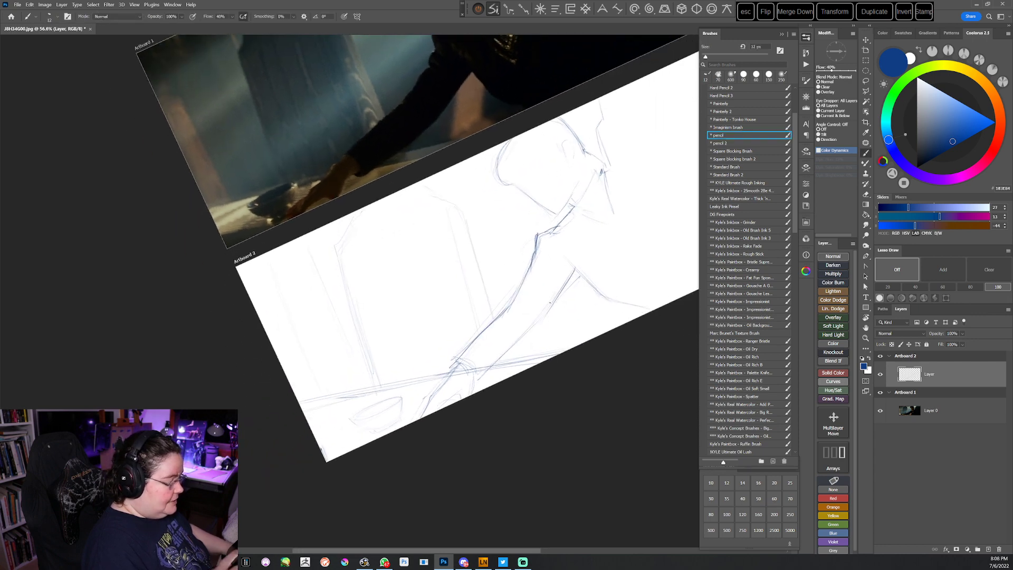
pyautogui.press('b')
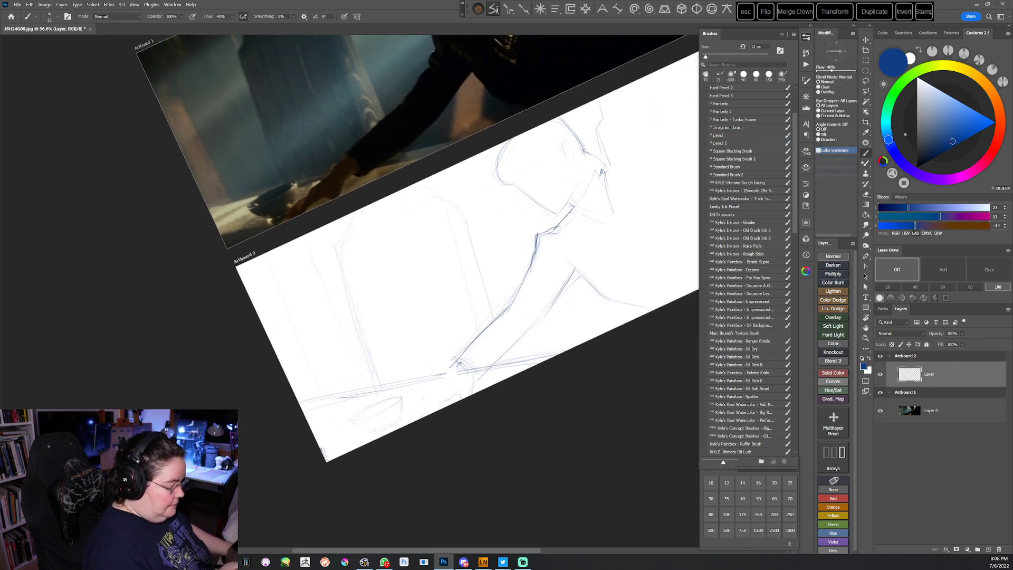
pyautogui.moveTo(444, 378); pyautogui.dragTo(429, 399)
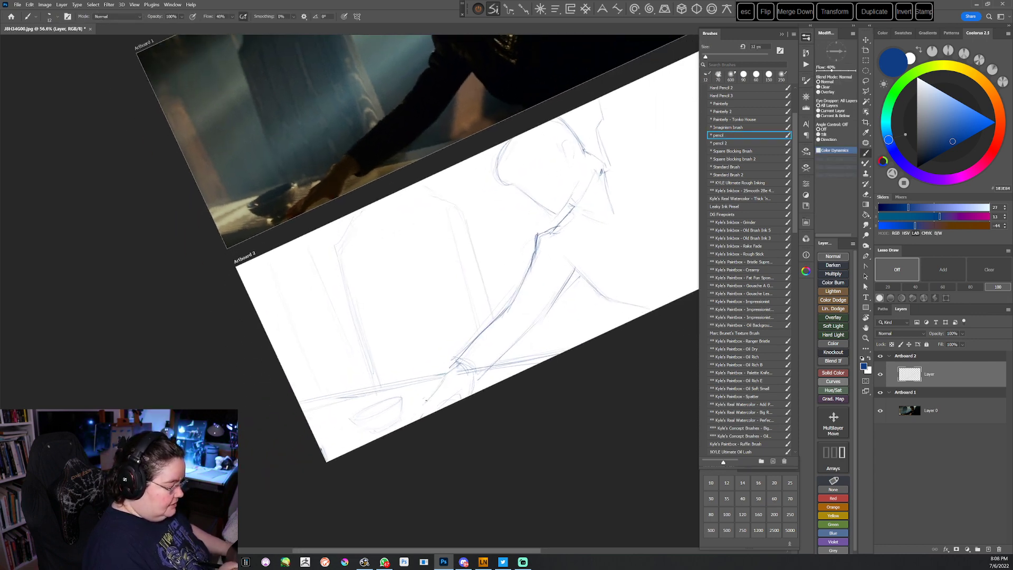
pyautogui.press('Escape')
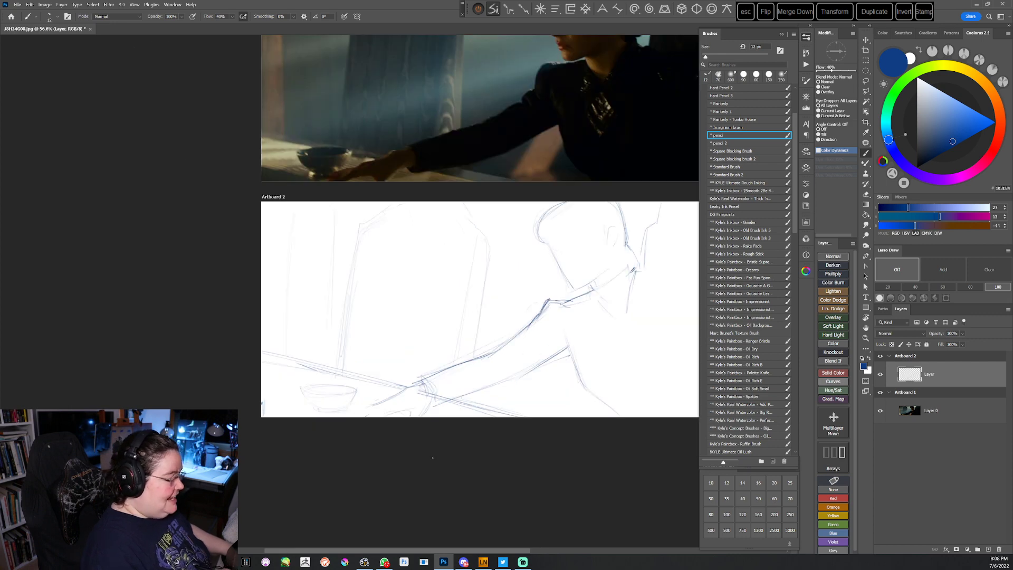
pyautogui.moveTo(633, 369)
pyautogui.mouseDown()
pyautogui.moveTo(500, 405)
pyautogui.moveTo(469, 429)
pyautogui.moveTo(523, 466)
pyautogui.mouseUp()
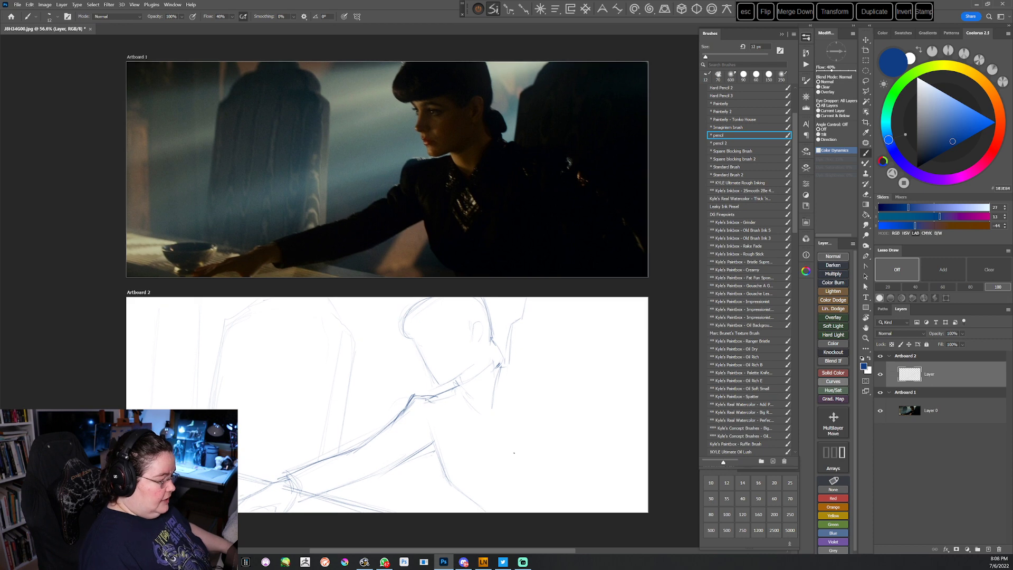
# Erase the ear and soften the front curve of the hair, and sketch the back of the jaw and the hairline around the face
pyautogui.moveTo(486, 317)
pyautogui.mouseDown()
pyautogui.moveTo(490, 343)
pyautogui.moveTo(471, 342)
pyautogui.mouseUp()
pyautogui.press('e')
pyautogui.press('b')
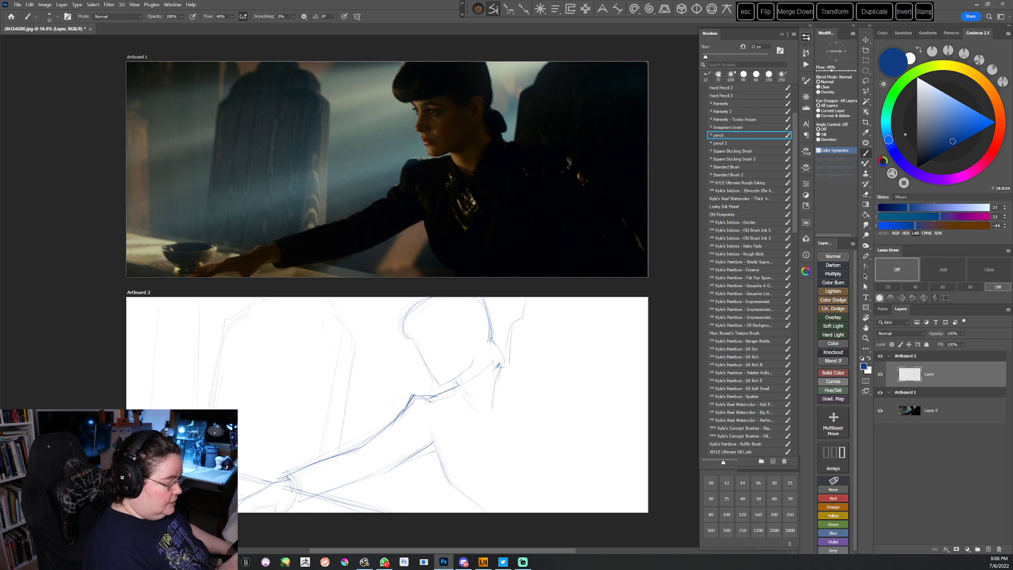
pyautogui.press('e')
pyautogui.moveTo(416, 312); pyautogui.dragTo(407, 335)
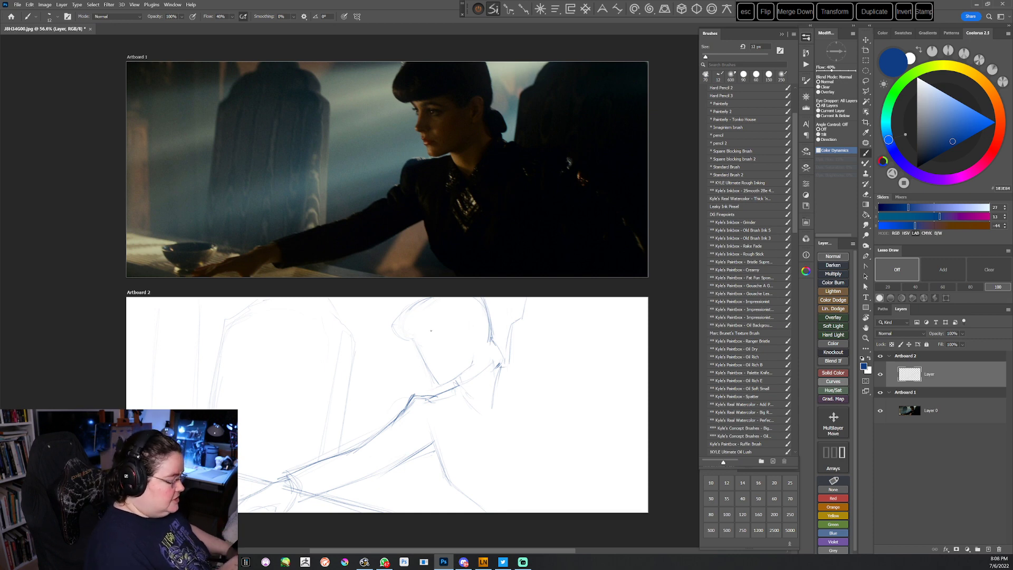
pyautogui.press('b')
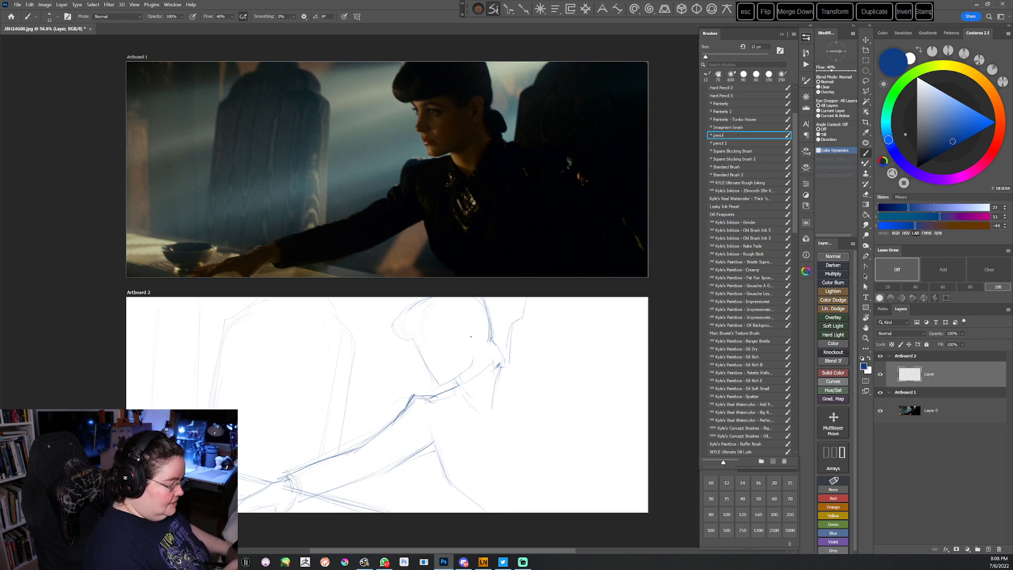
# Clean up the fringe and face contour, redraw the ear, and darken the front line of the face down to the chin
pyautogui.moveTo(420, 350); pyautogui.dragTo(433, 379)
pyautogui.press('e')
pyautogui.press('b')
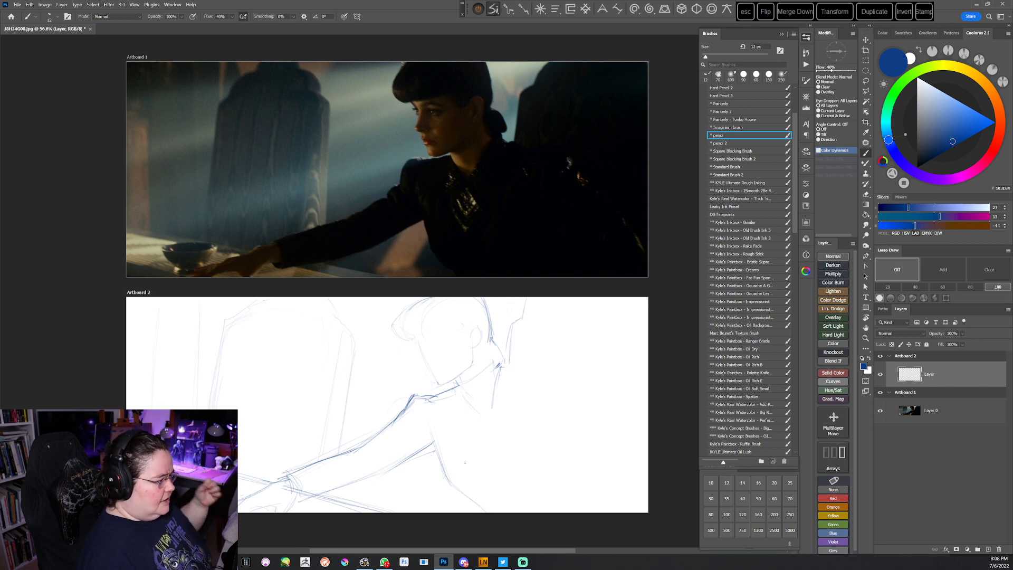
pyautogui.moveTo(495, 369); pyautogui.dragTo(500, 360)
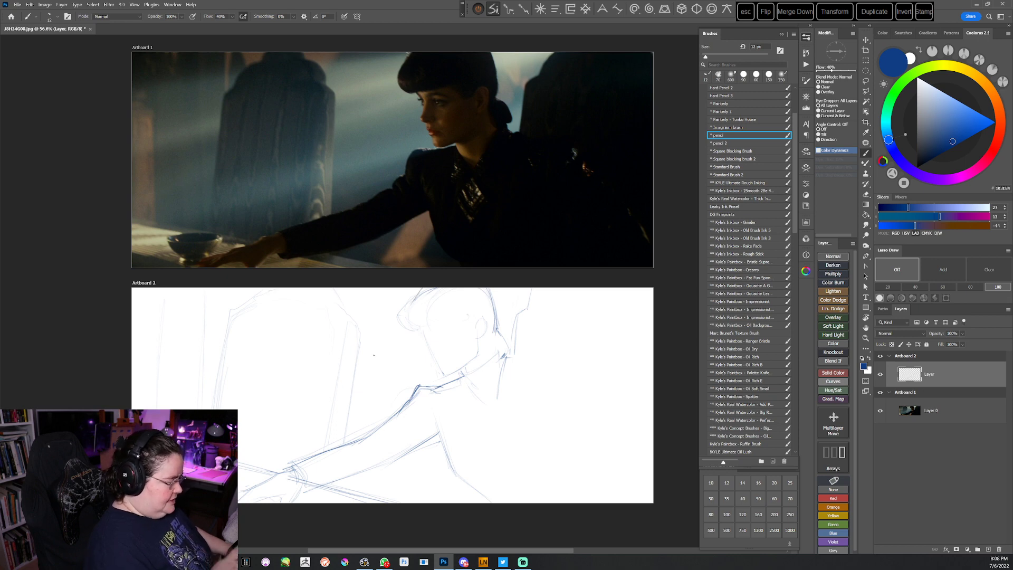
pyautogui.moveTo(404, 299); pyautogui.dragTo(400, 322)
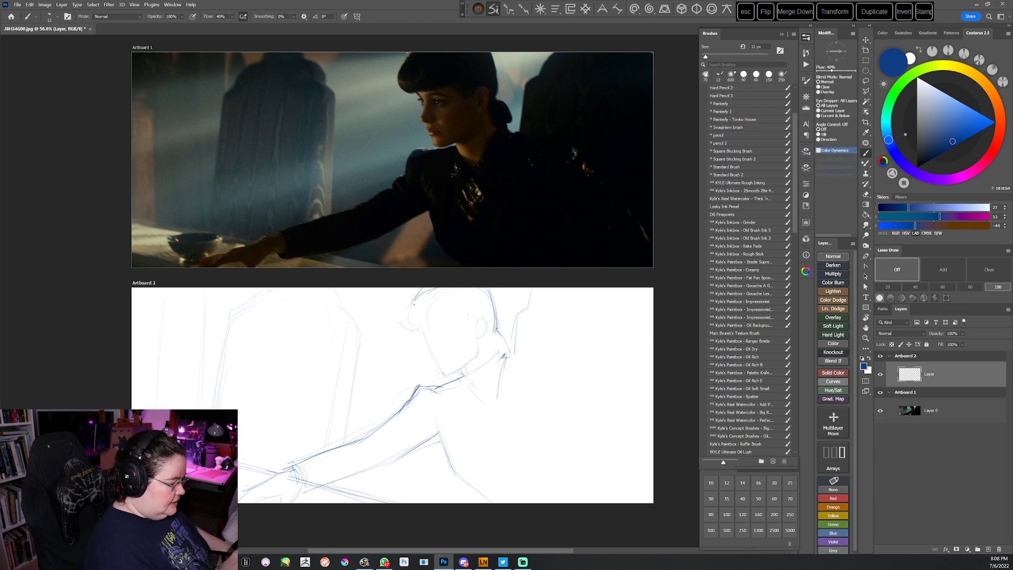
pyautogui.press('b')
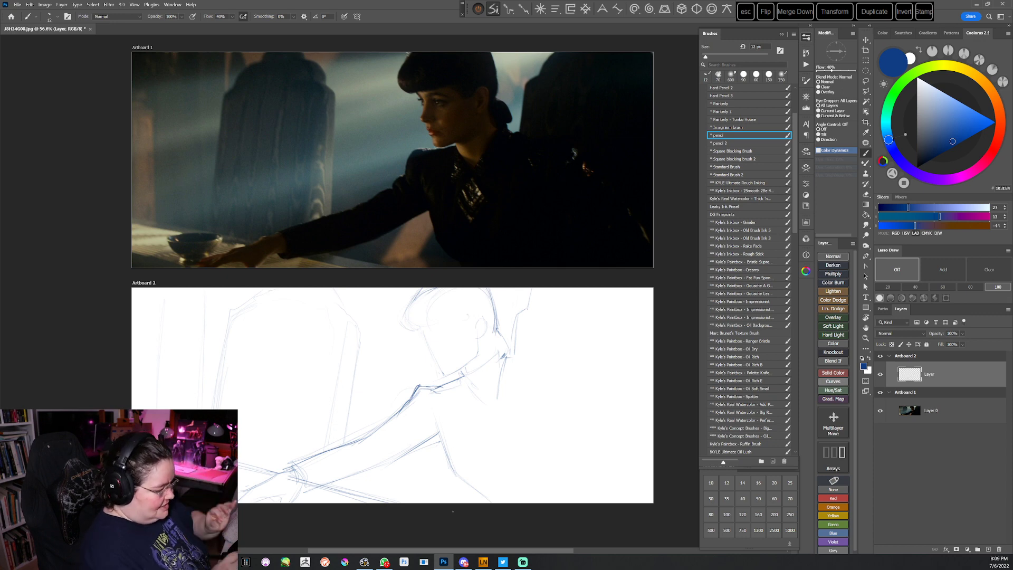
pyautogui.press('e')
pyautogui.press('b')
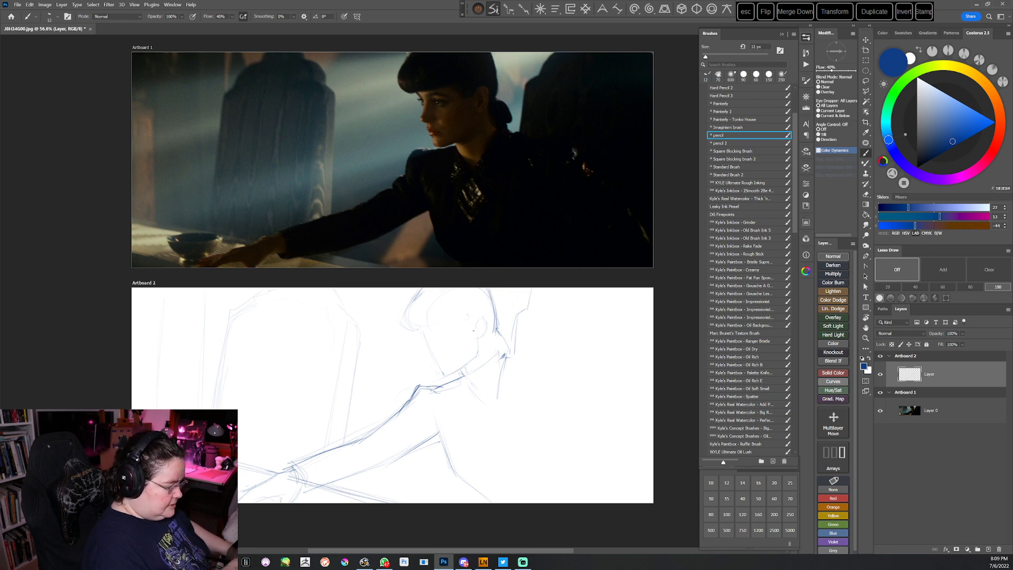
pyautogui.moveTo(485, 323)
pyautogui.mouseDown()
pyautogui.moveTo(474, 358)
pyautogui.moveTo(429, 345)
pyautogui.moveTo(418, 326)
pyautogui.moveTo(442, 373)
pyautogui.mouseUp()
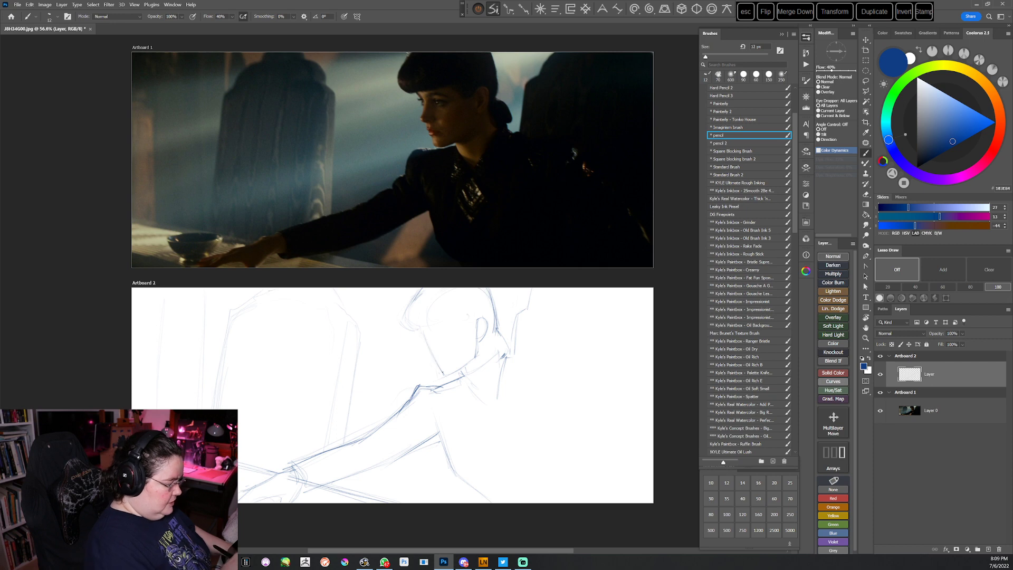
# Sketch the V-shaped neckline, the collar points and the diamond-shaped ornament on the jacket's chest
pyautogui.moveTo(522, 443); pyautogui.dragTo(514, 414)
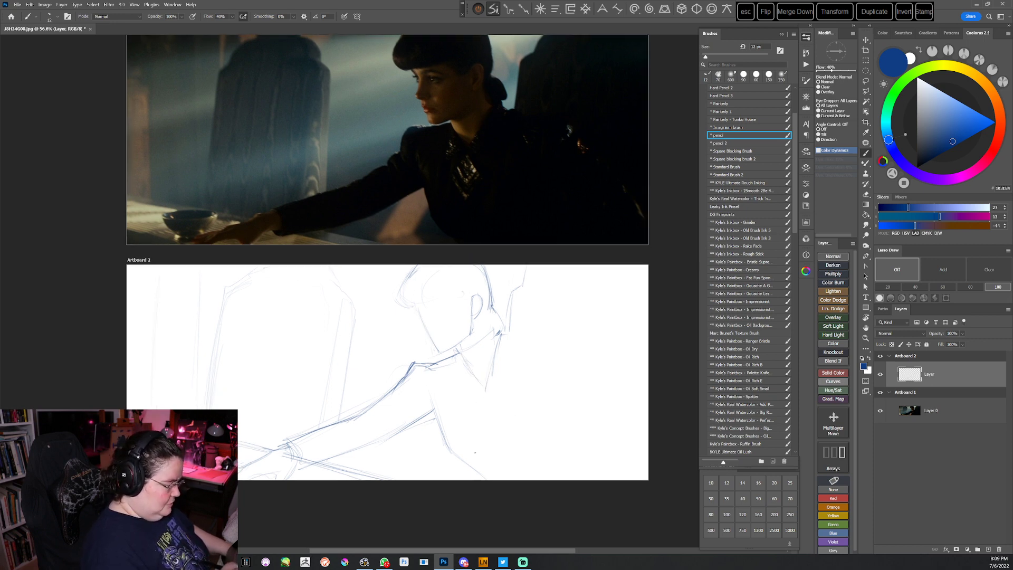
pyautogui.moveTo(505, 446); pyautogui.dragTo(497, 431)
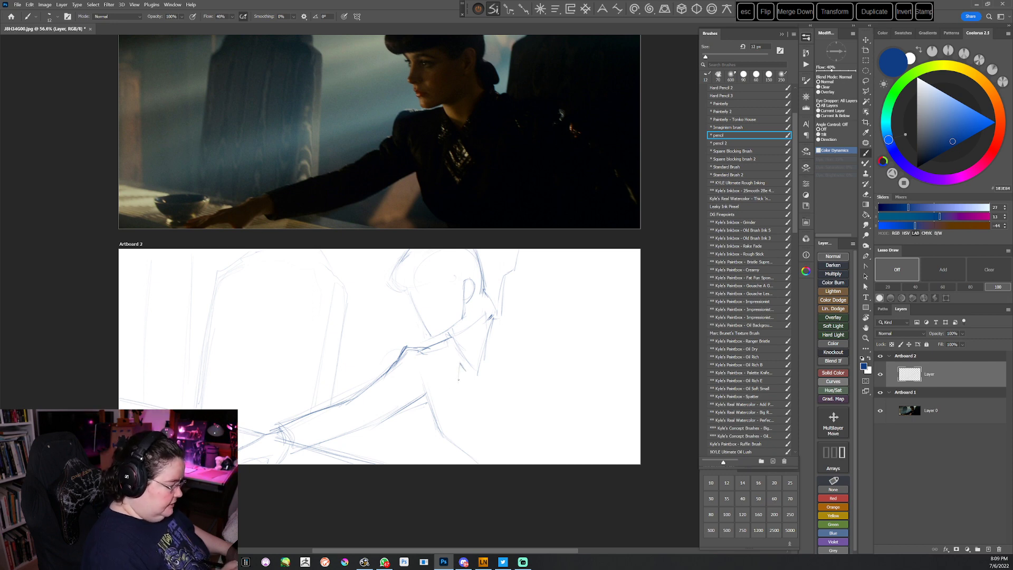
pyautogui.moveTo(497, 402); pyautogui.dragTo(482, 412)
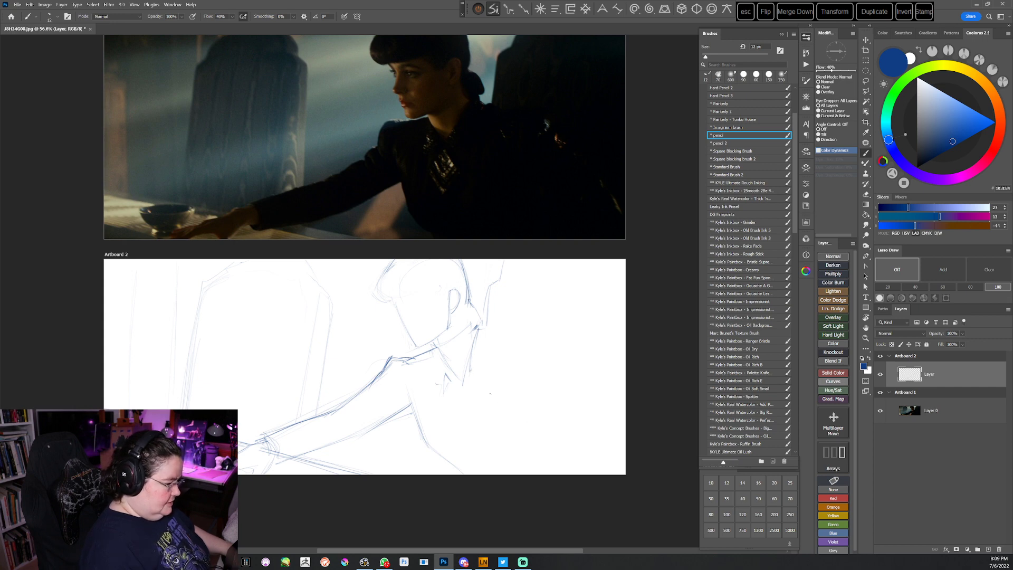
pyautogui.moveTo(473, 349); pyautogui.dragTo(472, 337)
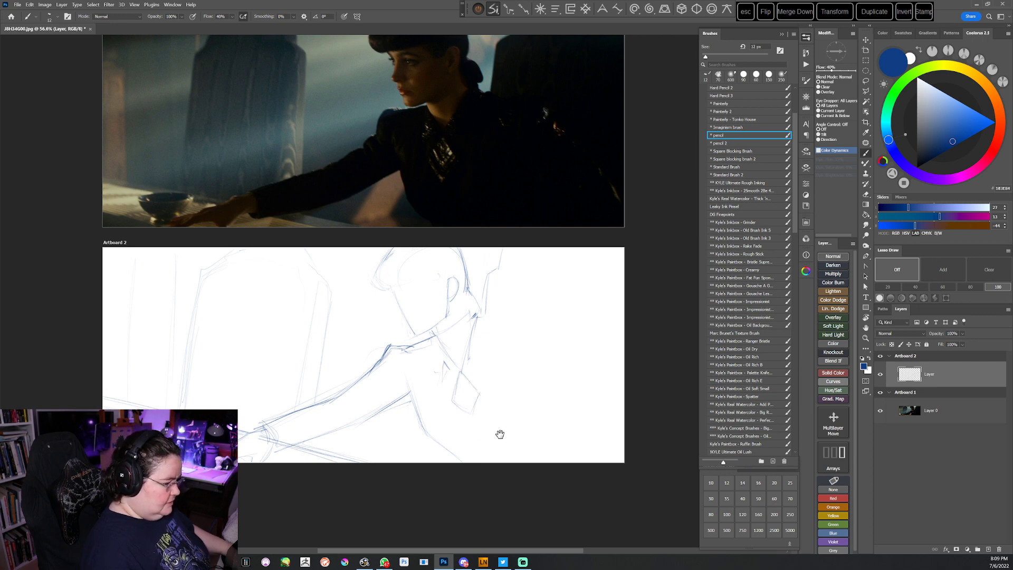
pyautogui.moveTo(499, 435); pyautogui.dragTo(487, 435)
# Draw the collar's back line and the sloping far shoulder, and sketch the fringe, nose and lips of the profile
pyautogui.moveTo(521, 333)
pyautogui.mouseDown()
pyautogui.moveTo(498, 330)
pyautogui.moveTo(584, 412)
pyautogui.mouseUp()
pyautogui.moveTo(463, 325); pyautogui.dragTo(485, 328)
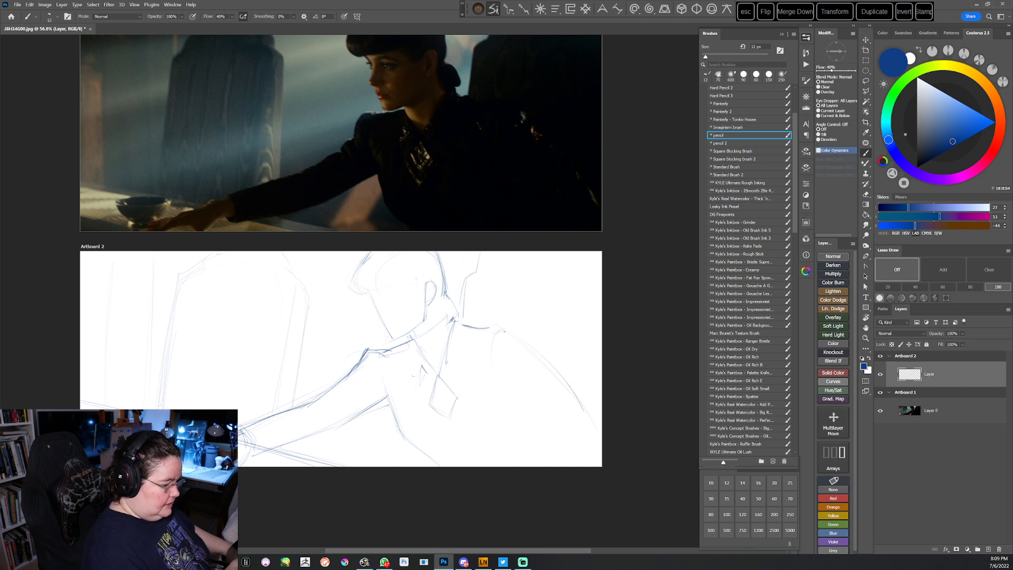
pyautogui.moveTo(561, 428); pyautogui.dragTo(562, 434)
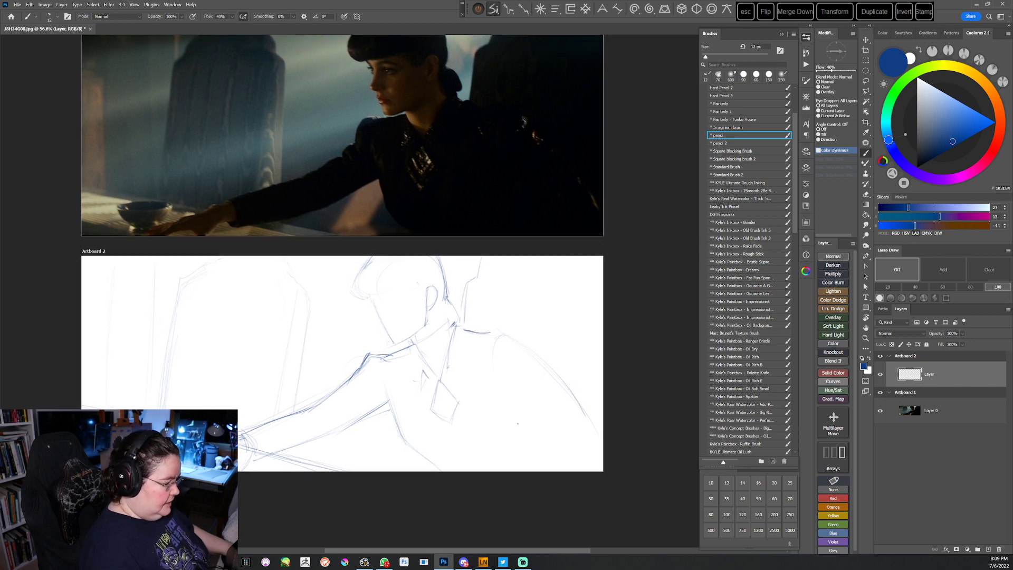
pyautogui.moveTo(452, 442); pyautogui.dragTo(474, 468)
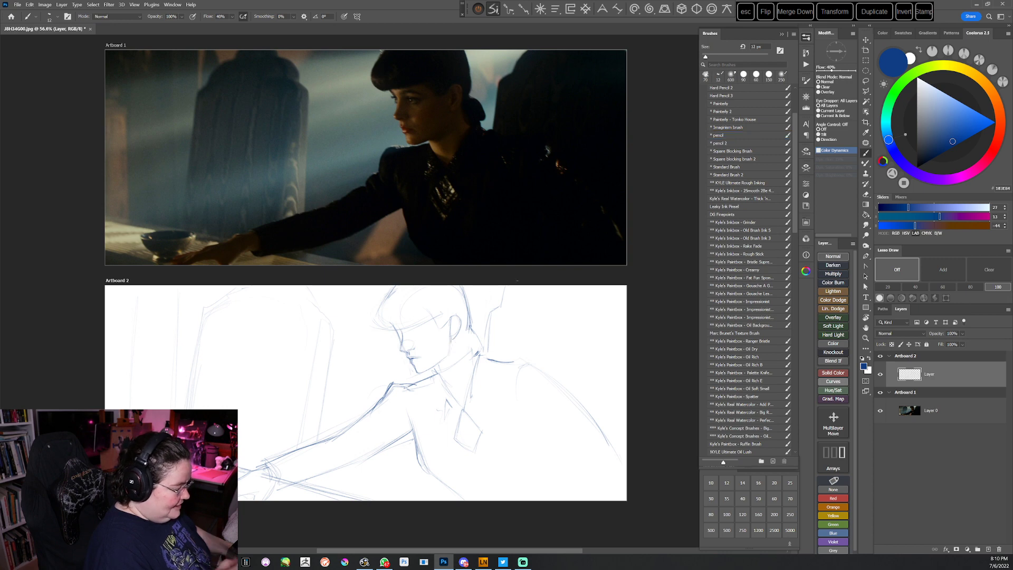
# Refine the facial profile, reworking the brow, eye, nose and mouth lines with the "* pencil" brush
pyautogui.press(',')
pyautogui.press('r')
pyautogui.moveTo(513, 329); pyautogui.dragTo(520, 285)
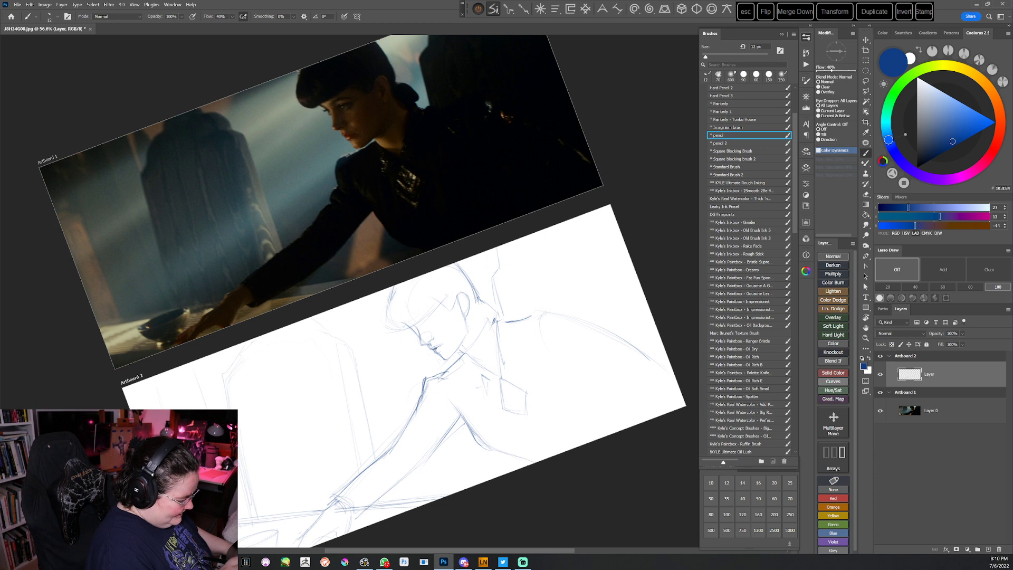
pyautogui.press('r')
pyautogui.moveTo(526, 309)
pyautogui.mouseDown()
pyautogui.moveTo(520, 348)
pyautogui.moveTo(502, 333)
pyautogui.mouseUp()
pyautogui.press('r')
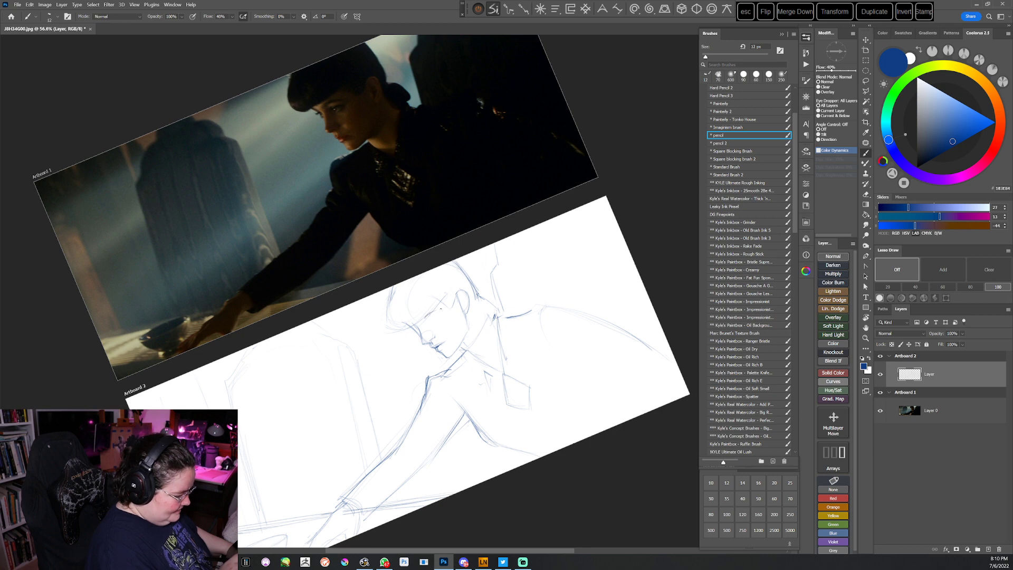
pyautogui.press('Escape')
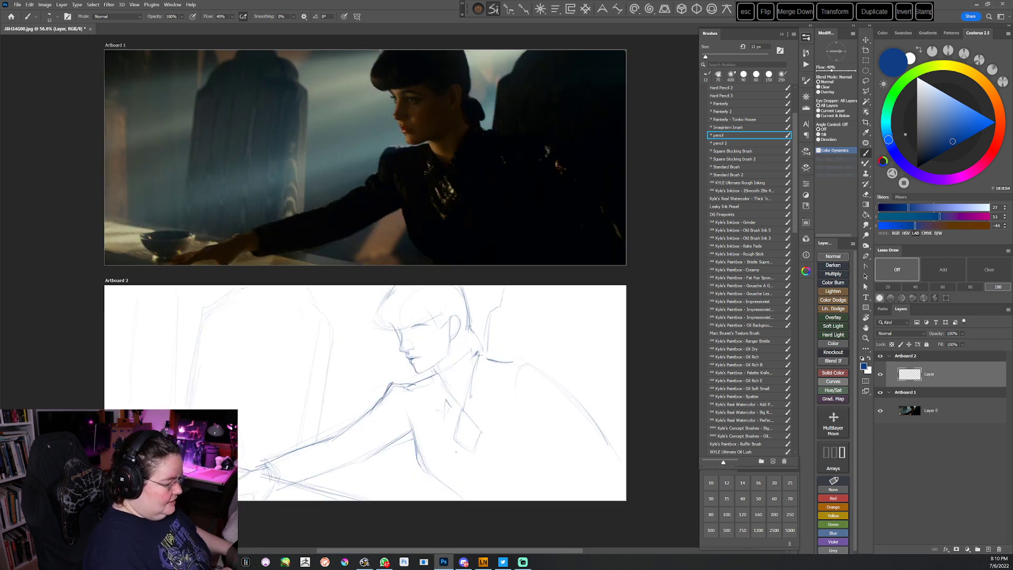
pyautogui.press('r')
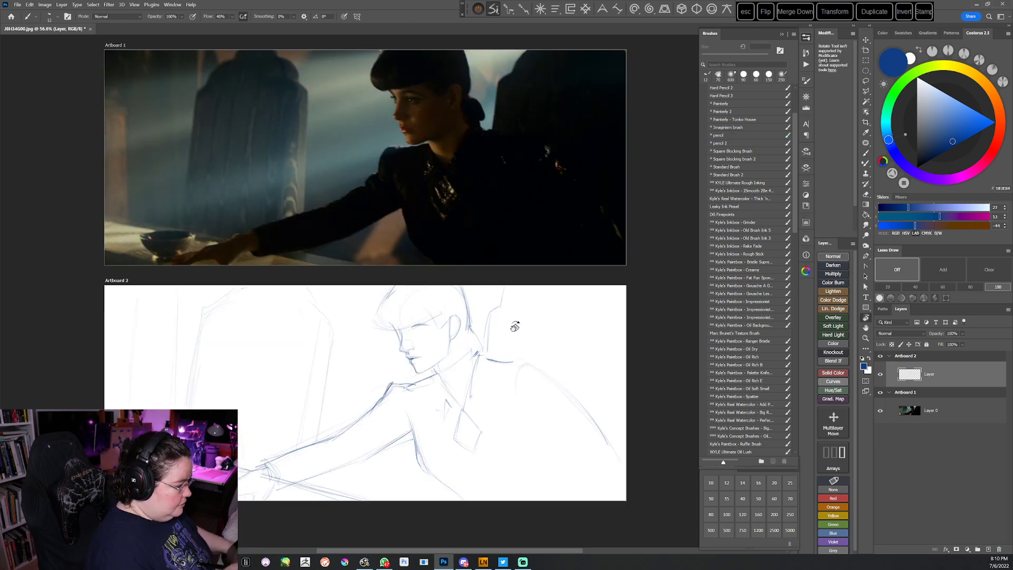
pyautogui.moveTo(501, 335); pyautogui.dragTo(423, 297)
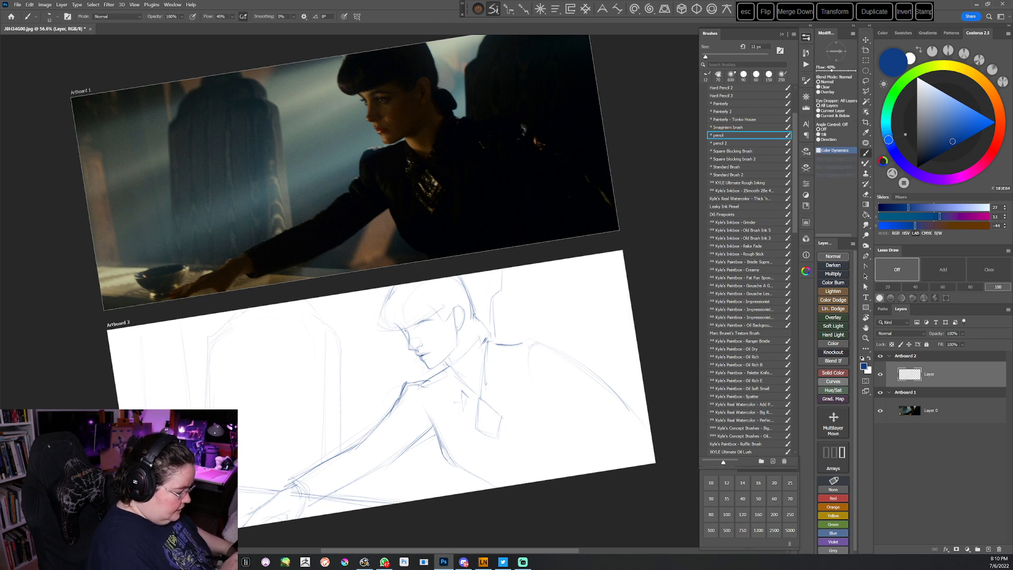
pyautogui.press('Escape')
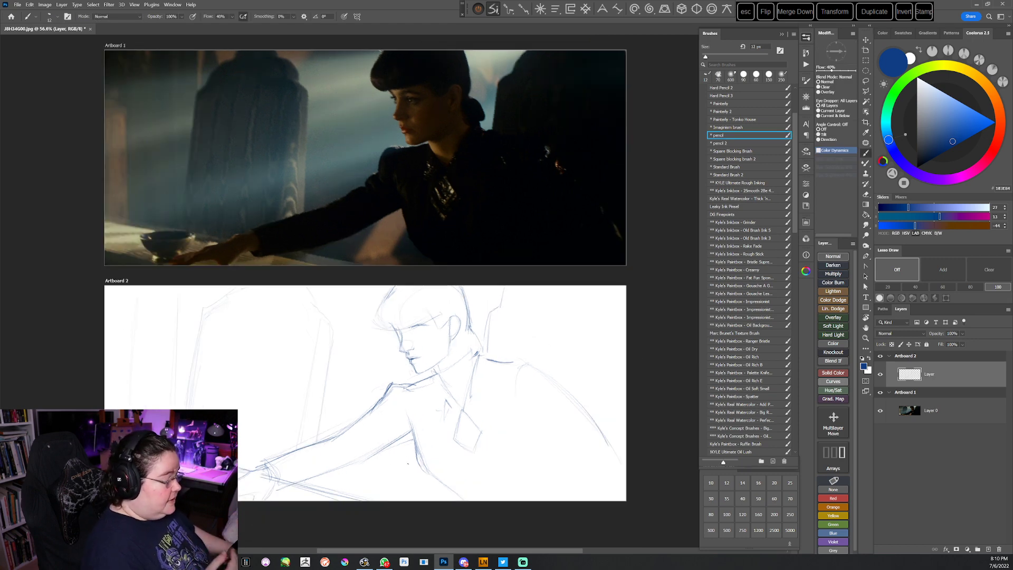
# Draw the figure's eyes and brows, and firm up the nose, lips and chin of the face
pyautogui.press('r')
pyautogui.moveTo(518, 320); pyautogui.dragTo(519, 296)
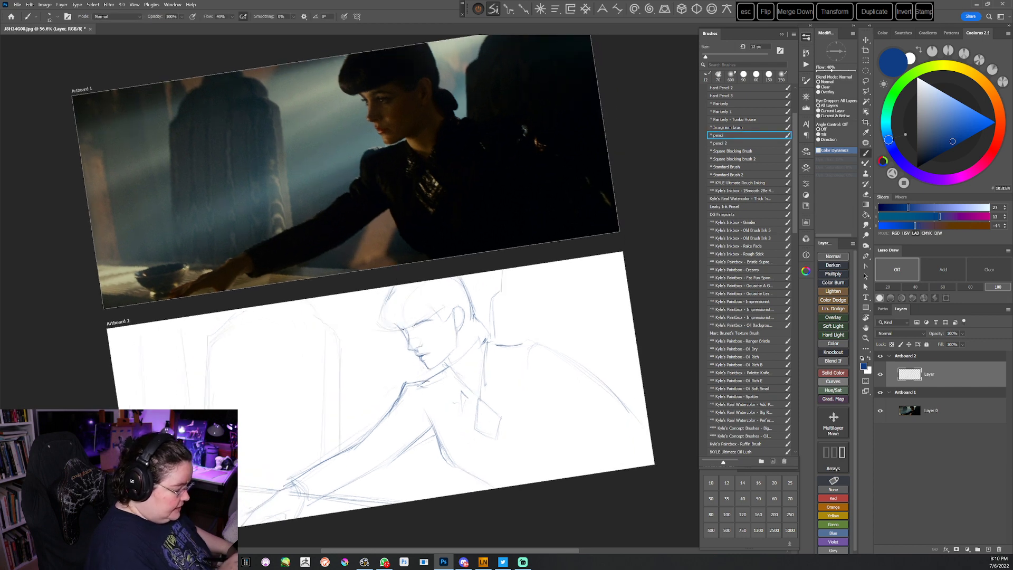
pyautogui.press('r')
pyautogui.moveTo(511, 346)
pyautogui.mouseDown()
pyautogui.moveTo(524, 280)
pyautogui.moveTo(511, 244)
pyautogui.mouseUp()
pyautogui.press('r')
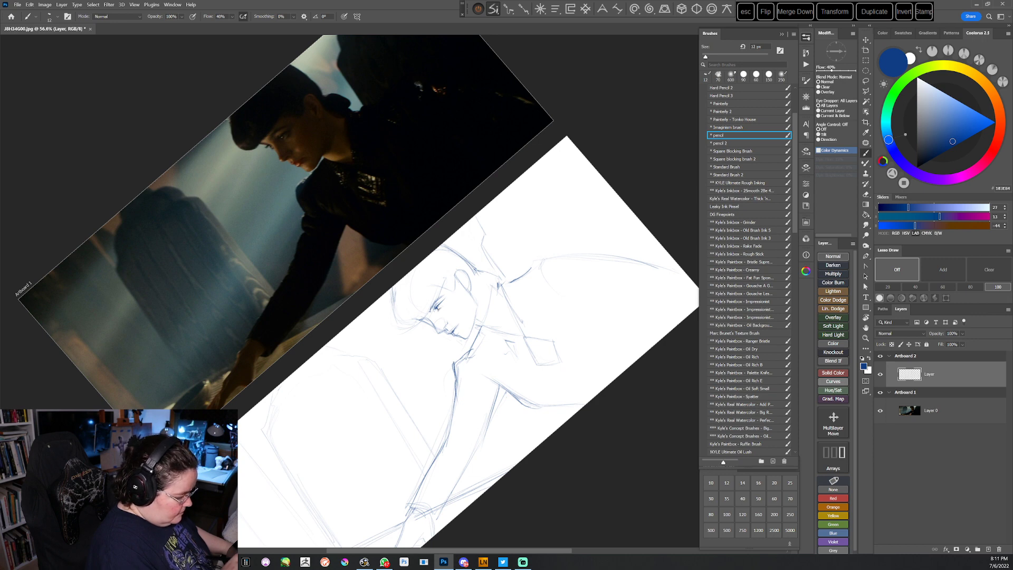
pyautogui.press('r')
pyautogui.moveTo(480, 230)
pyautogui.mouseDown()
pyautogui.moveTo(514, 353)
pyautogui.moveTo(372, 470)
pyautogui.mouseUp()
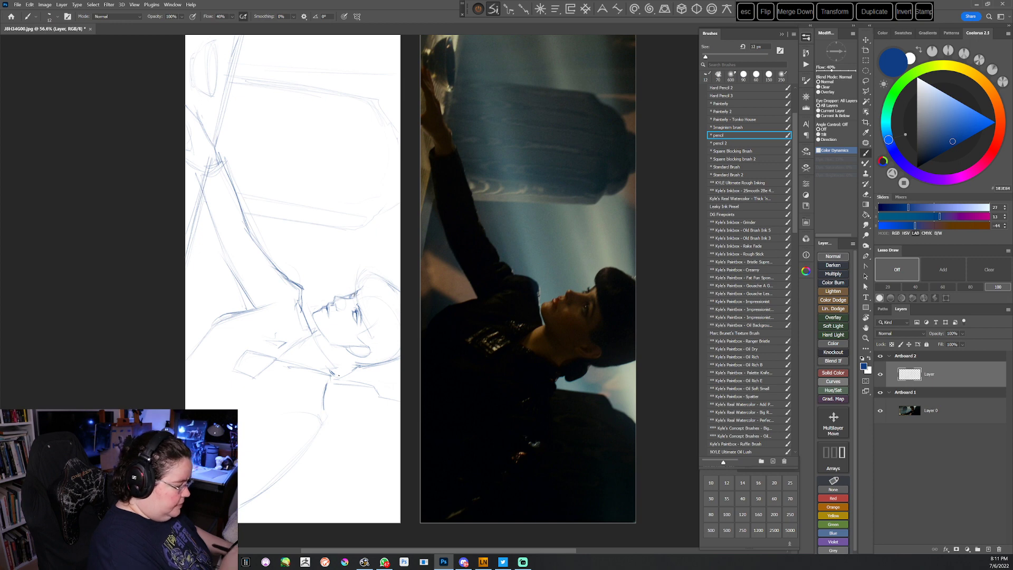
pyautogui.press('Escape')
pyautogui.moveTo(496, 361); pyautogui.dragTo(513, 353)
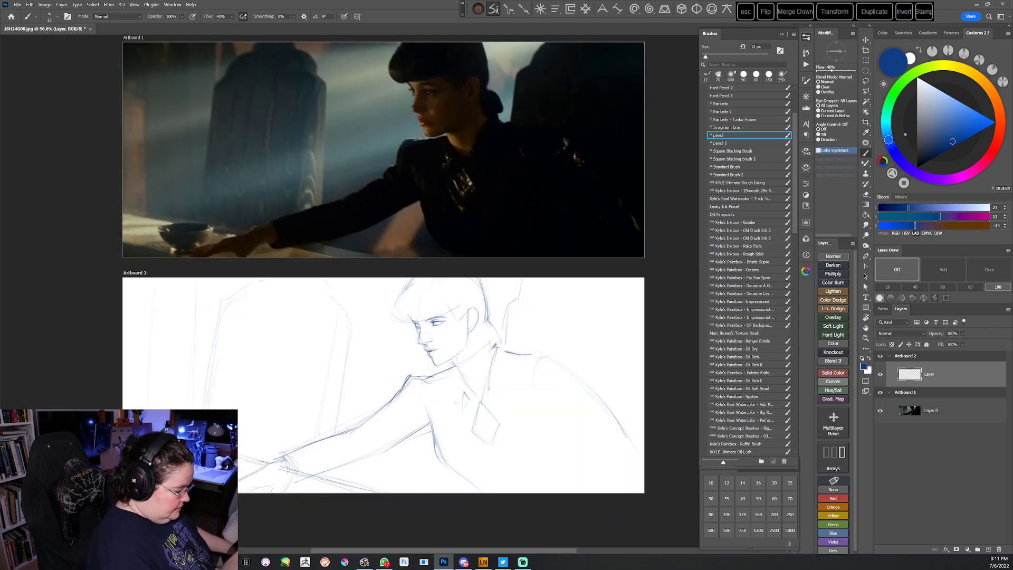
pyautogui.press('r')
pyautogui.moveTo(529, 262); pyautogui.dragTo(455, 434)
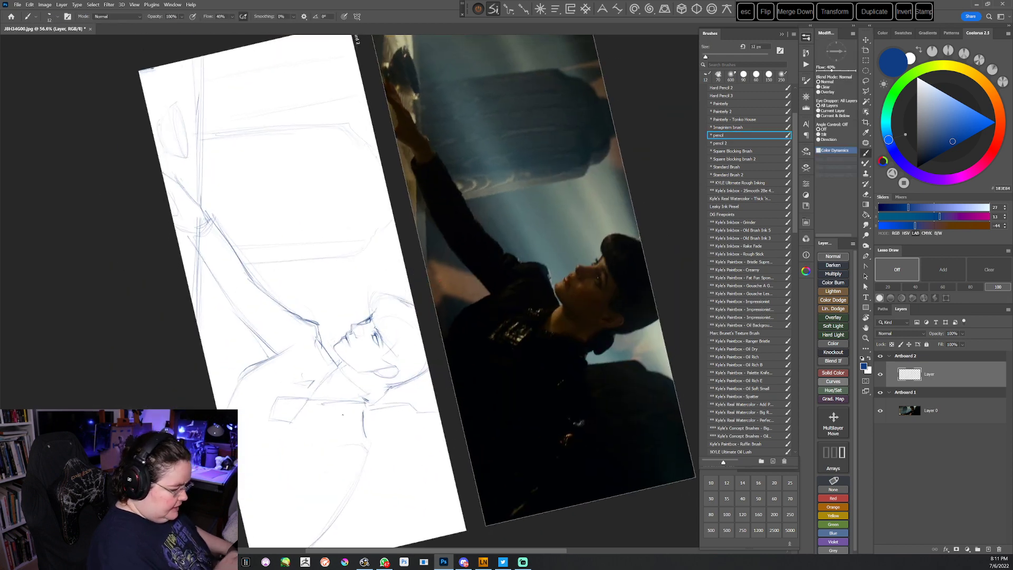
pyautogui.press('Escape')
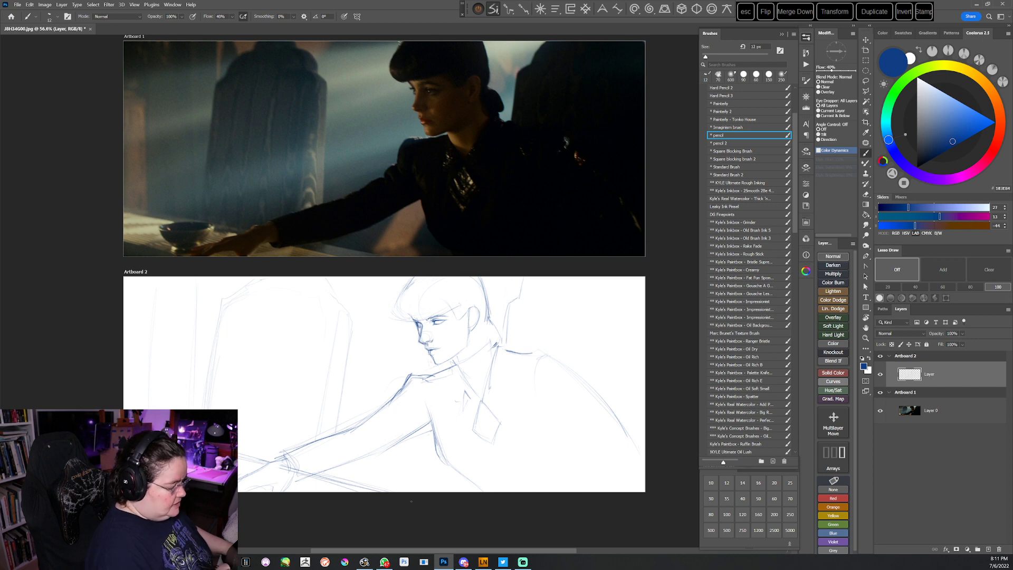
# Erase the ear's lower part and redraw a smaller ear, and tidy the jaw and facial features
pyautogui.press('e')
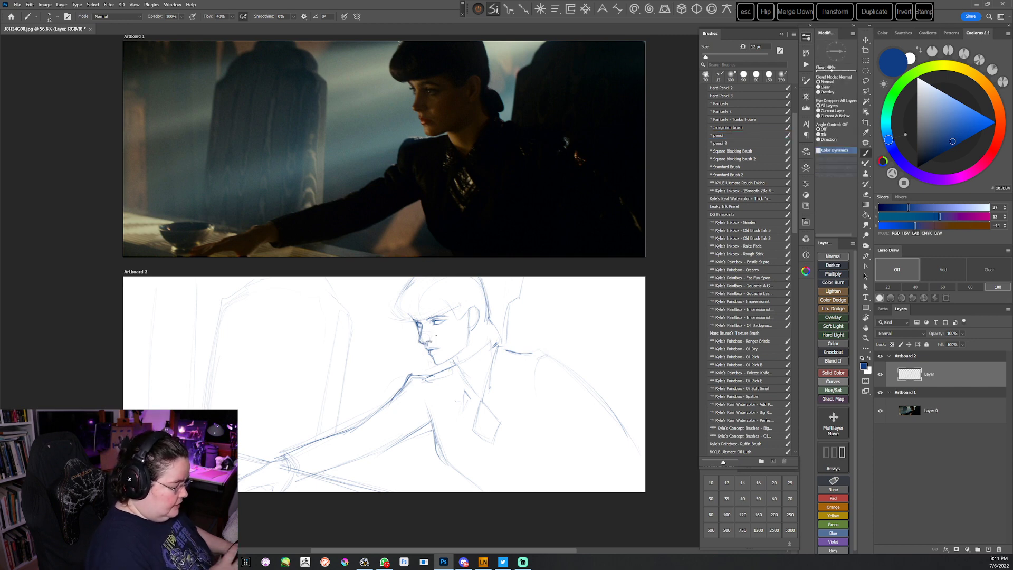
pyautogui.press(',')
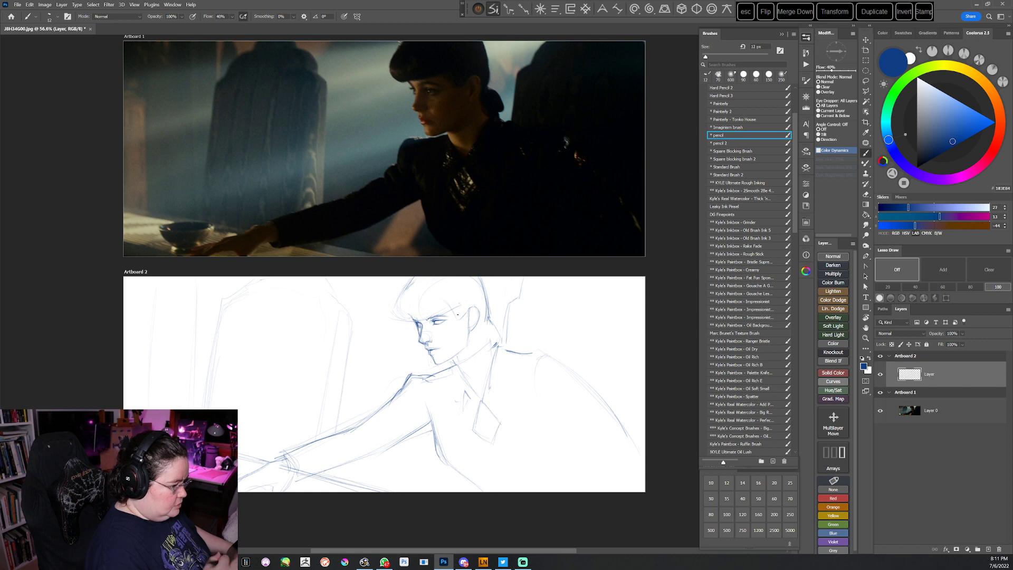
pyautogui.press('.')
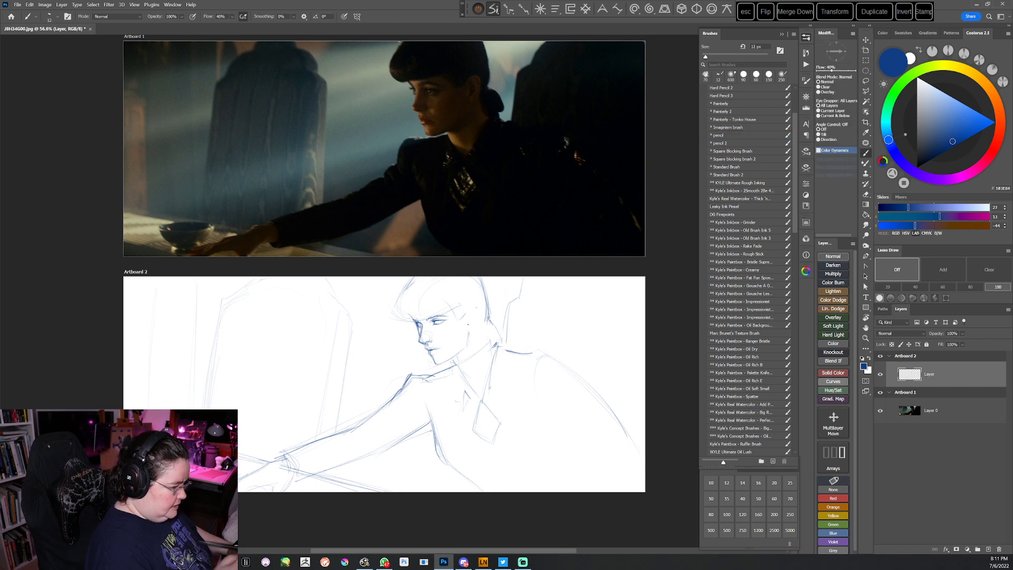
pyautogui.press(',')
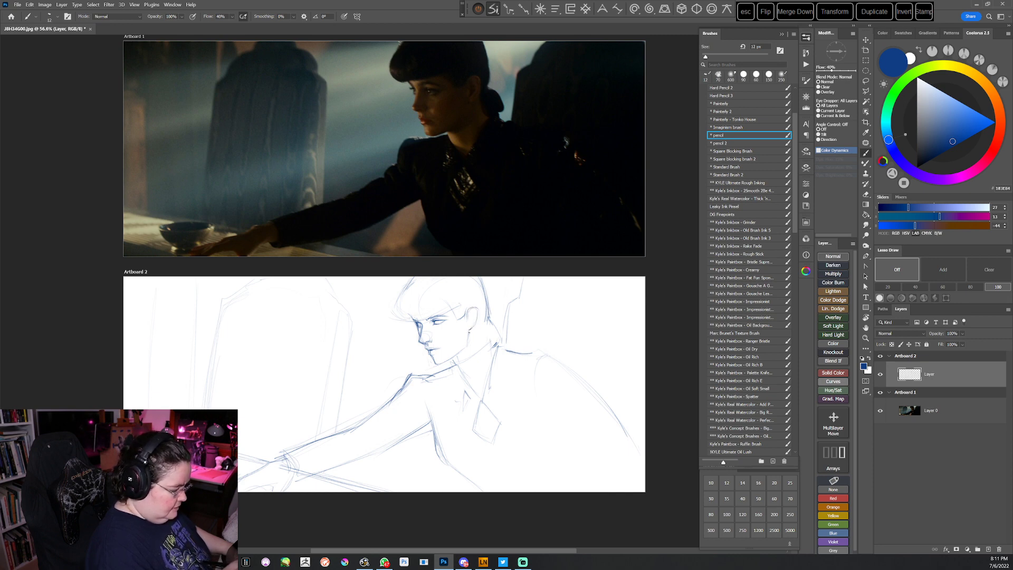
pyautogui.press('r')
pyautogui.moveTo(511, 372); pyautogui.dragTo(530, 325)
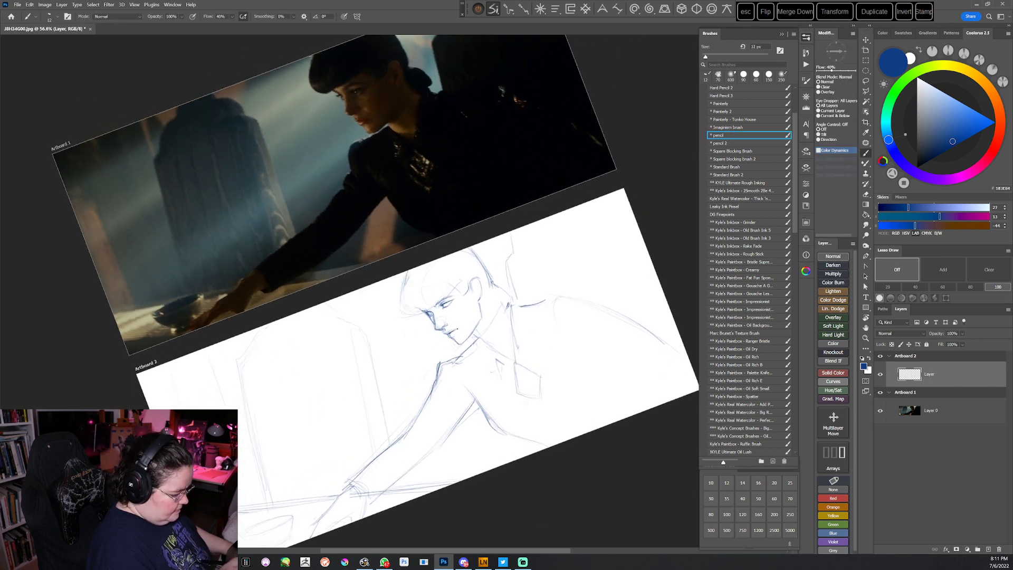
pyautogui.press('Escape')
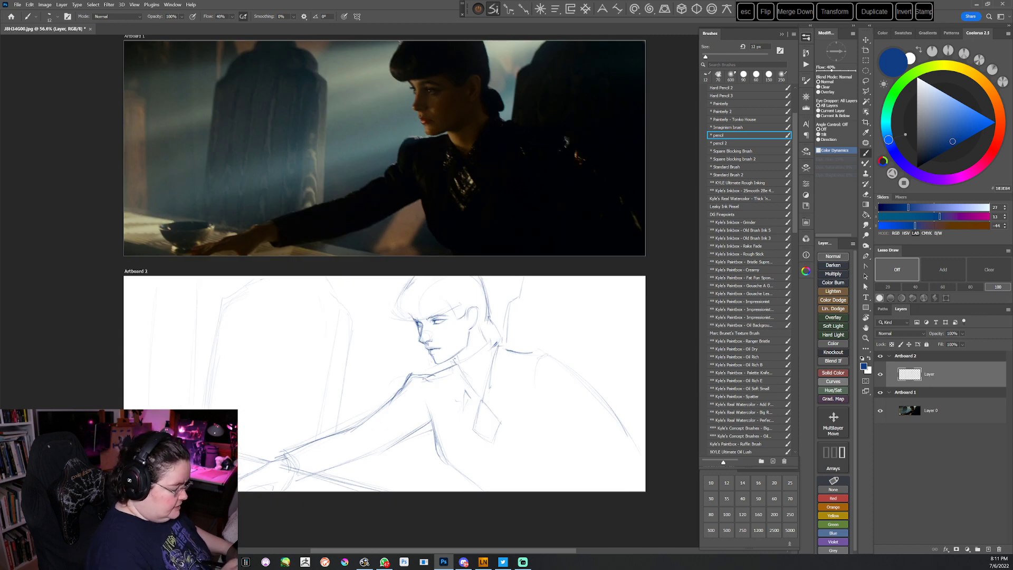
# Darken the jacket's front neckline and sketch the low hair bun at the nape
pyautogui.moveTo(459, 363)
pyautogui.mouseDown()
pyautogui.moveTo(487, 346)
pyautogui.moveTo(469, 382)
pyautogui.mouseUp()
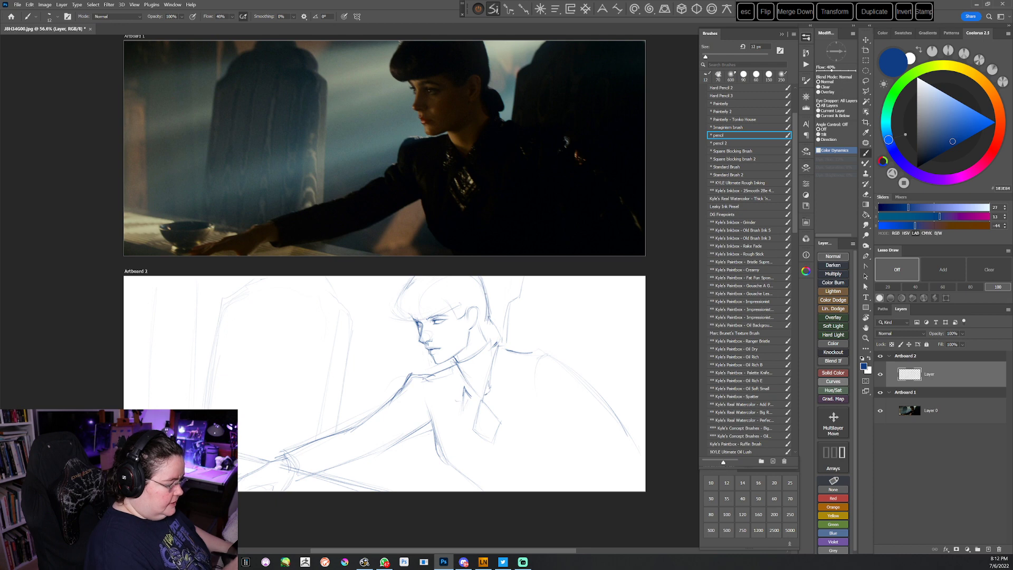
pyautogui.moveTo(484, 297); pyautogui.dragTo(486, 316)
pyautogui.hotkey('ctrl', 'z')
pyautogui.press('b')
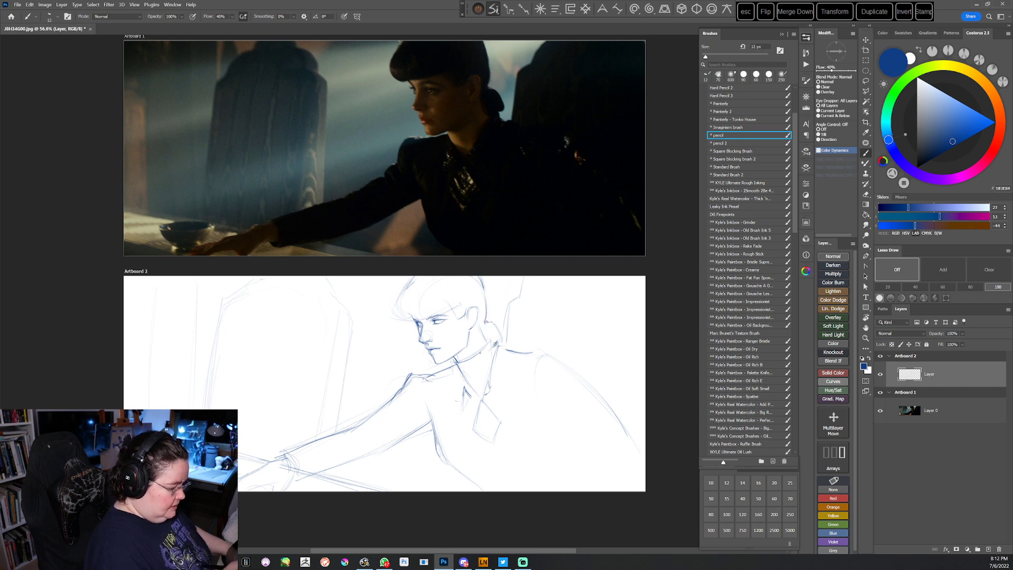
# Erase the old collar lines across the neck, and redraw the neckline's near edge as a curve from the nape
pyautogui.press('e')
pyautogui.press('b')
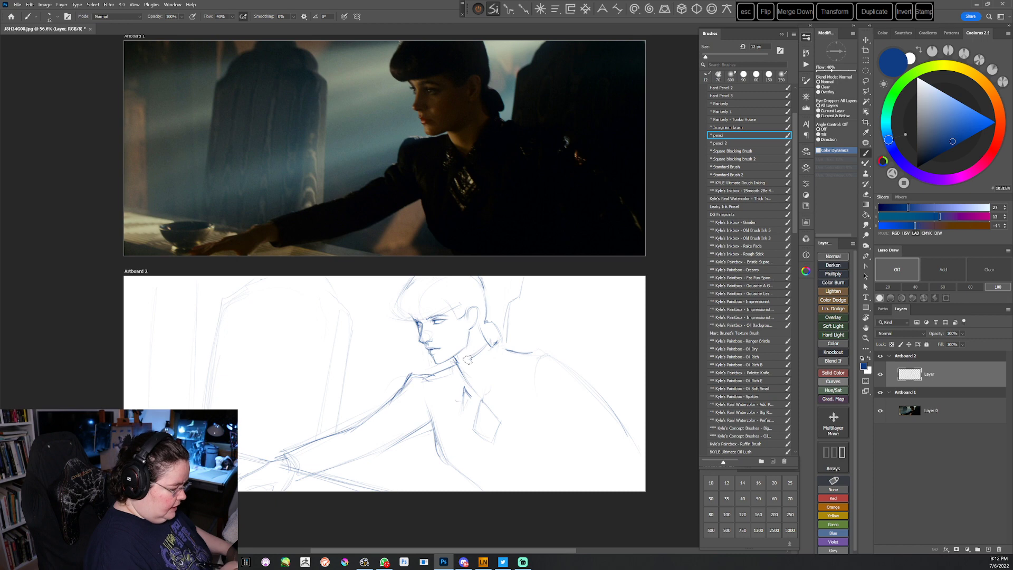
pyautogui.press('e')
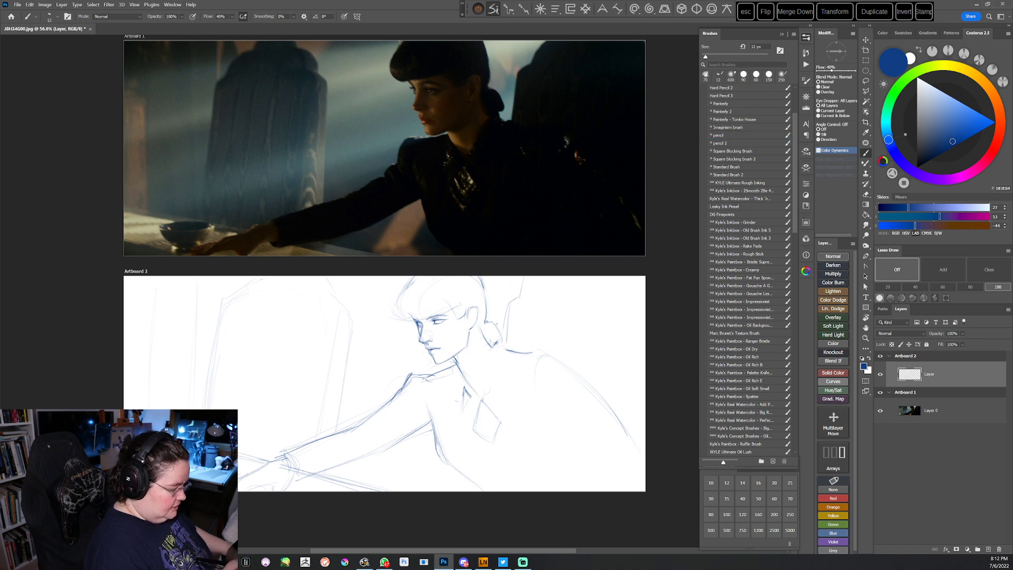
pyautogui.press('b')
pyautogui.moveTo(488, 353); pyautogui.dragTo(484, 371)
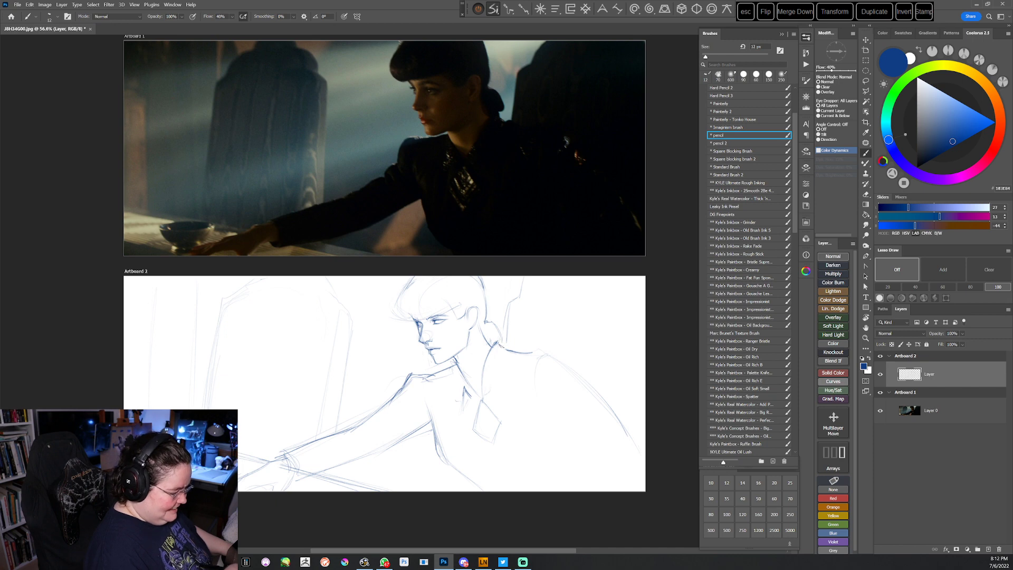
# Erase the rough outline of the chair behind the figure and redraw its vertical edge and stepped upper corner
pyautogui.press('e')
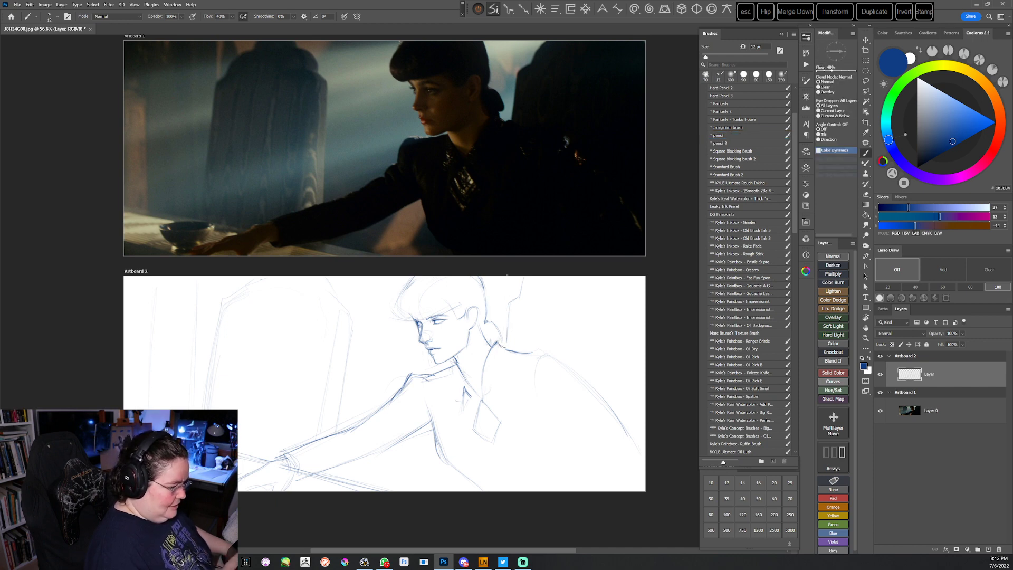
pyautogui.press('b')
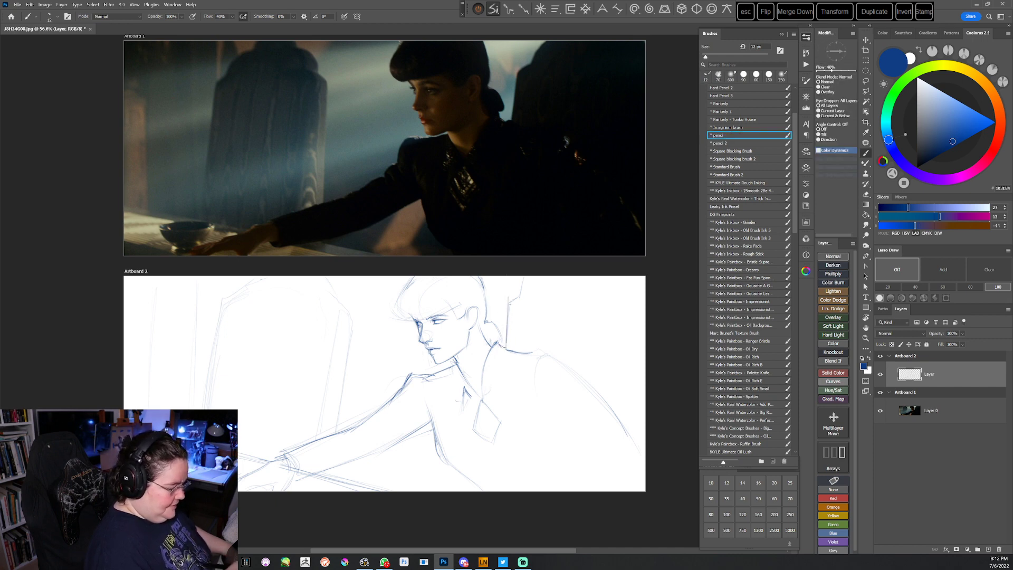
pyautogui.moveTo(525, 278); pyautogui.dragTo(521, 296)
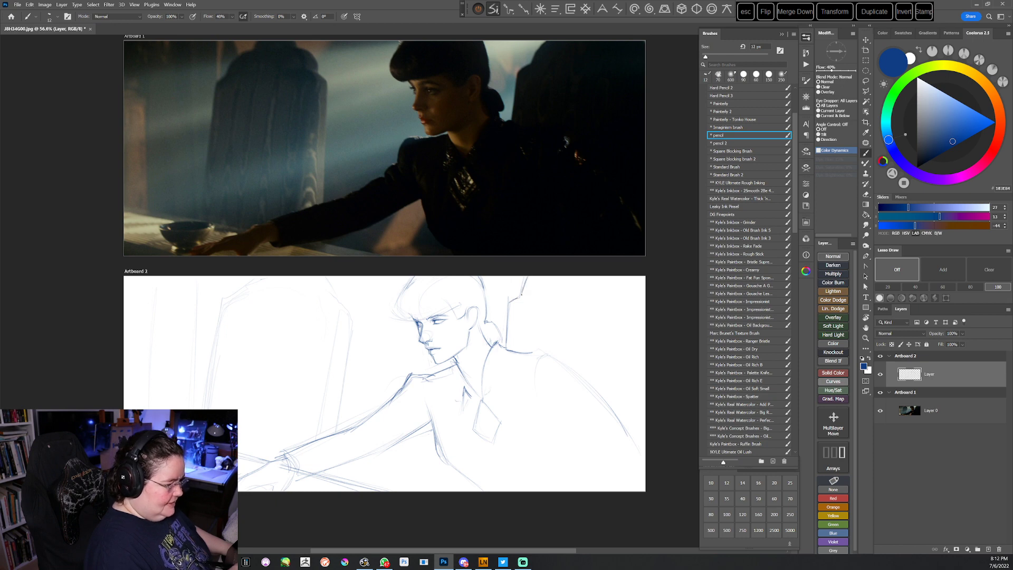
pyautogui.moveTo(508, 303); pyautogui.dragTo(508, 347)
pyautogui.press('e')
pyautogui.press('b')
pyautogui.press('b')
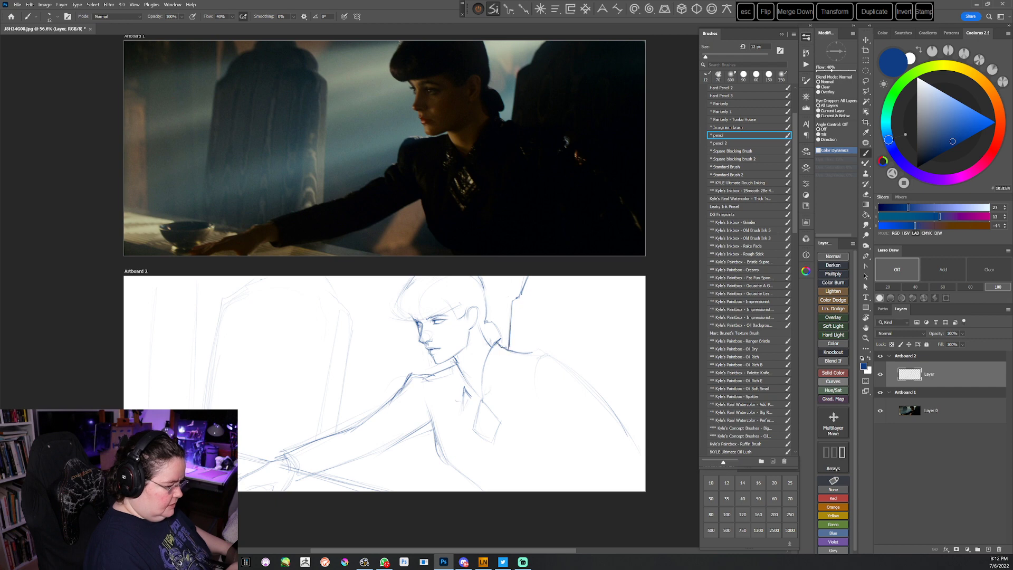
# Strengthen the outline of the hair bun and work on the back-of-head line above it
pyautogui.moveTo(499, 322); pyautogui.dragTo(490, 338)
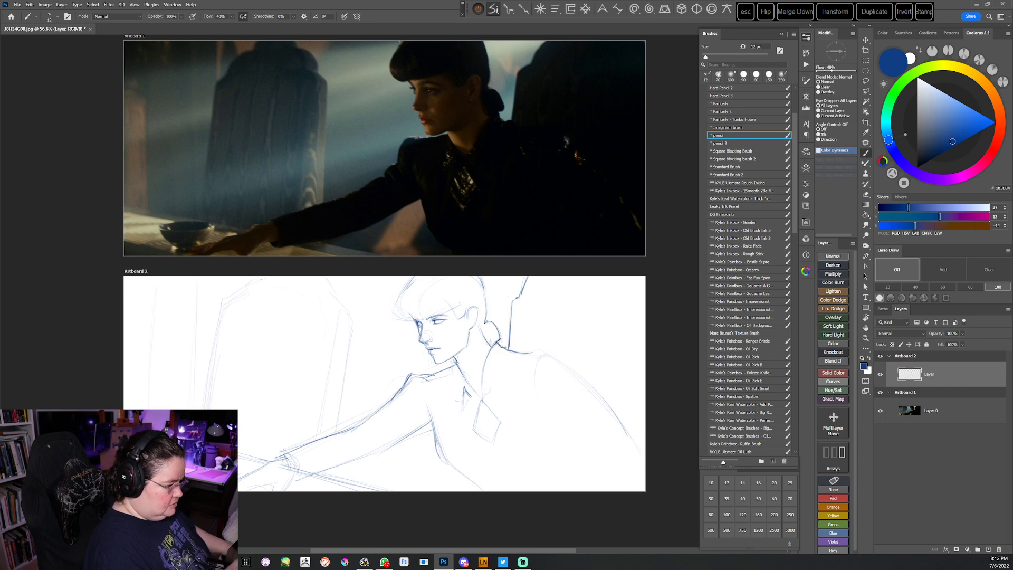
pyautogui.moveTo(479, 277); pyautogui.dragTo(486, 316)
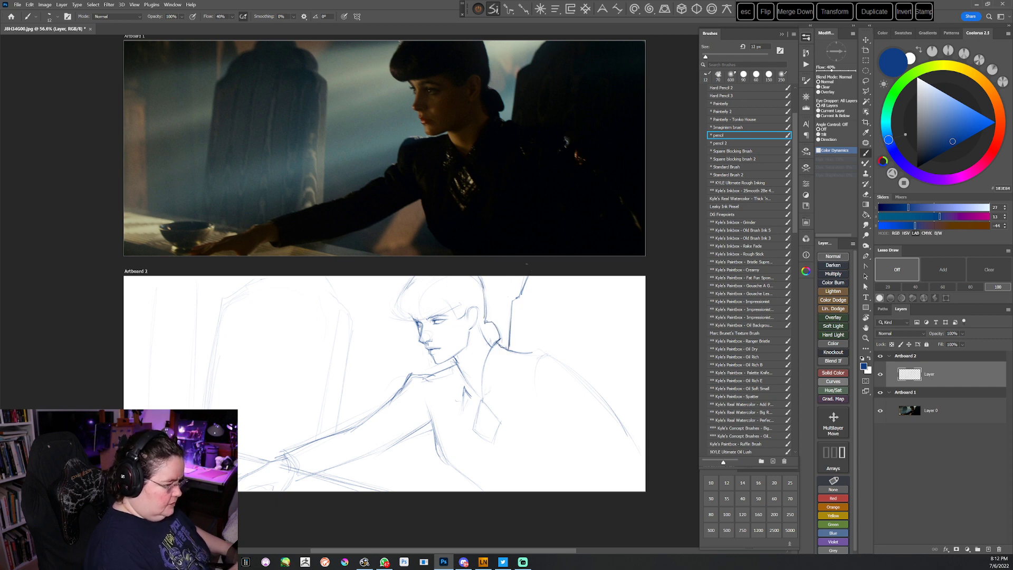
pyautogui.hotkey('ctrl', 'z')
# Erase the upper corner of the chair behind the figure and redraw it with a slanted edge reaching the artboard's border
pyautogui.press('e')
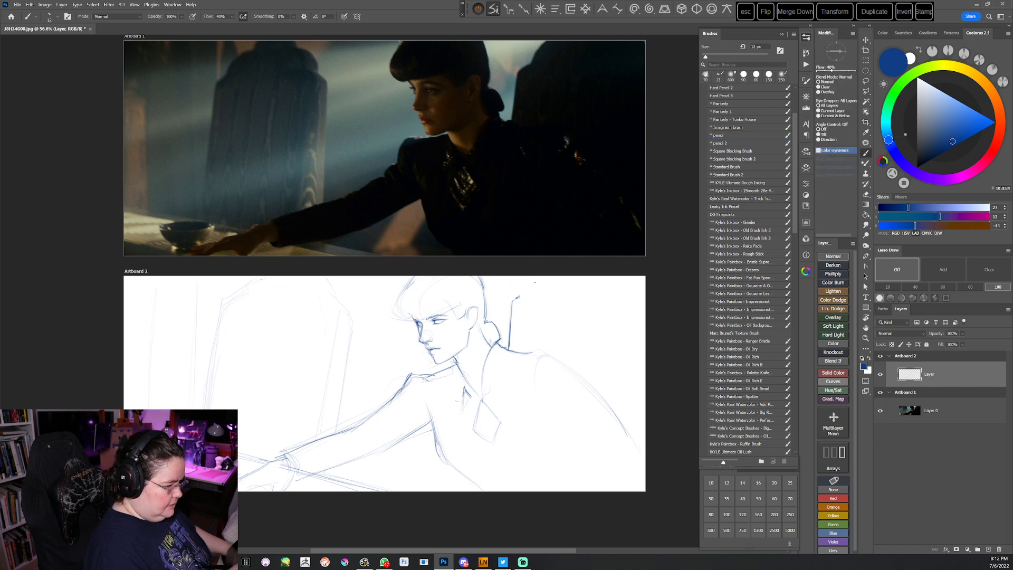
pyautogui.moveTo(519, 296); pyautogui.dragTo(532, 279)
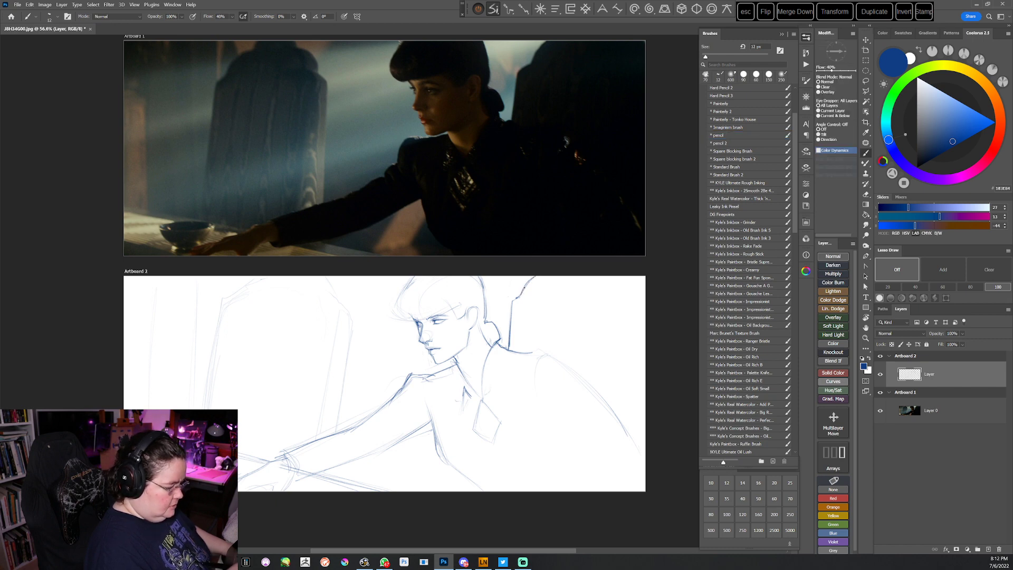
pyautogui.press('b')
pyautogui.moveTo(474, 473); pyautogui.dragTo(472, 468)
pyautogui.moveTo(484, 404); pyautogui.dragTo(485, 407)
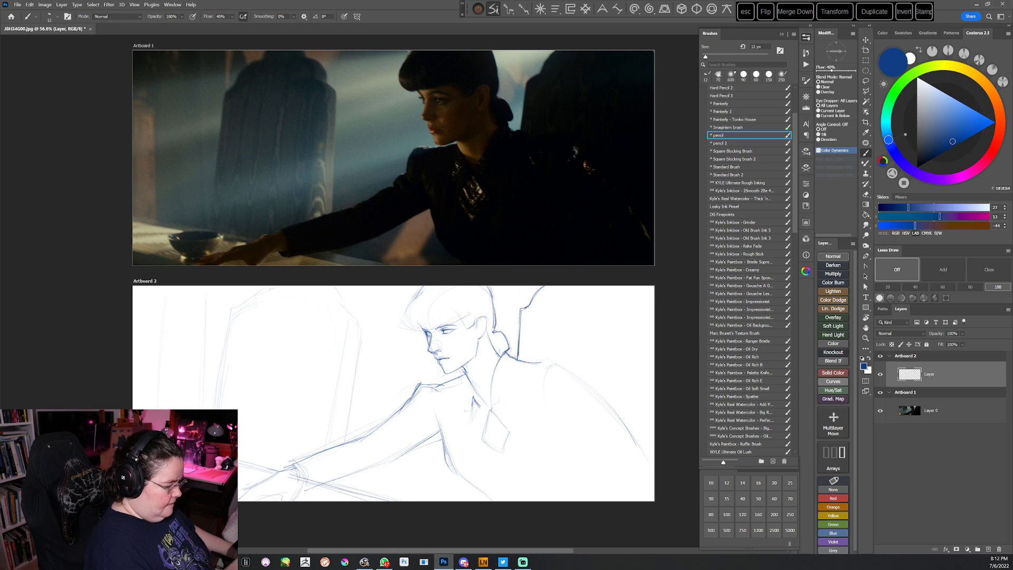
# Clean up the back-of-head line above the bun and redraw the fringe as a clean curve across the forehead
pyautogui.press('e')
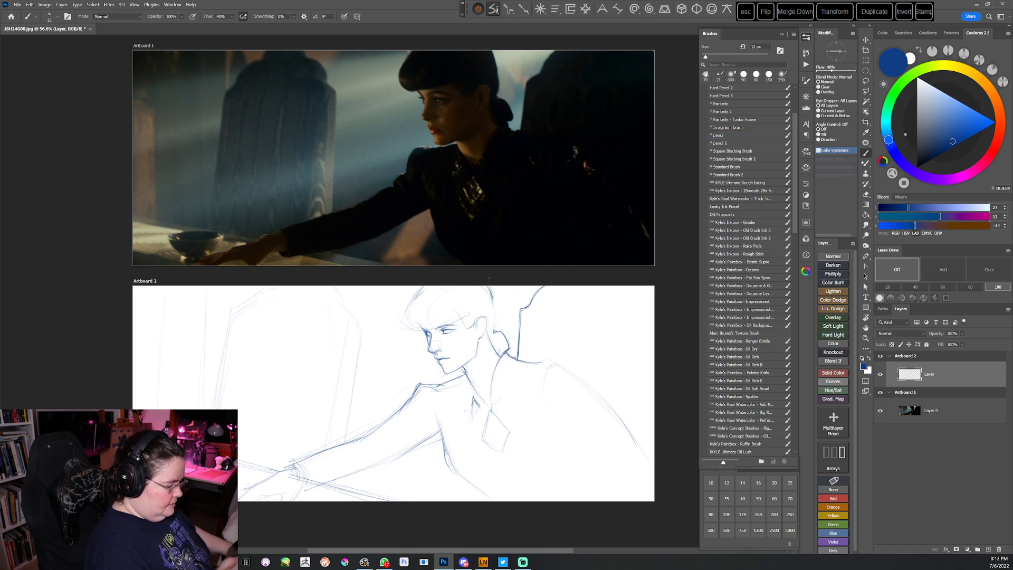
pyautogui.moveTo(494, 308); pyautogui.dragTo(502, 330)
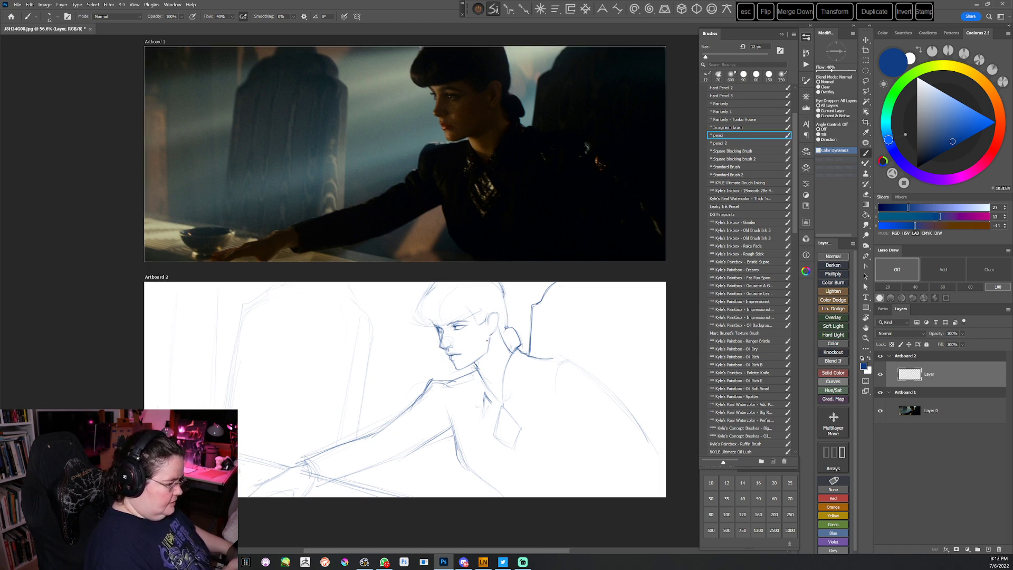
pyautogui.moveTo(420, 310)
pyautogui.mouseDown()
pyautogui.moveTo(426, 323)
pyautogui.moveTo(419, 316)
pyautogui.mouseUp()
pyautogui.press('r')
pyautogui.moveTo(543, 352)
pyautogui.mouseDown()
pyautogui.moveTo(578, 299)
pyautogui.moveTo(576, 271)
pyautogui.mouseUp()
pyautogui.moveTo(441, 308); pyautogui.dragTo(467, 291)
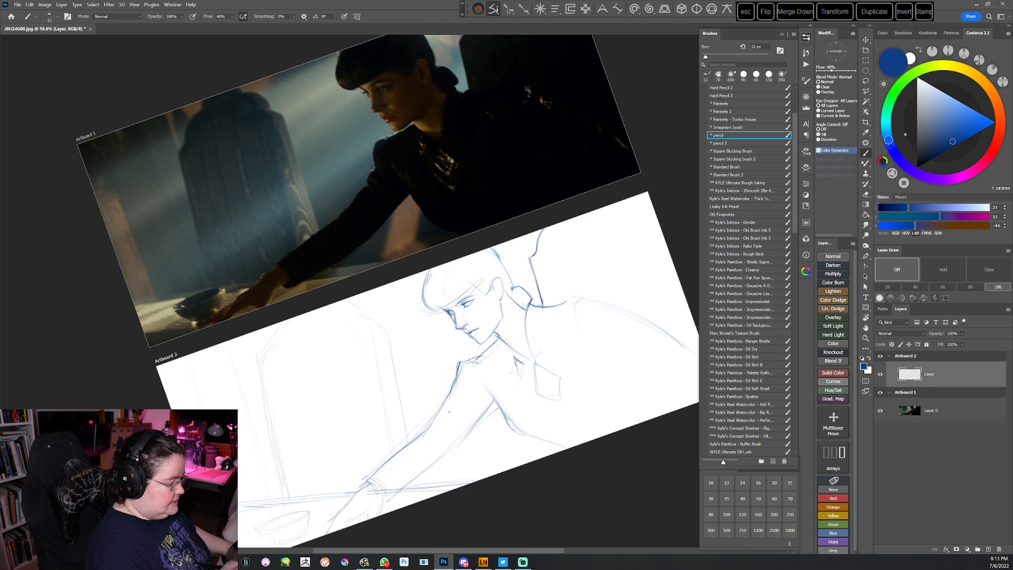
pyautogui.press('Escape')
# Redraw the puffed shoulder and the upper edge of the sleeve along the outstretched arm
pyautogui.moveTo(457, 421); pyautogui.dragTo(529, 373)
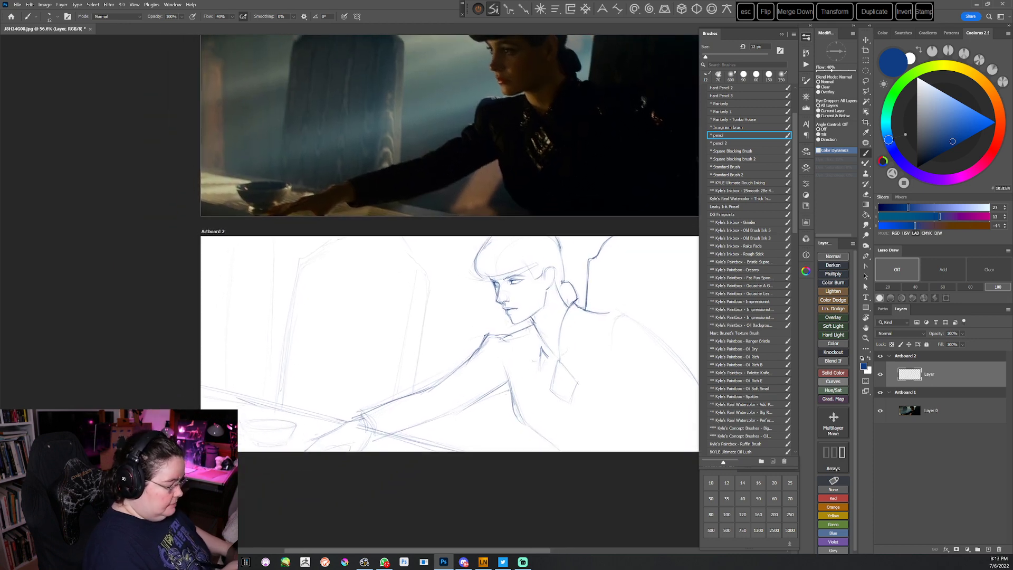
pyautogui.moveTo(472, 349)
pyautogui.mouseDown()
pyautogui.moveTo(480, 341)
pyautogui.moveTo(459, 372)
pyautogui.moveTo(467, 357)
pyautogui.mouseUp()
pyautogui.press('e')
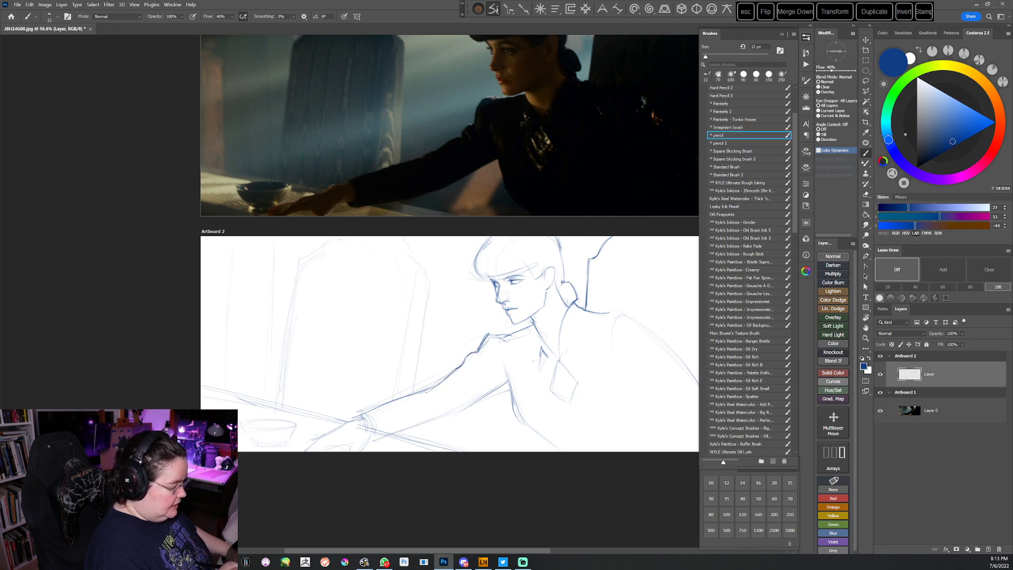
# Erase the rough lower edge of the outstretched arm, redraw it from armpit to wrist, and clean up the cuff lines
pyautogui.press('r')
pyautogui.moveTo(522, 385)
pyautogui.mouseDown()
pyautogui.moveTo(536, 335)
pyautogui.moveTo(496, 383)
pyautogui.mouseUp()
pyautogui.press('e')
pyautogui.moveTo(531, 334); pyautogui.dragTo(504, 372)
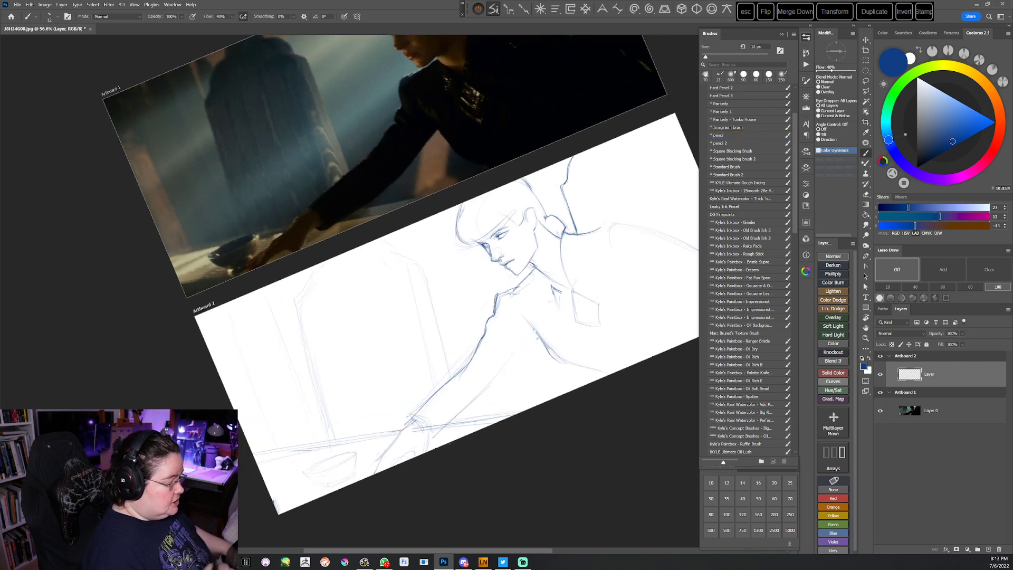
pyautogui.press('.')
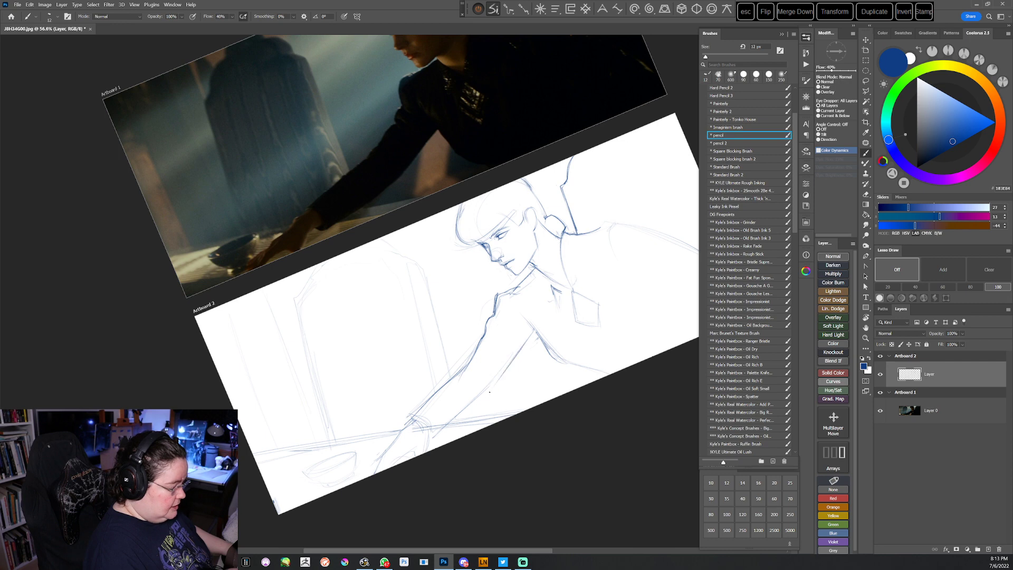
pyautogui.moveTo(487, 388); pyautogui.dragTo(447, 421)
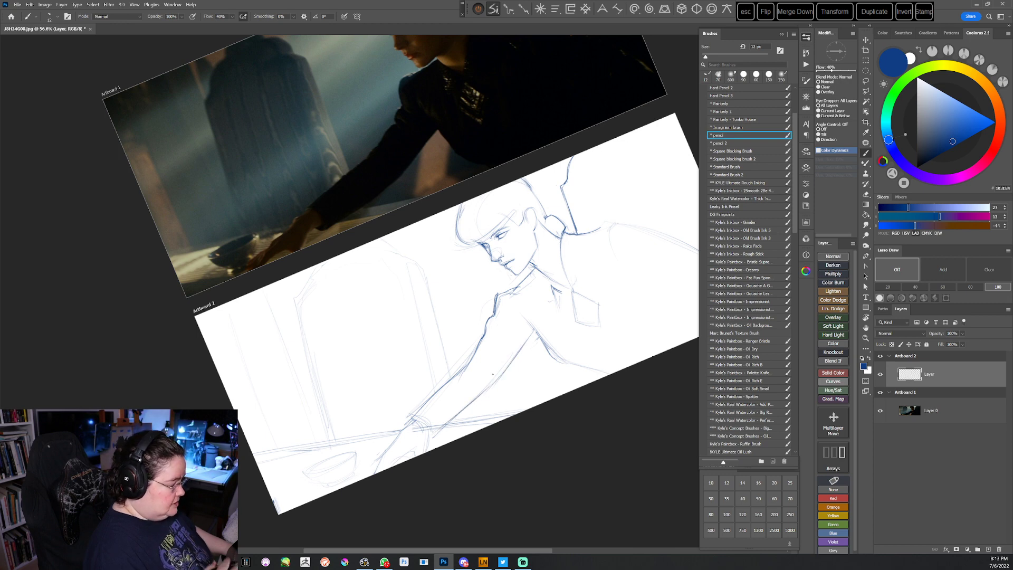
pyautogui.press(',')
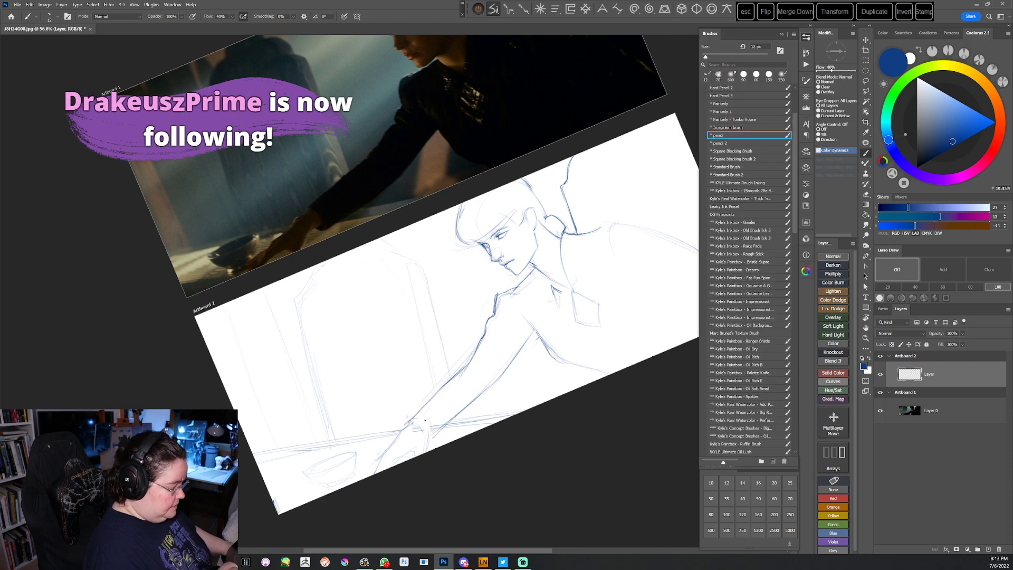
# Redraw the lower edge of the outstretched arm's sleeve from the cuff toward the armpit
pyautogui.moveTo(436, 432); pyautogui.dragTo(496, 380)
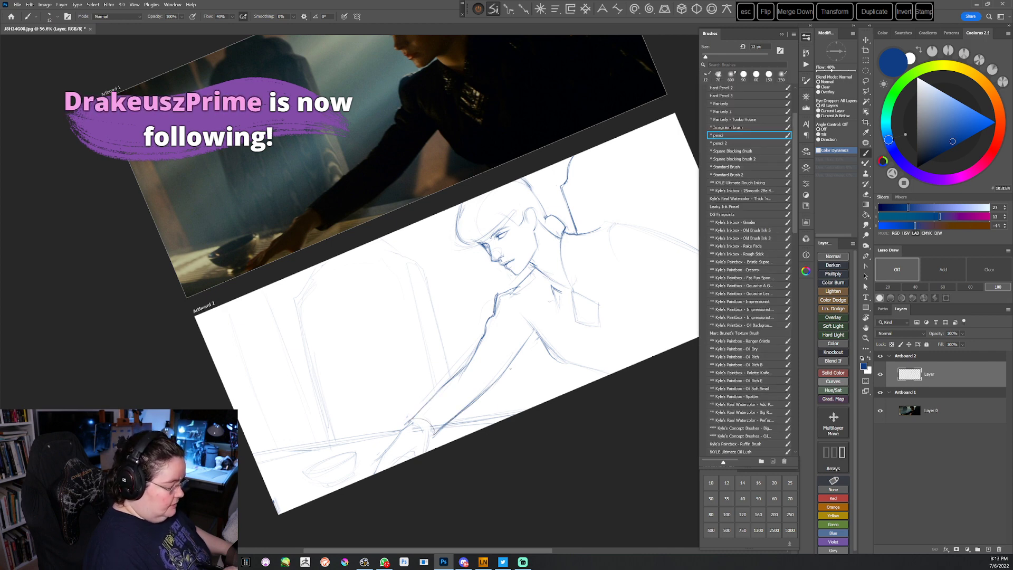
pyautogui.press('Escape')
pyautogui.moveTo(527, 427); pyautogui.dragTo(488, 418)
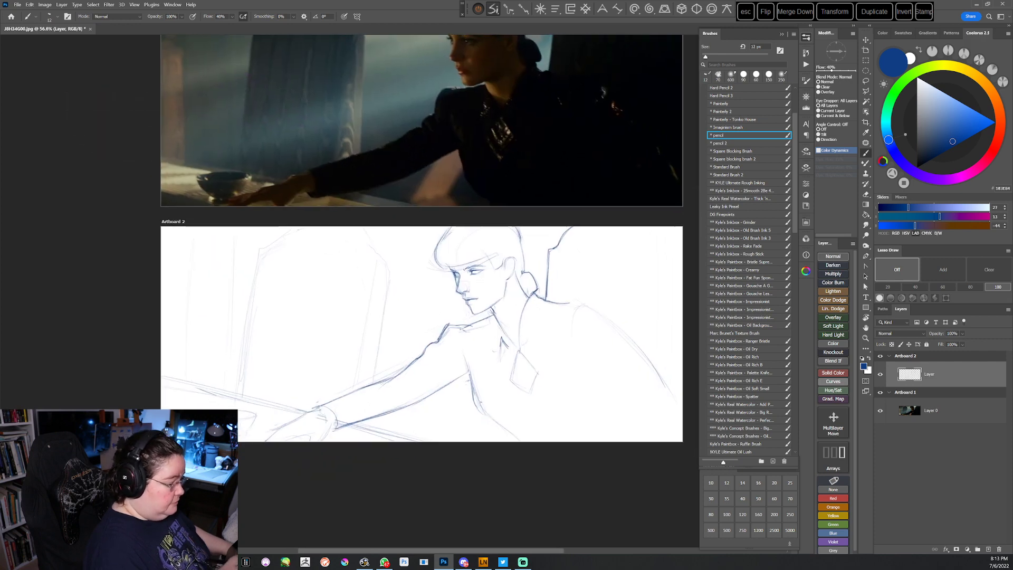
# Erase the rough line of the torso's front below the armpit and redraw it as a cleaner curve
pyautogui.press('e')
pyautogui.moveTo(470, 373); pyautogui.dragTo(480, 409)
pyautogui.press('b')
pyautogui.moveTo(463, 354); pyautogui.dragTo(479, 407)
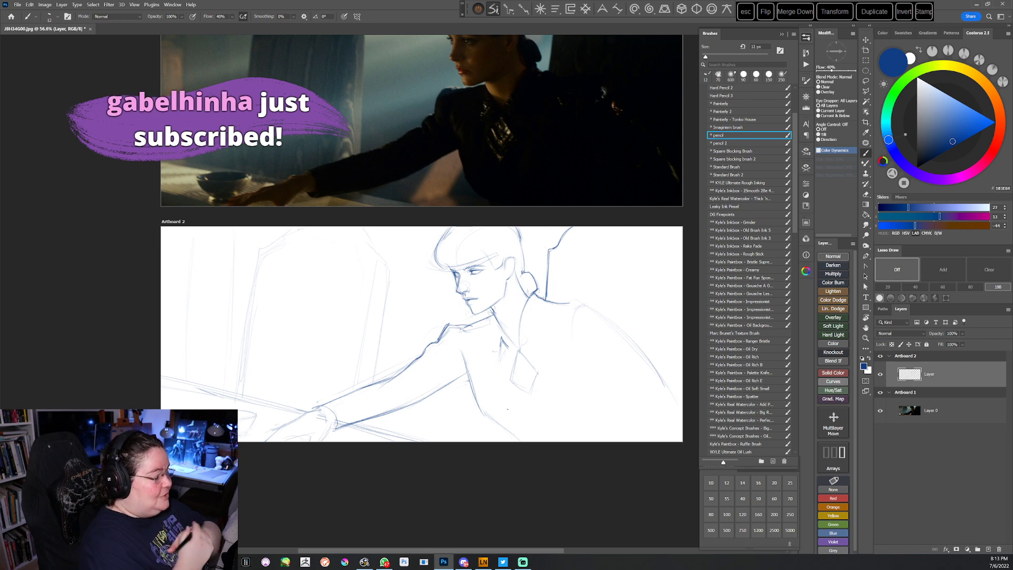
# Clean up the table's edge behind the figure's hand by erasing the stray lines and redrawing it
pyautogui.moveTo(464, 416); pyautogui.dragTo(507, 448)
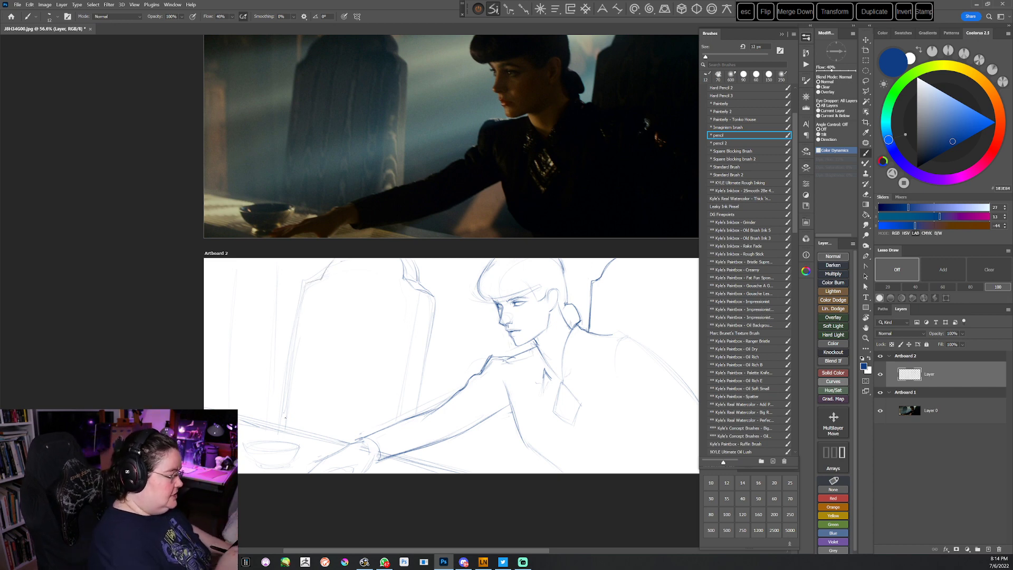
pyautogui.moveTo(451, 509)
pyautogui.mouseDown()
pyautogui.moveTo(427, 504)
pyautogui.moveTo(436, 511)
pyautogui.moveTo(441, 494)
pyautogui.mouseUp()
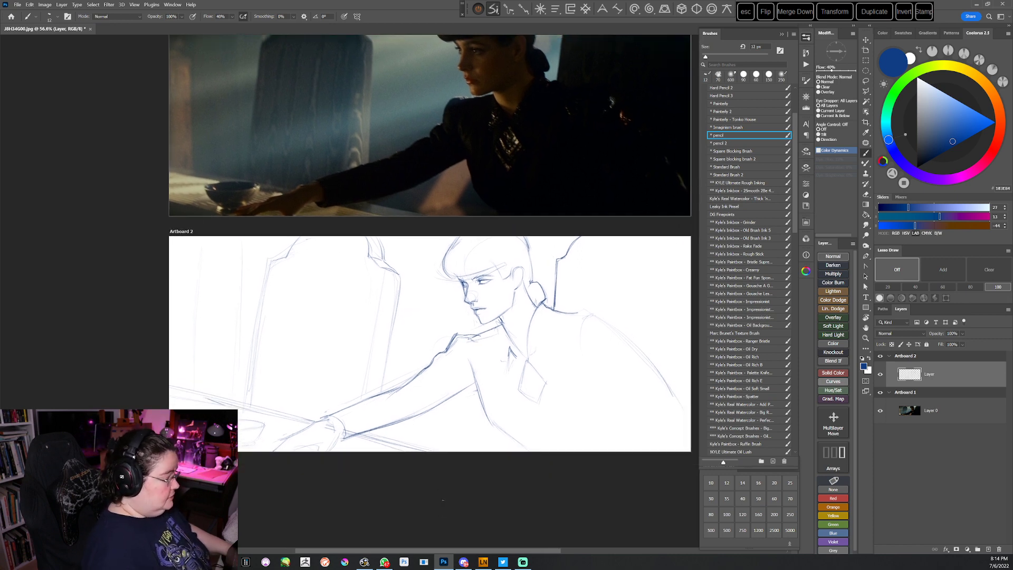
pyautogui.moveTo(487, 444); pyautogui.dragTo(549, 337)
pyautogui.press('Escape')
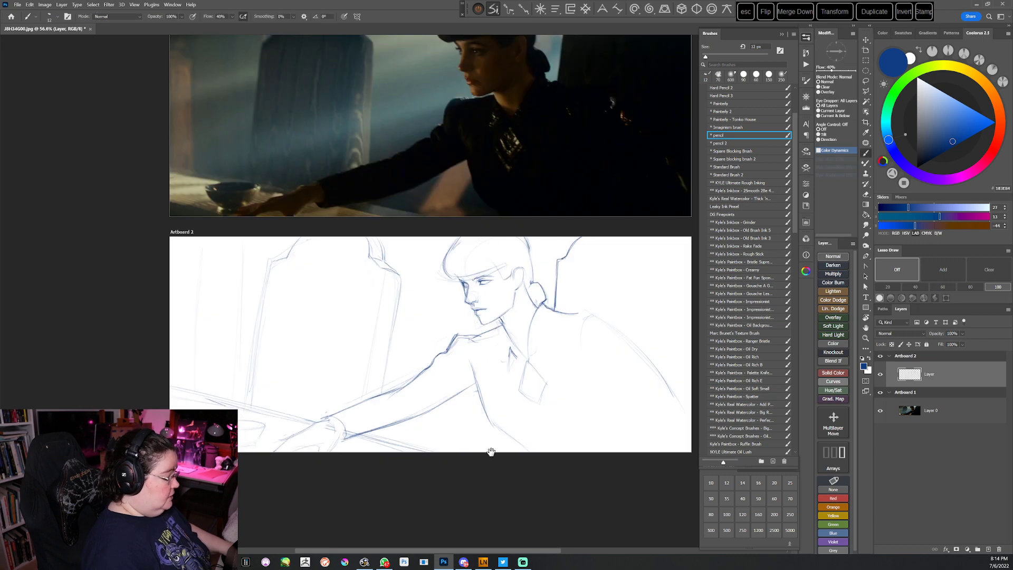
pyautogui.moveTo(490, 453); pyautogui.dragTo(501, 441)
pyautogui.moveTo(529, 400)
pyautogui.mouseDown()
pyautogui.moveTo(579, 290)
pyautogui.moveTo(571, 246)
pyautogui.mouseUp()
pyautogui.moveTo(554, 313); pyautogui.dragTo(620, 230)
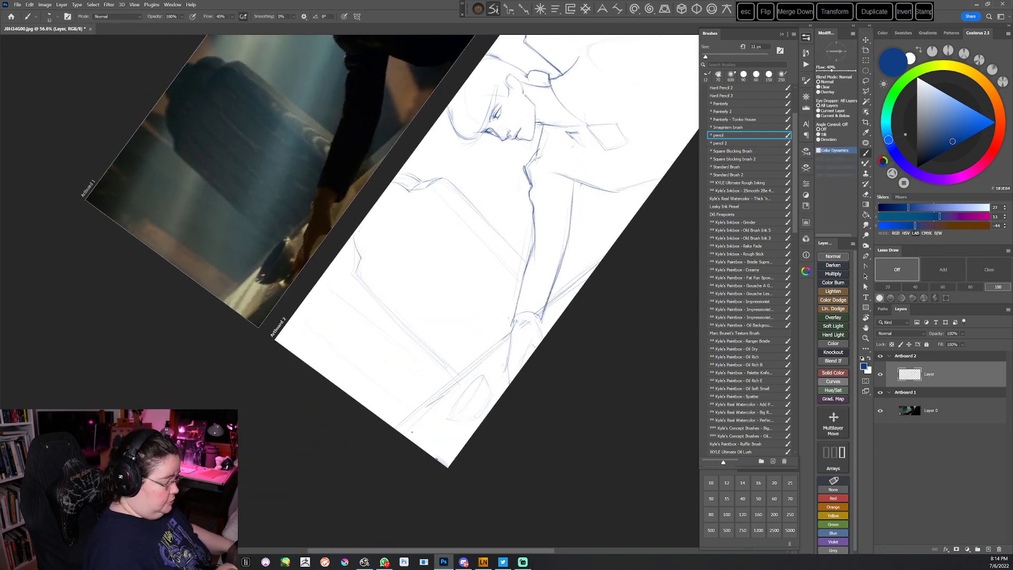
pyautogui.press('e')
pyautogui.moveTo(503, 340); pyautogui.dragTo(365, 452)
pyautogui.press('b')
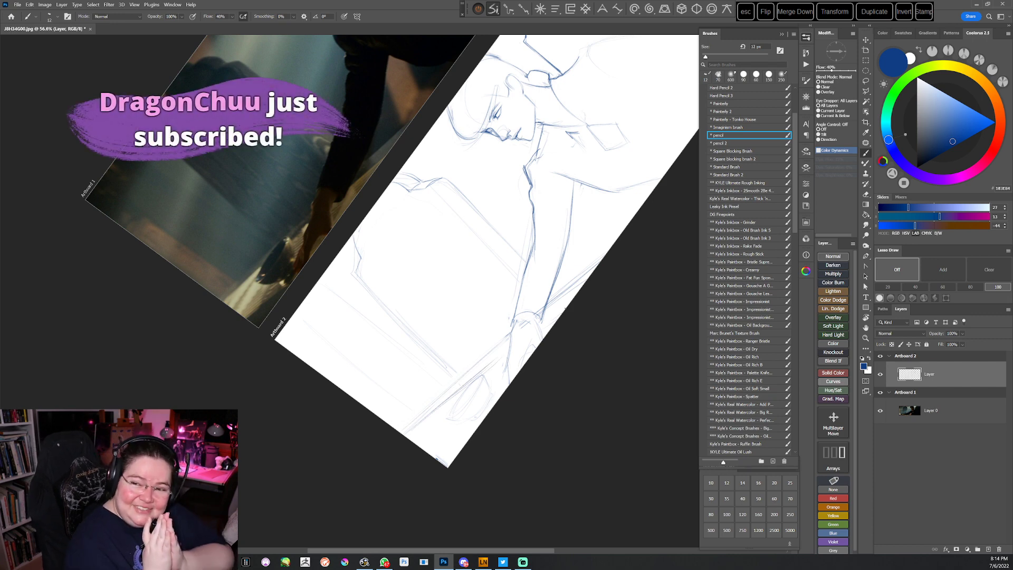
pyautogui.press('Escape')
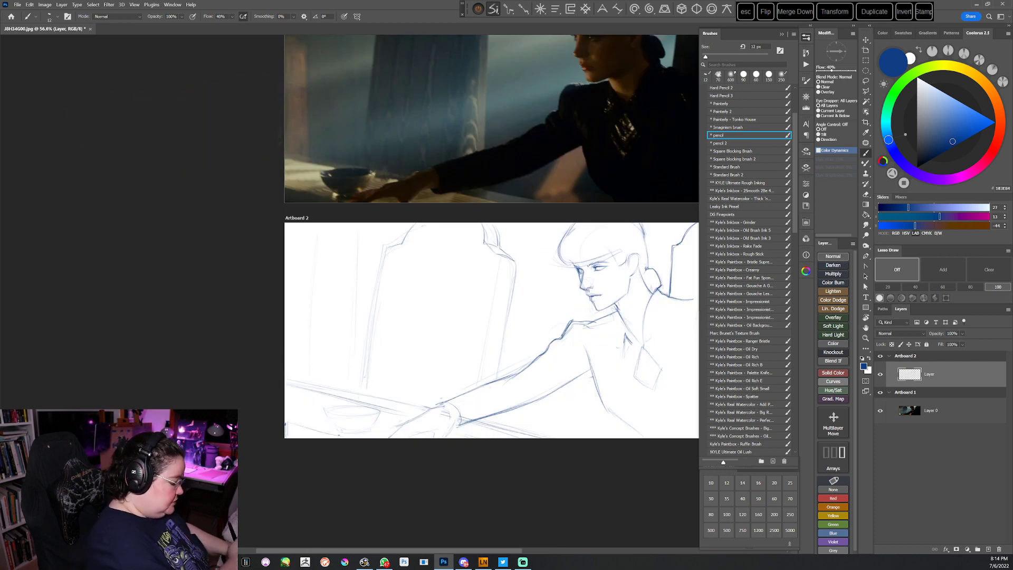
# Sketch the angular patch of light beneath the outstretched arm, down to the artboard's lower border
pyautogui.moveTo(549, 493)
pyautogui.mouseDown()
pyautogui.moveTo(450, 505)
pyautogui.moveTo(491, 529)
pyautogui.mouseUp()
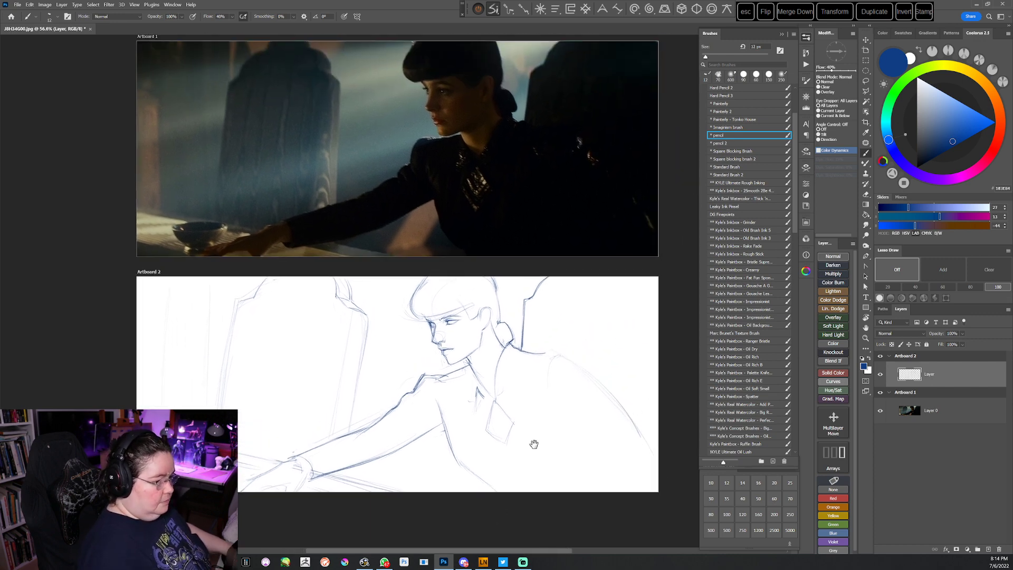
pyautogui.moveTo(533, 443); pyautogui.dragTo(523, 452)
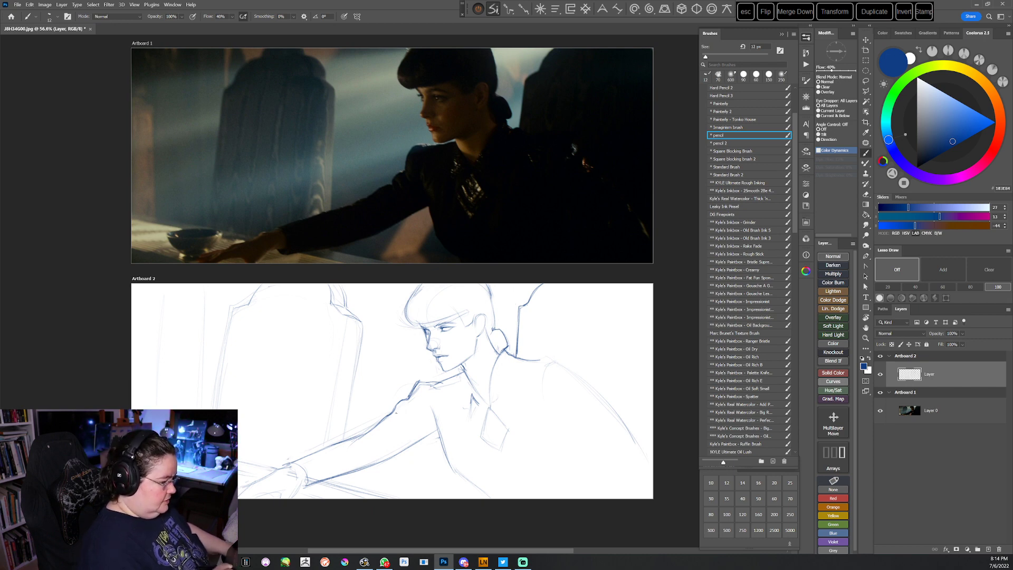
pyautogui.moveTo(434, 386); pyautogui.dragTo(444, 357)
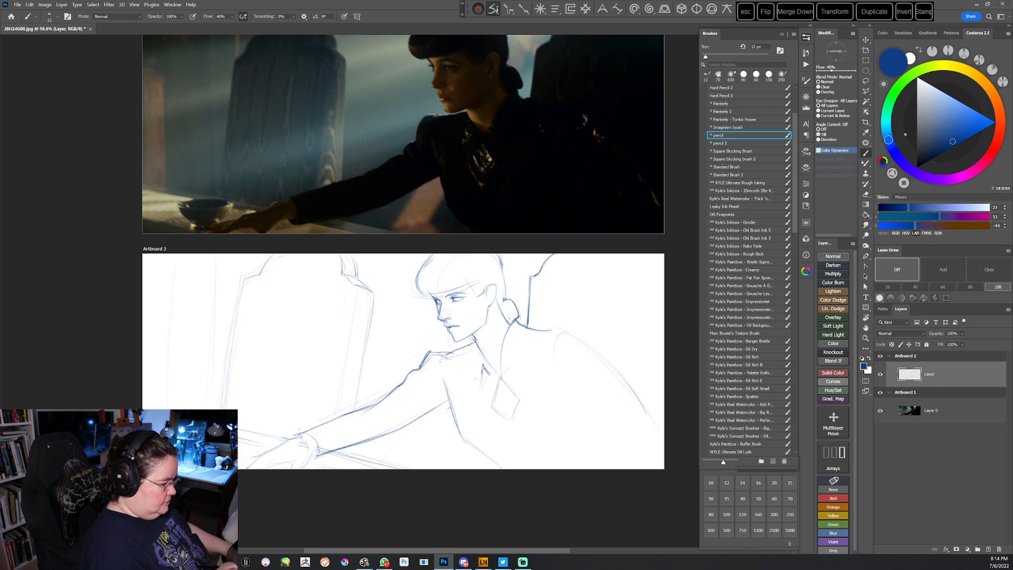
pyautogui.moveTo(414, 415); pyautogui.dragTo(385, 463)
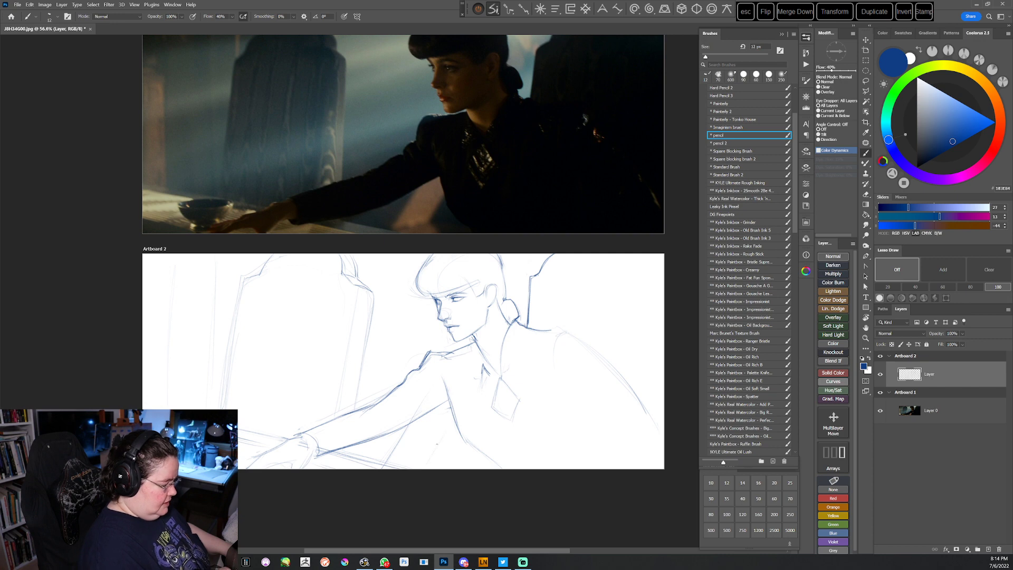
pyautogui.press('r')
pyautogui.moveTo(561, 372); pyautogui.dragTo(578, 273)
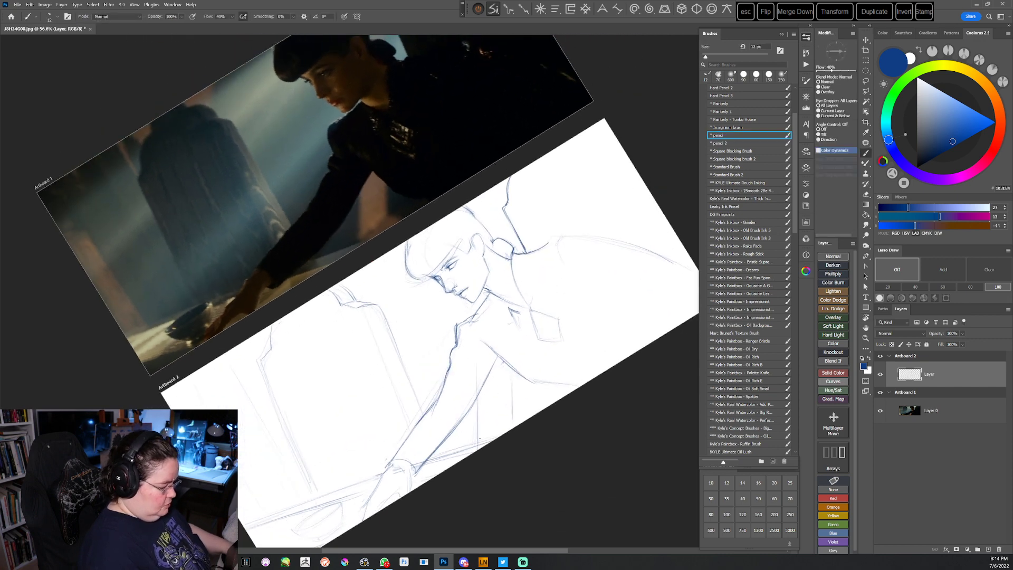
pyautogui.press('r')
pyautogui.moveTo(586, 364); pyautogui.dragTo(605, 258)
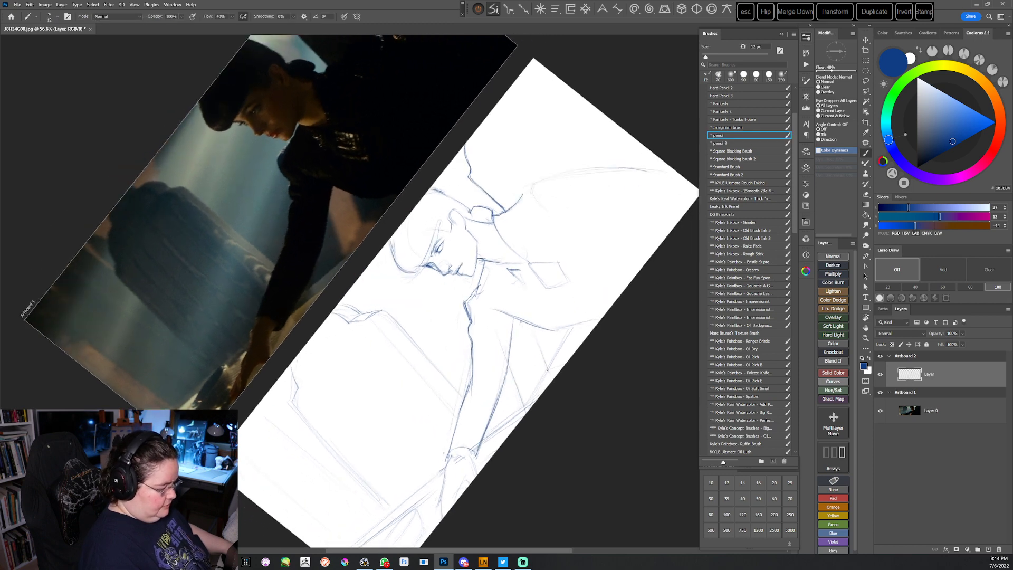
pyautogui.press('Escape')
pyautogui.press('space')
pyautogui.moveTo(505, 484); pyautogui.dragTo(491, 508)
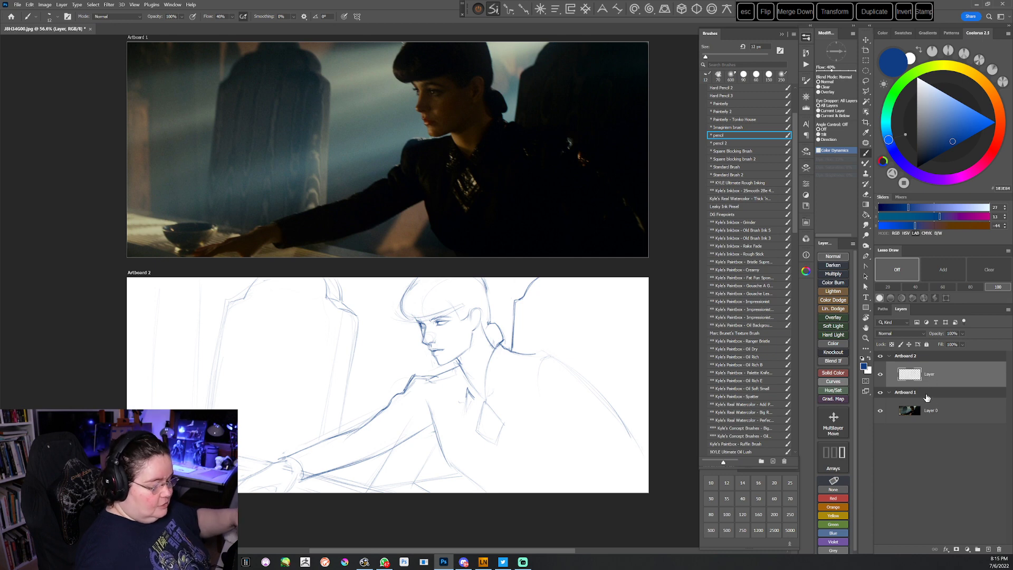
# Duplicate the film frame beneath the sketch on Artboard 2 and recolour all the sketch lines white
pyautogui.moveTo(933, 413)
pyautogui.mouseDown()
pyautogui.moveTo(938, 372)
pyautogui.moveTo(933, 403)
pyautogui.mouseUp()
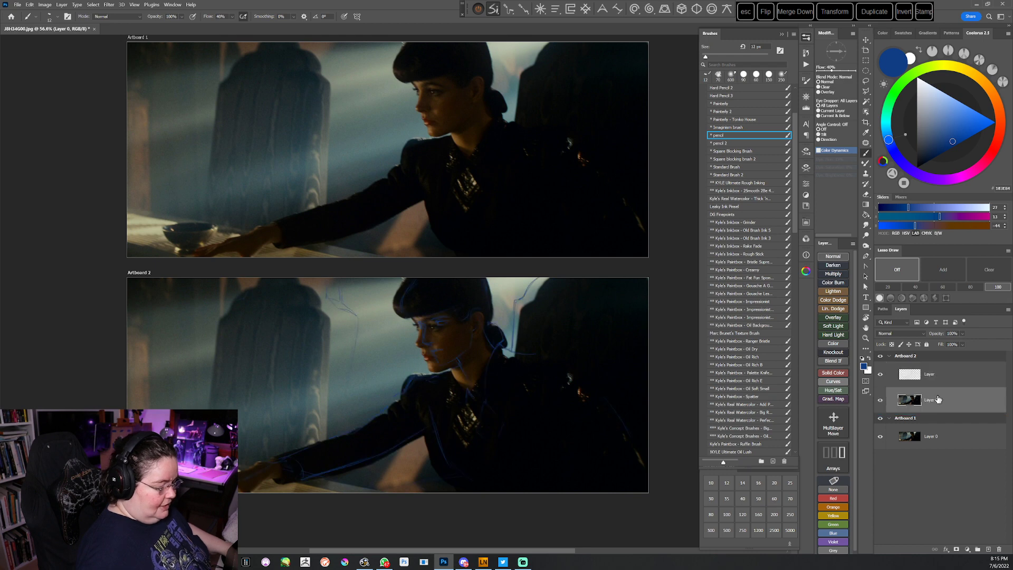
pyautogui.moveTo(919, 88); pyautogui.dragTo(917, 77)
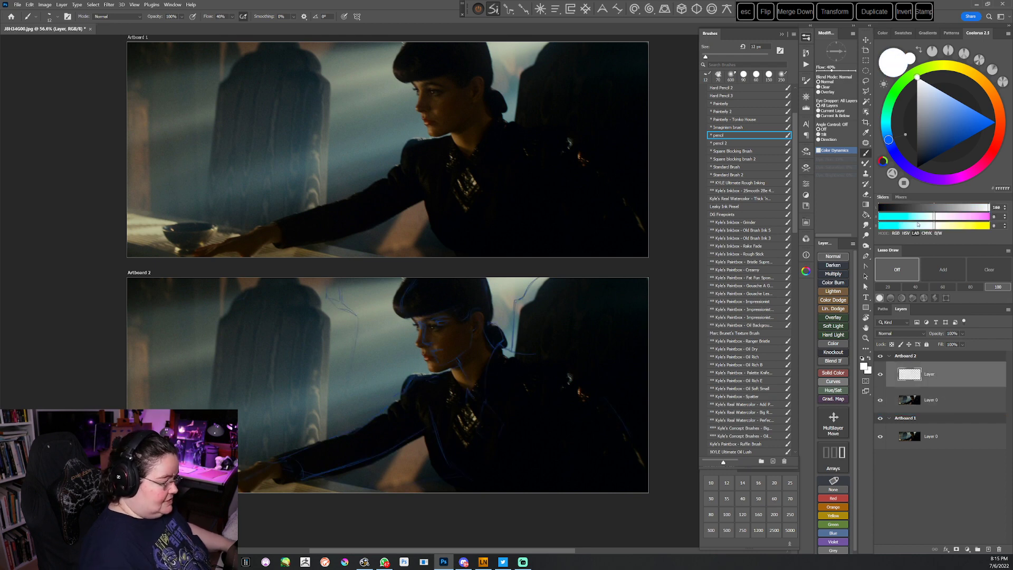
pyautogui.hotkey('alt', 'shift', 'BackSpace')
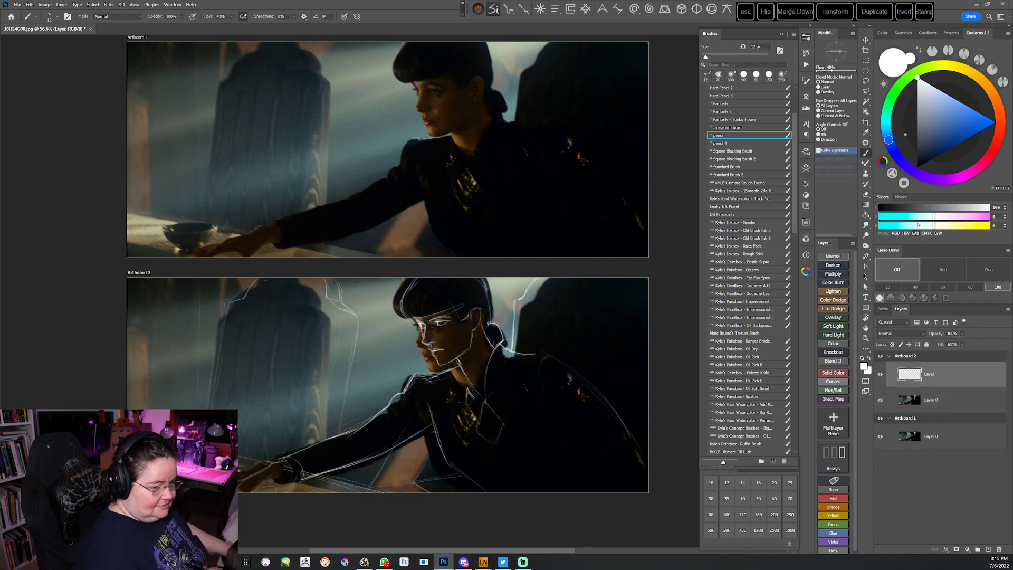
# Shift the whole sketch to line up with the frame, and scale and rotate the lassoed head to match the reference
pyautogui.click(863, 42)
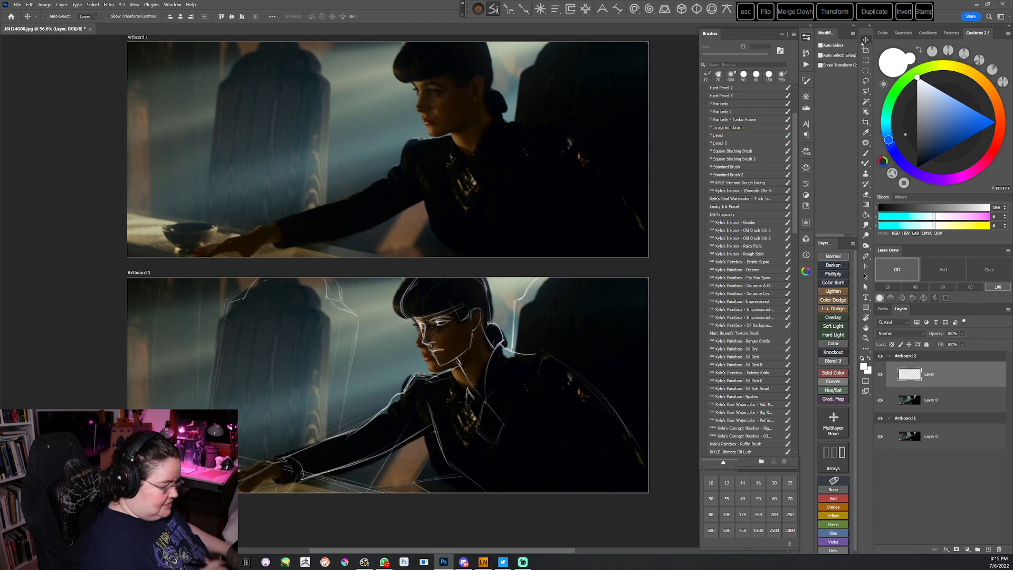
pyautogui.moveTo(516, 353); pyautogui.dragTo(521, 359)
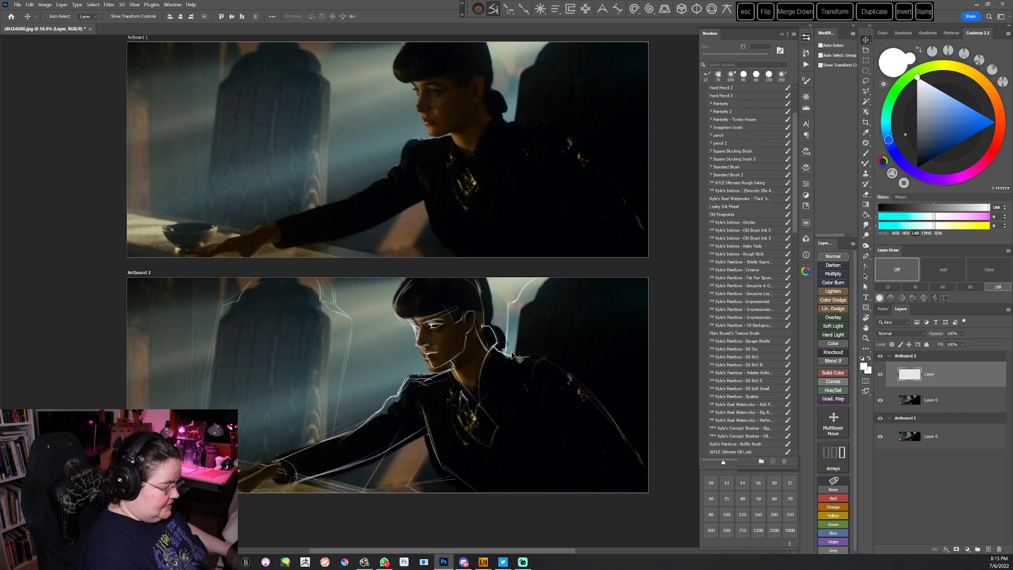
pyautogui.click(865, 81)
pyautogui.moveTo(403, 276)
pyautogui.mouseDown()
pyautogui.moveTo(397, 295)
pyautogui.moveTo(421, 366)
pyautogui.moveTo(440, 375)
pyautogui.moveTo(495, 353)
pyautogui.moveTo(504, 337)
pyautogui.moveTo(484, 280)
pyautogui.moveTo(441, 267)
pyautogui.moveTo(404, 278)
pyautogui.mouseUp()
pyautogui.hotkey('ctrl', 't')
pyautogui.moveTo(389, 370); pyautogui.dragTo(385, 374)
pyautogui.moveTo(465, 321); pyautogui.dragTo(468, 320)
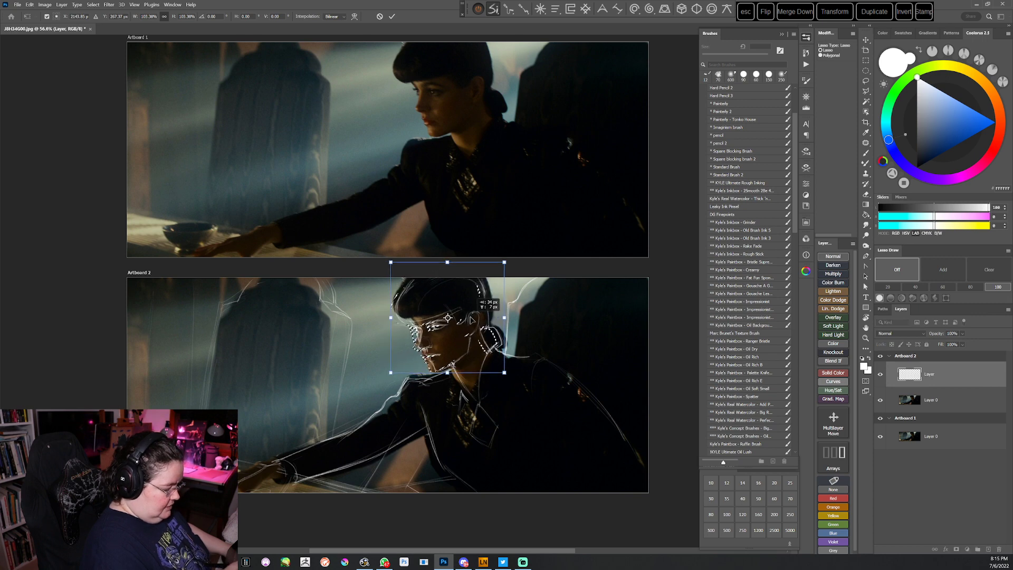
pyautogui.moveTo(519, 299); pyautogui.dragTo(476, 324)
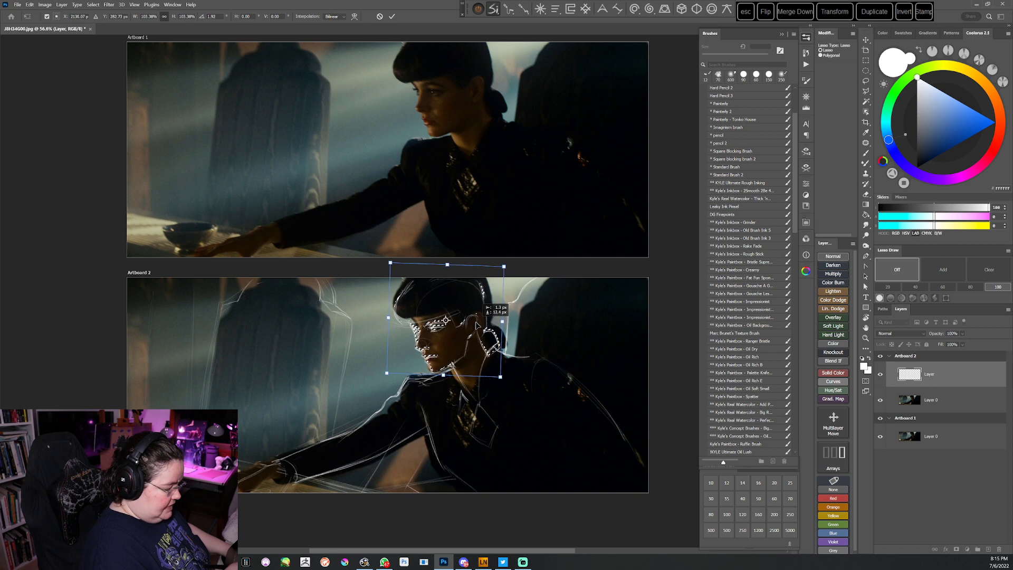
pyautogui.click(393, 17)
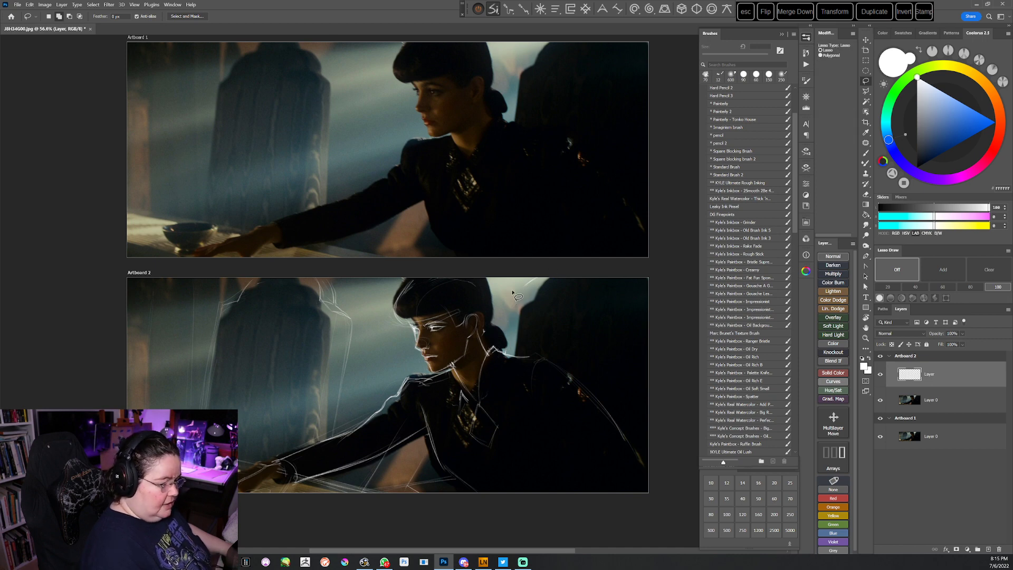
# Redraw the back of the head and the edge of the chair behind the figure over the frame
pyautogui.press('b')
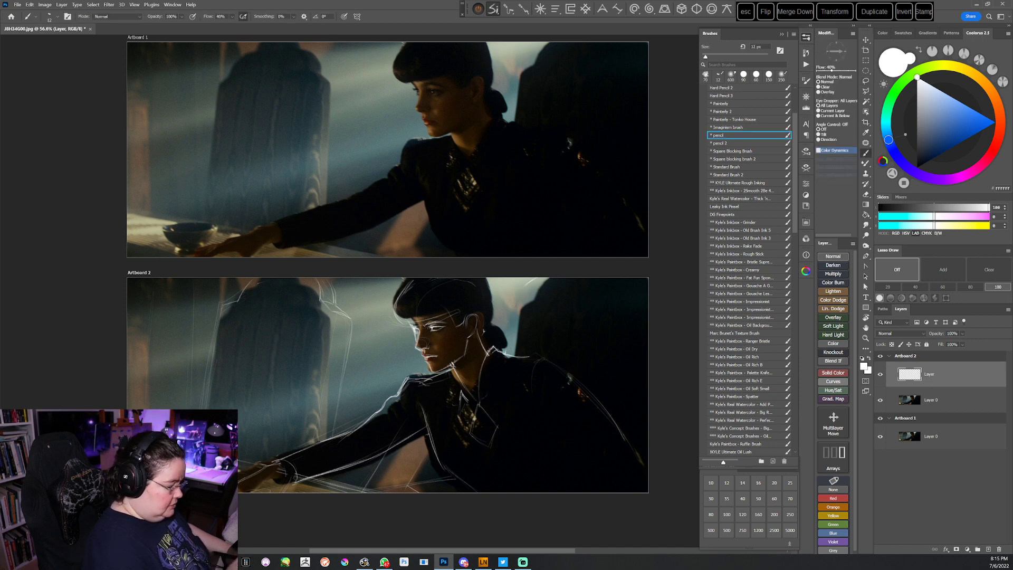
pyautogui.moveTo(488, 286); pyautogui.dragTo(489, 320)
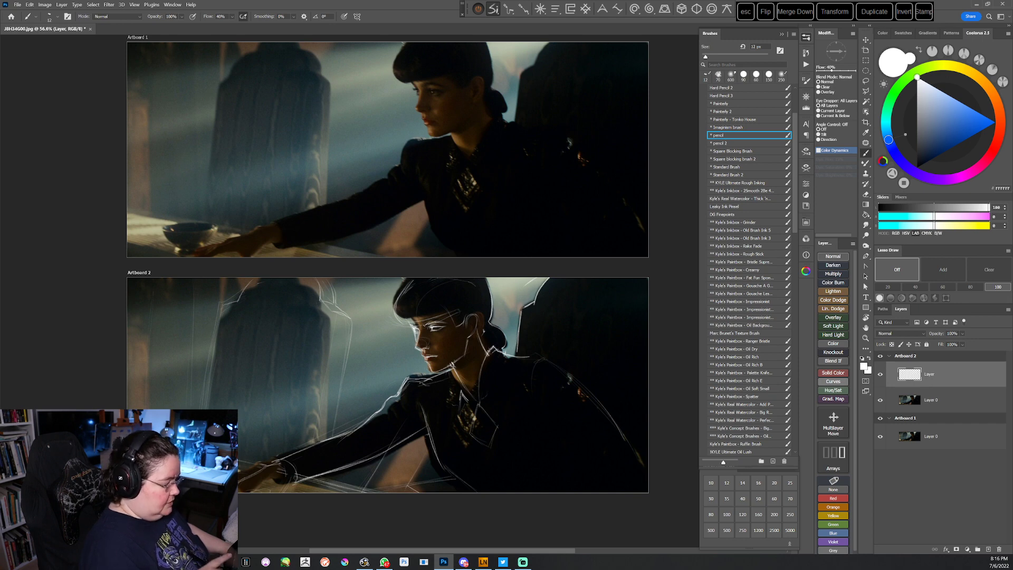
# Lasso the misplaced facial features in turn and nudge them onto the face in the underlying frame
pyautogui.click(865, 81)
pyautogui.moveTo(448, 322)
pyautogui.mouseDown()
pyautogui.moveTo(425, 324)
pyautogui.moveTo(445, 333)
pyautogui.moveTo(444, 323)
pyautogui.mouseUp()
pyautogui.press('v')
pyautogui.hotkey('ctrl', 'd')
pyautogui.press('l')
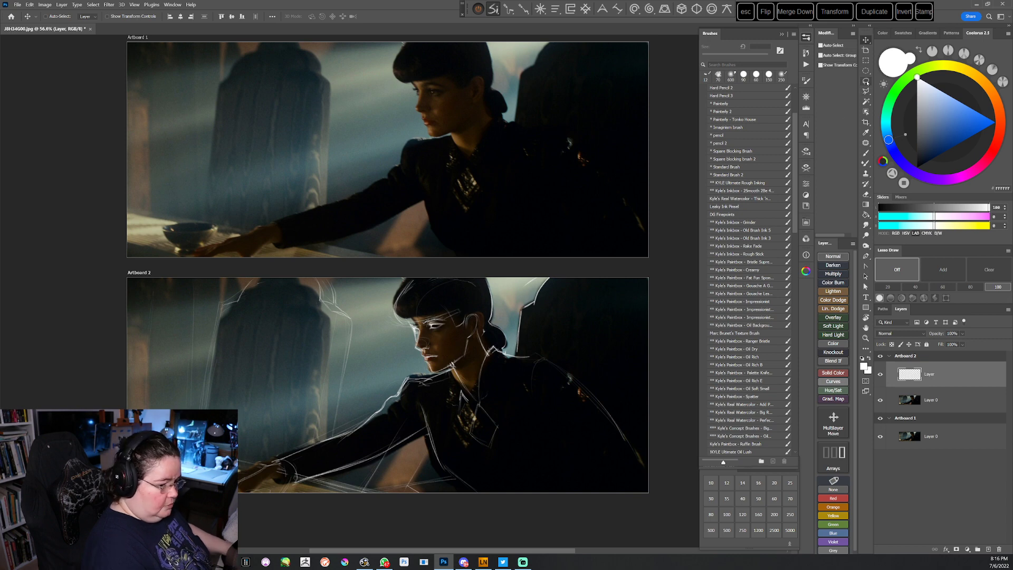
pyautogui.moveTo(422, 348)
pyautogui.mouseDown()
pyautogui.moveTo(409, 329)
pyautogui.moveTo(417, 316)
pyautogui.moveTo(421, 340)
pyautogui.moveTo(420, 328)
pyautogui.mouseUp()
pyautogui.press('v')
pyautogui.hotkey('ctrl', 'd')
# Redraw the fringe line across the forehead and correct the ear and the hairline behind it
pyautogui.click(865, 153)
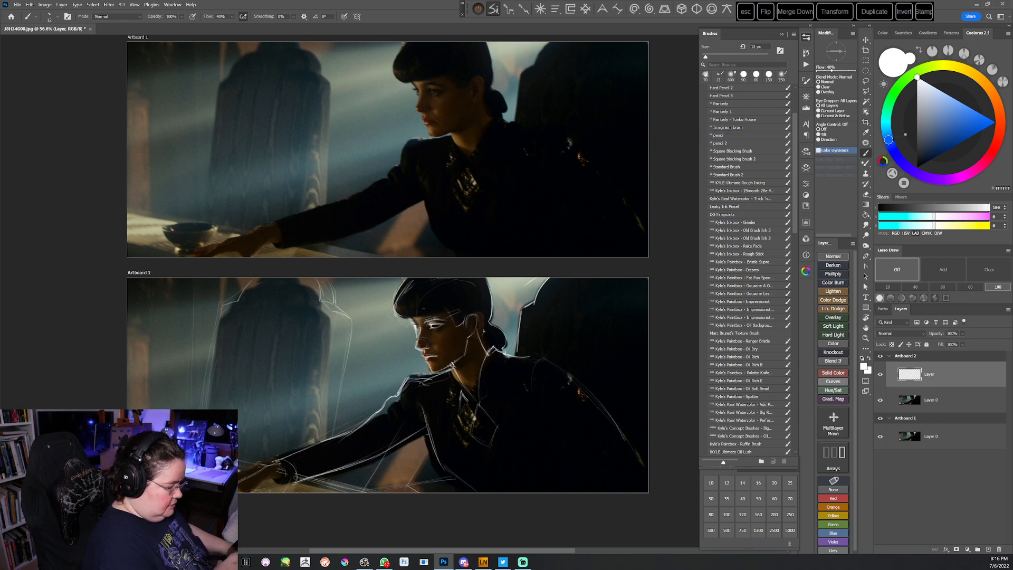
pyautogui.moveTo(409, 317); pyautogui.dragTo(425, 316)
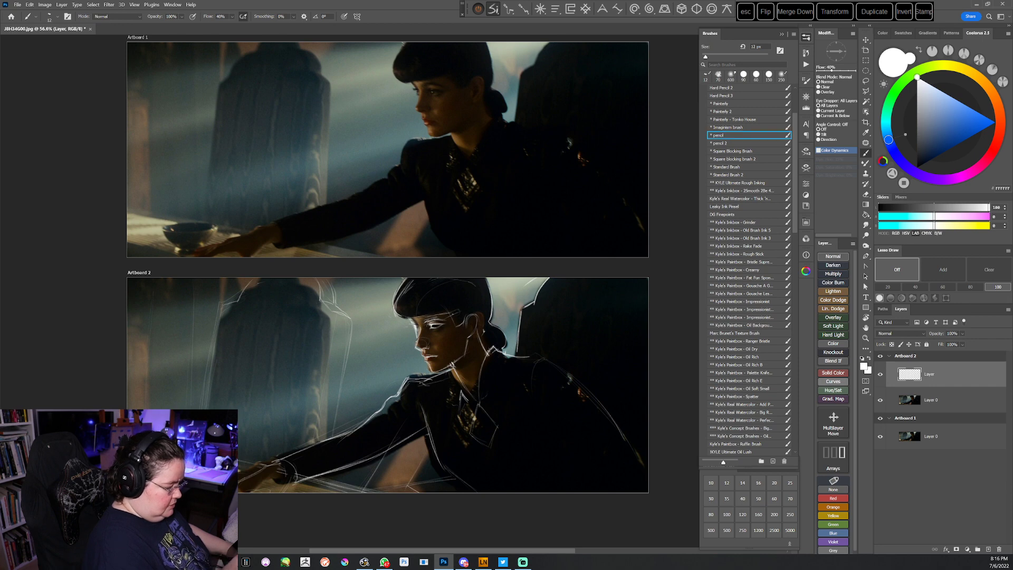
pyautogui.moveTo(481, 315); pyautogui.dragTo(483, 342)
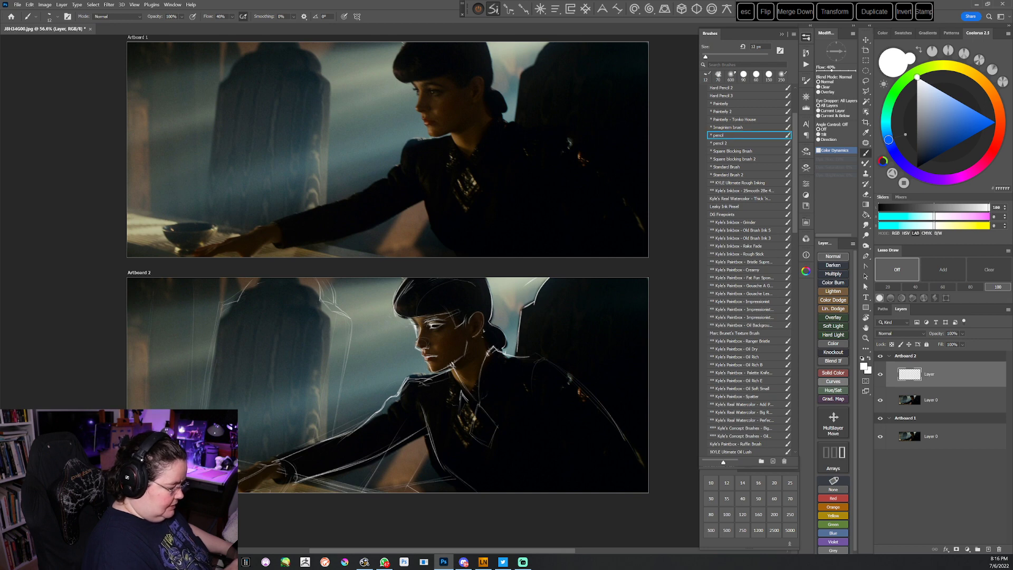
# Lasso the outstretched arm and rotate and move it to match the arm in the underlying frame
pyautogui.moveTo(508, 451); pyautogui.dragTo(535, 398)
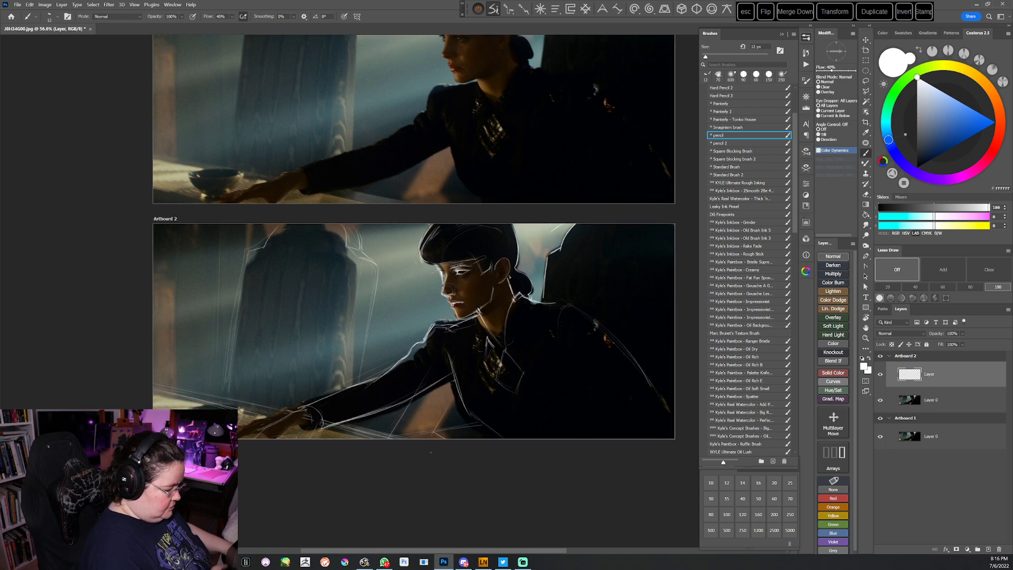
pyautogui.click(865, 80)
pyautogui.moveTo(442, 319)
pyautogui.mouseDown()
pyautogui.moveTo(454, 381)
pyautogui.moveTo(360, 432)
pyautogui.moveTo(241, 452)
pyautogui.moveTo(441, 318)
pyautogui.mouseUp()
pyautogui.hotkey('ctrl', 't')
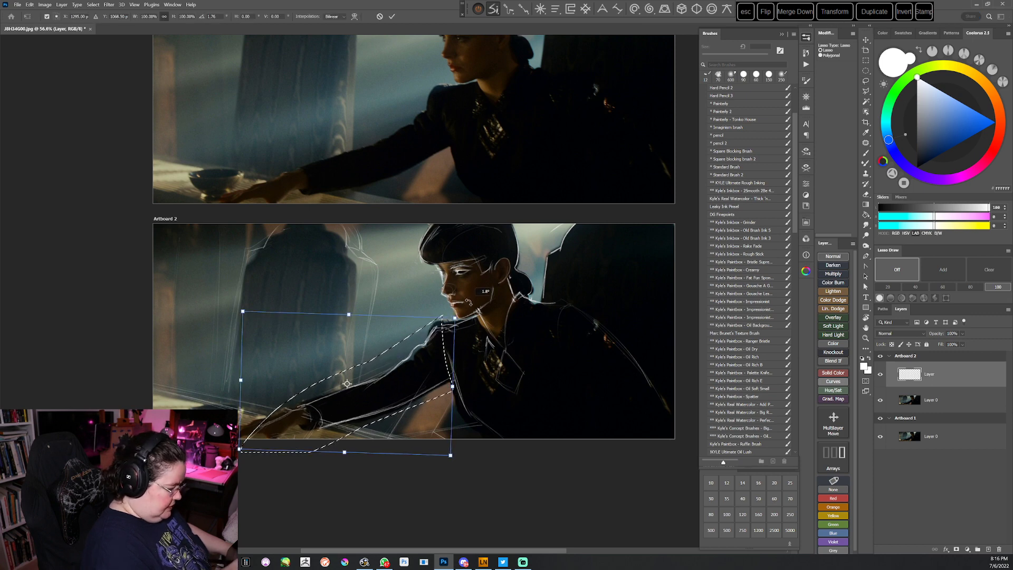
pyautogui.moveTo(427, 352); pyautogui.dragTo(422, 348)
pyautogui.press('Return')
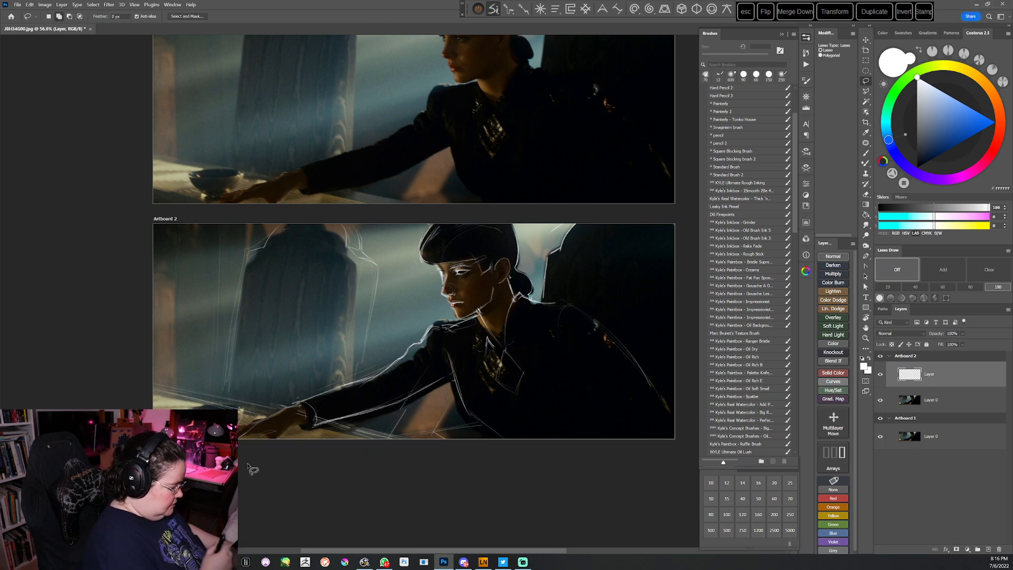
# Redraw the hand and the lower edge of the outstretched arm up to the armpit over the frame
pyautogui.press('b')
pyautogui.press('b')
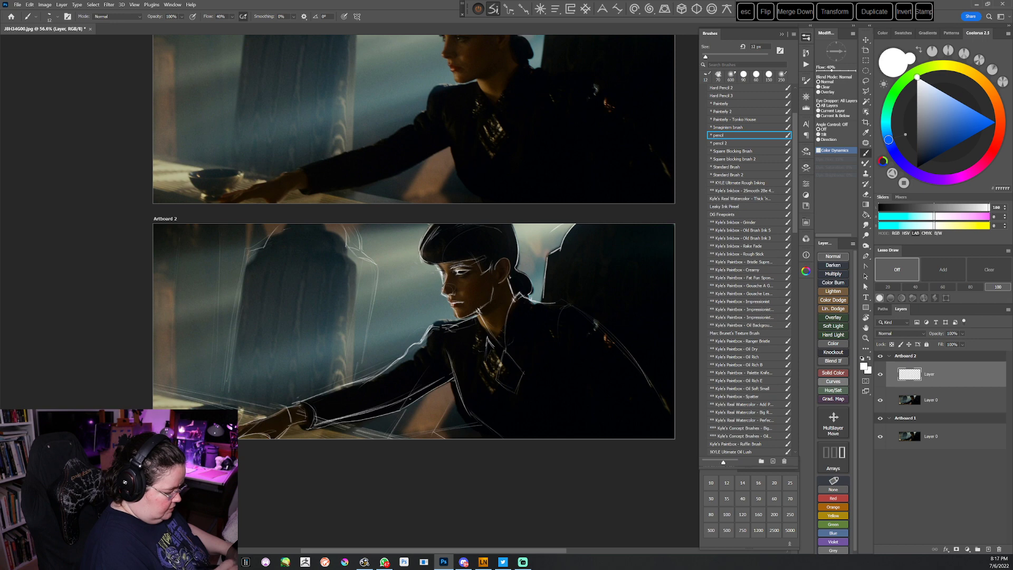
pyautogui.moveTo(323, 420); pyautogui.dragTo(440, 374)
pyautogui.moveTo(555, 367); pyautogui.dragTo(519, 367)
pyautogui.moveTo(415, 355)
pyautogui.mouseDown()
pyautogui.moveTo(443, 422)
pyautogui.moveTo(418, 377)
pyautogui.mouseUp()
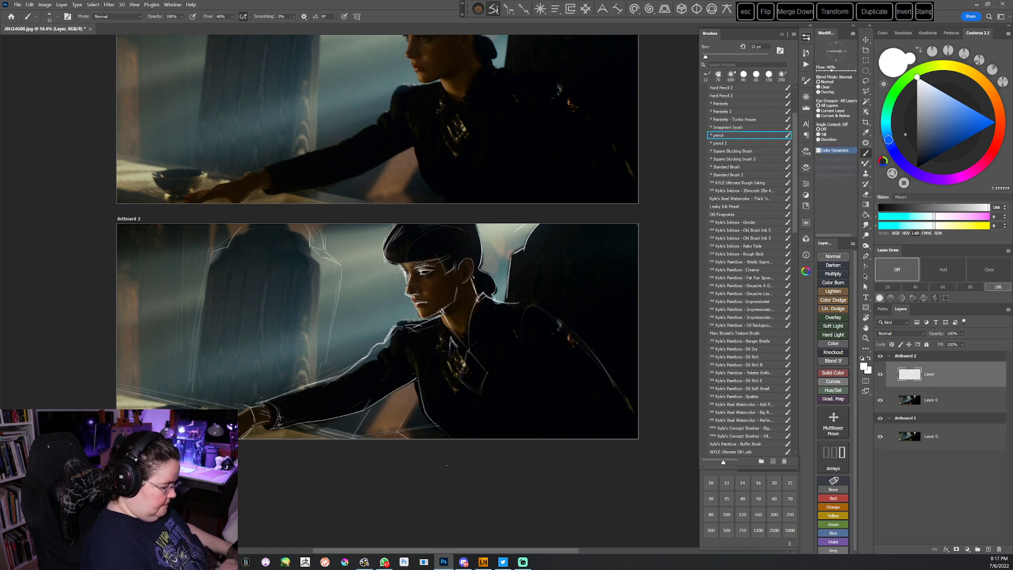
# Lasso the right side of the background chair's outline and move it inward onto the chair in the underlying frame
pyautogui.moveTo(507, 458); pyautogui.dragTo(504, 458)
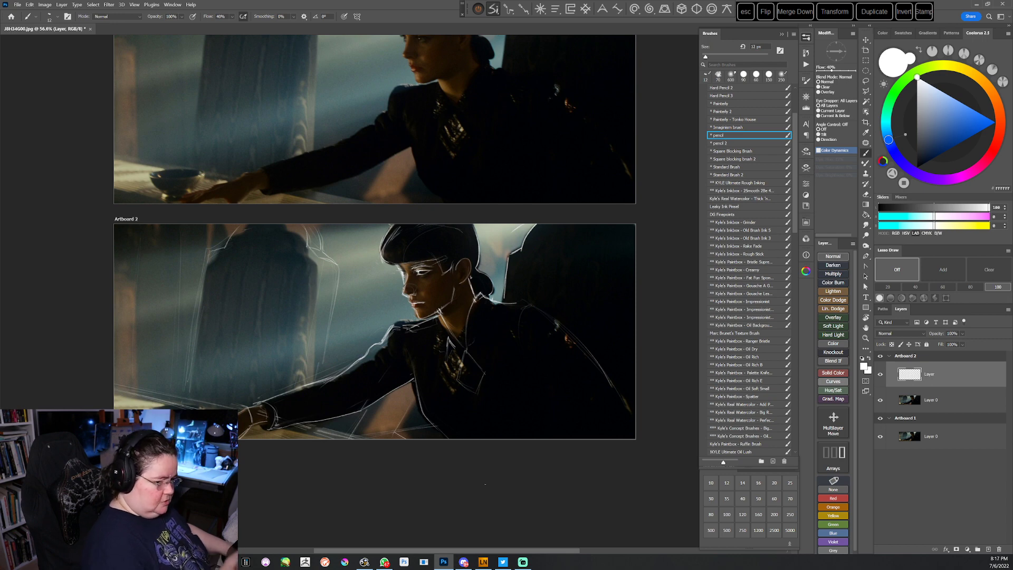
pyautogui.click(866, 80)
pyautogui.moveTo(326, 239)
pyautogui.mouseDown()
pyautogui.moveTo(304, 217)
pyautogui.moveTo(313, 354)
pyautogui.moveTo(335, 347)
pyautogui.moveTo(345, 246)
pyautogui.moveTo(319, 213)
pyautogui.mouseUp()
pyautogui.press('v')
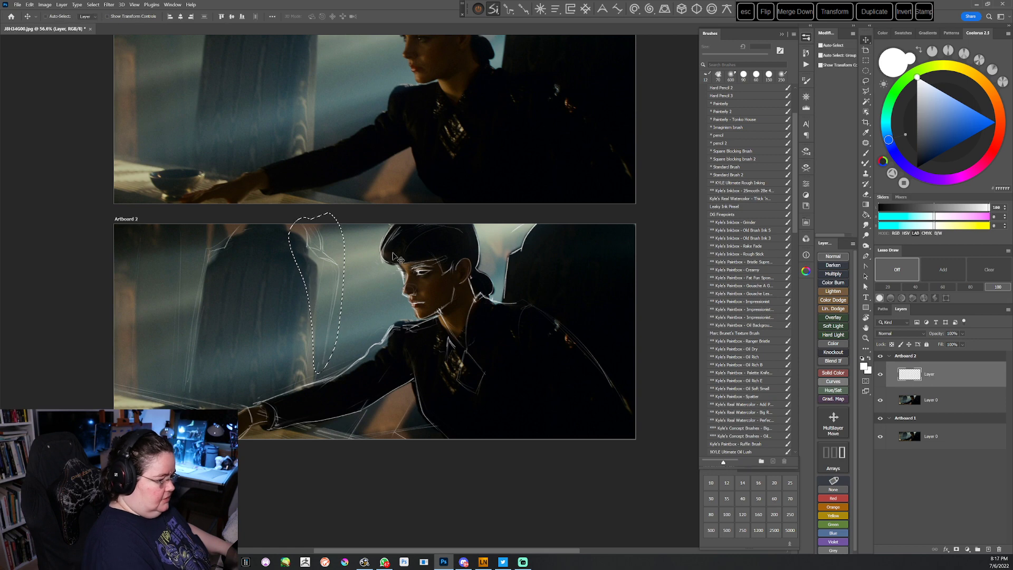
pyautogui.click(323, 272)
pyautogui.moveTo(323, 272); pyautogui.dragTo(315, 269)
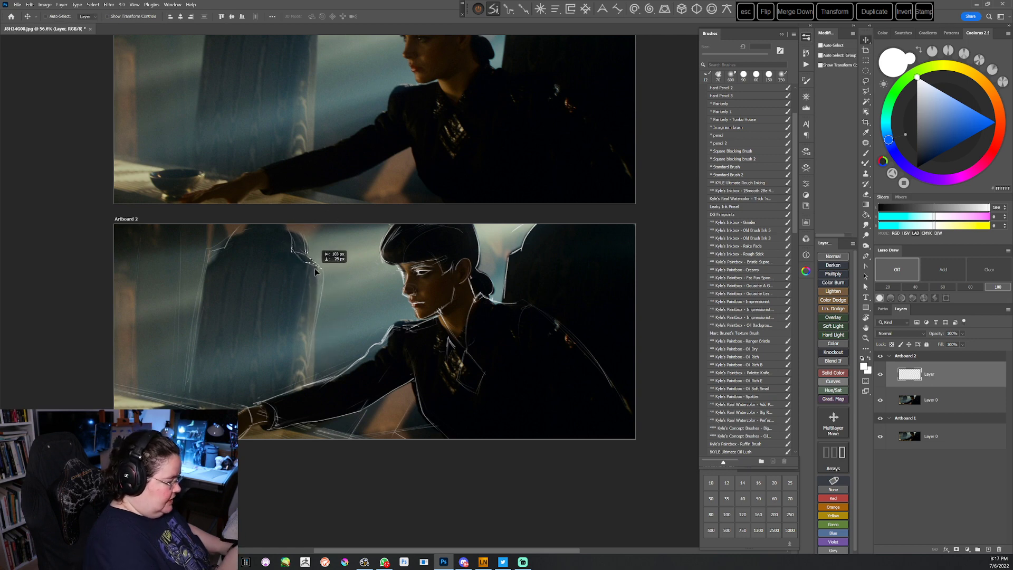
# Correct the left shoulder of the background chair's outline over the underlying frame
pyautogui.click(863, 154)
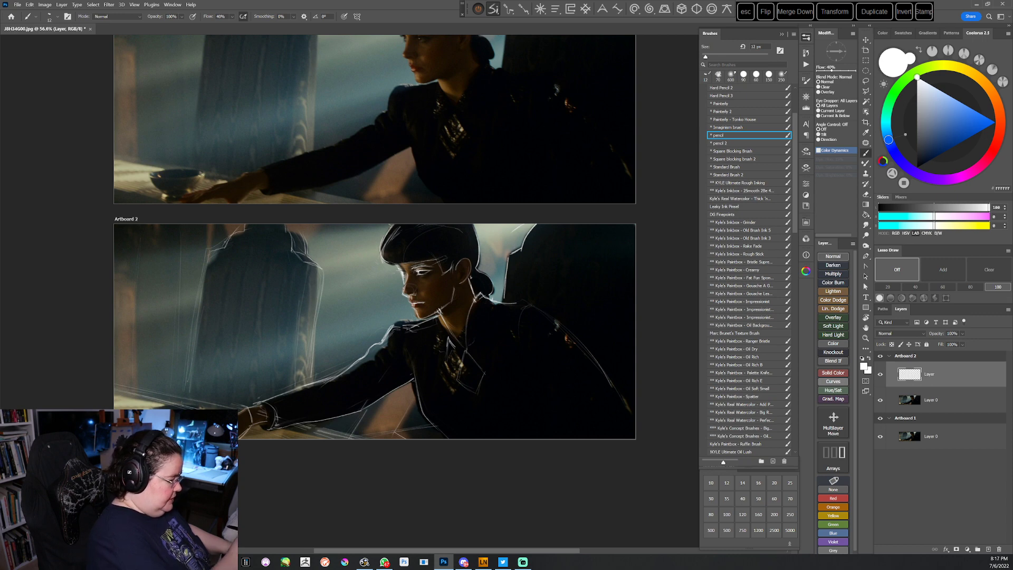
pyautogui.press('e')
pyautogui.press('b')
pyautogui.moveTo(221, 222); pyautogui.dragTo(214, 244)
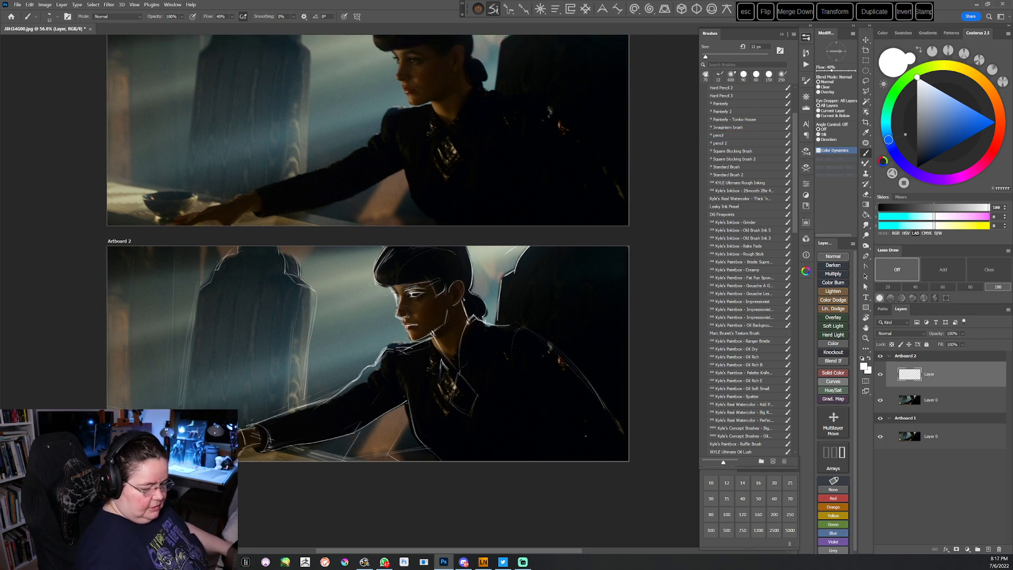
# Compare the sketch with and without the frame copy beneath it, and delete that copy from Artboard 2
pyautogui.click(880, 400)
pyautogui.click(880, 400)
pyautogui.click(930, 398)
pyautogui.press('Delete')
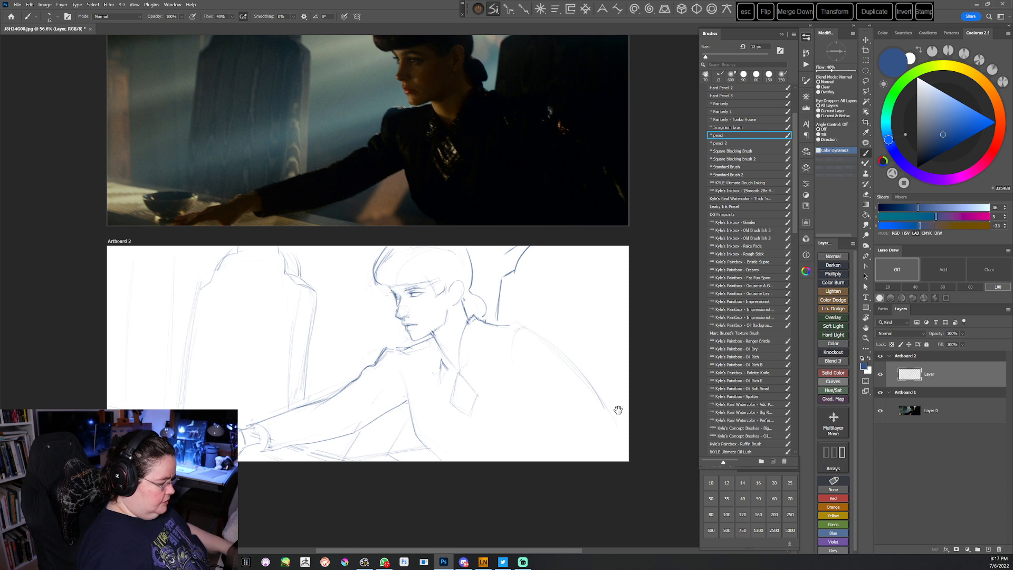
pyautogui.moveTo(618, 410)
pyautogui.mouseDown()
pyautogui.moveTo(615, 466)
pyautogui.moveTo(618, 448)
pyautogui.mouseUp()
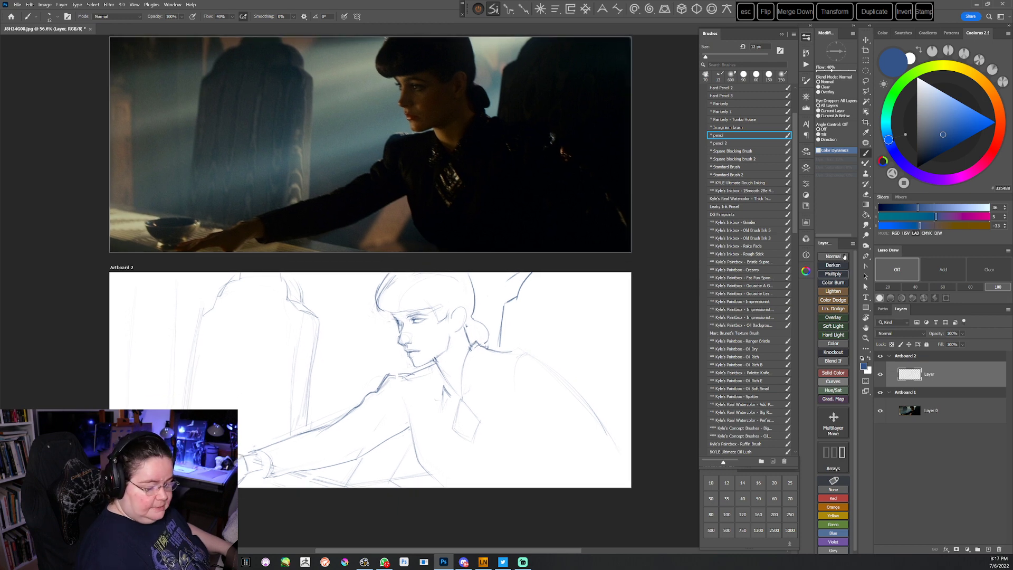
# Add a Multiply layer and block in the background around the head in grey-blue with Square Blocking Brush 2
pyautogui.click(833, 274)
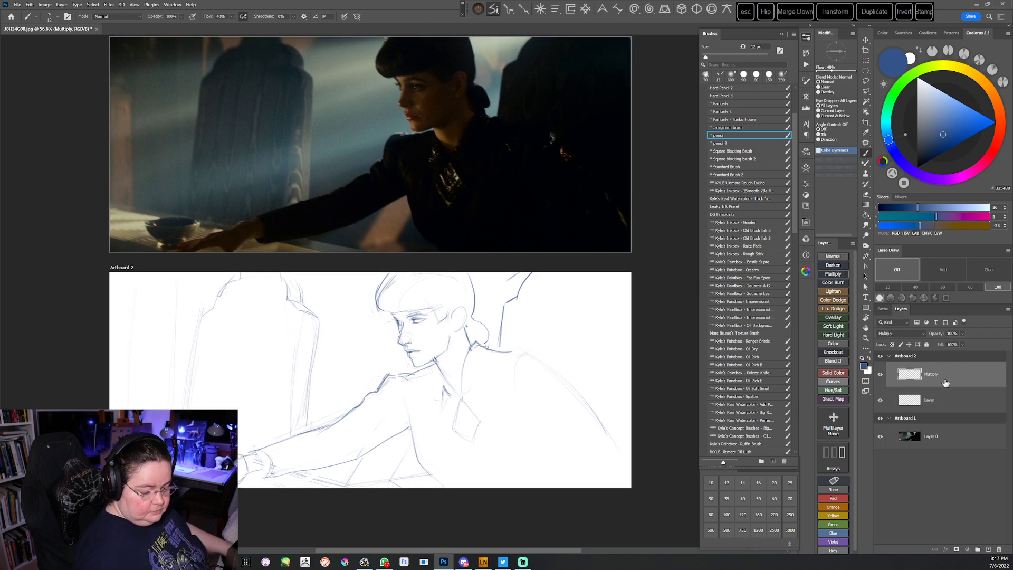
pyautogui.moveTo(622, 441); pyautogui.dragTo(631, 454)
pyautogui.click(760, 160)
pyautogui.moveTo(543, 401)
pyautogui.mouseDown()
pyautogui.moveTo(563, 384)
pyautogui.moveTo(544, 442)
pyautogui.mouseUp()
pyautogui.click(886, 129)
pyautogui.moveTo(925, 137); pyautogui.dragTo(928, 128)
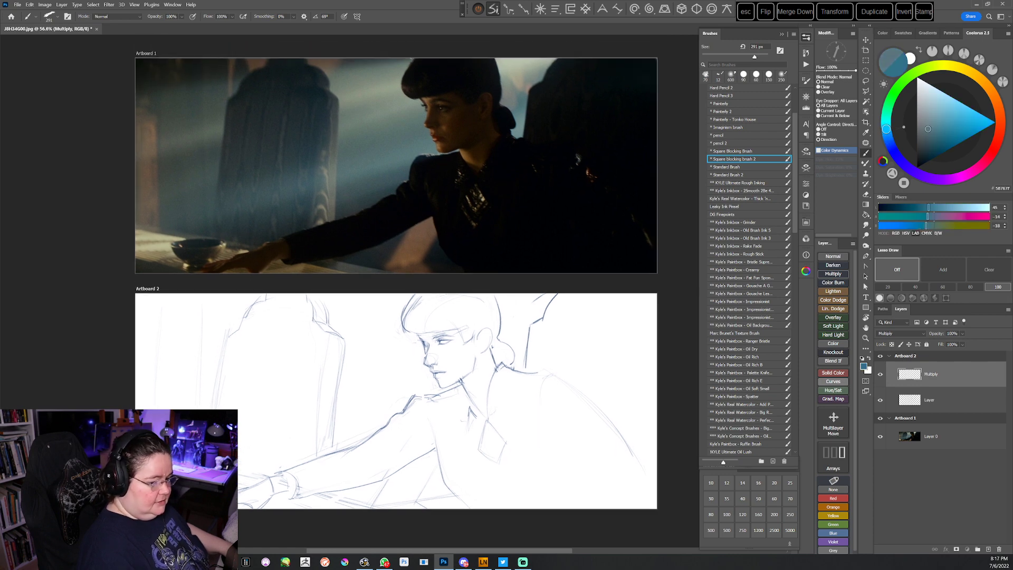
pyautogui.moveTo(527, 297)
pyautogui.mouseDown()
pyautogui.moveTo(486, 355)
pyautogui.moveTo(530, 297)
pyautogui.moveTo(490, 365)
pyautogui.moveTo(503, 301)
pyautogui.moveTo(451, 373)
pyautogui.moveTo(429, 381)
pyautogui.moveTo(388, 291)
pyautogui.moveTo(384, 335)
pyautogui.moveTo(407, 312)
pyautogui.moveTo(420, 377)
pyautogui.moveTo(440, 339)
pyautogui.moveTo(490, 358)
pyautogui.moveTo(387, 394)
pyautogui.moveTo(438, 365)
pyautogui.moveTo(327, 423)
pyautogui.moveTo(341, 403)
pyautogui.moveTo(347, 307)
pyautogui.moveTo(257, 468)
pyautogui.moveTo(361, 397)
pyautogui.moveTo(367, 417)
pyautogui.moveTo(394, 307)
pyautogui.mouseUp()
# Block in the dark chair behind the figure down the right side of Artboard 2 in near-black
pyautogui.click(916, 162)
pyautogui.moveTo(604, 310)
pyautogui.mouseDown()
pyautogui.moveTo(599, 353)
pyautogui.moveTo(602, 311)
pyautogui.moveTo(554, 389)
pyautogui.moveTo(558, 316)
pyautogui.moveTo(543, 338)
pyautogui.moveTo(533, 327)
pyautogui.moveTo(535, 404)
pyautogui.mouseUp()
pyautogui.press('[')
pyautogui.press('[')
pyautogui.press('[')
pyautogui.press('[')
pyautogui.moveTo(599, 301)
pyautogui.mouseDown()
pyautogui.moveTo(641, 314)
pyautogui.moveTo(593, 406)
pyautogui.mouseUp()
pyautogui.moveTo(638, 329)
pyautogui.mouseDown()
pyautogui.moveTo(625, 469)
pyautogui.moveTo(658, 290)
pyautogui.moveTo(644, 506)
pyautogui.mouseUp()
pyautogui.click(916, 165)
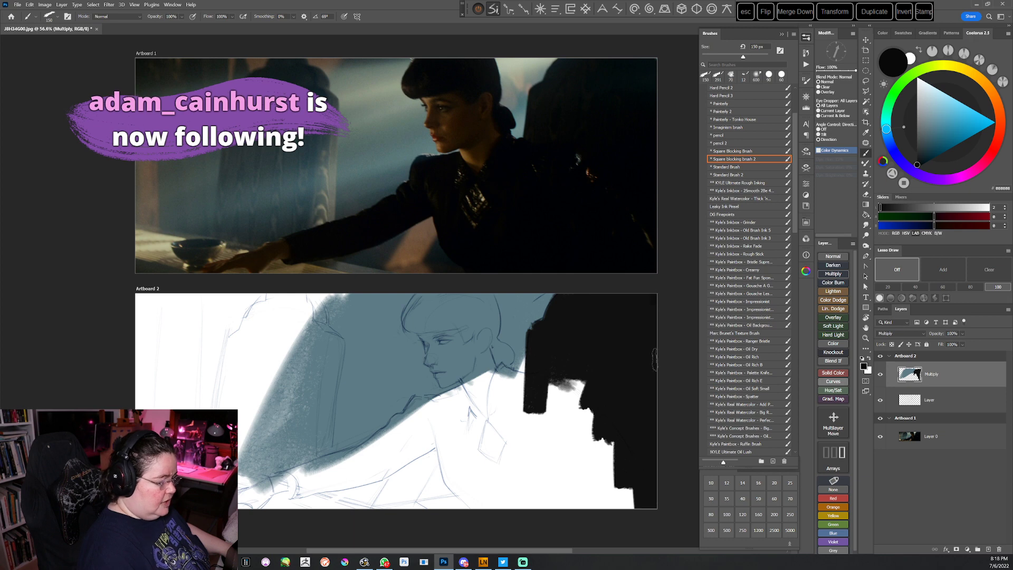
pyautogui.moveTo(641, 308)
pyautogui.mouseDown()
pyautogui.moveTo(626, 501)
pyautogui.moveTo(593, 506)
pyautogui.moveTo(574, 380)
pyautogui.moveTo(552, 537)
pyautogui.mouseUp()
pyautogui.keyDown('alt'); pyautogui.click(543, 381); pyautogui.keyUp('alt')
pyautogui.moveTo(540, 388)
pyautogui.mouseDown()
pyautogui.moveTo(543, 498)
pyautogui.moveTo(589, 441)
pyautogui.moveTo(628, 496)
pyautogui.moveTo(568, 355)
pyautogui.moveTo(583, 327)
pyautogui.moveTo(581, 380)
pyautogui.moveTo(573, 320)
pyautogui.mouseUp()
# Block in the hair and bun in black and fill the jacket's far shoulder and side in near-black
pyautogui.keyDown('alt'); pyautogui.click(565, 316); pyautogui.keyUp('alt')
pyautogui.moveTo(409, 320)
pyautogui.mouseDown()
pyautogui.moveTo(471, 311)
pyautogui.moveTo(418, 315)
pyautogui.moveTo(444, 298)
pyautogui.moveTo(466, 300)
pyautogui.moveTo(428, 322)
pyautogui.moveTo(465, 311)
pyautogui.moveTo(438, 300)
pyautogui.moveTo(471, 297)
pyautogui.moveTo(453, 300)
pyautogui.moveTo(468, 341)
pyautogui.moveTo(476, 300)
pyautogui.moveTo(482, 315)
pyautogui.moveTo(470, 325)
pyautogui.moveTo(473, 296)
pyautogui.moveTo(487, 313)
pyautogui.moveTo(481, 285)
pyautogui.moveTo(476, 329)
pyautogui.moveTo(495, 330)
pyautogui.moveTo(492, 300)
pyautogui.moveTo(500, 346)
pyautogui.mouseUp()
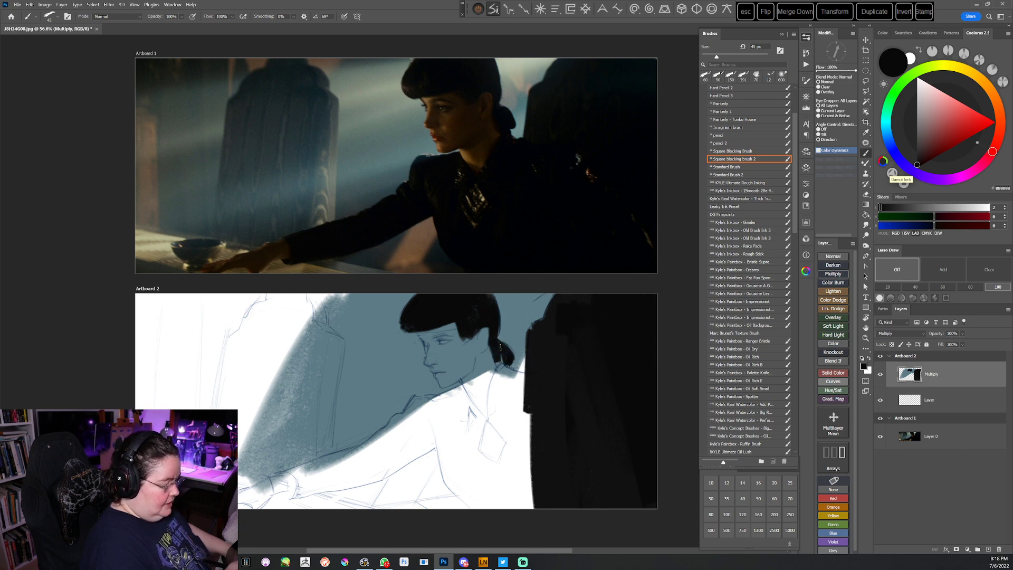
pyautogui.keyDown('alt'); pyautogui.click(539, 371); pyautogui.keyUp('alt')
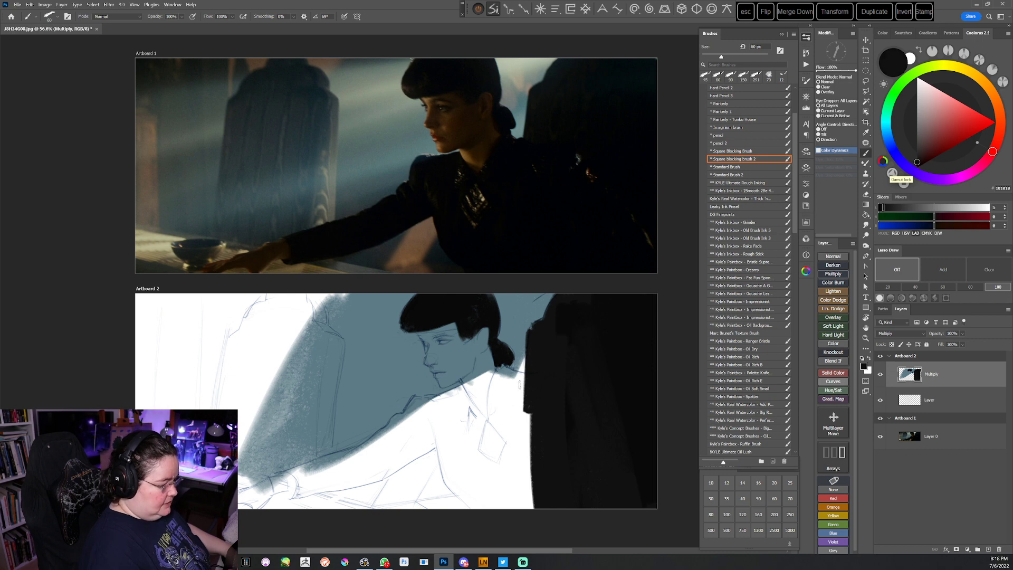
pyautogui.moveTo(526, 380)
pyautogui.mouseDown()
pyautogui.moveTo(502, 372)
pyautogui.moveTo(492, 430)
pyautogui.mouseUp()
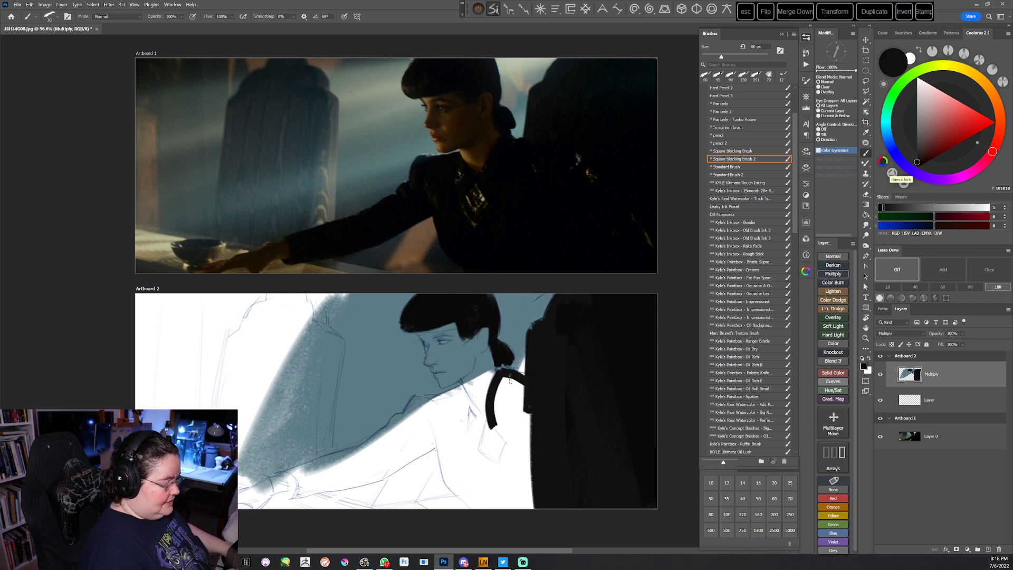
pyautogui.moveTo(498, 392)
pyautogui.mouseDown()
pyautogui.moveTo(496, 427)
pyautogui.moveTo(522, 385)
pyautogui.moveTo(501, 422)
pyautogui.moveTo(539, 514)
pyautogui.mouseUp()
pyautogui.press(']')
pyautogui.press(']')
pyautogui.press(']')
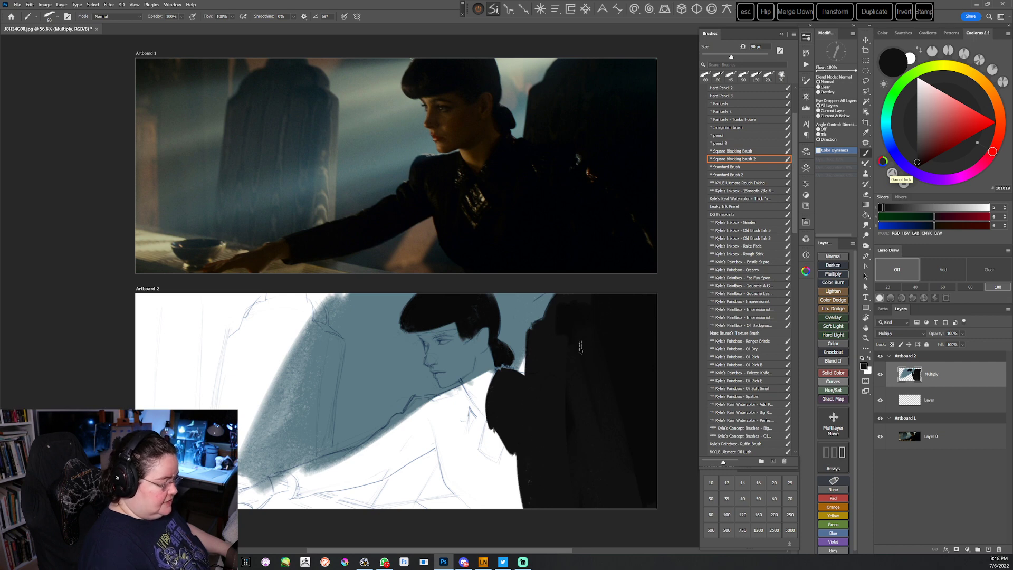
# Fill the jacket's near shoulder, upper sleeve and torso in near-black, leaving the V-shaped neckline open
pyautogui.press('[')
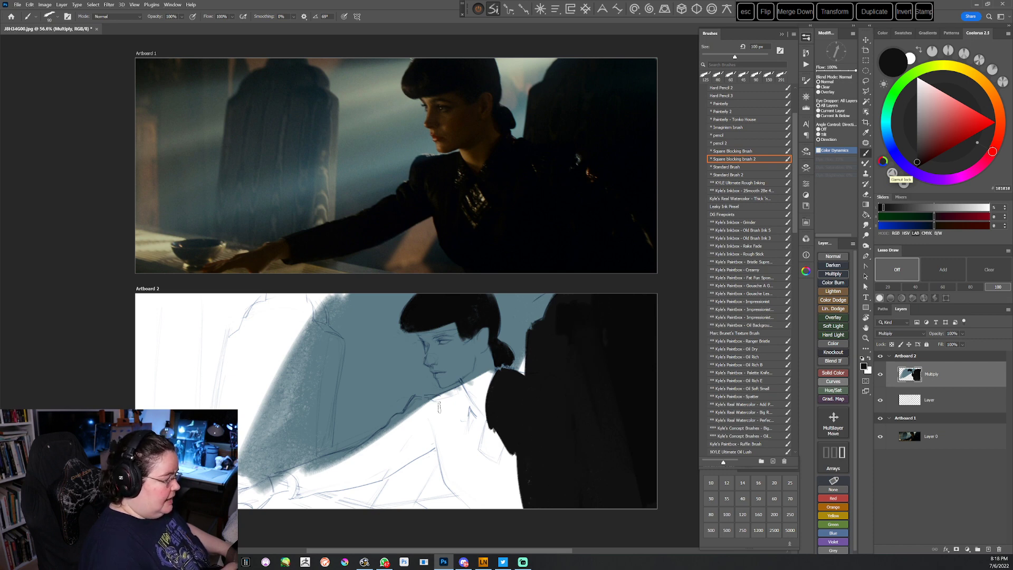
pyautogui.moveTo(420, 420)
pyautogui.mouseDown()
pyautogui.moveTo(401, 424)
pyautogui.moveTo(419, 401)
pyautogui.moveTo(465, 391)
pyautogui.moveTo(482, 438)
pyautogui.mouseUp()
pyautogui.moveTo(421, 405)
pyautogui.mouseDown()
pyautogui.moveTo(350, 465)
pyautogui.moveTo(362, 482)
pyautogui.moveTo(435, 438)
pyautogui.moveTo(424, 431)
pyautogui.moveTo(359, 466)
pyautogui.moveTo(429, 405)
pyautogui.moveTo(416, 422)
pyautogui.moveTo(450, 412)
pyautogui.moveTo(438, 437)
pyautogui.moveTo(453, 485)
pyautogui.mouseUp()
pyautogui.moveTo(440, 435)
pyautogui.mouseDown()
pyautogui.moveTo(489, 512)
pyautogui.moveTo(459, 473)
pyautogui.moveTo(491, 505)
pyautogui.moveTo(455, 404)
pyautogui.moveTo(497, 494)
pyautogui.moveTo(465, 418)
pyautogui.moveTo(499, 486)
pyautogui.mouseUp()
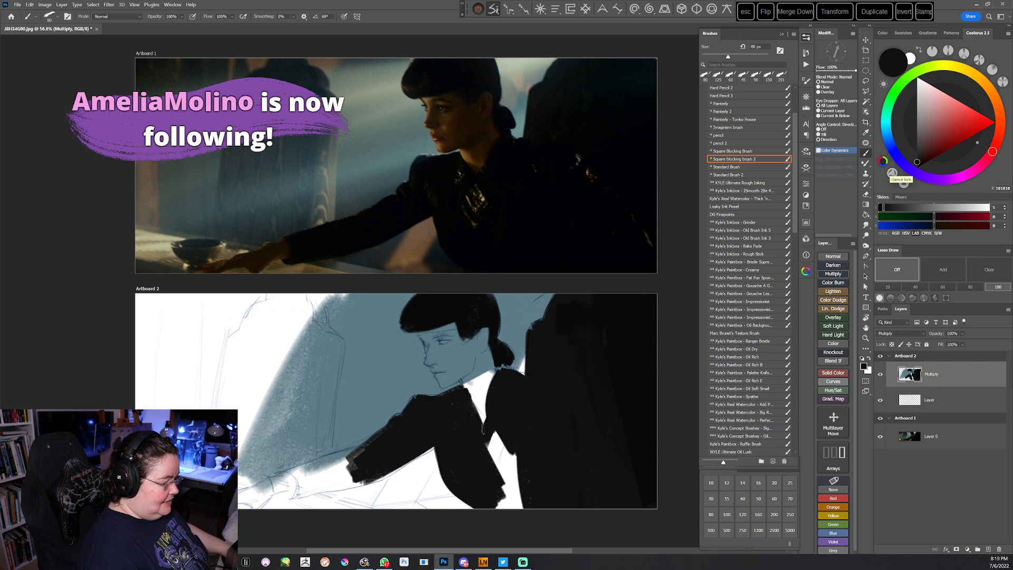
pyautogui.moveTo(484, 429)
pyautogui.mouseDown()
pyautogui.moveTo(491, 511)
pyautogui.moveTo(503, 498)
pyautogui.moveTo(531, 501)
pyautogui.moveTo(484, 513)
pyautogui.moveTo(516, 479)
pyautogui.mouseUp()
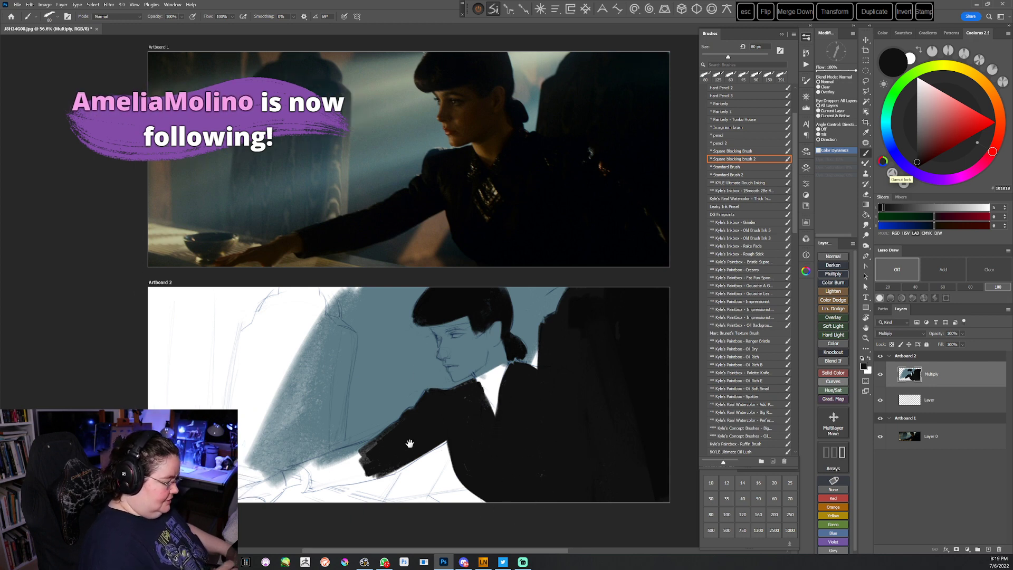
# Extend the near-black sleeve along the outstretched arm to the wrist, rotating the canvas to suit the strokes
pyautogui.moveTo(395, 449); pyautogui.dragTo(462, 420)
pyautogui.press('r')
pyautogui.moveTo(558, 417); pyautogui.dragTo(581, 328)
pyautogui.moveTo(401, 426); pyautogui.dragTo(470, 390)
pyautogui.moveTo(415, 447); pyautogui.dragTo(495, 409)
pyautogui.moveTo(409, 421)
pyautogui.mouseDown()
pyautogui.moveTo(472, 398)
pyautogui.moveTo(490, 366)
pyautogui.mouseUp()
pyautogui.press('Escape')
pyautogui.moveTo(568, 400); pyautogui.dragTo(477, 453)
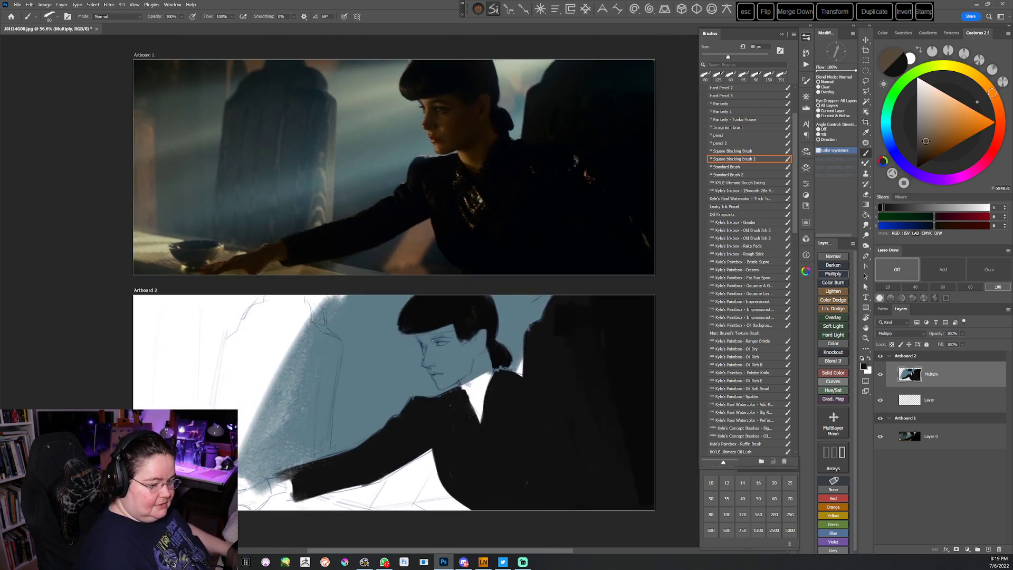
# Block in the face, ear and neck in dark brown, using a smaller brush for the edges
pyautogui.moveTo(926, 141); pyautogui.dragTo(924, 141)
pyautogui.moveTo(440, 334)
pyautogui.mouseDown()
pyautogui.moveTo(446, 369)
pyautogui.moveTo(451, 337)
pyautogui.moveTo(457, 366)
pyautogui.mouseUp()
pyautogui.click(923, 144)
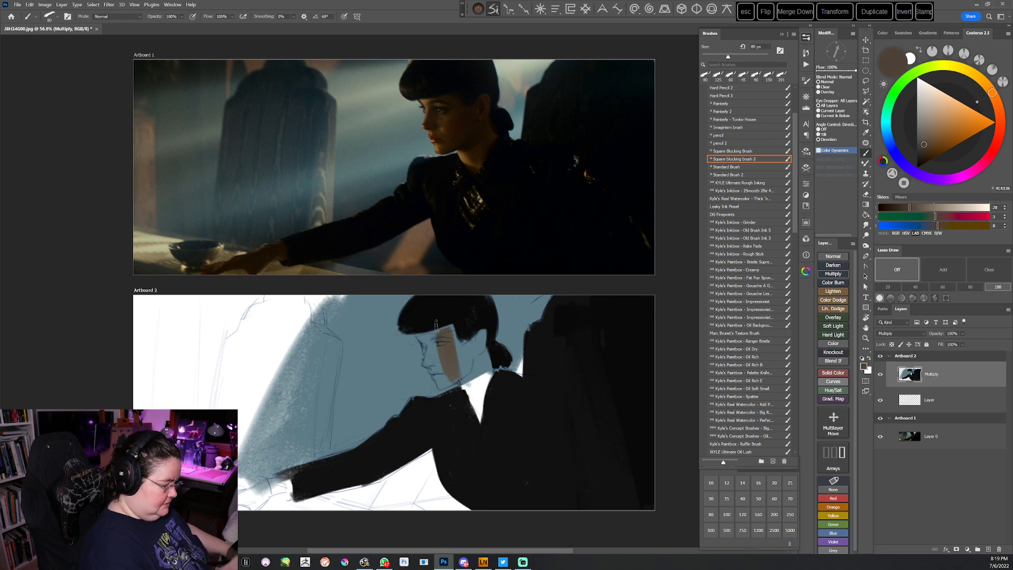
pyautogui.moveTo(442, 333)
pyautogui.mouseDown()
pyautogui.moveTo(451, 330)
pyautogui.moveTo(460, 360)
pyautogui.mouseUp()
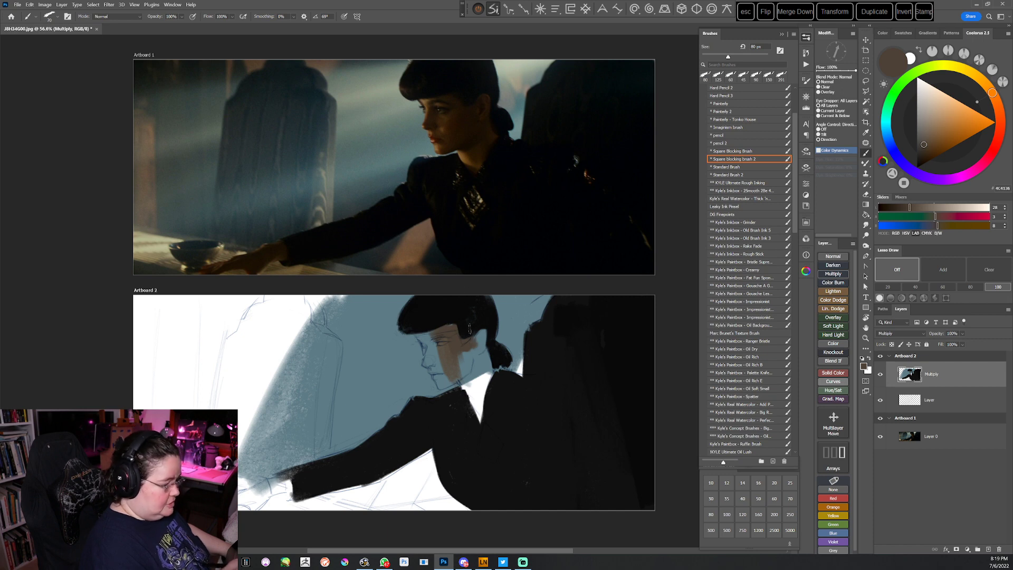
pyautogui.moveTo(476, 344)
pyautogui.mouseDown()
pyautogui.moveTo(481, 328)
pyautogui.moveTo(471, 365)
pyautogui.moveTo(435, 337)
pyautogui.moveTo(432, 357)
pyautogui.moveTo(448, 376)
pyautogui.moveTo(469, 351)
pyautogui.moveTo(458, 380)
pyautogui.moveTo(477, 388)
pyautogui.moveTo(485, 363)
pyautogui.moveTo(469, 402)
pyautogui.moveTo(477, 397)
pyautogui.moveTo(480, 420)
pyautogui.mouseUp()
pyautogui.press('[')
pyautogui.press('[')
pyautogui.press('[')
pyautogui.press('[')
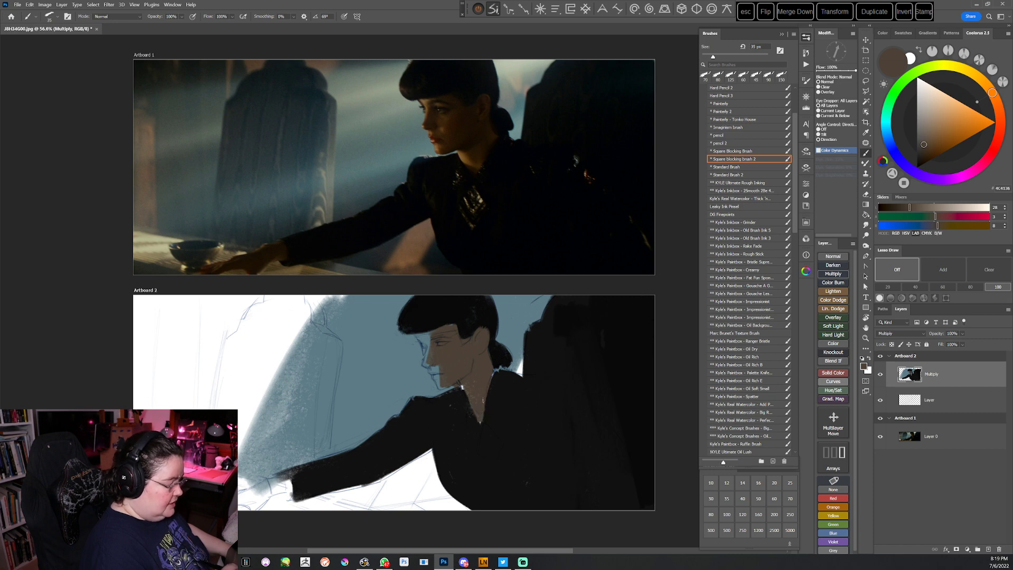
# Touch up the black around the bun and collar, and paint the lit front of the face in lighter tan
pyautogui.keyDown('alt'); pyautogui.click(463, 328); pyautogui.keyUp('alt')
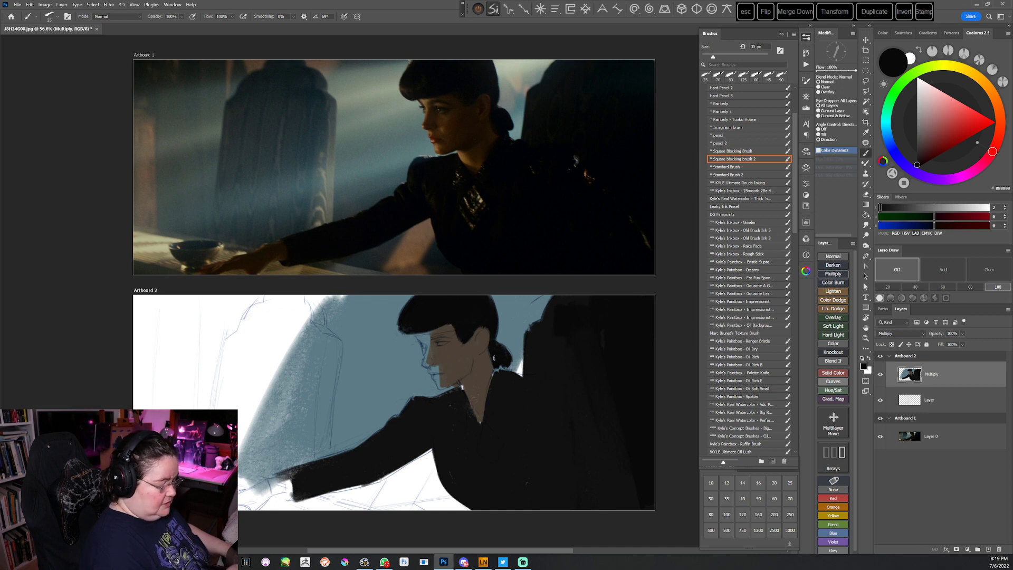
pyautogui.moveTo(479, 437); pyautogui.dragTo(484, 427)
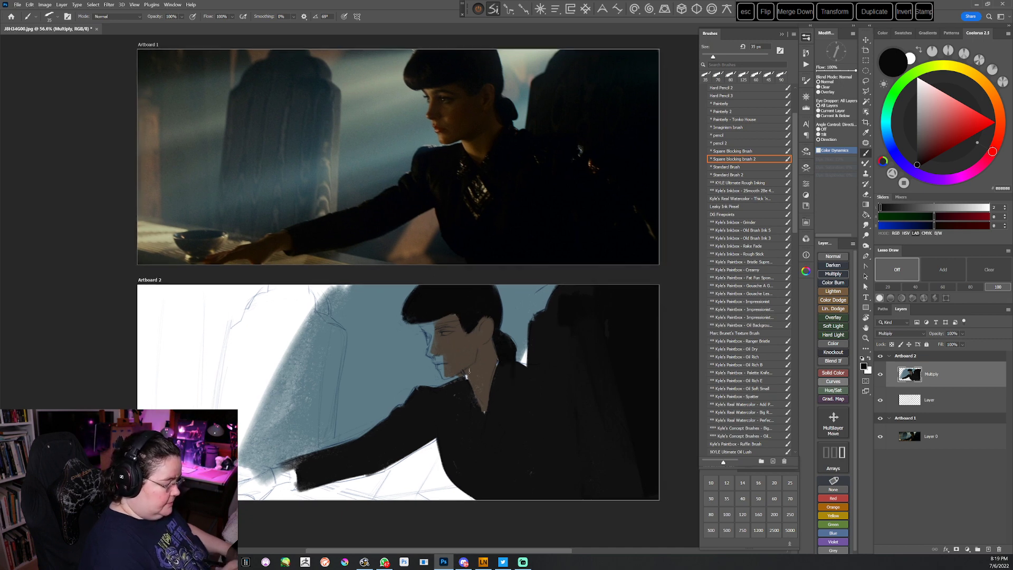
pyautogui.keyDown('alt'); pyautogui.click(470, 371); pyautogui.keyUp('alt')
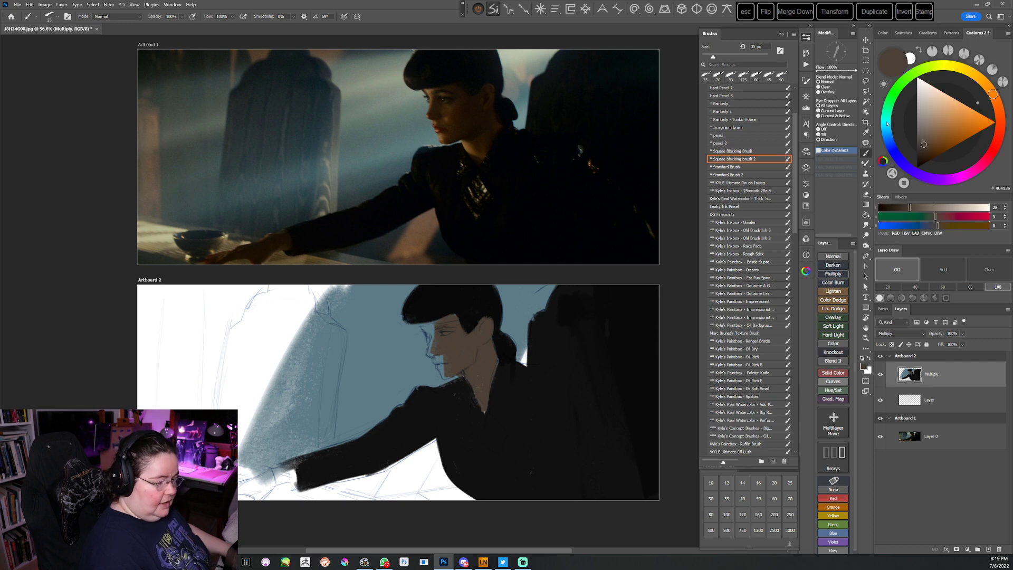
pyautogui.click(934, 129)
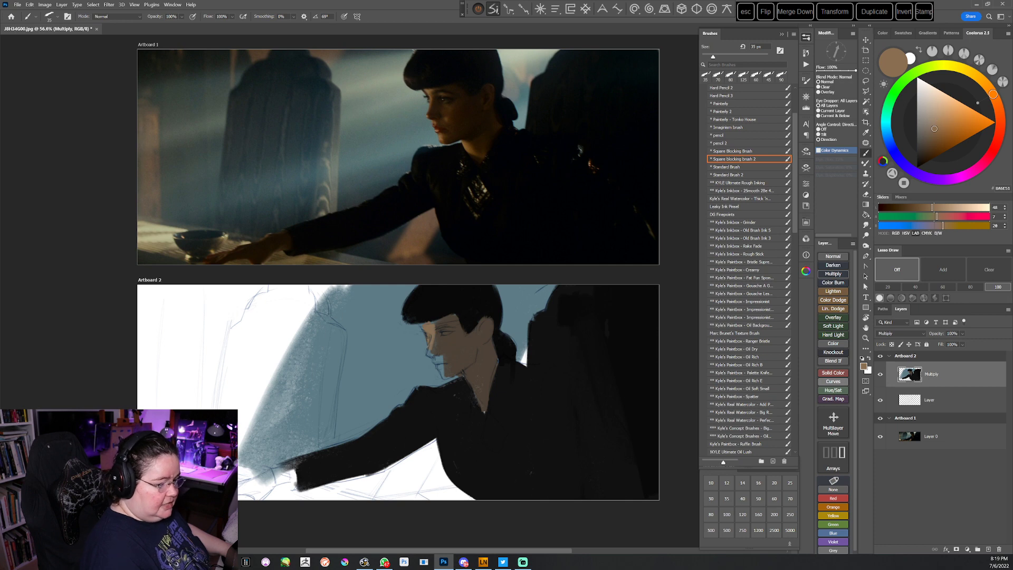
pyautogui.click(936, 124)
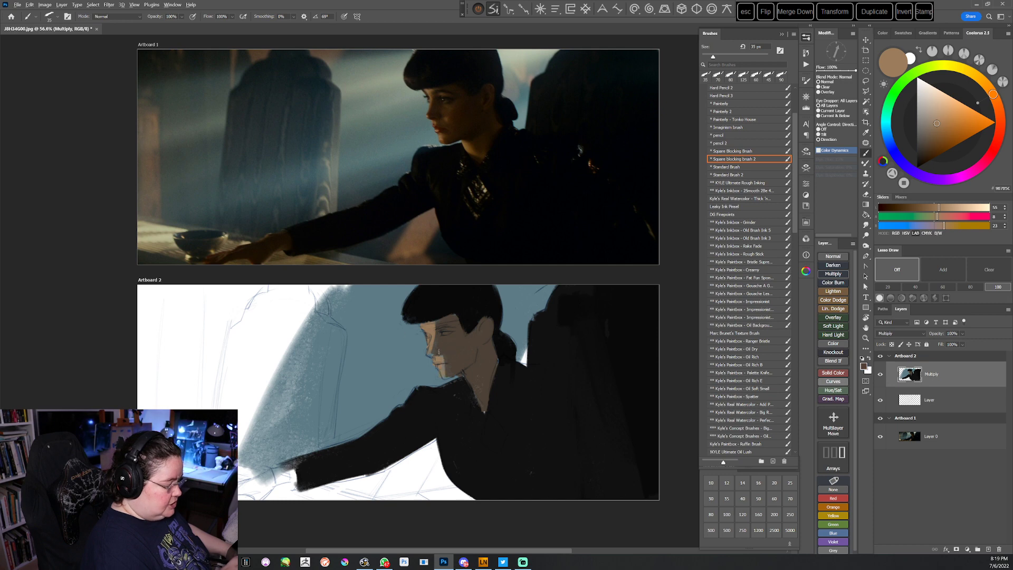
pyautogui.keyDown('alt'); pyautogui.click(449, 346); pyautogui.keyUp('alt')
# Fill the left part of the background behind the chair with a lighter grey-blue, using a 175 px brush
pyautogui.moveTo(504, 500); pyautogui.dragTo(569, 445)
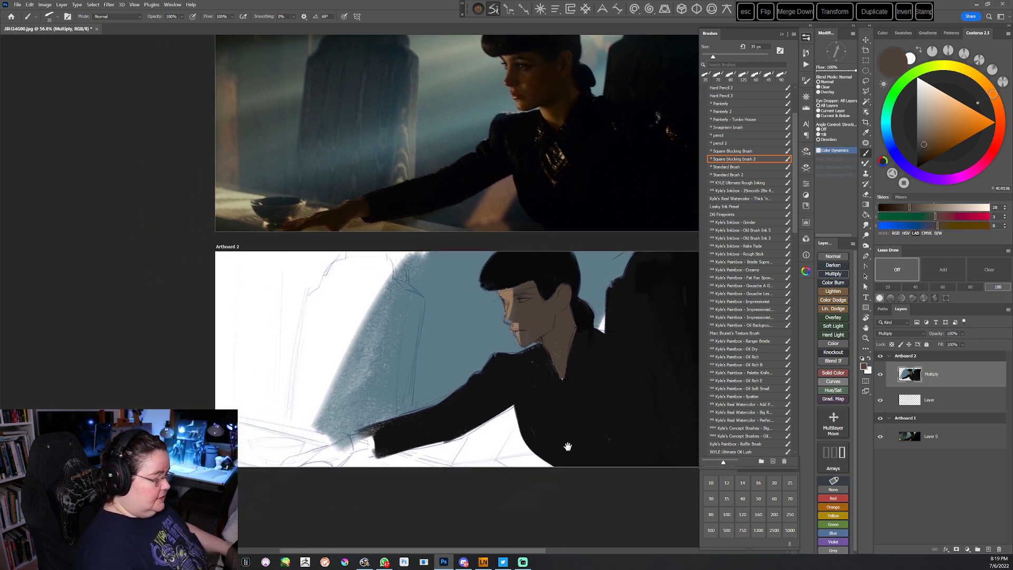
pyautogui.keyDown('alt'); pyautogui.click(390, 301); pyautogui.keyUp('alt')
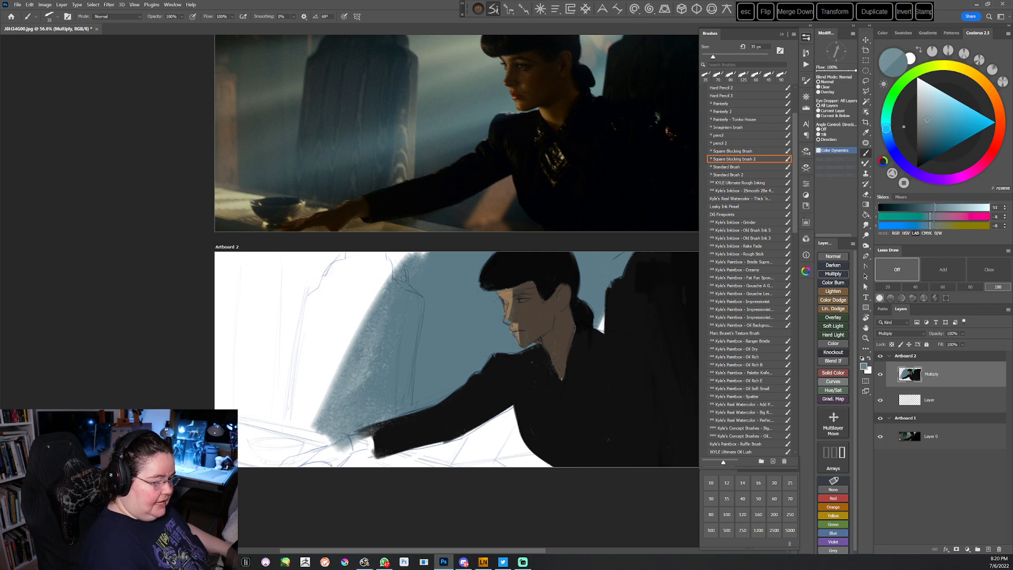
pyautogui.press(']')
pyautogui.moveTo(396, 256)
pyautogui.mouseDown()
pyautogui.moveTo(325, 420)
pyautogui.moveTo(322, 406)
pyautogui.moveTo(363, 393)
pyautogui.mouseUp()
pyautogui.moveTo(435, 244)
pyautogui.mouseDown()
pyautogui.moveTo(359, 425)
pyautogui.moveTo(311, 253)
pyautogui.moveTo(288, 253)
pyautogui.moveTo(263, 422)
pyautogui.moveTo(232, 417)
pyautogui.moveTo(215, 327)
pyautogui.moveTo(222, 253)
pyautogui.moveTo(266, 252)
pyautogui.mouseUp()
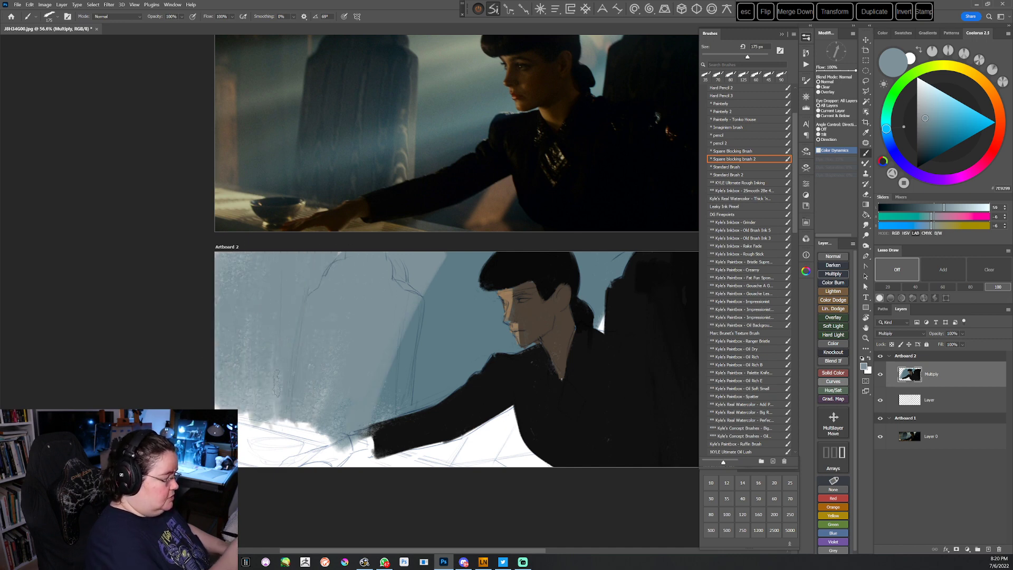
pyautogui.moveTo(221, 311)
pyautogui.mouseDown()
pyautogui.moveTo(224, 396)
pyautogui.moveTo(287, 259)
pyautogui.mouseUp()
# Blend the light beam between the chair and the face with sampled grey-blues in diagonal strokes
pyautogui.keyDown('alt'); pyautogui.click(440, 276); pyautogui.keyUp('alt')
pyautogui.keyDown('alt'); pyautogui.click(430, 270); pyautogui.keyUp('alt')
pyautogui.moveTo(441, 282); pyautogui.dragTo(389, 385)
pyautogui.moveTo(463, 258)
pyautogui.mouseDown()
pyautogui.moveTo(387, 403)
pyautogui.moveTo(416, 390)
pyautogui.mouseUp()
pyautogui.keyDown('alt'); pyautogui.click(451, 298); pyautogui.keyUp('alt')
pyautogui.keyDown('alt'); pyautogui.click(464, 322); pyautogui.keyUp('alt')
pyautogui.moveTo(449, 317); pyautogui.dragTo(425, 391)
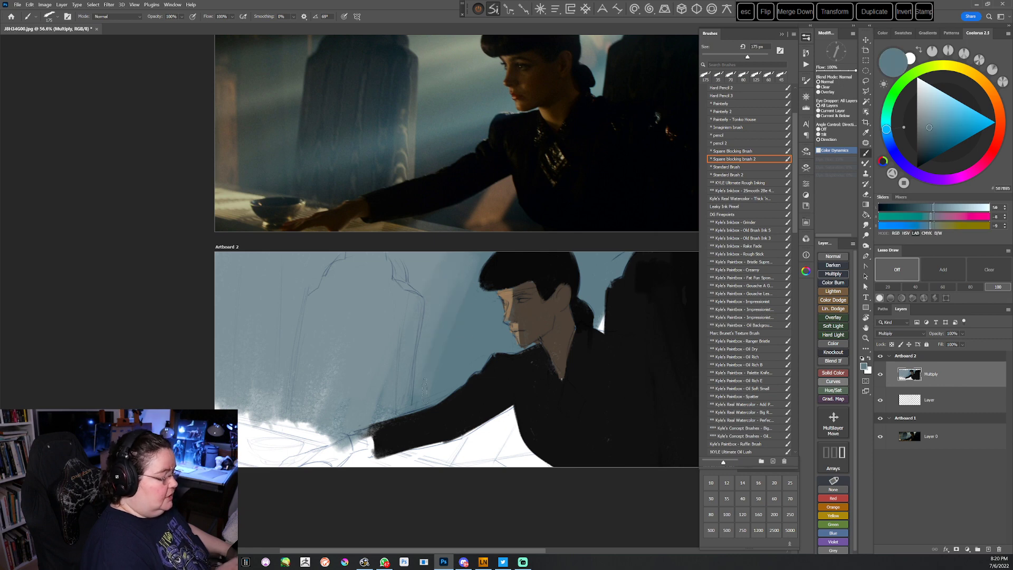
pyautogui.keyDown('alt'); pyautogui.click(451, 317); pyautogui.keyUp('alt')
# Block in the background chair's back in a darker grey-blue, following its sketched outline
pyautogui.keyDown('alt'); pyautogui.click(463, 317); pyautogui.keyUp('alt')
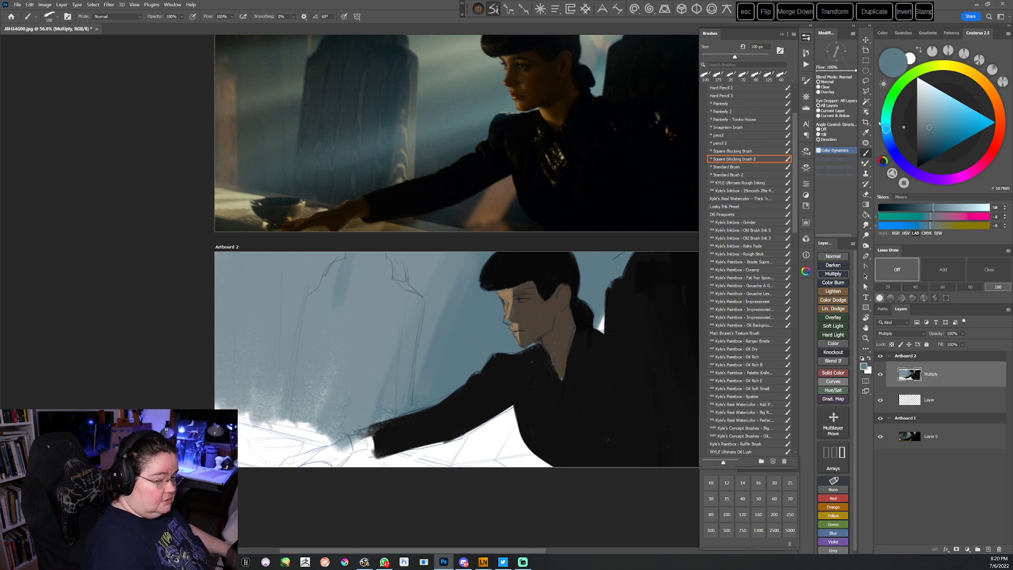
pyautogui.click(927, 138)
pyautogui.moveTo(311, 312)
pyautogui.mouseDown()
pyautogui.moveTo(367, 242)
pyautogui.moveTo(330, 338)
pyautogui.moveTo(297, 374)
pyautogui.moveTo(319, 311)
pyautogui.moveTo(384, 256)
pyautogui.moveTo(385, 285)
pyautogui.moveTo(400, 291)
pyautogui.moveTo(396, 366)
pyautogui.moveTo(387, 299)
pyautogui.moveTo(377, 340)
pyautogui.moveTo(368, 293)
pyautogui.moveTo(339, 361)
pyautogui.moveTo(348, 287)
pyautogui.moveTo(306, 340)
pyautogui.moveTo(370, 332)
pyautogui.moveTo(316, 377)
pyautogui.moveTo(310, 311)
pyautogui.moveTo(300, 392)
pyautogui.moveTo(379, 351)
pyautogui.moveTo(384, 390)
pyautogui.moveTo(393, 358)
pyautogui.mouseUp()
pyautogui.keyDown('alt'); pyautogui.click(399, 298); pyautogui.keyUp('alt')
pyautogui.click(927, 134)
pyautogui.moveTo(400, 262); pyautogui.dragTo(411, 293)
# Paint the lower part of the chair back above the arm and soften it with sampled grey-blues
pyautogui.keyDown('alt'); pyautogui.click(378, 378); pyautogui.keyUp('alt')
pyautogui.moveTo(376, 385)
pyautogui.mouseDown()
pyautogui.moveTo(316, 380)
pyautogui.moveTo(343, 394)
pyautogui.moveTo(320, 399)
pyautogui.moveTo(355, 388)
pyautogui.moveTo(327, 389)
pyautogui.moveTo(358, 372)
pyautogui.moveTo(312, 373)
pyautogui.moveTo(334, 364)
pyautogui.moveTo(350, 361)
pyautogui.moveTo(331, 385)
pyautogui.moveTo(305, 387)
pyautogui.moveTo(318, 399)
pyautogui.moveTo(344, 382)
pyautogui.moveTo(362, 395)
pyautogui.moveTo(380, 372)
pyautogui.moveTo(333, 376)
pyautogui.moveTo(324, 354)
pyautogui.moveTo(432, 387)
pyautogui.moveTo(433, 417)
pyautogui.moveTo(372, 431)
pyautogui.moveTo(396, 444)
pyautogui.moveTo(429, 435)
pyautogui.mouseUp()
pyautogui.keyDown('alt'); pyautogui.click(343, 399); pyautogui.keyUp('alt')
pyautogui.press(']')
pyautogui.press(']')
pyautogui.press(']')
pyautogui.keyDown('alt'); pyautogui.click(330, 376); pyautogui.keyUp('alt')
pyautogui.keyDown('alt'); pyautogui.click(388, 342); pyautogui.keyUp('alt')
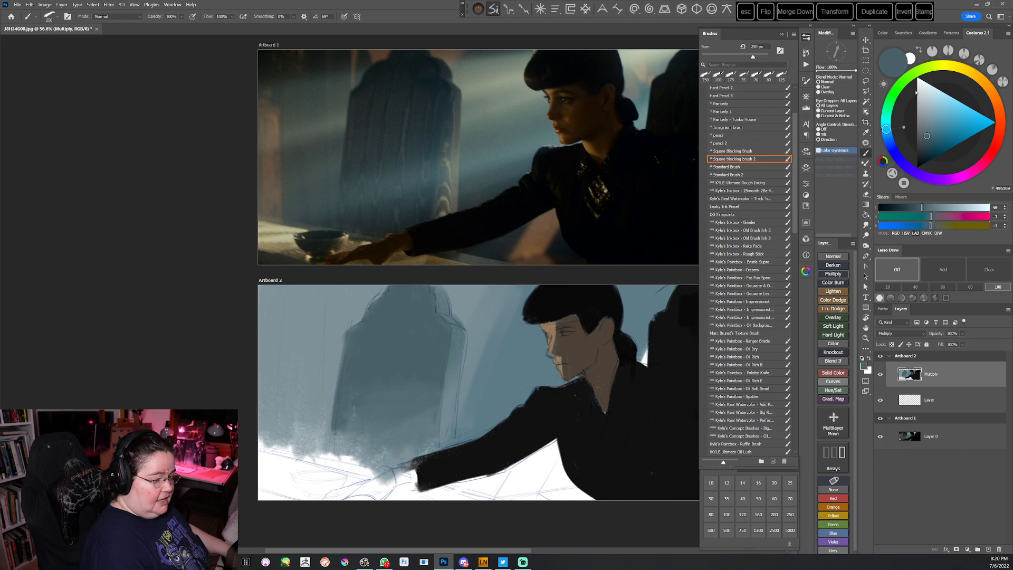
# Darken the upper-left corner and left edge of the background with greyed and dark greens
pyautogui.click(982, 82)
pyautogui.click(921, 129)
pyautogui.moveTo(270, 332); pyautogui.dragTo(269, 410)
pyautogui.click(917, 149)
pyautogui.moveTo(249, 302); pyautogui.dragTo(363, 304)
pyautogui.click(926, 149)
pyautogui.moveTo(262, 295)
pyautogui.mouseDown()
pyautogui.moveTo(265, 316)
pyautogui.moveTo(295, 322)
pyautogui.moveTo(362, 290)
pyautogui.moveTo(348, 311)
pyautogui.moveTo(373, 287)
pyautogui.moveTo(327, 333)
pyautogui.mouseUp()
# Blend the dark green corner into the background beside the chair with a smaller brush and sampled colours
pyautogui.press('[')
pyautogui.press('[')
pyautogui.press('[')
pyautogui.press('[')
pyautogui.press('[')
pyautogui.press('[')
pyautogui.press('[')
pyautogui.keyDown('alt'); pyautogui.click(375, 294); pyautogui.keyUp('alt')
pyautogui.keyDown('alt'); pyautogui.click(343, 290); pyautogui.keyUp('alt')
pyautogui.moveTo(331, 290)
pyautogui.mouseDown()
pyautogui.moveTo(305, 318)
pyautogui.moveTo(288, 314)
pyautogui.moveTo(274, 340)
pyautogui.mouseUp()
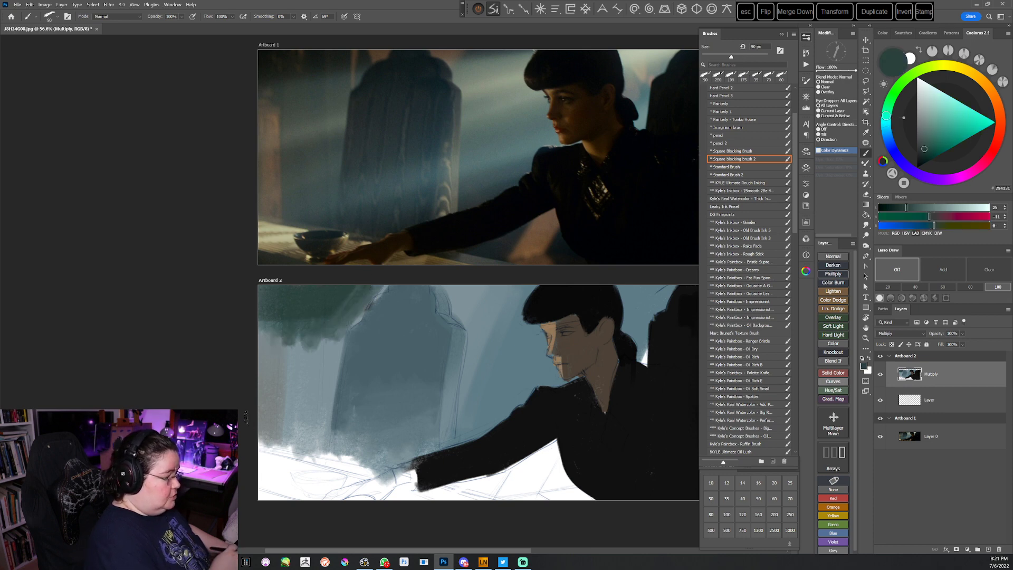
# Shift the upper-left corner to a muted olive green and soften it into the grey-blue background with sampled colours
pyautogui.click(942, 65)
pyautogui.click(925, 154)
pyautogui.moveTo(361, 289)
pyautogui.mouseDown()
pyautogui.moveTo(329, 337)
pyautogui.moveTo(268, 379)
pyautogui.mouseUp()
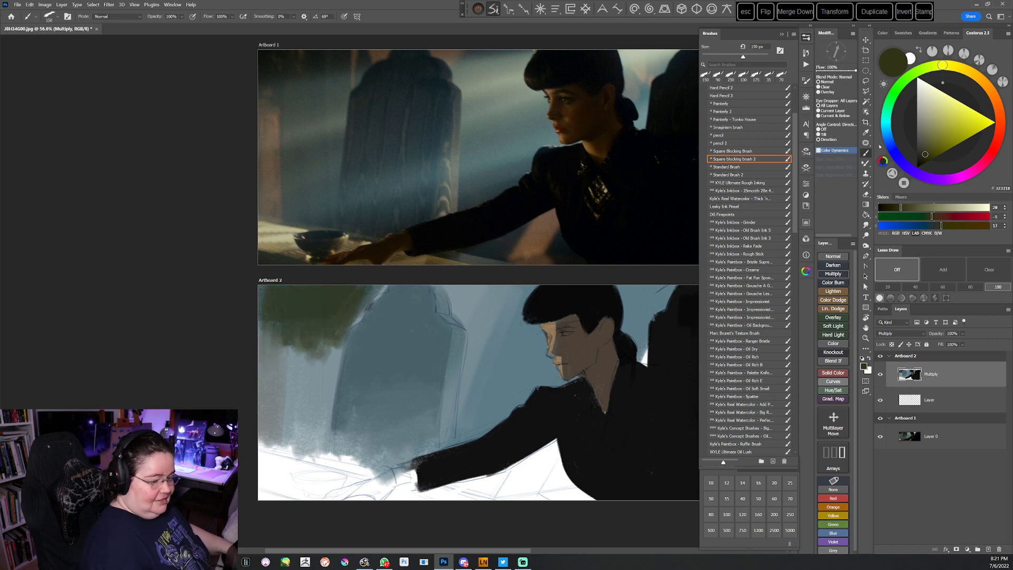
pyautogui.hotkey('ctrl', 'z')
pyautogui.click(921, 153)
pyautogui.moveTo(369, 307)
pyautogui.mouseDown()
pyautogui.moveTo(331, 299)
pyautogui.moveTo(285, 350)
pyautogui.moveTo(250, 344)
pyautogui.mouseUp()
pyautogui.keyDown('alt'); pyautogui.click(277, 343); pyautogui.keyUp('alt')
pyautogui.moveTo(261, 382); pyautogui.dragTo(327, 352)
pyautogui.keyDown('alt'); pyautogui.click(381, 287); pyautogui.keyUp('alt')
pyautogui.moveTo(370, 298)
pyautogui.mouseDown()
pyautogui.moveTo(312, 316)
pyautogui.moveTo(288, 356)
pyautogui.moveTo(272, 319)
pyautogui.moveTo(249, 327)
pyautogui.mouseUp()
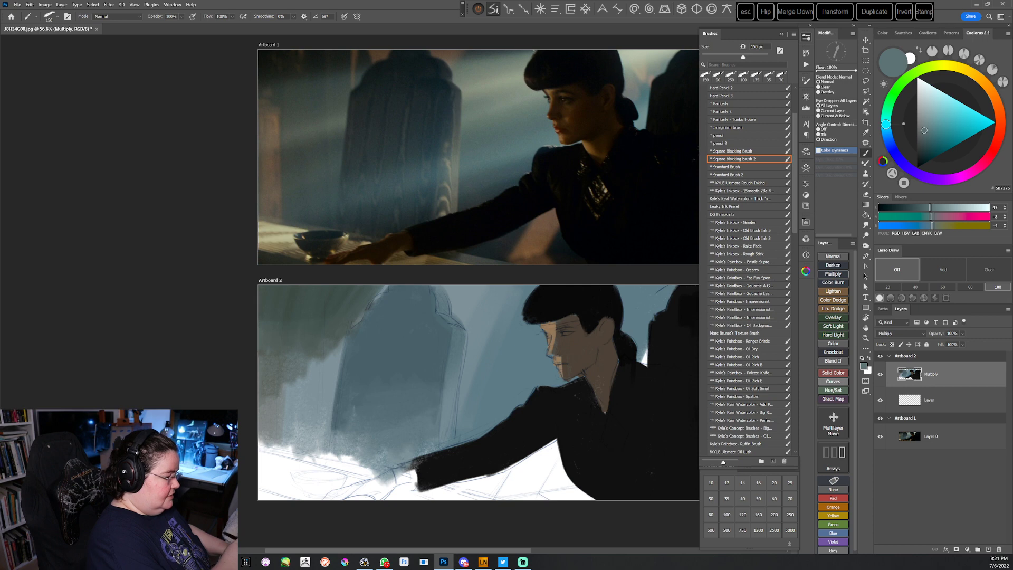
# Darken the upper-left corner of the background with deep green and blend it toward the chair with sampled greens and greys
pyautogui.keyDown('alt'); pyautogui.click(274, 299); pyautogui.keyUp('alt')
pyautogui.click(920, 152)
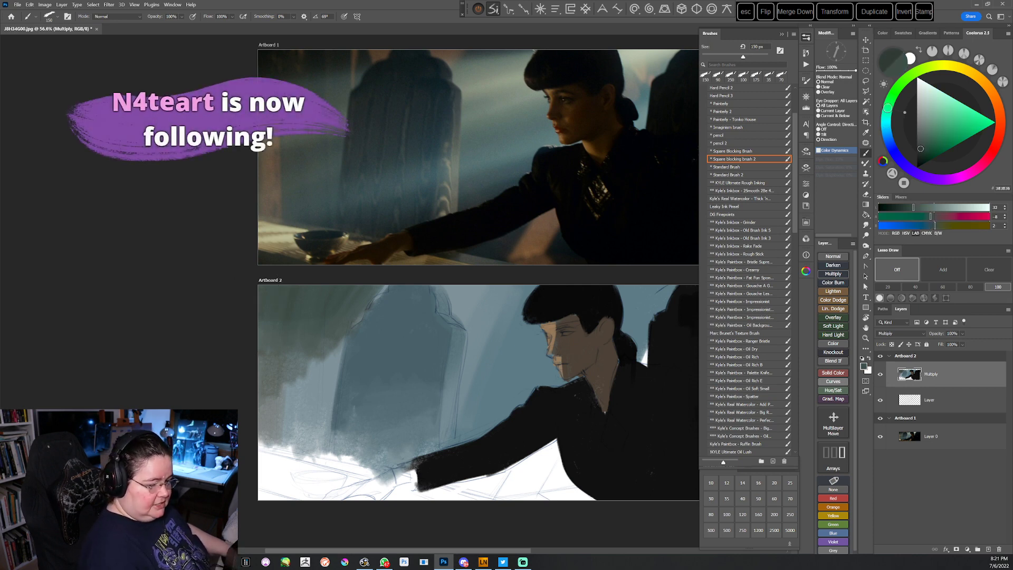
pyautogui.moveTo(263, 293)
pyautogui.mouseDown()
pyautogui.moveTo(360, 283)
pyautogui.moveTo(253, 310)
pyautogui.moveTo(328, 304)
pyautogui.moveTo(250, 298)
pyautogui.moveTo(320, 291)
pyautogui.moveTo(250, 311)
pyautogui.moveTo(314, 298)
pyautogui.moveTo(286, 310)
pyautogui.moveTo(342, 293)
pyautogui.moveTo(276, 282)
pyautogui.moveTo(273, 346)
pyautogui.moveTo(309, 462)
pyautogui.moveTo(305, 343)
pyautogui.moveTo(339, 295)
pyautogui.moveTo(326, 293)
pyautogui.moveTo(322, 379)
pyautogui.moveTo(342, 324)
pyautogui.moveTo(377, 301)
pyautogui.mouseUp()
pyautogui.keyDown('alt'); pyautogui.click(288, 313); pyautogui.keyUp('alt')
pyautogui.keyDown('alt'); pyautogui.click(313, 344); pyautogui.keyUp('alt')
# Paint muted ochre patches on both sides of the chair top with a 90 px brush and soften them with sampled grey-blue
pyautogui.keyDown('alt'); pyautogui.click(327, 294); pyautogui.keyUp('alt')
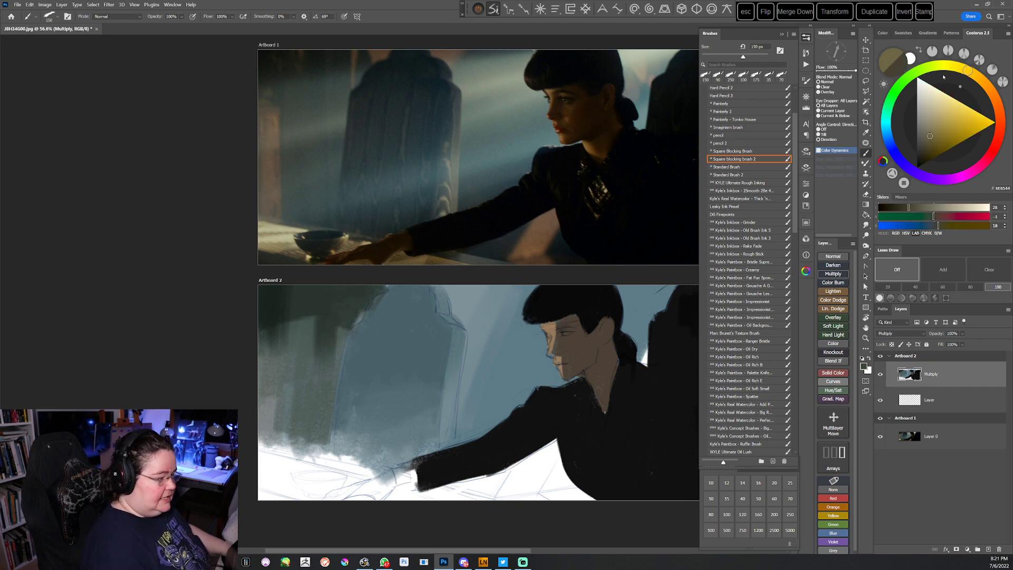
pyautogui.press('[')
pyautogui.press('[')
pyautogui.press('[')
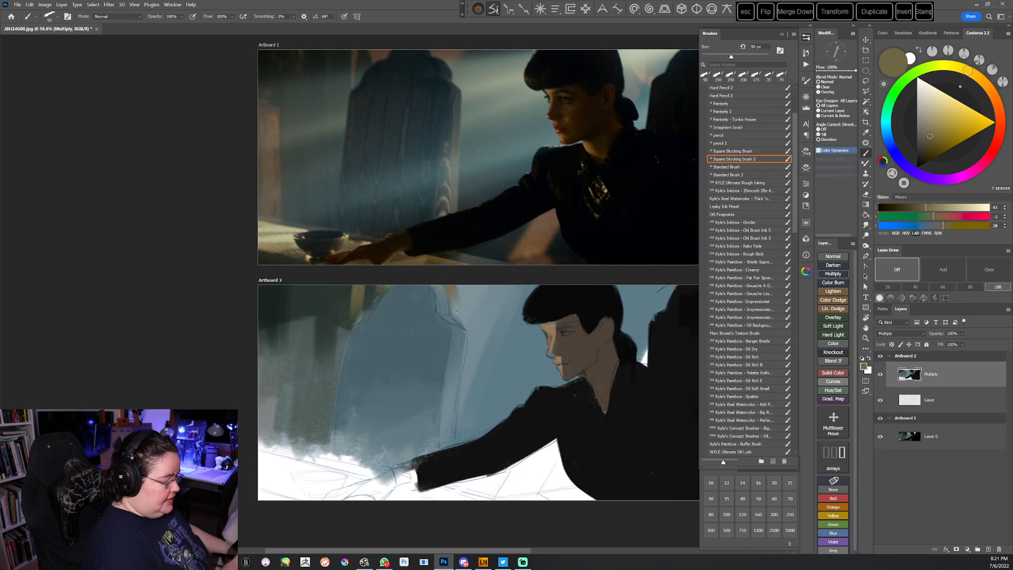
pyautogui.keyDown('alt'); pyautogui.click(417, 305); pyautogui.keyUp('alt')
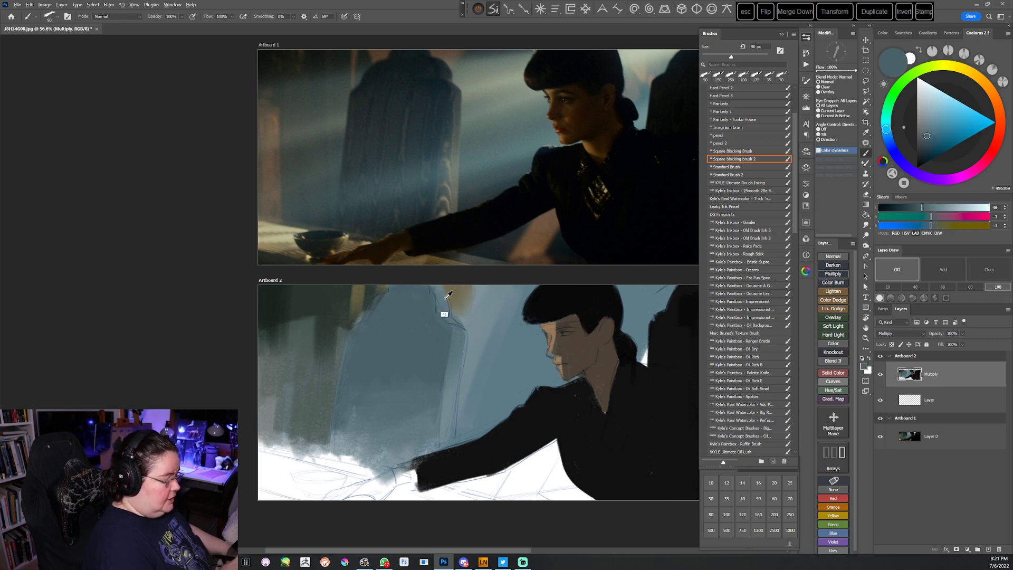
pyautogui.keyDown('alt'); pyautogui.click(427, 330); pyautogui.keyUp('alt')
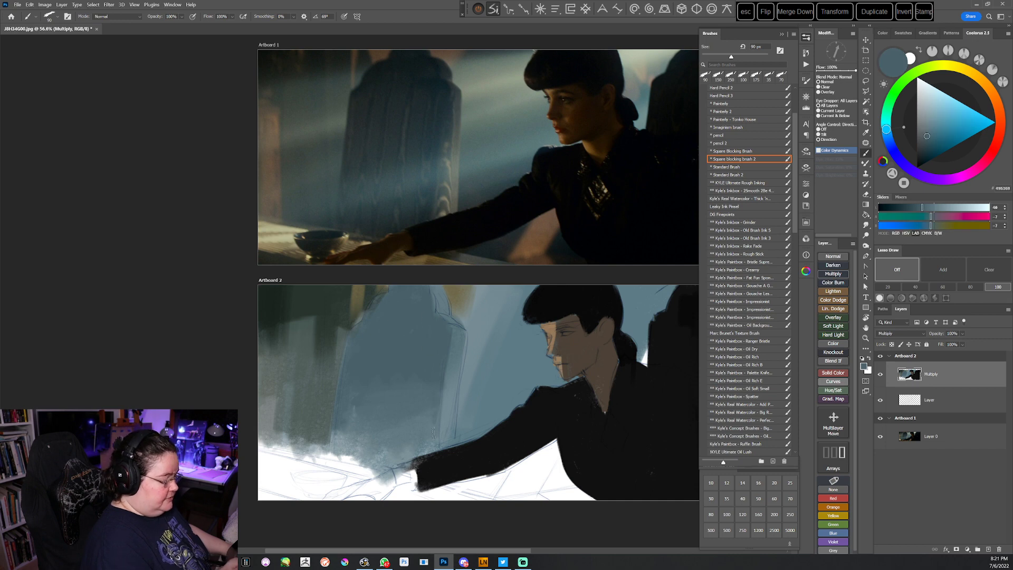
# Blend the ochre into the green beside the chair with sampled colours and deepen the upper-left corner with a near-black green
pyautogui.keyDown('alt'); pyautogui.click(359, 291); pyautogui.keyUp('alt')
pyautogui.keyDown('alt'); pyautogui.click(324, 326); pyautogui.keyUp('alt')
pyautogui.moveTo(321, 355); pyautogui.dragTo(325, 385)
pyautogui.keyDown('alt'); pyautogui.click(269, 293); pyautogui.keyUp('alt')
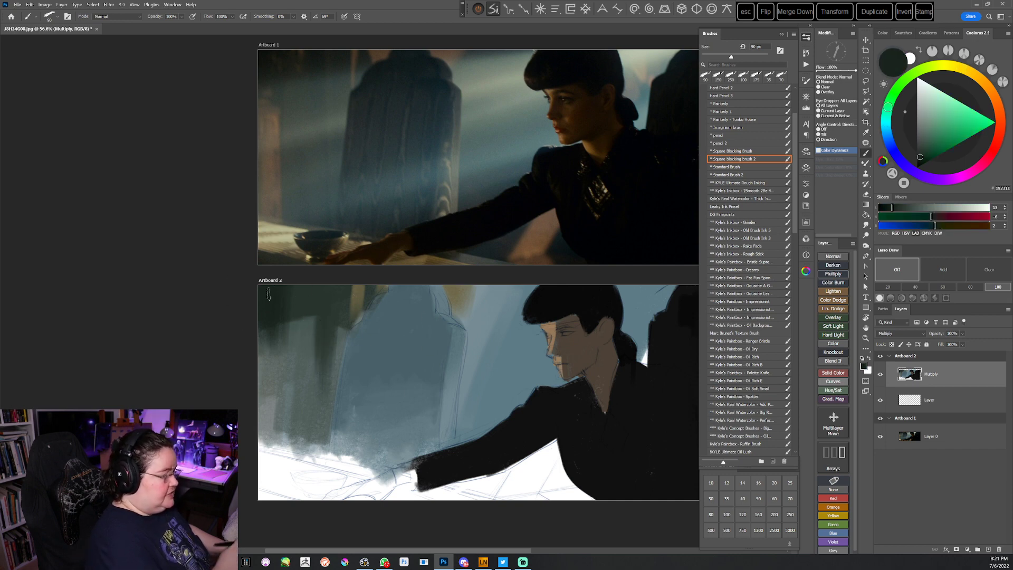
pyautogui.click(909, 167)
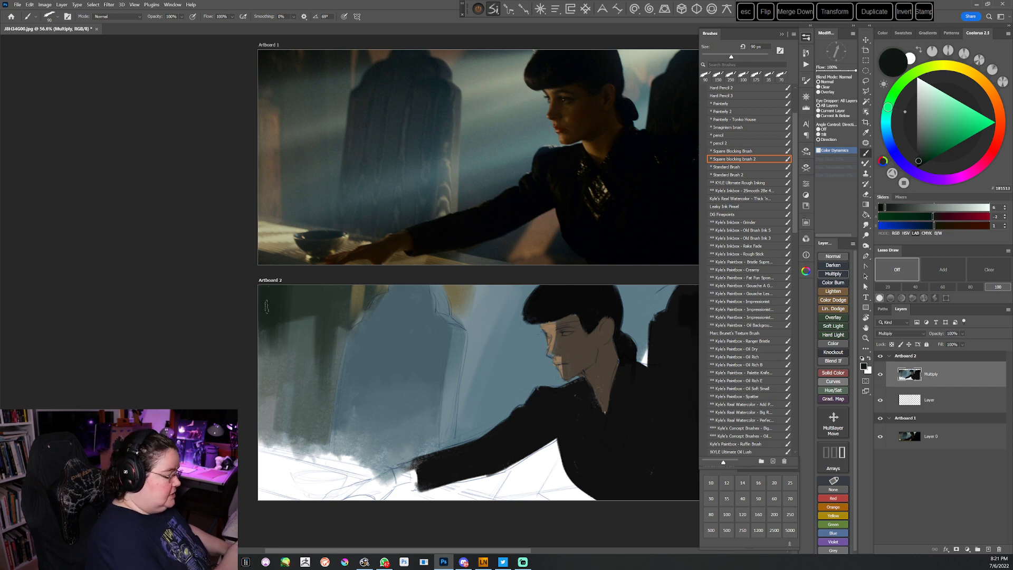
# Paint a muted brown strip down the left edge of the background
pyautogui.keyDown('alt'); pyautogui.click(357, 288); pyautogui.keyUp('alt')
pyautogui.moveTo(260, 366); pyautogui.dragTo(262, 439)
pyautogui.moveTo(264, 389); pyautogui.dragTo(266, 464)
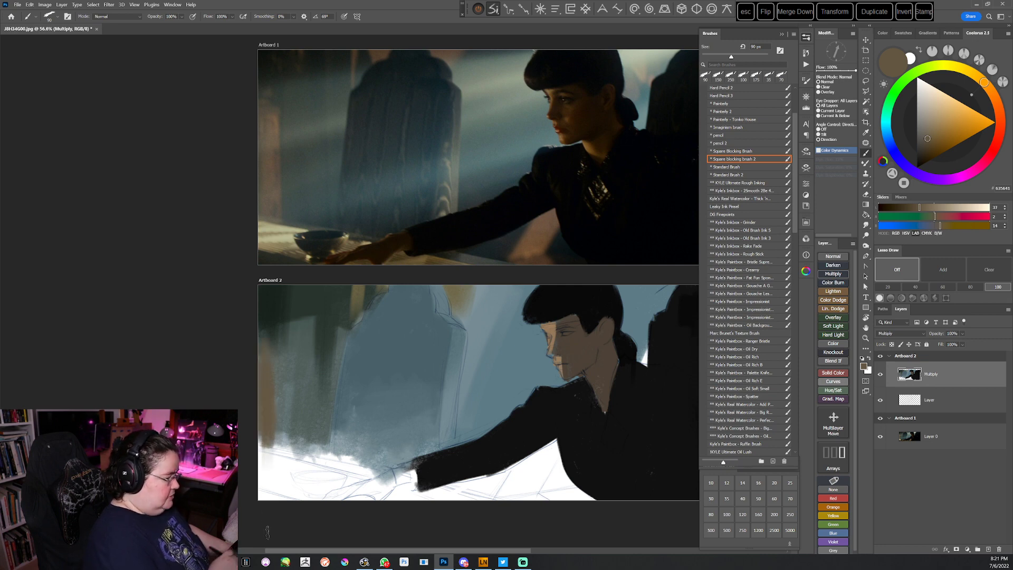
# Lay muted beige over the left end of the tabletop and soften its back edge with sampled greys
pyautogui.click(966, 70)
pyautogui.click(931, 121)
pyautogui.moveTo(396, 451); pyautogui.dragTo(379, 425)
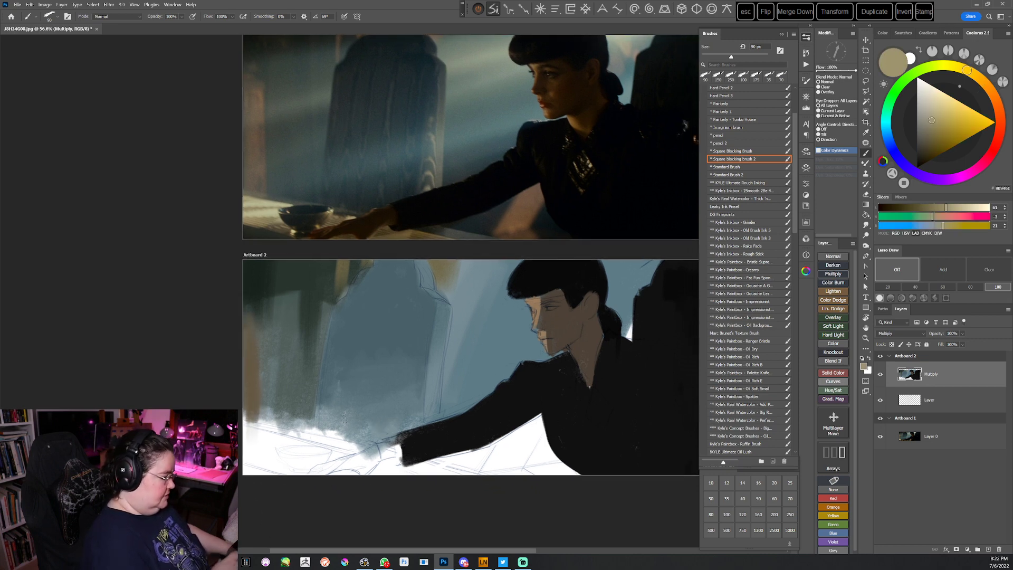
pyautogui.moveTo(273, 440)
pyautogui.mouseDown()
pyautogui.moveTo(257, 432)
pyautogui.moveTo(263, 451)
pyautogui.moveTo(250, 426)
pyautogui.moveTo(282, 430)
pyautogui.moveTo(264, 417)
pyautogui.moveTo(318, 428)
pyautogui.mouseUp()
pyautogui.keyDown('alt'); pyautogui.click(249, 417); pyautogui.keyUp('alt')
pyautogui.keyDown('alt'); pyautogui.click(279, 409); pyautogui.keyUp('alt')
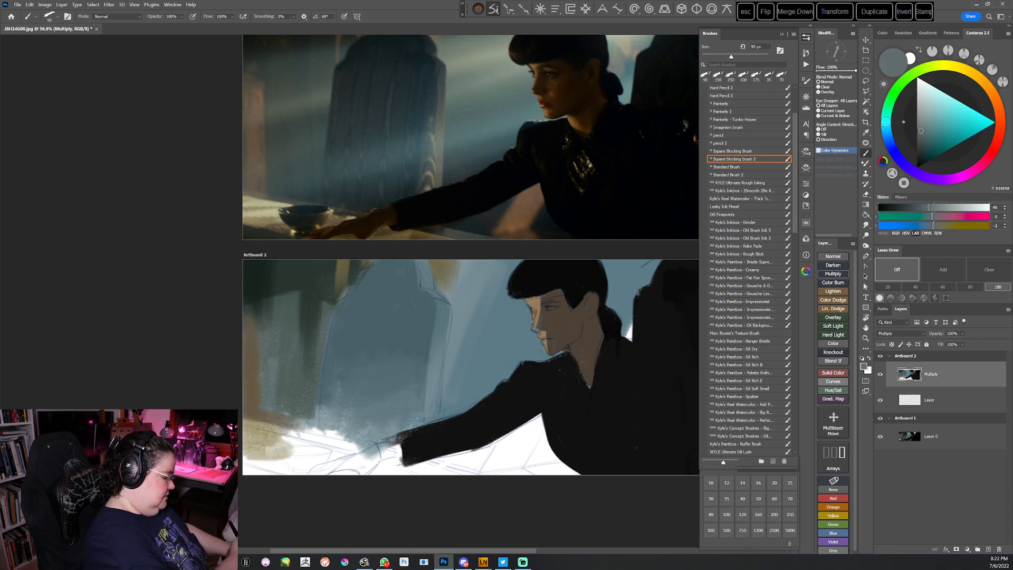
pyautogui.keyDown('alt'); pyautogui.click(293, 413); pyautogui.keyUp('alt')
pyautogui.moveTo(293, 405)
pyautogui.mouseDown()
pyautogui.moveTo(331, 434)
pyautogui.moveTo(302, 428)
pyautogui.mouseUp()
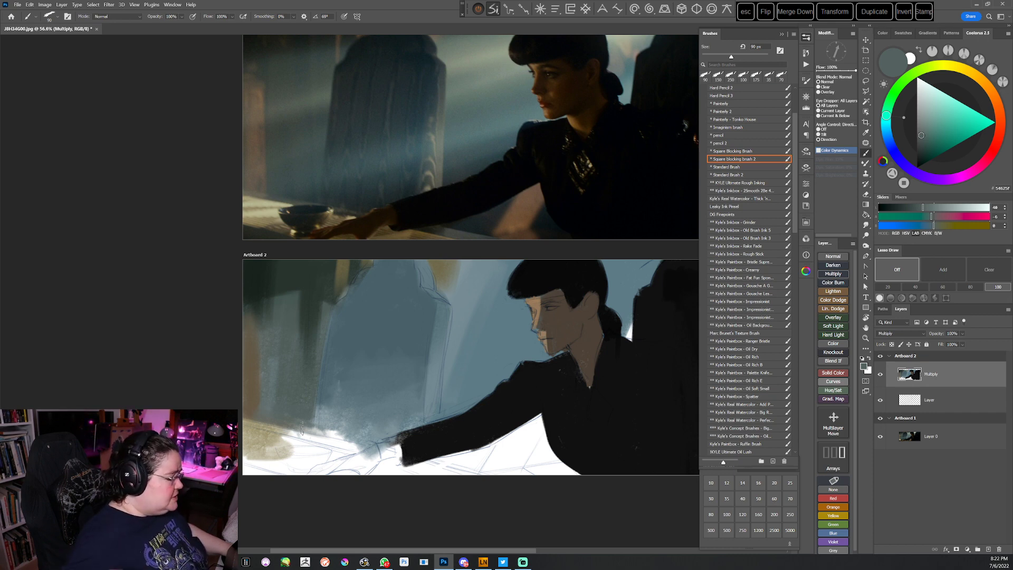
# Darken the upper part of the chair back with dark teal using a 150 px brush
pyautogui.keyDown('alt'); pyautogui.click(300, 280); pyautogui.keyUp('alt')
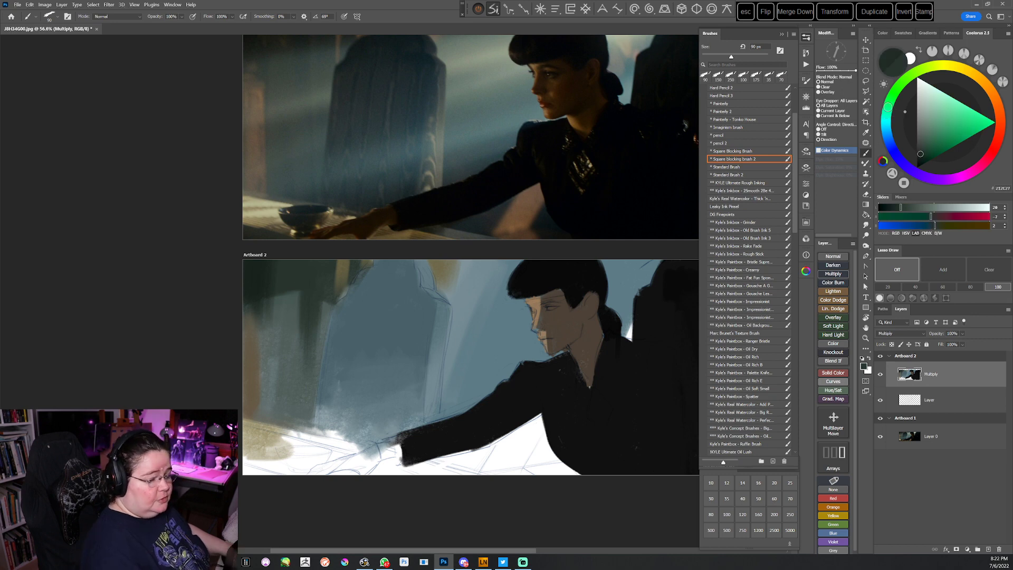
pyautogui.moveTo(416, 413); pyautogui.dragTo(404, 436)
pyautogui.keyDown('alt'); pyautogui.click(384, 320); pyautogui.keyUp('alt')
pyautogui.click(922, 150)
pyautogui.click(885, 118)
pyautogui.click(926, 157)
pyautogui.press(']')
pyautogui.moveTo(355, 316)
pyautogui.mouseDown()
pyautogui.moveTo(369, 297)
pyautogui.moveTo(375, 358)
pyautogui.moveTo(401, 300)
pyautogui.moveTo(412, 323)
pyautogui.moveTo(404, 347)
pyautogui.mouseUp()
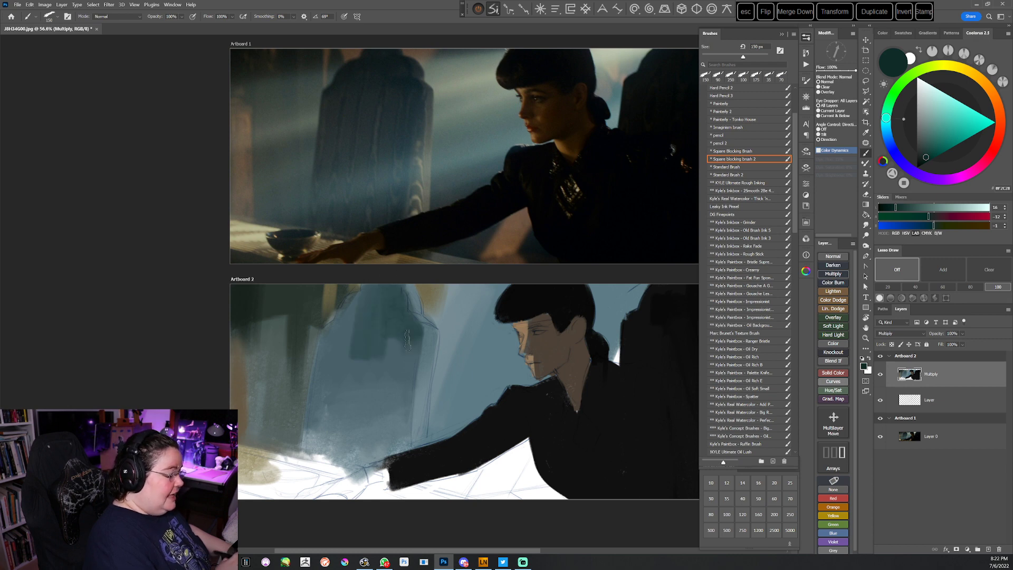
# Blend the dark teal across the upper chair back with colours sampled from the chair
pyautogui.keyDown('alt'); pyautogui.click(403, 349); pyautogui.keyUp('alt')
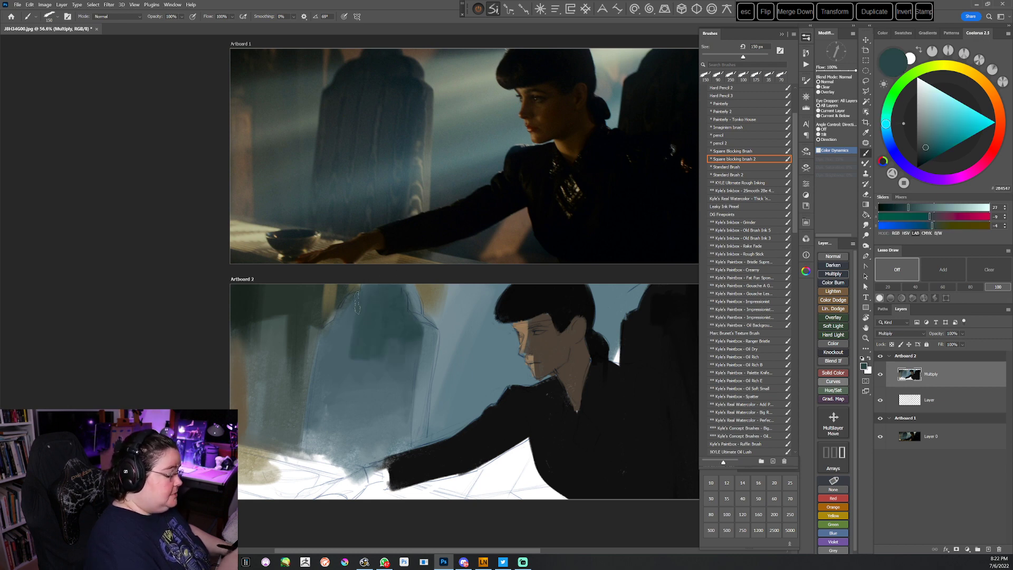
pyautogui.keyDown('alt'); pyautogui.click(349, 308); pyautogui.keyUp('alt')
pyautogui.moveTo(342, 343)
pyautogui.mouseDown()
pyautogui.moveTo(358, 373)
pyautogui.moveTo(336, 372)
pyautogui.moveTo(399, 352)
pyautogui.moveTo(320, 359)
pyautogui.moveTo(362, 339)
pyautogui.mouseUp()
pyautogui.keyDown('alt'); pyautogui.click(356, 371); pyautogui.keyUp('alt')
pyautogui.keyDown('alt'); pyautogui.click(398, 322); pyautogui.keyUp('alt')
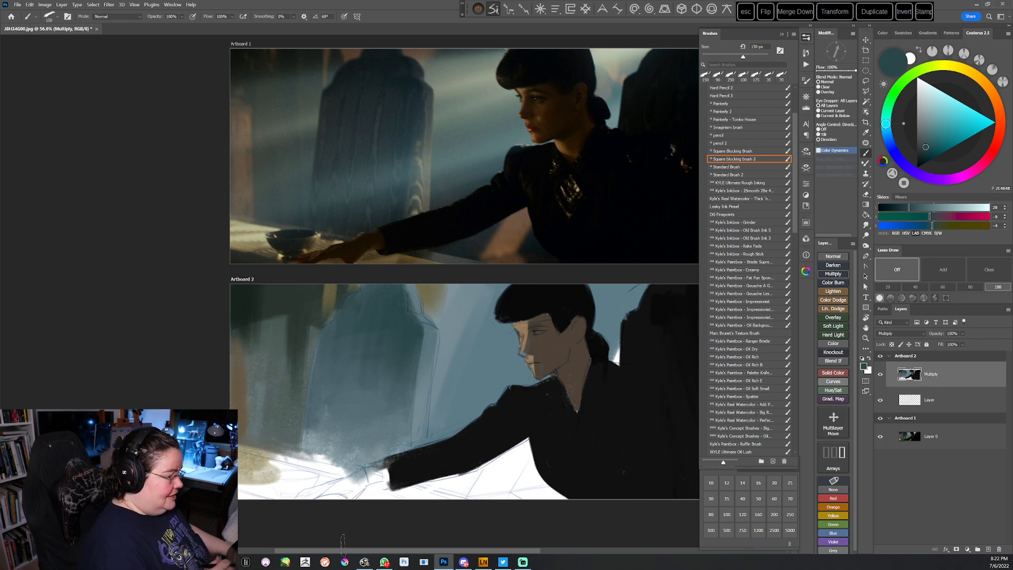
# Darken the right side of the chair back with a dark blue-grey sampled from the film frame
pyautogui.keyDown('alt'); pyautogui.click(426, 395); pyautogui.keyUp('alt')
pyautogui.keyDown('alt'); pyautogui.click(381, 211); pyautogui.keyUp('alt')
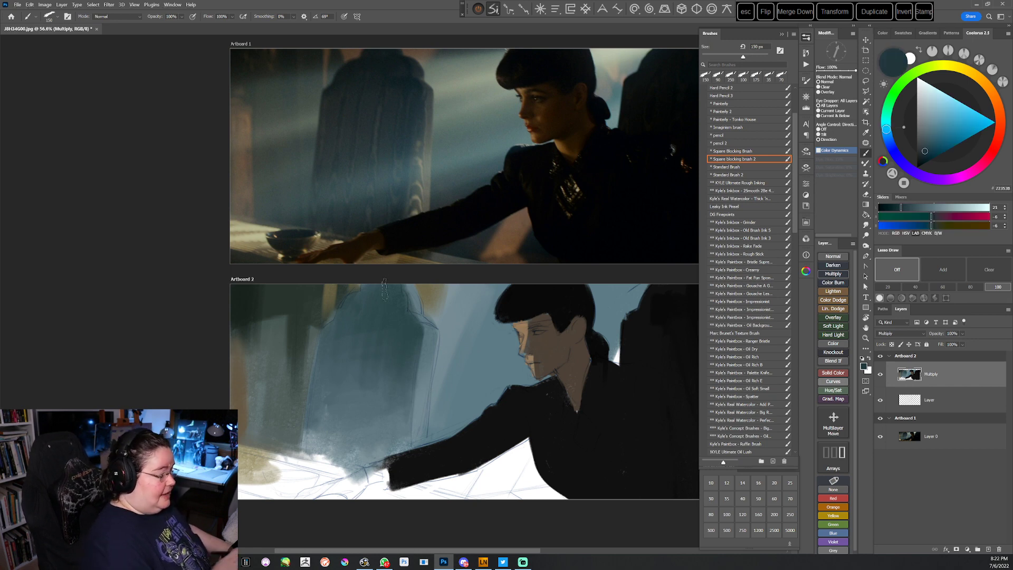
pyautogui.moveTo(411, 292); pyautogui.dragTo(428, 348)
pyautogui.moveTo(430, 425); pyautogui.dragTo(437, 401)
# Lighten and soften the lower chair back with sampled grey-blue strokes
pyautogui.keyDown('alt'); pyautogui.click(337, 401); pyautogui.keyUp('alt')
pyautogui.keyDown('alt'); pyautogui.click(319, 419); pyautogui.keyUp('alt')
pyautogui.moveTo(316, 409)
pyautogui.mouseDown()
pyautogui.moveTo(334, 328)
pyautogui.moveTo(324, 421)
pyautogui.moveTo(337, 349)
pyautogui.moveTo(342, 408)
pyautogui.moveTo(348, 364)
pyautogui.mouseUp()
pyautogui.keyDown('alt'); pyautogui.click(354, 366); pyautogui.keyUp('alt')
pyautogui.moveTo(346, 415)
pyautogui.mouseDown()
pyautogui.moveTo(338, 364)
pyautogui.moveTo(319, 372)
pyautogui.mouseUp()
pyautogui.moveTo(311, 424)
pyautogui.mouseDown()
pyautogui.moveTo(316, 394)
pyautogui.moveTo(338, 363)
pyautogui.mouseUp()
pyautogui.moveTo(341, 418); pyautogui.dragTo(354, 353)
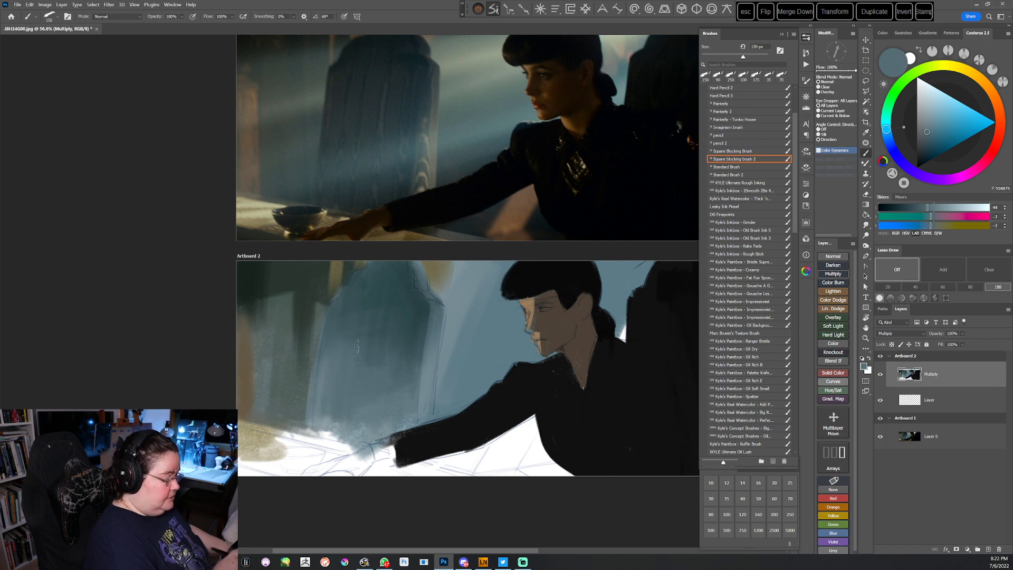
pyautogui.moveTo(362, 414)
pyautogui.mouseDown()
pyautogui.moveTo(315, 427)
pyautogui.moveTo(359, 441)
pyautogui.mouseUp()
# Rotate the canvas and block in the tabletop left of the hand with warm ochre, using the 150 px brush
pyautogui.moveTo(387, 482); pyautogui.dragTo(399, 475)
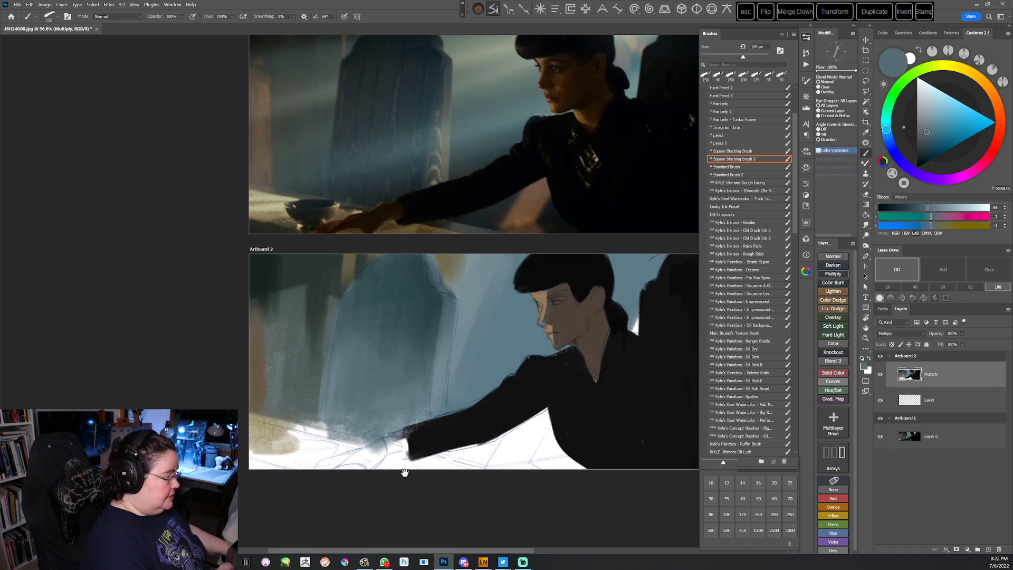
pyautogui.press('r')
pyautogui.moveTo(452, 521)
pyautogui.mouseDown()
pyautogui.moveTo(506, 475)
pyautogui.moveTo(606, 333)
pyautogui.moveTo(566, 377)
pyautogui.mouseUp()
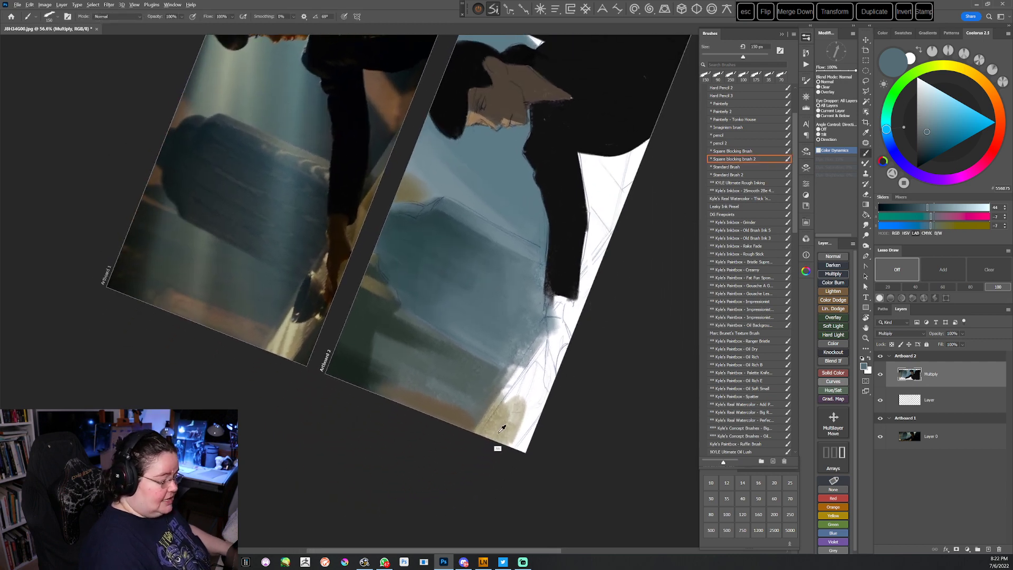
pyautogui.keyDown('alt'); pyautogui.click(502, 403); pyautogui.keyUp('alt')
pyautogui.click(926, 132)
pyautogui.moveTo(967, 69); pyautogui.dragTo(978, 77)
pyautogui.click(952, 111)
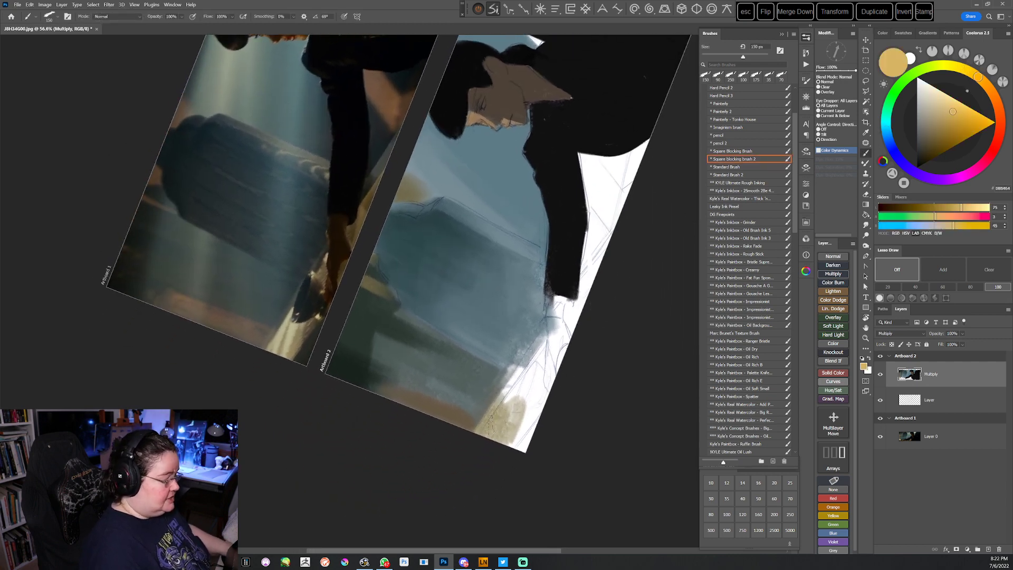
pyautogui.moveTo(536, 396)
pyautogui.mouseDown()
pyautogui.moveTo(591, 301)
pyautogui.moveTo(513, 397)
pyautogui.mouseUp()
pyautogui.click(937, 126)
pyautogui.moveTo(598, 293); pyautogui.dragTo(511, 393)
pyautogui.moveTo(589, 312); pyautogui.dragTo(522, 396)
pyautogui.moveTo(556, 363)
pyautogui.mouseDown()
pyautogui.moveTo(510, 429)
pyautogui.moveTo(482, 508)
pyautogui.mouseUp()
# Blend the tabletop with sampled beige and ochre, extend it toward the sleeve, and reset the canvas rotation
pyautogui.keyDown('alt'); pyautogui.click(493, 418); pyautogui.keyUp('alt')
pyautogui.moveTo(519, 388)
pyautogui.mouseDown()
pyautogui.moveTo(495, 419)
pyautogui.moveTo(516, 417)
pyautogui.mouseUp()
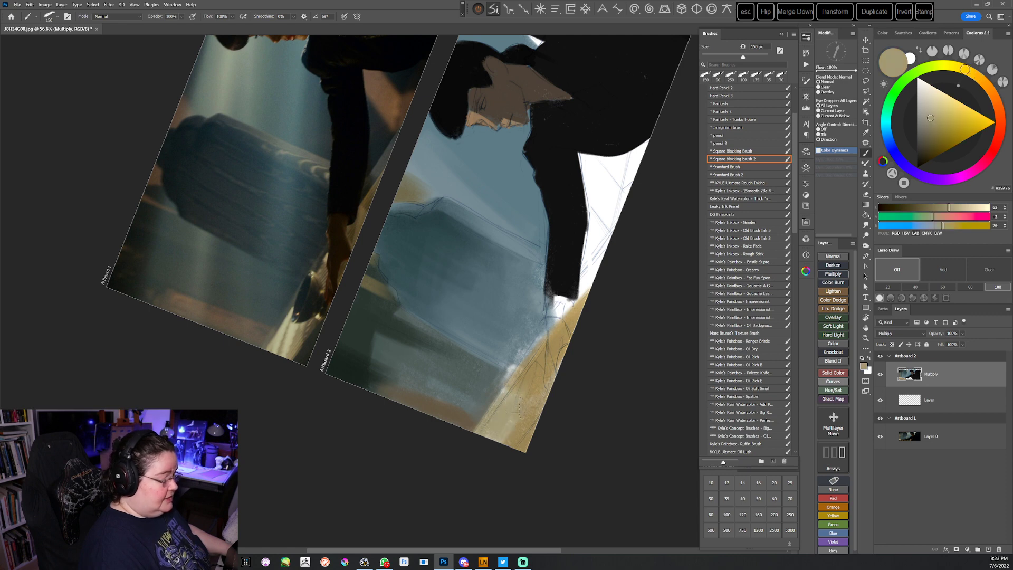
pyautogui.keyDown('alt'); pyautogui.click(541, 364); pyautogui.keyUp('alt')
pyautogui.moveTo(518, 373); pyautogui.dragTo(590, 284)
pyautogui.moveTo(557, 322)
pyautogui.mouseDown()
pyautogui.moveTo(592, 278)
pyautogui.moveTo(506, 448)
pyautogui.moveTo(546, 397)
pyautogui.mouseUp()
pyautogui.press('Escape')
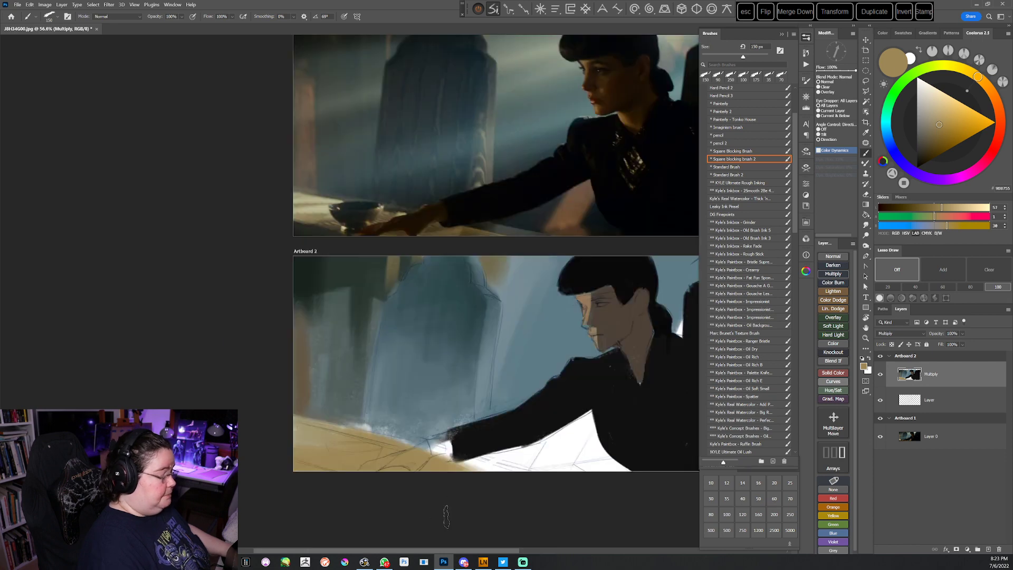
# Rotate the canvas and add a pale grey-beige light streak to the tabletop's left end, reducing the brush to 50 px
pyautogui.click(927, 102)
pyautogui.click(960, 68)
pyautogui.click(923, 109)
pyautogui.press('r')
pyautogui.press('r')
pyautogui.moveTo(515, 424)
pyautogui.mouseDown()
pyautogui.moveTo(577, 321)
pyautogui.moveTo(577, 260)
pyautogui.mouseUp()
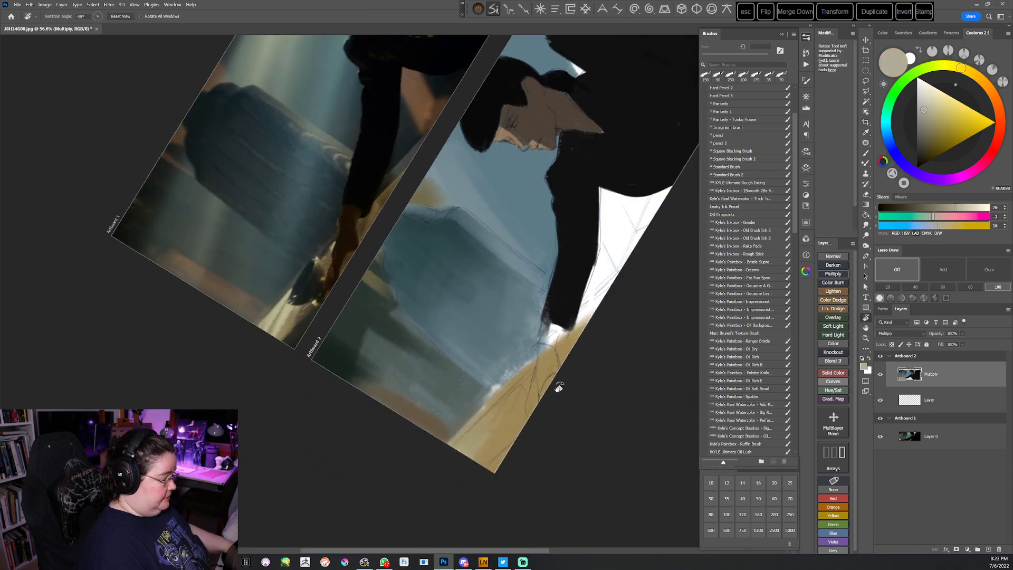
pyautogui.moveTo(556, 391); pyautogui.dragTo(569, 357)
pyautogui.press('[')
pyautogui.press('[')
pyautogui.press('[')
pyautogui.press('[')
pyautogui.press('[')
pyautogui.press('[')
pyautogui.press('[')
pyautogui.press('[')
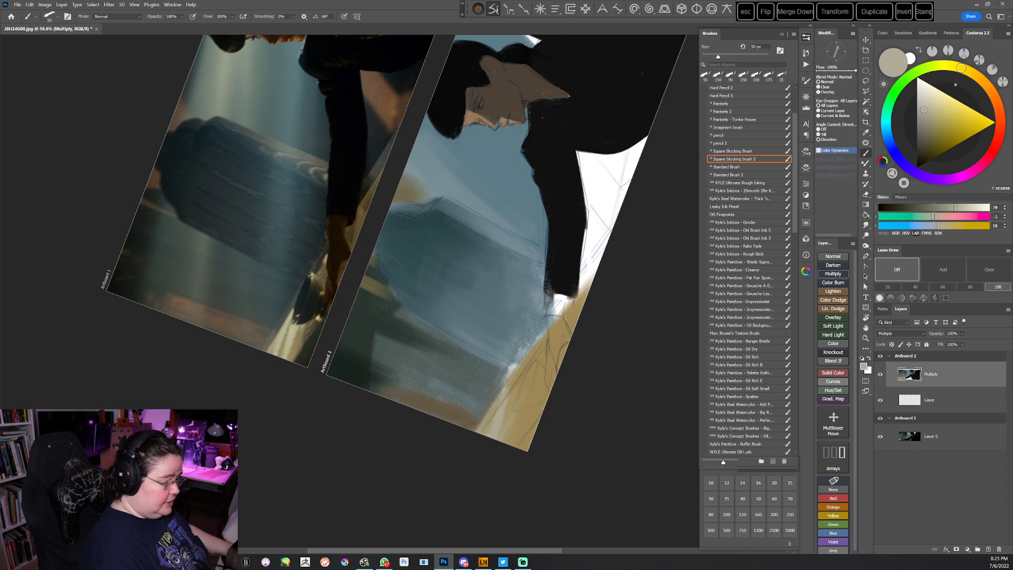
# Brighten the tabletop's left end with warm cream light streaks, sample the ochre again, and reset the canvas rotation
pyautogui.click(933, 100)
pyautogui.click(970, 72)
pyautogui.moveTo(507, 389); pyautogui.dragTo(489, 439)
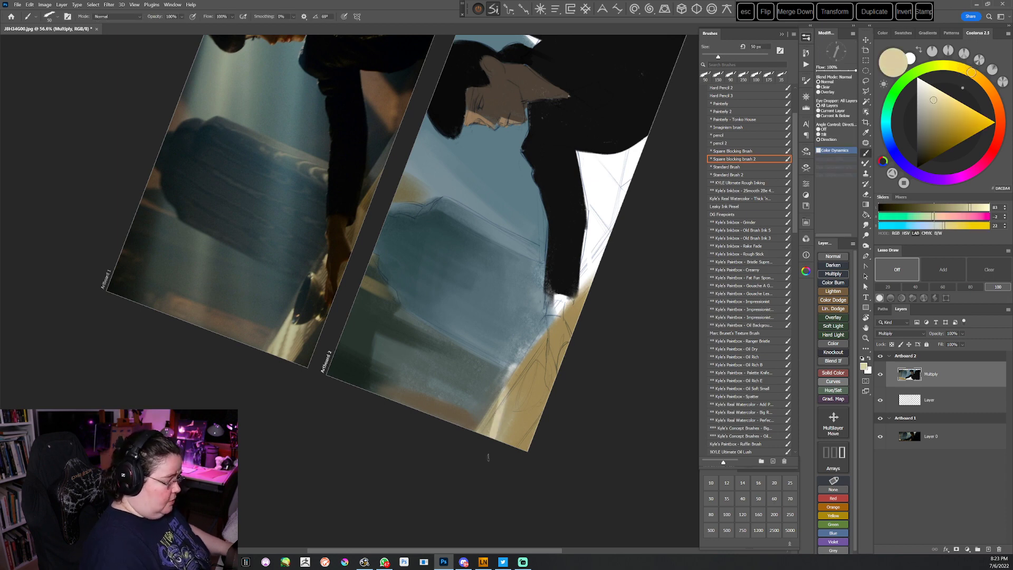
pyautogui.moveTo(513, 386); pyautogui.dragTo(505, 435)
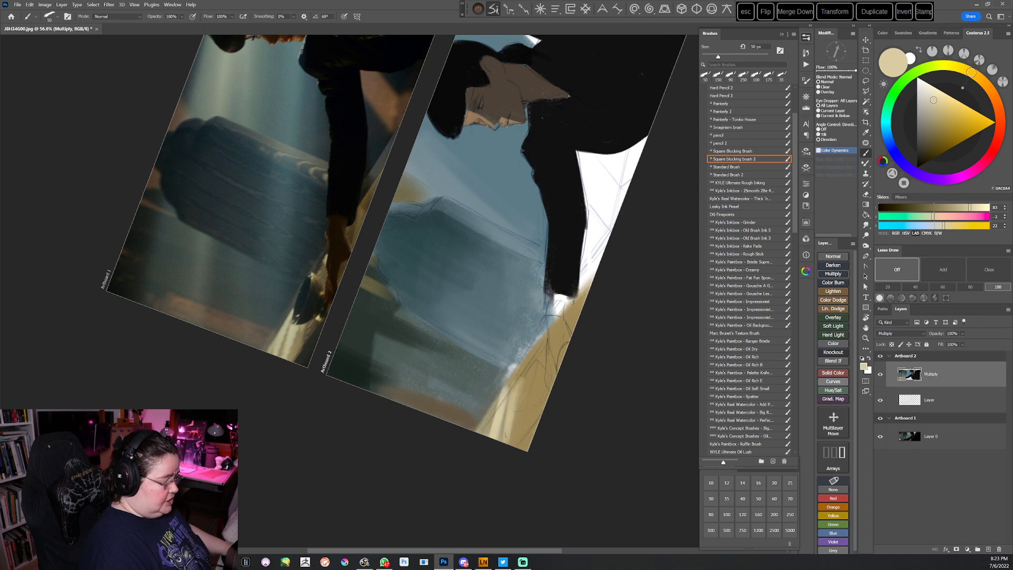
pyautogui.keyDown('alt'); pyautogui.click(514, 374); pyautogui.keyUp('alt')
pyautogui.press('Escape')
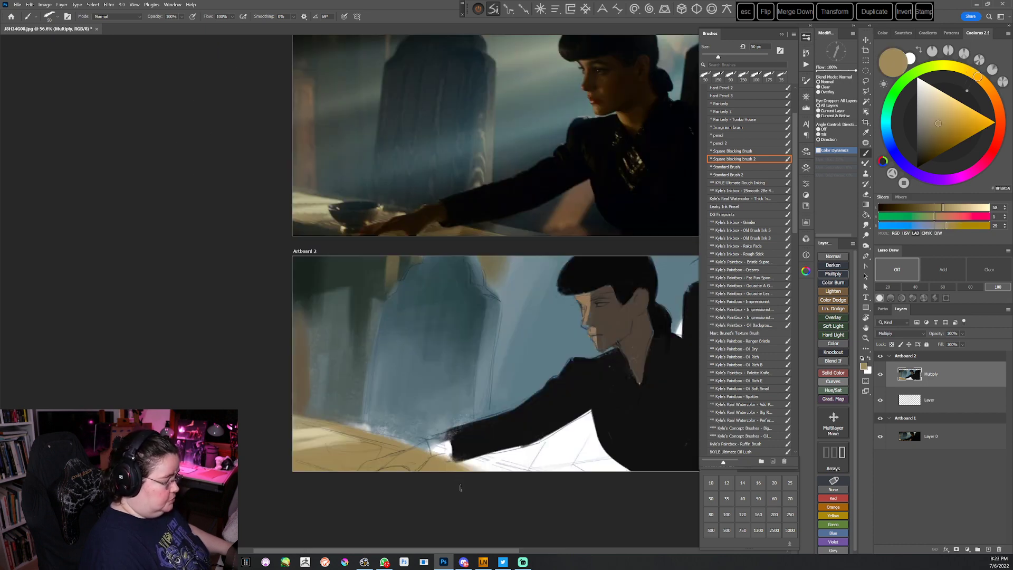
# Block in the bowl on the tabletop as a dark blue-grey oval with the 50 px brush on the rotated canvas
pyautogui.keyDown('alt'); pyautogui.click(433, 294); pyautogui.keyUp('alt')
pyautogui.click(920, 151)
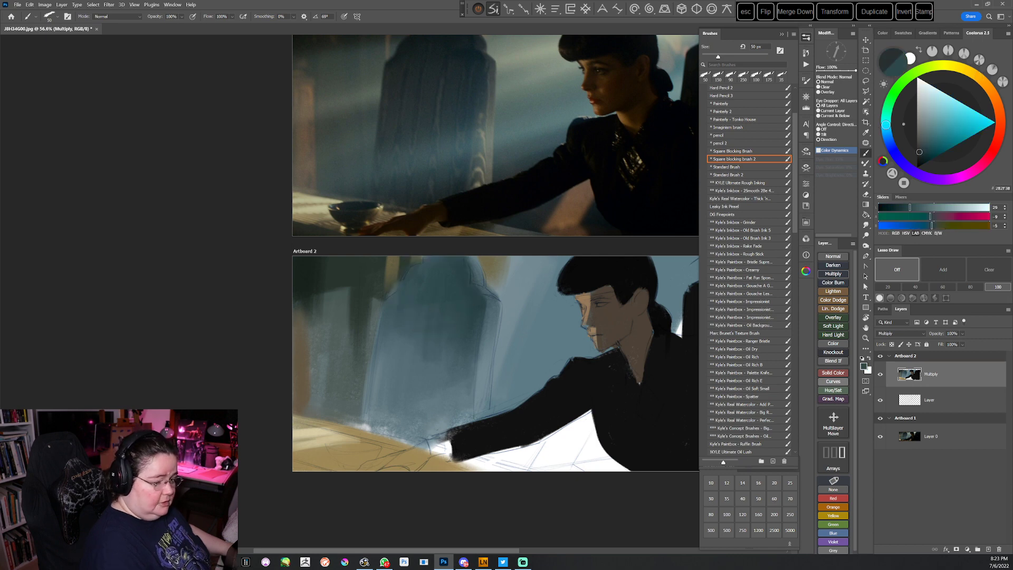
pyautogui.press('r')
pyautogui.moveTo(551, 407)
pyautogui.mouseDown()
pyautogui.moveTo(590, 283)
pyautogui.moveTo(555, 357)
pyautogui.mouseUp()
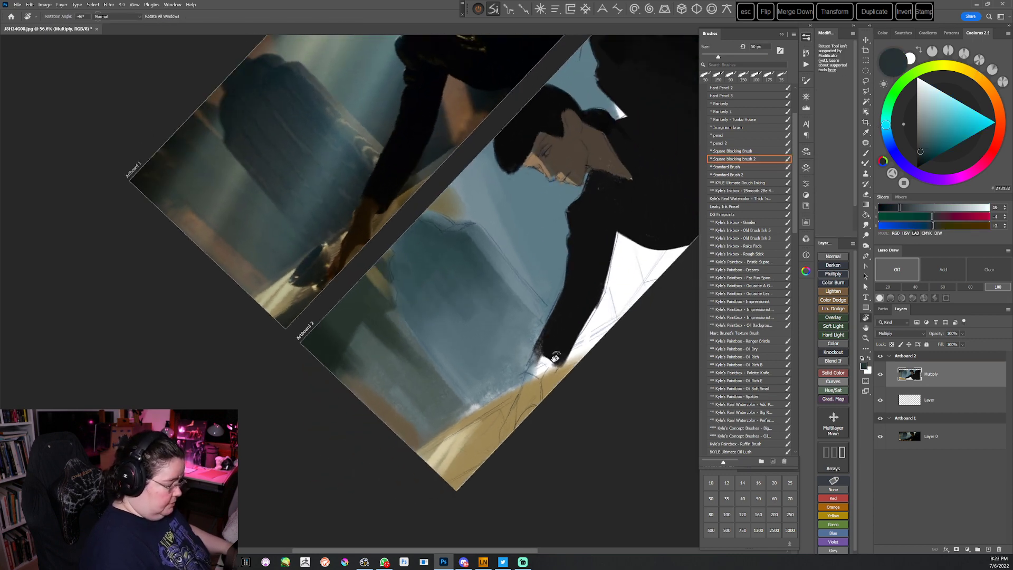
pyautogui.moveTo(470, 436)
pyautogui.mouseDown()
pyautogui.moveTo(496, 417)
pyautogui.moveTo(464, 443)
pyautogui.moveTo(493, 417)
pyautogui.mouseUp()
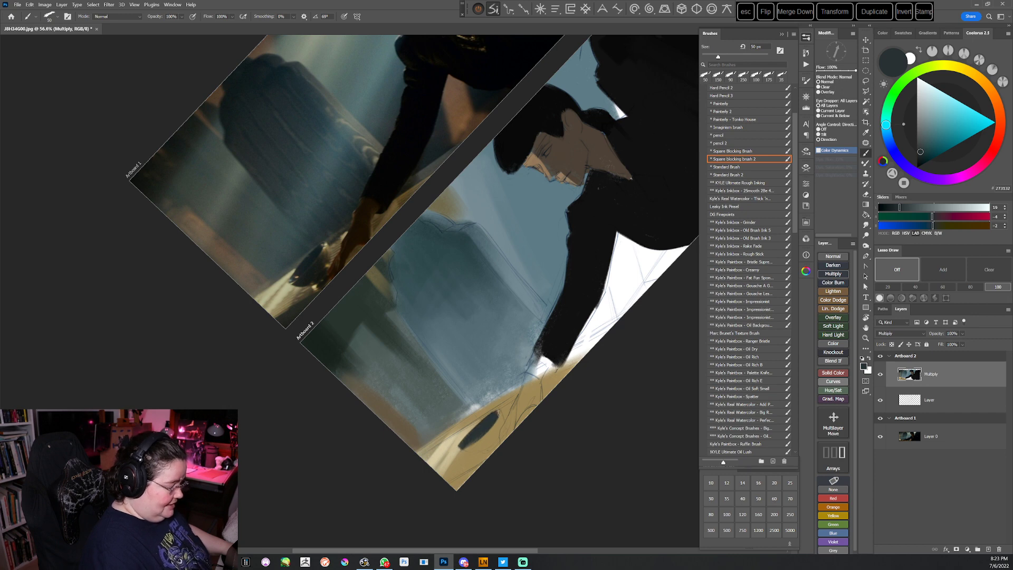
# Build up the bowl's body with a near-black blue using a 70 px brush
pyautogui.click(918, 157)
pyautogui.press('r')
pyautogui.moveTo(488, 438); pyautogui.dragTo(462, 398)
pyautogui.moveTo(436, 399); pyautogui.dragTo(467, 393)
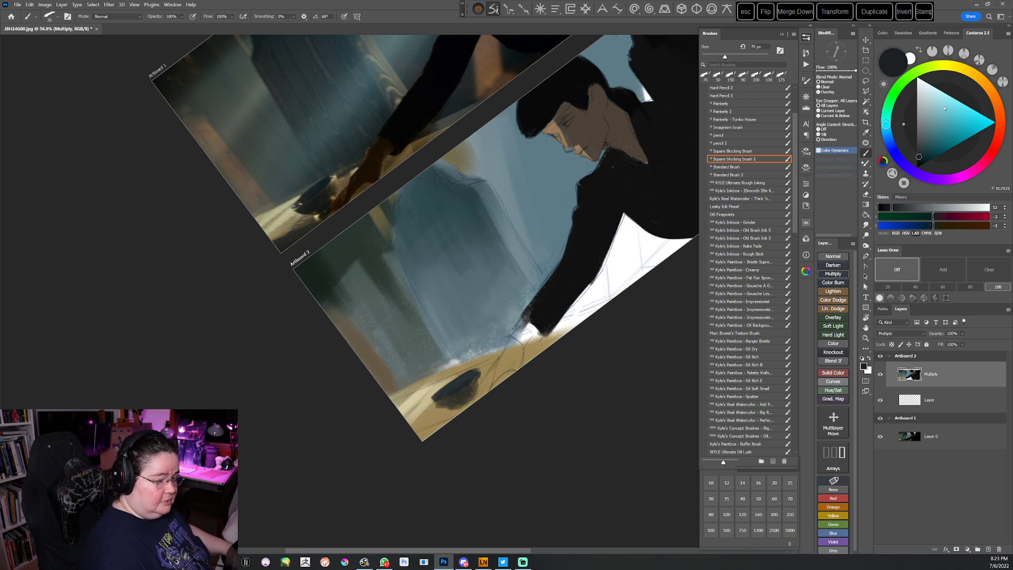
# Refine the bowl's lower edge and shade the table beside it with dark olive and sampled ochre using a 40 px brush
pyautogui.click(958, 68)
pyautogui.click(921, 151)
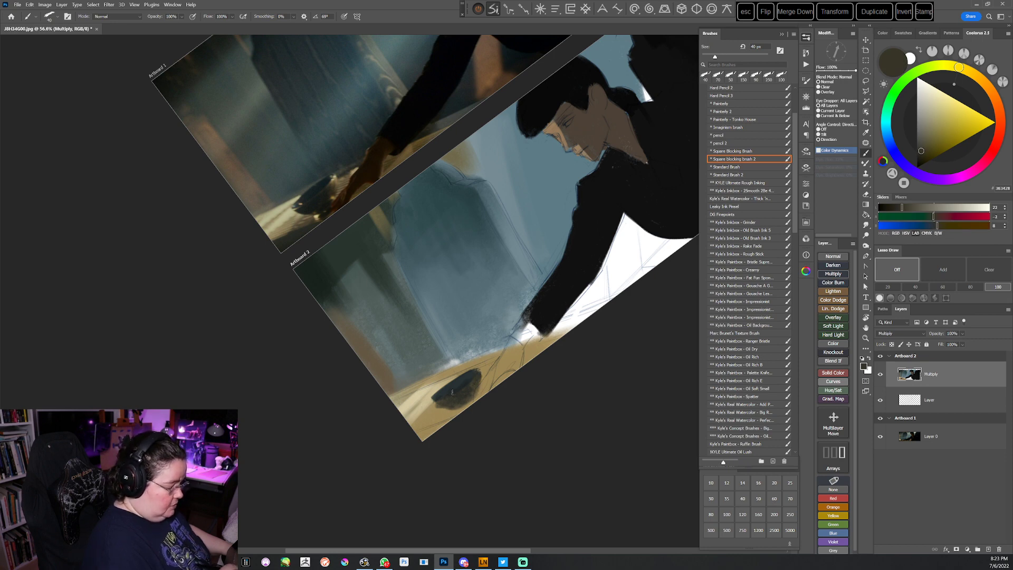
pyautogui.keyDown('alt'); pyautogui.click(432, 406); pyautogui.keyUp('alt')
pyautogui.moveTo(531, 374); pyautogui.dragTo(548, 340)
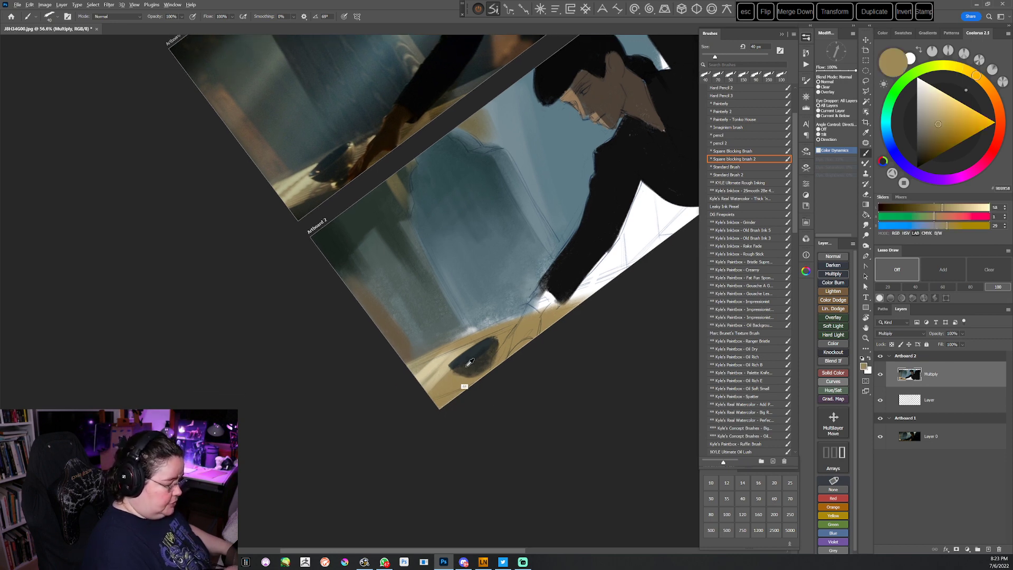
pyautogui.keyDown('alt'); pyautogui.click(477, 369); pyautogui.keyUp('alt')
pyautogui.moveTo(472, 376)
pyautogui.mouseDown()
pyautogui.moveTo(448, 398)
pyautogui.moveTo(465, 386)
pyautogui.mouseUp()
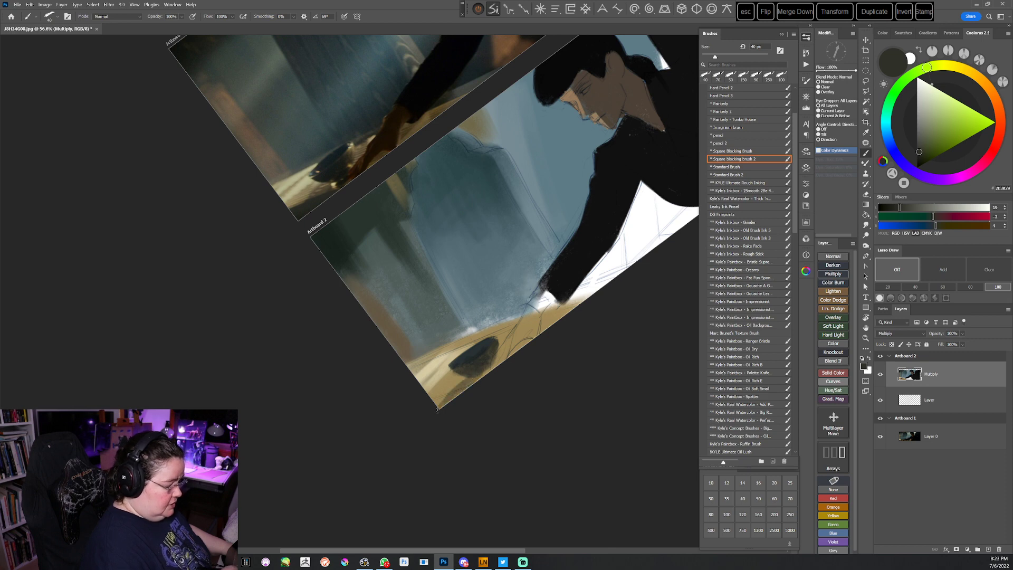
# Shade the figure's face and neck with a darker reddish brown using a 70 px brush on the unrotated canvas
pyautogui.press('Escape')
pyautogui.moveTo(583, 391); pyautogui.dragTo(452, 428)
pyautogui.keyDown('alt'); pyautogui.click(564, 298); pyautogui.keyUp('alt')
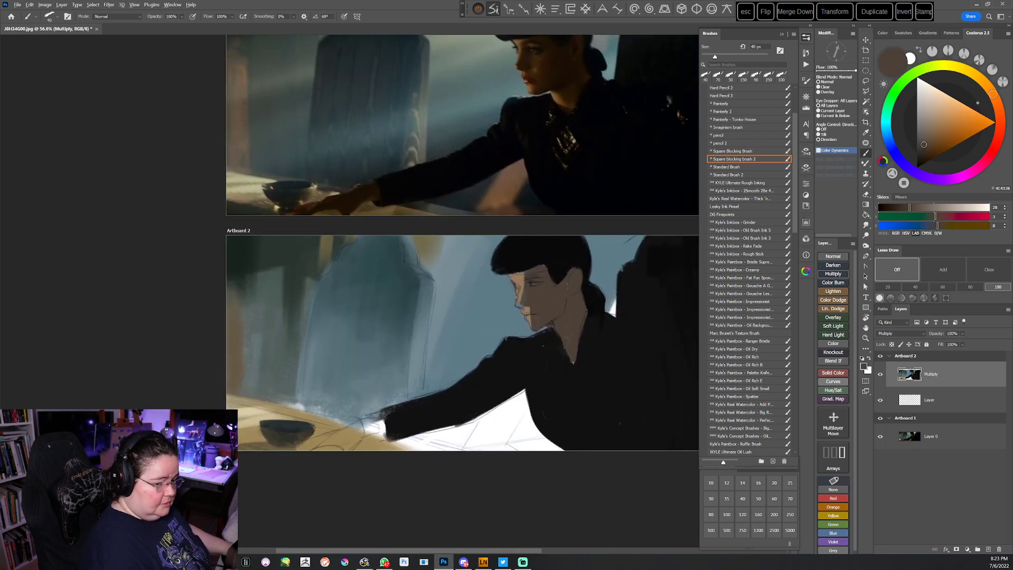
pyautogui.click(998, 110)
pyautogui.click(927, 147)
pyautogui.moveTo(520, 400); pyautogui.dragTo(475, 446)
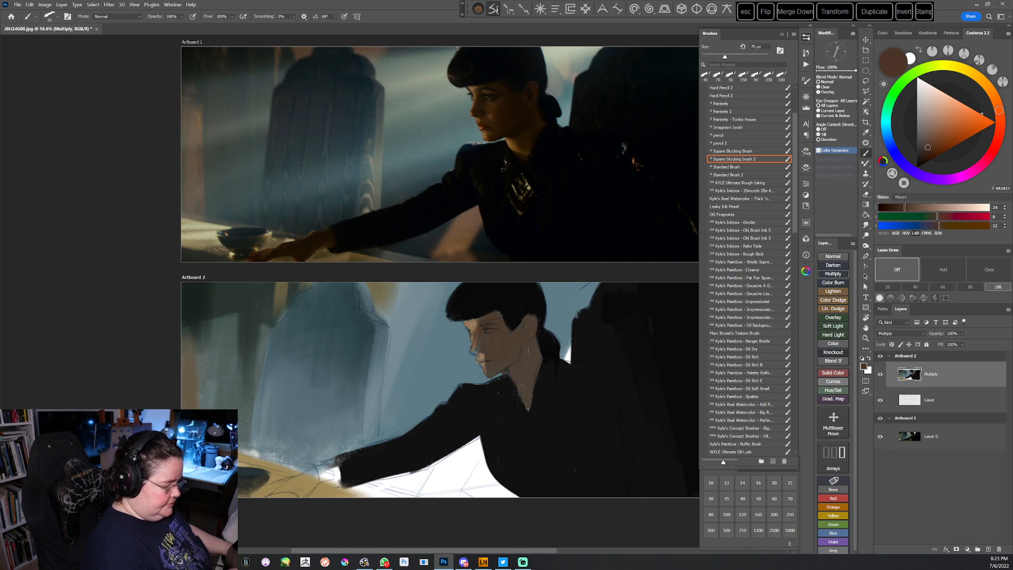
pyautogui.moveTo(513, 363); pyautogui.dragTo(496, 357)
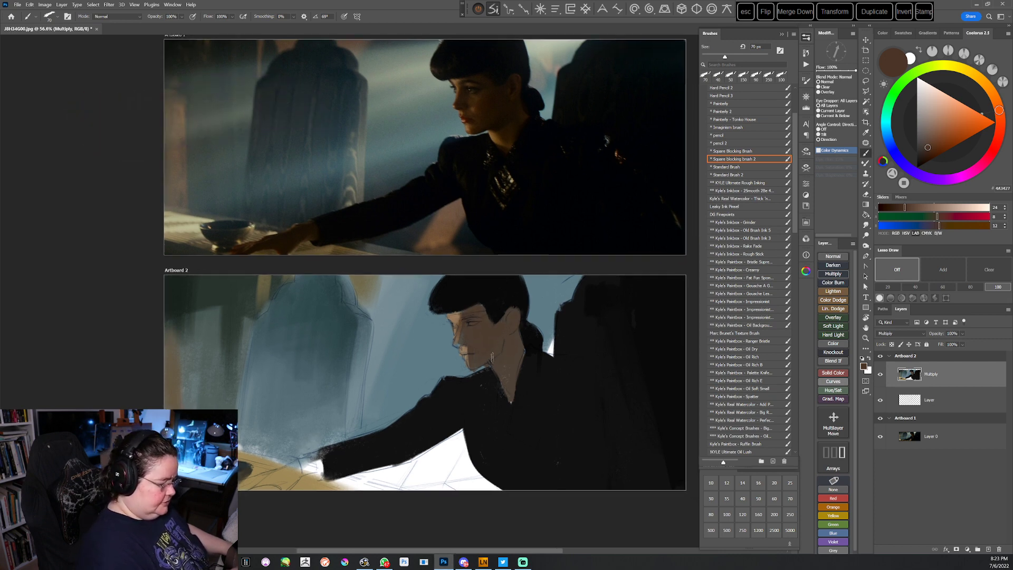
pyautogui.keyDown('alt'); pyautogui.click(489, 343); pyautogui.keyUp('alt')
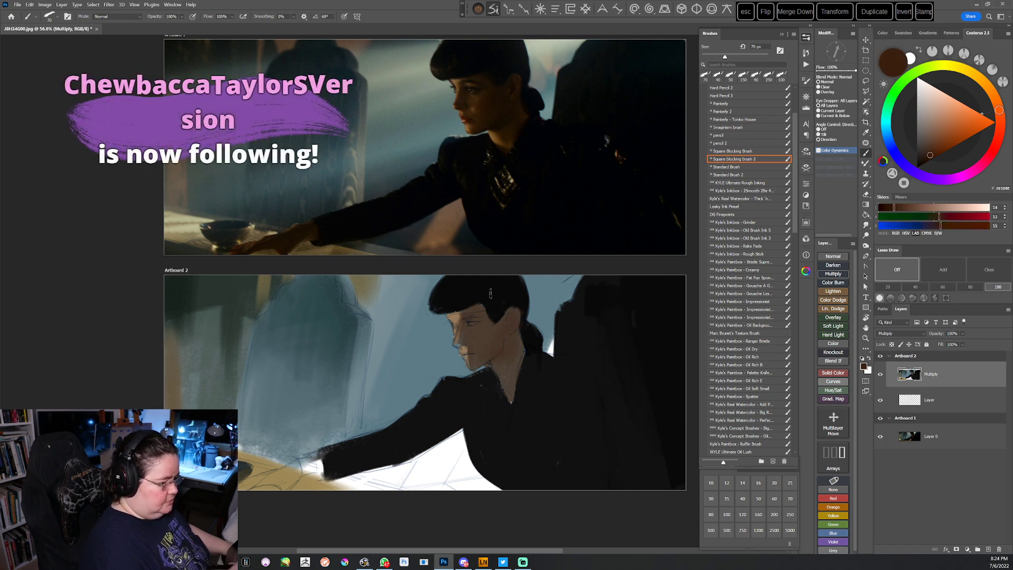
# Refine the hairline around the face with sampled near-black using a 45 px brush
pyautogui.keyDown('alt'); pyautogui.click(492, 312); pyautogui.keyUp('alt')
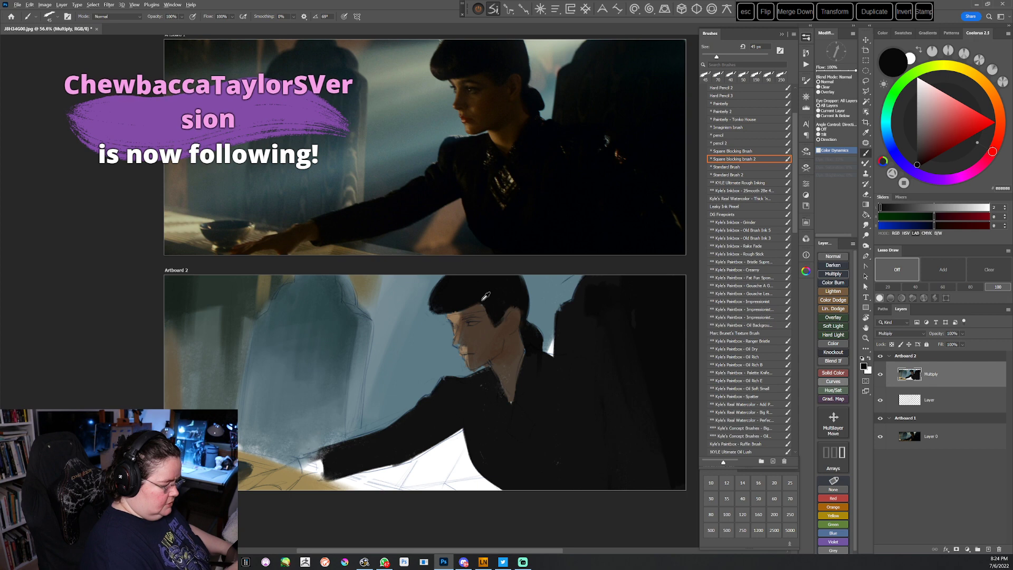
pyautogui.press('r')
pyautogui.moveTo(504, 315)
pyautogui.mouseDown()
pyautogui.moveTo(470, 420)
pyautogui.moveTo(375, 438)
pyautogui.mouseUp()
pyautogui.keyDown('alt'); pyautogui.click(413, 360); pyautogui.keyUp('alt')
pyautogui.press('Escape')
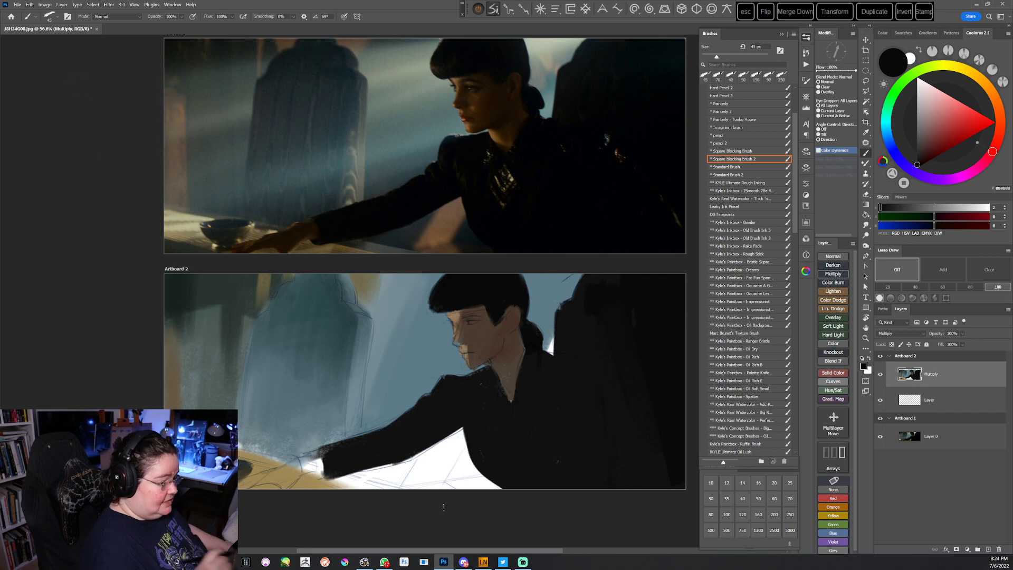
# Cover the white gap behind the neck and shoulder with sampled near-black and background blue
pyautogui.keyDown('alt'); pyautogui.click(541, 346); pyautogui.keyUp('alt')
pyautogui.moveTo(539, 346)
pyautogui.mouseDown()
pyautogui.moveTo(538, 330)
pyautogui.moveTo(548, 354)
pyautogui.mouseUp()
pyautogui.keyDown('alt'); pyautogui.click(541, 350); pyautogui.keyUp('alt')
pyautogui.keyDown('alt'); pyautogui.click(547, 339); pyautogui.keyUp('alt')
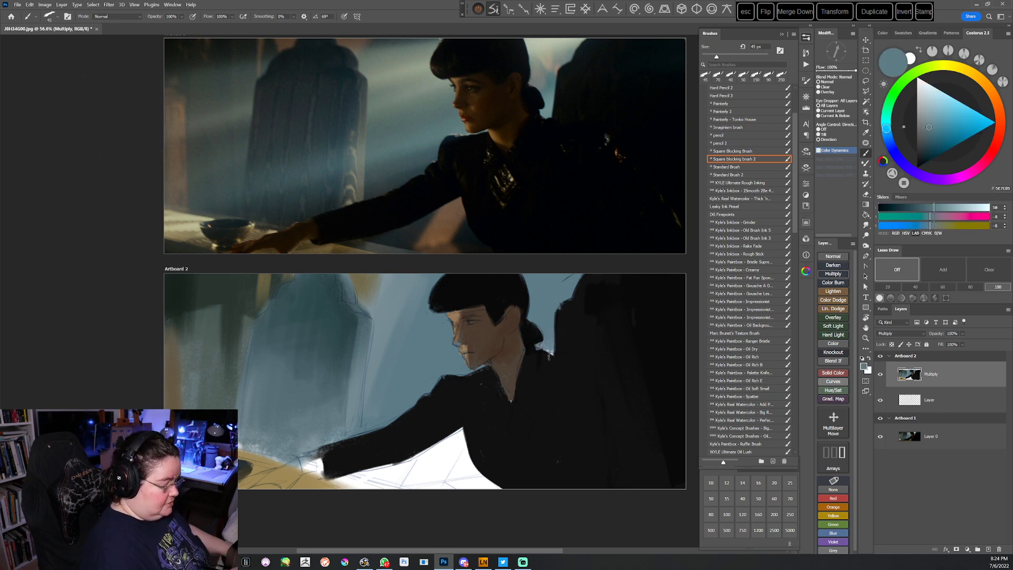
# Clean up the dark chair's edge beside the hair bun with the sampled background blue, and resample the near-black
pyautogui.keyDown('alt'); pyautogui.click(565, 314); pyautogui.keyUp('alt')
pyautogui.keyDown('alt'); pyautogui.click(559, 299); pyautogui.keyUp('alt')
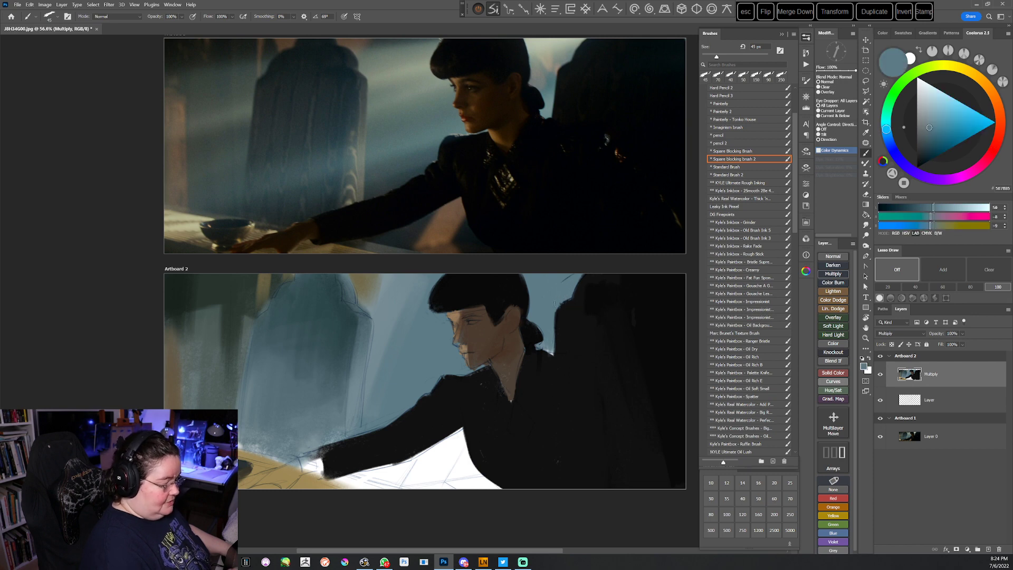
pyautogui.moveTo(560, 307); pyautogui.dragTo(552, 336)
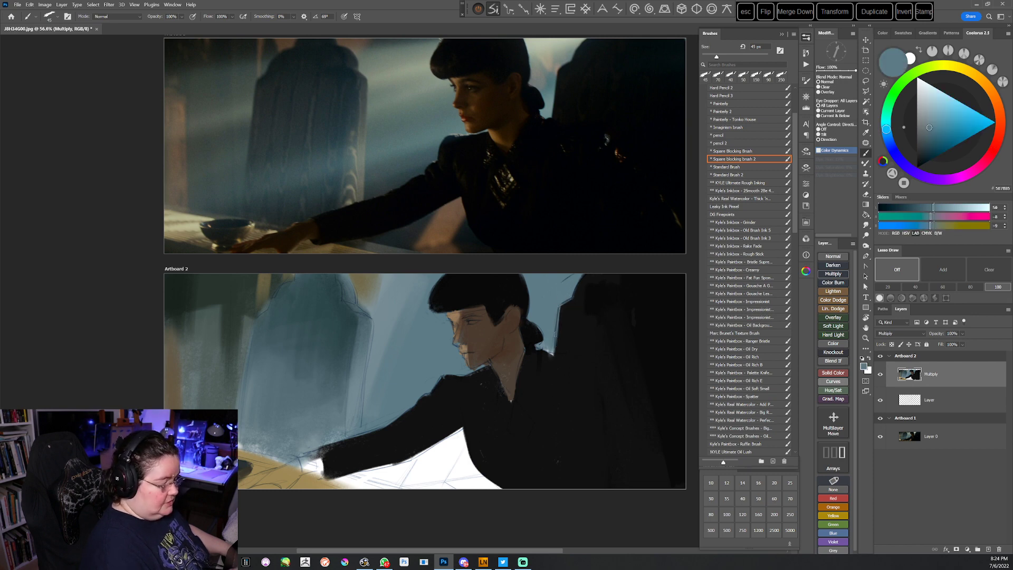
pyautogui.keyDown('alt'); pyautogui.click(551, 364); pyautogui.keyUp('alt')
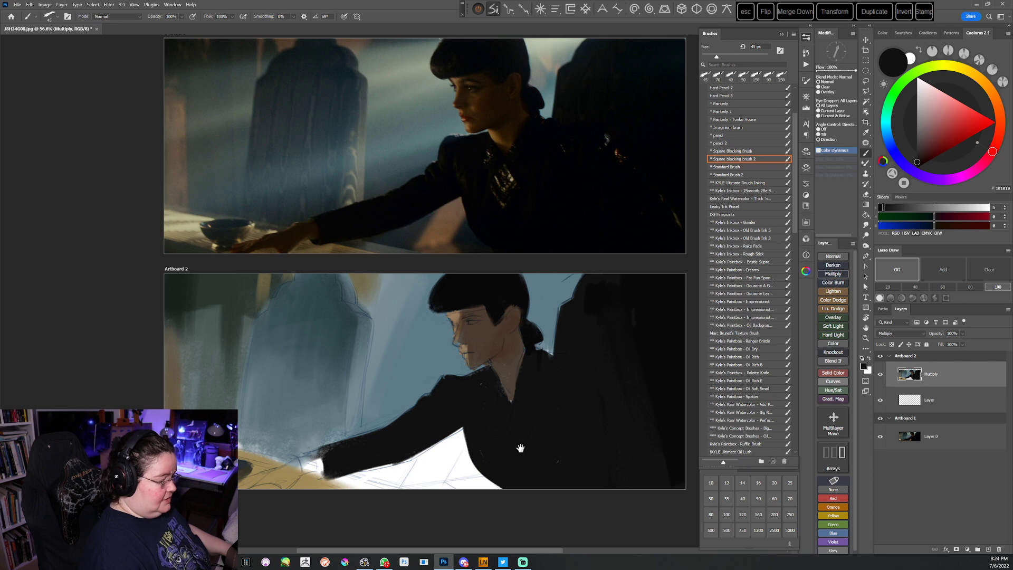
# Warm the forehead and profile with a golden brown, and deepen the chin and neck with sampled dark brown
pyautogui.moveTo(521, 446); pyautogui.dragTo(531, 434)
pyautogui.keyDown('alt'); pyautogui.click(469, 297); pyautogui.keyUp('alt')
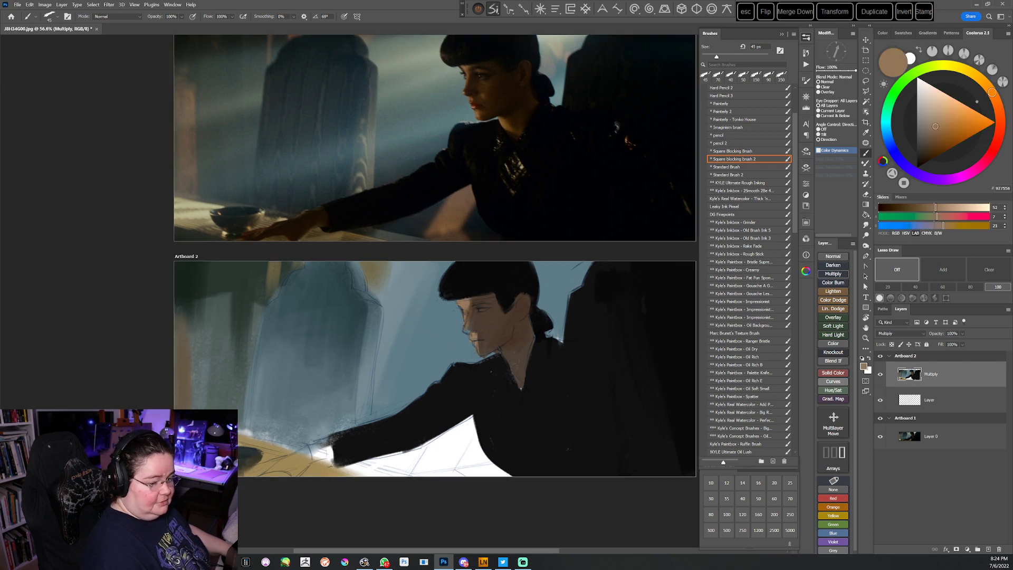
pyautogui.click(938, 140)
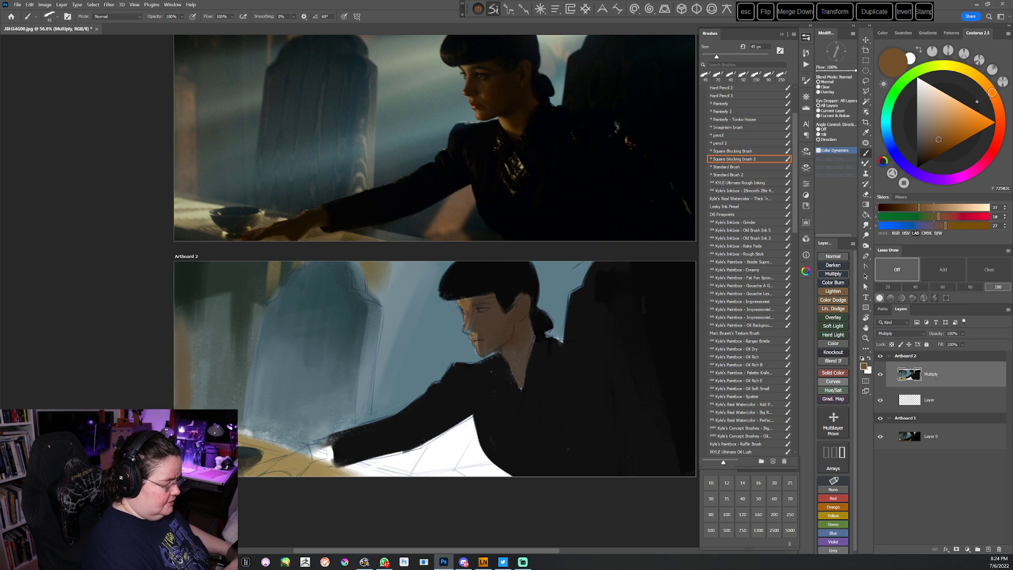
pyautogui.keyDown('alt'); pyautogui.click(475, 329); pyautogui.keyUp('alt')
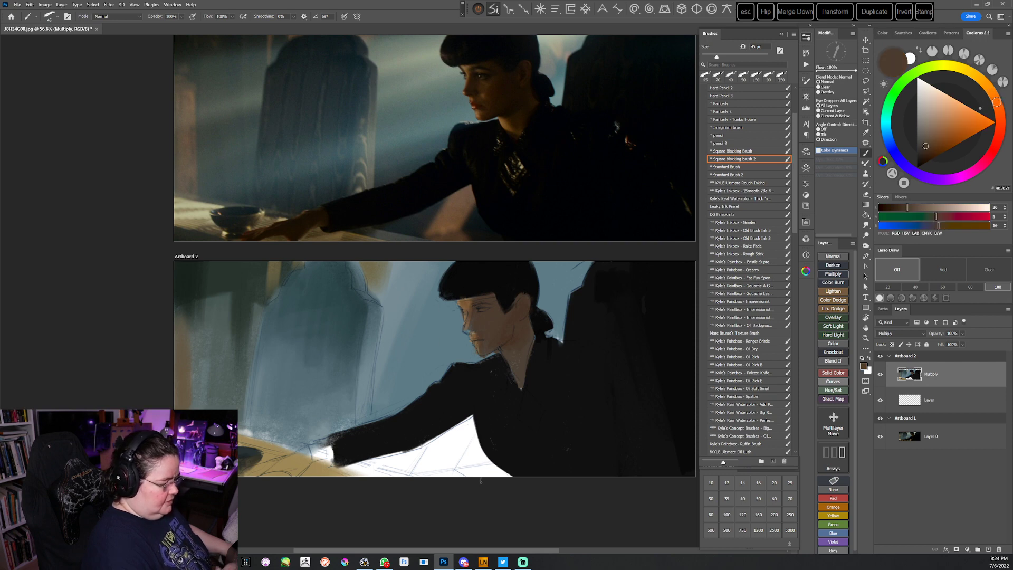
pyautogui.moveTo(559, 324); pyautogui.dragTo(543, 369)
pyautogui.keyDown('alt'); pyautogui.click(458, 323); pyautogui.keyUp('alt')
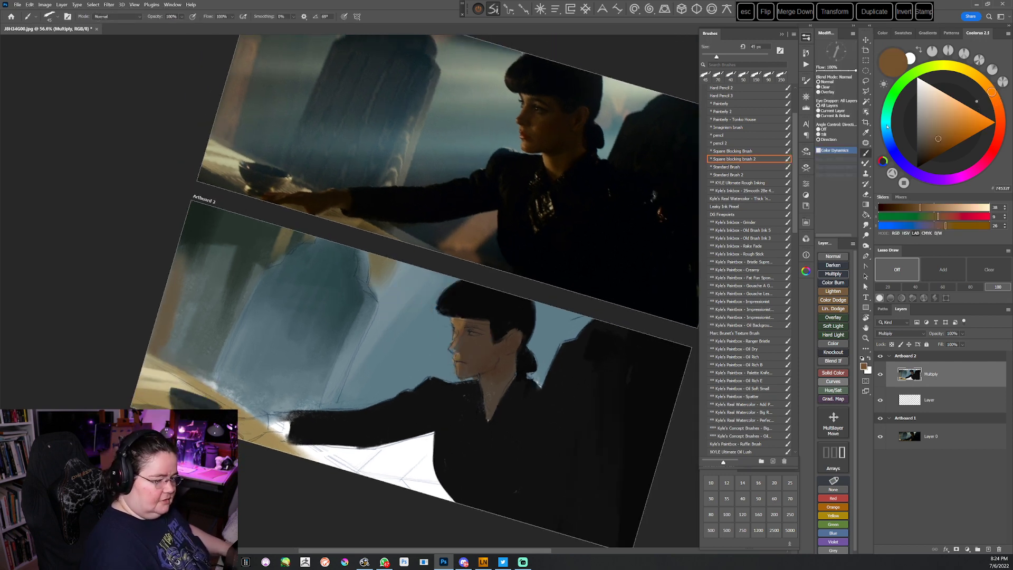
pyautogui.keyDown('alt'); pyautogui.click(484, 380); pyautogui.keyUp('alt')
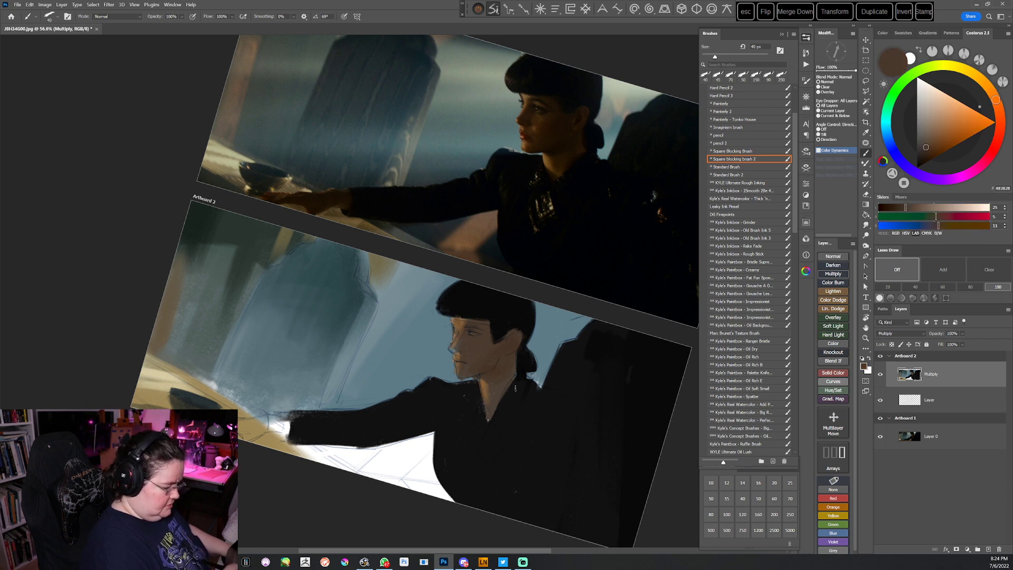
# Rotate the canvas and square off the end of the outstretched sleeve with sampled near-black
pyautogui.press('Escape')
pyautogui.moveTo(520, 431)
pyautogui.mouseDown()
pyautogui.moveTo(549, 368)
pyautogui.moveTo(546, 407)
pyautogui.moveTo(531, 393)
pyautogui.moveTo(592, 269)
pyautogui.moveTo(580, 207)
pyautogui.mouseUp()
pyautogui.press('r')
pyautogui.keyDown('alt'); pyautogui.click(467, 350); pyautogui.keyUp('alt')
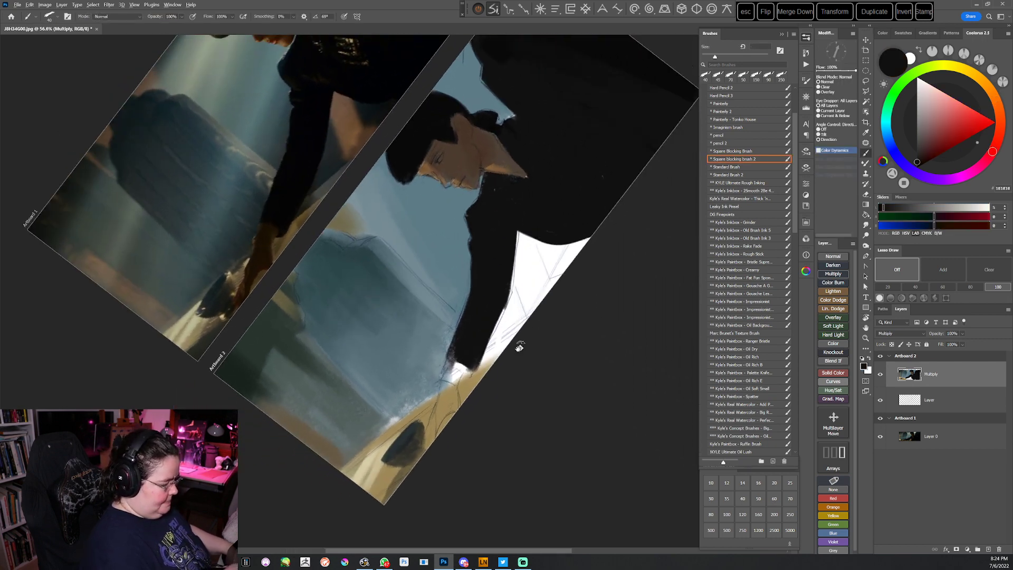
pyautogui.moveTo(467, 350); pyautogui.dragTo(479, 330)
# Paint the table's far edge as a long dark band with near-black and sampled dark olive using a 60 px brush
pyautogui.press(']')
pyautogui.press(']')
pyautogui.press(']')
pyautogui.moveTo(524, 302)
pyautogui.mouseDown()
pyautogui.moveTo(426, 409)
pyautogui.moveTo(403, 444)
pyautogui.moveTo(477, 368)
pyautogui.moveTo(385, 473)
pyautogui.mouseUp()
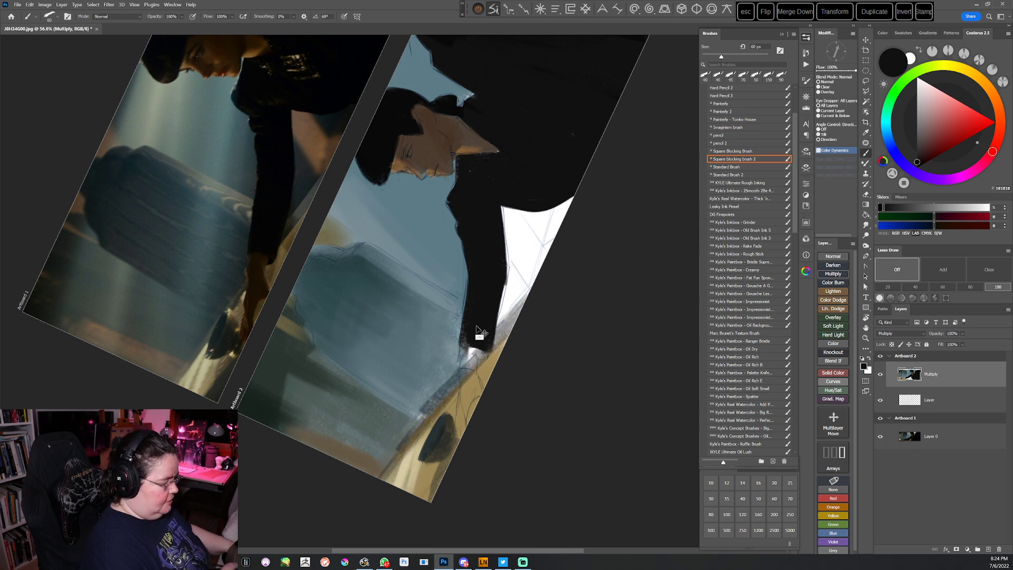
pyautogui.hotkey('ctrl', 'z')
pyautogui.moveTo(527, 299); pyautogui.dragTo(381, 477)
pyautogui.keyDown('alt'); pyautogui.click(426, 430); pyautogui.keyUp('alt')
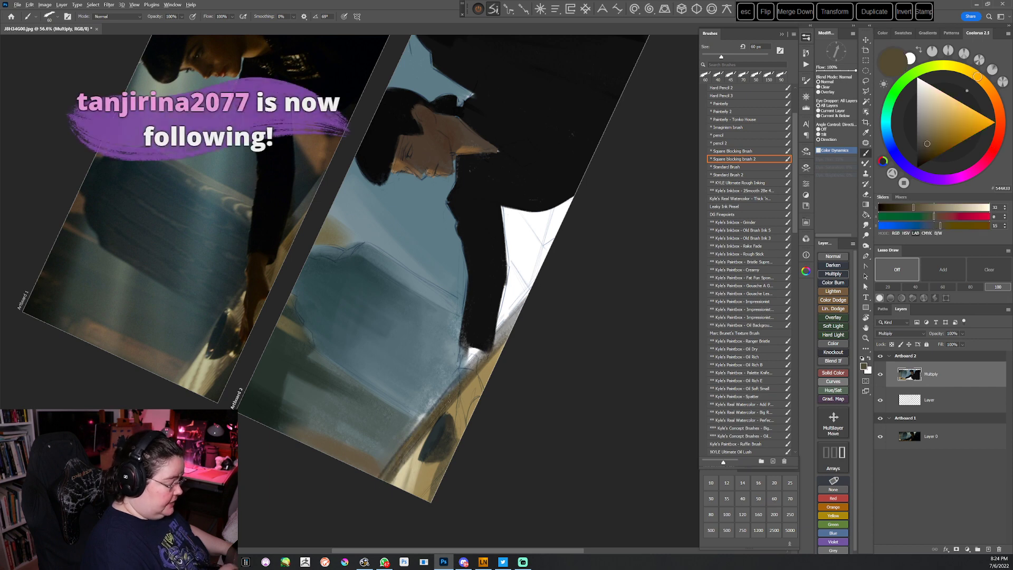
pyautogui.moveTo(421, 443)
pyautogui.mouseDown()
pyautogui.moveTo(393, 479)
pyautogui.moveTo(514, 322)
pyautogui.mouseUp()
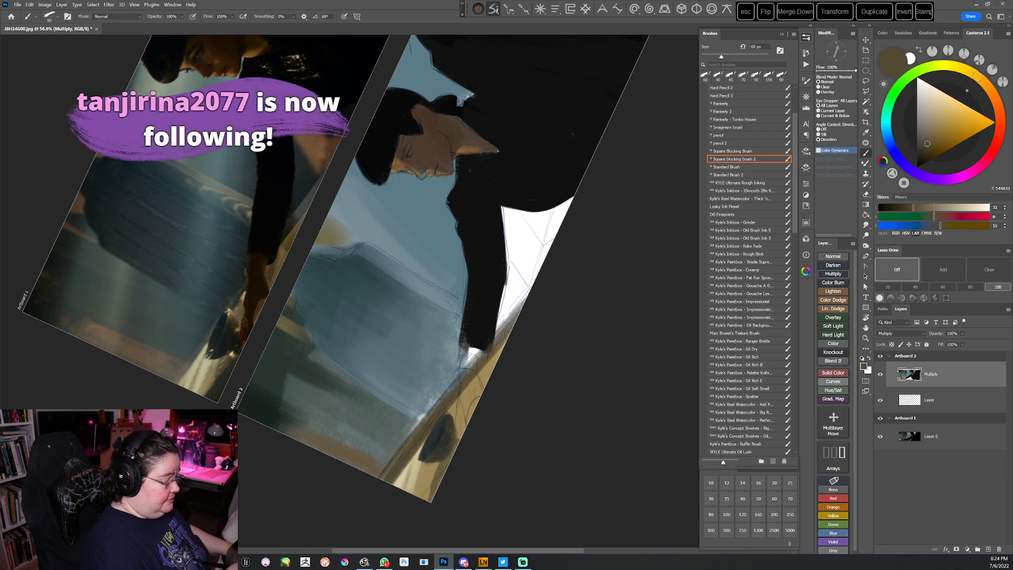
pyautogui.press('Escape')
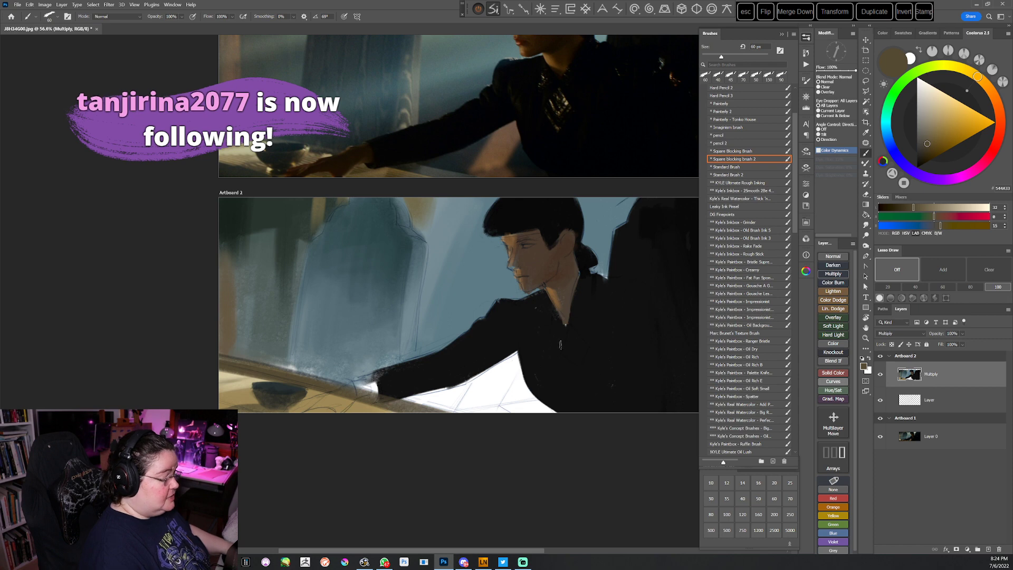
# Block in the wrist and reaching hand with sampled skin browns using the 60 px brush on a tilted canvas
pyautogui.keyDown('alt'); pyautogui.click(563, 343); pyautogui.keyUp('alt')
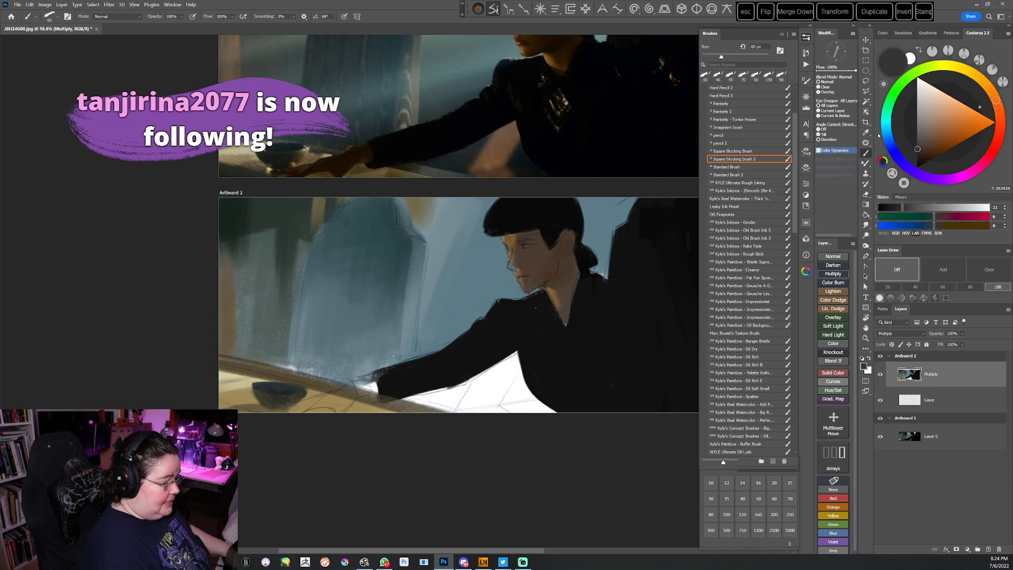
pyautogui.moveTo(502, 407); pyautogui.dragTo(512, 392)
pyautogui.press('r')
pyautogui.moveTo(547, 443); pyautogui.dragTo(584, 393)
pyautogui.moveTo(389, 379); pyautogui.dragTo(406, 368)
pyautogui.keyDown('alt'); pyautogui.click(538, 194); pyautogui.keyUp('alt')
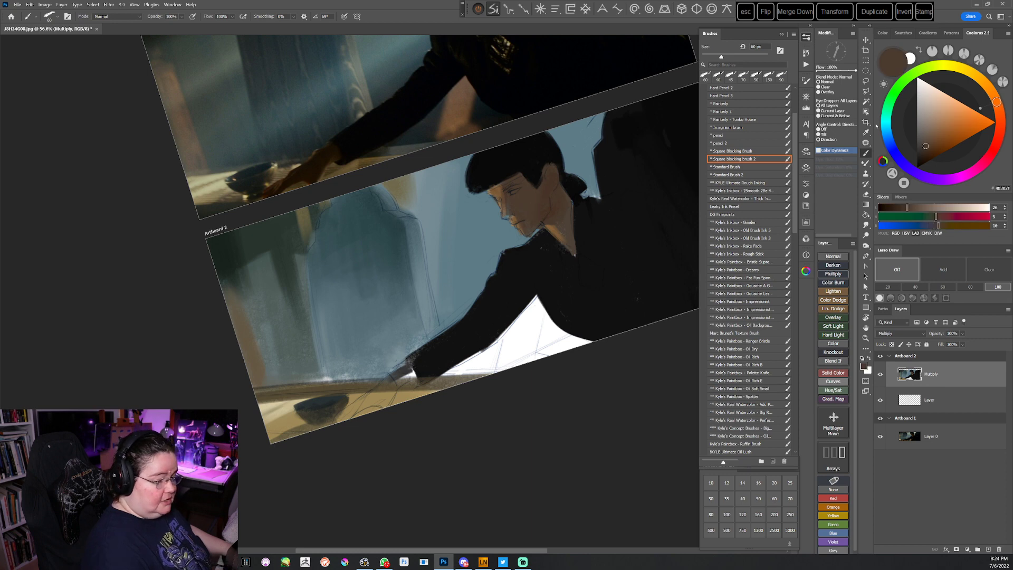
pyautogui.moveTo(411, 375)
pyautogui.mouseDown()
pyautogui.moveTo(388, 386)
pyautogui.moveTo(407, 376)
pyautogui.mouseUp()
pyautogui.moveTo(475, 380); pyautogui.dragTo(537, 367)
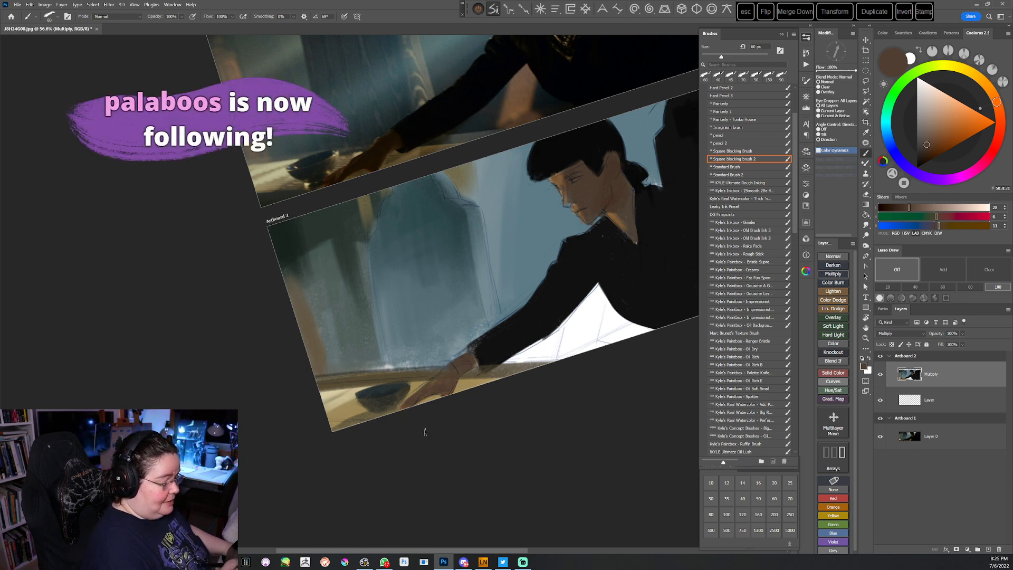
# Refine the hand with warm brown sampled from the reference and its own shadow brown using a 40 px brush
pyautogui.keyDown('alt'); pyautogui.click(381, 154); pyautogui.keyUp('alt')
pyautogui.keyDown('alt'); pyautogui.click(334, 180); pyautogui.keyUp('alt')
pyautogui.press('[')
pyautogui.press('[')
pyautogui.press('[')
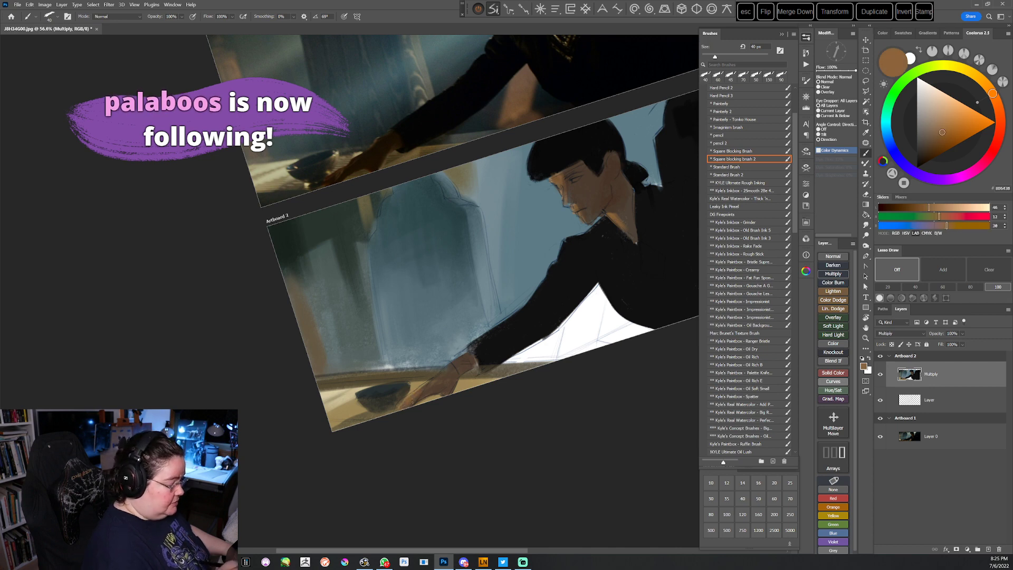
pyautogui.keyDown('alt'); pyautogui.click(442, 378); pyautogui.keyUp('alt')
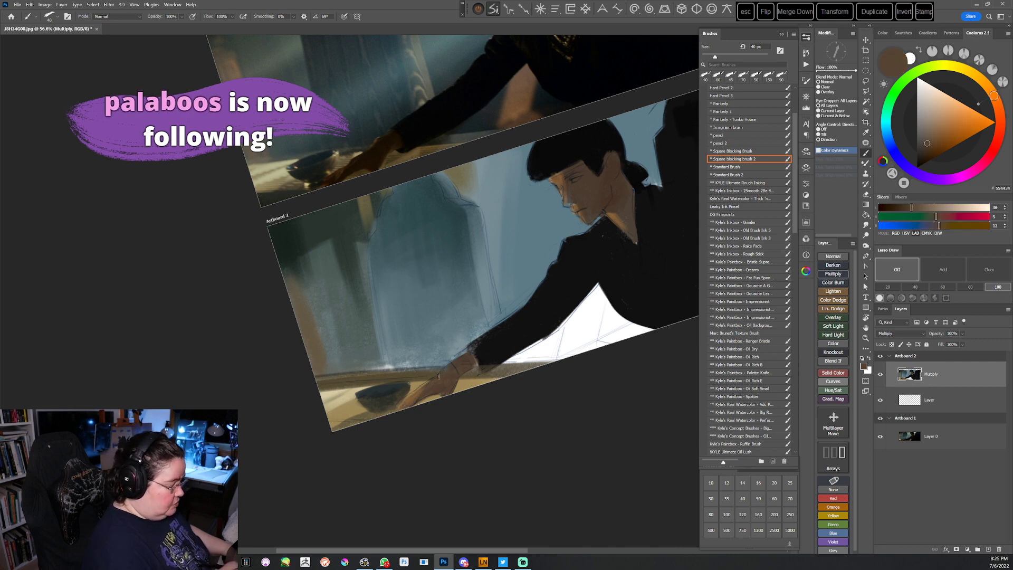
pyautogui.press('Escape')
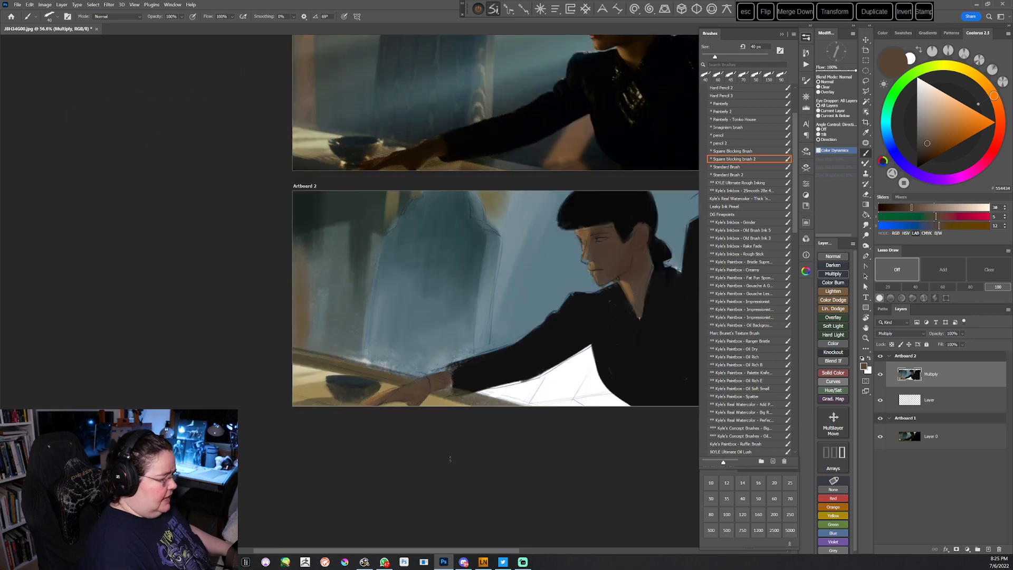
# Reshape the sleeve's cuff against the wrist with sampled near-black using a 35 px brush
pyautogui.keyDown('alt'); pyautogui.click(451, 369); pyautogui.keyUp('alt')
pyautogui.moveTo(445, 392); pyautogui.dragTo(447, 390)
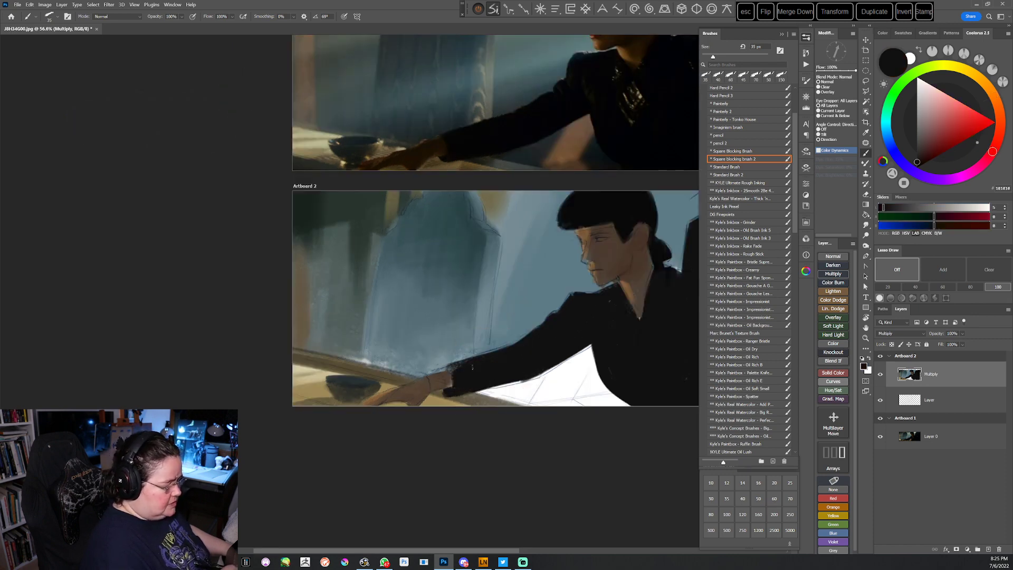
pyautogui.moveTo(450, 369)
pyautogui.mouseDown()
pyautogui.moveTo(442, 373)
pyautogui.moveTo(457, 363)
pyautogui.mouseUp()
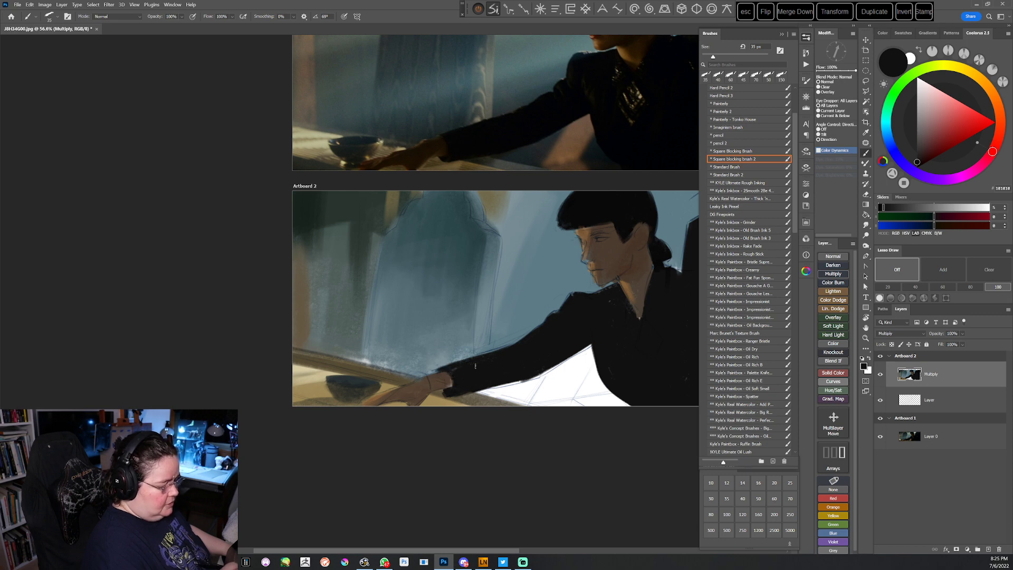
pyautogui.moveTo(588, 394); pyautogui.dragTo(558, 406)
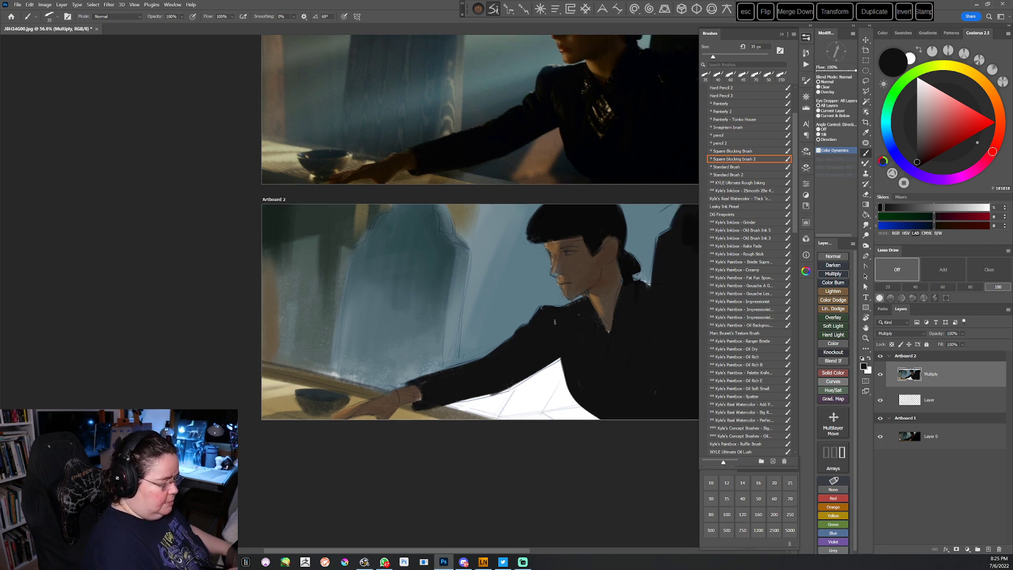
pyautogui.moveTo(595, 384)
pyautogui.mouseDown()
pyautogui.moveTo(531, 413)
pyautogui.moveTo(524, 395)
pyautogui.moveTo(496, 405)
pyautogui.mouseUp()
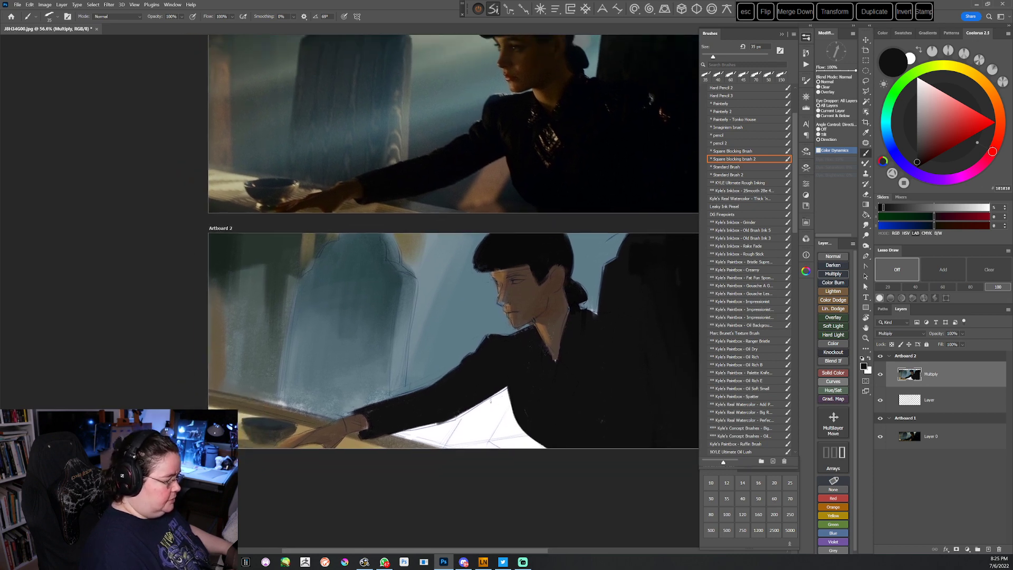
# Glaze the background behind the chair and figure with teal and sampled dark green and blue-grey using a 125 px brush
pyautogui.keyDown('alt'); pyautogui.click(593, 232); pyautogui.keyUp('alt')
pyautogui.moveTo(567, 275); pyautogui.dragTo(548, 331)
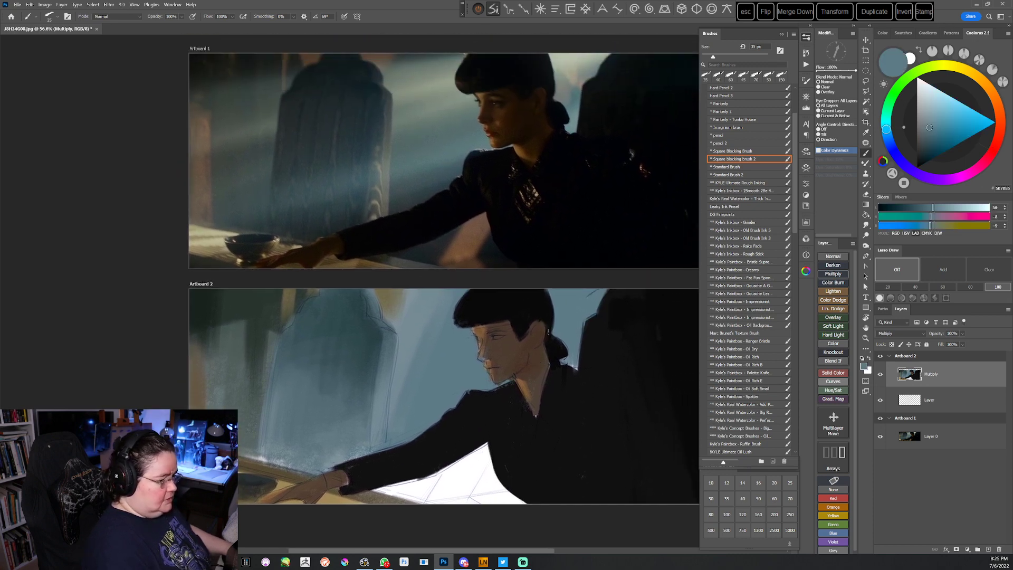
pyautogui.click(937, 146)
pyautogui.moveTo(886, 129); pyautogui.dragTo(885, 121)
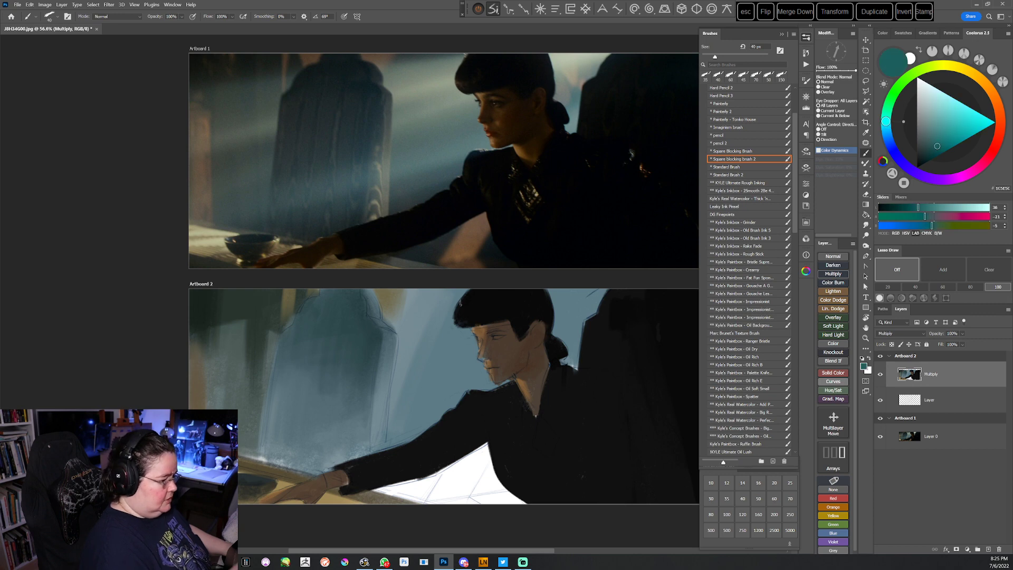
pyautogui.press(']')
pyautogui.press(']')
pyautogui.press(']')
pyautogui.press(']')
pyautogui.press(']')
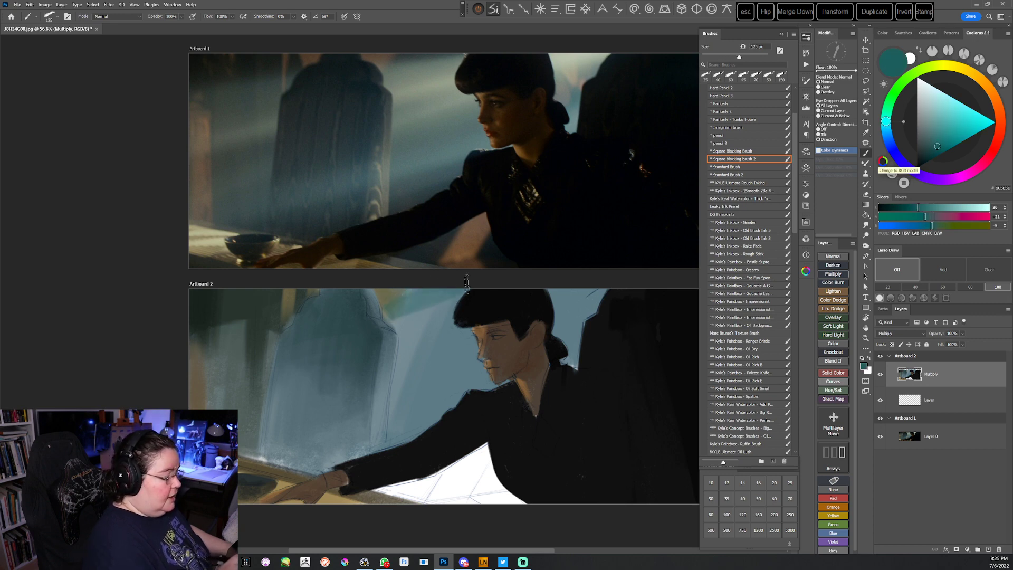
pyautogui.keyDown('alt'); pyautogui.click(257, 311); pyautogui.keyUp('alt')
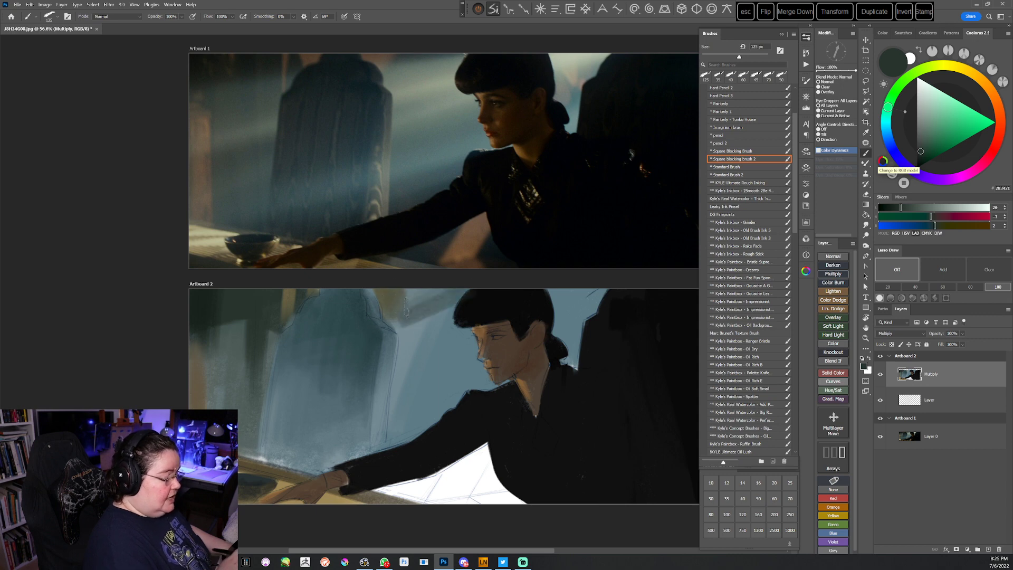
pyautogui.keyDown('alt'); pyautogui.click(437, 291); pyautogui.keyUp('alt')
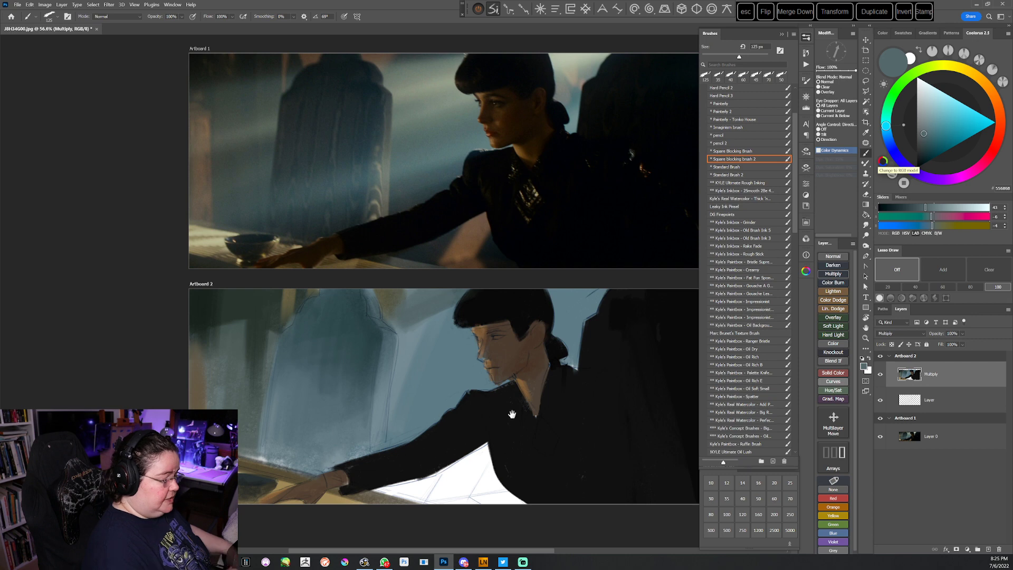
# Fill the white gap beneath the outstretched arm with sampled blue-grey and restate the jacket's edge with sampled near-black
pyautogui.scroll(-2, 481, 363)
pyautogui.keyDown('alt'); pyautogui.click(426, 252); pyautogui.keyUp('alt')
pyautogui.moveTo(390, 435)
pyautogui.mouseDown()
pyautogui.moveTo(441, 428)
pyautogui.moveTo(414, 431)
pyautogui.moveTo(484, 397)
pyautogui.moveTo(492, 445)
pyautogui.moveTo(476, 415)
pyautogui.moveTo(492, 449)
pyautogui.moveTo(446, 425)
pyautogui.moveTo(447, 443)
pyautogui.moveTo(465, 457)
pyautogui.moveTo(400, 436)
pyautogui.moveTo(492, 457)
pyautogui.moveTo(498, 440)
pyautogui.moveTo(477, 423)
pyautogui.moveTo(552, 465)
pyautogui.mouseUp()
pyautogui.keyDown('alt'); pyautogui.click(504, 410); pyautogui.keyUp('alt')
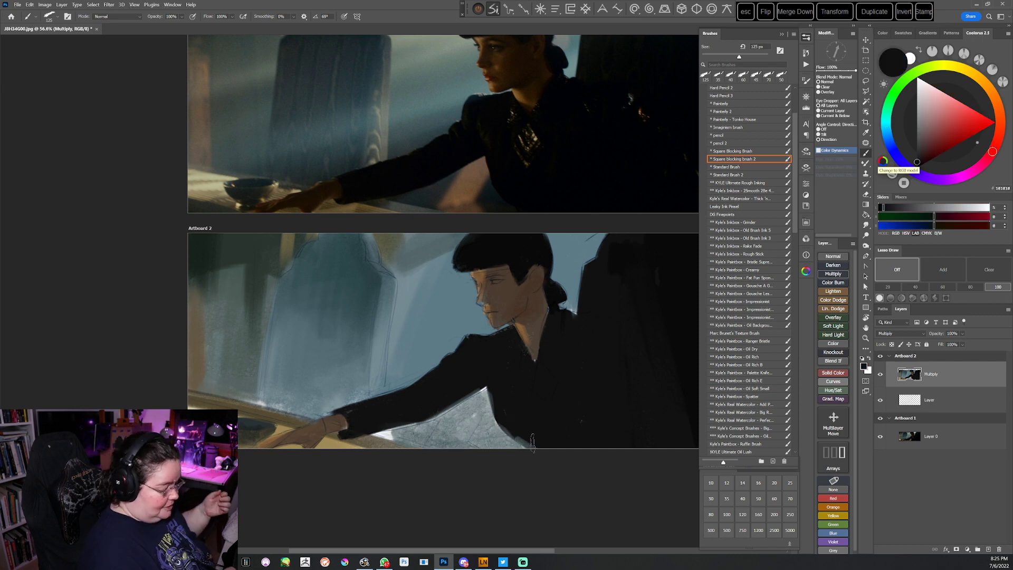
pyautogui.keyDown('alt'); pyautogui.click(420, 288); pyautogui.keyUp('alt')
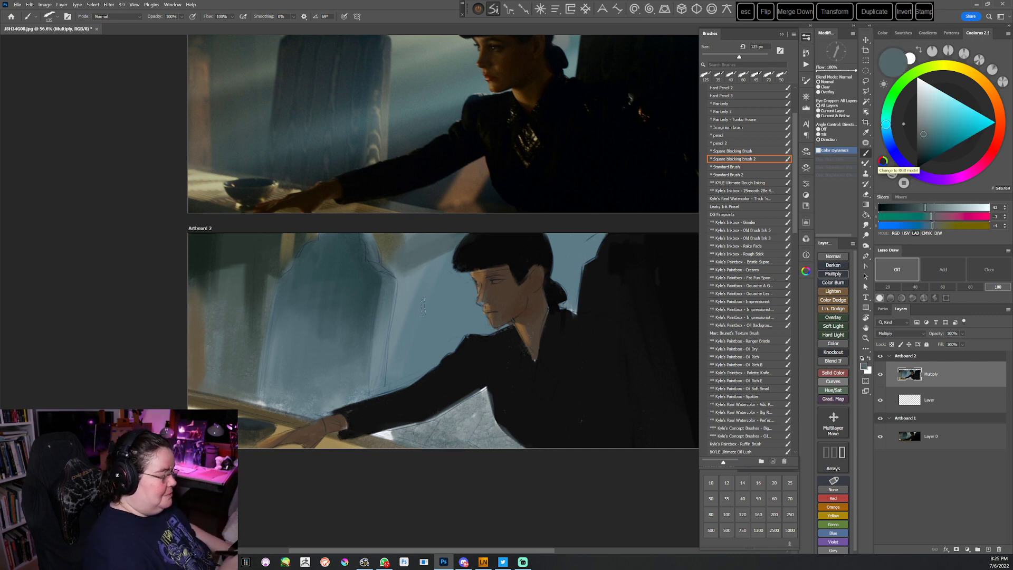
# Darken the blue-grey area between the sleeve and the table with sampled dark greens using a 60 px brush
pyautogui.keyDown('alt'); pyautogui.click(414, 254); pyautogui.keyUp('alt')
pyautogui.keyDown('alt'); pyautogui.click(270, 242); pyautogui.keyUp('alt')
pyautogui.press('[')
pyautogui.press('[')
pyautogui.press('[')
pyautogui.press('[')
pyautogui.press('[')
pyautogui.moveTo(372, 430)
pyautogui.mouseDown()
pyautogui.moveTo(414, 428)
pyautogui.moveTo(380, 435)
pyautogui.moveTo(423, 440)
pyautogui.mouseUp()
pyautogui.keyDown('alt'); pyautogui.click(420, 431); pyautogui.keyUp('alt')
pyautogui.keyDown('alt'); pyautogui.click(403, 432); pyautogui.keyUp('alt')
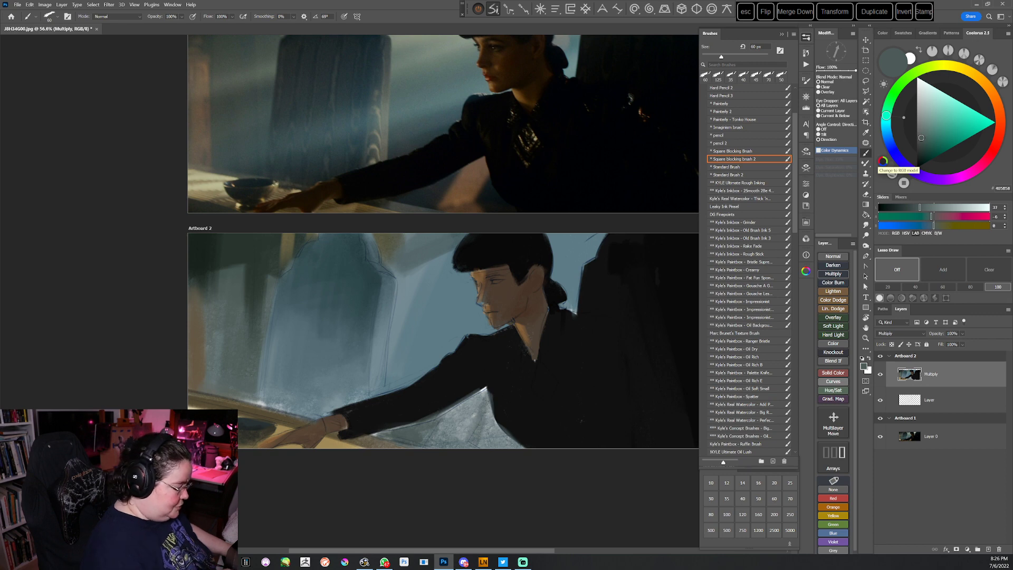
# Block in the tan shape beneath the arm with a lightened brown and trim the surrounding jacket with sampled near-black
pyautogui.keyDown('alt'); pyautogui.click(391, 252); pyautogui.keyUp('alt')
pyautogui.moveTo(920, 138); pyautogui.dragTo(936, 124)
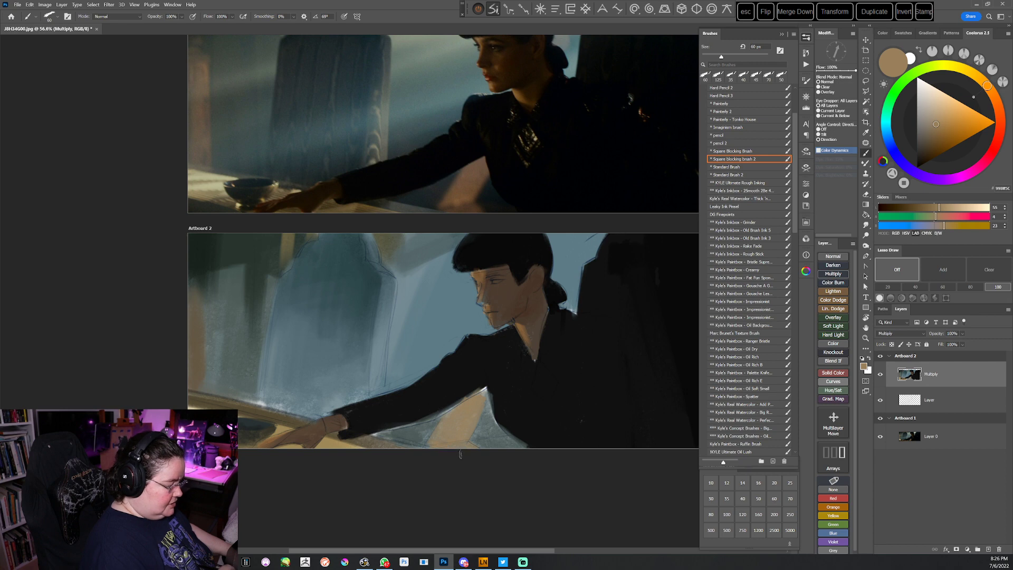
pyautogui.keyDown('alt'); pyautogui.click(473, 384); pyautogui.keyUp('alt')
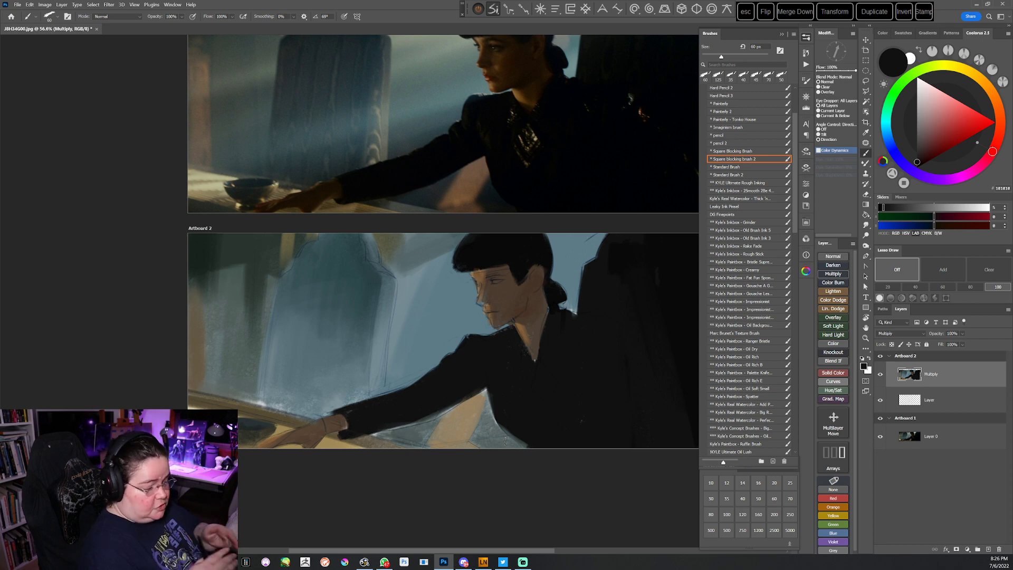
pyautogui.moveTo(460, 422); pyautogui.dragTo(482, 432)
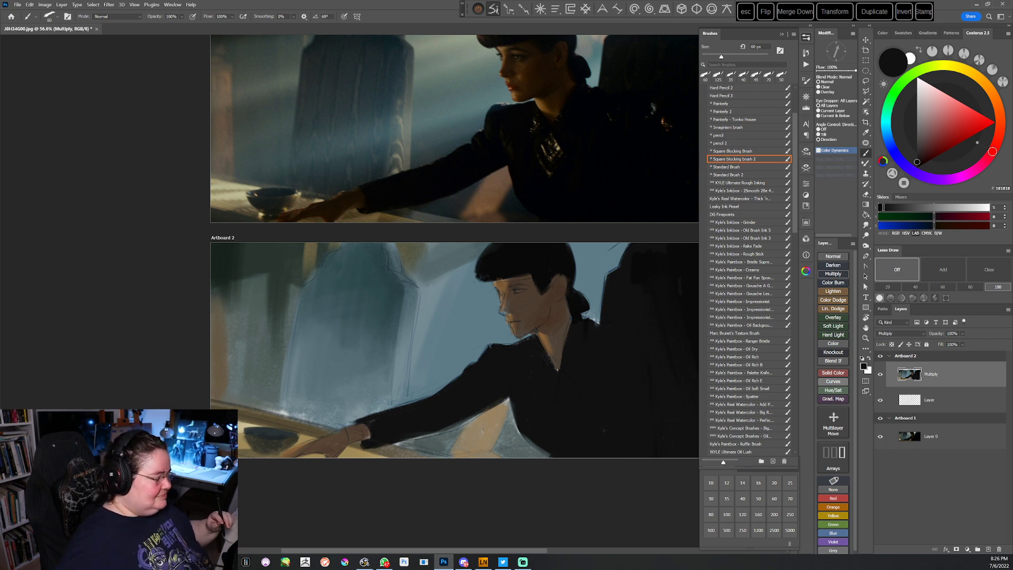
pyautogui.moveTo(565, 375); pyautogui.dragTo(531, 383)
pyautogui.moveTo(582, 356); pyautogui.dragTo(448, 357)
pyautogui.moveTo(512, 439); pyautogui.dragTo(576, 383)
# Glaze muted green over the background with the Air Brush at 800 px, starting from sampled blue-grey
pyautogui.click(727, 87)
pyautogui.scroll(3, 791, 112)
pyautogui.scroll(1, 792, 112)
pyautogui.click(728, 111)
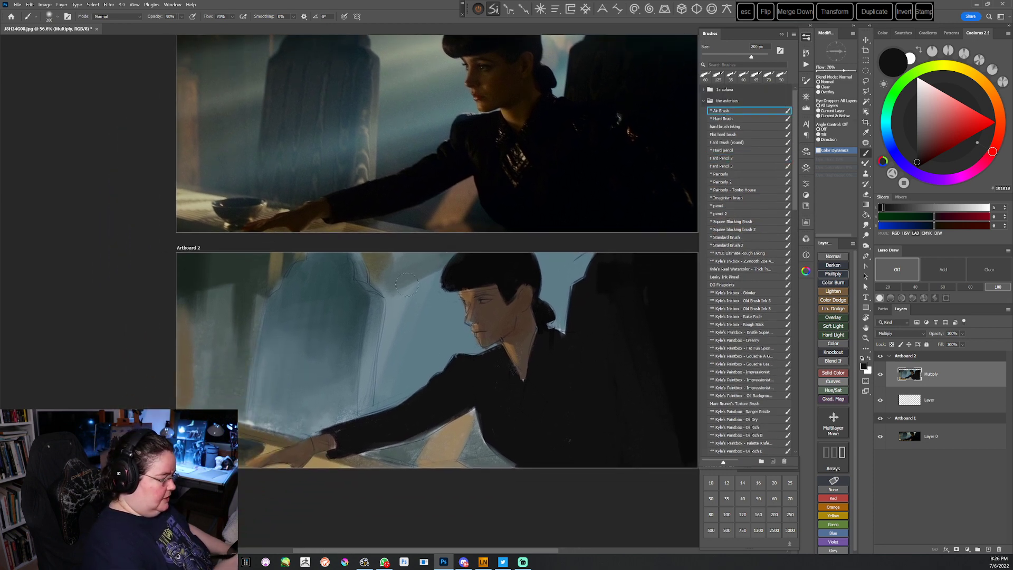
pyautogui.keyDown('alt'); pyautogui.click(427, 300); pyautogui.keyUp('alt')
pyautogui.press(']')
pyautogui.press(']')
pyautogui.press(']')
pyautogui.click(885, 117)
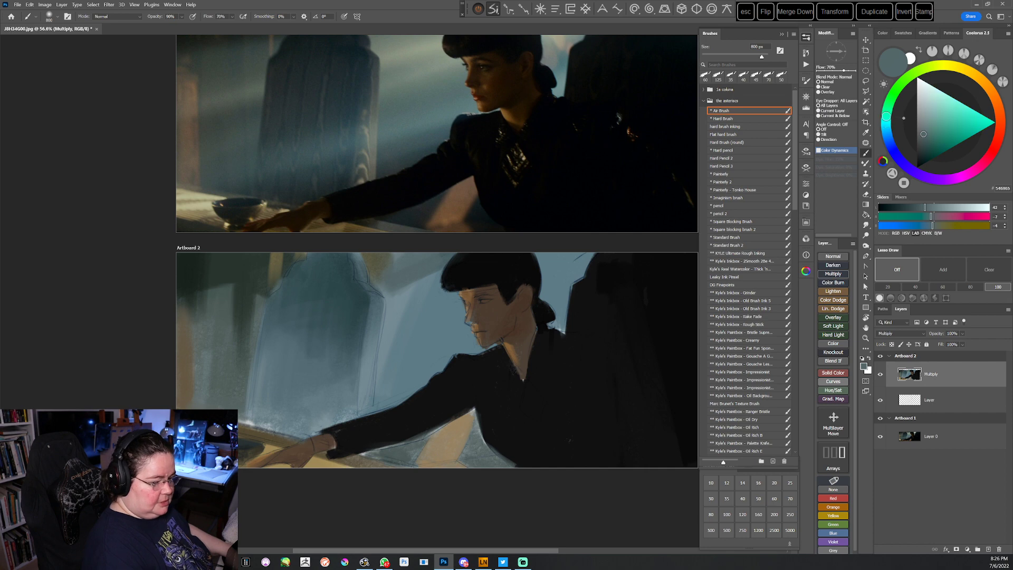
pyautogui.click(935, 141)
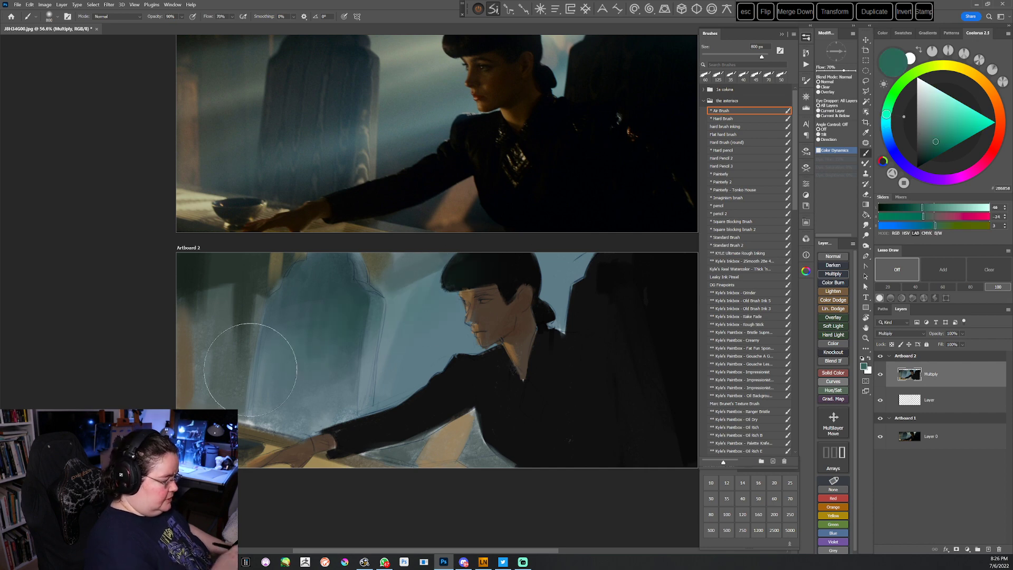
# Airbrush sampled dark green haze around the figure and chair, and shade the lower table area with near-black
pyautogui.keyDown('alt'); pyautogui.click(446, 287); pyautogui.keyUp('alt')
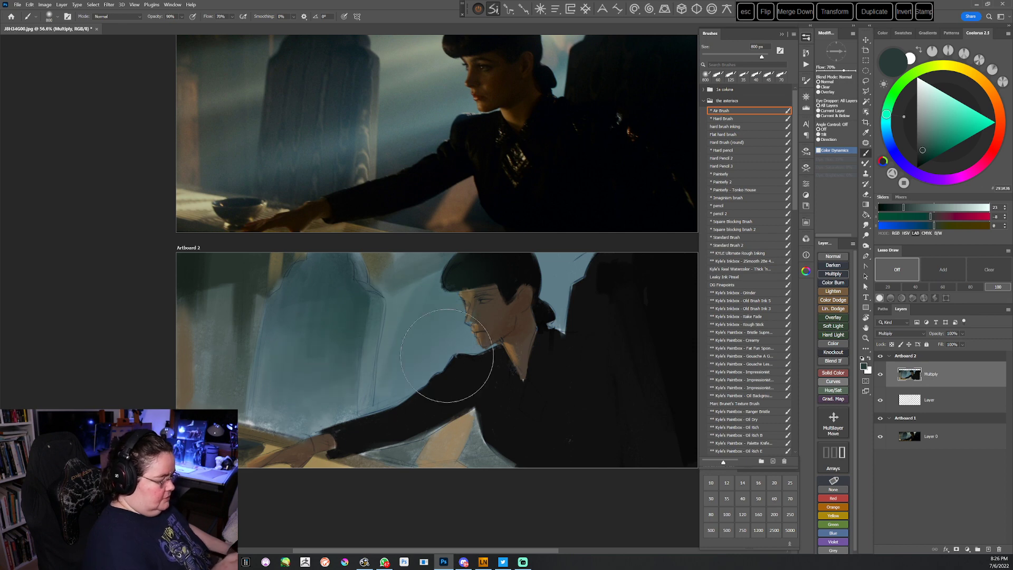
pyautogui.moveTo(529, 345); pyautogui.dragTo(533, 362)
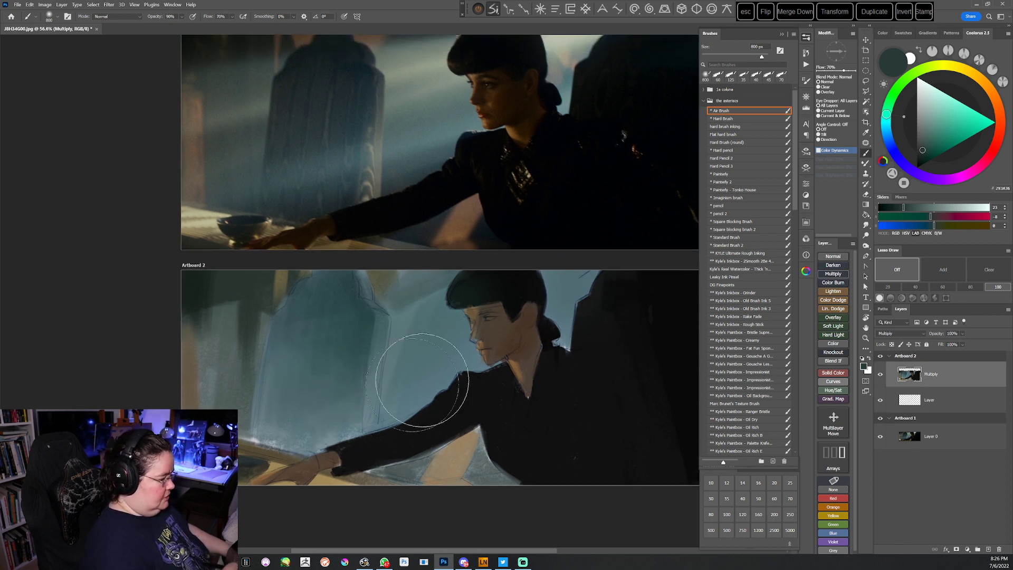
pyautogui.moveTo(321, 410); pyautogui.dragTo(335, 376)
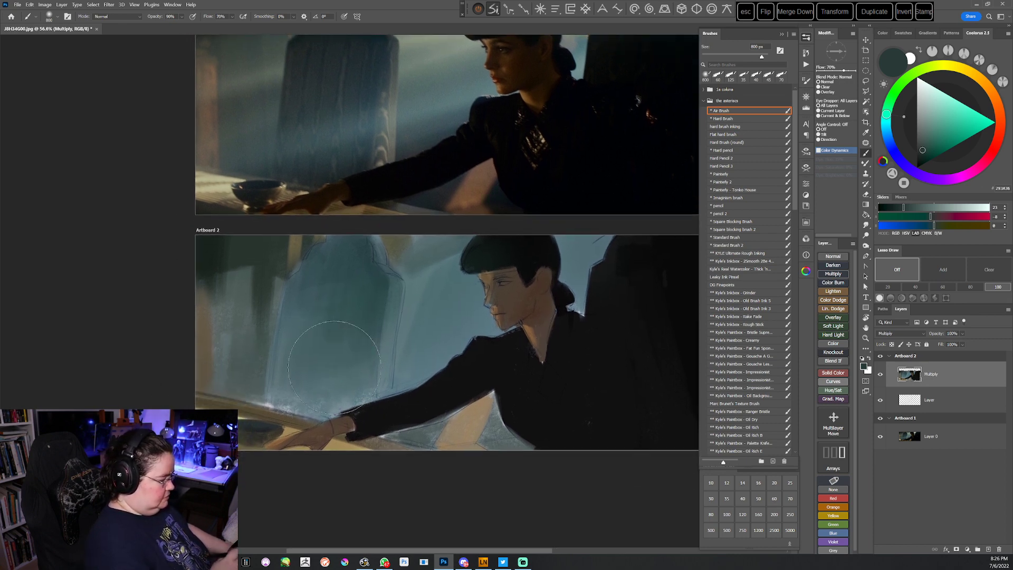
pyautogui.keyDown('alt'); pyautogui.click(253, 426); pyautogui.keyUp('alt')
pyautogui.click(919, 162)
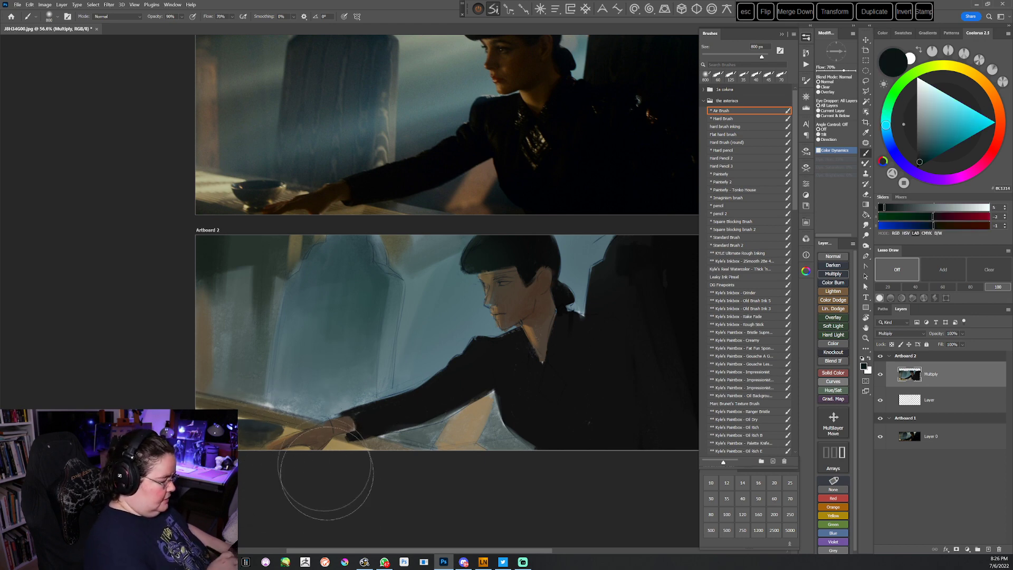
pyautogui.moveTo(524, 420); pyautogui.dragTo(440, 453)
# Deepen the jacket's shoulder and torso folds with black using Square Blocking Brush 2 at 125 px
pyautogui.click(757, 230)
pyautogui.keyDown('alt'); pyautogui.click(583, 313); pyautogui.keyUp('alt')
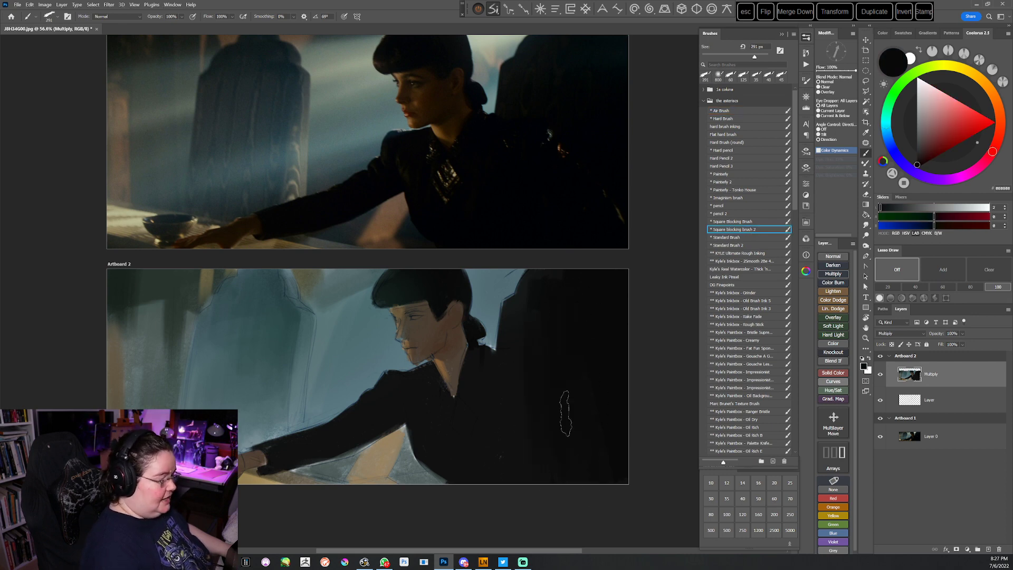
pyautogui.press('[')
pyautogui.press('[')
pyautogui.press('[')
pyautogui.press('[')
pyautogui.press('[')
pyautogui.moveTo(467, 352)
pyautogui.mouseDown()
pyautogui.moveTo(464, 398)
pyautogui.moveTo(483, 356)
pyautogui.moveTo(522, 378)
pyautogui.mouseUp()
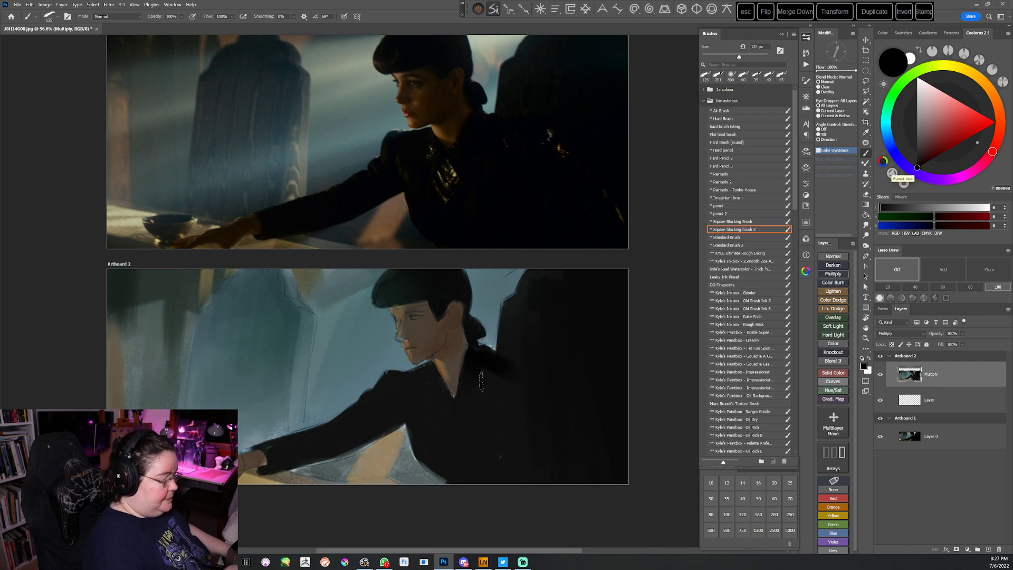
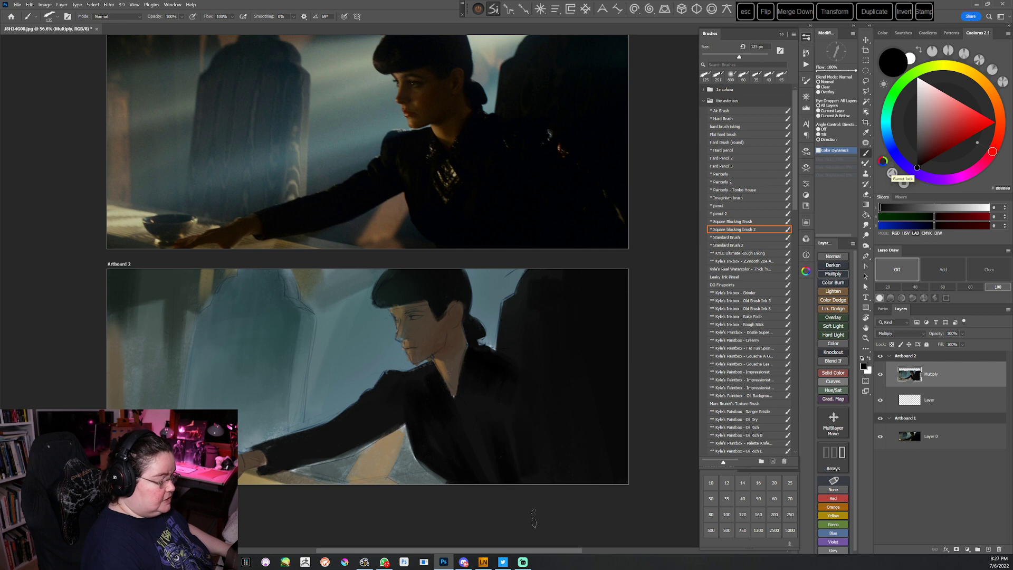
pyautogui.scroll(-1, 563, 409)
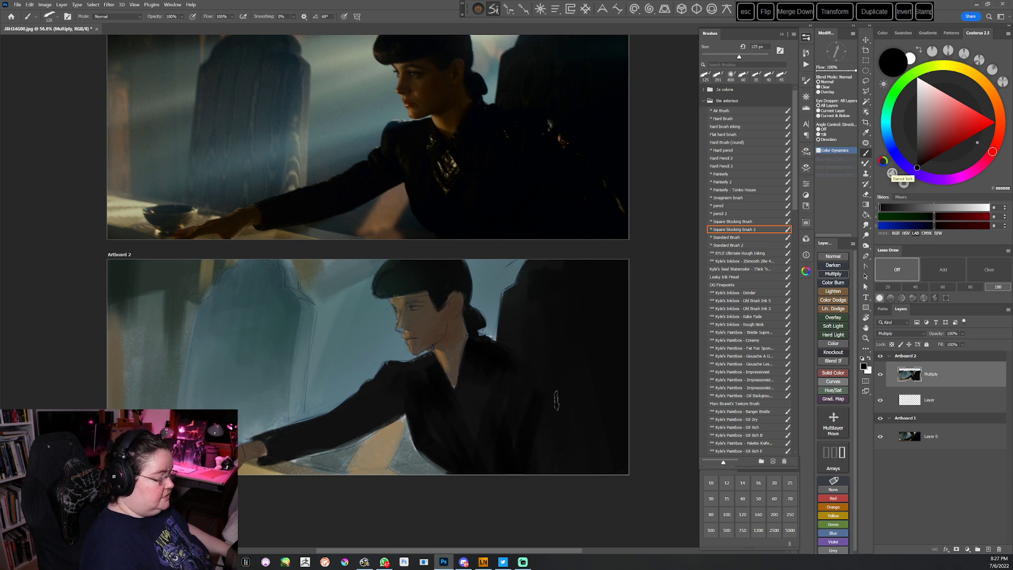
pyautogui.moveTo(576, 453); pyautogui.dragTo(596, 496)
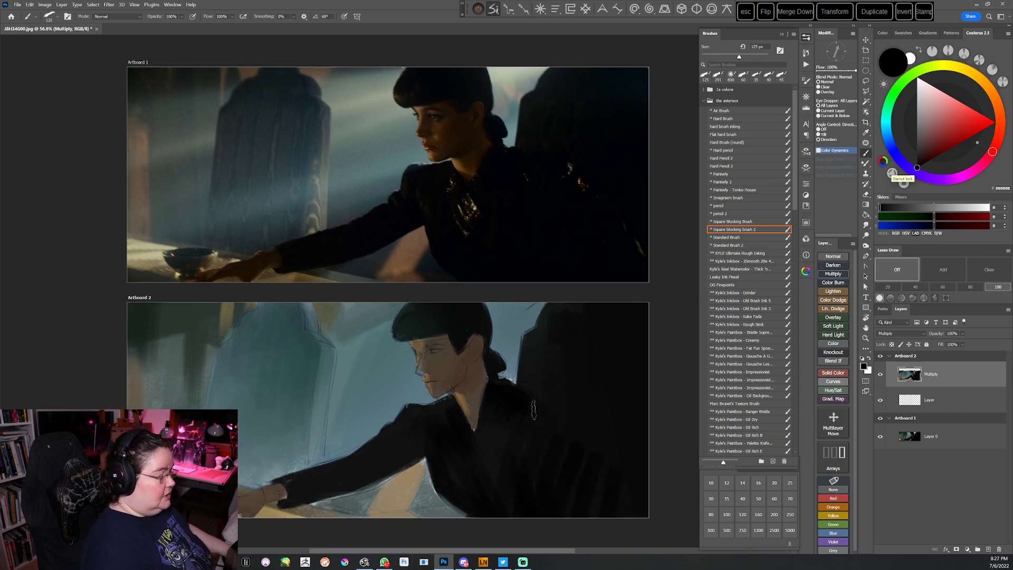
# Paint near-black strands into the fringe of the hair with a 60 px brush
pyautogui.click(916, 166)
pyautogui.press('[')
pyautogui.press('[')
pyautogui.press('[')
pyautogui.press('[')
pyautogui.press('[')
pyautogui.moveTo(408, 319)
pyautogui.mouseDown()
pyautogui.moveTo(415, 326)
pyautogui.moveTo(428, 308)
pyautogui.moveTo(437, 329)
pyautogui.mouseUp()
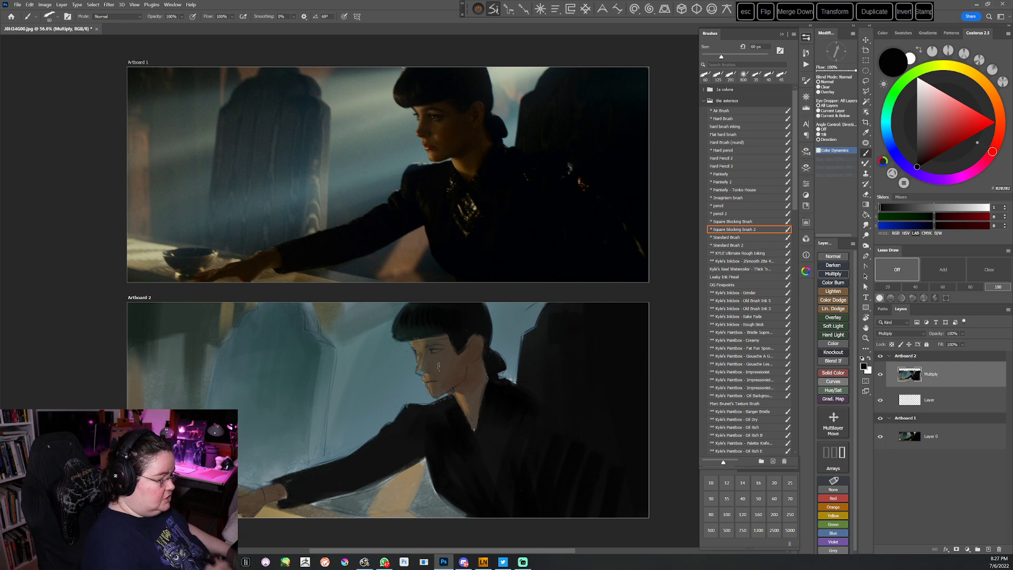
# Shade the face, neck and ear with dark browns using the Air Brush at 200 px
pyautogui.keyDown('alt'); pyautogui.click(420, 340); pyautogui.keyUp('alt')
pyautogui.click(992, 92)
pyautogui.click(938, 137)
pyautogui.click(729, 111)
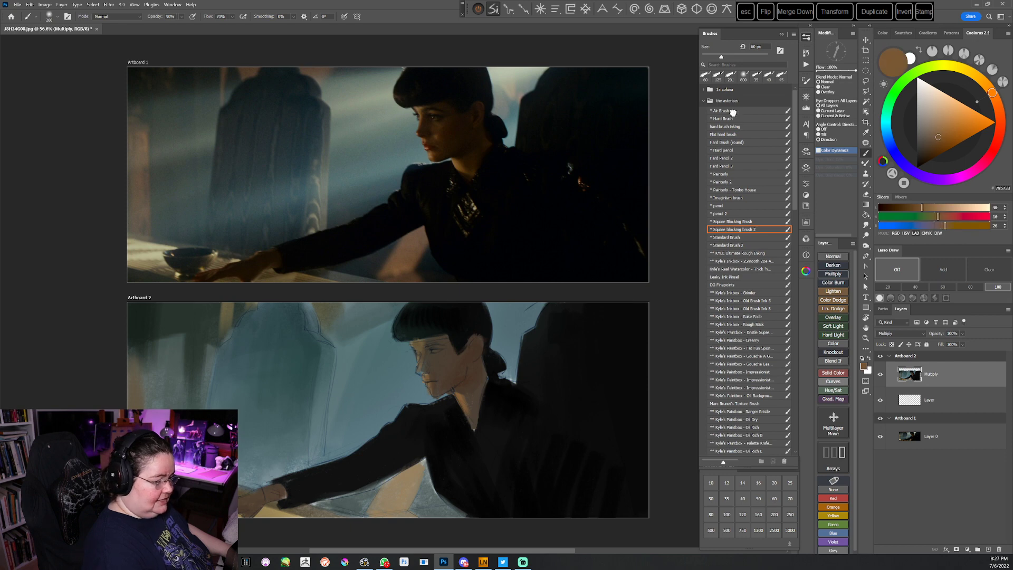
pyautogui.keyDown('alt'); pyautogui.click(448, 355); pyautogui.keyUp('alt')
pyautogui.click(927, 154)
pyautogui.moveTo(995, 98); pyautogui.dragTo(997, 107)
pyautogui.click(920, 154)
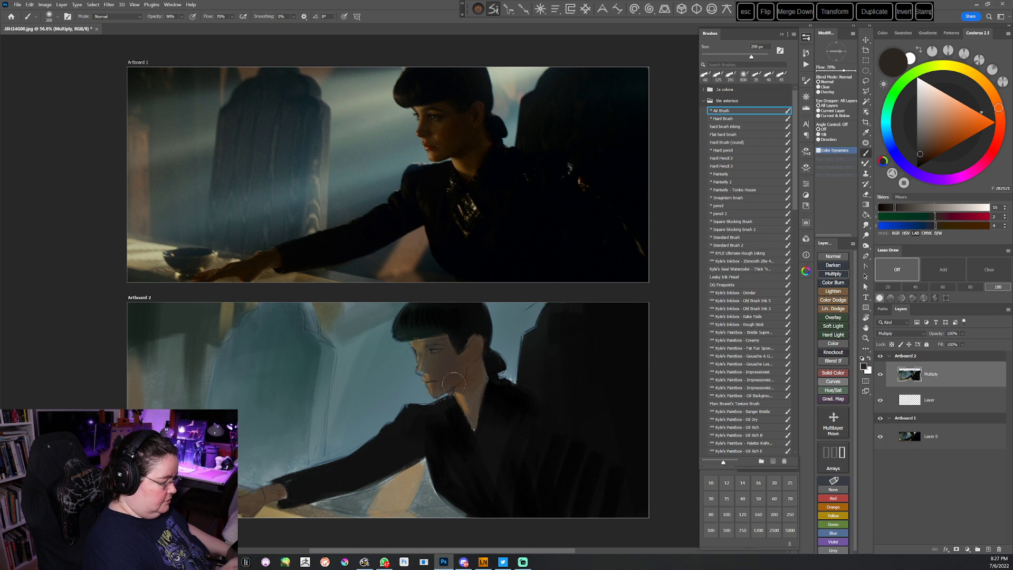
pyautogui.moveTo(476, 430); pyautogui.dragTo(479, 402)
pyautogui.click(926, 163)
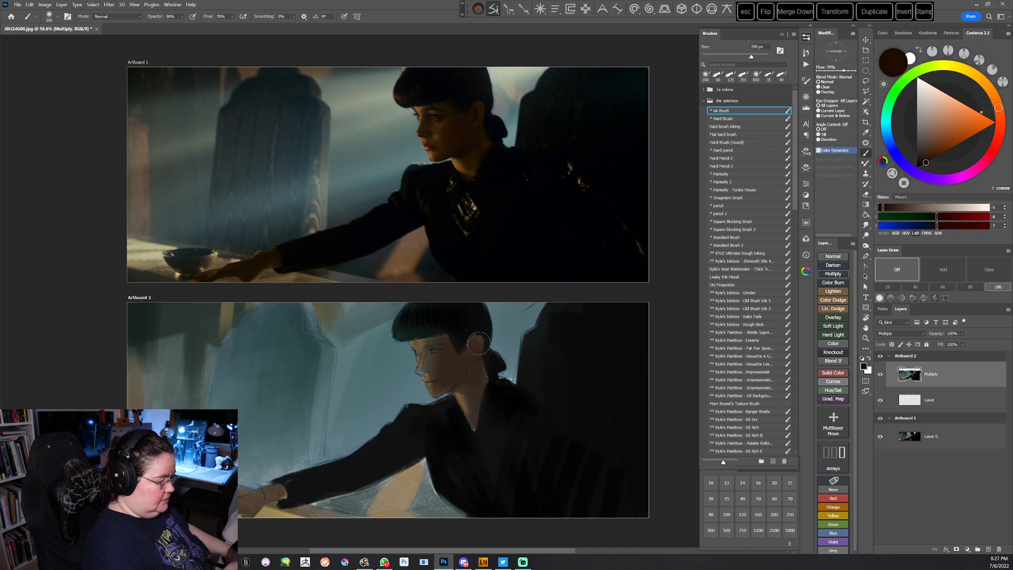
pyautogui.click(923, 164)
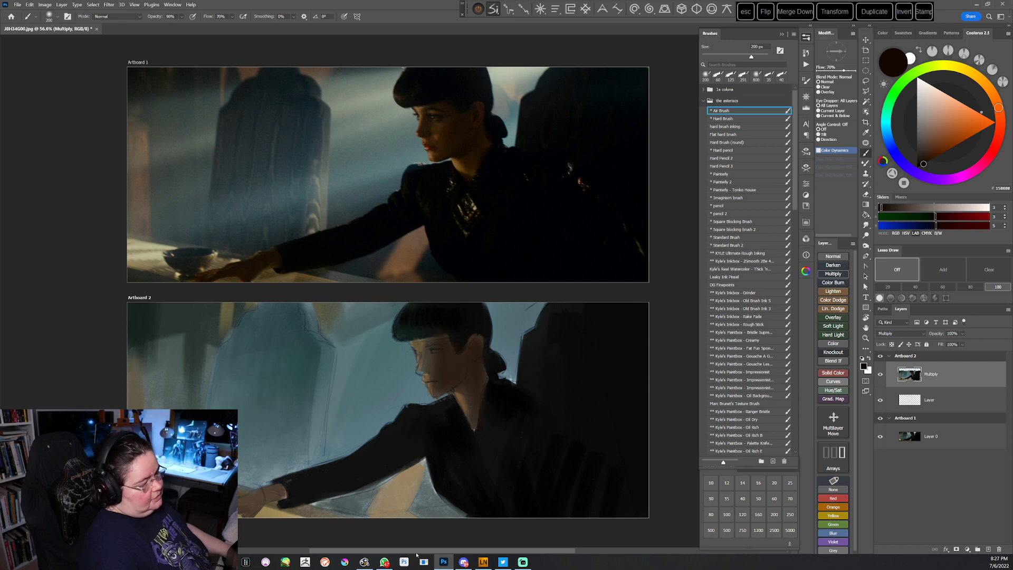
# Refine the shadow side of the face with sampled dark brown using Square Blocking Brush 2 at 45 px
pyautogui.click(749, 229)
pyautogui.press('[')
pyautogui.press('[')
pyautogui.press('[')
pyautogui.press('[')
pyautogui.press('[')
pyautogui.press('[')
pyautogui.press('[')
pyautogui.keyDown('alt'); pyautogui.click(445, 362); pyautogui.keyUp('alt')
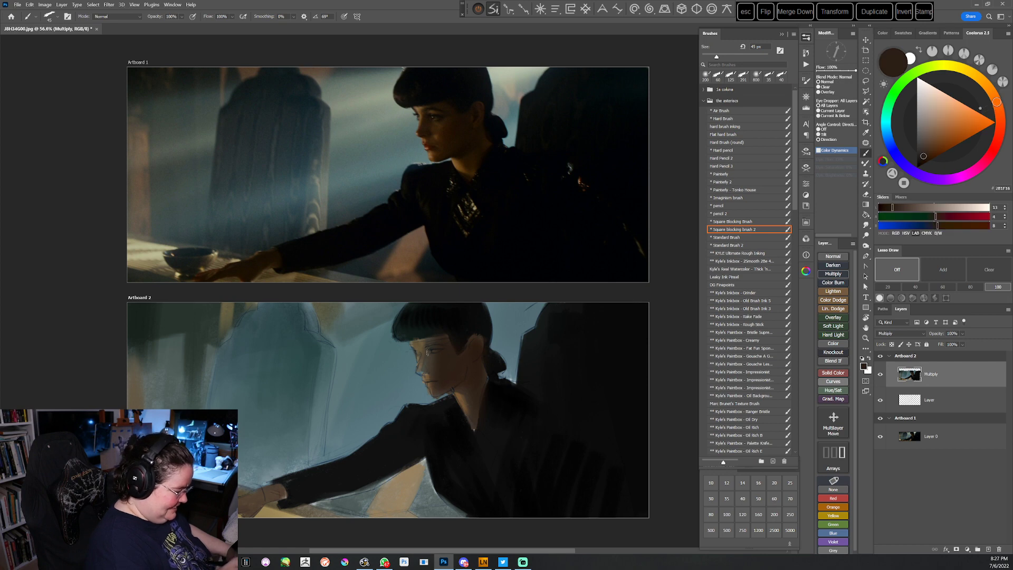
# Work the lit and shadowed skin of the face and neck with sampled browns using a 50 px brush
pyautogui.keyDown('alt'); pyautogui.click(419, 344); pyautogui.keyUp('alt')
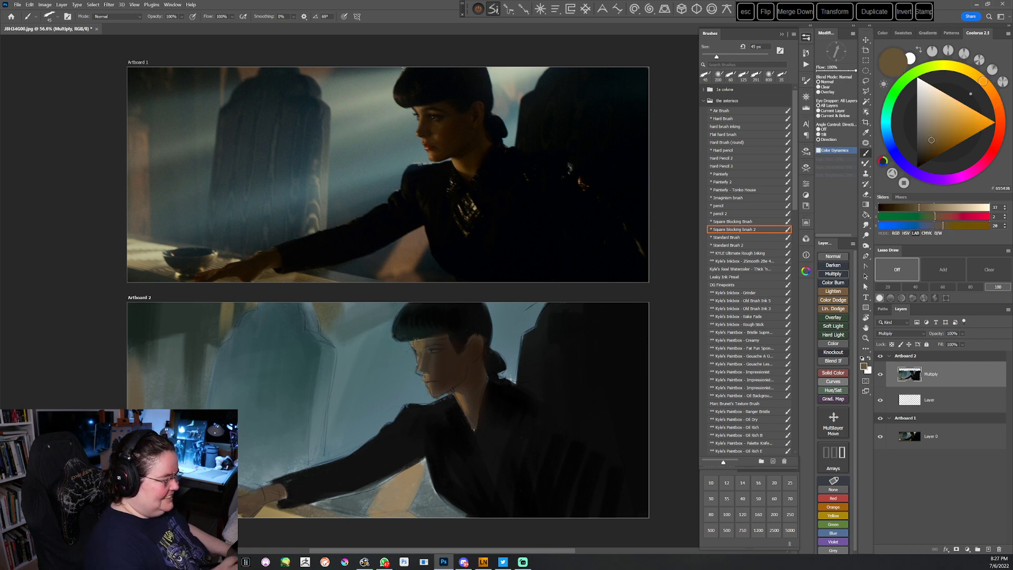
pyautogui.click(930, 143)
pyautogui.scroll(-2, 929, 140)
pyautogui.press(']')
pyautogui.keyDown('alt'); pyautogui.click(417, 339); pyautogui.keyUp('alt')
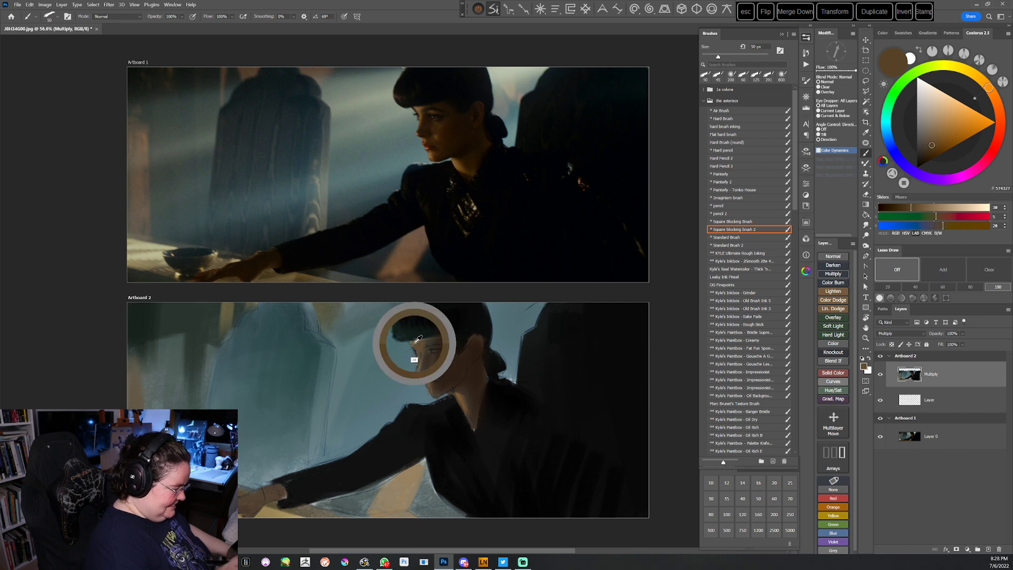
pyautogui.keyDown('alt'); pyautogui.click(460, 387); pyautogui.keyUp('alt')
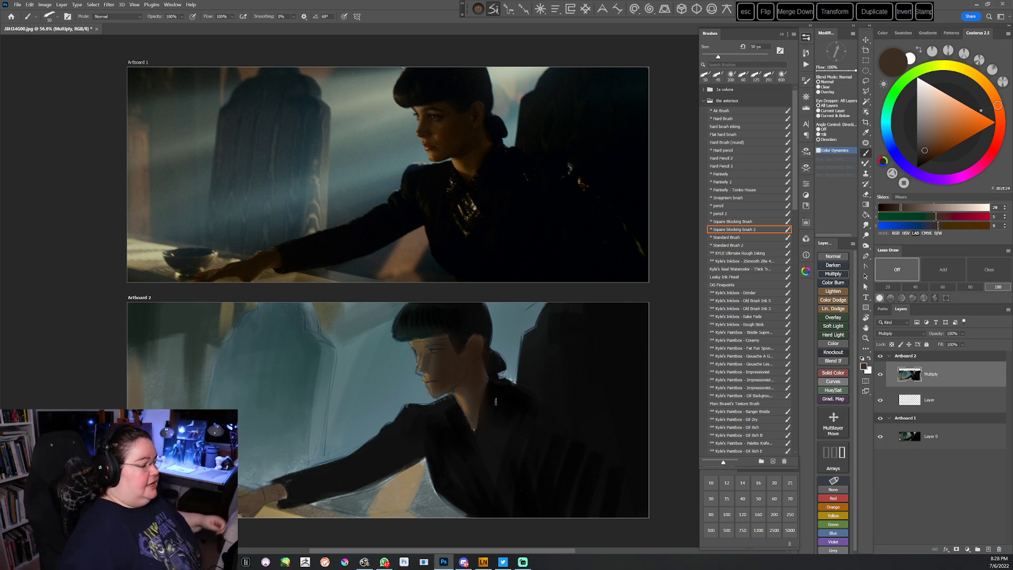
# Paint small brown touches on the cheek of the face with Square Blocking Brush 2 reduced to 20 px
pyautogui.keyDown('alt'); pyautogui.click(420, 340); pyautogui.keyUp('alt')
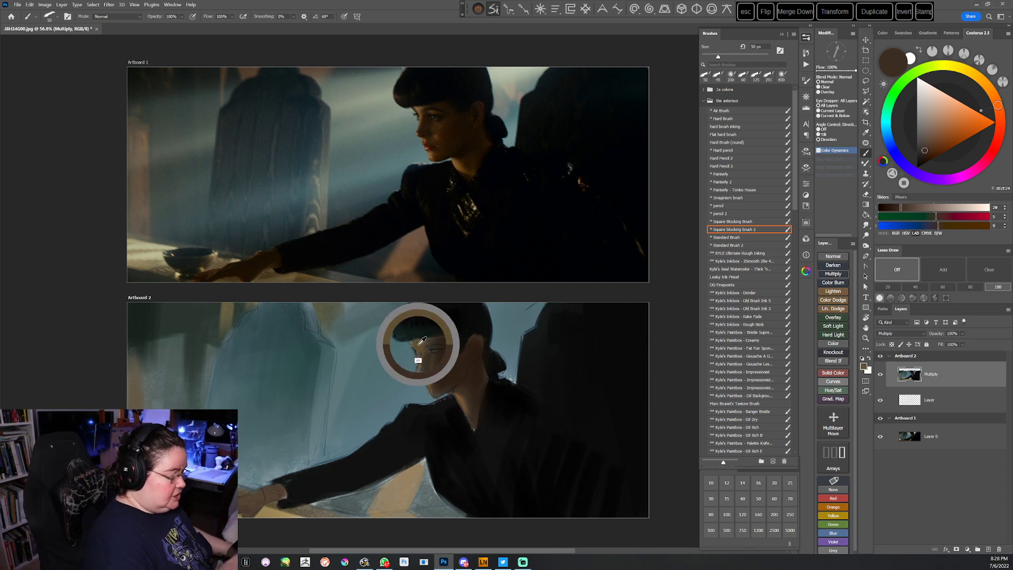
pyautogui.click(941, 149)
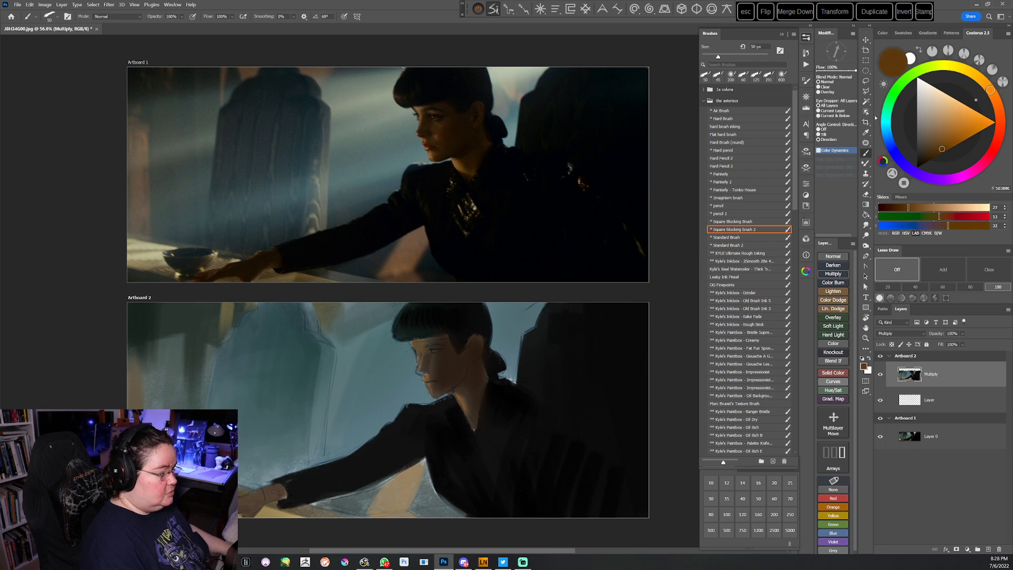
pyautogui.press('[')
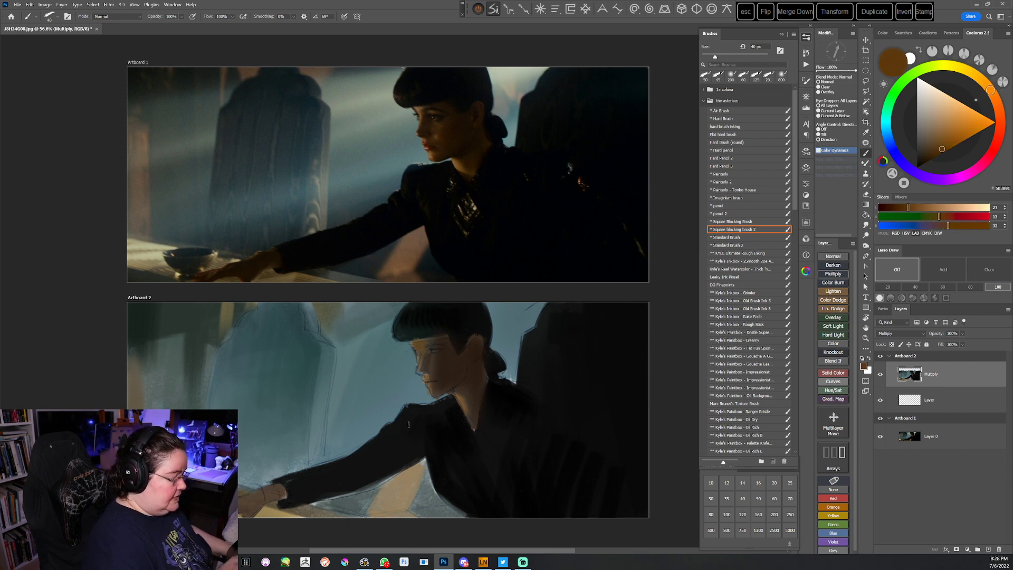
pyautogui.click(931, 139)
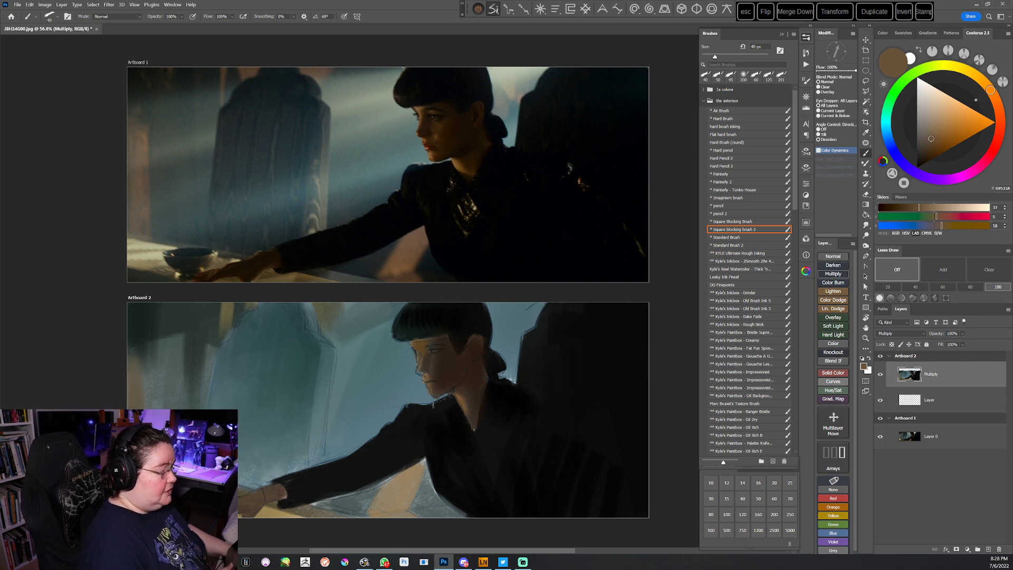
pyautogui.press('[')
pyautogui.press('[')
pyautogui.moveTo(435, 372); pyautogui.dragTo(438, 373)
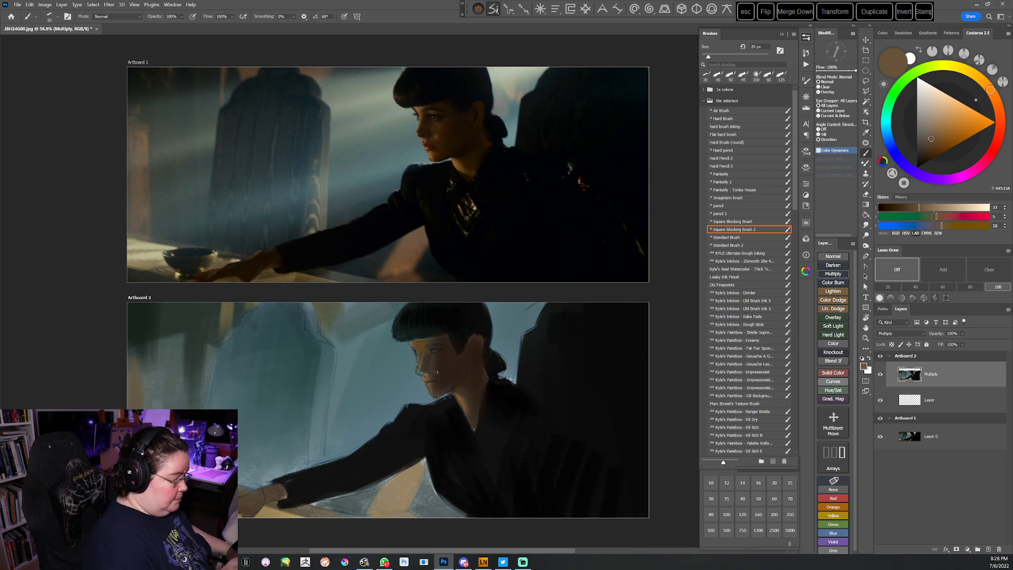
# Darken the cheek, temple and hairline beside the ear with sampled dark browns and near-black using a 30 px brush
pyautogui.keyDown('alt'); pyautogui.click(433, 366); pyautogui.keyUp('alt')
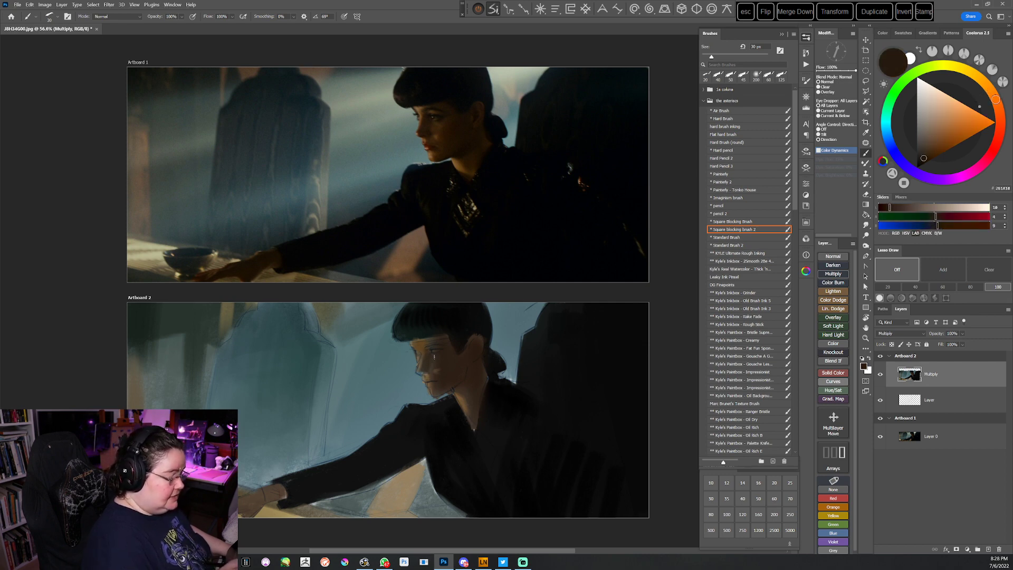
pyautogui.moveTo(449, 348); pyautogui.dragTo(469, 324)
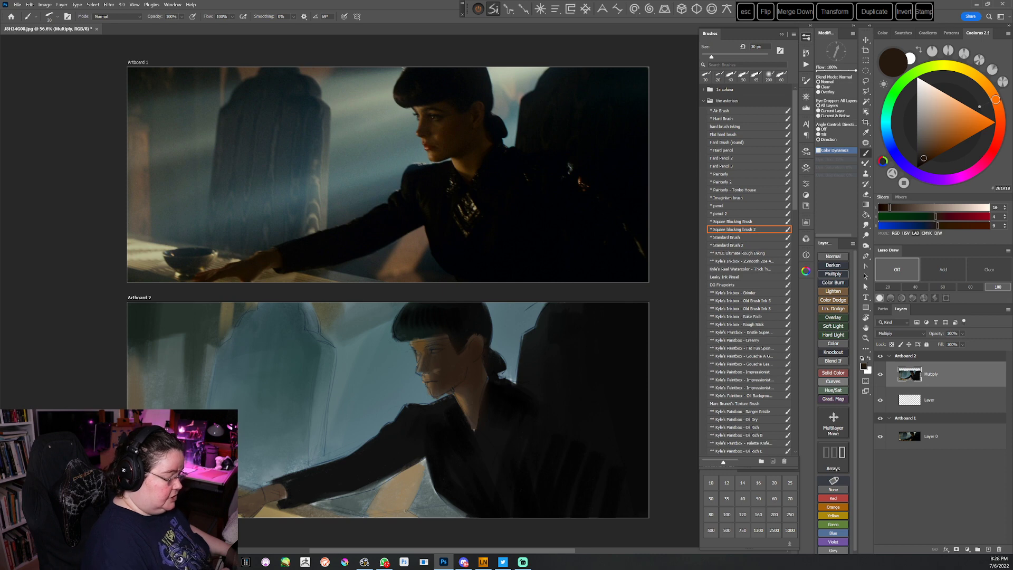
pyautogui.keyDown('alt'); pyautogui.click(470, 344); pyautogui.keyUp('alt')
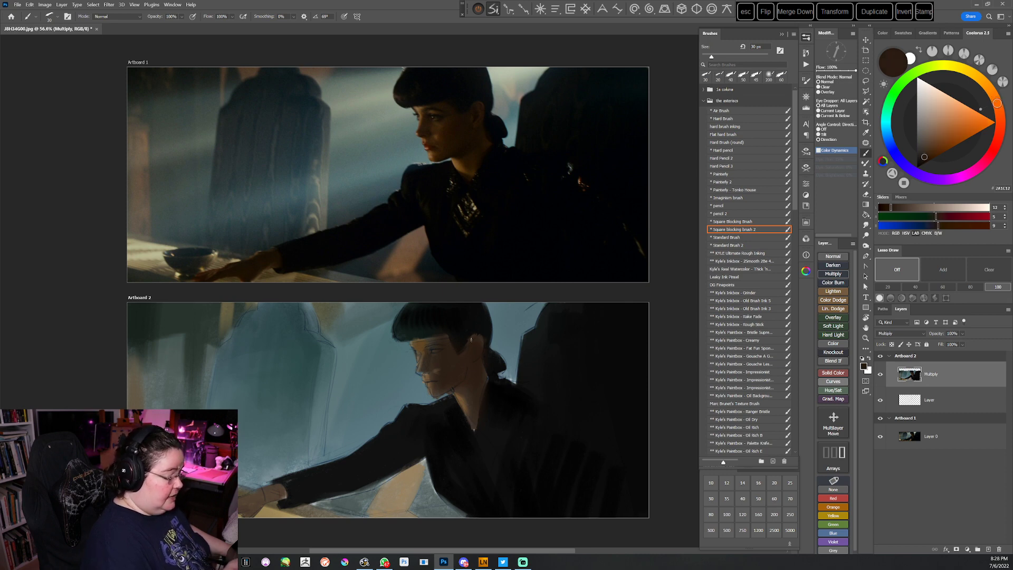
pyautogui.keyDown('alt'); pyautogui.click(467, 344); pyautogui.keyUp('alt')
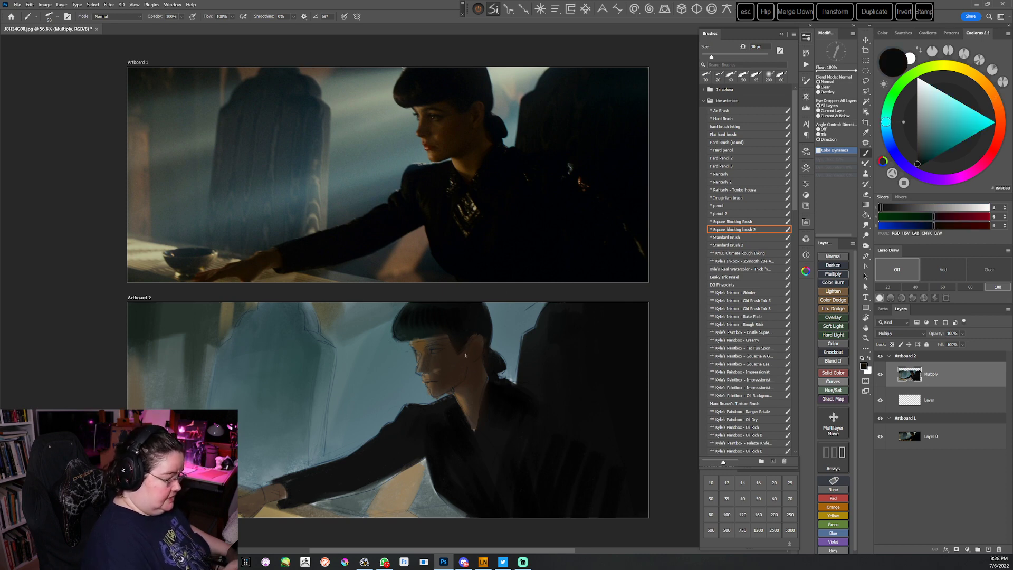
pyautogui.keyDown('alt'); pyautogui.click(454, 358); pyautogui.keyUp('alt')
pyautogui.keyDown('alt'); pyautogui.click(469, 345); pyautogui.keyUp('alt')
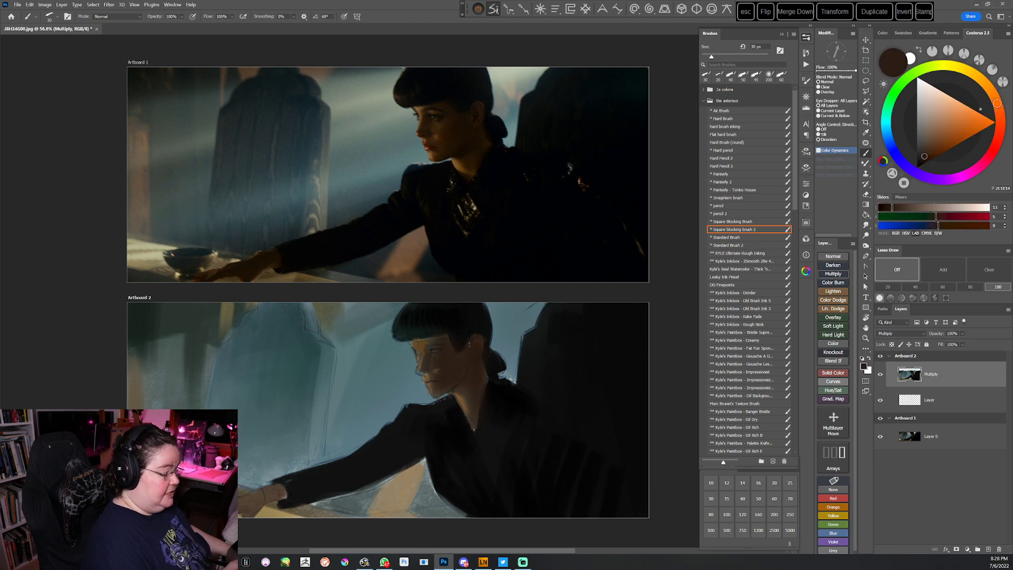
pyautogui.keyDown('alt'); pyautogui.click(487, 336); pyautogui.keyUp('alt')
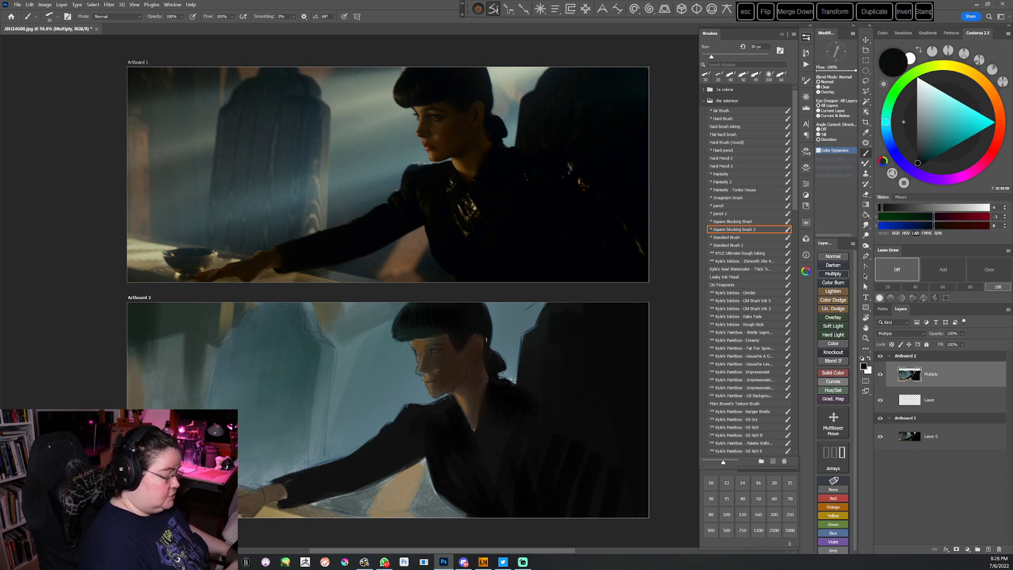
# Refine the shading behind the ear and down the neck with sampled browns using the 30 px brush
pyautogui.scroll(-1, 491, 421)
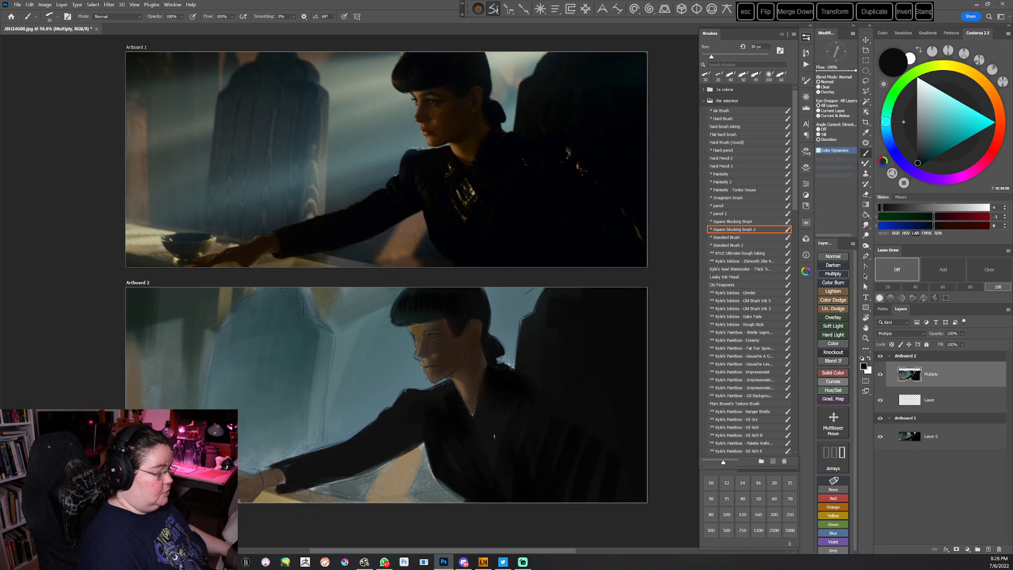
pyautogui.keyDown('alt'); pyautogui.click(483, 352); pyautogui.keyUp('alt')
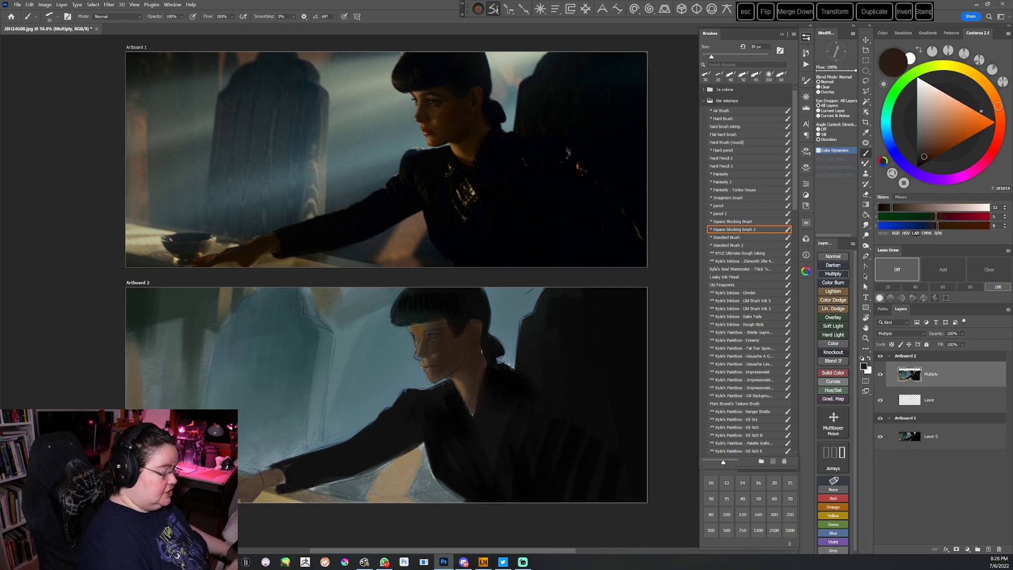
pyautogui.keyDown('alt'); pyautogui.click(479, 364); pyautogui.keyUp('alt')
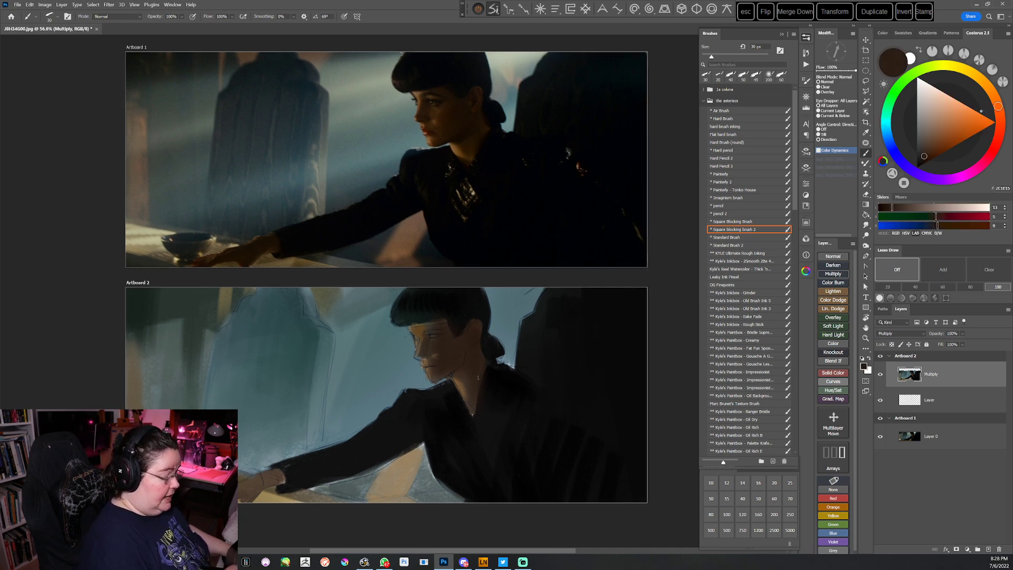
pyautogui.keyDown('alt'); pyautogui.click(463, 381); pyautogui.keyUp('alt')
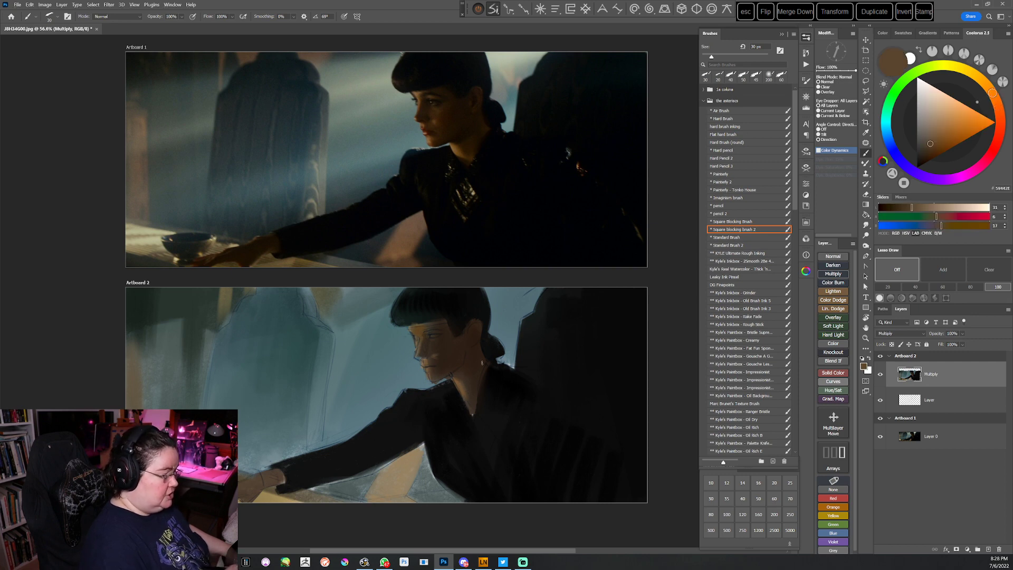
# Rework the brow and forehead with sampled dark brown and a golden brown, reducing the brush to 20 px
pyautogui.keyDown('alt'); pyautogui.click(440, 327); pyautogui.keyUp('alt')
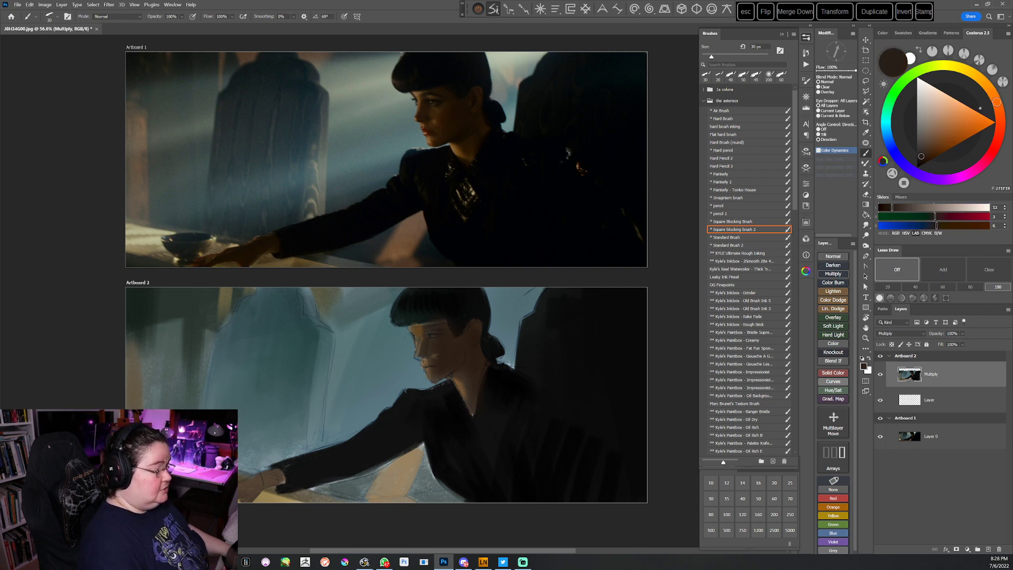
pyautogui.keyDown('alt'); pyautogui.click(417, 332); pyautogui.keyUp('alt')
pyautogui.click(937, 139)
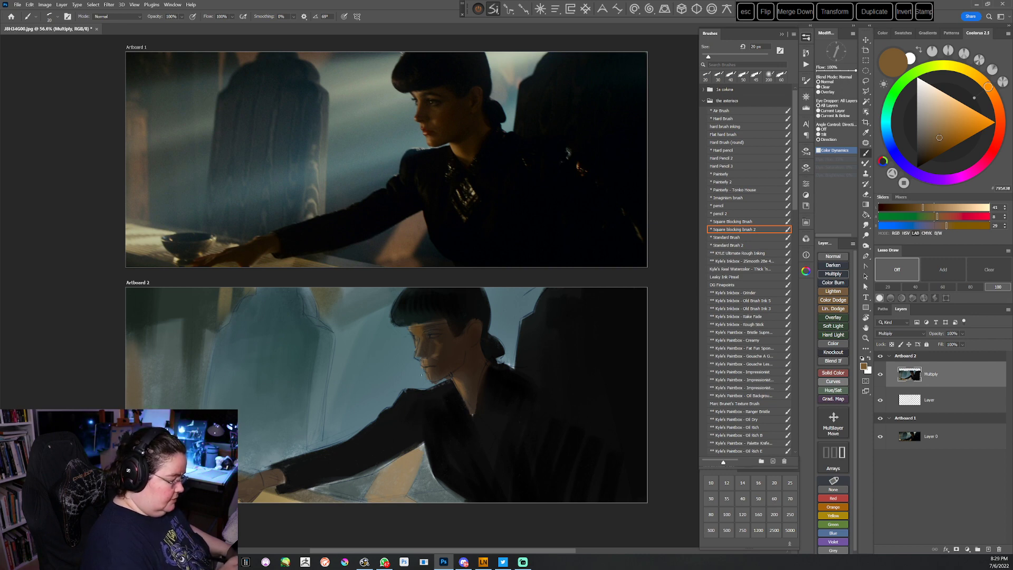
# Mix a dark red and paint the lips of the figure with the 20 px brush
pyautogui.moveTo(988, 86)
pyautogui.mouseDown()
pyautogui.moveTo(996, 142)
pyautogui.moveTo(932, 148)
pyautogui.mouseUp()
pyautogui.click(937, 142)
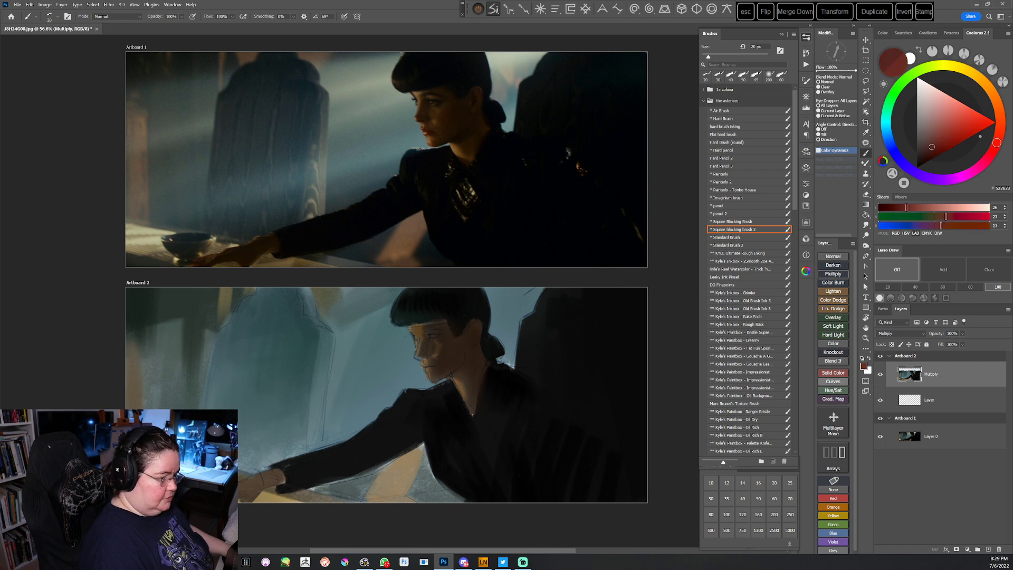
pyautogui.moveTo(996, 142); pyautogui.dragTo(989, 156)
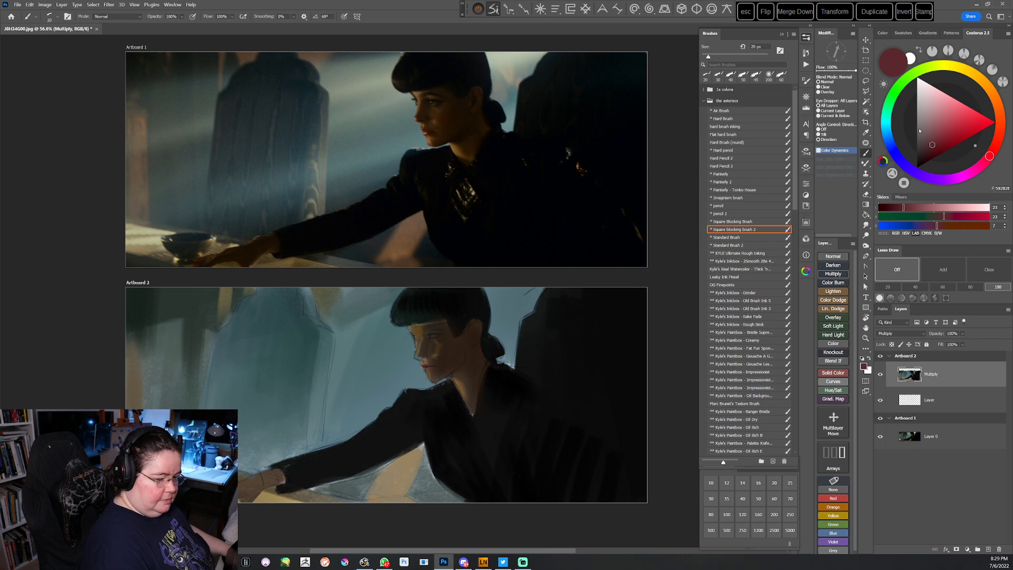
pyautogui.click(931, 156)
pyautogui.moveTo(989, 156); pyautogui.dragTo(987, 159)
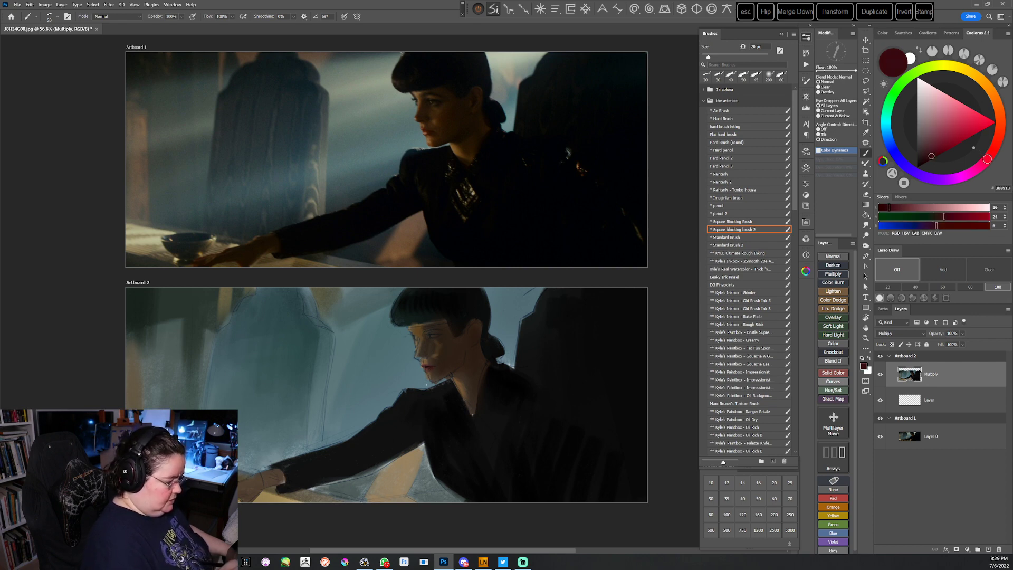
pyautogui.moveTo(986, 159); pyautogui.dragTo(992, 151)
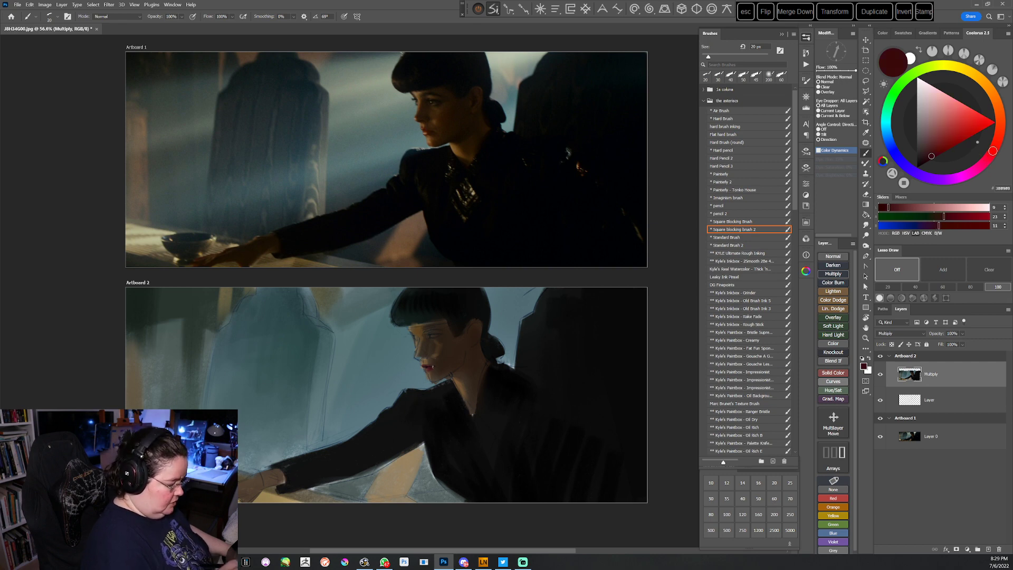
# Clean up the shapes around the mouth and chin with sampled golden and dark browns at 20 px
pyautogui.keyDown('alt'); pyautogui.click(436, 371); pyautogui.keyUp('alt')
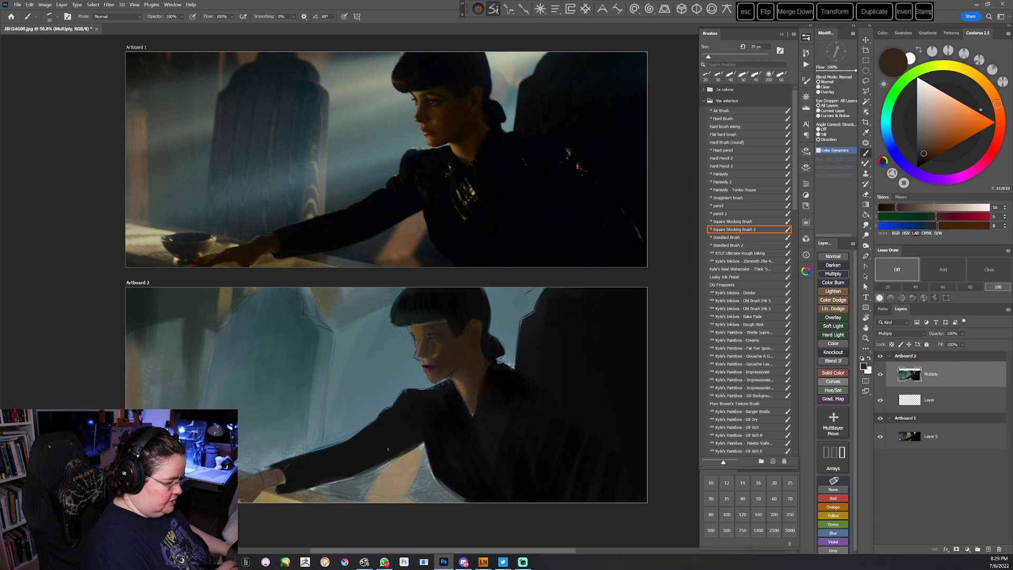
pyautogui.keyDown('alt'); pyautogui.click(421, 337); pyautogui.keyUp('alt')
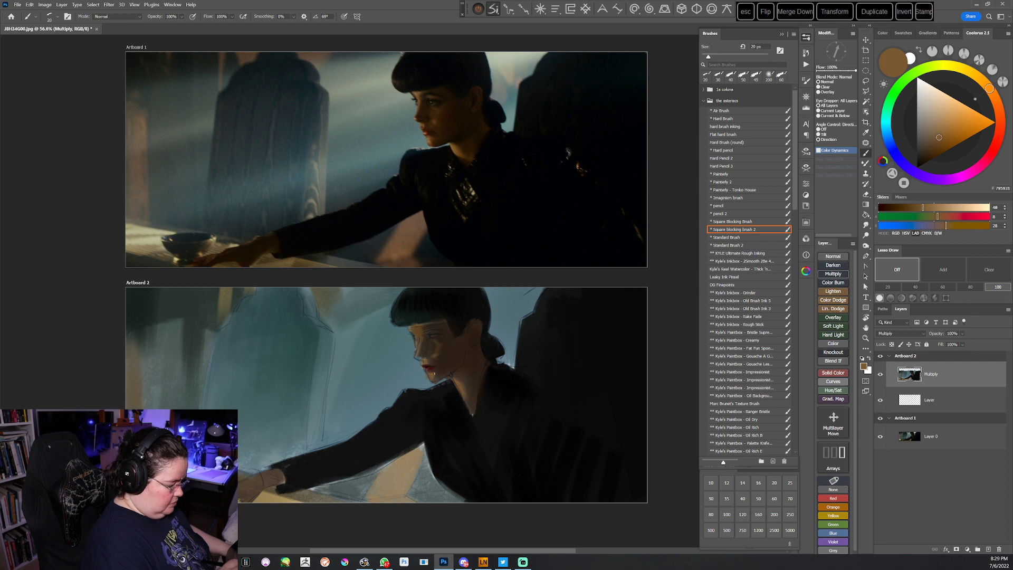
pyautogui.keyDown('alt'); pyautogui.click(438, 370); pyautogui.keyUp('alt')
pyautogui.keyDown('alt'); pyautogui.click(442, 369); pyautogui.keyUp('alt')
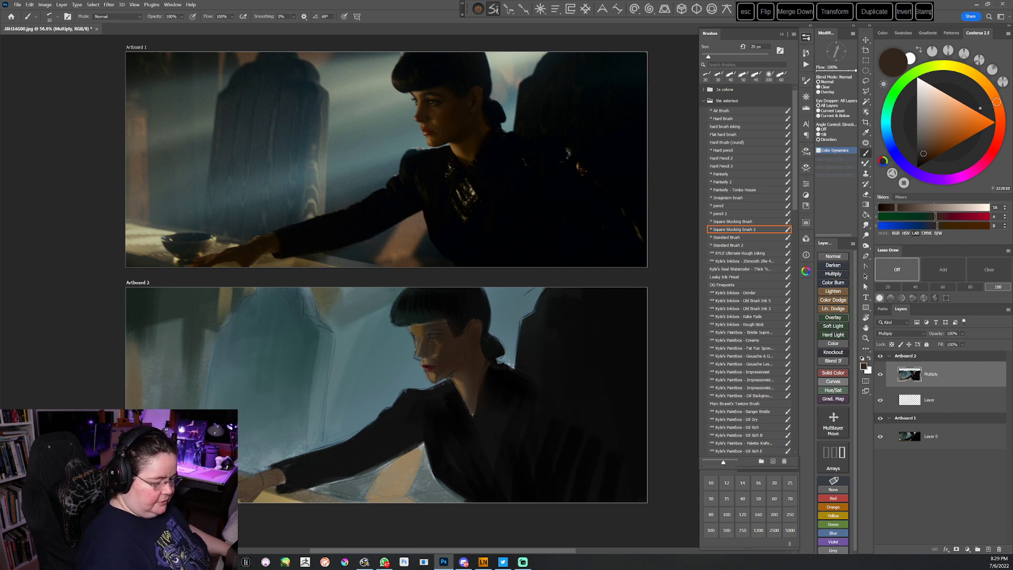
# Add an Overlay layer and glaze the head, neck and collar with a mid brown using the Air Brush at 500 px
pyautogui.click(833, 317)
pyautogui.click(721, 110)
pyautogui.keyDown('alt'); pyautogui.click(428, 331); pyautogui.keyUp('alt')
pyautogui.press(']')
pyautogui.press(']')
pyautogui.press(']')
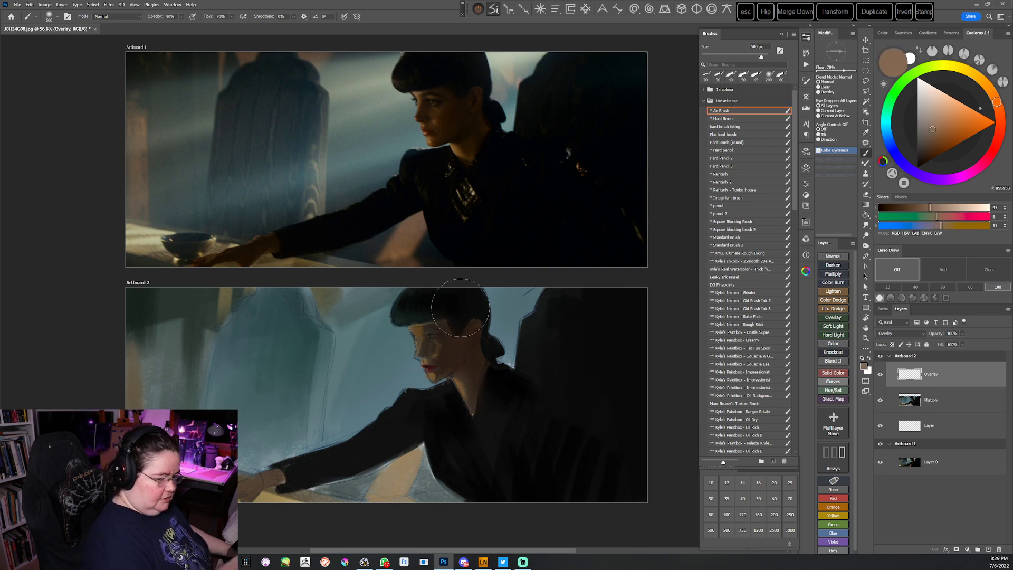
pyautogui.click(932, 136)
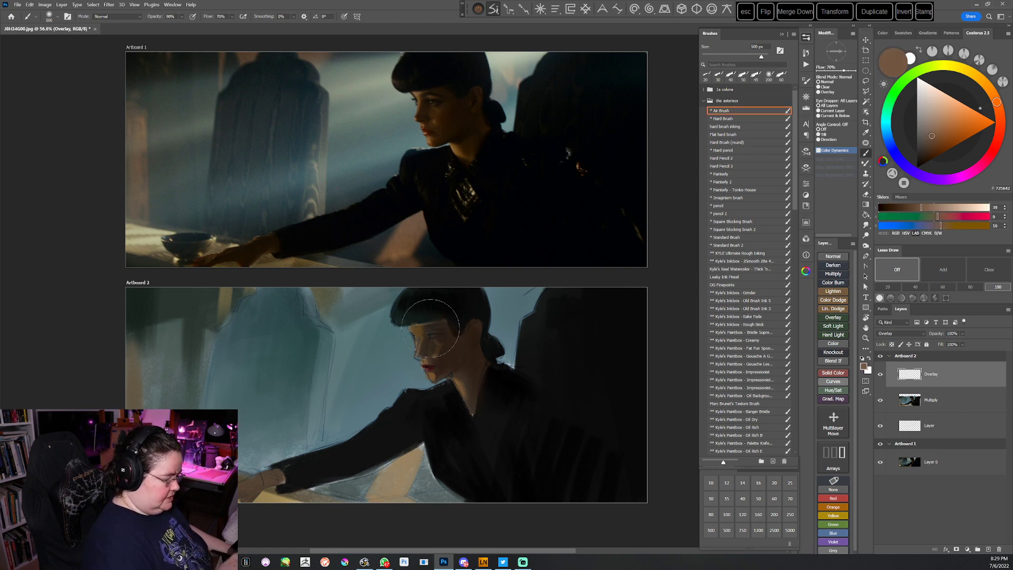
pyautogui.moveTo(469, 303)
pyautogui.mouseDown()
pyautogui.moveTo(436, 317)
pyautogui.moveTo(481, 328)
pyautogui.moveTo(478, 345)
pyautogui.mouseUp()
pyautogui.moveTo(480, 400); pyautogui.dragTo(468, 389)
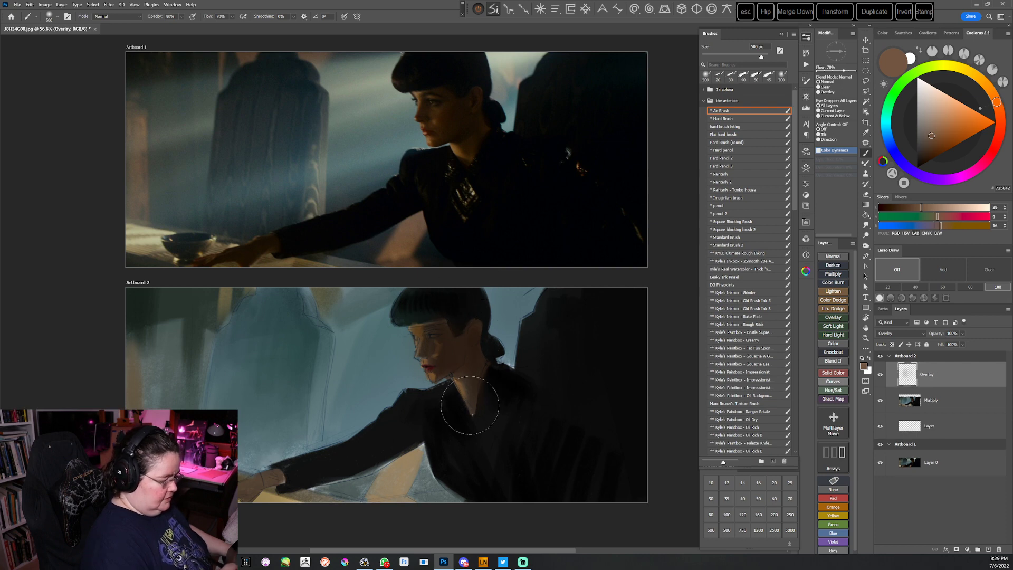
# Add a Normal layer and paint lighter brown skin from forehead to nose with a reduced Square Blocking Brush 2
pyautogui.click(833, 256)
pyautogui.click(734, 229)
pyautogui.press('[')
pyautogui.press('[')
pyautogui.press('[')
pyautogui.press('[')
pyautogui.press('[')
pyautogui.press('[')
pyautogui.keyDown('alt'); pyautogui.click(459, 384); pyautogui.keyUp('alt')
pyautogui.moveTo(936, 139); pyautogui.dragTo(947, 116)
pyautogui.press('[')
pyautogui.press('[')
pyautogui.moveTo(414, 329)
pyautogui.mouseDown()
pyautogui.moveTo(398, 384)
pyautogui.moveTo(413, 330)
pyautogui.moveTo(425, 354)
pyautogui.mouseUp()
# Refine the nose, mouth and neck shading with sampled dark browns using a 25 px brush
pyautogui.press('[')
pyautogui.keyDown('alt'); pyautogui.click(421, 354); pyautogui.keyUp('alt')
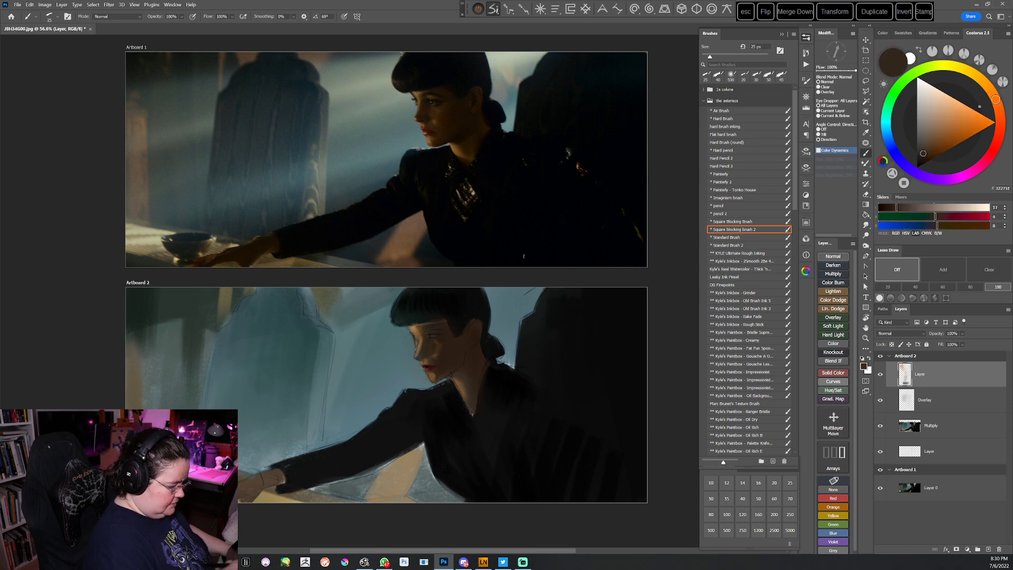
pyautogui.click(484, 382)
pyautogui.keyDown('alt'); pyautogui.click(485, 381); pyautogui.keyUp('alt')
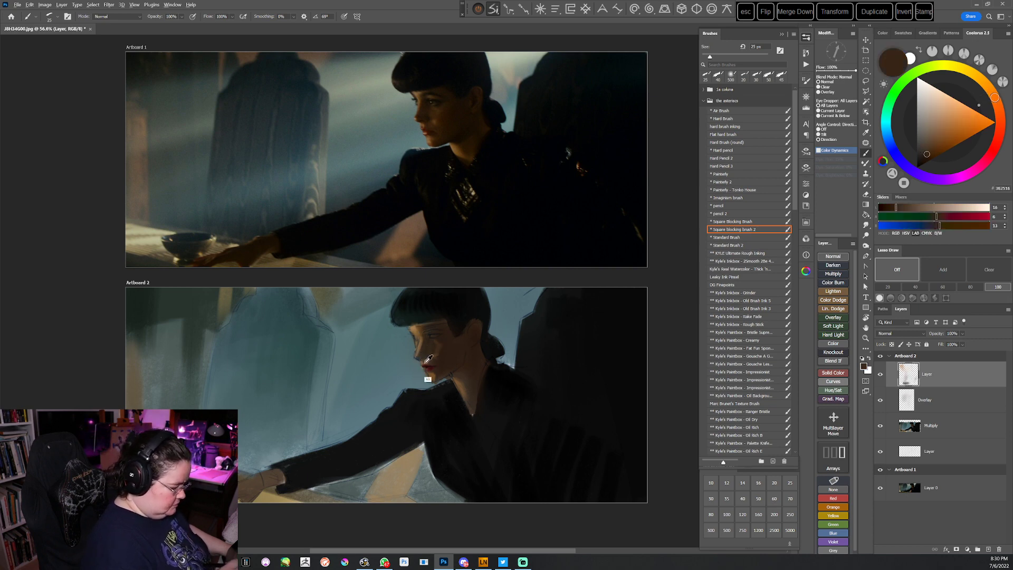
pyautogui.keyDown('alt'); pyautogui.click(429, 358); pyautogui.keyUp('alt')
# Paint the lit side of the face with sampled golden brown using the 25 px brush
pyautogui.press('r')
pyautogui.moveTo(432, 355)
pyautogui.mouseDown()
pyautogui.moveTo(451, 407)
pyautogui.moveTo(401, 432)
pyautogui.mouseUp()
pyautogui.press('b')
pyautogui.keyDown('alt'); pyautogui.click(349, 277); pyautogui.keyUp('alt')
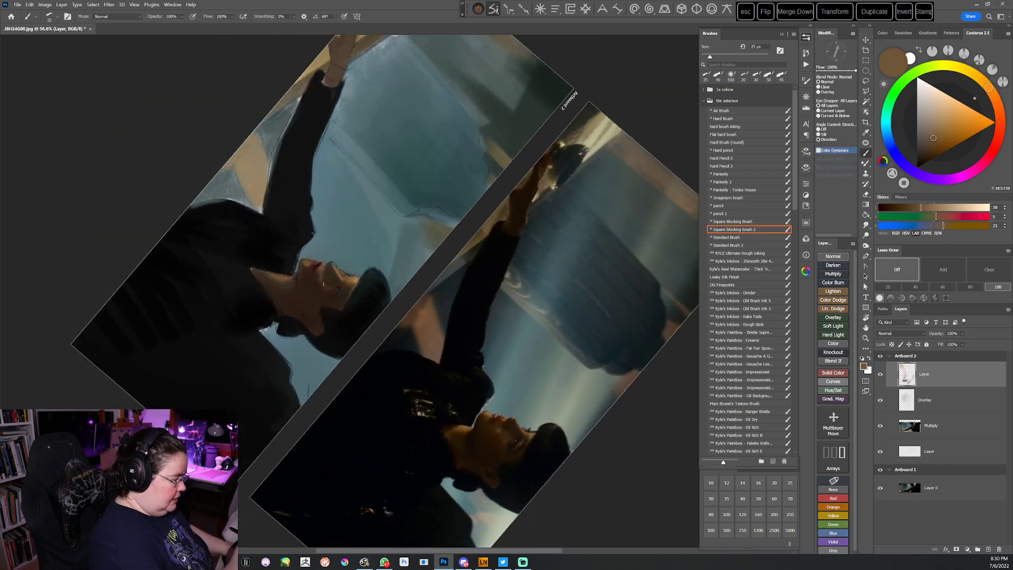
pyautogui.press('Escape')
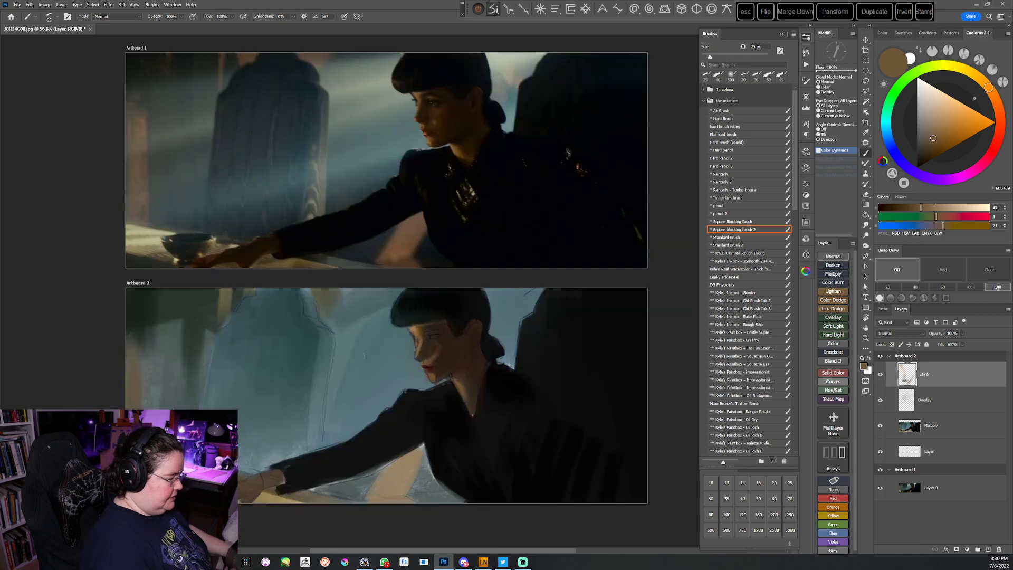
# Refine the shading around the eye and nose with sampled dark and golden browns using the 25 px brush on a rotated canvas
pyautogui.moveTo(363, 354); pyautogui.dragTo(482, 420)
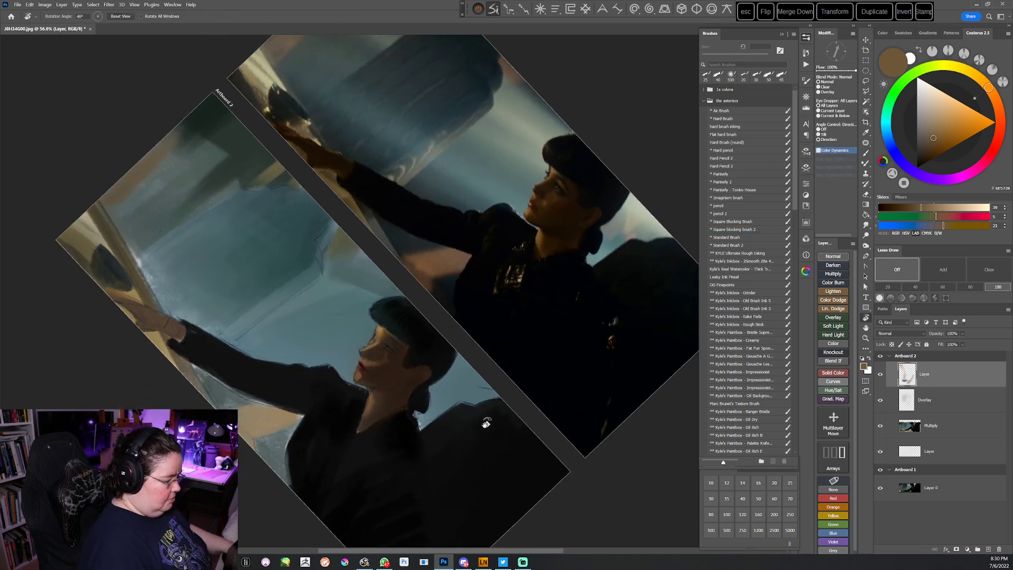
pyautogui.keyDown('alt'); pyautogui.click(378, 403); pyautogui.keyUp('alt')
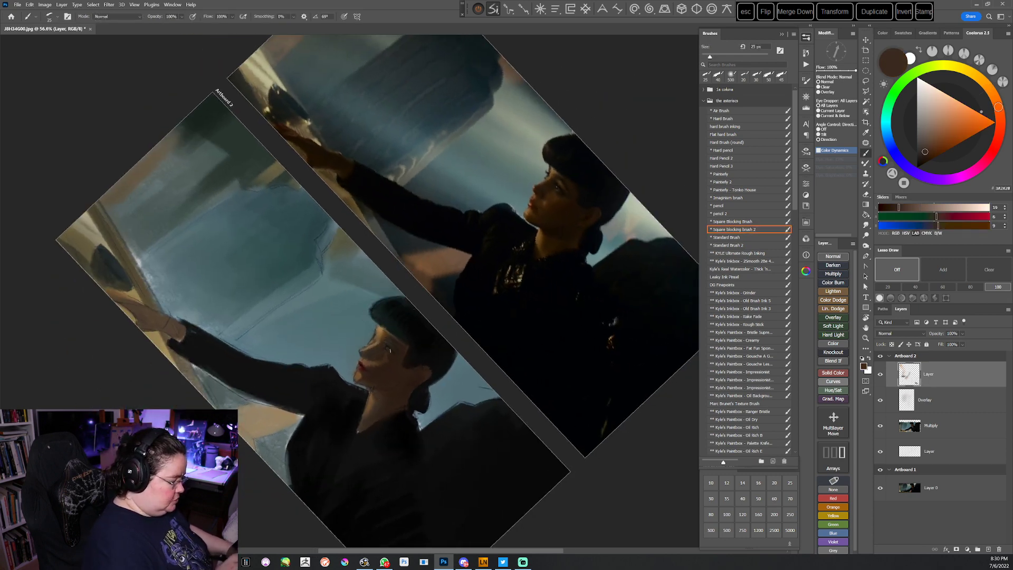
pyautogui.keyDown('alt'); pyautogui.click(383, 343); pyautogui.keyUp('alt')
pyautogui.click(922, 159)
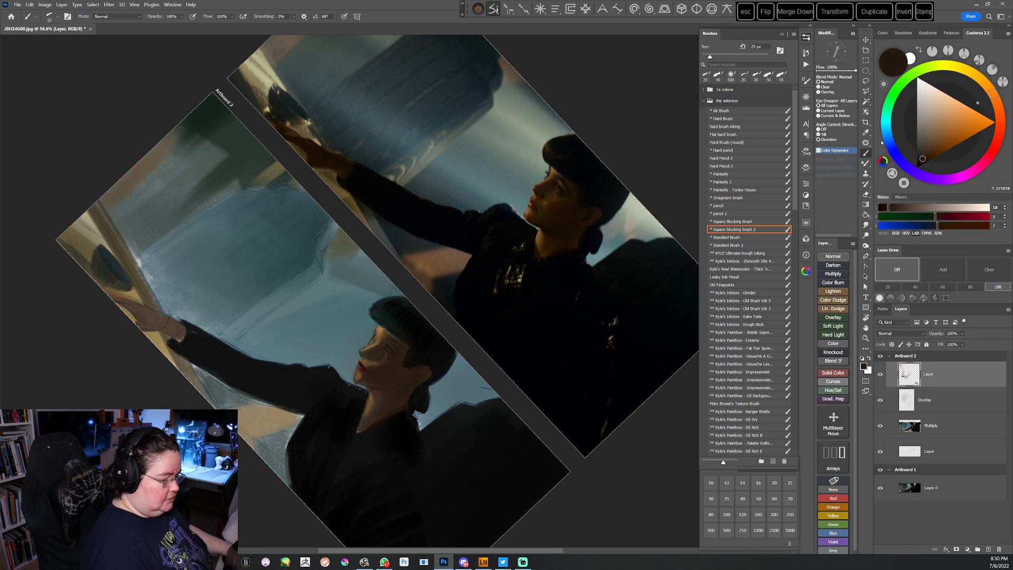
pyautogui.keyDown('alt'); pyautogui.click(383, 341); pyautogui.keyUp('alt')
pyautogui.moveTo(383, 342); pyautogui.dragTo(366, 339)
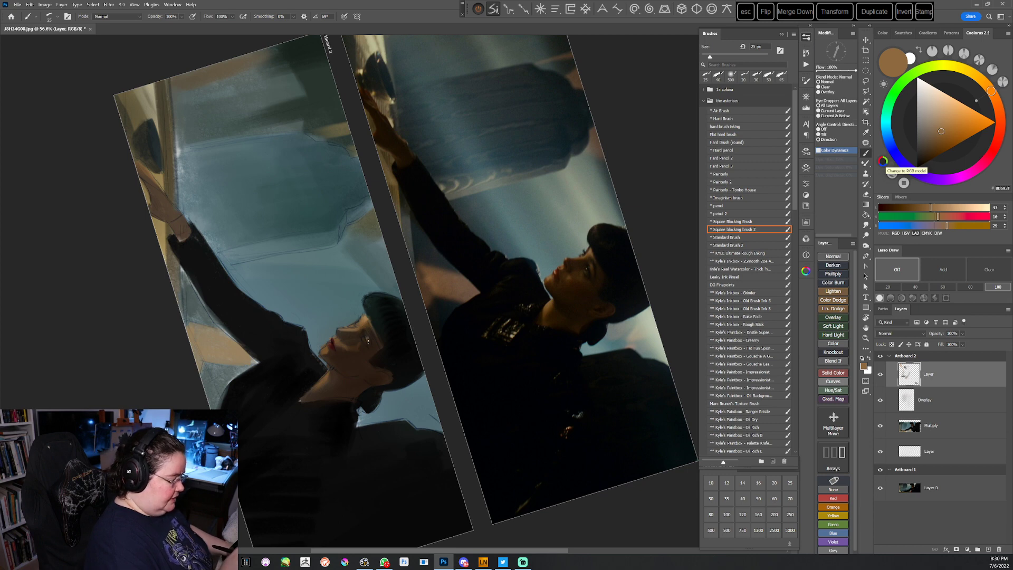
# Deepen the eye area with a sampled very dark brown using the 25 px brush, working from another canvas angle
pyautogui.press('Escape')
pyautogui.press('r')
pyautogui.moveTo(558, 357); pyautogui.dragTo(551, 211)
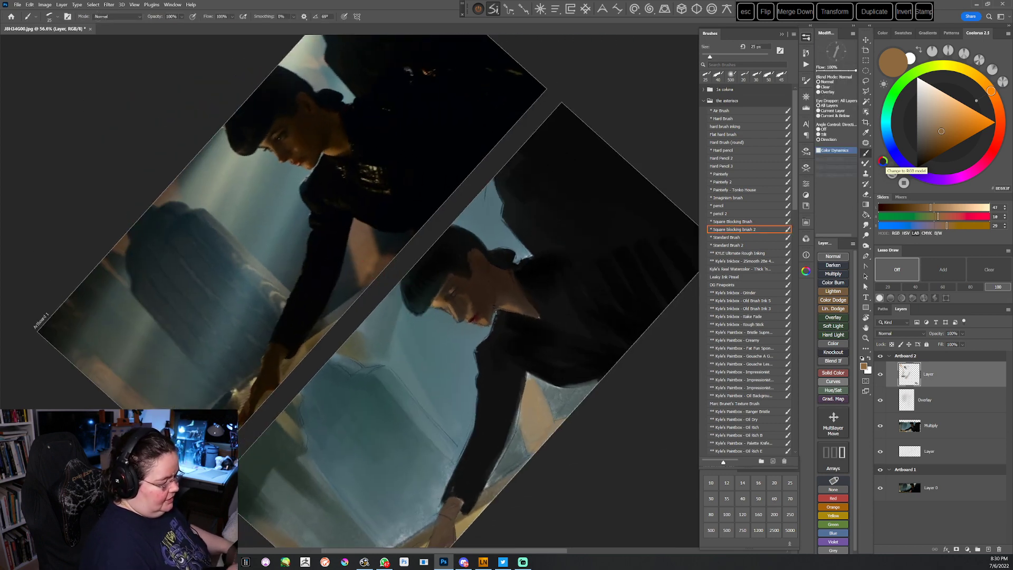
pyautogui.keyDown('alt'); pyautogui.click(445, 293); pyautogui.keyUp('alt')
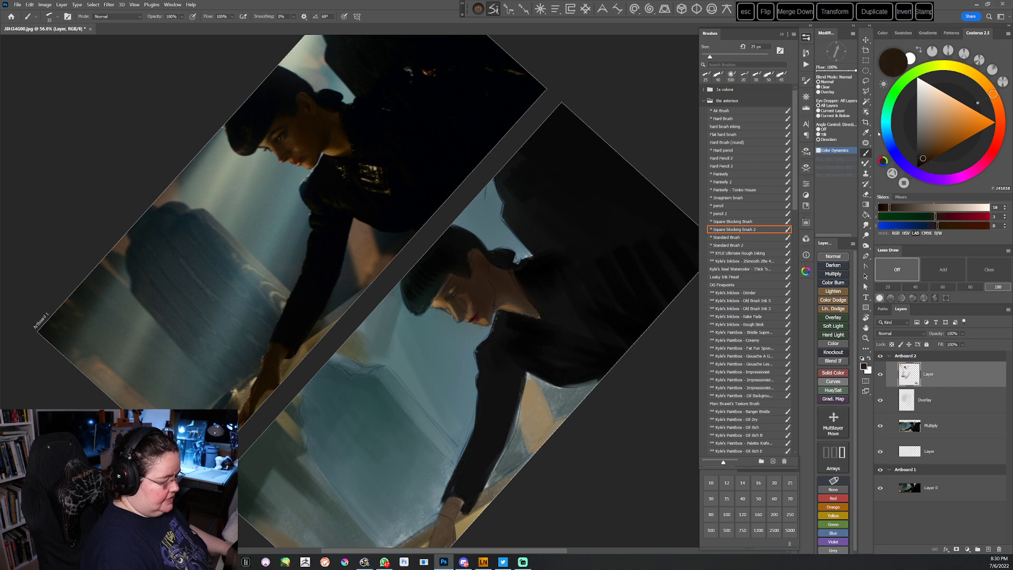
# Clean up the chin's outer contour with blue-grey sampled from the background, painting on a rotated canvas
pyautogui.moveTo(495, 306)
pyautogui.mouseDown()
pyautogui.moveTo(499, 296)
pyautogui.moveTo(552, 293)
pyautogui.moveTo(394, 480)
pyautogui.moveTo(303, 390)
pyautogui.mouseUp()
pyautogui.press('r')
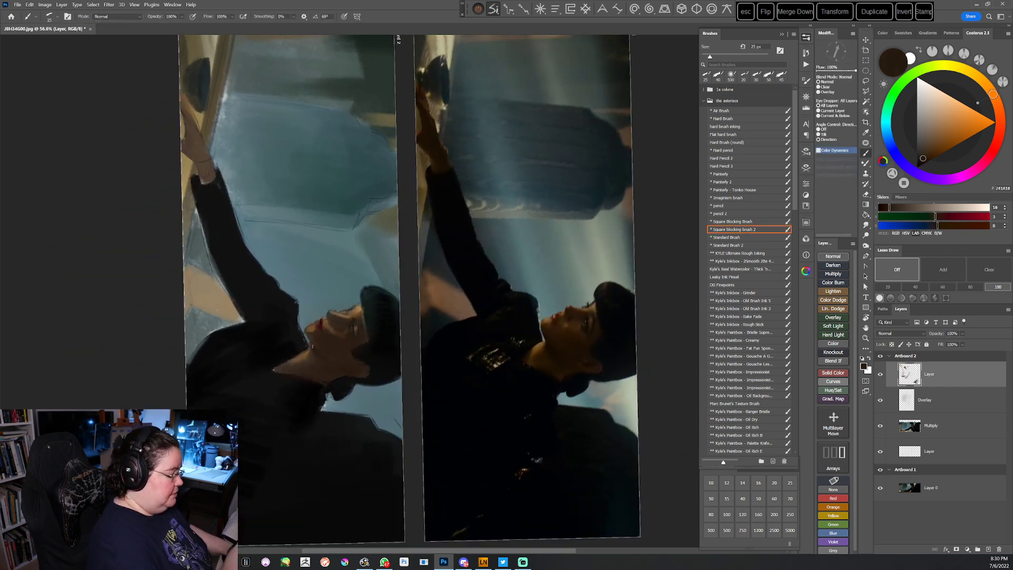
pyautogui.keyDown('alt'); pyautogui.click(303, 317); pyautogui.keyUp('alt')
pyautogui.moveTo(304, 332); pyautogui.dragTo(308, 345)
pyautogui.press('Escape')
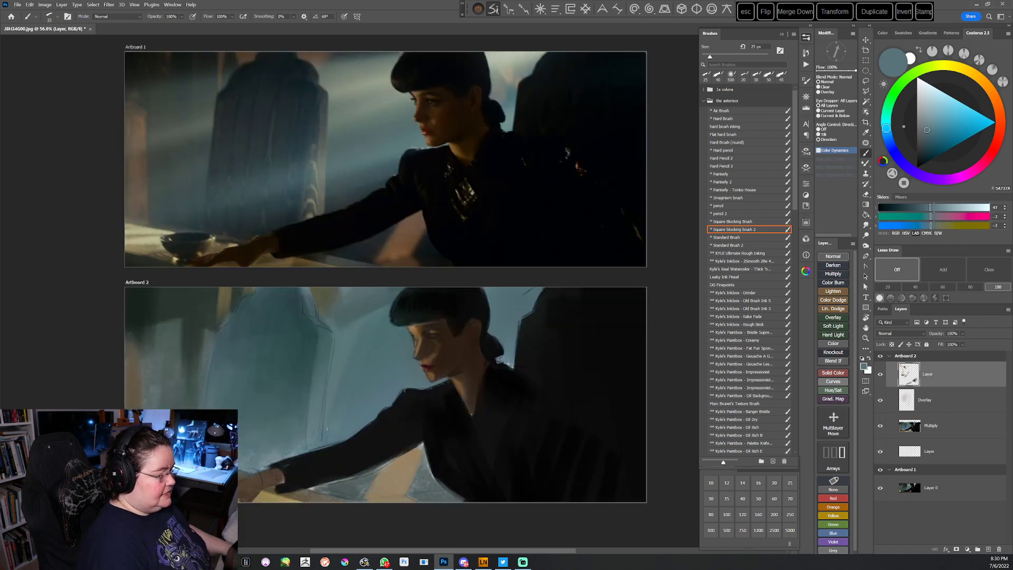
# Paint the ear's shadows with sampled dark browns and near-black, reducing the brush to 15 px
pyautogui.keyDown('alt'); pyautogui.click(454, 374); pyautogui.keyUp('alt')
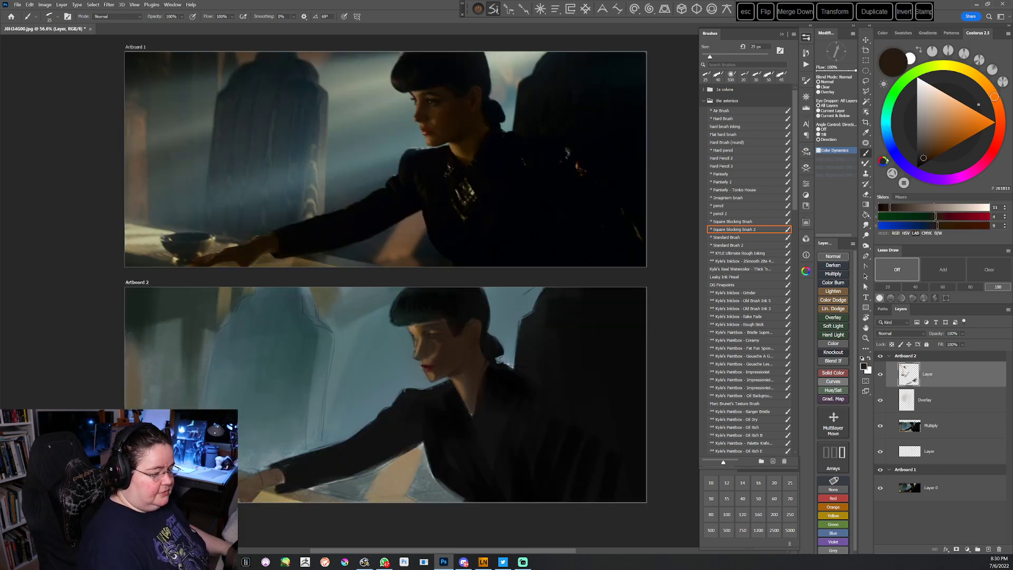
pyautogui.moveTo(470, 328); pyautogui.dragTo(471, 336)
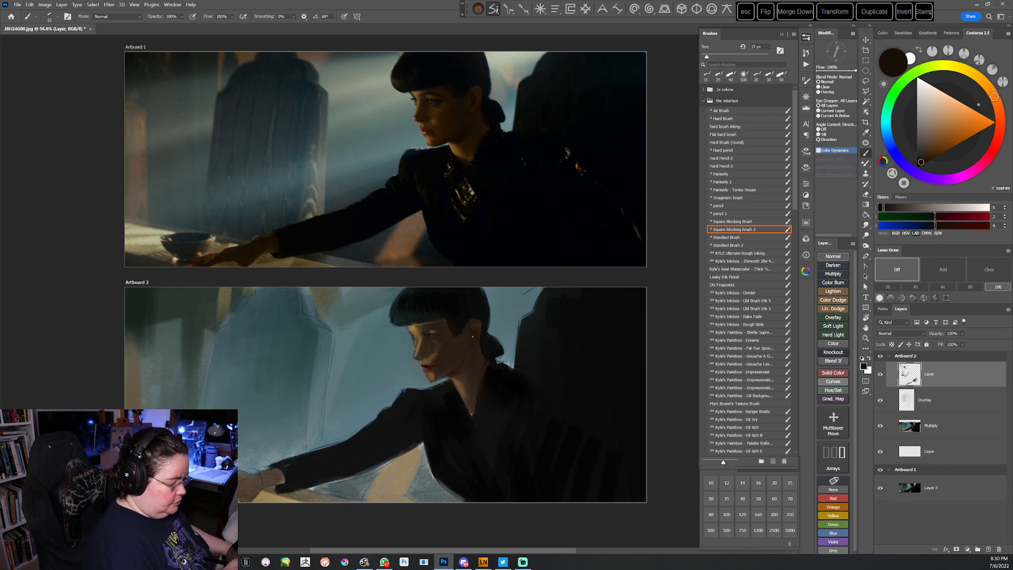
pyautogui.moveTo(472, 341); pyautogui.dragTo(470, 335)
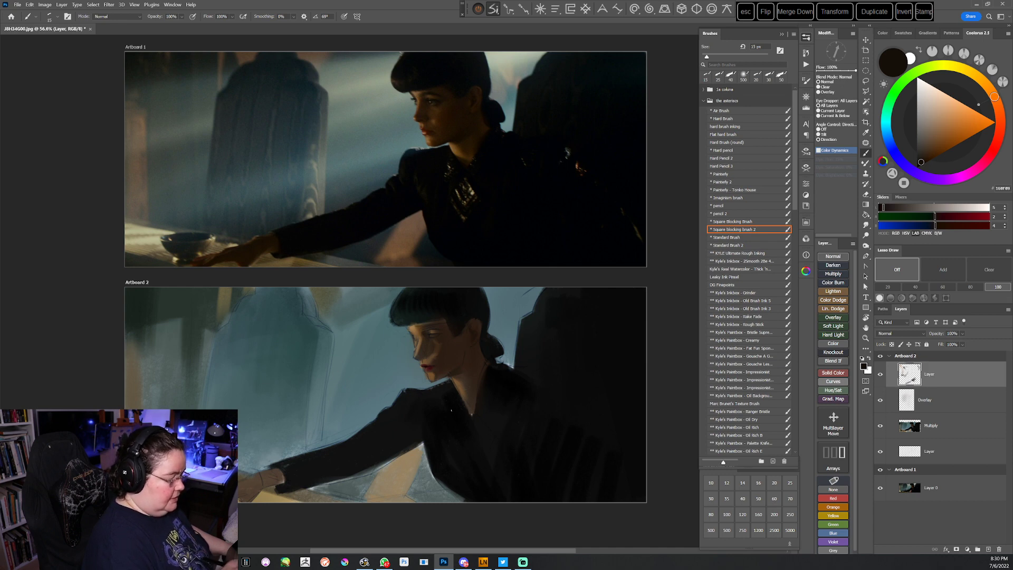
pyautogui.keyDown('alt'); pyautogui.click(469, 314); pyautogui.keyUp('alt')
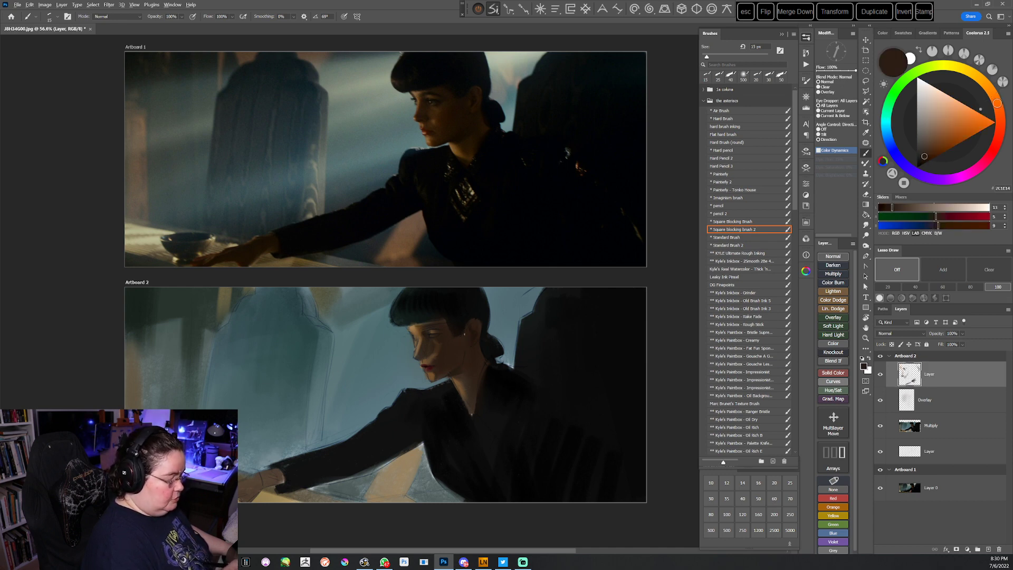
pyautogui.keyDown('alt'); pyautogui.click(472, 335); pyautogui.keyUp('alt')
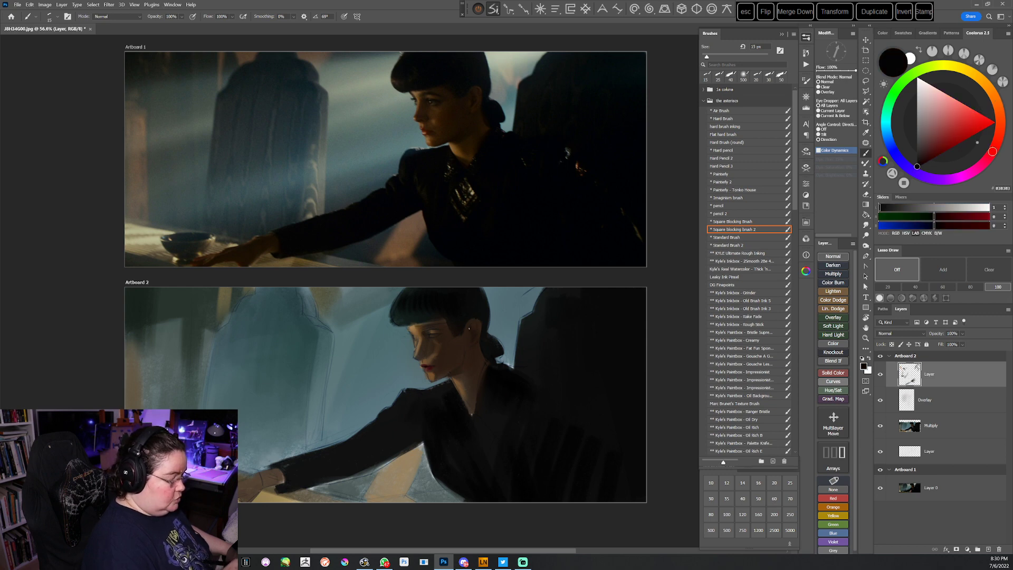
pyautogui.press('r')
pyautogui.moveTo(502, 351)
pyautogui.mouseDown()
pyautogui.moveTo(526, 355)
pyautogui.moveTo(498, 389)
pyautogui.mouseUp()
pyautogui.press('Escape')
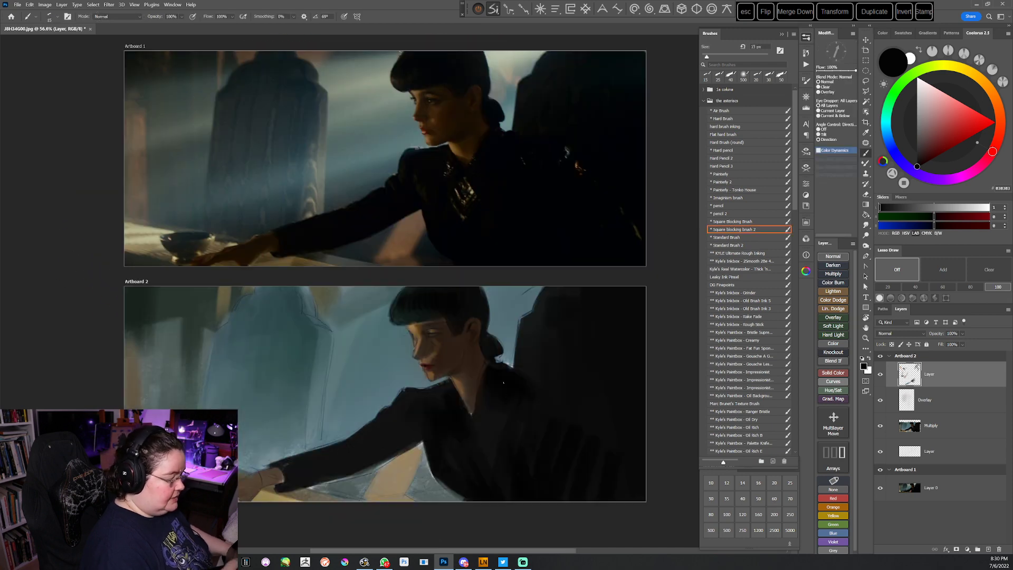
# Shade the area beneath the jaw with dark brown sampled from the neck using a 30 px brush
pyautogui.keyDown('alt'); pyautogui.click(455, 372); pyautogui.keyUp('alt')
pyautogui.press(']')
pyautogui.press(']')
pyautogui.press(']')
pyautogui.keyDown('alt'); pyautogui.click(455, 371); pyautogui.keyUp('alt')
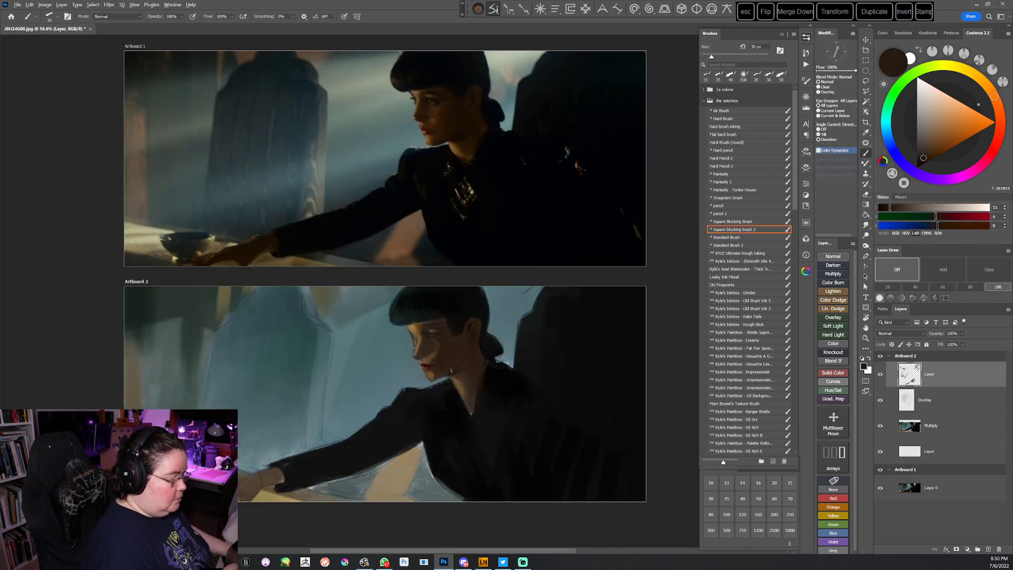
# Darken the jaw, cheek and neck shadow with a deeper brown and sampled shadow tones using a 60 px brush
pyautogui.press('r')
pyautogui.moveTo(590, 294)
pyautogui.mouseDown()
pyautogui.moveTo(497, 380)
pyautogui.moveTo(422, 395)
pyautogui.mouseUp()
pyautogui.press(']')
pyautogui.press(']')
pyautogui.press(']')
pyautogui.click(923, 163)
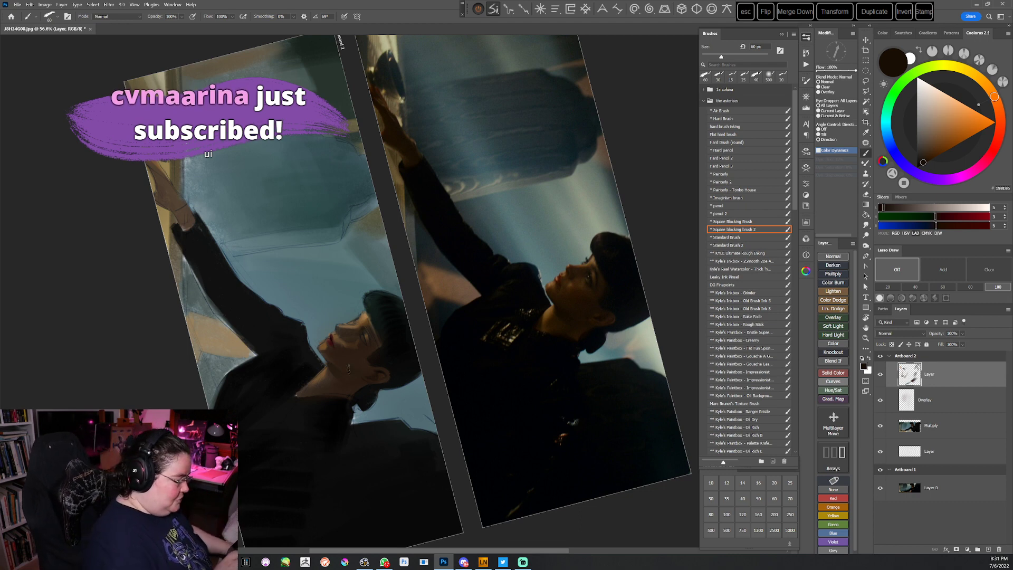
pyautogui.press('Escape')
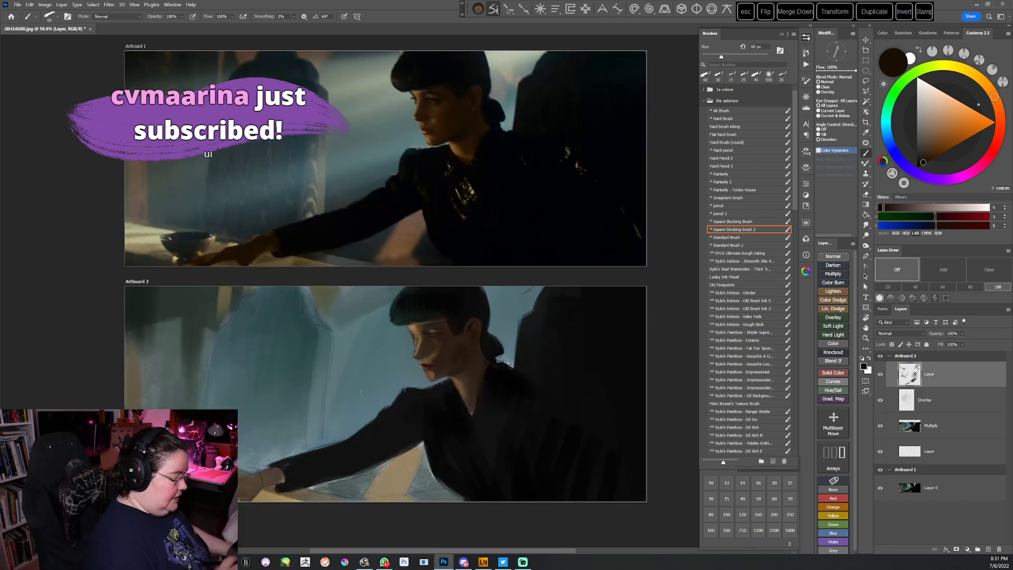
pyautogui.keyDown('alt'); pyautogui.click(462, 352); pyautogui.keyUp('alt')
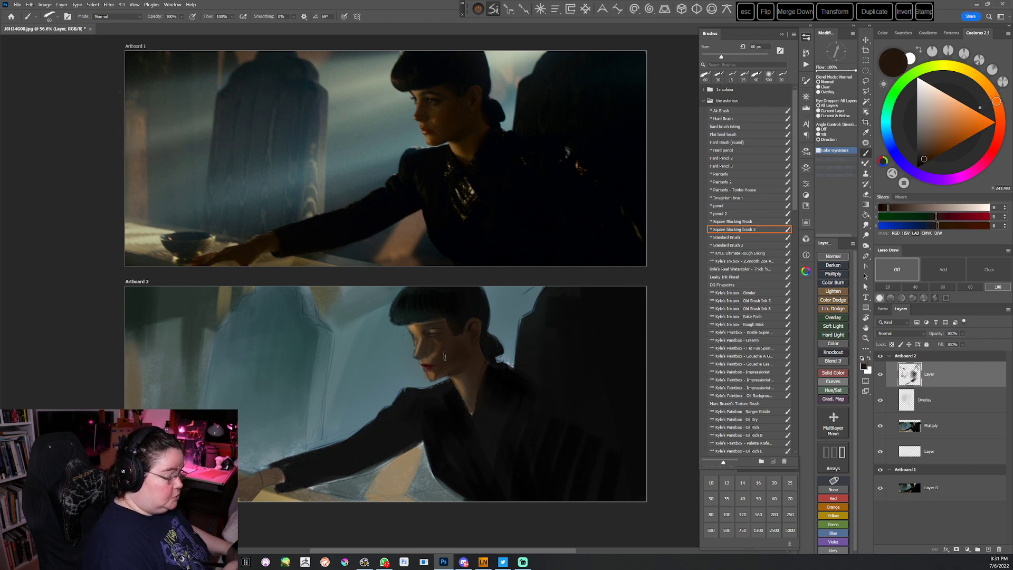
pyautogui.keyDown('alt'); pyautogui.click(449, 350); pyautogui.keyUp('alt')
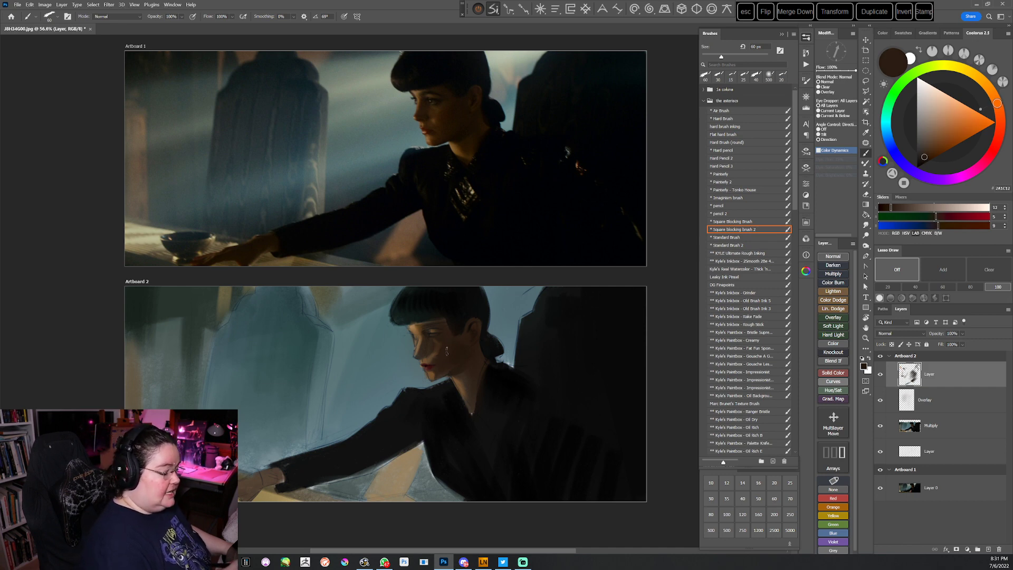
# Paint the ear with golden brown sampled from the lit face and sampled dark brown, using a 20 px brush
pyautogui.keyDown('alt'); pyautogui.click(419, 334); pyautogui.keyUp('alt')
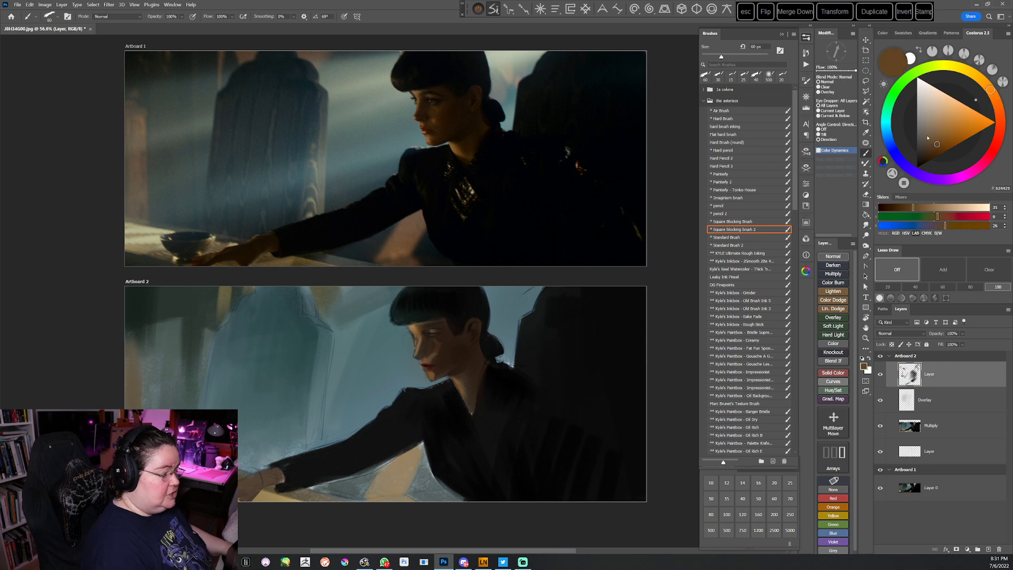
pyautogui.press('[')
pyautogui.press('[')
pyautogui.press('[')
pyautogui.press('[')
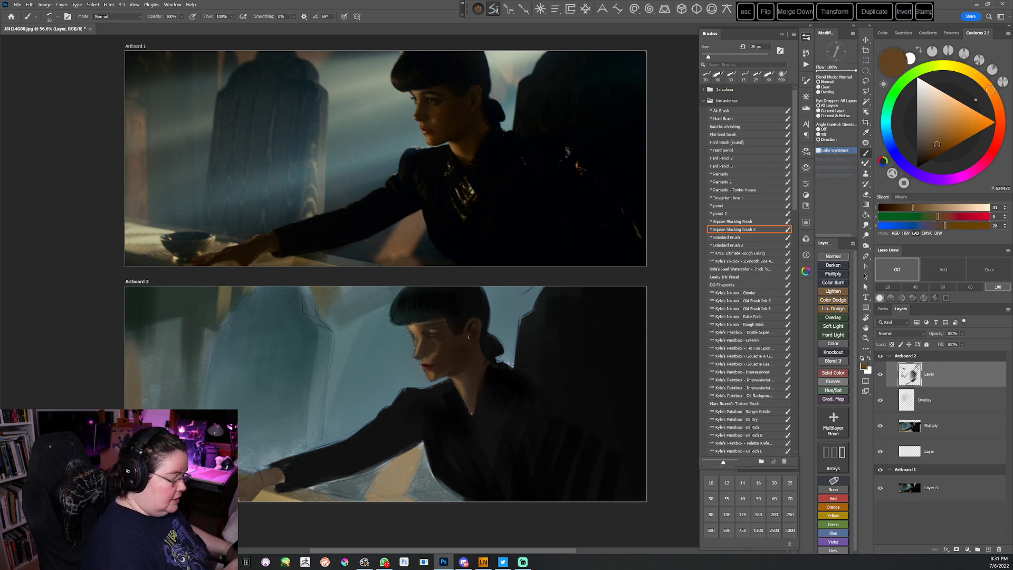
pyautogui.keyDown('alt'); pyautogui.click(471, 335); pyautogui.keyUp('alt')
pyautogui.keyDown('alt'); pyautogui.click(471, 325); pyautogui.keyUp('alt')
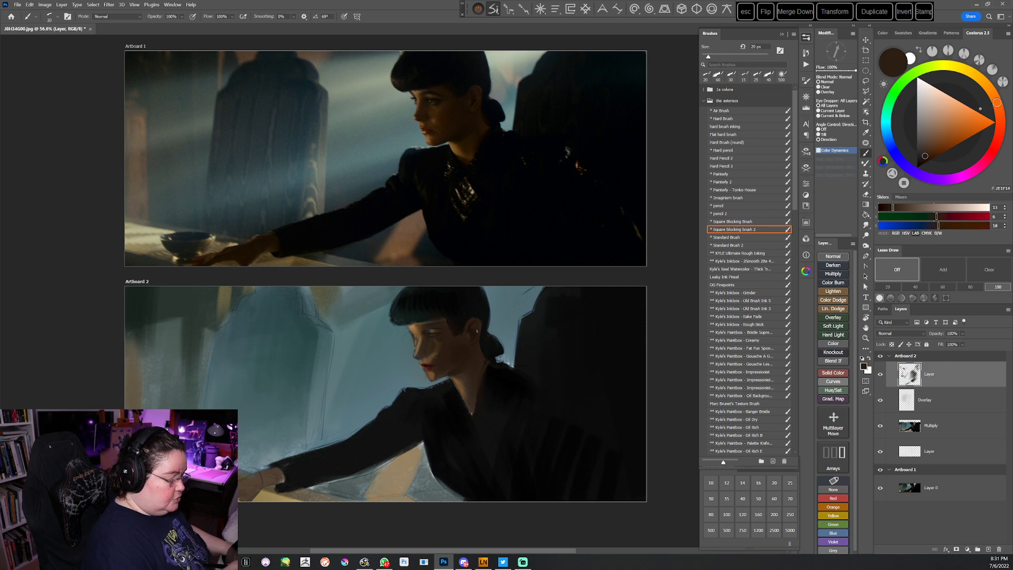
# Blend the jaw edge below the ear with a slightly lighter brown and sampled shadow browns at 20 px
pyautogui.click(927, 153)
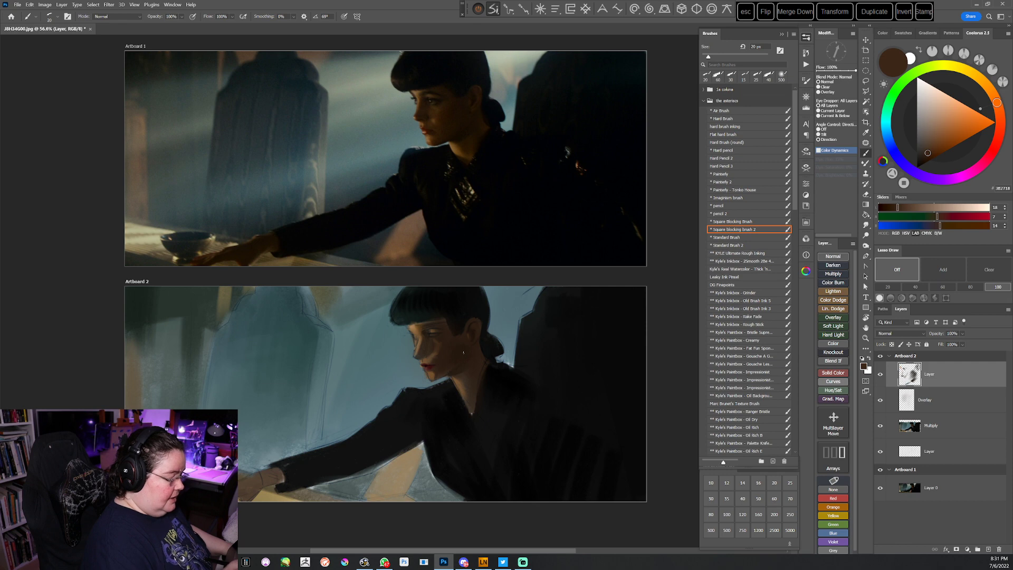
pyautogui.keyDown('alt'); pyautogui.click(428, 342); pyautogui.keyUp('alt')
pyautogui.keyDown('alt'); pyautogui.click(465, 350); pyautogui.keyUp('alt')
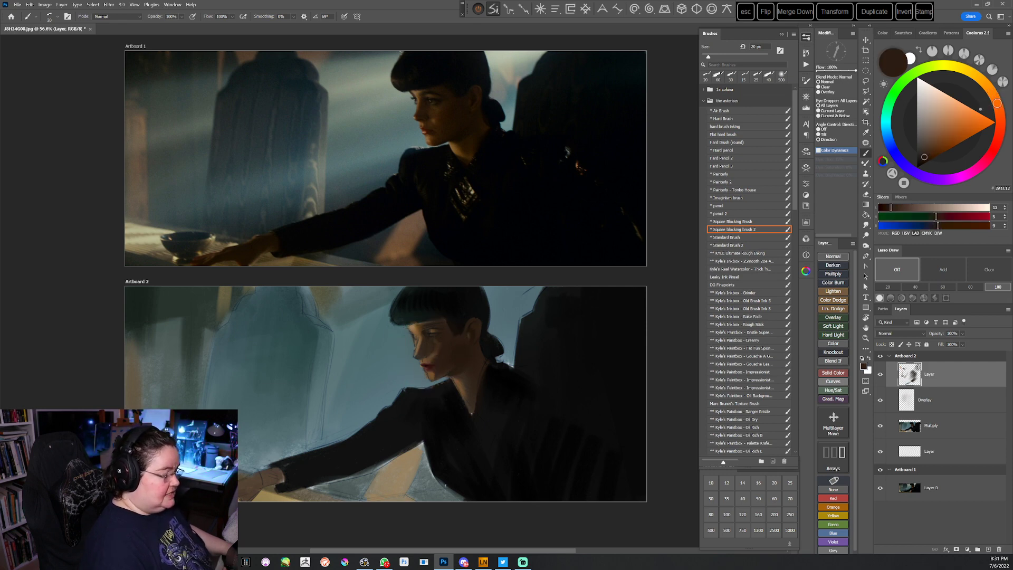
pyautogui.keyDown('alt'); pyautogui.click(461, 353); pyautogui.keyUp('alt')
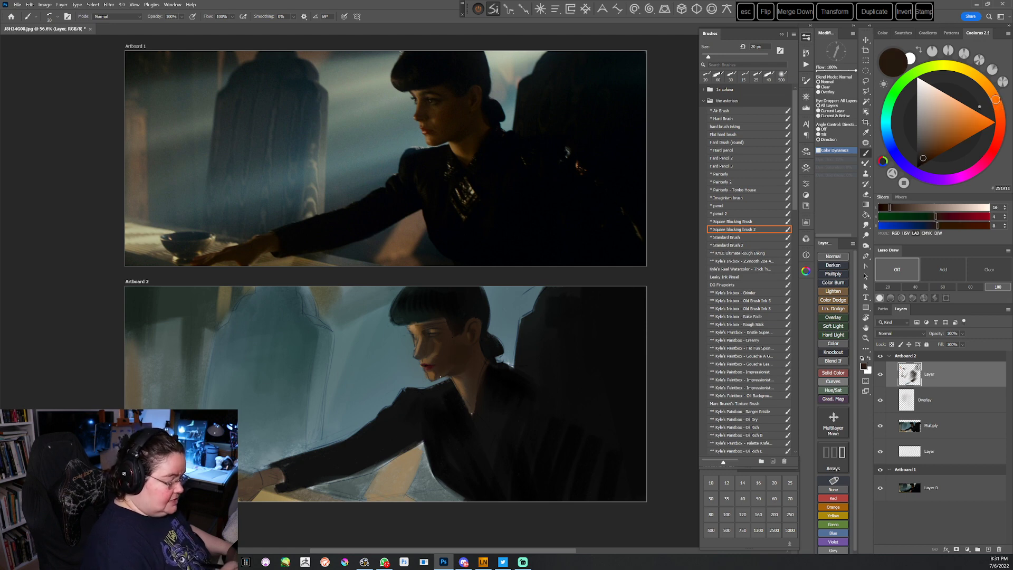
# Refine the mouth and chin with sampled skin browns at 20 px on a rotated canvas
pyautogui.press('r')
pyautogui.moveTo(570, 299); pyautogui.dragTo(372, 461)
pyautogui.keyDown('alt'); pyautogui.click(316, 329); pyautogui.keyUp('alt')
pyautogui.keyDown('alt'); pyautogui.click(310, 328); pyautogui.keyUp('alt')
pyautogui.keyDown('alt'); pyautogui.click(315, 340); pyautogui.keyUp('alt')
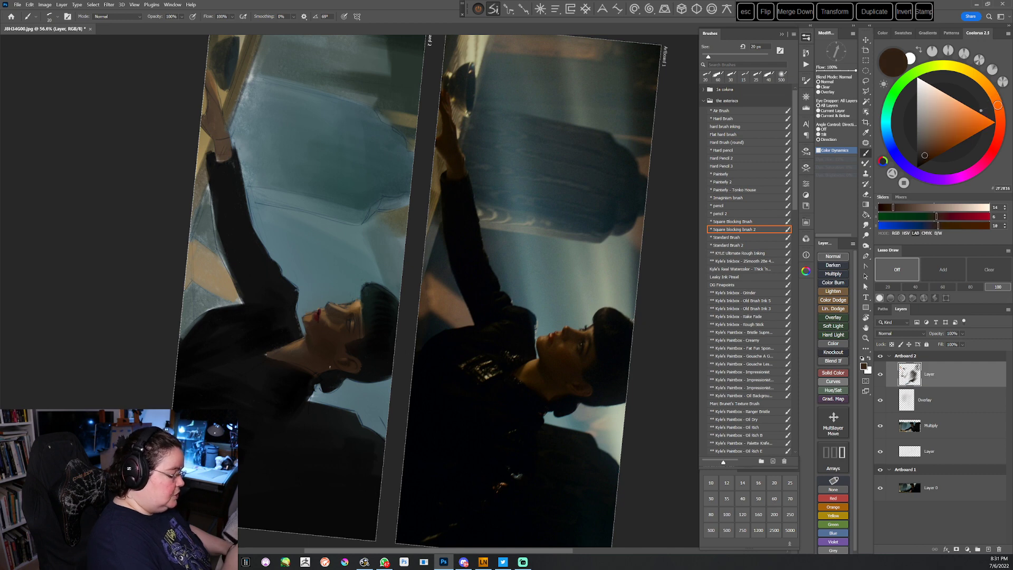
pyautogui.press('Escape')
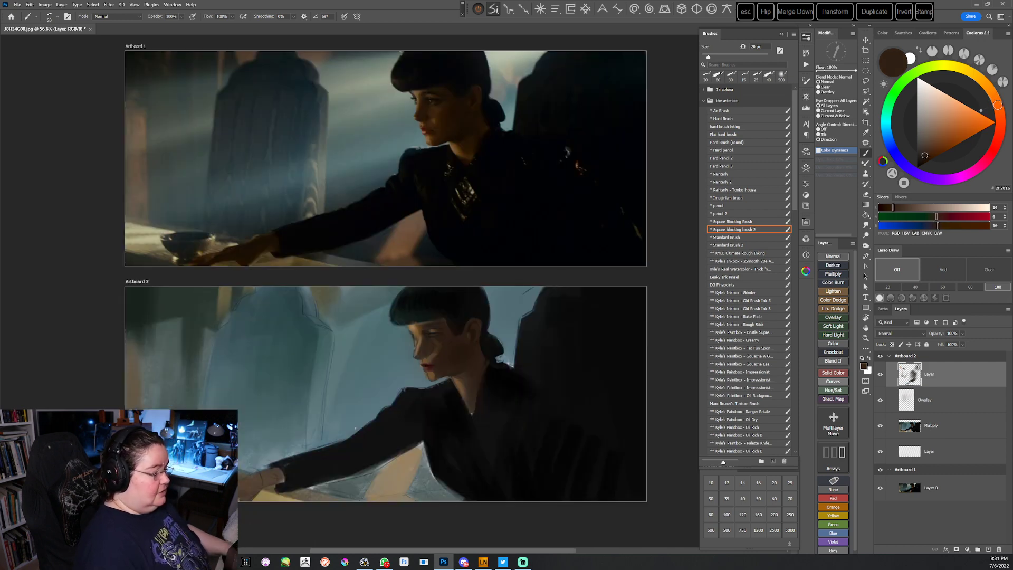
# Shade the neck below the jaw with sampled dark brown using a 35 px brush
pyautogui.press(']')
pyautogui.press(']')
pyautogui.press(']')
pyautogui.keyDown('alt'); pyautogui.click(456, 372); pyautogui.keyUp('alt')
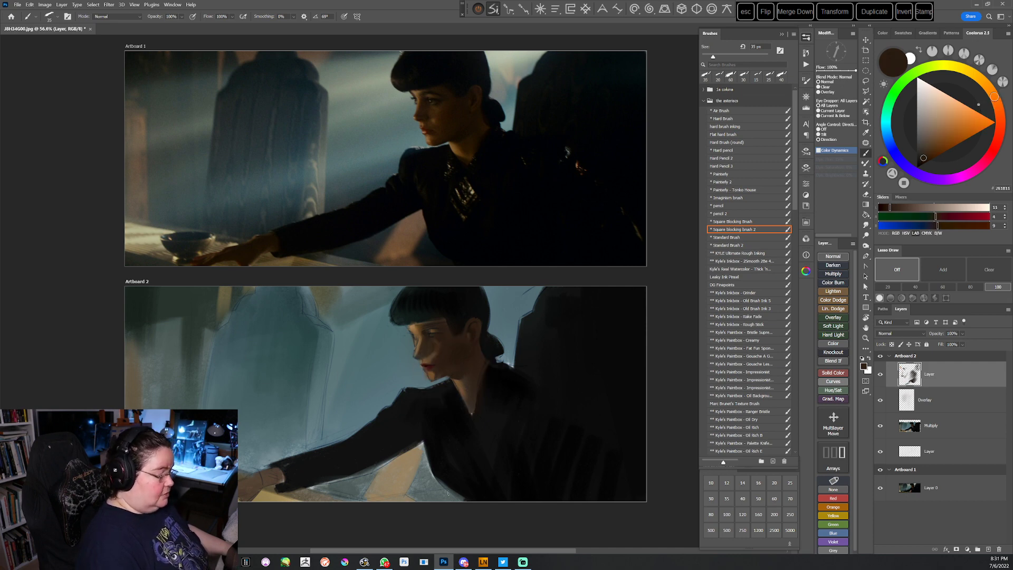
# Glaze the shadowed cheek and jaw with a reddish dark brown sampled from the face using a 70 px brush
pyautogui.keyDown('alt'); pyautogui.click(439, 344); pyautogui.keyUp('alt')
pyautogui.keyDown('alt'); pyautogui.click(439, 341); pyautogui.keyUp('alt')
pyautogui.press(']')
pyautogui.press(']')
pyautogui.press(']')
pyautogui.press(']')
pyautogui.press(']')
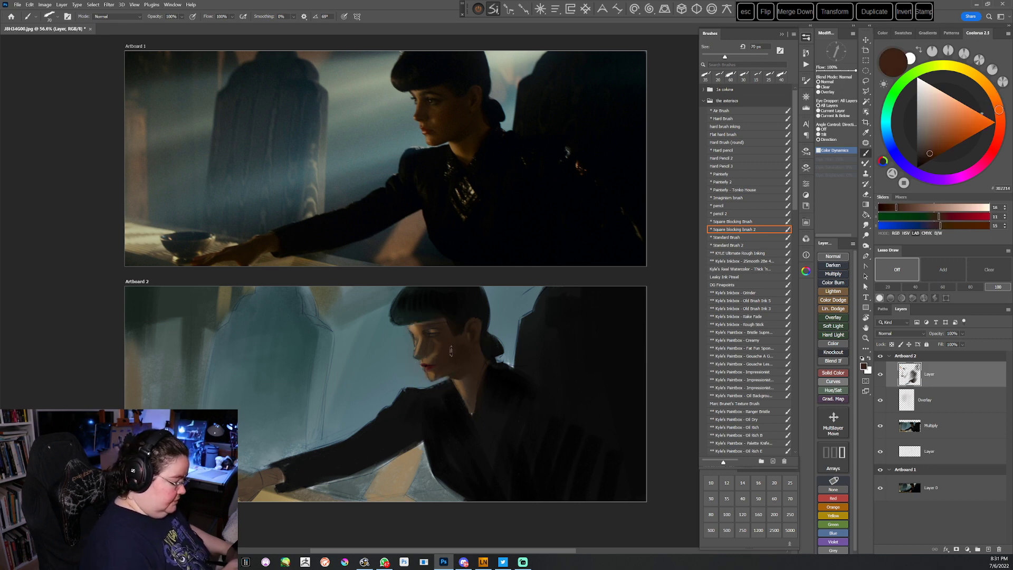
pyautogui.moveTo(463, 343); pyautogui.dragTo(468, 358)
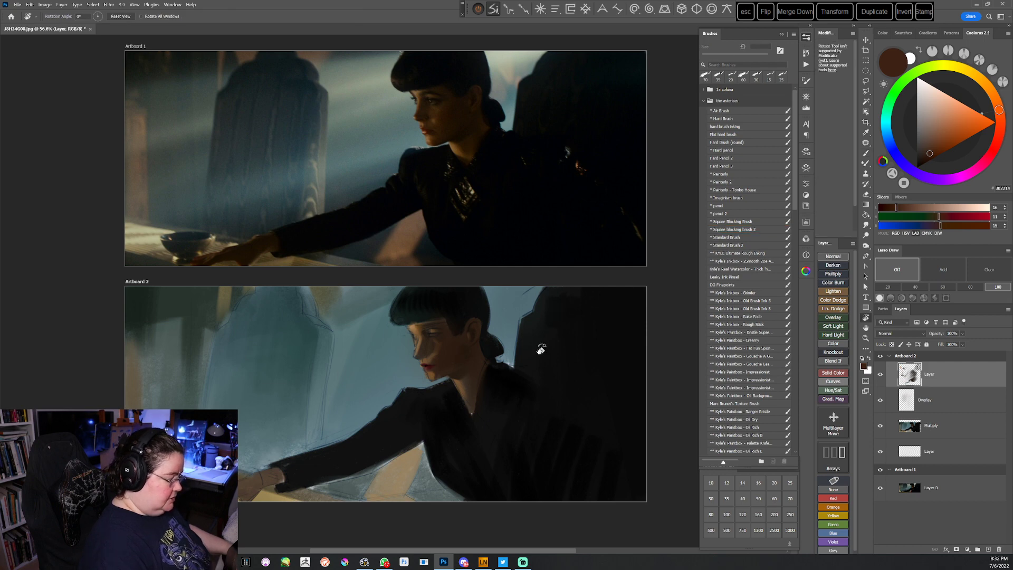
pyautogui.moveTo(561, 309); pyautogui.dragTo(395, 533)
pyautogui.press('Escape')
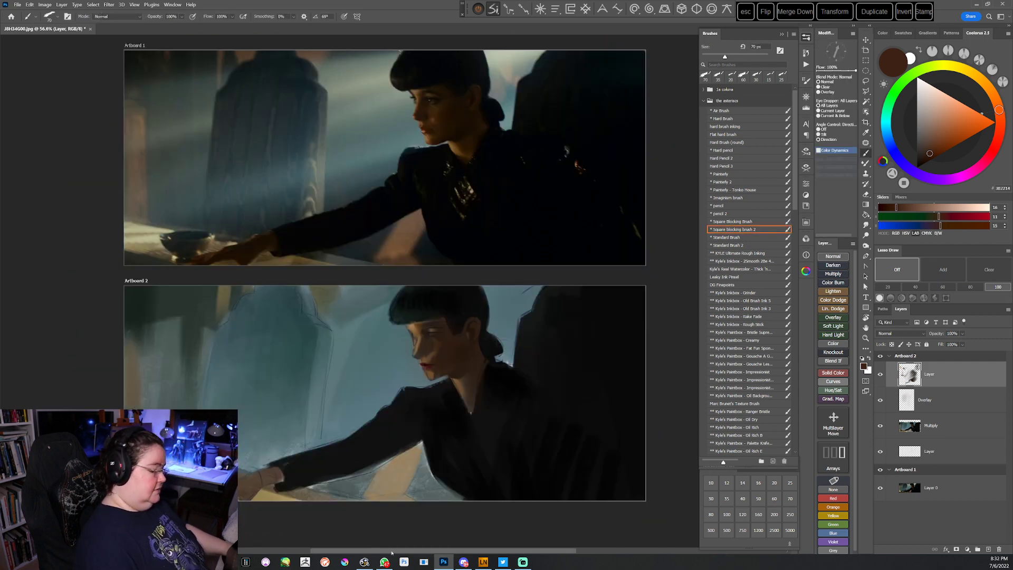
# Darken the skin at the collar opening with dark brown sampled from the neck using a 25 px brush
pyautogui.keyDown('alt'); pyautogui.click(462, 368); pyautogui.keyUp('alt')
pyautogui.press('[')
pyautogui.press('[')
pyautogui.press('[')
pyautogui.press('[')
pyautogui.press('[')
pyautogui.press('[')
pyautogui.press('[')
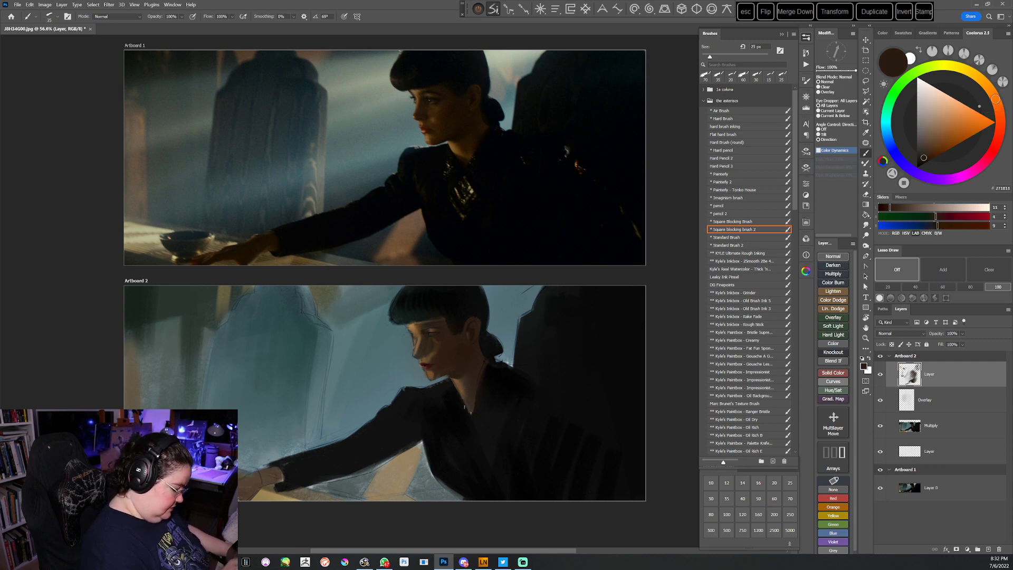
pyautogui.moveTo(463, 399); pyautogui.dragTo(469, 406)
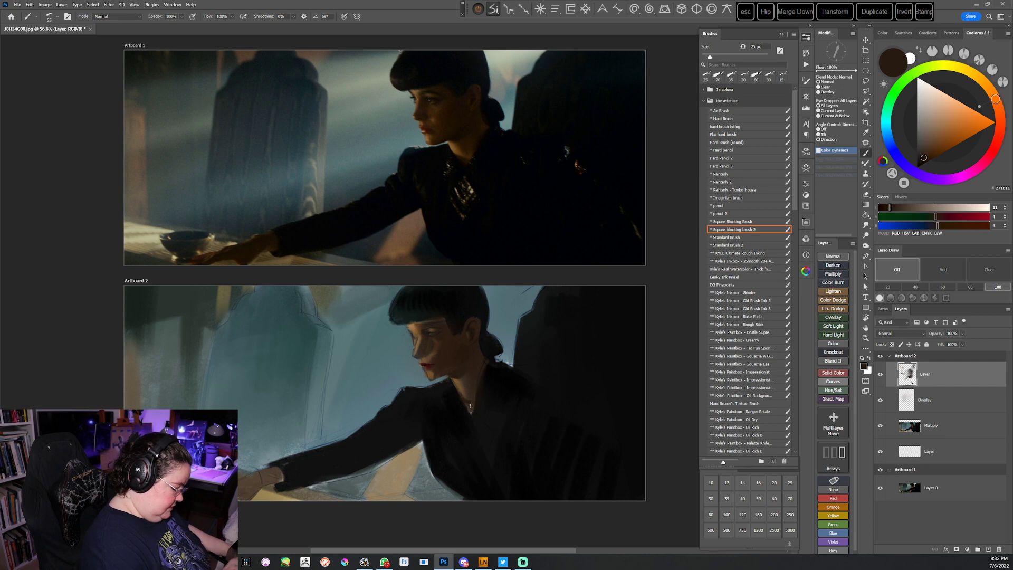
# Refine the point of the neckline with browns sampled from the lower neck
pyautogui.keyDown('alt'); pyautogui.click(459, 386); pyautogui.keyUp('alt')
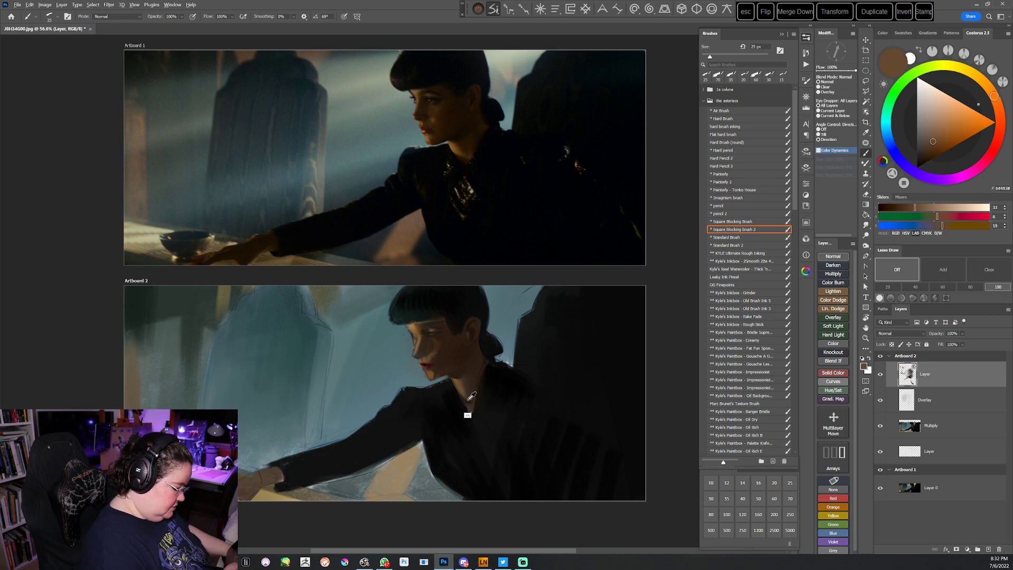
pyautogui.keyDown('alt'); pyautogui.click(467, 399); pyautogui.keyUp('alt')
pyautogui.keyDown('alt'); pyautogui.click(466, 401); pyautogui.keyUp('alt')
pyautogui.moveTo(466, 402); pyautogui.dragTo(473, 415)
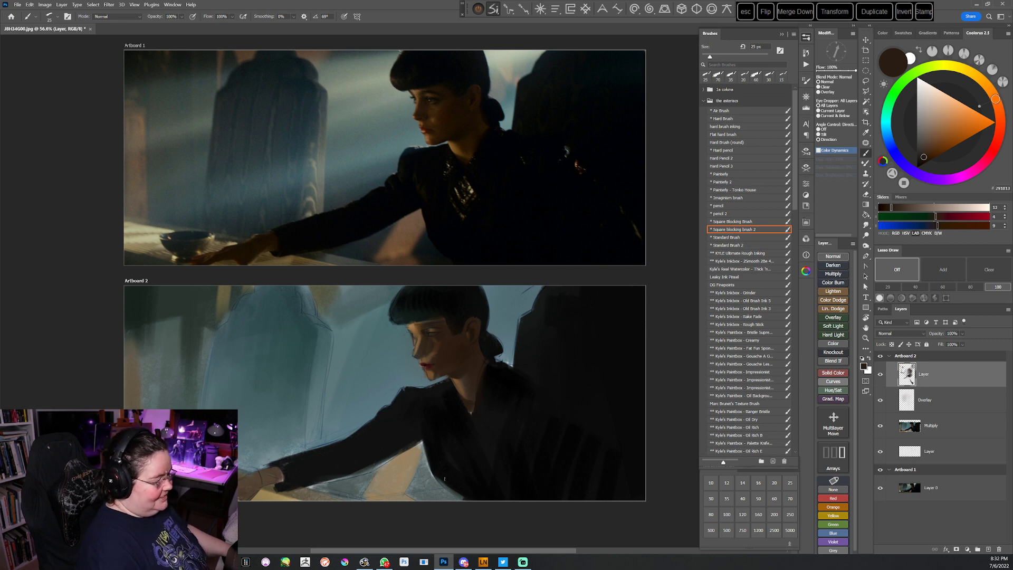
# Shade the skin along the collar opening with dark browns sampled from the neckline using a 25 px brush
pyautogui.keyDown('alt'); pyautogui.click(473, 401); pyautogui.keyUp('alt')
pyautogui.keyDown('alt'); pyautogui.click(481, 400); pyautogui.keyUp('alt')
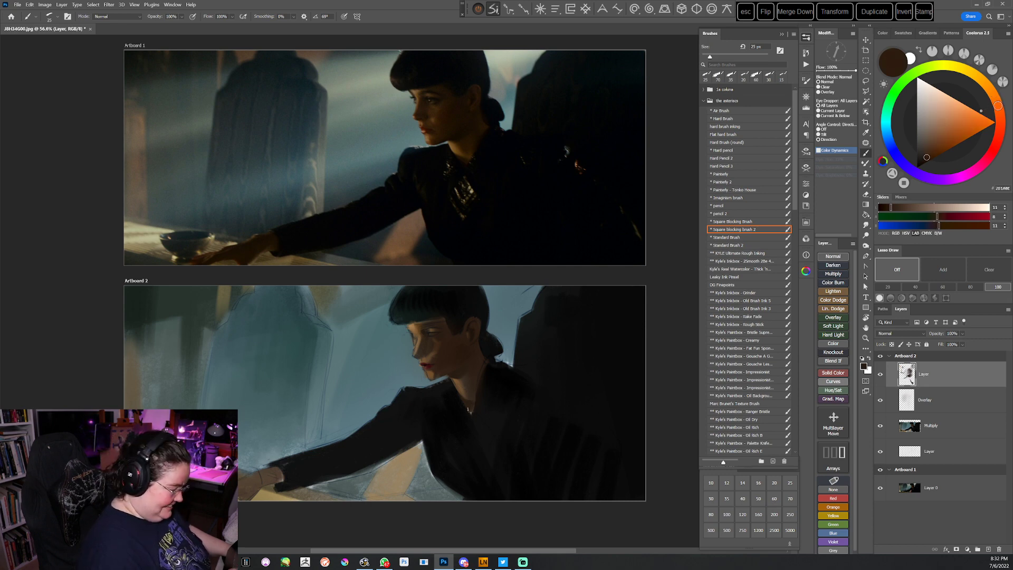
pyautogui.moveTo(473, 405); pyautogui.dragTo(496, 363)
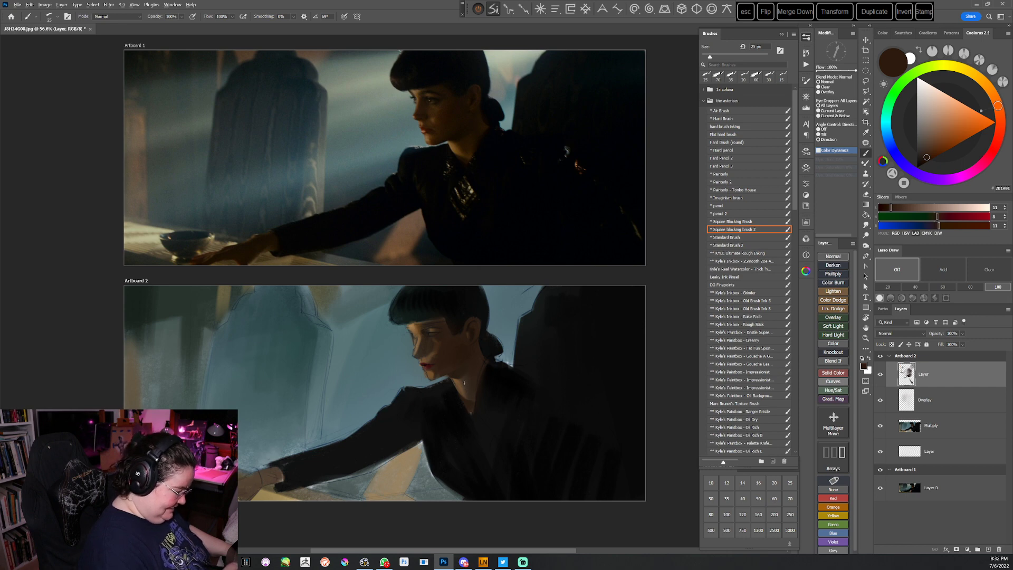
# Refine the front edge of the neck and collar with dark brown and near-black sampled from the neck and jacket
pyautogui.keyDown('alt'); pyautogui.click(456, 384); pyautogui.keyUp('alt')
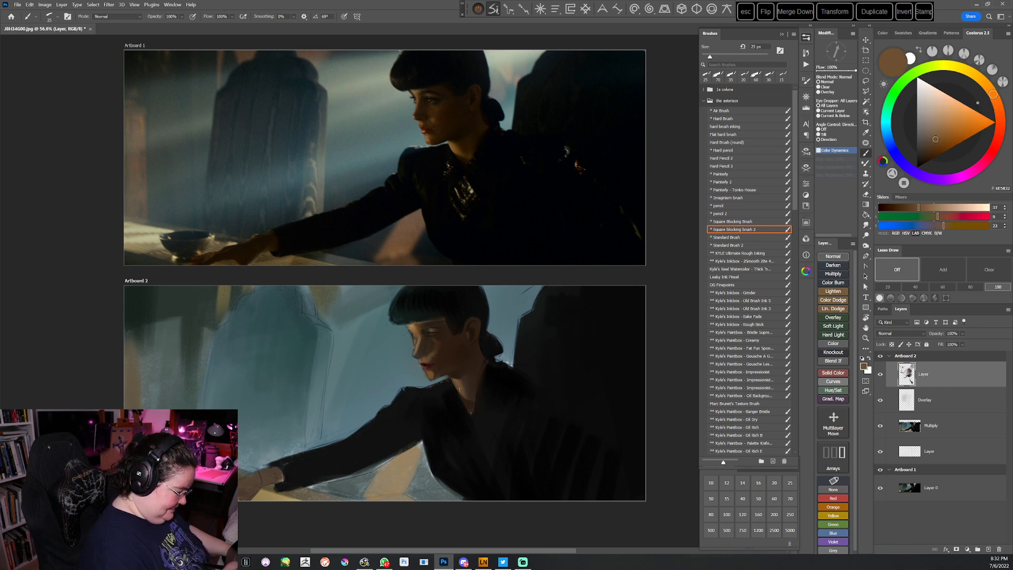
pyautogui.press('r')
pyautogui.moveTo(541, 356); pyautogui.dragTo(522, 390)
pyautogui.keyDown('alt'); pyautogui.click(418, 426); pyautogui.keyUp('alt')
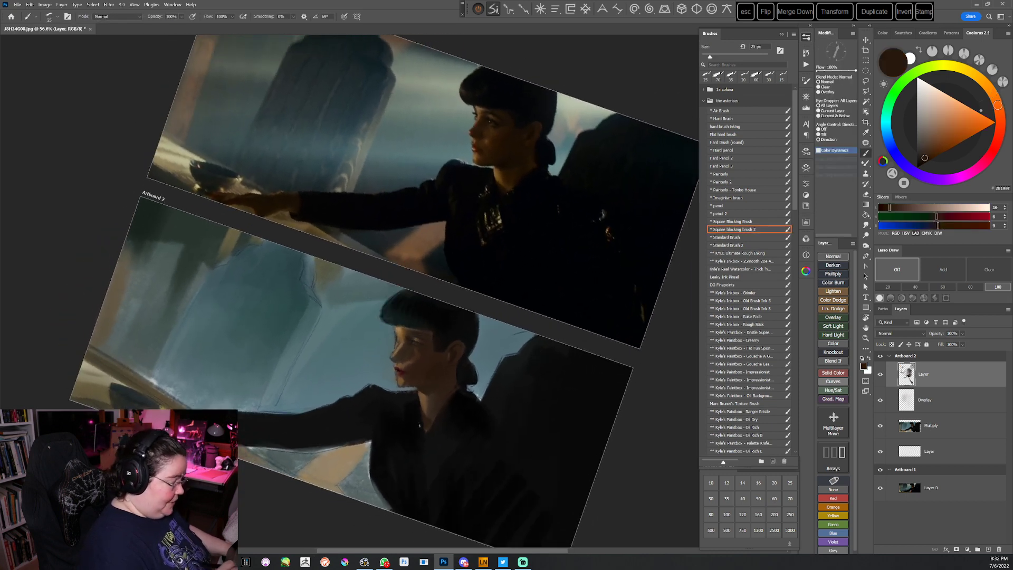
pyautogui.keyDown('alt'); pyautogui.click(417, 412); pyautogui.keyUp('alt')
pyautogui.moveTo(419, 419); pyautogui.dragTo(444, 518)
pyautogui.press('Escape')
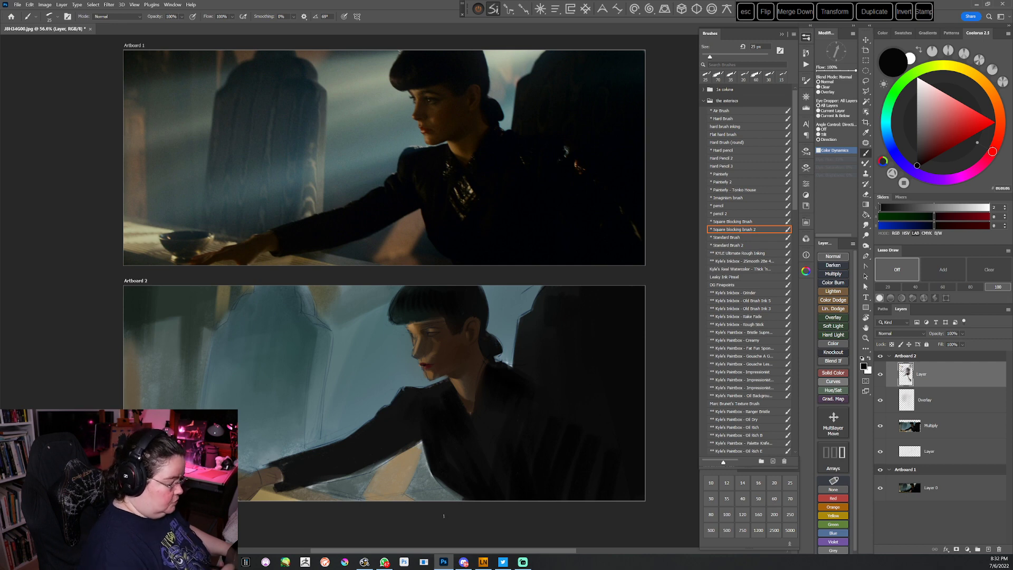
# Touch up the lit side of the face with a slightly lighter version of the brown sampled from the cheek
pyautogui.keyDown('alt'); pyautogui.click(415, 324); pyautogui.keyUp('alt')
pyautogui.keyDown('alt'); pyautogui.click(413, 352); pyautogui.keyUp('alt')
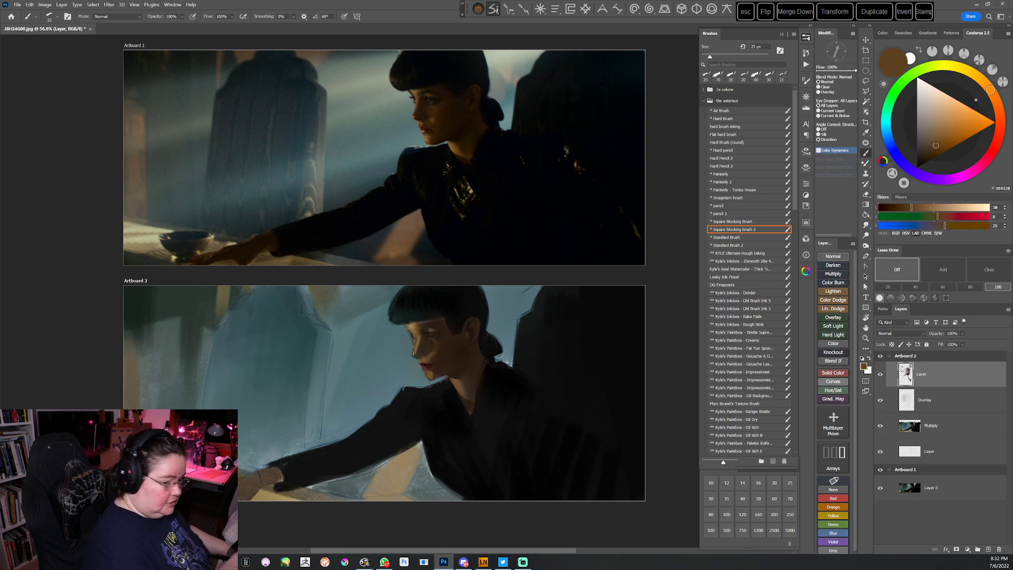
pyautogui.click(938, 144)
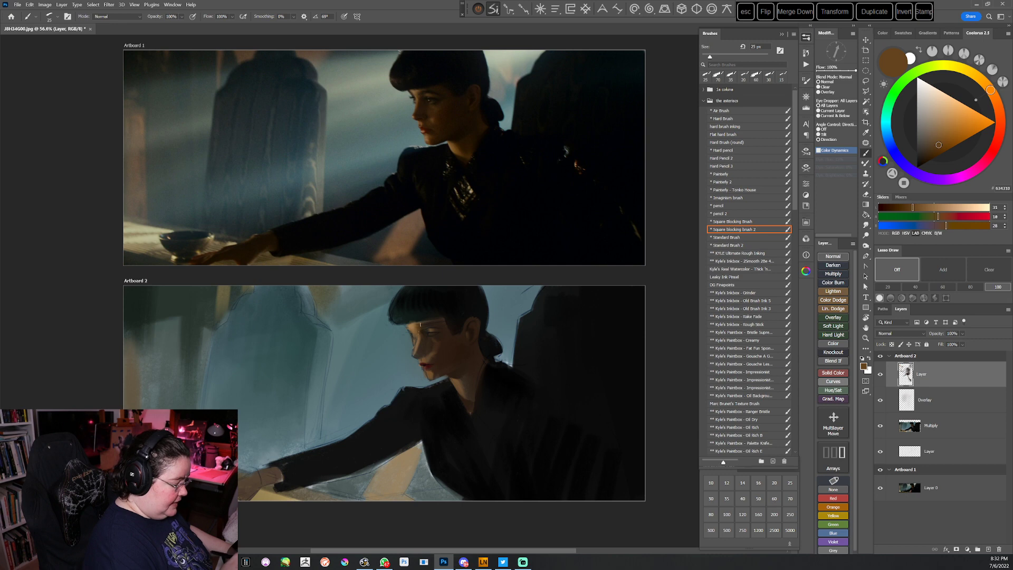
pyautogui.moveTo(518, 405); pyautogui.dragTo(541, 400)
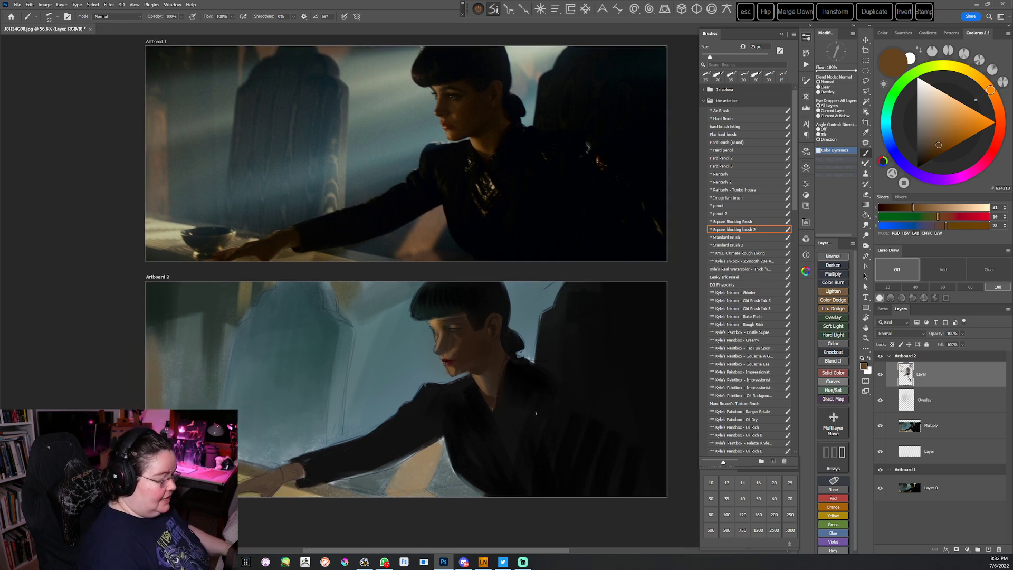
# Clean up the jacket's front shoulder edge with near-black sampled from the jacket
pyautogui.press('r')
pyautogui.moveTo(549, 320); pyautogui.dragTo(543, 242)
pyautogui.keyDown('alt'); pyautogui.click(462, 366); pyautogui.keyUp('alt')
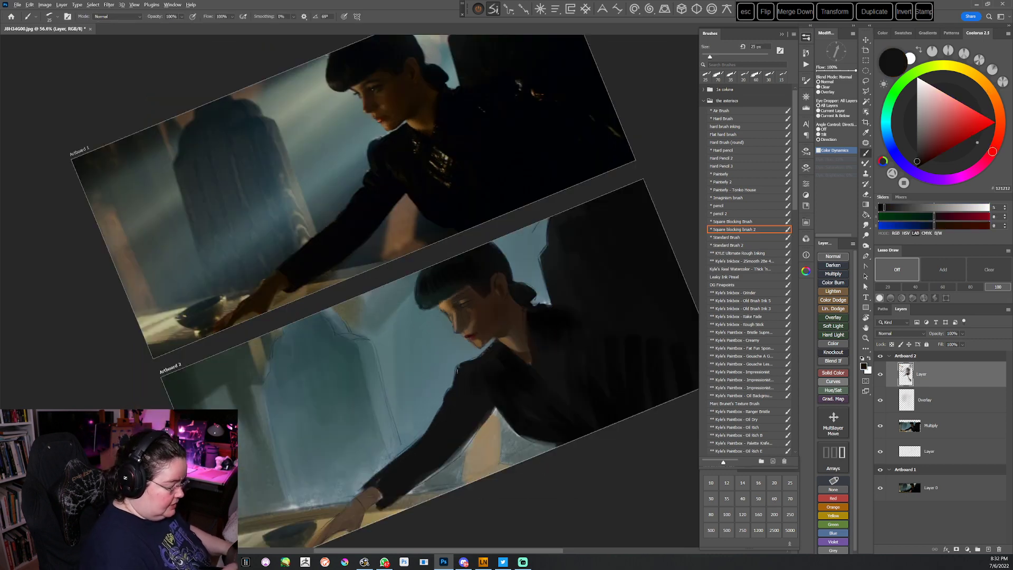
pyautogui.moveTo(460, 365)
pyautogui.mouseDown()
pyautogui.moveTo(495, 342)
pyautogui.moveTo(456, 368)
pyautogui.moveTo(450, 392)
pyautogui.mouseUp()
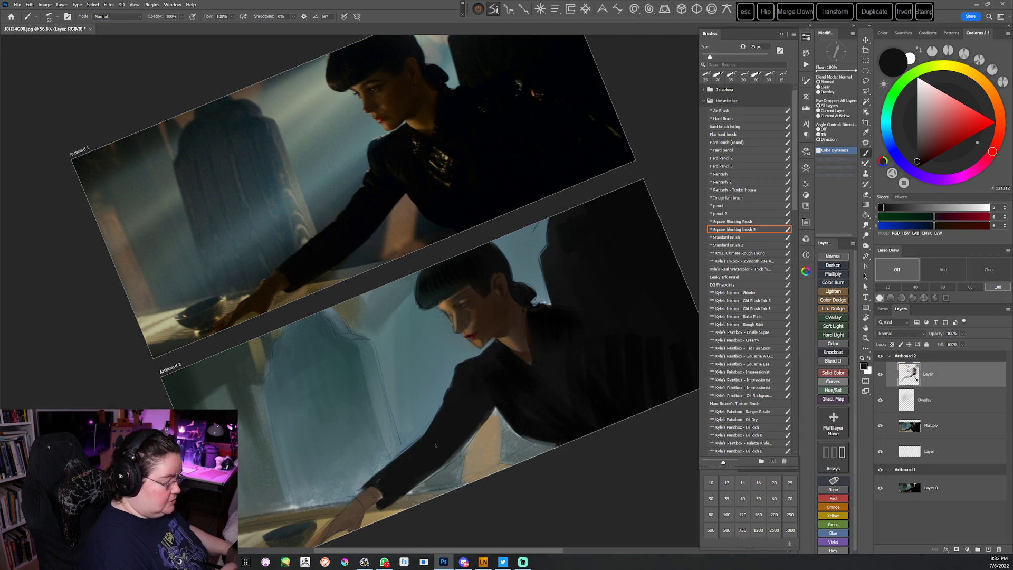
pyautogui.press('Escape')
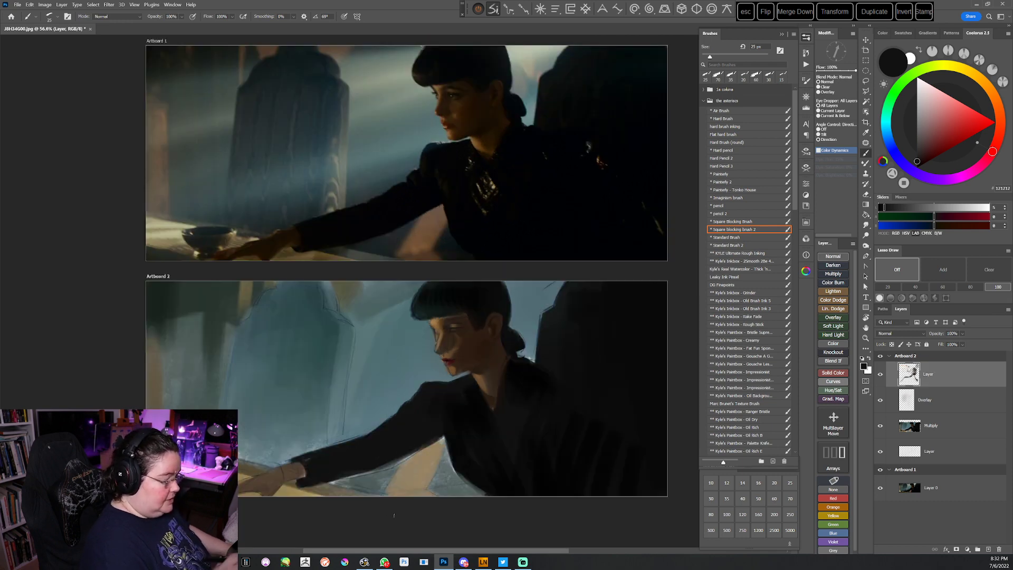
# Reshape the hair behind the ear and around the bun with sampled hair black and blue-grey background colour
pyautogui.keyDown('alt'); pyautogui.click(501, 306); pyautogui.keyUp('alt')
pyautogui.moveTo(506, 311); pyautogui.dragTo(510, 329)
pyautogui.keyDown('alt'); pyautogui.click(510, 292); pyautogui.keyUp('alt')
pyautogui.moveTo(510, 293)
pyautogui.mouseDown()
pyautogui.moveTo(504, 281)
pyautogui.moveTo(517, 341)
pyautogui.mouseUp()
pyautogui.keyDown('alt'); pyautogui.click(507, 326); pyautogui.keyUp('alt')
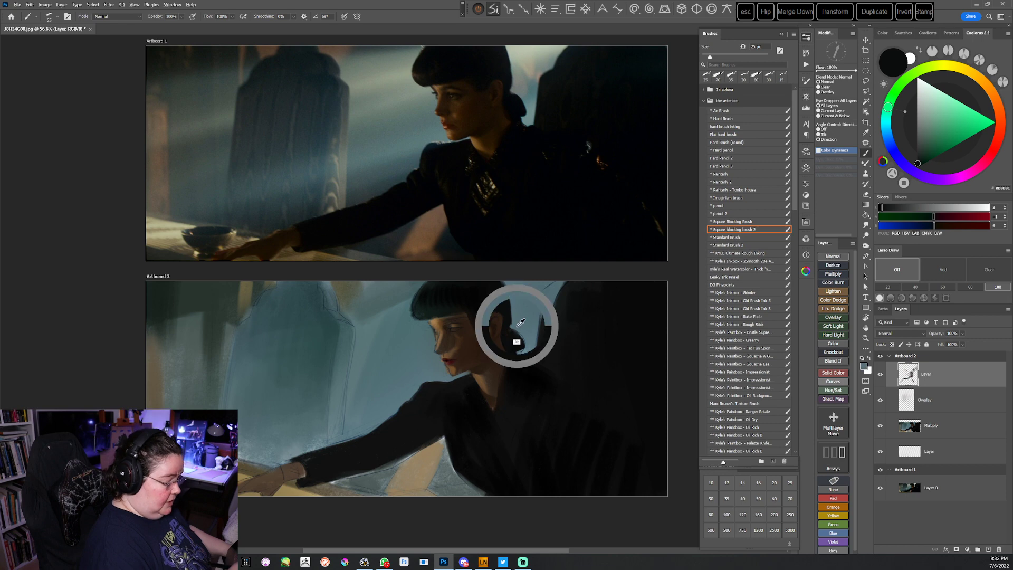
pyautogui.keyDown('alt'); pyautogui.click(518, 326); pyautogui.keyUp('alt')
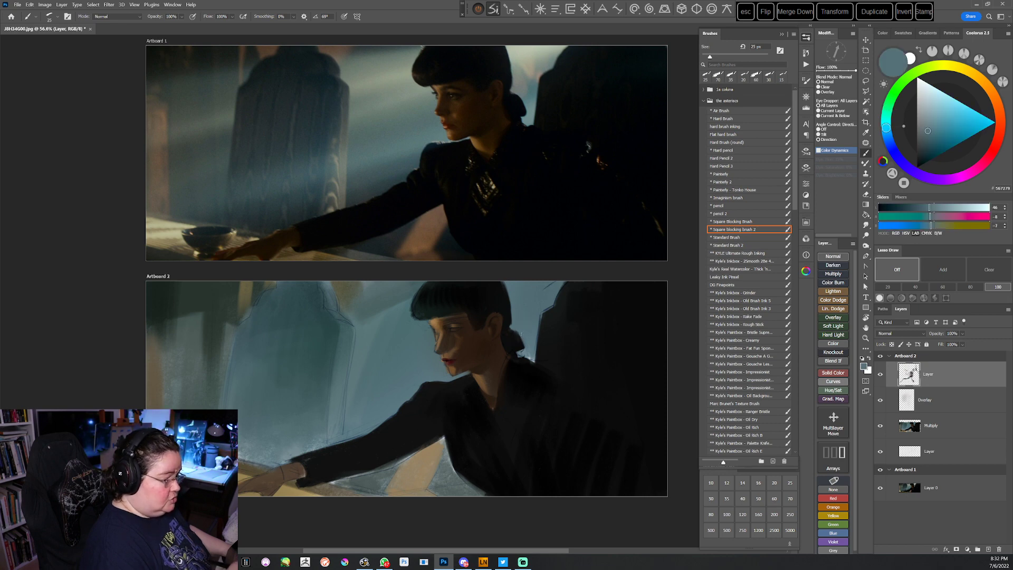
pyautogui.keyDown('alt'); pyautogui.click(524, 357); pyautogui.keyUp('alt')
pyautogui.keyDown('alt'); pyautogui.click(519, 358); pyautogui.keyUp('alt')
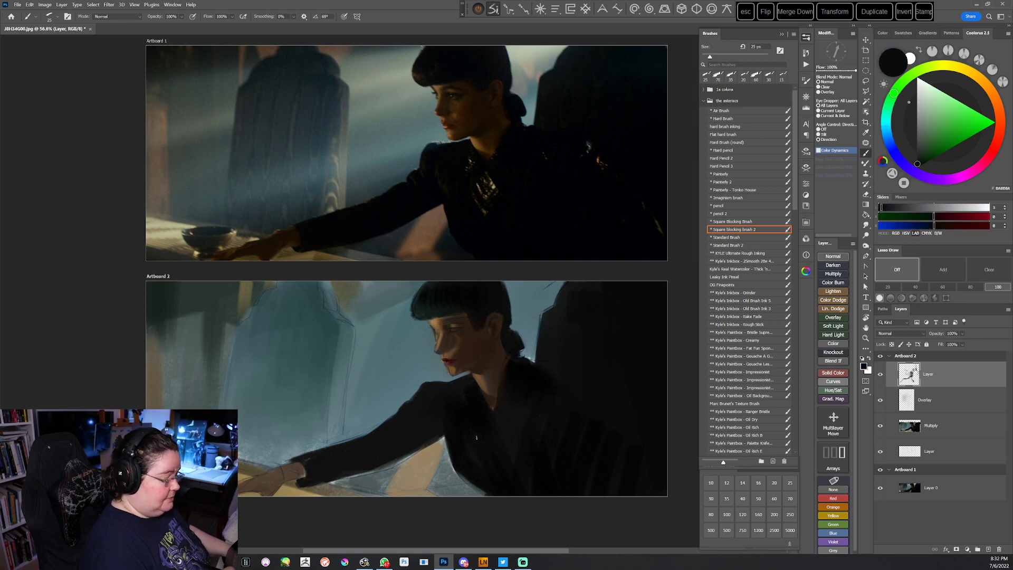
# Refine the jaw and neck shadows with very dark browns sampled from the neck using a 10 px brush
pyautogui.moveTo(571, 301); pyautogui.dragTo(558, 324)
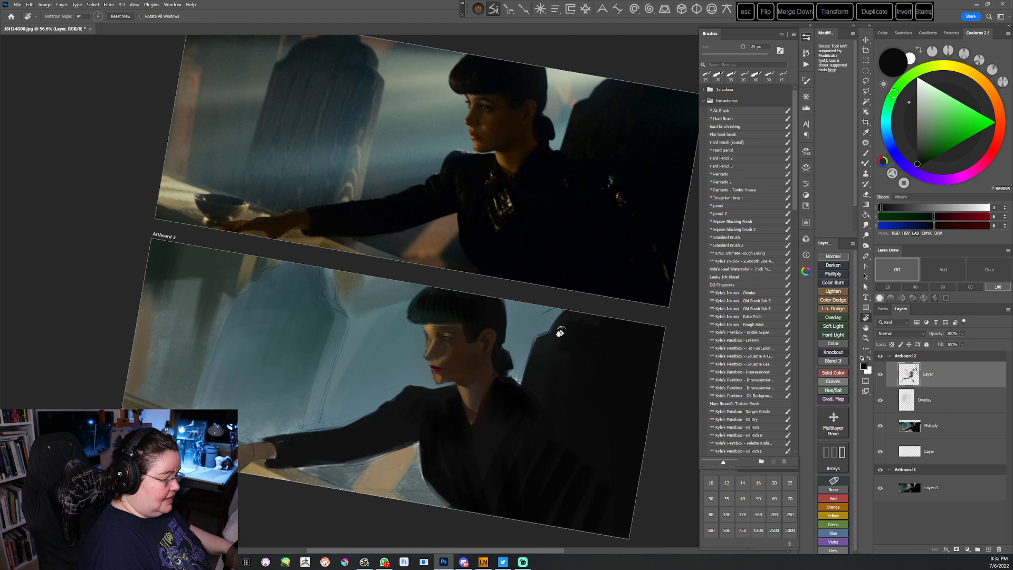
pyautogui.keyDown('alt'); pyautogui.click(483, 349); pyautogui.keyUp('alt')
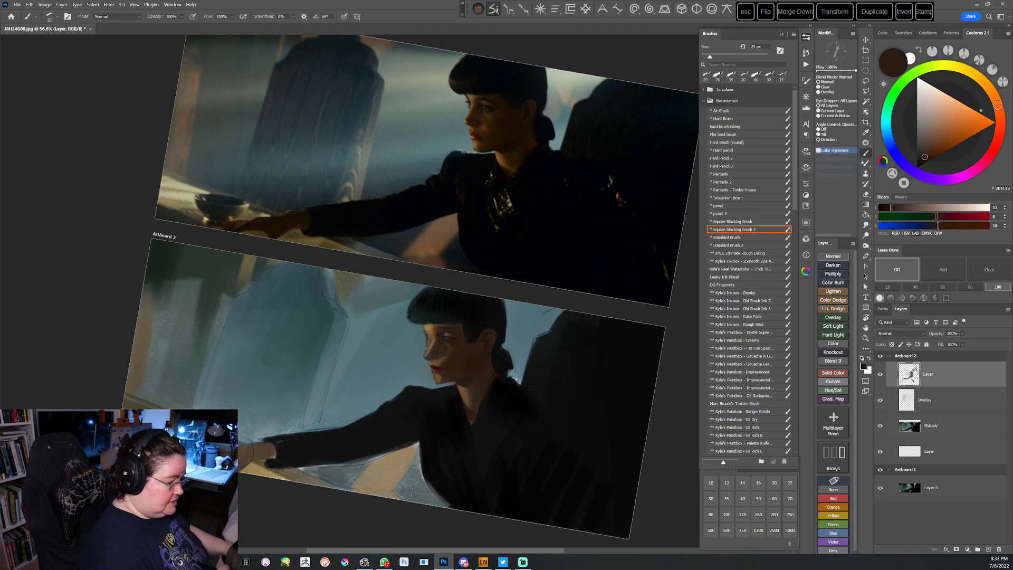
pyautogui.keyDown('alt'); pyautogui.click(462, 380); pyautogui.keyUp('alt')
pyautogui.press('[')
pyautogui.click(481, 356)
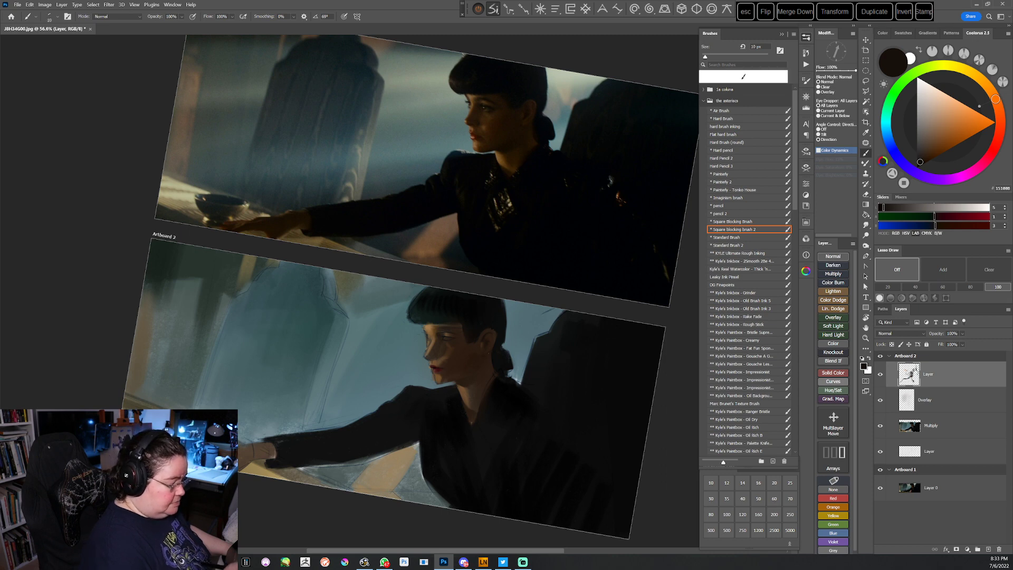
pyautogui.press('r')
pyautogui.moveTo(516, 336); pyautogui.dragTo(459, 432)
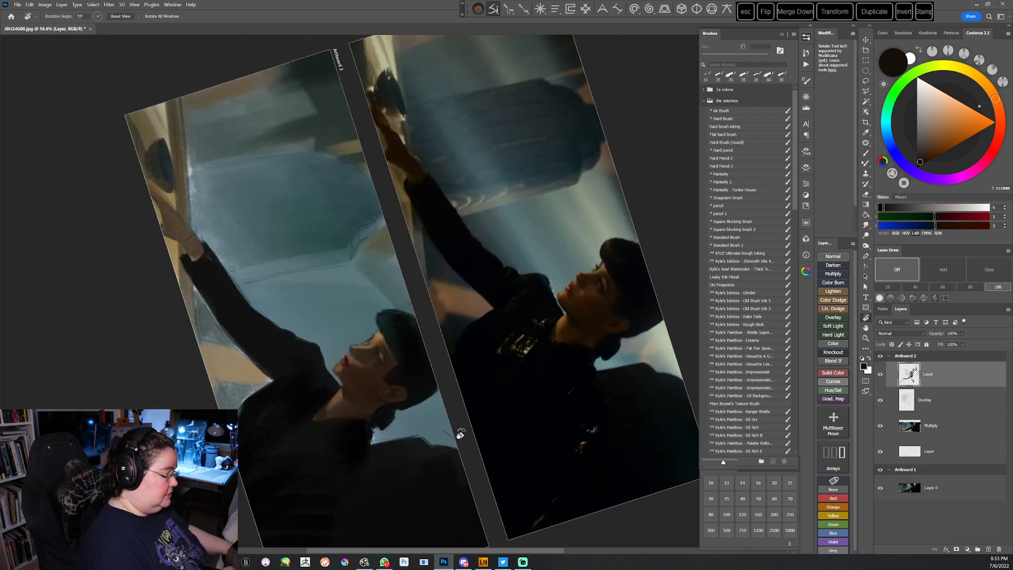
pyautogui.press('Escape')
pyautogui.moveTo(496, 390); pyautogui.dragTo(494, 404)
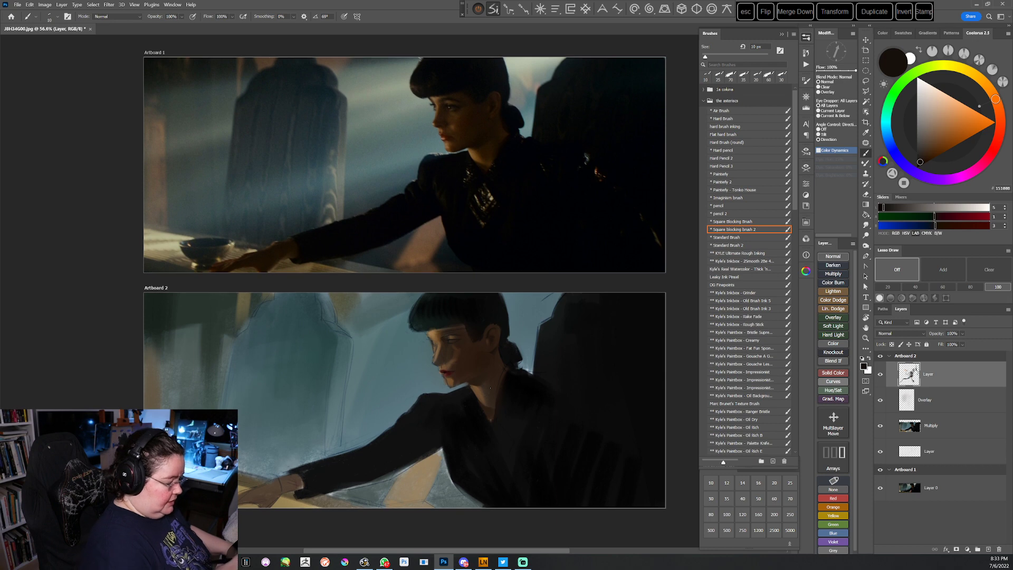
# Blend the shading across the cheek with browns sampled from the forehead and cheek using a 40 px brush
pyautogui.keyDown('alt'); pyautogui.click(433, 332); pyautogui.keyUp('alt')
pyautogui.press(']')
pyautogui.press(']')
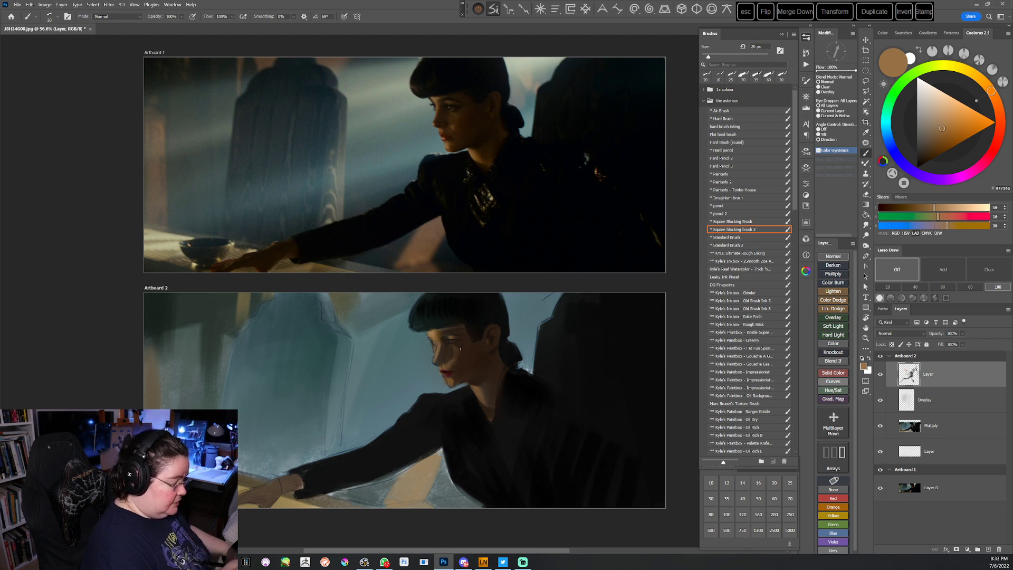
pyautogui.press(']')
pyautogui.press(']')
pyautogui.press(']')
pyautogui.press(']')
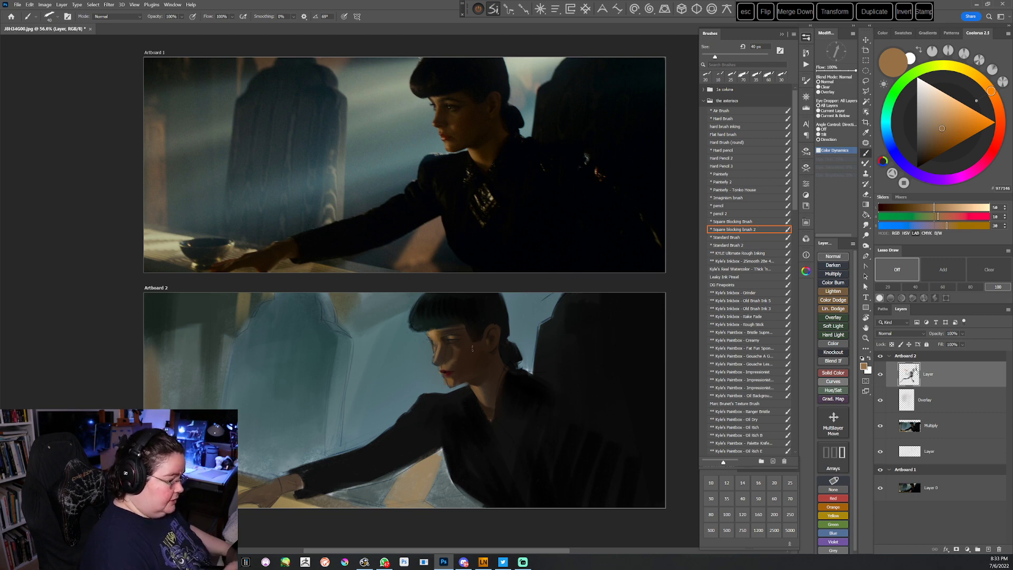
pyautogui.keyDown('alt'); pyautogui.click(450, 350); pyautogui.keyUp('alt')
pyautogui.keyDown('alt'); pyautogui.click(458, 348); pyautogui.keyUp('alt')
pyautogui.keyDown('alt'); pyautogui.click(465, 347); pyautogui.keyUp('alt')
pyautogui.press('r')
pyautogui.moveTo(622, 299)
pyautogui.mouseDown()
pyautogui.moveTo(616, 338)
pyautogui.moveTo(420, 511)
pyautogui.mouseUp()
pyautogui.press('Escape')
pyautogui.press('b')
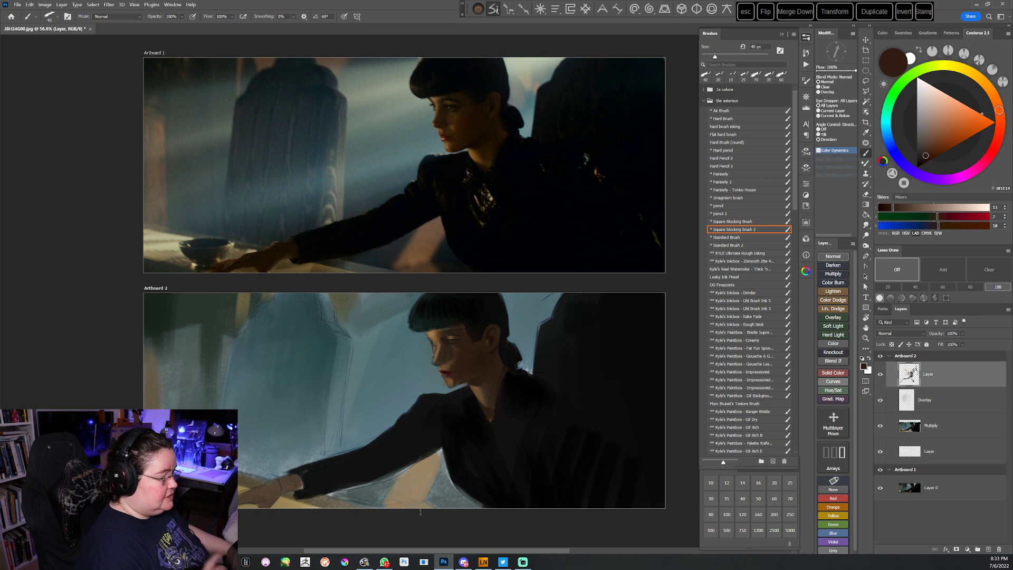
# Refine the fringe and hairline with near-black sampled from the hair using a 15 px brush
pyautogui.keyDown('alt'); pyautogui.click(457, 308); pyautogui.keyUp('alt')
pyautogui.press('r')
pyautogui.moveTo(520, 327); pyautogui.dragTo(524, 294)
pyautogui.press('b')
pyautogui.press('[')
pyautogui.press('[')
pyautogui.press('[')
pyautogui.press('[')
pyautogui.press('[')
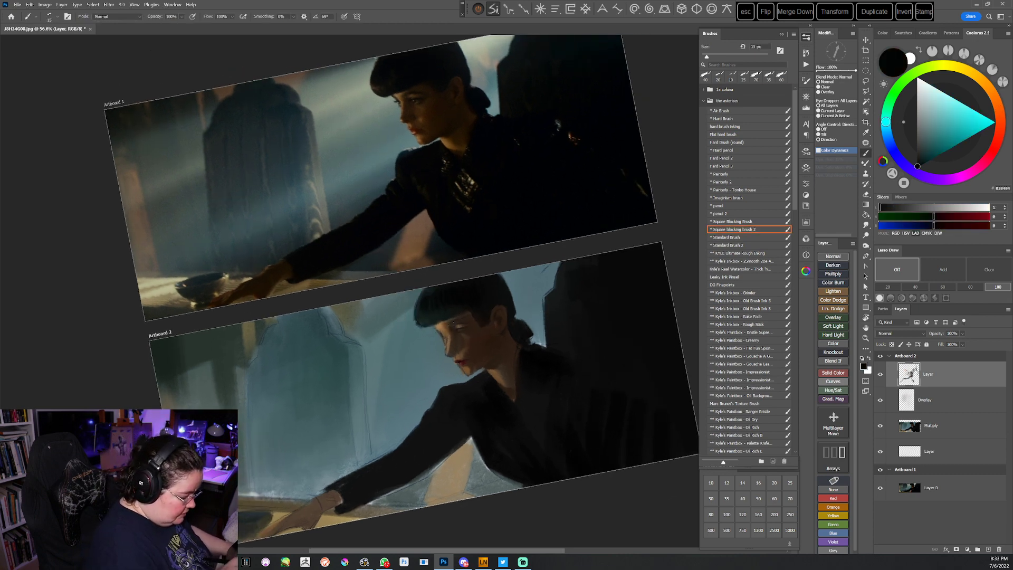
pyautogui.press('r')
pyautogui.moveTo(462, 319); pyautogui.dragTo(544, 240)
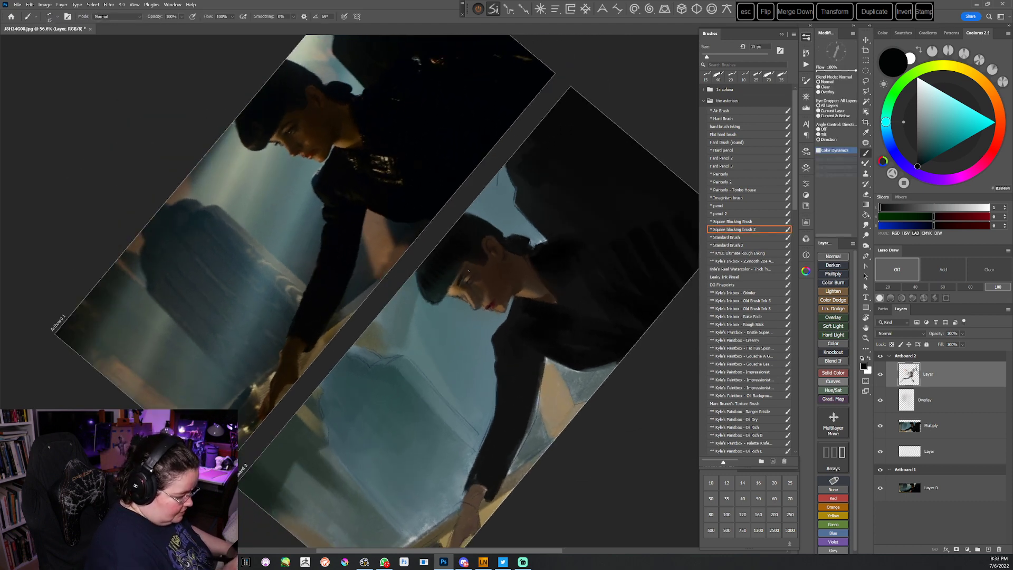
# Touch up the shadowed side of the face in front of the ear with dark browns sampled from the cheek
pyautogui.press('r')
pyautogui.moveTo(455, 290); pyautogui.dragTo(326, 394)
pyautogui.keyDown('alt'); pyautogui.click(403, 368); pyautogui.keyUp('alt')
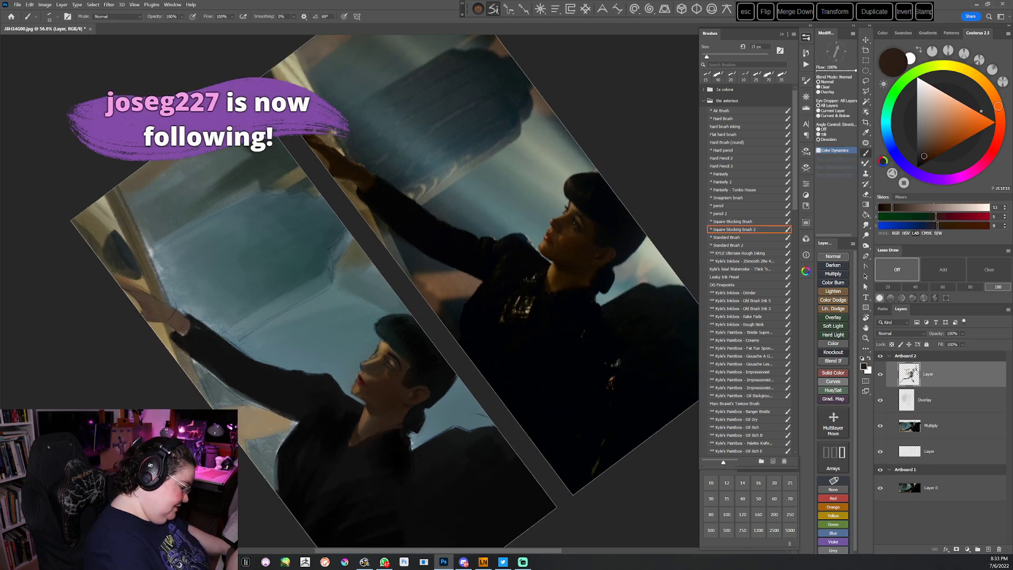
pyautogui.keyDown('alt'); pyautogui.click(395, 372); pyautogui.keyUp('alt')
pyautogui.press('Escape')
# Detail the brow and eye area with near-black sampled from the fringe and browns and light tan sampled from the face
pyautogui.keyDown('alt'); pyautogui.click(432, 339); pyautogui.keyUp('alt')
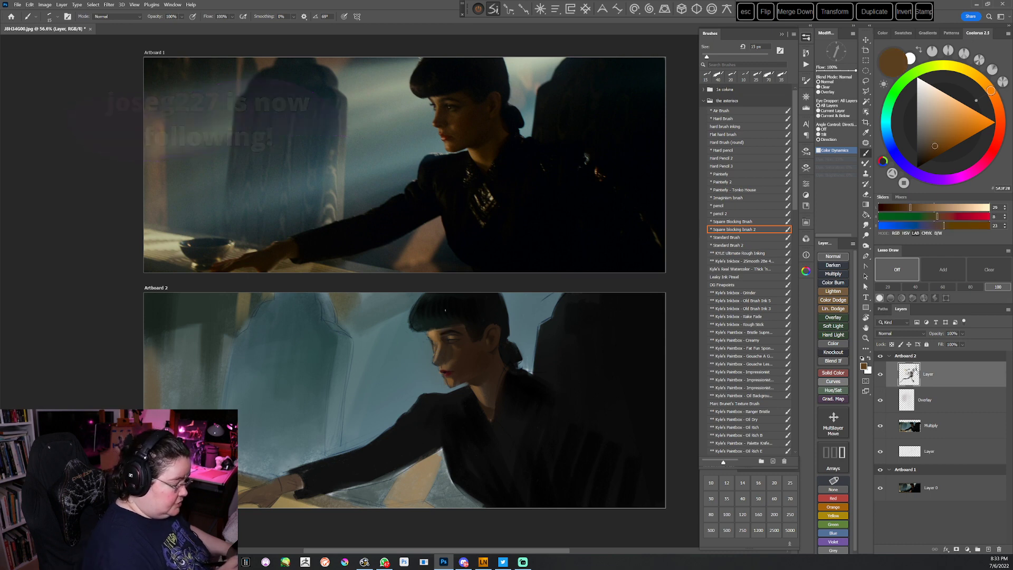
pyautogui.keyDown('alt'); pyautogui.click(426, 301); pyautogui.keyUp('alt')
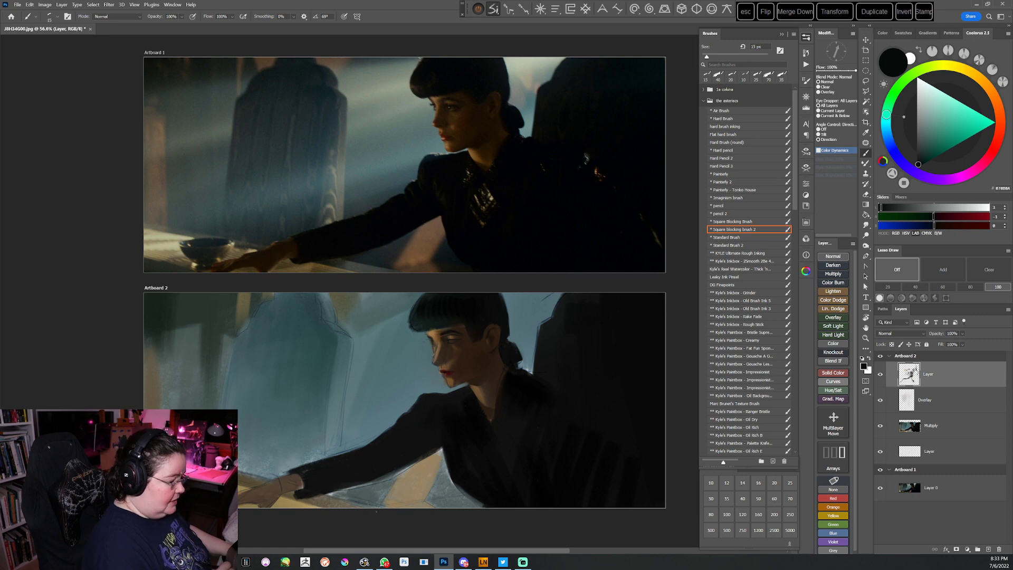
pyautogui.keyDown('alt'); pyautogui.click(434, 327); pyautogui.keyUp('alt')
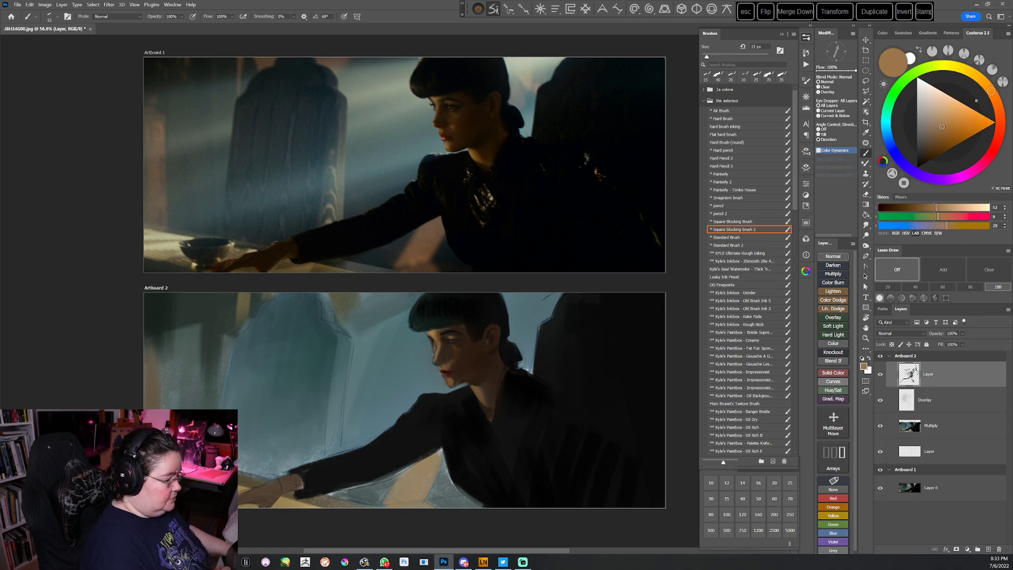
pyautogui.keyDown('alt'); pyautogui.click(444, 340); pyautogui.keyUp('alt')
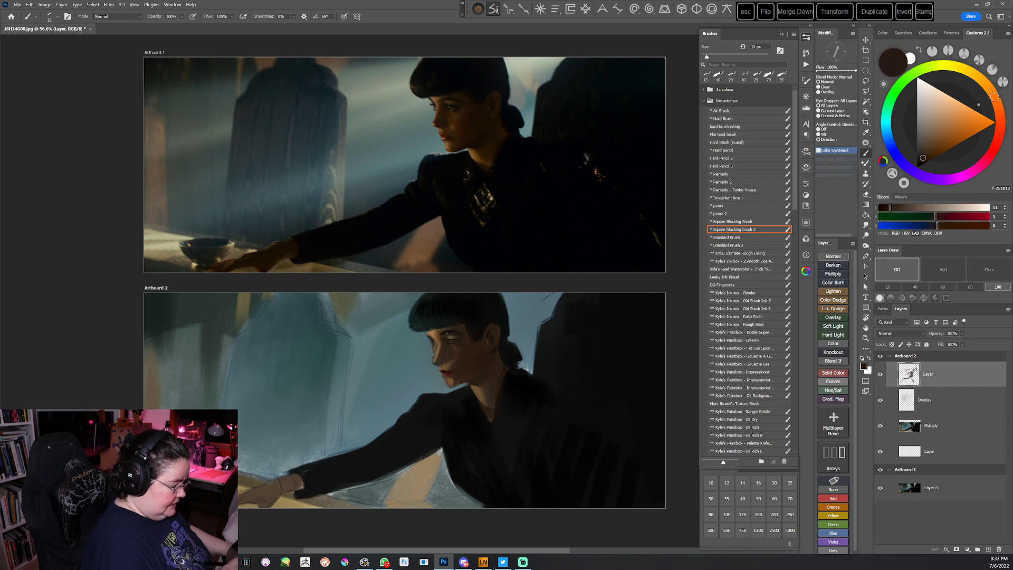
pyautogui.keyDown('alt'); pyautogui.click(433, 335); pyautogui.keyUp('alt')
pyautogui.click(945, 122)
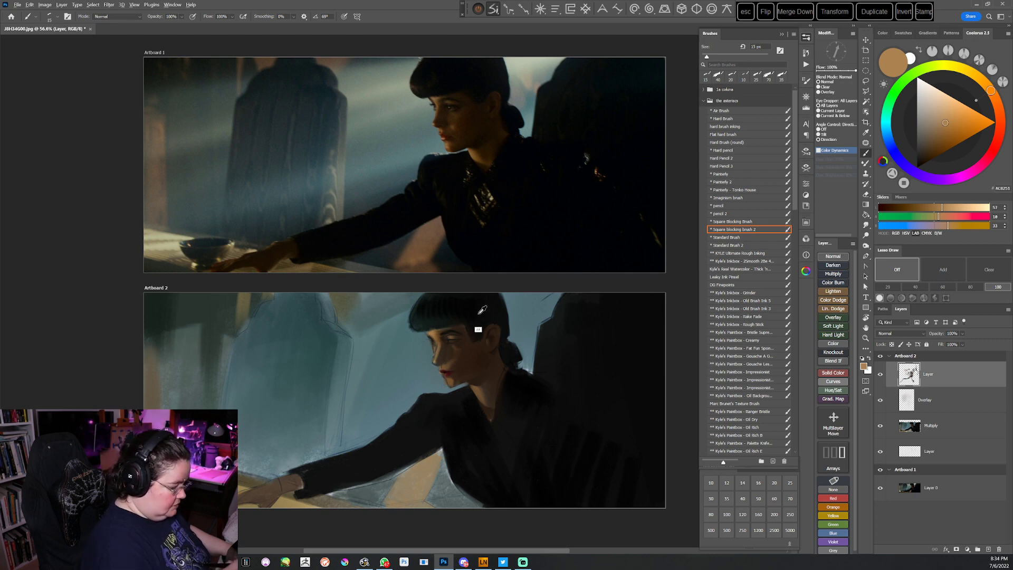
# Refine the contour around the mouth and chin with near-black from the jacket and dark brown sampled from the face
pyautogui.keyDown('alt'); pyautogui.click(497, 441); pyautogui.keyUp('alt')
pyautogui.press('r')
pyautogui.moveTo(500, 439); pyautogui.dragTo(517, 245)
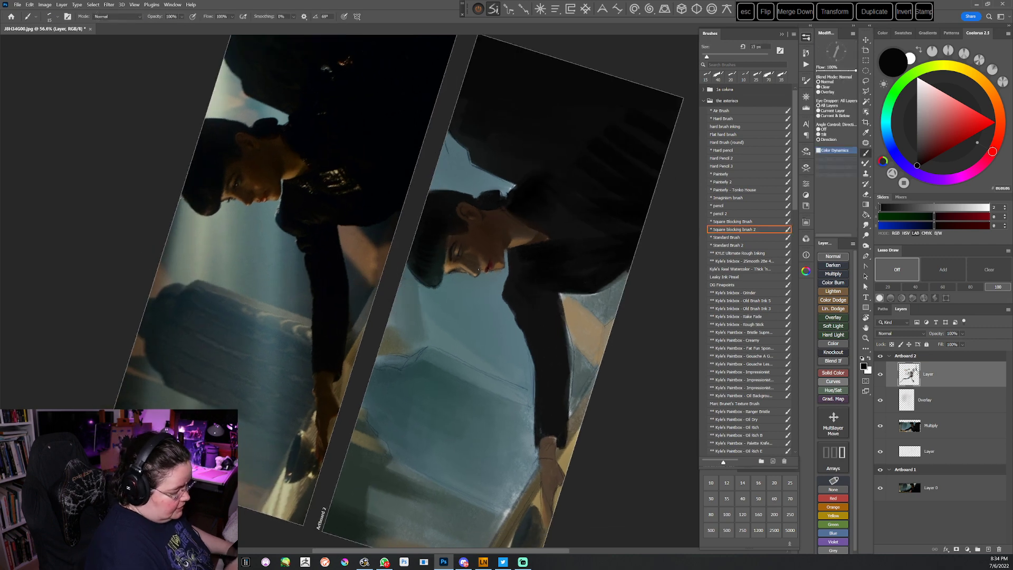
pyautogui.keyDown('alt'); pyautogui.click(479, 264); pyautogui.keyUp('alt')
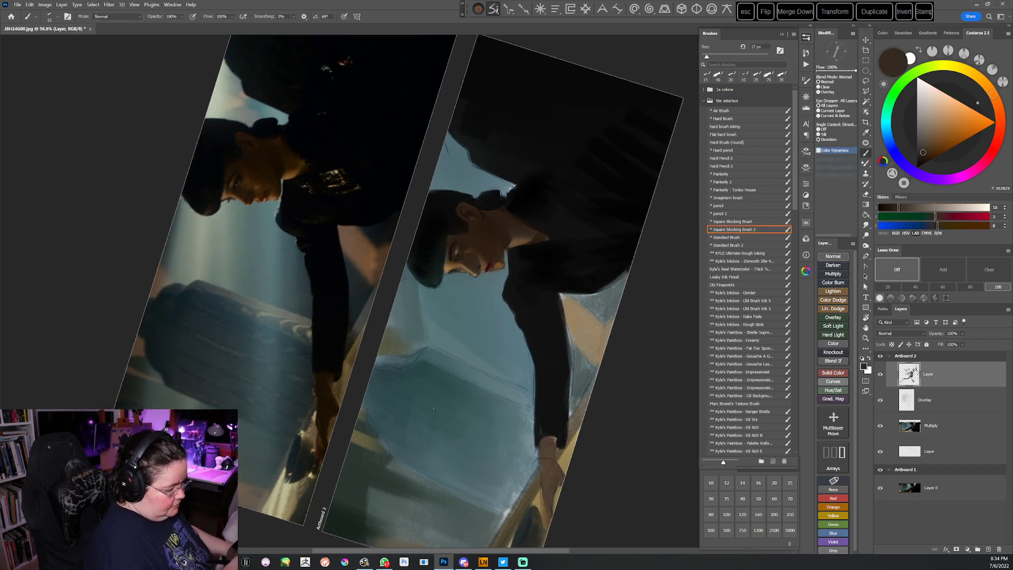
pyautogui.press('Escape')
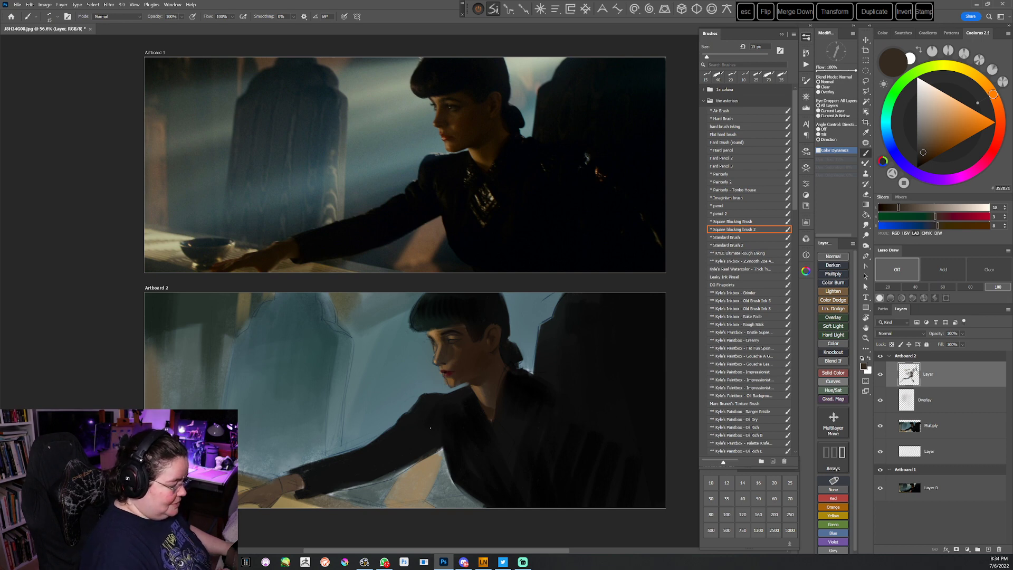
# Refine the lip and chin profile with dark browns sampled around the mouth and blue-grey sampled from the background
pyautogui.press('r')
pyautogui.moveTo(539, 316); pyautogui.dragTo(354, 496)
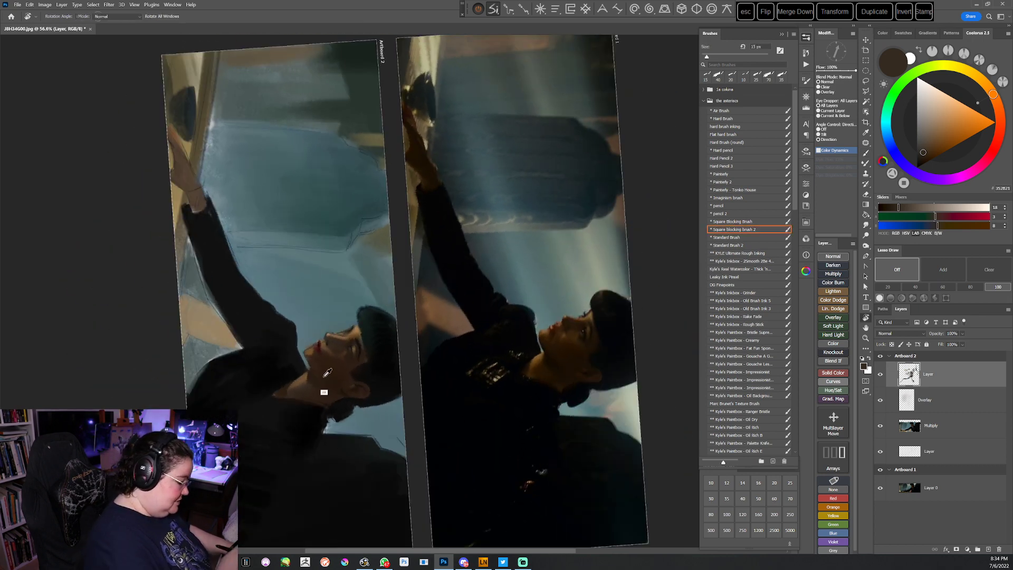
pyautogui.press('b')
pyautogui.keyDown('alt'); pyautogui.click(303, 352); pyautogui.keyUp('alt')
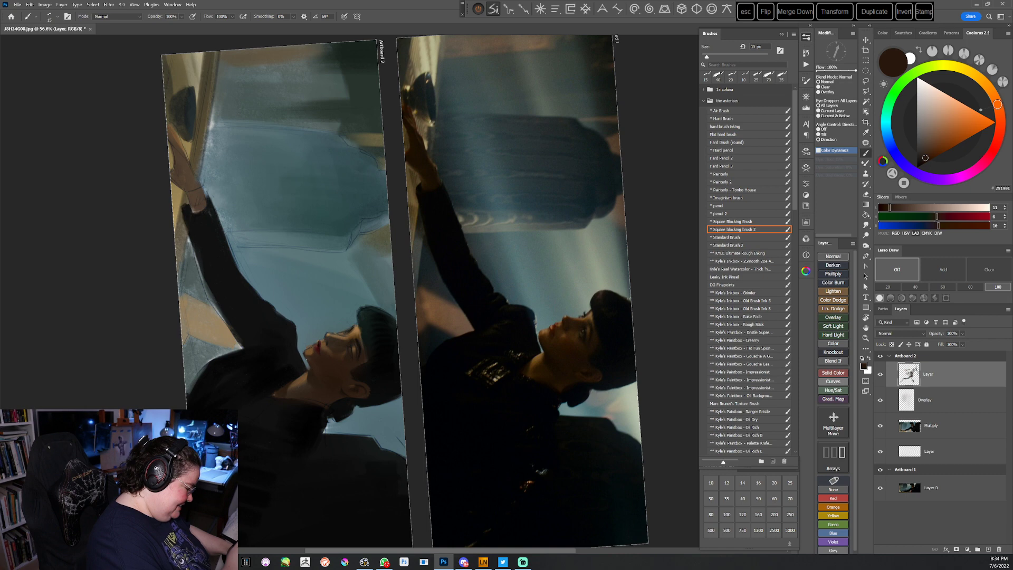
pyautogui.keyDown('alt'); pyautogui.click(315, 362); pyautogui.keyUp('alt')
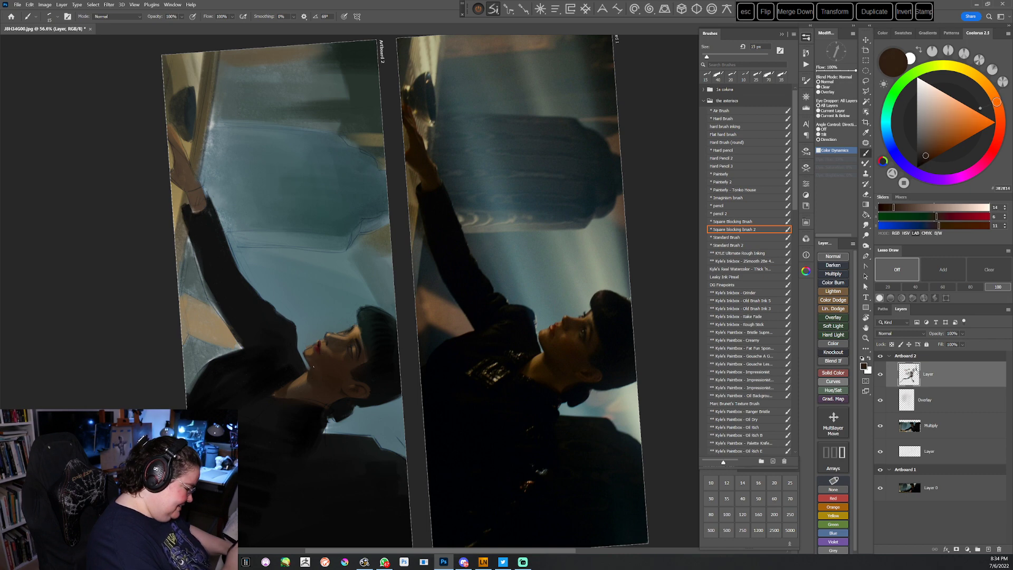
pyautogui.keyDown('alt'); pyautogui.click(304, 352); pyautogui.keyUp('alt')
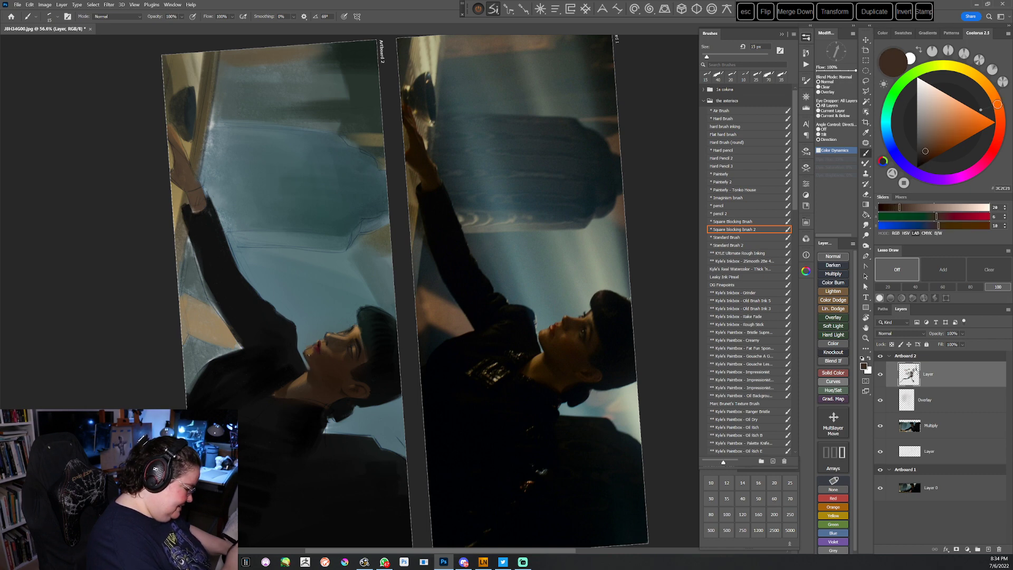
pyautogui.keyDown('alt'); pyautogui.click(307, 356); pyautogui.keyUp('alt')
pyautogui.keyDown('alt'); pyautogui.click(308, 343); pyautogui.keyUp('alt')
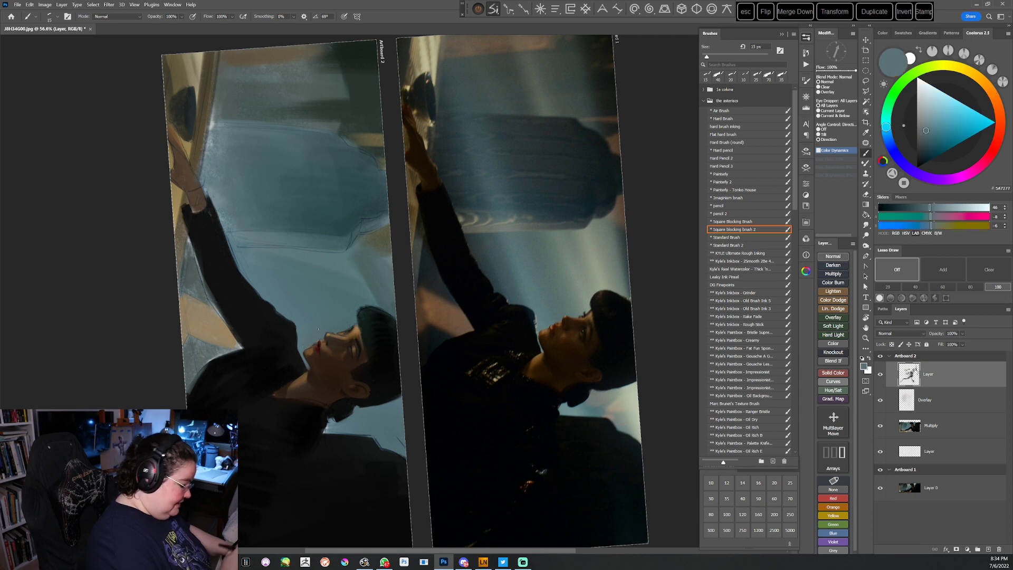
pyautogui.press('Escape')
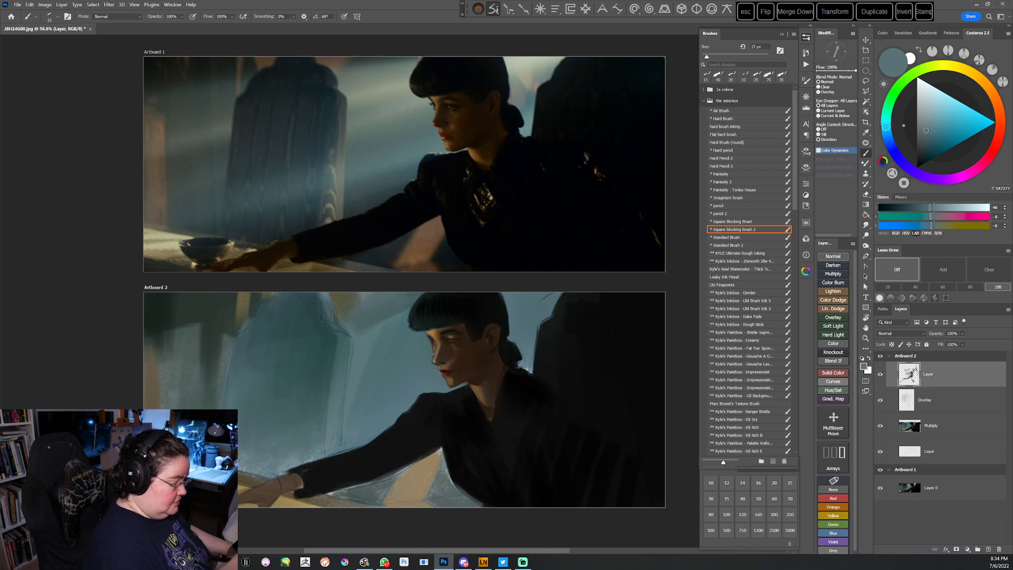
# Touch up the eye area and bridge of the nose with medium browns sampled from the face
pyautogui.keyDown('alt'); pyautogui.click(438, 339); pyautogui.keyUp('alt')
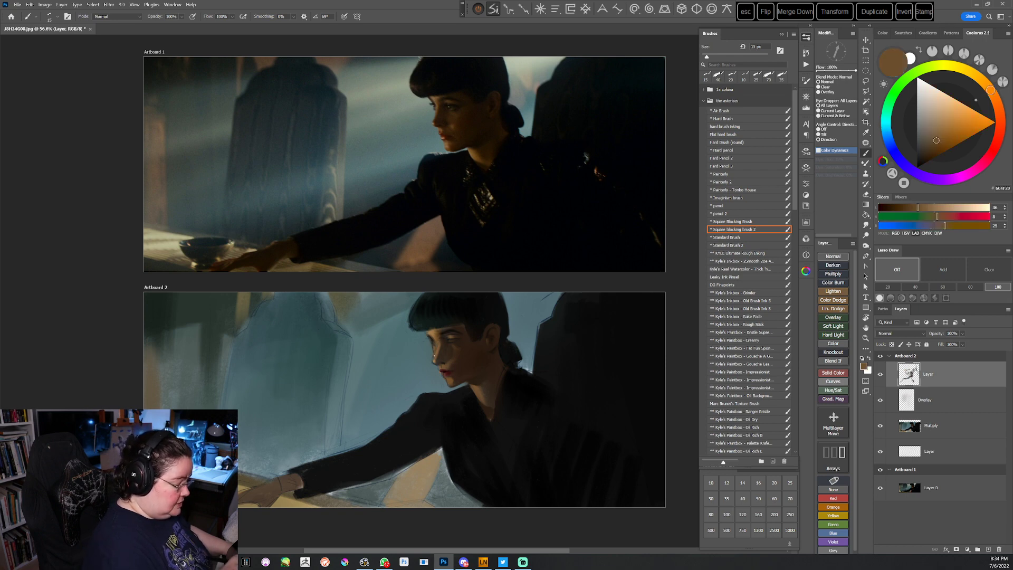
pyautogui.keyDown('alt'); pyautogui.click(437, 344); pyautogui.keyUp('alt')
pyautogui.keyDown('alt'); pyautogui.click(442, 343); pyautogui.keyUp('alt')
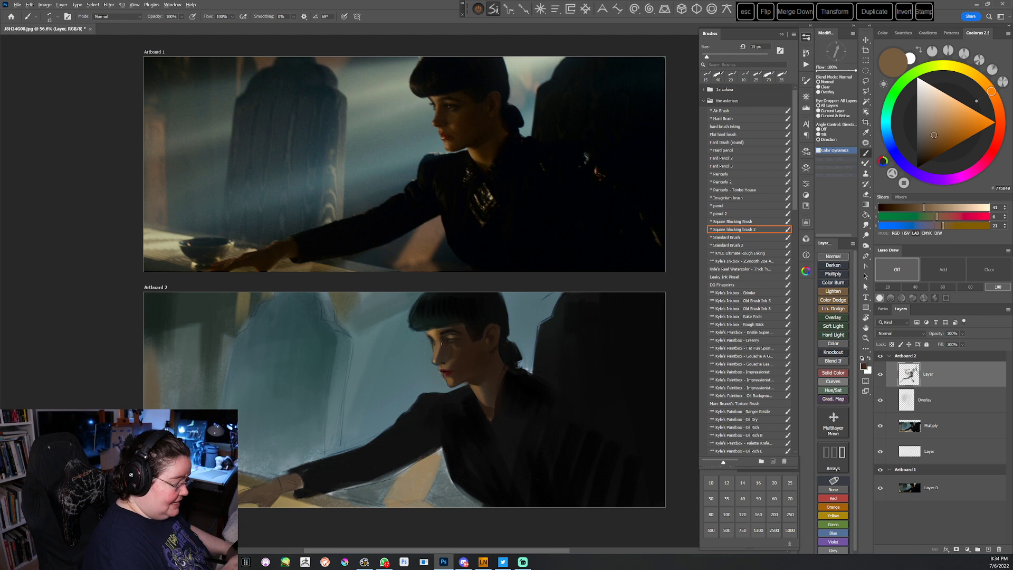
pyautogui.press('r')
pyautogui.moveTo(543, 288); pyautogui.dragTo(467, 428)
pyautogui.press('Escape')
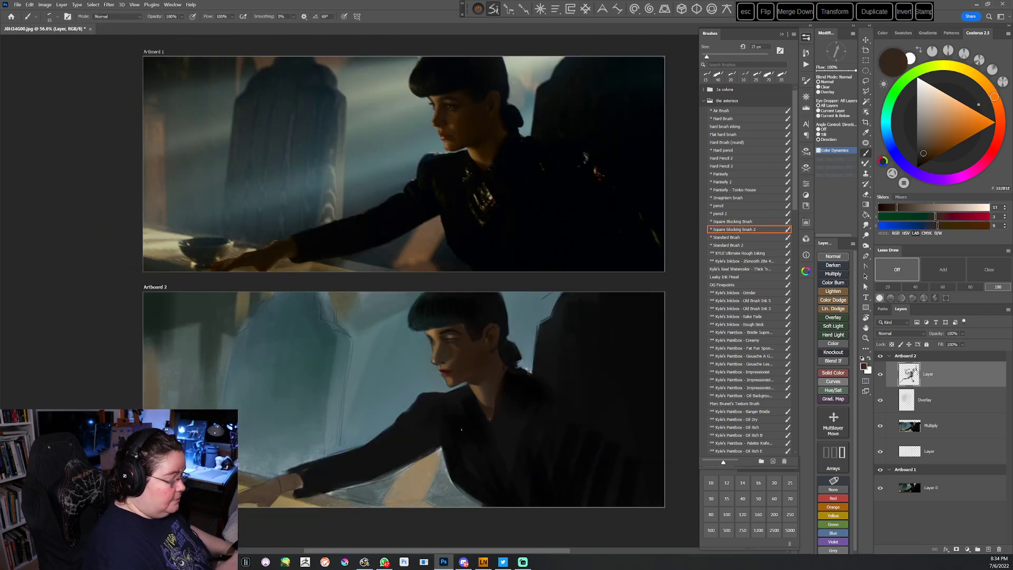
# Clean up the hair and bun edges with near-black from the hair, dark brown from the neck and blue-grey from the background
pyautogui.keyDown('alt'); pyautogui.click(429, 317); pyautogui.keyUp('alt')
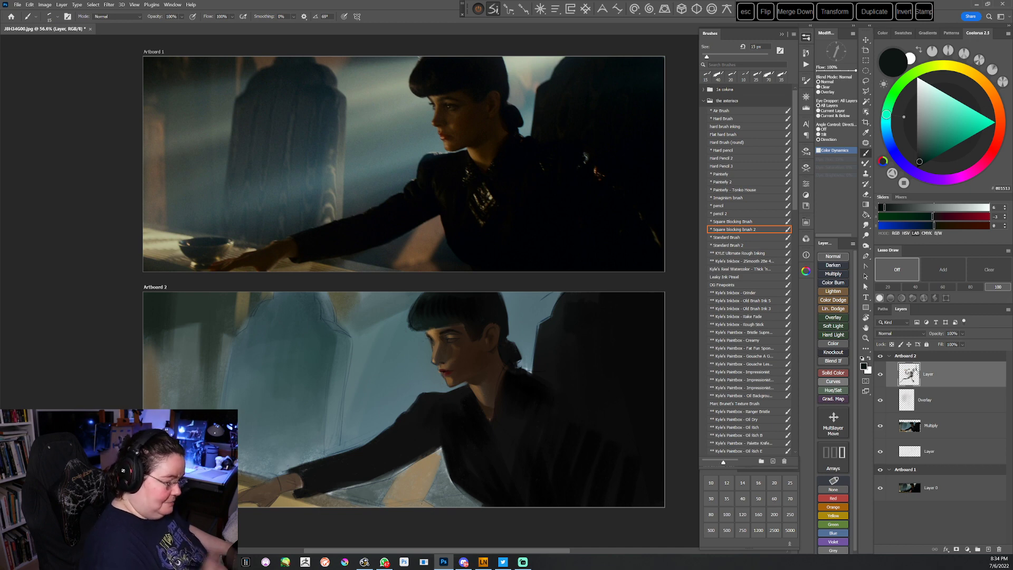
pyautogui.keyDown('alt'); pyautogui.click(500, 372); pyautogui.keyUp('alt')
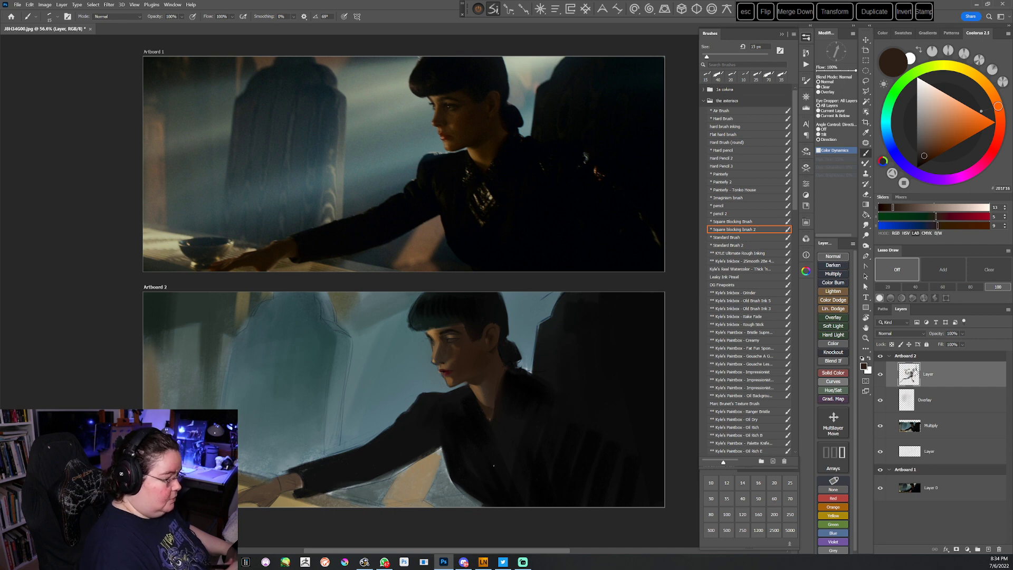
pyautogui.keyDown('alt'); pyautogui.click(514, 323); pyautogui.keyUp('alt')
pyautogui.keyDown('alt'); pyautogui.click(505, 340); pyautogui.keyUp('alt')
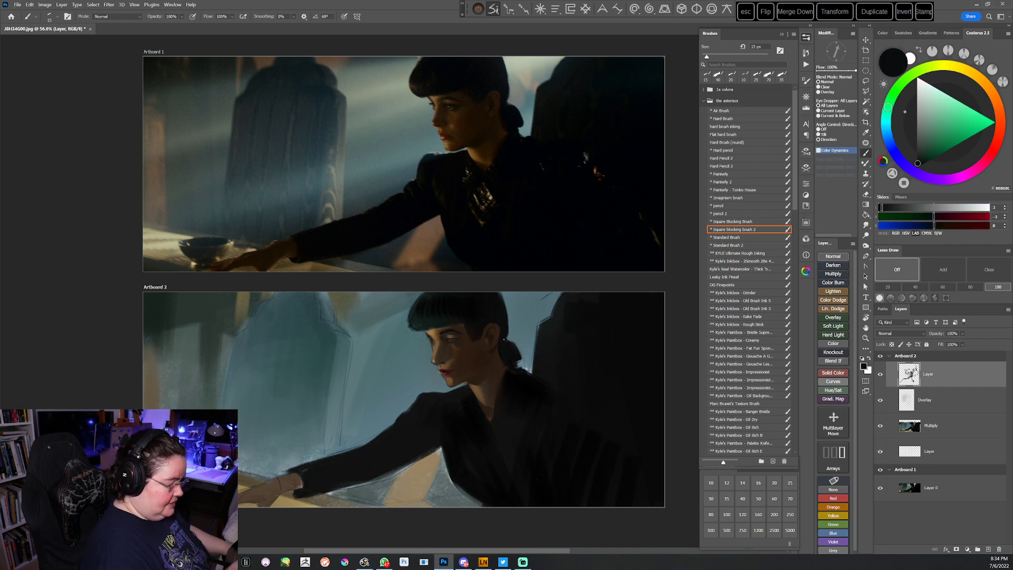
pyautogui.keyDown('alt'); pyautogui.click(507, 294); pyautogui.keyUp('alt')
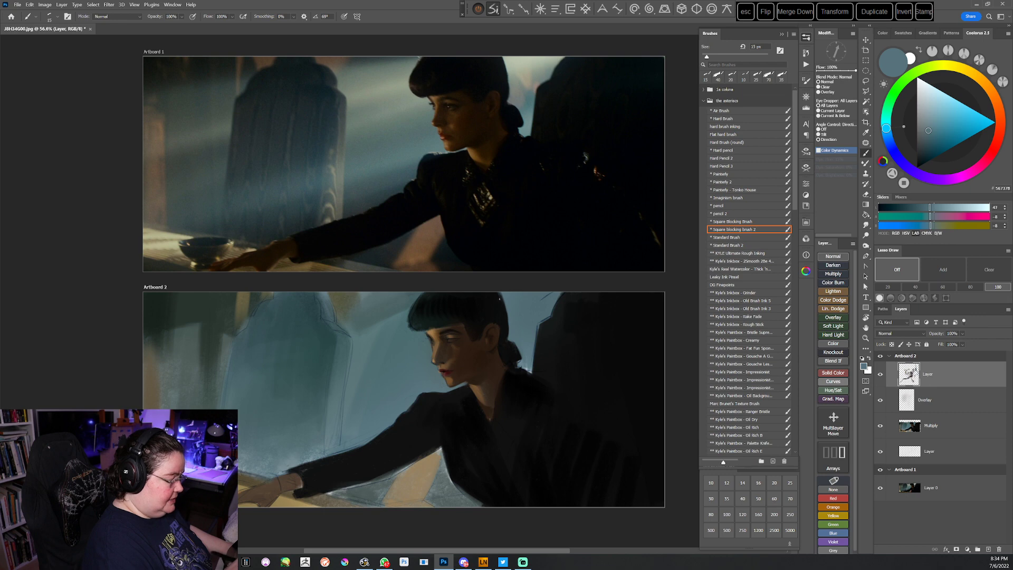
pyautogui.keyDown('alt'); pyautogui.click(502, 305); pyautogui.keyUp('alt')
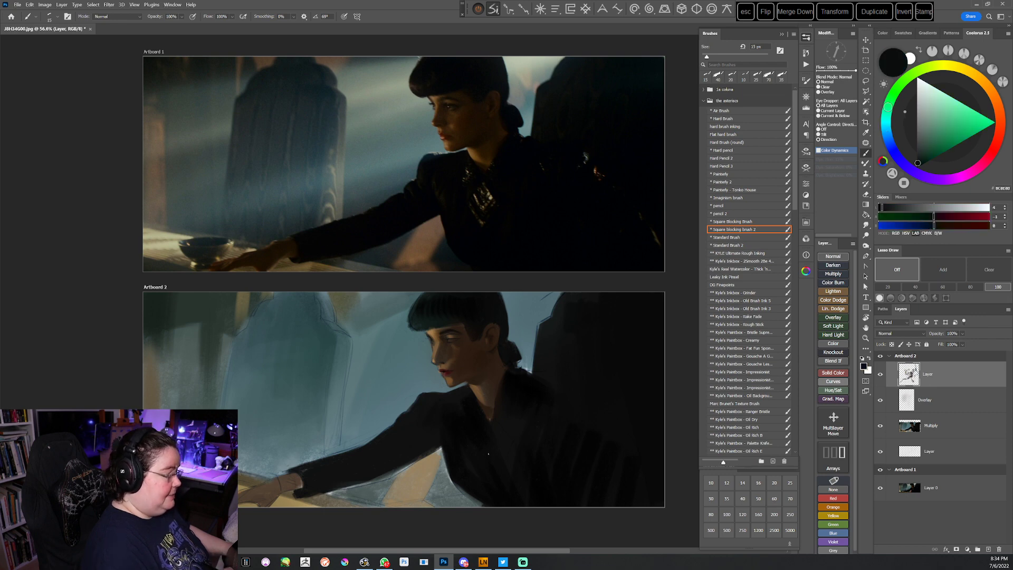
# Rework the fringe and brow area with tones sampled from the fringe and eye area, using a 20 px brush
pyautogui.keyDown('alt'); pyautogui.click(420, 320); pyautogui.keyUp('alt')
pyautogui.keyDown('alt'); pyautogui.click(434, 337); pyautogui.keyUp('alt')
pyautogui.keyDown('alt'); pyautogui.click(438, 343); pyautogui.keyUp('alt')
pyautogui.keyDown('alt'); pyautogui.click(438, 341); pyautogui.keyUp('alt')
pyautogui.press(']')
pyautogui.moveTo(413, 321); pyautogui.dragTo(415, 319)
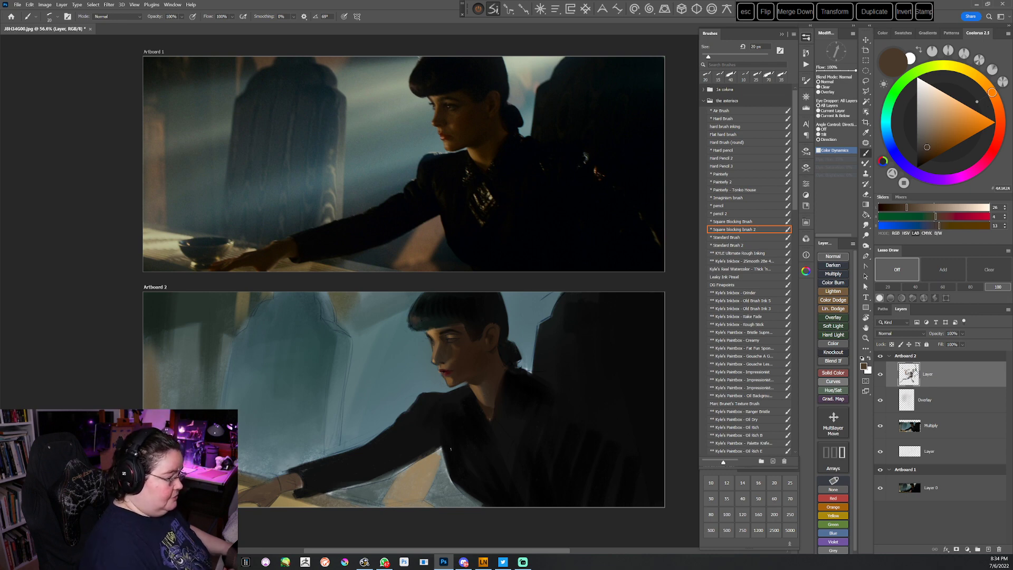
# Touch up the temple beside the hairline with a more saturated dark brown and tones sampled there
pyautogui.click(934, 149)
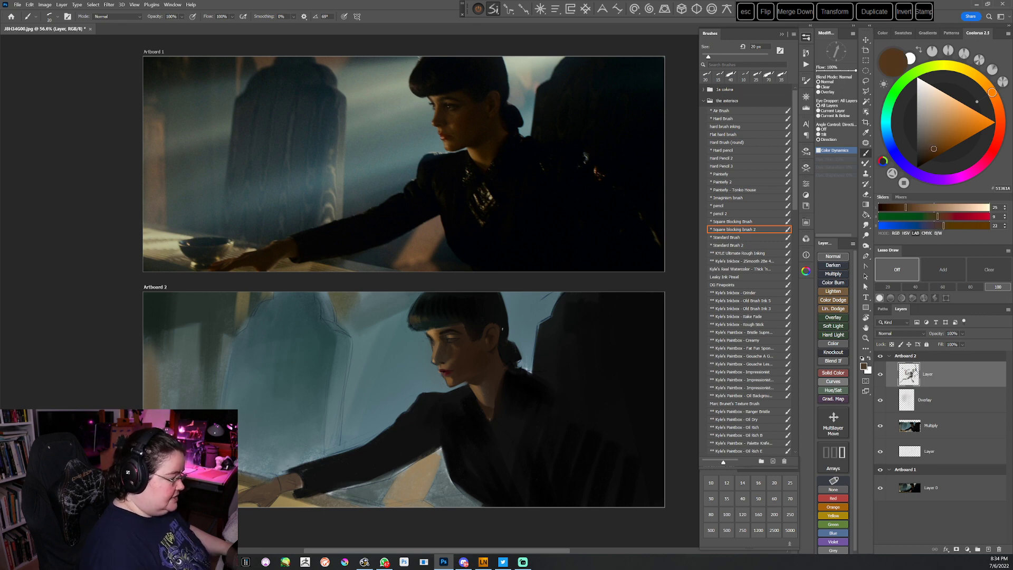
pyautogui.keyDown('alt'); pyautogui.click(463, 328); pyautogui.keyUp('alt')
pyautogui.keyDown('alt'); pyautogui.click(464, 328); pyautogui.keyUp('alt')
# Refine the side hairline and cheek in front of the ear with sampled near-black and dark brown, using a 35 px brush
pyautogui.press('r')
pyautogui.moveTo(522, 332); pyautogui.dragTo(472, 422)
pyautogui.keyDown('alt'); pyautogui.click(422, 362); pyautogui.keyUp('alt')
pyautogui.keyDown('alt'); pyautogui.click(428, 361); pyautogui.keyUp('alt')
pyautogui.press(']')
pyautogui.press(']')
pyautogui.press(']')
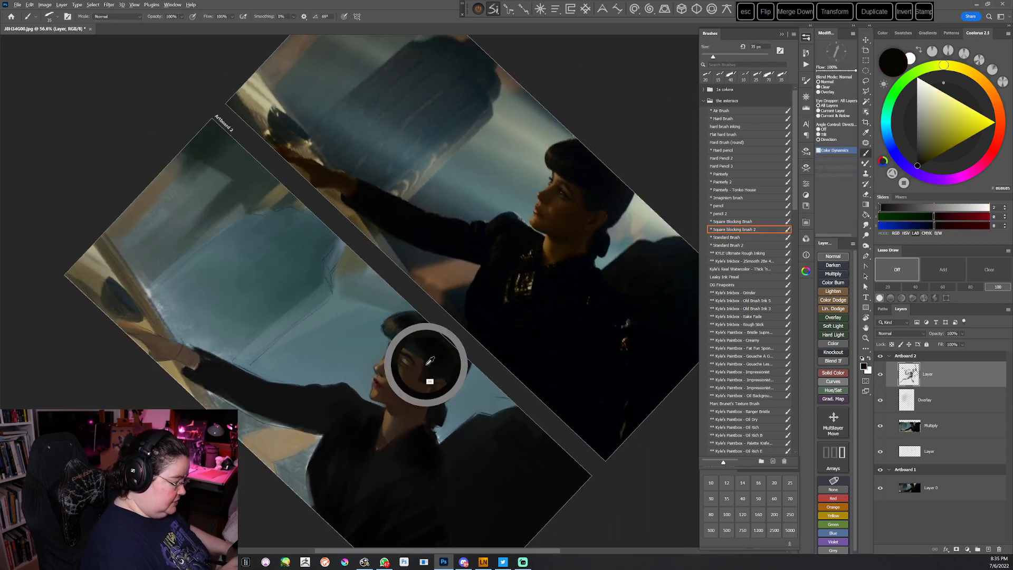
pyautogui.keyDown('alt'); pyautogui.click(430, 379); pyautogui.keyUp('alt')
pyautogui.moveTo(430, 377); pyautogui.dragTo(420, 364)
pyautogui.keyDown('alt'); pyautogui.click(419, 364); pyautogui.keyUp('alt')
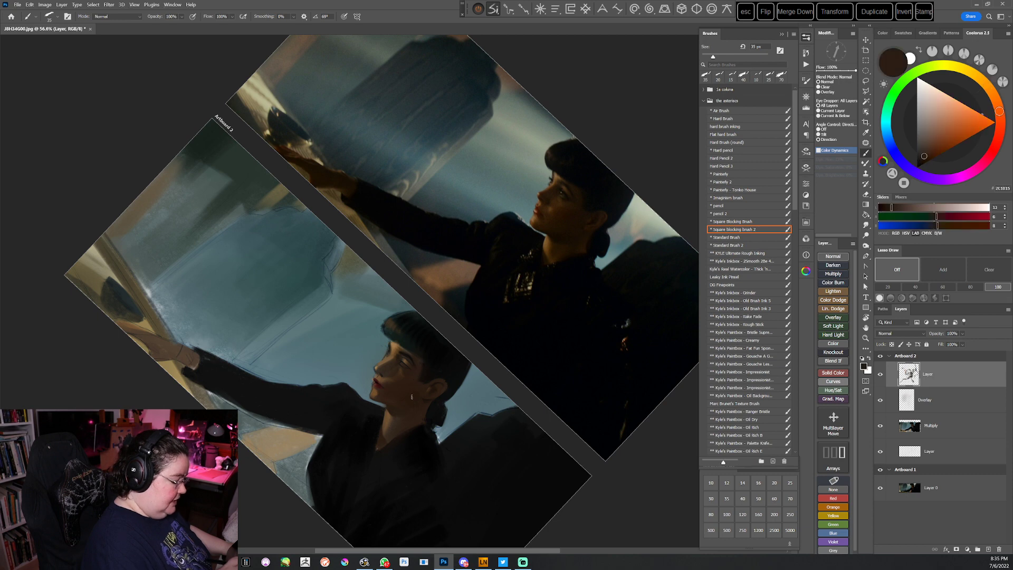
pyautogui.keyDown('alt'); pyautogui.click(427, 362); pyautogui.keyUp('alt')
pyautogui.press('Escape')
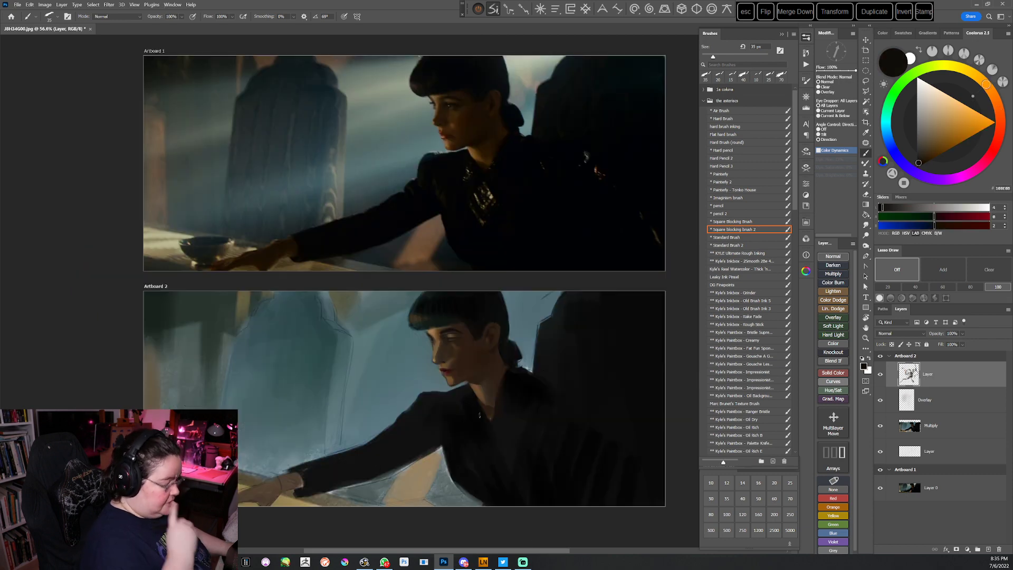
# Paint over the brow and eye area of the woman's face in Artboard 2 with tones sampled from the painting, using Square Blocking Brush 2
pyautogui.keyDown('alt'); pyautogui.click(442, 334); pyautogui.keyUp('alt')
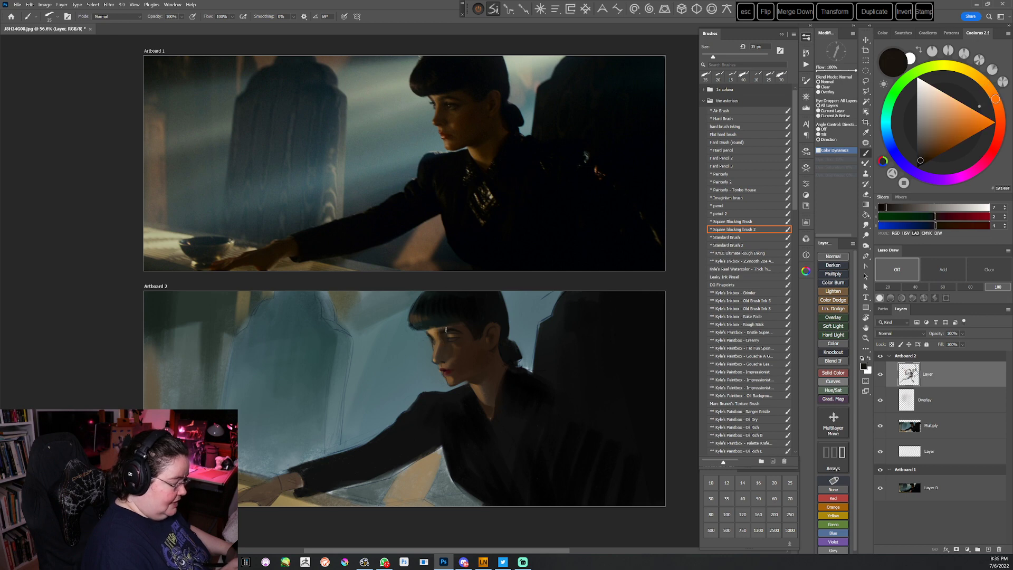
pyautogui.keyDown('alt'); pyautogui.click(435, 331); pyautogui.keyUp('alt')
pyautogui.press('r')
pyautogui.moveTo(508, 314); pyautogui.dragTo(398, 359)
pyautogui.press('b')
pyautogui.keyDown('alt'); pyautogui.click(388, 352); pyautogui.keyUp('alt')
pyautogui.press('Escape')
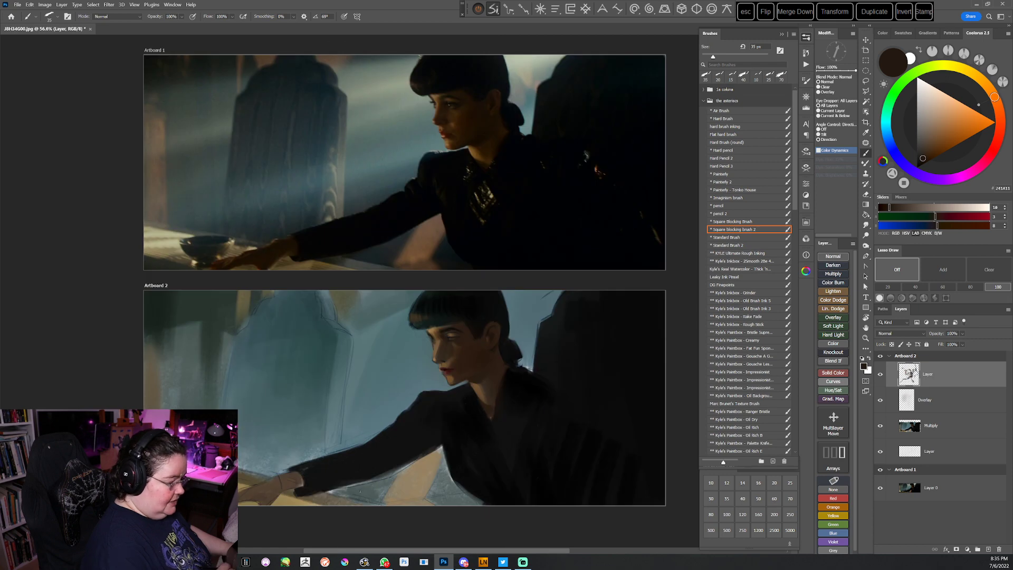
# Switch to the pencil brush at 20 px and refine the brow and eye with sampled near-black hair and brown skin tones
pyautogui.click(727, 206)
pyautogui.keyDown('alt'); pyautogui.click(466, 312); pyautogui.keyUp('alt')
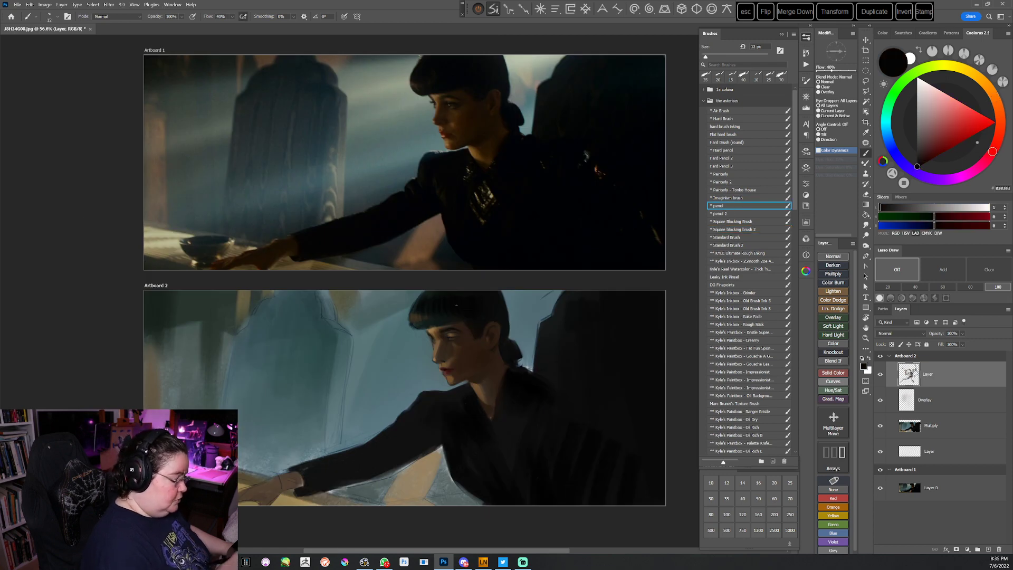
pyautogui.press(']')
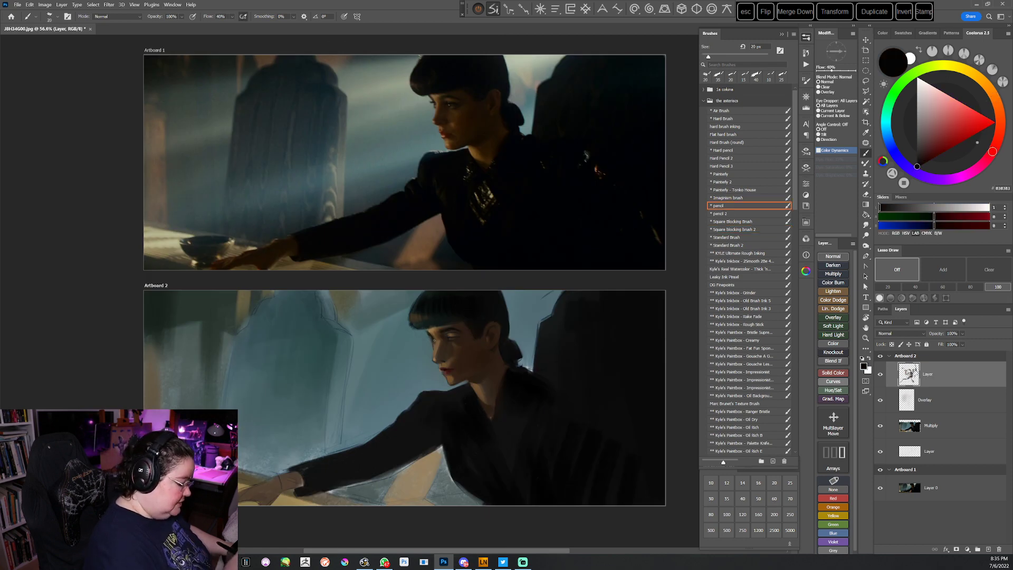
pyautogui.keyDown('alt'); pyautogui.click(436, 327); pyautogui.keyUp('alt')
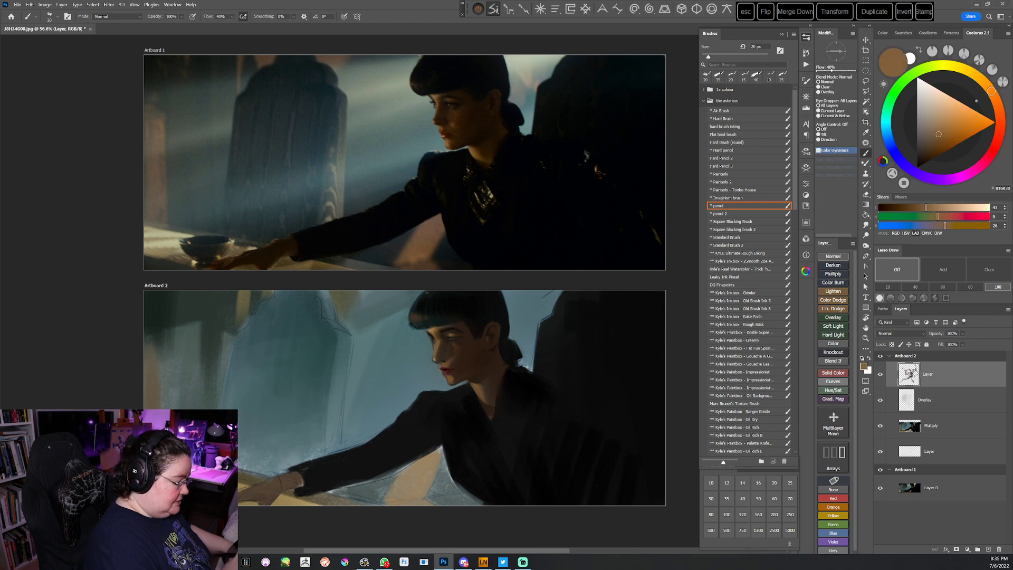
pyautogui.keyDown('alt'); pyautogui.click(433, 329); pyautogui.keyUp('alt')
pyautogui.keyDown('alt'); pyautogui.click(437, 342); pyautogui.keyUp('alt')
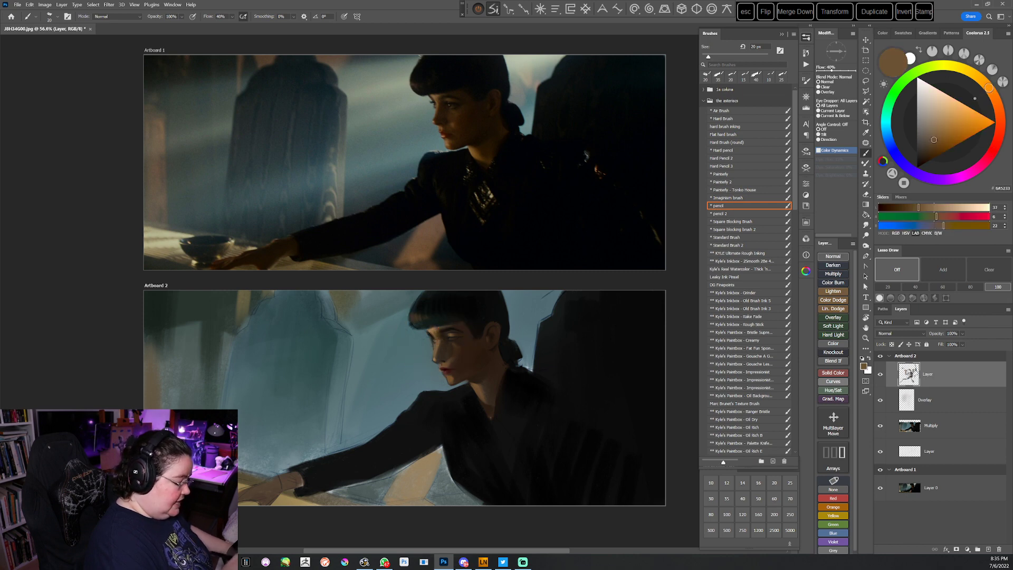
pyautogui.keyDown('alt'); pyautogui.click(431, 333); pyautogui.keyUp('alt')
# Darken the eye and eyebrow lines with near-black tones sampled from the hair and eye, using the pencil brush
pyautogui.moveTo(439, 425); pyautogui.dragTo(452, 260)
pyautogui.keyDown('alt'); pyautogui.click(453, 260); pyautogui.keyUp('alt')
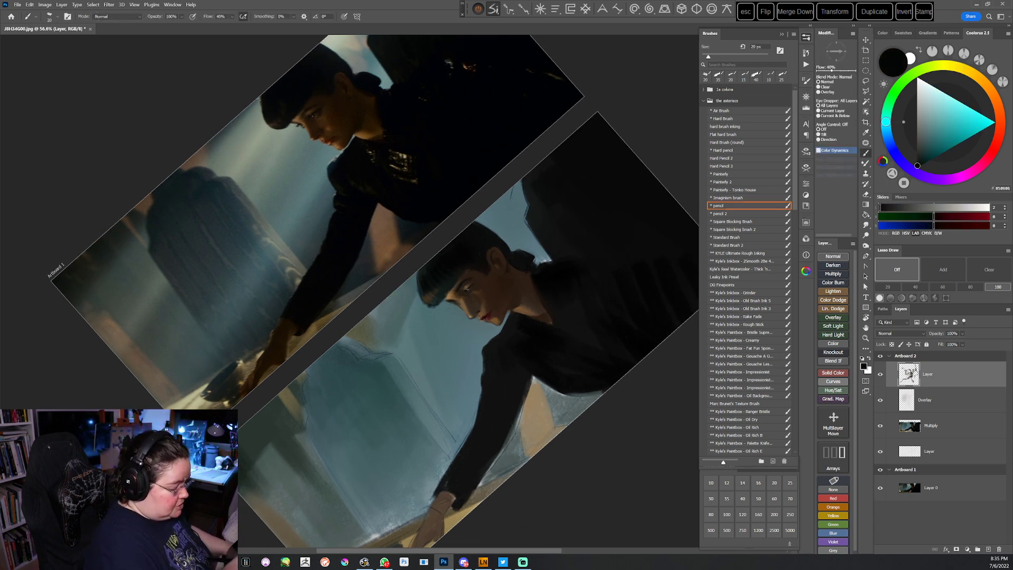
pyautogui.moveTo(464, 291); pyautogui.dragTo(457, 320)
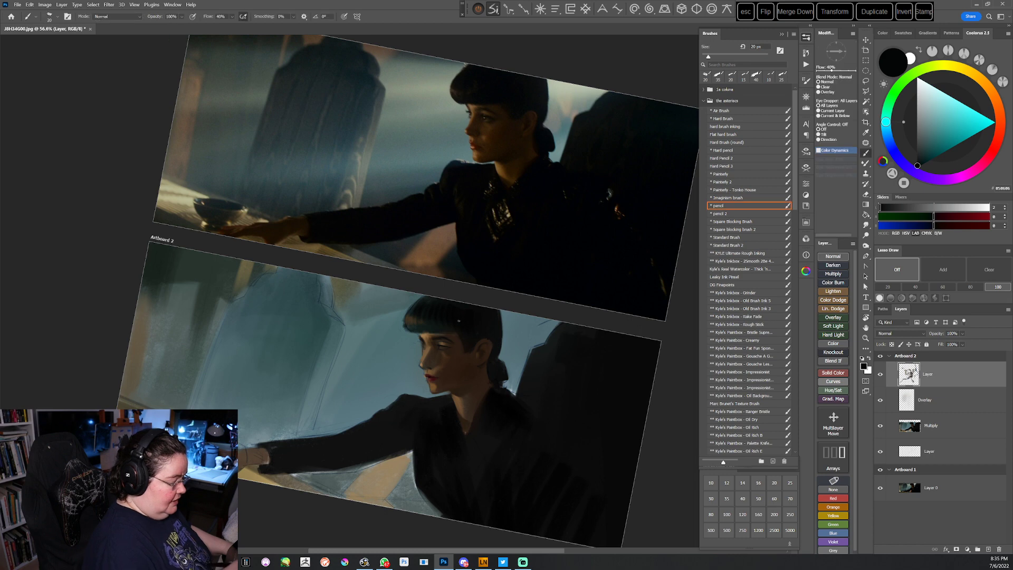
pyautogui.keyDown('alt'); pyautogui.click(439, 347); pyautogui.keyUp('alt')
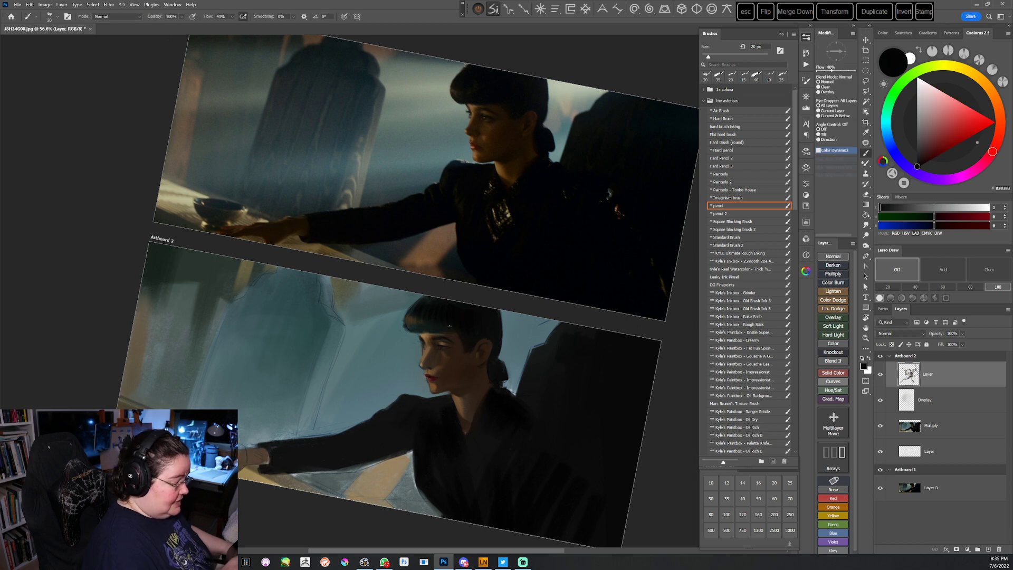
pyautogui.keyDown('alt'); pyautogui.click(440, 347); pyautogui.keyUp('alt')
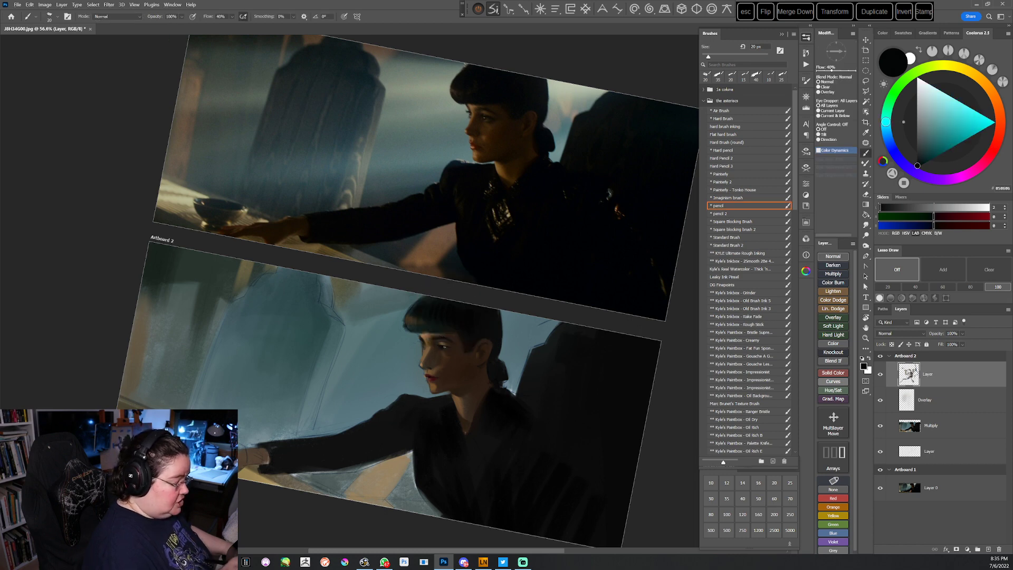
# Rework the skin around the eye and cheek with dark and mid brown tones sampled from the face and neck
pyautogui.moveTo(522, 286); pyautogui.dragTo(419, 412)
pyautogui.keyDown('alt'); pyautogui.click(335, 365); pyautogui.keyUp('alt')
pyautogui.keyDown('alt'); pyautogui.click(307, 438); pyautogui.keyUp('alt')
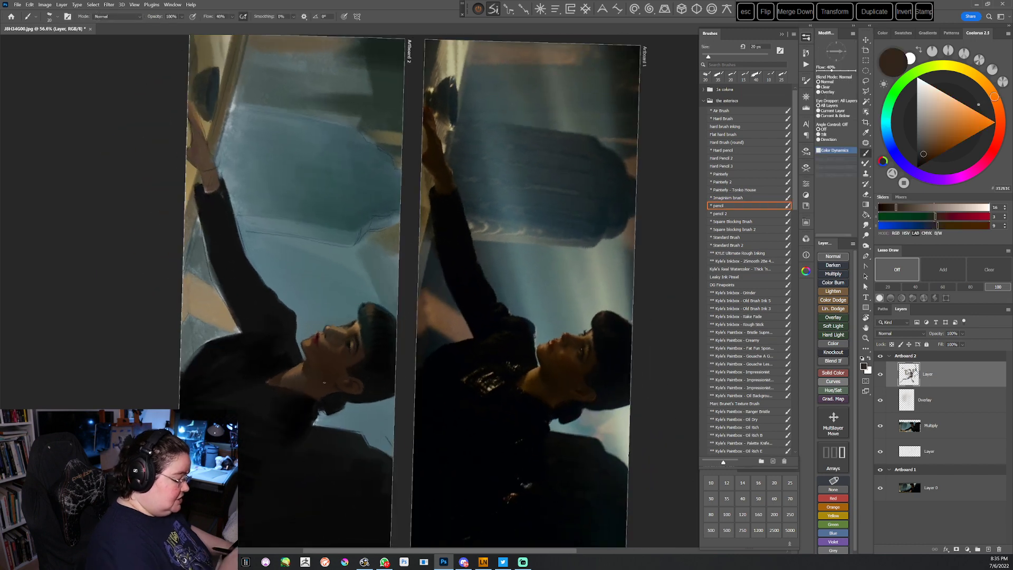
pyautogui.keyDown('alt'); pyautogui.click(343, 349); pyautogui.keyUp('alt')
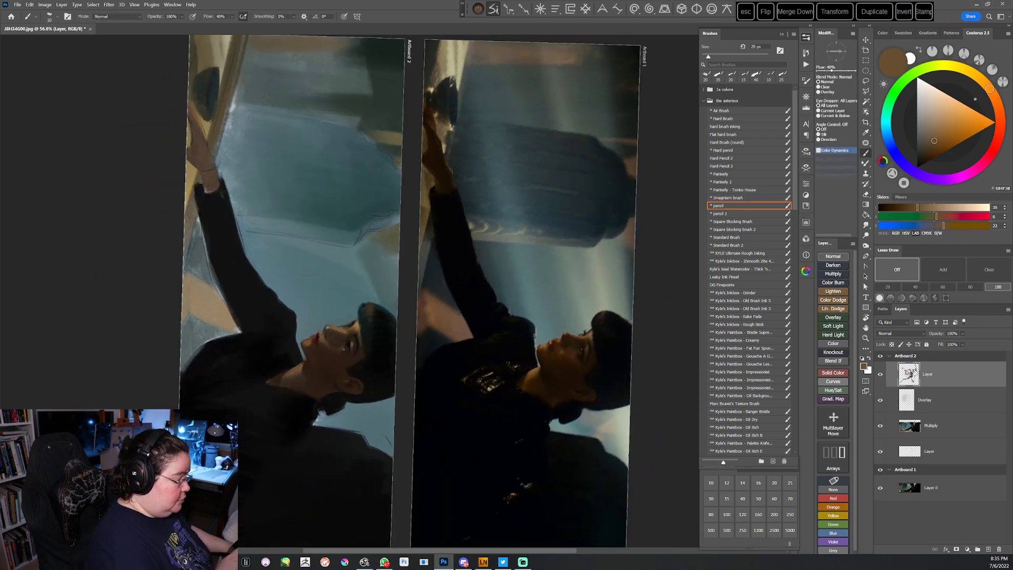
pyautogui.keyDown('alt'); pyautogui.click(337, 335); pyautogui.keyUp('alt')
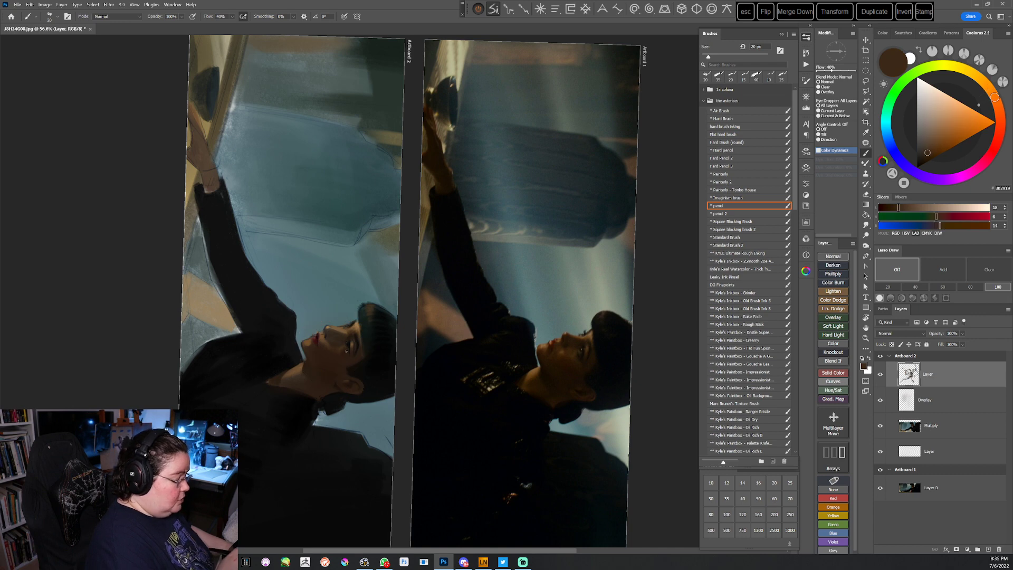
pyautogui.press('Escape')
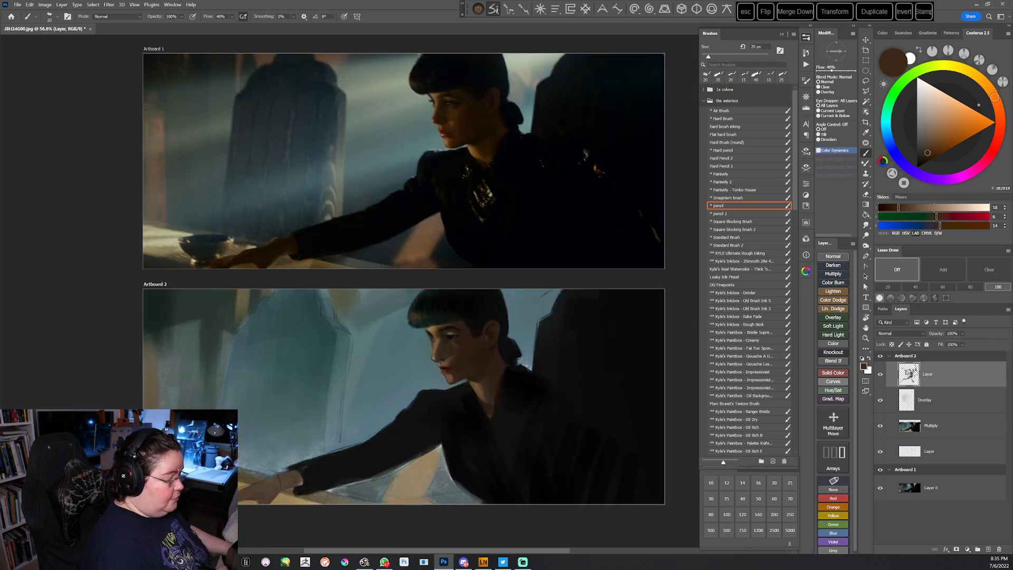
# Repaint the skin around the brow with sampled light brown, using Square Blocking Brush 2 reduced to 30 px
pyautogui.press('r')
pyautogui.moveTo(517, 381)
pyautogui.mouseDown()
pyautogui.moveTo(540, 337)
pyautogui.moveTo(568, 314)
pyautogui.moveTo(557, 215)
pyautogui.mouseUp()
pyautogui.click(753, 229)
pyautogui.press('r')
pyautogui.keyDown('alt'); pyautogui.click(453, 267); pyautogui.keyUp('alt')
pyautogui.moveTo(452, 268); pyautogui.dragTo(456, 259)
pyautogui.press('r')
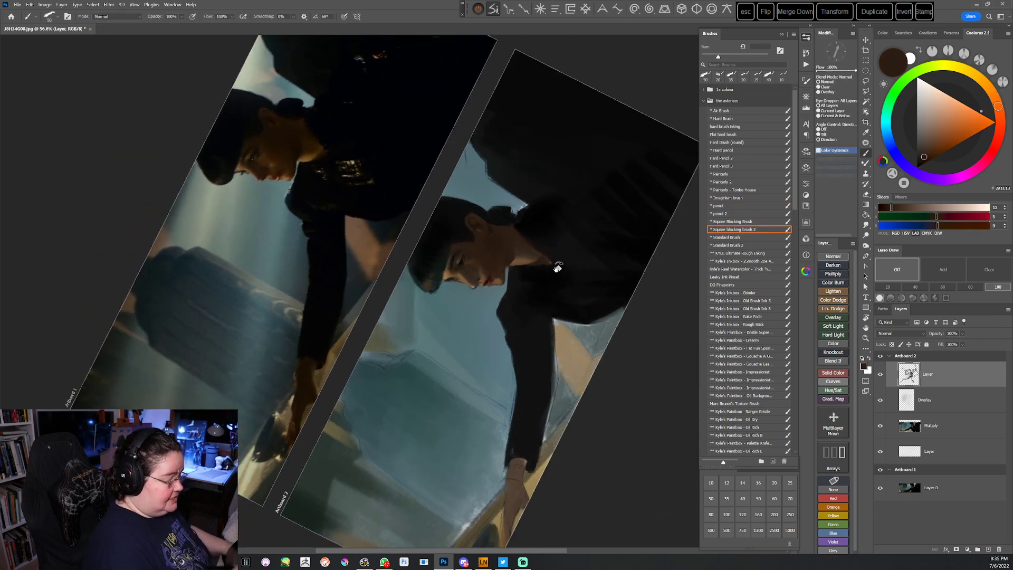
pyautogui.moveTo(556, 267); pyautogui.dragTo(484, 427)
pyautogui.keyDown('alt'); pyautogui.click(442, 345); pyautogui.keyUp('alt')
pyautogui.press('[')
pyautogui.press('[')
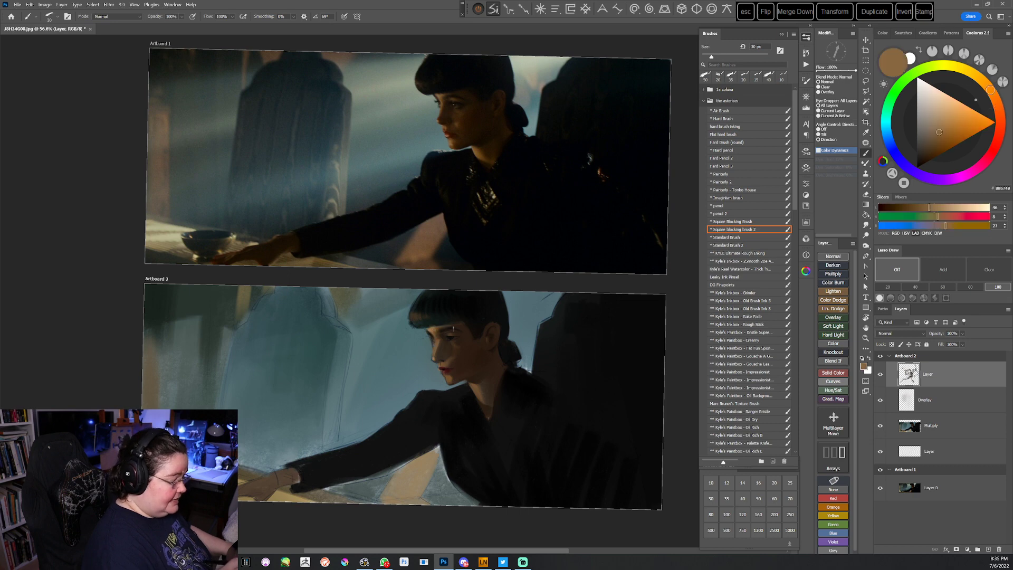
pyautogui.moveTo(447, 333); pyautogui.dragTo(453, 336)
# Redraw the fine dark lines of the eye and brow with the pencil brush and near-black sampled from the hair
pyautogui.press('r')
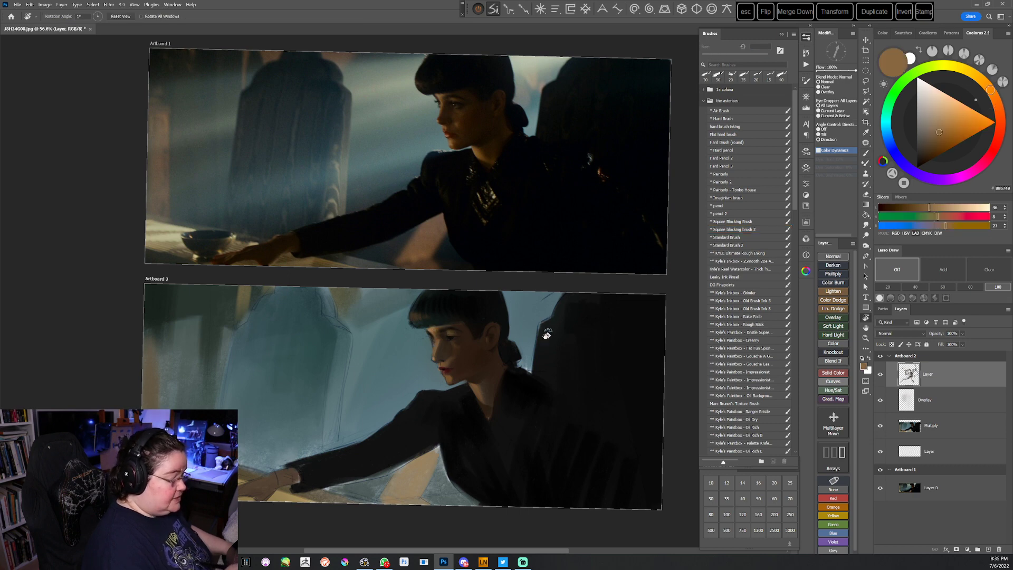
pyautogui.moveTo(549, 323); pyautogui.dragTo(421, 454)
pyautogui.press('Escape')
pyautogui.click(720, 206)
pyautogui.press('r')
pyautogui.moveTo(511, 395)
pyautogui.mouseDown()
pyautogui.moveTo(529, 378)
pyautogui.moveTo(558, 260)
pyautogui.mouseUp()
pyautogui.keyDown('alt'); pyautogui.click(463, 271); pyautogui.keyUp('alt')
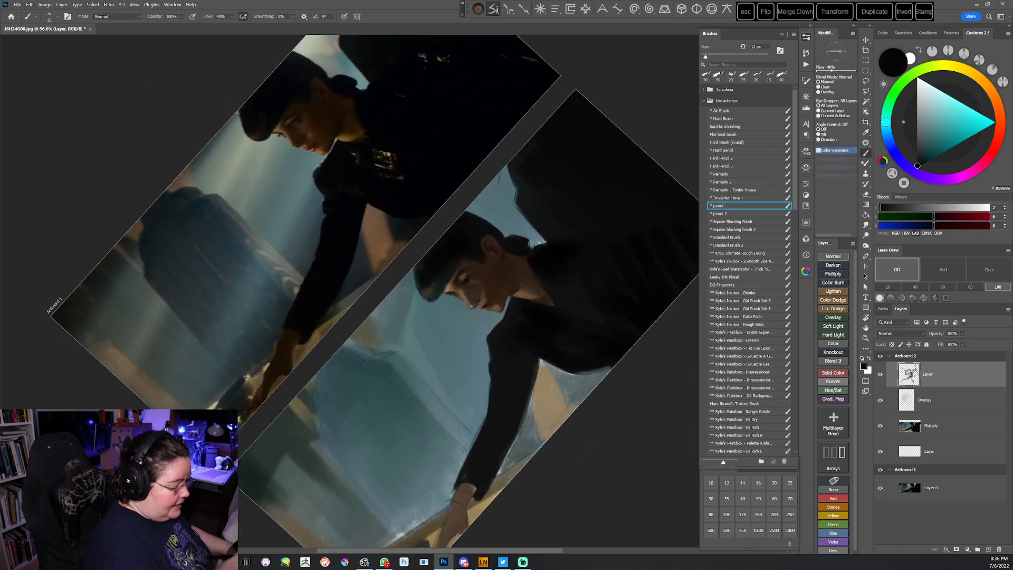
pyautogui.moveTo(462, 278); pyautogui.dragTo(465, 277)
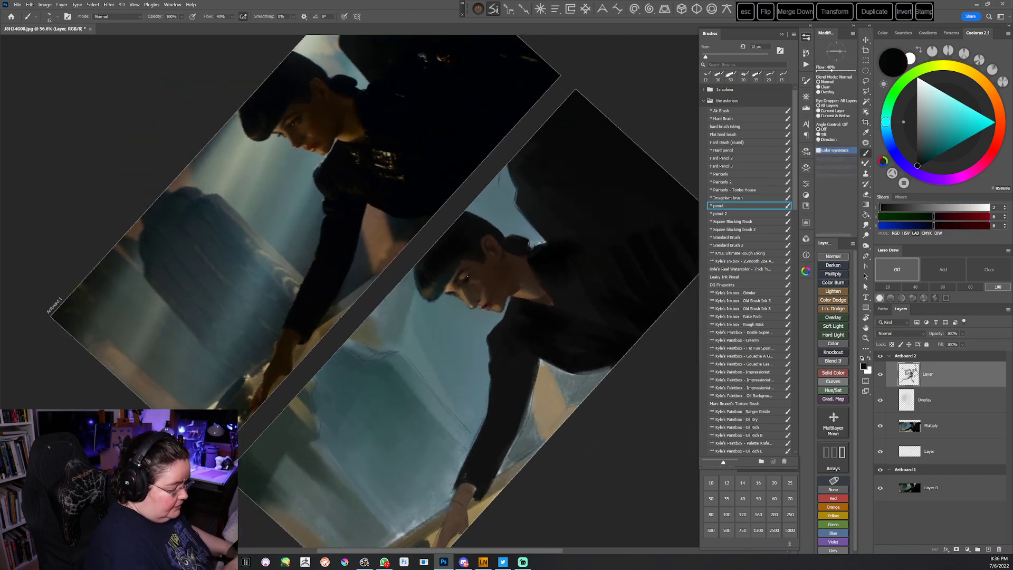
pyautogui.press('Escape')
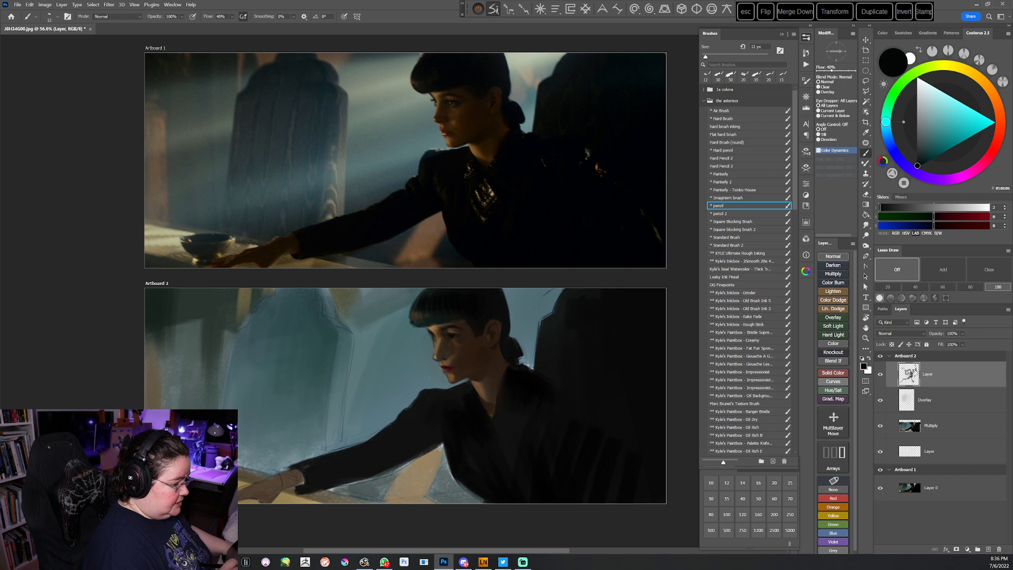
# Sample the greyish brown of the forehead and clean up the skin around the eye with the pencil brush
pyautogui.keyDown('alt'); pyautogui.click(434, 329); pyautogui.keyUp('alt')
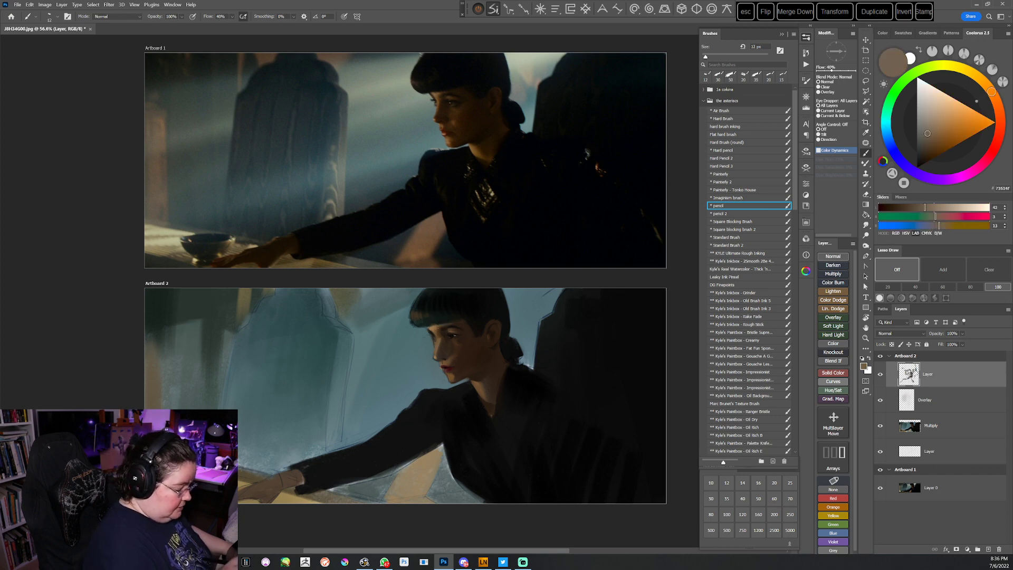
pyautogui.press('r')
pyautogui.moveTo(468, 338)
pyautogui.mouseDown()
pyautogui.moveTo(512, 220)
pyautogui.moveTo(500, 205)
pyautogui.mouseUp()
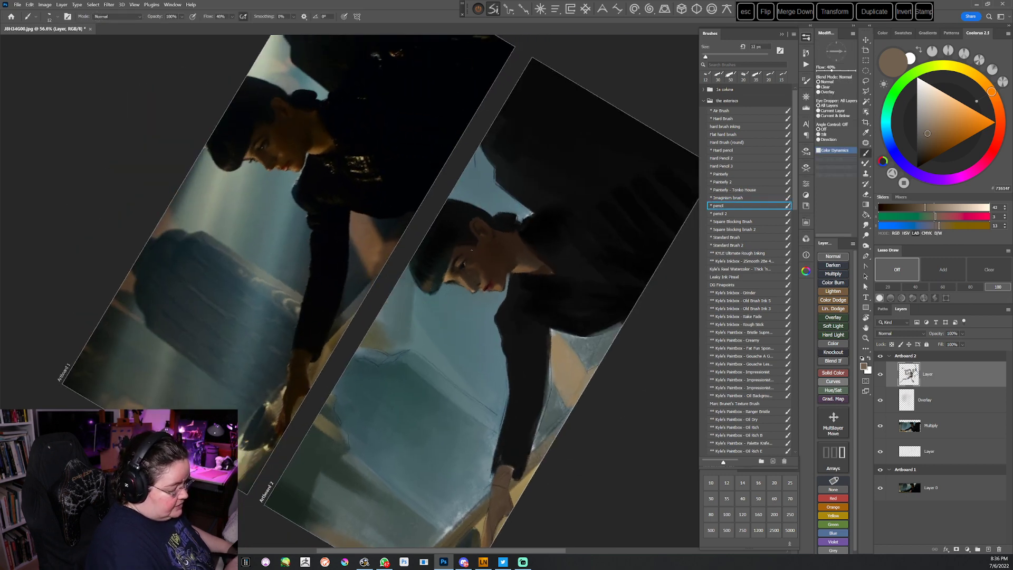
pyautogui.press('Escape')
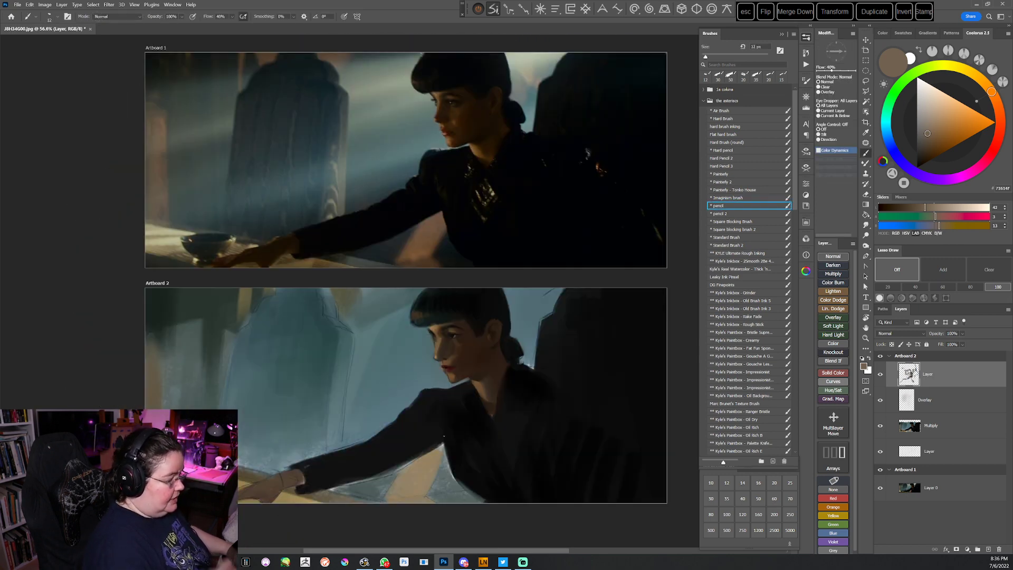
# Paint the hair edge beside the ear with sampled near-black, using Standard Brush 2
pyautogui.click(730, 245)
pyautogui.keyDown('alt'); pyautogui.click(497, 328); pyautogui.keyUp('alt')
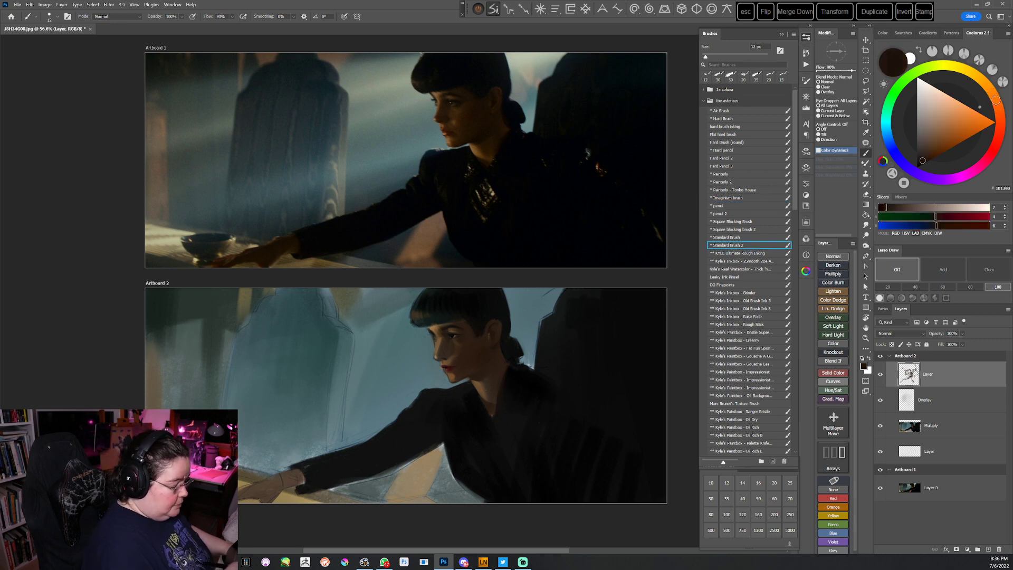
pyautogui.click(488, 338)
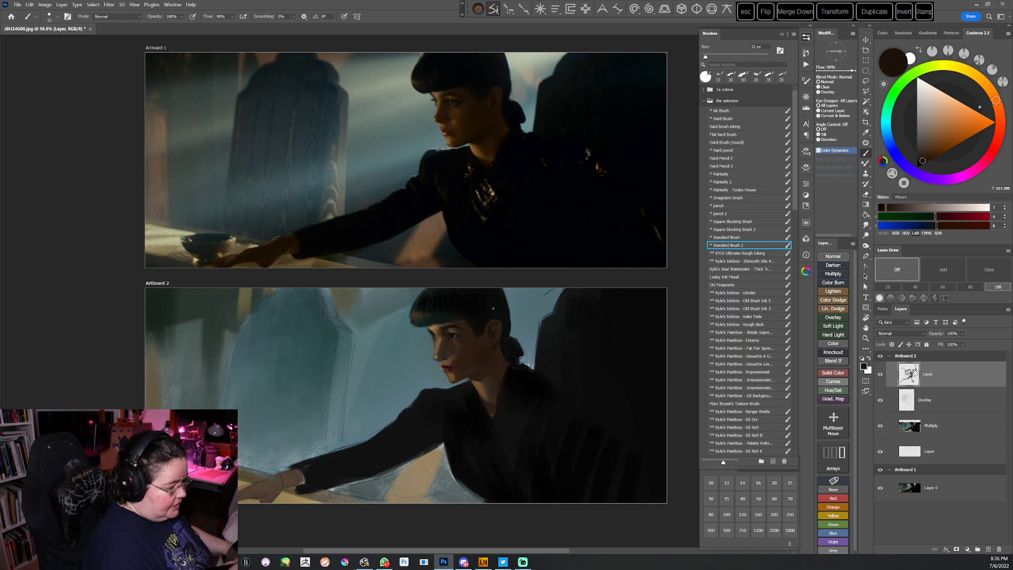
# Sample the brown of the neck and touch up the skin around the ear and jaw
pyautogui.keyDown('alt'); pyautogui.click(475, 364); pyautogui.keyUp('alt')
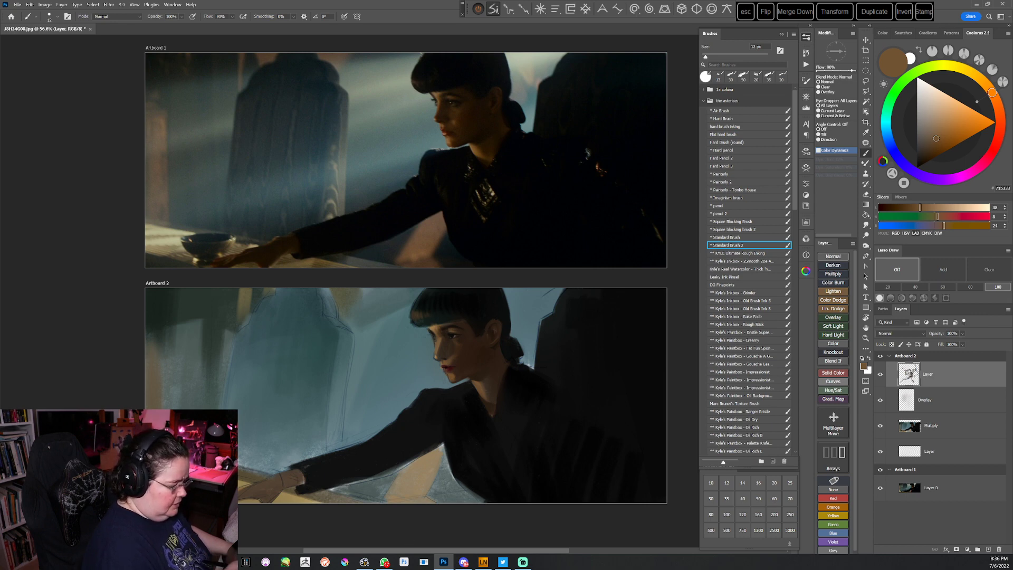
pyautogui.press('r')
pyautogui.moveTo(507, 345)
pyautogui.mouseDown()
pyautogui.moveTo(498, 394)
pyautogui.moveTo(505, 384)
pyautogui.mouseUp()
pyautogui.press('Escape')
pyautogui.press('b')
# Enlarge Standard Brush 2 to 44 px and darken the hair and shadow around the ear with sampled dark brown
pyautogui.keyDown('alt'); pyautogui.click(490, 330); pyautogui.keyUp('alt')
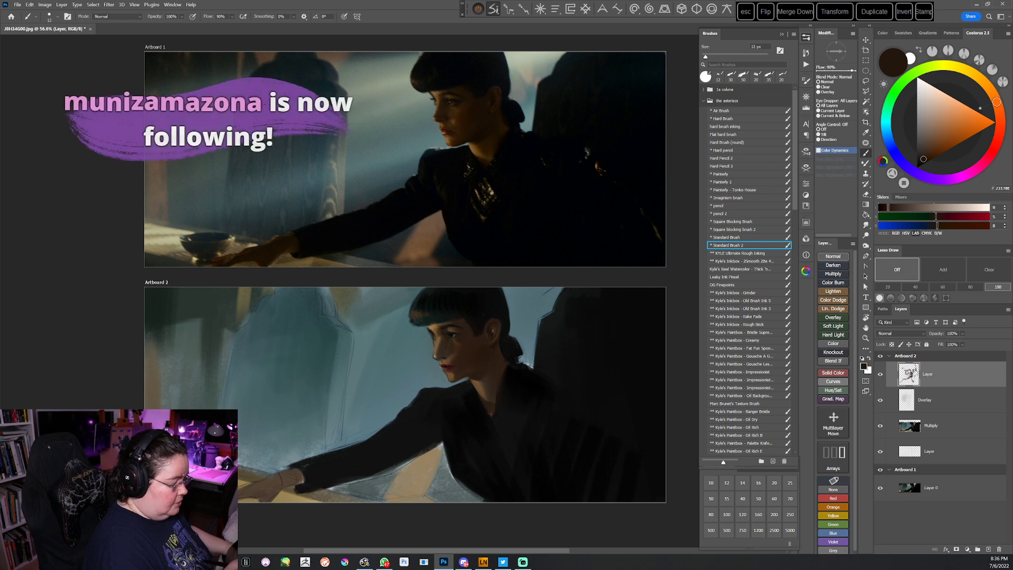
pyautogui.rightClick(501, 307)
pyautogui.click(578, 298)
pyautogui.click(648, 213)
pyautogui.keyDown('alt'); pyautogui.click(492, 330); pyautogui.keyUp('alt')
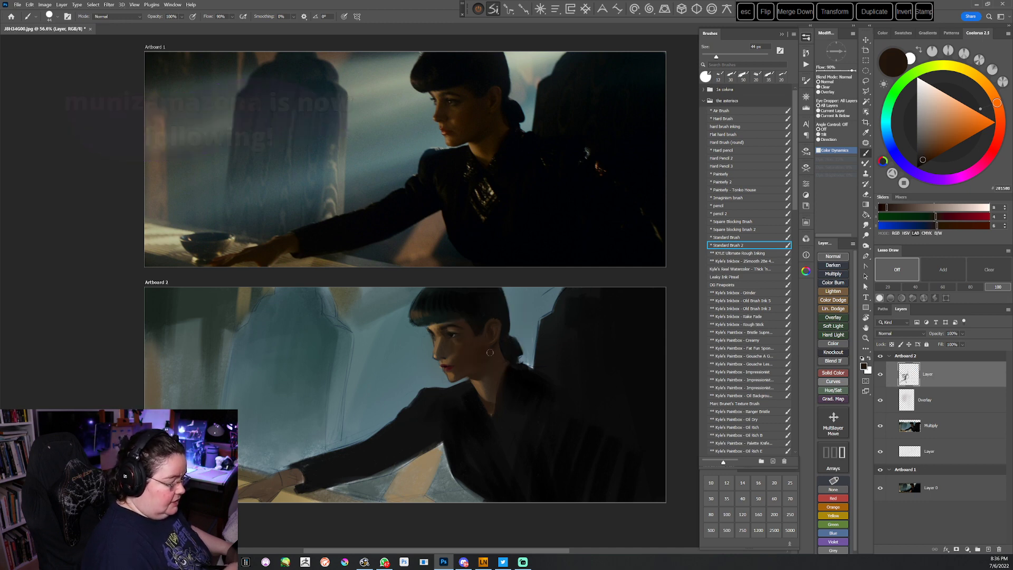
# Refine the neck and dark contours of the figure with sampled skin and jacket tones, reducing Standard Brush 2 to 15 px
pyautogui.keyDown('alt'); pyautogui.click(475, 363); pyautogui.keyUp('alt')
pyautogui.keyDown('alt'); pyautogui.click(500, 374); pyautogui.keyUp('alt')
pyautogui.press('r')
pyautogui.moveTo(524, 388)
pyautogui.mouseDown()
pyautogui.moveTo(581, 290)
pyautogui.moveTo(575, 248)
pyautogui.mouseUp()
pyautogui.press('[')
pyautogui.press('[')
pyautogui.press('[')
pyautogui.press('[')
pyautogui.press('[')
pyautogui.press('[')
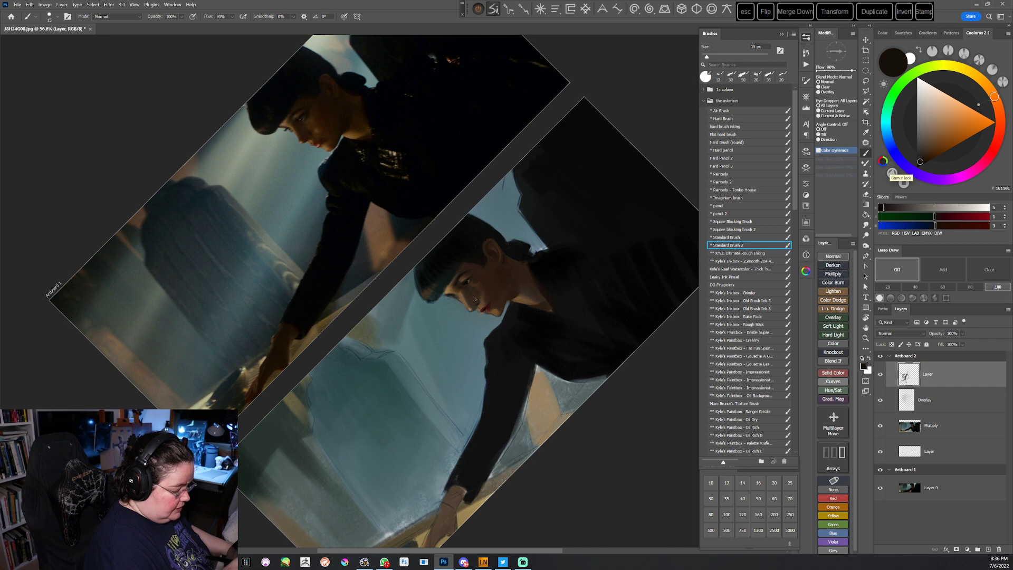
pyautogui.press('r')
pyautogui.moveTo(551, 318); pyautogui.dragTo(552, 285)
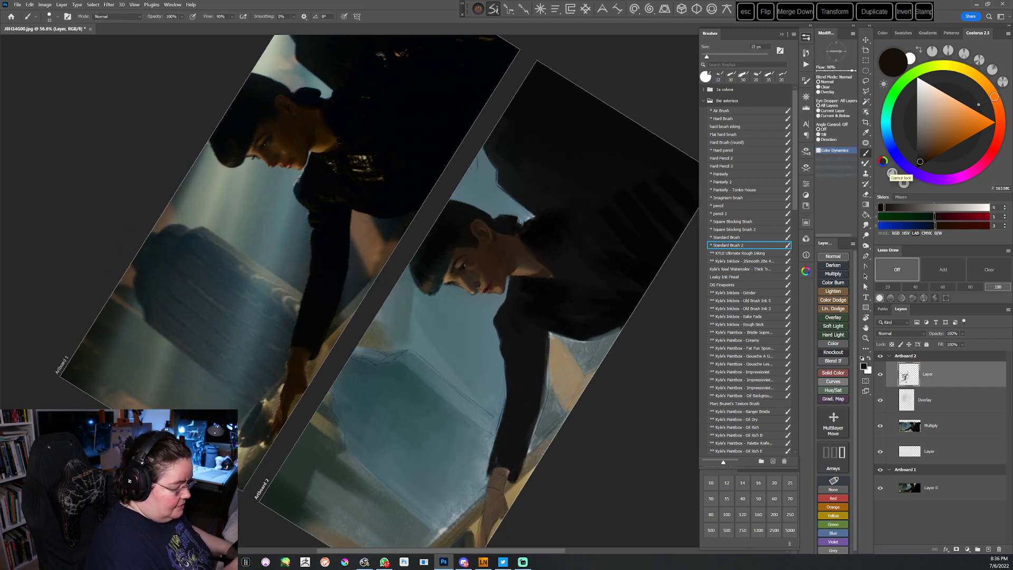
pyautogui.press('Escape')
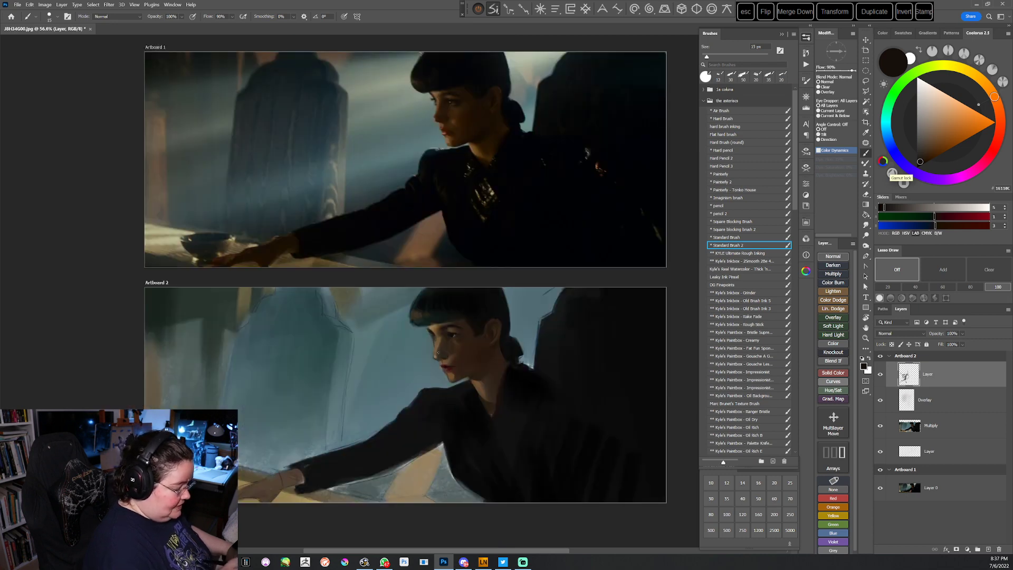
# Blend the cheek shadow with dark brown tones sampled from the face, using Standard Brush 2 at 25 px
pyautogui.keyDown('alt'); pyautogui.click(454, 355); pyautogui.keyUp('alt')
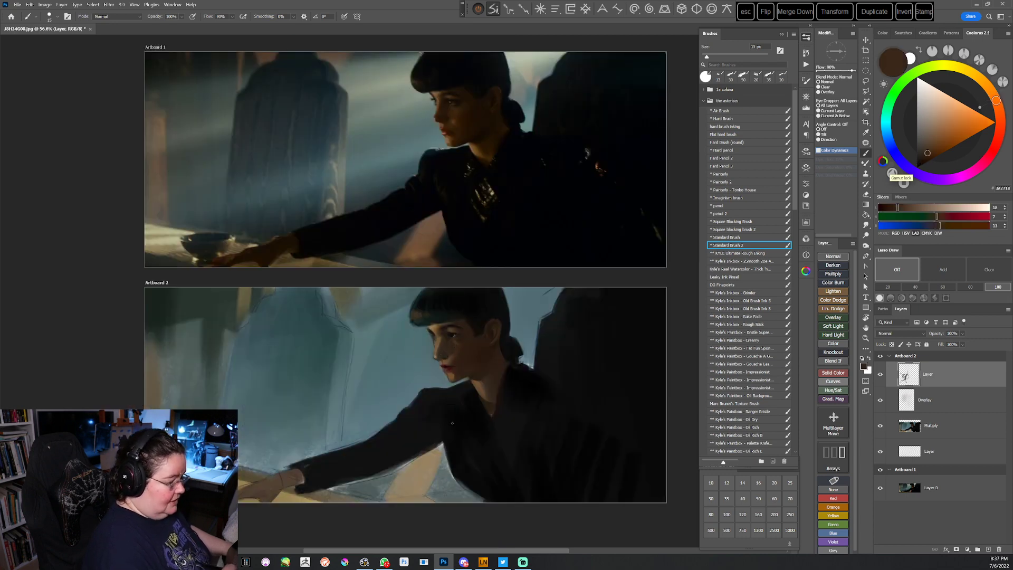
pyautogui.keyDown('alt'); pyautogui.click(457, 338); pyautogui.keyUp('alt')
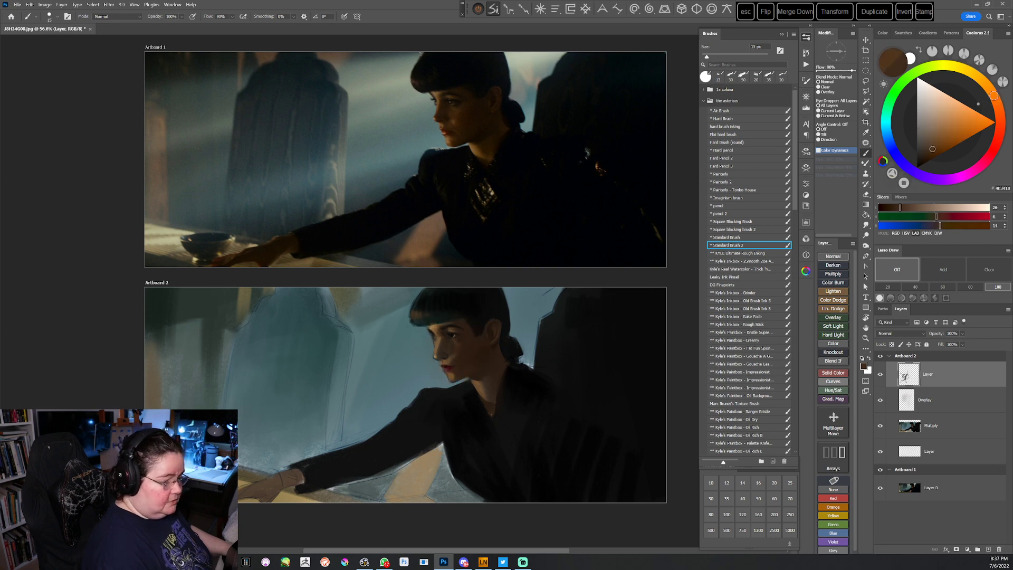
pyautogui.press(']')
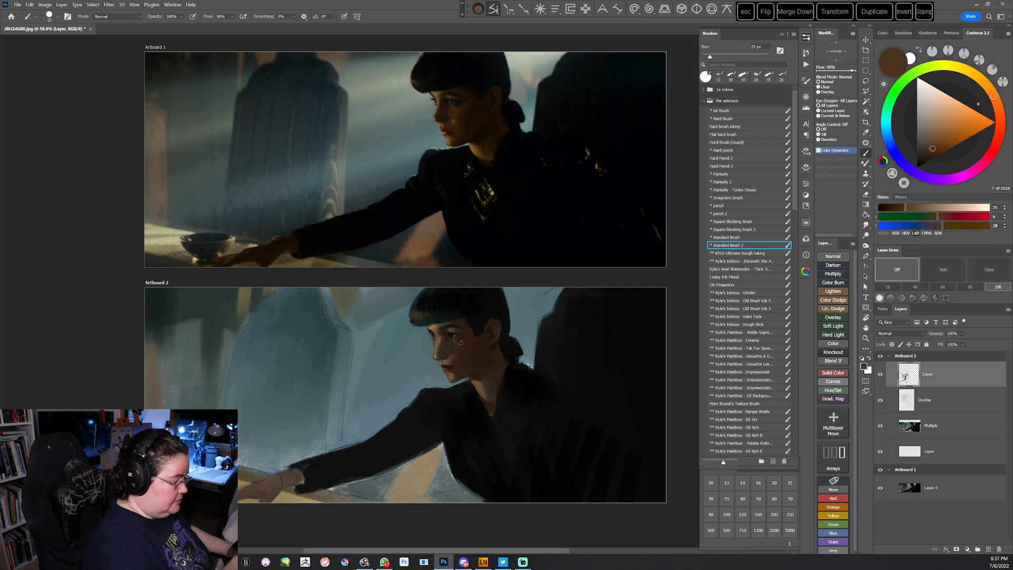
pyautogui.press('r')
pyautogui.moveTo(530, 303); pyautogui.dragTo(470, 425)
pyautogui.press('Escape')
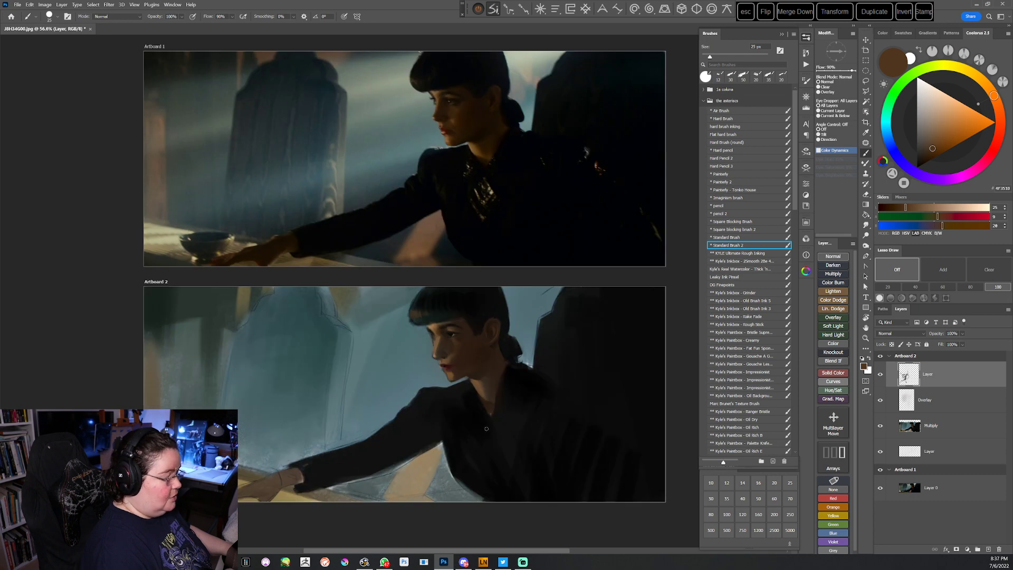
# Refine the edges of the woman's face and hair with background blue and near-black sampled from Artboard 2
pyautogui.keyDown('alt'); pyautogui.click(431, 364); pyautogui.keyUp('alt')
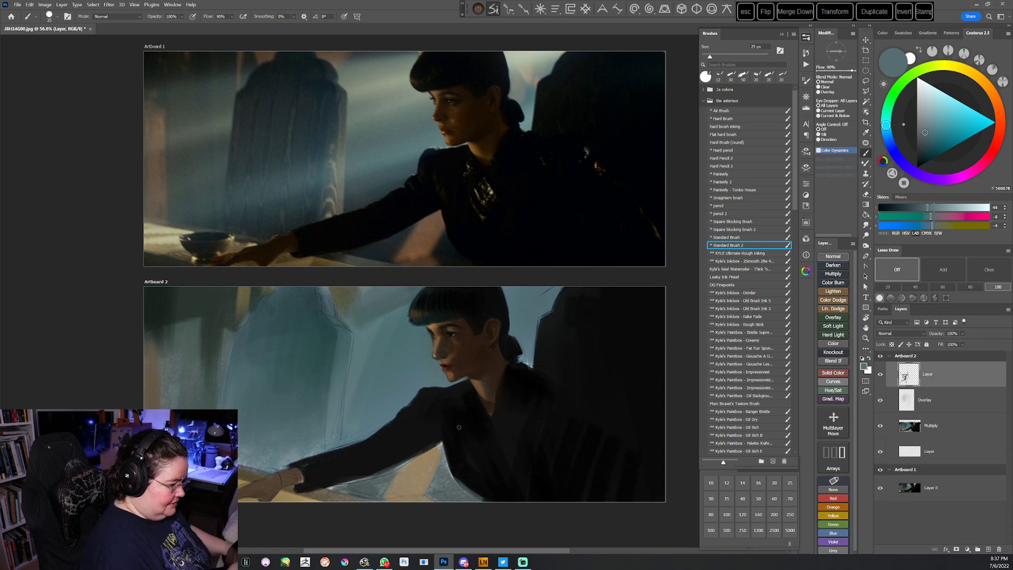
pyautogui.keyDown('alt'); pyautogui.click(468, 331); pyautogui.keyUp('alt')
pyautogui.moveTo(535, 296); pyautogui.dragTo(410, 395)
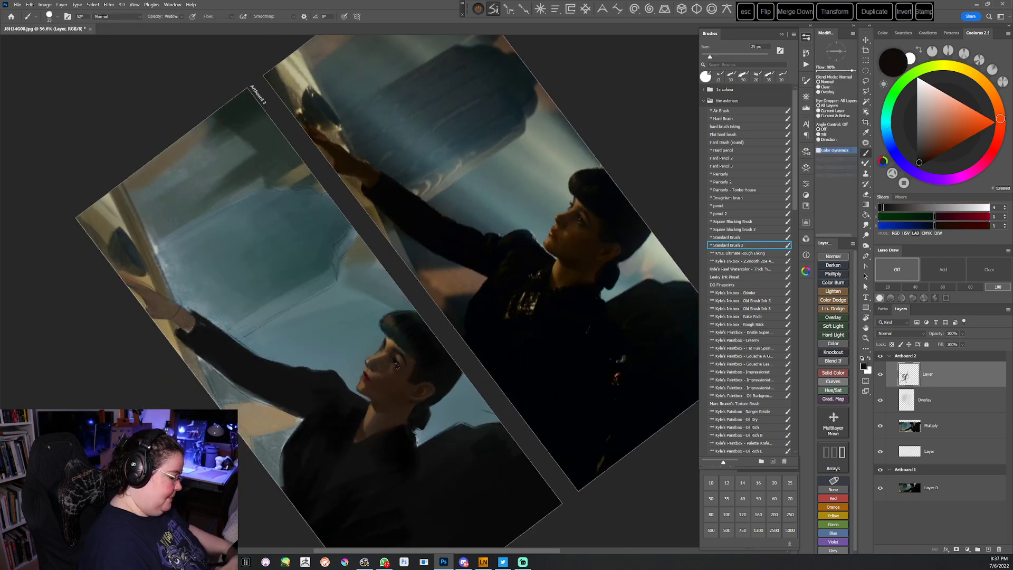
pyautogui.press('Escape')
# Paint a brown diamond ornament on the jacket's chest using Standard Brush 2 at 40 px and a tone sampled from the face
pyautogui.click(731, 112)
pyautogui.keyDown('alt'); pyautogui.click(430, 330); pyautogui.keyUp('alt')
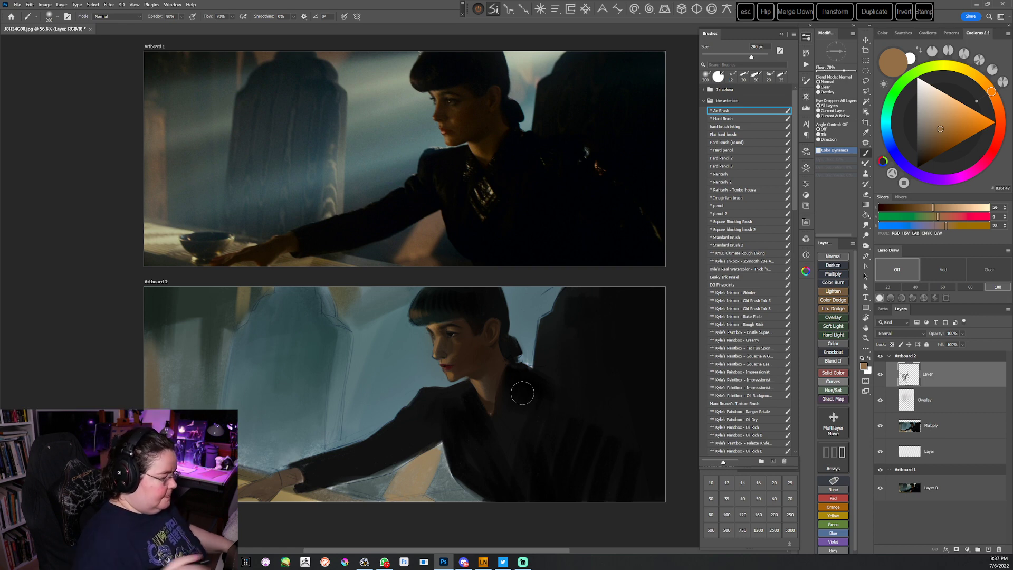
pyautogui.moveTo(518, 409); pyautogui.dragTo(516, 390)
pyautogui.click(741, 245)
pyautogui.keyDown('alt'); pyautogui.click(432, 311); pyautogui.keyUp('alt')
pyautogui.press('[')
pyautogui.press('[')
pyautogui.press('[')
pyautogui.press('[')
pyautogui.press('[')
pyautogui.press('[')
pyautogui.press('[')
pyautogui.press('[')
pyautogui.press('[')
pyautogui.press('[')
pyautogui.press('[')
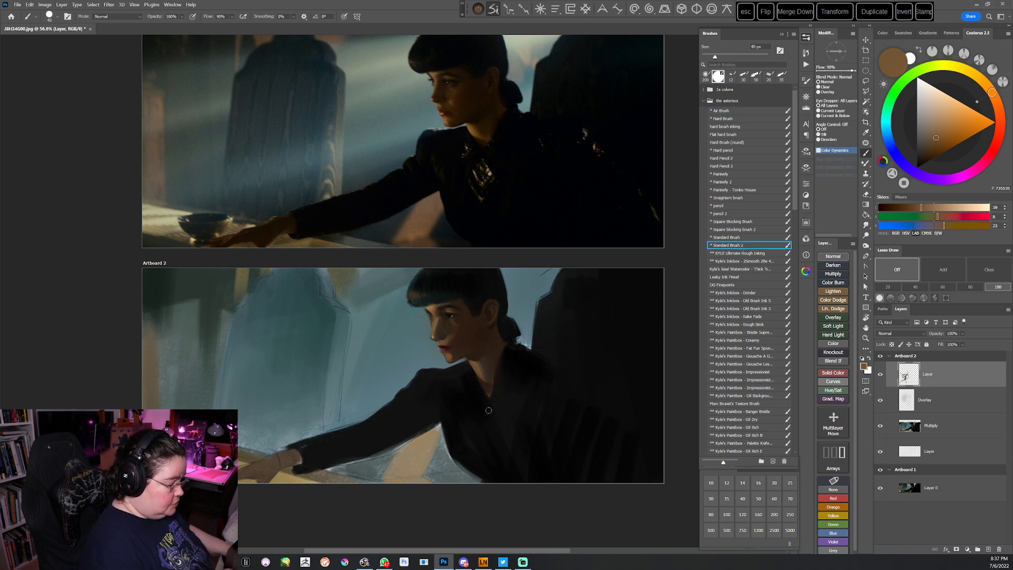
pyautogui.moveTo(496, 419)
pyautogui.mouseDown()
pyautogui.moveTo(498, 442)
pyautogui.moveTo(519, 421)
pyautogui.mouseUp()
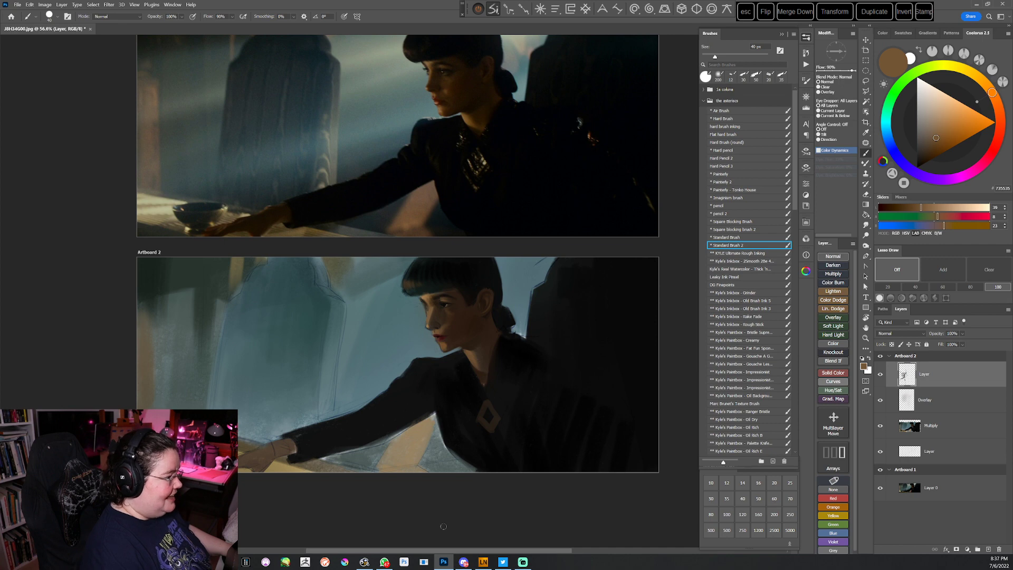
pyautogui.moveTo(510, 417); pyautogui.dragTo(507, 398)
# Detail the diamond and the ornaments around it on the chest in a darker brown, using Standard Brush 2 at 25 px
pyautogui.moveTo(935, 138); pyautogui.dragTo(931, 149)
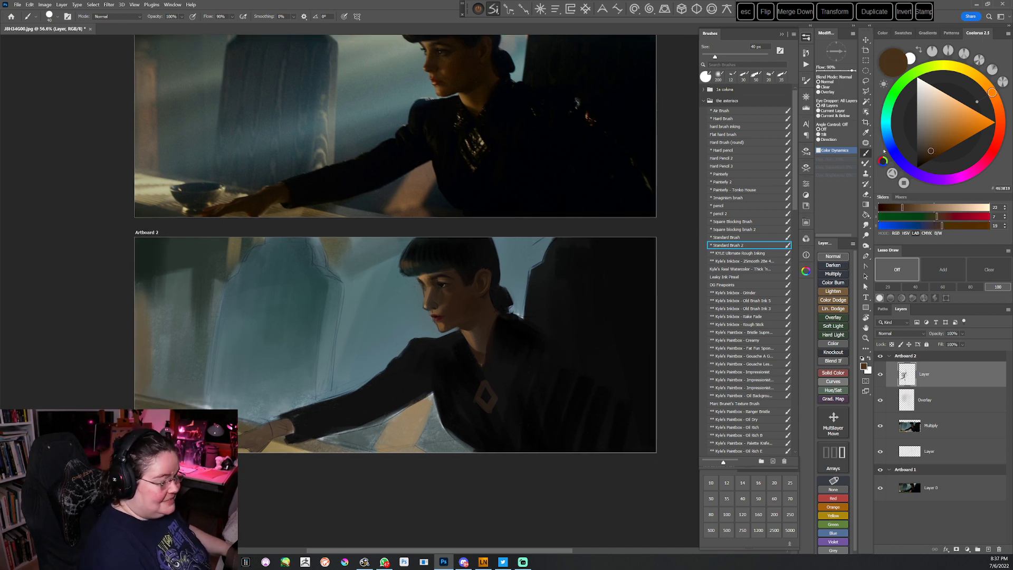
pyautogui.press('[')
pyautogui.press('[')
pyautogui.press('[')
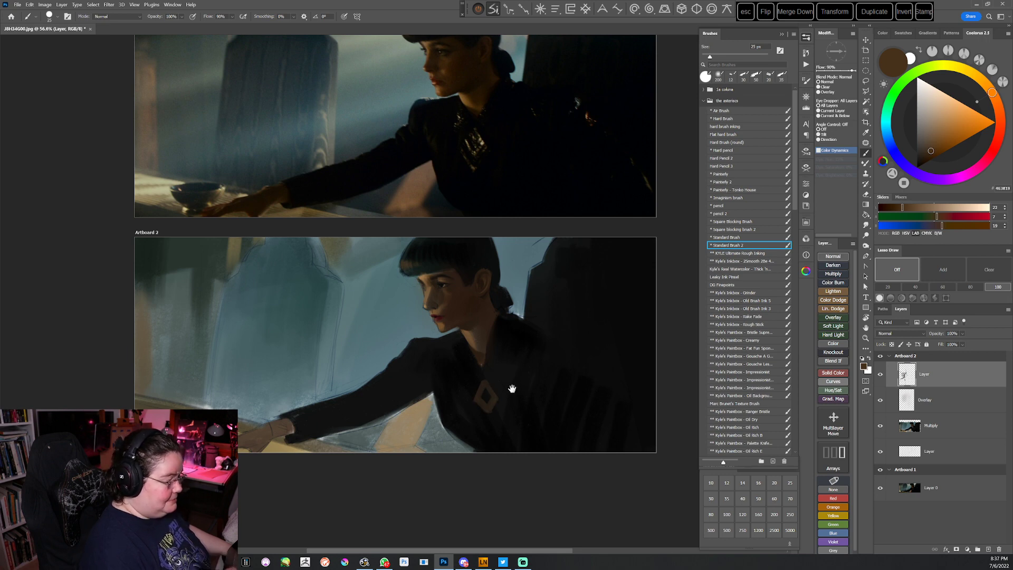
pyautogui.scroll(-2, 506, 390)
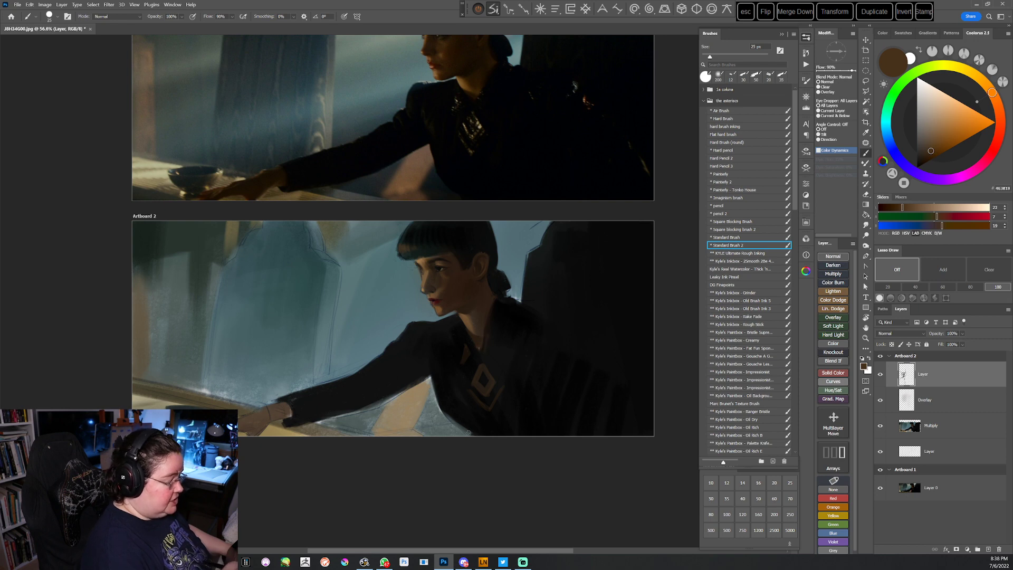
pyautogui.moveTo(484, 447); pyautogui.dragTo(513, 448)
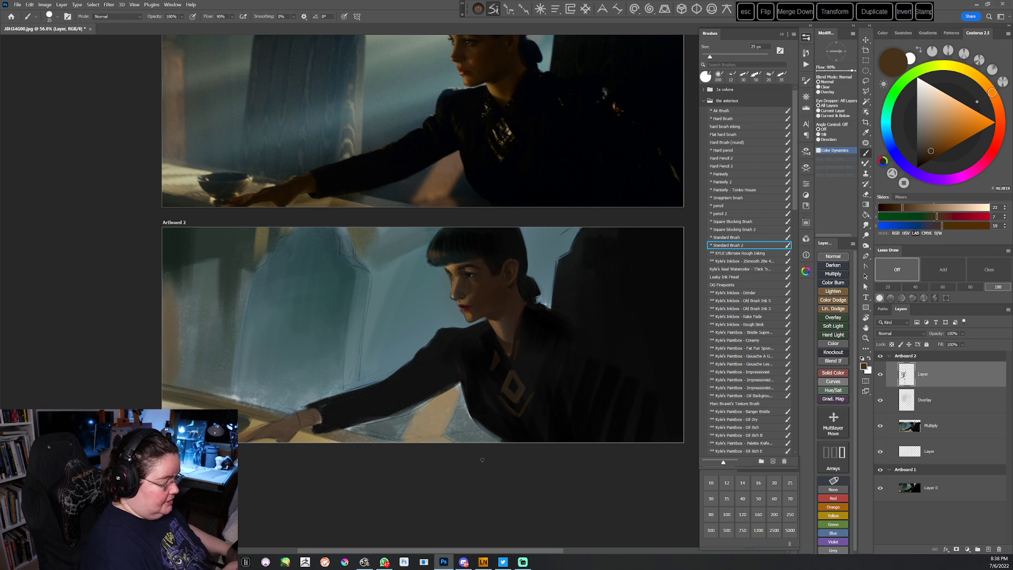
pyautogui.moveTo(521, 420)
pyautogui.mouseDown()
pyautogui.moveTo(477, 457)
pyautogui.moveTo(443, 457)
pyautogui.mouseUp()
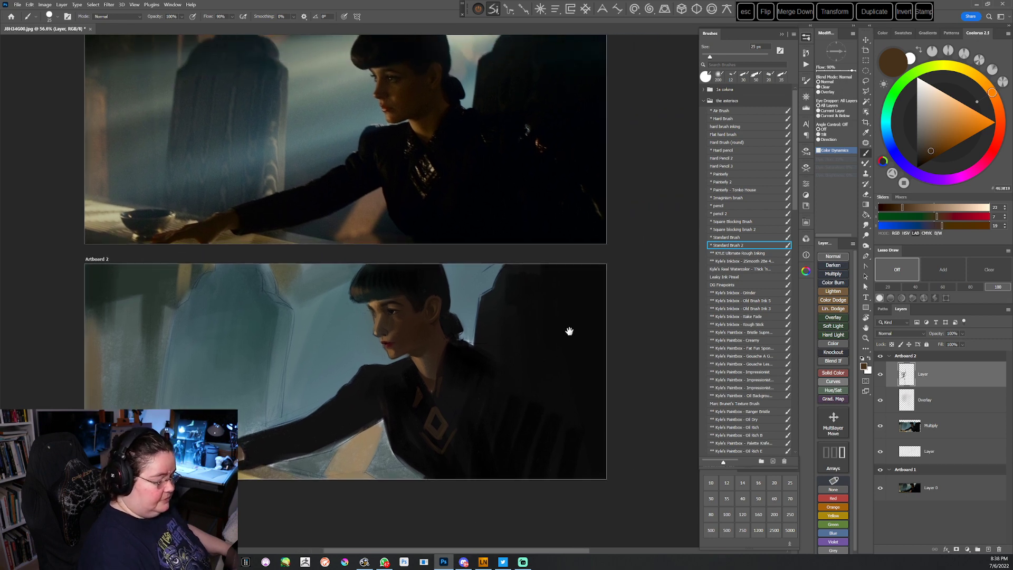
# Add greyish and brown decorative marks along the shoulder and far sleeve of the dark jacket
pyautogui.press('r')
pyautogui.moveTo(575, 337); pyautogui.dragTo(559, 379)
pyautogui.click(921, 143)
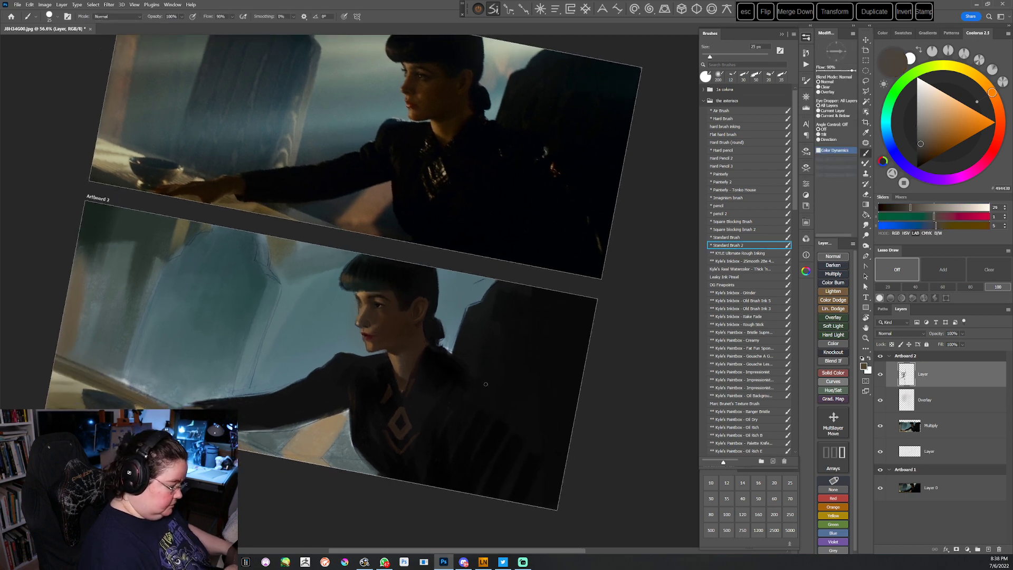
pyautogui.moveTo(491, 394); pyautogui.dragTo(483, 400)
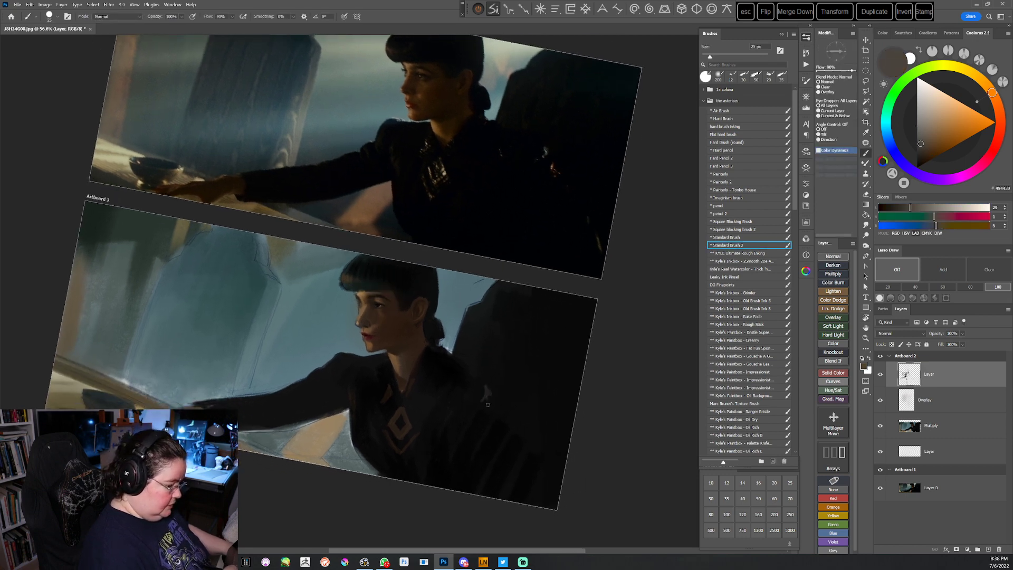
pyautogui.click(935, 147)
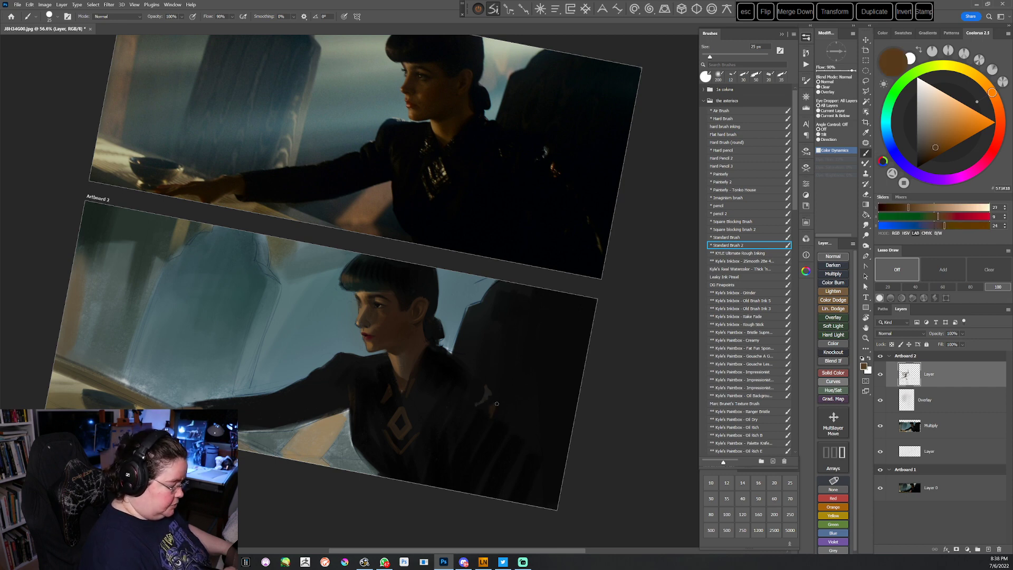
pyautogui.moveTo(488, 414); pyautogui.dragTo(498, 407)
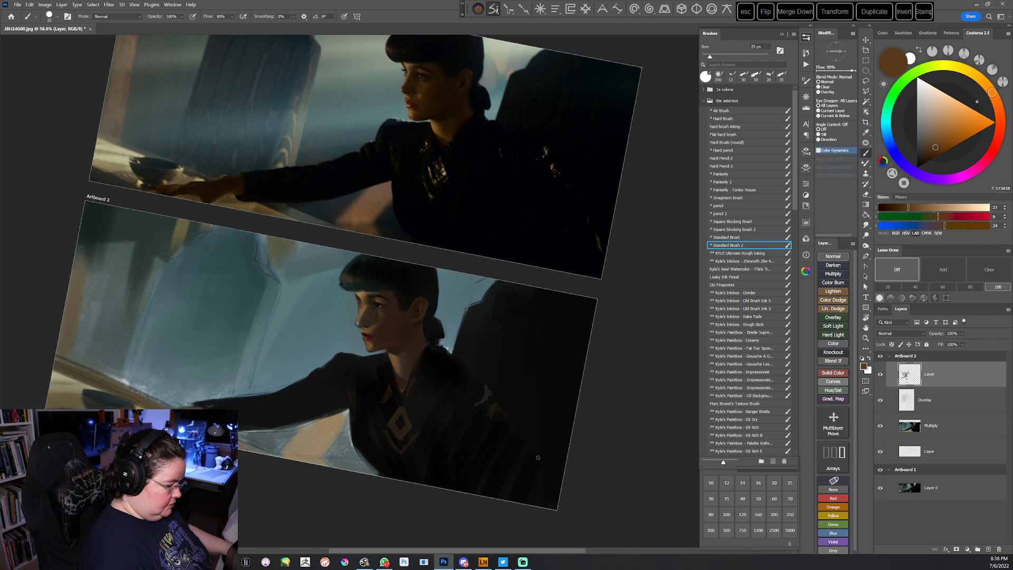
pyautogui.moveTo(530, 449); pyautogui.dragTo(527, 442)
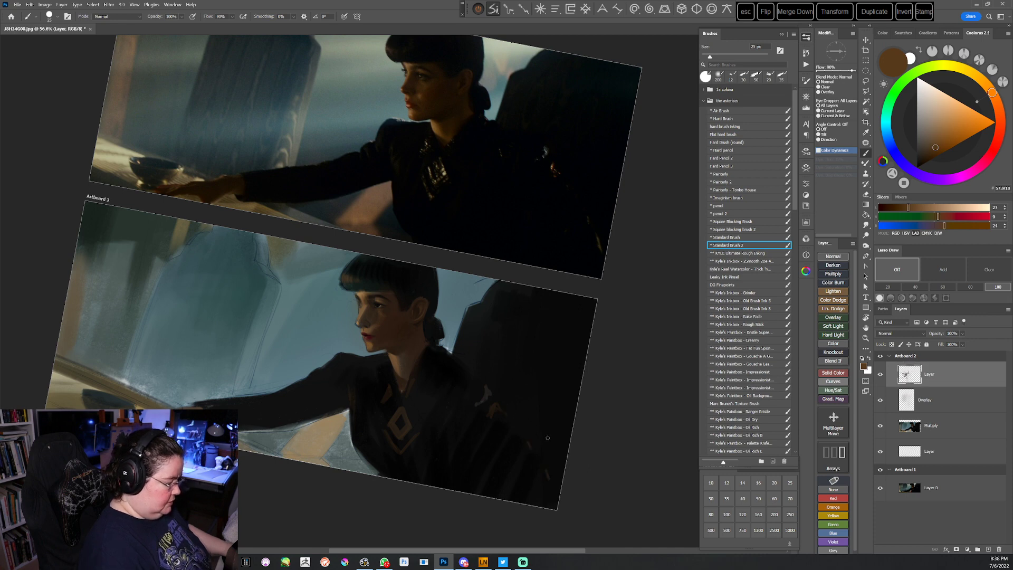
pyautogui.press('Escape')
pyautogui.moveTo(455, 479)
pyautogui.mouseDown()
pyautogui.moveTo(506, 500)
pyautogui.moveTo(510, 490)
pyautogui.moveTo(485, 520)
pyautogui.mouseUp()
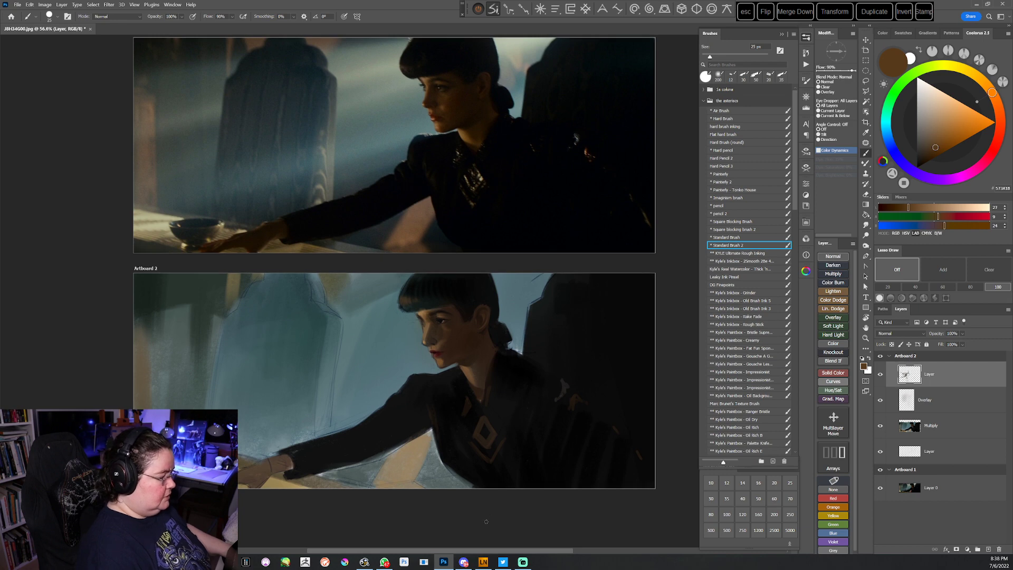
# Refine the shadow under the jaw and on the neck with sampled dark tones, using Standard Brush 2 at 35 px
pyautogui.keyDown('alt'); pyautogui.click(462, 291); pyautogui.keyUp('alt')
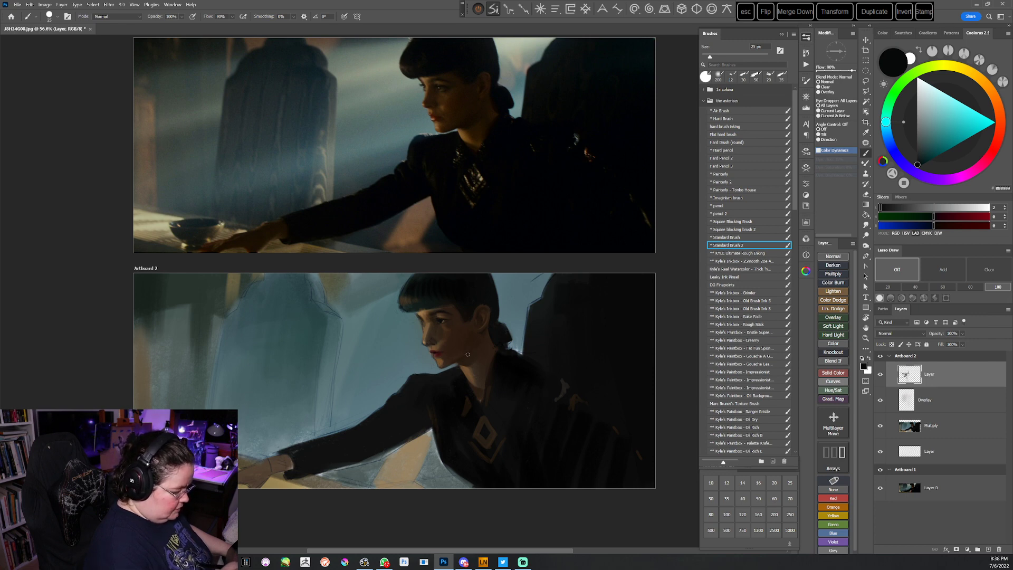
pyautogui.moveTo(476, 342)
pyautogui.mouseDown()
pyautogui.moveTo(492, 422)
pyautogui.moveTo(402, 422)
pyautogui.moveTo(583, 328)
pyautogui.moveTo(631, 327)
pyautogui.mouseUp()
pyautogui.press(']')
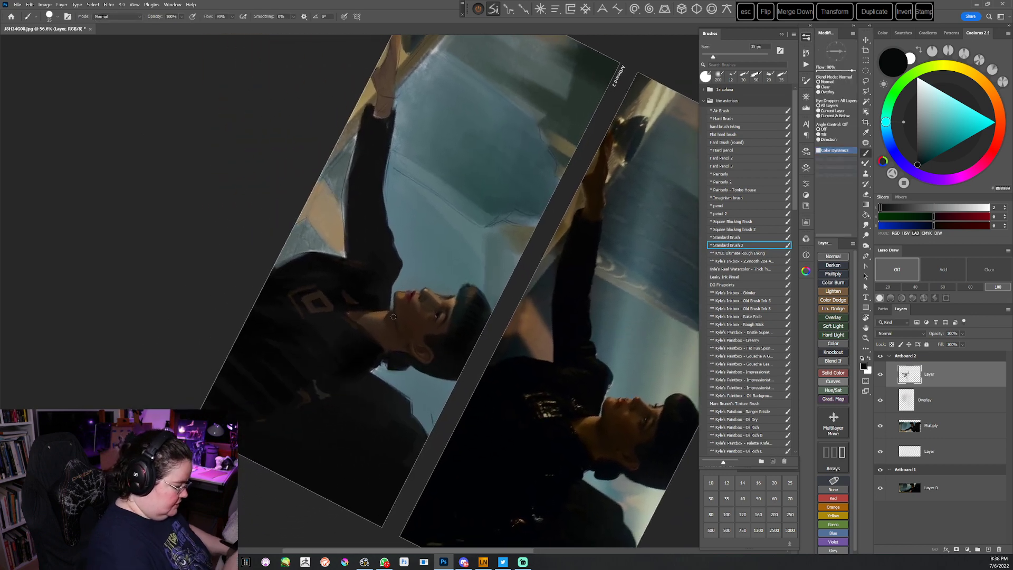
pyautogui.keyDown('alt'); pyautogui.click(395, 315); pyautogui.keyUp('alt')
pyautogui.keyDown('alt'); pyautogui.click(396, 317); pyautogui.keyUp('alt')
pyautogui.press('Escape')
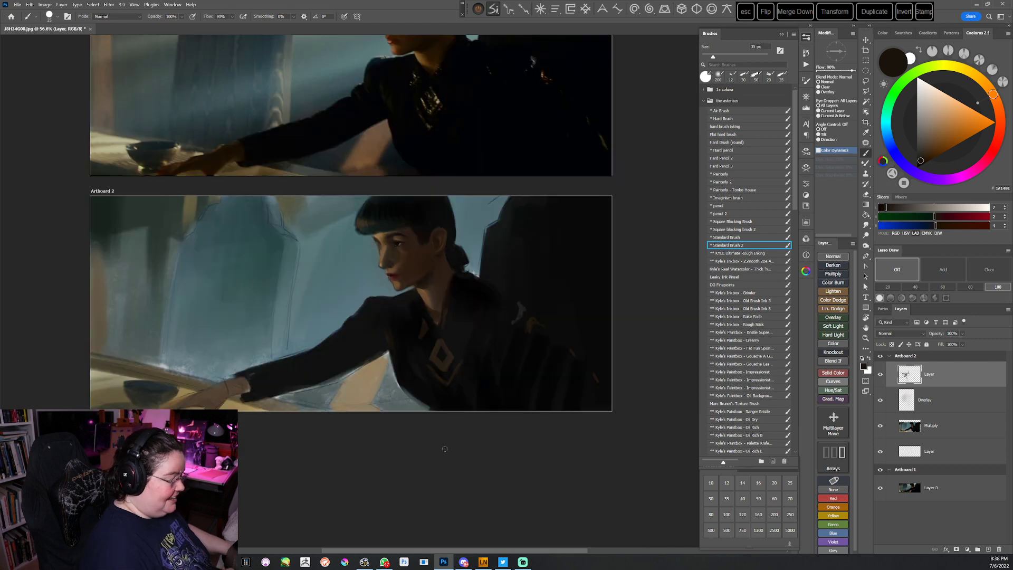
pyautogui.moveTo(444, 449); pyautogui.dragTo(501, 522)
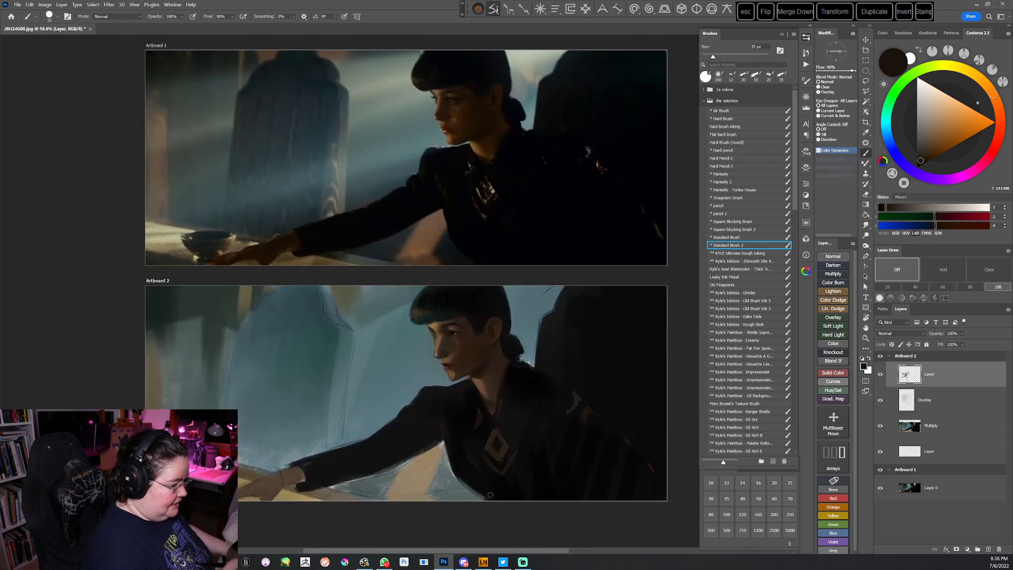
# Blend the neck shadow with dark brown tones sampled from the neck, enlarging Standard Brush 2 to 50 px
pyautogui.keyDown('alt'); pyautogui.click(481, 370); pyautogui.keyUp('alt')
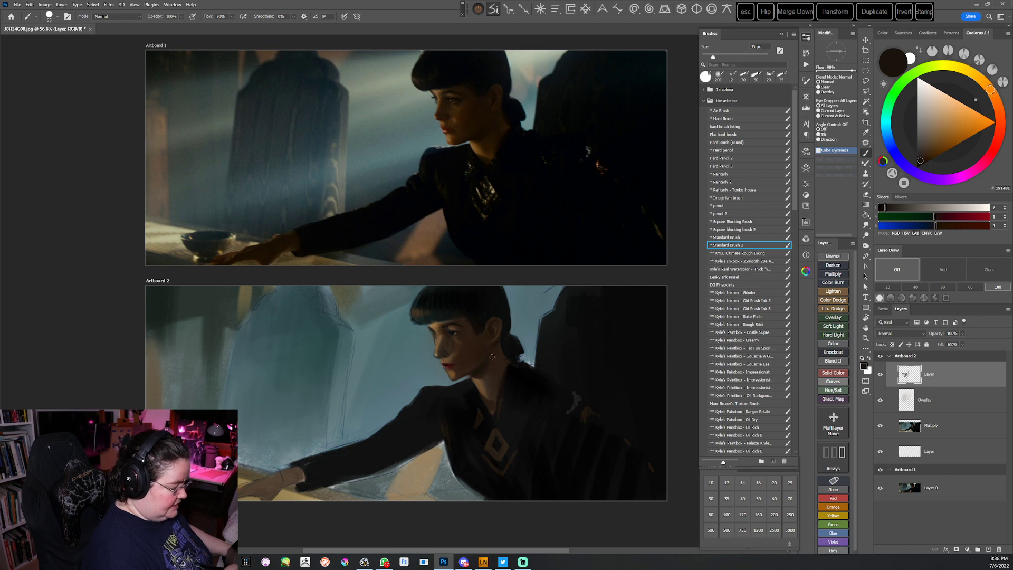
pyautogui.keyDown('alt'); pyautogui.click(474, 369); pyautogui.keyUp('alt')
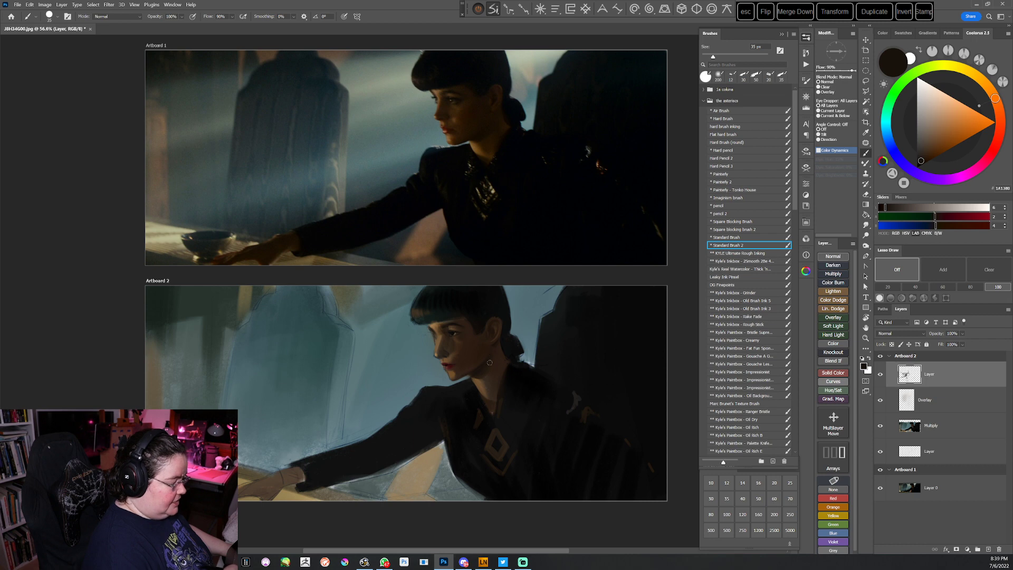
pyautogui.keyDown('alt'); pyautogui.click(491, 368); pyautogui.keyUp('alt')
pyautogui.press(']')
pyautogui.press(']')
pyautogui.press(']')
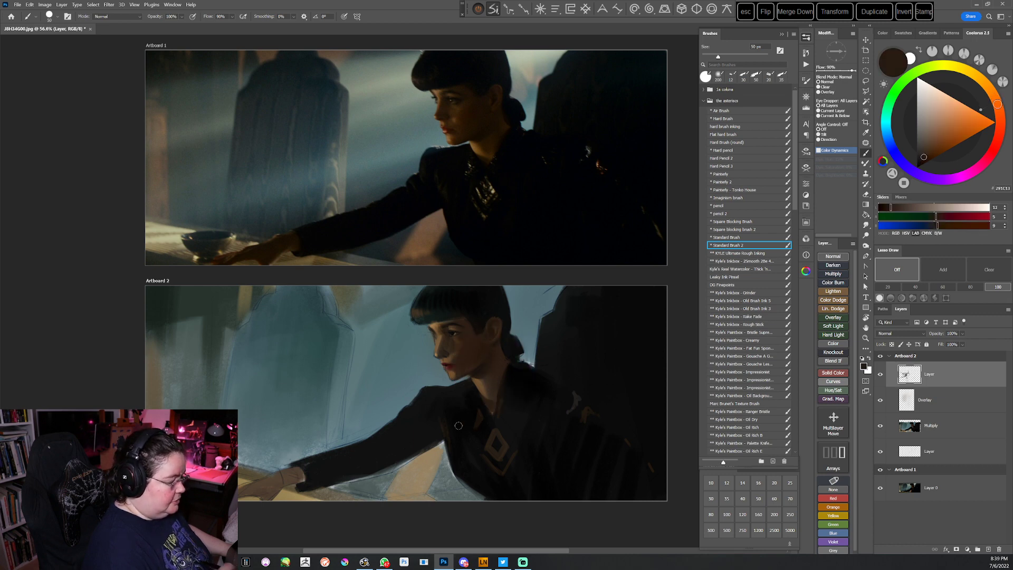
# Rework the shading of the face with browns sampled from it, reducing Standard Brush 2 to 35 px
pyautogui.keyDown('alt'); pyautogui.click(448, 360); pyautogui.keyUp('alt')
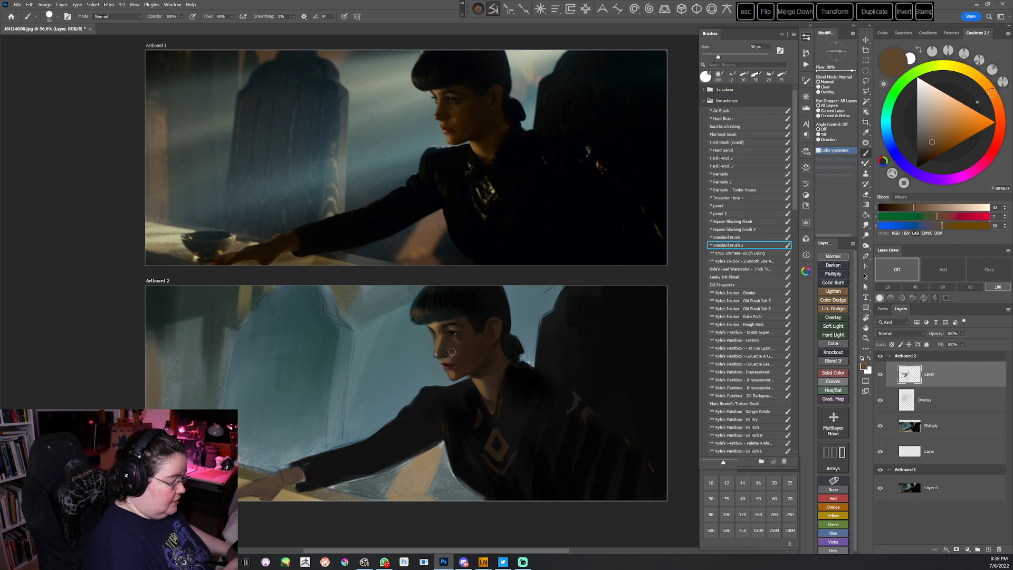
pyautogui.press('r')
pyautogui.moveTo(461, 341); pyautogui.dragTo(456, 444)
pyautogui.press('Escape')
pyautogui.press('b')
pyautogui.keyDown('alt'); pyautogui.click(441, 343); pyautogui.keyUp('alt')
pyautogui.press('[')
pyautogui.press('[')
pyautogui.press('[')
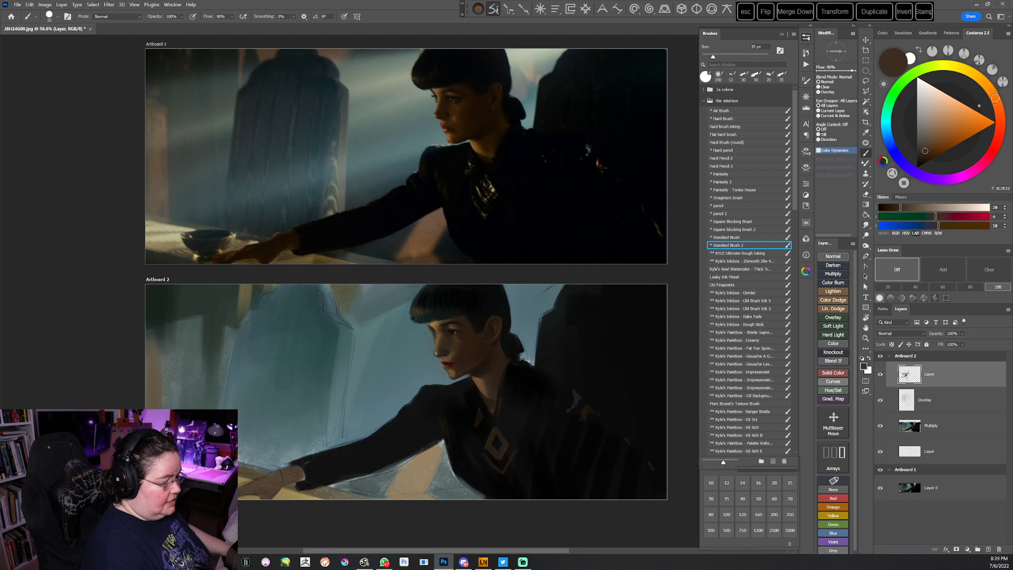
# Clean up the background along the outstretched arm's upper edge with sampled blue, using Standard Brush 2 at 25 px
pyautogui.moveTo(441, 477); pyautogui.dragTo(459, 448)
pyautogui.keyDown('alt'); pyautogui.click(421, 375); pyautogui.keyUp('alt')
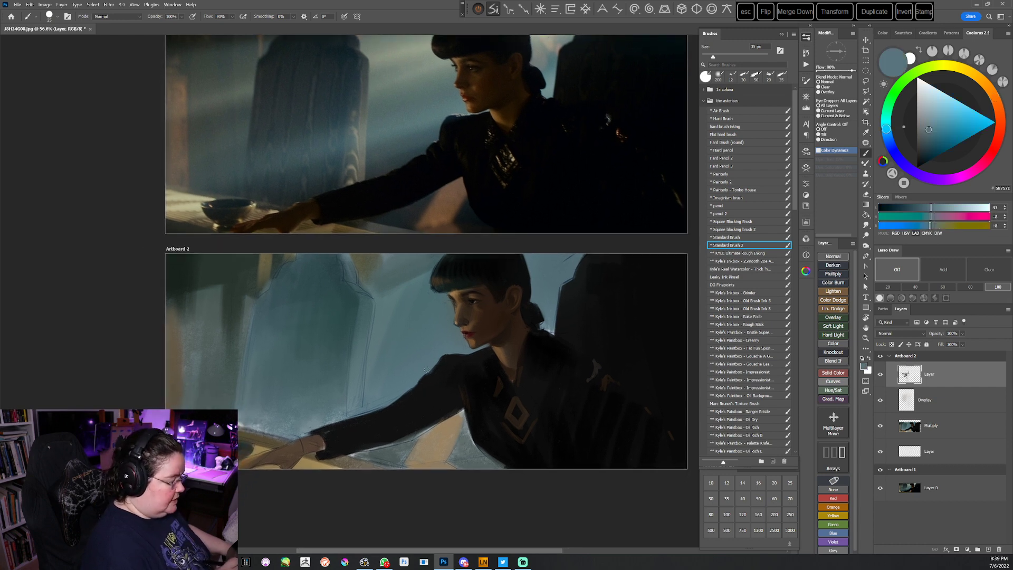
pyautogui.press('[')
pyautogui.press('[')
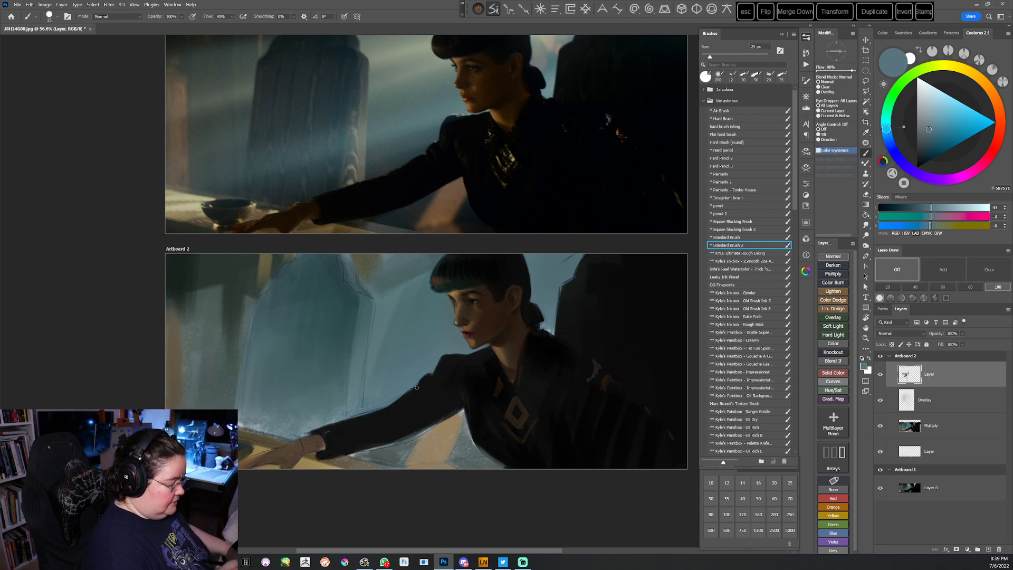
# Reinforce the dark shape of the outstretched arm with near-black sampled from the jacket
pyautogui.moveTo(453, 431); pyautogui.dragTo(519, 312)
pyautogui.press('d')
pyautogui.press('r')
pyautogui.press('b')
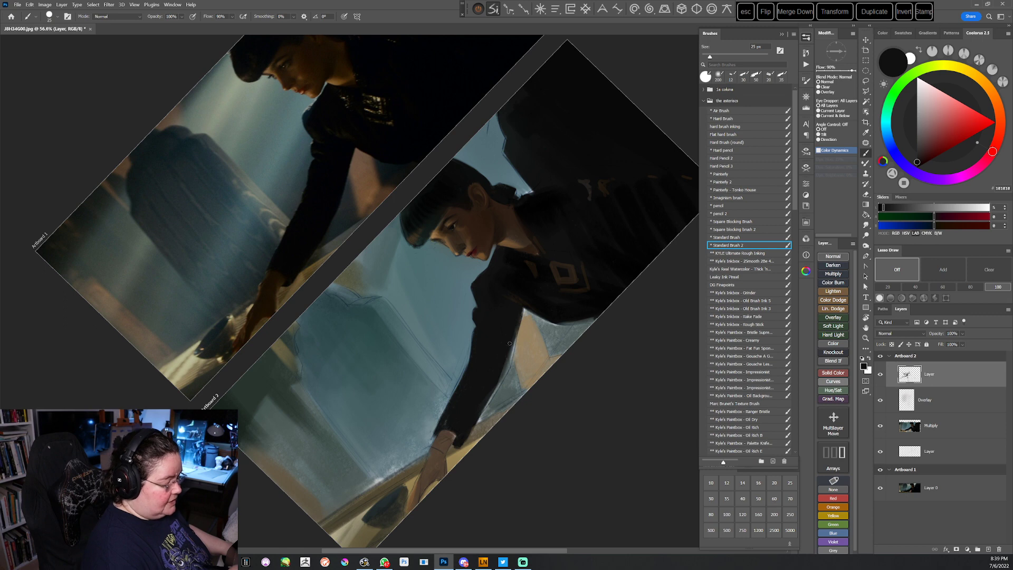
pyautogui.keyDown('alt'); pyautogui.click(513, 291); pyautogui.keyUp('alt')
pyautogui.press('Escape')
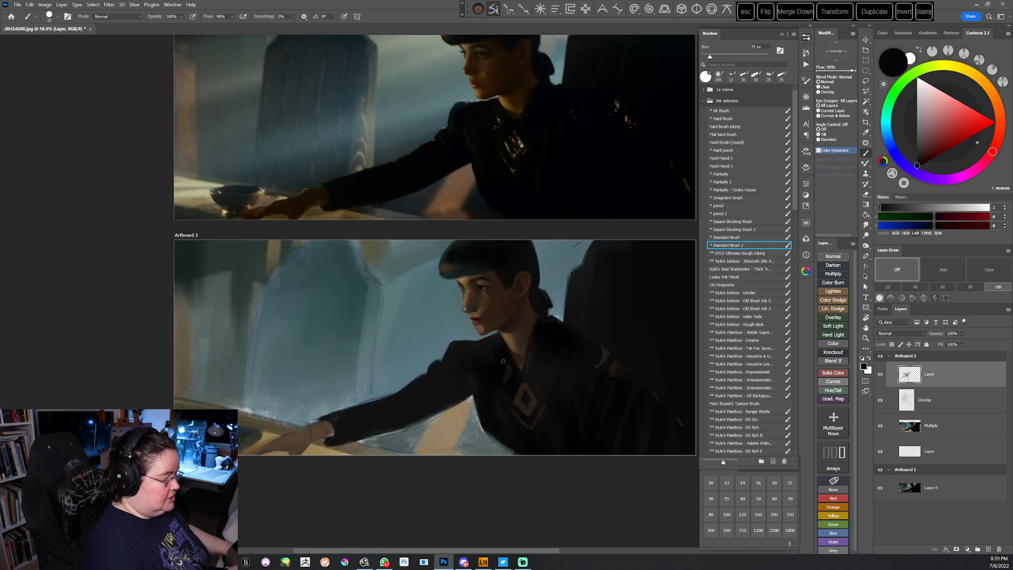
# Smooth the sleeve's contour from the elbow to the wrist with the sampled jacket black
pyautogui.press('r')
pyautogui.moveTo(499, 383); pyautogui.dragTo(528, 309)
pyautogui.press('b')
pyautogui.keyDown('alt'); pyautogui.click(509, 333); pyautogui.keyUp('alt')
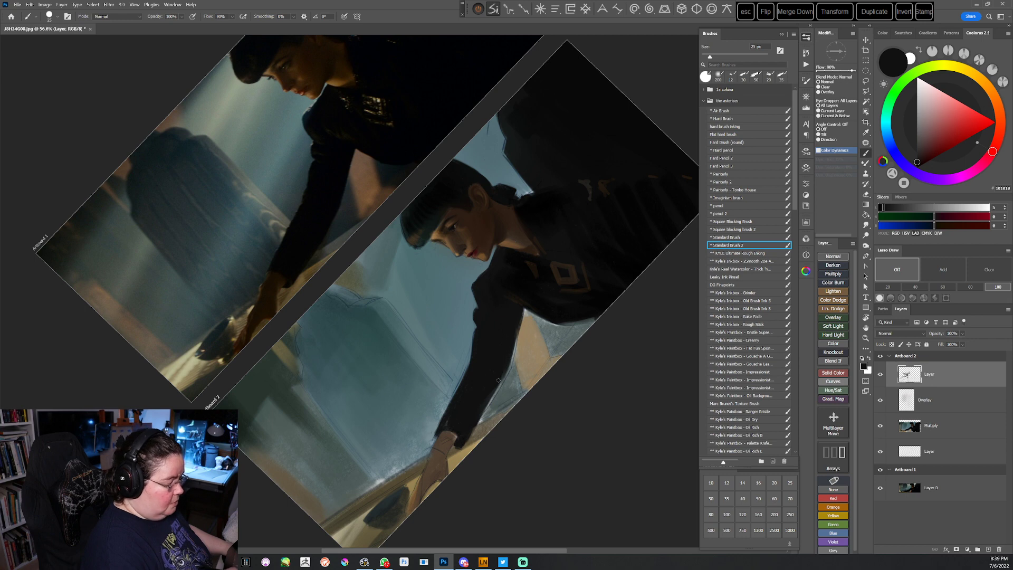
pyautogui.moveTo(508, 369); pyautogui.dragTo(479, 420)
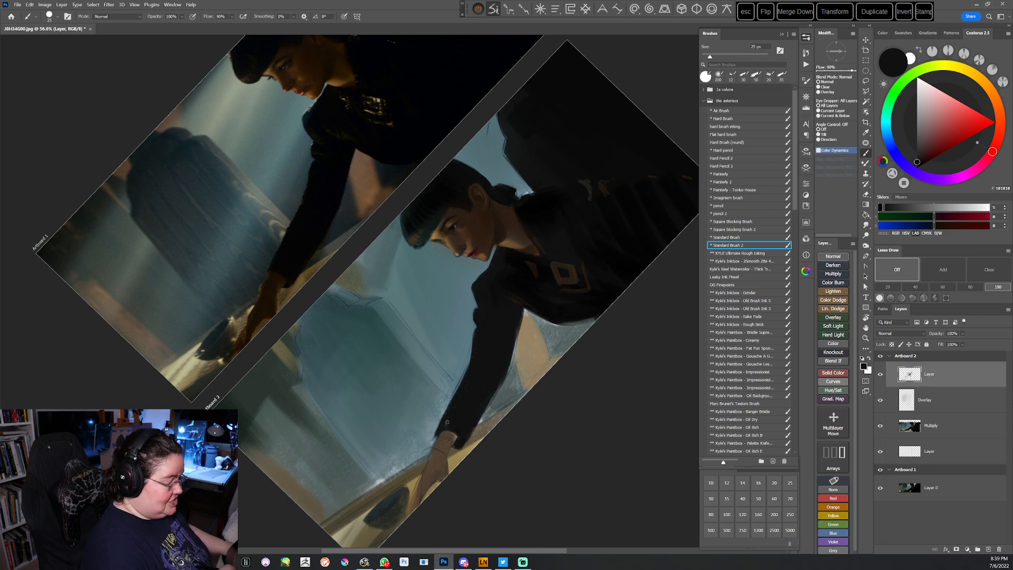
pyautogui.moveTo(461, 388)
pyautogui.mouseDown()
pyautogui.moveTo(433, 429)
pyautogui.moveTo(448, 457)
pyautogui.mouseUp()
pyautogui.press('Escape')
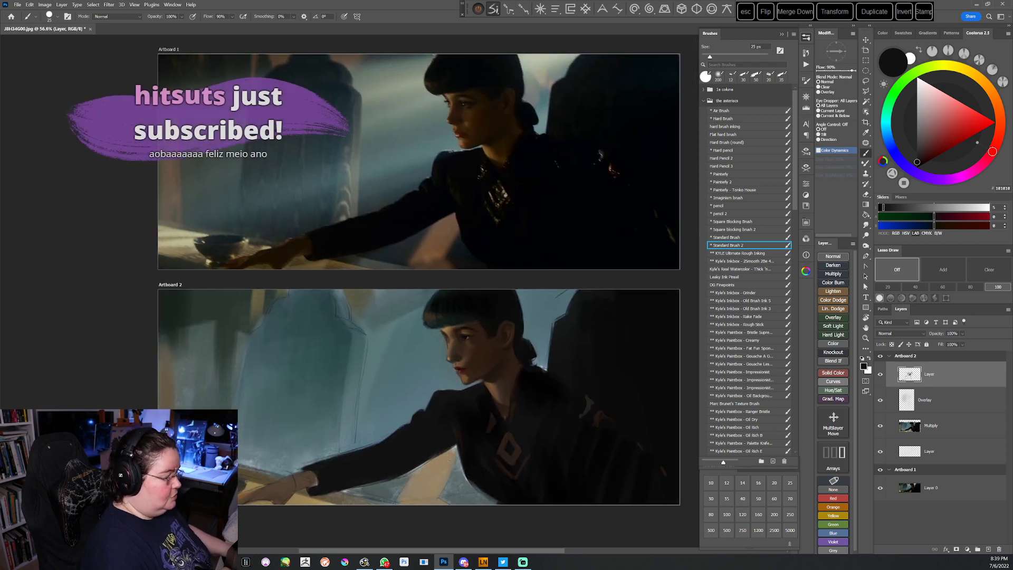
pyautogui.press('r')
pyautogui.moveTo(519, 305); pyautogui.dragTo(483, 380)
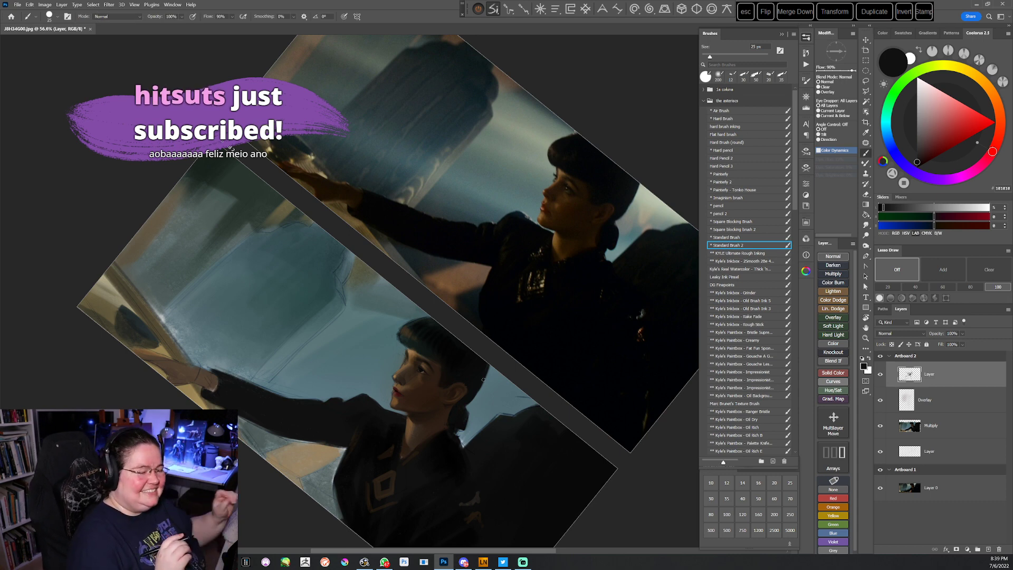
pyautogui.press('Escape')
pyautogui.moveTo(490, 463)
pyautogui.mouseDown()
pyautogui.moveTo(538, 363)
pyautogui.moveTo(523, 365)
pyautogui.moveTo(489, 424)
pyautogui.moveTo(476, 420)
pyautogui.mouseUp()
# Blend a soft reddish-brown tint into the woman's cheek using Air Brush at 125 px
pyautogui.keyDown('alt'); pyautogui.click(530, 349); pyautogui.keyUp('alt')
pyautogui.click(727, 112)
pyautogui.keyDown('alt'); pyautogui.click(499, 337); pyautogui.keyUp('alt')
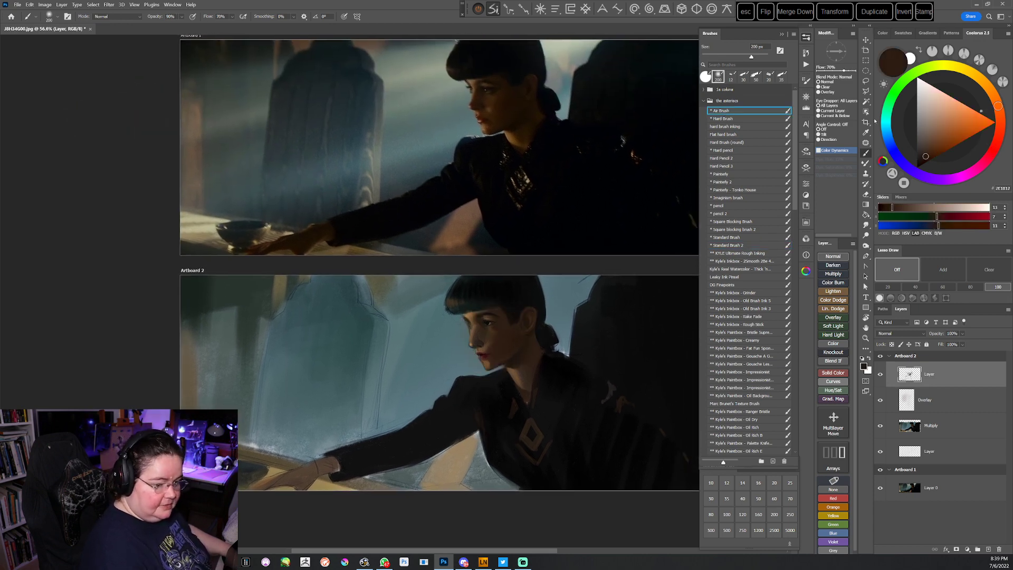
pyautogui.click(999, 119)
pyautogui.moveTo(931, 143); pyautogui.dragTo(938, 135)
pyautogui.press('[')
pyautogui.press('[')
pyautogui.press('[')
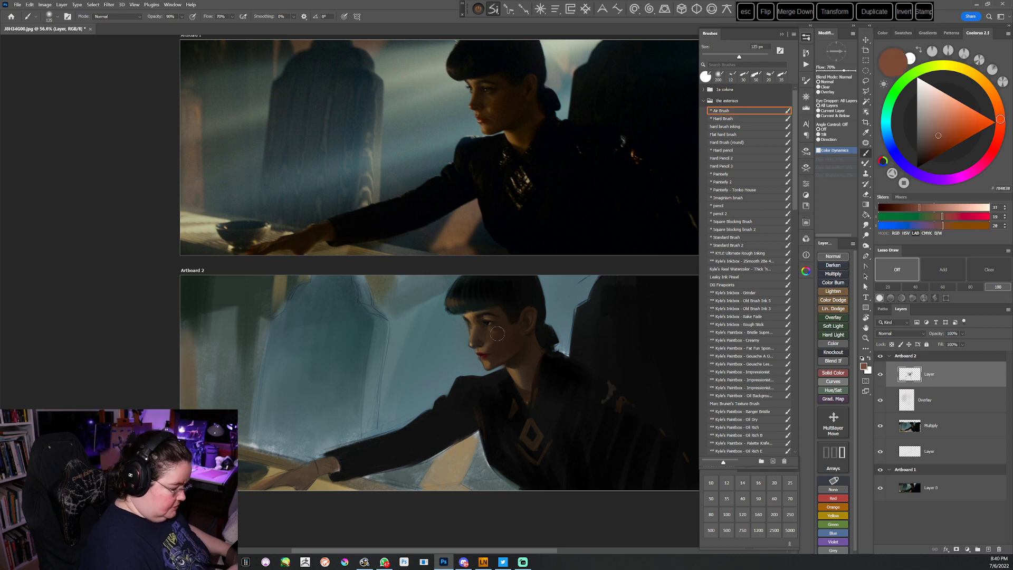
pyautogui.moveTo(488, 346); pyautogui.dragTo(511, 323)
pyautogui.press('r')
pyautogui.moveTo(588, 310); pyautogui.dragTo(424, 375)
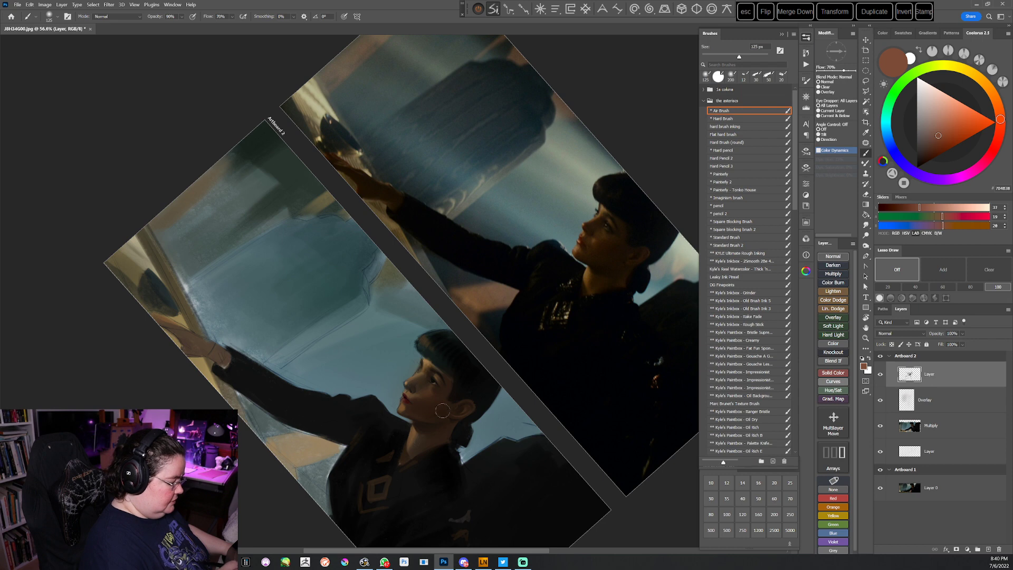
pyautogui.press('Escape')
# Shade the reaching hand with dark brown sampled from the face, using Standard Brush 2 at 40 px
pyautogui.moveTo(436, 469); pyautogui.dragTo(475, 419)
pyautogui.click(730, 244)
pyautogui.click(997, 105)
pyautogui.click(941, 122)
pyautogui.moveTo(506, 422); pyautogui.dragTo(560, 359)
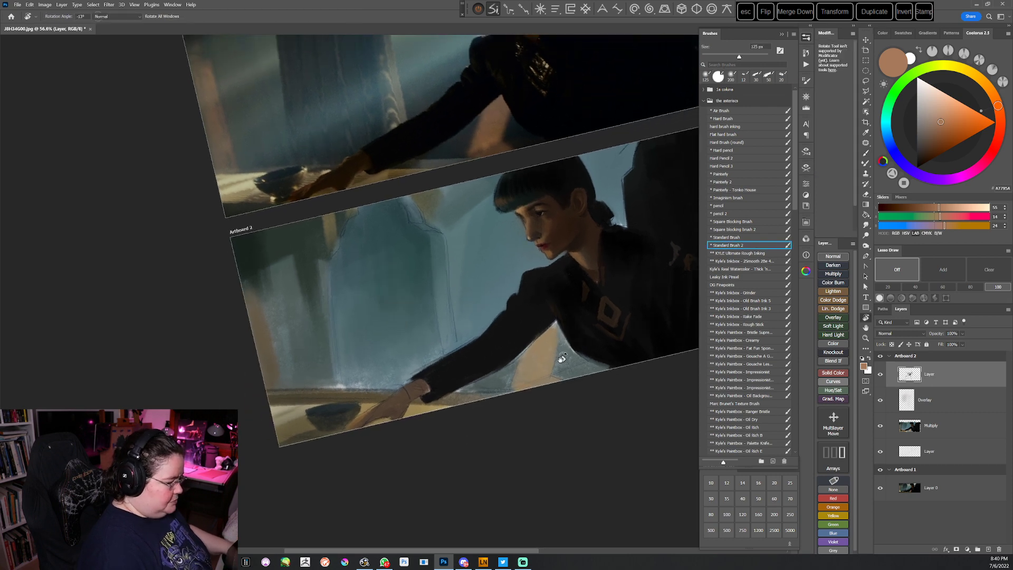
pyautogui.moveTo(536, 394); pyautogui.dragTo(547, 383)
pyautogui.keyDown('alt'); pyautogui.click(571, 214); pyautogui.keyUp('alt')
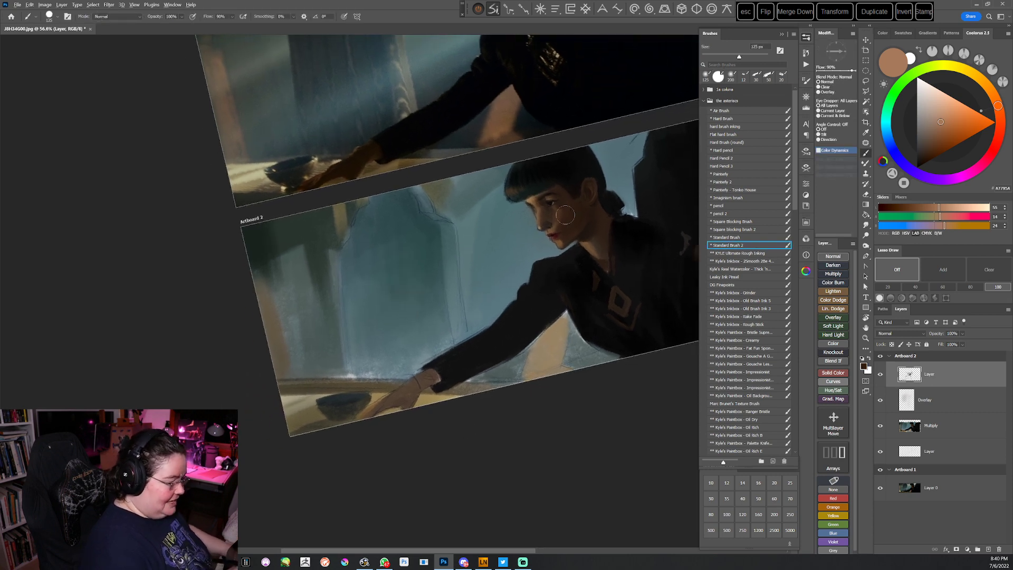
pyautogui.press('[')
pyautogui.press('[')
pyautogui.press('[')
pyautogui.moveTo(390, 402)
pyautogui.mouseDown()
pyautogui.moveTo(437, 379)
pyautogui.moveTo(410, 392)
pyautogui.moveTo(402, 416)
pyautogui.moveTo(414, 395)
pyautogui.mouseUp()
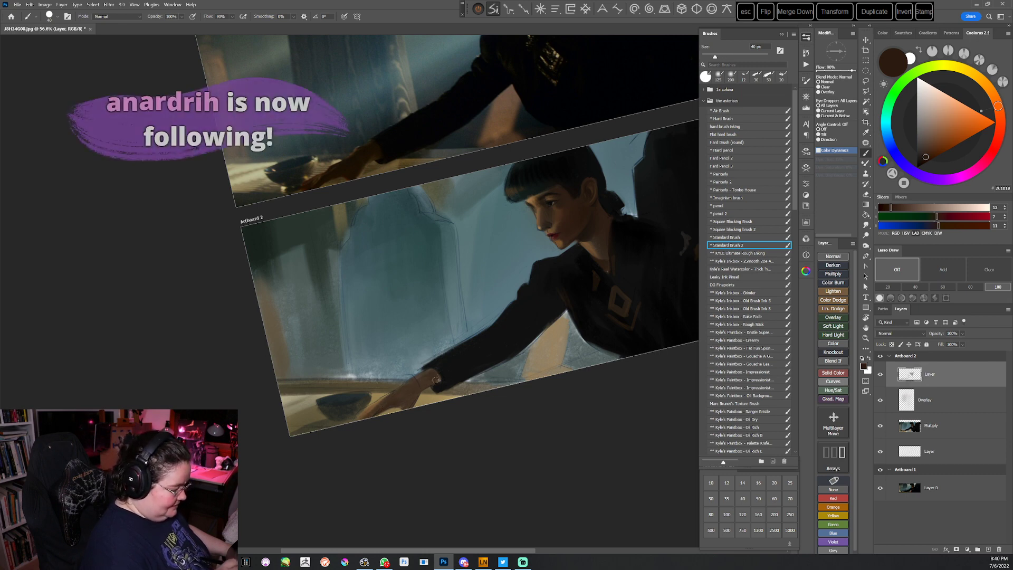
# Add fine highlights to the lit side of the face with sampled tan at 10 px
pyautogui.keyDown('alt'); pyautogui.click(532, 201); pyautogui.keyUp('alt')
pyautogui.keyDown('alt'); pyautogui.click(532, 201); pyautogui.keyUp('alt')
pyautogui.press('[')
pyautogui.press('[')
pyautogui.press('[')
pyautogui.press('[')
pyautogui.press('[')
pyautogui.press('[')
pyautogui.press('[')
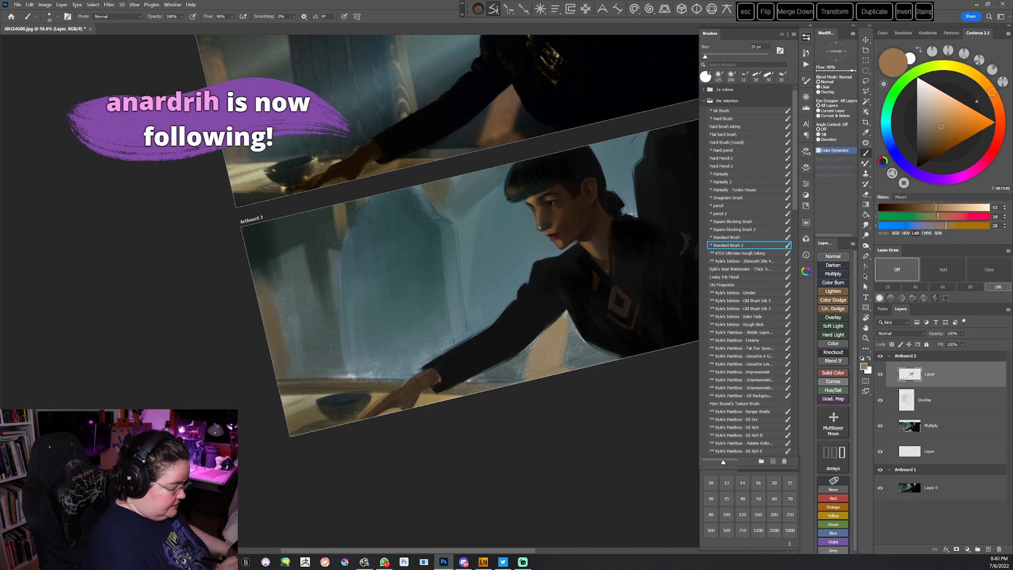
pyautogui.press('Escape')
pyautogui.moveTo(517, 442); pyautogui.dragTo(444, 475)
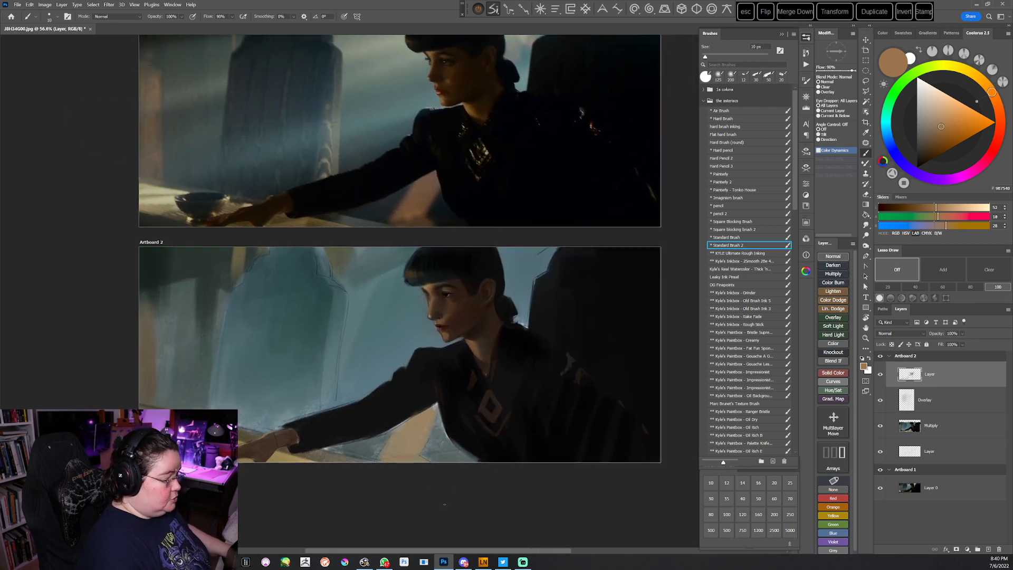
# Refine the hand and wrist at the sleeve's cuff with sampled browns at 25 px
pyautogui.moveTo(447, 504); pyautogui.dragTo(592, 399)
pyautogui.press('r')
pyautogui.press('b')
pyautogui.keyDown('alt'); pyautogui.click(397, 387); pyautogui.keyUp('alt')
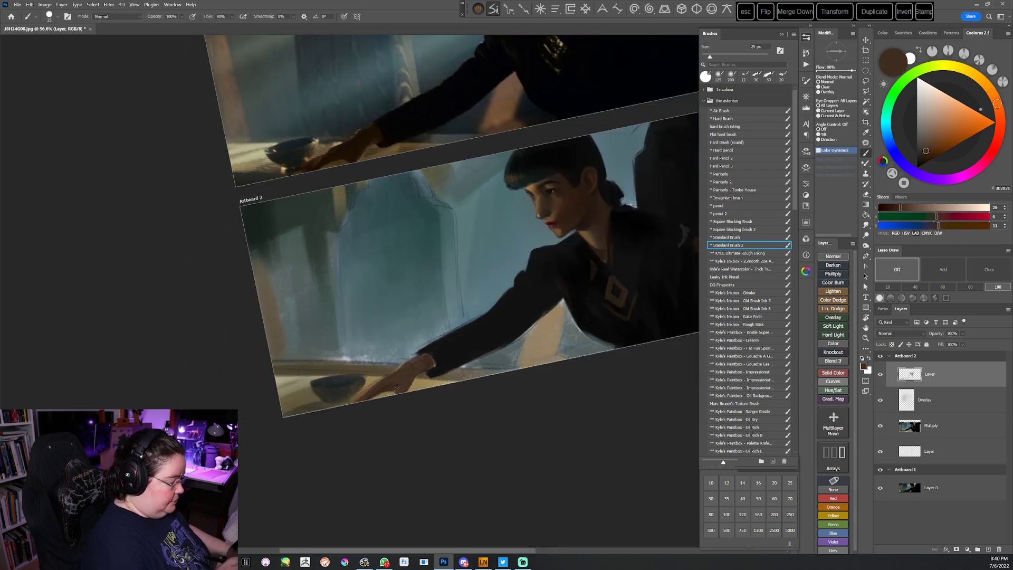
pyautogui.keyDown('alt'); pyautogui.click(406, 363); pyautogui.keyUp('alt')
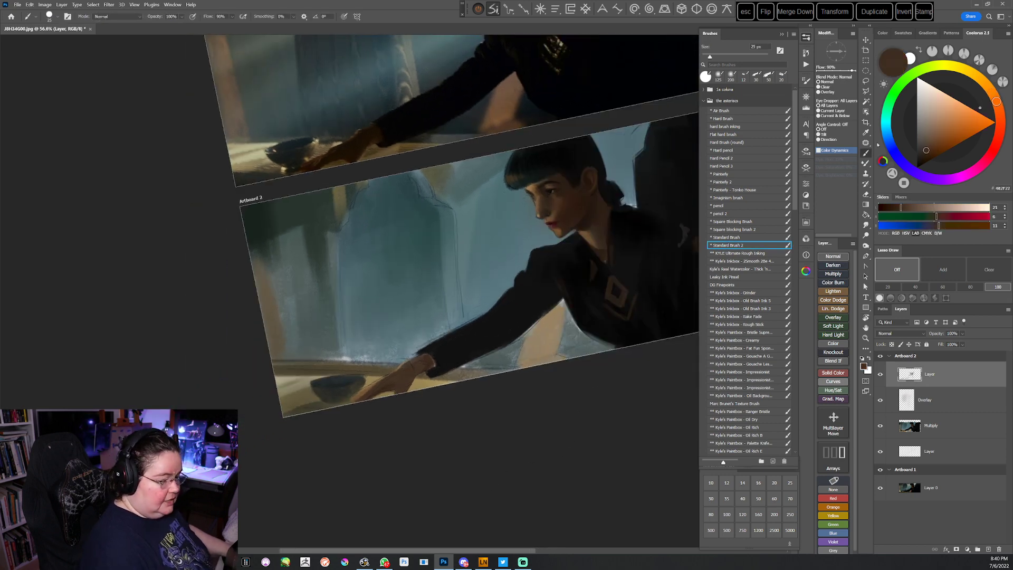
pyautogui.keyDown('alt'); pyautogui.click(470, 313); pyautogui.keyUp('alt')
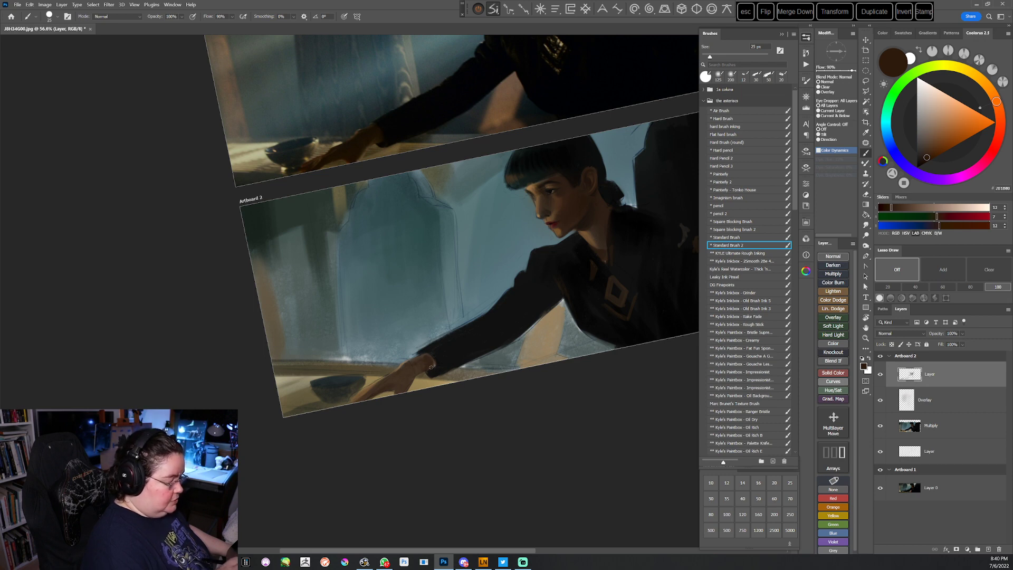
pyautogui.press('Escape')
pyautogui.moveTo(602, 424); pyautogui.dragTo(462, 492)
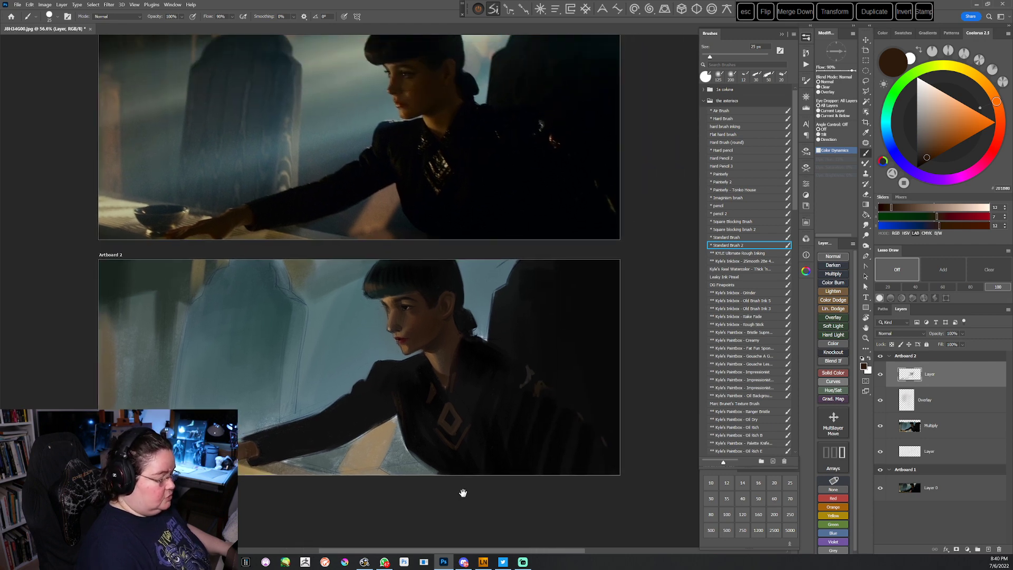
pyautogui.moveTo(454, 495); pyautogui.dragTo(515, 473)
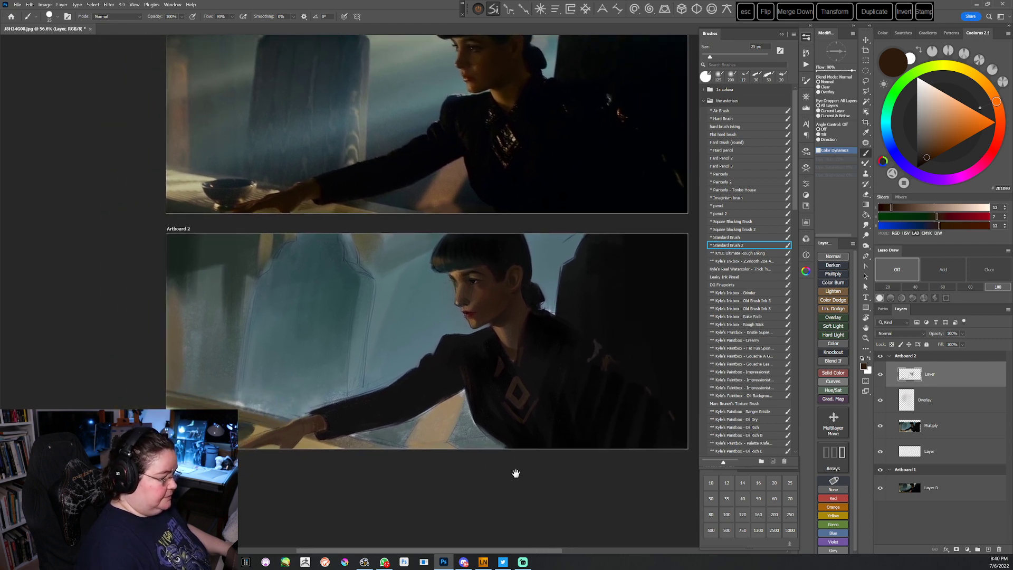
# Work dark navy blue tones into the jacket along the outstretched arm at 25 px
pyautogui.keyDown('alt'); pyautogui.click(430, 352); pyautogui.keyUp('alt')
pyautogui.click(919, 159)
pyautogui.click(887, 136)
pyautogui.click(926, 157)
pyautogui.press('r')
pyautogui.moveTo(532, 372); pyautogui.dragTo(552, 320)
pyautogui.press('b')
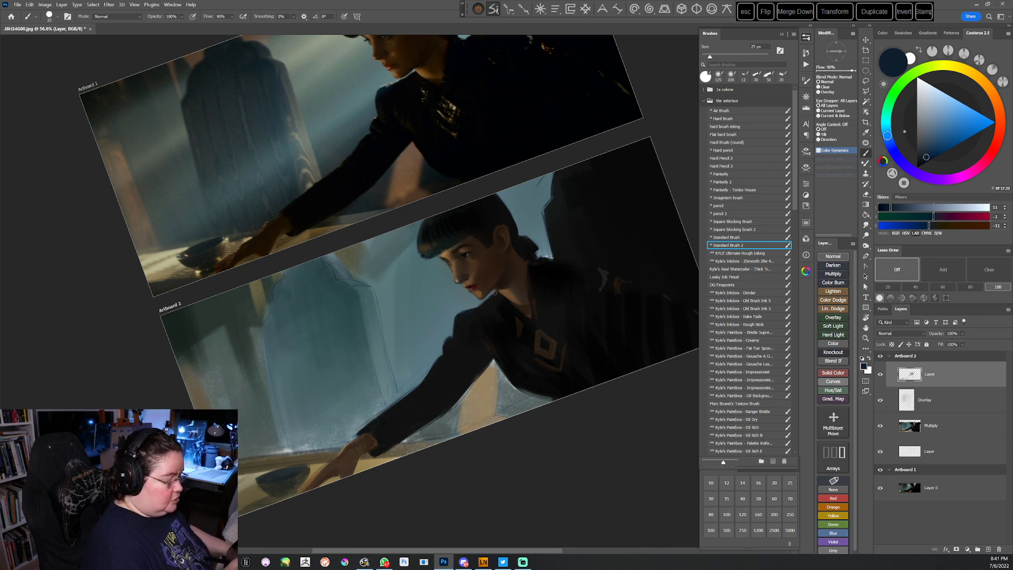
pyautogui.moveTo(926, 157); pyautogui.dragTo(929, 155)
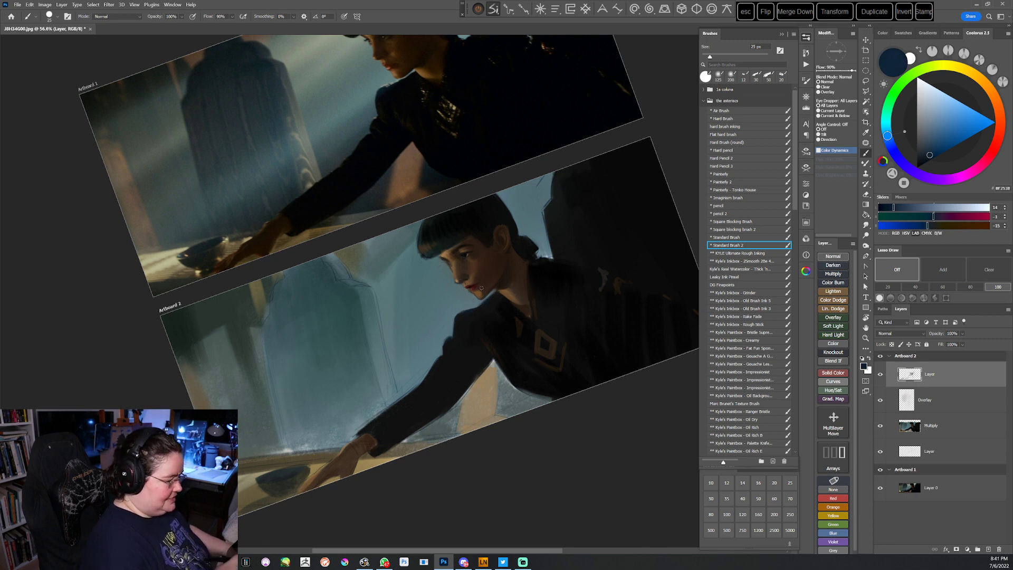
pyautogui.click(886, 132)
pyautogui.click(930, 154)
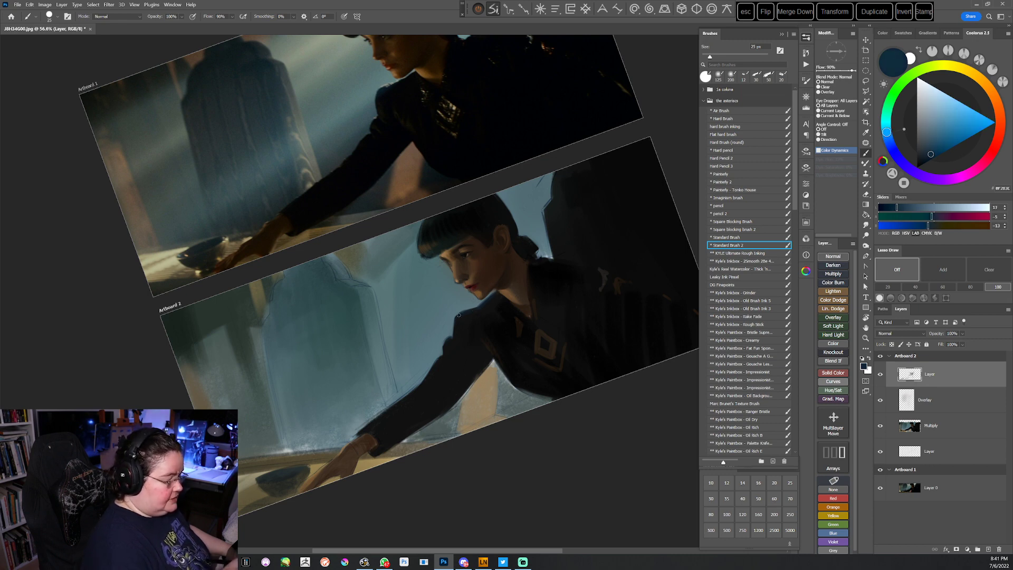
pyautogui.press('r')
pyautogui.moveTo(553, 301); pyautogui.dragTo(526, 401)
pyautogui.moveTo(558, 381); pyautogui.dragTo(526, 398)
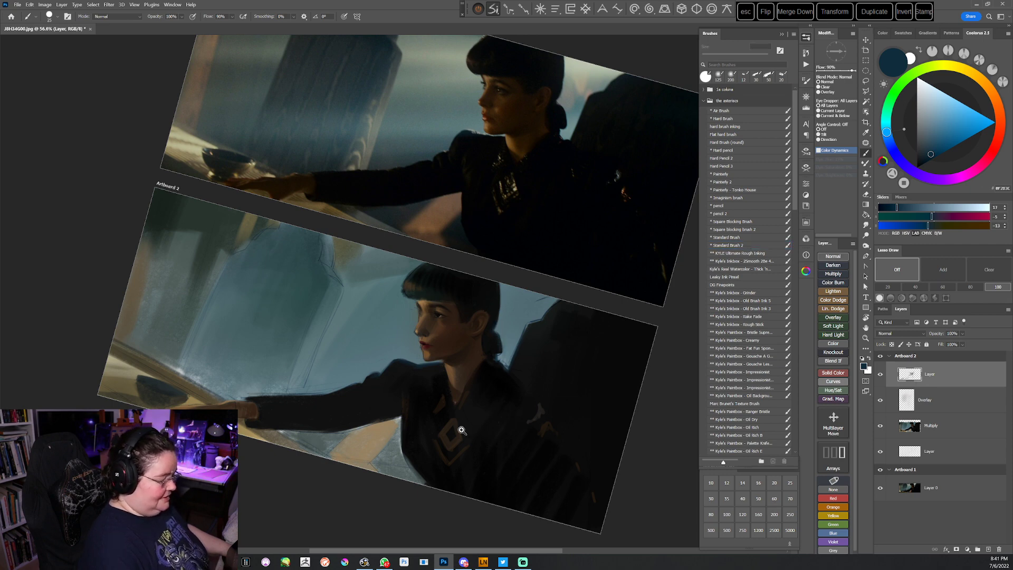
# Deepen the shading around the cheek with browns sampled from the face at 35 px
pyautogui.press('Escape')
pyautogui.press('z')
pyautogui.moveTo(425, 494); pyautogui.dragTo(428, 507)
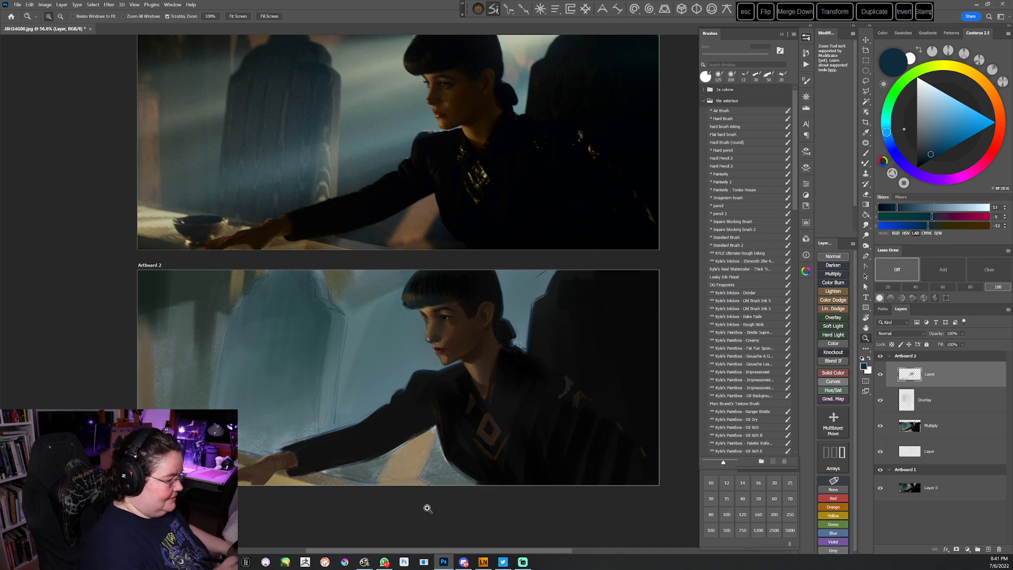
pyautogui.press('b')
pyautogui.keyDown('alt'); pyautogui.click(446, 331); pyautogui.keyUp('alt')
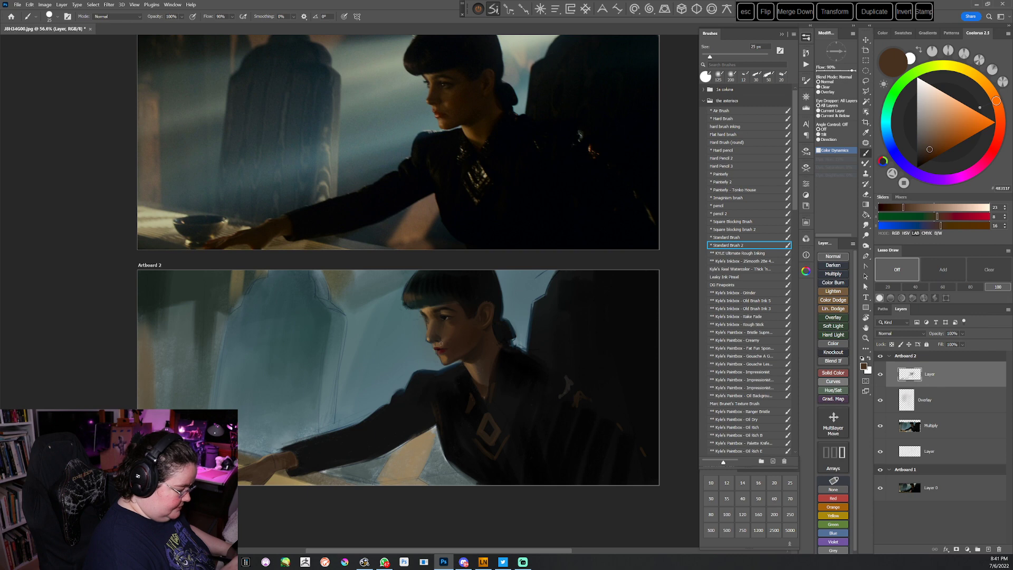
pyautogui.press(']')
pyautogui.keyDown('alt'); pyautogui.click(450, 333); pyautogui.keyUp('alt')
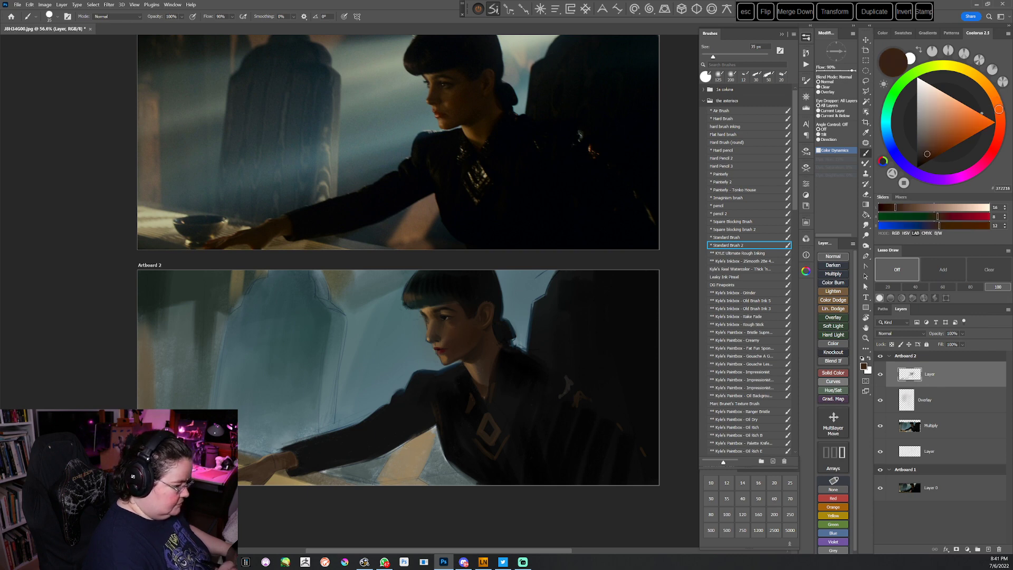
# Clean up the contour of the face's profile with sampled brown and background blue
pyautogui.keyDown('alt'); pyautogui.click(428, 337); pyautogui.keyUp('alt')
pyautogui.keyDown('alt'); pyautogui.click(428, 336); pyautogui.keyUp('alt')
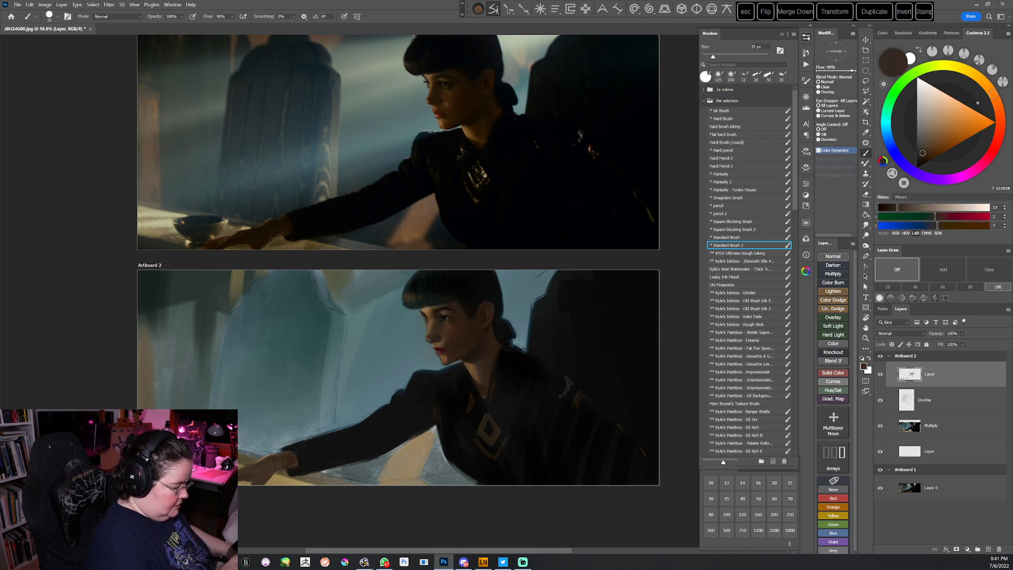
pyautogui.keyDown('alt'); pyautogui.click(430, 341); pyautogui.keyUp('alt')
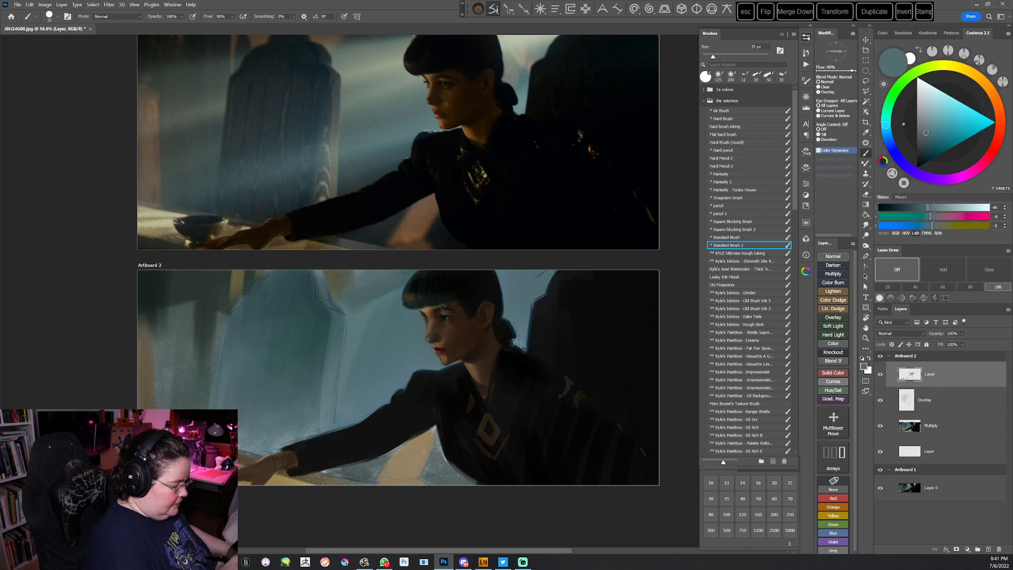
pyautogui.keyDown('alt'); pyautogui.click(427, 337); pyautogui.keyUp('alt')
pyautogui.press('r')
pyautogui.moveTo(469, 337)
pyautogui.mouseDown()
pyautogui.moveTo(447, 432)
pyautogui.moveTo(364, 436)
pyautogui.mouseUp()
pyautogui.keyDown('alt'); pyautogui.click(343, 284); pyautogui.keyUp('alt')
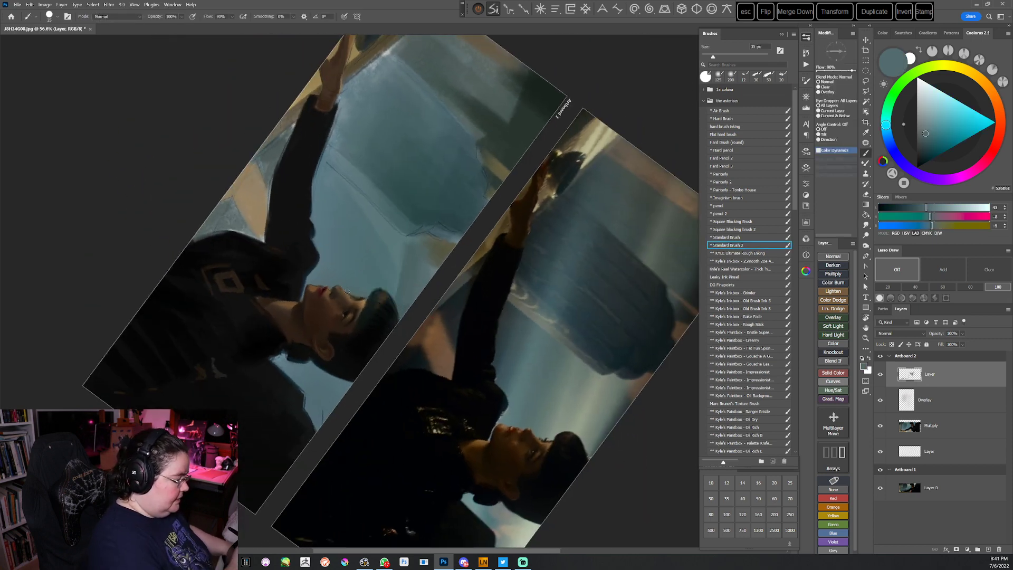
pyautogui.press('Escape')
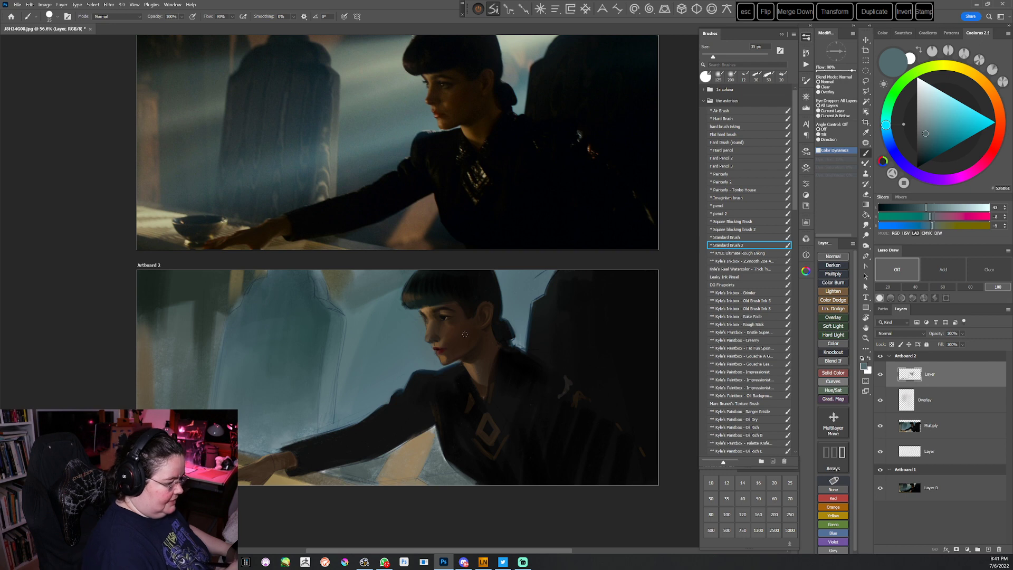
# Paint small light-tan accents on the lit skin at 10 px, starting from a tone sampled at the neck
pyautogui.keyDown('alt'); pyautogui.click(467, 363); pyautogui.keyUp('alt')
pyautogui.click(939, 134)
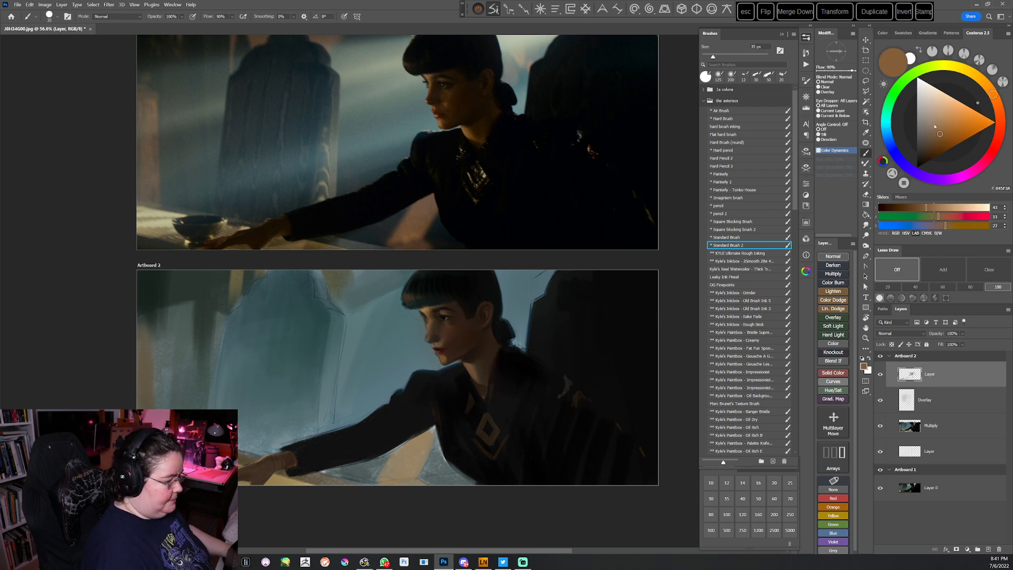
pyautogui.press('[')
pyautogui.press('[')
pyautogui.press('[')
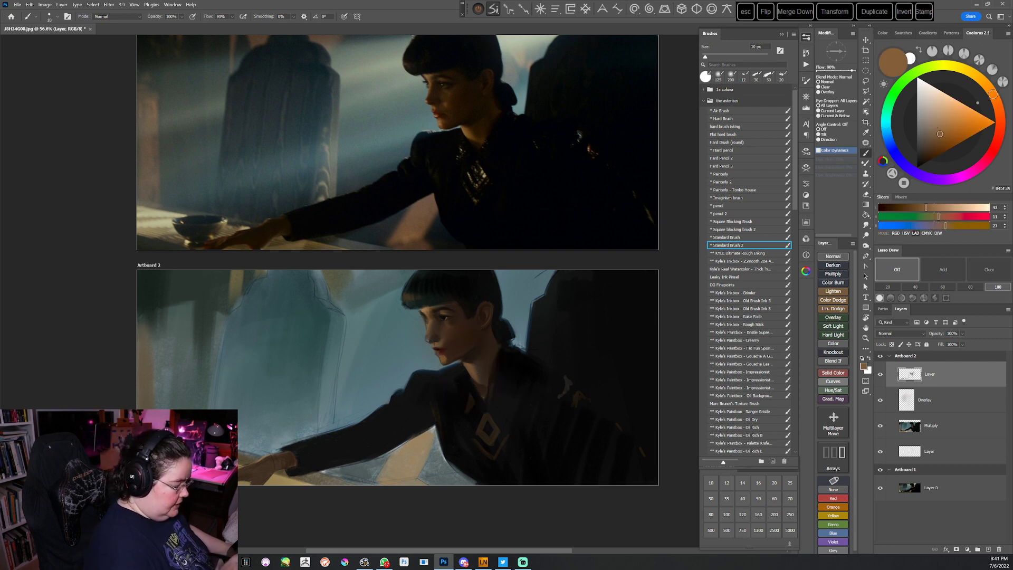
pyautogui.click(947, 119)
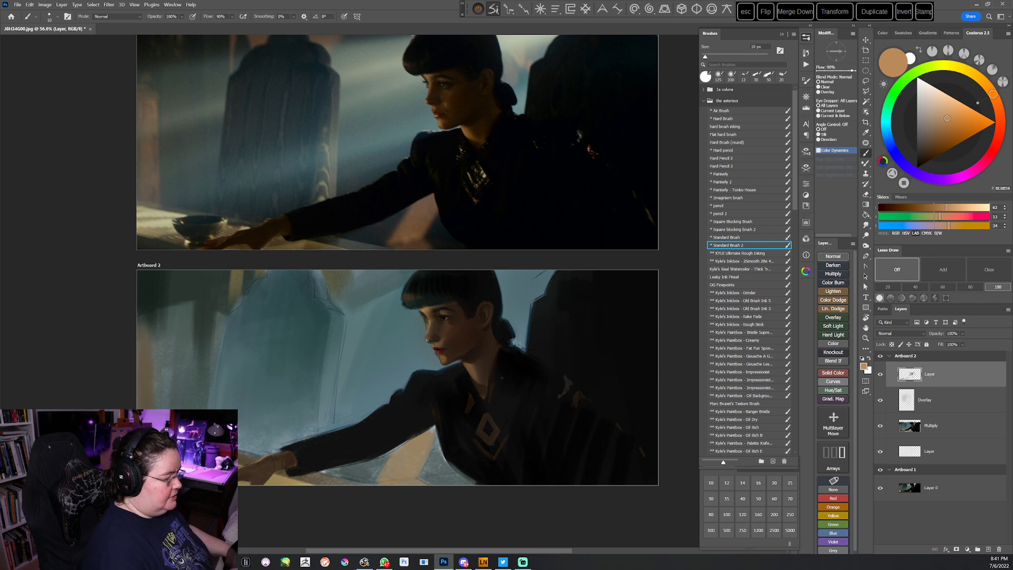
# Touch up the lips with a salmon pink at 10 px
pyautogui.moveTo(504, 376); pyautogui.dragTo(511, 362)
pyautogui.click(981, 164)
pyautogui.click(938, 115)
pyautogui.keyDown('alt'); pyautogui.click(443, 336); pyautogui.keyUp('alt')
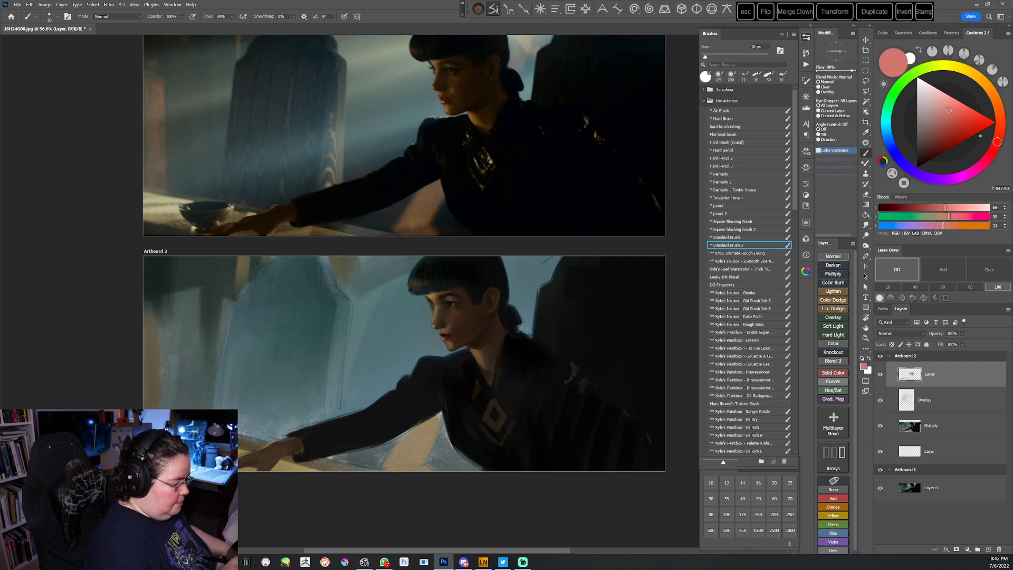
# Pick out small highlights around the nose and mouth with sampled tan at 7 px
pyautogui.keyDown('alt'); pyautogui.click(431, 321); pyautogui.keyUp('alt')
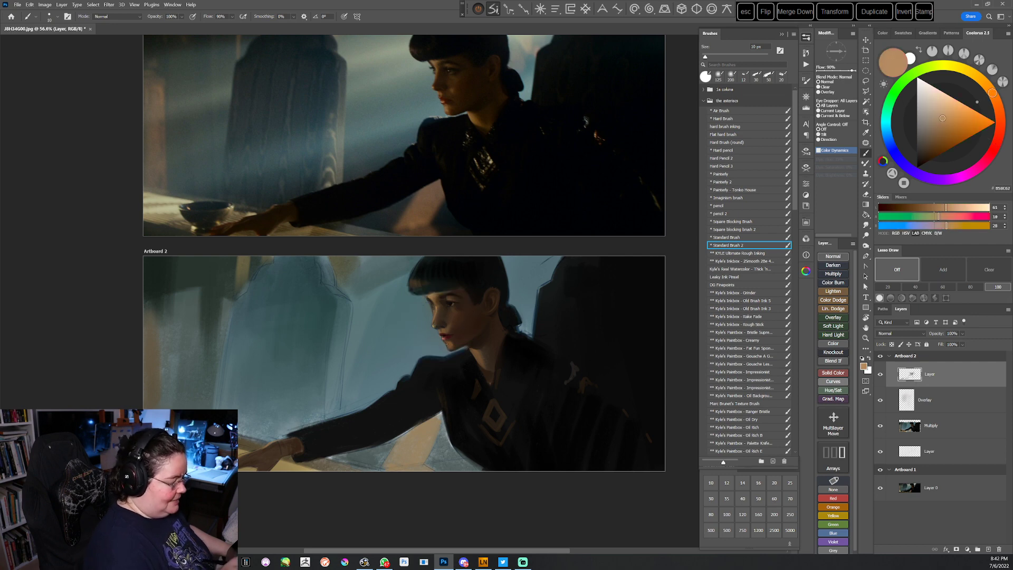
pyautogui.press('[')
pyautogui.press('[')
pyautogui.press('[')
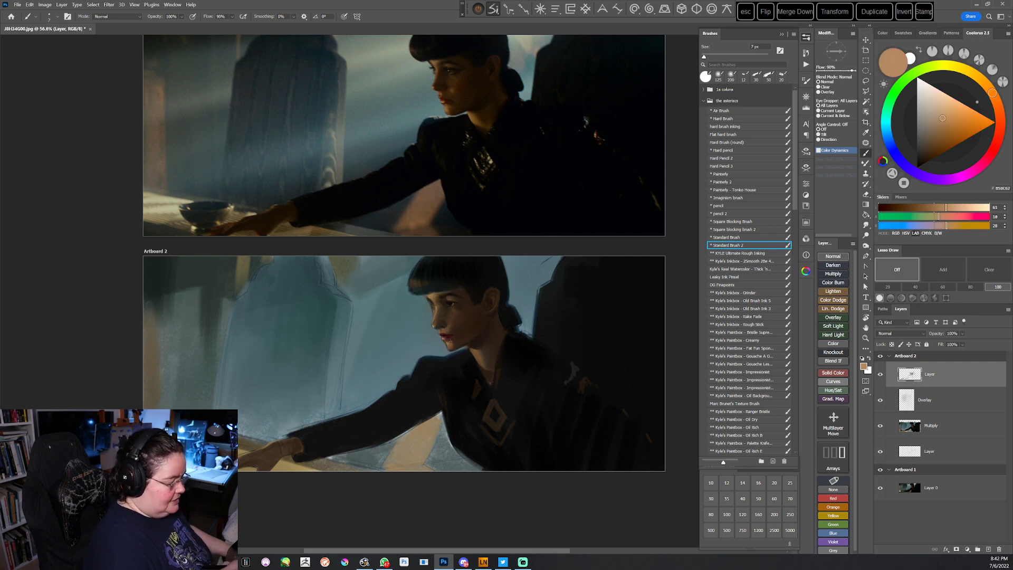
pyautogui.keyDown('alt'); pyautogui.click(455, 338); pyautogui.keyUp('alt')
# Darken the shadow details of the face with dark brown sampled near the hair at 10 px
pyautogui.press('r')
pyautogui.moveTo(503, 380)
pyautogui.mouseDown()
pyautogui.moveTo(543, 326)
pyautogui.moveTo(536, 253)
pyautogui.mouseUp()
pyautogui.keyDown('alt'); pyautogui.click(470, 299); pyautogui.keyUp('alt')
pyautogui.press(']')
pyautogui.press(']')
pyautogui.press(']')
pyautogui.press('r')
pyautogui.moveTo(506, 301)
pyautogui.mouseDown()
pyautogui.moveTo(518, 332)
pyautogui.moveTo(488, 381)
pyautogui.mouseUp()
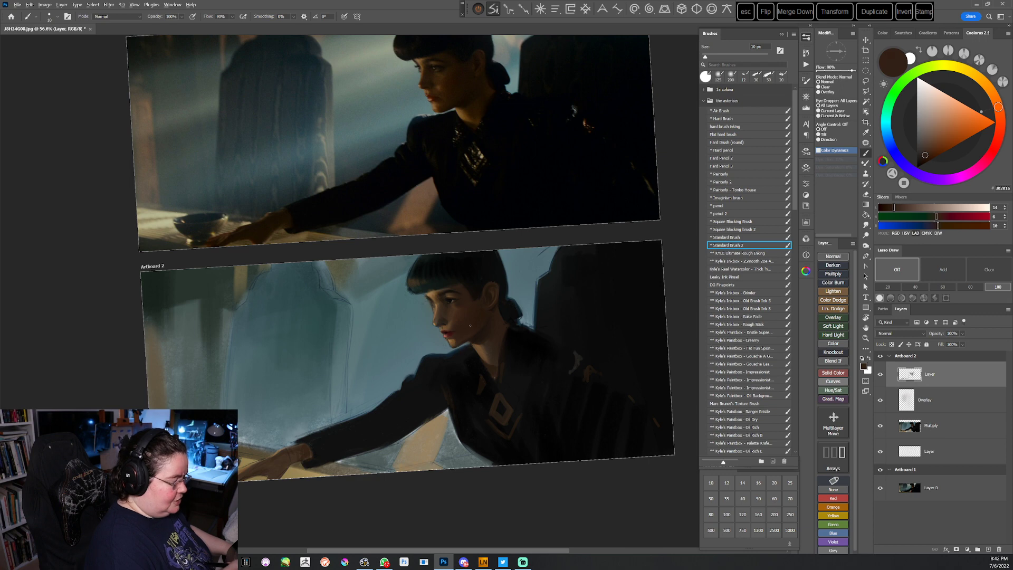
# Refine the chin and mouth contour with sampled skin brown and background blue at 20 px
pyautogui.press('r')
pyautogui.moveTo(488, 313); pyautogui.dragTo(452, 368)
pyautogui.keyDown('alt'); pyautogui.click(407, 368); pyautogui.keyUp('alt')
pyautogui.press(']')
pyautogui.keyDown('alt'); pyautogui.click(406, 363); pyautogui.keyUp('alt')
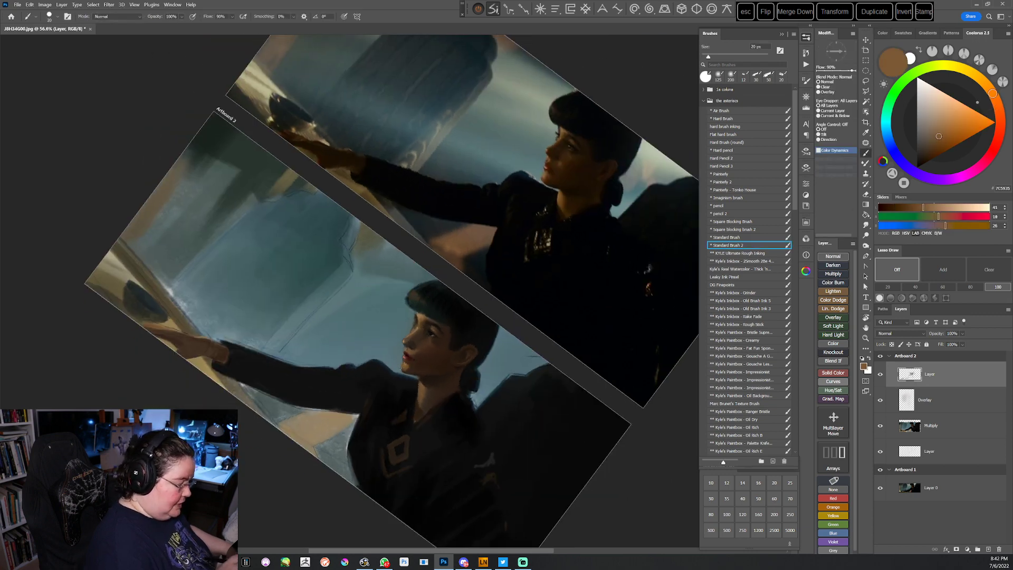
pyautogui.keyDown('alt'); pyautogui.click(403, 355); pyautogui.keyUp('alt')
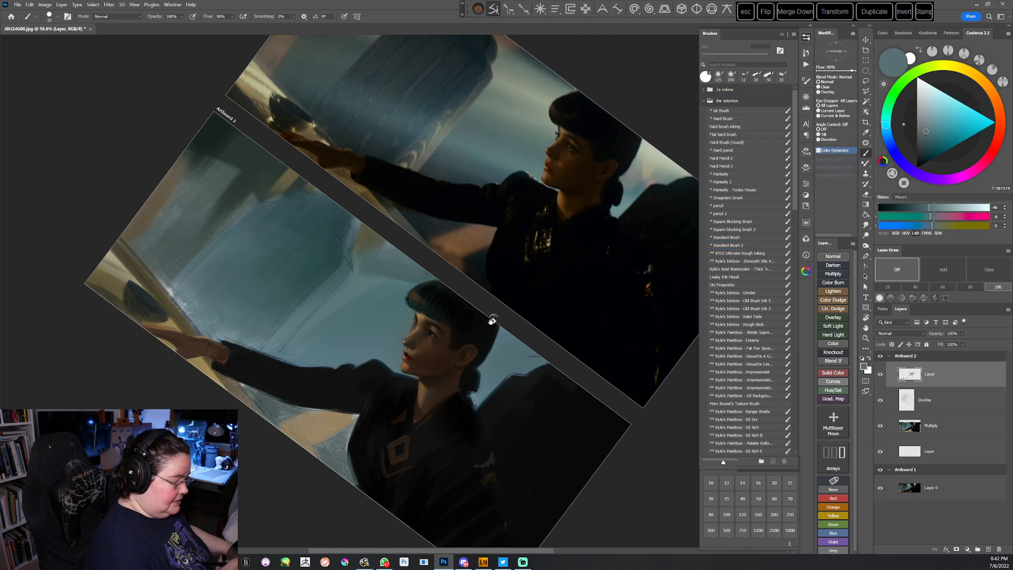
# Refine the lip and nose edges of the woman's profile with sampled dark brown and background blue at 20 px
pyautogui.press('r')
pyautogui.moveTo(456, 327); pyautogui.dragTo(432, 389)
pyautogui.press('b')
pyautogui.keyDown('alt'); pyautogui.click(364, 390); pyautogui.keyUp('alt')
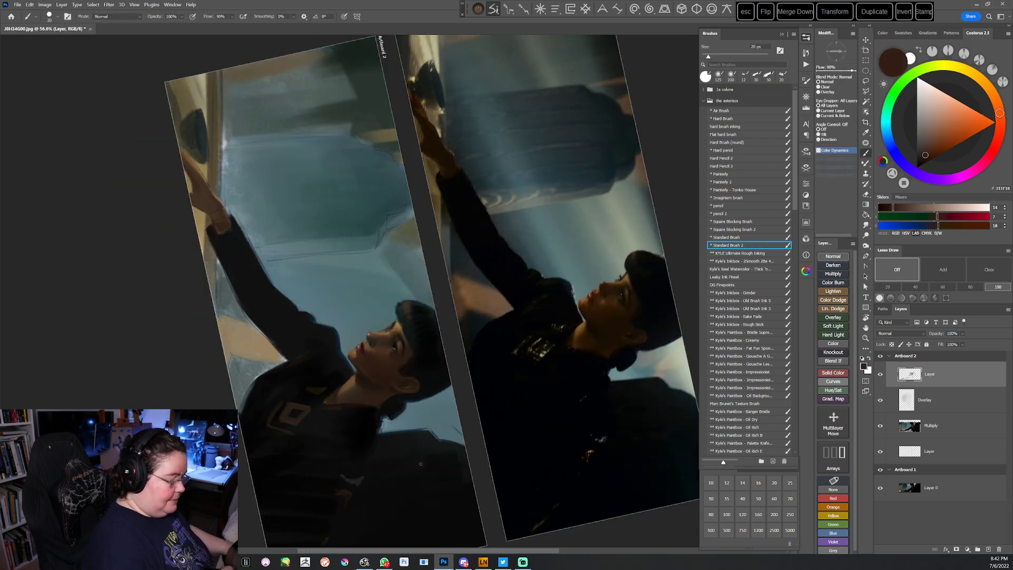
pyautogui.keyDown('alt'); pyautogui.click(367, 342); pyautogui.keyUp('alt')
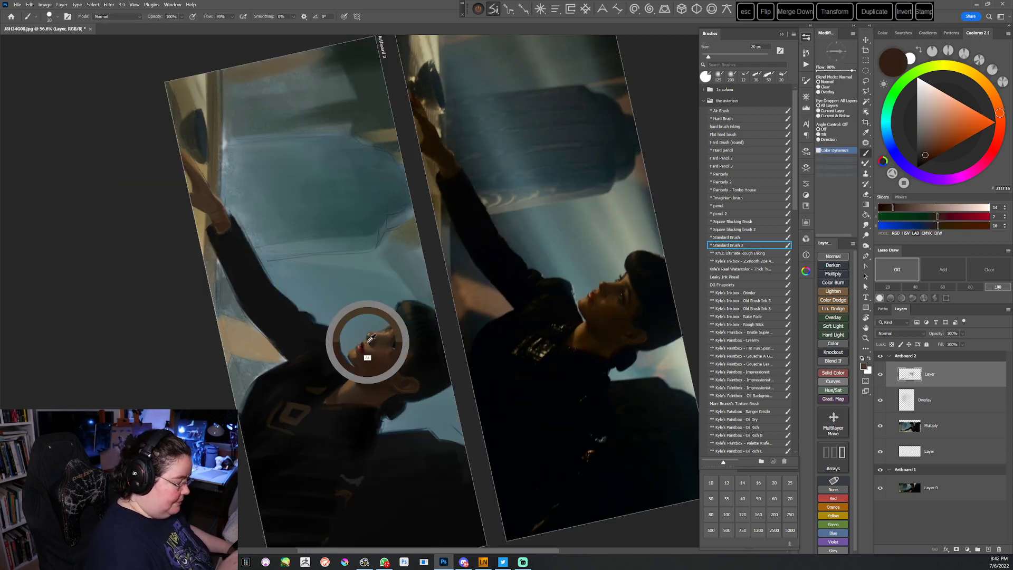
pyautogui.keyDown('alt'); pyautogui.click(366, 331); pyautogui.keyUp('alt')
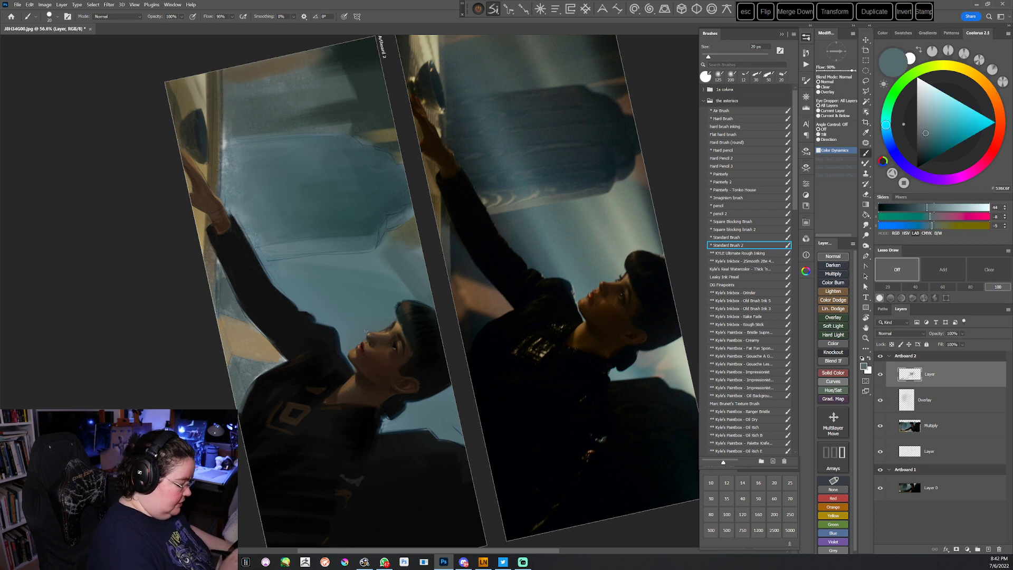
pyautogui.keyDown('alt'); pyautogui.click(367, 338); pyautogui.keyUp('alt')
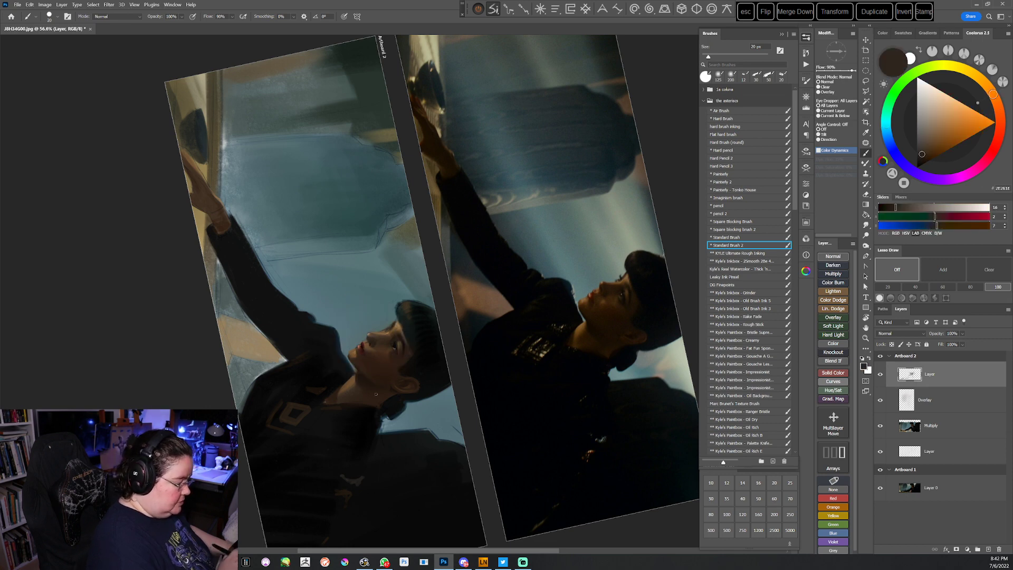
# Add fine dark accents to the face on Artboard 2 with the pencil brush, using black sampled from the hair
pyautogui.press('Escape')
pyautogui.click(720, 204)
pyautogui.keyDown('alt'); pyautogui.click(465, 281); pyautogui.keyUp('alt')
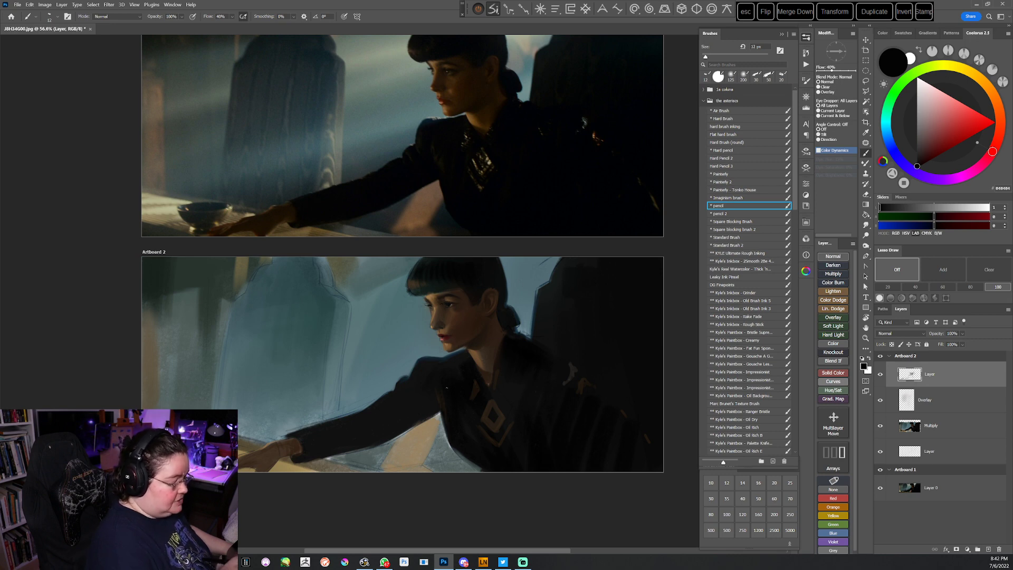
pyautogui.press('.')
pyautogui.press('.')
pyautogui.press('.')
pyautogui.press('.')
pyautogui.press('.')
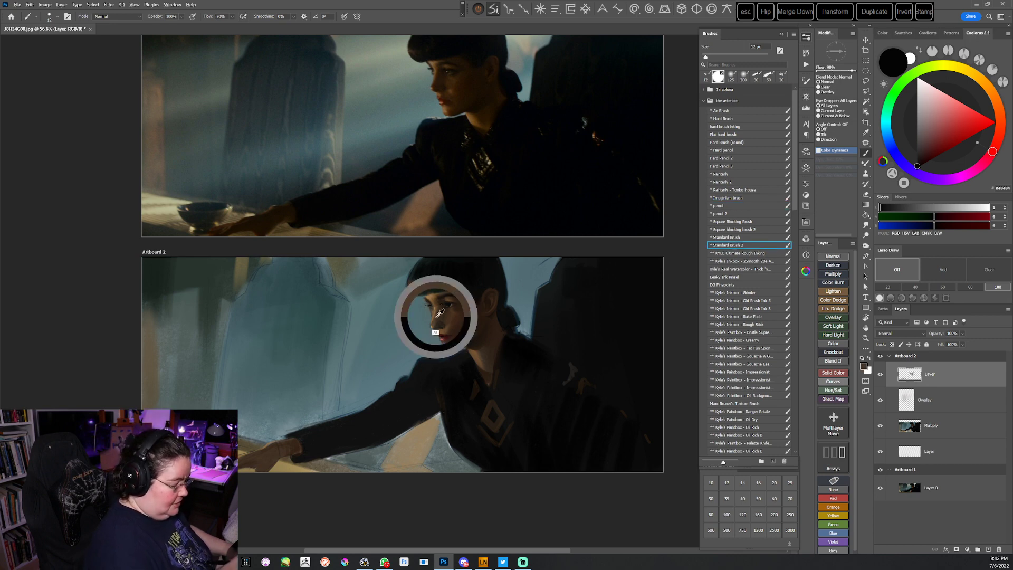
# Warm the skin around the nose and cheek with a medium orange-brown at 25 px
pyautogui.keyDown('alt'); pyautogui.click(437, 316); pyautogui.keyUp('alt')
pyautogui.click(939, 139)
pyautogui.press(']')
pyautogui.press(']')
pyautogui.press(']')
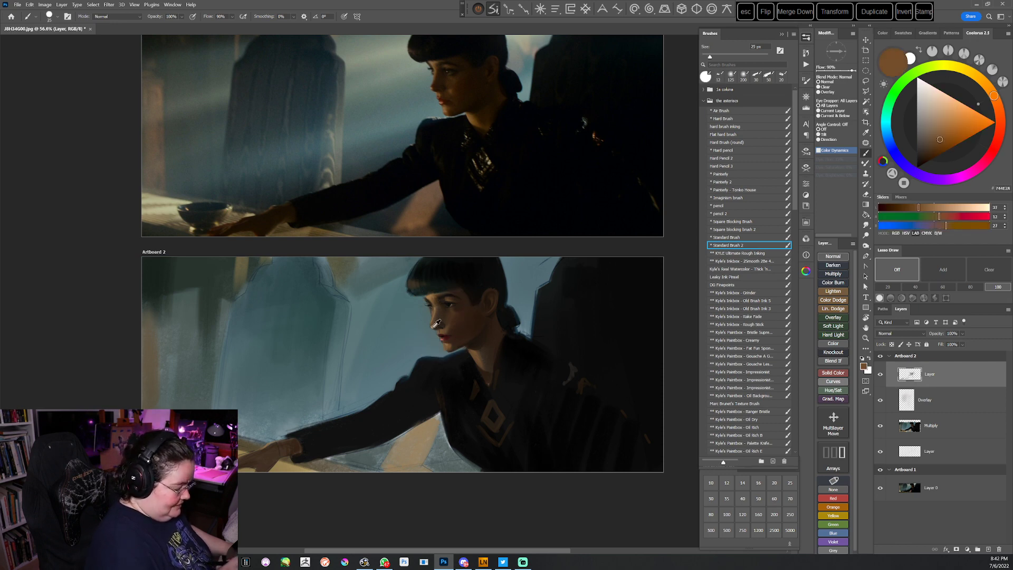
# Clean up the mouth and chin outline with sampled skin brown and background blue at 25 px
pyautogui.keyDown('alt'); pyautogui.click(433, 327); pyautogui.keyUp('alt')
pyautogui.moveTo(477, 347); pyautogui.dragTo(448, 287)
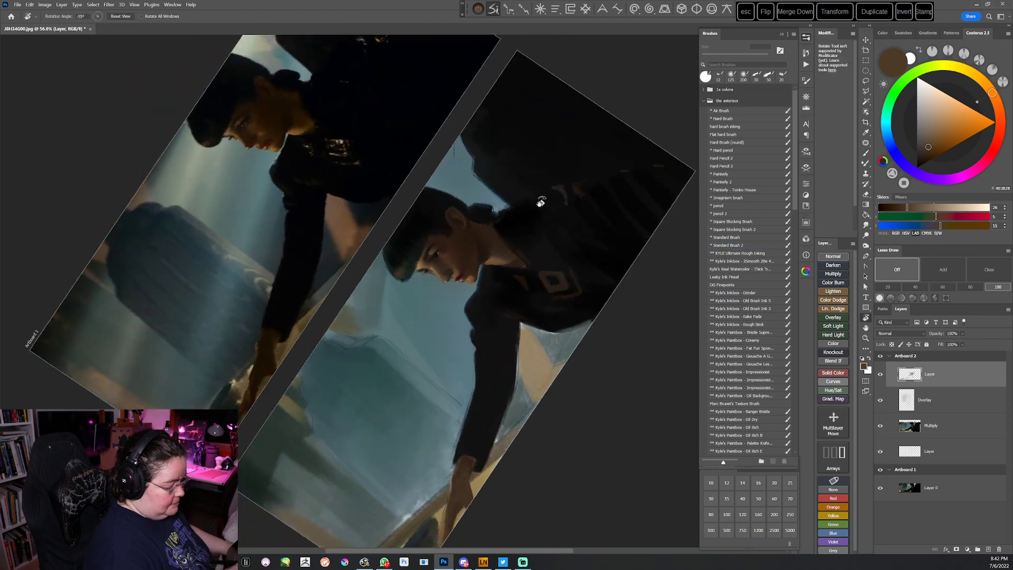
pyautogui.keyDown('alt'); pyautogui.click(447, 280); pyautogui.keyUp('alt')
pyautogui.keyDown('alt'); pyautogui.click(448, 280); pyautogui.keyUp('alt')
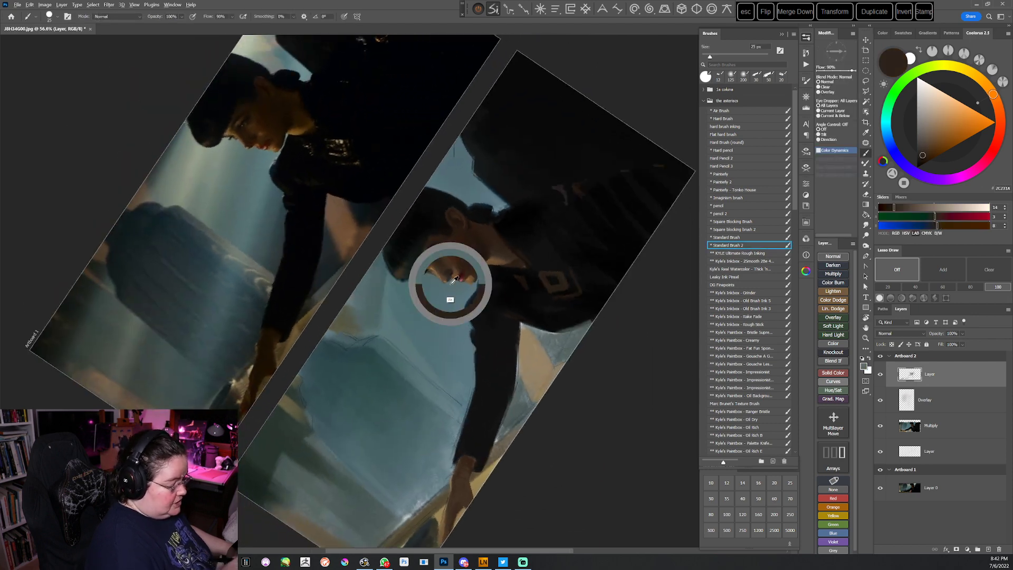
# Place small light orange-tan highlights near the mouth with the pencil brush
pyautogui.press('Escape')
pyautogui.click(721, 206)
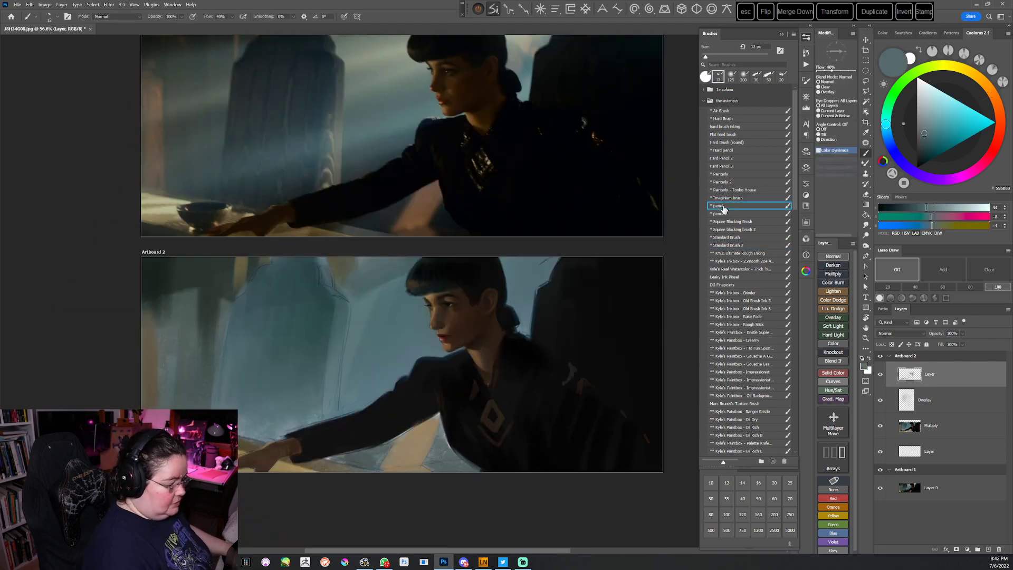
pyautogui.keyDown('alt'); pyautogui.click(431, 298); pyautogui.keyUp('alt')
pyautogui.moveTo(939, 130); pyautogui.dragTo(948, 122)
pyautogui.click(439, 334)
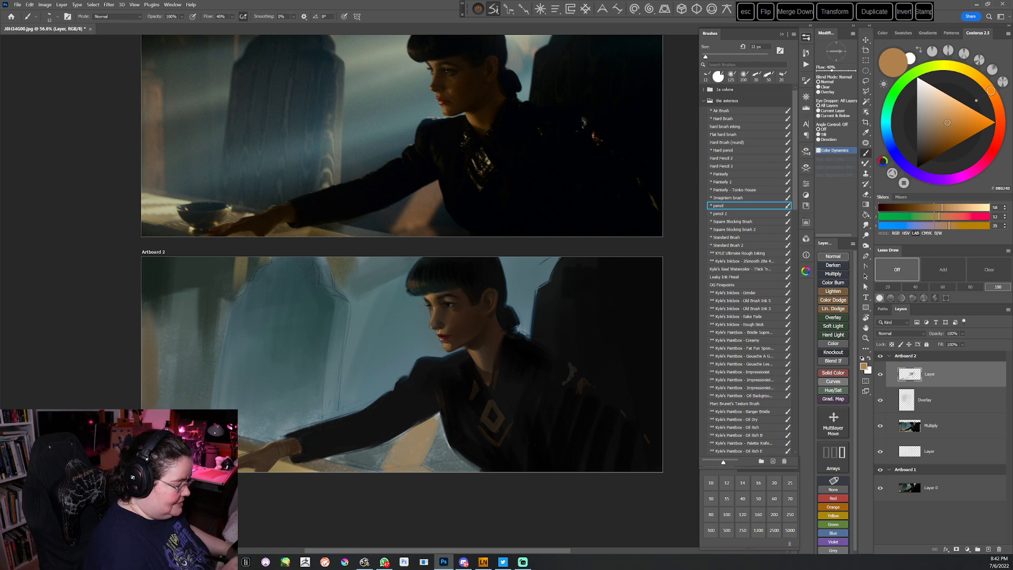
pyautogui.click(737, 245)
pyautogui.press('r')
pyautogui.moveTo(548, 327)
pyautogui.mouseDown()
pyautogui.moveTo(470, 442)
pyautogui.moveTo(454, 449)
pyautogui.mouseUp()
pyautogui.press('Escape')
pyautogui.moveTo(487, 412); pyautogui.dragTo(494, 442)
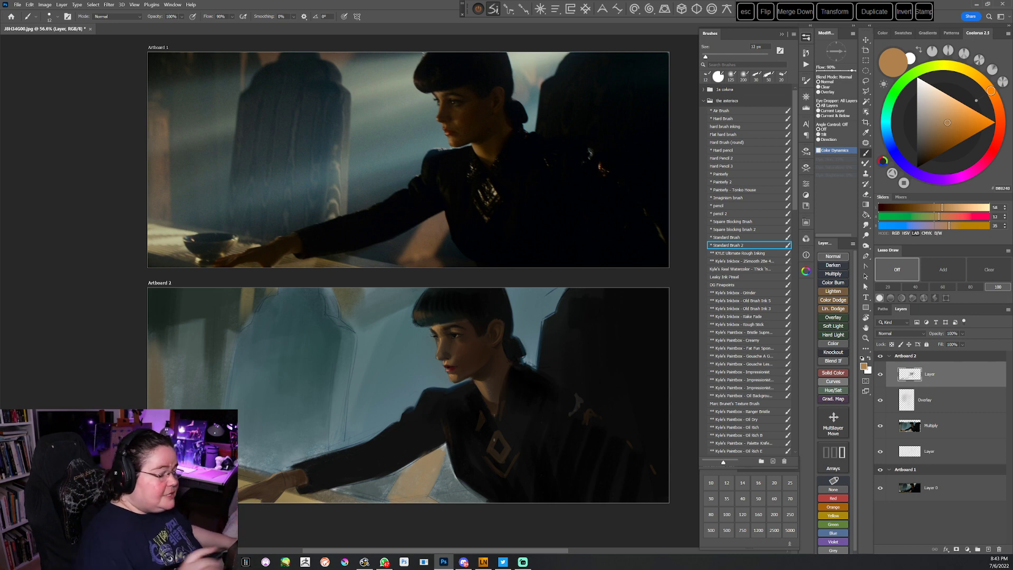
# Darken the eye area and fringe shadow with Standard Brush 2 at 25 px, using dark brown sampled from the head
pyautogui.click(738, 244)
pyautogui.keyDown('alt'); pyautogui.click(462, 304); pyautogui.keyUp('alt')
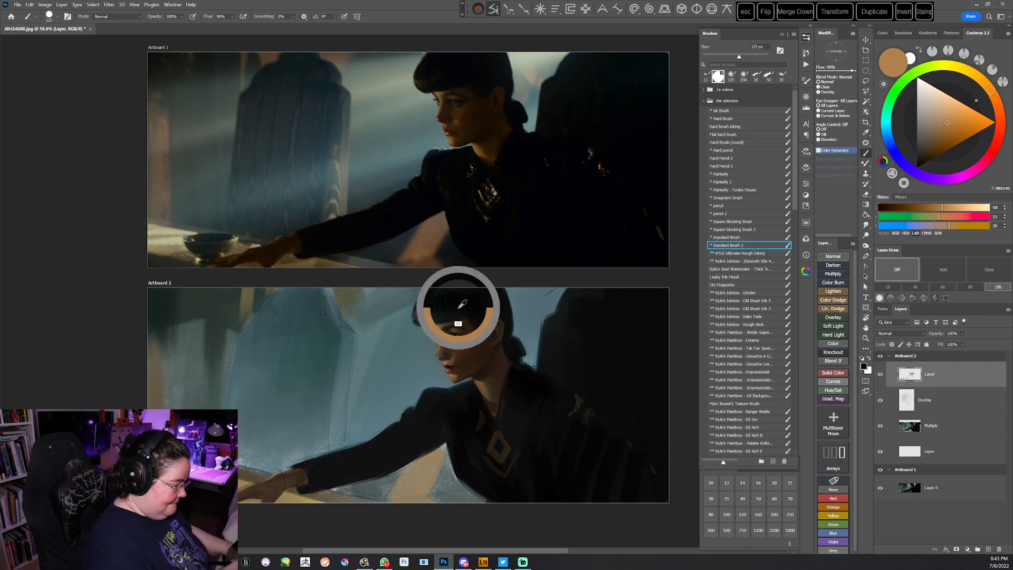
pyautogui.press('r')
pyautogui.moveTo(554, 384); pyautogui.dragTo(565, 335)
pyautogui.press('[')
pyautogui.press('[')
pyautogui.press('[')
pyautogui.press('[')
pyautogui.press('[')
pyautogui.press('[')
pyautogui.press('[')
pyautogui.press('[')
pyautogui.press('[')
pyautogui.press('[')
pyautogui.press('[')
pyautogui.press('[')
pyautogui.keyDown('alt'); pyautogui.click(471, 292); pyautogui.keyUp('alt')
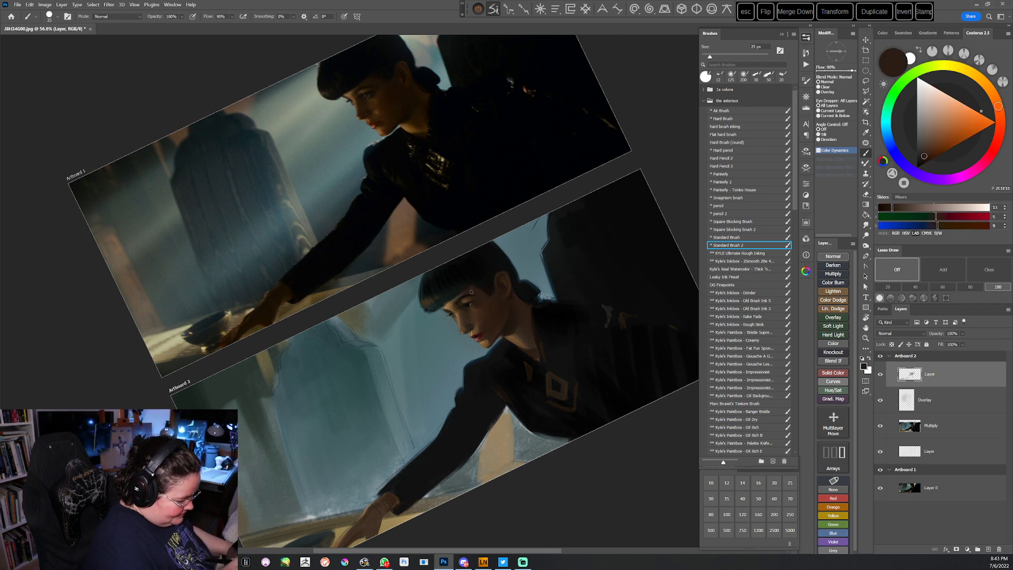
pyautogui.moveTo(471, 291); pyautogui.dragTo(481, 437)
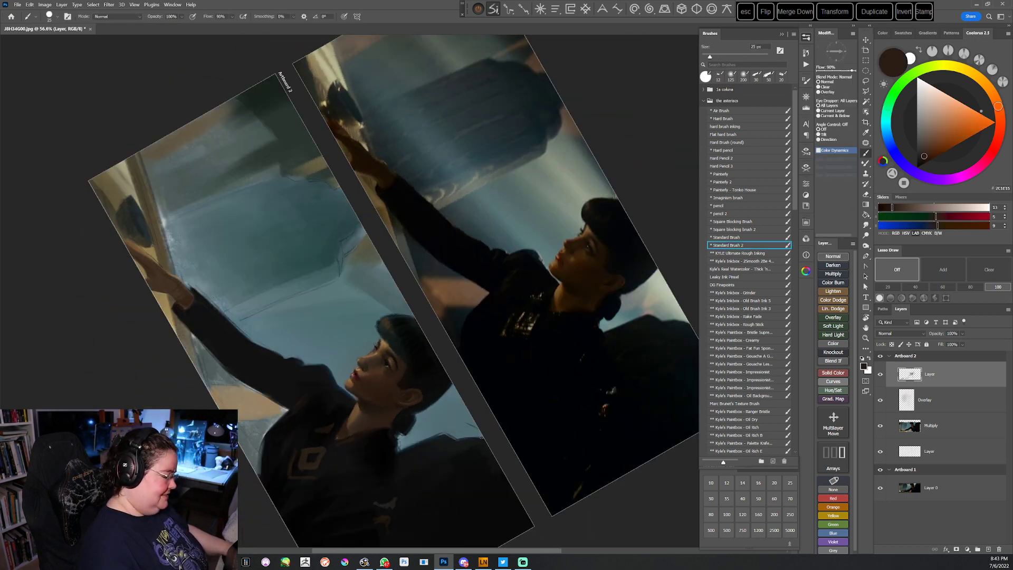
# Deepen the shadows around the ear, jaw and chin with sampled dark browns at 25 px
pyautogui.press('Escape')
pyautogui.keyDown('alt'); pyautogui.click(493, 324); pyautogui.keyUp('alt')
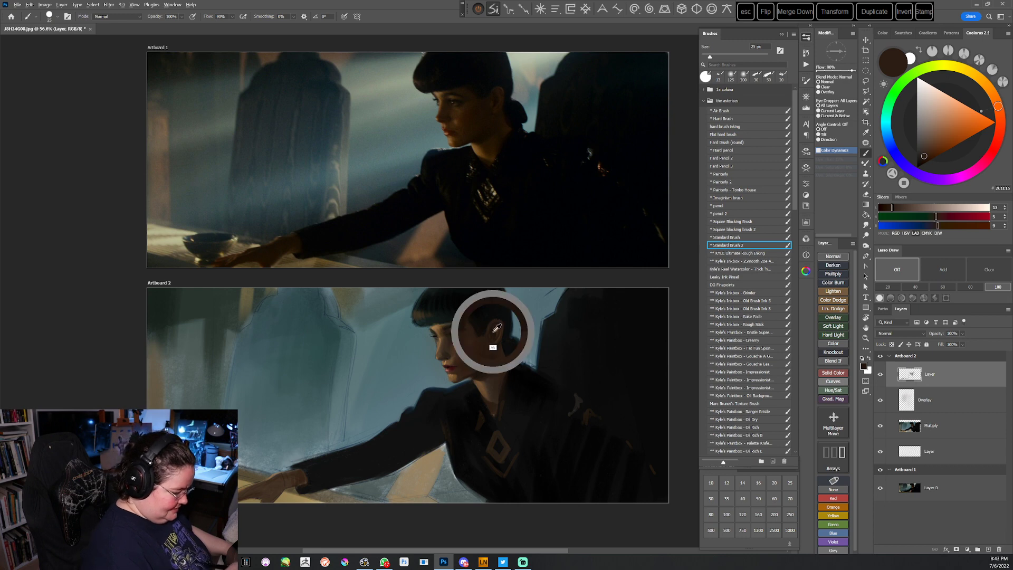
pyautogui.press('r')
pyautogui.moveTo(524, 304); pyautogui.dragTo(467, 451)
pyautogui.press('Escape')
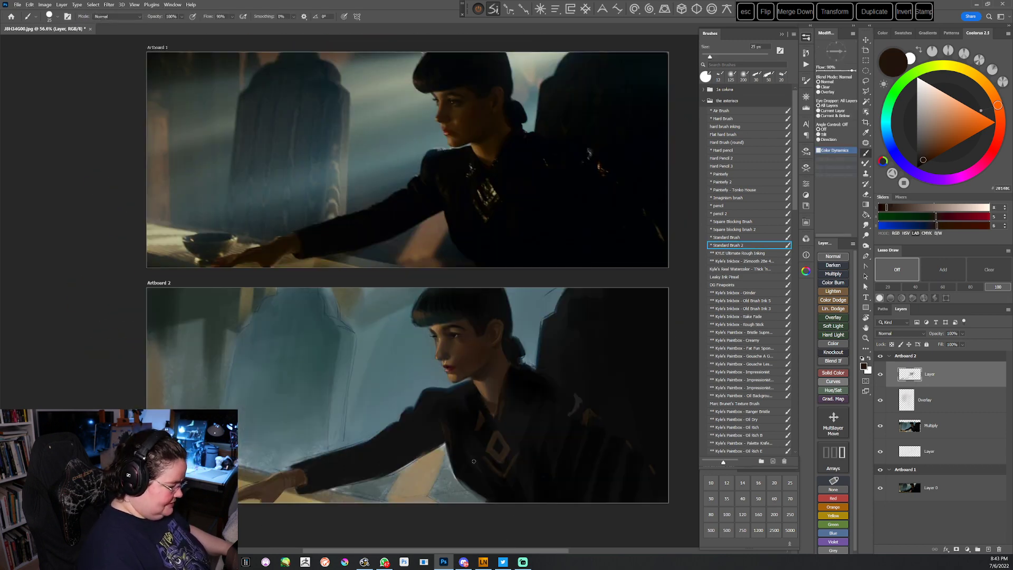
pyautogui.moveTo(494, 397); pyautogui.dragTo(296, 374)
pyautogui.keyDown('alt'); pyautogui.click(311, 356); pyautogui.keyUp('alt')
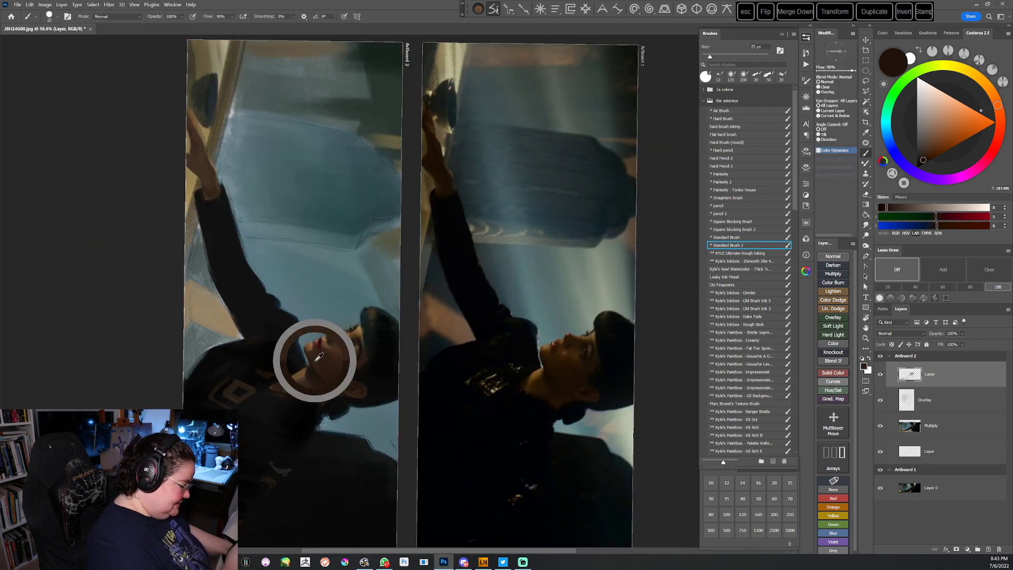
pyautogui.press('Escape')
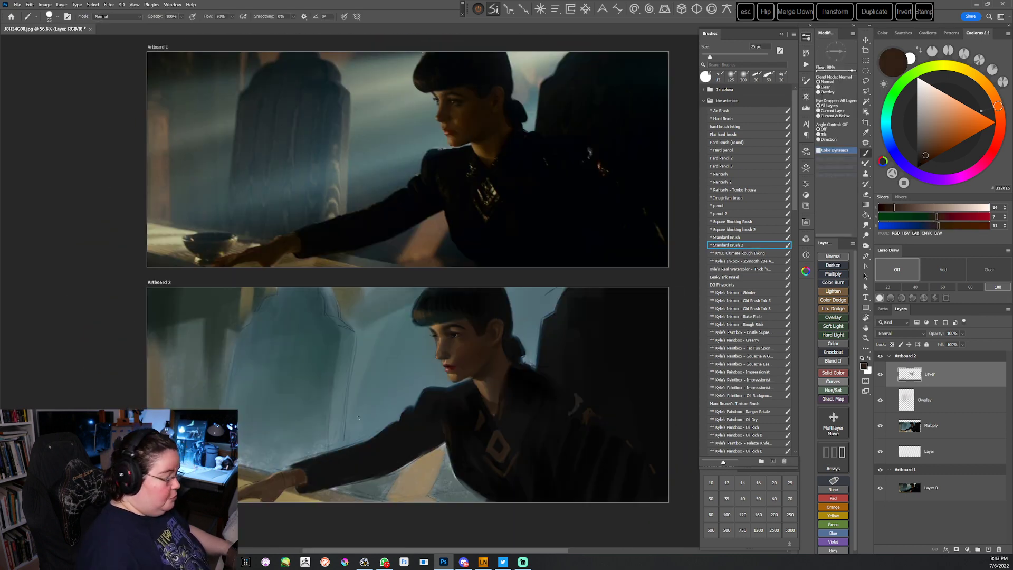
# Shade the side of the face and the neck down to the collar with sampled dark browns at 40 px
pyautogui.press(']')
pyautogui.press(']')
pyautogui.press(']')
pyautogui.keyDown('alt'); pyautogui.click(485, 352); pyautogui.keyUp('alt')
pyautogui.press('r')
pyautogui.moveTo(549, 359); pyautogui.dragTo(551, 246)
pyautogui.keyDown('alt'); pyautogui.click(506, 281); pyautogui.keyUp('alt')
pyautogui.keyDown('alt'); pyautogui.click(506, 301); pyautogui.keyUp('alt')
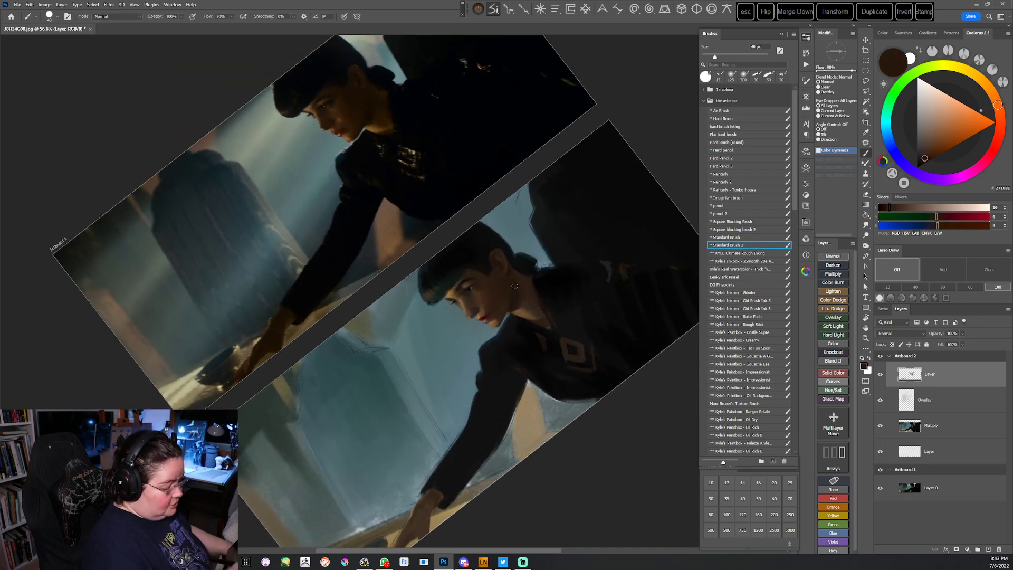
pyautogui.keyDown('alt'); pyautogui.click(488, 360); pyautogui.keyUp('alt')
pyautogui.press('Escape')
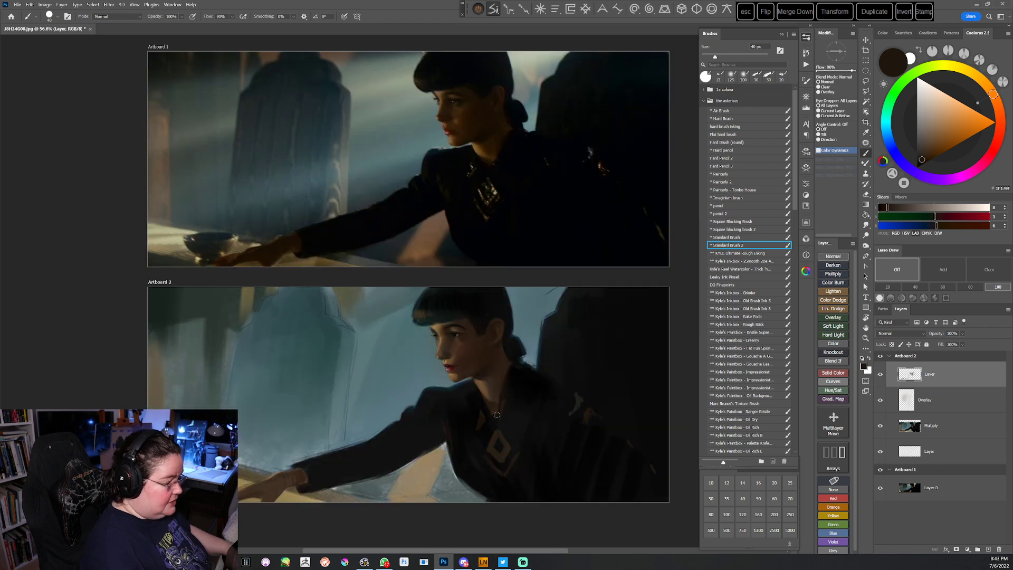
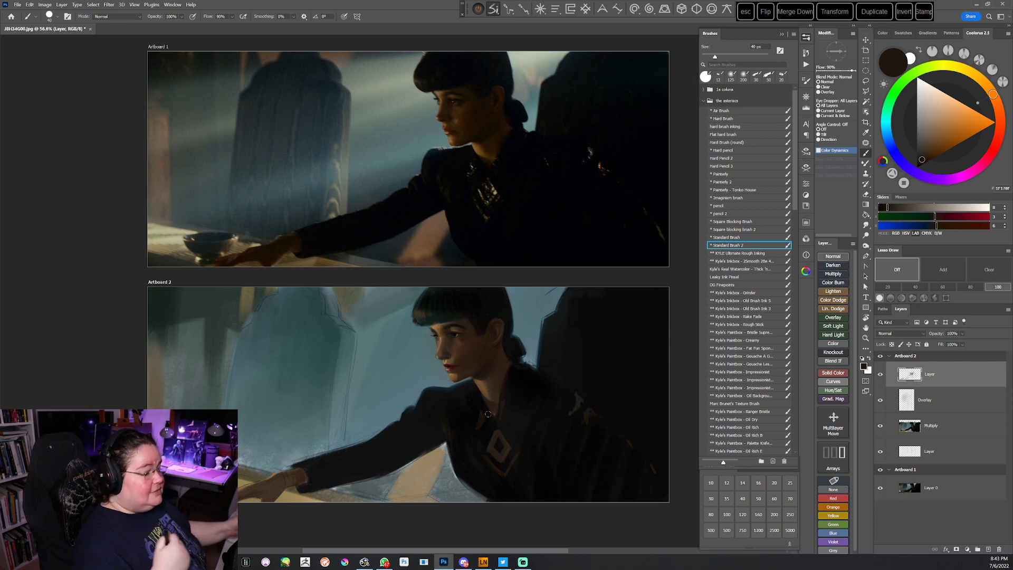
# Darken the wrist with sampled dark brown and the jacket front with sampled black at 40 px
pyautogui.moveTo(489, 433); pyautogui.dragTo(542, 341)
pyautogui.press('r')
pyautogui.moveTo(567, 409); pyautogui.dragTo(605, 270)
pyautogui.press('space')
pyautogui.moveTo(544, 397); pyautogui.dragTo(590, 374)
pyautogui.keyDown('alt'); pyautogui.click(460, 364); pyautogui.keyUp('alt')
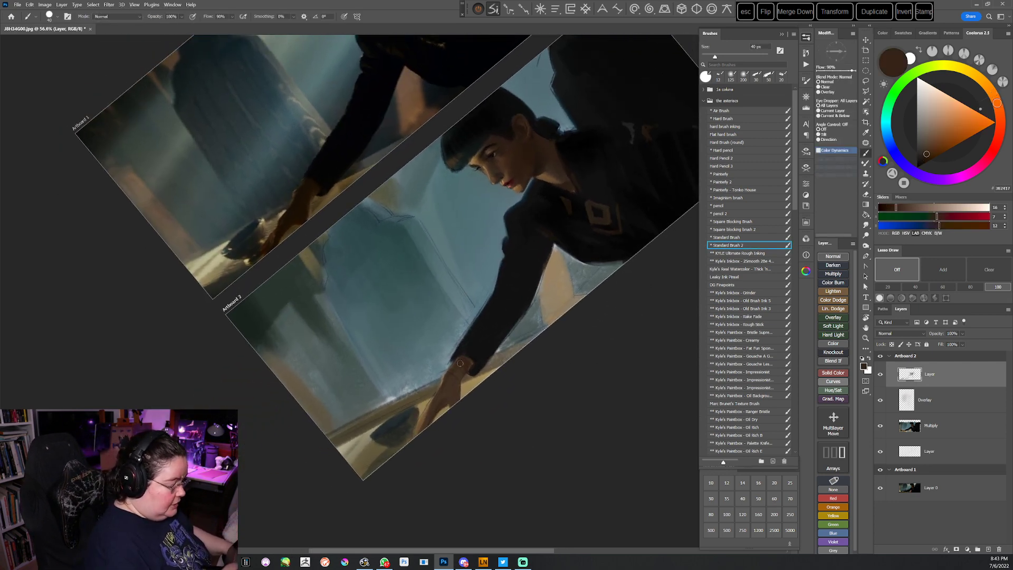
pyautogui.press('Escape')
pyautogui.moveTo(602, 354); pyautogui.dragTo(486, 404)
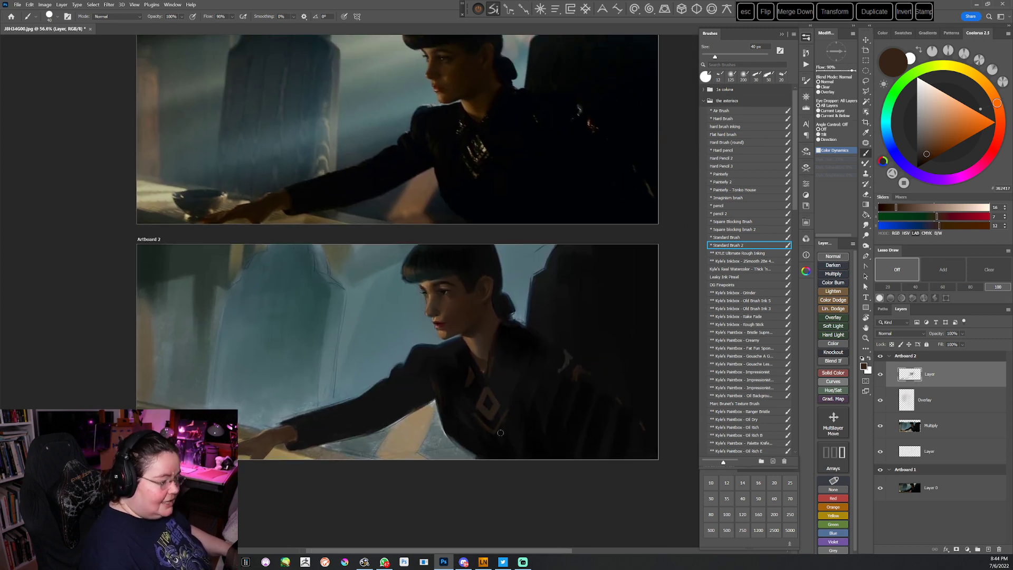
pyautogui.keyDown('alt'); pyautogui.click(517, 379); pyautogui.keyUp('alt')
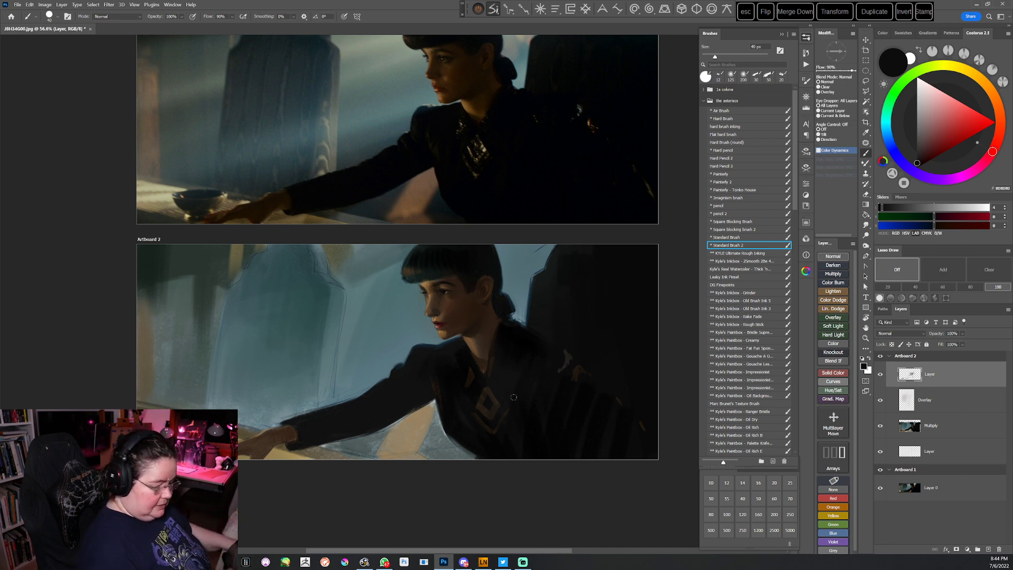
pyautogui.moveTo(479, 402); pyautogui.dragTo(492, 389)
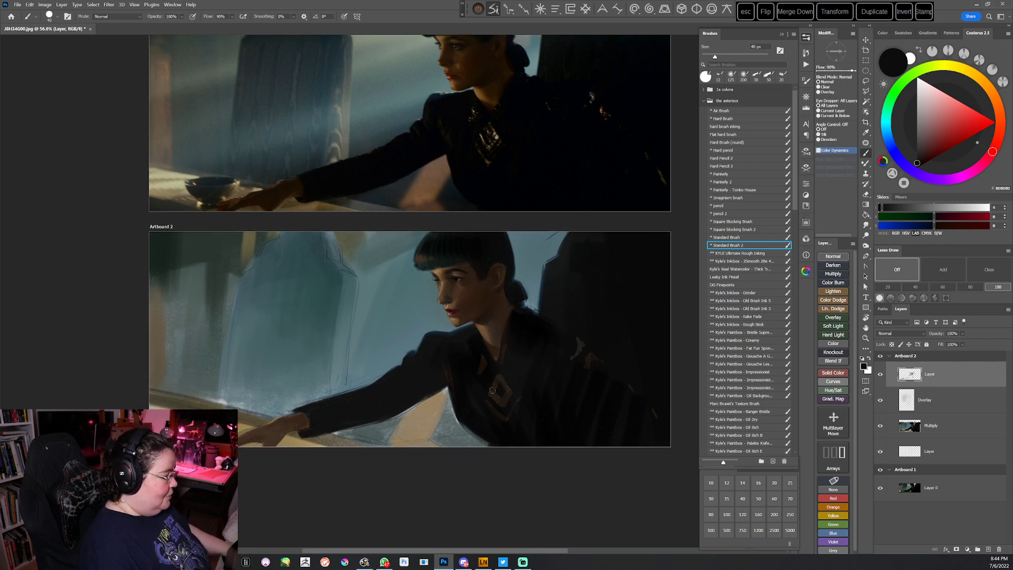
# Paint light golden-tan highlights on the bowl and the table around it at 10 px
pyautogui.click(978, 77)
pyautogui.click(952, 108)
pyautogui.moveTo(978, 77); pyautogui.dragTo(984, 82)
pyautogui.press('[')
pyautogui.press('[')
pyautogui.press('[')
pyautogui.press('[')
pyautogui.press('[')
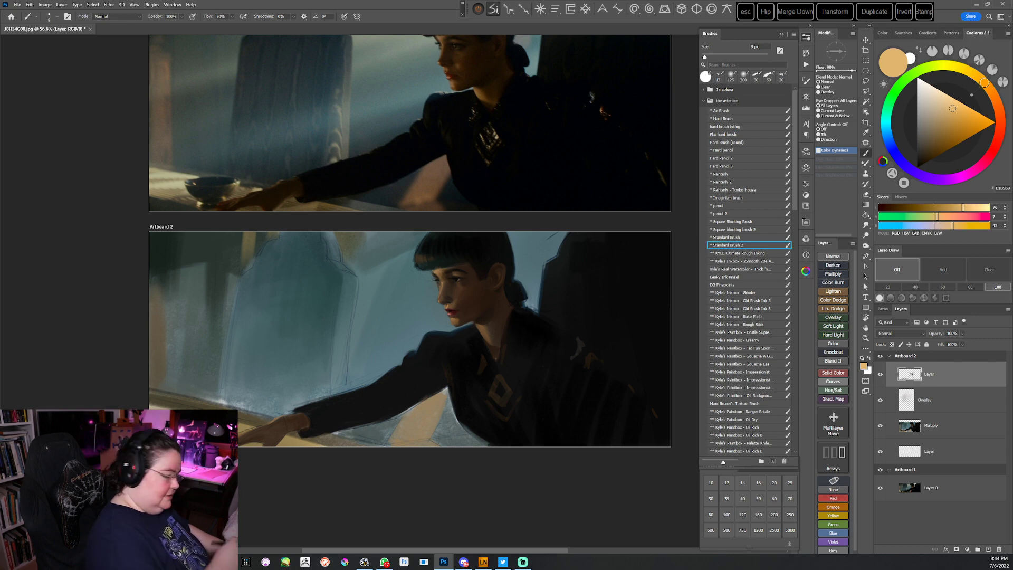
pyautogui.moveTo(952, 108); pyautogui.dragTo(953, 106)
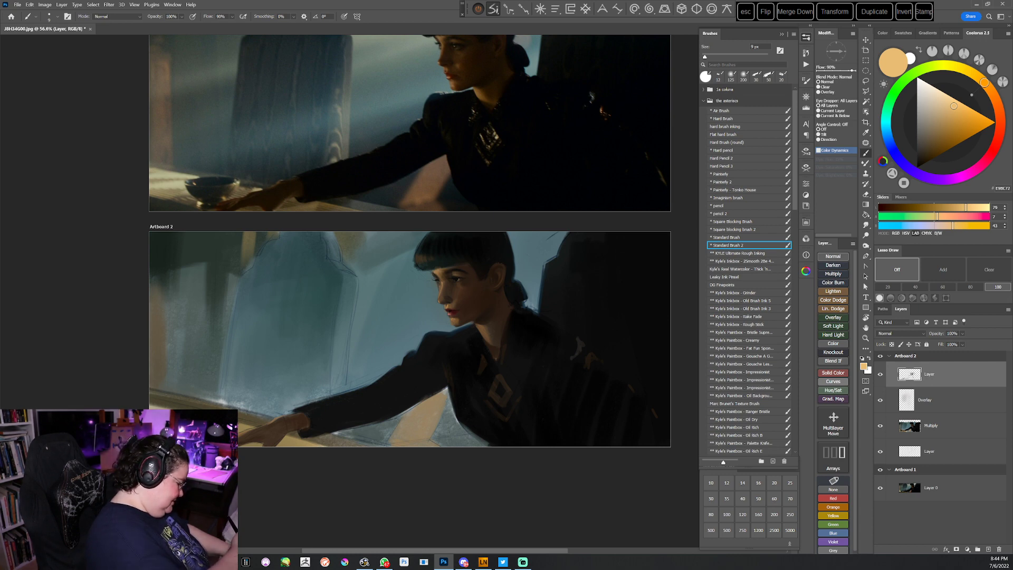
pyautogui.press('r')
pyautogui.moveTo(504, 393)
pyautogui.mouseDown()
pyautogui.moveTo(536, 275)
pyautogui.moveTo(469, 348)
pyautogui.mouseUp()
pyautogui.press('b')
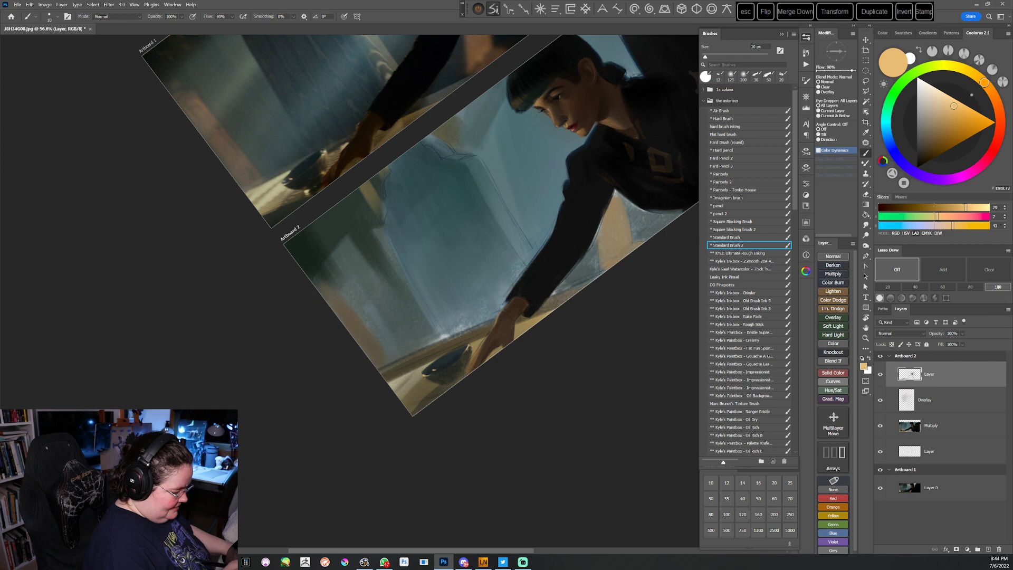
pyautogui.moveTo(536, 313); pyautogui.dragTo(540, 305)
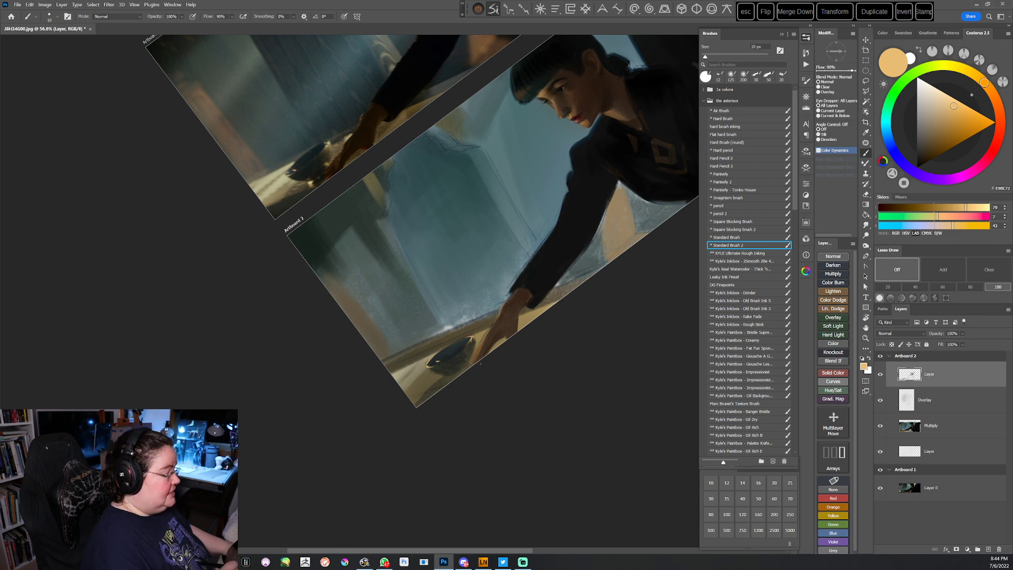
pyautogui.press('Escape')
pyautogui.moveTo(475, 410); pyautogui.dragTo(481, 385)
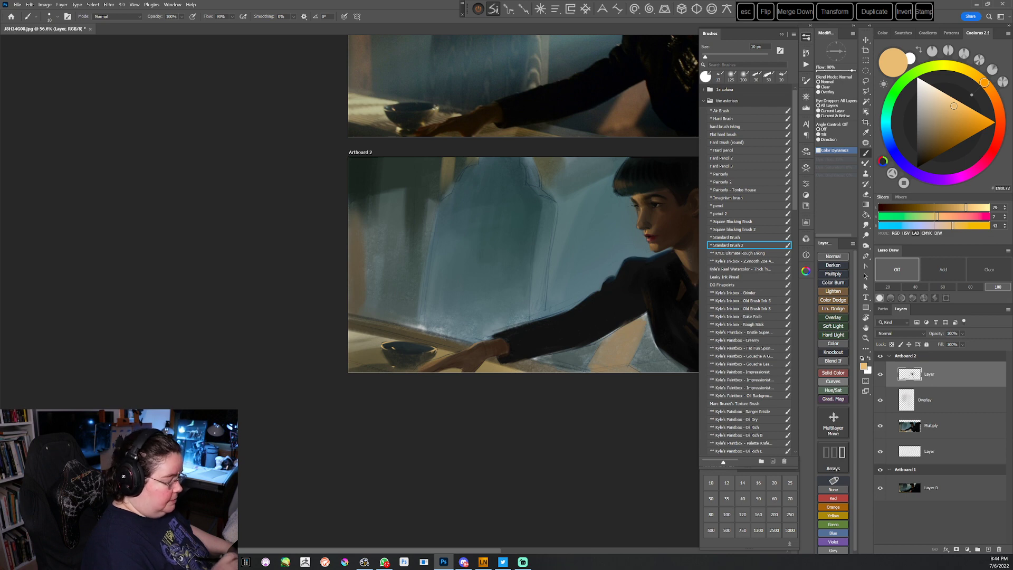
# Refine the table surface beside the bowl with sampled olive brown at 20 px
pyautogui.press('r')
pyautogui.moveTo(514, 325); pyautogui.dragTo(459, 397)
pyautogui.press(']')
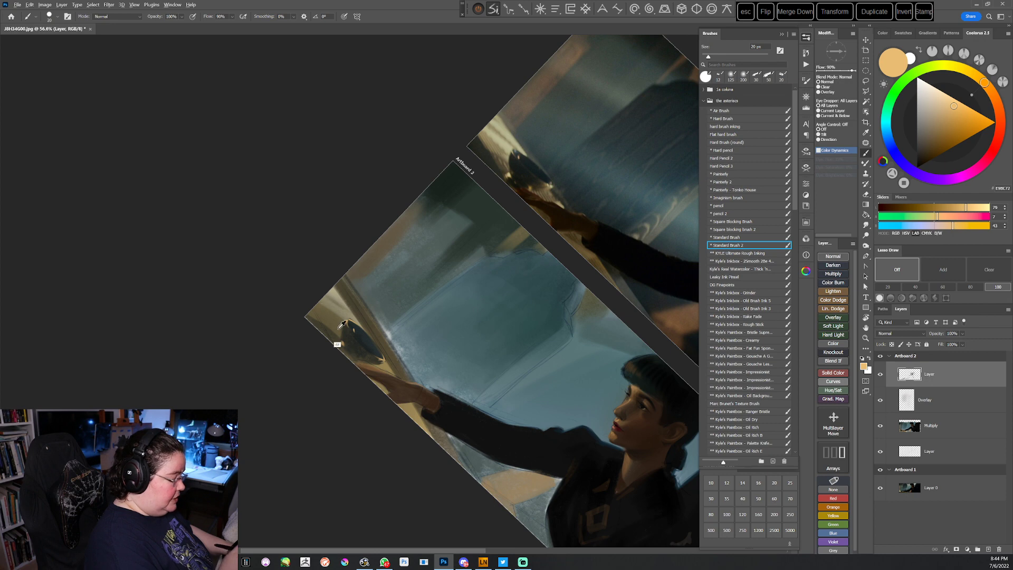
pyautogui.keyDown('alt'); pyautogui.click(339, 328); pyautogui.keyUp('alt')
pyautogui.press('Escape')
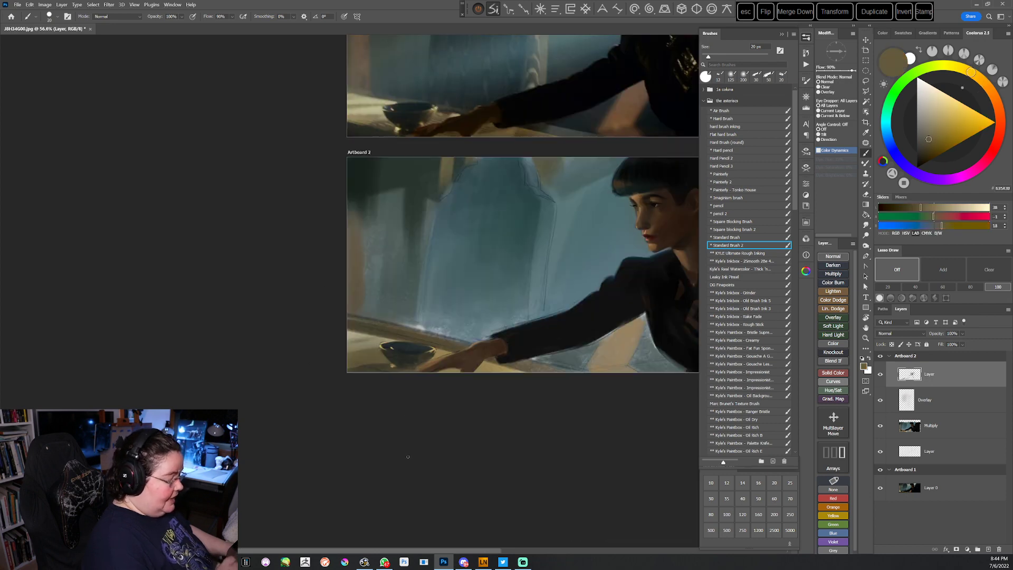
# Warm the hand and its fingers with a saturated reddish brown mixed from a sampled tone at 45 px
pyautogui.keyDown('alt'); pyautogui.click(431, 352); pyautogui.keyUp('alt')
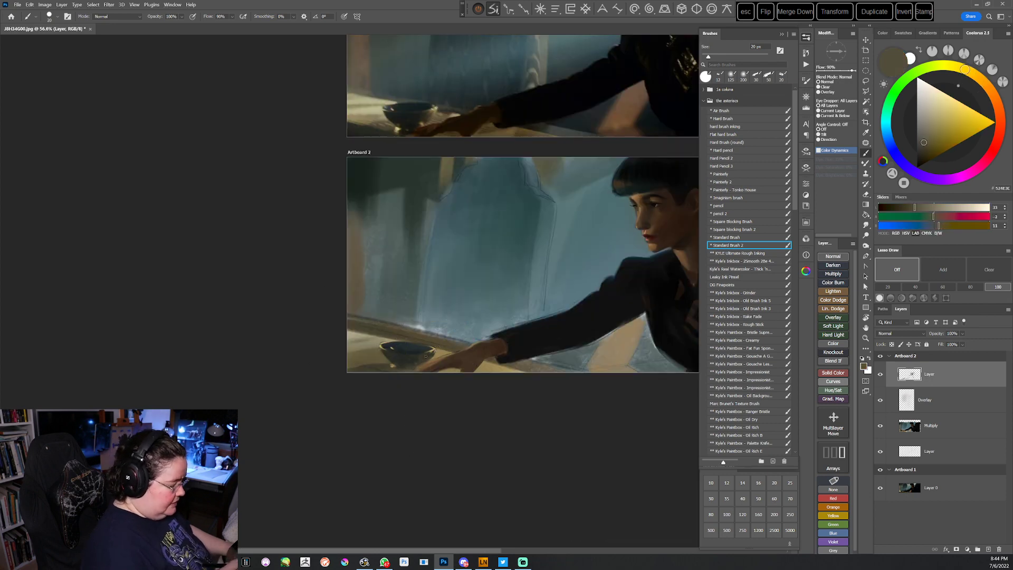
pyautogui.moveTo(524, 348); pyautogui.dragTo(579, 260)
pyautogui.press('r')
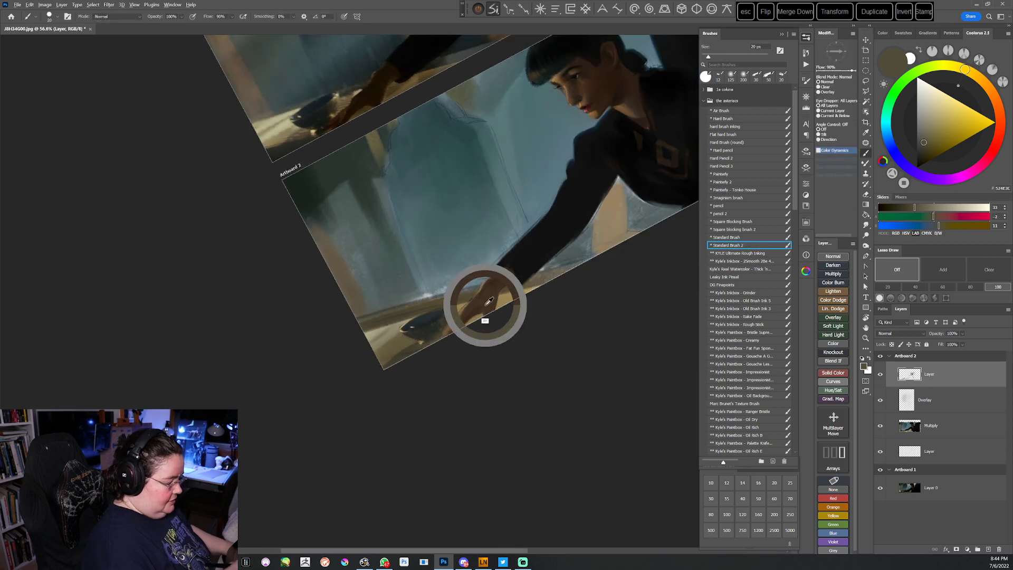
pyautogui.keyDown('alt'); pyautogui.click(484, 320); pyautogui.keyUp('alt')
pyautogui.click(950, 141)
pyautogui.click(1000, 113)
pyautogui.press(']')
pyautogui.press(']')
pyautogui.press(']')
pyautogui.press(']')
pyautogui.press(']')
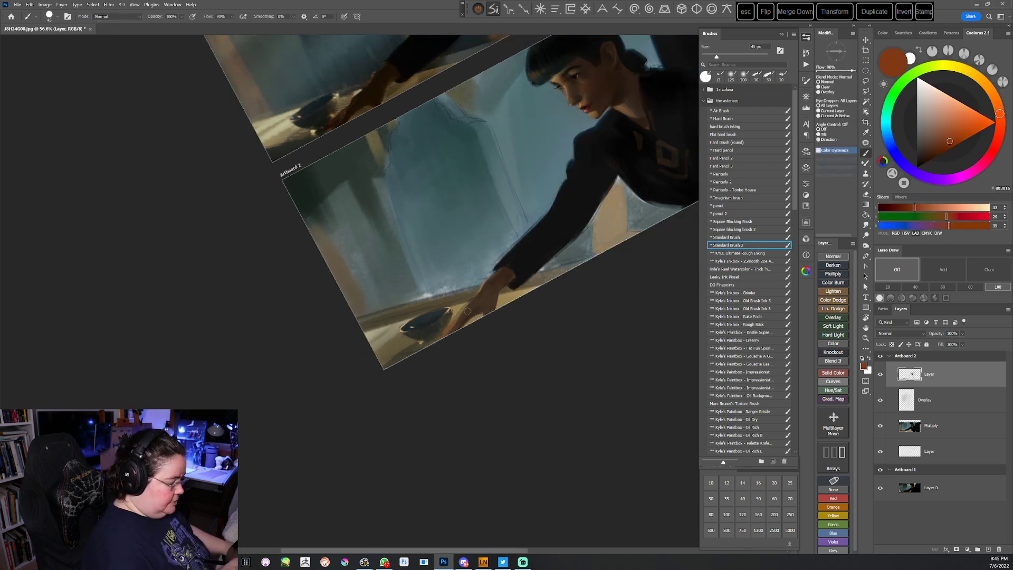
pyautogui.moveTo(544, 309)
pyautogui.mouseDown()
pyautogui.moveTo(491, 373)
pyautogui.moveTo(482, 410)
pyautogui.moveTo(464, 427)
pyautogui.mouseUp()
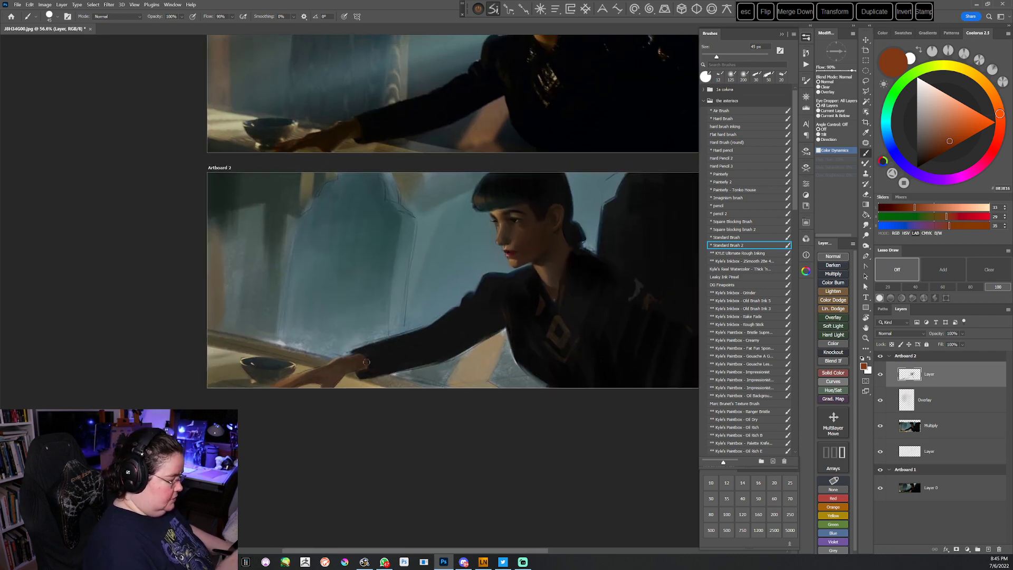
# Darken the wrist and sleeve cuff with a sampled very dark brown at 60 px
pyautogui.keyDown('alt'); pyautogui.click(384, 375); pyautogui.keyUp('alt')
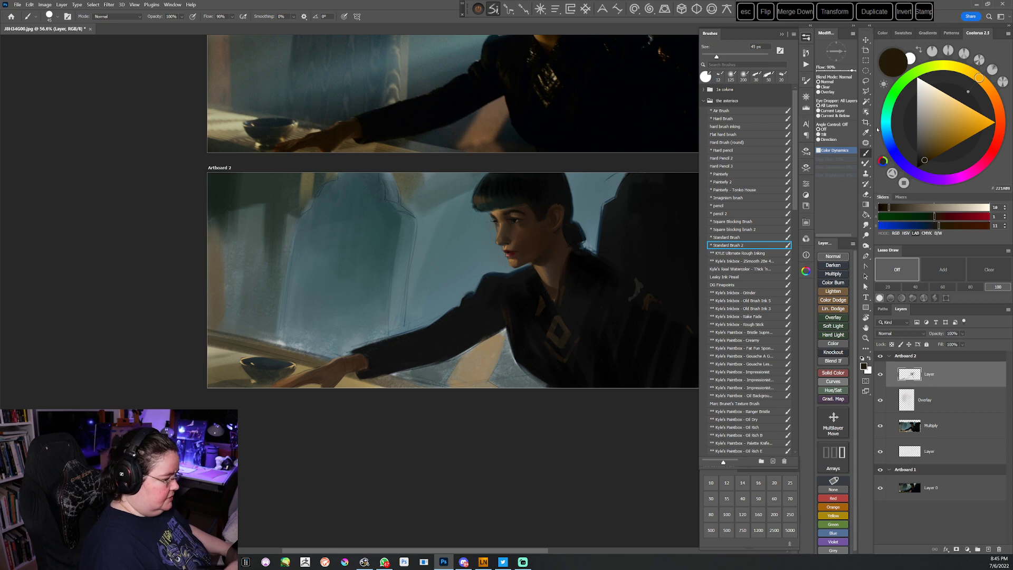
pyautogui.press(']')
pyautogui.press(']')
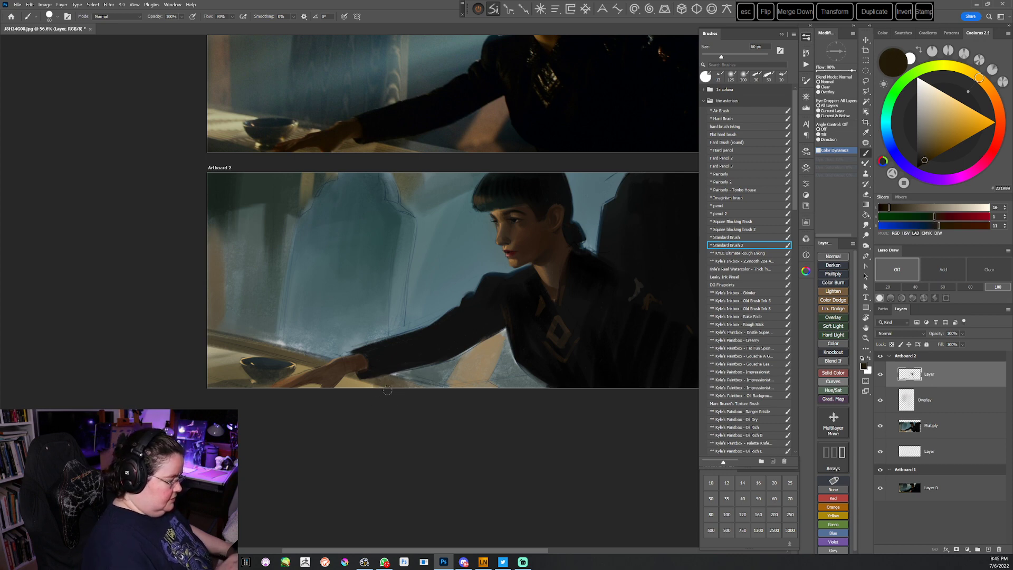
pyautogui.moveTo(392, 420); pyautogui.dragTo(447, 419)
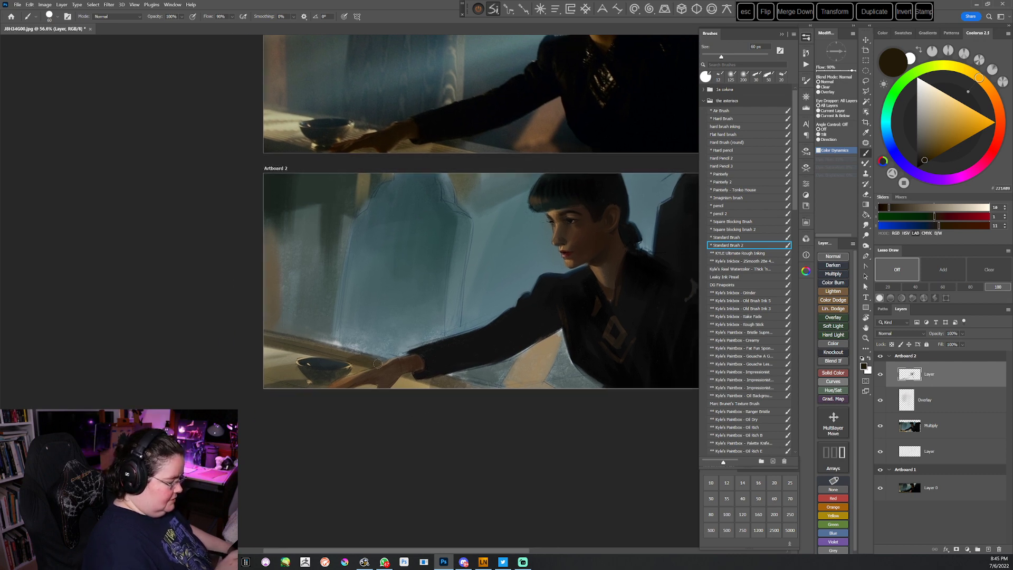
pyautogui.press('r')
pyautogui.moveTo(494, 312)
pyautogui.mouseDown()
pyautogui.moveTo(470, 412)
pyautogui.moveTo(441, 452)
pyautogui.moveTo(436, 485)
pyautogui.mouseUp()
pyautogui.press('Escape')
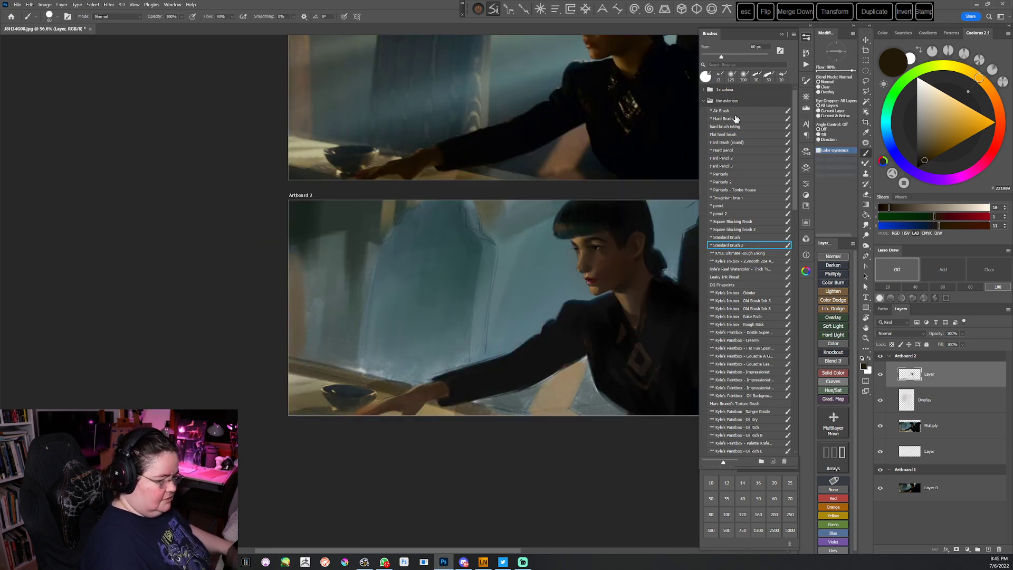
# Glaze a lightened sampled blue over the background near the bowl on the Multiply layer with the 200 px Air Brush
pyautogui.click(928, 425)
pyautogui.click(735, 111)
pyautogui.keyDown('alt'); pyautogui.click(369, 361); pyautogui.keyUp('alt')
pyautogui.moveTo(926, 126); pyautogui.dragTo(931, 119)
pyautogui.press('r')
pyautogui.moveTo(363, 333); pyautogui.dragTo(406, 322)
pyautogui.press('b')
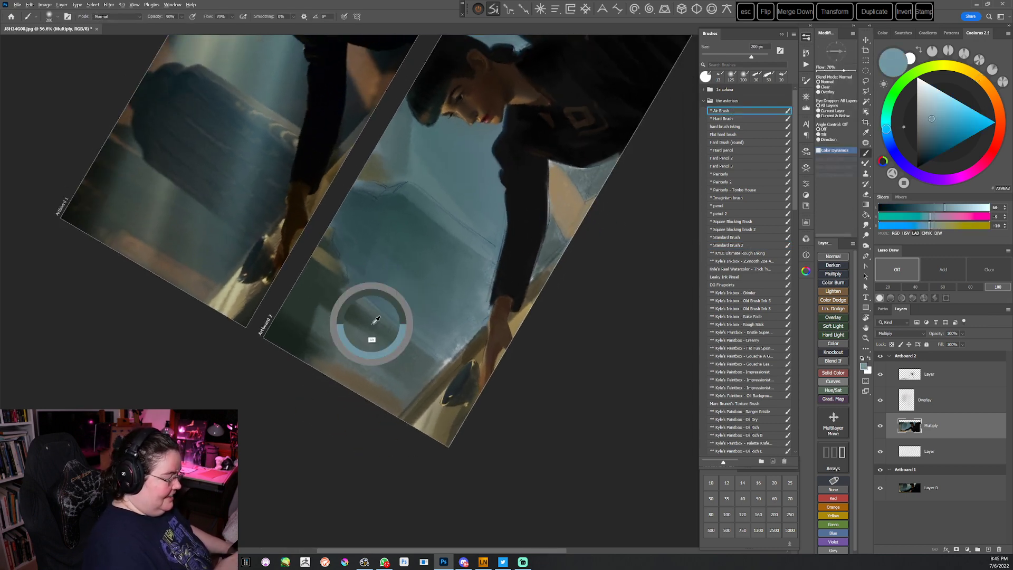
# Shade the background beside the chair and the table's far edge with sampled dark green using the Air Brush at 600 px
pyautogui.keyDown('alt'); pyautogui.click(371, 325); pyautogui.keyUp('alt')
pyautogui.press(']')
pyautogui.press(']')
pyautogui.press(']')
pyautogui.press(']')
pyautogui.press(']')
pyautogui.moveTo(487, 287); pyautogui.dragTo(497, 286)
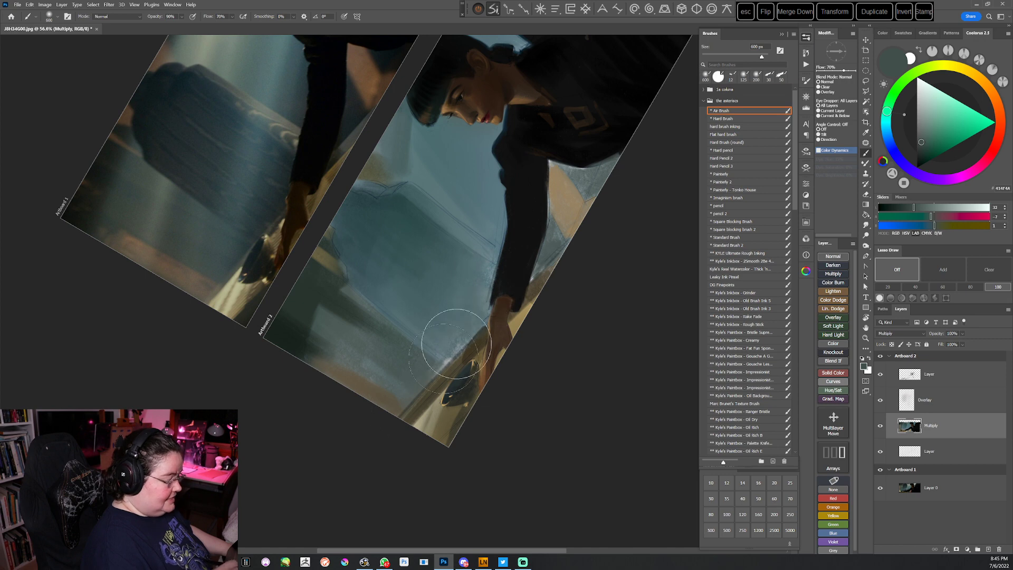
pyautogui.moveTo(921, 149); pyautogui.dragTo(922, 154)
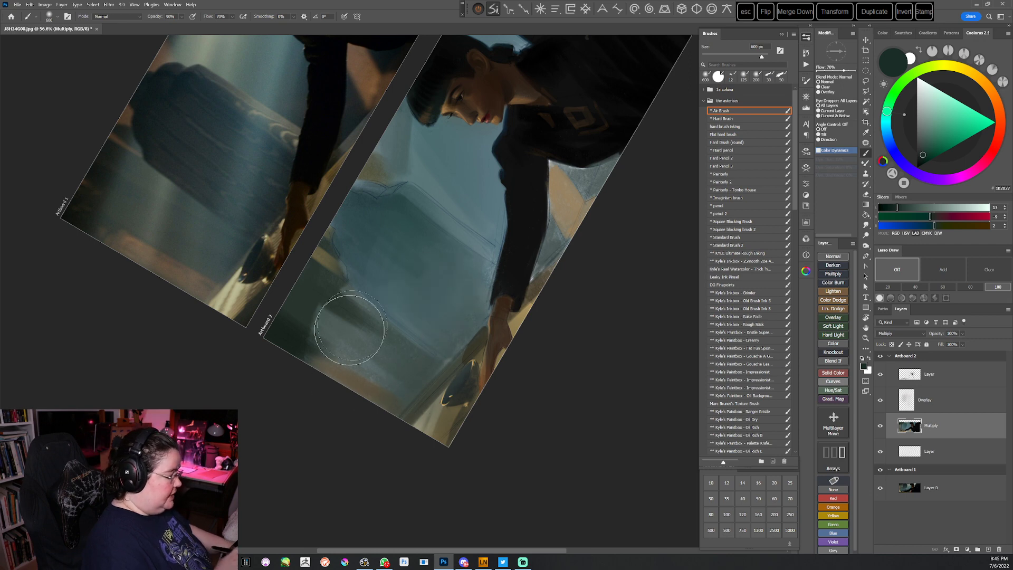
pyautogui.press('Escape')
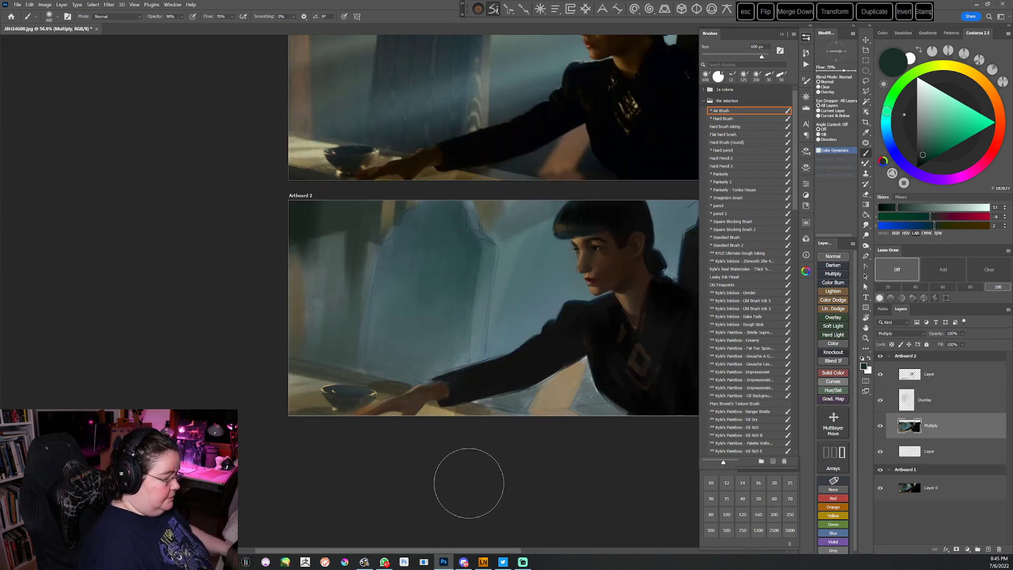
# Refine the area beneath the outstretched arm with sampled olive brown and grey-green using Standard Brush 2 at 45 px
pyautogui.click(743, 245)
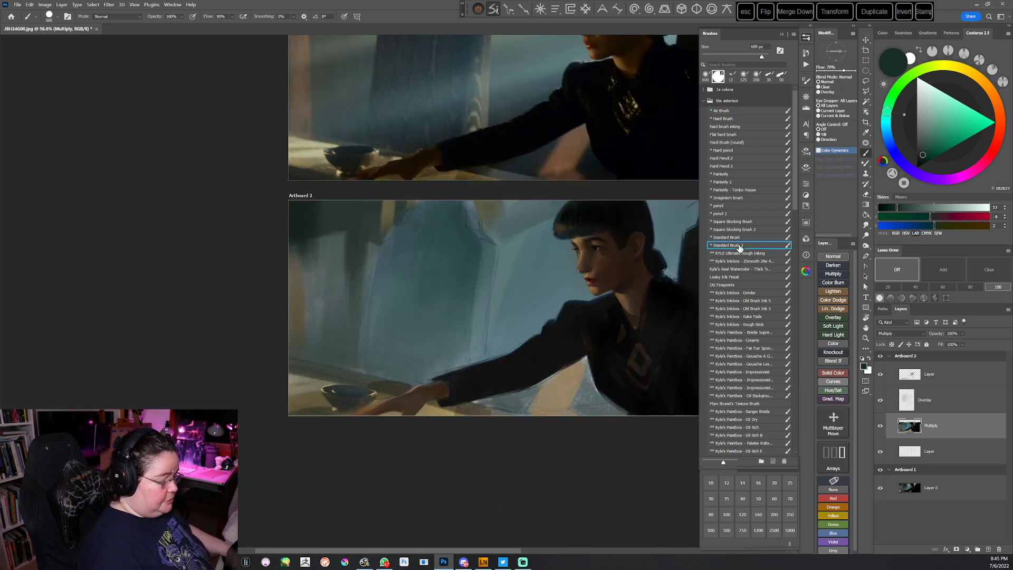
pyautogui.keyDown('alt'); pyautogui.click(462, 410); pyautogui.keyUp('alt')
pyautogui.press('[')
pyautogui.press('[')
pyautogui.press('[')
pyautogui.press('[')
pyautogui.press('[')
pyautogui.press('[')
pyautogui.press('[')
pyautogui.press('[')
pyautogui.press('[')
pyautogui.press('[')
pyautogui.press('[')
pyautogui.press('[')
pyautogui.press('[')
pyautogui.press('[')
pyautogui.press('[')
pyautogui.press('[')
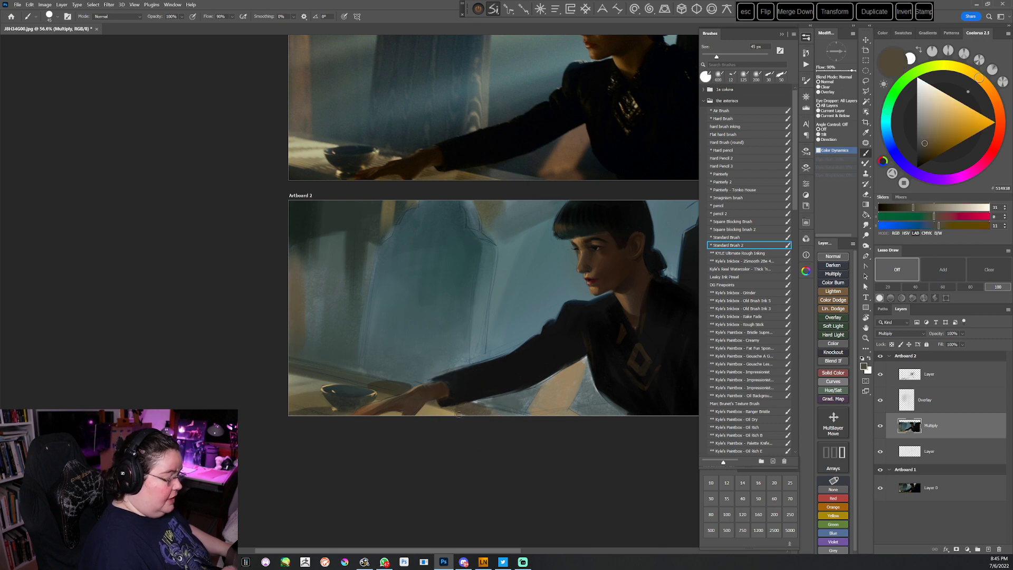
pyautogui.keyDown('alt'); pyautogui.click(495, 410); pyautogui.keyUp('alt')
pyautogui.press('r')
pyautogui.moveTo(602, 297)
pyautogui.mouseDown()
pyautogui.moveTo(598, 329)
pyautogui.moveTo(467, 484)
pyautogui.moveTo(470, 316)
pyautogui.mouseUp()
pyautogui.keyDown('alt'); pyautogui.click(362, 306); pyautogui.keyUp('alt')
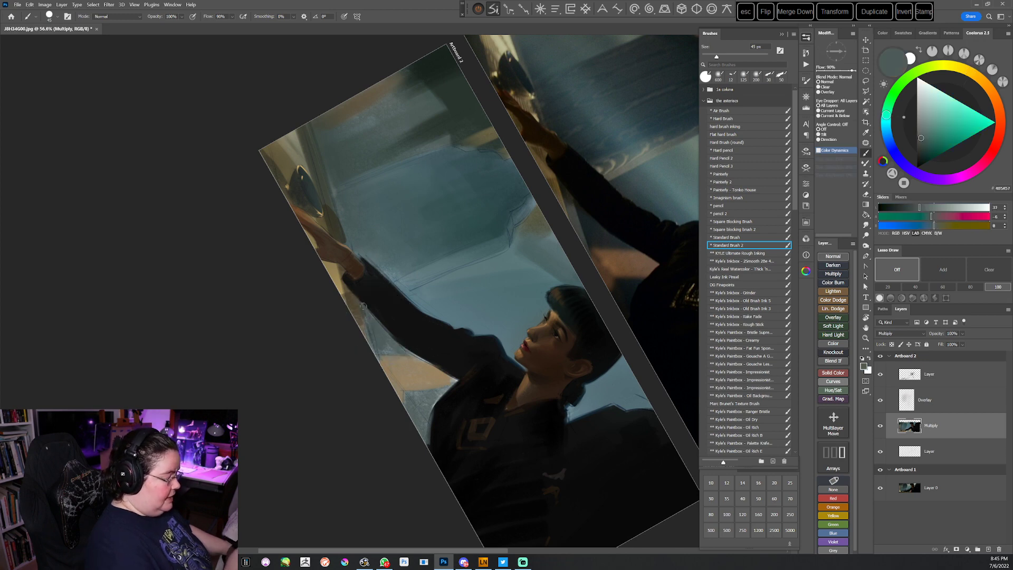
pyautogui.press('Escape')
pyautogui.moveTo(454, 425); pyautogui.dragTo(493, 498)
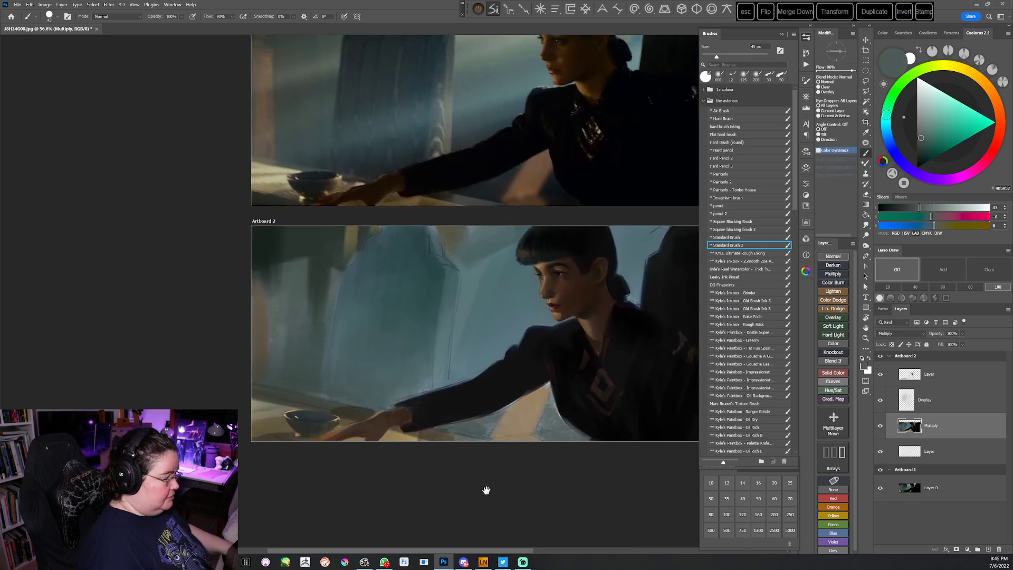
# Darken the chair backs with dark teal and near-black sampled from the reference at 70 px
pyautogui.keyDown('alt'); pyautogui.click(435, 282); pyautogui.keyUp('alt')
pyautogui.keyDown('alt'); pyautogui.click(379, 69); pyautogui.keyUp('alt')
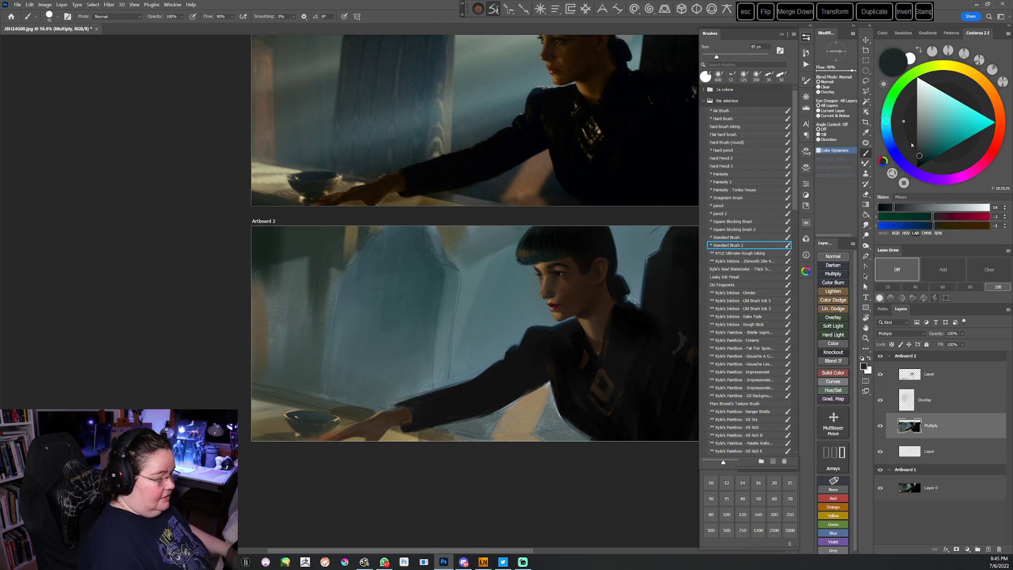
pyautogui.moveTo(450, 353); pyautogui.dragTo(449, 402)
pyautogui.moveTo(390, 284)
pyautogui.mouseDown()
pyautogui.moveTo(389, 295)
pyautogui.moveTo(418, 297)
pyautogui.moveTo(424, 286)
pyautogui.moveTo(436, 314)
pyautogui.mouseUp()
pyautogui.keyDown('alt'); pyautogui.click(660, 90); pyautogui.keyUp('alt')
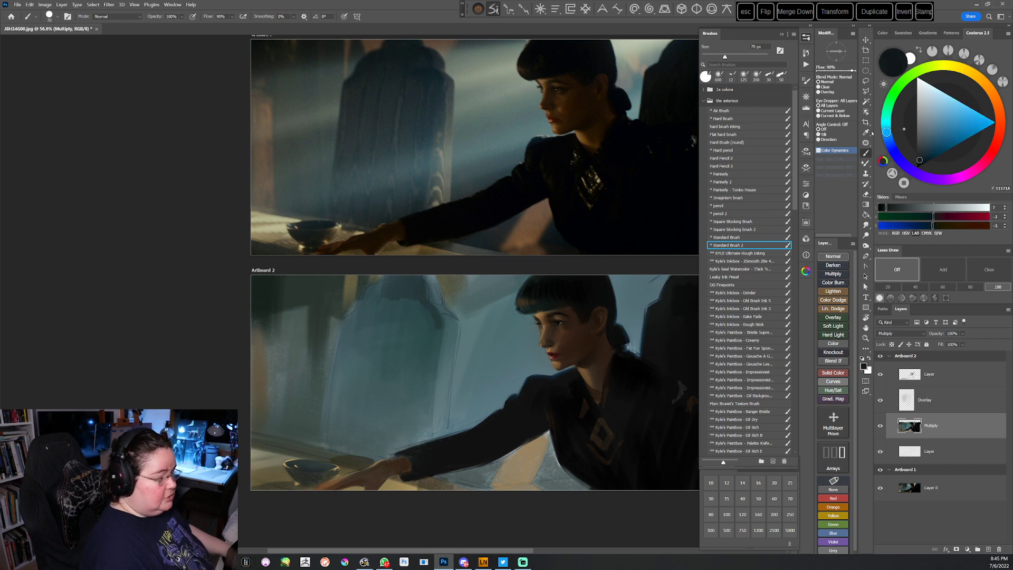
pyautogui.press(']')
pyautogui.press(']')
pyautogui.press(']')
pyautogui.press(']')
pyautogui.press(']')
# Block in the upper part of the empty chair back with sampled dark teal using Square Blocking Brush 2 at 125 px
pyautogui.click(736, 229)
pyautogui.click(415, 304)
pyautogui.moveTo(415, 304)
pyautogui.mouseDown()
pyautogui.moveTo(418, 340)
pyautogui.moveTo(431, 335)
pyautogui.moveTo(425, 367)
pyautogui.mouseUp()
pyautogui.keyDown('alt'); pyautogui.click(434, 329); pyautogui.keyUp('alt')
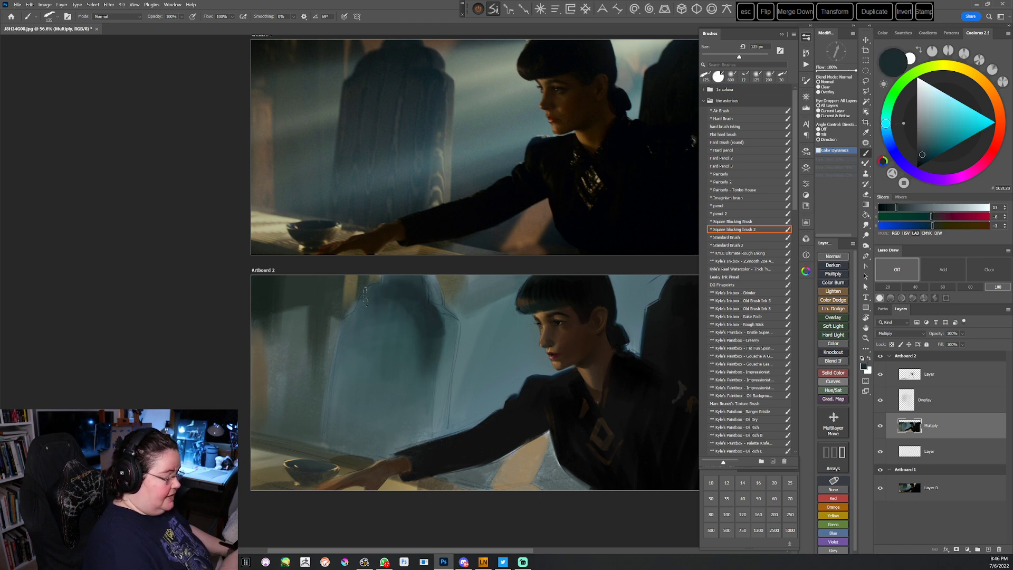
pyautogui.keyDown('alt'); pyautogui.click(396, 315); pyautogui.keyUp('alt')
pyautogui.keyDown('alt'); pyautogui.click(396, 306); pyautogui.keyUp('alt')
pyautogui.moveTo(401, 297); pyautogui.dragTo(399, 347)
pyautogui.keyDown('alt'); pyautogui.click(401, 280); pyautogui.keyUp('alt')
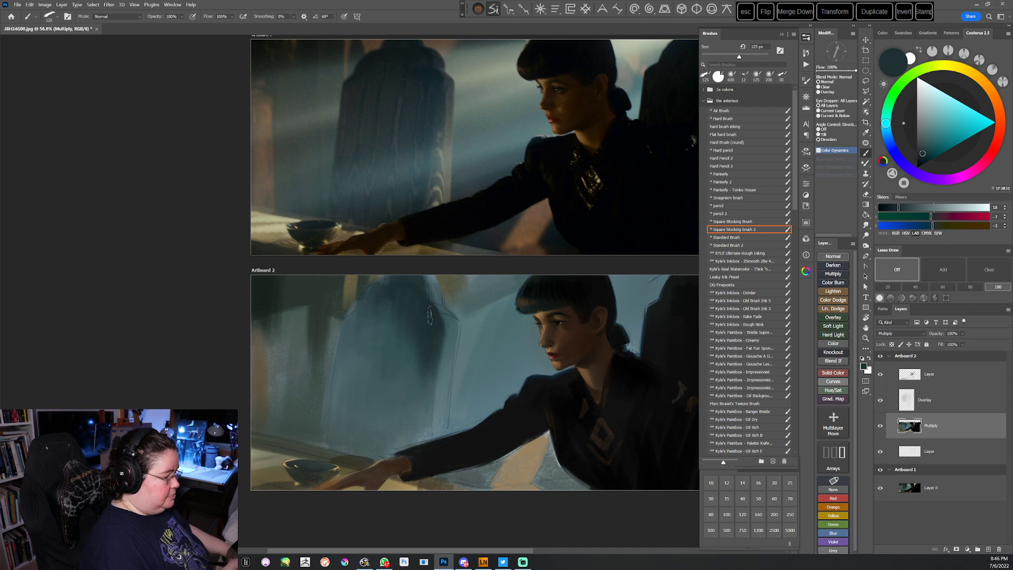
# Extend and blend the empty chair back down toward the table with sampled dark teals at 200 px
pyautogui.keyDown('alt'); pyautogui.click(420, 349); pyautogui.keyUp('alt')
pyautogui.press(']')
pyautogui.press(']')
pyautogui.press(']')
pyautogui.moveTo(430, 320)
pyautogui.mouseDown()
pyautogui.moveTo(414, 422)
pyautogui.moveTo(391, 340)
pyautogui.moveTo(379, 354)
pyautogui.moveTo(366, 335)
pyautogui.moveTo(338, 380)
pyautogui.mouseUp()
pyautogui.keyDown('alt'); pyautogui.click(392, 308); pyautogui.keyUp('alt')
pyautogui.moveTo(350, 425)
pyautogui.mouseDown()
pyautogui.moveTo(370, 393)
pyautogui.moveTo(358, 405)
pyautogui.mouseUp()
pyautogui.keyDown('alt'); pyautogui.click(385, 295); pyautogui.keyUp('alt')
pyautogui.keyDown('alt'); pyautogui.click(375, 405); pyautogui.keyUp('alt')
pyautogui.keyDown('alt'); pyautogui.click(386, 378); pyautogui.keyUp('alt')
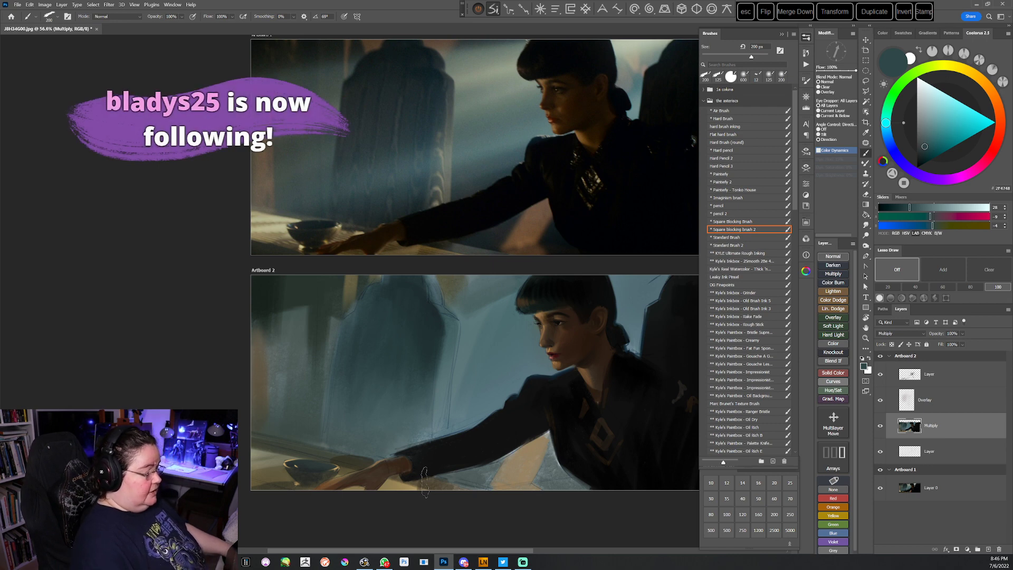
pyautogui.keyDown('alt'); pyautogui.click(375, 412); pyautogui.keyUp('alt')
pyautogui.moveTo(372, 389); pyautogui.dragTo(366, 374)
pyautogui.keyDown('alt'); pyautogui.click(374, 314); pyautogui.keyUp('alt')
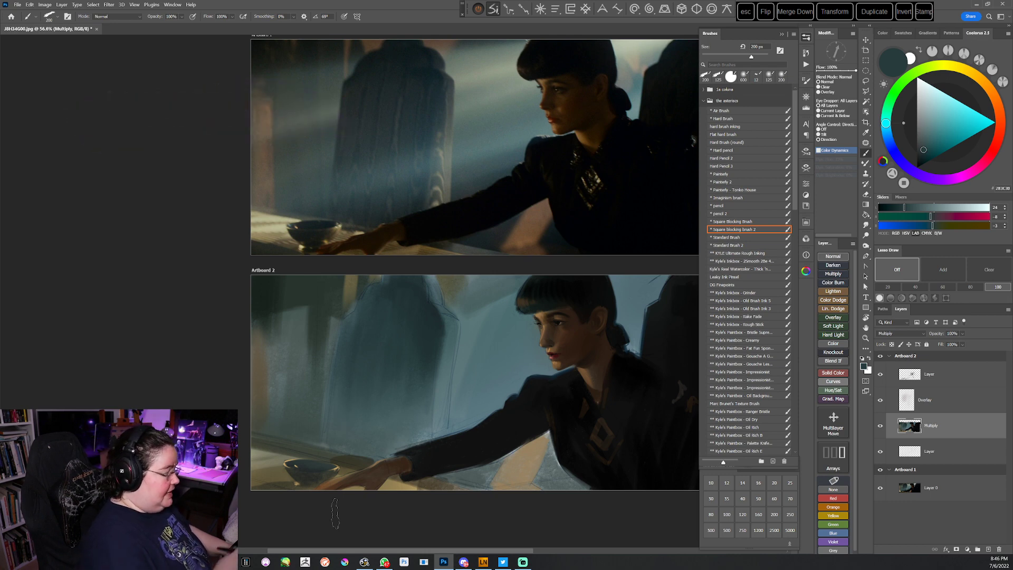
# Blend the background beside the empty chair and its base with sampled grey-green and teal at 200 px
pyautogui.keyDown('alt'); pyautogui.click(276, 422); pyautogui.keyUp('alt')
pyautogui.keyDown('alt'); pyautogui.click(296, 323); pyautogui.keyUp('alt')
pyautogui.moveTo(542, 455); pyautogui.dragTo(514, 455)
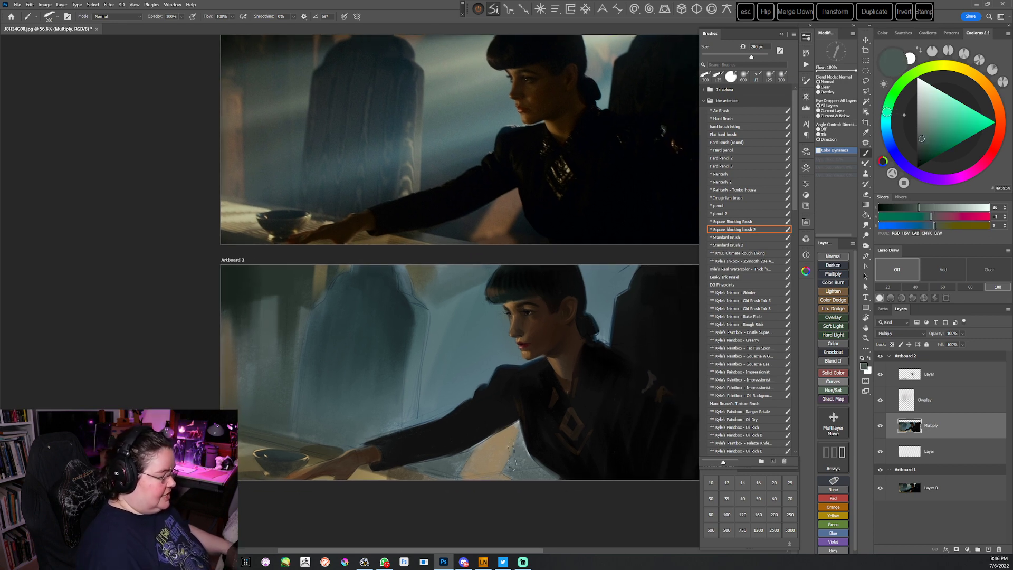
pyautogui.keyDown('alt'); pyautogui.click(394, 336); pyautogui.keyUp('alt')
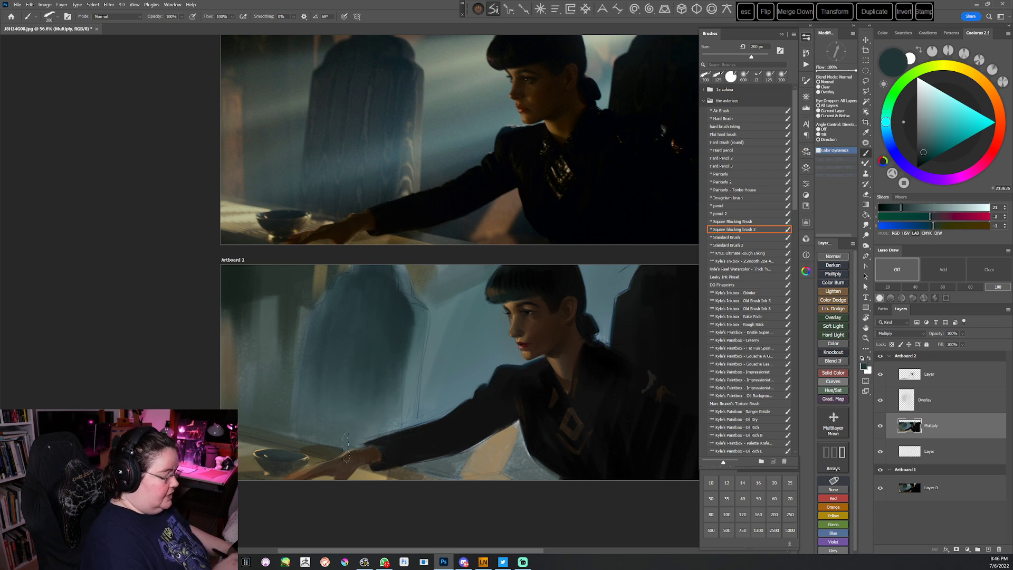
pyautogui.keyDown('alt'); pyautogui.click(346, 411); pyautogui.keyUp('alt')
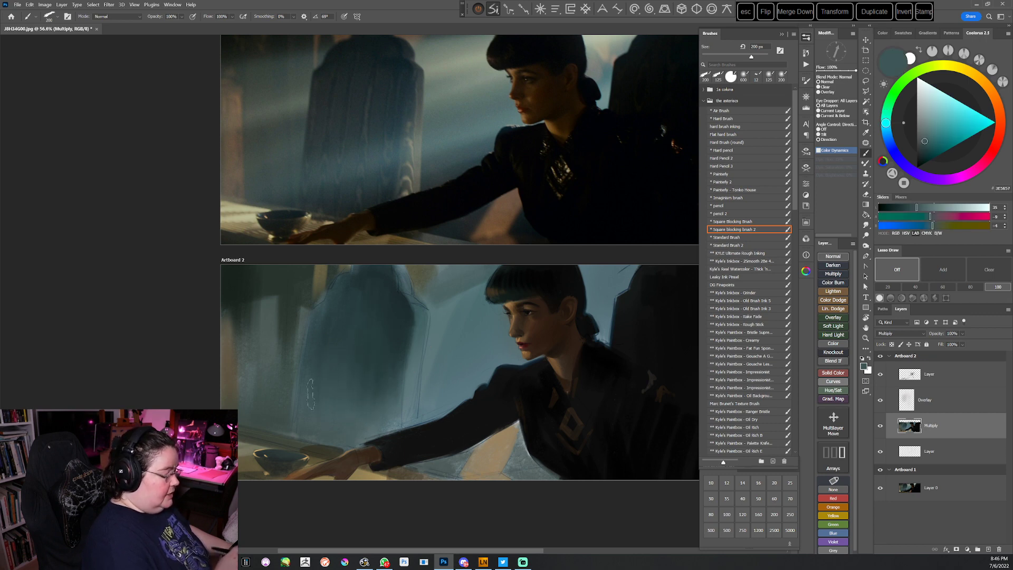
pyautogui.moveTo(494, 425)
pyautogui.mouseDown()
pyautogui.moveTo(464, 445)
pyautogui.moveTo(508, 422)
pyautogui.mouseUp()
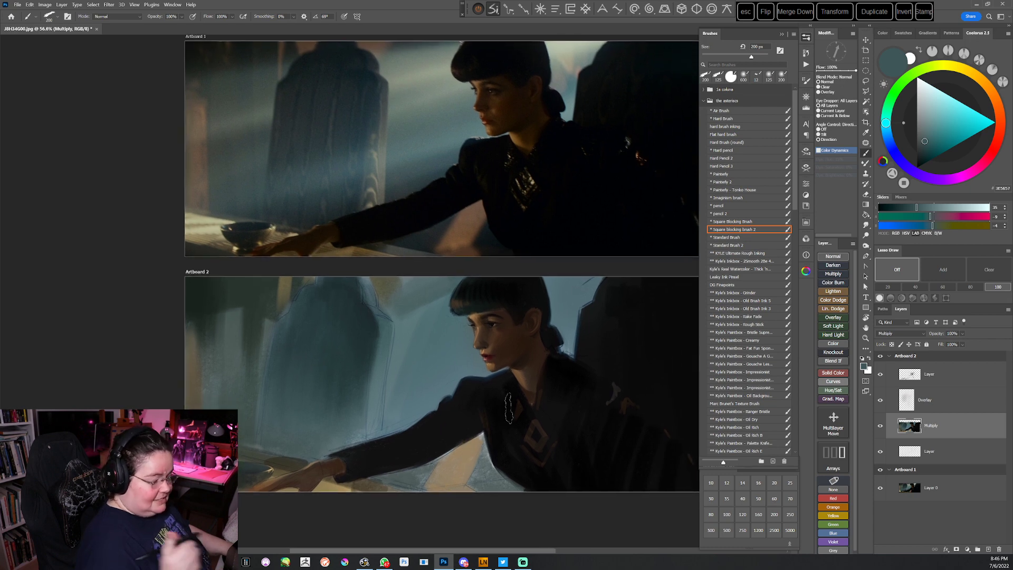
# Deepen the empty chair back and its edge with a darkened version of the sampled background blue at 200 px
pyautogui.keyDown('alt'); pyautogui.click(407, 286); pyautogui.keyUp('alt')
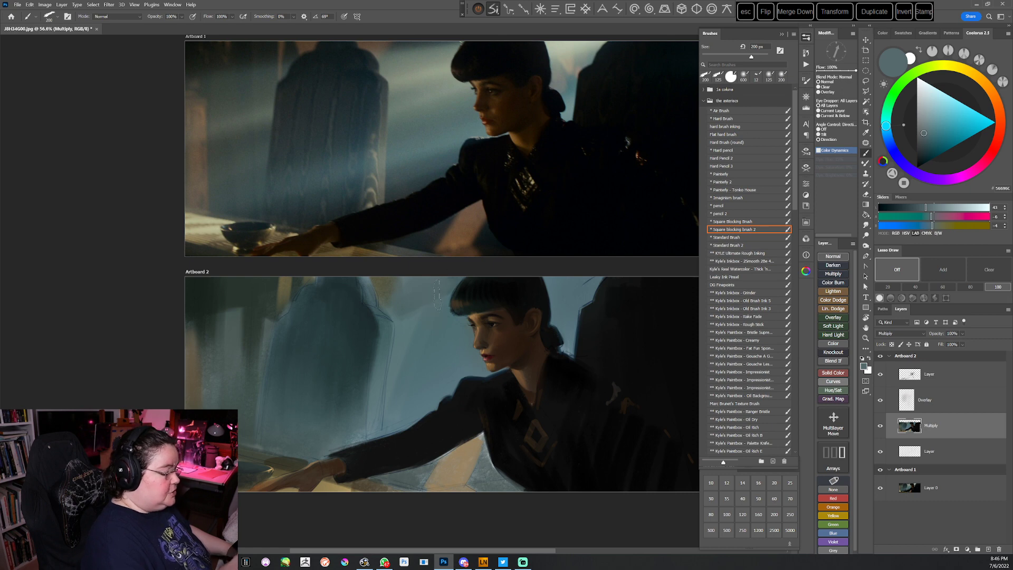
pyautogui.click(923, 142)
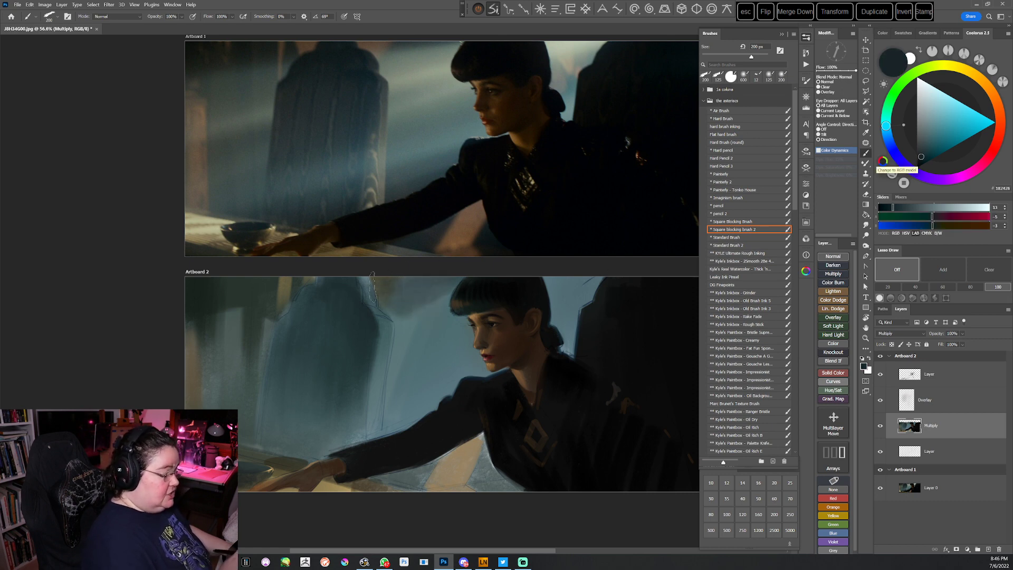
pyautogui.press('r')
pyautogui.moveTo(491, 392)
pyautogui.mouseDown()
pyautogui.moveTo(566, 300)
pyautogui.moveTo(567, 338)
pyautogui.mouseUp()
pyautogui.press('space')
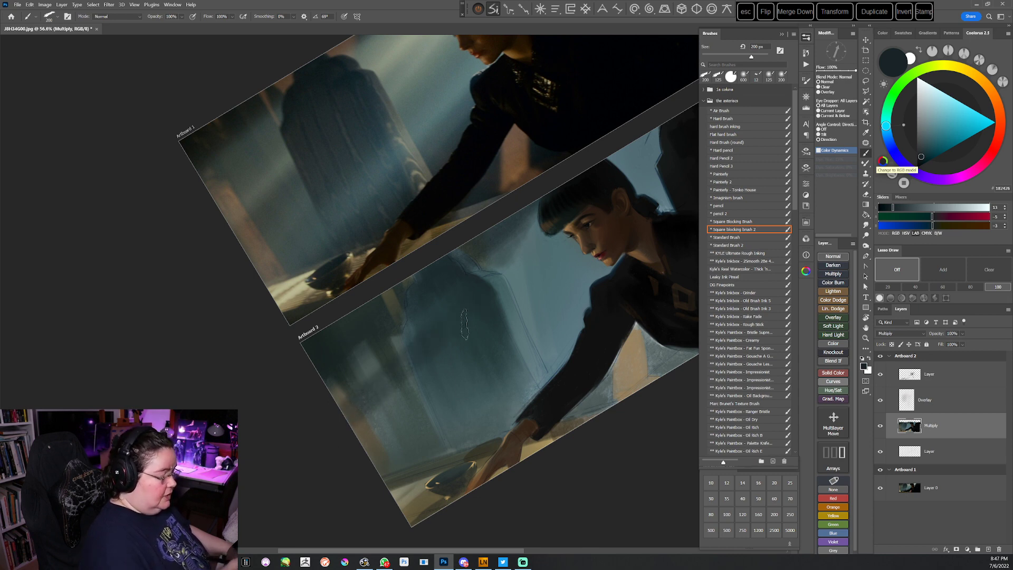
pyautogui.press('Escape')
pyautogui.moveTo(558, 419)
pyautogui.mouseDown()
pyautogui.moveTo(522, 398)
pyautogui.moveTo(538, 386)
pyautogui.mouseUp()
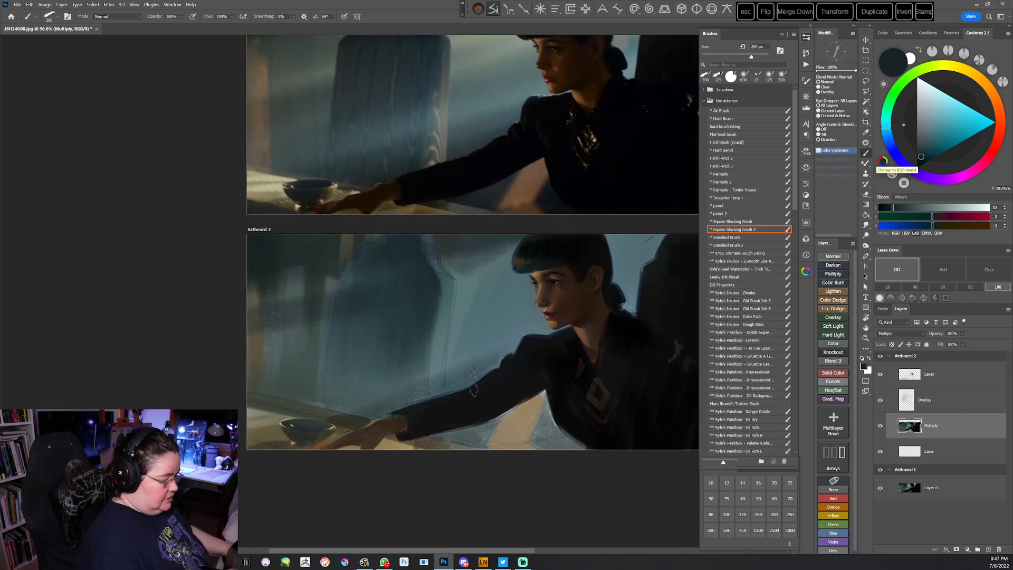
# Add a new layer at the top of Artboard 2 and paint along the sleeve with sampled near-black at 200 px
pyautogui.click(928, 372)
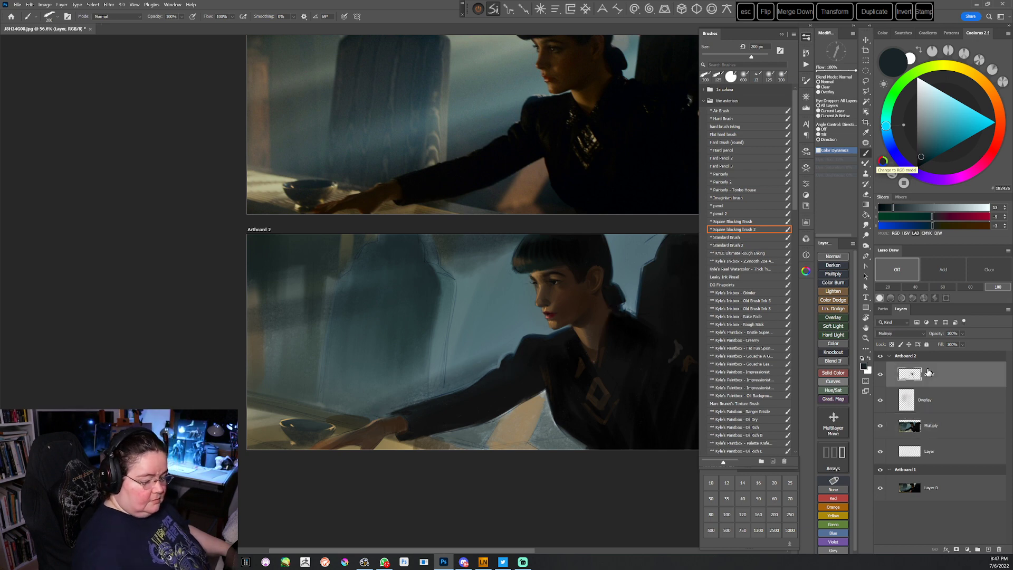
pyautogui.hotkey('ctrl', 'shift', 'alt', 'n')
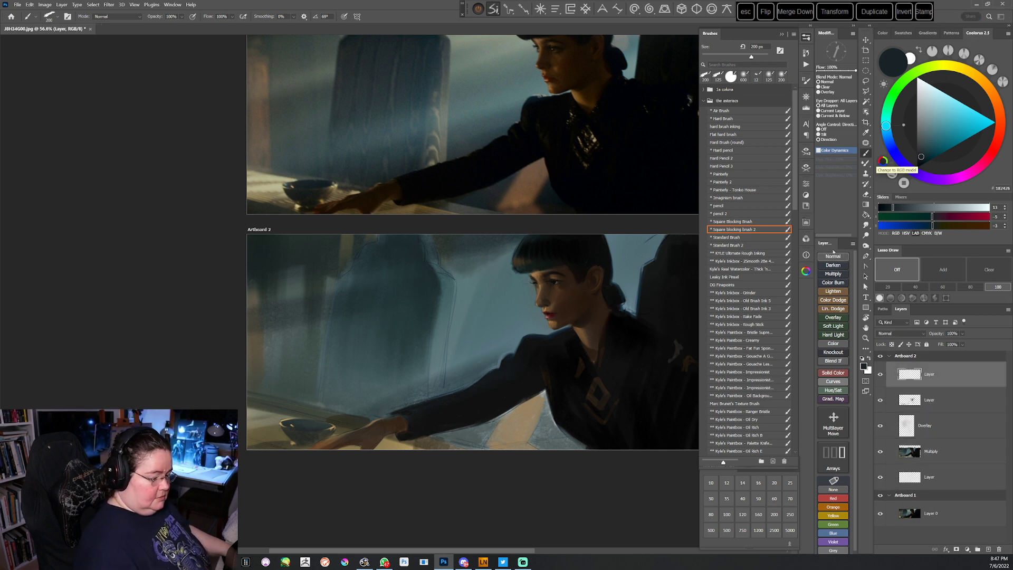
pyautogui.keyDown('alt'); pyautogui.click(517, 357); pyautogui.keyUp('alt')
pyautogui.moveTo(512, 355); pyautogui.dragTo(409, 420)
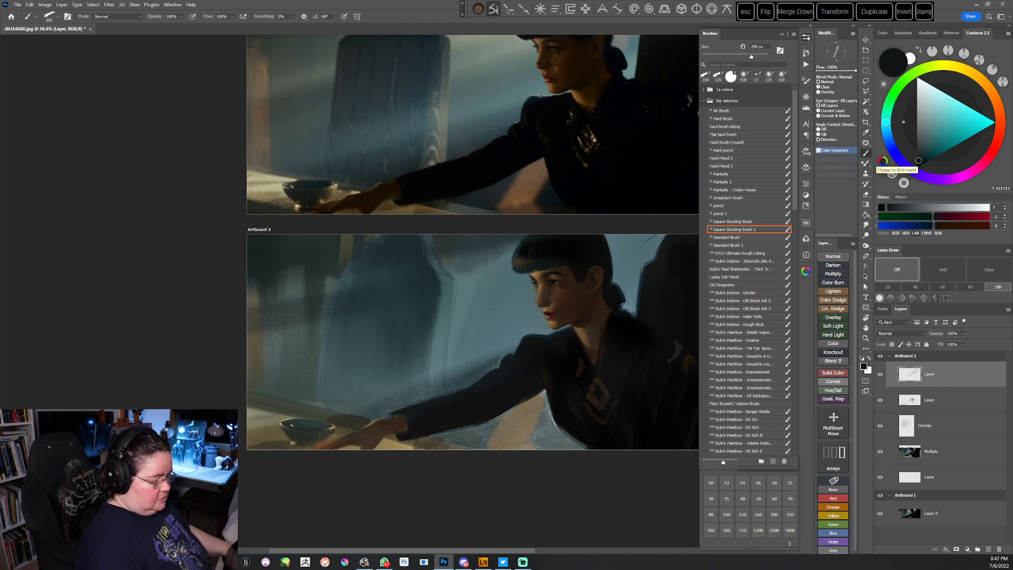
# Darken the underside of the outstretched sleeve with sampled near-black at 200 px
pyautogui.moveTo(532, 396)
pyautogui.mouseDown()
pyautogui.moveTo(496, 402)
pyautogui.moveTo(456, 459)
pyautogui.moveTo(444, 452)
pyautogui.moveTo(441, 416)
pyautogui.mouseUp()
pyautogui.keyDown('alt'); pyautogui.click(441, 421); pyautogui.keyUp('alt')
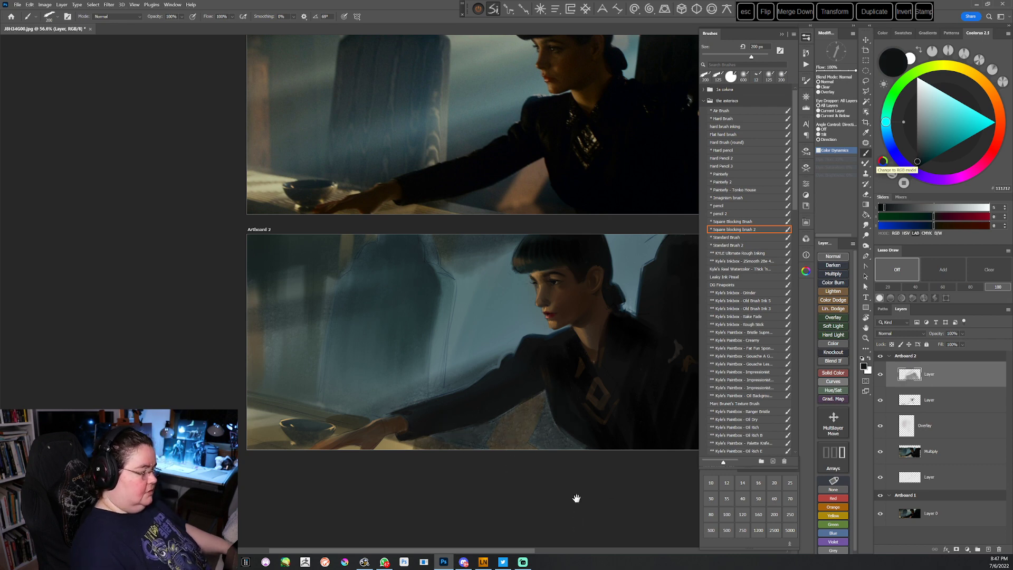
# Paint the warm background shape below the outstretched arm with sampled browns at 90 px and 70 px
pyautogui.moveTo(576, 500); pyautogui.dragTo(556, 503)
pyautogui.keyDown('alt'); pyautogui.click(501, 421); pyautogui.keyUp('alt')
pyautogui.keyDown('alt'); pyautogui.click(504, 414); pyautogui.keyUp('alt')
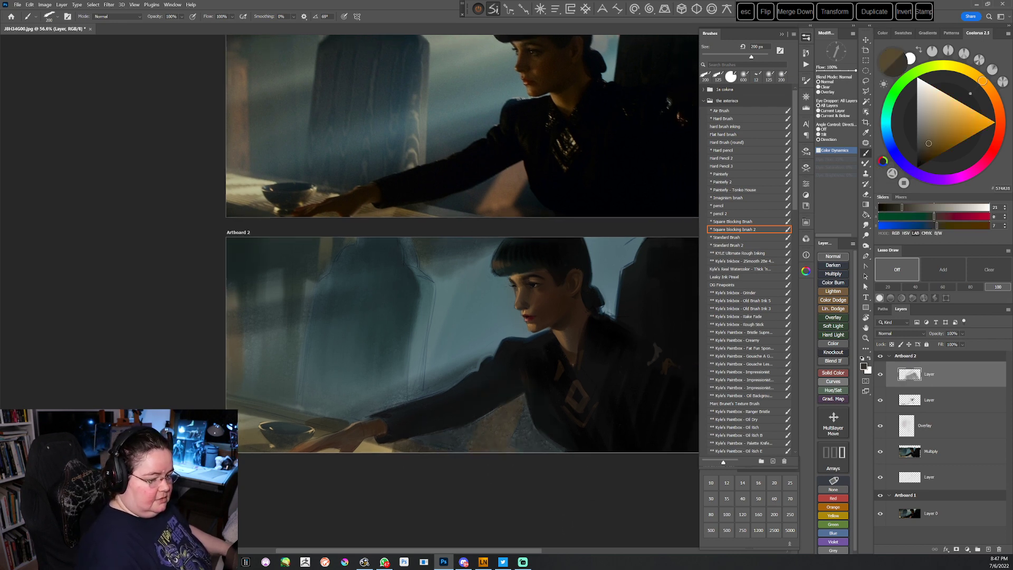
pyautogui.press('[')
pyautogui.press('[')
pyautogui.press('[')
pyautogui.press('[')
pyautogui.press('[')
pyautogui.press('[')
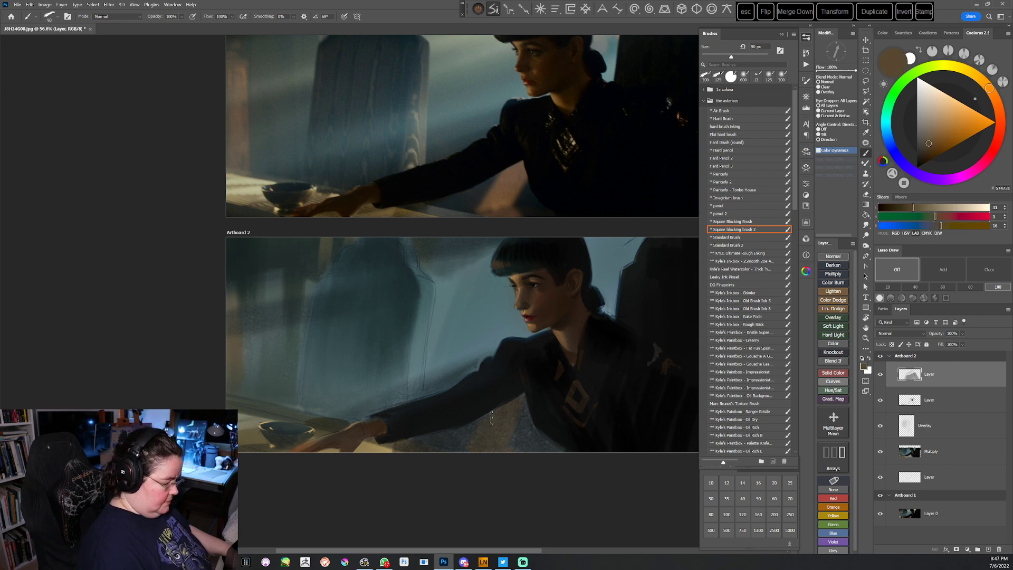
pyautogui.keyDown('alt'); pyautogui.click(501, 414); pyautogui.keyUp('alt')
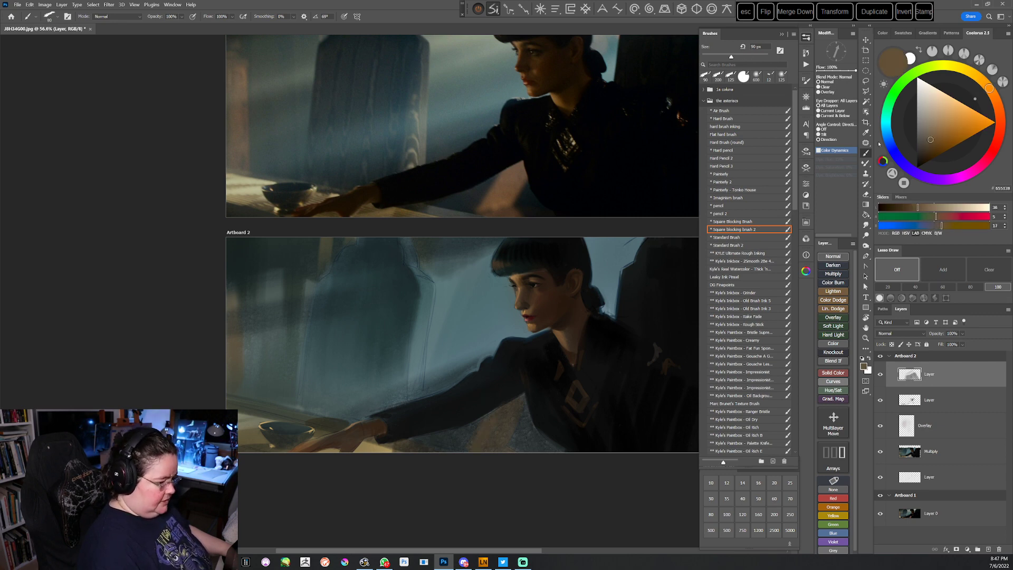
pyautogui.moveTo(484, 423); pyautogui.dragTo(505, 414)
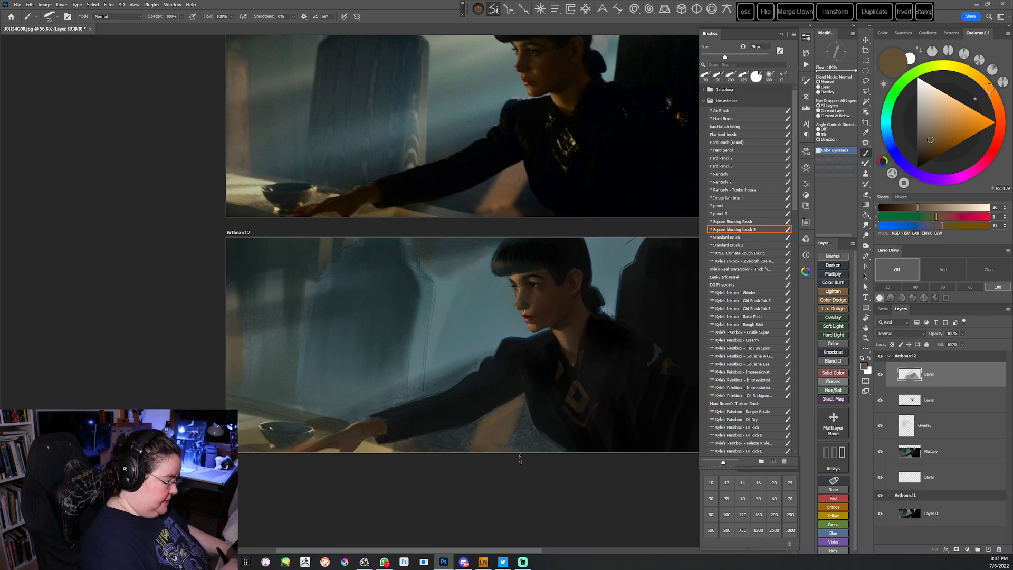
pyautogui.moveTo(527, 396); pyautogui.dragTo(534, 439)
# Add sampled grey-blue touches to the jacket and the background below the arm at 70 px
pyautogui.keyDown('alt'); pyautogui.click(546, 340); pyautogui.keyUp('alt')
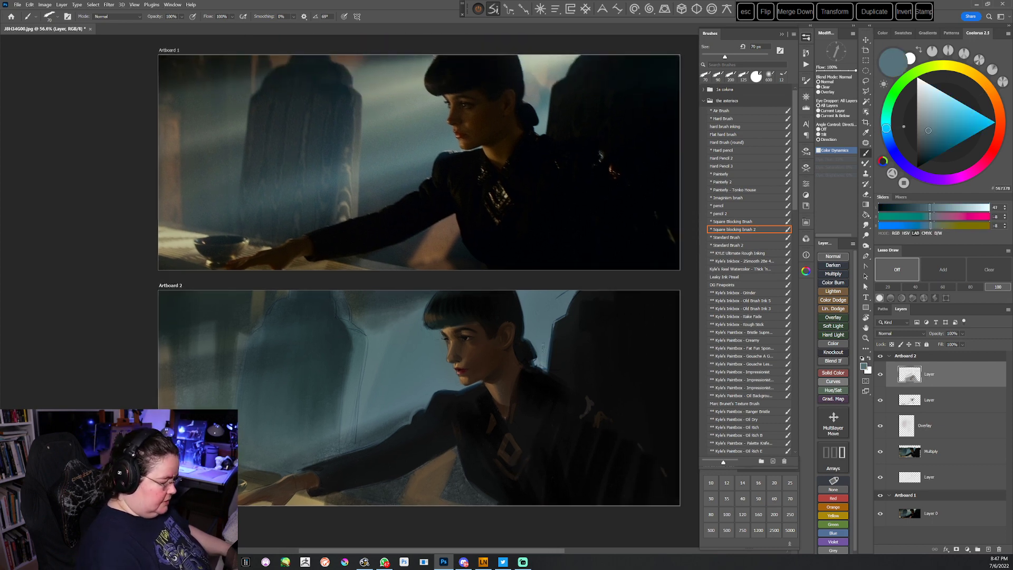
pyautogui.keyDown('alt'); pyautogui.click(564, 293); pyautogui.keyUp('alt')
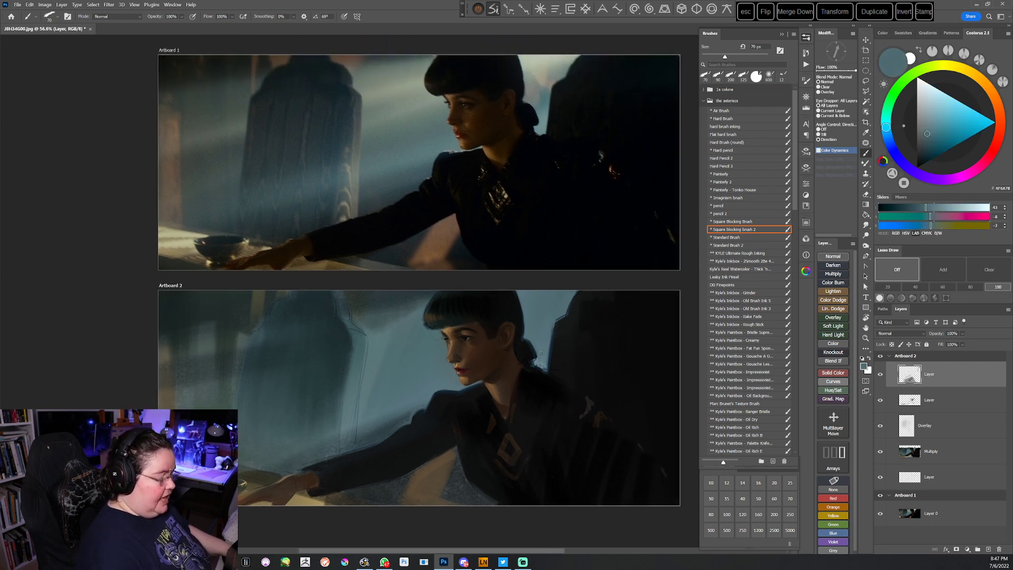
pyautogui.moveTo(556, 380); pyautogui.dragTo(561, 361)
pyautogui.moveTo(487, 475)
pyautogui.mouseDown()
pyautogui.moveTo(500, 474)
pyautogui.moveTo(493, 456)
pyautogui.mouseUp()
pyautogui.moveTo(462, 519); pyautogui.dragTo(457, 507)
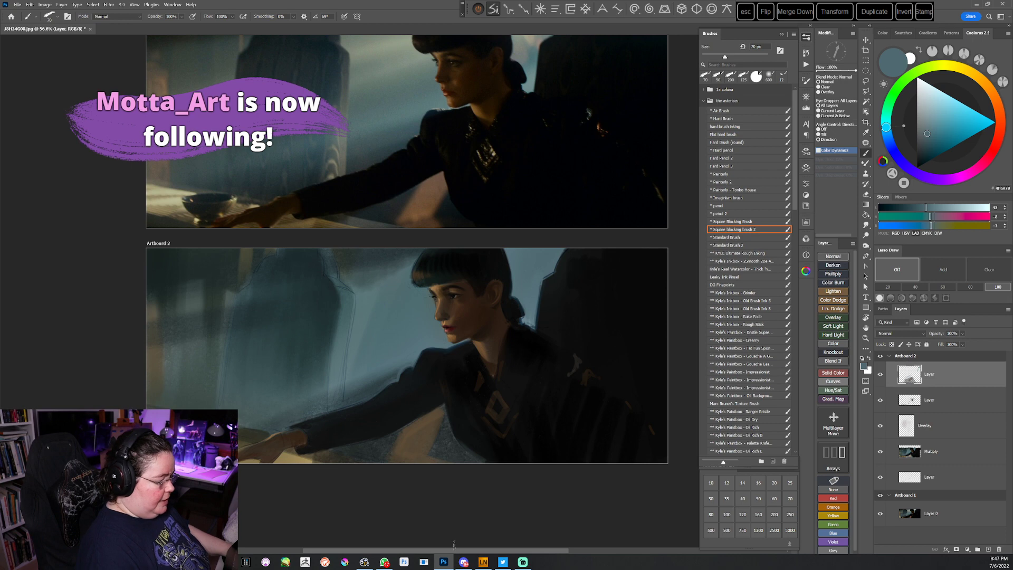
pyautogui.moveTo(495, 475); pyautogui.dragTo(495, 490)
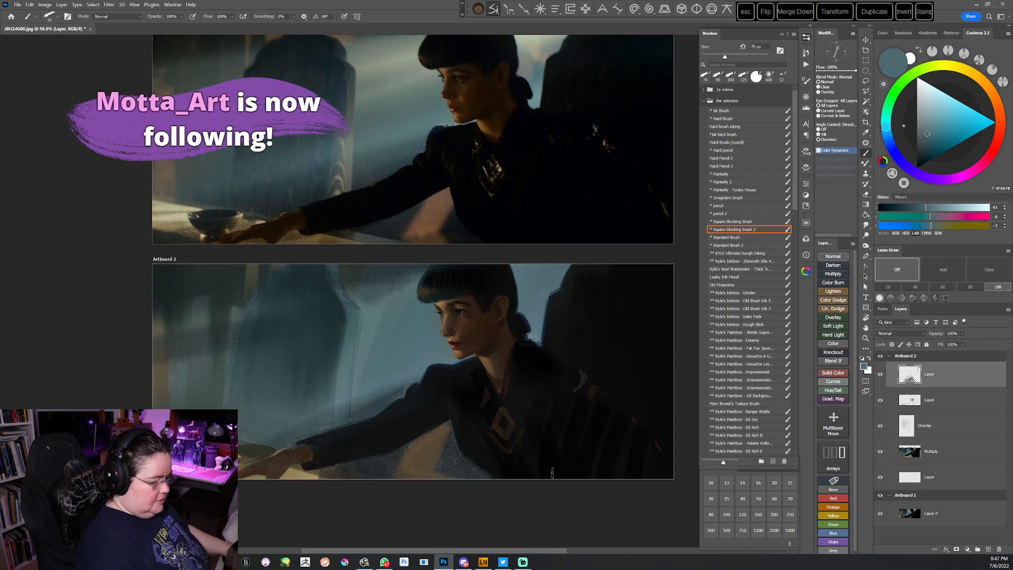
# Paint pale blue light behind the woman's head with the Air Brush at 200 px
pyautogui.click(721, 111)
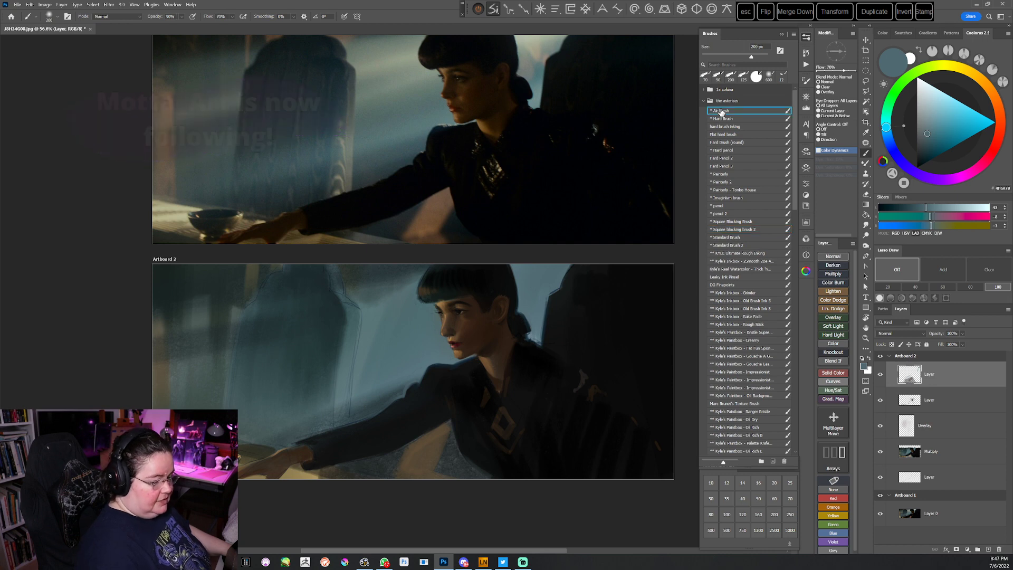
pyautogui.click(930, 95)
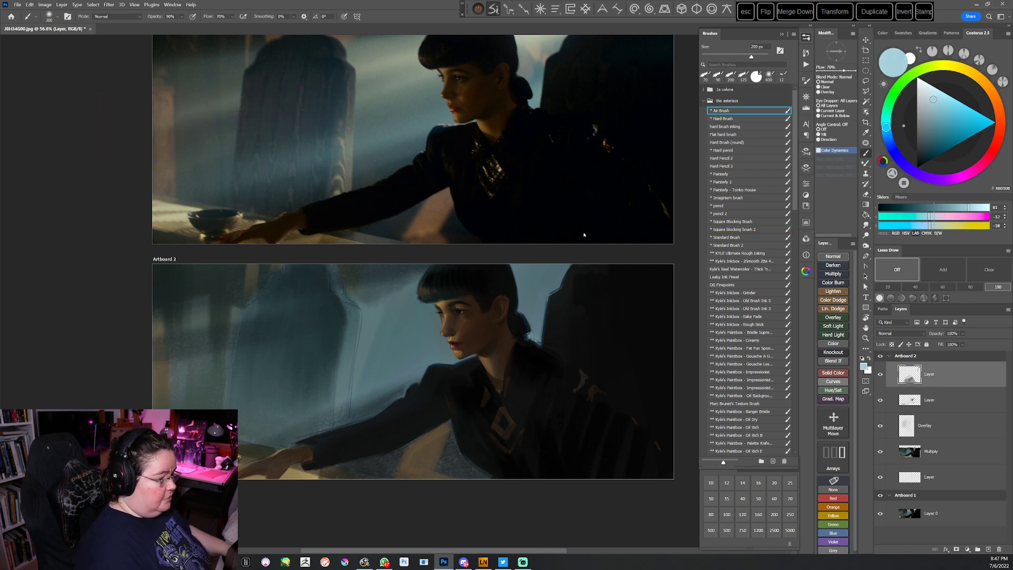
pyautogui.click(886, 121)
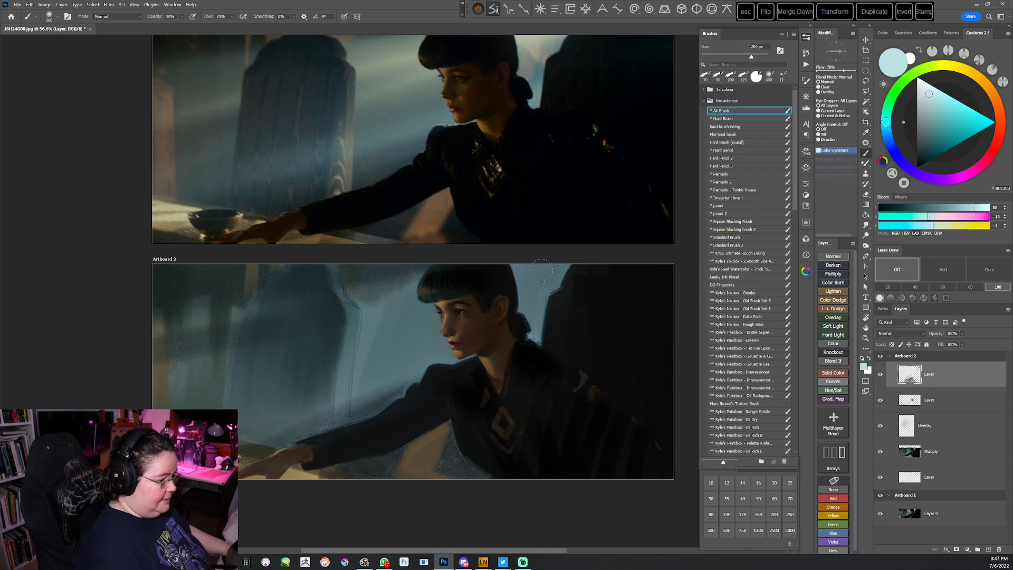
pyautogui.moveTo(515, 261)
pyautogui.mouseDown()
pyautogui.moveTo(519, 316)
pyautogui.moveTo(530, 256)
pyautogui.moveTo(546, 284)
pyautogui.moveTo(527, 293)
pyautogui.mouseUp()
# Rotate the canvas and airbrush pale cyan light beams diagonally across the background and empty chair at 200 to 300 px
pyautogui.click(931, 89)
pyautogui.press(']')
pyautogui.press(']')
pyautogui.press('r')
pyautogui.moveTo(538, 400)
pyautogui.mouseDown()
pyautogui.moveTo(605, 287)
pyautogui.moveTo(559, 342)
pyautogui.mouseUp()
pyautogui.scroll(-3, 559, 342)
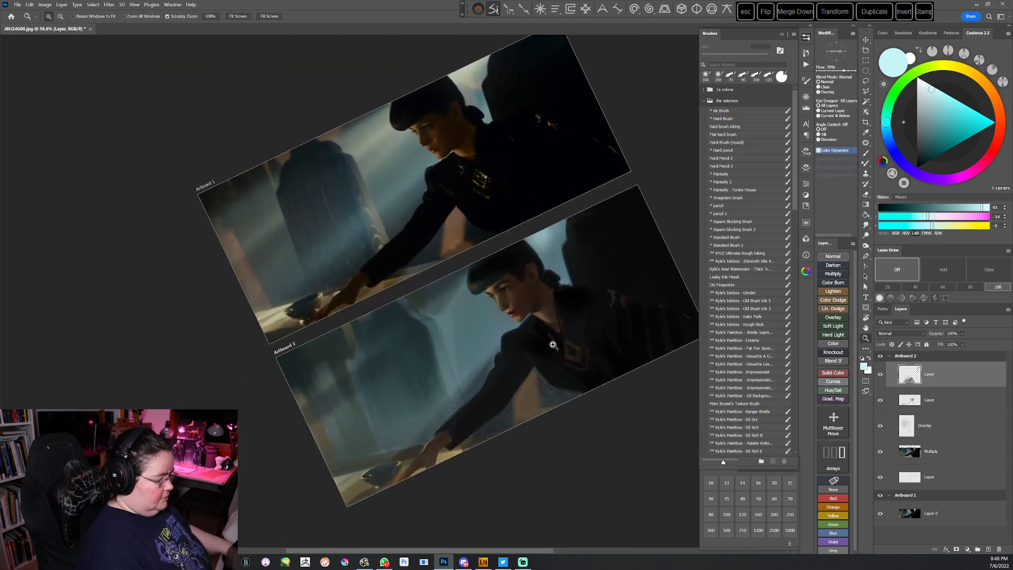
pyautogui.moveTo(431, 320); pyautogui.dragTo(315, 418)
pyautogui.hotkey('ctrl', 'z')
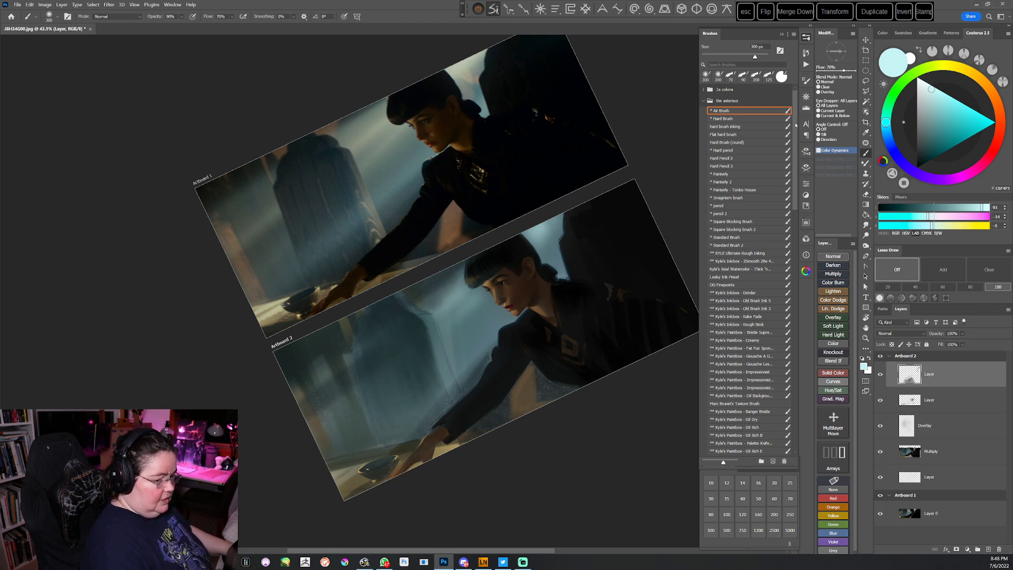
pyautogui.keyDown('alt'); pyautogui.click(492, 295); pyautogui.keyUp('alt')
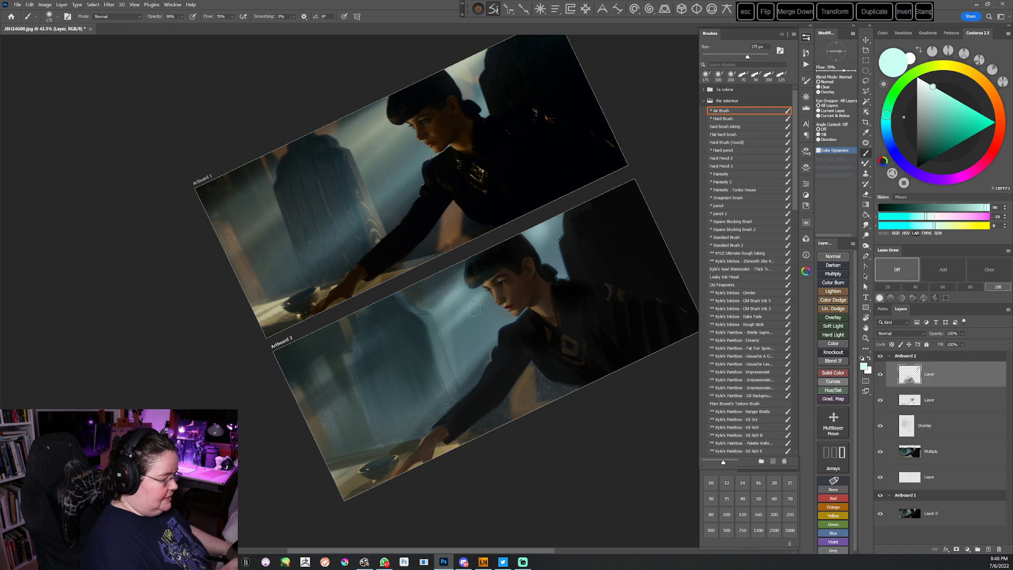
pyautogui.moveTo(460, 368); pyautogui.dragTo(361, 466)
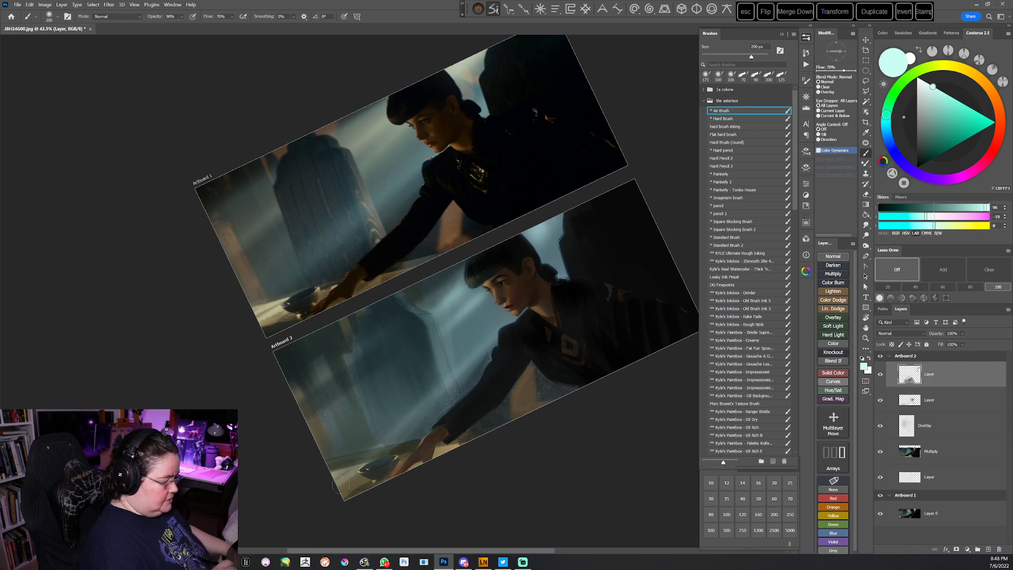
pyautogui.moveTo(507, 328); pyautogui.dragTo(387, 435)
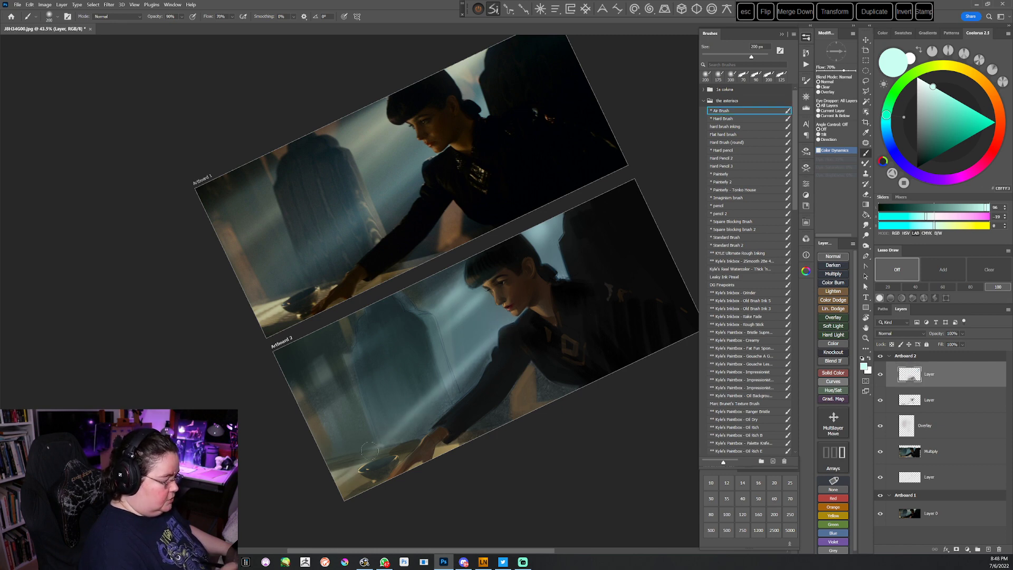
pyautogui.moveTo(409, 353); pyautogui.dragTo(307, 434)
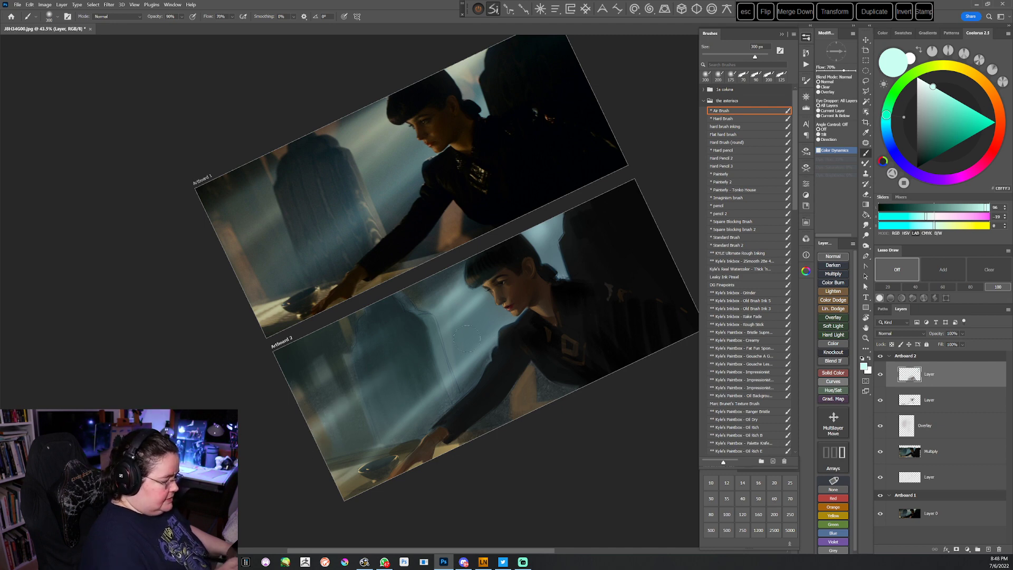
# Lasso the background on the far side of the empty chair, lighten it with a sampled grey-blue radial gradient at 15% opacity, and deselect
pyautogui.keyDown('alt'); pyautogui.click(406, 352); pyautogui.keyUp('alt')
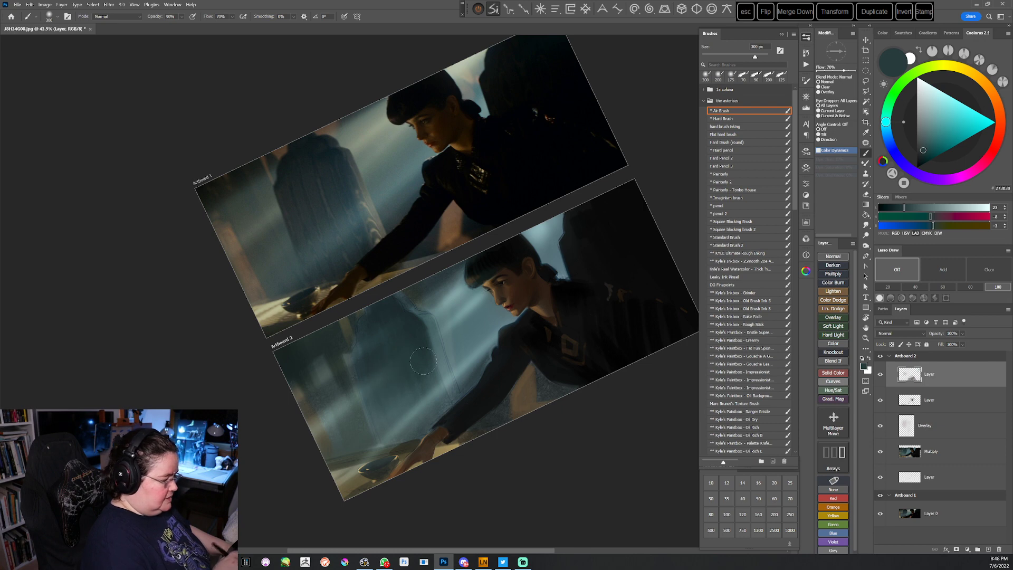
pyautogui.click(864, 81)
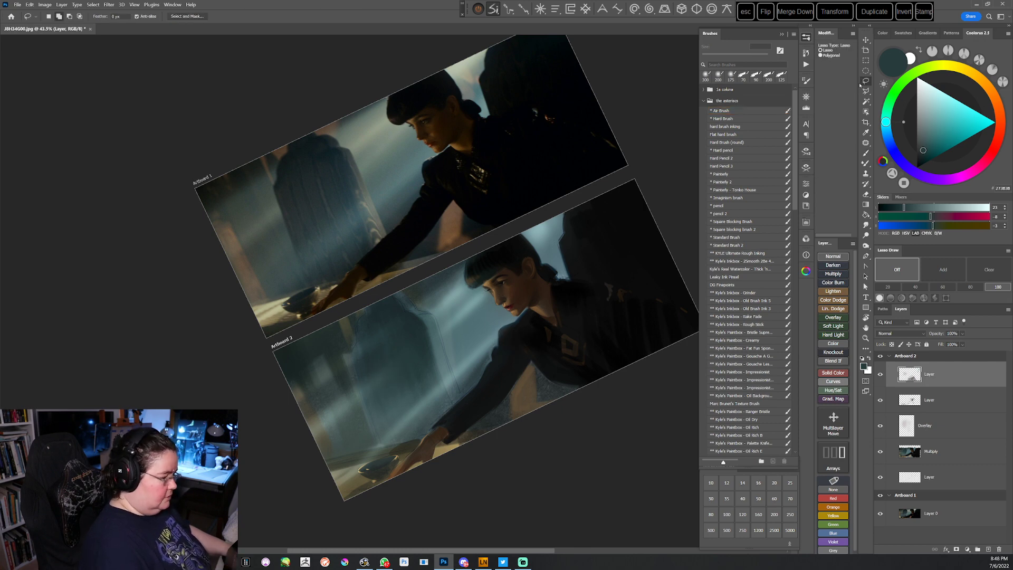
pyautogui.moveTo(365, 305)
pyautogui.mouseDown()
pyautogui.moveTo(353, 357)
pyautogui.moveTo(378, 439)
pyautogui.moveTo(303, 451)
pyautogui.moveTo(267, 348)
pyautogui.moveTo(361, 282)
pyautogui.mouseUp()
pyautogui.press('g')
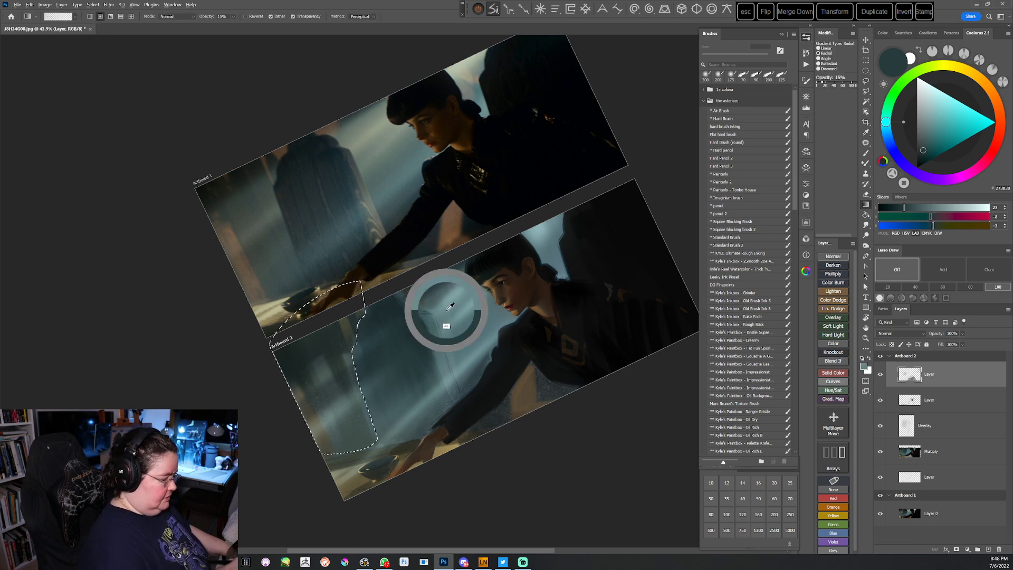
pyautogui.keyDown('alt'); pyautogui.click(350, 364); pyautogui.keyUp('alt')
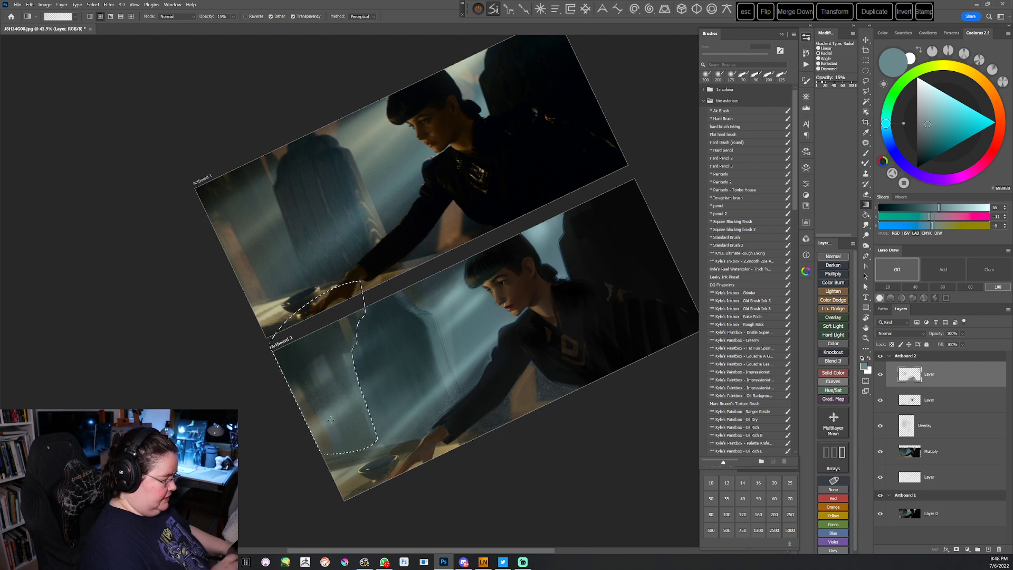
pyautogui.hotkey('ctrl', 'd')
pyautogui.hotkey('ctrl', 'z')
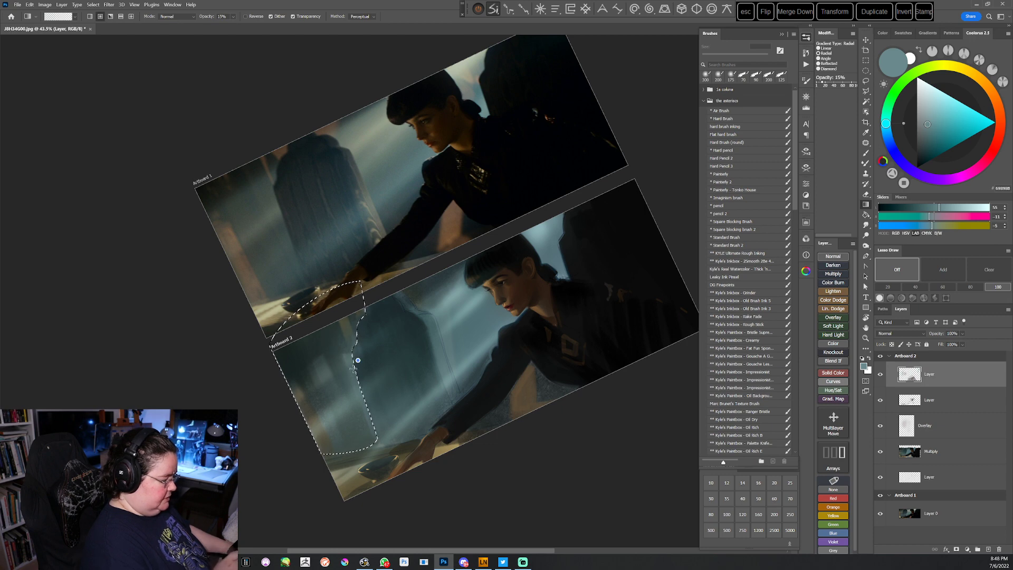
pyautogui.hotkey('ctrl', 'd')
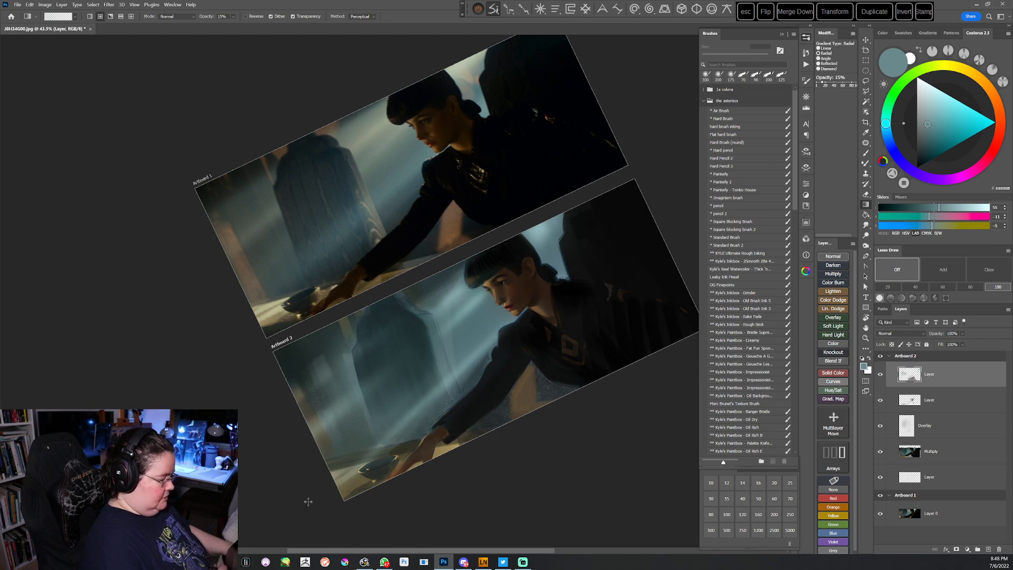
# Lasso the empty chair's back, darken it with a sampled near-black radial gradient at 15% opacity, and deselect
pyautogui.keyDown('alt'); pyautogui.click(275, 354); pyautogui.keyUp('alt')
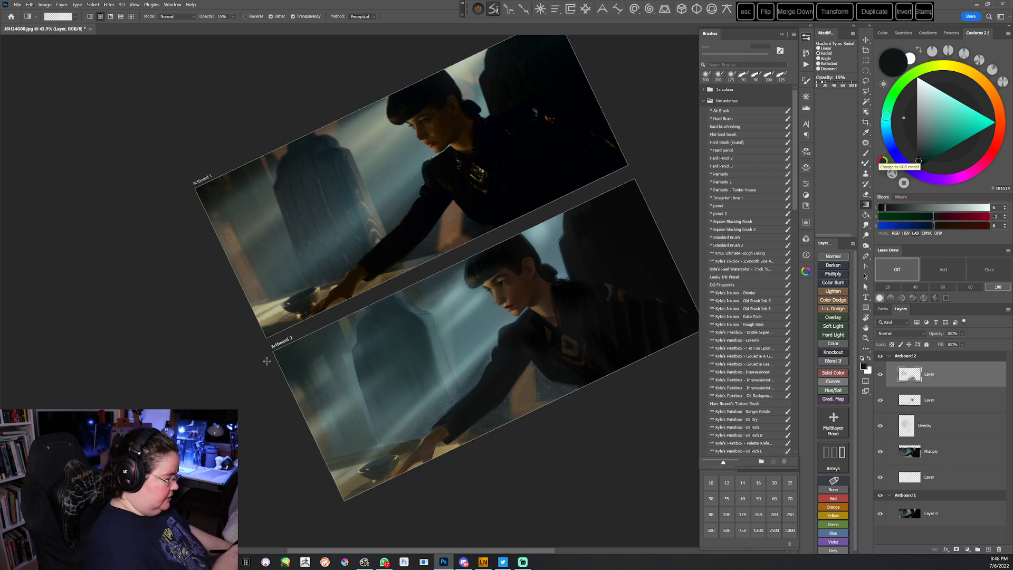
pyautogui.click(318, 335)
pyautogui.press('Escape')
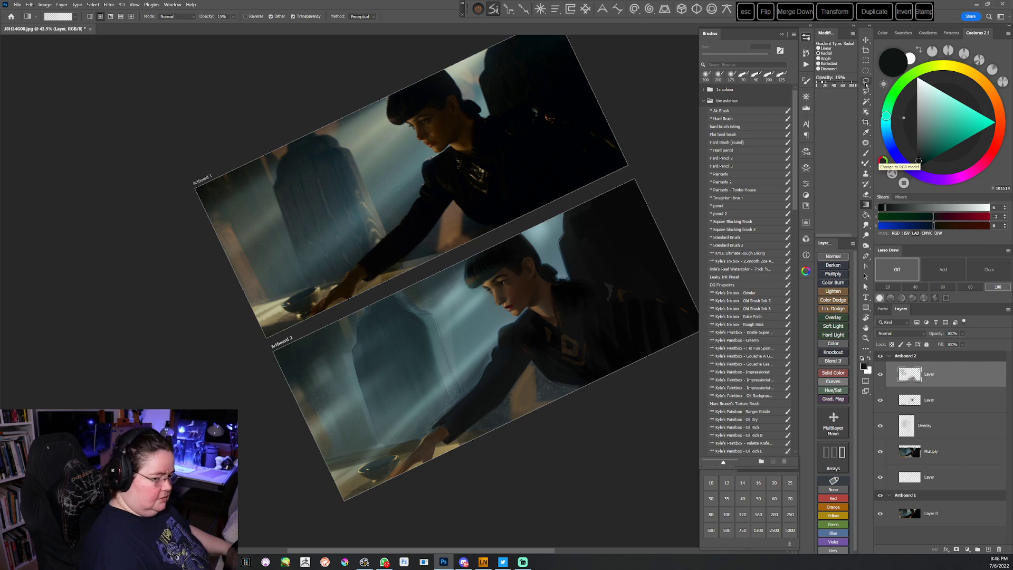
pyautogui.click(866, 82)
pyautogui.moveTo(365, 303)
pyautogui.mouseDown()
pyautogui.moveTo(355, 372)
pyautogui.moveTo(401, 387)
pyautogui.moveTo(427, 347)
pyautogui.moveTo(420, 320)
pyautogui.moveTo(402, 297)
pyautogui.moveTo(364, 305)
pyautogui.mouseUp()
pyautogui.press('g')
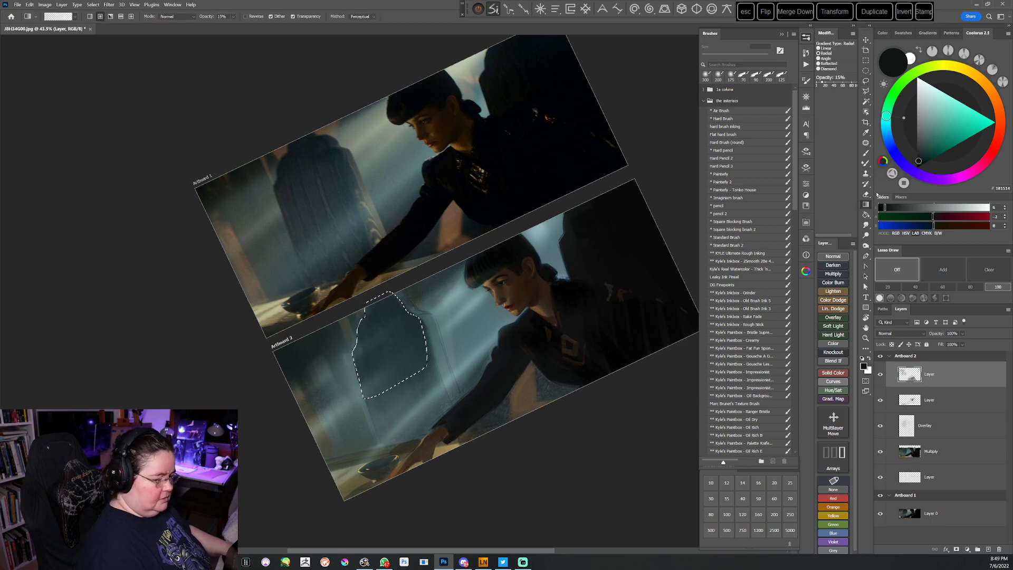
pyautogui.moveTo(383, 309); pyautogui.dragTo(368, 395)
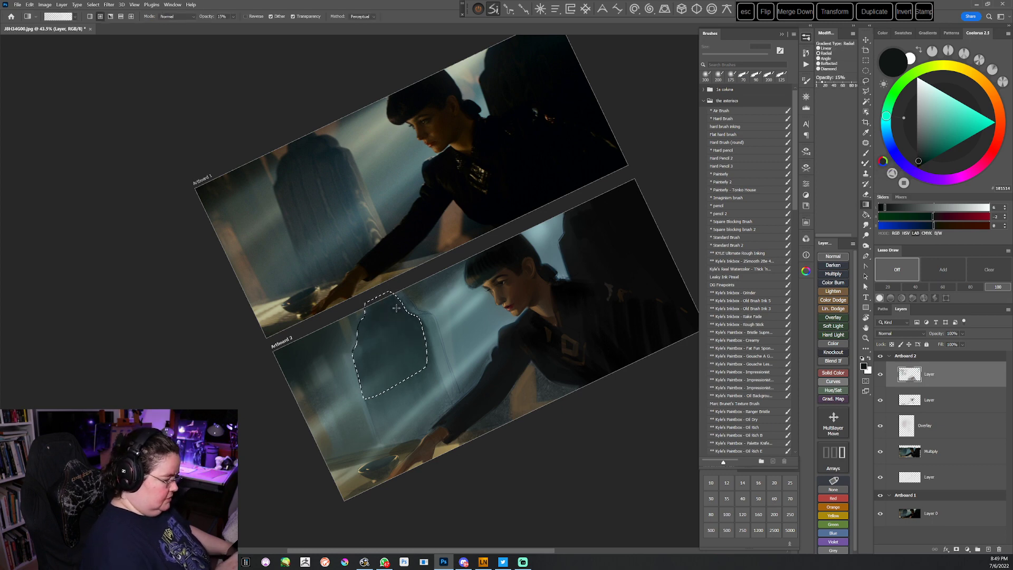
pyautogui.hotkey('ctrl', 'd')
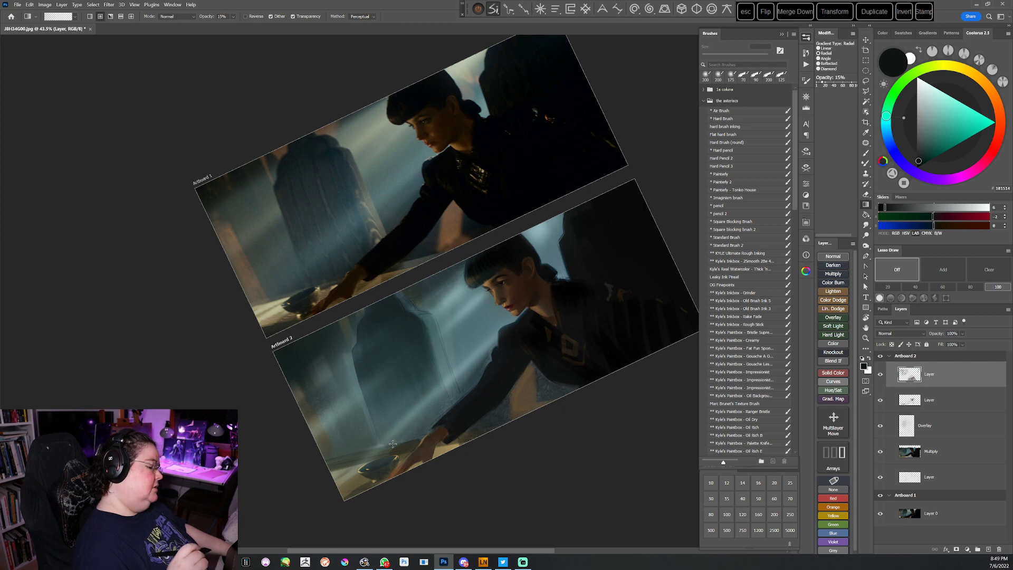
# Brighten the background behind the woman's head with near-white and pale blue using the Air Brush at 200 px
pyautogui.click(731, 112)
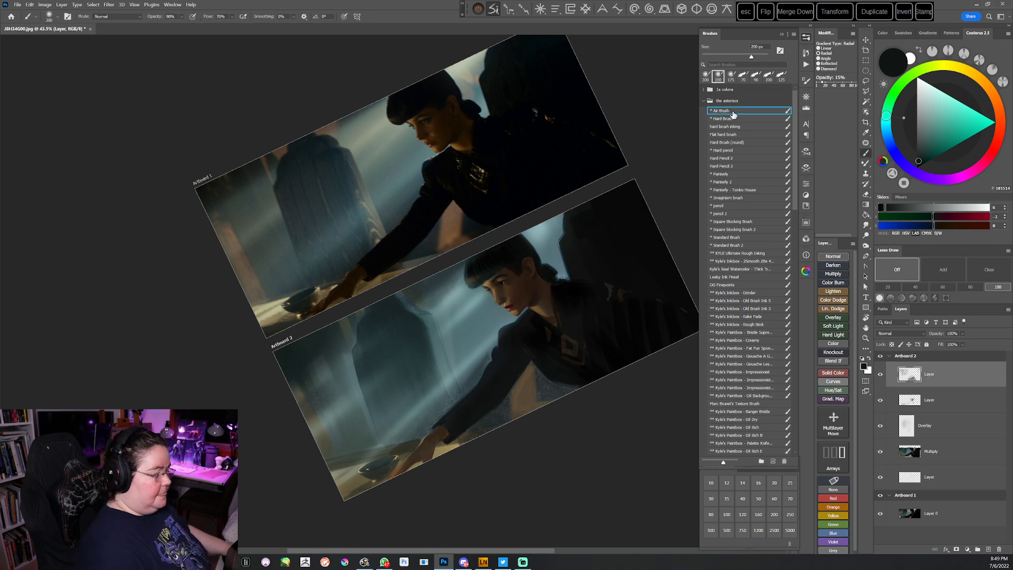
pyautogui.click(921, 88)
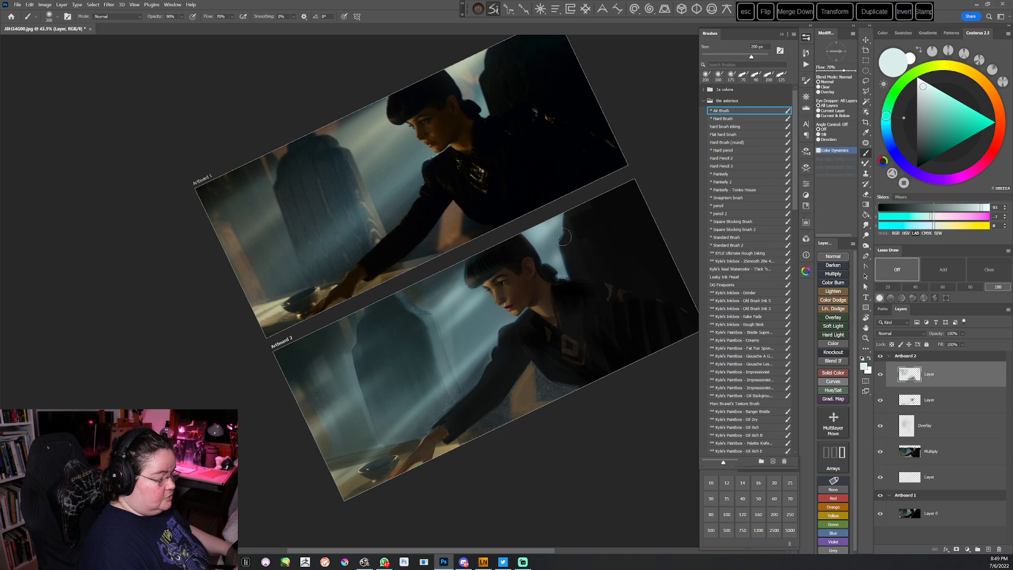
pyautogui.moveTo(513, 369); pyautogui.dragTo(514, 357)
pyautogui.moveTo(886, 117); pyautogui.dragTo(886, 130)
pyautogui.click(928, 91)
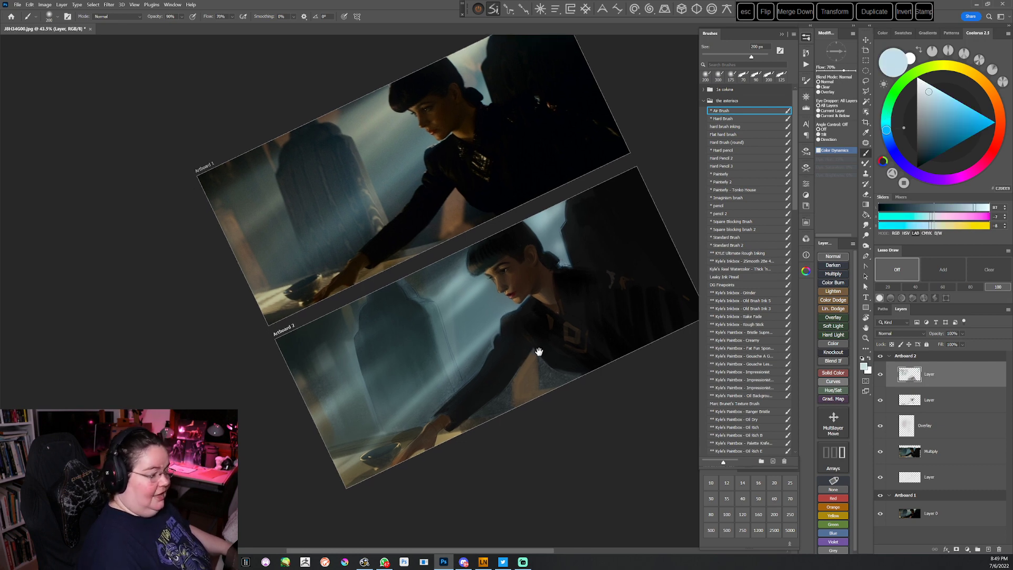
# Sample dark teal from the empty chair's back for Square Blocking Brush 2 at 80 px and reset the canvas rotation
pyautogui.moveTo(541, 350); pyautogui.dragTo(554, 327)
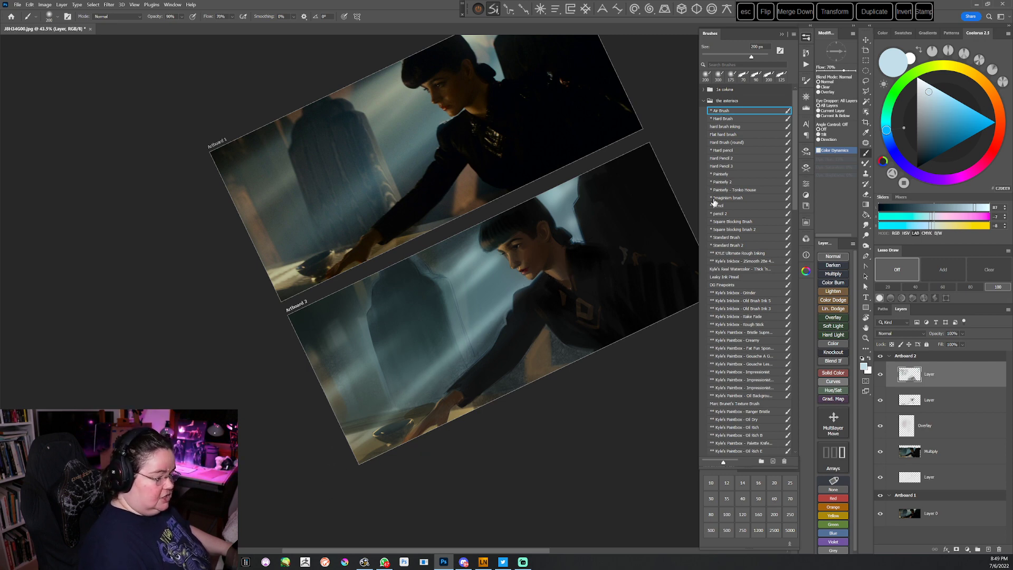
pyautogui.click(753, 229)
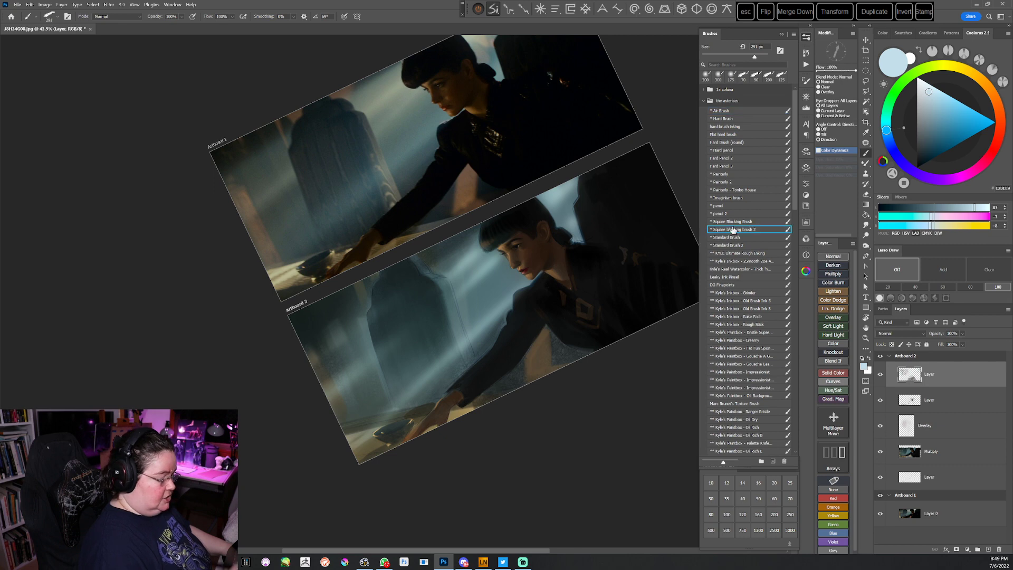
pyautogui.keyDown('alt'); pyautogui.click(411, 320); pyautogui.keyUp('alt')
pyautogui.press('[')
pyautogui.press('[')
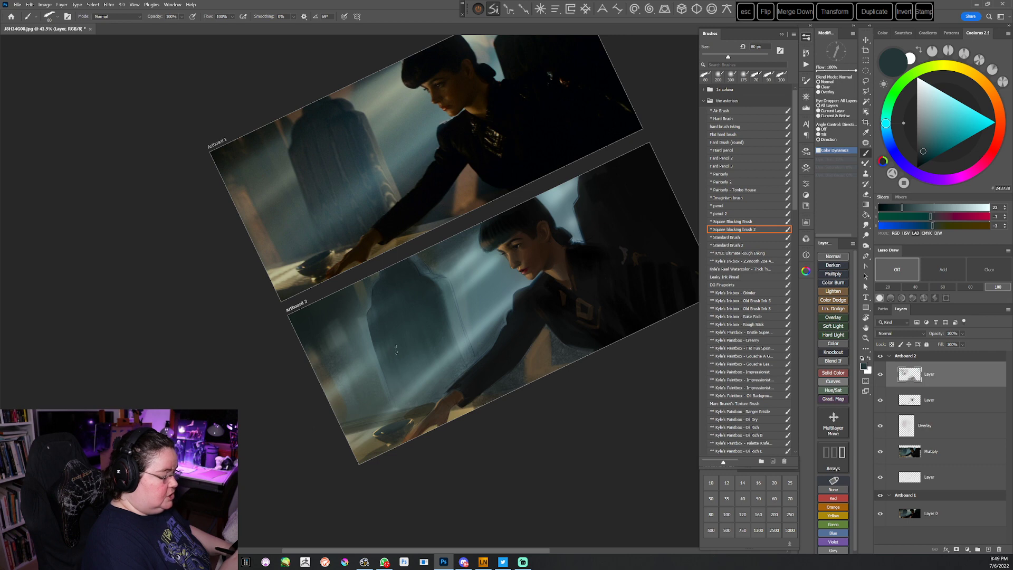
pyautogui.press('Escape')
pyautogui.moveTo(564, 484); pyautogui.dragTo(509, 500)
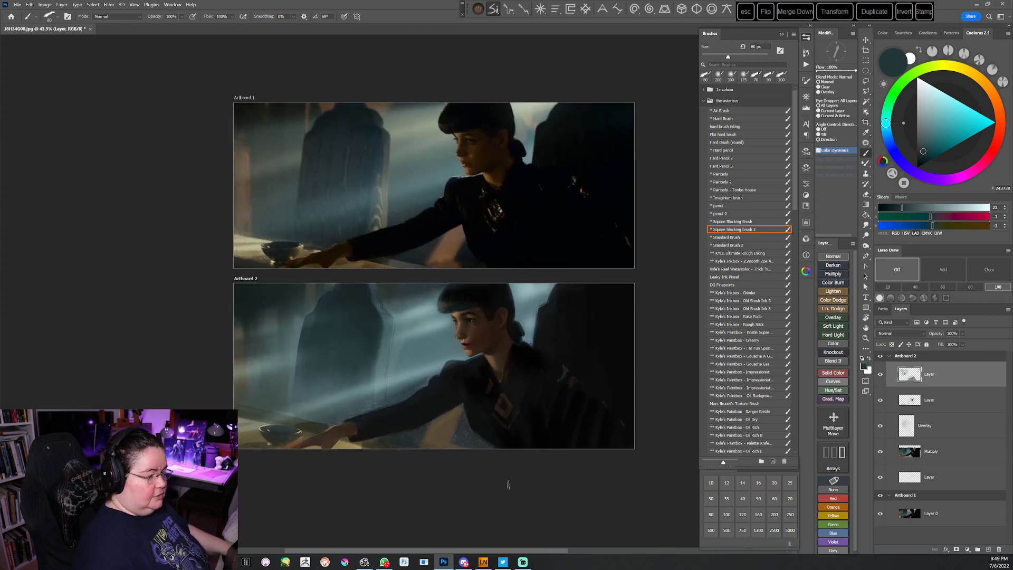
# Airbrush a pale yellow-green glow along the background's upper edge at 500 px, undoing the first stroke and using a slightly darker tint
pyautogui.click(719, 112)
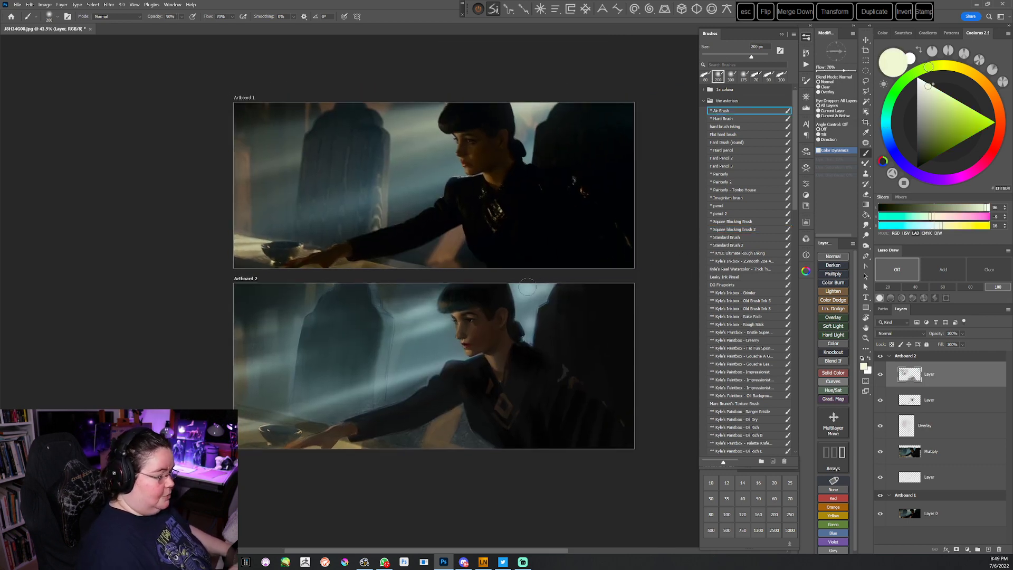
pyautogui.press(']')
pyautogui.moveTo(529, 286); pyautogui.dragTo(563, 279)
pyautogui.hotkey('ctrl', 'z')
pyautogui.click(926, 94)
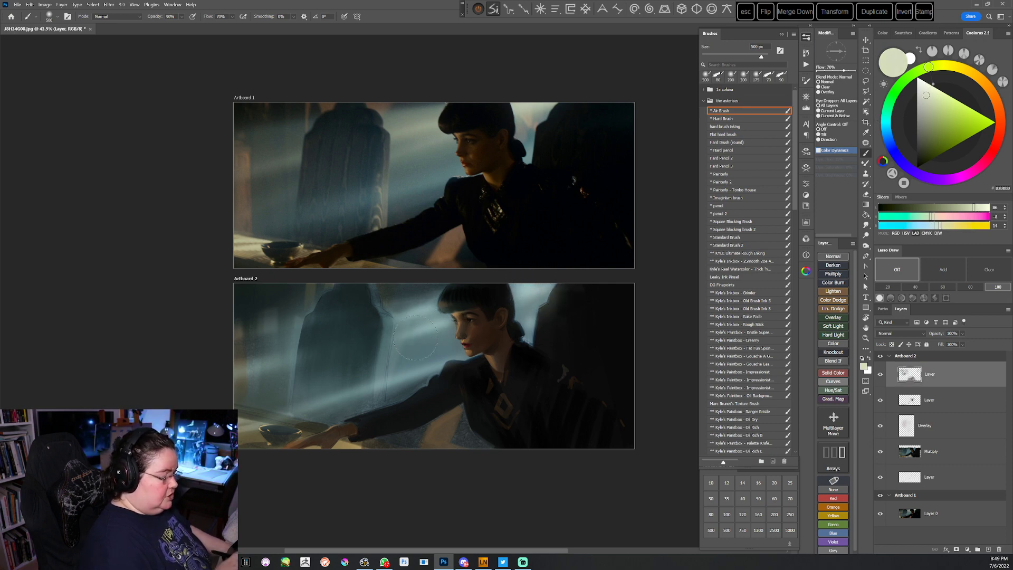
pyautogui.moveTo(532, 412); pyautogui.dragTo(528, 400)
pyautogui.moveTo(451, 280); pyautogui.dragTo(450, 295)
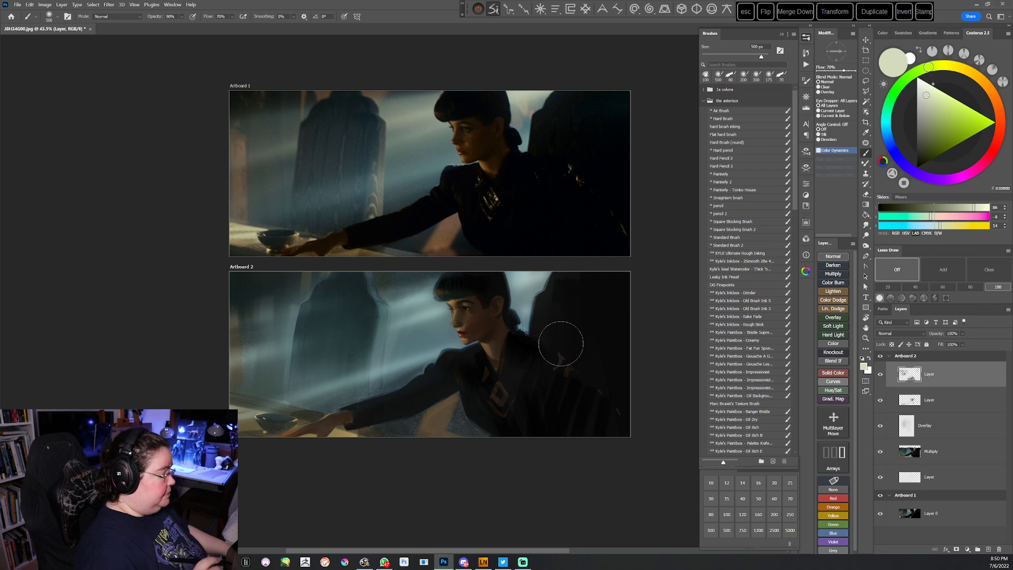
# Rotate the canvas and paint cream highlights on the tablecloth beside the bowl with Standard Brush 2 at 45 px, then reset the rotation
pyautogui.click(959, 68)
pyautogui.click(928, 92)
pyautogui.click(727, 244)
pyautogui.press('r')
pyautogui.moveTo(522, 425)
pyautogui.mouseDown()
pyautogui.moveTo(575, 332)
pyautogui.moveTo(583, 246)
pyautogui.mouseUp()
pyautogui.press('space')
pyautogui.moveTo(491, 405); pyautogui.dragTo(541, 346)
pyautogui.press('[')
pyautogui.press('[')
pyautogui.press('[')
pyautogui.press('[')
pyautogui.press('[')
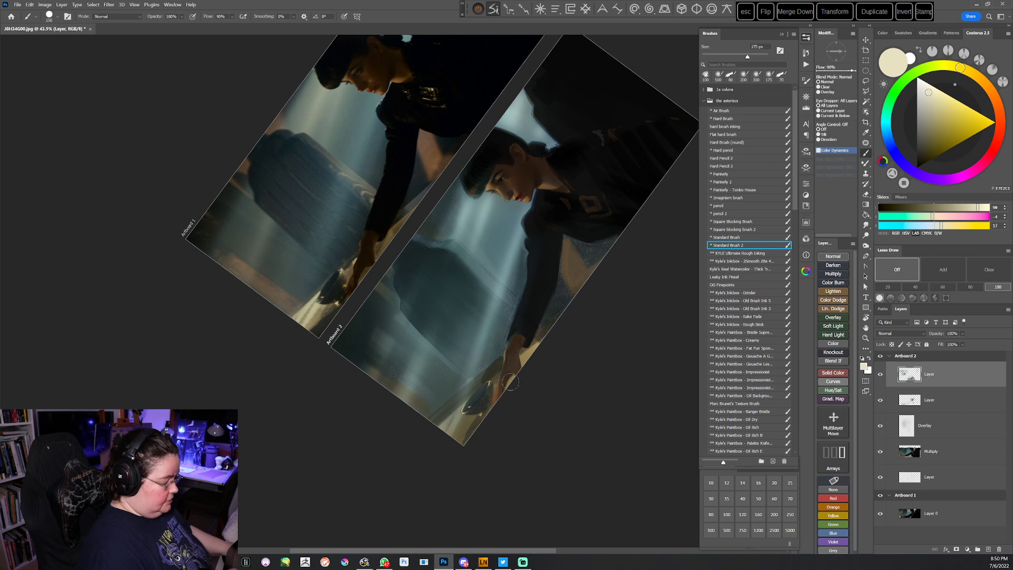
pyautogui.moveTo(444, 426)
pyautogui.mouseDown()
pyautogui.moveTo(464, 403)
pyautogui.moveTo(445, 438)
pyautogui.mouseUp()
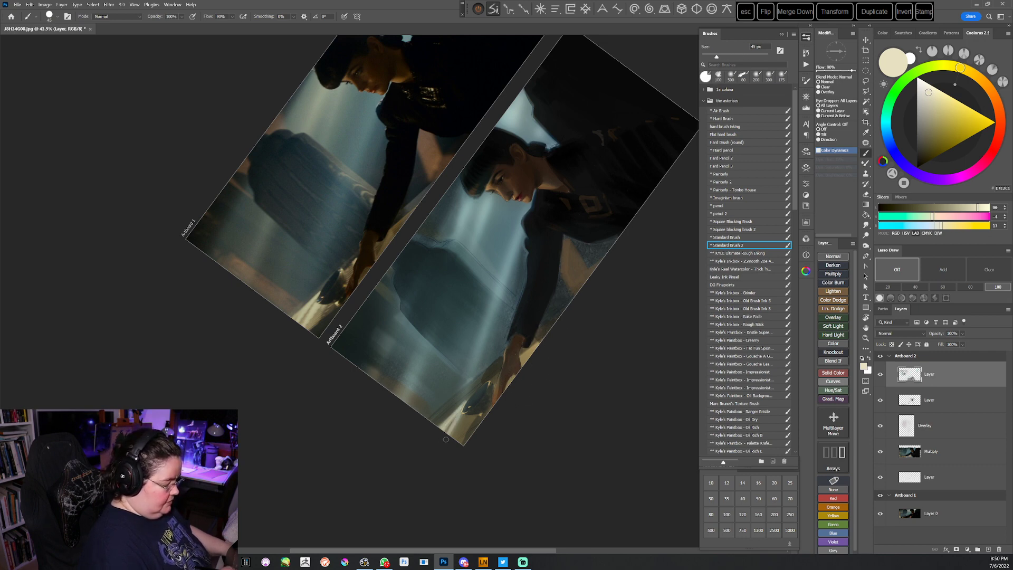
pyautogui.moveTo(465, 401); pyautogui.dragTo(436, 433)
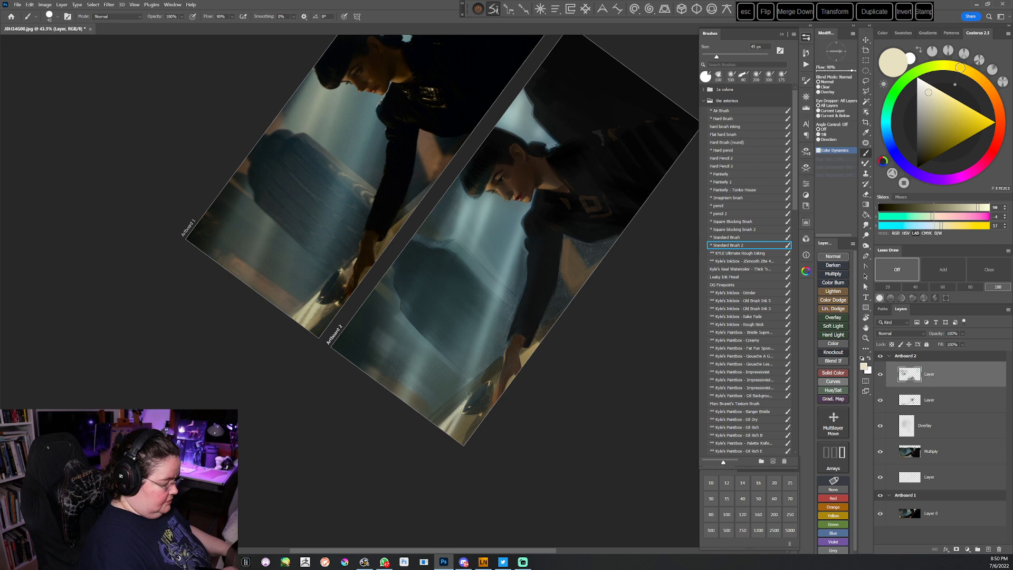
pyautogui.press('Escape')
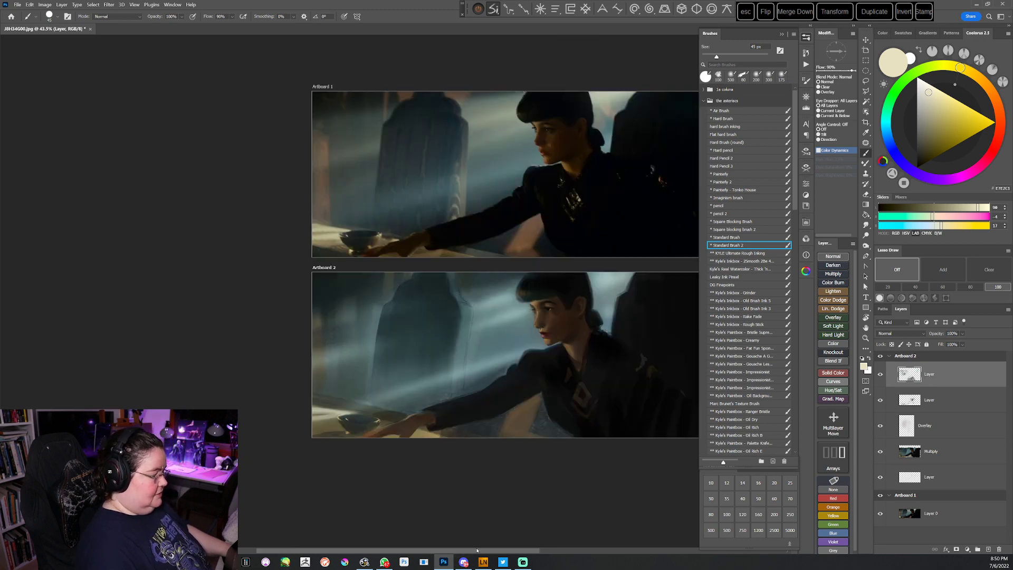
# Brush a warm tan down the outer edge of the background beyond the empty chair with Square Blocking Brush 2 at 100 px
pyautogui.moveTo(512, 457); pyautogui.dragTo(479, 479)
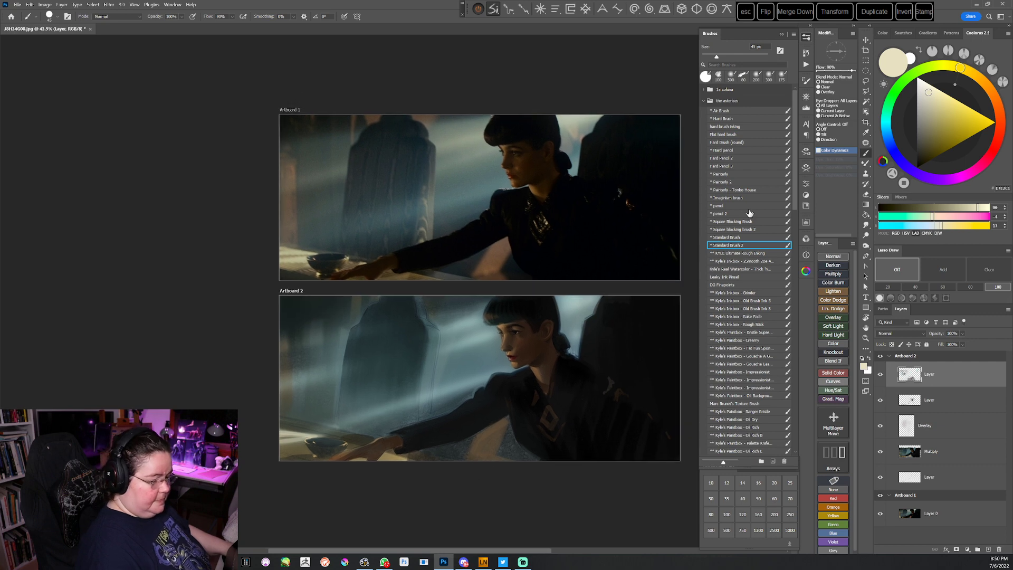
pyautogui.click(743, 229)
pyautogui.click(981, 79)
pyautogui.click(936, 100)
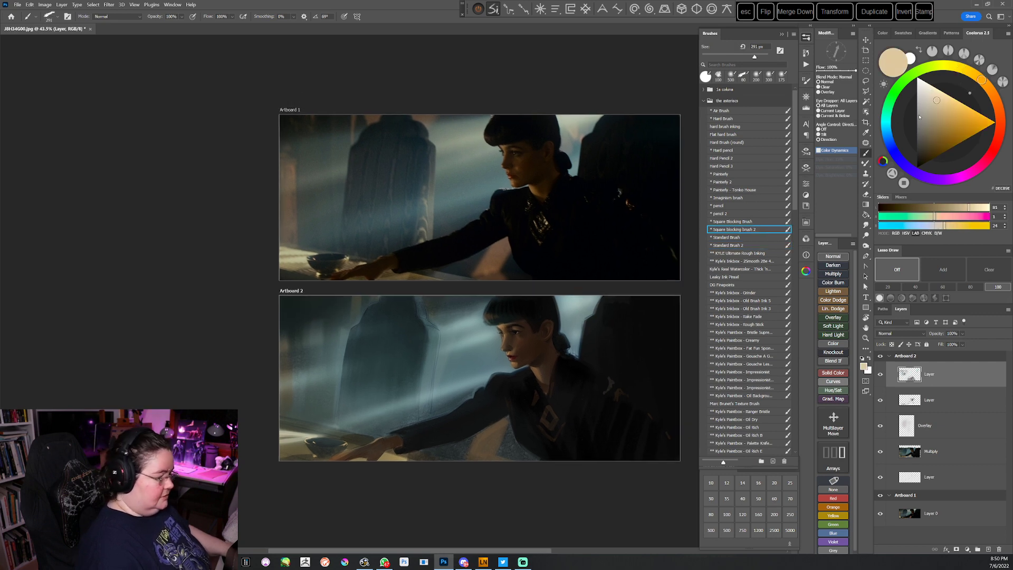
pyautogui.press('[')
pyautogui.moveTo(284, 359); pyautogui.dragTo(284, 400)
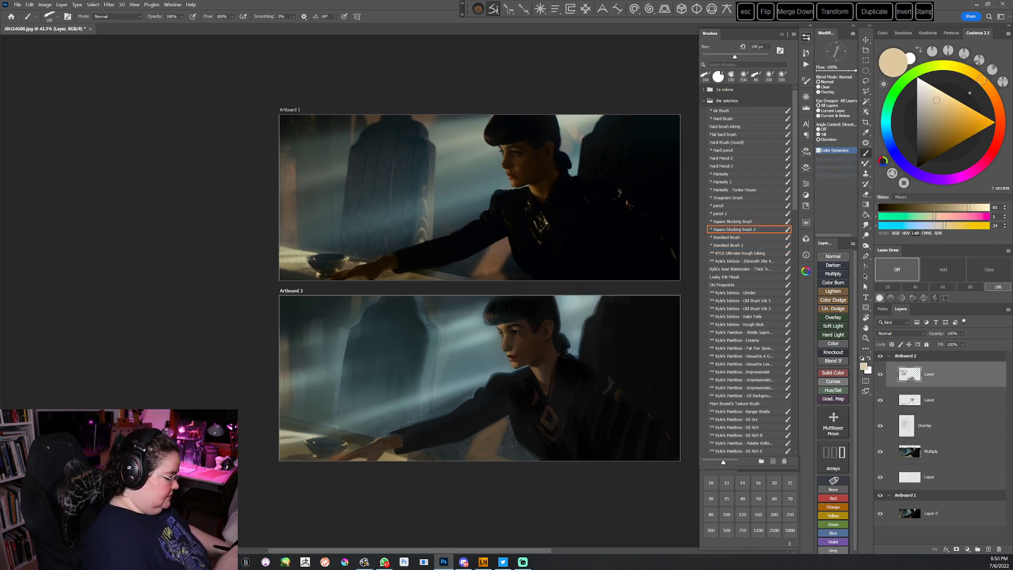
pyautogui.moveTo(603, 475); pyautogui.dragTo(570, 471)
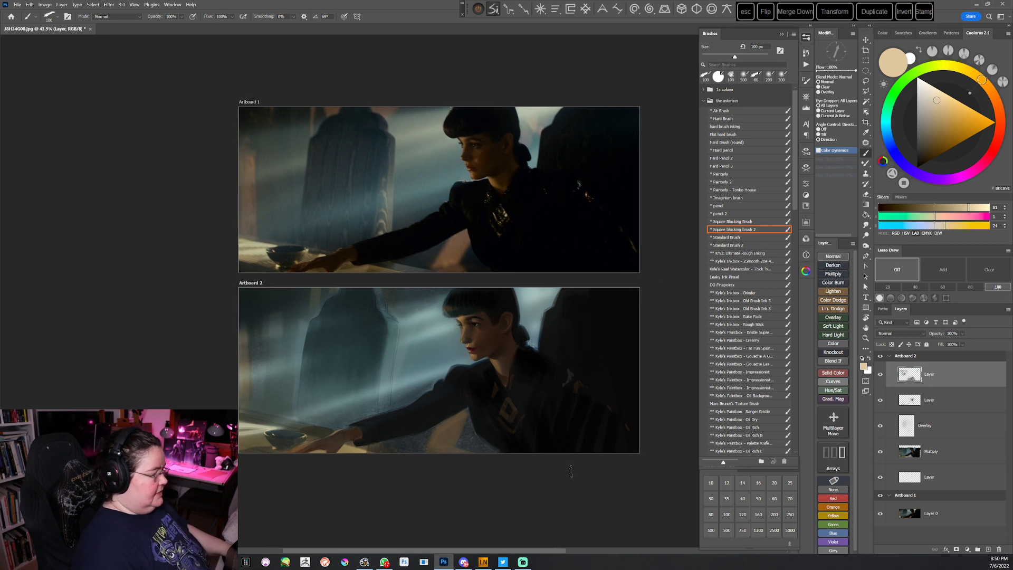
# Deepen the woman's jacket and sleeve with a sampled near-black using Square Blocking Brush 2 at 175 and 100 px
pyautogui.moveTo(459, 464)
pyautogui.mouseDown()
pyautogui.moveTo(460, 443)
pyautogui.moveTo(496, 452)
pyautogui.moveTo(477, 446)
pyautogui.mouseUp()
pyautogui.keyDown('alt'); pyautogui.click(517, 391); pyautogui.keyUp('alt')
pyautogui.press(']')
pyautogui.press(']')
pyautogui.press(']')
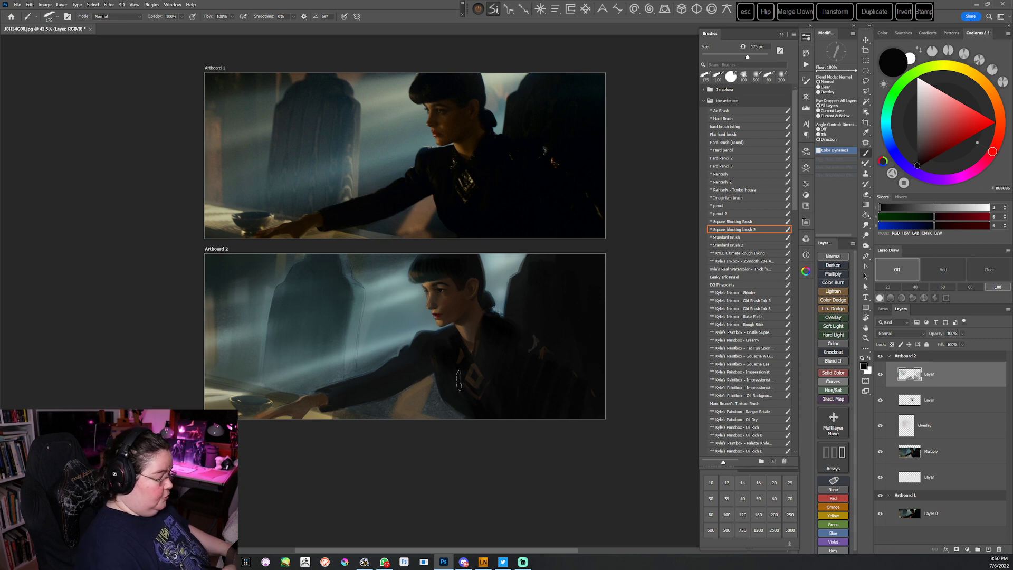
pyautogui.press('[')
pyautogui.press('[')
pyautogui.press('[')
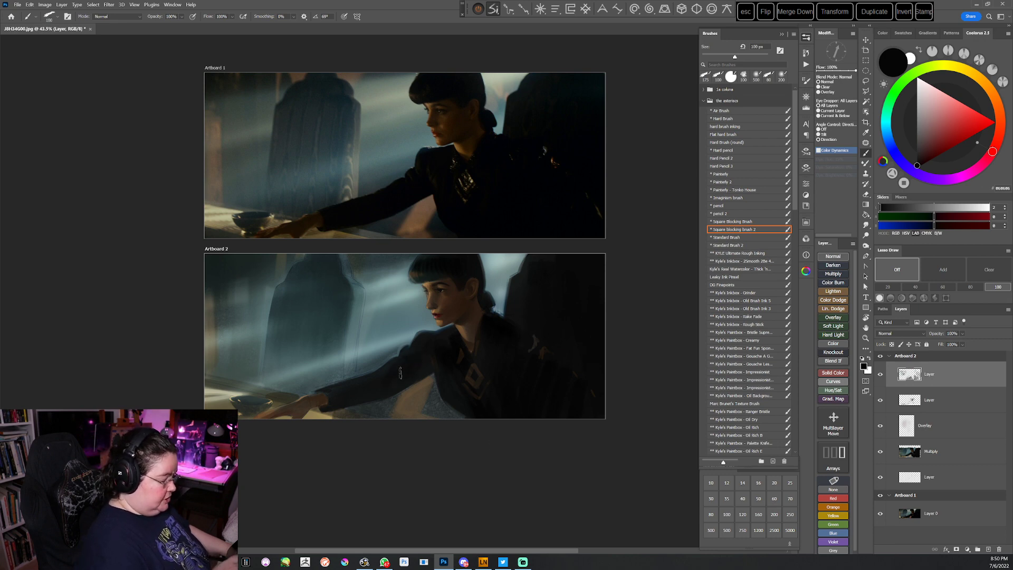
# Open a second window of the document and arrange both windows side by side in a 2-up vertical layout
pyautogui.moveTo(440, 442); pyautogui.dragTo(433, 463)
pyautogui.moveTo(486, 385); pyautogui.dragTo(590, 366)
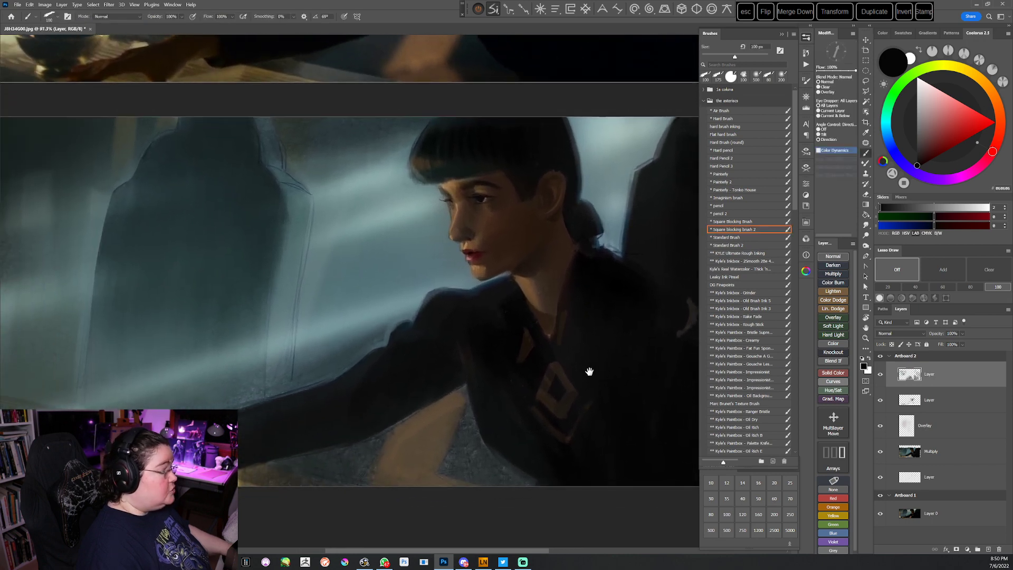
pyautogui.click(172, 5)
pyautogui.moveTo(185, 13)
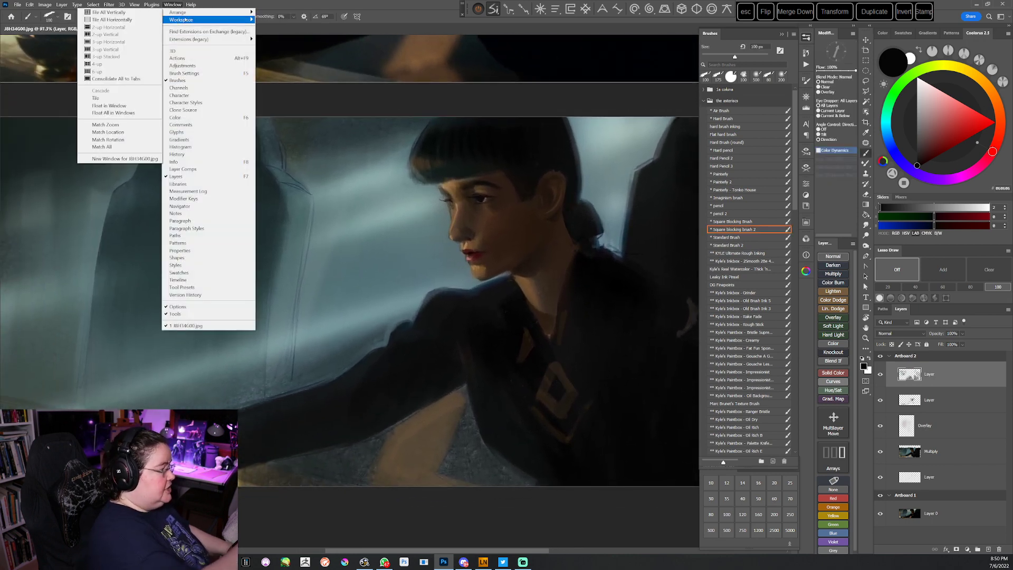
pyautogui.click(125, 158)
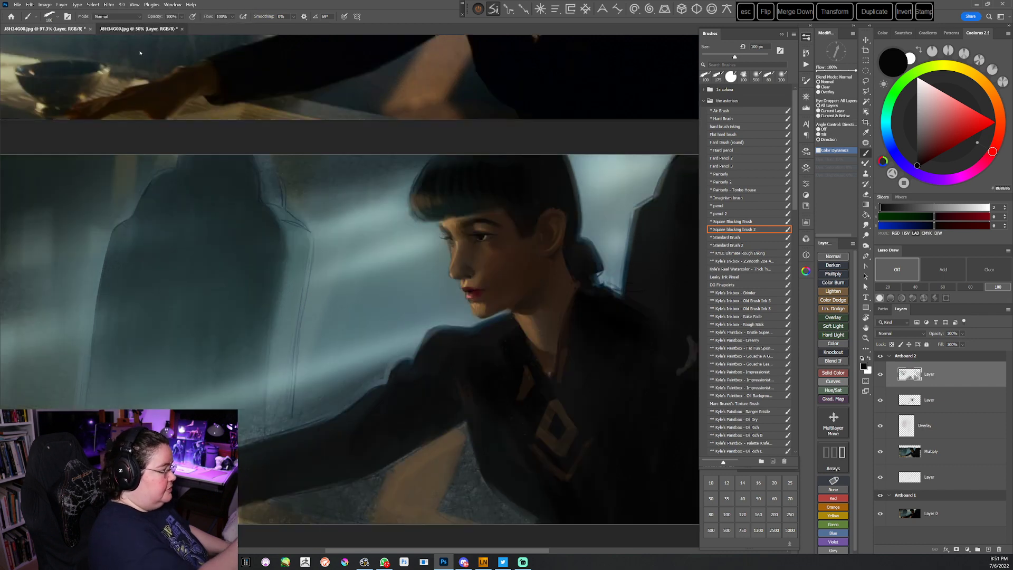
pyautogui.moveTo(139, 29); pyautogui.dragTo(138, 57)
pyautogui.click(172, 4)
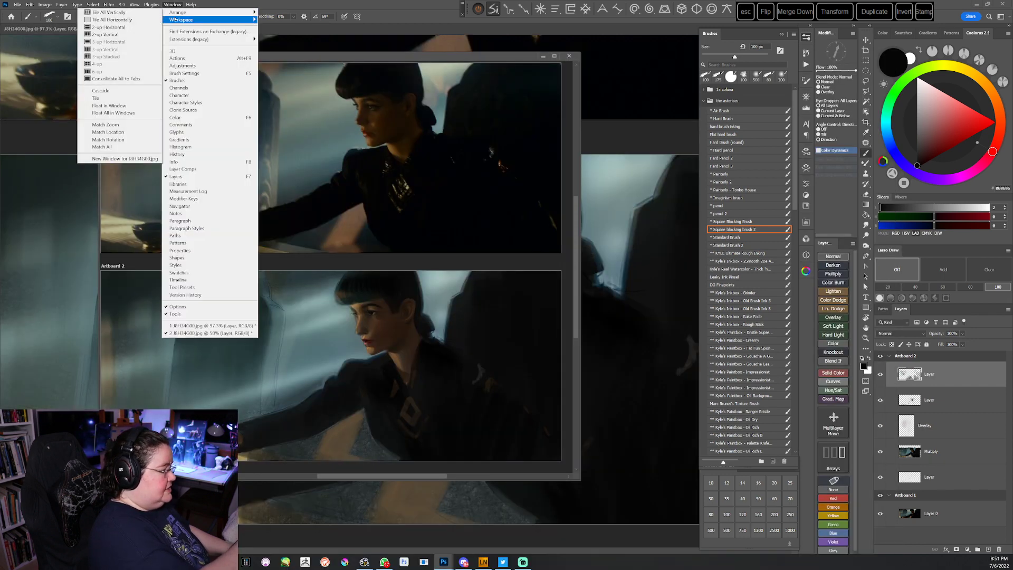
pyautogui.click(132, 27)
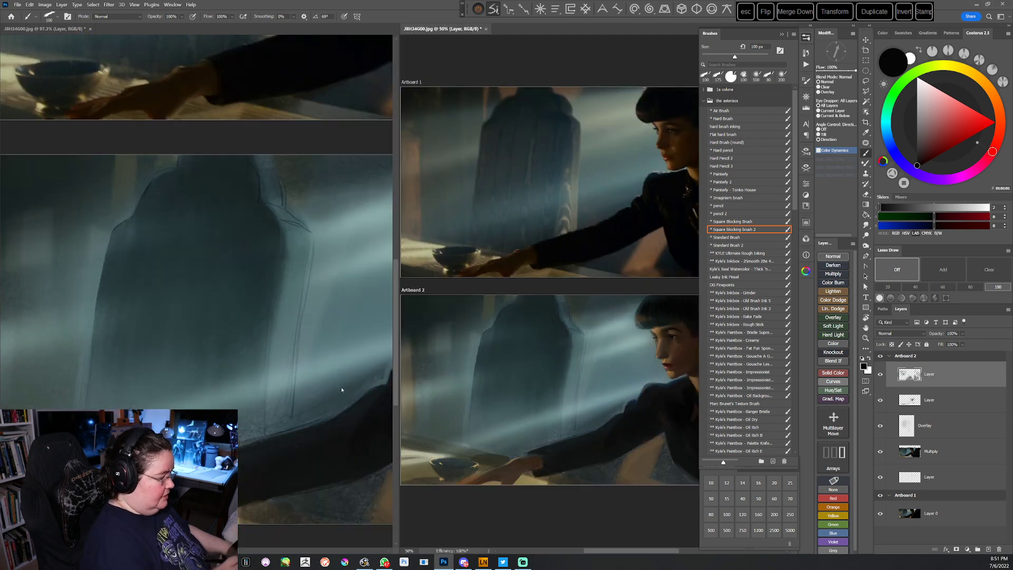
# Frame the reference face in a narrow window and the painted face at 150% in the wider one
pyautogui.moveTo(309, 153); pyautogui.dragTo(203, 360)
pyautogui.moveTo(341, 211); pyautogui.dragTo(183, 397)
pyautogui.moveTo(301, 308)
pyautogui.mouseDown()
pyautogui.moveTo(176, 291)
pyautogui.moveTo(141, 268)
pyautogui.mouseUp()
pyautogui.moveTo(400, 273); pyautogui.dragTo(169, 273)
pyautogui.moveTo(504, 369); pyautogui.dragTo(402, 299)
pyautogui.press('z')
pyautogui.moveTo(459, 314); pyautogui.dragTo(476, 299)
pyautogui.press('b')
pyautogui.moveTo(430, 325); pyautogui.dragTo(523, 357)
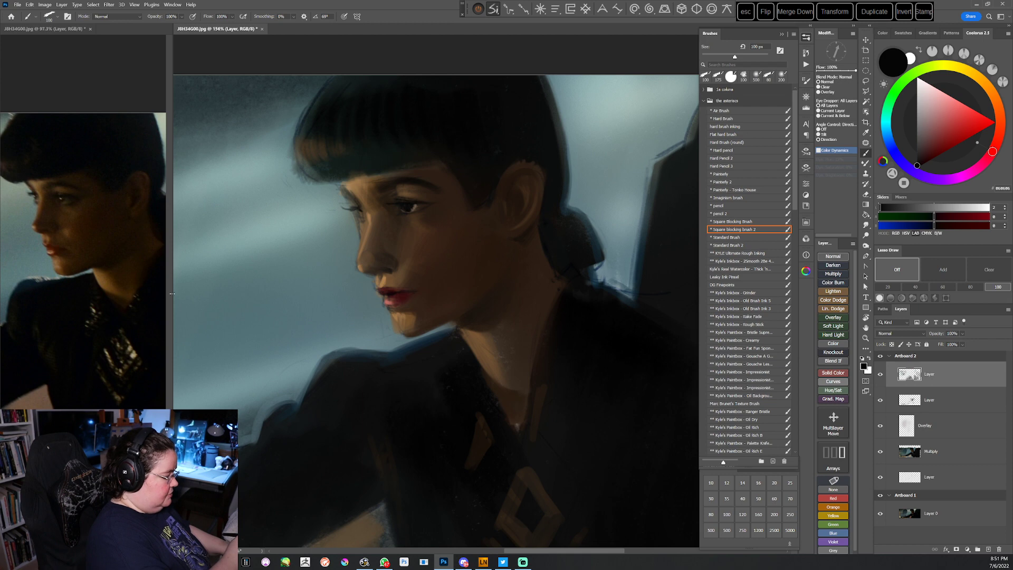
pyautogui.moveTo(176, 294); pyautogui.dragTo(189, 294)
pyautogui.moveTo(477, 353); pyautogui.dragTo(481, 369)
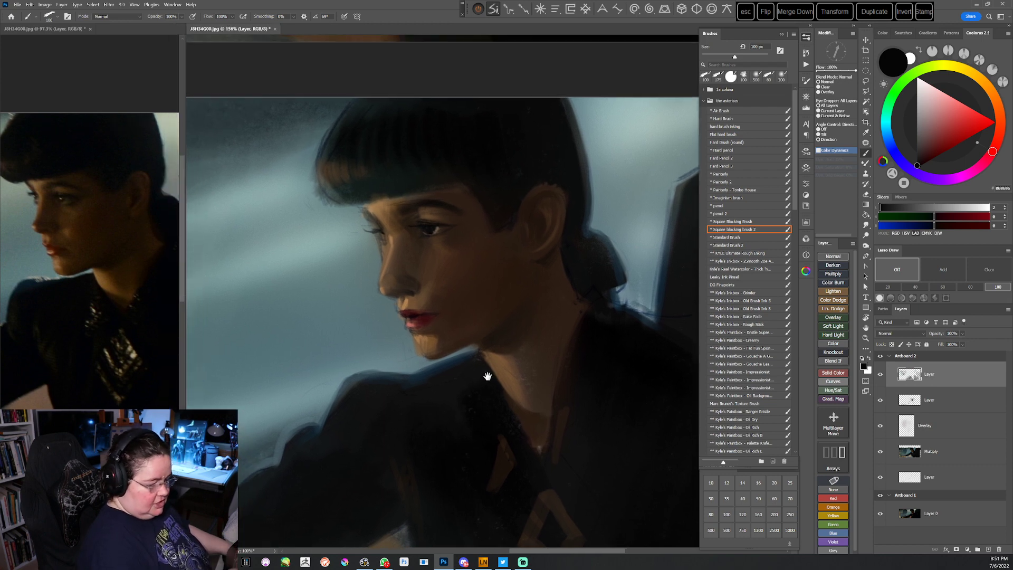
# Add a new layer, rotate the canvas, and darken the near eye with near-black strokes using Standard Brush 2 at 8 px
pyautogui.hotkey('ctrl', 'shift', 'alt', 'n')
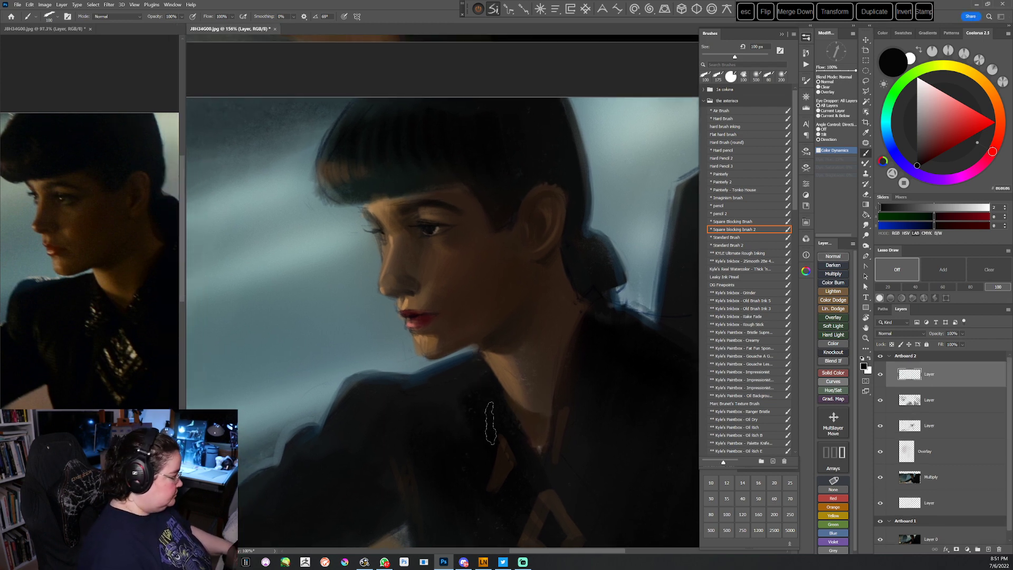
pyautogui.click(744, 245)
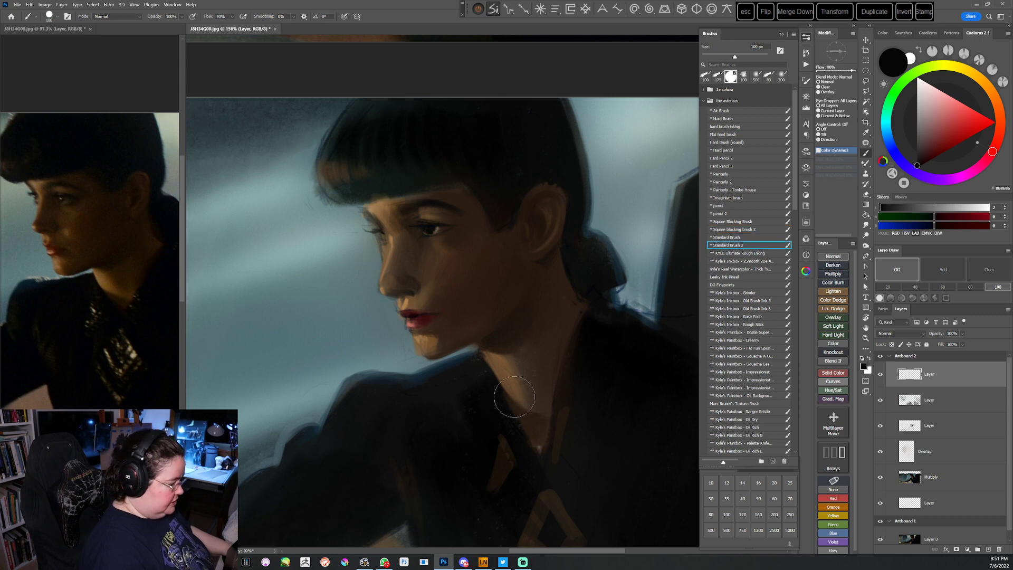
pyautogui.press('r')
pyautogui.moveTo(504, 408)
pyautogui.mouseDown()
pyautogui.moveTo(556, 323)
pyautogui.moveTo(560, 274)
pyautogui.mouseUp()
pyautogui.moveTo(479, 343); pyautogui.dragTo(494, 360)
pyautogui.press('[')
pyautogui.press('[')
pyautogui.press('[')
pyautogui.press('[')
pyautogui.press('[')
pyautogui.press('[')
pyautogui.press('[')
pyautogui.press('[')
pyautogui.press('[')
pyautogui.press('[')
pyautogui.press('[')
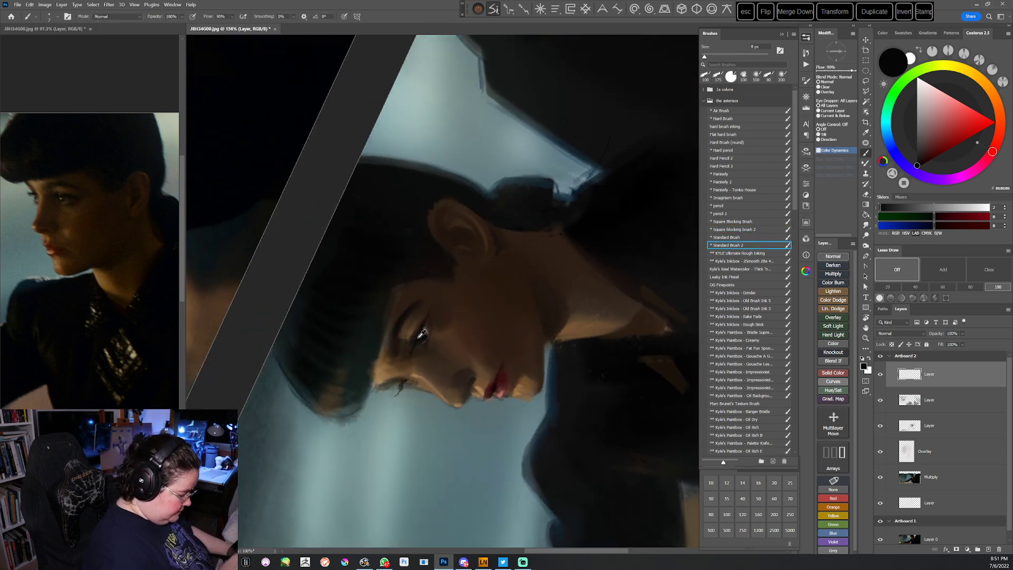
pyautogui.moveTo(413, 334); pyautogui.dragTo(419, 339)
# Refine the near eye's lid and iris with dark browns sampled from around the eye
pyautogui.keyDown('alt'); pyautogui.click(412, 341); pyautogui.keyUp('alt')
pyautogui.press(']')
pyautogui.press(']')
pyautogui.press(']')
pyautogui.keyDown('alt'); pyautogui.click(418, 340); pyautogui.keyUp('alt')
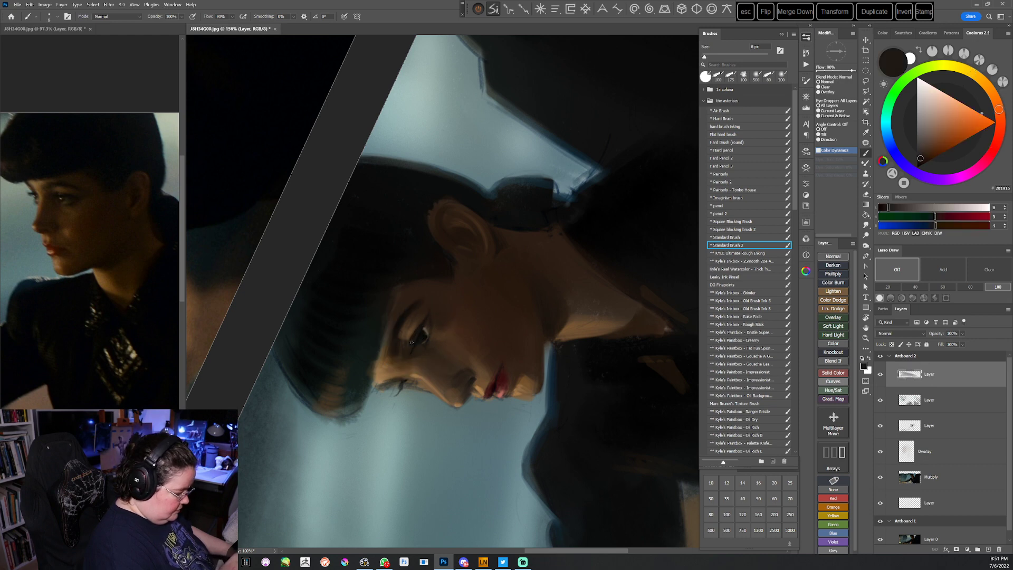
pyautogui.keyDown('alt'); pyautogui.click(419, 337); pyautogui.keyUp('alt')
# Turn the canvas the other way, refine the brow and near eye with sampled browns and near-black, and reset the rotation
pyautogui.press('r')
pyautogui.moveTo(413, 341)
pyautogui.mouseDown()
pyautogui.moveTo(499, 314)
pyautogui.moveTo(454, 429)
pyautogui.moveTo(506, 388)
pyautogui.moveTo(494, 391)
pyautogui.mouseUp()
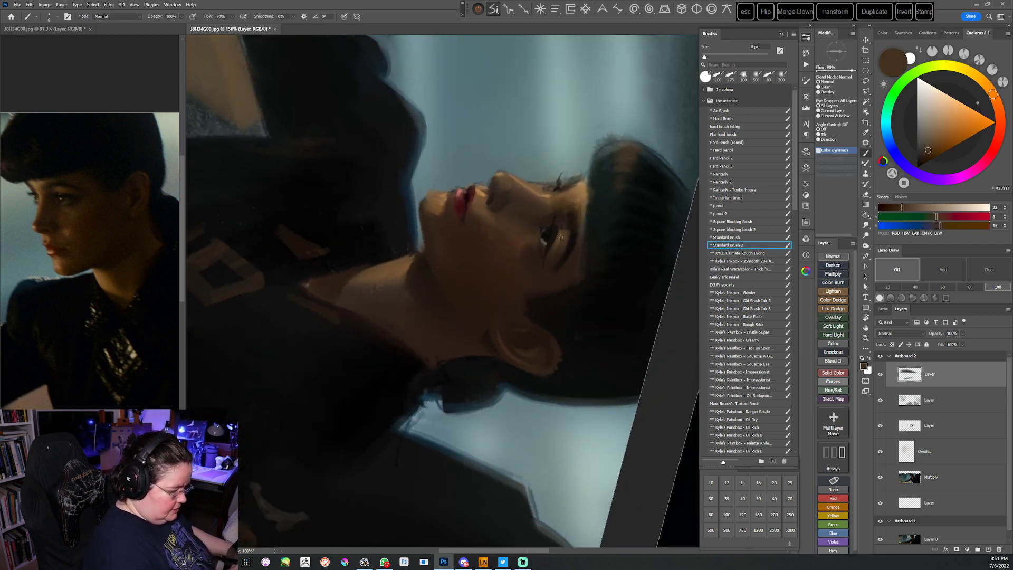
pyautogui.keyDown('alt'); pyautogui.click(578, 198); pyautogui.keyUp('alt')
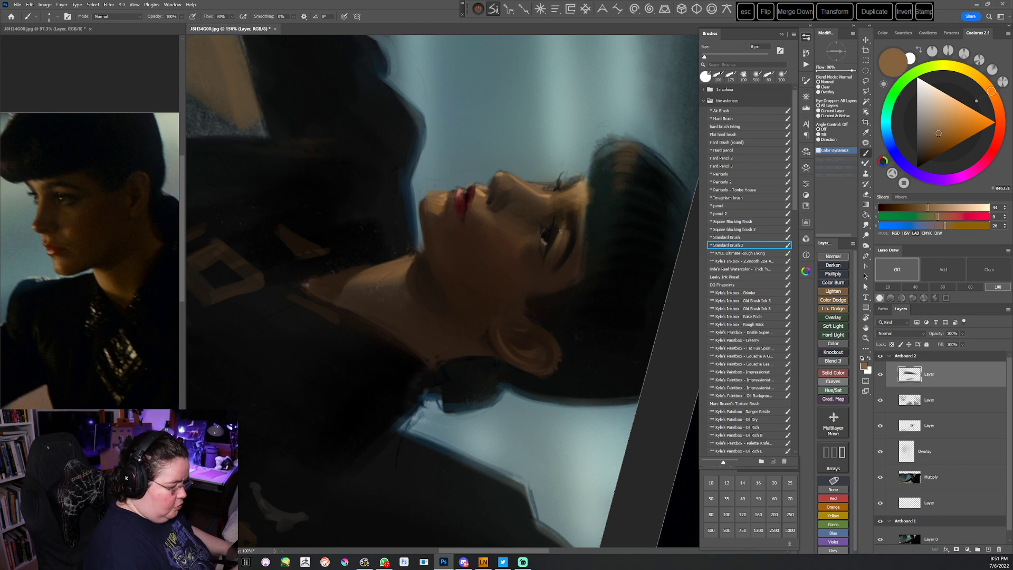
pyautogui.keyDown('alt'); pyautogui.click(576, 235); pyautogui.keyUp('alt')
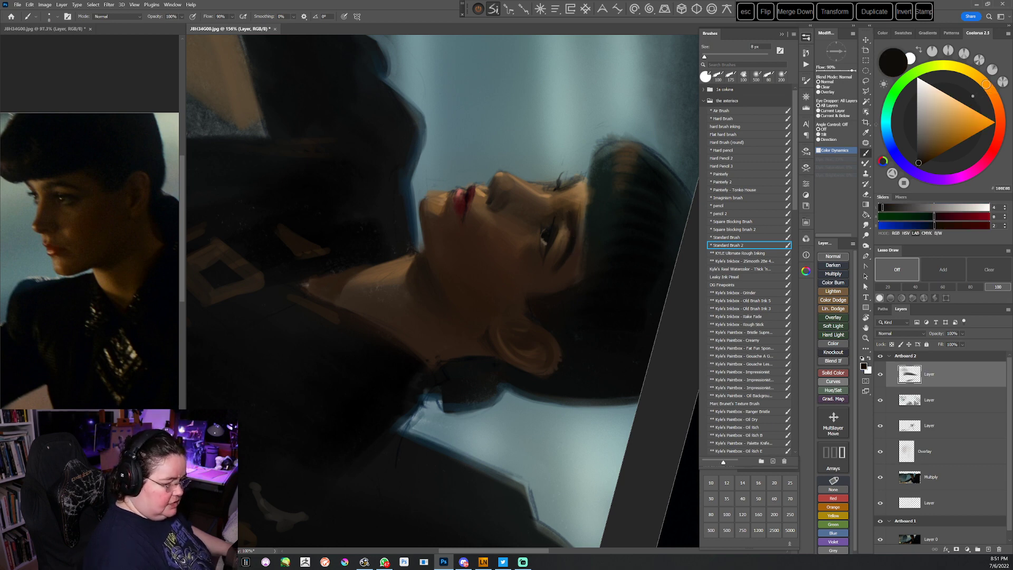
pyautogui.moveTo(562, 308); pyautogui.dragTo(542, 366)
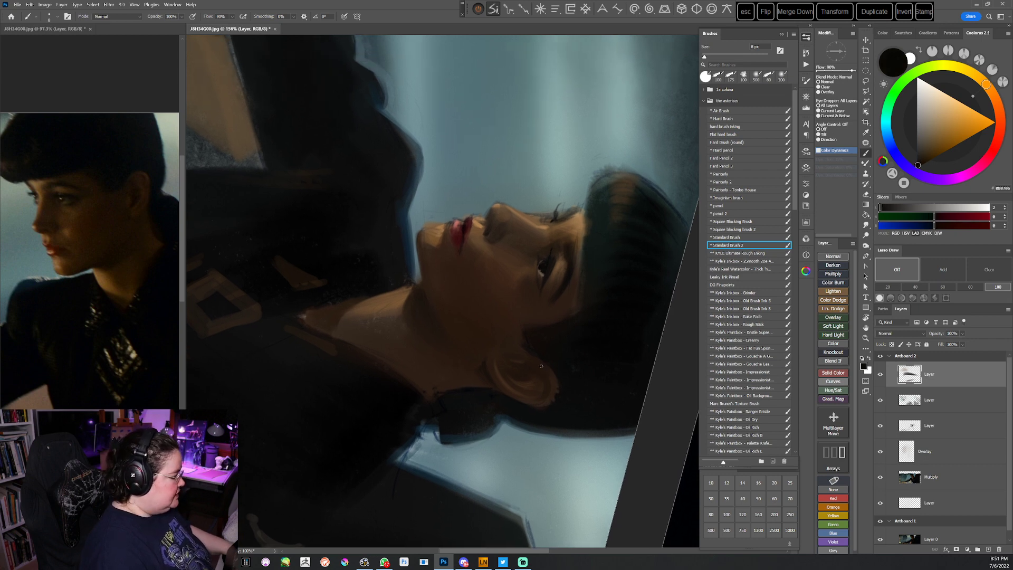
pyautogui.press('Escape')
# Refine the far eye's lashes and the near eye with near-black, background blue-grey and brown sampled from the painting
pyautogui.keyDown('alt'); pyautogui.click(448, 243); pyautogui.keyUp('alt')
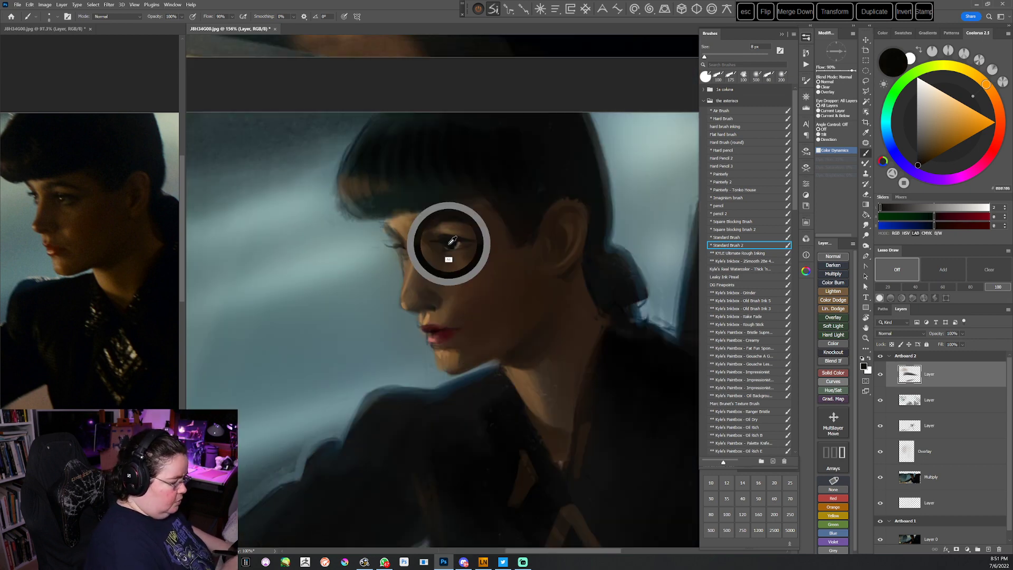
pyautogui.moveTo(389, 244); pyautogui.dragTo(397, 246)
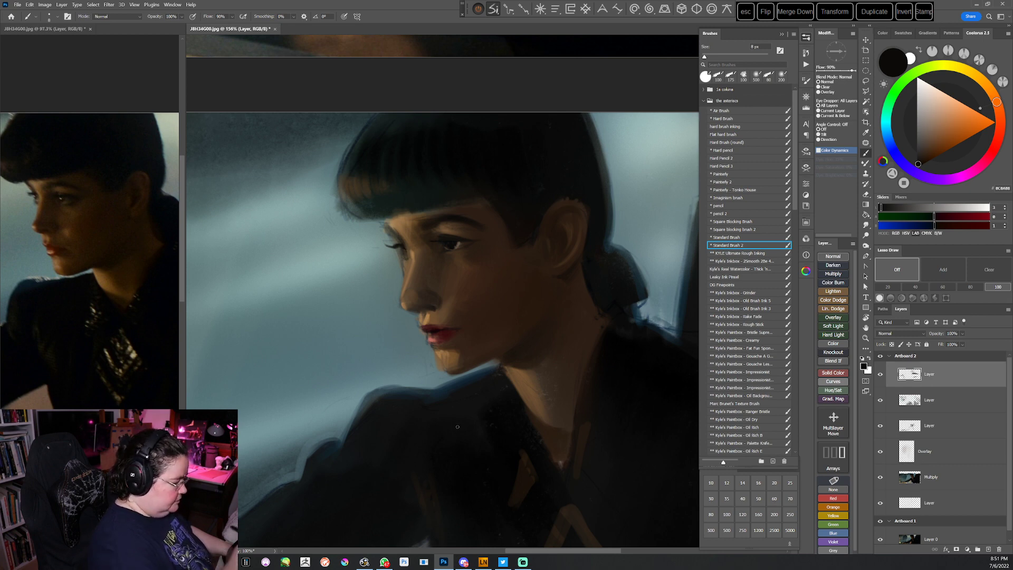
pyautogui.keyDown('alt'); pyautogui.click(379, 228); pyautogui.keyUp('alt')
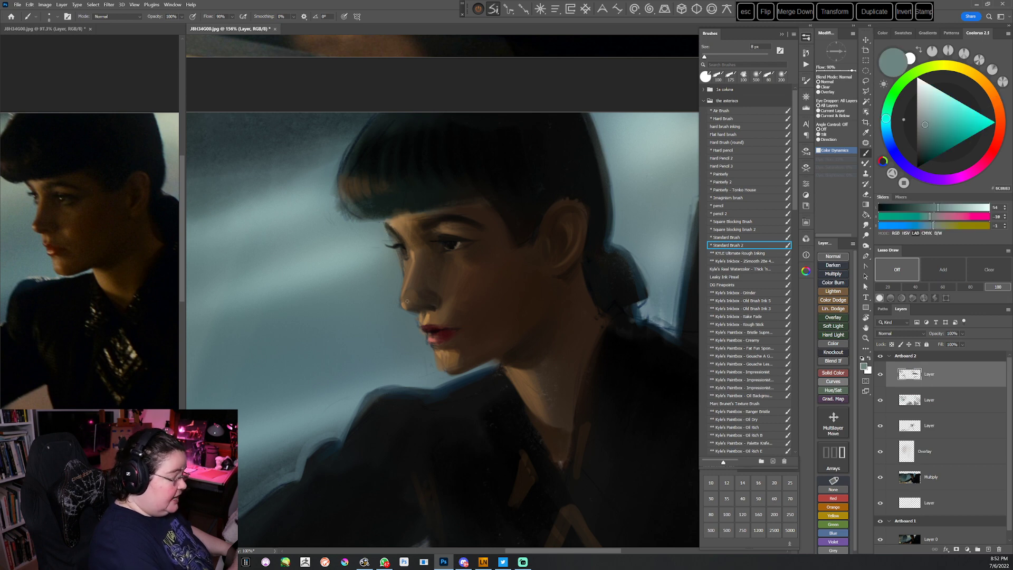
pyautogui.keyDown('alt'); pyautogui.click(456, 244); pyautogui.keyUp('alt')
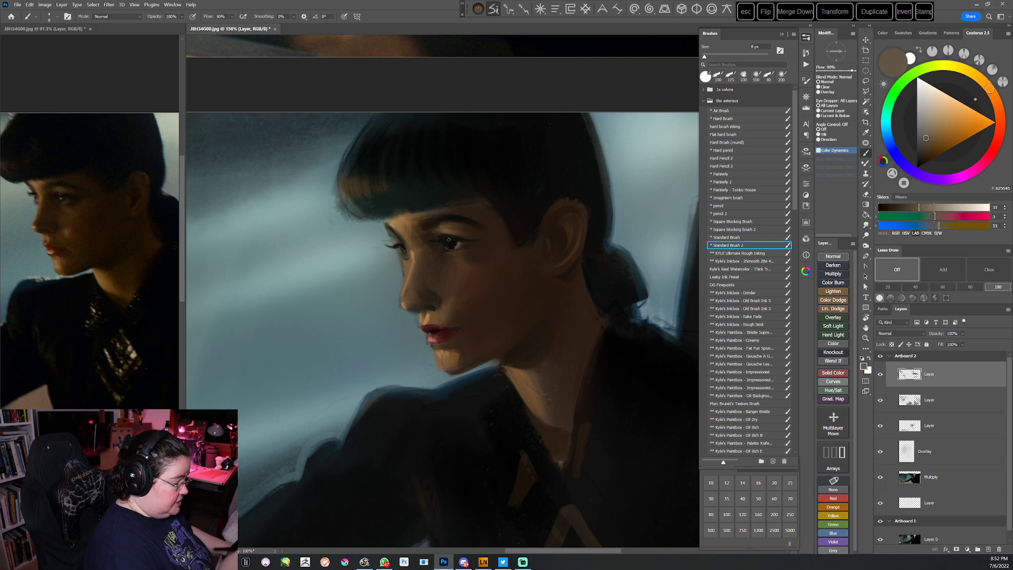
pyautogui.keyDown('alt'); pyautogui.click(447, 235); pyautogui.keyUp('alt')
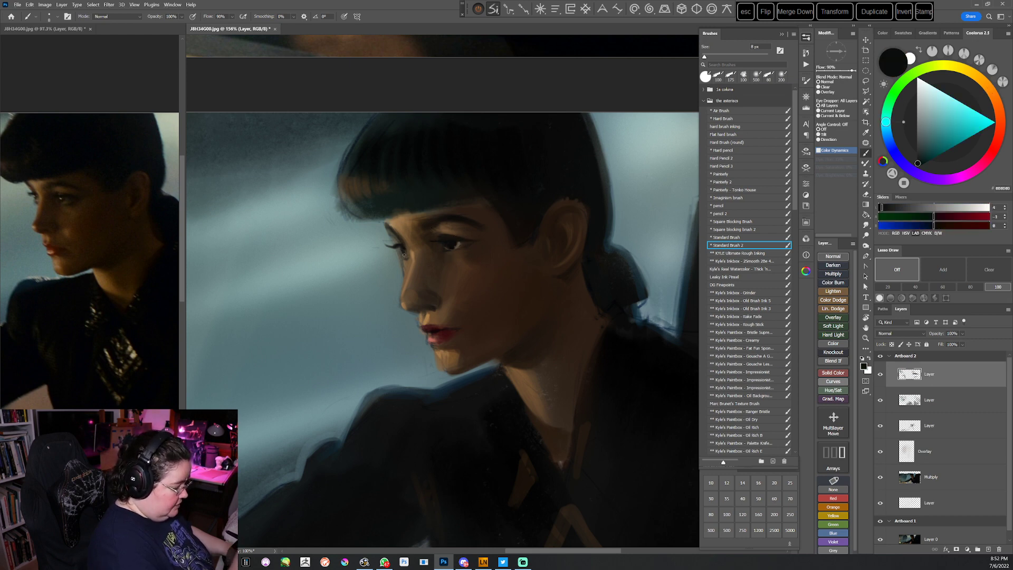
# Rotate the canvas, touch up the near eye area with brown sampled from the face, and reset the rotation
pyautogui.press('r')
pyautogui.moveTo(596, 311)
pyautogui.mouseDown()
pyautogui.moveTo(592, 252)
pyautogui.moveTo(571, 219)
pyautogui.mouseUp()
pyautogui.keyDown('alt'); pyautogui.click(466, 346); pyautogui.keyUp('alt')
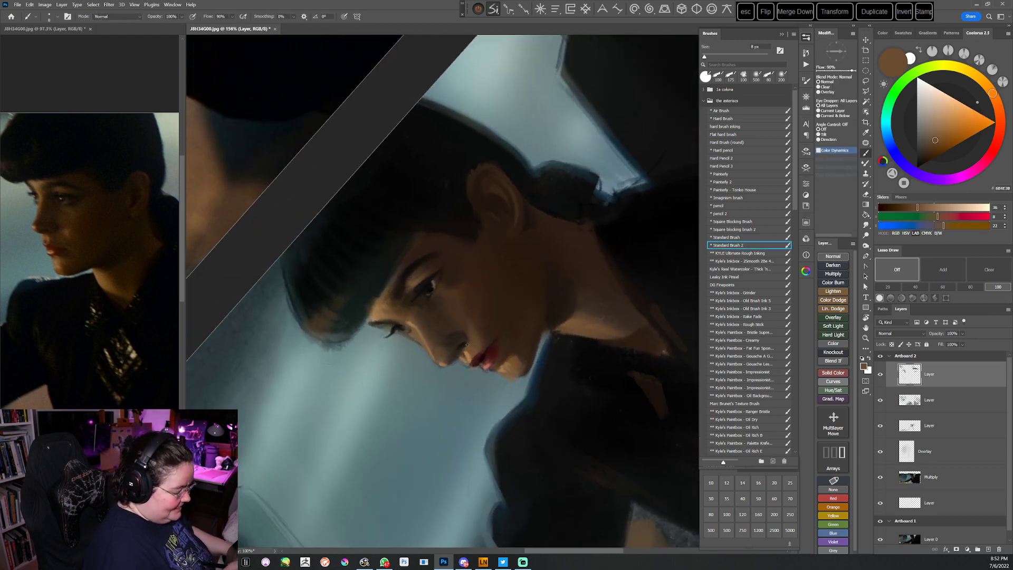
pyautogui.press('Escape')
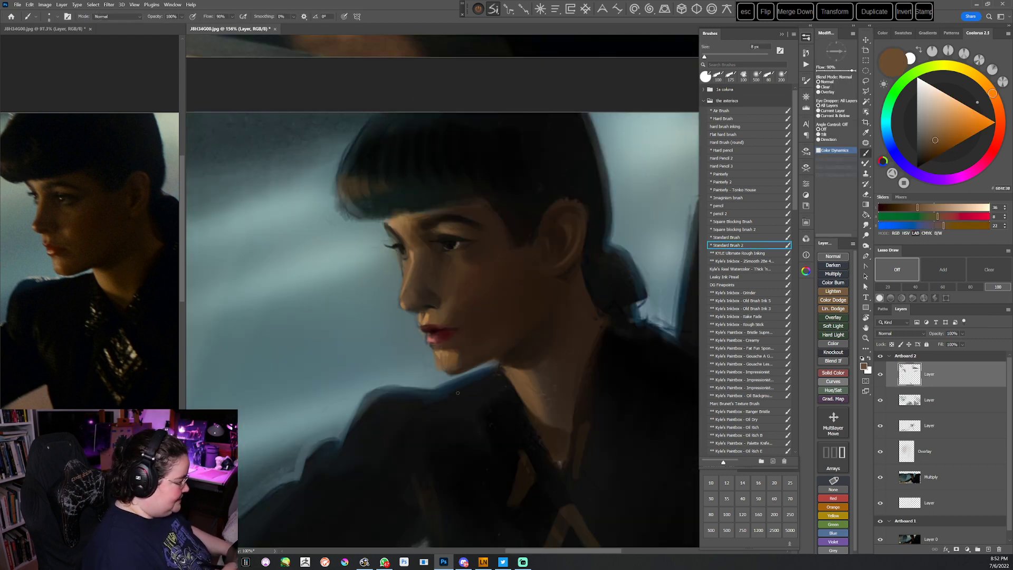
# Rotate the canvas the other way, darken the near eye's lid line with sampled near-black, and reset the rotation
pyautogui.press('r')
pyautogui.moveTo(532, 352)
pyautogui.mouseDown()
pyautogui.moveTo(547, 294)
pyautogui.moveTo(470, 425)
pyautogui.moveTo(454, 421)
pyautogui.mouseUp()
pyautogui.press('Escape')
pyautogui.press('r')
pyautogui.keyDown('alt'); pyautogui.click(535, 250); pyautogui.keyUp('alt')
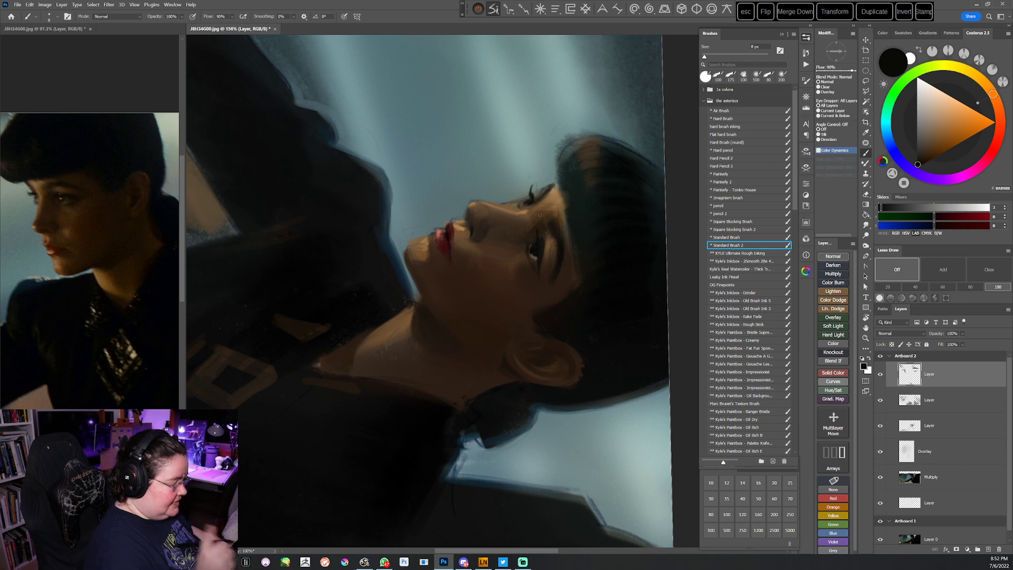
pyautogui.press('Escape')
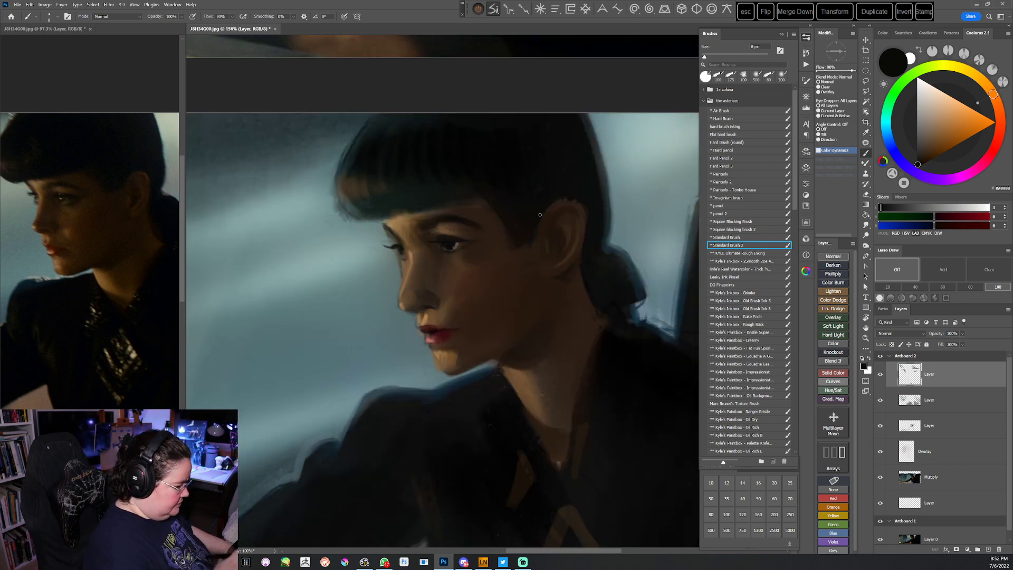
# Rotate the canvas, paint brown sampled from beneath the near eye at 10 px, and reset the rotation
pyautogui.keyDown('alt'); pyautogui.click(443, 254); pyautogui.keyUp('alt')
pyautogui.press('r')
pyautogui.moveTo(547, 323)
pyautogui.mouseDown()
pyautogui.moveTo(563, 262)
pyautogui.moveTo(554, 248)
pyautogui.mouseUp()
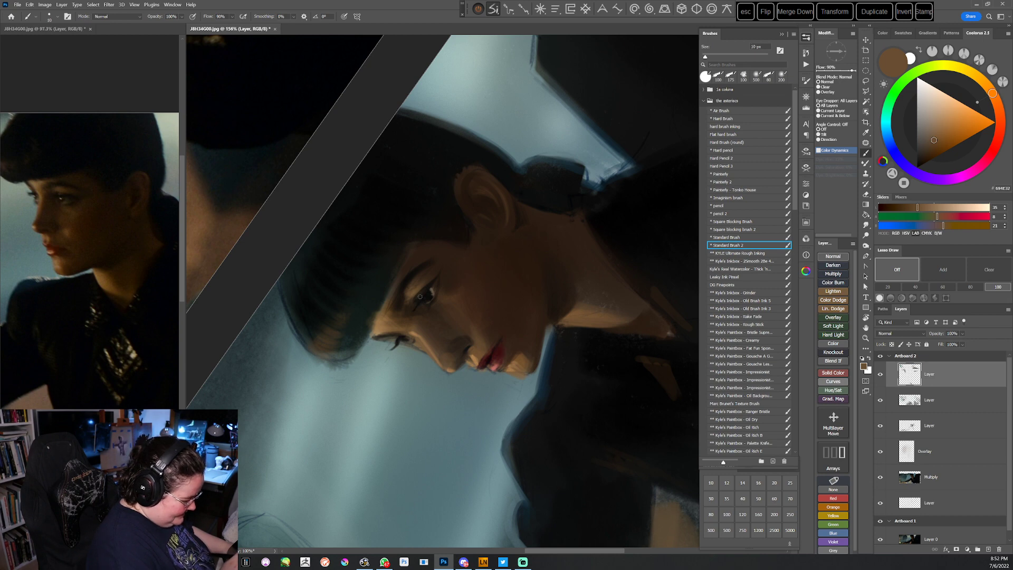
pyautogui.press('Escape')
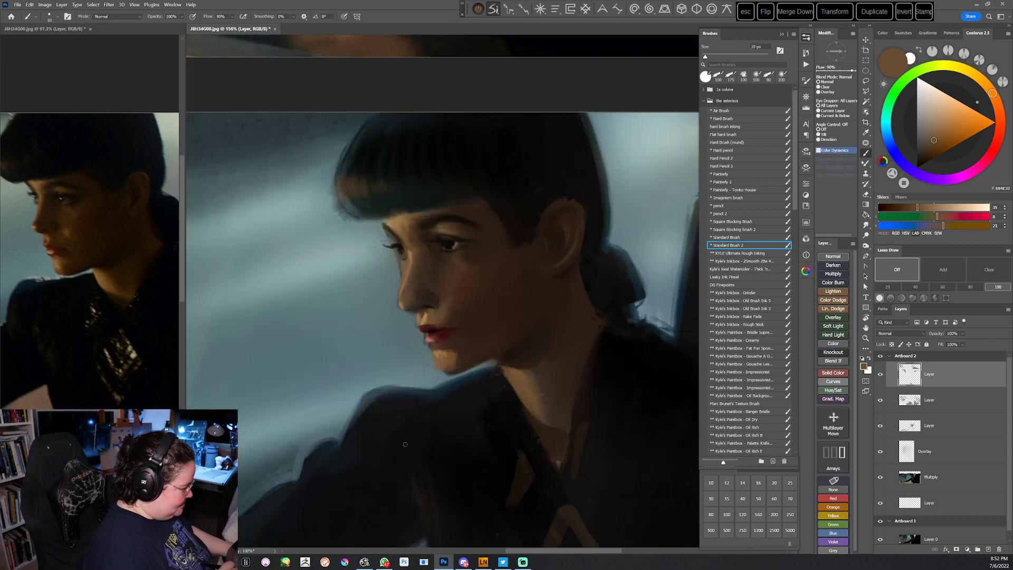
# Turn the face sideways, blend the near eye's lower lid with browns sampled around it, and reset the rotation
pyautogui.press('r')
pyautogui.moveTo(596, 317)
pyautogui.mouseDown()
pyautogui.moveTo(488, 412)
pyautogui.moveTo(451, 406)
pyautogui.mouseUp()
pyautogui.keyDown('alt'); pyautogui.click(536, 263); pyautogui.keyUp('alt')
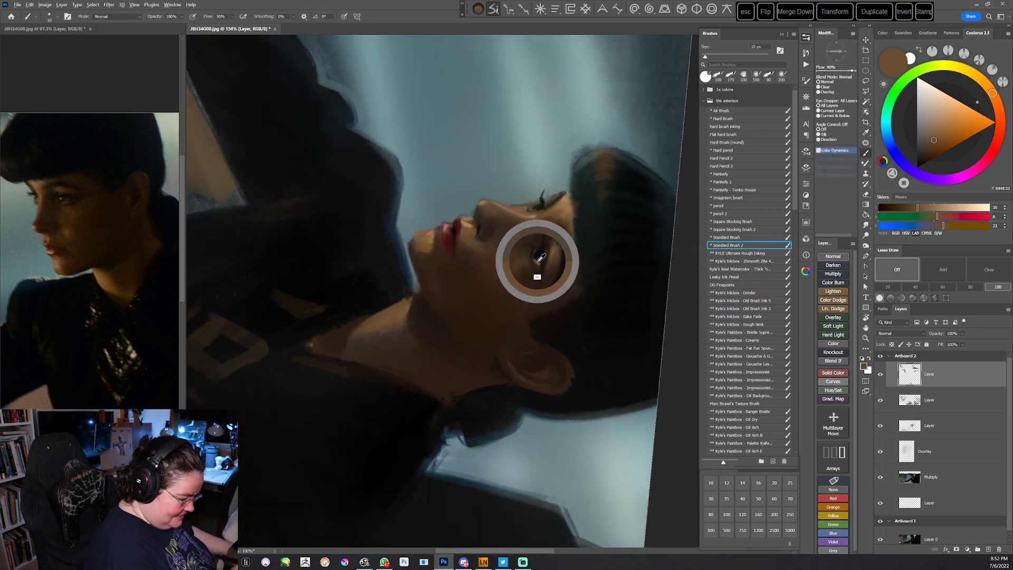
pyautogui.keyDown('alt'); pyautogui.click(538, 260); pyautogui.keyUp('alt')
pyautogui.keyDown('alt'); pyautogui.click(534, 260); pyautogui.keyUp('alt')
pyautogui.moveTo(540, 258); pyautogui.dragTo(538, 267)
pyautogui.keyDown('alt'); pyautogui.click(538, 267); pyautogui.keyUp('alt')
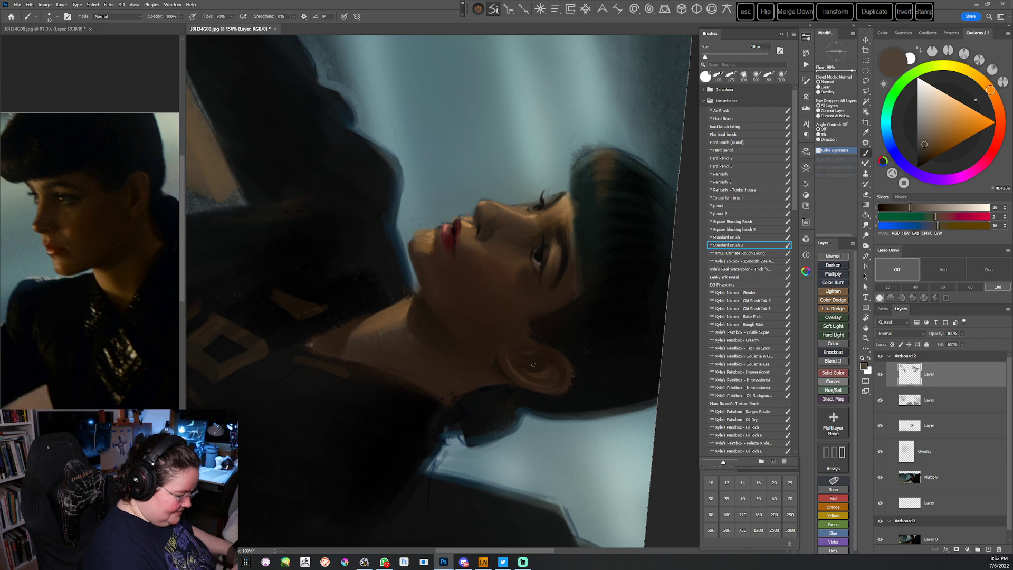
pyautogui.press('r')
pyautogui.moveTo(602, 341); pyautogui.dragTo(559, 420)
pyautogui.press('Escape')
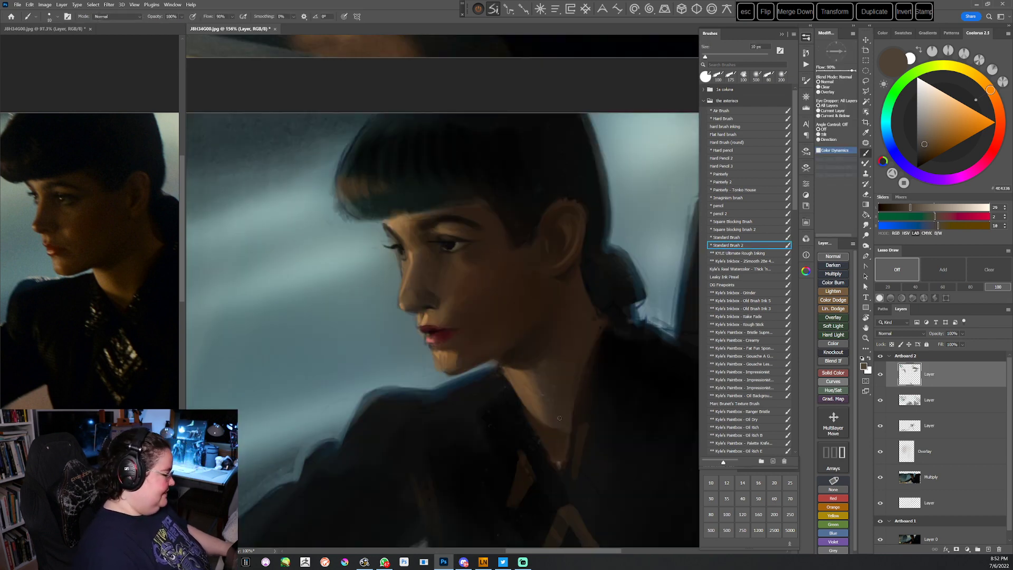
# With the Air Brush at a reduced size, turn the face sideways and softly shade the near eye using a sampled colour
pyautogui.click(720, 110)
pyautogui.press('r')
pyautogui.moveTo(583, 292)
pyautogui.mouseDown()
pyautogui.moveTo(547, 364)
pyautogui.moveTo(499, 386)
pyautogui.mouseUp()
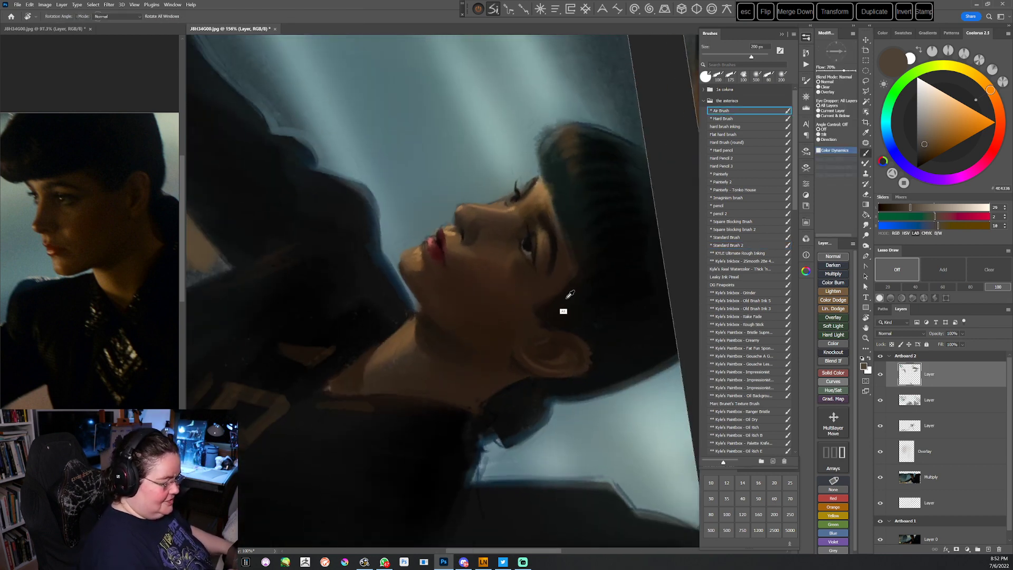
pyautogui.keyDown('alt'); pyautogui.click(561, 287); pyautogui.keyUp('alt')
pyautogui.keyDown('alt'); pyautogui.click(524, 240); pyautogui.keyUp('alt')
pyautogui.press('[')
pyautogui.press('[')
pyautogui.press('[')
pyautogui.press('[')
pyautogui.press('[')
pyautogui.press('[')
pyautogui.press('[')
pyautogui.press('[')
pyautogui.press('[')
pyautogui.press('[')
pyautogui.moveTo(530, 247)
pyautogui.mouseDown()
pyautogui.moveTo(532, 266)
pyautogui.moveTo(529, 232)
pyautogui.moveTo(538, 286)
pyautogui.mouseUp()
# Deepen the near eye's shadow with a near-black colour and a smaller Air Brush, and reset the canvas rotation
pyautogui.keyDown('alt'); pyautogui.click(563, 297); pyautogui.keyUp('alt')
pyautogui.click(917, 166)
pyautogui.press('[')
pyautogui.press('[')
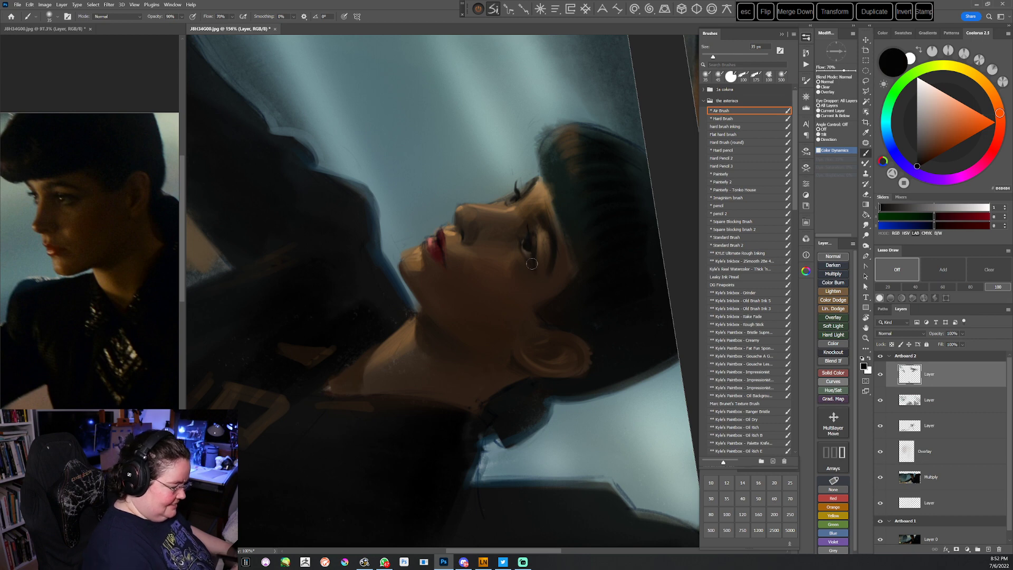
pyautogui.press('r')
pyautogui.moveTo(606, 226)
pyautogui.mouseDown()
pyautogui.moveTo(543, 388)
pyautogui.moveTo(552, 377)
pyautogui.mouseUp()
pyautogui.press('Escape')
# Tilt the canvas slightly and dab tan sampled beside the far brow onto the near eye using a smaller Square Blocking Brush 2
pyautogui.click(739, 228)
pyautogui.press('r')
pyautogui.moveTo(564, 332); pyautogui.dragTo(566, 311)
pyautogui.press('[')
pyautogui.press('[')
pyautogui.press('[')
pyautogui.press('[')
pyautogui.press('[')
pyautogui.press('[')
pyautogui.press('[')
pyautogui.press('[')
pyautogui.press('[')
pyautogui.press('[')
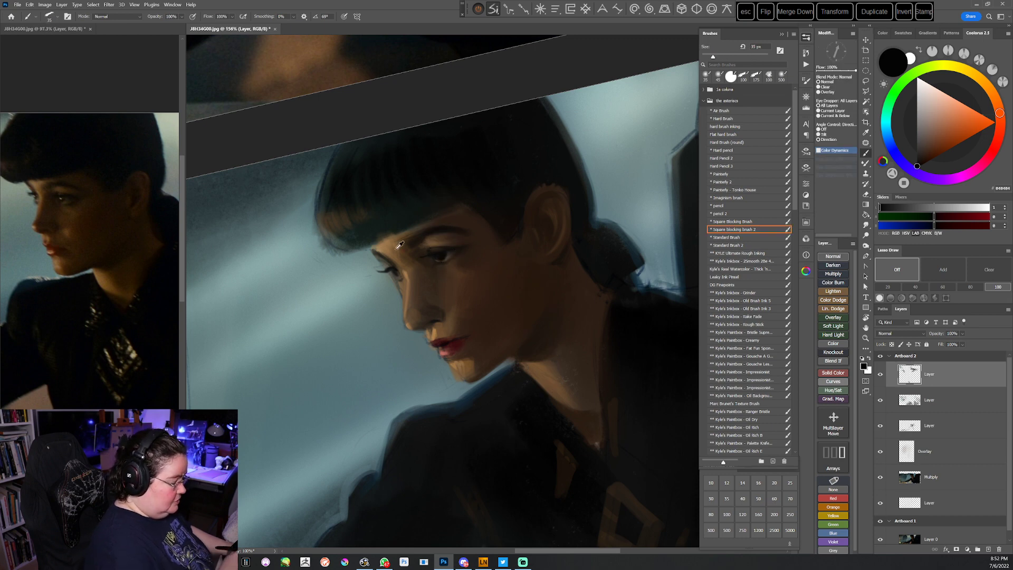
pyautogui.keyDown('alt'); pyautogui.click(393, 243); pyautogui.keyUp('alt')
pyautogui.click(445, 266)
# Turn the face sideways, rework the skin under the near eye with sampled browns, and reset the rotation
pyautogui.press('r')
pyautogui.moveTo(532, 231); pyautogui.dragTo(502, 389)
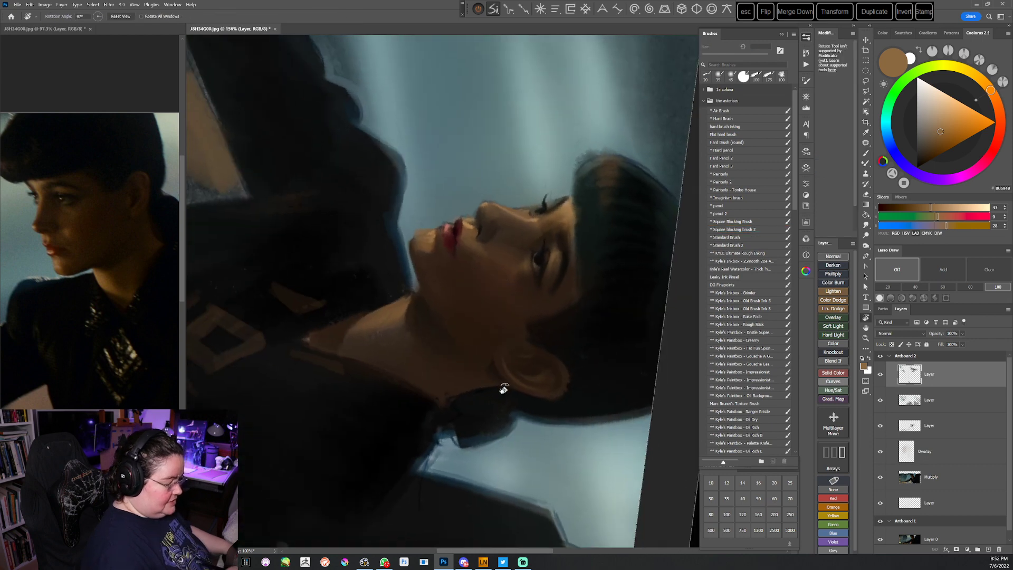
pyautogui.keyDown('alt'); pyautogui.click(531, 276); pyautogui.keyUp('alt')
pyautogui.keyDown('alt'); pyautogui.click(521, 266); pyautogui.keyUp('alt')
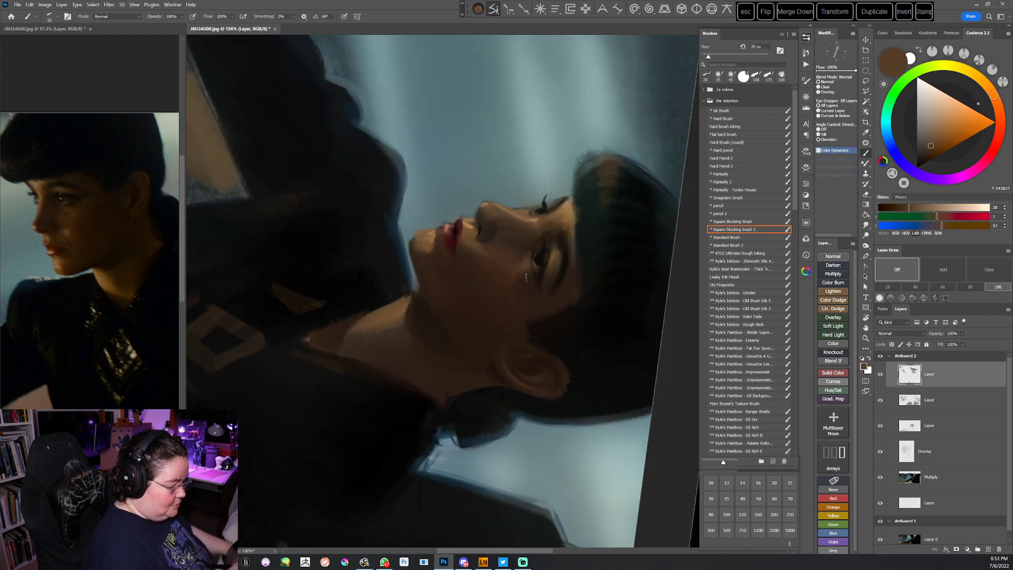
pyautogui.keyDown('alt'); pyautogui.click(496, 319); pyautogui.keyUp('alt')
pyautogui.press('h')
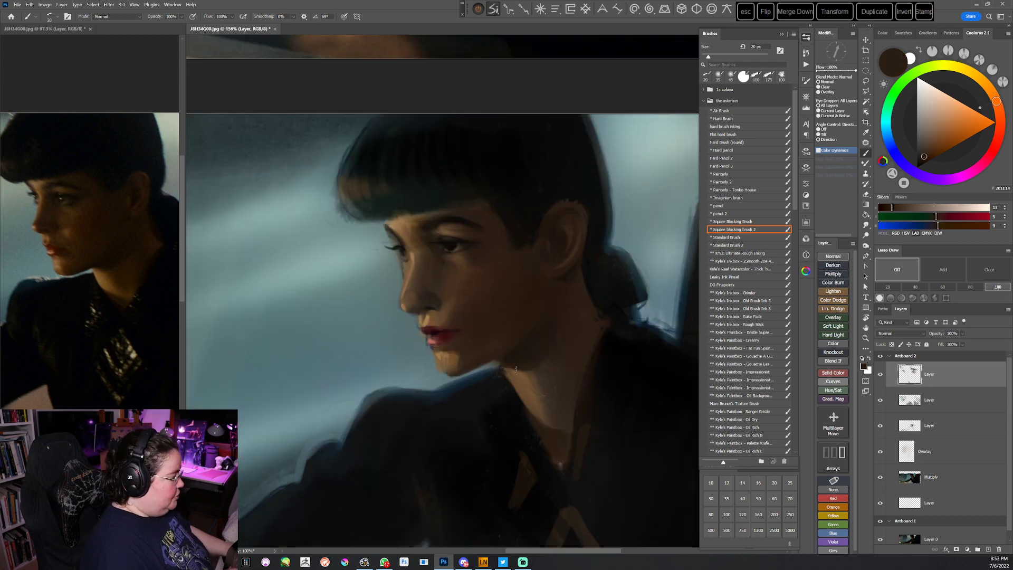
# Switch to Standard Brush 2 at 8 px and darken the near eye with near-black sampled from it
pyautogui.click(722, 206)
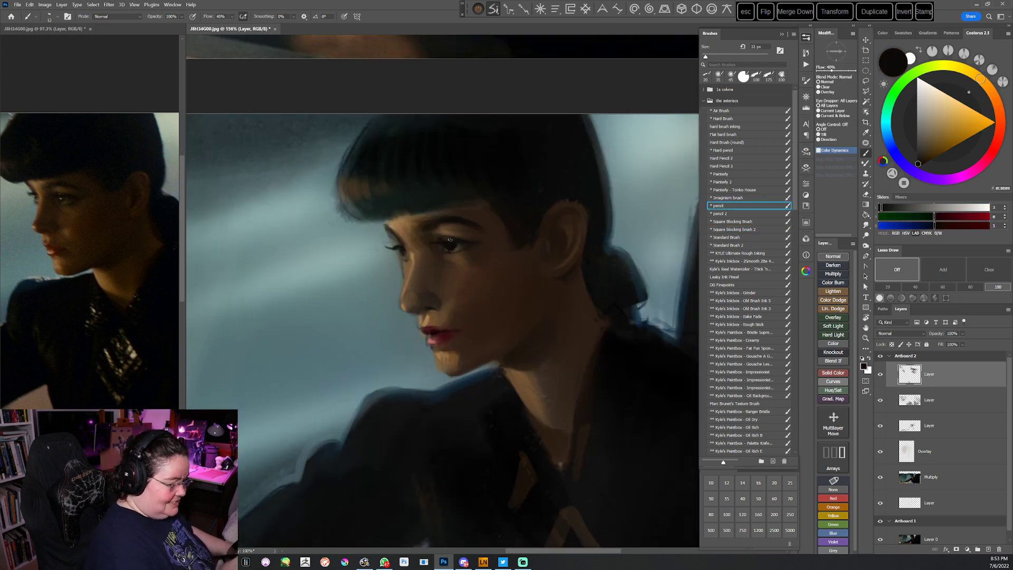
pyautogui.click(730, 245)
pyautogui.keyDown('alt'); pyautogui.click(450, 246); pyautogui.keyUp('alt')
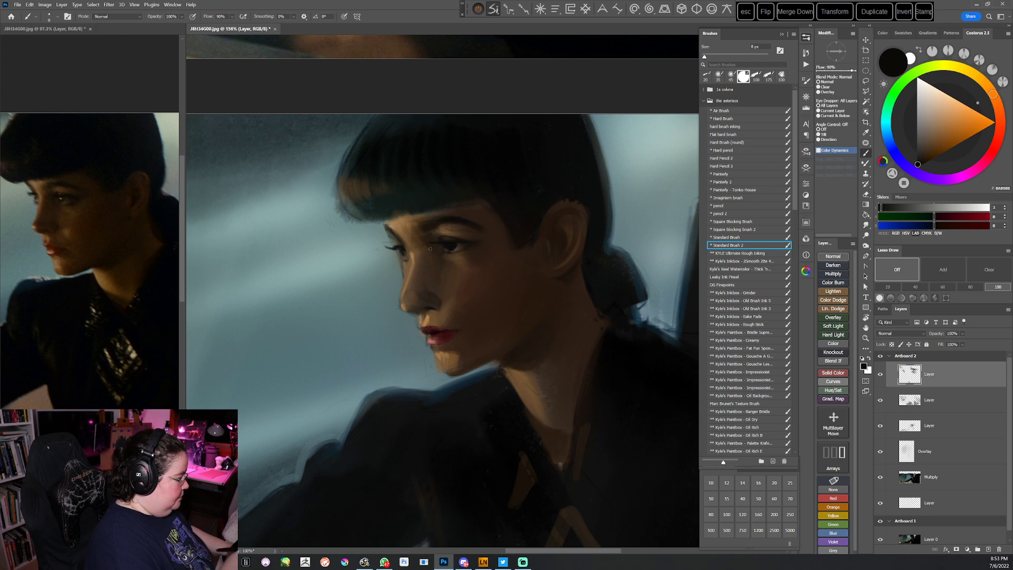
pyautogui.moveTo(436, 249); pyautogui.dragTo(532, 244)
# Turn the face sideways and refine the near eye's inner corner at 7 px with dark browns sampled around it
pyautogui.press('r')
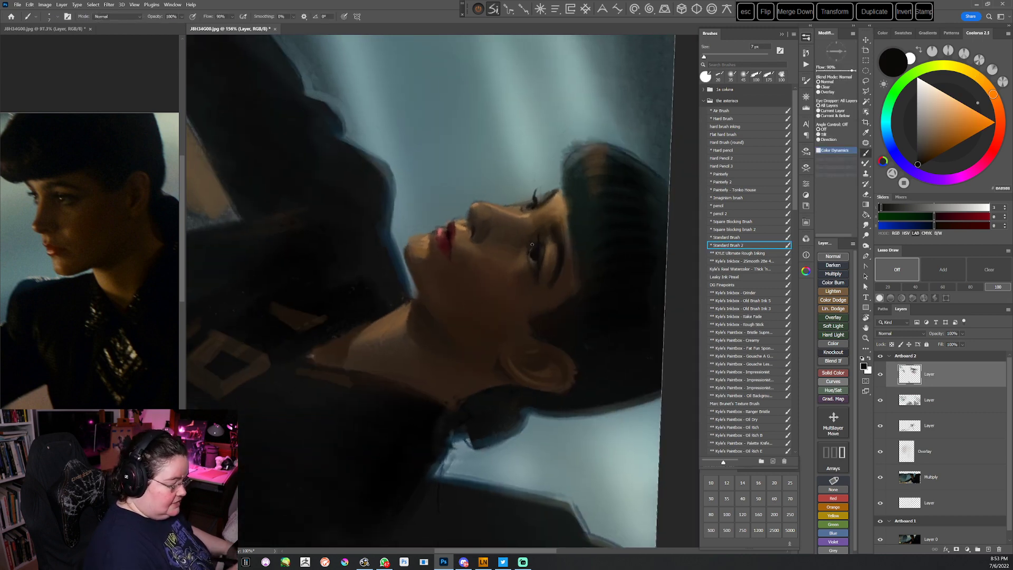
pyautogui.keyDown('alt'); pyautogui.click(529, 246); pyautogui.keyUp('alt')
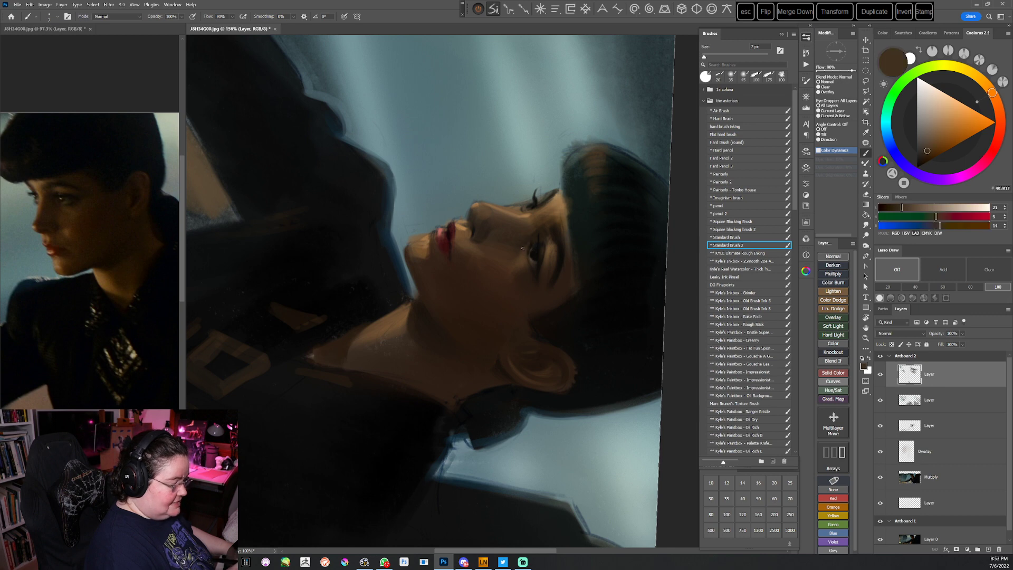
pyautogui.keyDown('alt'); pyautogui.click(528, 241); pyautogui.keyUp('alt')
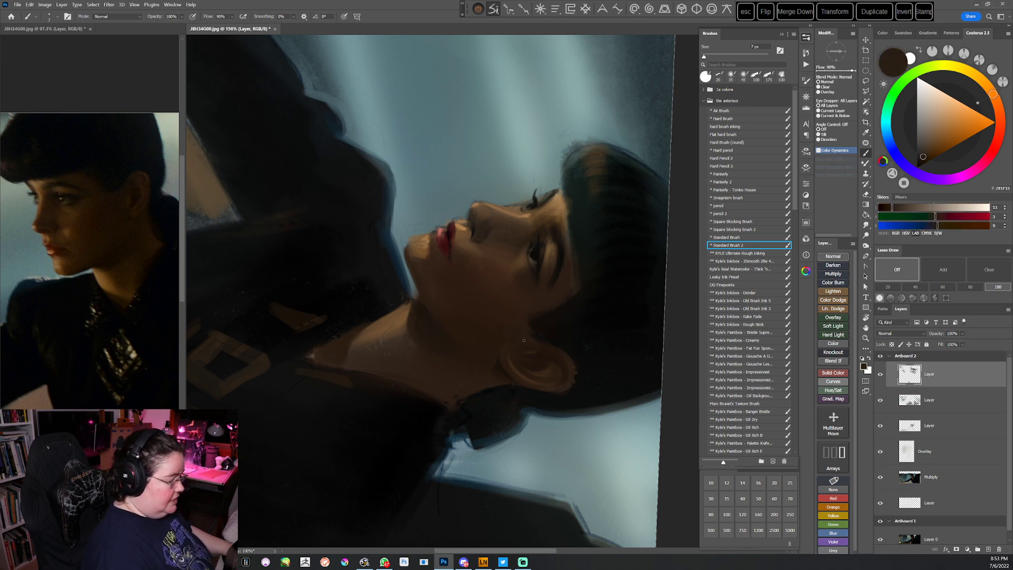
pyautogui.keyDown('alt'); pyautogui.click(517, 226); pyautogui.keyUp('alt')
# Rotate the face nearly upright, clean up the profile by the far eye with sampled blue-grey, and center the face
pyautogui.press('r')
pyautogui.moveTo(566, 336); pyautogui.dragTo(538, 213)
pyautogui.keyDown('alt'); pyautogui.click(405, 251); pyautogui.keyUp('alt')
pyautogui.keyDown('alt'); pyautogui.click(400, 249); pyautogui.keyUp('alt')
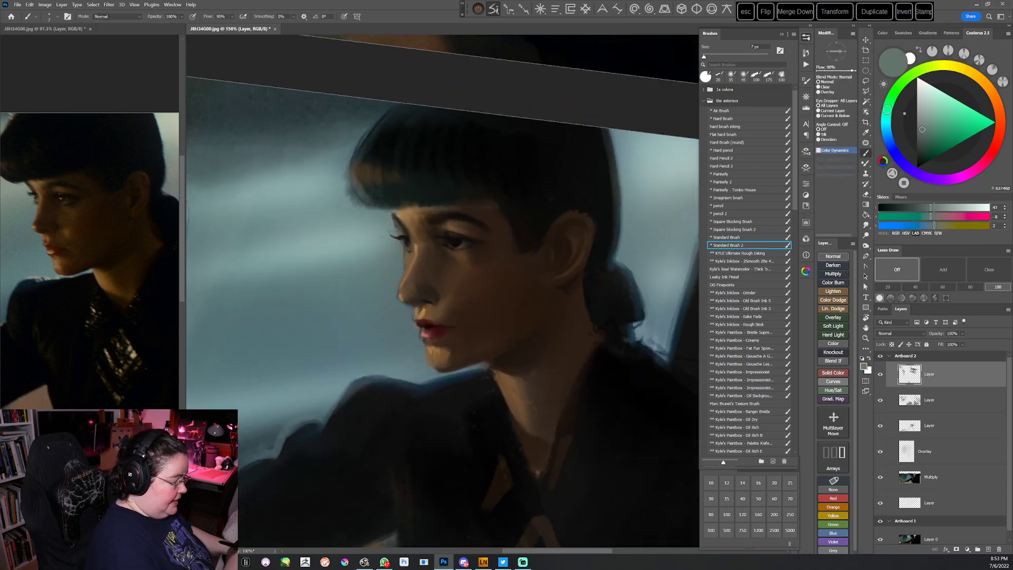
pyautogui.press('space')
pyautogui.moveTo(479, 345); pyautogui.dragTo(531, 356)
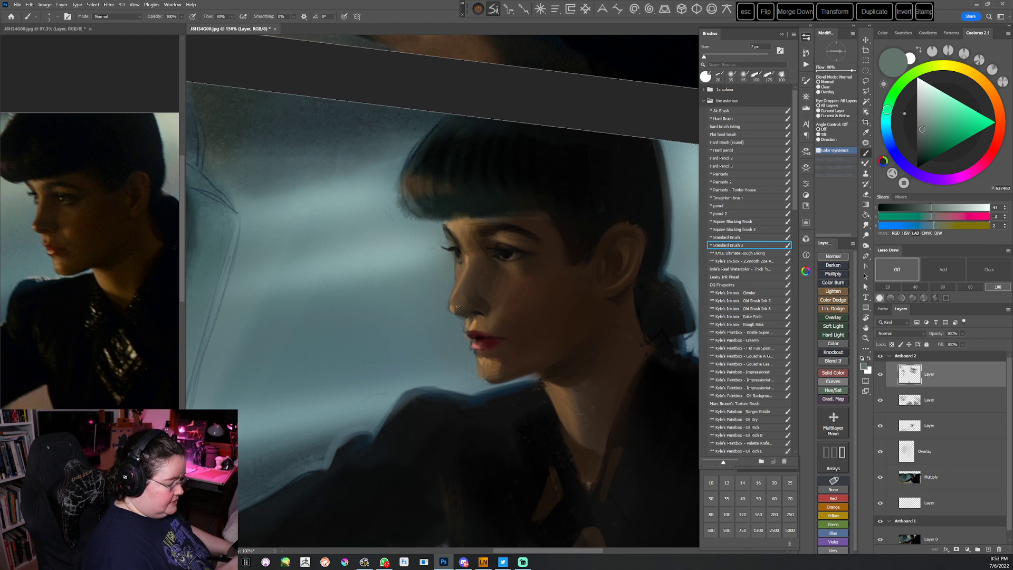
# Refine the nose tip and underside with tan and brown sampled from the nose, starting at 9 px
pyautogui.keyDown('alt'); pyautogui.click(449, 306); pyautogui.keyUp('alt')
pyautogui.press(']')
pyautogui.press(']')
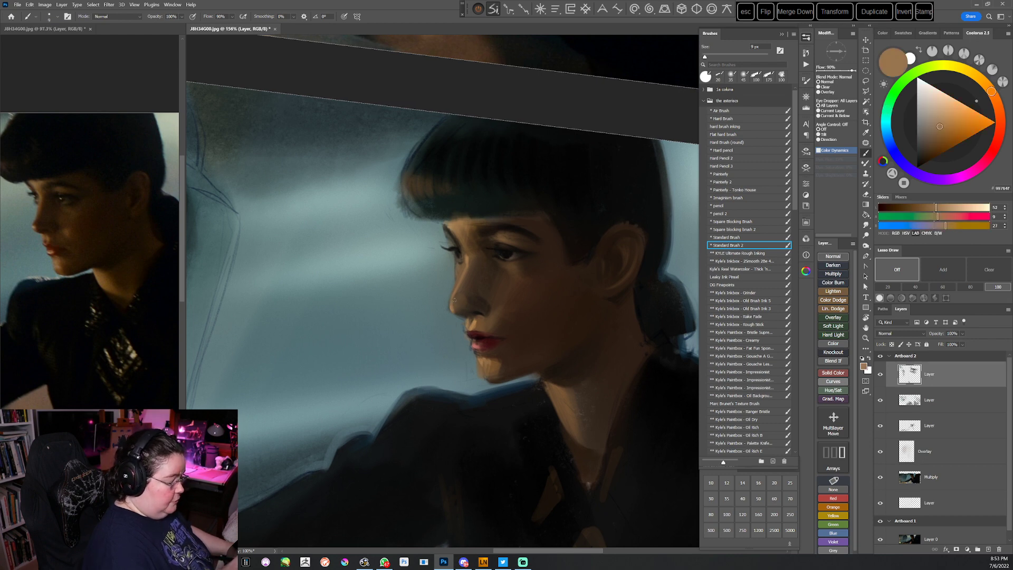
pyautogui.keyDown('alt'); pyautogui.click(464, 289); pyautogui.keyUp('alt')
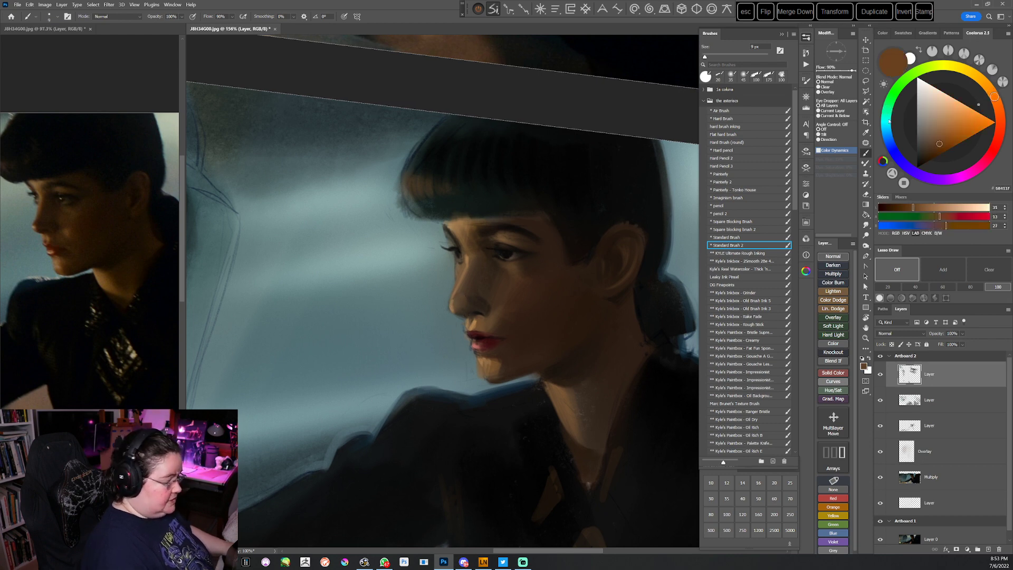
pyautogui.keyDown('alt'); pyautogui.click(452, 306); pyautogui.keyUp('alt')
pyautogui.keyDown('alt'); pyautogui.click(452, 305); pyautogui.keyUp('alt')
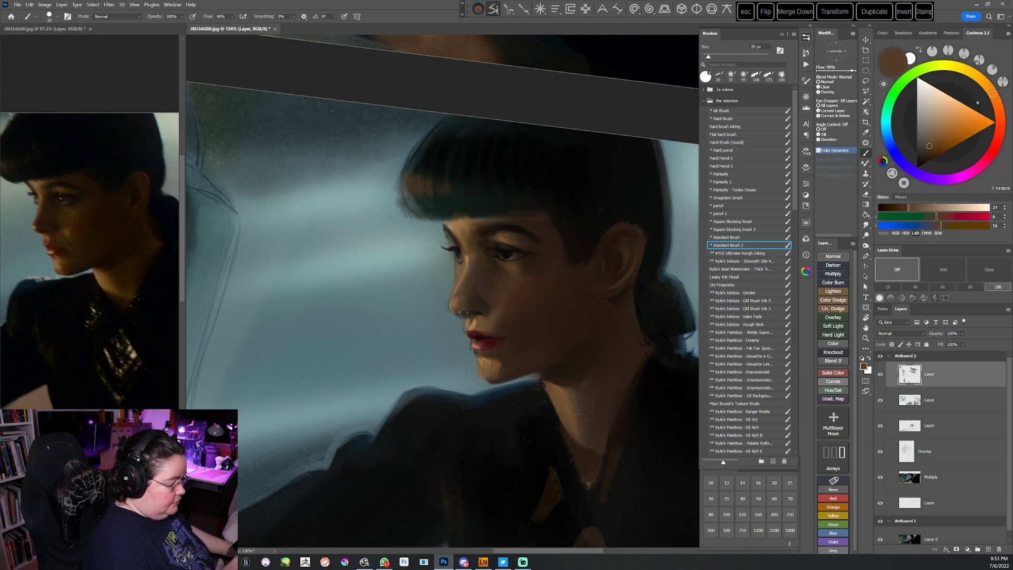
# Blend the nose bridge and nostril with lighter and darker browns sampled along the nose using a larger brush
pyautogui.keyDown('alt'); pyautogui.click(469, 300); pyautogui.keyUp('alt')
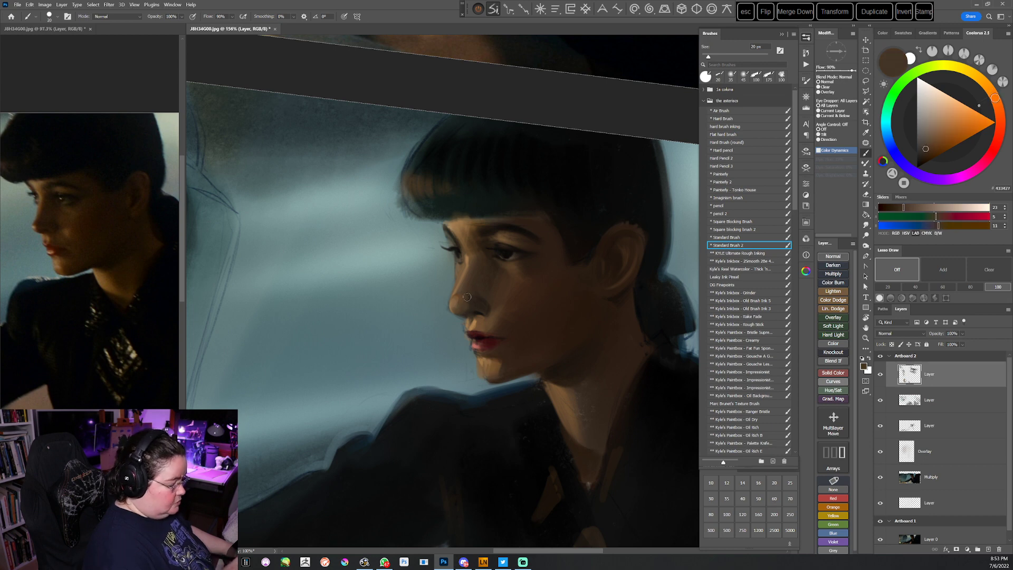
pyautogui.keyDown('alt'); pyautogui.click(455, 295); pyautogui.keyUp('alt')
pyautogui.keyDown('alt'); pyautogui.click(459, 276); pyautogui.keyUp('alt')
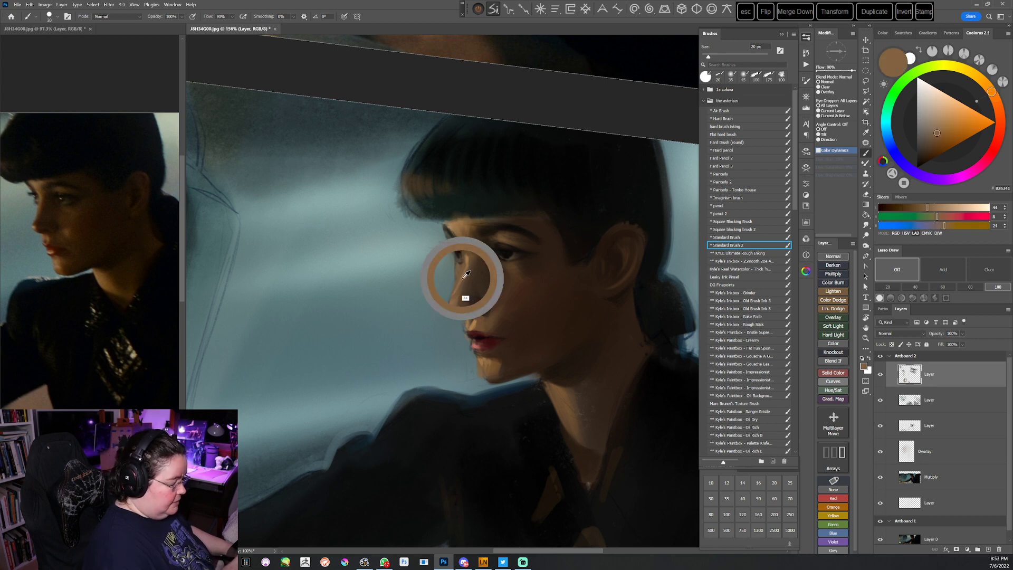
pyautogui.keyDown('alt'); pyautogui.click(463, 310); pyautogui.keyUp('alt')
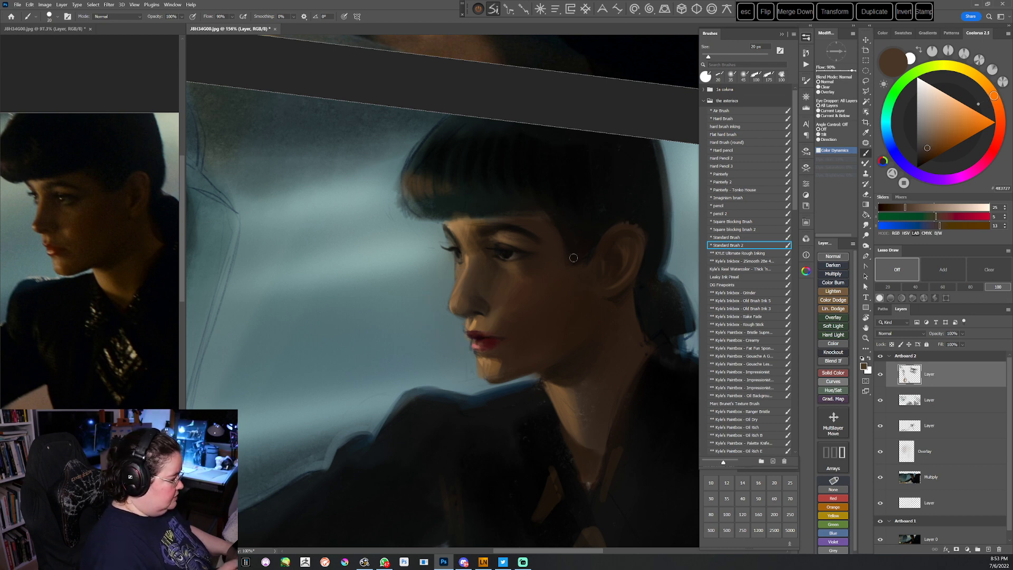
# Refine the hairline in front of the near ear with dark browns sampled around it, starting at 8 px
pyautogui.keyDown('alt'); pyautogui.click(617, 236); pyautogui.keyUp('alt')
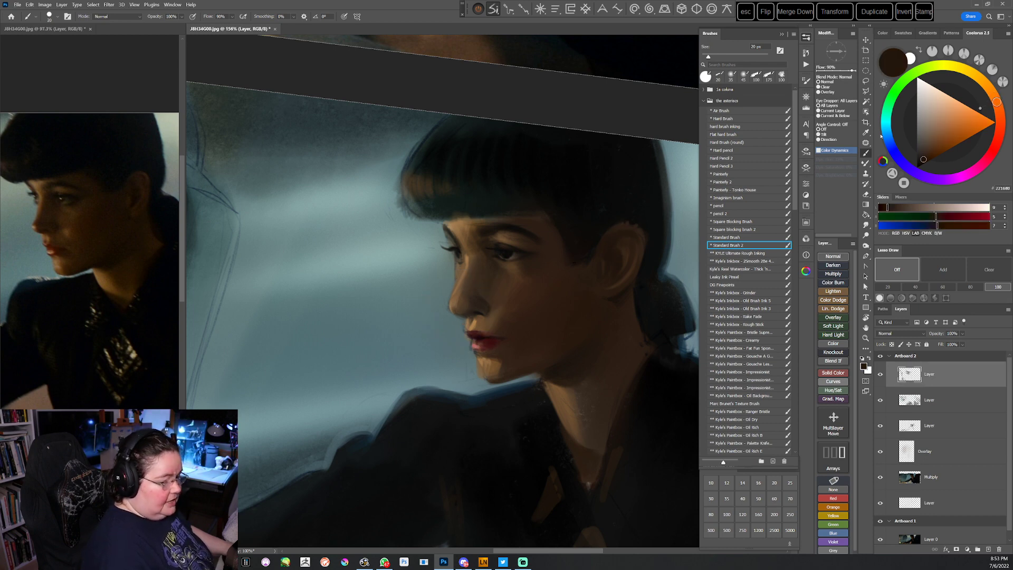
pyautogui.press('[')
pyautogui.press('[')
pyautogui.press('[')
pyautogui.press('[')
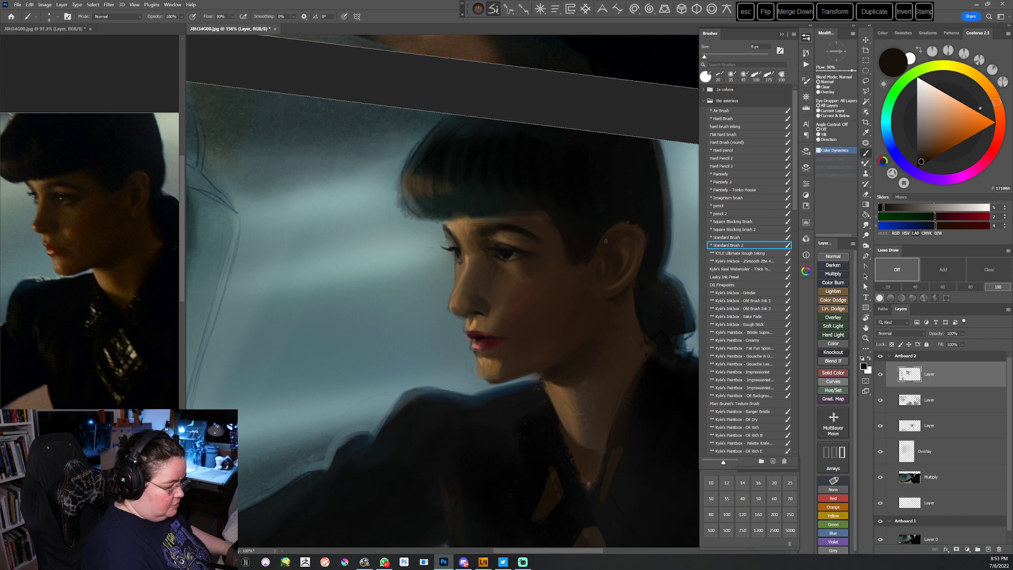
pyautogui.keyDown('alt'); pyautogui.click(615, 253); pyautogui.keyUp('alt')
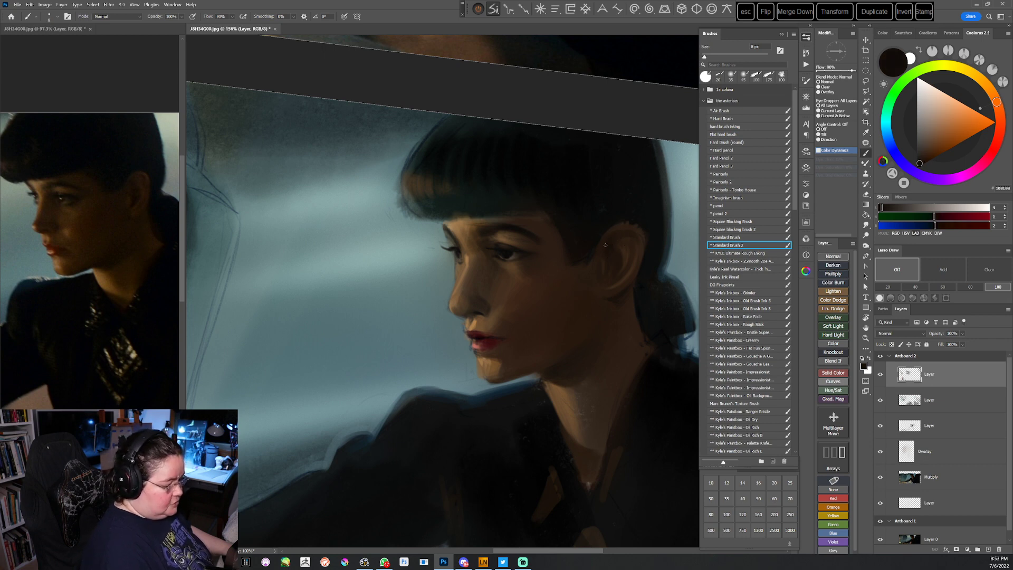
pyautogui.press(']')
pyautogui.press(']')
pyautogui.keyDown('alt'); pyautogui.click(602, 260); pyautogui.keyUp('alt')
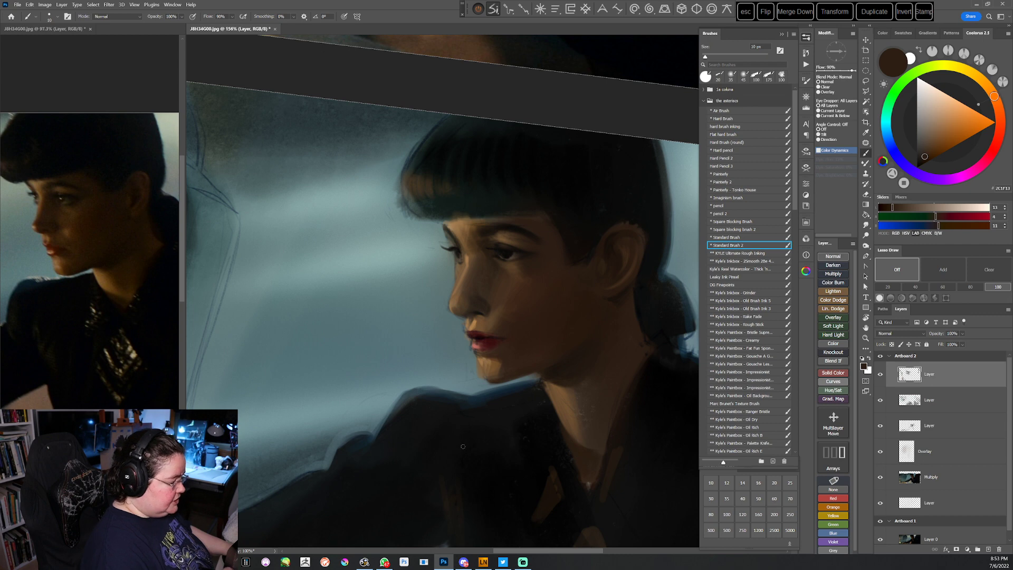
# Touch up the shadow under the nose with dark and medium browns sampled there, using a larger brush
pyautogui.keyDown('alt'); pyautogui.click(463, 310); pyautogui.keyUp('alt')
pyautogui.press(']')
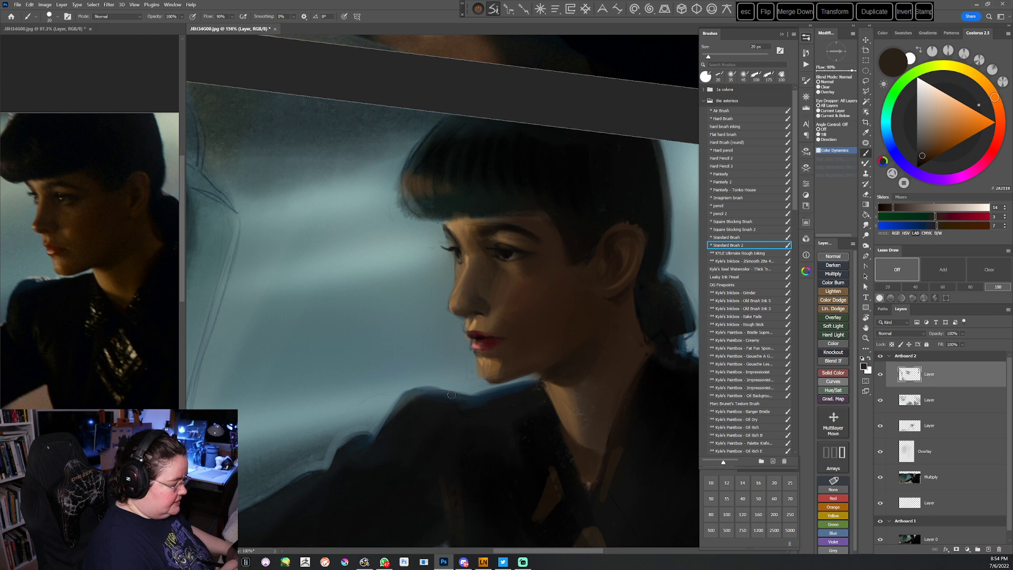
pyautogui.keyDown('alt'); pyautogui.click(481, 317); pyautogui.keyUp('alt')
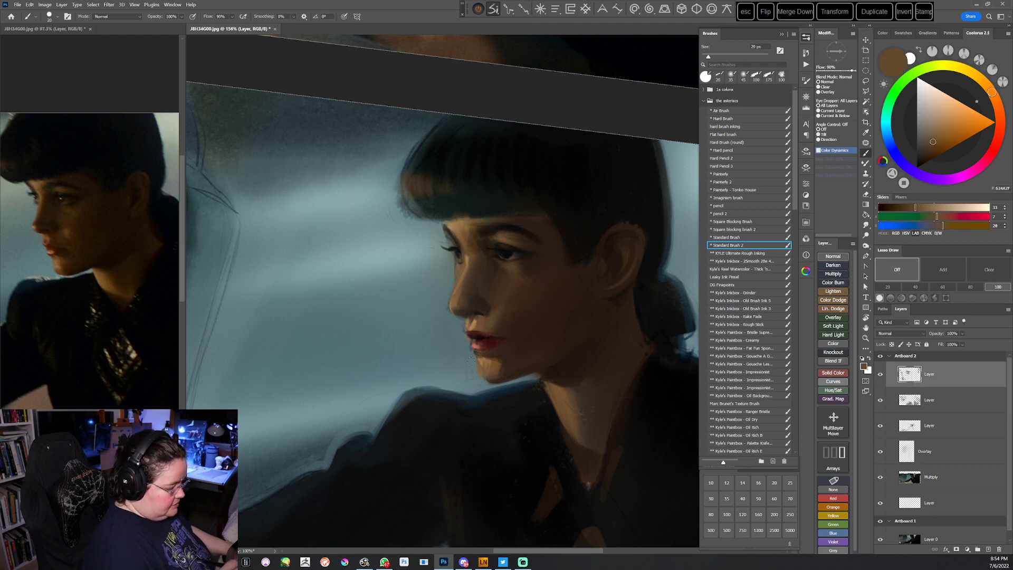
# Switch to Square Blocking Brush 2, tilt the face upward and paint the near cheek with sampled brown at a much smaller brush size
pyautogui.click(736, 230)
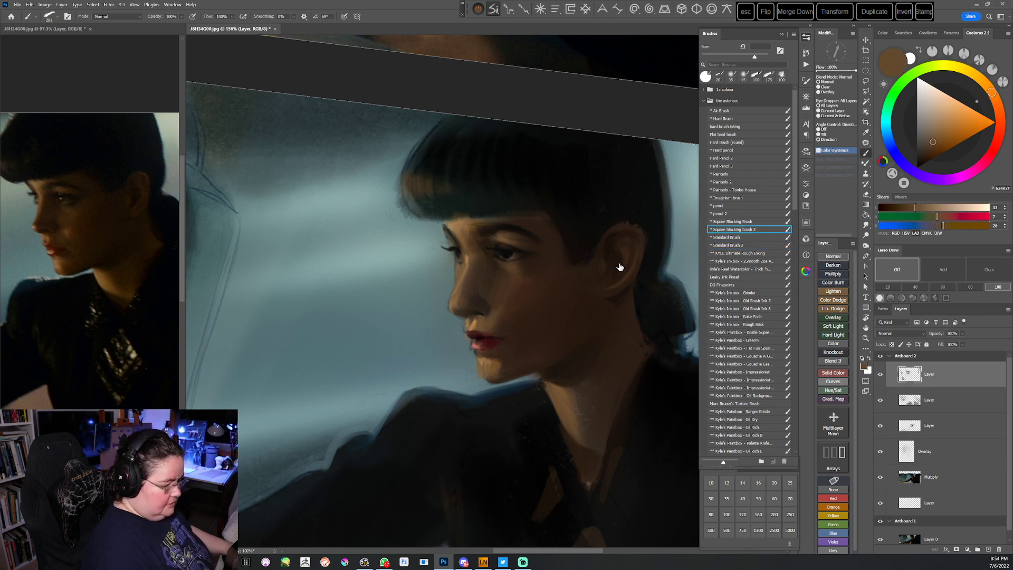
pyautogui.press('r')
pyautogui.moveTo(572, 311); pyautogui.dragTo(538, 357)
pyautogui.keyDown('alt'); pyautogui.click(510, 253); pyautogui.keyUp('alt')
pyautogui.press('[')
pyautogui.press('[')
pyautogui.press('[')
pyautogui.press('[')
pyautogui.press('[')
pyautogui.press('[')
pyautogui.press('[')
pyautogui.press('[')
pyautogui.press('[')
pyautogui.press('[')
pyautogui.press('[')
pyautogui.press('[')
pyautogui.press('[')
pyautogui.press('[')
pyautogui.press('[')
pyautogui.press('[')
pyautogui.keyDown('alt'); pyautogui.click(519, 307); pyautogui.keyUp('alt')
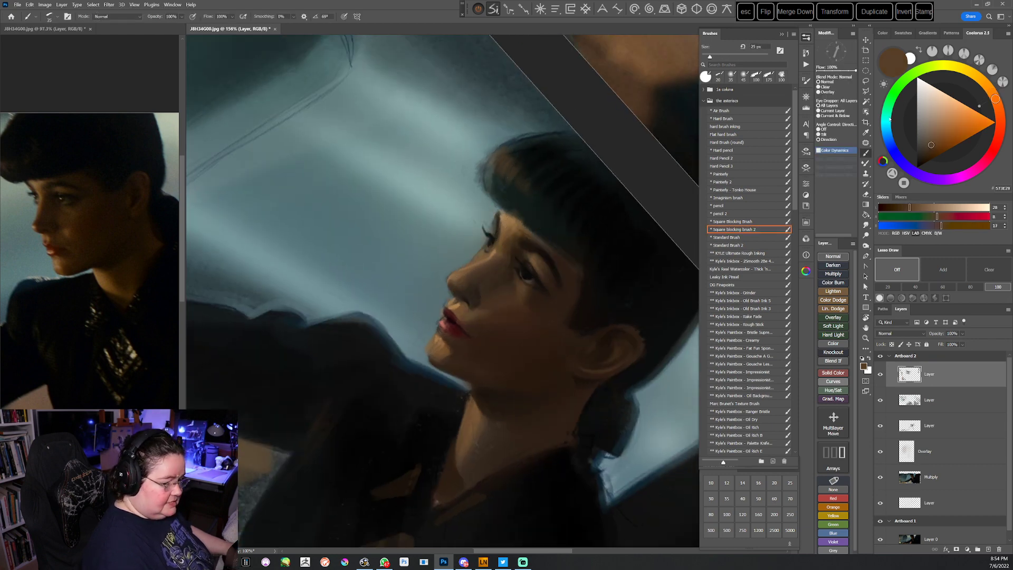
pyautogui.click(933, 140)
pyautogui.moveTo(525, 309); pyautogui.dragTo(534, 320)
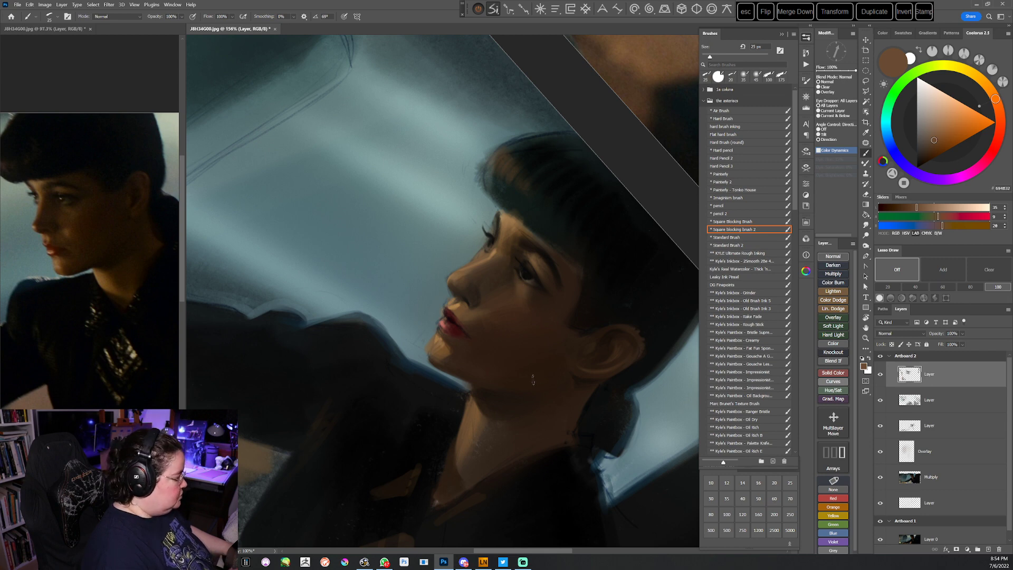
# Paint a lit tan patch on the cheek between the nostril and mouth corner with a smaller brush, in the upright view
pyautogui.press('r')
pyautogui.moveTo(593, 349); pyautogui.dragTo(599, 335)
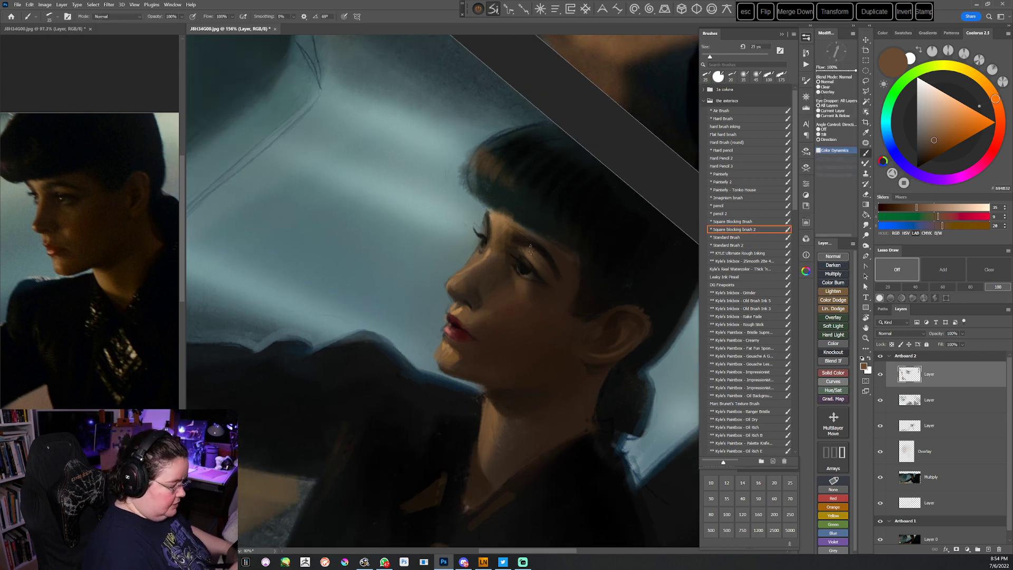
pyautogui.press('[')
pyautogui.press('[')
pyautogui.keyDown('alt'); pyautogui.click(498, 220); pyautogui.keyUp('alt')
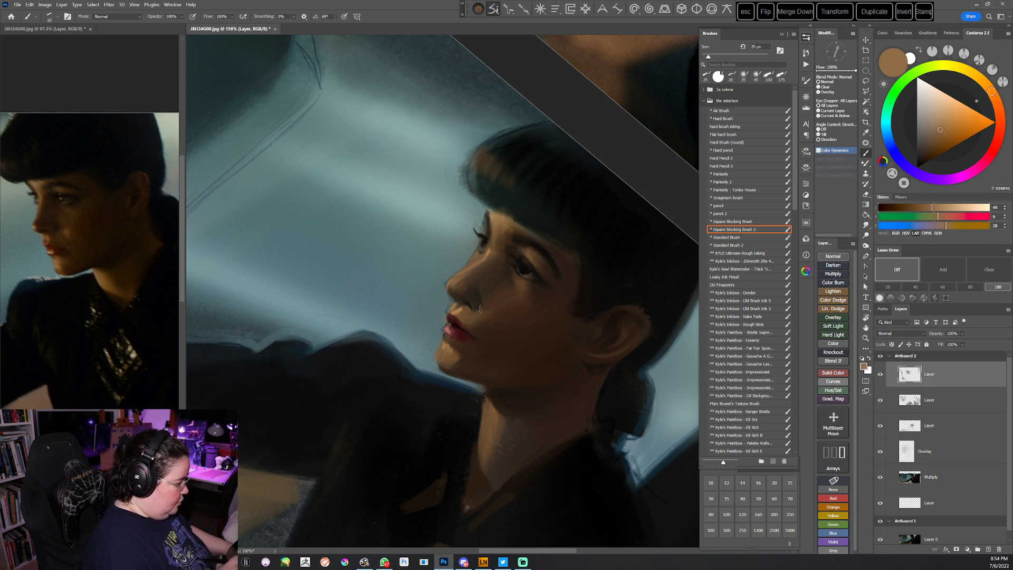
pyautogui.press('Escape')
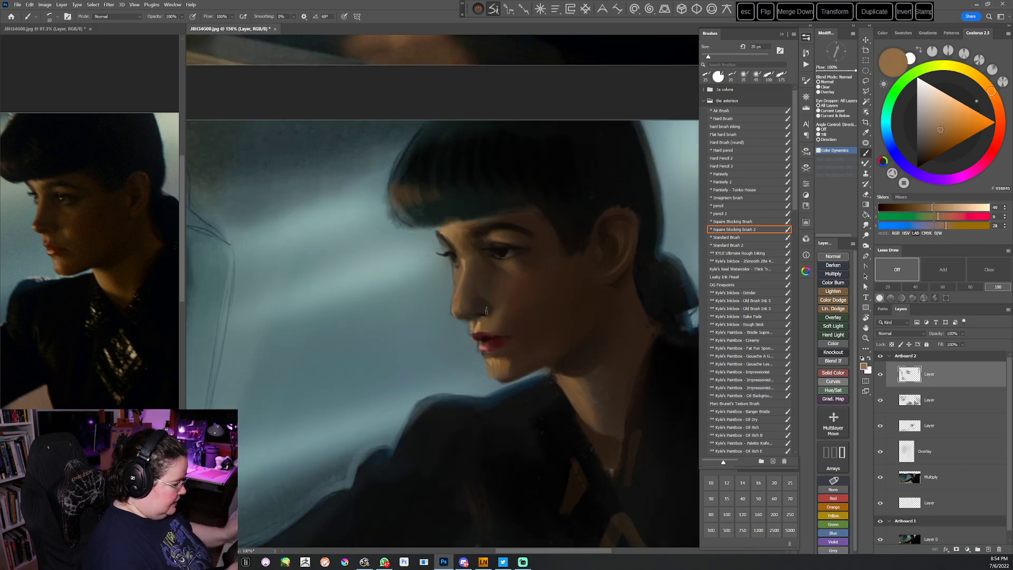
pyautogui.moveTo(495, 314)
pyautogui.mouseDown()
pyautogui.moveTo(557, 274)
pyautogui.moveTo(531, 272)
pyautogui.moveTo(507, 318)
pyautogui.mouseUp()
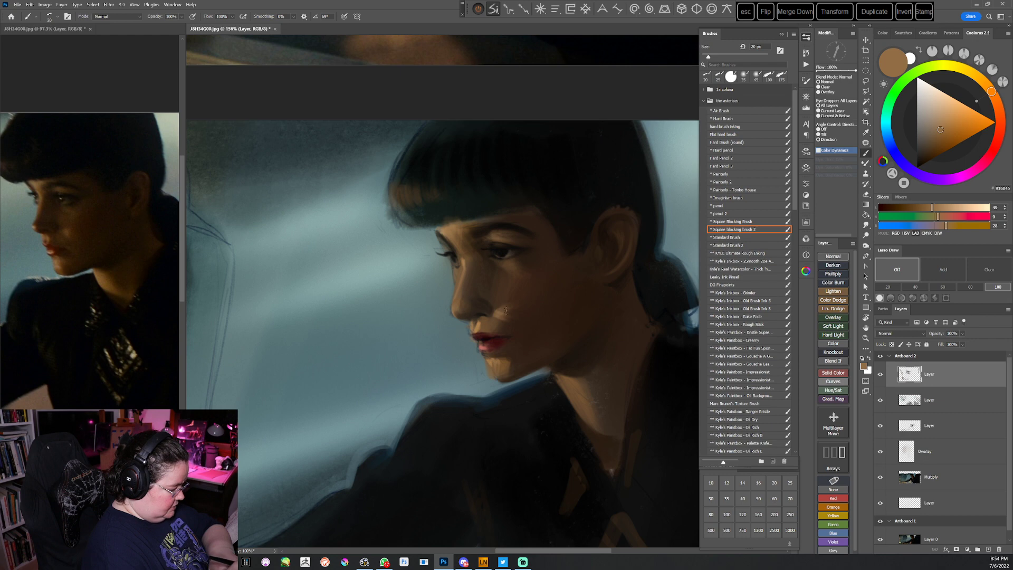
pyautogui.keyDown('alt'); pyautogui.click(497, 314); pyautogui.keyUp('alt')
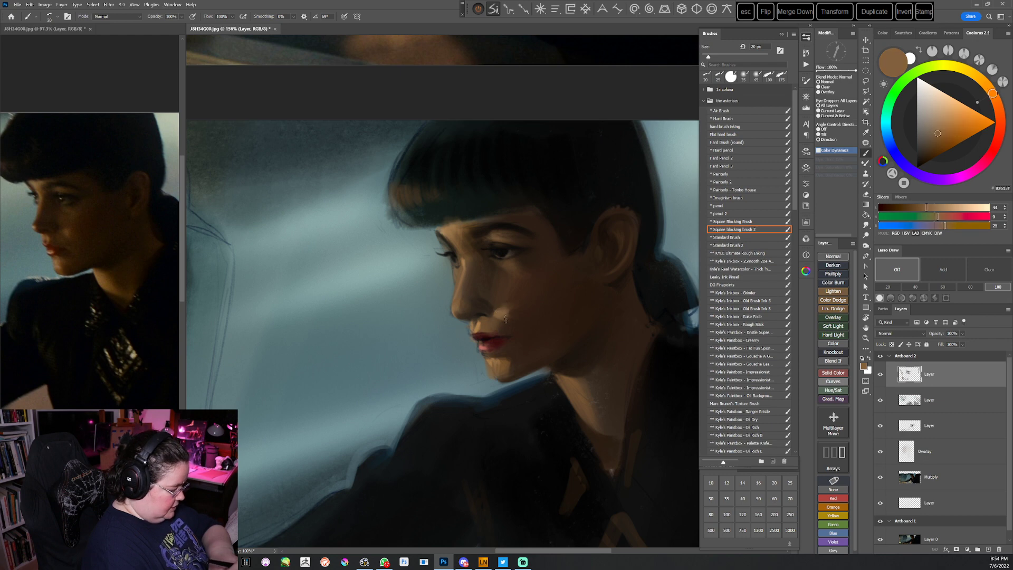
# Turn the face sideways and blend the light patch above the mouth corner with browns sampled around it
pyautogui.press('r')
pyautogui.moveTo(600, 277); pyautogui.dragTo(437, 454)
pyautogui.keyDown('alt'); pyautogui.click(474, 298); pyautogui.keyUp('alt')
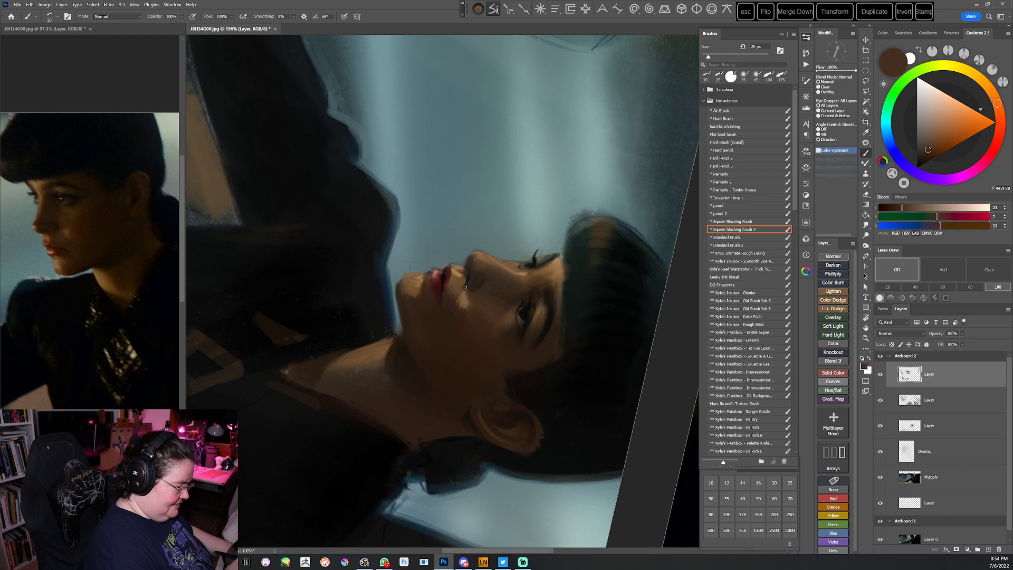
pyautogui.keyDown('alt'); pyautogui.click(464, 298); pyautogui.keyUp('alt')
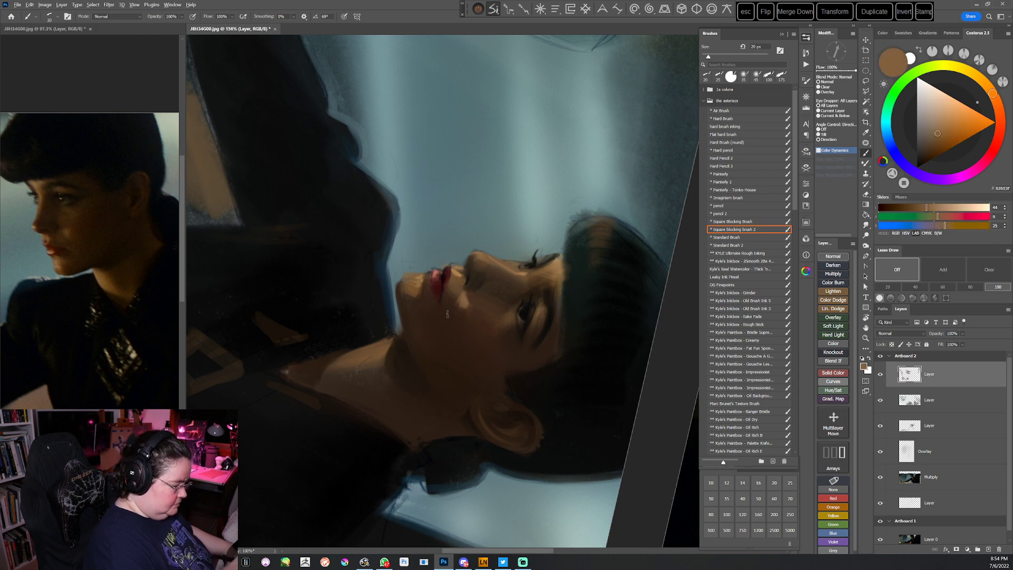
pyautogui.keyDown('alt'); pyautogui.click(445, 302); pyautogui.keyUp('alt')
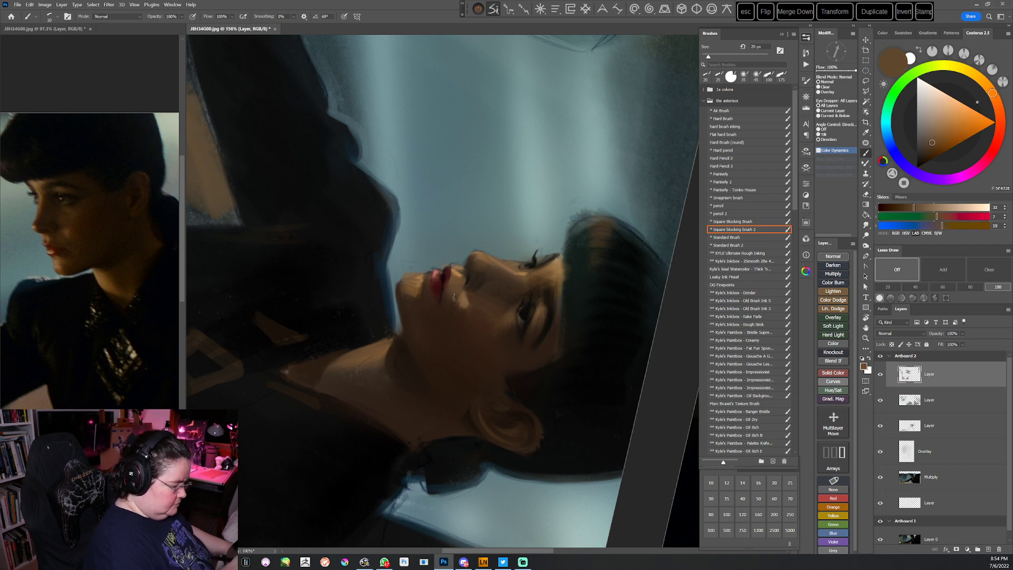
pyautogui.press('Escape')
# Tilt the face downward and soften the cheek patch's edges with darker brown, then sample cheek tones in the upright view
pyautogui.press('r')
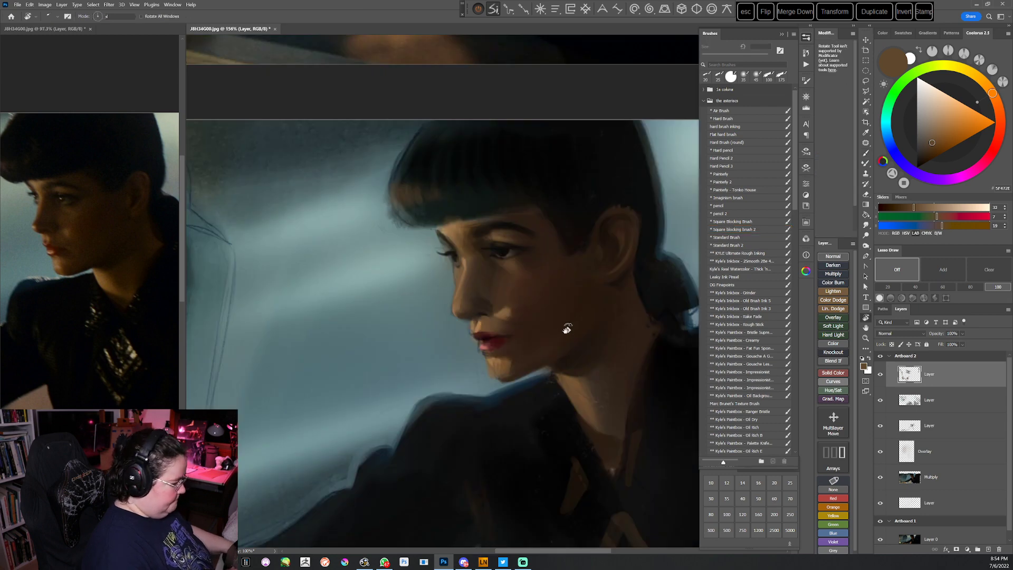
pyautogui.moveTo(565, 330); pyautogui.dragTo(577, 237)
pyautogui.keyDown('alt'); pyautogui.click(489, 317); pyautogui.keyUp('alt')
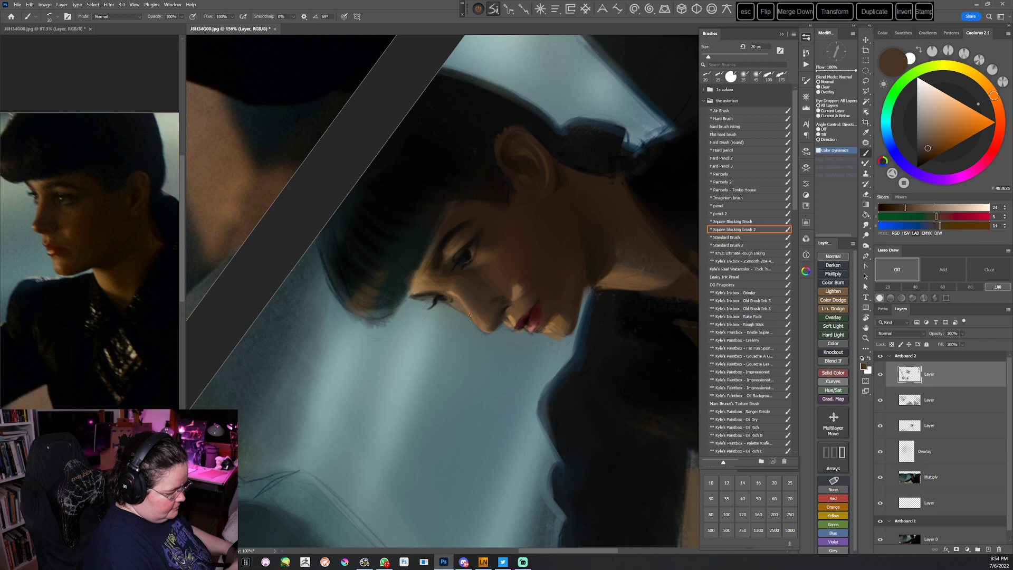
pyautogui.press('Escape')
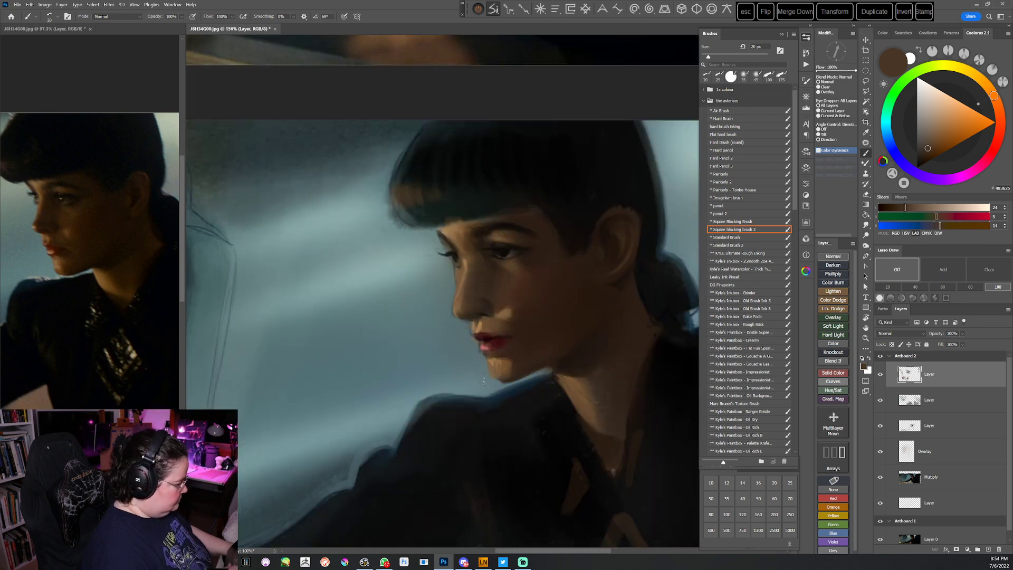
pyautogui.keyDown('alt'); pyautogui.click(509, 306); pyautogui.keyUp('alt')
pyautogui.click(941, 142)
pyautogui.keyDown('alt'); pyautogui.click(515, 318); pyautogui.keyUp('alt')
# Turn the face sideways and deepen the line between the lips with dark red at 15 px
pyautogui.moveTo(560, 256); pyautogui.dragTo(451, 308)
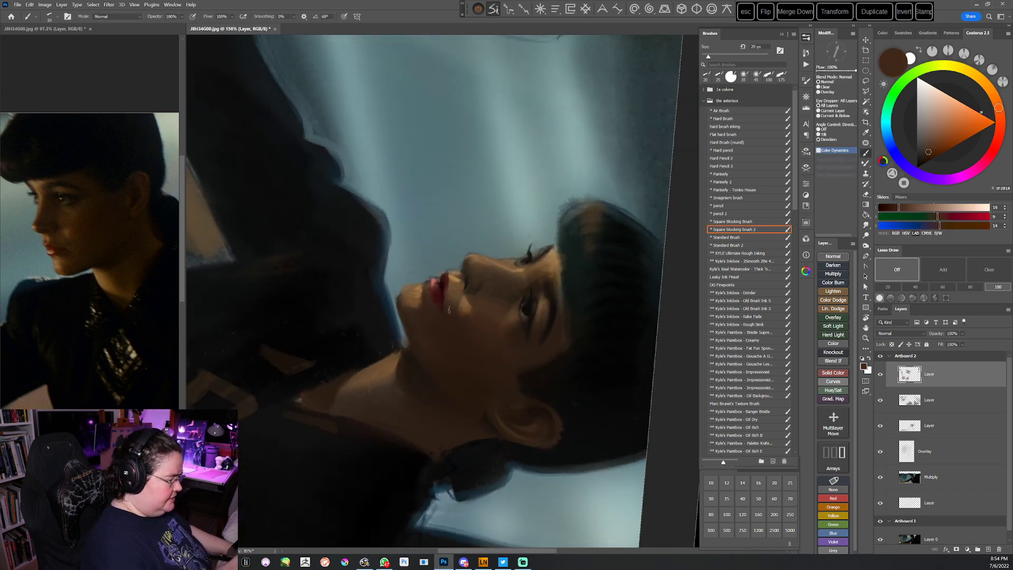
pyautogui.keyDown('alt'); pyautogui.click(450, 307); pyautogui.keyUp('alt')
pyautogui.keyDown('alt'); pyautogui.click(446, 279); pyautogui.keyUp('alt')
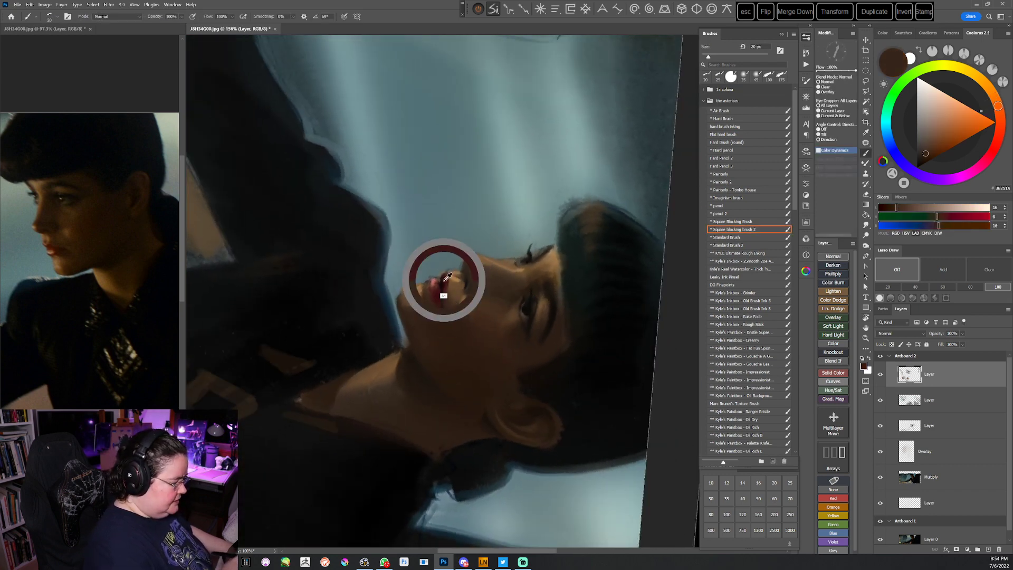
pyautogui.click(924, 157)
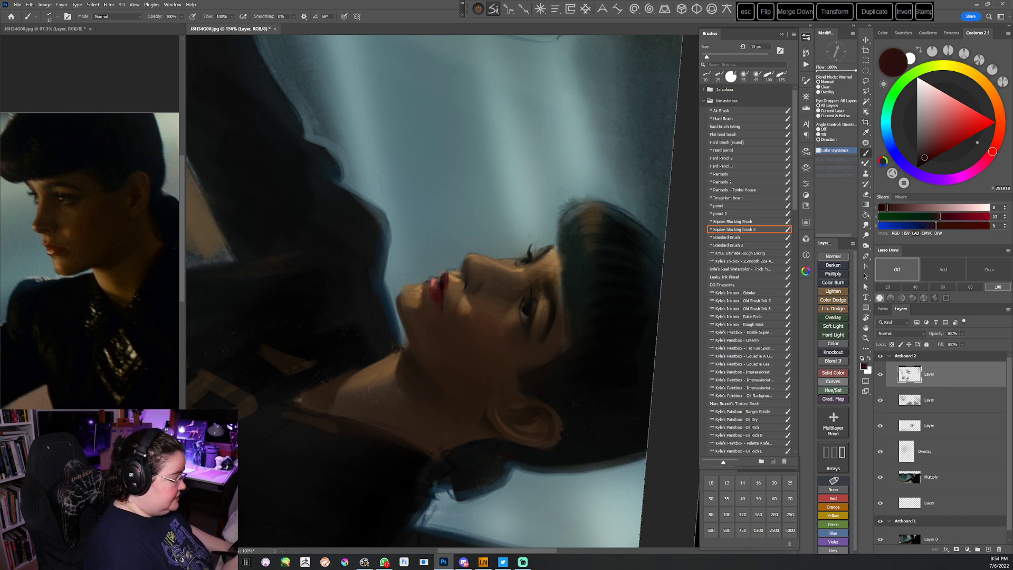
pyautogui.moveTo(441, 279); pyautogui.dragTo(441, 289)
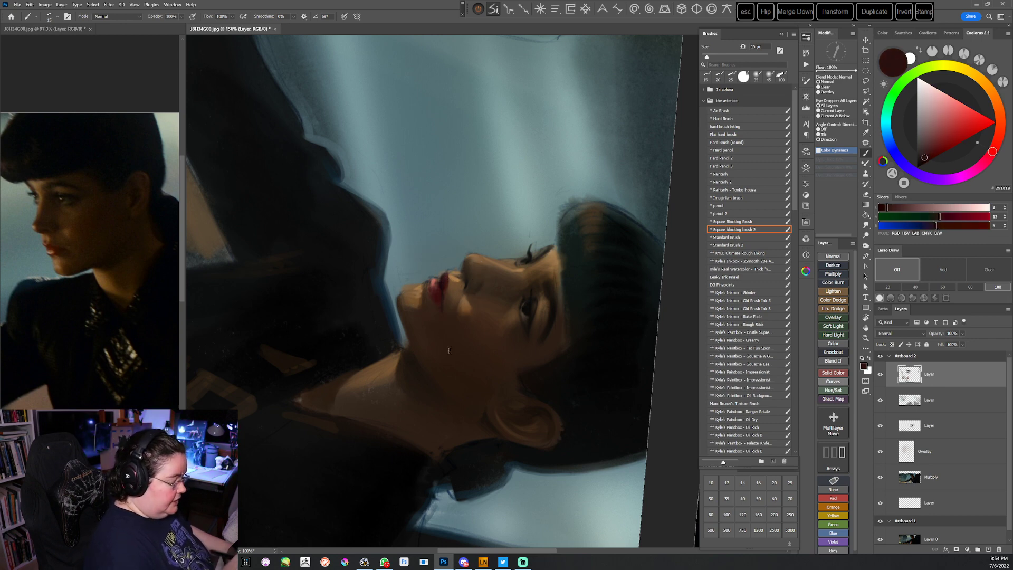
pyautogui.press('Escape')
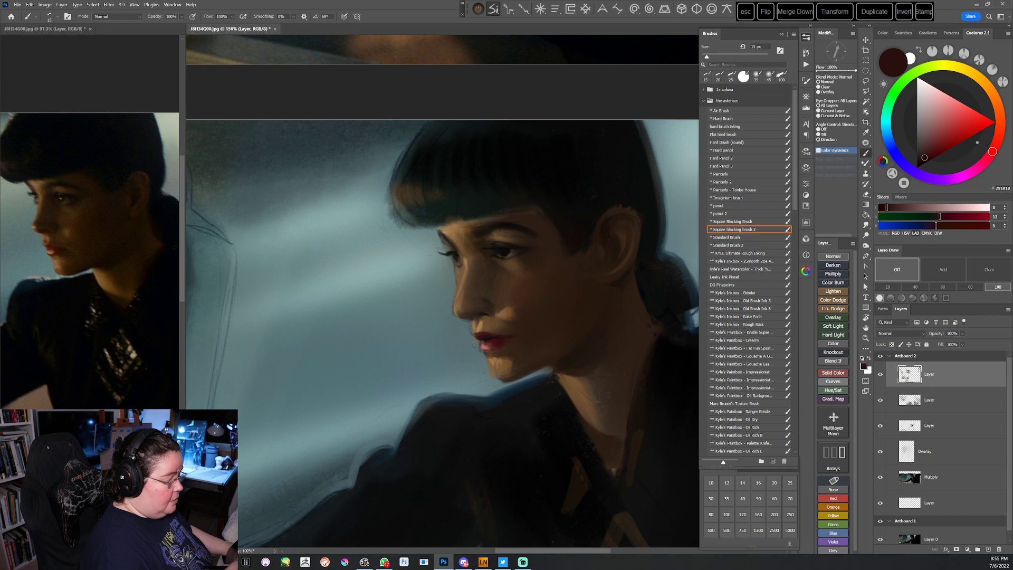
# Clean up the profile edge around the nose and lips with sampled blue-grey, using Standard Brush 2 at 15 px on the tilted canvas
pyautogui.keyDown('alt'); pyautogui.click(471, 363); pyautogui.keyUp('alt')
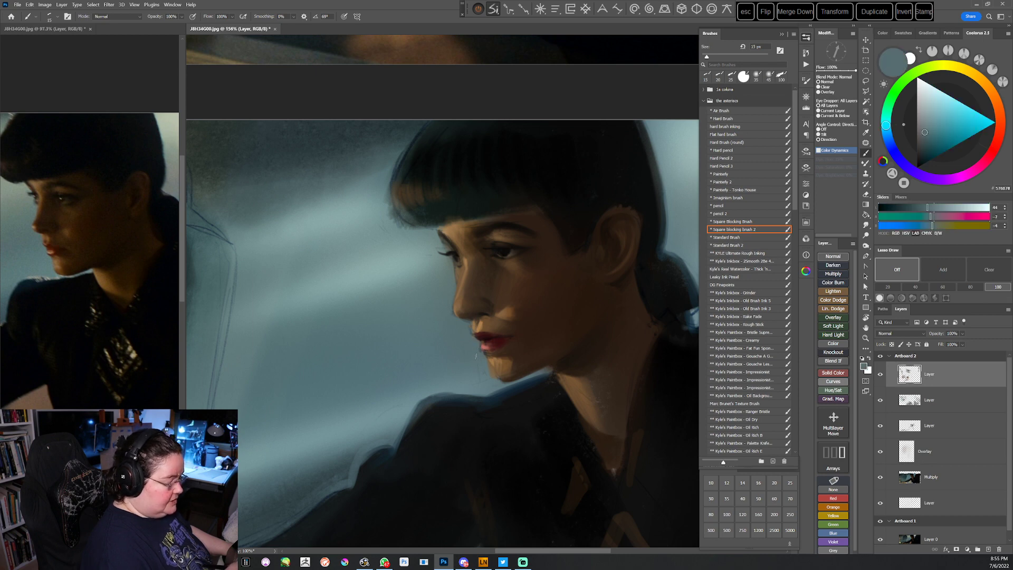
pyautogui.press('.')
pyautogui.press('.')
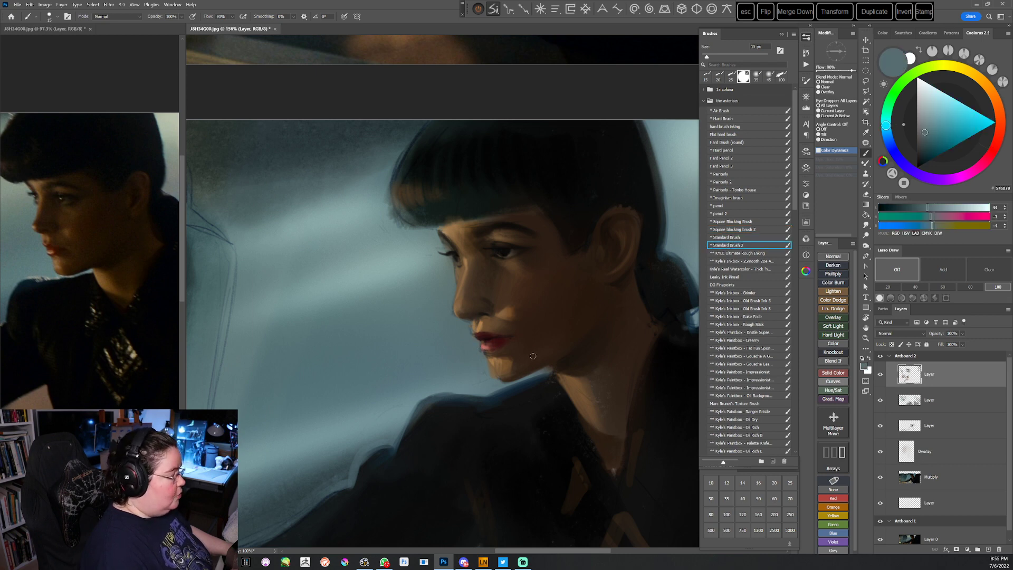
pyautogui.press('r')
pyautogui.moveTo(550, 270); pyautogui.dragTo(519, 372)
pyautogui.keyDown('alt'); pyautogui.click(447, 291); pyautogui.keyUp('alt')
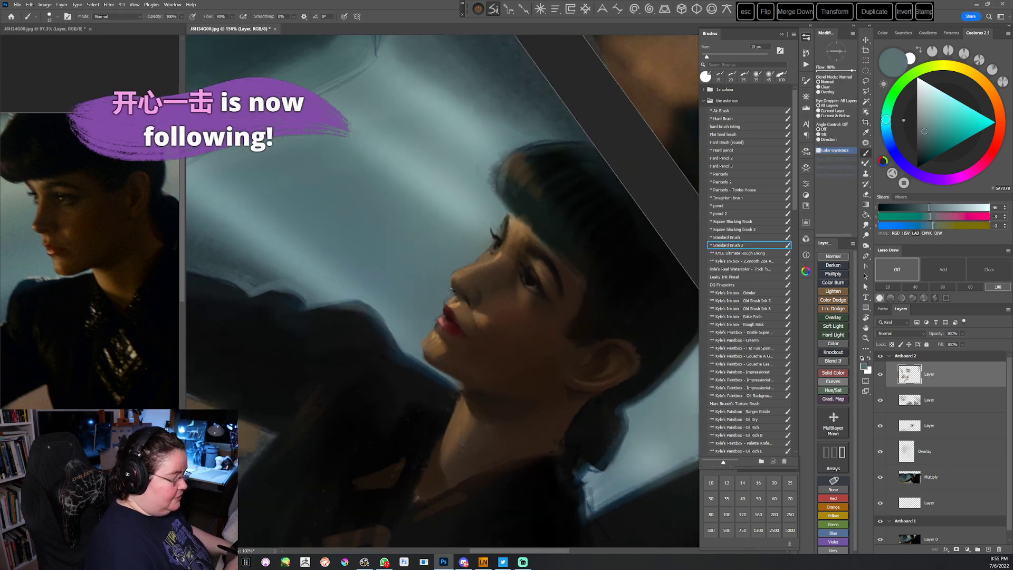
# Turn the face further sideways and refine the nose tip and underside with dark browns sampled from the face
pyautogui.keyDown('alt'); pyautogui.click(560, 266); pyautogui.keyUp('alt')
pyautogui.press('r')
pyautogui.moveTo(565, 262); pyautogui.dragTo(571, 293)
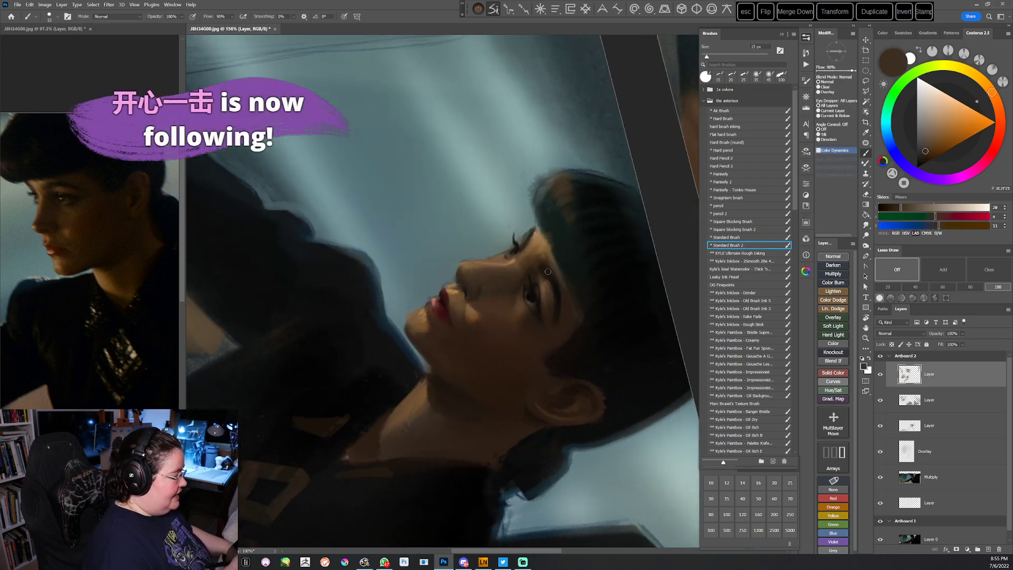
pyautogui.keyDown('alt'); pyautogui.click(459, 264); pyautogui.keyUp('alt')
pyautogui.keyDown('alt'); pyautogui.click(462, 272); pyautogui.keyUp('alt')
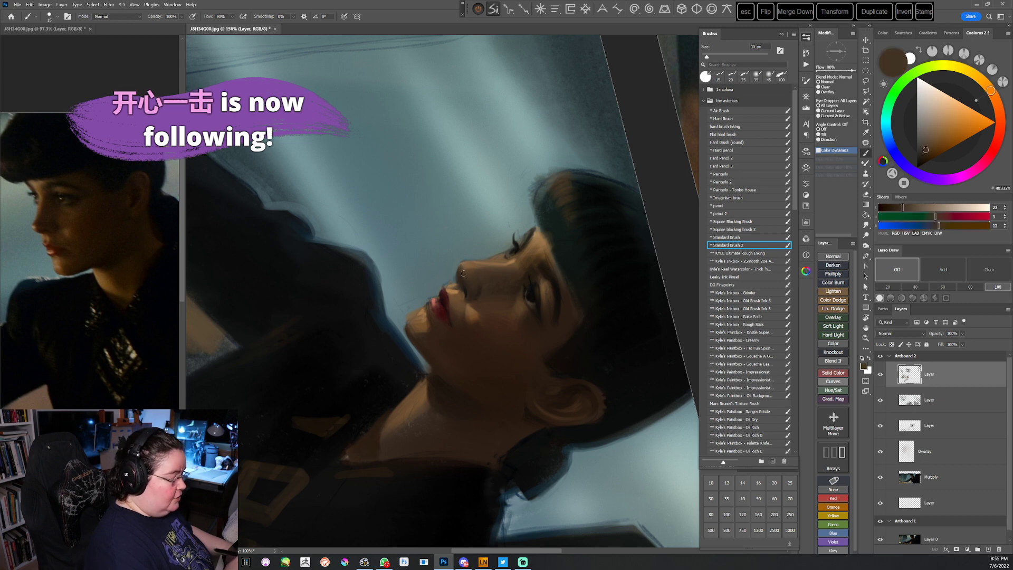
pyautogui.press('Escape')
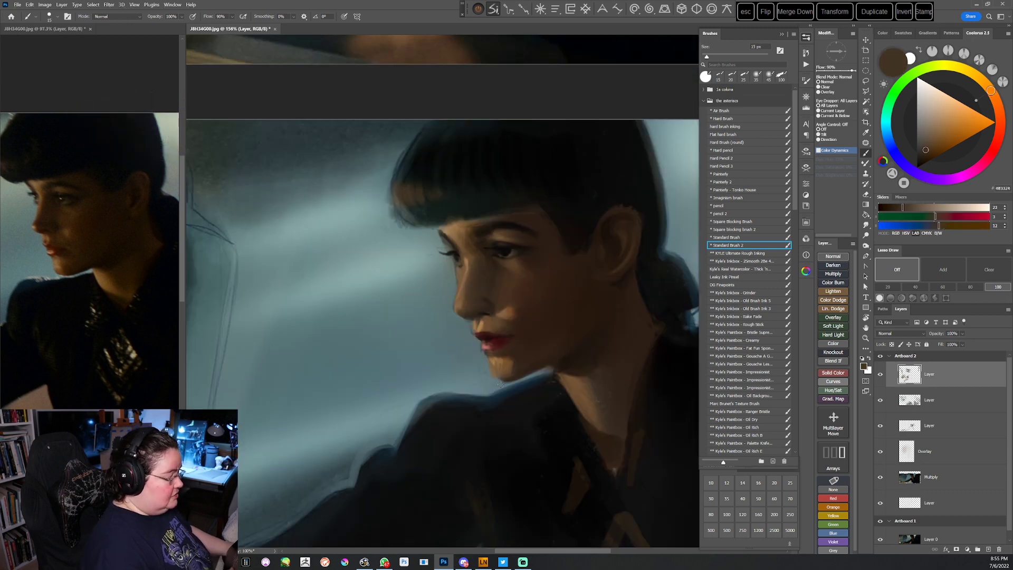
# Tilt the face downward and rework the forehead beside the near brow with browns sampled from the face
pyautogui.keyDown('alt'); pyautogui.click(466, 251); pyautogui.keyUp('alt')
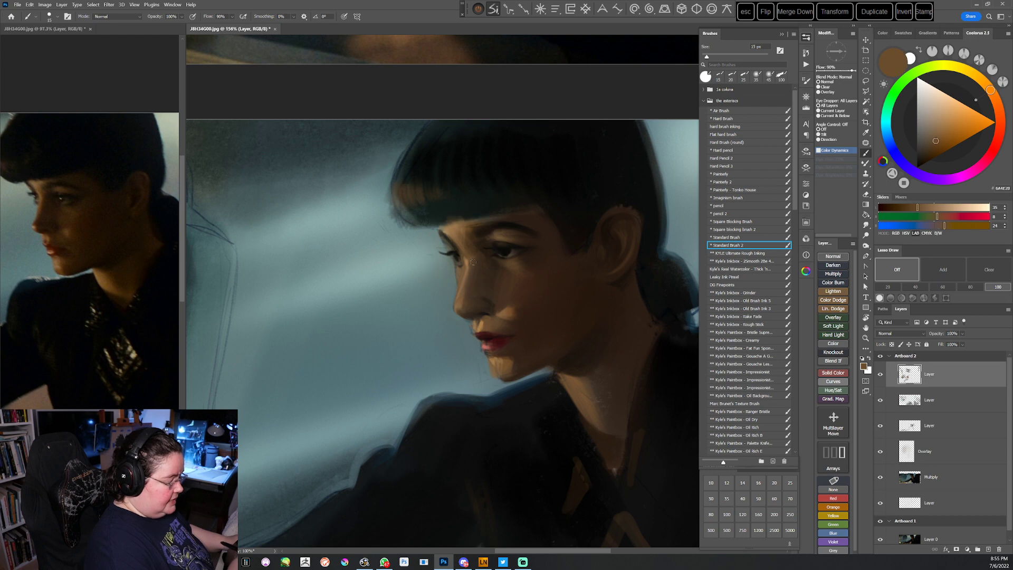
pyautogui.keyDown('alt'); pyautogui.click(503, 347); pyautogui.keyUp('alt')
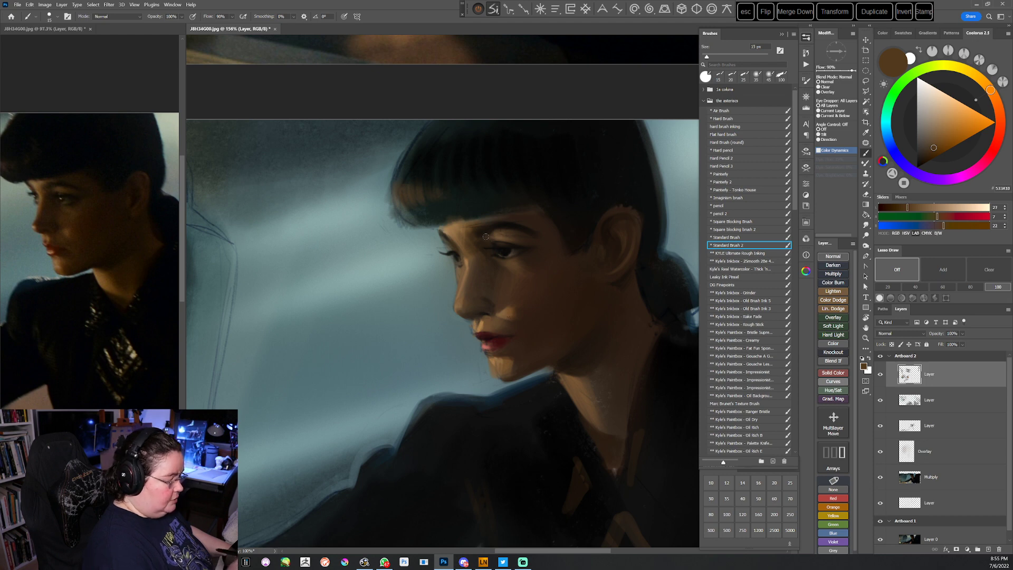
pyautogui.press('r')
pyautogui.moveTo(604, 322)
pyautogui.mouseDown()
pyautogui.moveTo(593, 221)
pyautogui.moveTo(572, 198)
pyautogui.mouseUp()
pyautogui.keyDown('alt'); pyautogui.click(423, 286); pyautogui.keyUp('alt')
pyautogui.moveTo(421, 280); pyautogui.dragTo(426, 258)
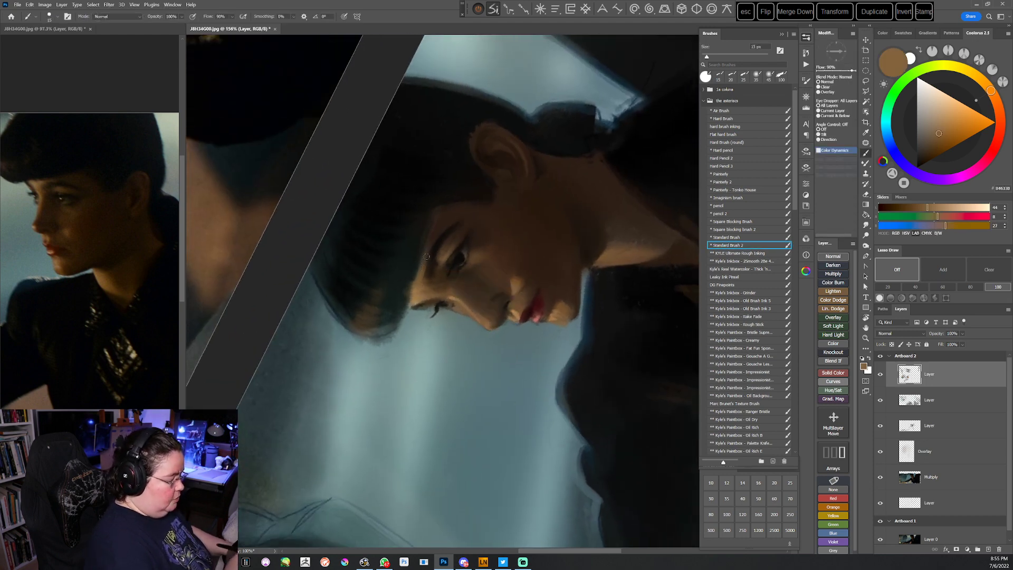
pyautogui.keyDown('alt'); pyautogui.click(432, 265); pyautogui.keyUp('alt')
pyautogui.keyDown('alt'); pyautogui.click(421, 276); pyautogui.keyUp('alt')
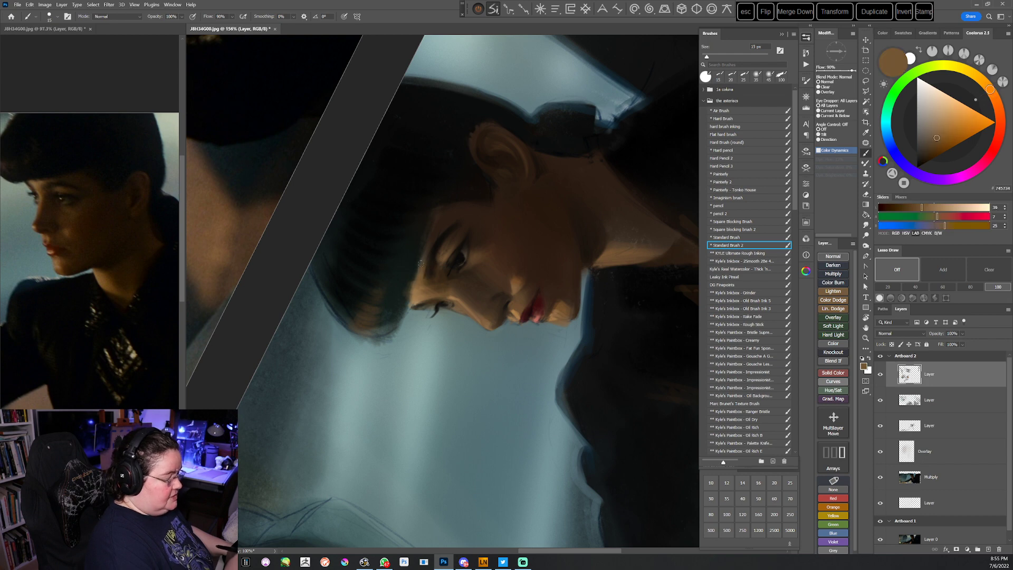
# Turn the face upward and blend the skin around the near eye and brow with sampled browns, finishing in the upright view
pyautogui.moveTo(538, 287); pyautogui.dragTo(536, 377)
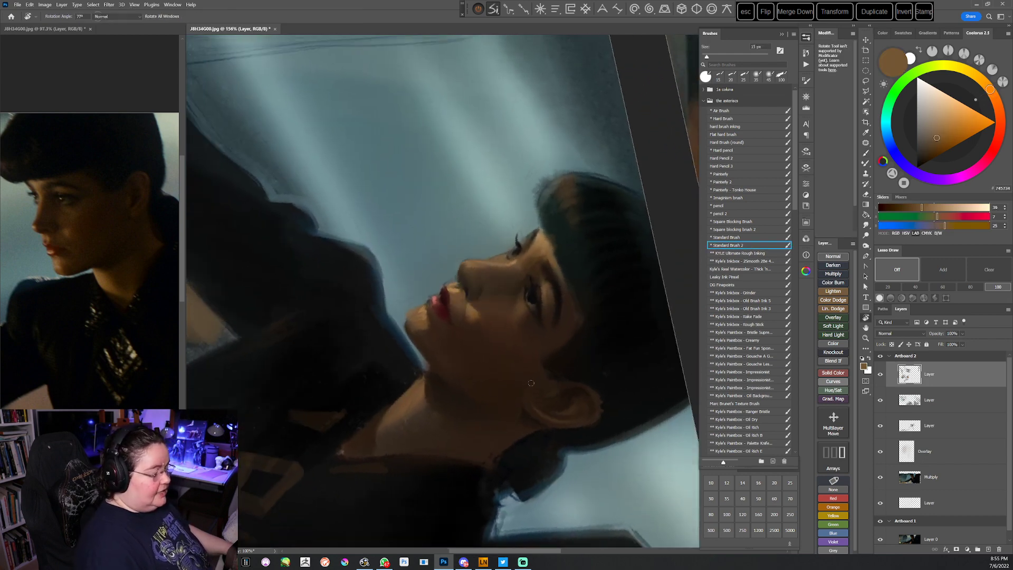
pyautogui.keyDown('alt'); pyautogui.click(569, 313); pyautogui.keyUp('alt')
pyautogui.keyDown('alt'); pyautogui.click(544, 294); pyautogui.keyUp('alt')
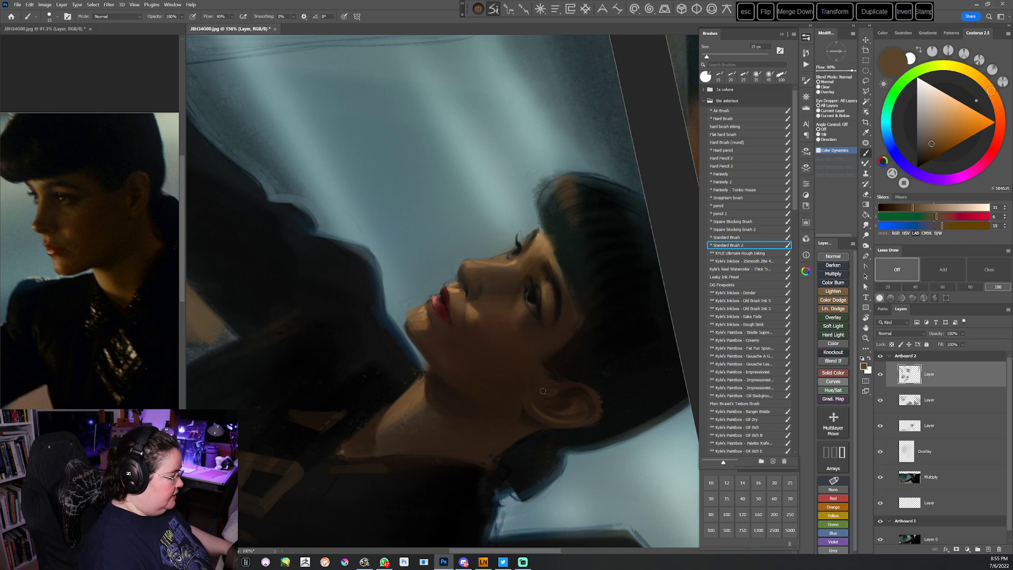
pyautogui.keyDown('alt'); pyautogui.click(544, 326); pyautogui.keyUp('alt')
pyautogui.press('r')
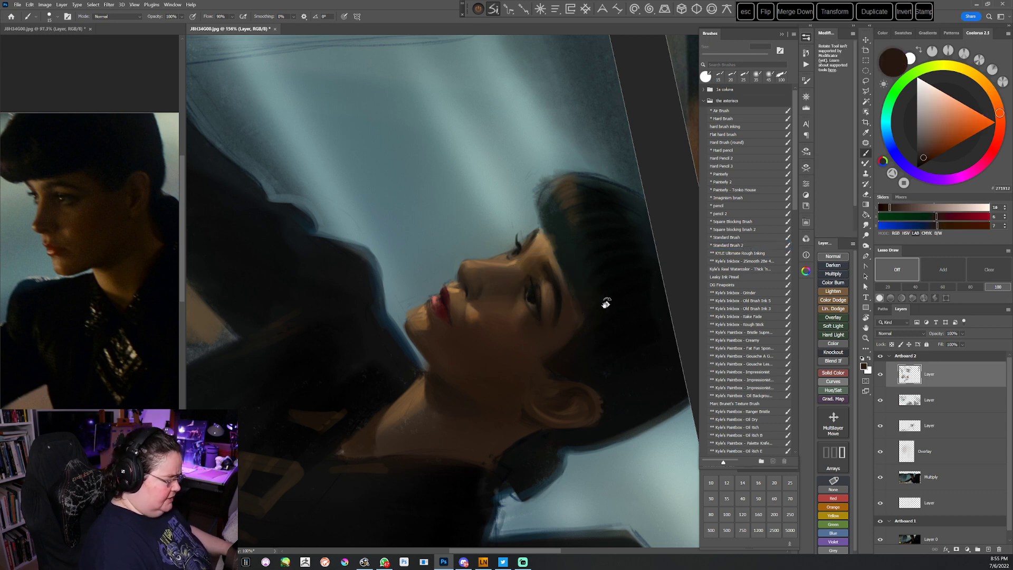
pyautogui.moveTo(606, 301); pyautogui.dragTo(549, 429)
pyautogui.press('Escape')
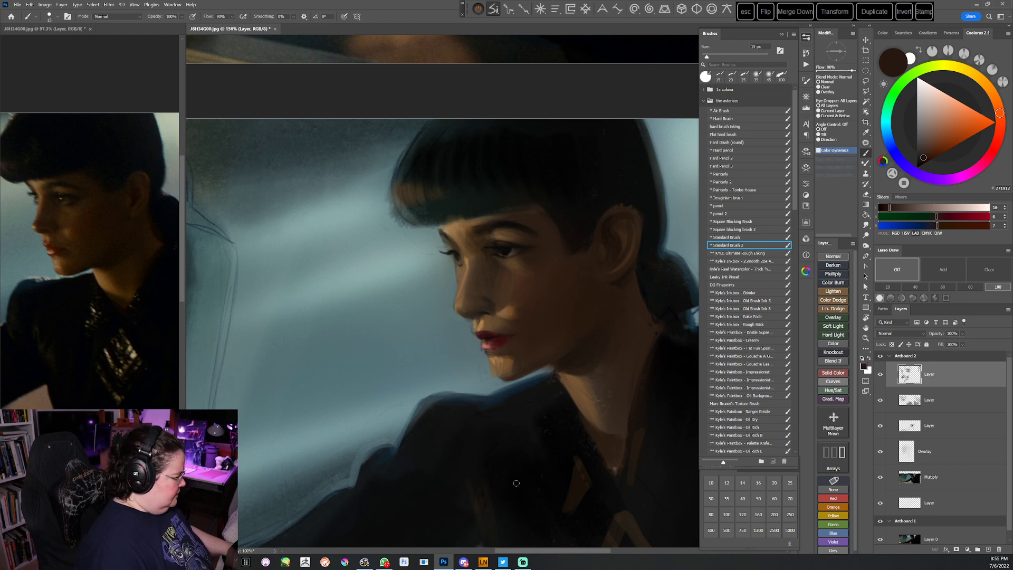
# Switch to Square Blocking Brush 2 at 40 px and work on the cheek below the near eye with sampled and warmer browns
pyautogui.click(734, 229)
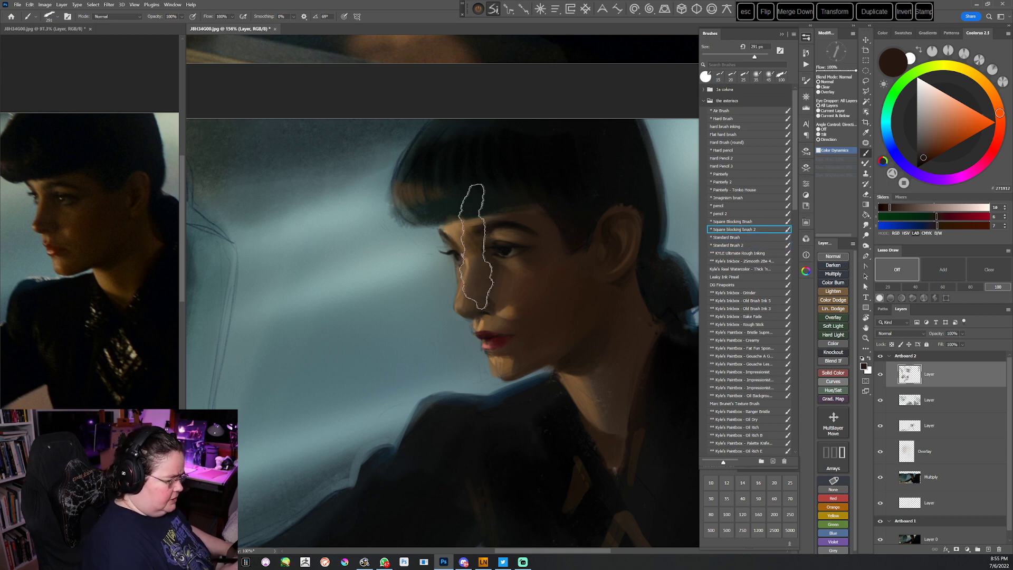
pyautogui.keyDown('alt'); pyautogui.click(457, 238); pyautogui.keyUp('alt')
pyautogui.keyDown('alt'); pyautogui.click(502, 263); pyautogui.keyUp('alt')
pyautogui.press('[')
pyautogui.press('[')
pyautogui.press('[')
pyautogui.press('[')
pyautogui.press('[')
pyautogui.press('[')
pyautogui.press('[')
pyautogui.press('[')
pyautogui.press('[')
pyautogui.press('[')
pyautogui.press('[')
pyautogui.press('[')
pyautogui.press('[')
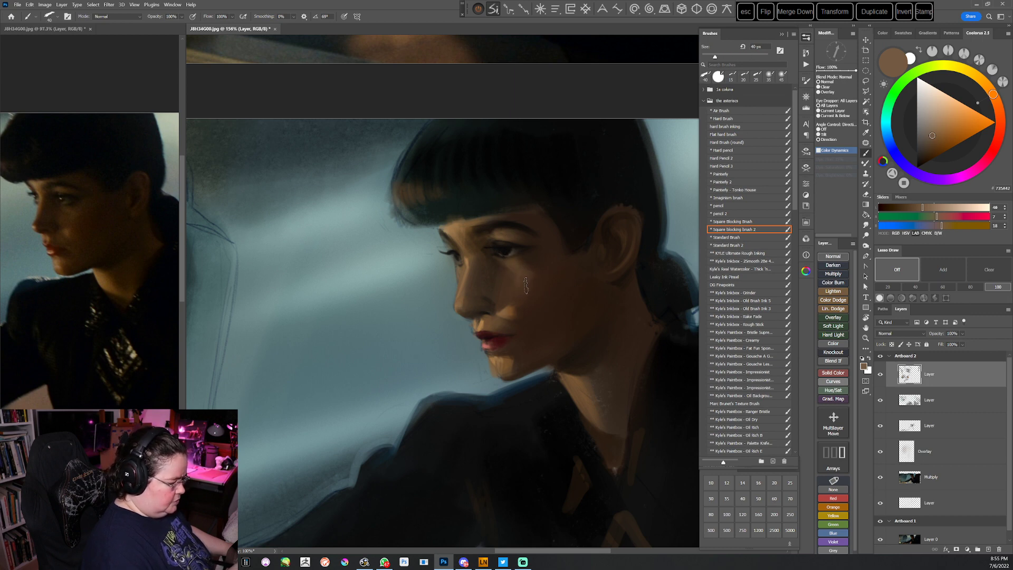
pyautogui.click(945, 138)
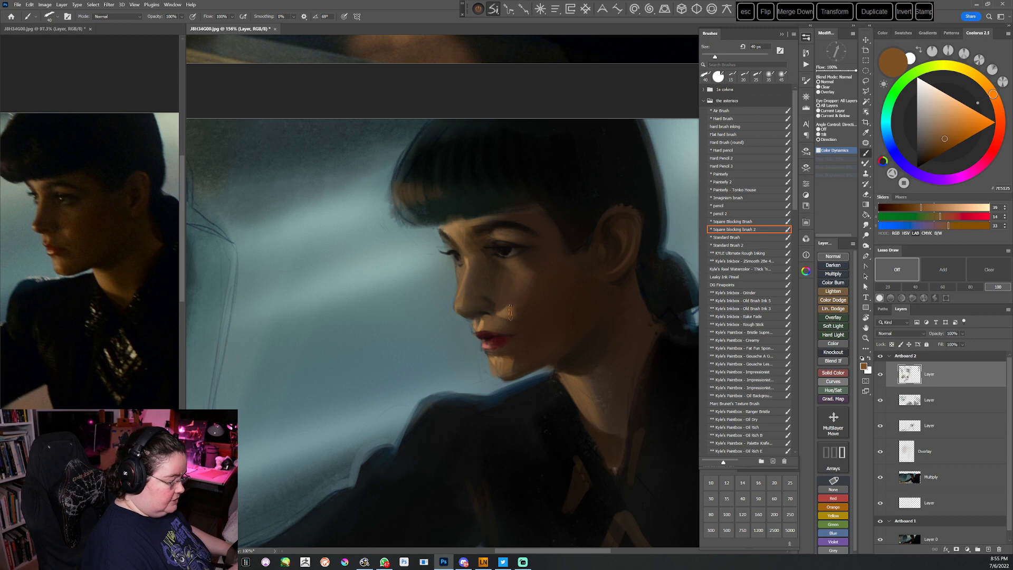
pyautogui.keyDown('alt'); pyautogui.click(510, 274); pyautogui.keyUp('alt')
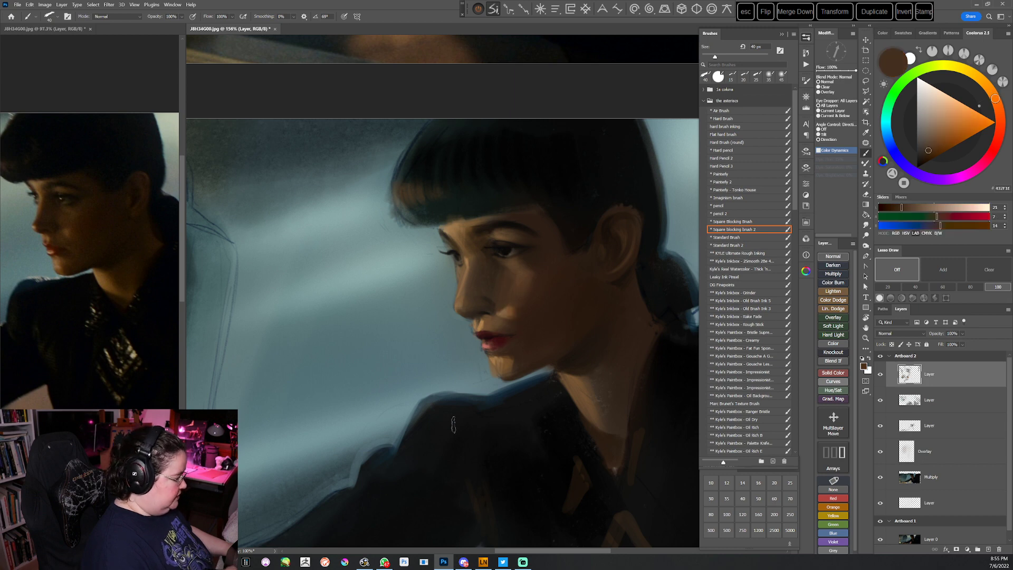
# Tilt the face downward and refine the shadow between nose and upper lip with a smaller brush and sampled dark browns
pyautogui.press('[')
pyautogui.press('[')
pyautogui.keyDown('alt'); pyautogui.click(497, 307); pyautogui.keyUp('alt')
pyautogui.moveTo(496, 317); pyautogui.dragTo(561, 309)
pyautogui.press('r')
pyautogui.keyDown('alt'); pyautogui.click(486, 317); pyautogui.keyUp('alt')
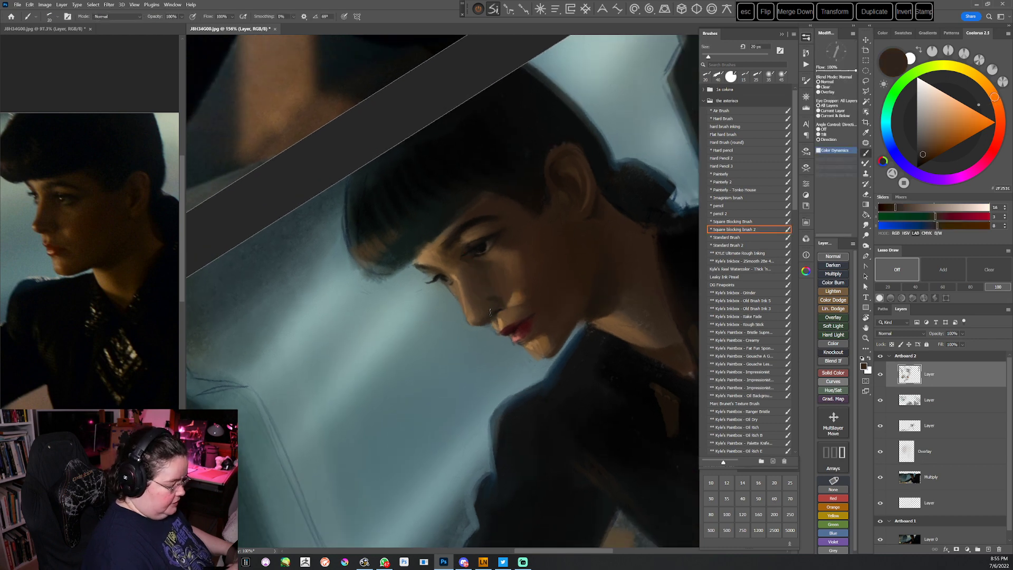
pyautogui.keyDown('alt'); pyautogui.click(544, 266); pyautogui.keyUp('alt')
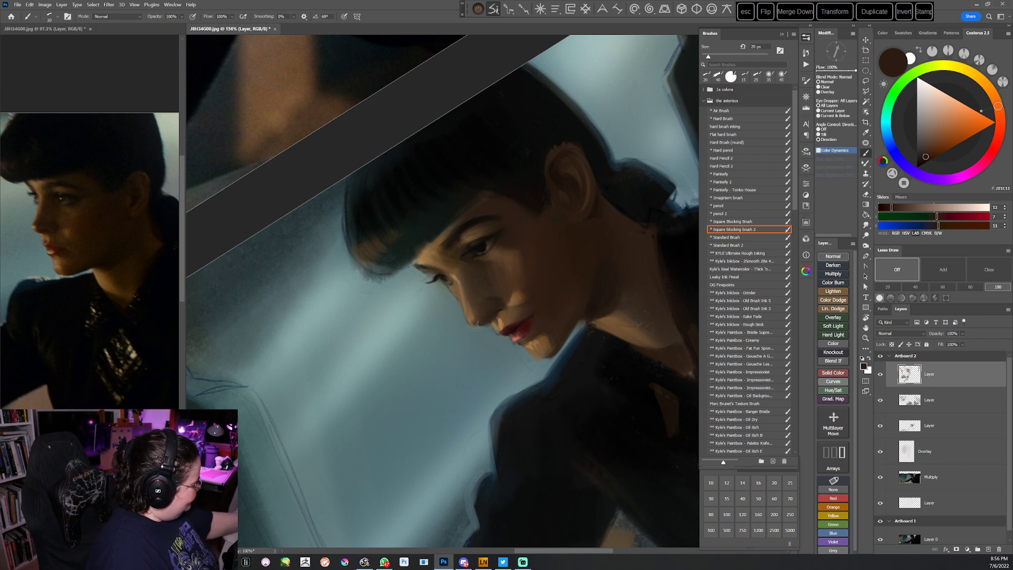
# Turn the face upward and touch up the underside of the nose with sampled light brown at 7 px
pyautogui.keyDown('alt'); pyautogui.click(493, 317); pyautogui.keyUp('alt')
pyautogui.moveTo(573, 292); pyautogui.dragTo(478, 375)
pyautogui.keyDown('alt'); pyautogui.click(486, 268); pyautogui.keyUp('alt')
pyautogui.press('[')
pyautogui.press('[')
pyautogui.moveTo(465, 286); pyautogui.dragTo(466, 290)
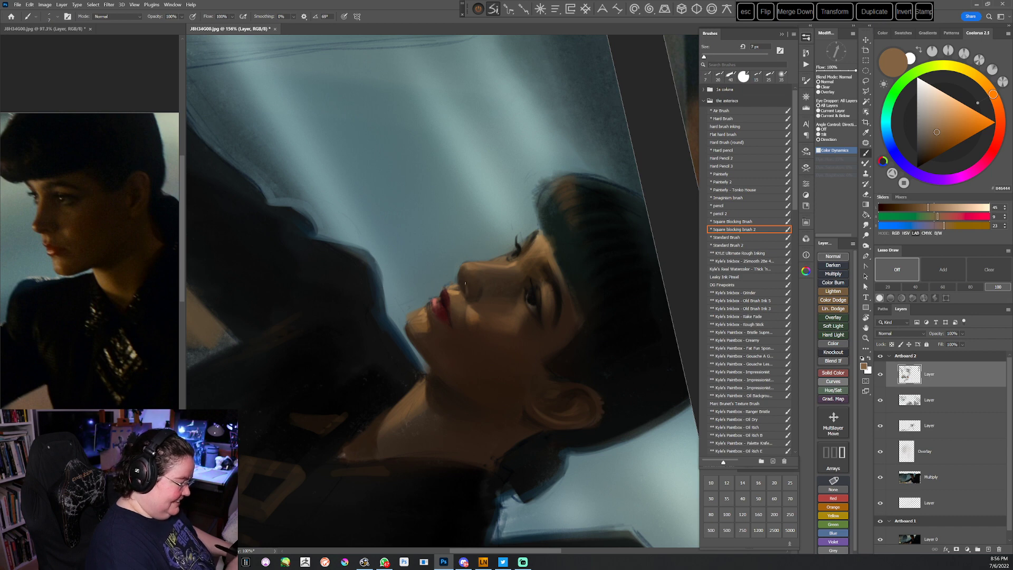
# Turn the face further sideways and refine the nostril shadow with dark browns sampled from the cheek and nose
pyautogui.moveTo(570, 242); pyautogui.dragTo(599, 306)
pyautogui.keyDown('alt'); pyautogui.click(515, 276); pyautogui.keyUp('alt')
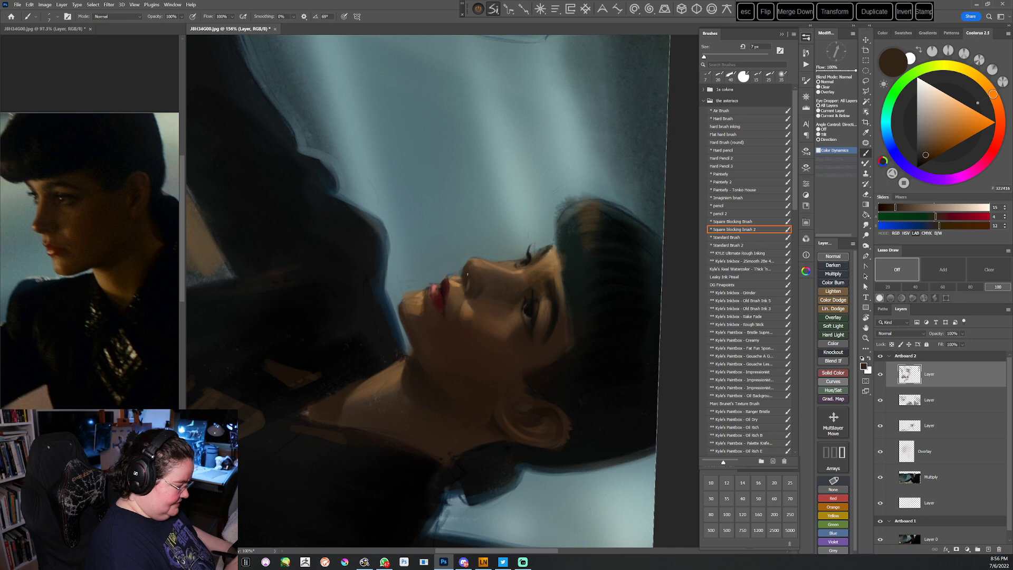
pyautogui.keyDown('alt'); pyautogui.click(517, 335); pyautogui.keyUp('alt')
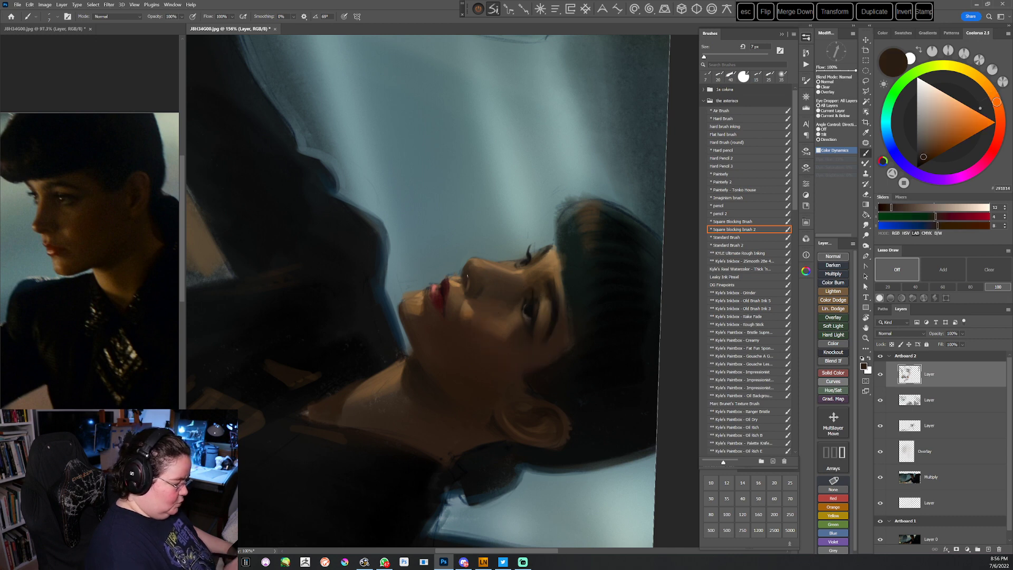
pyautogui.keyDown('alt'); pyautogui.click(466, 285); pyautogui.keyUp('alt')
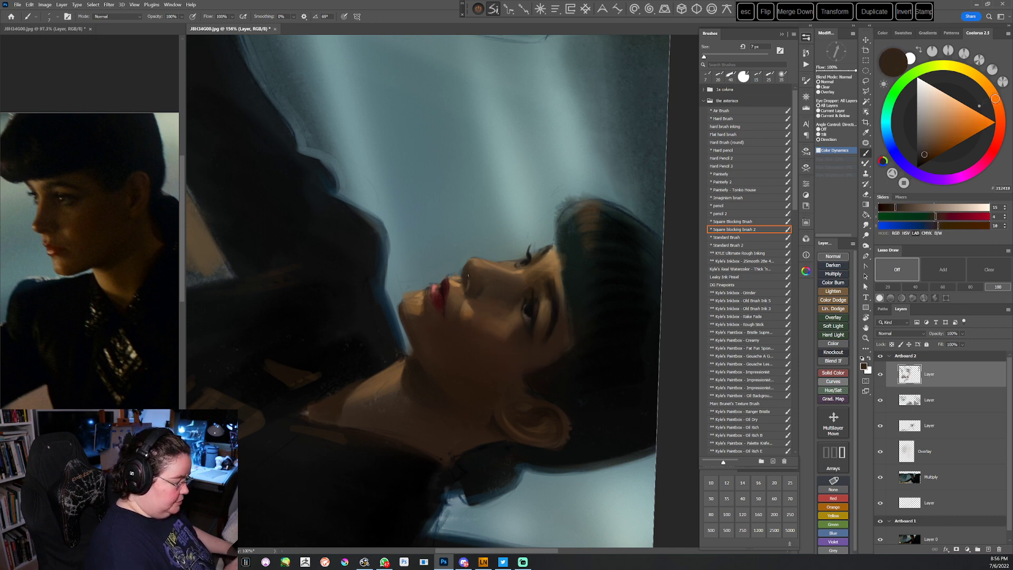
pyautogui.press('Escape')
# Turn the face downward and soften the wing of the nose into the cheek with sampled browns at 7 px
pyautogui.press('r')
pyautogui.moveTo(546, 400); pyautogui.dragTo(576, 290)
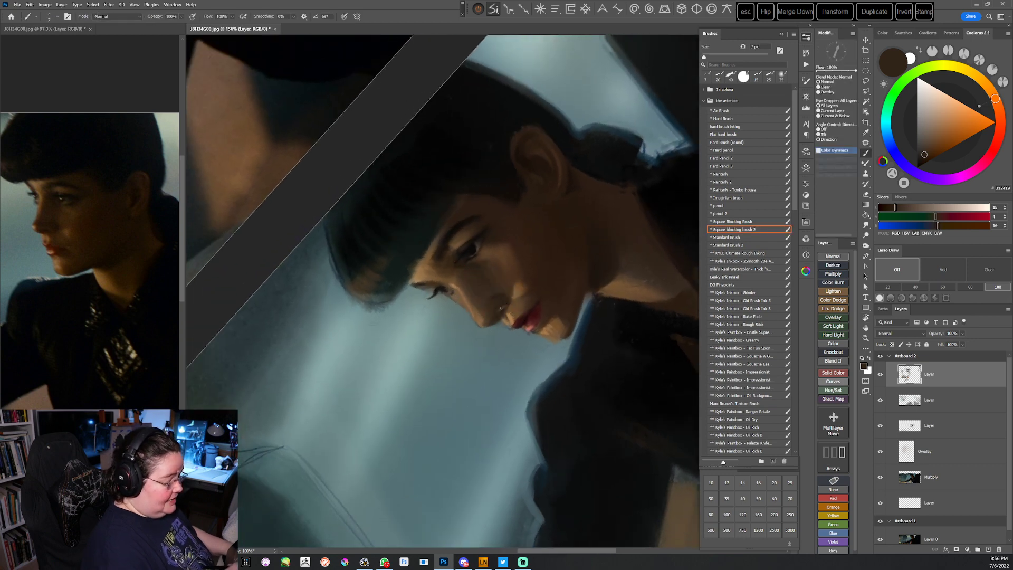
pyautogui.keyDown('alt'); pyautogui.click(499, 309); pyautogui.keyUp('alt')
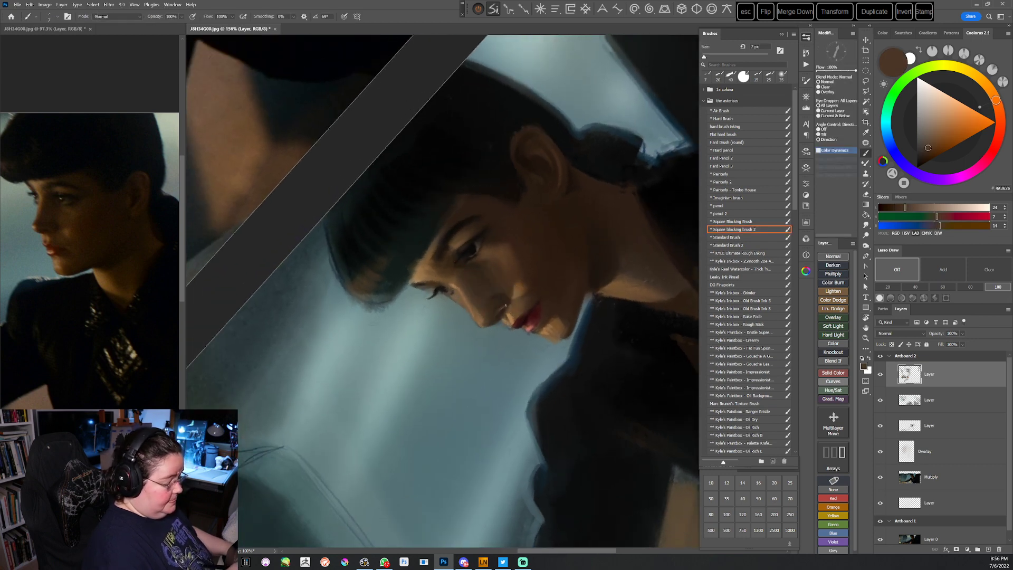
pyautogui.keyDown('alt'); pyautogui.click(506, 296); pyautogui.keyUp('alt')
pyautogui.press('r')
pyautogui.moveTo(509, 335); pyautogui.dragTo(509, 265)
pyautogui.press('b')
pyautogui.keyDown('alt'); pyautogui.click(500, 285); pyautogui.keyUp('alt')
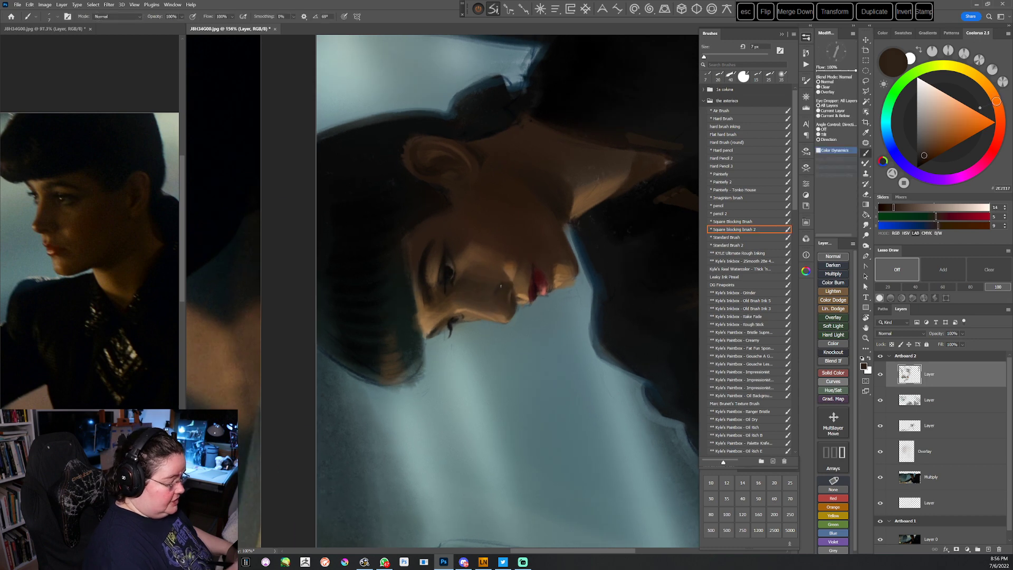
# Tilt the head slightly back, bring the neck into view and switch to a textured brush reduced to a smaller size
pyautogui.press('Escape')
pyautogui.press('r')
pyautogui.moveTo(646, 322); pyautogui.dragTo(628, 374)
pyautogui.press('b')
pyautogui.press('space')
pyautogui.moveTo(608, 441); pyautogui.dragTo(571, 368)
pyautogui.rightClick(566, 272)
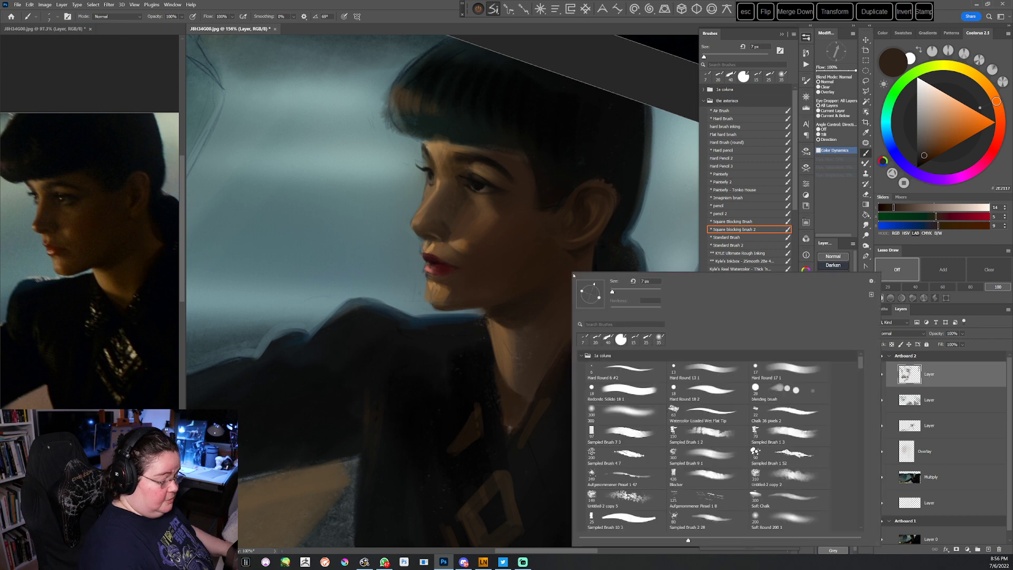
pyautogui.moveTo(861, 369); pyautogui.dragTo(861, 378)
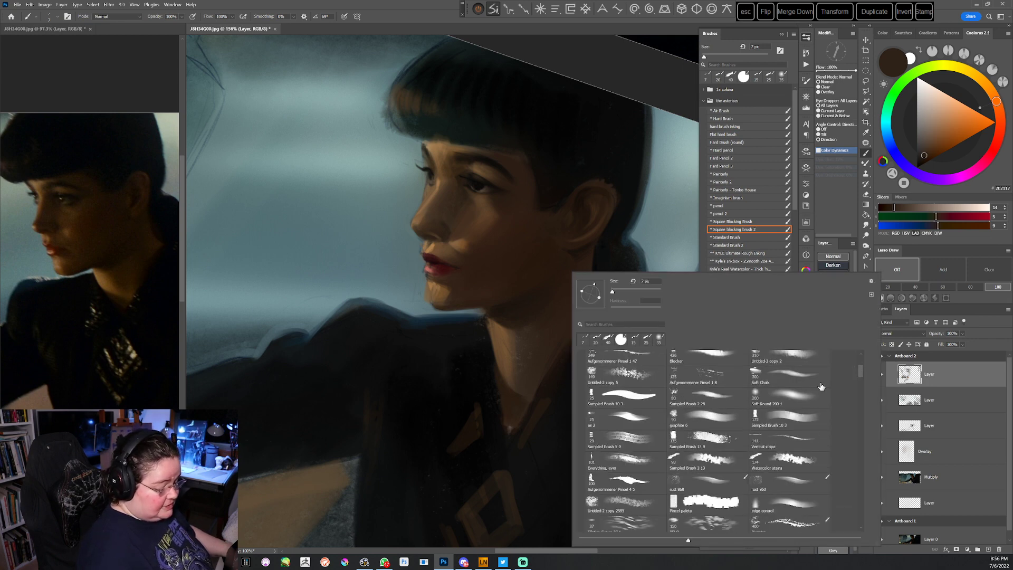
pyautogui.click(708, 420)
pyautogui.click(409, 15)
pyautogui.press('[')
pyautogui.press('[')
pyautogui.press('[')
pyautogui.press('[')
pyautogui.press('[')
pyautogui.press('[')
pyautogui.press('[')
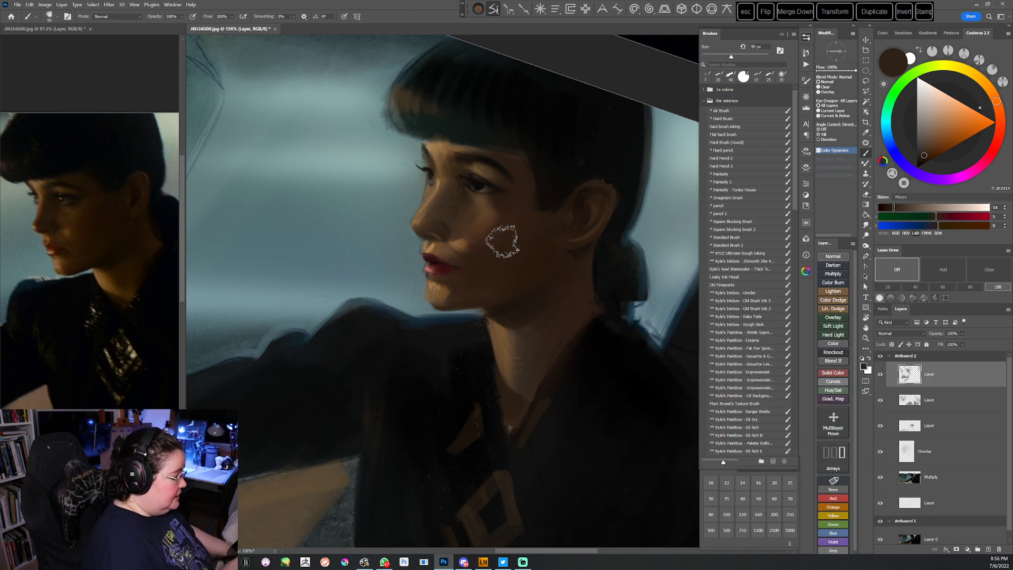
# Paint the shadow on the neck under the jaw with a sampled tone and a more saturated dark brown at 35 px
pyautogui.keyDown('alt'); pyautogui.click(531, 345); pyautogui.keyUp('alt')
pyautogui.moveTo(531, 344)
pyautogui.mouseDown()
pyautogui.moveTo(532, 366)
pyautogui.moveTo(522, 337)
pyautogui.moveTo(522, 381)
pyautogui.moveTo(510, 344)
pyautogui.moveTo(514, 335)
pyautogui.moveTo(516, 381)
pyautogui.moveTo(517, 350)
pyautogui.mouseUp()
pyautogui.click(934, 149)
pyautogui.press(']')
pyautogui.press(']')
pyautogui.press(']')
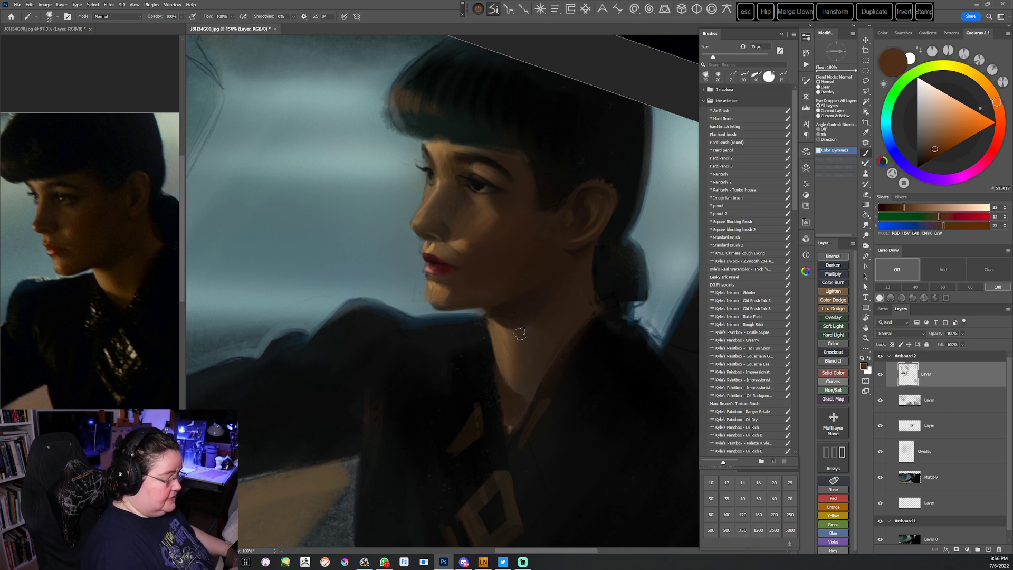
# Tilt the head slightly further and blend the neck and the area above the lip corner with sampled browns
pyautogui.press('r')
pyautogui.moveTo(563, 309)
pyautogui.mouseDown()
pyautogui.moveTo(597, 316)
pyautogui.moveTo(585, 337)
pyautogui.mouseUp()
pyautogui.press('Escape')
pyautogui.moveTo(520, 304)
pyautogui.mouseDown()
pyautogui.moveTo(526, 343)
pyautogui.moveTo(506, 378)
pyautogui.mouseUp()
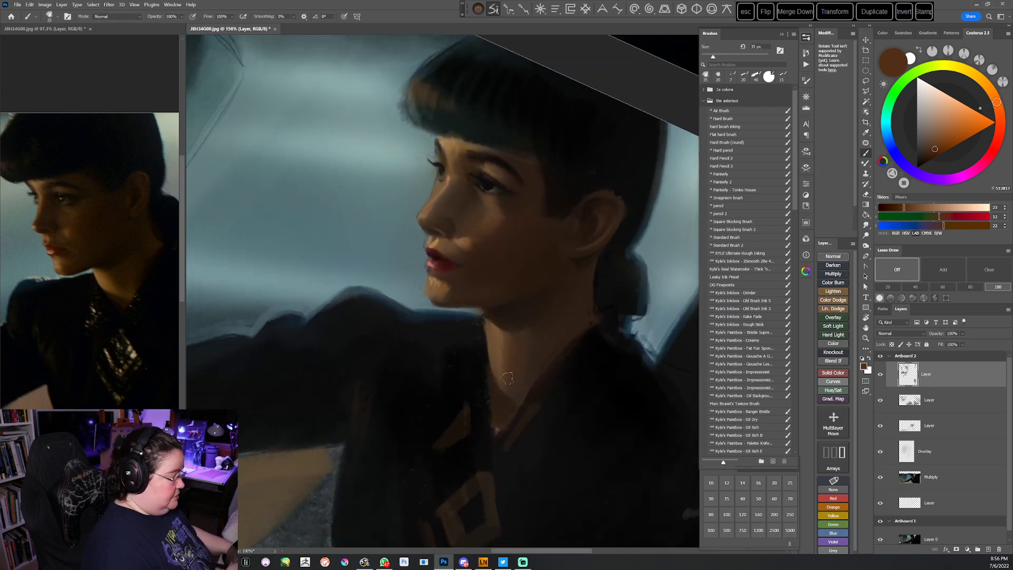
pyautogui.keyDown('alt'); pyautogui.click(464, 261); pyautogui.keyUp('alt')
pyautogui.moveTo(453, 251); pyautogui.dragTo(444, 246)
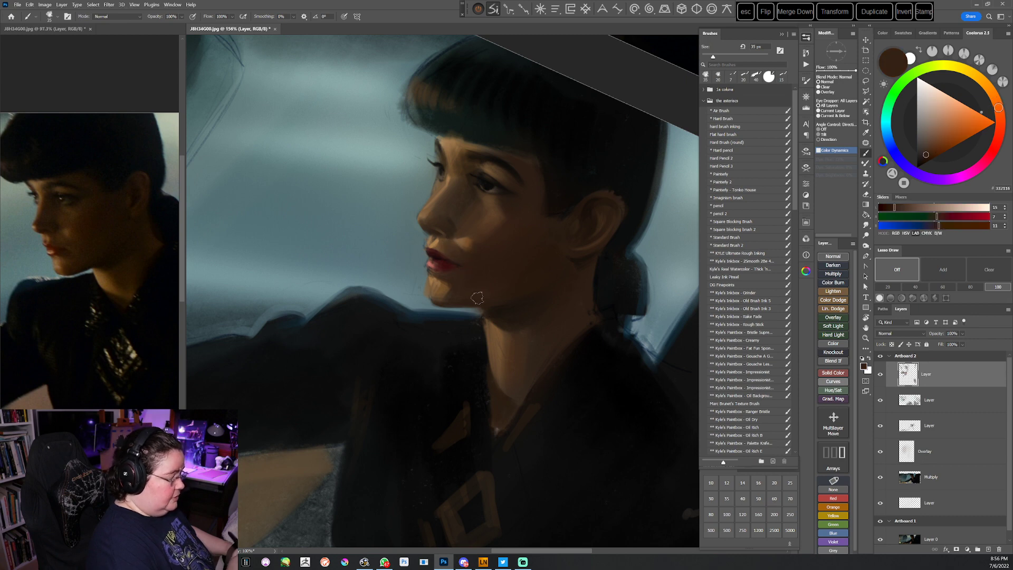
# Soften the cheek beside the nose with browns sampled there, turning the face downward and upward between strokes
pyautogui.press('Escape')
pyautogui.press('r')
pyautogui.moveTo(593, 273)
pyautogui.mouseDown()
pyautogui.moveTo(586, 300)
pyautogui.moveTo(597, 229)
pyautogui.mouseUp()
pyautogui.press('b')
pyautogui.keyDown('alt'); pyautogui.click(456, 245); pyautogui.keyUp('alt')
pyautogui.keyDown('alt'); pyautogui.click(458, 233); pyautogui.keyUp('alt')
pyautogui.press('r')
pyautogui.moveTo(511, 206); pyautogui.dragTo(531, 398)
pyautogui.press('b')
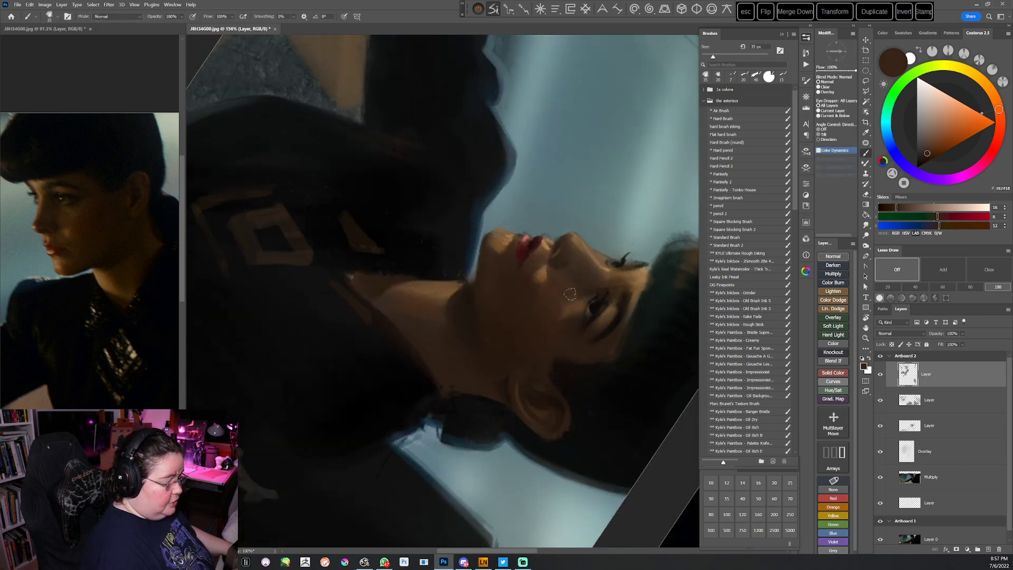
# Return the canvas upright and soften the cheek under the near eye with sampled dark browns, reducing the brush to 25 px
pyautogui.press('Escape')
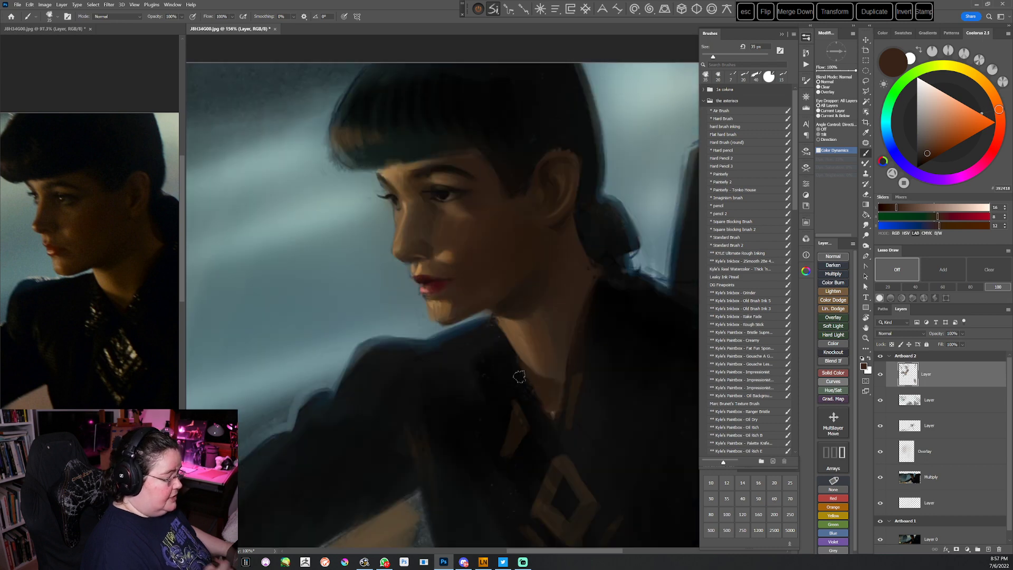
pyautogui.keyDown('alt'); pyautogui.click(477, 214); pyautogui.keyUp('alt')
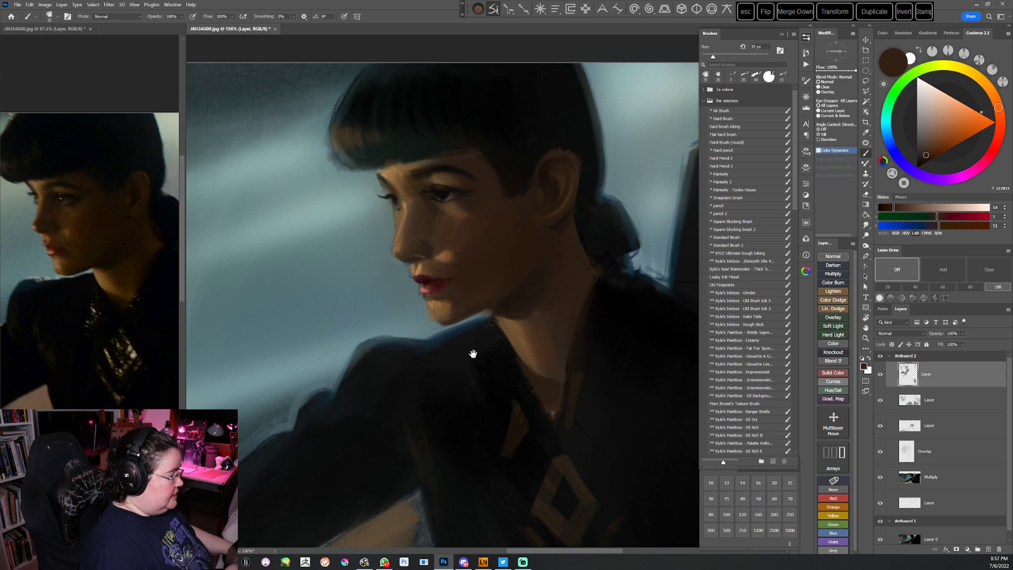
pyautogui.moveTo(470, 355); pyautogui.dragTo(548, 380)
pyautogui.keyDown('alt'); pyautogui.click(512, 244); pyautogui.keyUp('alt')
pyautogui.keyDown('alt'); pyautogui.click(554, 249); pyautogui.keyUp('alt')
pyautogui.press('[')
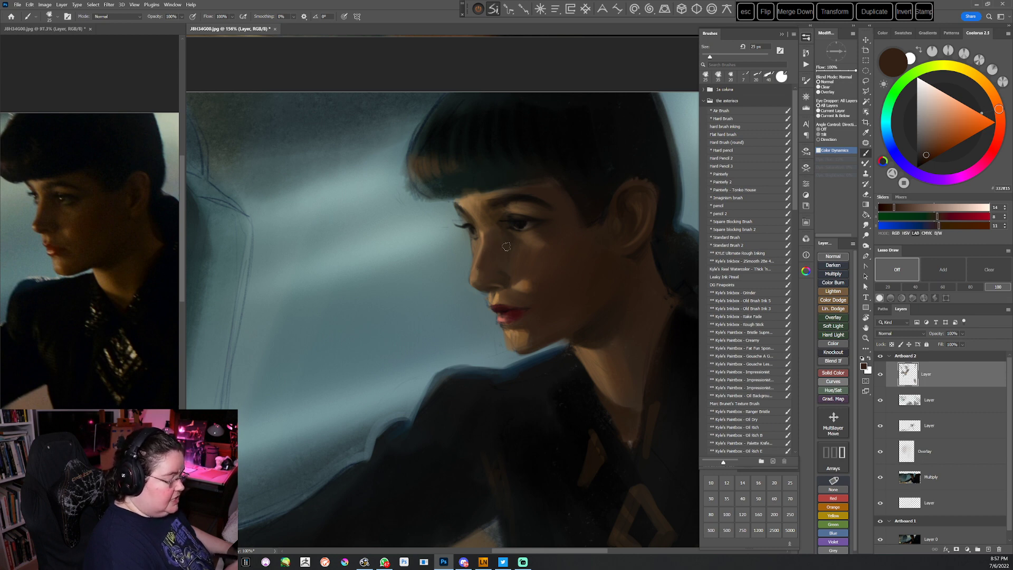
pyautogui.keyDown('alt'); pyautogui.click(545, 259); pyautogui.keyUp('alt')
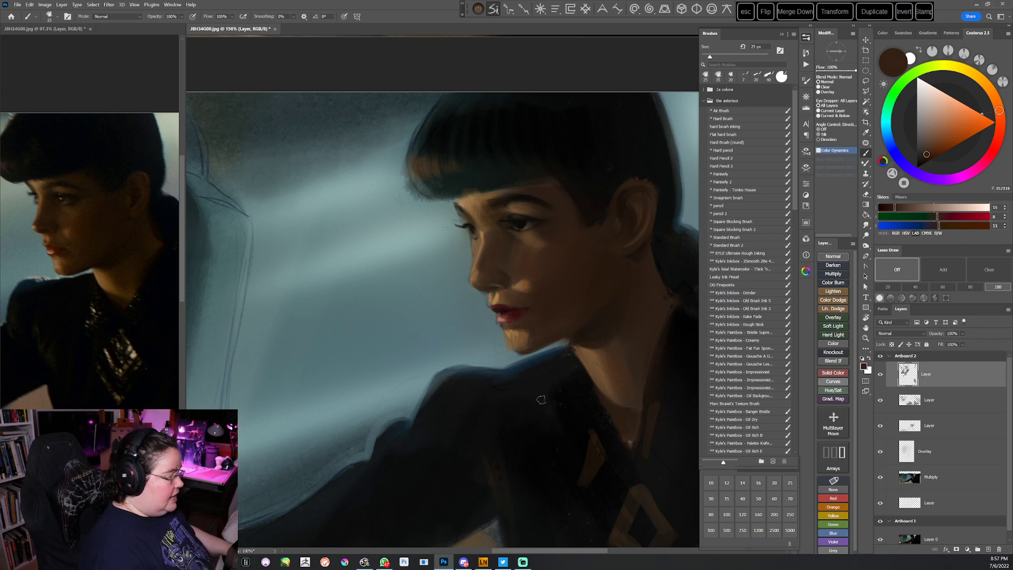
# Turn the face upward and darken the near eye with a sampled near-black tone, using Standard Brush 2 at 9 px
pyautogui.press('r')
pyautogui.moveTo(592, 298); pyautogui.dragTo(455, 378)
pyautogui.keyDown('alt'); pyautogui.click(540, 325); pyautogui.keyUp('alt')
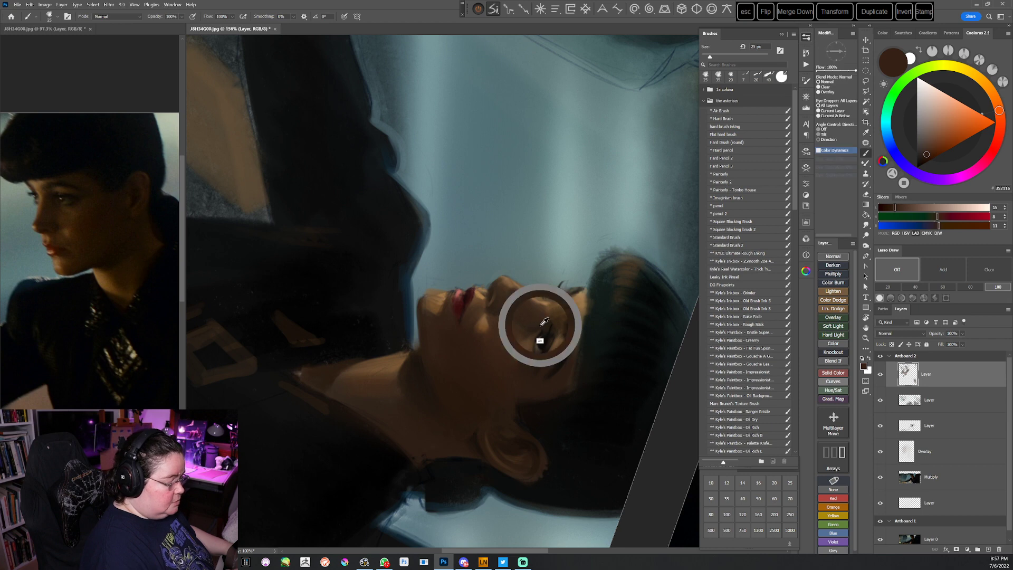
pyautogui.click(736, 245)
pyautogui.keyDown('alt'); pyautogui.click(560, 288); pyautogui.keyUp('alt')
pyautogui.press('[')
pyautogui.press('[')
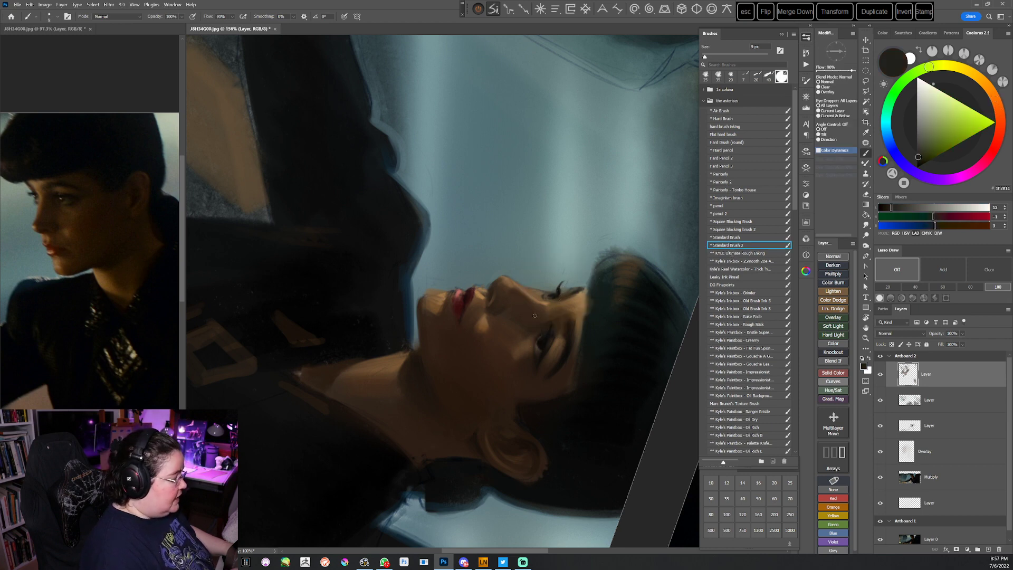
pyautogui.moveTo(537, 349); pyautogui.dragTo(538, 342)
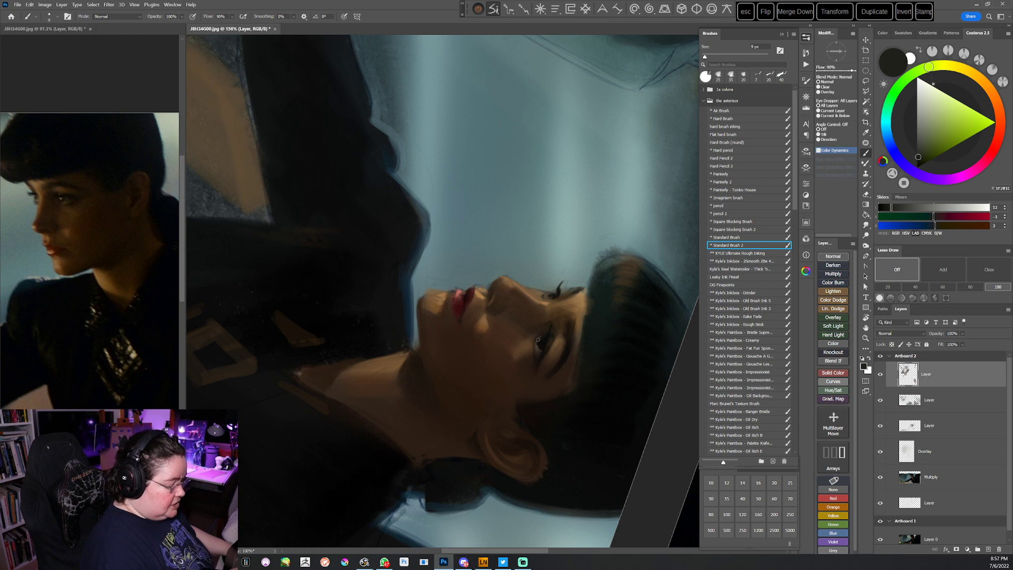
# Return the canvas upright, sample a dark brown at the near eye, and turn the face downward to refine the eye
pyautogui.press('Escape')
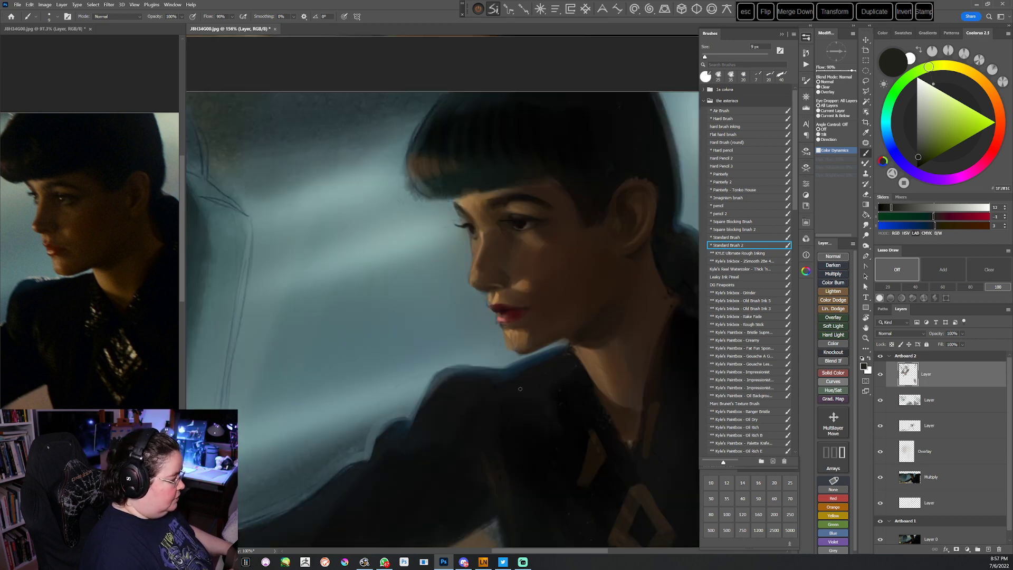
pyautogui.keyDown('alt'); pyautogui.click(522, 214); pyautogui.keyUp('alt')
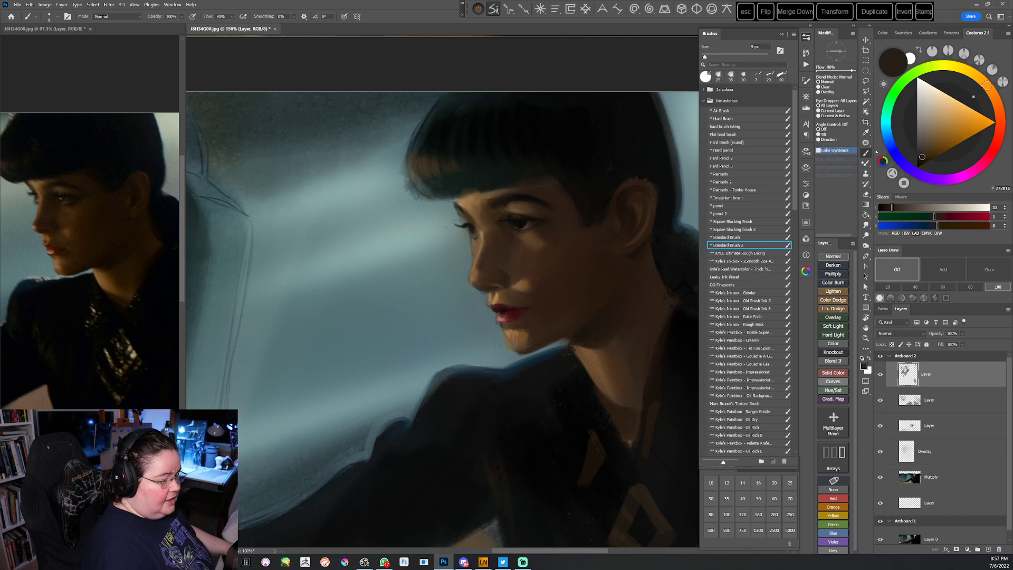
pyautogui.press('r')
pyautogui.moveTo(563, 352); pyautogui.dragTo(577, 264)
pyautogui.moveTo(513, 330); pyautogui.dragTo(533, 290)
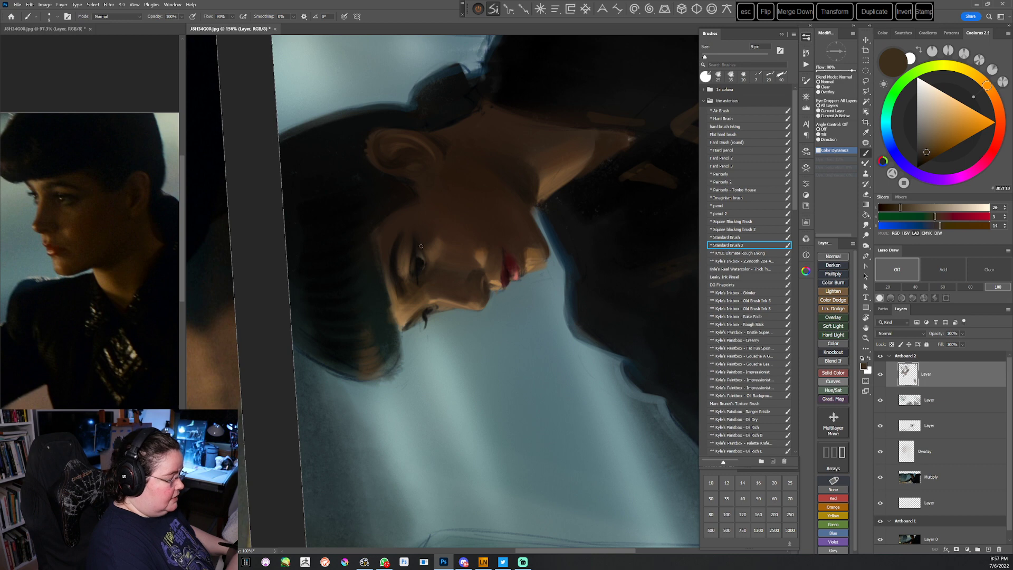
# Turn the face upward and shade around the near eye with near-black and dark browns sampled there at 9 px
pyautogui.press('r')
pyautogui.moveTo(428, 264)
pyautogui.mouseDown()
pyautogui.moveTo(597, 258)
pyautogui.moveTo(544, 395)
pyautogui.moveTo(531, 368)
pyautogui.moveTo(538, 341)
pyautogui.mouseUp()
pyautogui.press('b')
pyautogui.keyDown('alt'); pyautogui.click(529, 330); pyautogui.keyUp('alt')
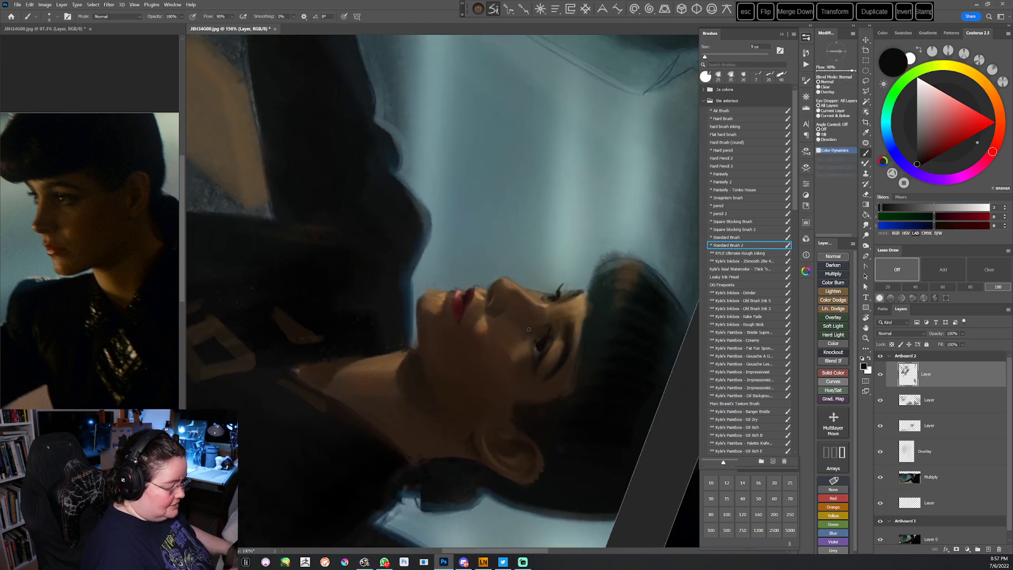
pyautogui.keyDown('alt'); pyautogui.click(531, 351); pyautogui.keyUp('alt')
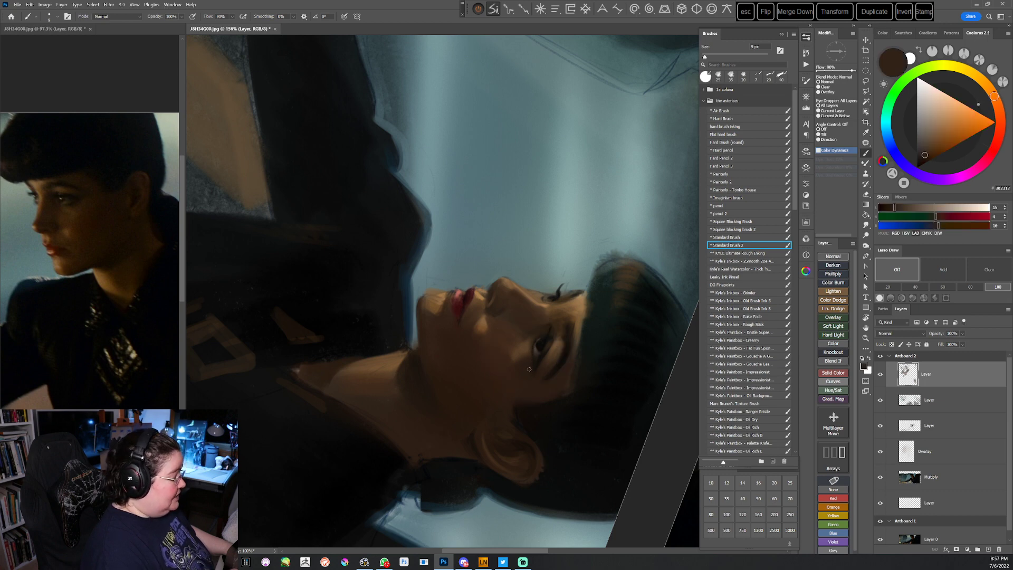
pyautogui.moveTo(529, 370); pyautogui.dragTo(525, 340)
pyautogui.keyDown('alt'); pyautogui.click(525, 339); pyautogui.keyUp('alt')
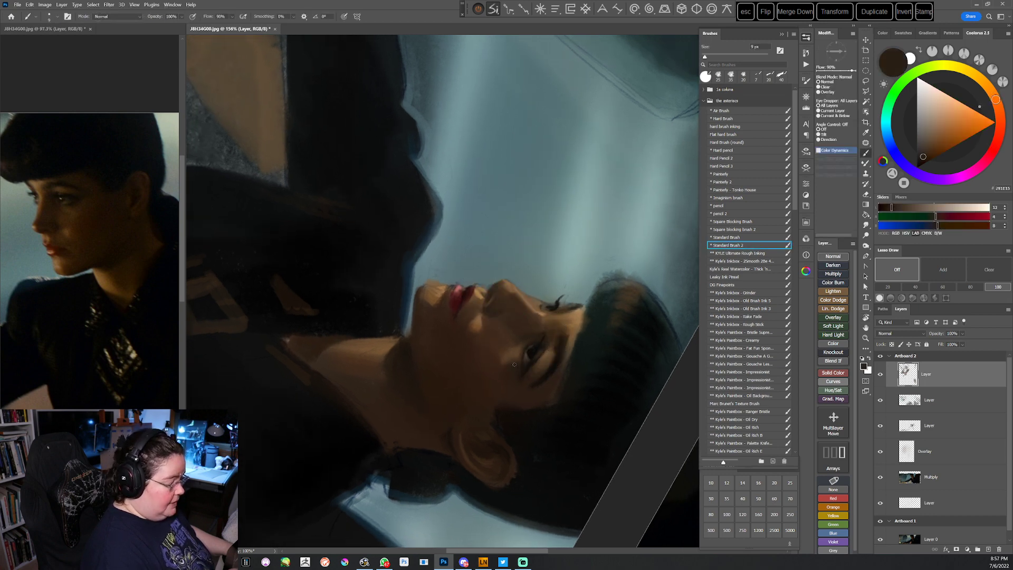
# Blend the cheek under the near eye with browns sampled there, using Standard Brush 2 at 25 px
pyautogui.keyDown('alt'); pyautogui.click(516, 355); pyautogui.keyUp('alt')
pyautogui.click(734, 244)
pyautogui.keyDown('alt'); pyautogui.click(512, 352); pyautogui.keyUp('alt')
pyautogui.keyDown('alt'); pyautogui.click(508, 352); pyautogui.keyUp('alt')
pyautogui.keyDown('alt'); pyautogui.click(498, 372); pyautogui.keyUp('alt')
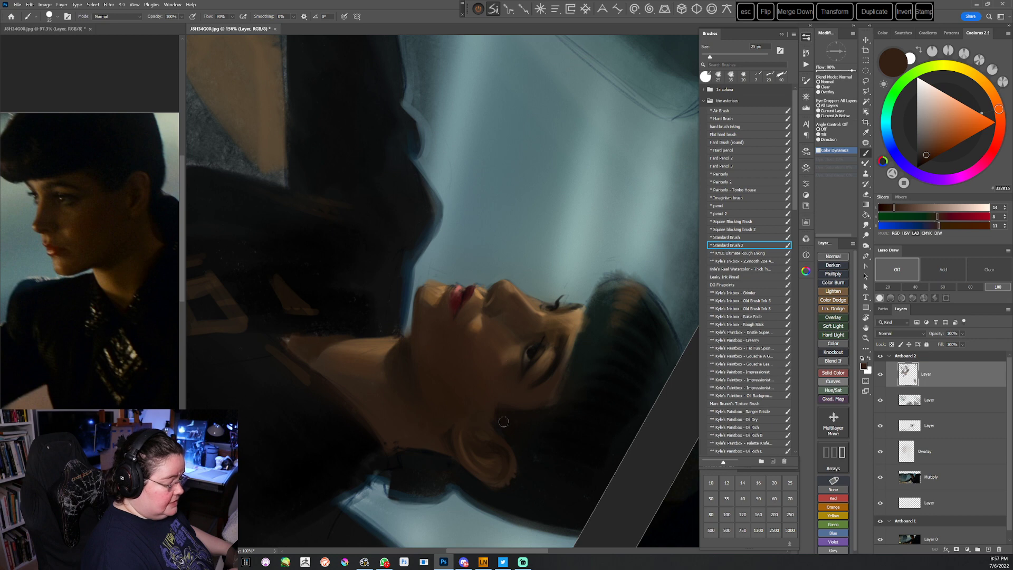
# Turn the face upward from the upright view and refine the lips with a sampled dark brown, reducing the brush to 7 px
pyautogui.press('Escape')
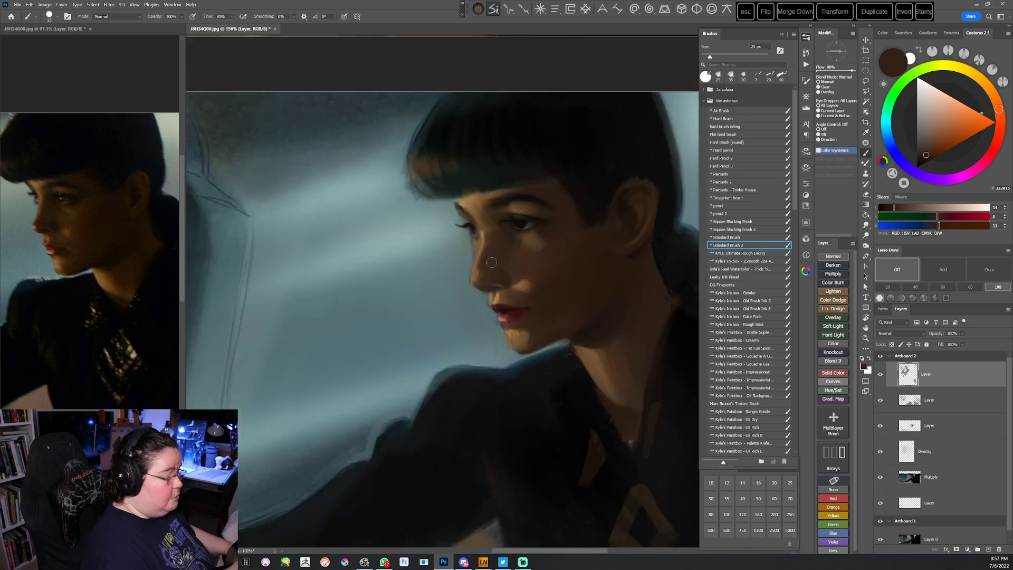
pyautogui.keyDown('alt'); pyautogui.click(510, 330); pyautogui.keyUp('alt')
pyautogui.press('r')
pyautogui.moveTo(552, 311)
pyautogui.mouseDown()
pyautogui.moveTo(551, 355)
pyautogui.moveTo(464, 354)
pyautogui.mouseUp()
pyautogui.keyDown('alt'); pyautogui.click(457, 320); pyautogui.keyUp('alt')
pyautogui.press('[')
pyautogui.press('[')
pyautogui.press('[')
pyautogui.press('[')
pyautogui.press('[')
pyautogui.press('[')
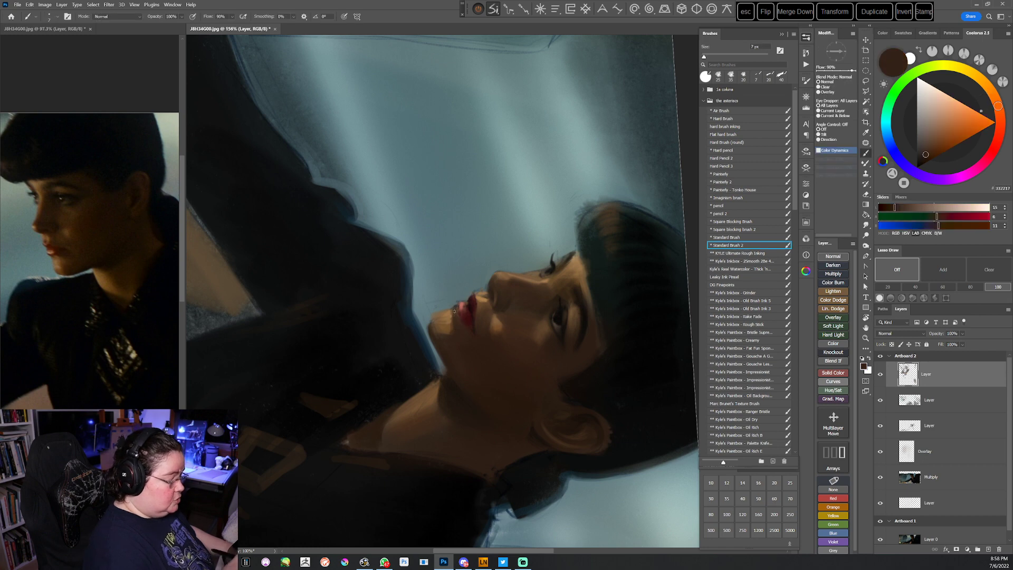
# Clean up the outer contour of the lips with sampled background blues and a light tan, turning the face back down
pyautogui.keyDown('alt'); pyautogui.click(457, 300); pyautogui.keyUp('alt')
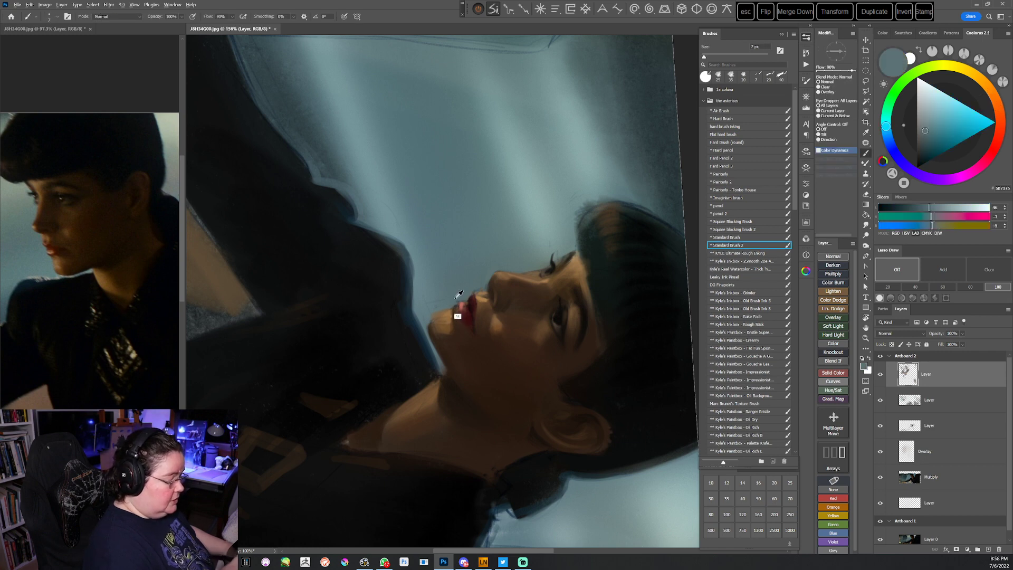
pyautogui.keyDown('alt'); pyautogui.click(478, 289); pyautogui.keyUp('alt')
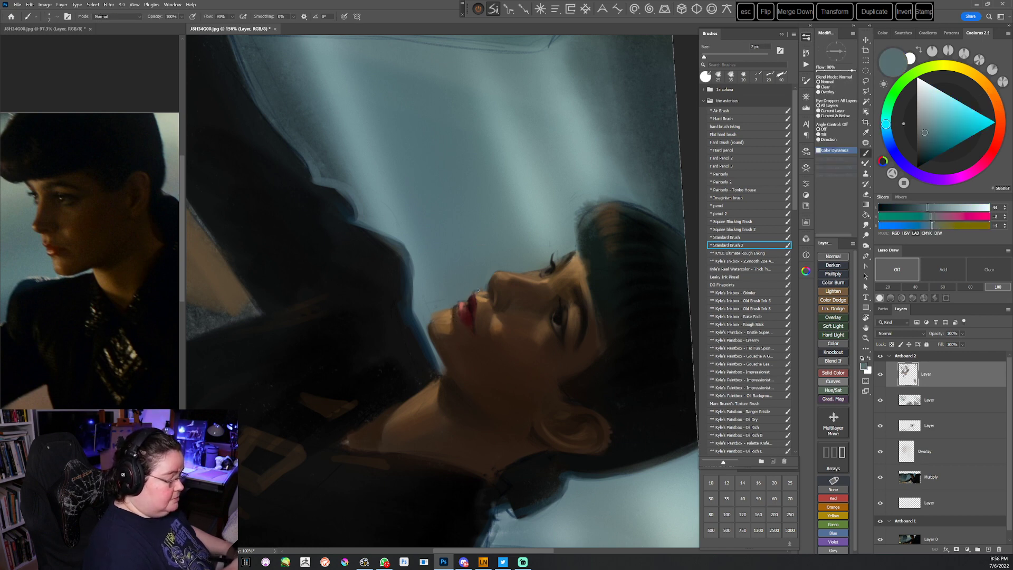
pyautogui.keyDown('alt'); pyautogui.click(477, 297); pyautogui.keyUp('alt')
pyautogui.press('r')
pyautogui.moveTo(581, 352); pyautogui.dragTo(536, 195)
pyautogui.keyDown('alt'); pyautogui.click(492, 299); pyautogui.keyUp('alt')
pyautogui.keyDown('alt'); pyautogui.click(487, 301); pyautogui.keyUp('alt')
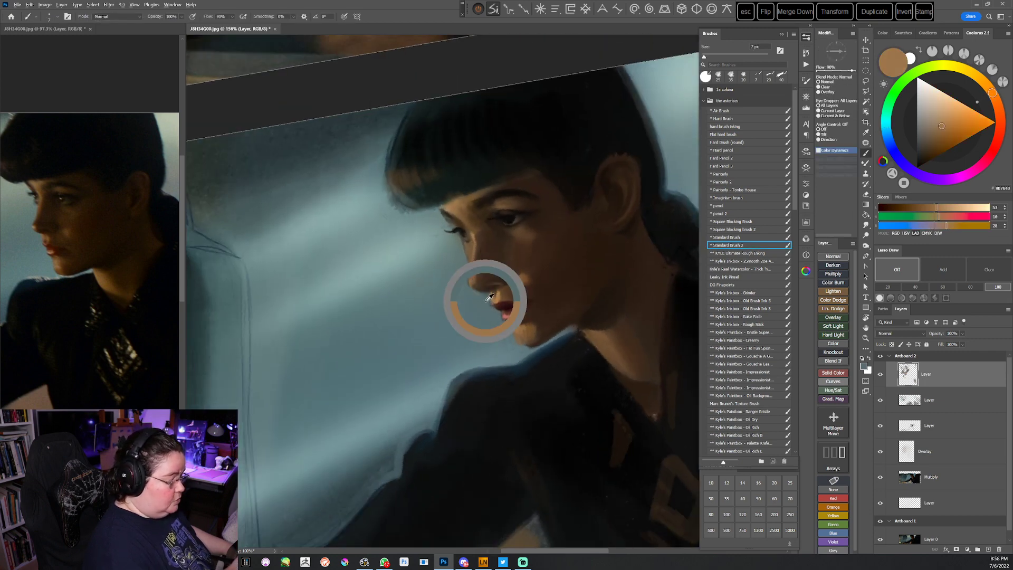
# Tilt the face downward and soften the skin above the upper lip with sampled tans and browns at 9 px
pyautogui.press('r')
pyautogui.moveTo(568, 361); pyautogui.dragTo(593, 311)
pyautogui.keyDown('alt'); pyautogui.click(498, 293); pyautogui.keyUp('alt')
pyautogui.keyDown('alt'); pyautogui.click(499, 286); pyautogui.keyUp('alt')
pyautogui.press(']')
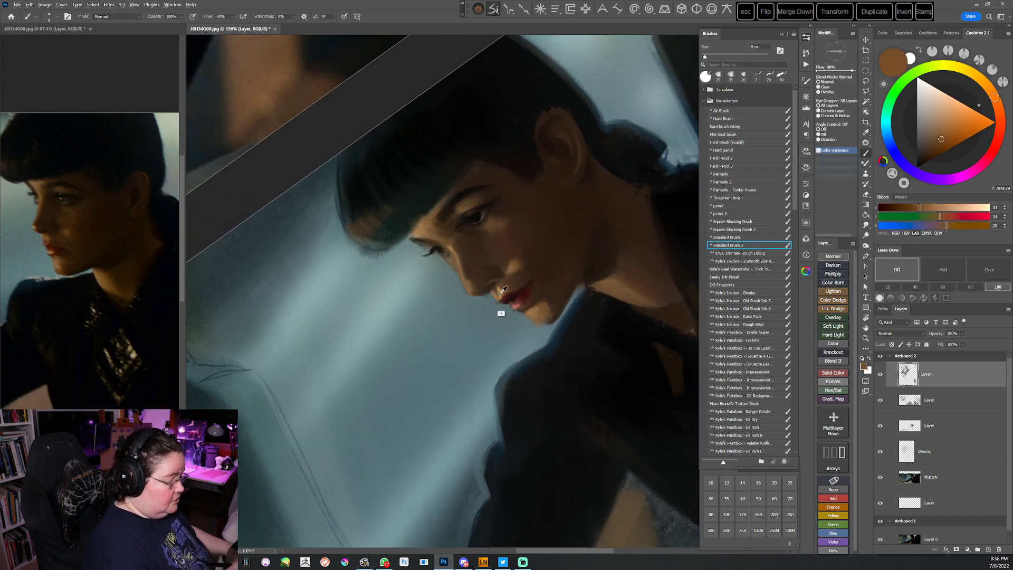
pyautogui.keyDown('alt'); pyautogui.click(498, 292); pyautogui.keyUp('alt')
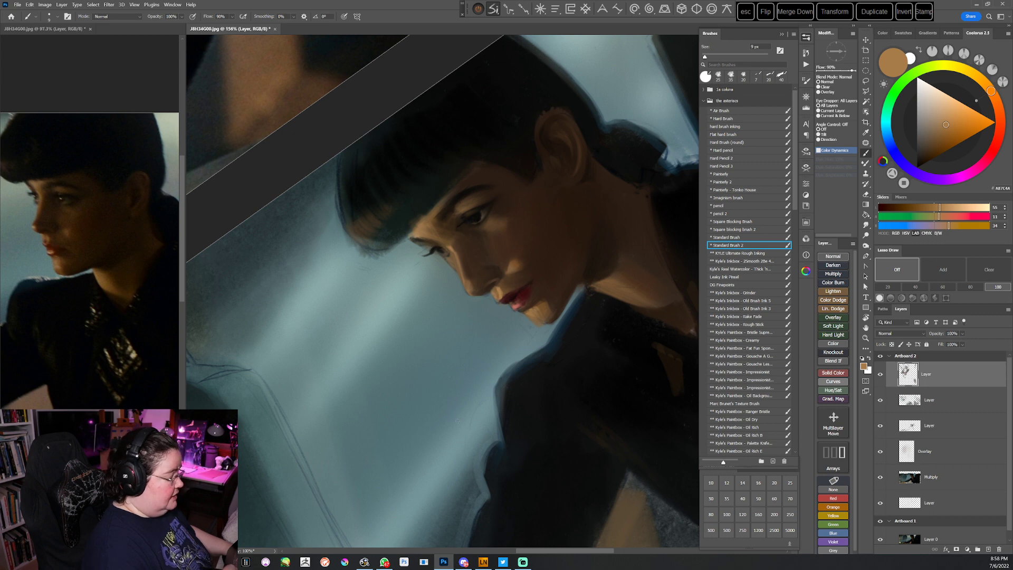
pyautogui.press('r')
pyautogui.moveTo(579, 337); pyautogui.dragTo(585, 238)
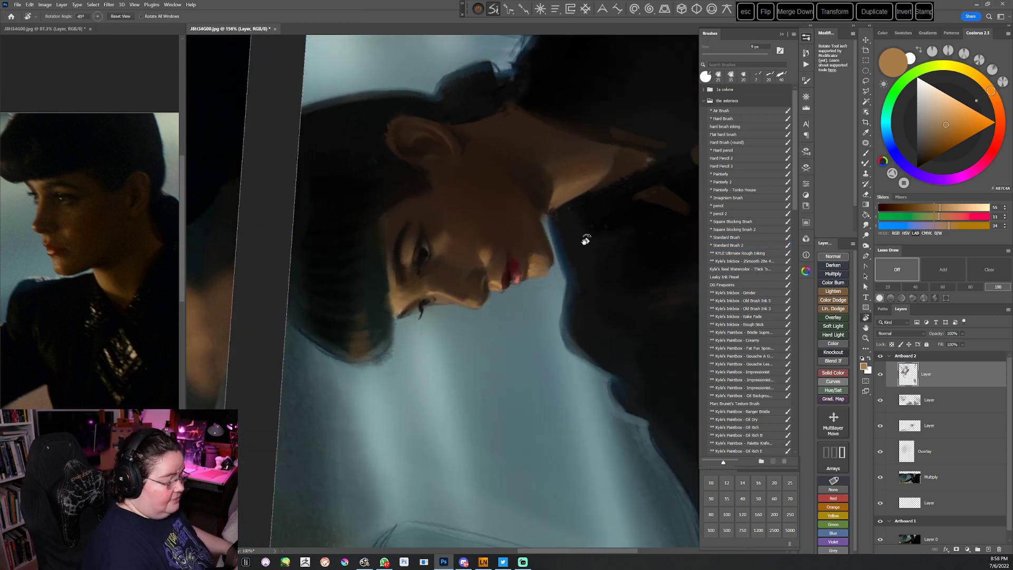
pyautogui.keyDown('alt'); pyautogui.click(491, 276); pyautogui.keyUp('alt')
pyautogui.press('Escape')
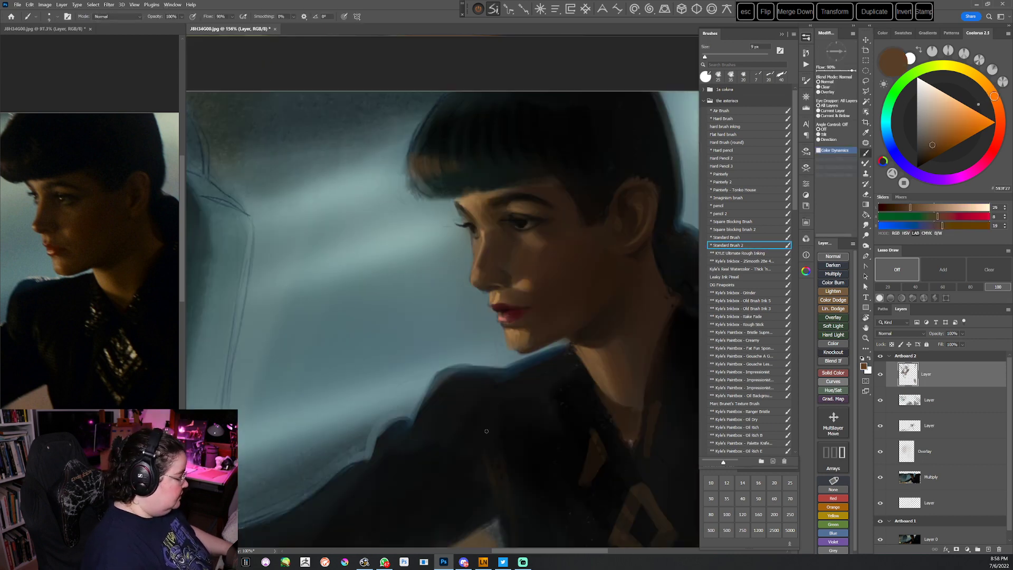
# Soften the cheek with a brown sampled there, using the graphite 6 brush reduced to 15 px
pyautogui.keyDown('alt'); pyautogui.click(525, 254); pyautogui.keyUp('alt')
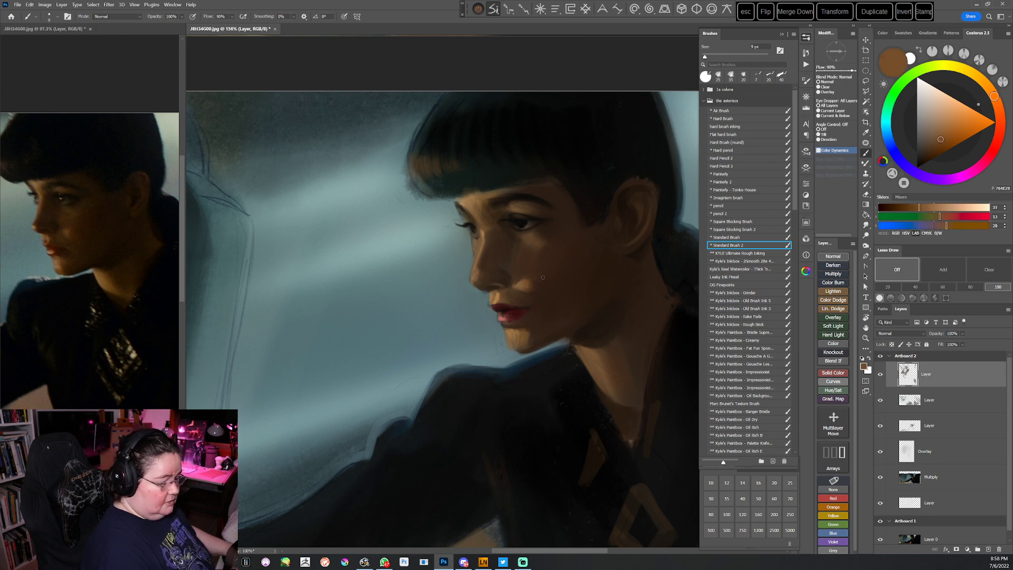
pyautogui.rightClick(550, 295)
pyautogui.click(682, 428)
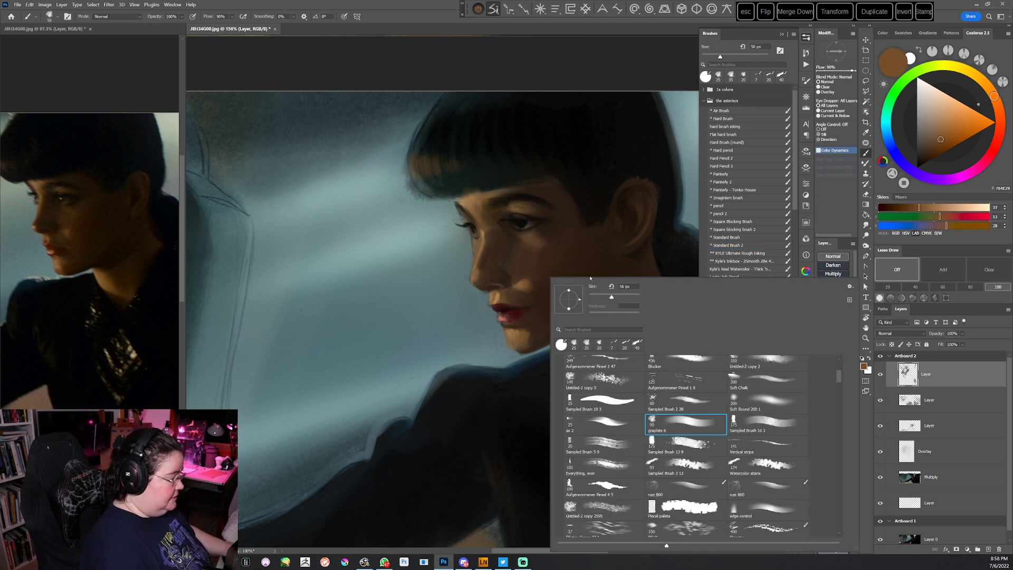
pyautogui.click(527, 75)
pyautogui.press('[')
pyautogui.press('[')
pyautogui.press('[')
pyautogui.press('[')
pyautogui.press('[')
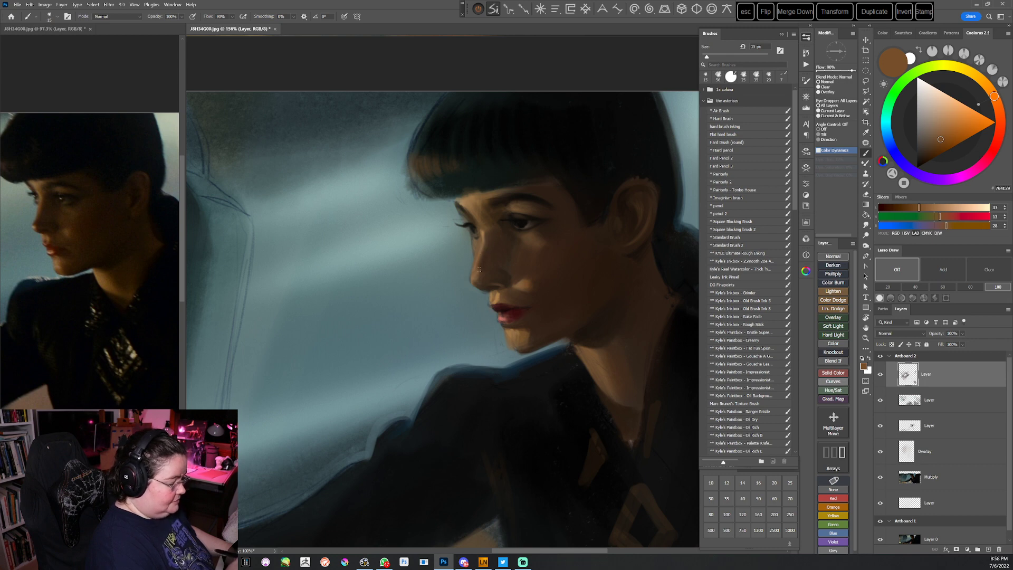
# Turn the face upward and trim the ear's outer edge with a near-black sampled from the hair, using Standard Brush 2 at 9 px
pyautogui.moveTo(572, 435); pyautogui.dragTo(518, 441)
pyautogui.click(739, 246)
pyautogui.press('r')
pyautogui.moveTo(589, 386); pyautogui.dragTo(531, 430)
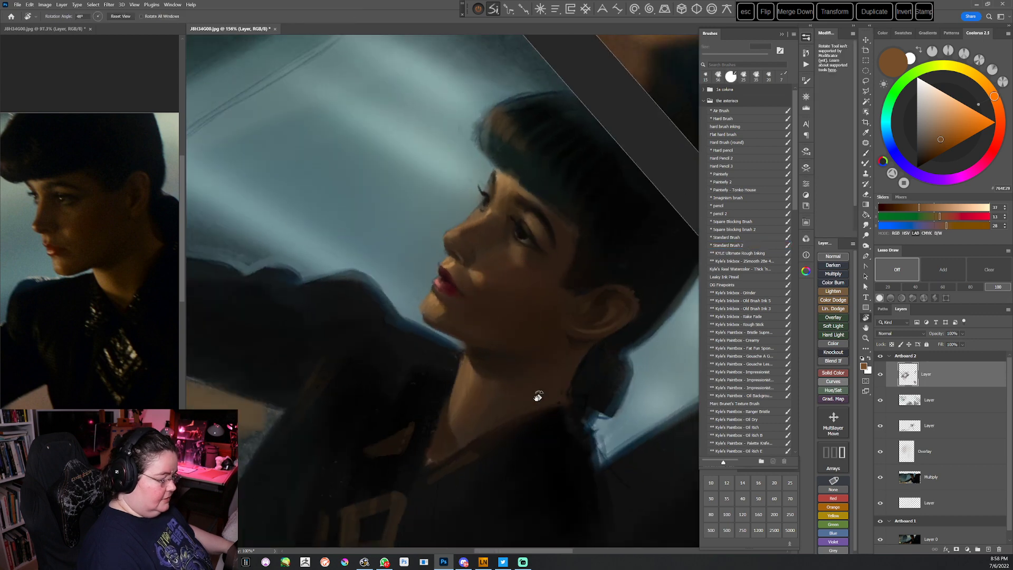
pyautogui.press('b')
pyautogui.keyDown('alt'); pyautogui.click(637, 289); pyautogui.keyUp('alt')
pyautogui.moveTo(632, 290); pyautogui.dragTo(636, 298)
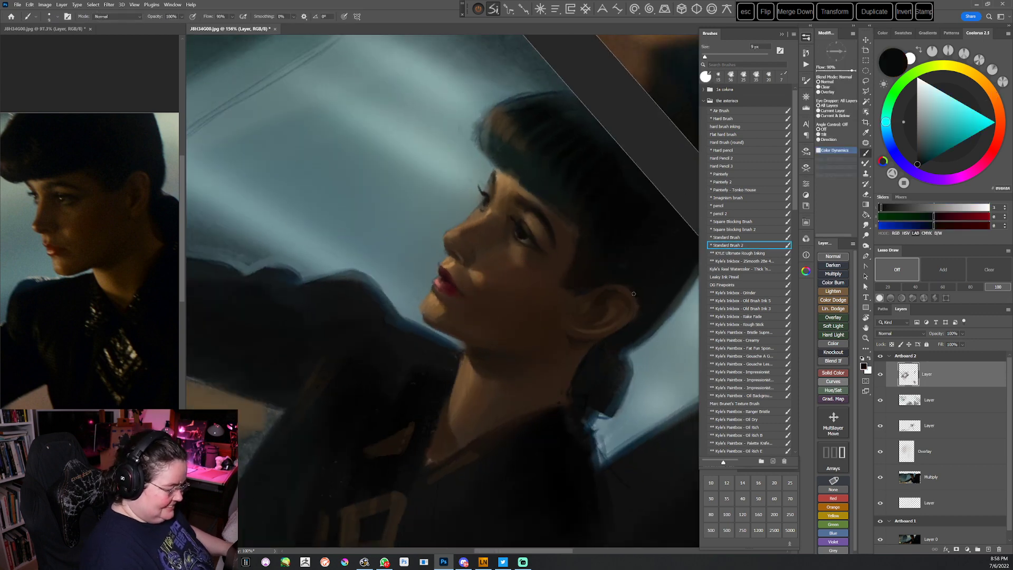
# Tilt the face downward and blend the chin with sampled tans and browns, increasing the brush to 15 px
pyautogui.press('Escape')
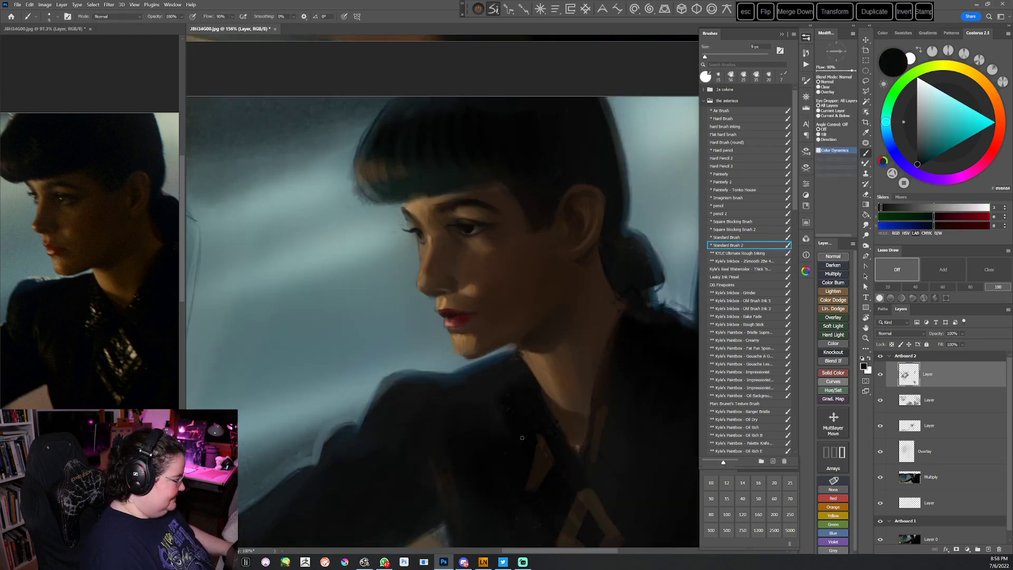
pyautogui.press(']')
pyautogui.press(']')
pyautogui.keyDown('alt'); pyautogui.click(457, 335); pyautogui.keyUp('alt')
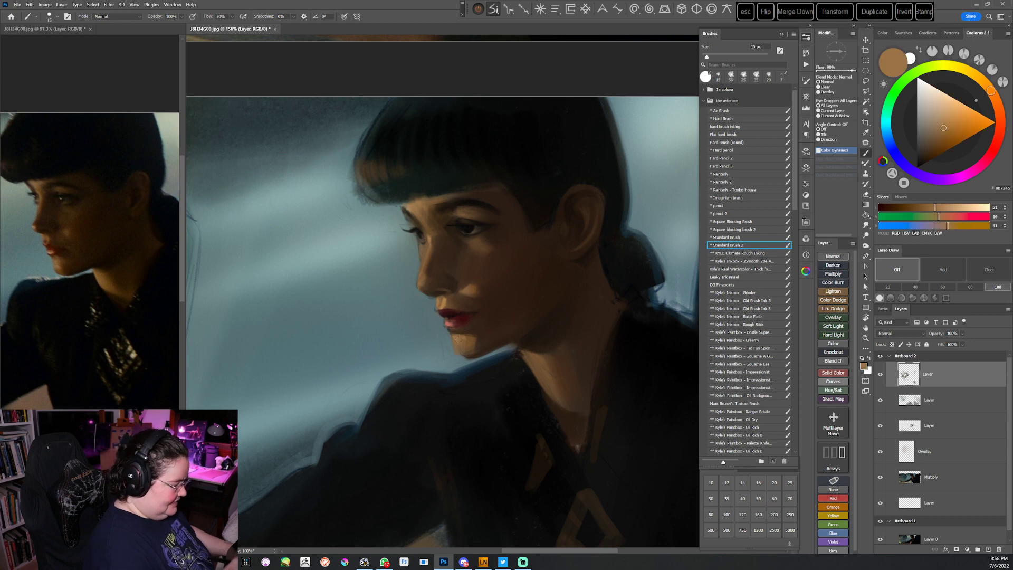
pyautogui.press('r')
pyautogui.moveTo(581, 317); pyautogui.dragTo(577, 262)
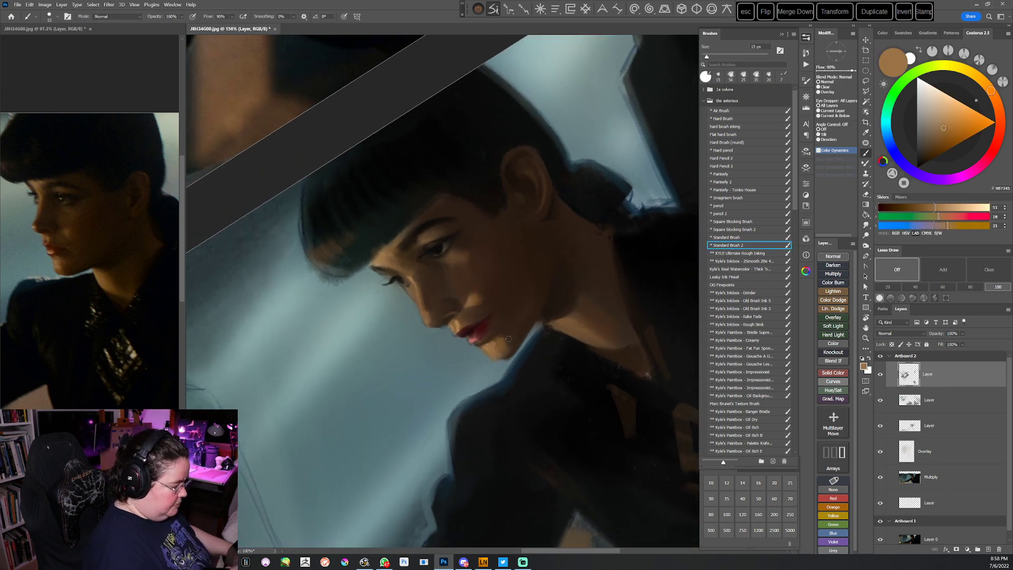
pyautogui.keyDown('alt'); pyautogui.click(506, 363); pyautogui.keyUp('alt')
pyautogui.keyDown('alt'); pyautogui.click(499, 353); pyautogui.keyUp('alt')
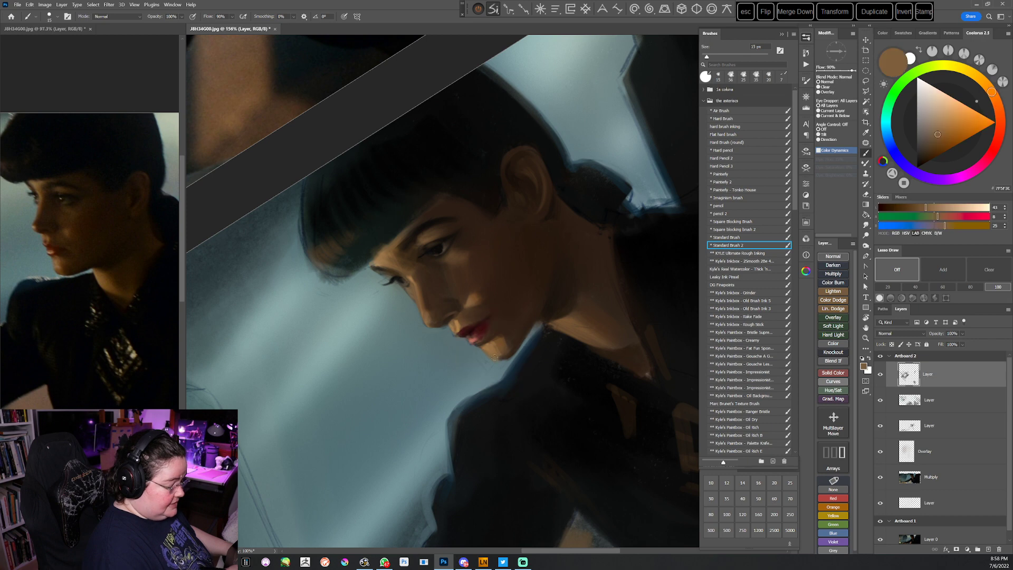
# Turn the face upward and refine the chin's contour with a sampled dark brown and background blue
pyautogui.press('r')
pyautogui.moveTo(517, 340); pyautogui.dragTo(401, 422)
pyautogui.keyDown('alt'); pyautogui.click(431, 252); pyautogui.keyUp('alt')
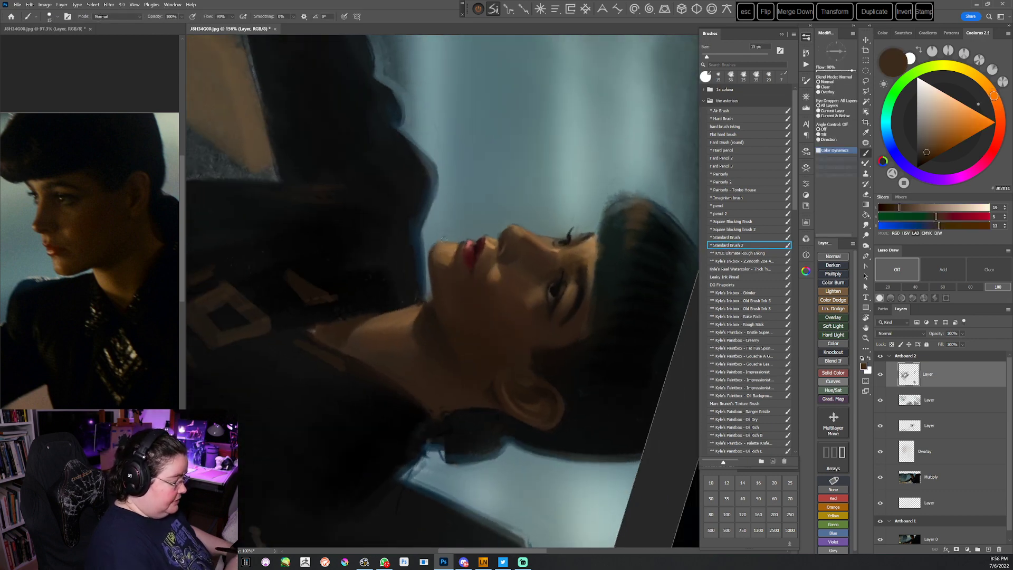
pyautogui.keyDown('alt'); pyautogui.click(443, 240); pyautogui.keyUp('alt')
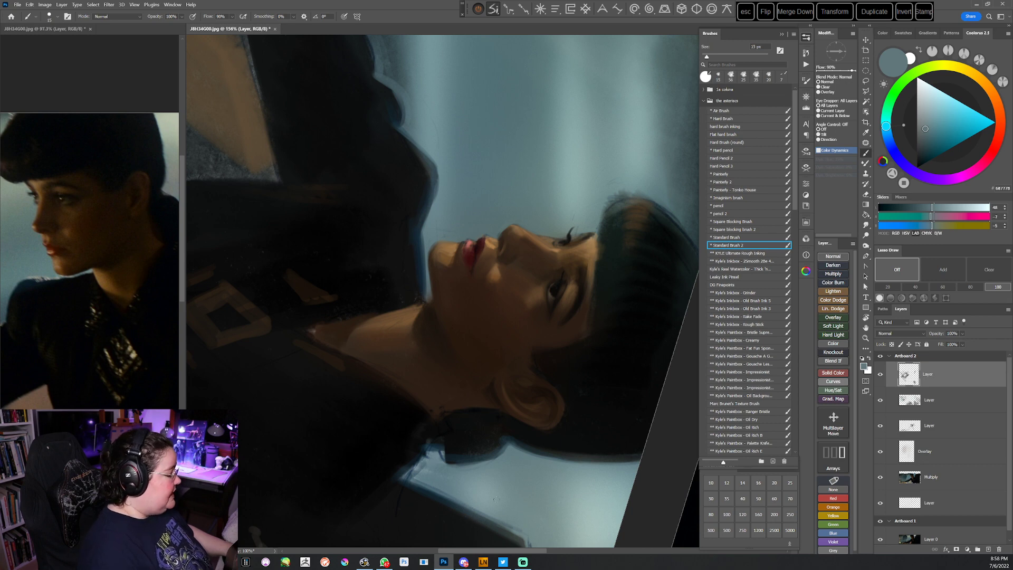
# Darken the near eye with the pencil brush, using a near-black sampled from the hair and a dark brown from the eye
pyautogui.press('Escape')
pyautogui.click(718, 206)
pyautogui.keyDown('alt'); pyautogui.click(560, 172); pyautogui.keyUp('alt')
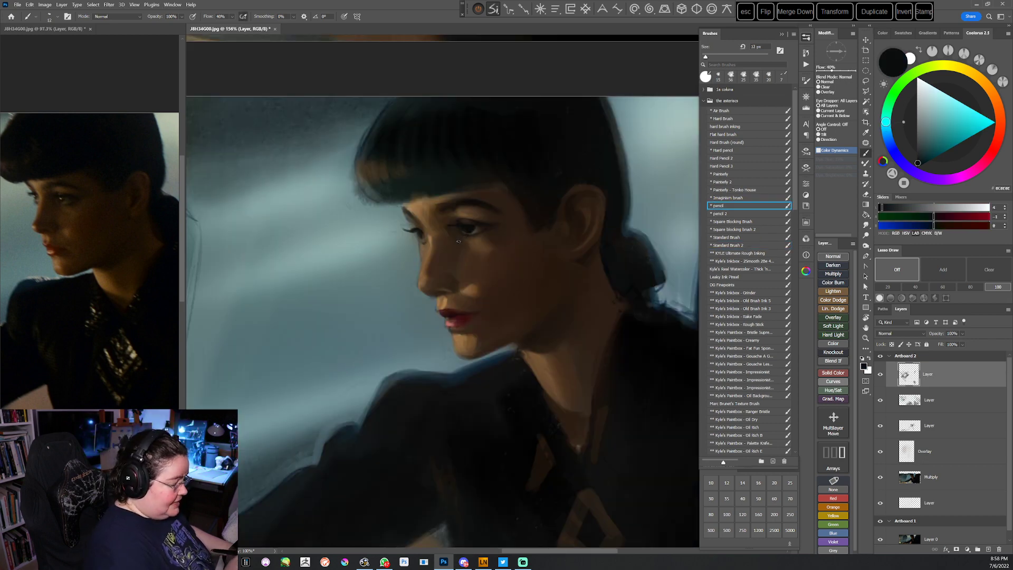
pyautogui.press('r')
pyautogui.moveTo(536, 303)
pyautogui.mouseDown()
pyautogui.moveTo(536, 326)
pyautogui.moveTo(547, 327)
pyautogui.mouseUp()
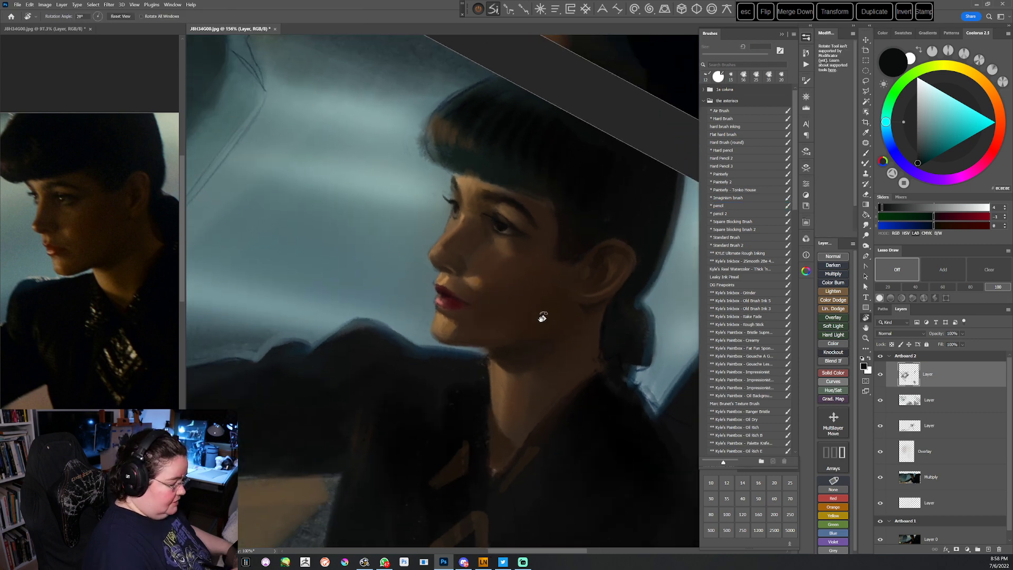
pyautogui.keyDown('alt'); pyautogui.click(506, 230); pyautogui.keyUp('alt')
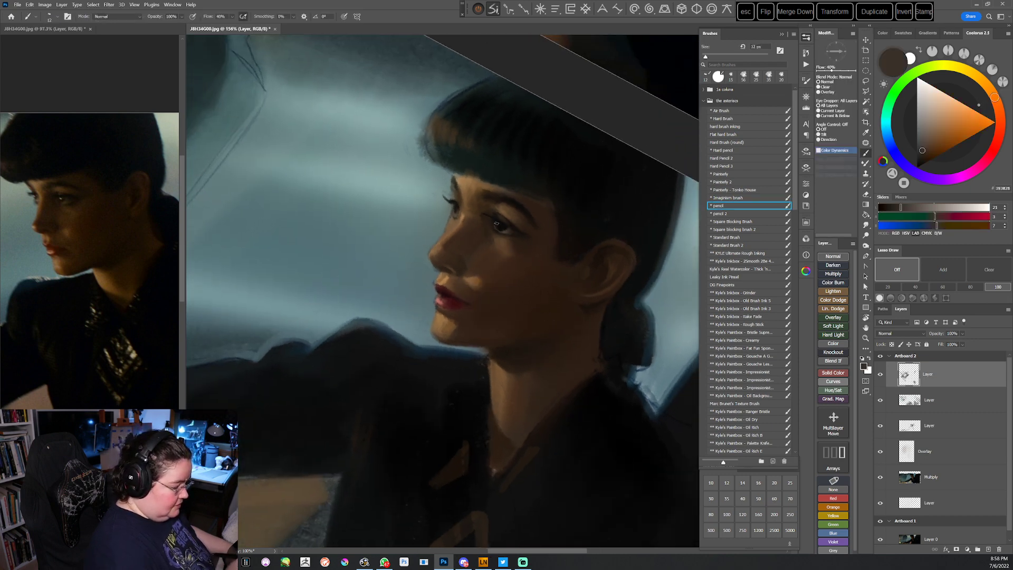
# Turn the face upward and add a highlight to the near eye in sampled pale blue, using the pencil 2 brush at 5 px
pyautogui.press('r')
pyautogui.moveTo(586, 195)
pyautogui.mouseDown()
pyautogui.moveTo(570, 291)
pyautogui.moveTo(543, 341)
pyautogui.mouseUp()
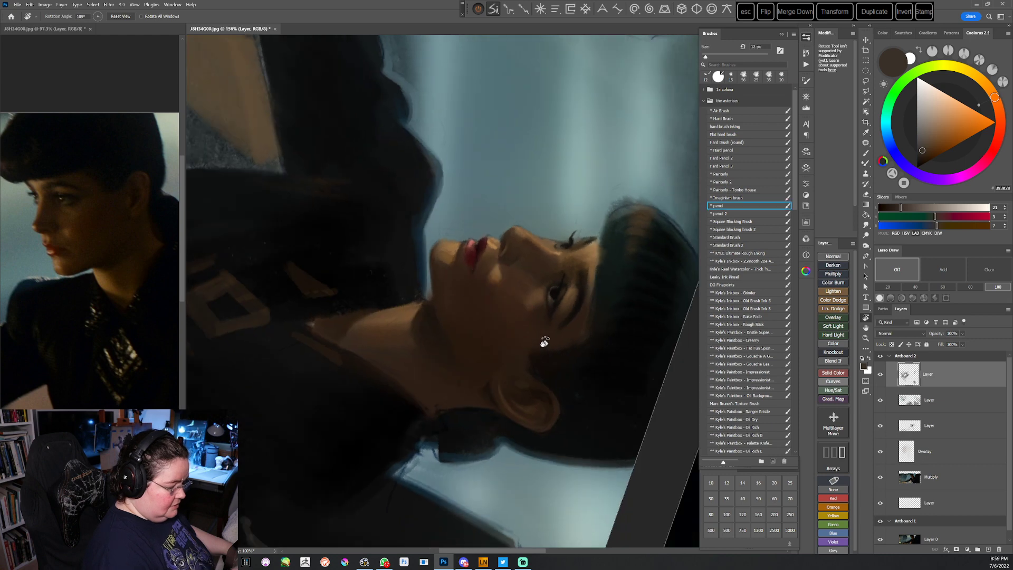
pyautogui.click(728, 213)
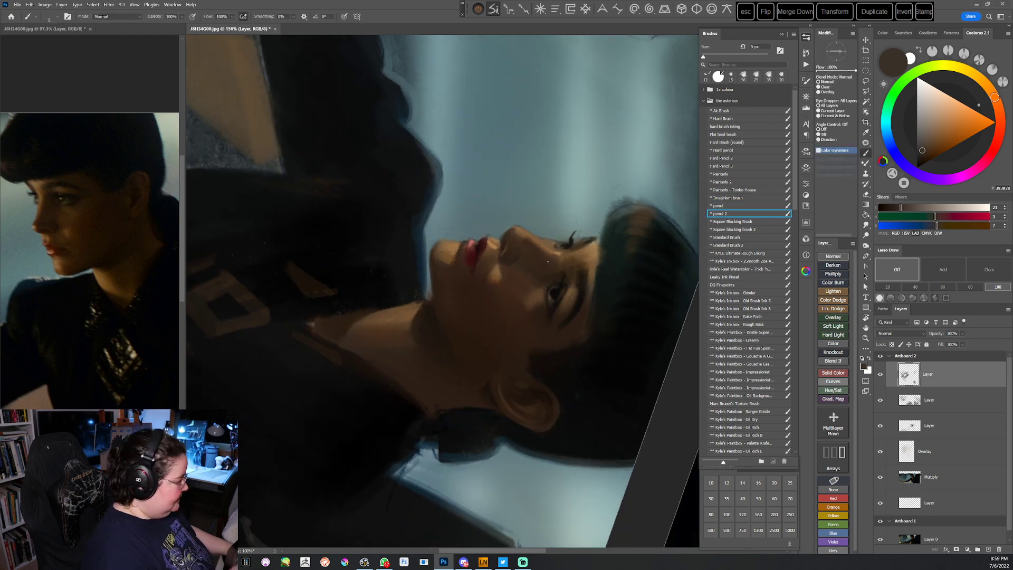
pyautogui.keyDown('alt'); pyautogui.click(585, 205); pyautogui.keyUp('alt')
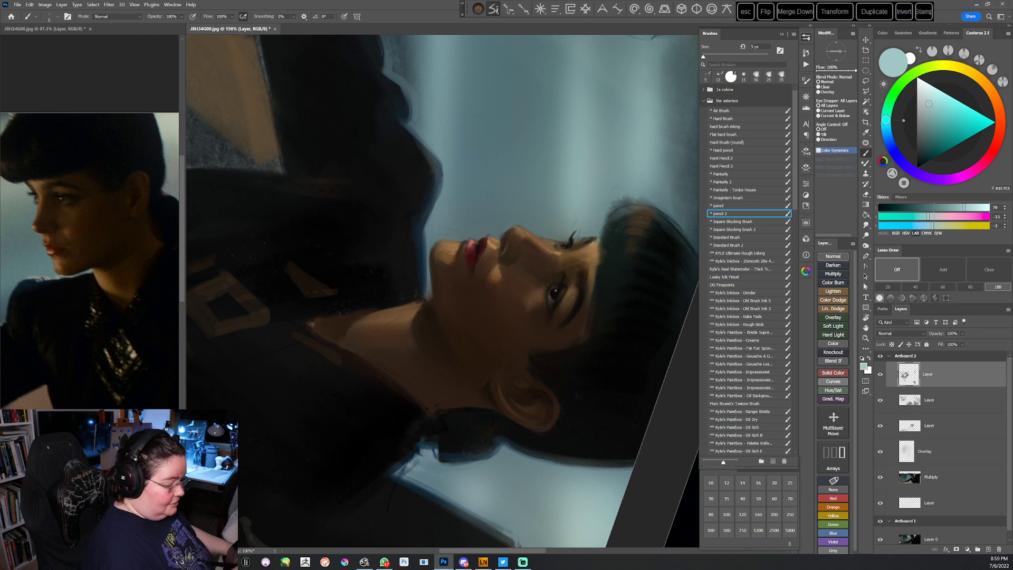
# Turn the face downward and refine the near eye's lid with a sampled brown
pyautogui.press('Escape')
pyautogui.press('r')
pyautogui.moveTo(593, 338); pyautogui.dragTo(554, 203)
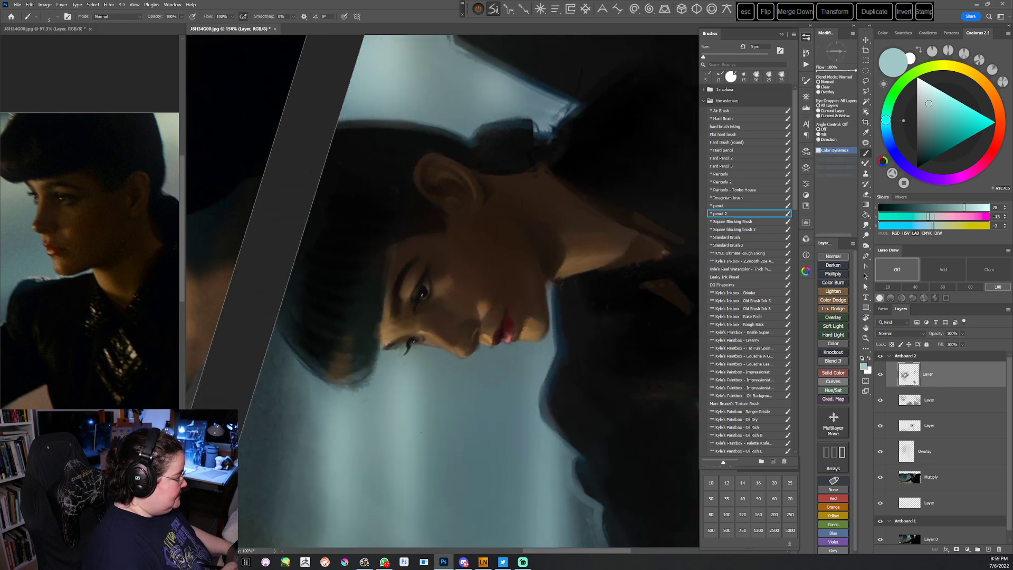
pyautogui.keyDown('alt'); pyautogui.click(412, 292); pyautogui.keyUp('alt')
pyautogui.moveTo(569, 317); pyautogui.dragTo(524, 316)
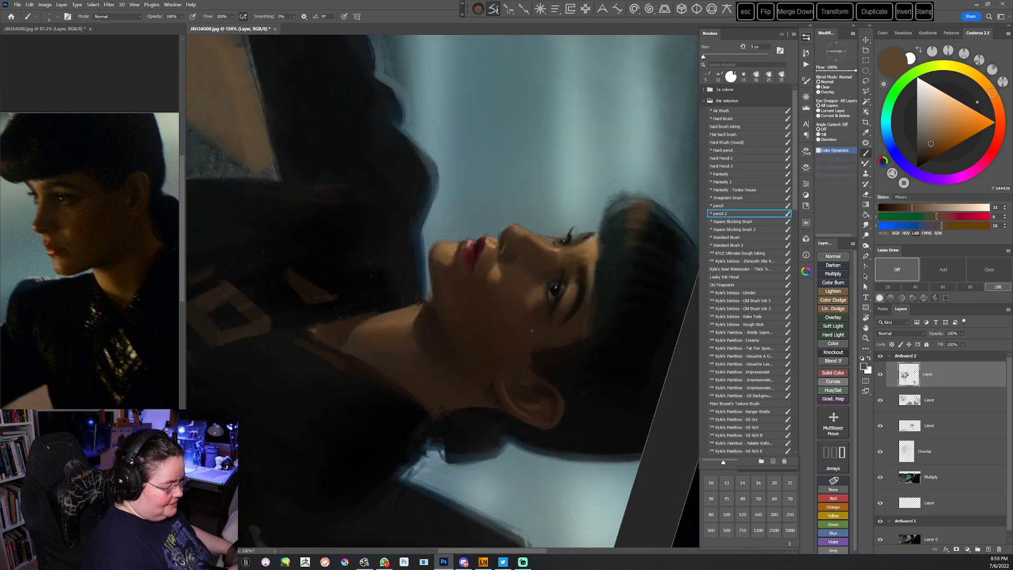
# Turn the face upside down and refine the skin around the nose bridge with Standard Brush 2 in a sampled brown
pyautogui.keyDown('alt'); pyautogui.click(546, 293); pyautogui.keyUp('alt')
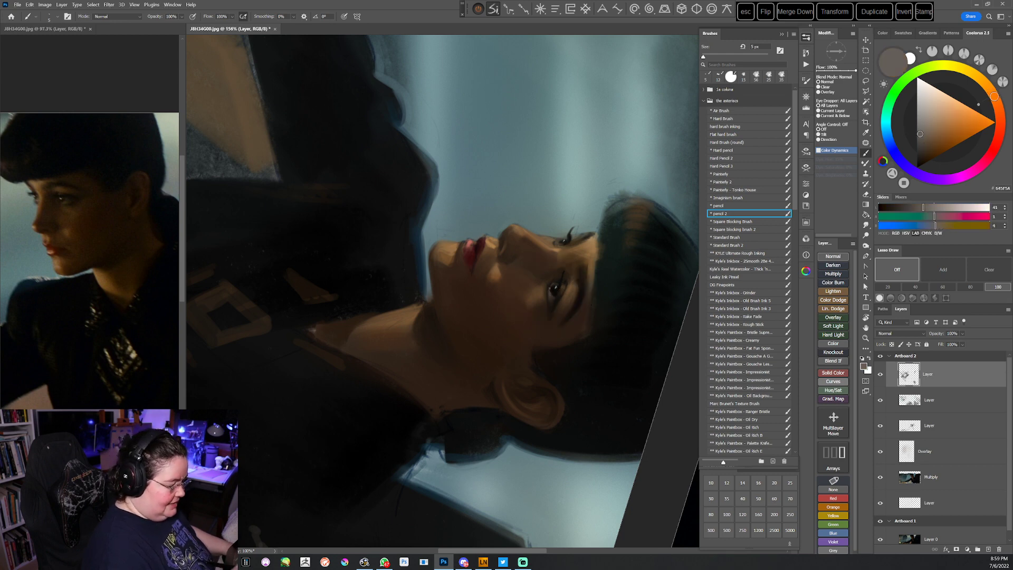
pyautogui.press('r')
pyautogui.moveTo(645, 232); pyautogui.dragTo(646, 343)
pyautogui.click(739, 245)
pyautogui.press('r')
pyautogui.moveTo(607, 210)
pyautogui.mouseDown()
pyautogui.moveTo(554, 375)
pyautogui.moveTo(545, 351)
pyautogui.mouseUp()
pyautogui.press('b')
pyautogui.keyDown('alt'); pyautogui.click(529, 325); pyautogui.keyUp('alt')
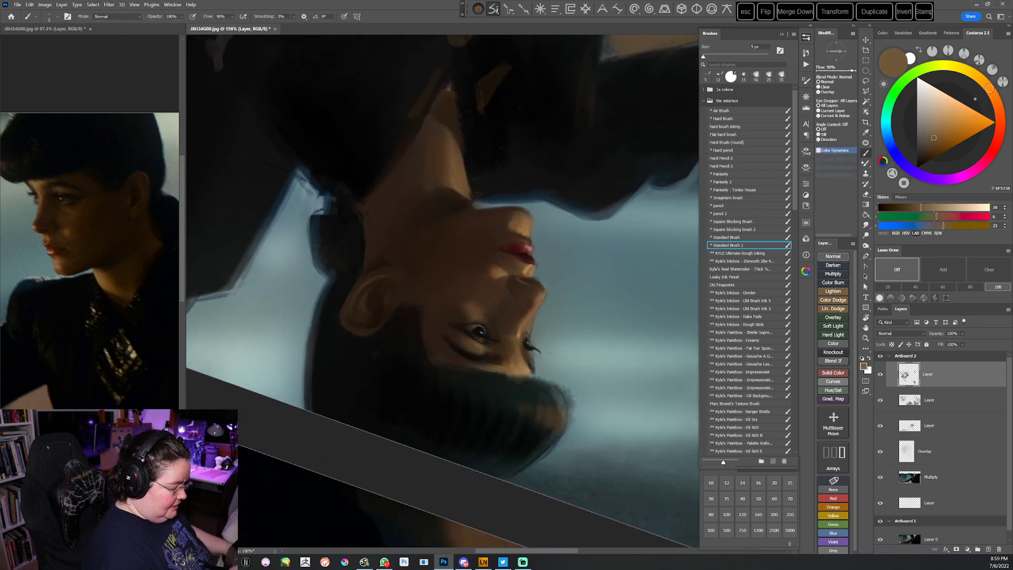
# Touch up the far eye's edge and lashes with a near-black sampled from the fringe, turning the face upward
pyautogui.press('r')
pyautogui.moveTo(524, 333)
pyautogui.mouseDown()
pyautogui.moveTo(526, 362)
pyautogui.moveTo(571, 251)
pyautogui.mouseUp()
pyautogui.press('b')
pyautogui.keyDown('alt'); pyautogui.click(402, 245); pyautogui.keyUp('alt')
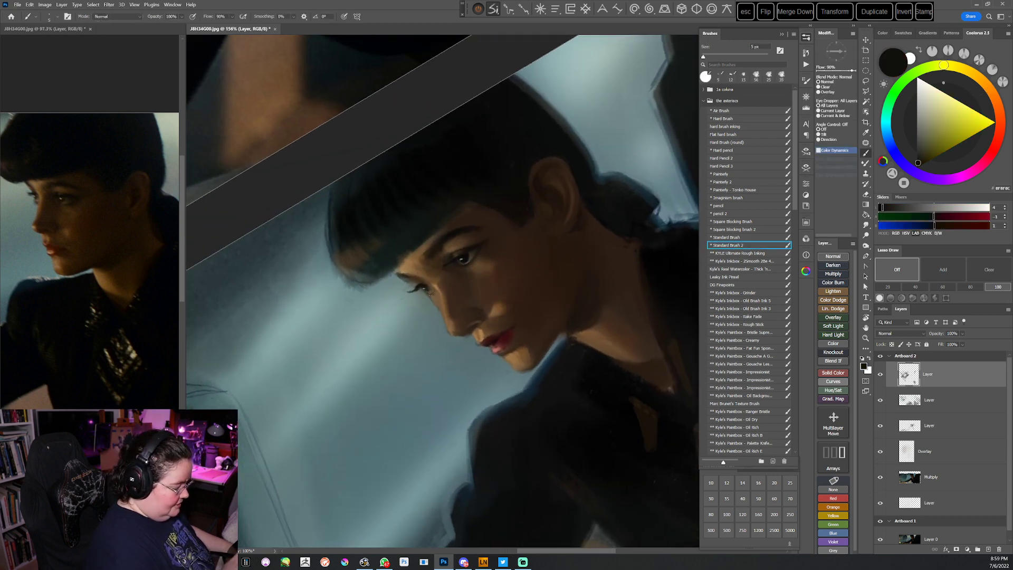
pyautogui.press('r')
pyautogui.moveTo(586, 227)
pyautogui.mouseDown()
pyautogui.moveTo(544, 394)
pyautogui.moveTo(457, 456)
pyautogui.mouseUp()
pyautogui.press('b')
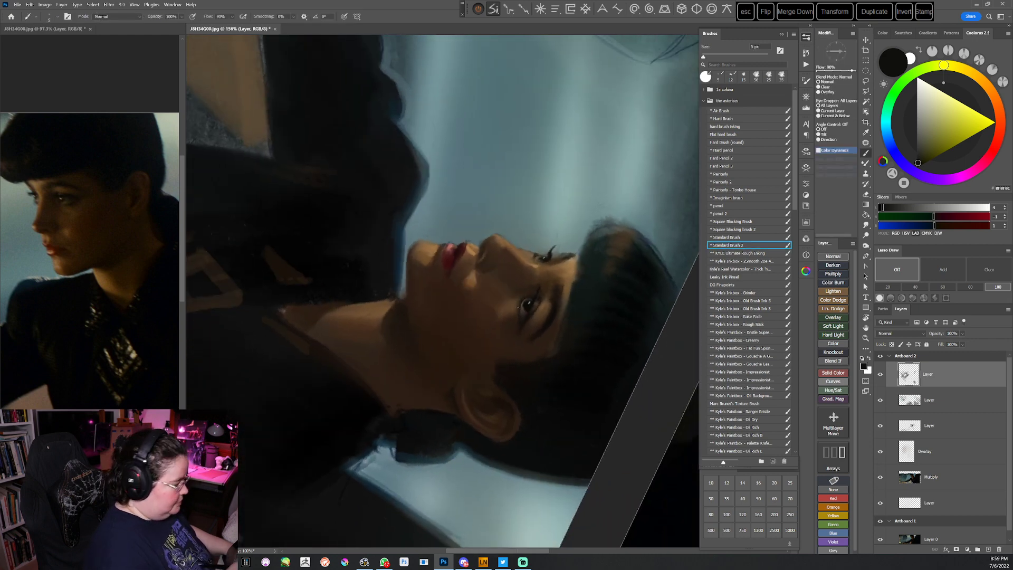
# Refine the skin between the nose and the near eye with a sampled brown and return the view to upright
pyautogui.keyDown('alt'); pyautogui.click(520, 281); pyautogui.keyUp('alt')
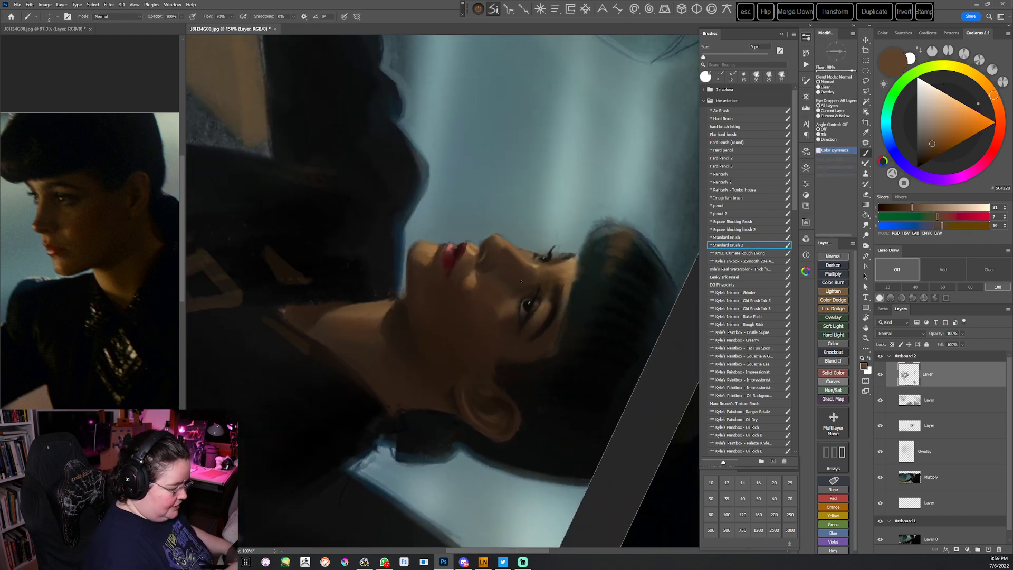
pyautogui.press('r')
pyautogui.moveTo(578, 285)
pyautogui.mouseDown()
pyautogui.moveTo(518, 407)
pyautogui.moveTo(498, 416)
pyautogui.mouseUp()
pyautogui.press('b')
pyautogui.press('Escape')
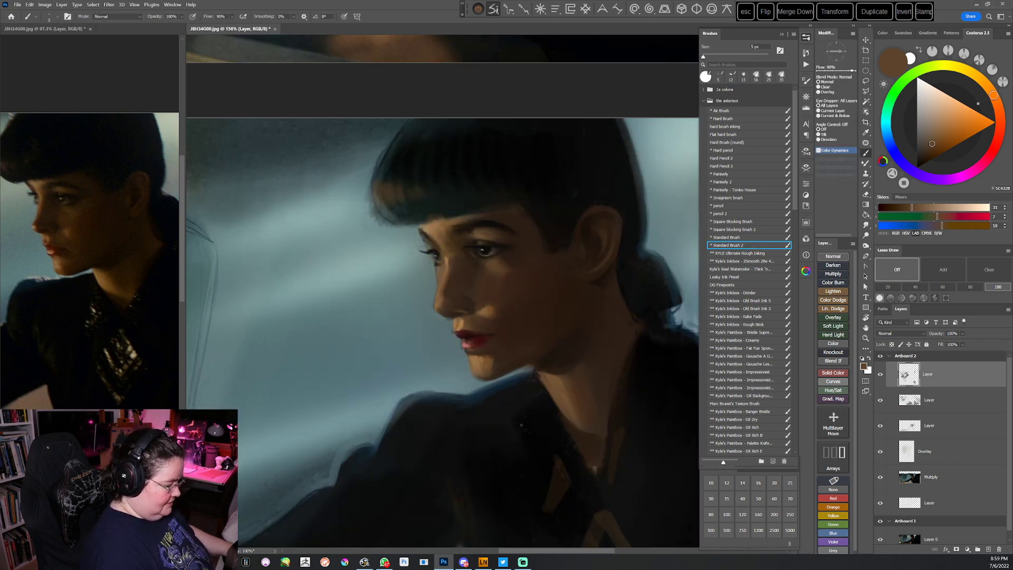
# Turn the face upward and shade around the near eye with the Air Brush at 50 px in a sampled dark brown
pyautogui.press('r')
pyautogui.moveTo(583, 323)
pyautogui.mouseDown()
pyautogui.moveTo(515, 406)
pyautogui.moveTo(436, 390)
pyautogui.mouseUp()
pyautogui.click(725, 110)
pyautogui.keyDown('alt'); pyautogui.click(534, 316); pyautogui.keyUp('alt')
pyautogui.press('[')
pyautogui.press('[')
pyautogui.press('[')
pyautogui.press('[')
pyautogui.press('[')
pyautogui.press('[')
pyautogui.press('[')
pyautogui.press('[')
pyautogui.press('[')
pyautogui.keyDown('alt'); pyautogui.click(531, 326); pyautogui.keyUp('alt')
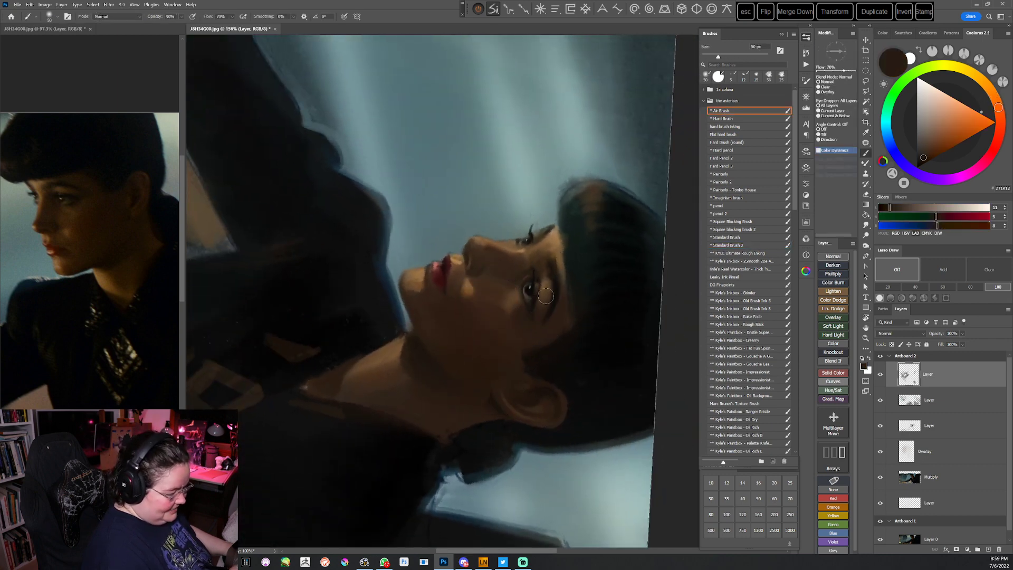
# Refine the skin below the near eye with Standard Brush 2 at 30 px in a sampled very dark brown
pyautogui.click(731, 246)
pyautogui.keyDown('alt'); pyautogui.click(521, 299); pyautogui.keyUp('alt')
pyautogui.press('[')
pyautogui.press('[')
pyautogui.press('[')
pyautogui.press('[')
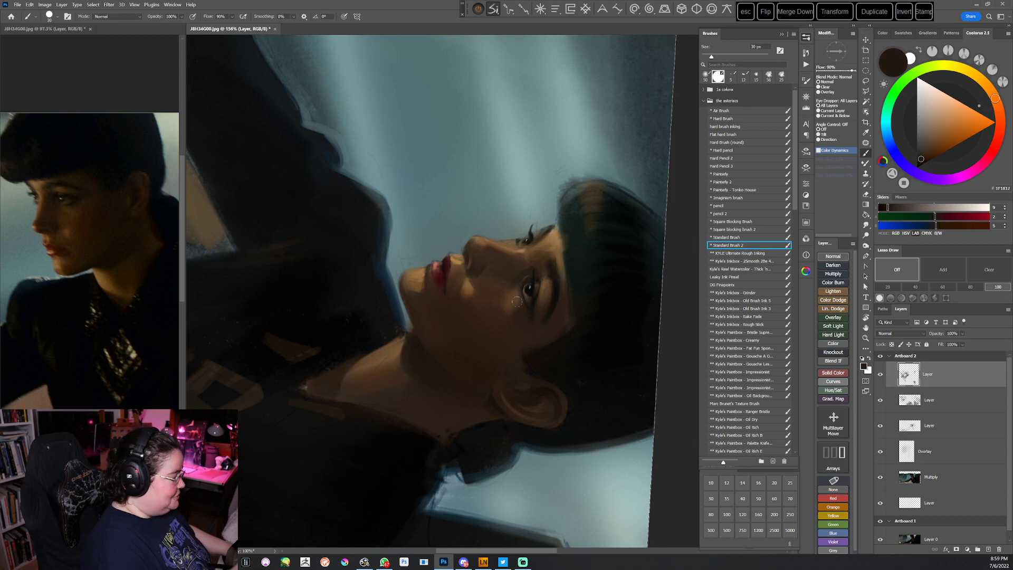
# Darken the lips with dark reds sampled from the mouth, using the brush at 20 px
pyautogui.keyDown('alt'); pyautogui.click(441, 271); pyautogui.keyUp('alt')
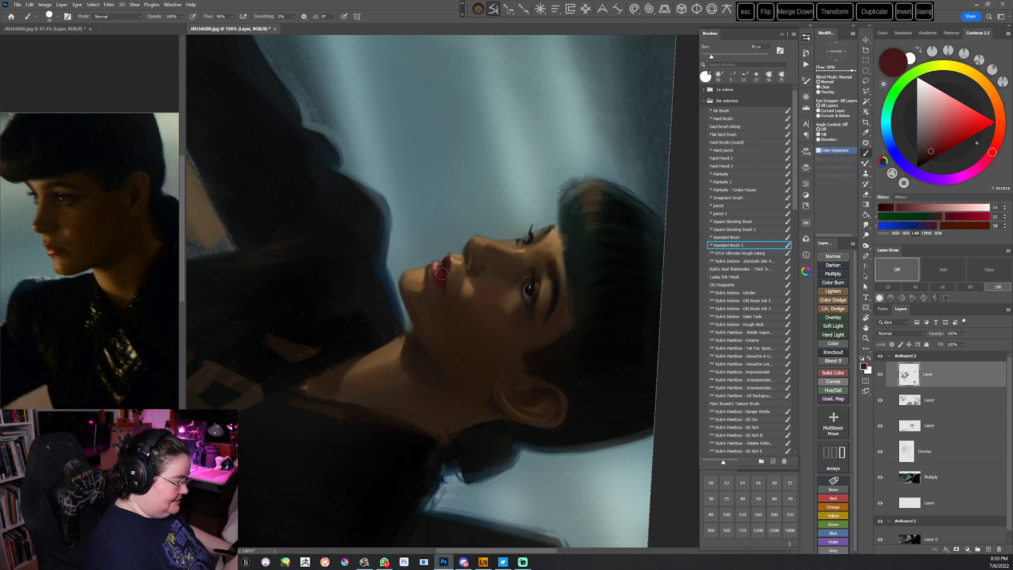
pyautogui.keyDown('alt'); pyautogui.click(442, 273); pyautogui.keyUp('alt')
pyautogui.press('[')
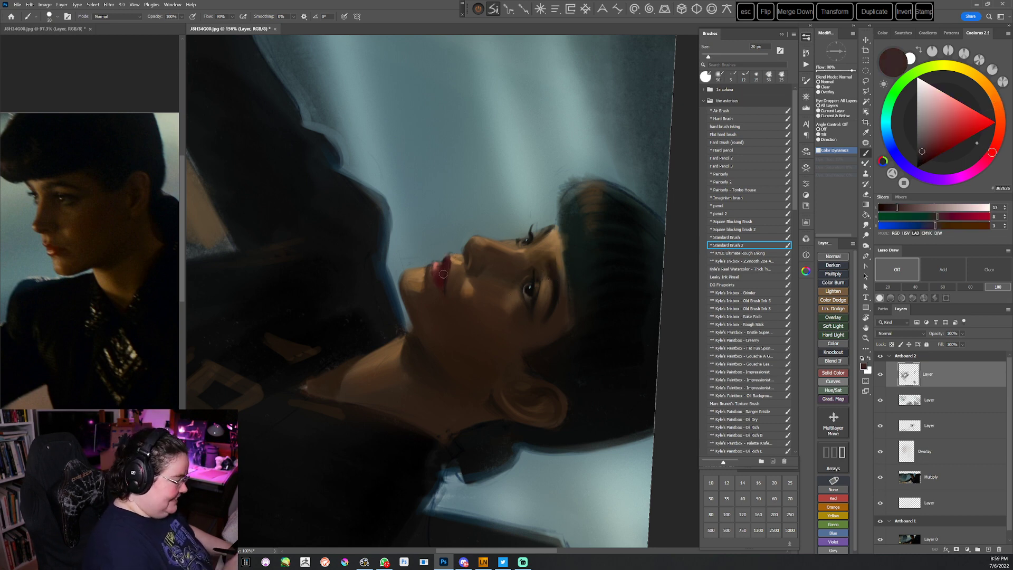
# Turn the face slightly and deepen the near eye's darks with a near-black at 10 px
pyautogui.press('r')
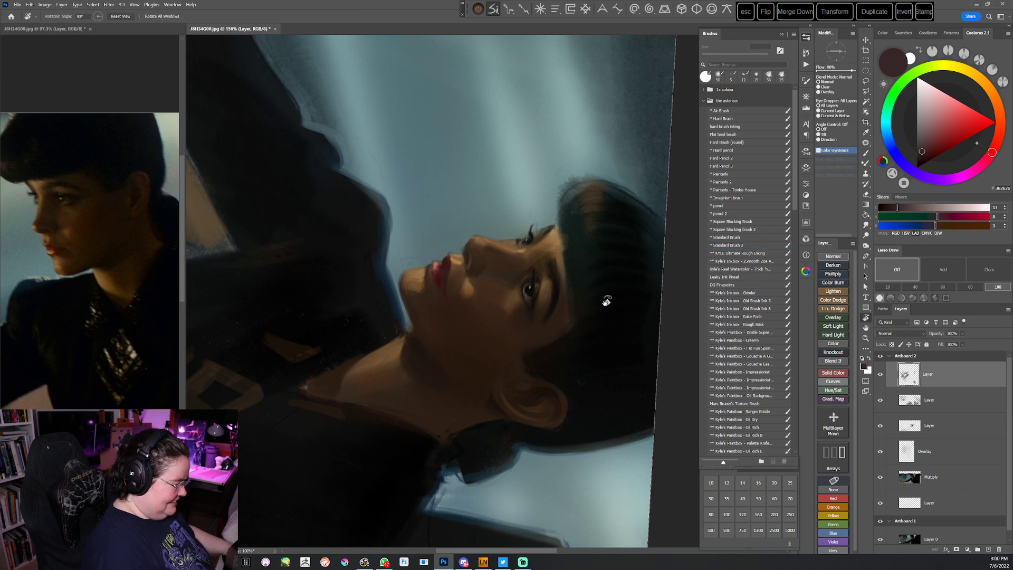
pyautogui.moveTo(606, 299); pyautogui.dragTo(536, 319)
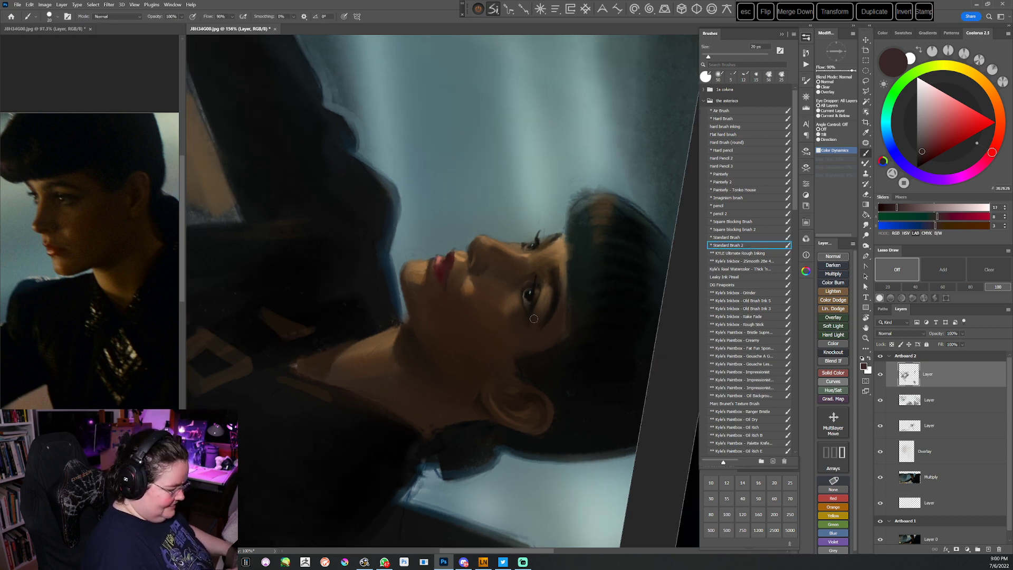
pyautogui.keyDown('alt'); pyautogui.click(536, 319); pyautogui.keyUp('alt')
pyautogui.click(917, 159)
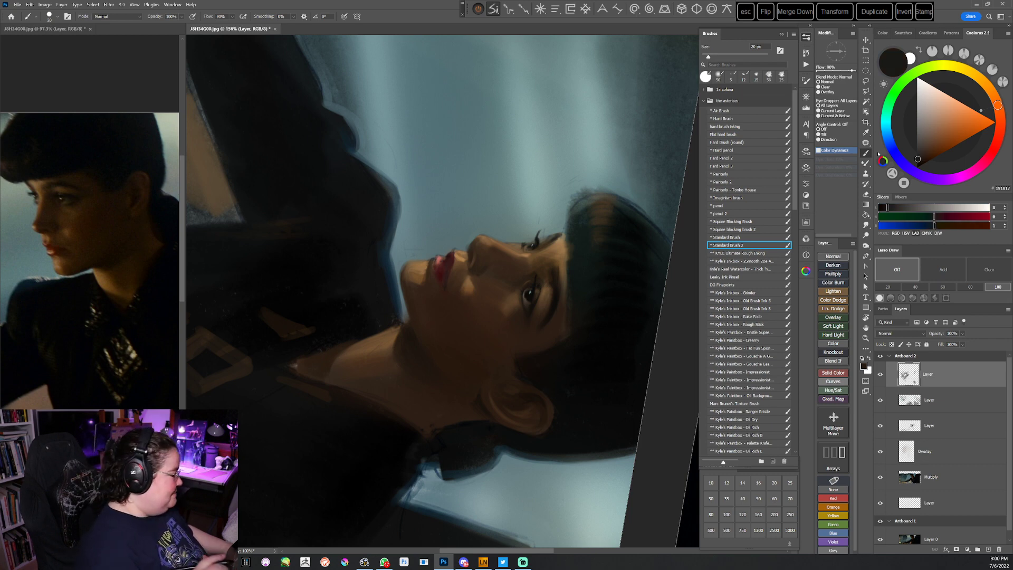
pyautogui.keyDown('alt'); pyautogui.click(533, 286); pyautogui.keyUp('alt')
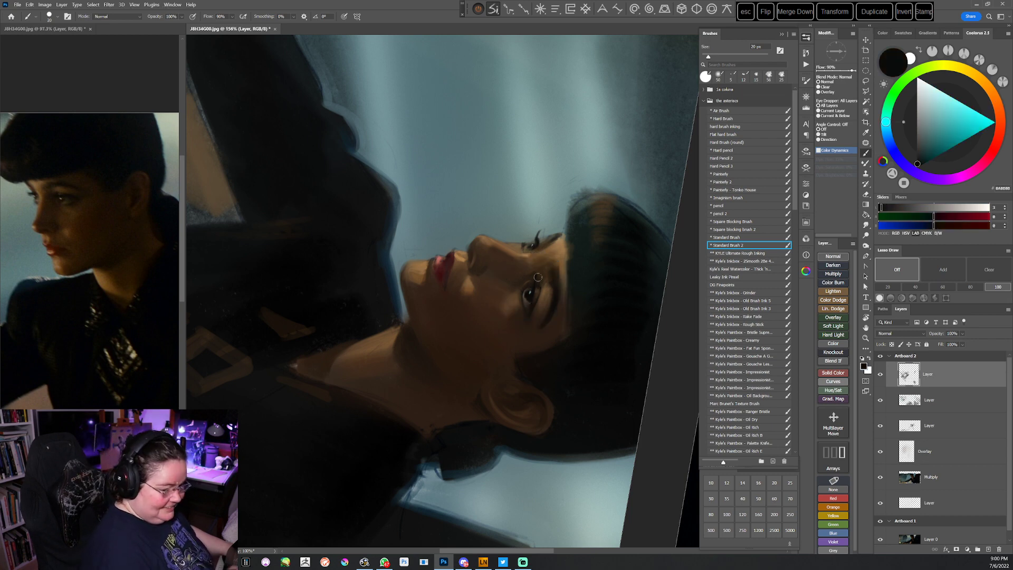
pyautogui.press('[')
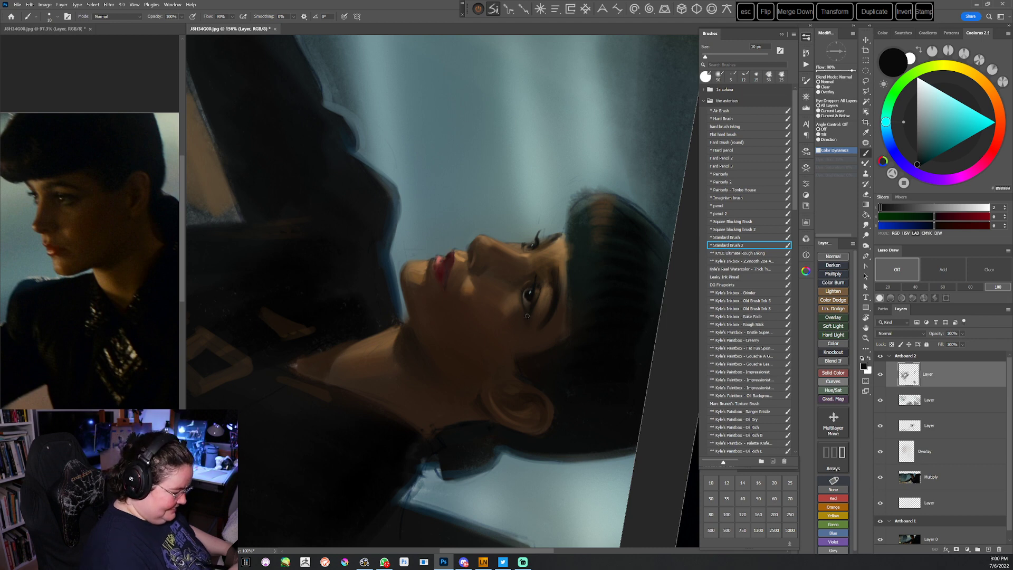
# Turn the face upright and refine the far eye area with colours sampled around it
pyautogui.press('r')
pyautogui.moveTo(585, 227)
pyautogui.mouseDown()
pyautogui.moveTo(601, 332)
pyautogui.moveTo(530, 422)
pyautogui.moveTo(577, 386)
pyautogui.moveTo(594, 264)
pyautogui.moveTo(584, 248)
pyautogui.mouseUp()
pyautogui.press('Escape')
pyautogui.press('r')
pyautogui.keyDown('alt'); pyautogui.click(441, 239); pyautogui.keyUp('alt')
pyautogui.keyDown('alt'); pyautogui.click(423, 261); pyautogui.keyUp('alt')
pyautogui.press('Escape')
# Turn the face upward and shade around the near eye and brow with sampled dark browns at 30 px
pyautogui.press('r')
pyautogui.moveTo(587, 263)
pyautogui.mouseDown()
pyautogui.moveTo(579, 341)
pyautogui.moveTo(549, 386)
pyautogui.moveTo(501, 402)
pyautogui.mouseUp()
pyautogui.keyDown('alt'); pyautogui.click(541, 331); pyautogui.keyUp('alt')
pyautogui.press(']')
pyautogui.keyDown('alt'); pyautogui.click(546, 268); pyautogui.keyUp('alt')
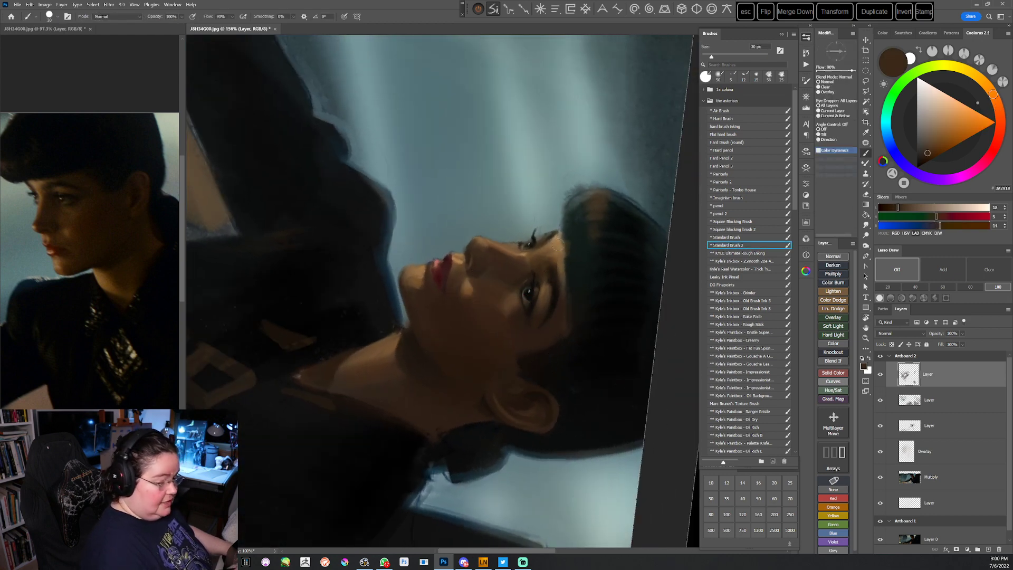
pyautogui.keyDown('alt'); pyautogui.click(551, 299); pyautogui.keyUp('alt')
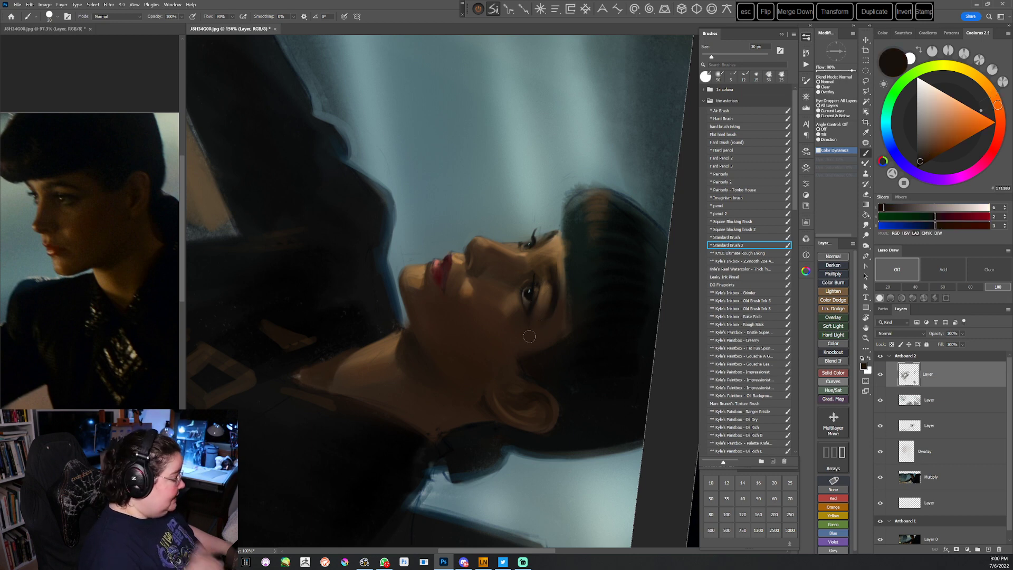
# Shade between the near brow and the nose bridge with sampled dark browns, checking the face upright and upside down
pyautogui.press('Escape')
pyautogui.keyDown('alt'); pyautogui.click(464, 242); pyautogui.keyUp('alt')
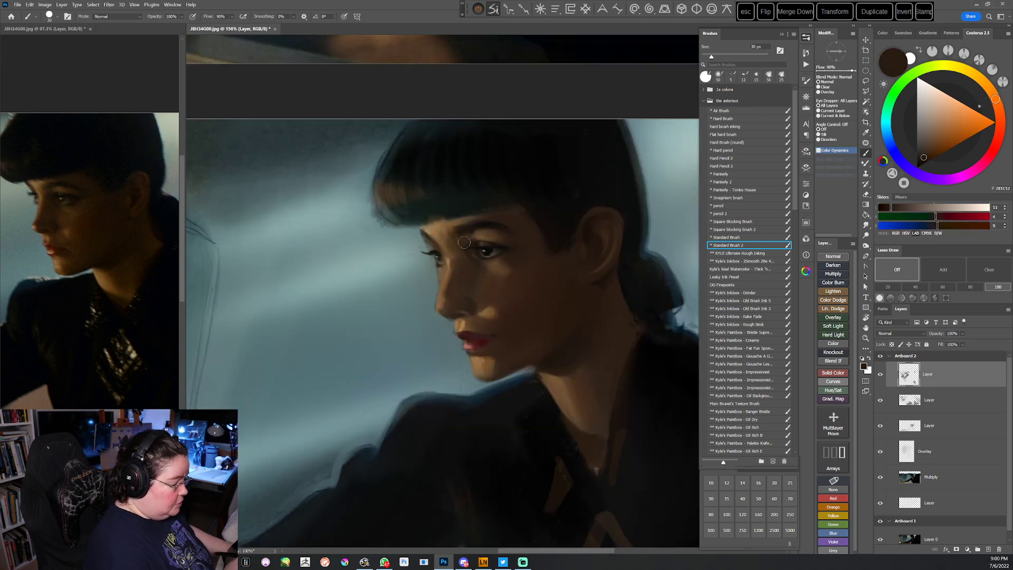
pyautogui.keyDown('alt'); pyautogui.click(469, 227); pyautogui.keyUp('alt')
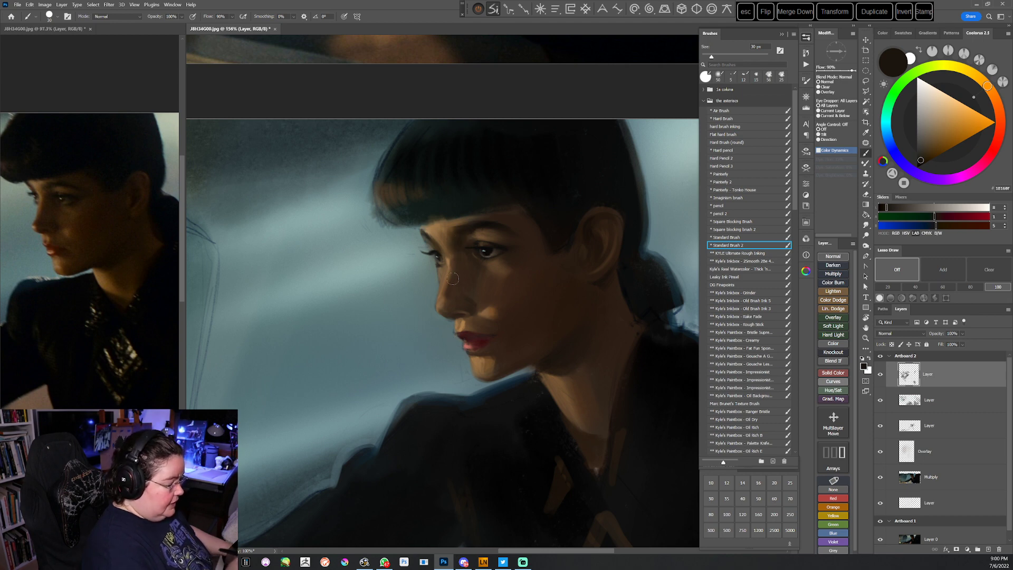
pyautogui.moveTo(478, 325); pyautogui.dragTo(479, 258)
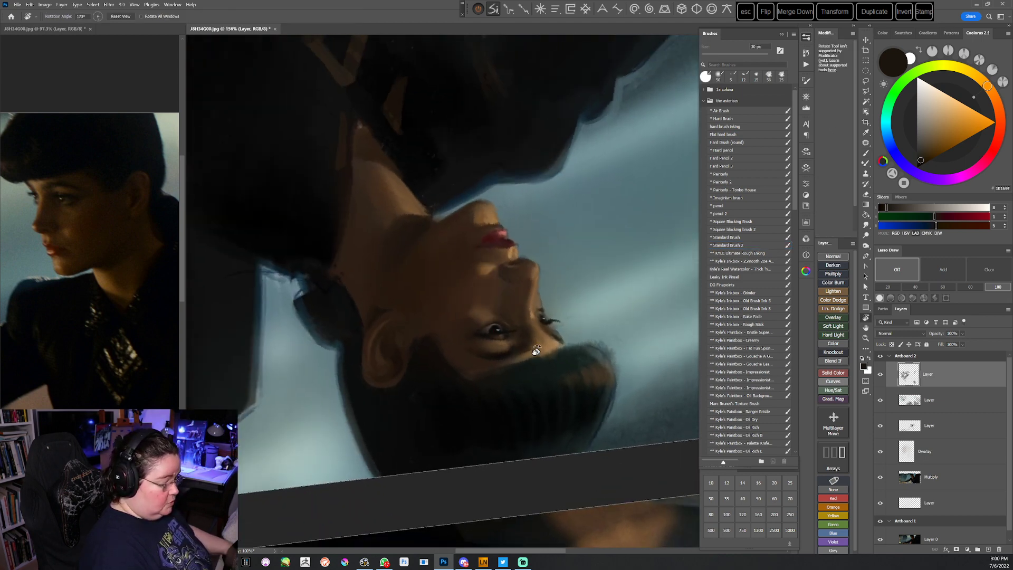
pyautogui.keyDown('alt'); pyautogui.click(521, 330); pyautogui.keyUp('alt')
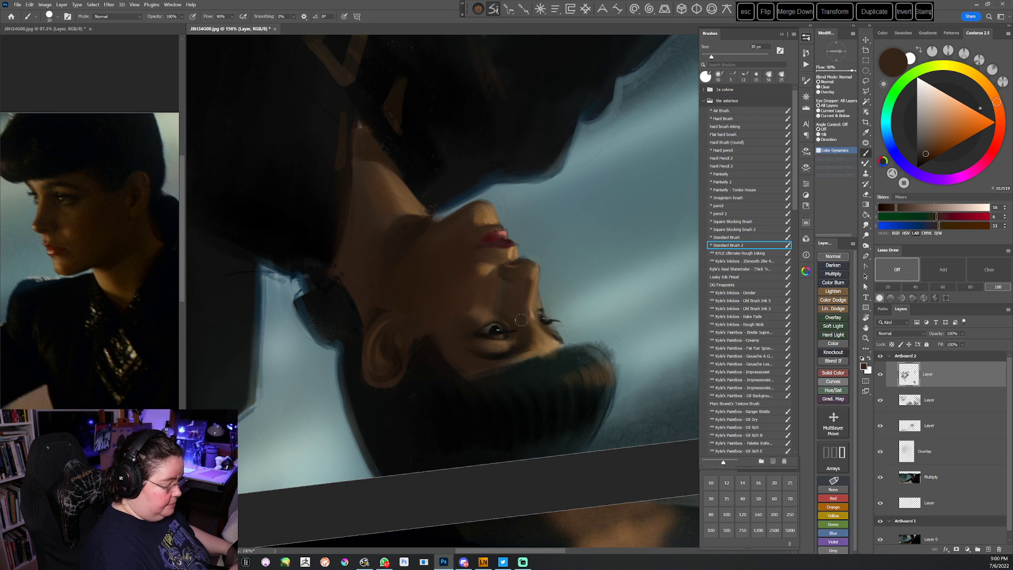
pyautogui.press('Escape')
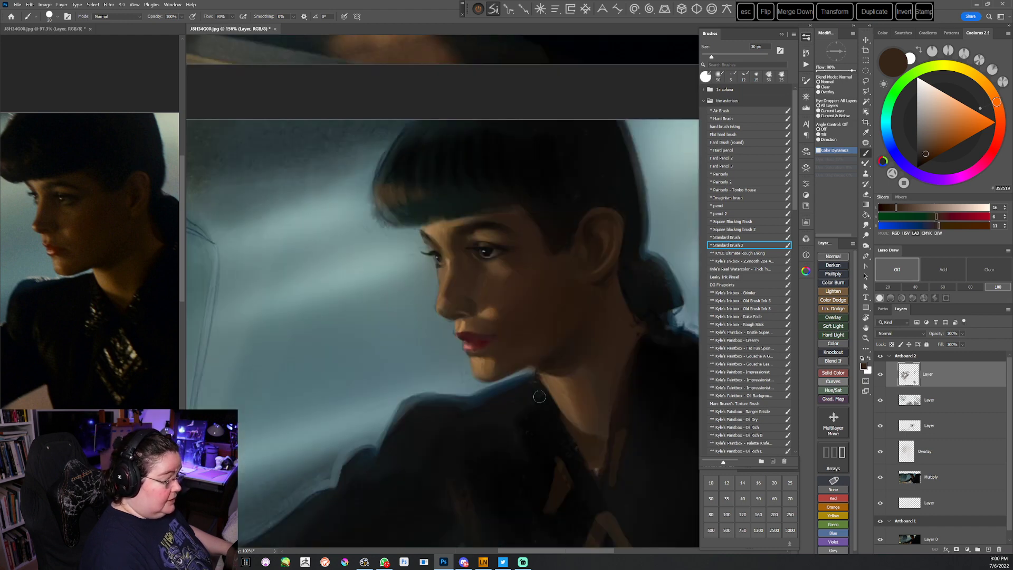
# Refine the cheek below the near eye with sampled dark browns, turning the face and returning it to upright
pyautogui.keyDown('alt'); pyautogui.click(512, 267); pyautogui.keyUp('alt')
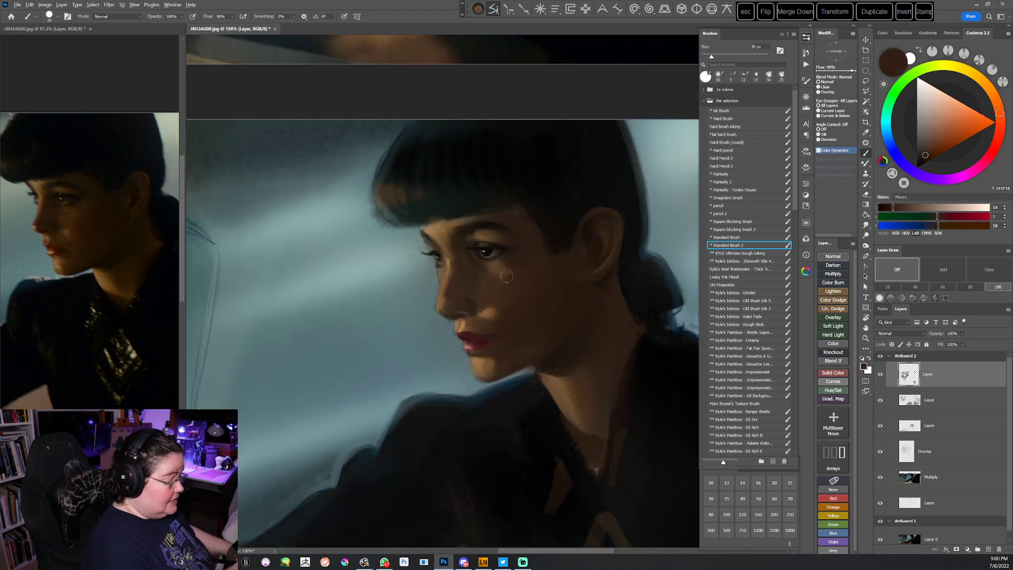
pyautogui.keyDown('alt'); pyautogui.click(509, 285); pyautogui.keyUp('alt')
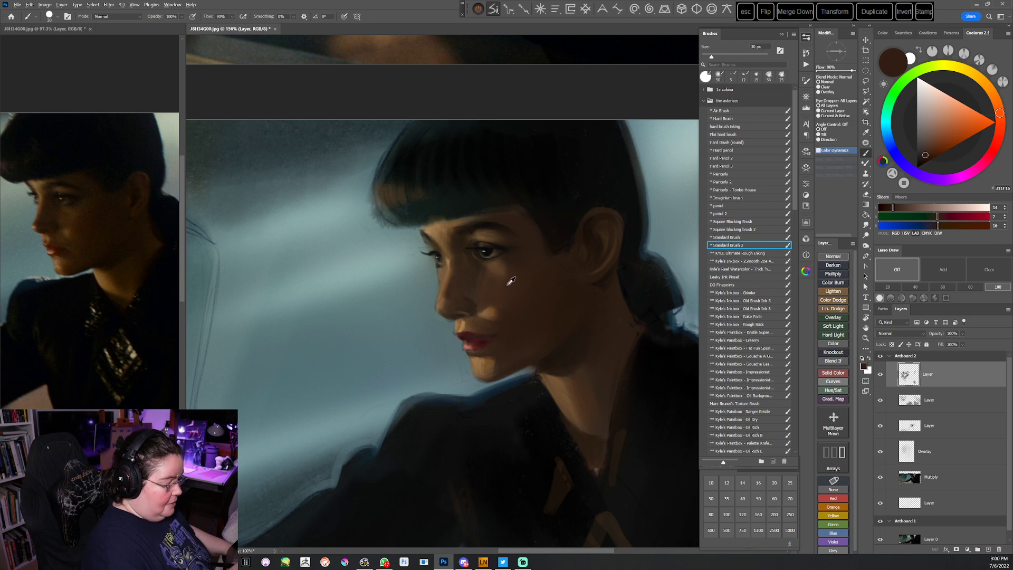
pyautogui.press('r')
pyautogui.moveTo(477, 342); pyautogui.dragTo(579, 414)
pyautogui.keyDown('alt'); pyautogui.click(612, 377); pyautogui.keyUp('alt')
pyautogui.keyDown('alt'); pyautogui.click(565, 331); pyautogui.keyUp('alt')
pyautogui.press('r')
pyautogui.press('Escape')
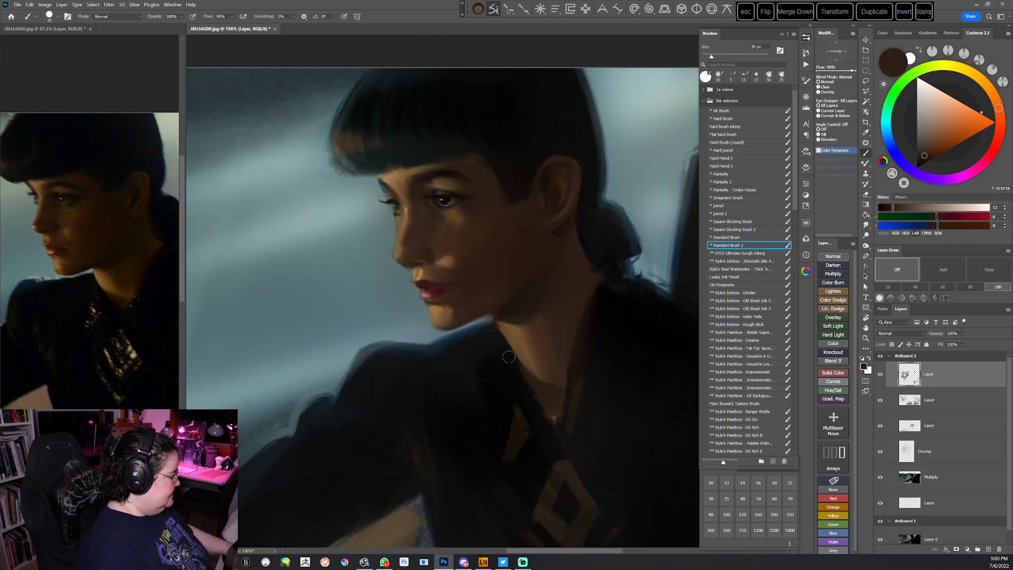
# Shade the neck beside the collar and below the hair bun, using a near-black sampled from the jacket
pyautogui.moveTo(563, 330); pyautogui.dragTo(548, 357)
pyautogui.keyDown('alt'); pyautogui.click(489, 343); pyautogui.keyUp('alt')
pyautogui.click(918, 162)
pyautogui.press('r')
pyautogui.moveTo(599, 296); pyautogui.dragTo(596, 314)
# Refine the shadows inside the ear with a 10 px brush and a dark brown sampled from the ear
pyautogui.press('[')
pyautogui.press('[')
pyautogui.press('[')
pyautogui.press('[')
pyautogui.press('[')
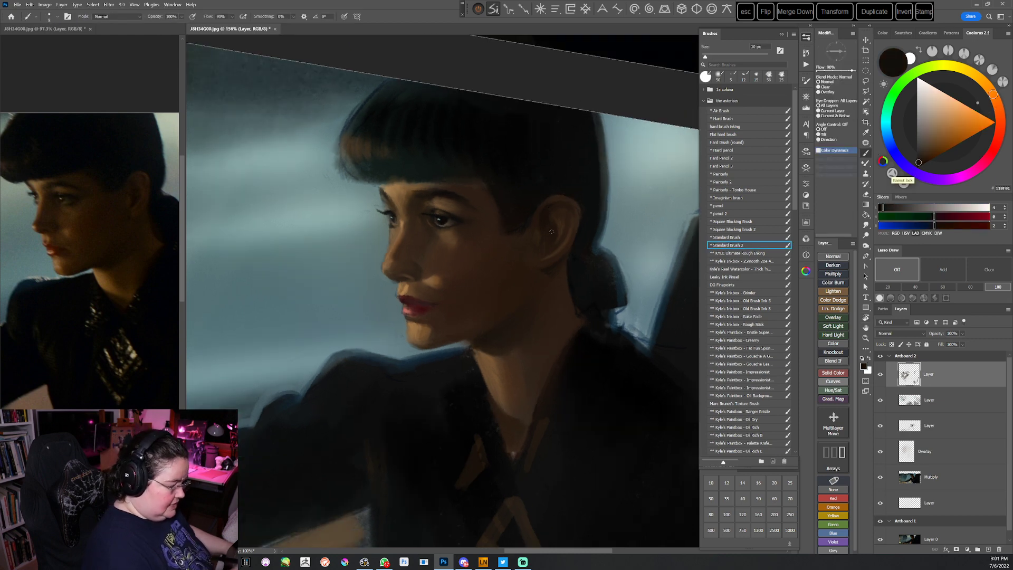
pyautogui.press(']')
pyautogui.press(']')
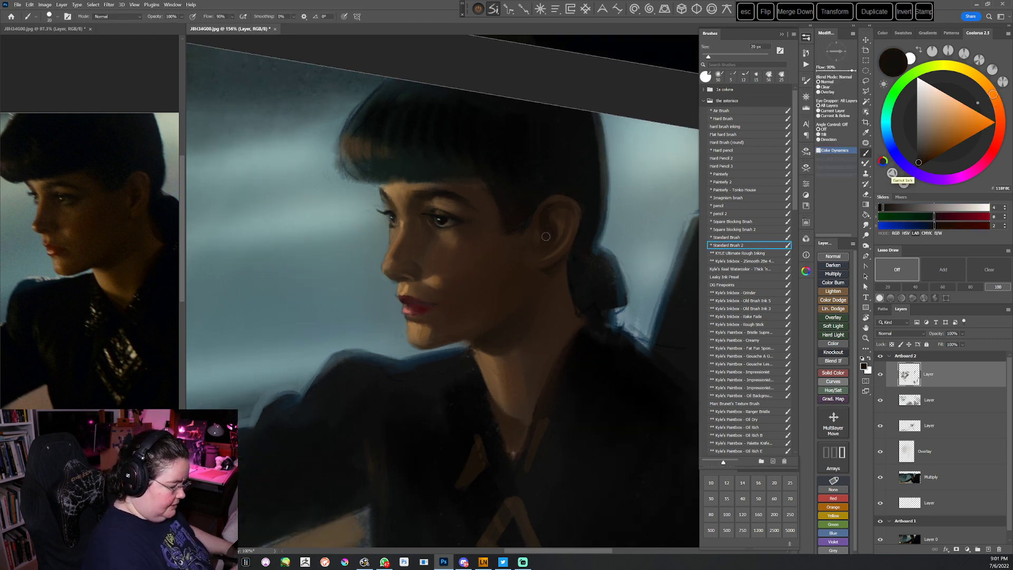
pyautogui.press('[')
pyautogui.keyDown('alt'); pyautogui.click(559, 221); pyautogui.keyUp('alt')
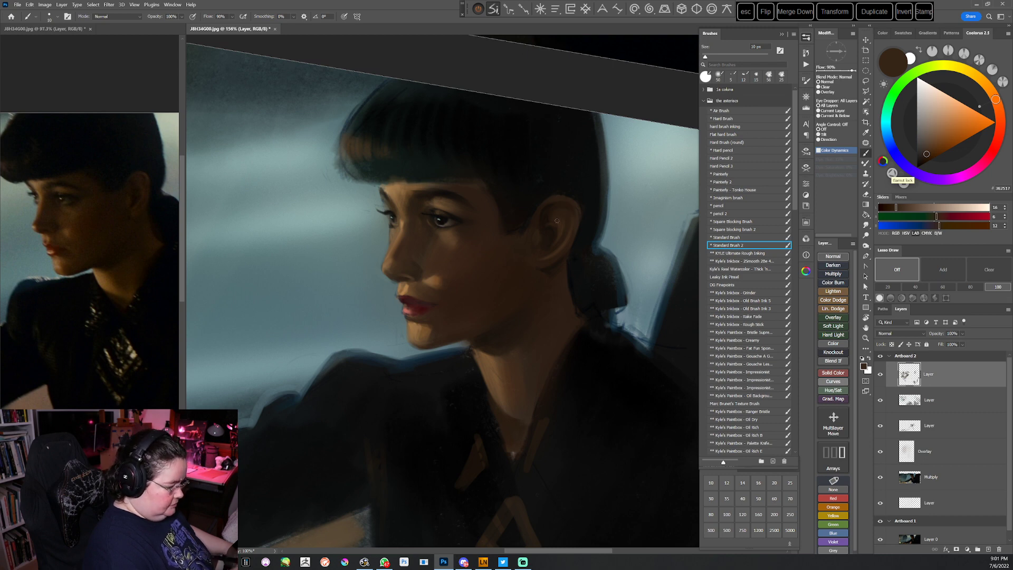
pyautogui.press('Escape')
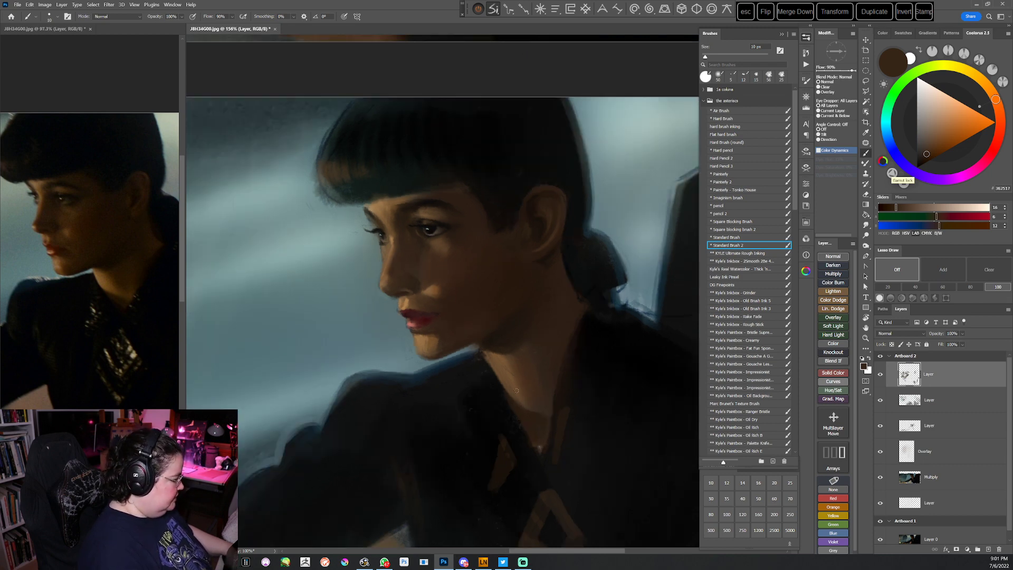
# Add an Overlay layer to Artboard 2 and lay dark blue radial gradients at 15% opacity over the table and chair
pyautogui.moveTo(524, 388); pyautogui.dragTo(514, 457)
pyautogui.moveTo(531, 422)
pyautogui.mouseDown()
pyautogui.moveTo(536, 384)
pyautogui.moveTo(534, 394)
pyautogui.moveTo(500, 395)
pyautogui.moveTo(512, 392)
pyautogui.moveTo(548, 424)
pyautogui.mouseUp()
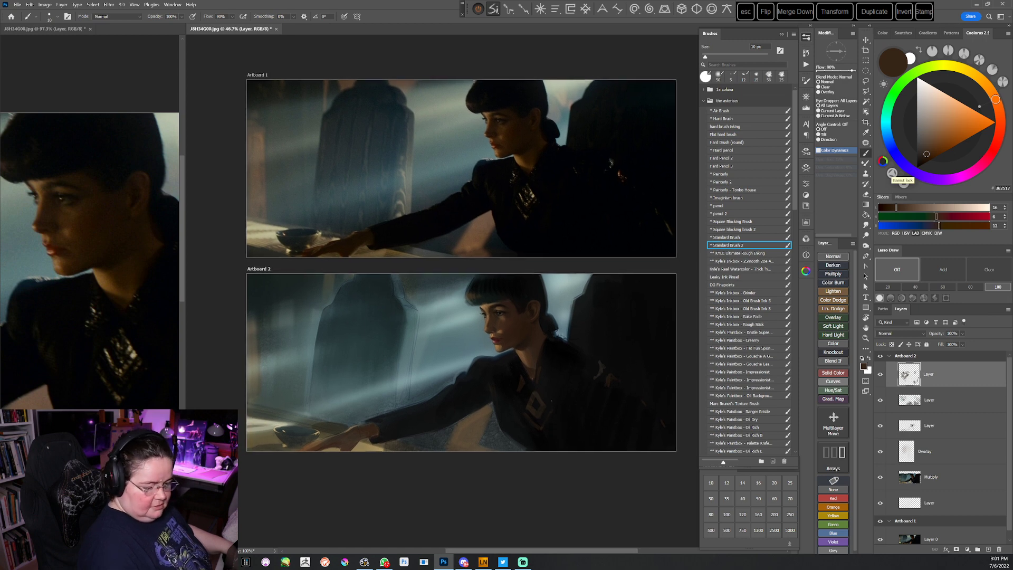
pyautogui.click(832, 317)
pyautogui.click(887, 138)
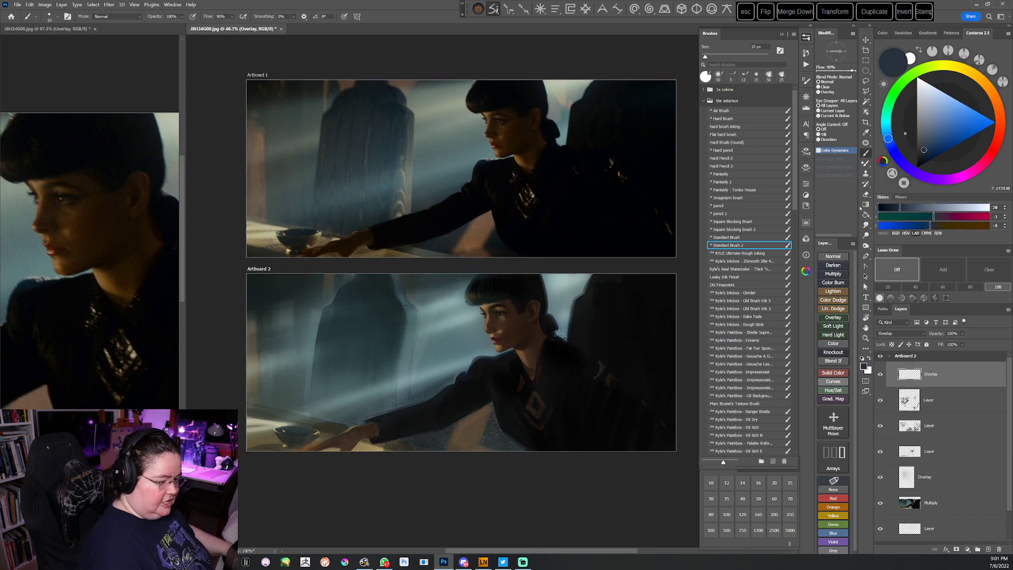
pyautogui.press('g')
pyautogui.moveTo(305, 391); pyautogui.dragTo(308, 439)
pyautogui.moveTo(263, 351); pyautogui.dragTo(301, 477)
pyautogui.moveTo(262, 320); pyautogui.dragTo(300, 443)
pyautogui.moveTo(346, 375); pyautogui.dragTo(299, 489)
# Airbrush pale warm yellow light over the table and hand area on the Overlay layer
pyautogui.click(963, 68)
pyautogui.click(936, 102)
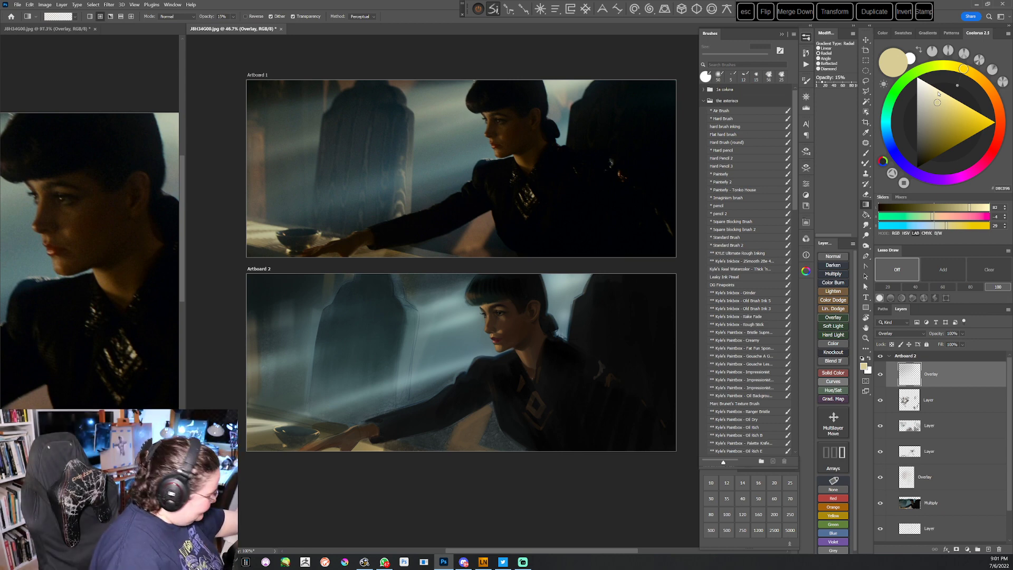
pyautogui.click(724, 111)
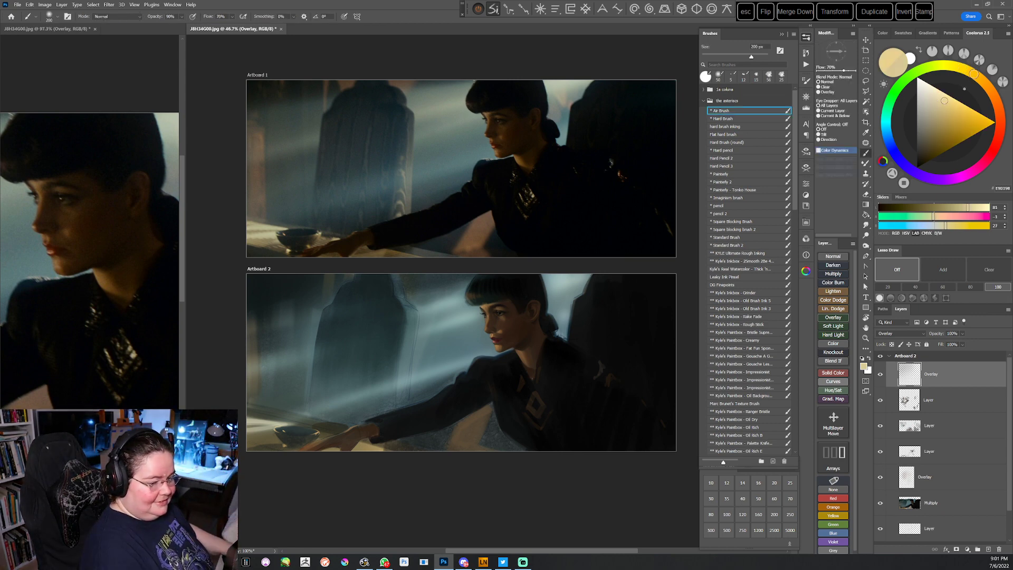
pyautogui.moveTo(508, 443); pyautogui.dragTo(563, 334)
pyautogui.press('r')
pyautogui.moveTo(457, 439); pyautogui.dragTo(538, 339)
pyautogui.moveTo(510, 376)
pyautogui.mouseDown()
pyautogui.moveTo(524, 350)
pyautogui.moveTo(458, 398)
pyautogui.moveTo(514, 359)
pyautogui.mouseUp()
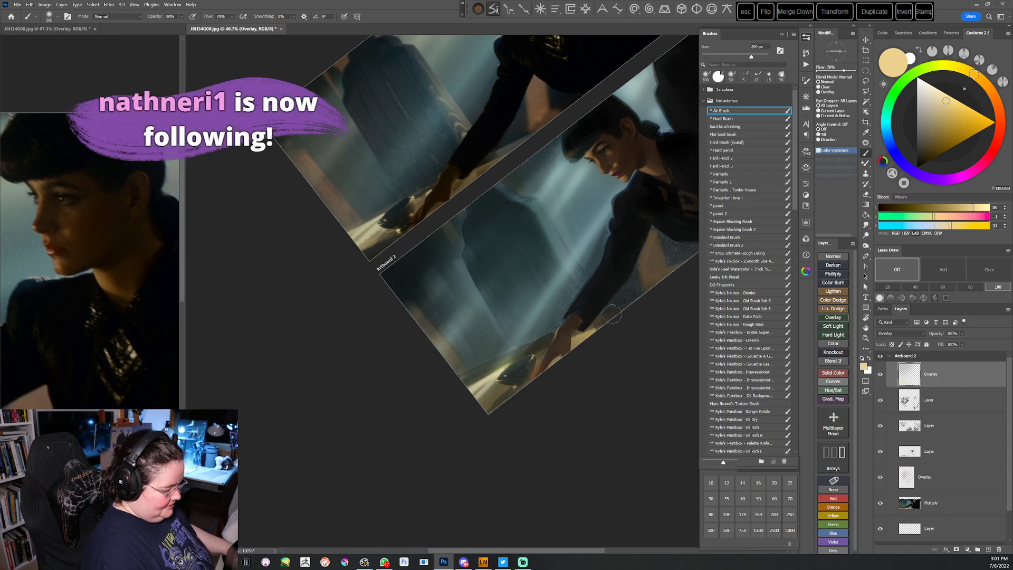
# Airbrush pale blue light onto the background behind the woman's head with a 300 px brush
pyautogui.press('Escape')
pyautogui.moveTo(624, 321); pyautogui.dragTo(531, 370)
pyautogui.click(885, 128)
pyautogui.click(934, 102)
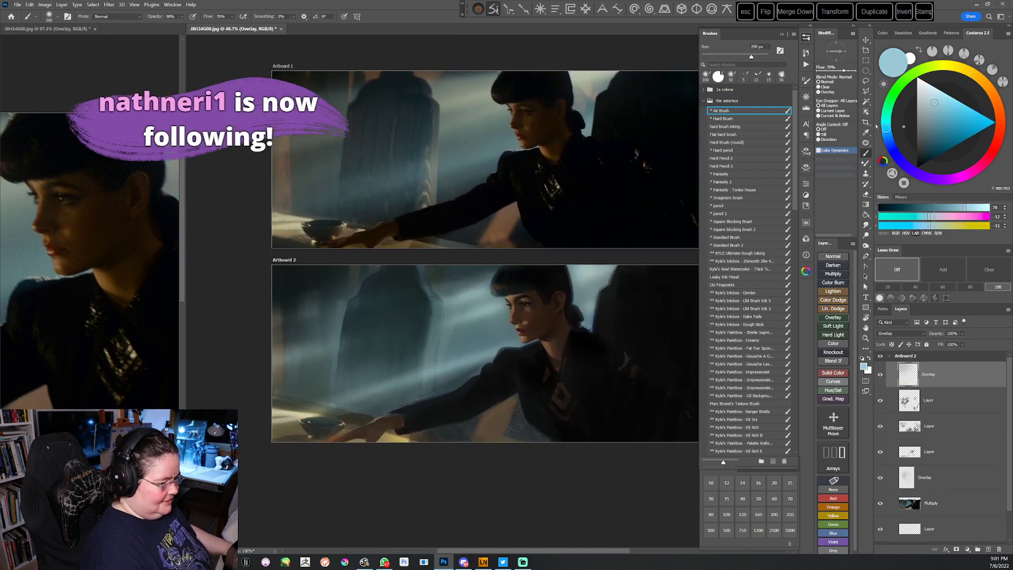
pyautogui.press(']')
pyautogui.moveTo(611, 267); pyautogui.dragTo(607, 290)
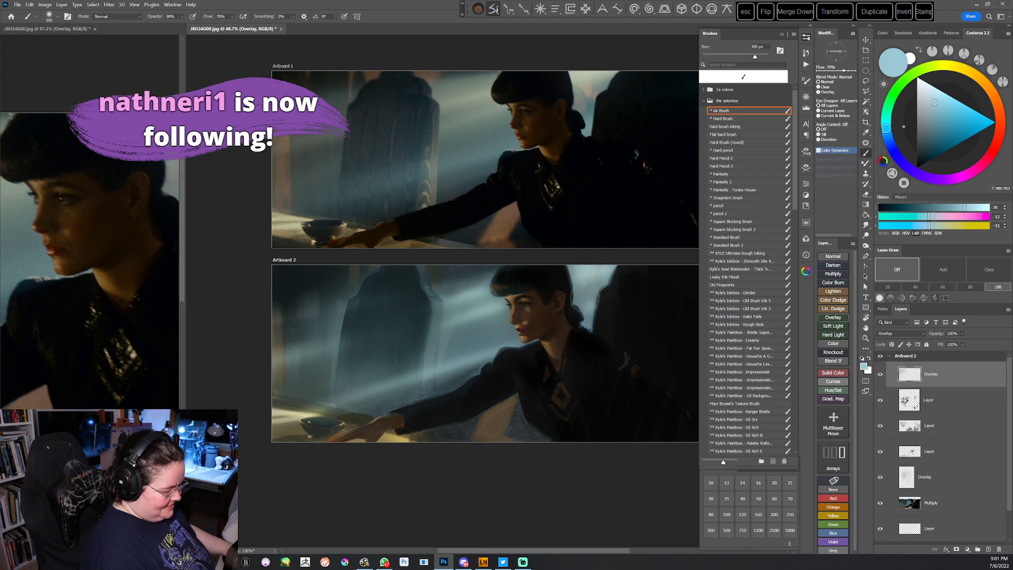
# Airbrush narrow pale blue light beams beside the face and the extended arm with a 90 px brush
pyautogui.press('r')
pyautogui.moveTo(571, 355); pyautogui.dragTo(621, 251)
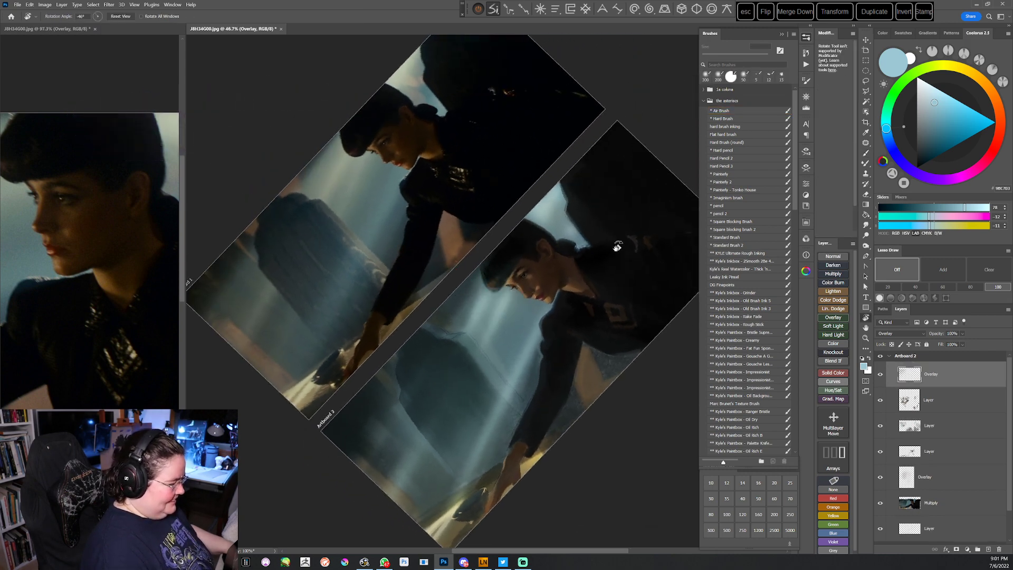
pyautogui.press('[')
pyautogui.press('[')
pyautogui.press('[')
pyautogui.press('[')
pyautogui.press('[')
pyautogui.moveTo(555, 292); pyautogui.dragTo(549, 315)
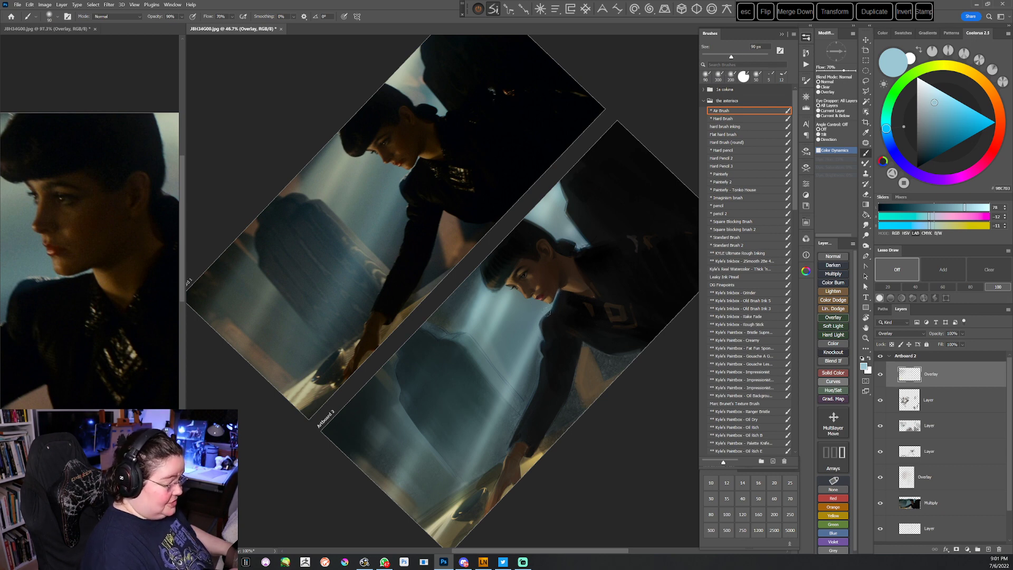
pyautogui.moveTo(554, 354)
pyautogui.mouseDown()
pyautogui.moveTo(561, 333)
pyautogui.moveTo(490, 419)
pyautogui.mouseUp()
# Airbrush broad, lighter blue beams across the chair and the wall beside it with a 500 px brush
pyautogui.keyDown('alt'); pyautogui.click(548, 317); pyautogui.keyUp('alt')
pyautogui.press(']')
pyautogui.press(']')
pyautogui.press(']')
pyautogui.press(']')
pyautogui.press(']')
pyautogui.press(']')
pyautogui.press(']')
pyautogui.press(']')
pyautogui.press(']')
pyautogui.moveTo(531, 357)
pyautogui.mouseDown()
pyautogui.moveTo(547, 326)
pyautogui.moveTo(496, 433)
pyautogui.mouseUp()
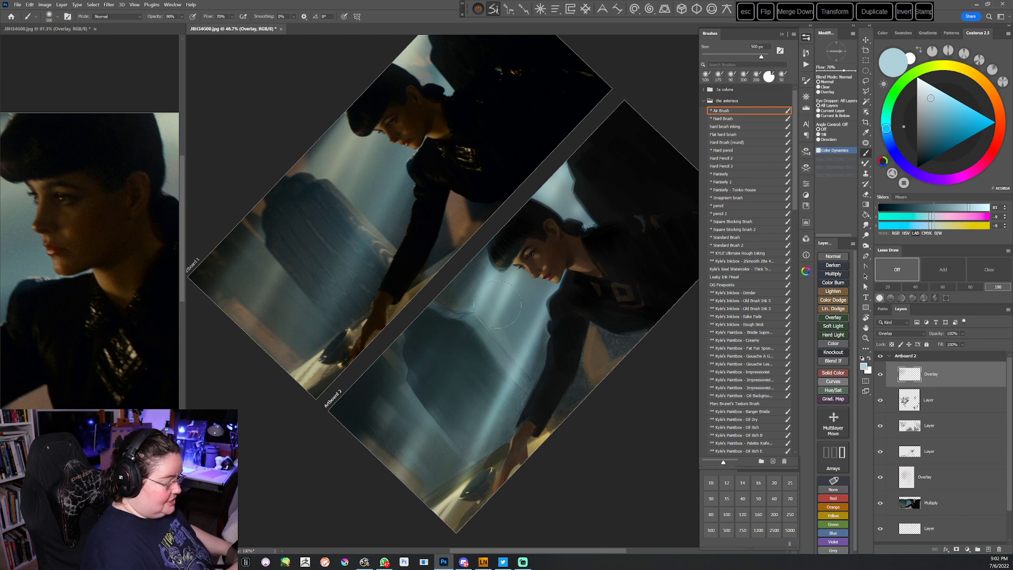
pyautogui.moveTo(416, 430); pyautogui.dragTo(393, 467)
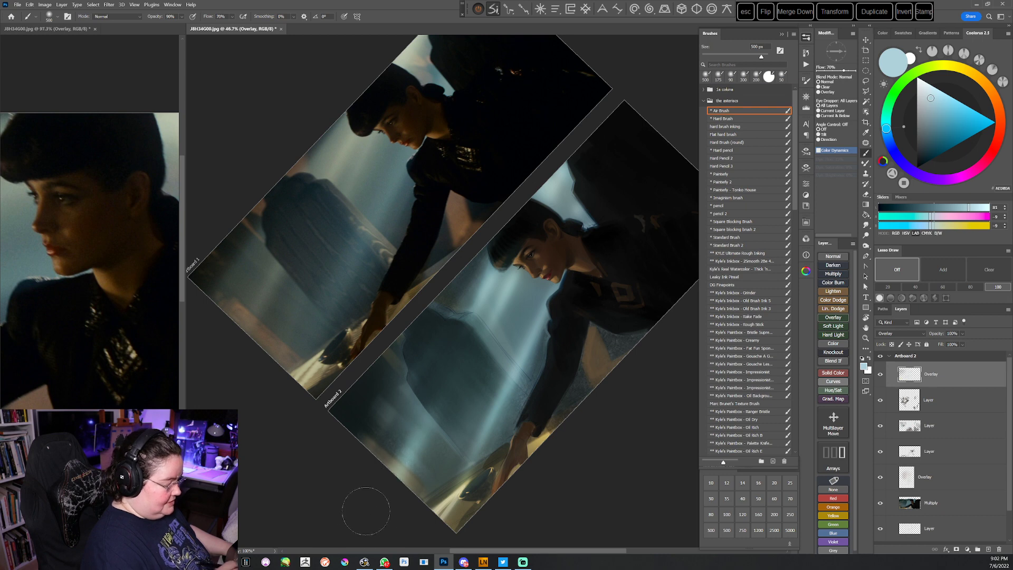
# Airbrush a pale teal glow over the chair and the surrounding light beams at 500 px
pyautogui.press('Escape')
pyautogui.moveTo(528, 410); pyautogui.dragTo(508, 419)
pyautogui.click(883, 116)
pyautogui.press('r')
pyautogui.moveTo(569, 298)
pyautogui.mouseDown()
pyautogui.moveTo(529, 407)
pyautogui.moveTo(464, 395)
pyautogui.mouseUp()
pyautogui.moveTo(449, 180); pyautogui.dragTo(441, 217)
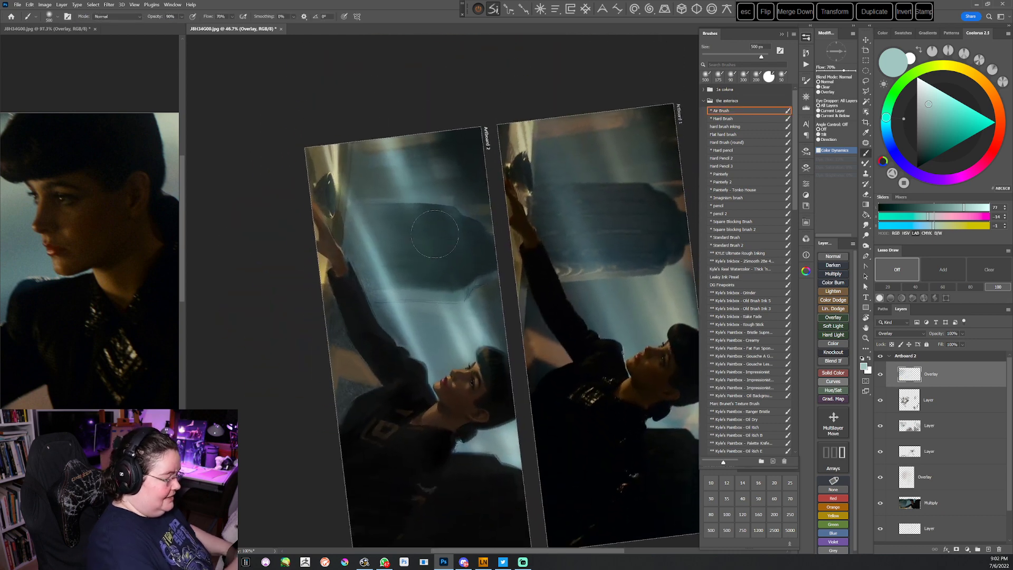
pyautogui.press('Escape')
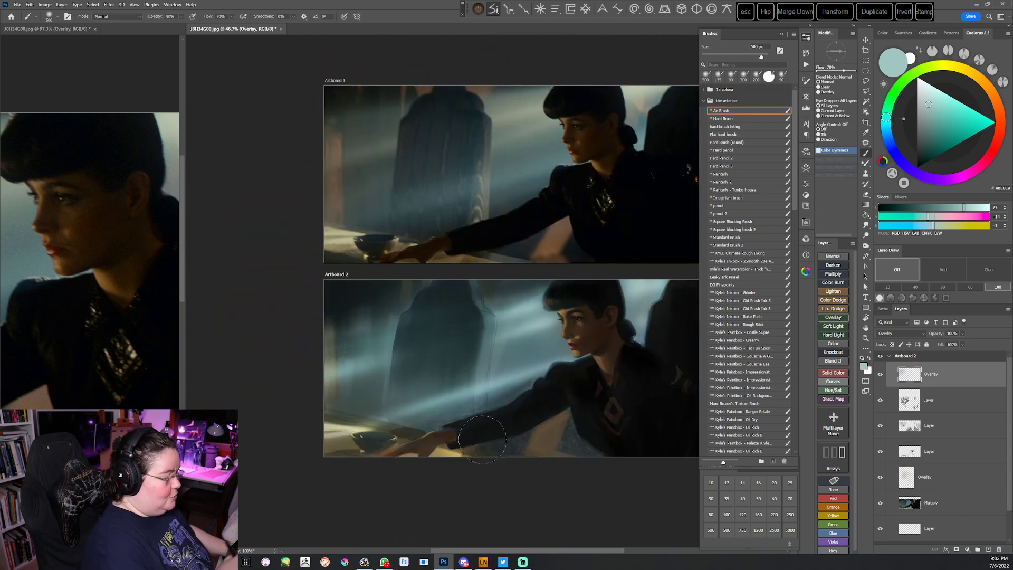
# Airbrush a pale yellow highlight on the outstretched hand and wrist with a smaller 125 px brush
pyautogui.moveTo(522, 446); pyautogui.dragTo(515, 396)
pyautogui.click(972, 74)
pyautogui.click(930, 99)
pyautogui.press('[')
pyautogui.press('[')
pyautogui.press('[')
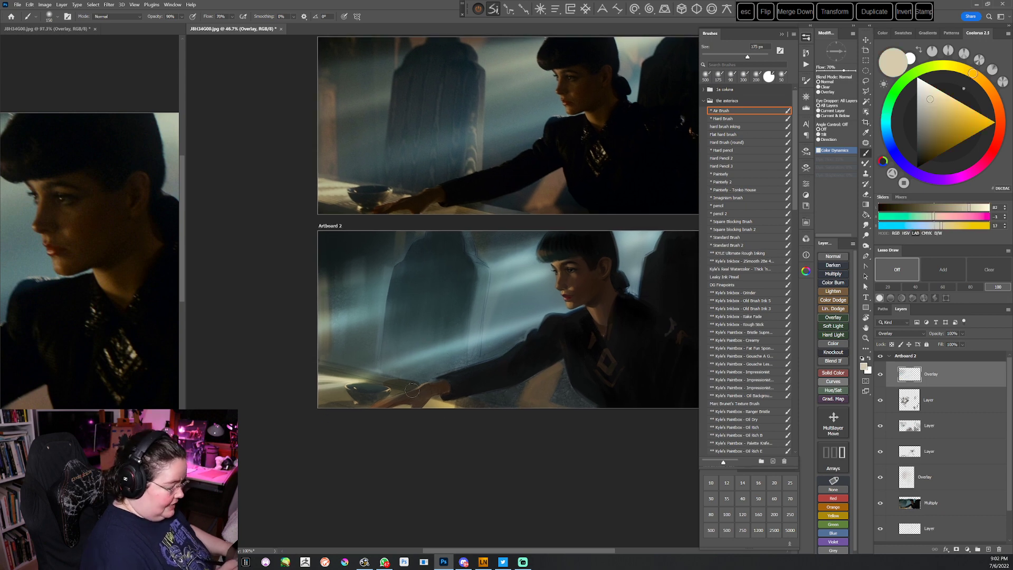
pyautogui.moveTo(414, 389); pyautogui.dragTo(432, 377)
# Add a Color Dodge layer on top and choose Standard Brush 2 with a light greyish beige
pyautogui.moveTo(593, 417); pyautogui.dragTo(520, 429)
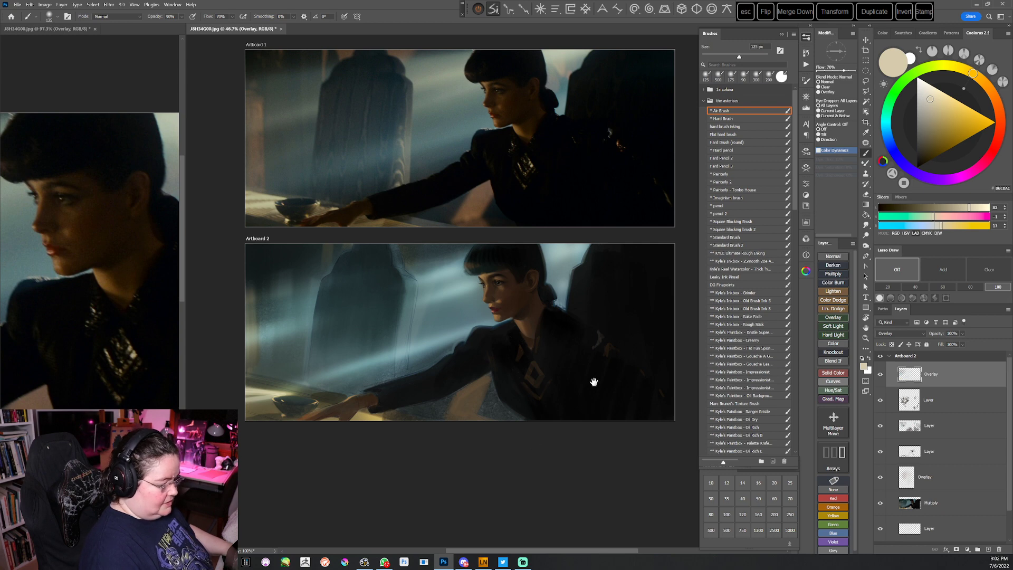
pyautogui.moveTo(599, 376); pyautogui.dragTo(580, 375)
pyautogui.click(832, 299)
pyautogui.click(983, 82)
pyautogui.moveTo(930, 99); pyautogui.dragTo(930, 143)
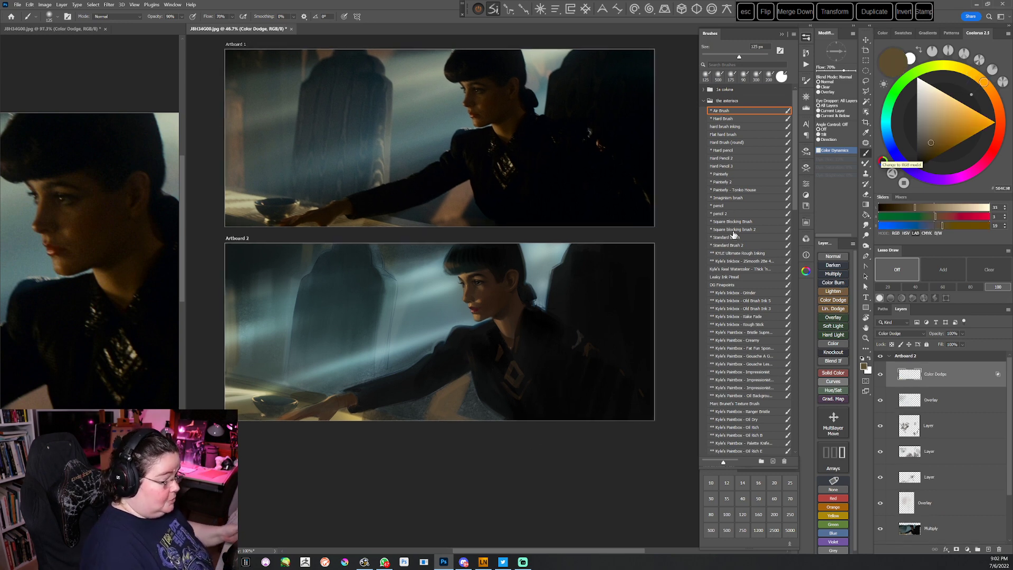
pyautogui.click(733, 244)
pyautogui.click(922, 107)
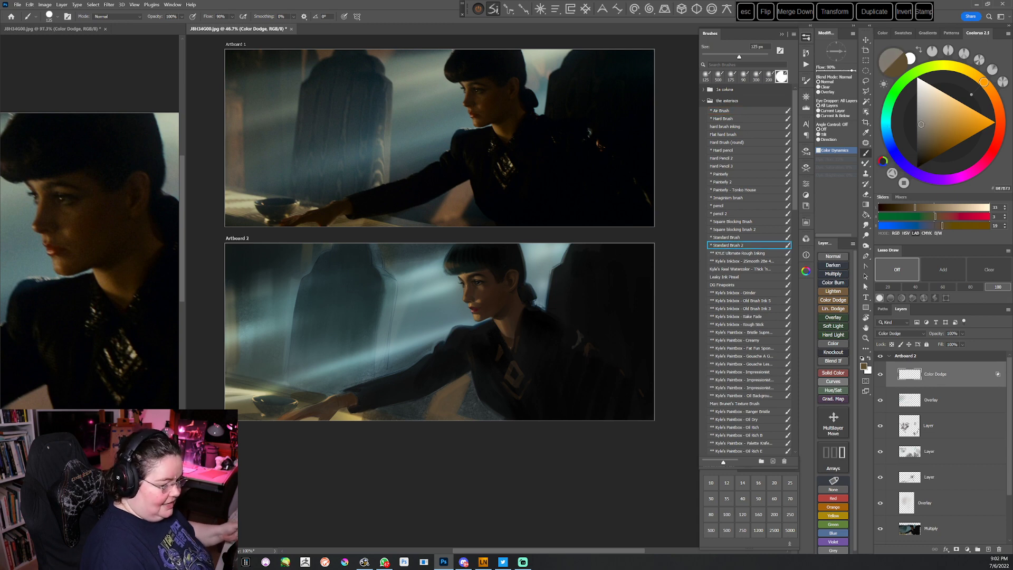
# Reduce the brush to 20 px and dab glowing highlights onto the diamond ornament on the chest
pyautogui.press('[')
pyautogui.press('[')
pyautogui.press('[')
pyautogui.press('[')
pyautogui.press('[')
pyautogui.press('[')
pyautogui.press('[')
pyautogui.press('[')
pyautogui.press('[')
pyautogui.press('[')
pyautogui.press('[')
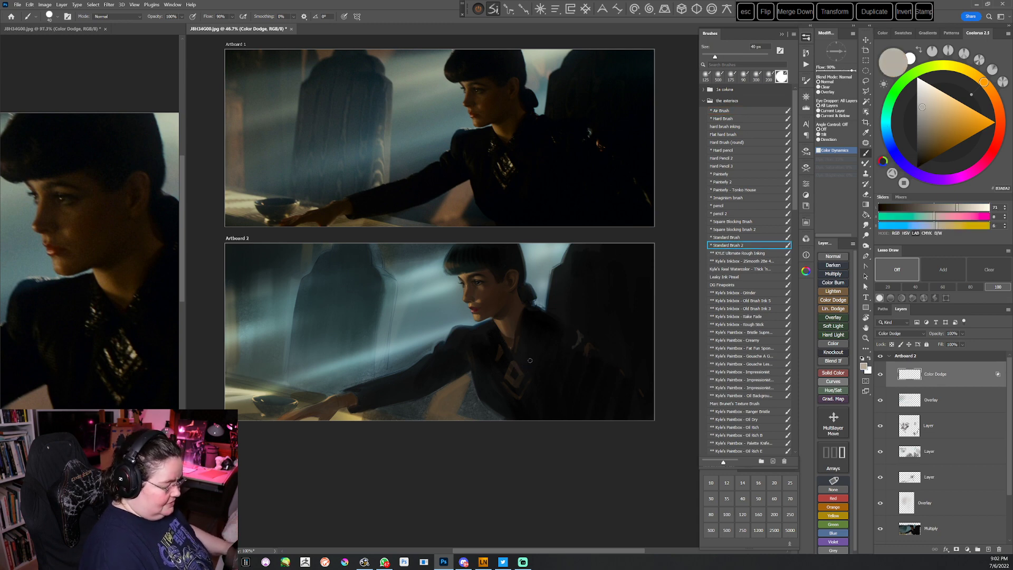
pyautogui.click(519, 369)
pyautogui.moveTo(520, 379); pyautogui.dragTo(518, 374)
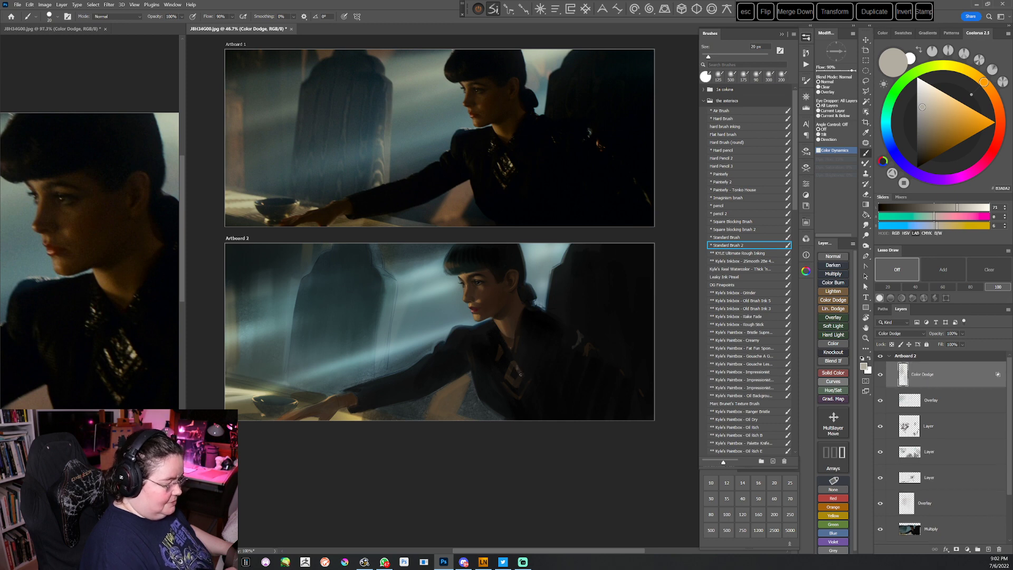
# Dab slightly brighter beige glints along the collar and down the chest ornament
pyautogui.click(921, 101)
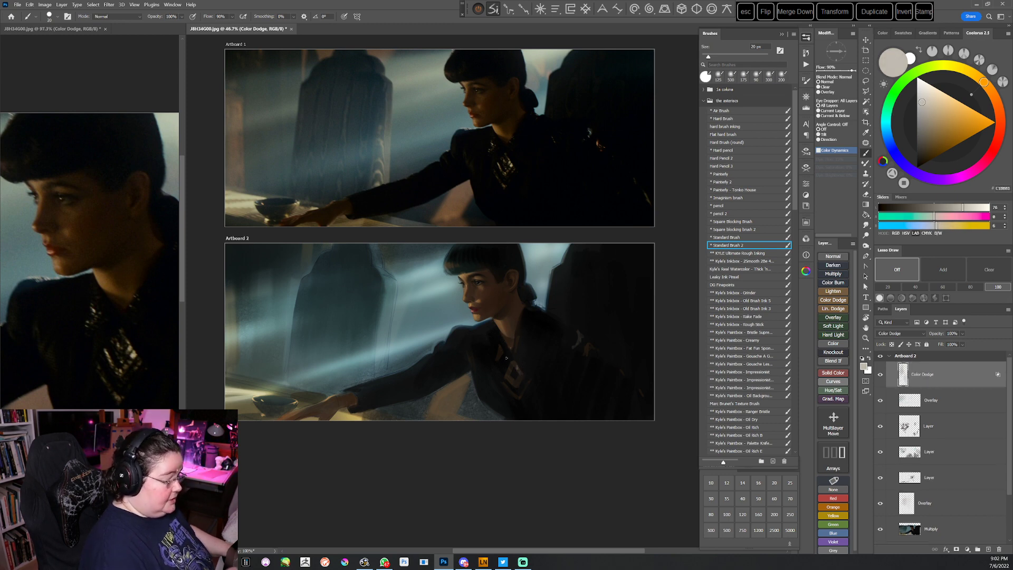
pyautogui.click(499, 348)
pyautogui.moveTo(499, 357); pyautogui.dragTo(503, 353)
pyautogui.scroll(-1, 516, 374)
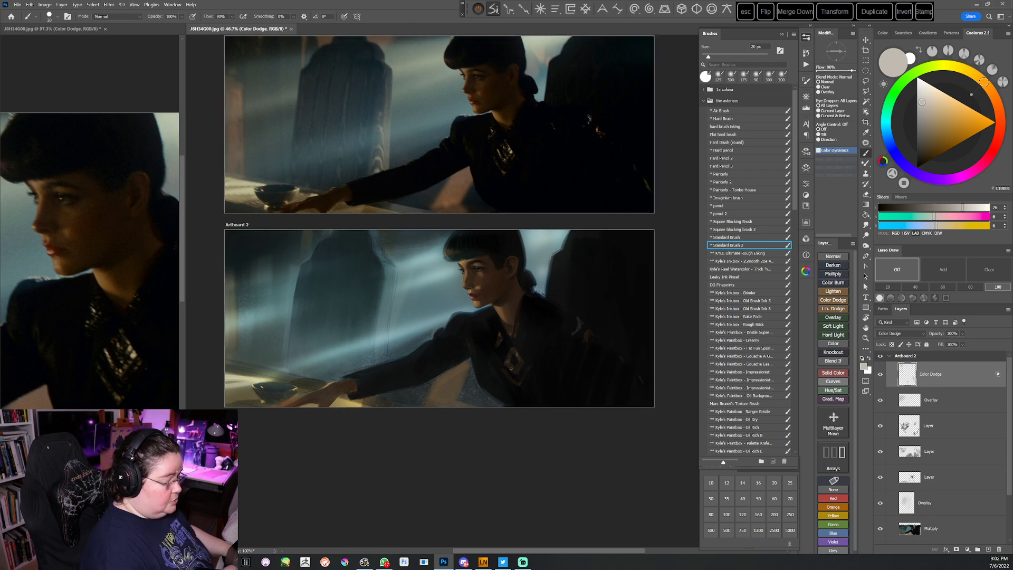
pyautogui.moveTo(511, 369); pyautogui.dragTo(511, 365)
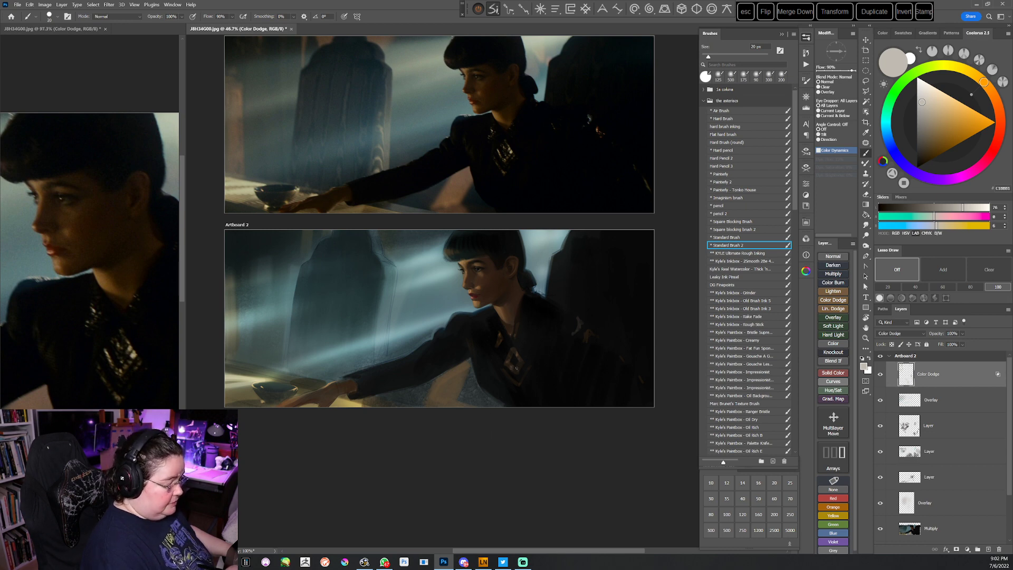
pyautogui.moveTo(522, 367); pyautogui.dragTo(519, 364)
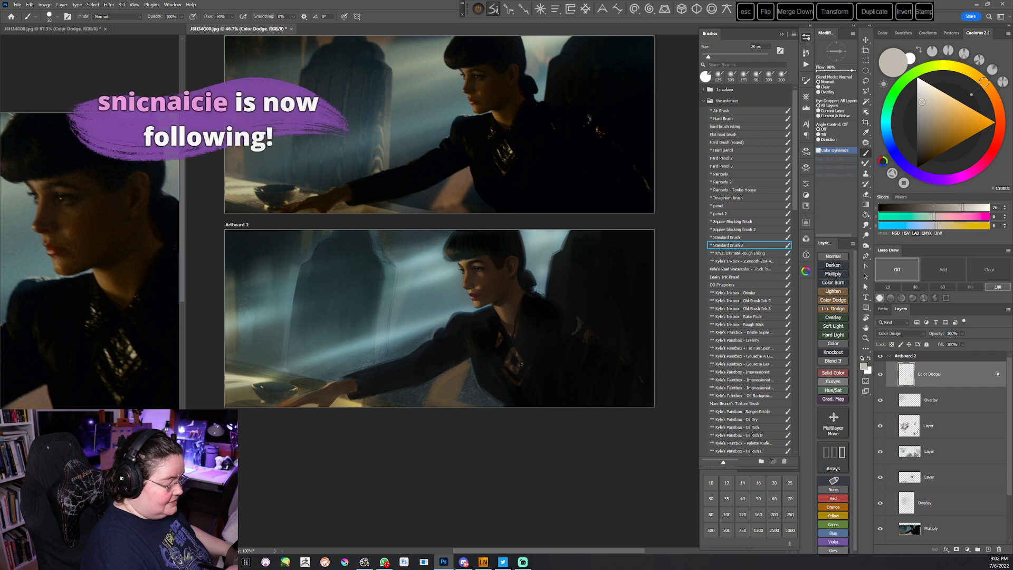
# Lighten the beige further and add glints at the chest ornament's edge
pyautogui.click(921, 97)
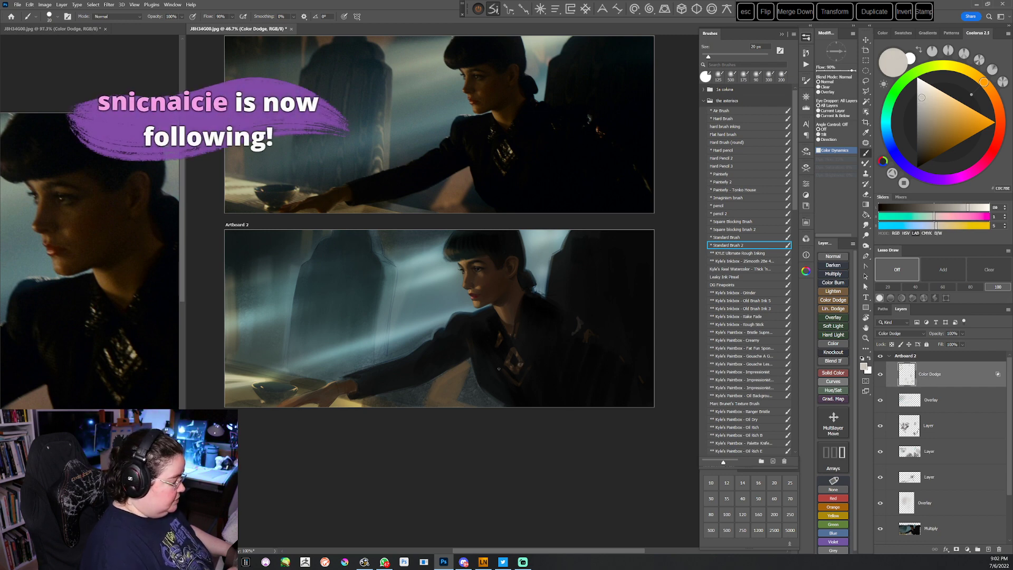
pyautogui.click(924, 92)
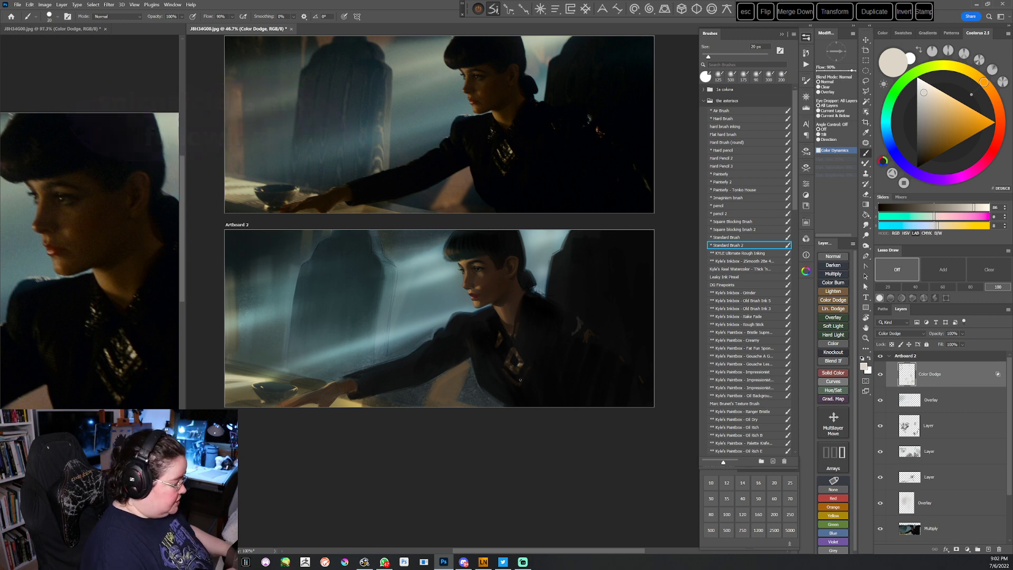
pyautogui.moveTo(528, 368); pyautogui.dragTo(527, 371)
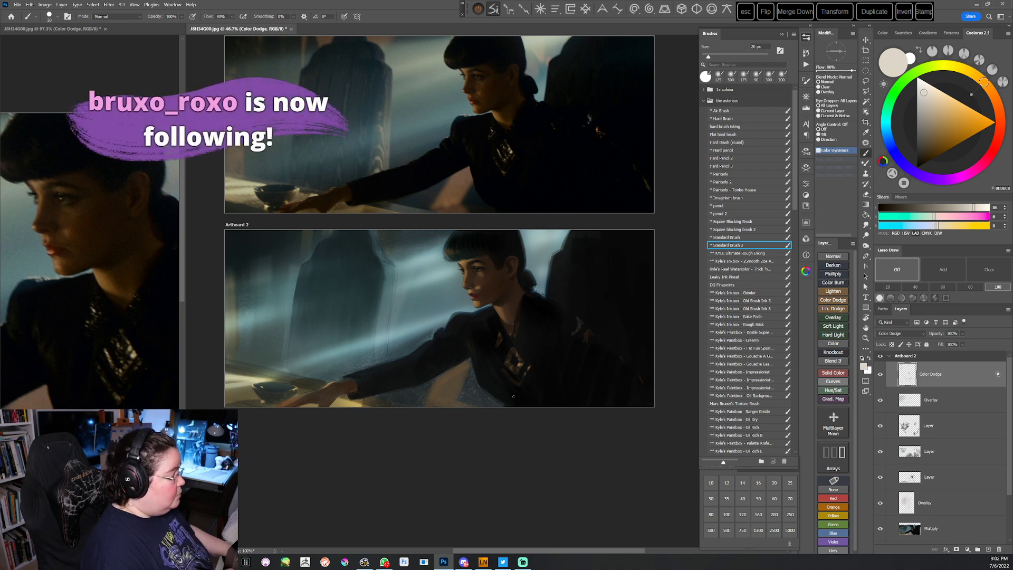
# Choose a near-white cream and add small sparkles on the jacket's shoulder and far sleeve
pyautogui.click(922, 87)
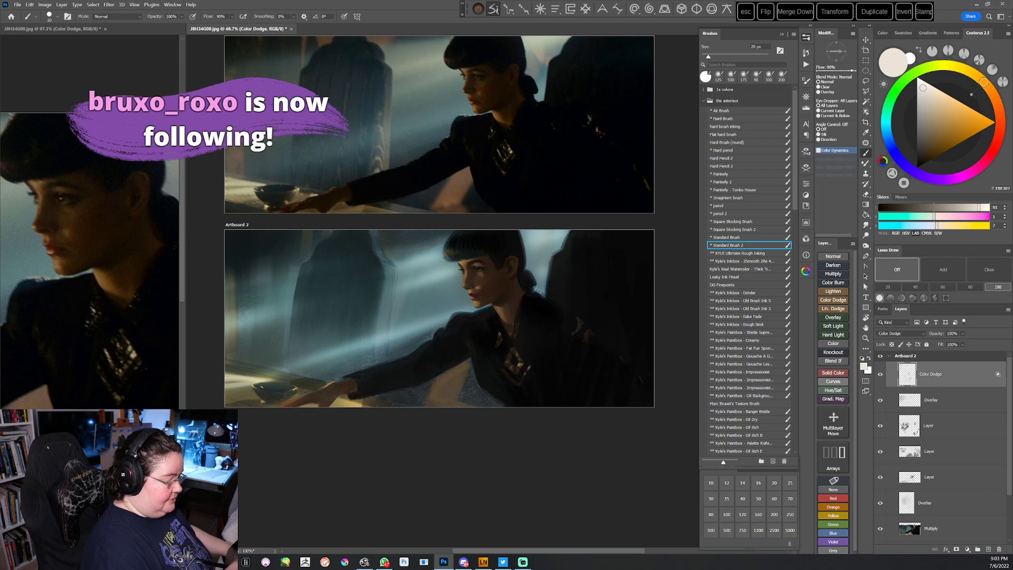
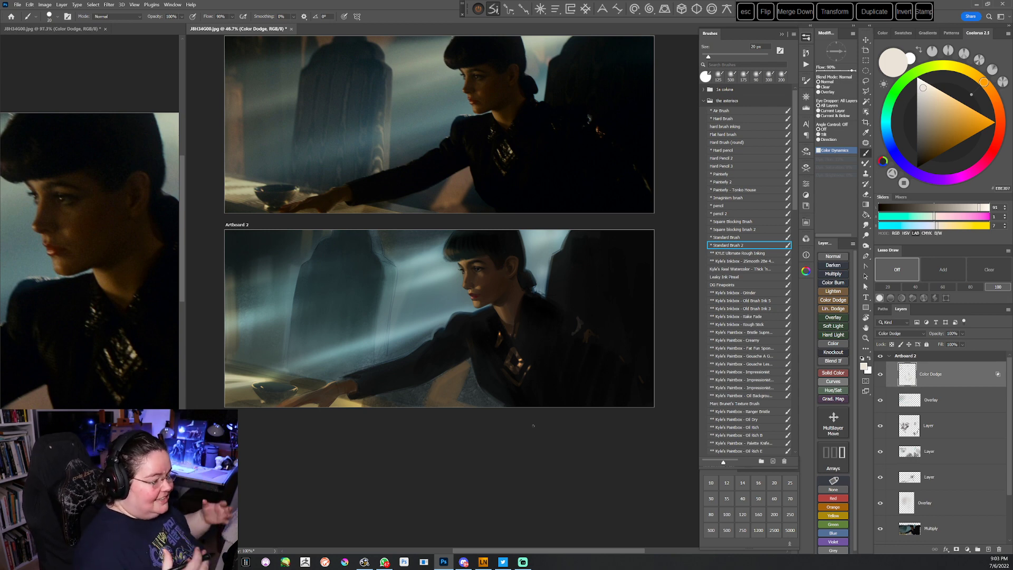
pyautogui.moveTo(585, 337); pyautogui.dragTo(593, 335)
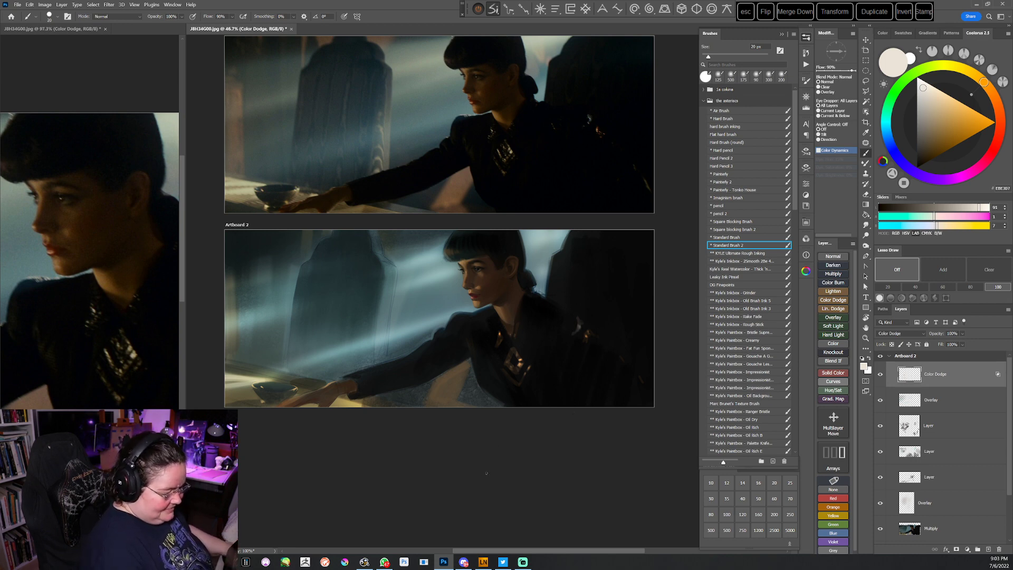
pyautogui.moveTo(589, 381)
pyautogui.mouseDown()
pyautogui.moveTo(575, 370)
pyautogui.moveTo(624, 379)
pyautogui.mouseUp()
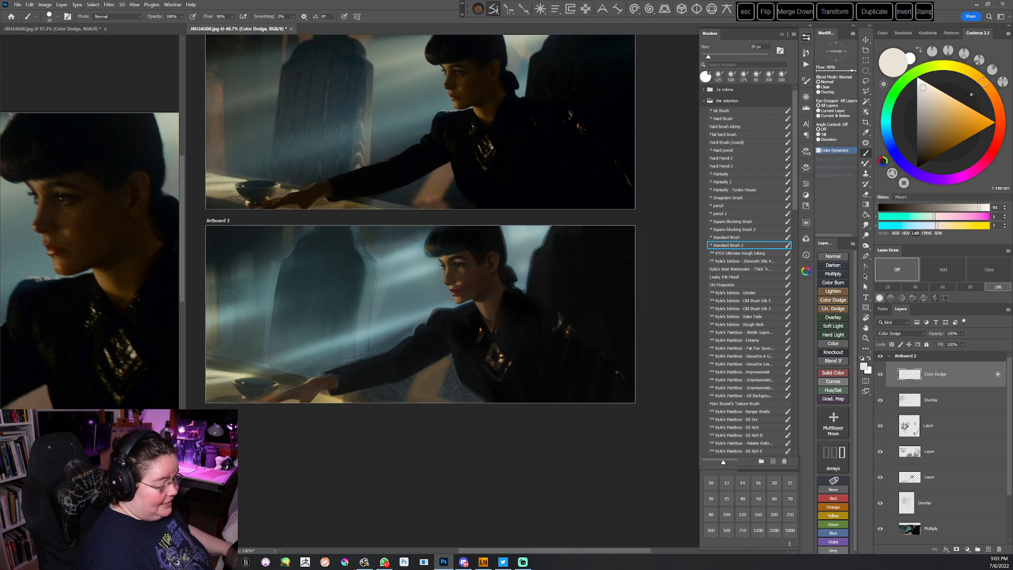
# Choose a dark blue and paint a cool glowing rim along the figure's near shoulder and sleeve
pyautogui.moveTo(503, 419); pyautogui.dragTo(545, 425)
pyautogui.click(886, 134)
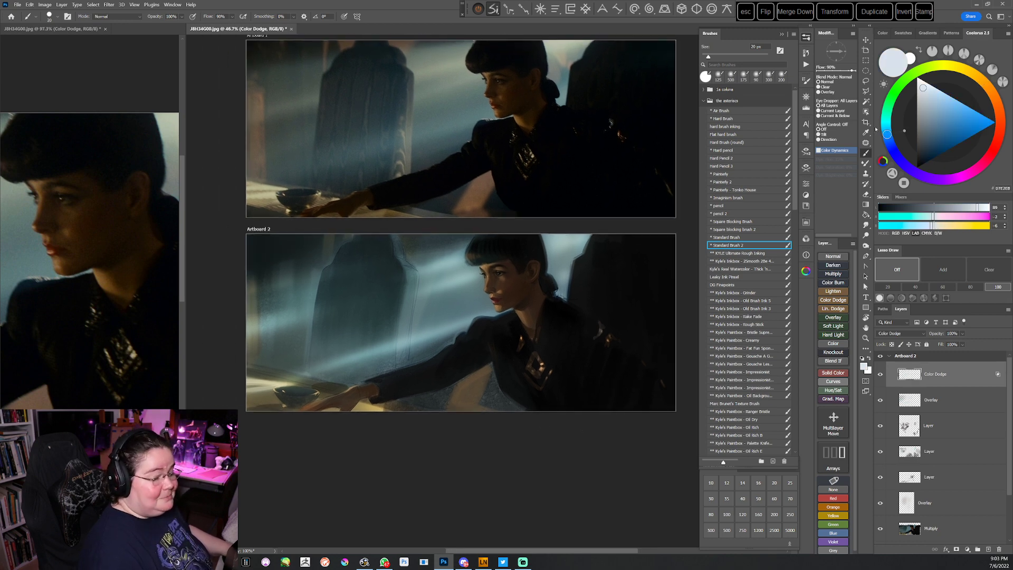
pyautogui.press('r')
pyautogui.moveTo(611, 308); pyautogui.dragTo(575, 326)
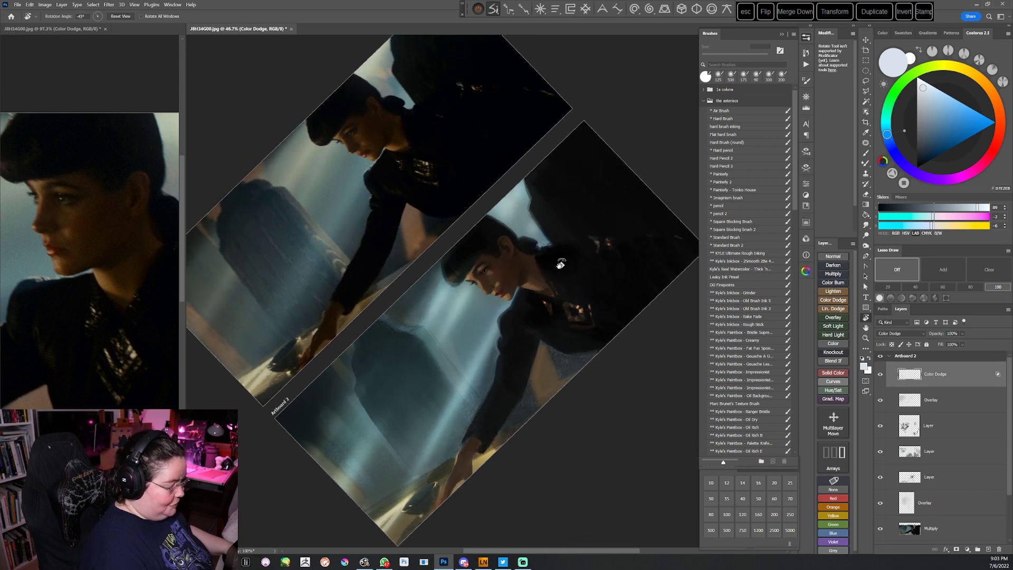
pyautogui.press('b')
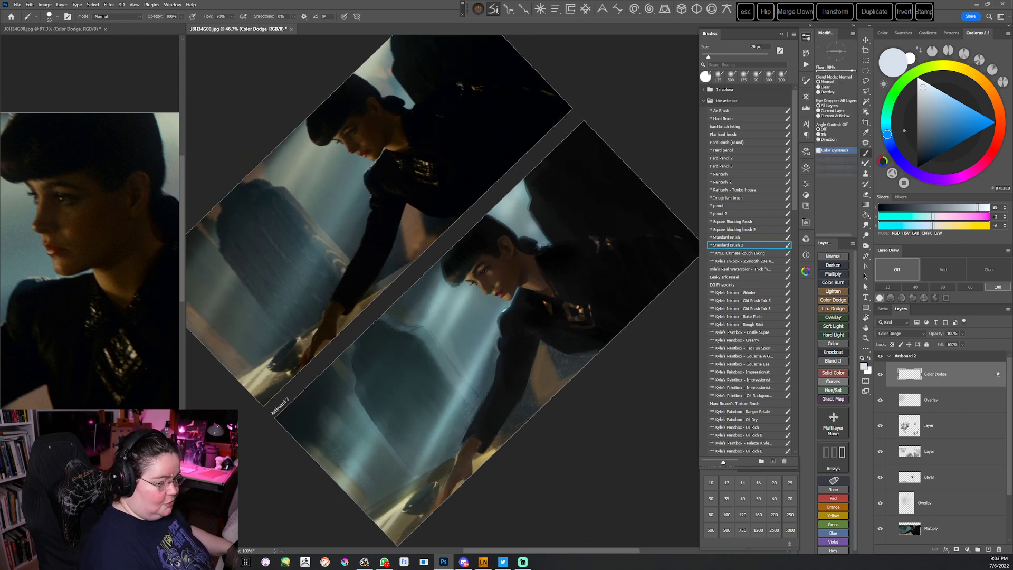
pyautogui.click(930, 142)
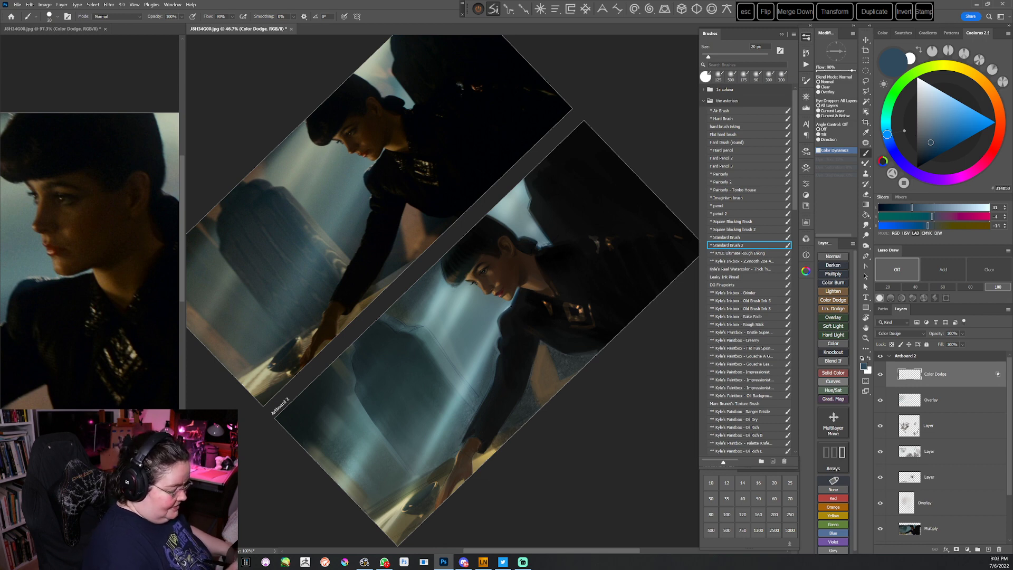
pyautogui.moveTo(514, 297); pyautogui.dragTo(500, 336)
pyautogui.press('r')
pyautogui.moveTo(548, 361)
pyautogui.mouseDown()
pyautogui.moveTo(522, 411)
pyautogui.moveTo(527, 429)
pyautogui.moveTo(539, 416)
pyautogui.moveTo(531, 434)
pyautogui.moveTo(571, 420)
pyautogui.mouseUp()
pyautogui.press('b')
pyautogui.press('z')
pyautogui.press('Escape')
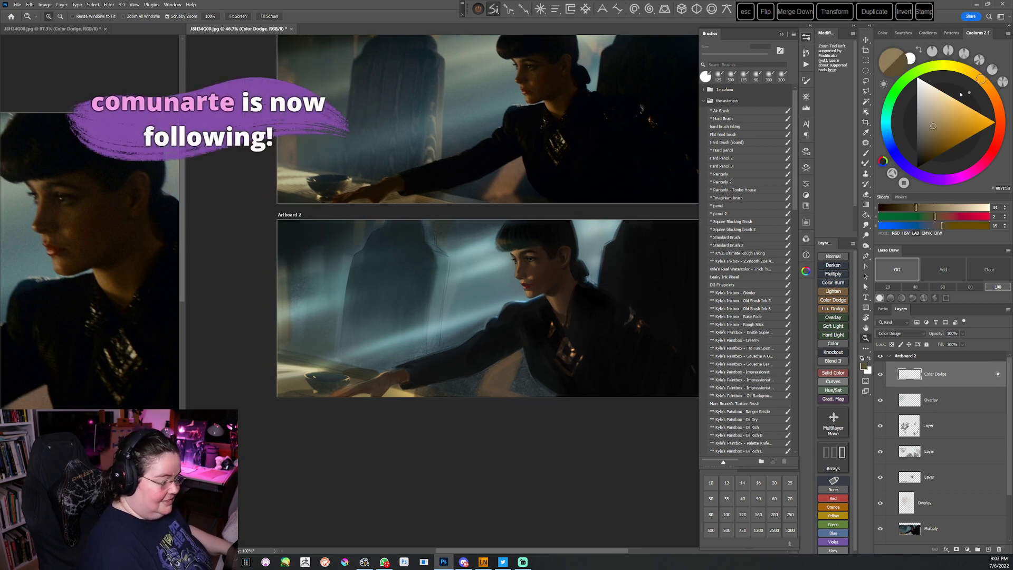
# Brush warm tan glints onto the bowl on the table and enlarge the brush to 40 px
pyautogui.press('b')
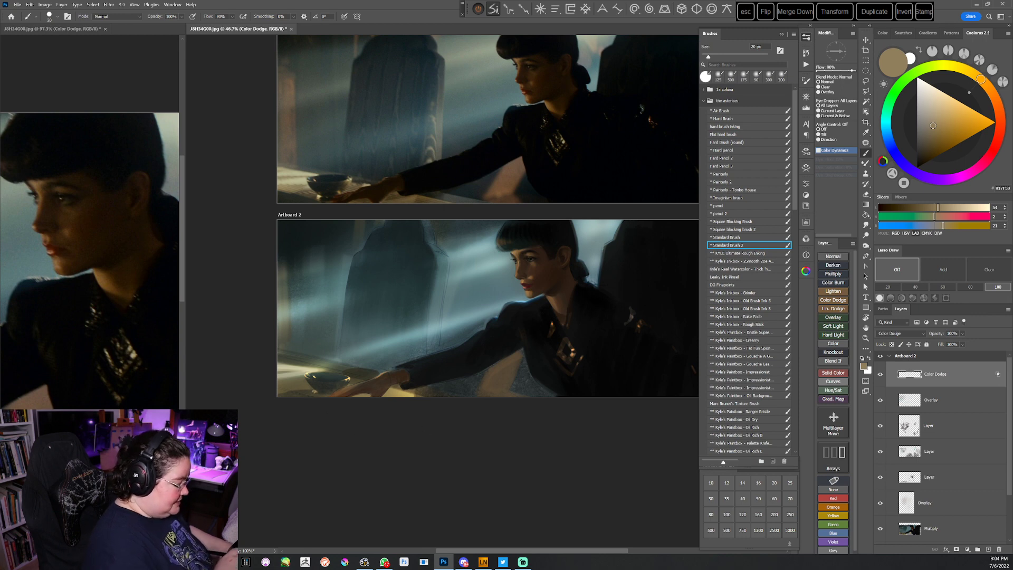
pyautogui.press(']')
pyautogui.press(']')
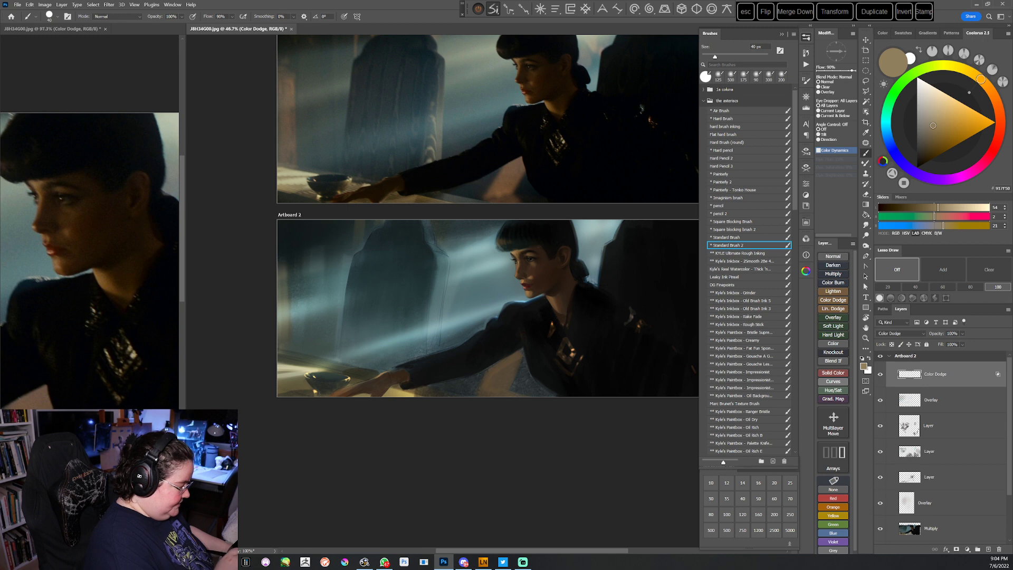
pyautogui.moveTo(453, 468); pyautogui.dragTo(452, 506)
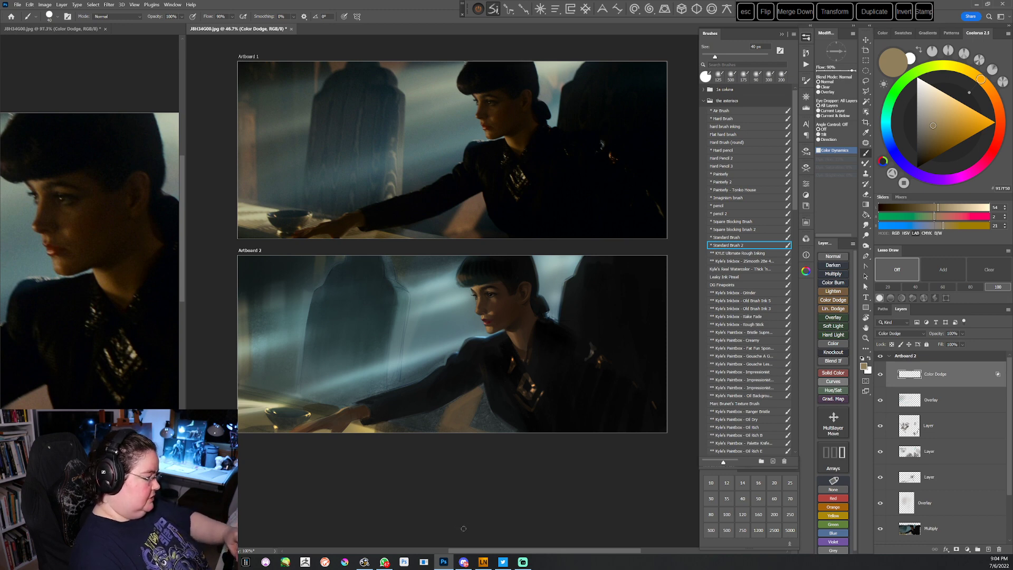
# Add a new Normal layer above the Color Dodge layer and select Square Blocking Brush 2
pyautogui.click(832, 256)
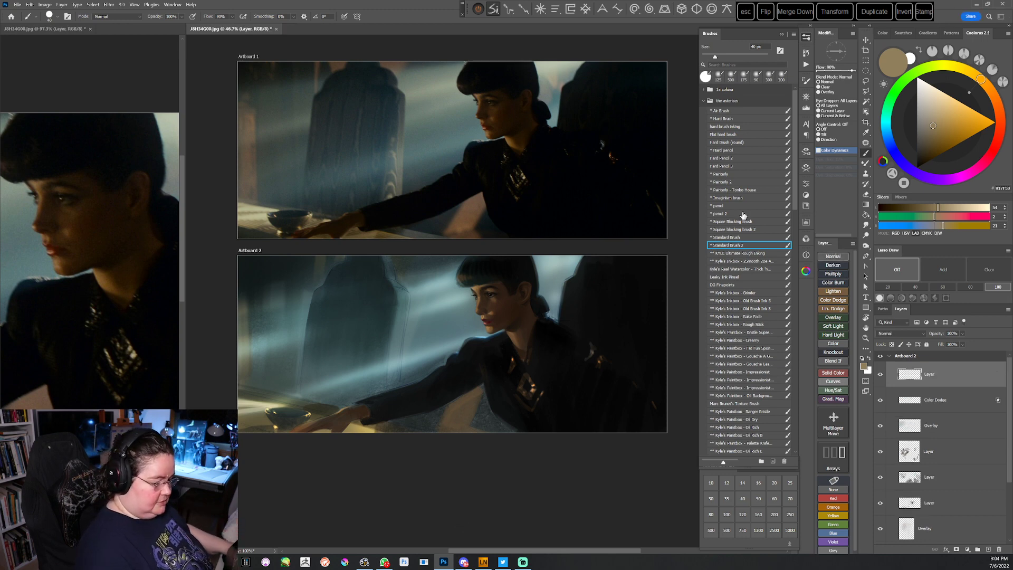
pyautogui.click(740, 230)
pyautogui.moveTo(520, 387); pyautogui.dragTo(537, 367)
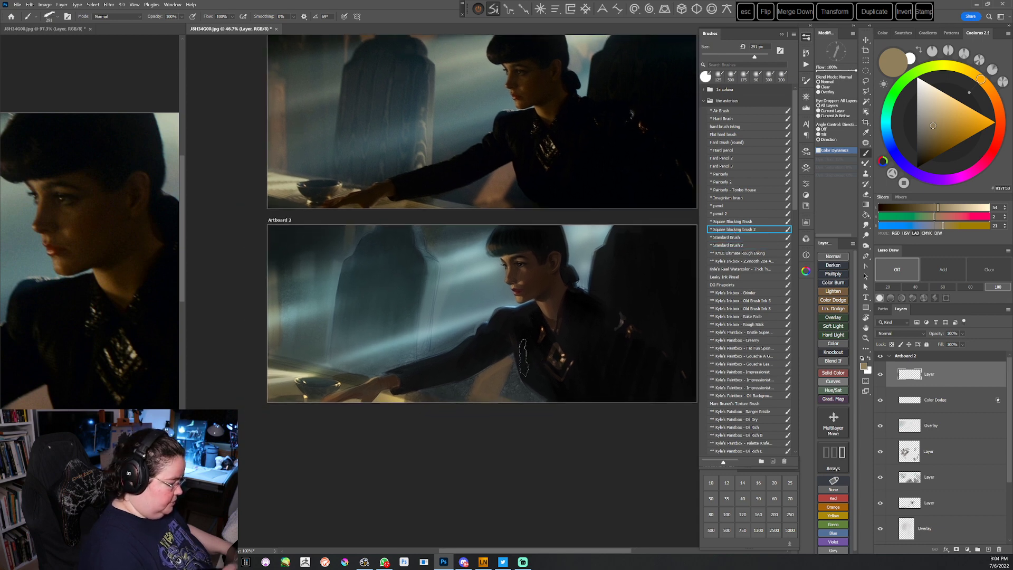
# Sample near-black from the jacket, reduce the brush to 50 px and repaint the outstretched sleeve
pyautogui.keyDown('alt'); pyautogui.click(479, 350); pyautogui.keyUp('alt')
pyautogui.keyDown('alt'); pyautogui.click(525, 327); pyautogui.keyUp('alt')
pyautogui.press('[')
pyautogui.press('[')
pyautogui.press('[')
pyautogui.press('[')
pyautogui.press('[')
pyautogui.press('[')
pyautogui.press('[')
pyautogui.press('[')
pyautogui.press('[')
pyautogui.press('[')
pyautogui.press('[')
pyautogui.press('[')
pyautogui.press('[')
pyautogui.press('[')
pyautogui.press(']')
pyautogui.press(']')
pyautogui.press('[')
pyautogui.moveTo(457, 378)
pyautogui.mouseDown()
pyautogui.moveTo(399, 394)
pyautogui.moveTo(454, 396)
pyautogui.mouseUp()
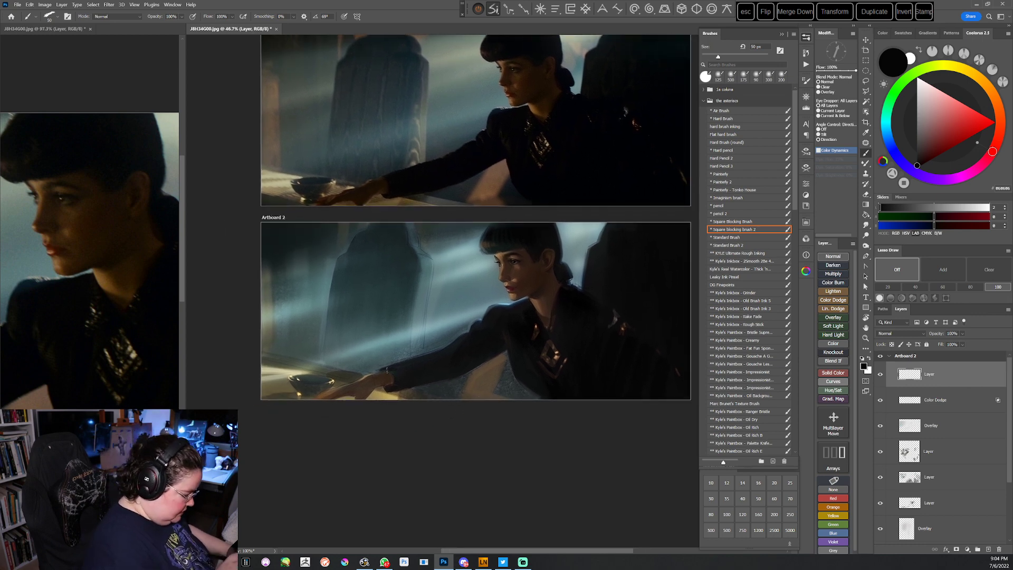
pyautogui.press('r')
pyautogui.moveTo(611, 305); pyautogui.dragTo(612, 260)
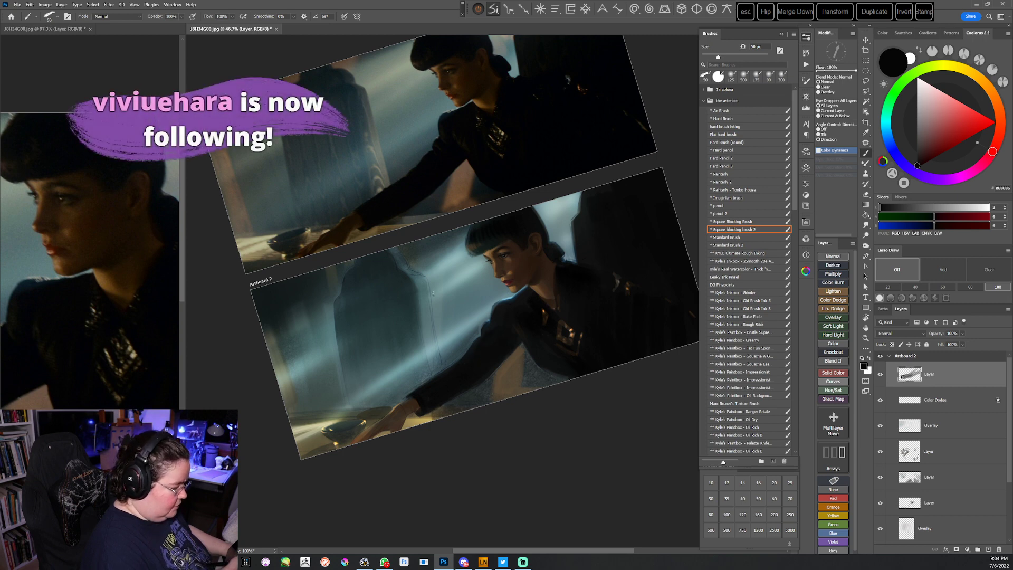
pyautogui.press('Escape')
# Sample the background teal, shift it to a warm grey and paint the chair back's edge with a 90 px brush
pyautogui.keyDown('alt'); pyautogui.click(421, 305); pyautogui.keyUp('alt')
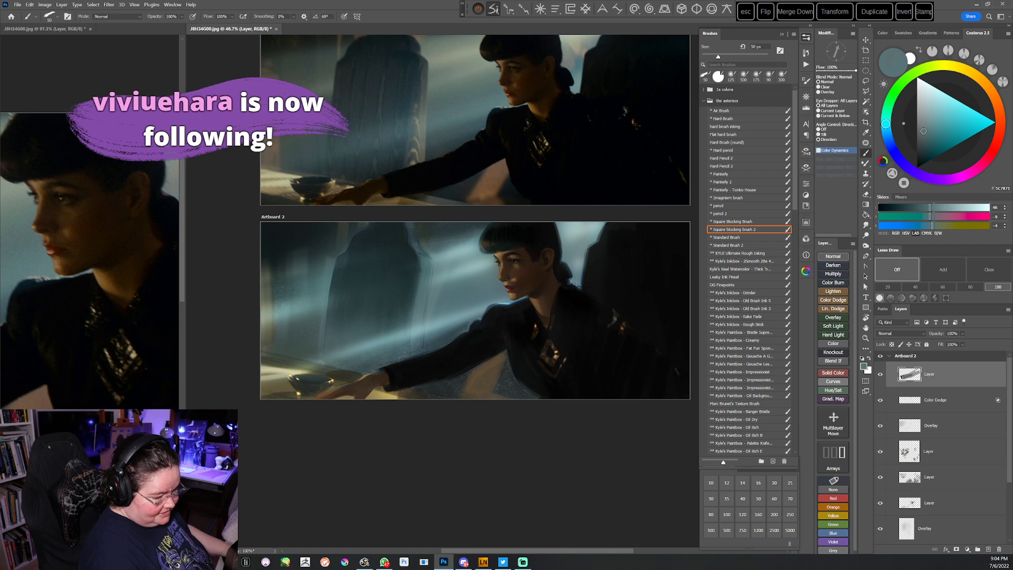
pyautogui.click(984, 82)
pyautogui.moveTo(926, 131); pyautogui.dragTo(919, 128)
pyautogui.press(']')
pyautogui.press(']')
pyautogui.press(']')
pyautogui.press(']')
pyautogui.press(']')
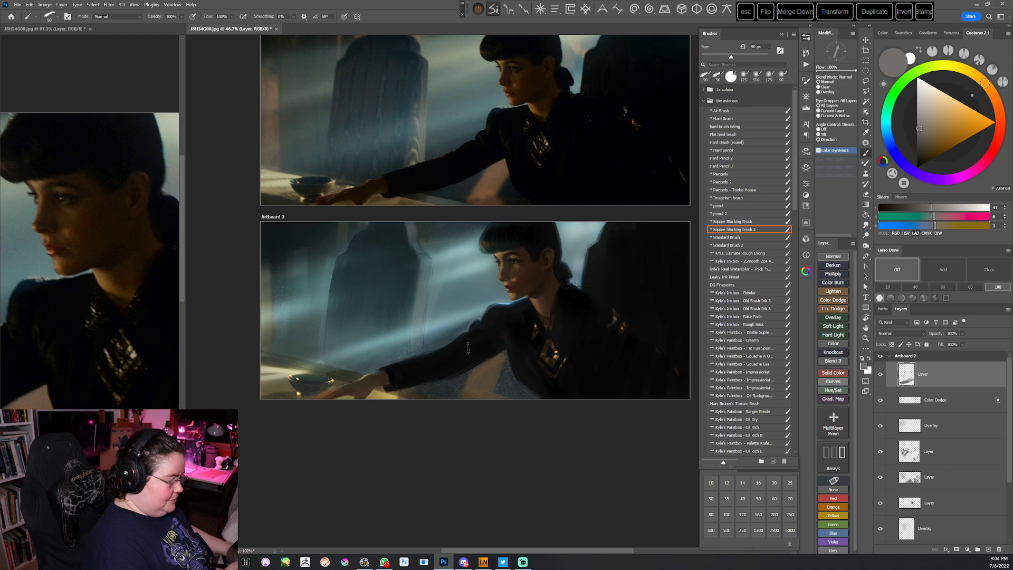
# Try out dark orange and deep magenta tones in the alternative colour wheel
pyautogui.click(883, 33)
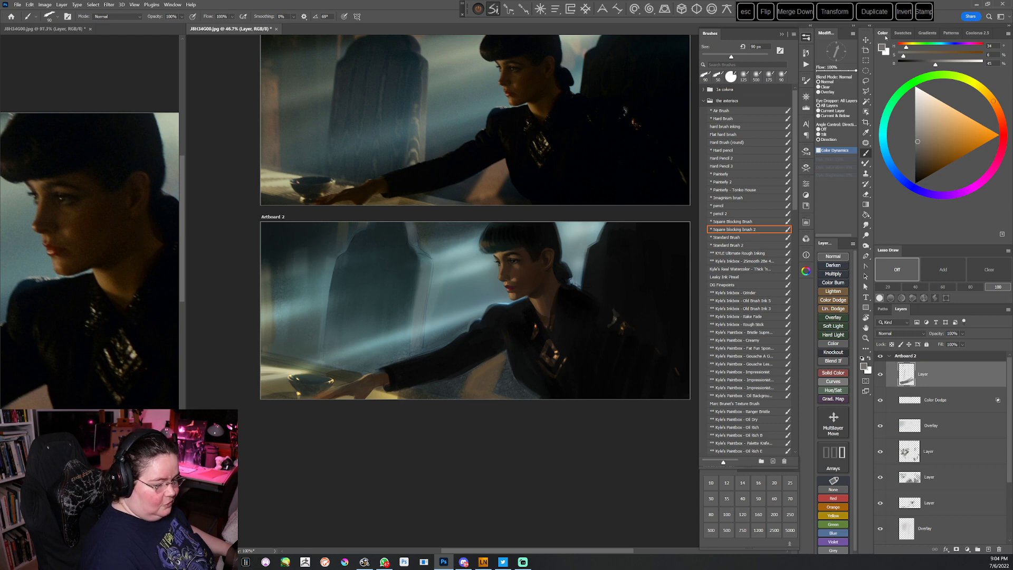
pyautogui.click(963, 184)
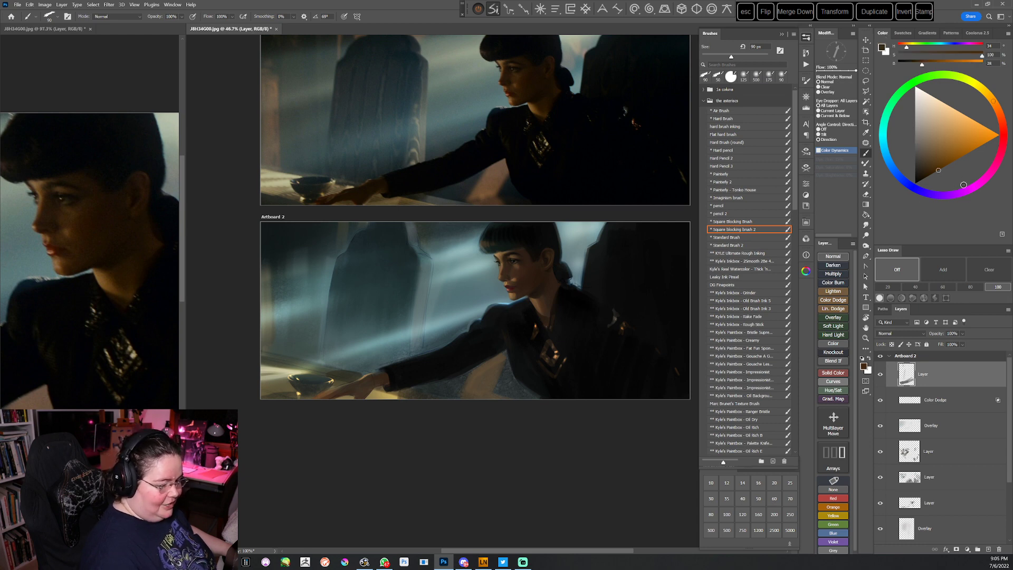
pyautogui.moveTo(963, 185); pyautogui.dragTo(959, 183)
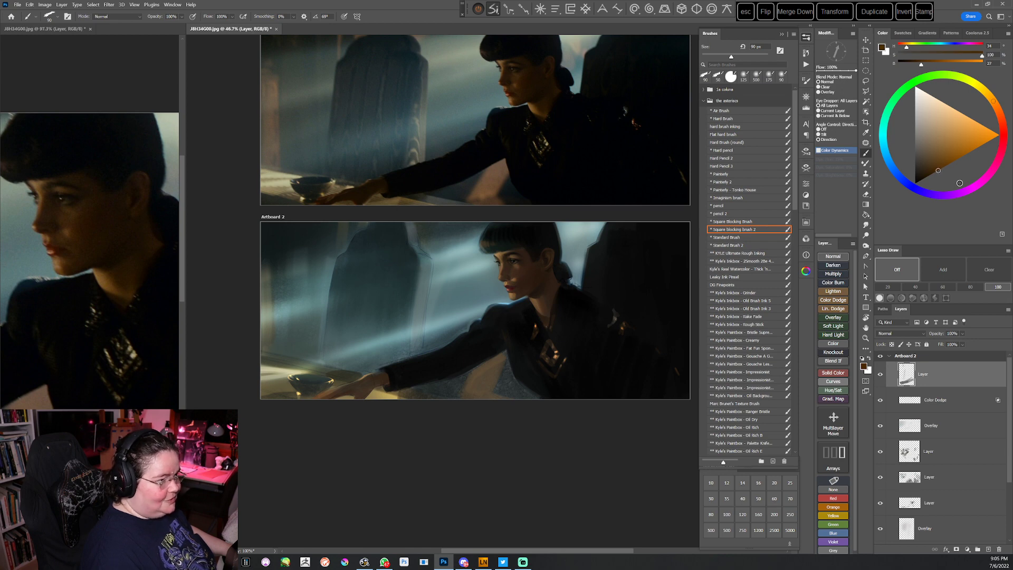
pyautogui.moveTo(959, 183)
pyautogui.mouseDown()
pyautogui.moveTo(983, 169)
pyautogui.moveTo(954, 183)
pyautogui.moveTo(965, 193)
pyautogui.moveTo(984, 176)
pyautogui.moveTo(980, 169)
pyautogui.moveTo(953, 180)
pyautogui.moveTo(973, 170)
pyautogui.moveTo(963, 141)
pyautogui.moveTo(978, 167)
pyautogui.mouseUp()
pyautogui.click(976, 183)
pyautogui.click(975, 179)
pyautogui.click(976, 33)
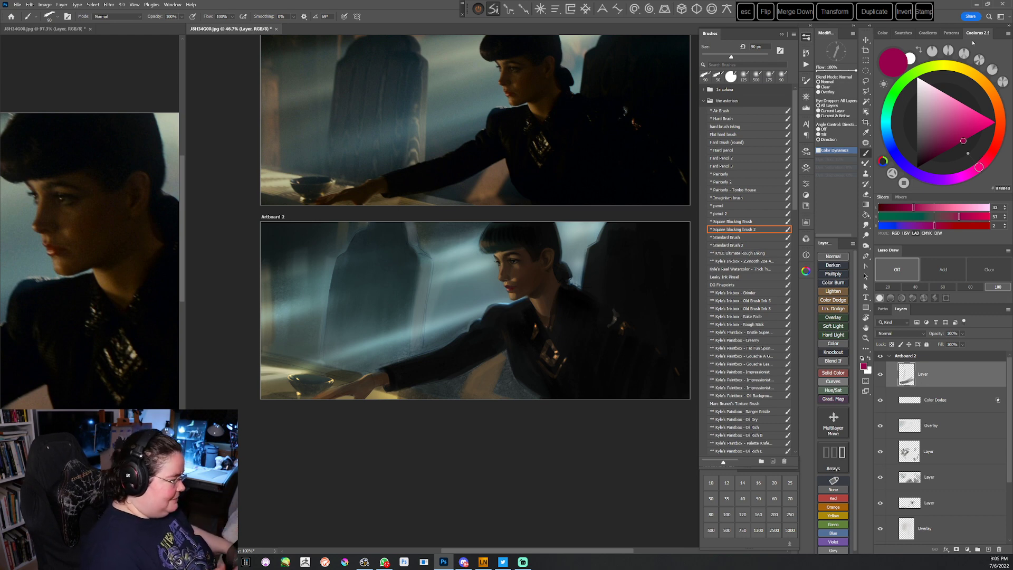
# Sample the background teal and try lighter and more saturated variants with MagicPicker
pyautogui.keyDown('alt'); pyautogui.click(421, 287); pyautogui.keyUp('alt')
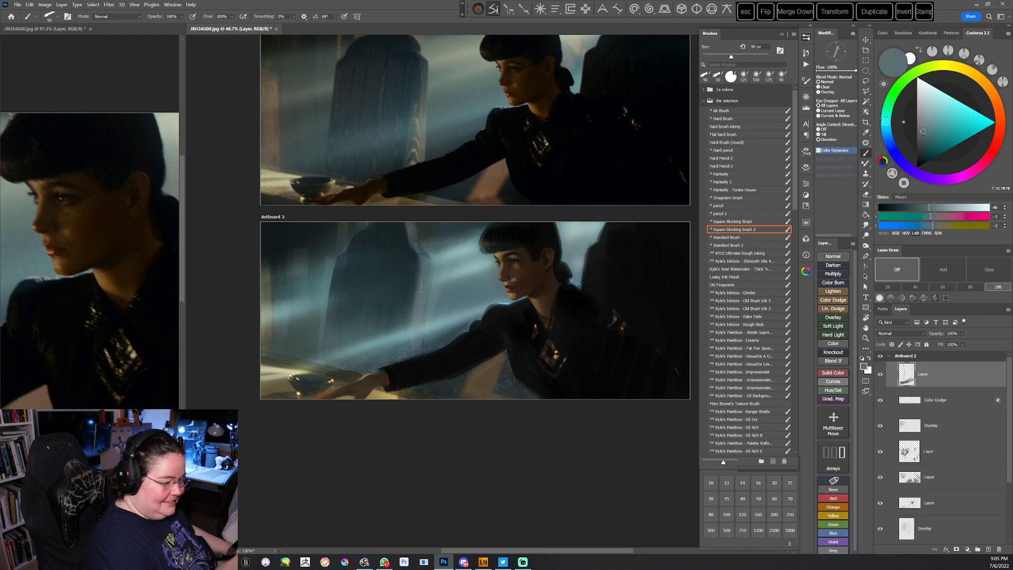
pyautogui.click(924, 125)
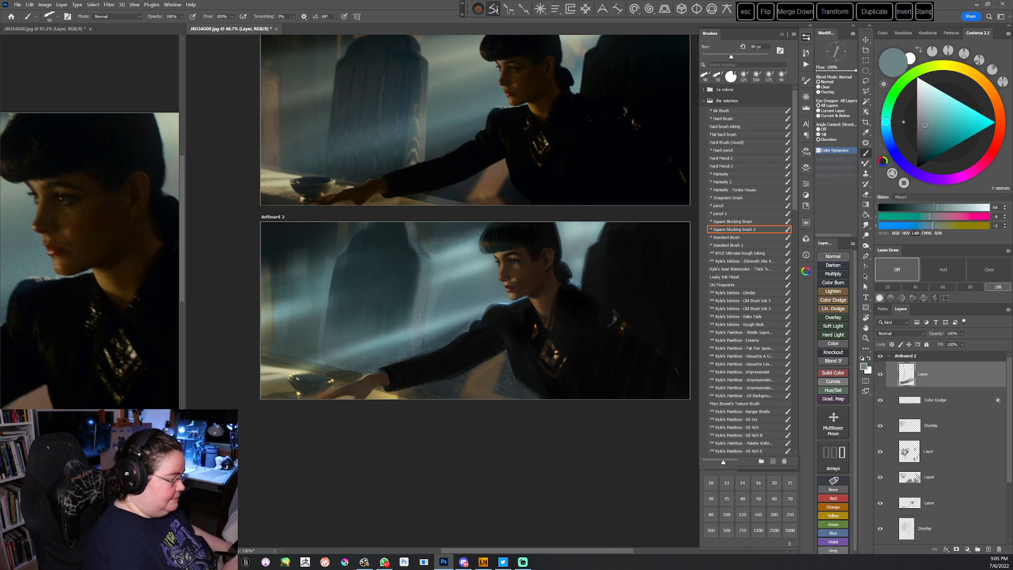
pyautogui.click(806, 271)
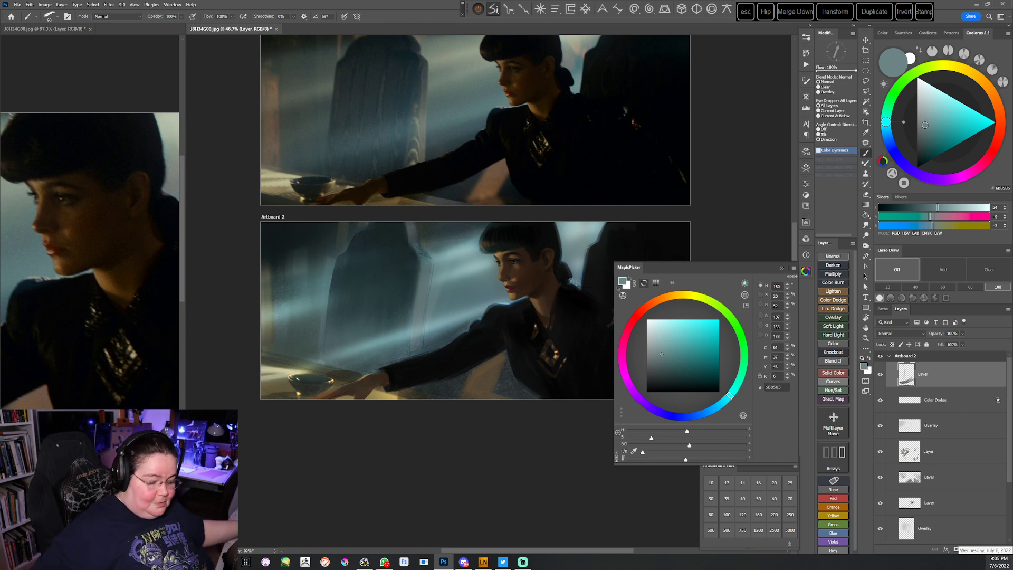
pyautogui.click(680, 348)
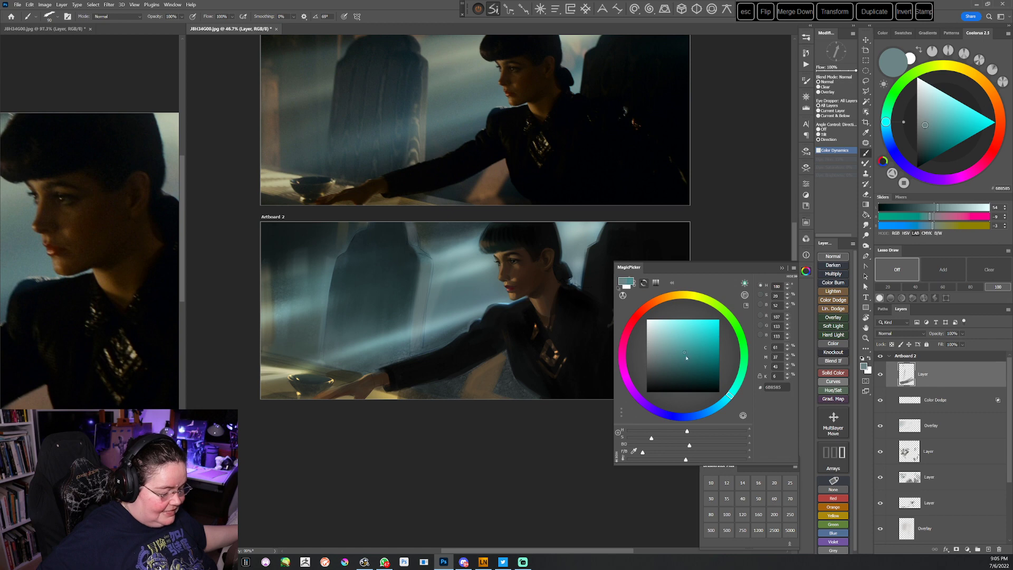
pyautogui.click(672, 343)
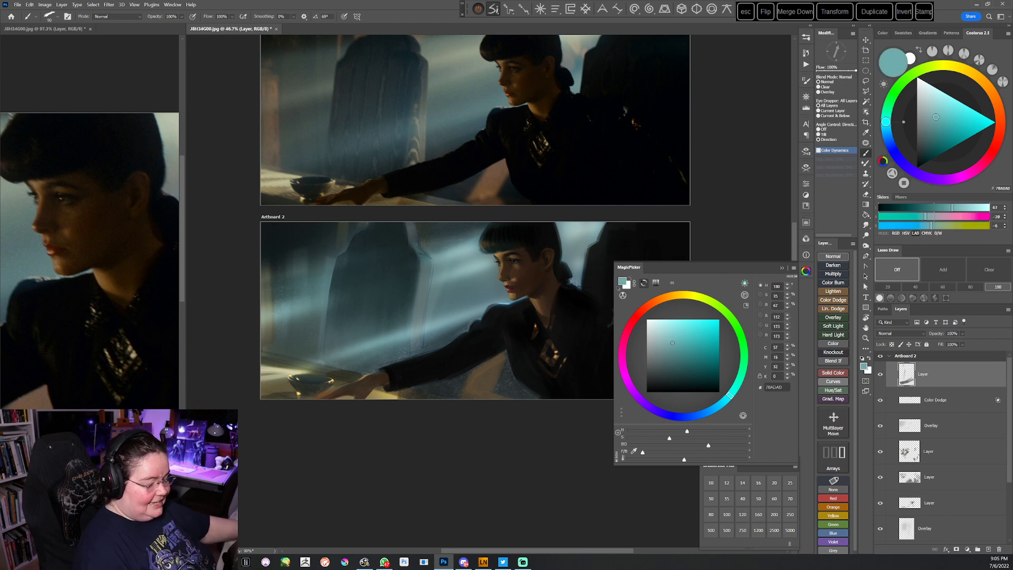
pyautogui.moveTo(666, 339)
pyautogui.mouseDown()
pyautogui.moveTo(681, 358)
pyautogui.moveTo(688, 345)
pyautogui.moveTo(685, 363)
pyautogui.moveTo(675, 343)
pyautogui.moveTo(687, 345)
pyautogui.mouseUp()
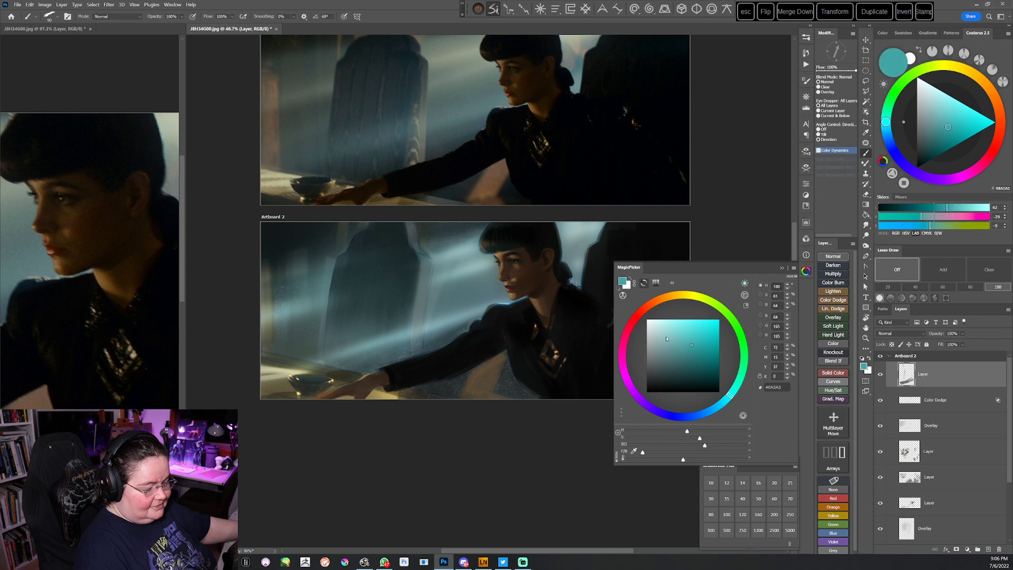
pyautogui.click(781, 268)
pyautogui.click(916, 126)
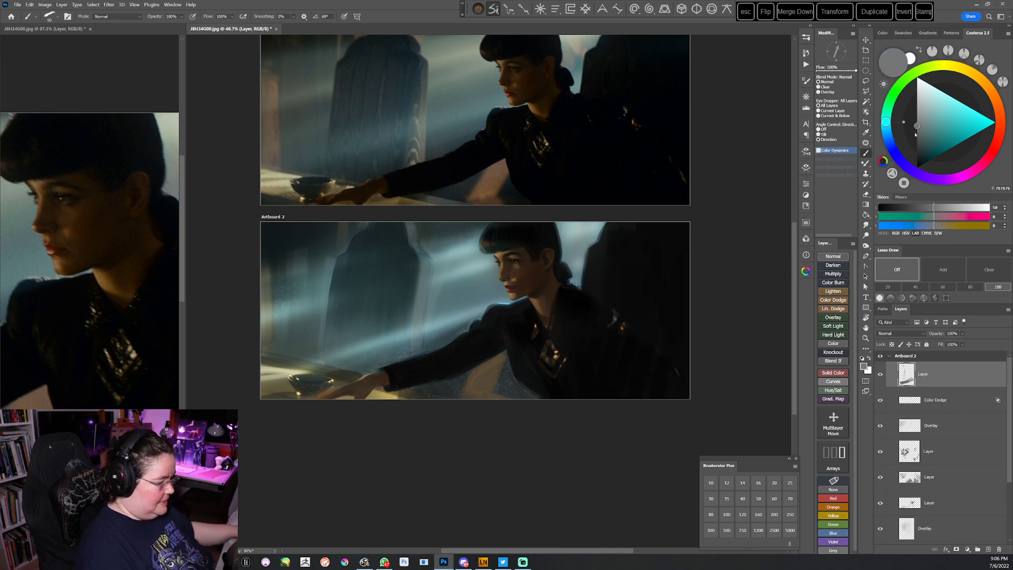
# Sample the blue-grey beside the chair, warm it to a muted brown and brush it onto the chair's edge
pyautogui.moveTo(522, 402); pyautogui.dragTo(538, 415)
pyautogui.keyDown('alt'); pyautogui.click(434, 322); pyautogui.keyUp('alt')
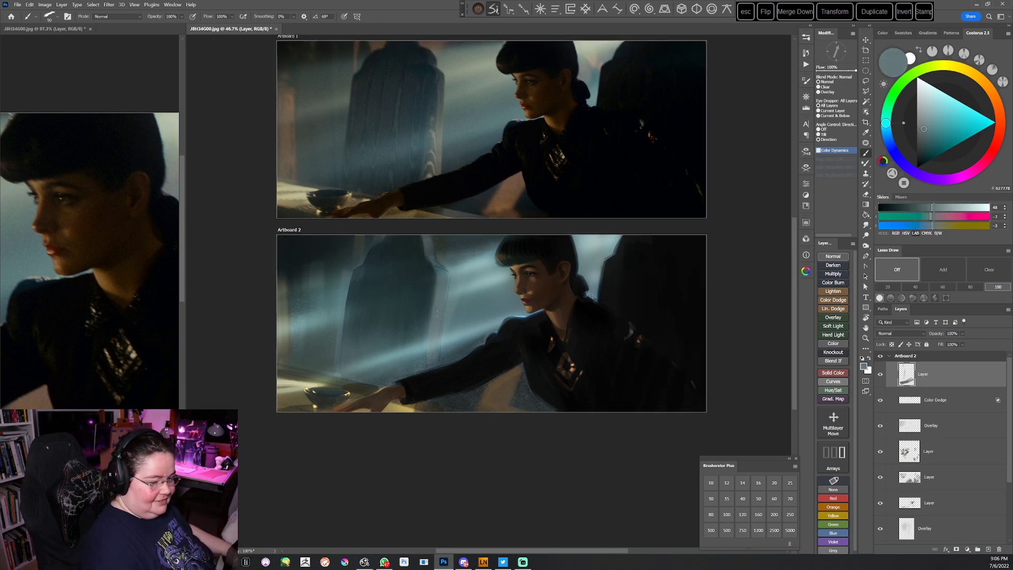
pyautogui.click(996, 101)
pyautogui.click(925, 124)
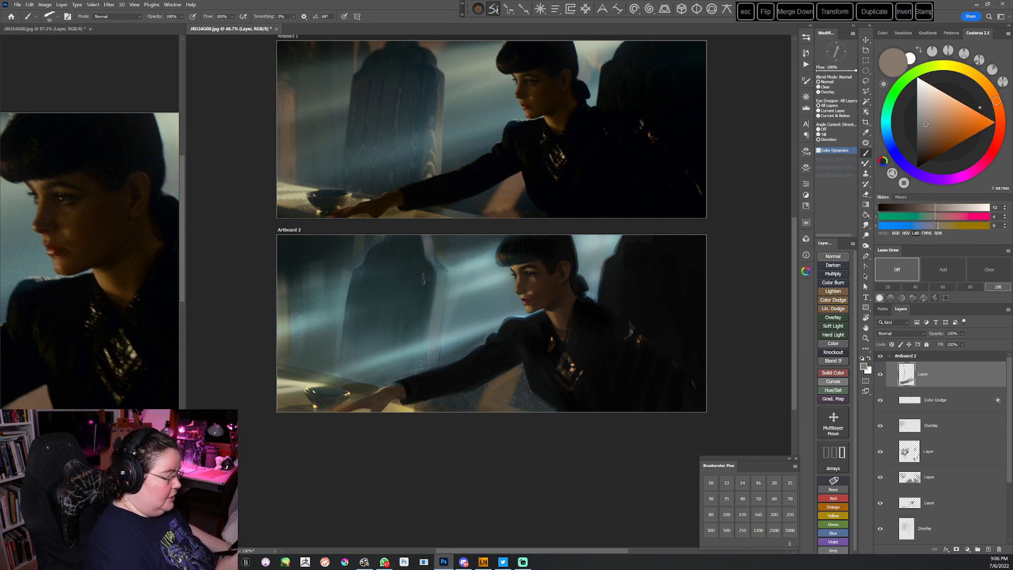
# Sample the chair's dark tones and the surrounding teal to clean up the contour of the chair back
pyautogui.keyDown('alt'); pyautogui.click(413, 245); pyautogui.keyUp('alt')
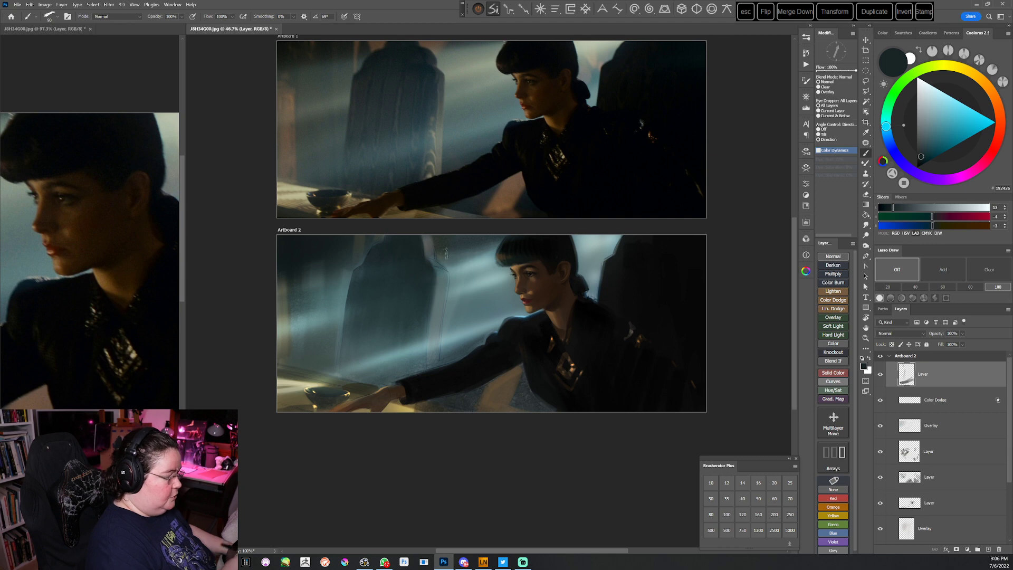
pyautogui.keyDown('alt'); pyautogui.click(421, 241); pyautogui.keyUp('alt')
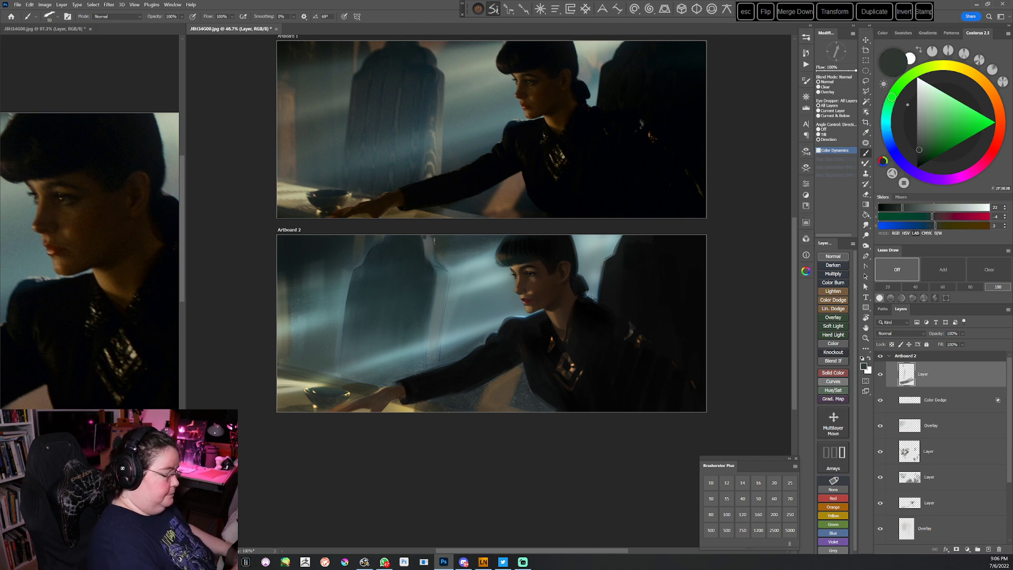
pyautogui.keyDown('alt'); pyautogui.click(418, 245); pyautogui.keyUp('alt')
pyautogui.moveTo(387, 251); pyautogui.dragTo(383, 254)
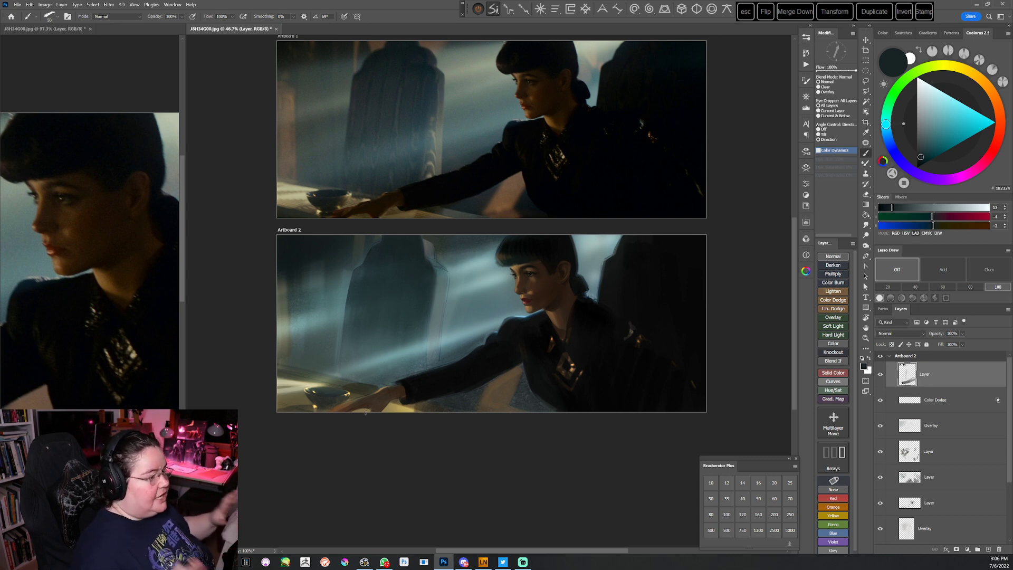
pyautogui.keyDown('alt'); pyautogui.click(436, 289); pyautogui.keyUp('alt')
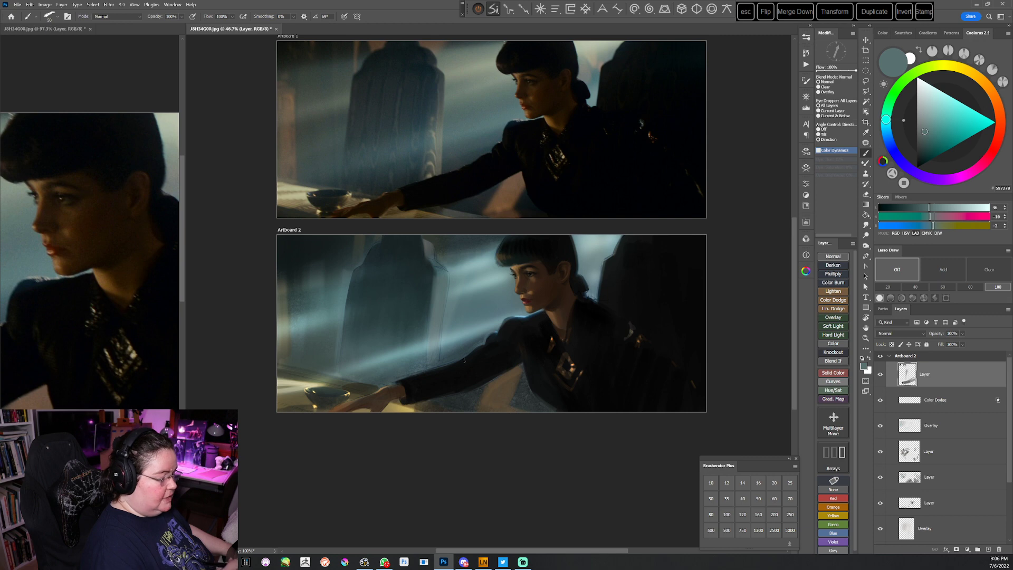
# Outline a polygonal lasso selection around the lit background between the chair and the figure's shoulder
pyautogui.press('l')
pyautogui.click(447, 276)
pyautogui.click(437, 365)
pyautogui.click(481, 352)
pyautogui.click(507, 328)
pyautogui.click(509, 304)
pyautogui.click(477, 275)
pyautogui.click(448, 275)
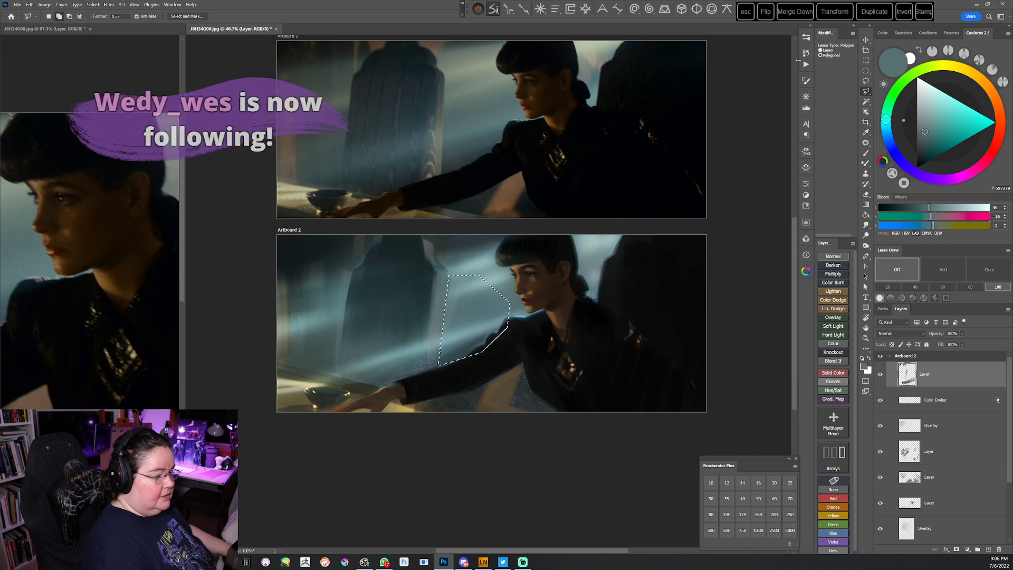
# Shade the selected background softly with the Air Brush in dark teal sampled from the chair, and deselect
pyautogui.click(805, 37)
pyautogui.click(739, 111)
pyautogui.click(780, 36)
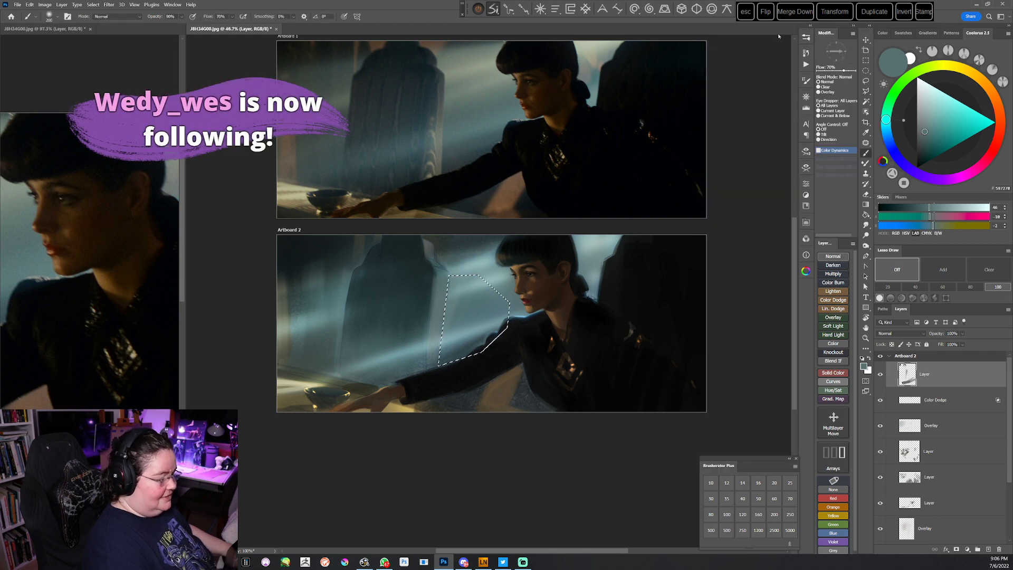
pyautogui.keyDown('alt'); pyautogui.click(406, 252); pyautogui.keyUp('alt')
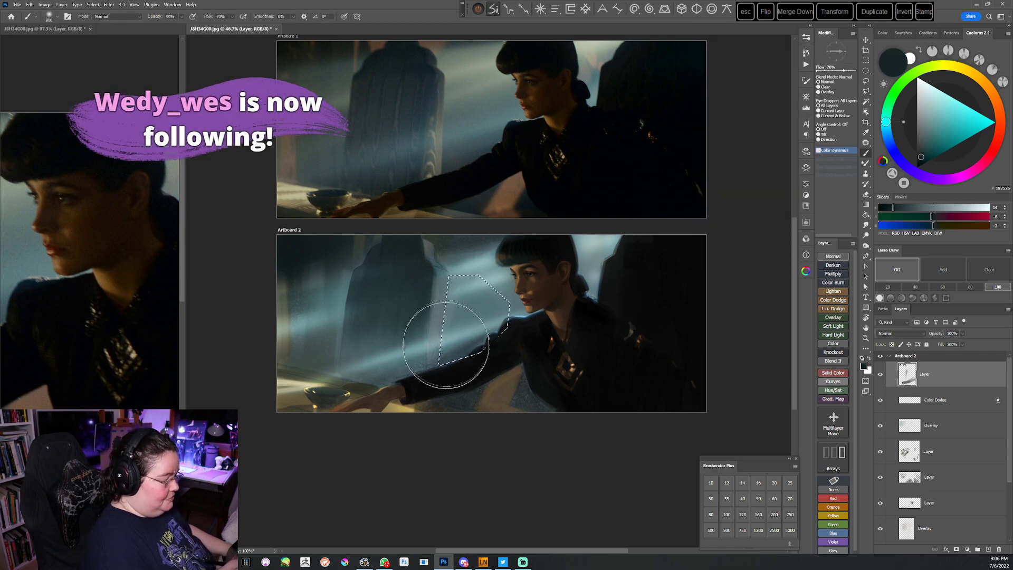
pyautogui.hotkey('ctrl', 'd')
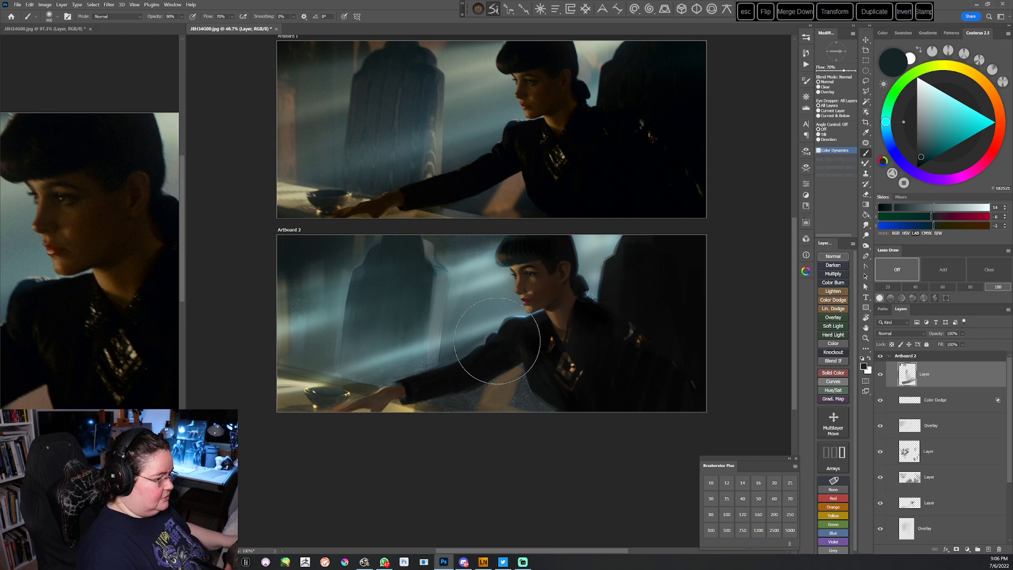
# Mix a pale yellow and softly brush it into the light beside the dark chair and along the background's far edge on Artboard 2
pyautogui.click(939, 65)
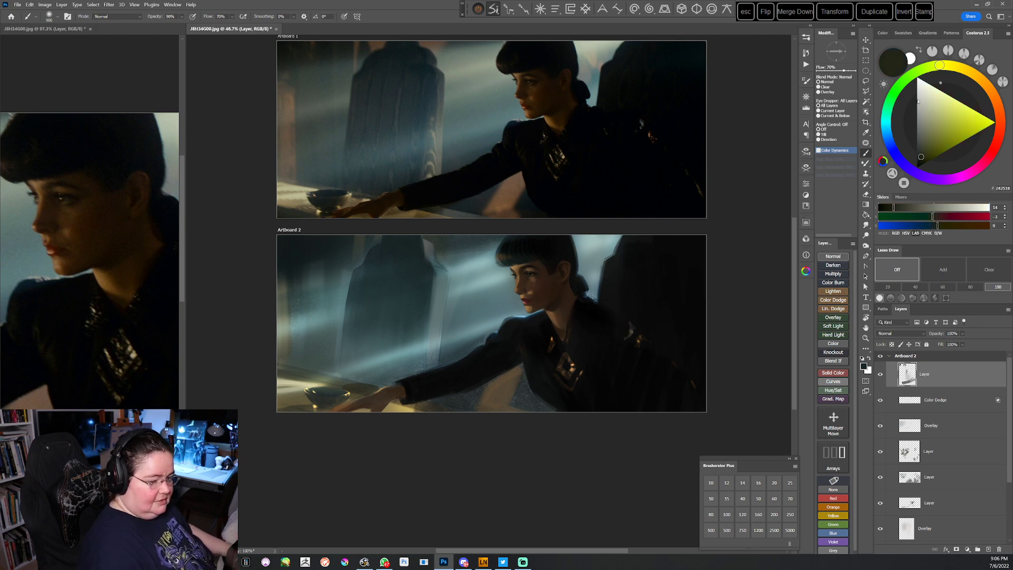
pyautogui.click(927, 95)
pyautogui.press('[')
pyautogui.press('[')
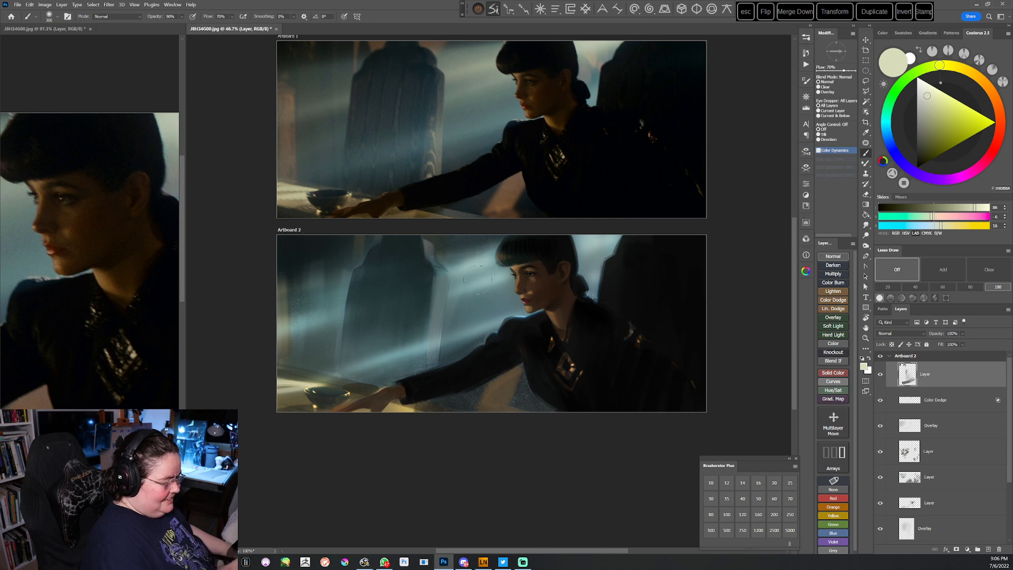
pyautogui.click(936, 96)
pyautogui.moveTo(581, 252); pyautogui.dragTo(618, 238)
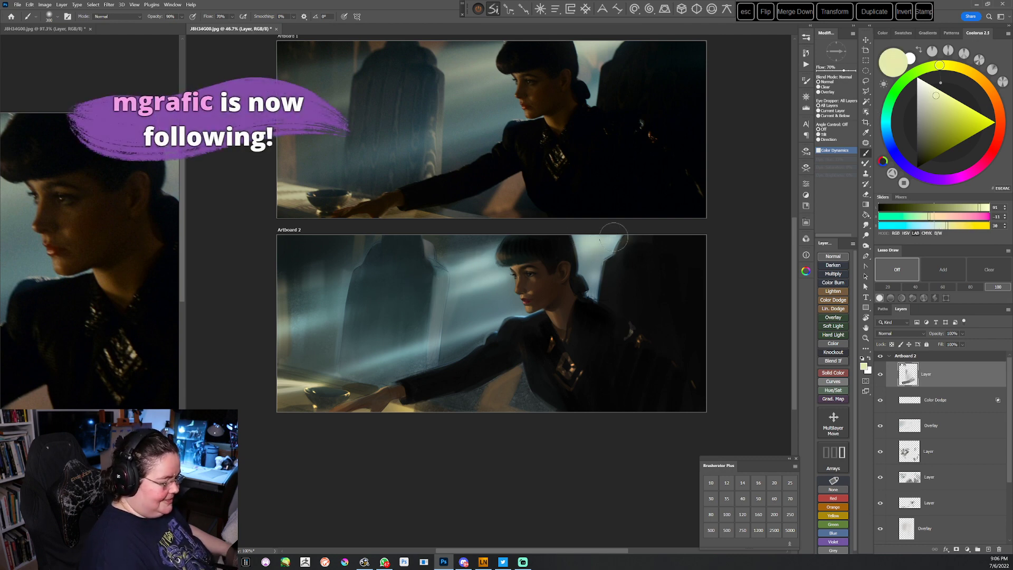
pyautogui.moveTo(320, 318); pyautogui.dragTo(264, 334)
pyautogui.moveTo(352, 283); pyautogui.dragTo(269, 312)
pyautogui.moveTo(356, 279); pyautogui.dragTo(272, 309)
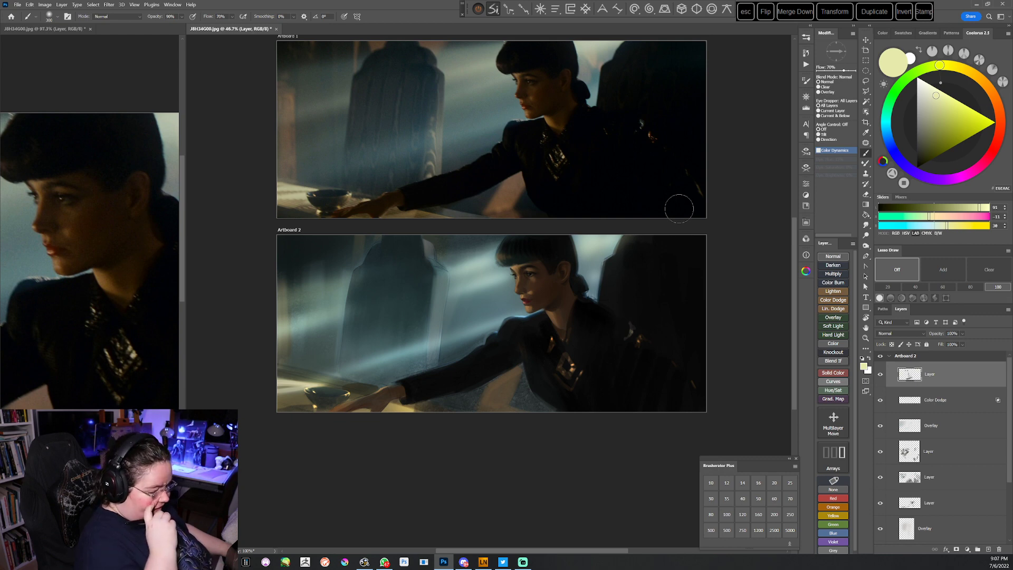
# With a smaller Square Blocking Brush 2, sample the dark blue-grey and near-black teal below the outstretched arm to rework the shadows there
pyautogui.press('F5')
pyautogui.click(749, 229)
pyautogui.press('F5')
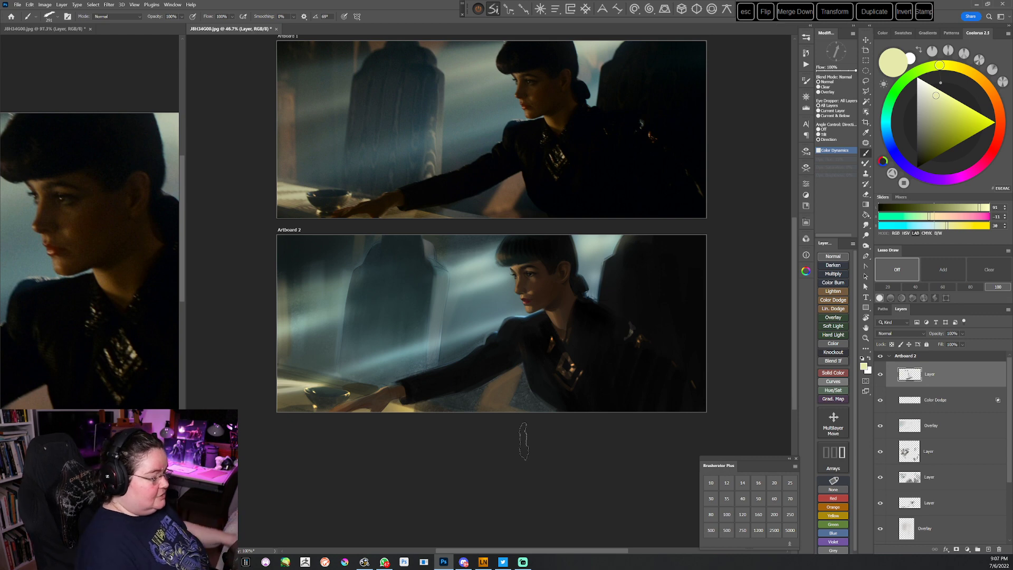
pyautogui.scroll(-1, 524, 443)
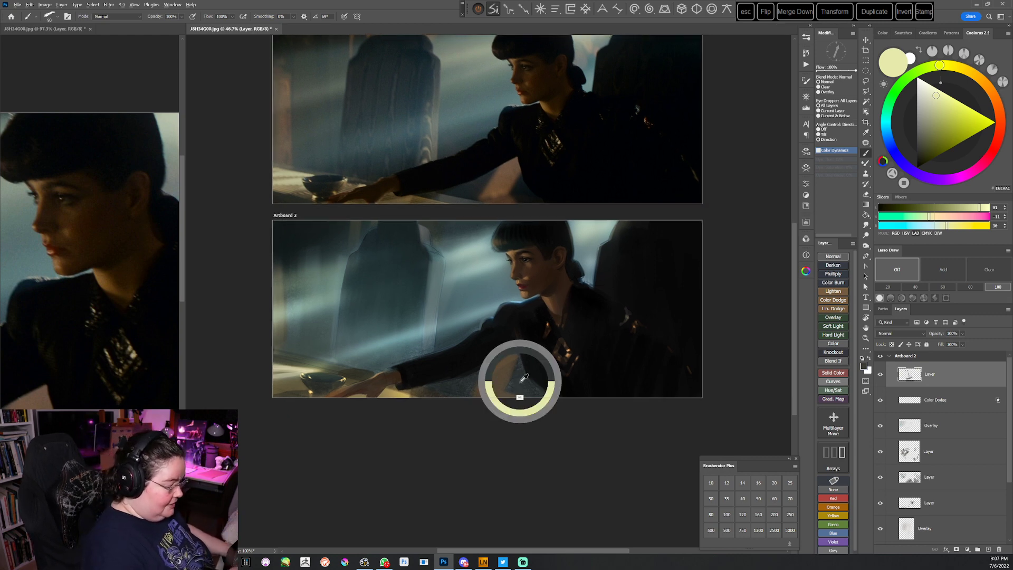
pyautogui.keyDown('alt'); pyautogui.click(520, 390); pyautogui.keyUp('alt')
pyautogui.keyDown('alt'); pyautogui.click(520, 391); pyautogui.keyUp('alt')
pyautogui.press('[')
pyautogui.press('[')
pyautogui.press('[')
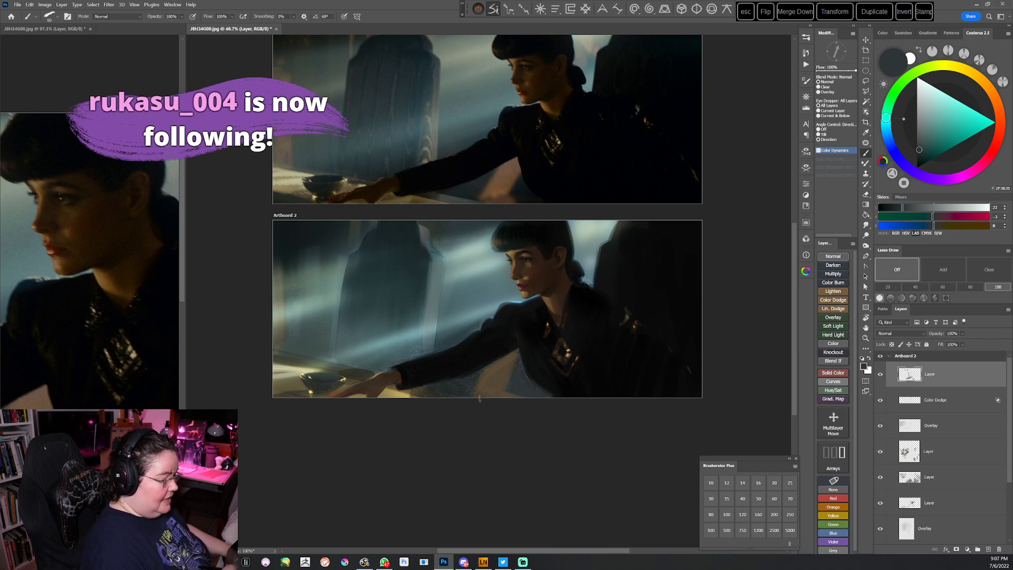
pyautogui.keyDown('alt'); pyautogui.click(449, 392); pyautogui.keyUp('alt')
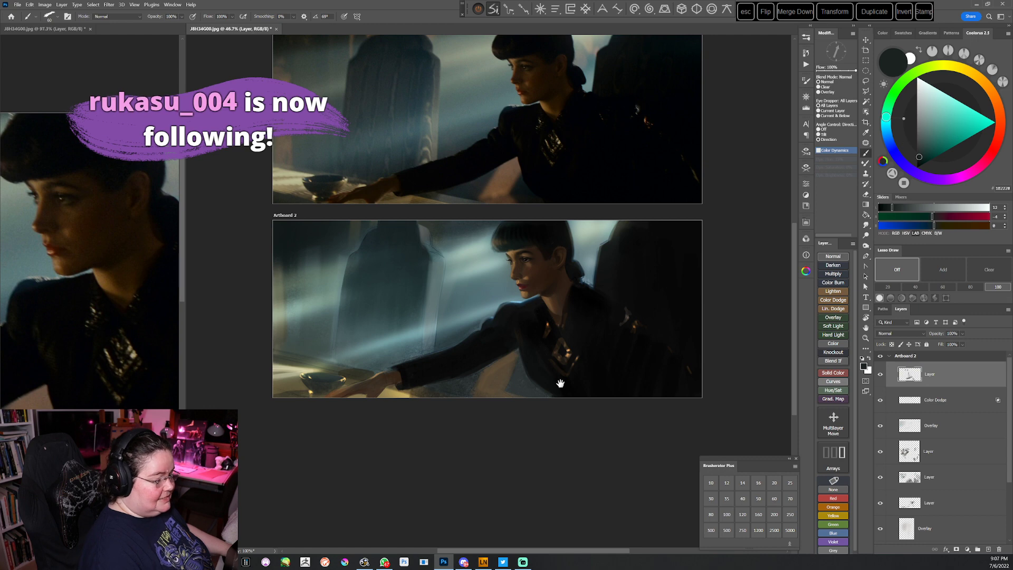
pyautogui.moveTo(567, 371); pyautogui.dragTo(583, 346)
pyautogui.press('[')
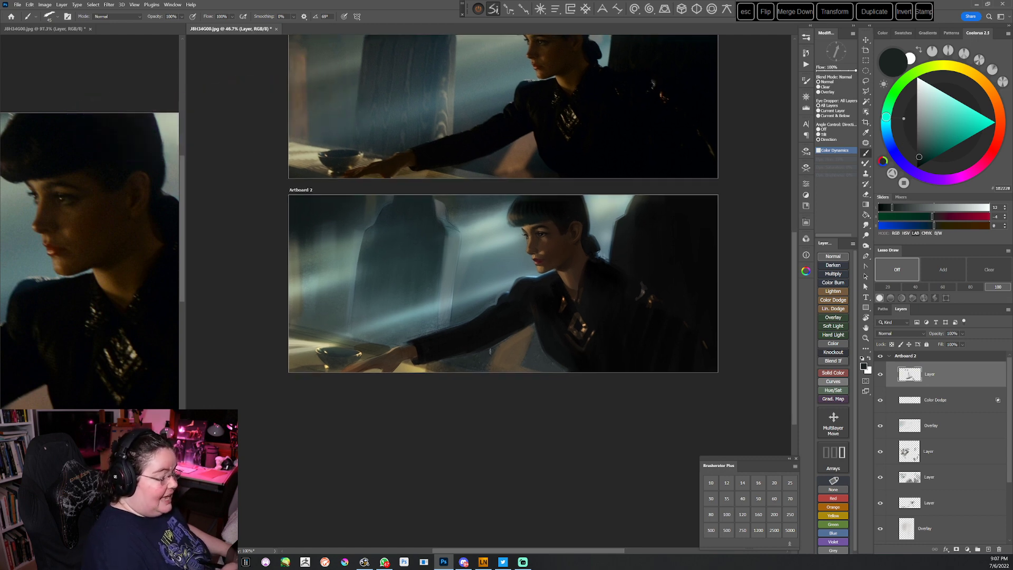
# Sample the dark brown and dark teal beneath the sleeve to sharpen the shadow edges along the artboard's lower border
pyautogui.moveTo(489, 363); pyautogui.dragTo(401, 322)
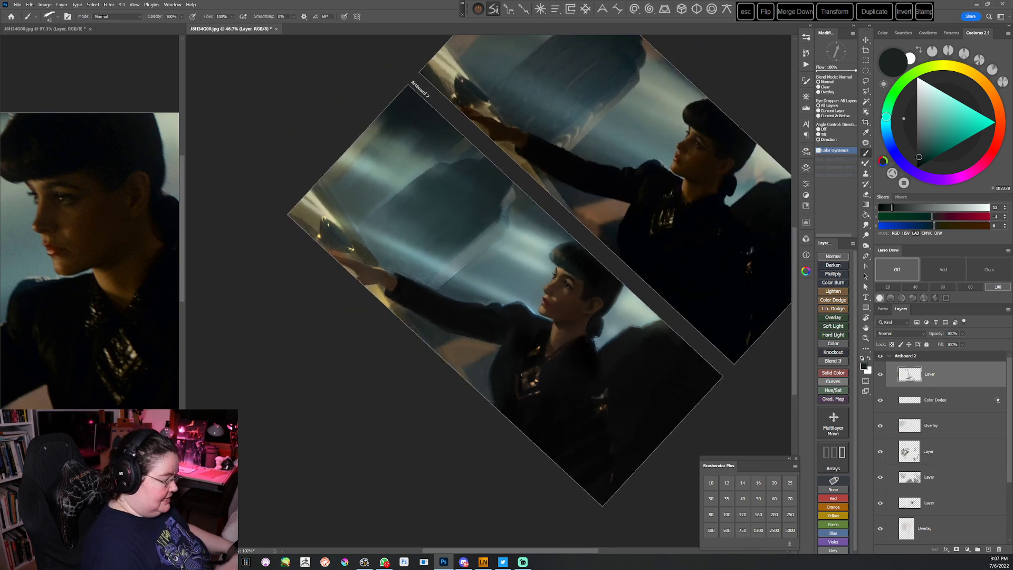
pyautogui.keyDown('alt'); pyautogui.click(402, 320); pyautogui.keyUp('alt')
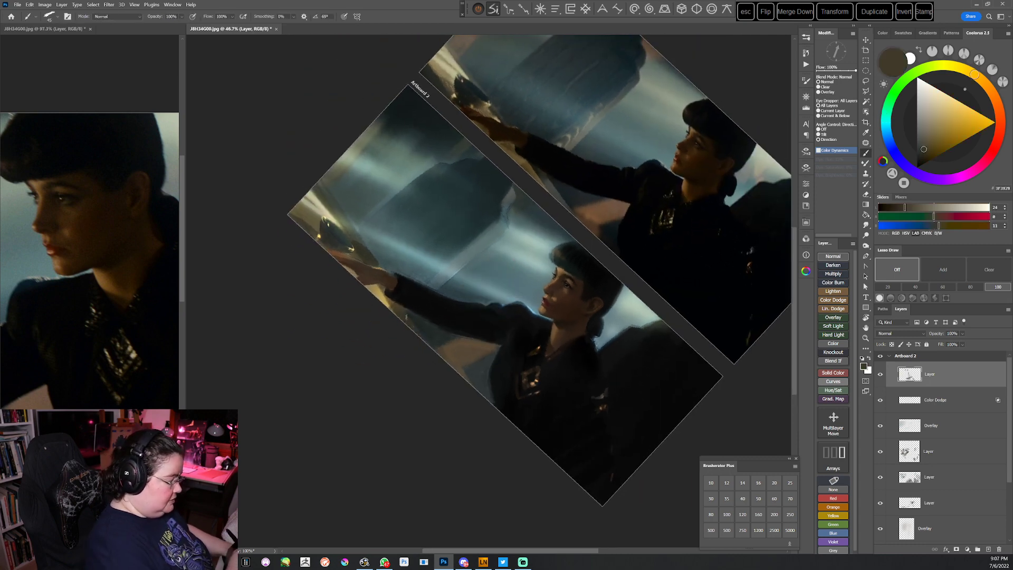
pyautogui.keyDown('alt'); pyautogui.click(421, 317); pyautogui.keyUp('alt')
pyautogui.moveTo(438, 304); pyautogui.dragTo(431, 241)
pyautogui.keyDown('alt'); pyautogui.click(435, 241); pyautogui.keyUp('alt')
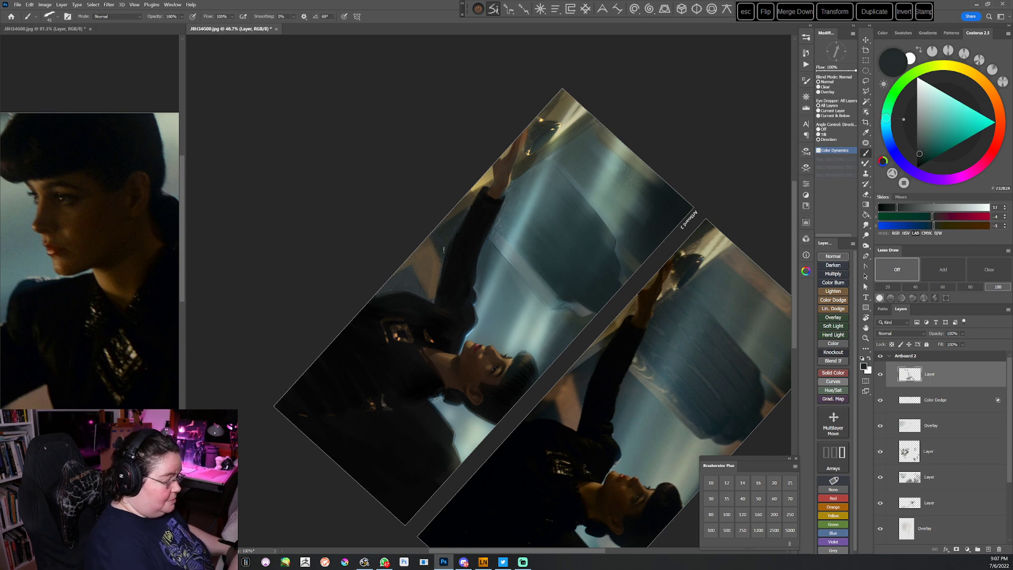
pyautogui.press('Escape')
pyautogui.moveTo(471, 205); pyautogui.dragTo(462, 226)
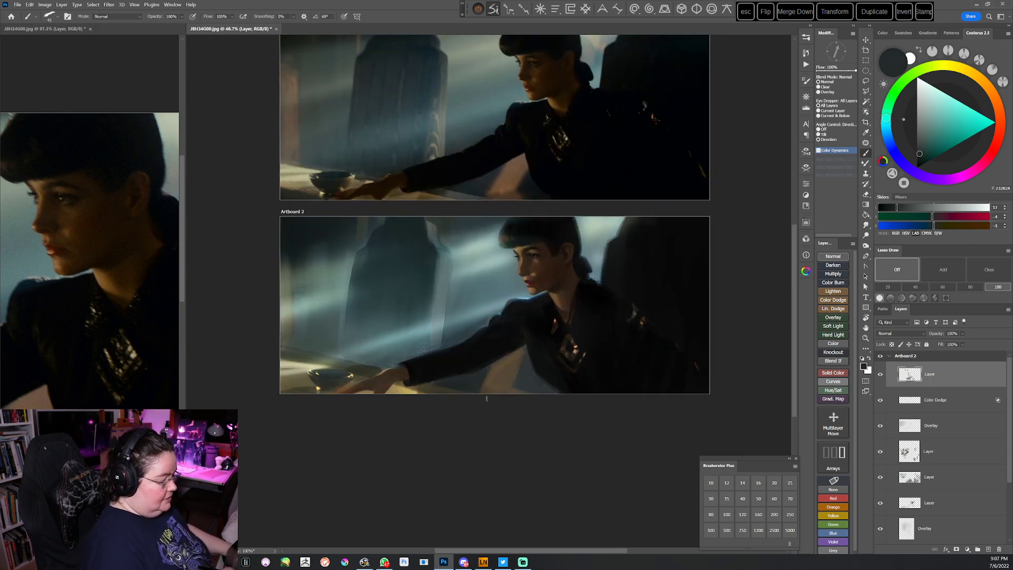
# Sample the brown of the wedge under the arm, lighten it to a warmer tan-brown and paint the wedge's lit face
pyautogui.keyDown('alt'); pyautogui.click(498, 365); pyautogui.keyUp('alt')
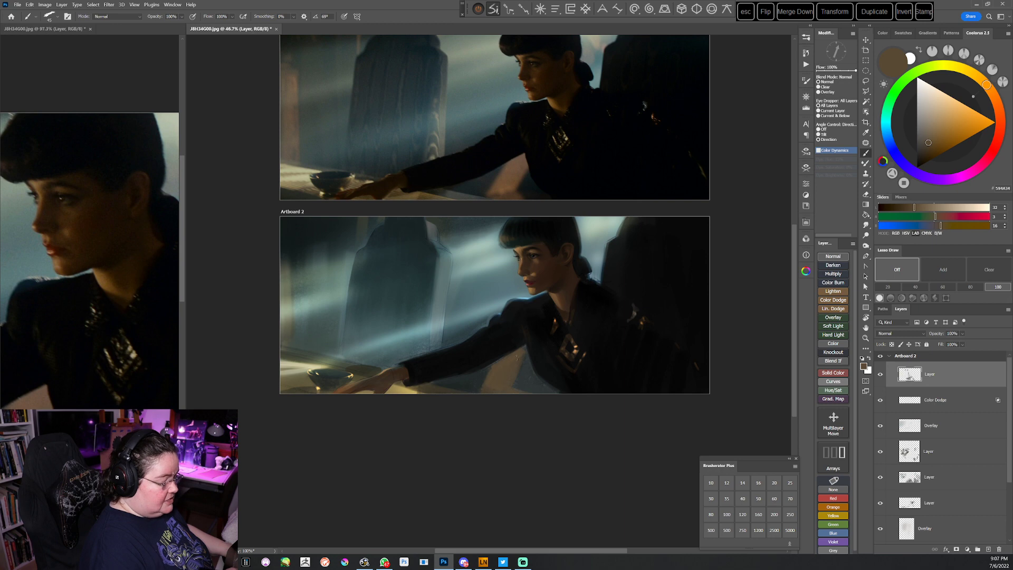
pyautogui.keyDown('alt'); pyautogui.click(524, 349); pyautogui.keyUp('alt')
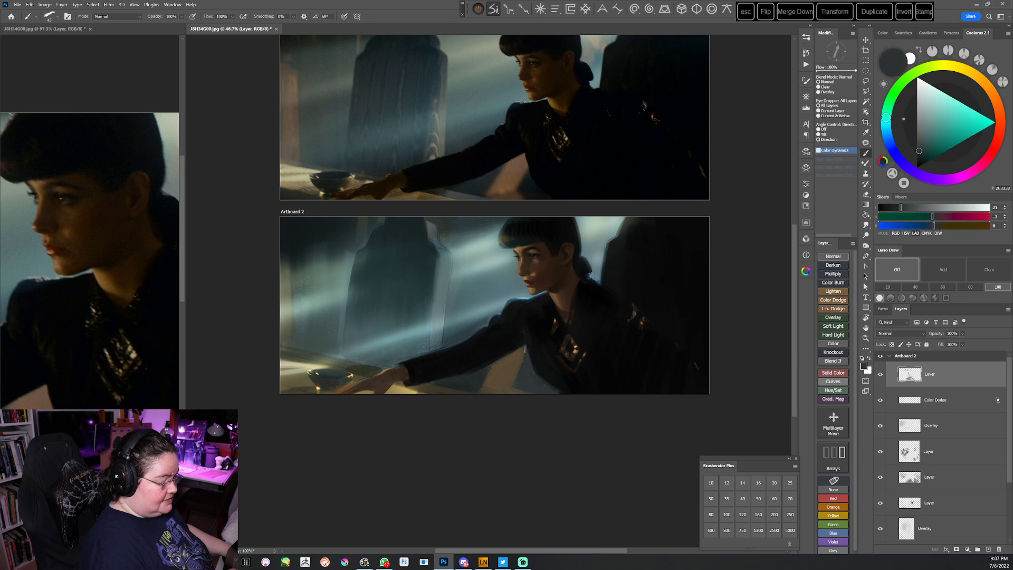
pyautogui.keyDown('alt'); pyautogui.click(494, 389); pyautogui.keyUp('alt')
pyautogui.click(935, 135)
pyautogui.press('r')
pyautogui.moveTo(606, 355); pyautogui.dragTo(620, 268)
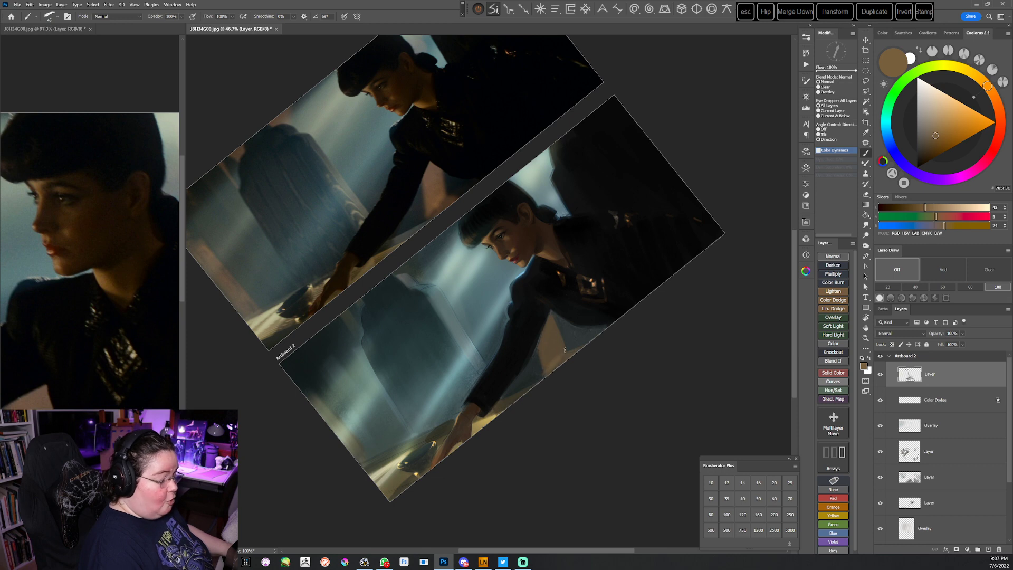
pyautogui.moveTo(558, 343); pyautogui.dragTo(521, 380)
# Refine the brown wedge's edges with darker and lighter browns sampled from the shape beneath the arm
pyautogui.keyDown('alt'); pyautogui.click(520, 381); pyautogui.keyUp('alt')
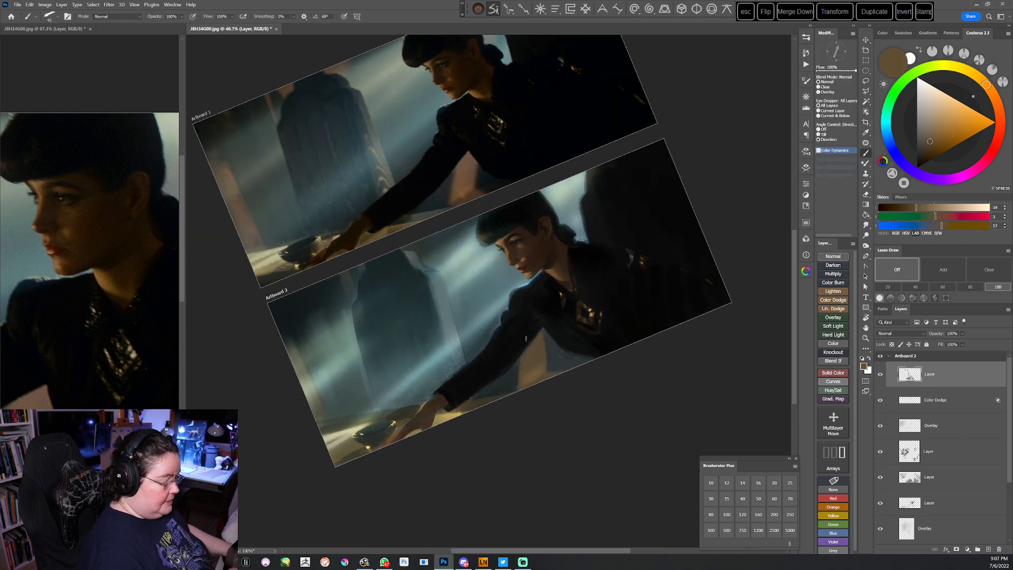
pyautogui.keyDown('alt'); pyautogui.click(530, 376); pyautogui.keyUp('alt')
pyautogui.click(940, 133)
pyautogui.keyDown('alt'); pyautogui.click(527, 382); pyautogui.keyUp('alt')
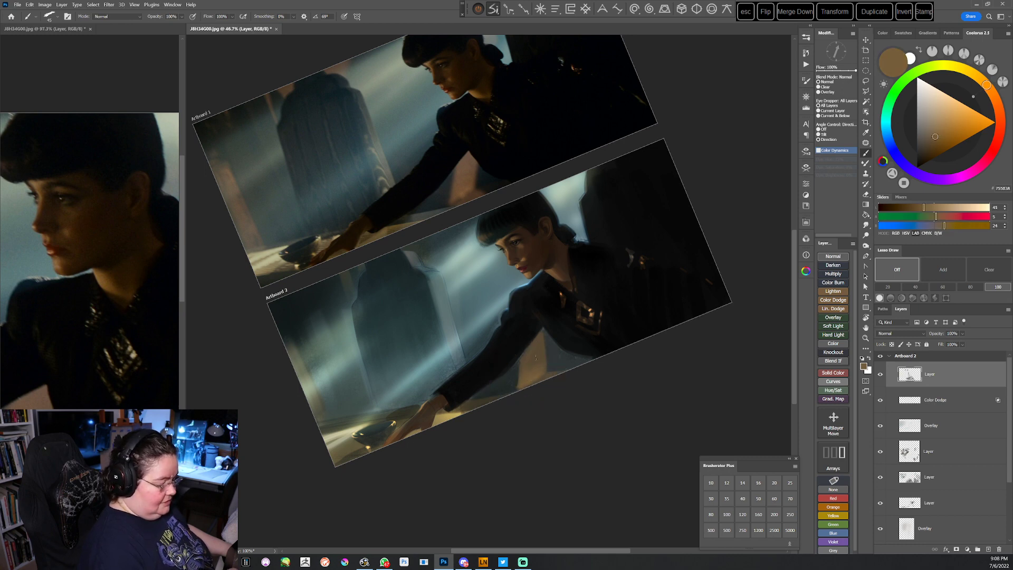
pyautogui.press('r')
pyautogui.moveTo(584, 233); pyautogui.dragTo(438, 495)
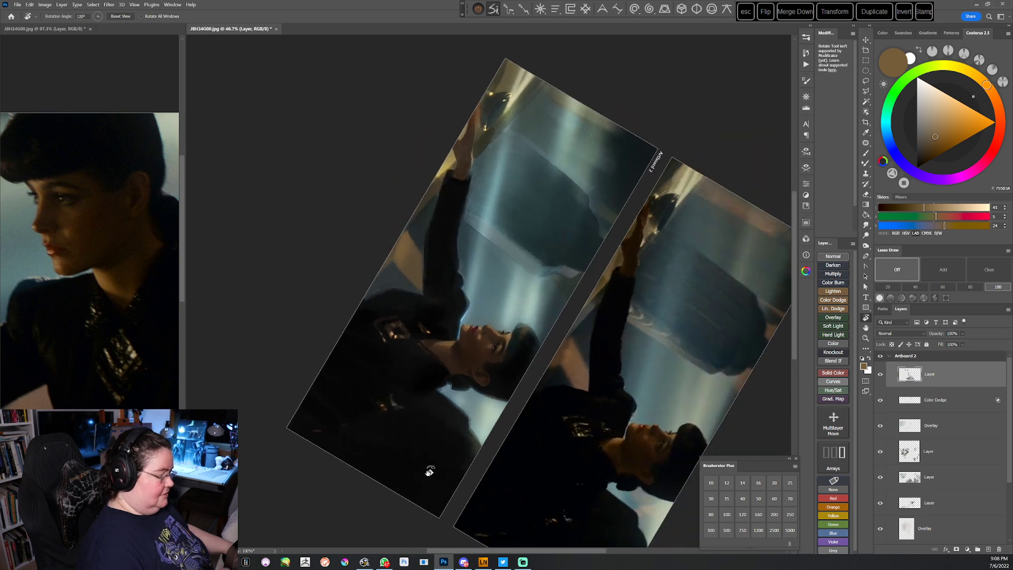
pyautogui.keyDown('alt'); pyautogui.click(389, 259); pyautogui.keyUp('alt')
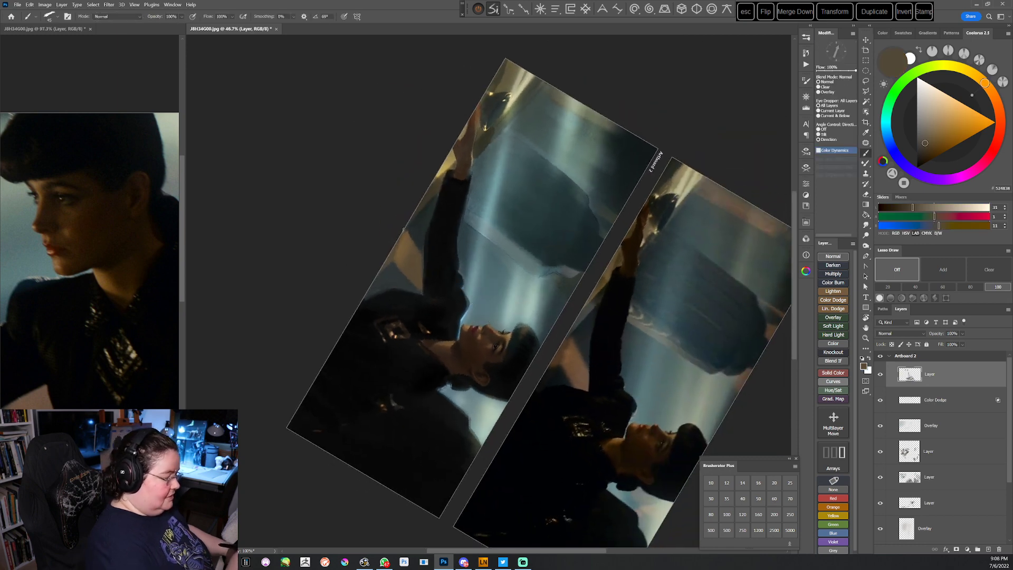
pyautogui.keyDown('alt'); pyautogui.click(409, 274); pyautogui.keyUp('alt')
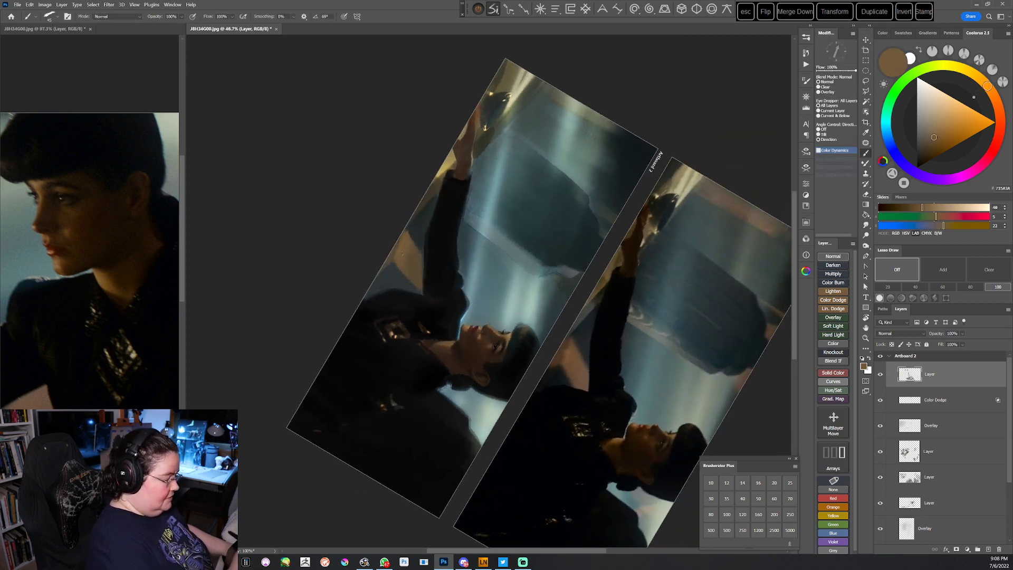
pyautogui.press('Escape')
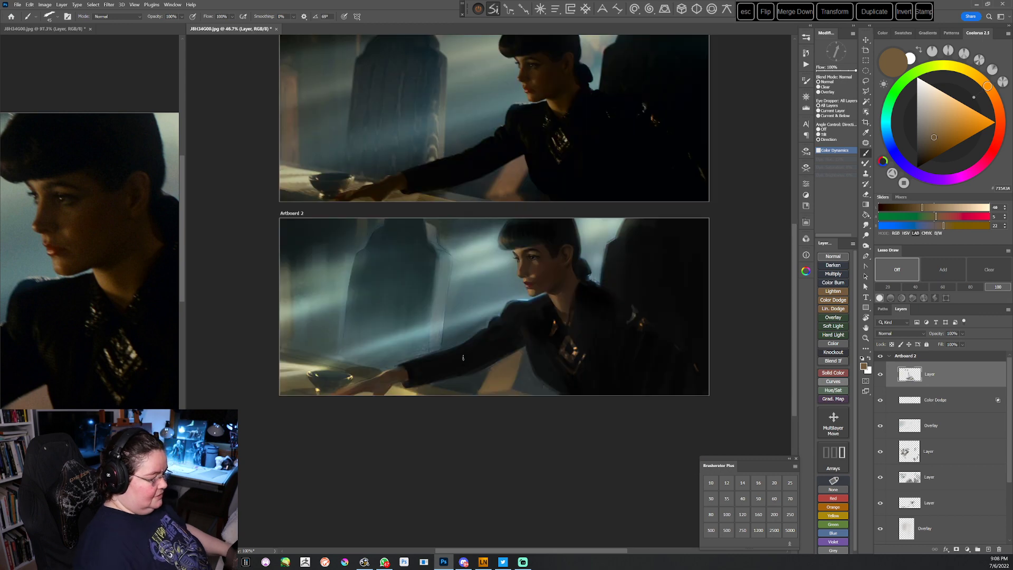
# Sample blue-greys around the central chair and light beam with an enlarged Air Brush to blend the background above the arm
pyautogui.click(805, 37)
pyautogui.click(727, 111)
pyautogui.click(806, 37)
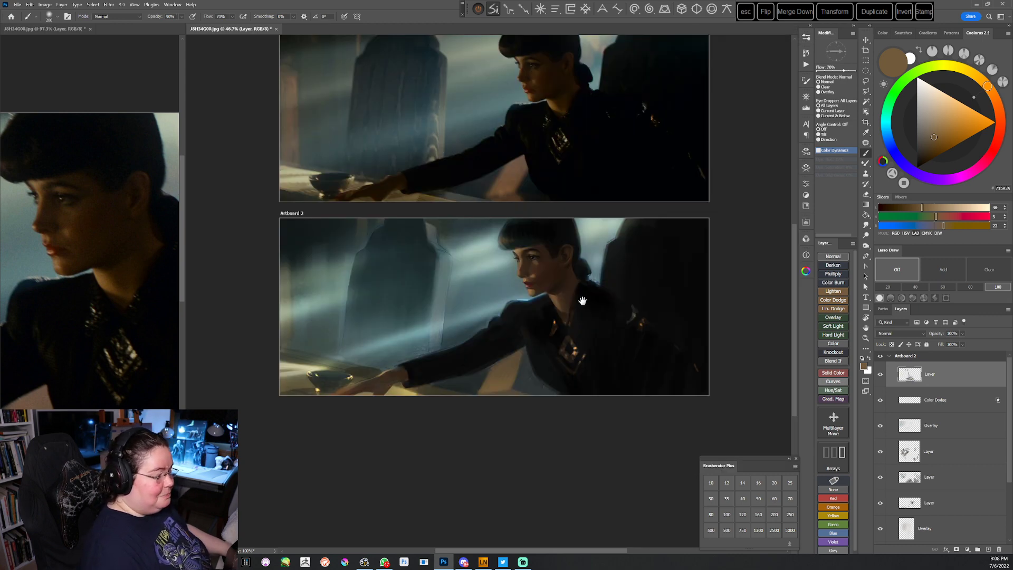
pyautogui.moveTo(584, 292); pyautogui.dragTo(572, 301)
pyautogui.keyDown('alt'); pyautogui.click(449, 313); pyautogui.keyUp('alt')
pyautogui.press(']')
pyautogui.press(']')
pyautogui.press(']')
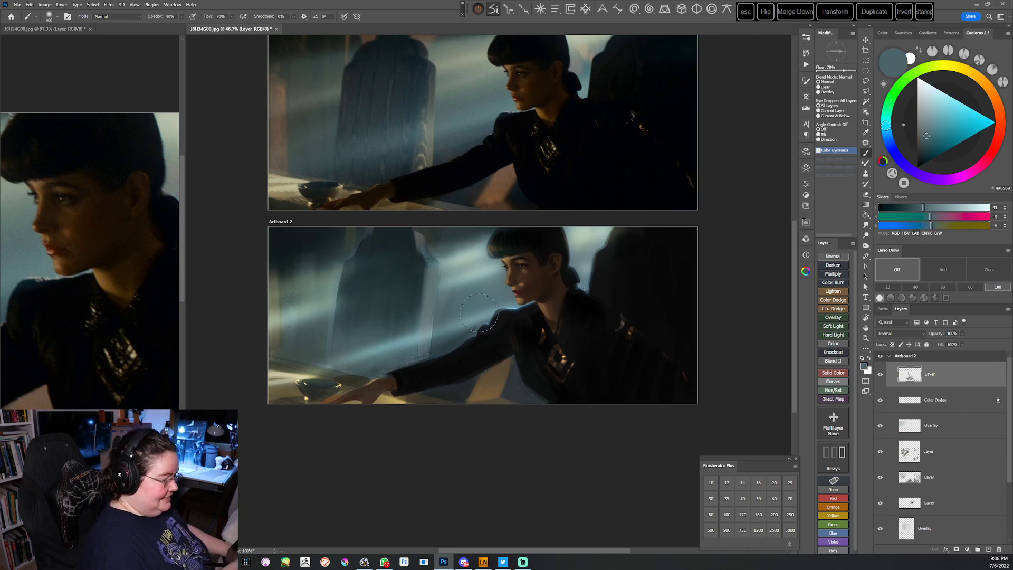
pyautogui.press('r')
pyautogui.moveTo(521, 353); pyautogui.dragTo(554, 315)
pyautogui.moveTo(466, 400); pyautogui.dragTo(464, 373)
pyautogui.keyDown('alt'); pyautogui.click(464, 364); pyautogui.keyUp('alt')
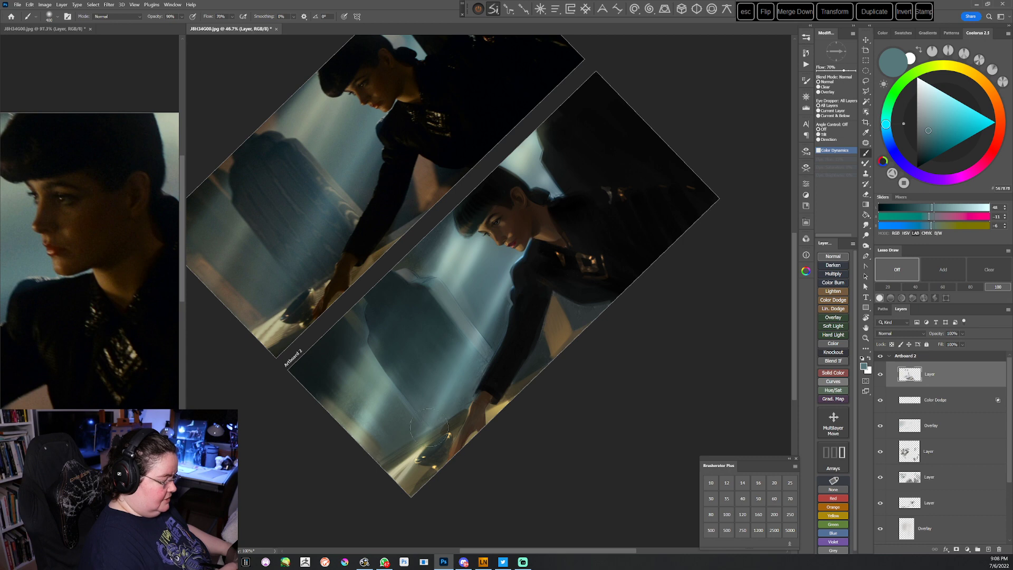
pyautogui.keyDown('alt'); pyautogui.click(450, 359); pyautogui.keyUp('alt')
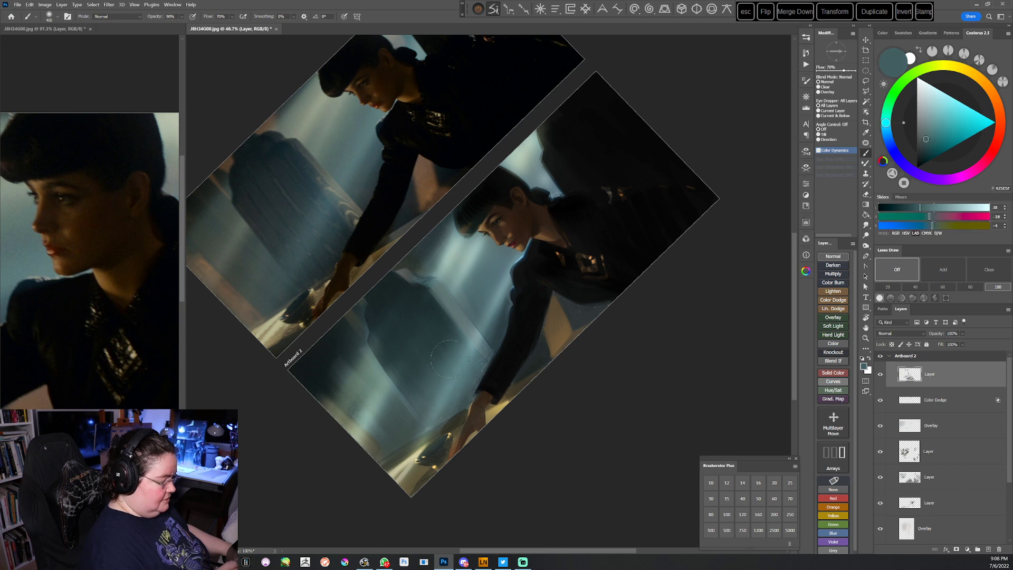
pyautogui.keyDown('alt'); pyautogui.click(480, 324); pyautogui.keyUp('alt')
pyautogui.press('Escape')
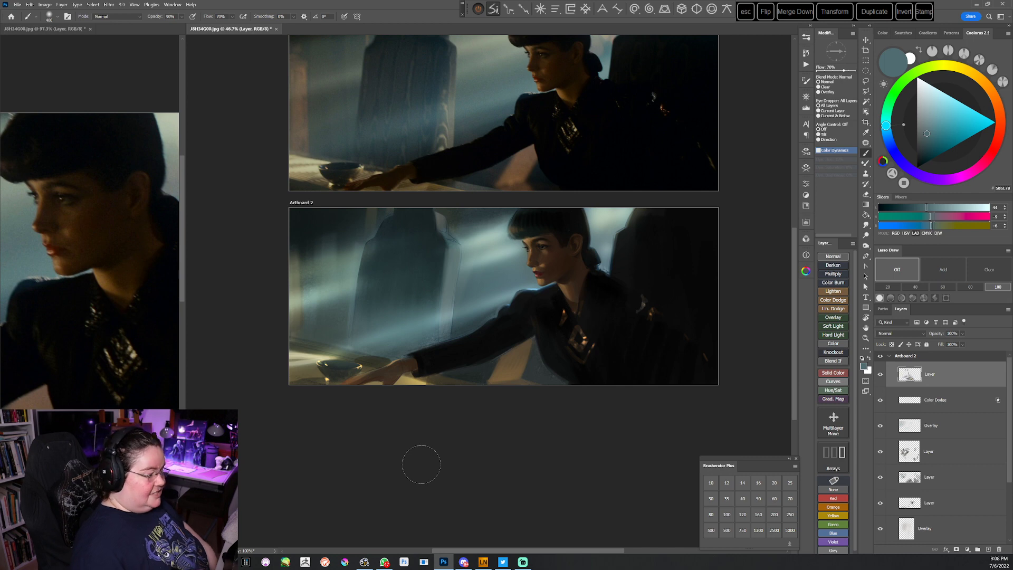
# Sample a dark olive from the table and draw thin dark lines across its surface with Standard Brush 2 at 20 px
pyautogui.click(805, 37)
pyautogui.click(739, 245)
pyautogui.press('r')
pyautogui.moveTo(571, 329); pyautogui.dragTo(492, 415)
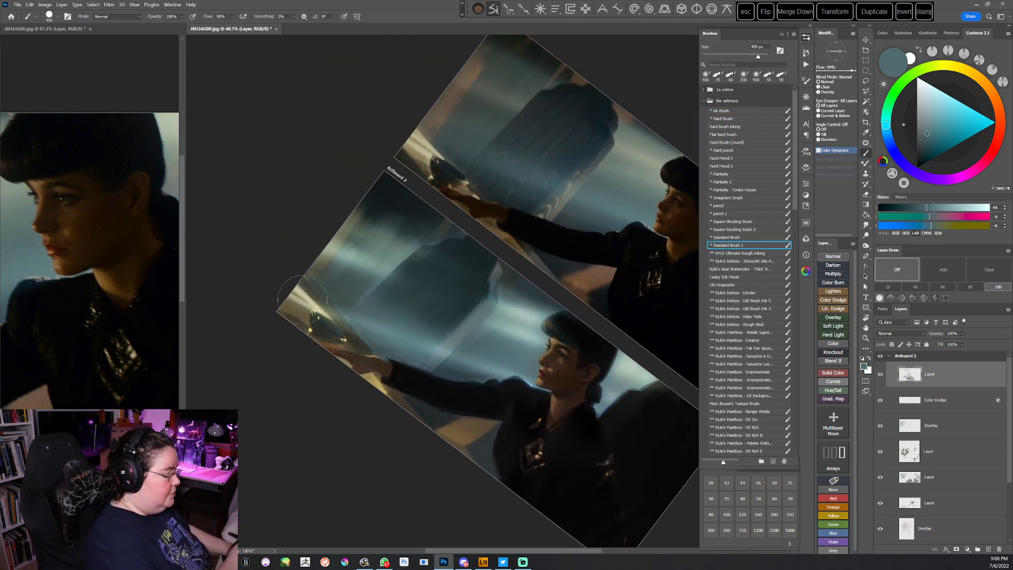
pyautogui.keyDown('alt'); pyautogui.click(292, 312); pyautogui.keyUp('alt')
pyautogui.press('[')
pyautogui.press('[')
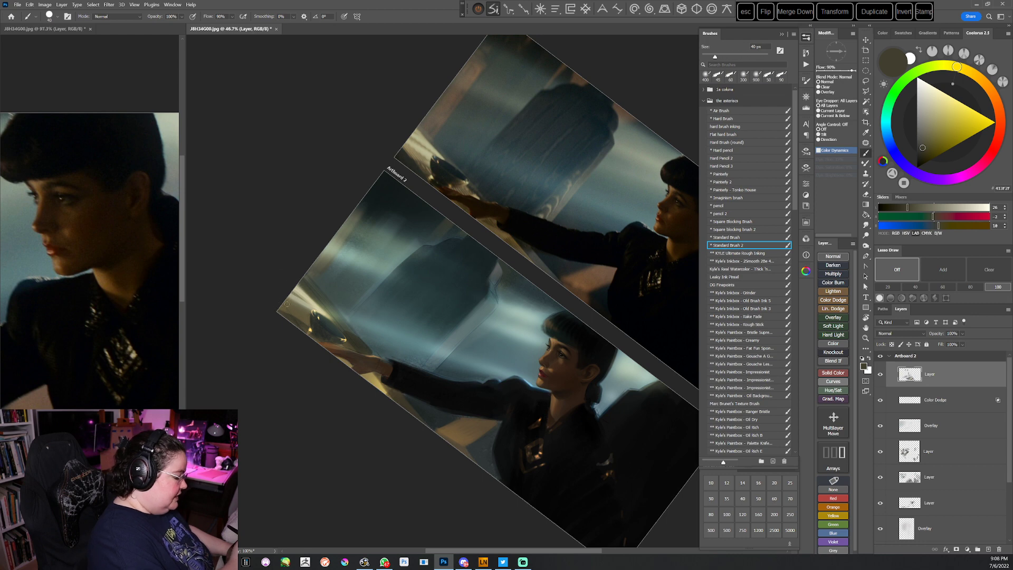
pyautogui.press('[')
pyautogui.press('[')
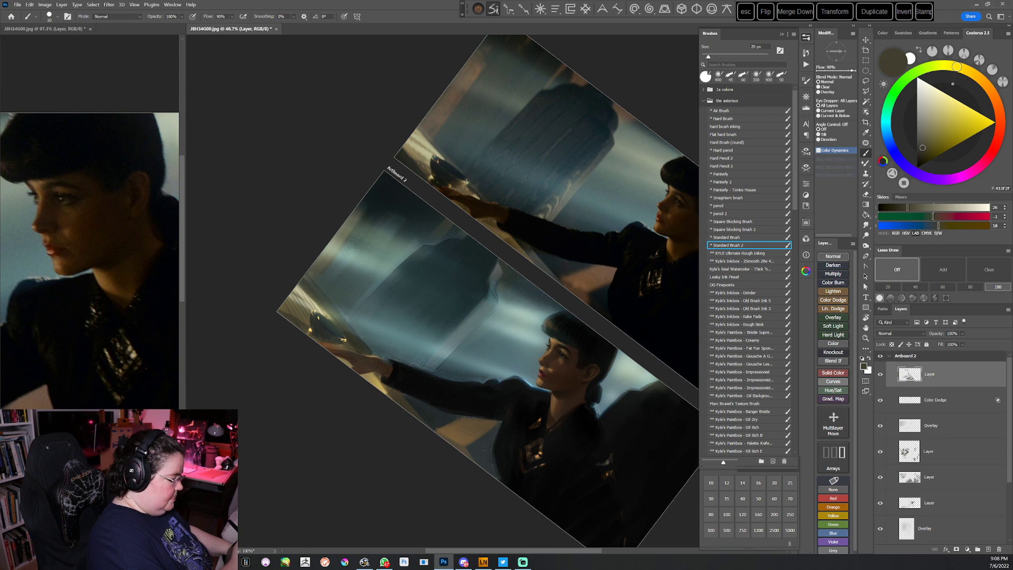
pyautogui.press('Escape')
pyautogui.moveTo(561, 452); pyautogui.dragTo(501, 400)
pyautogui.press('r')
pyautogui.moveTo(563, 375); pyautogui.dragTo(525, 396)
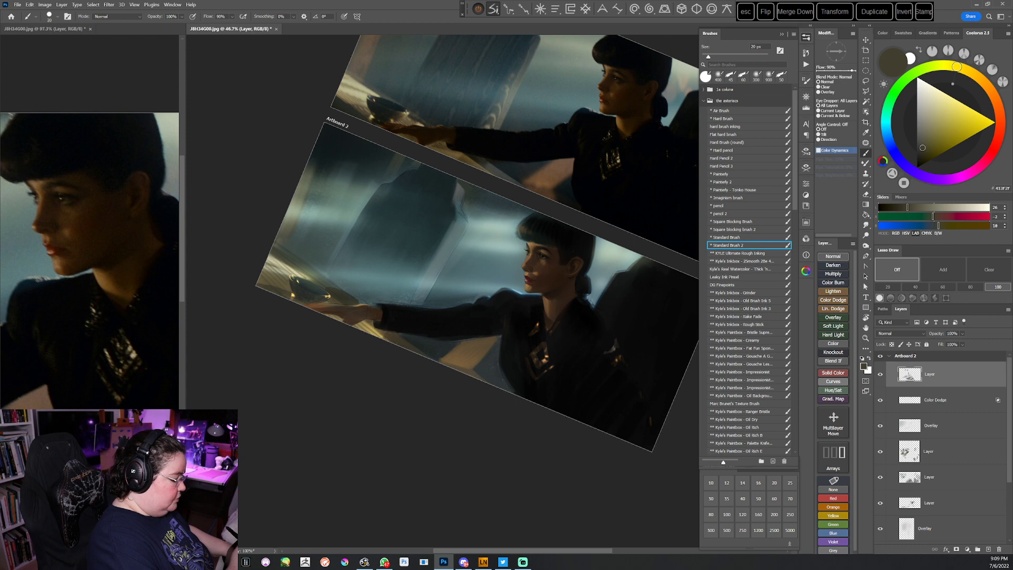
pyautogui.press('Escape')
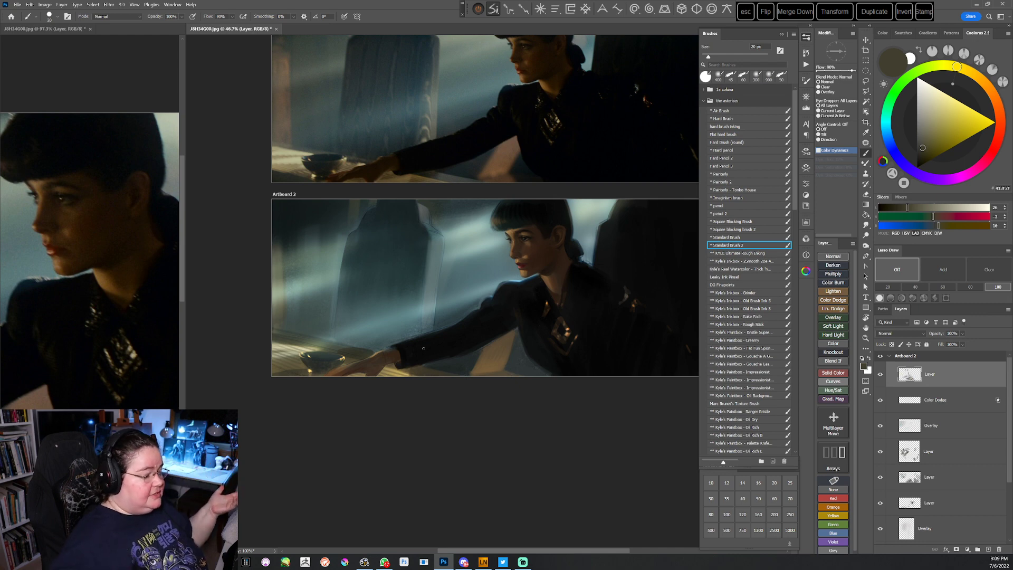
# Sample near-black from the chair behind the woman and touch up its dark edge with Square Blocking Brush 2 at 150 px
pyautogui.press('space')
pyautogui.moveTo(505, 359); pyautogui.dragTo(512, 416)
pyautogui.click(745, 231)
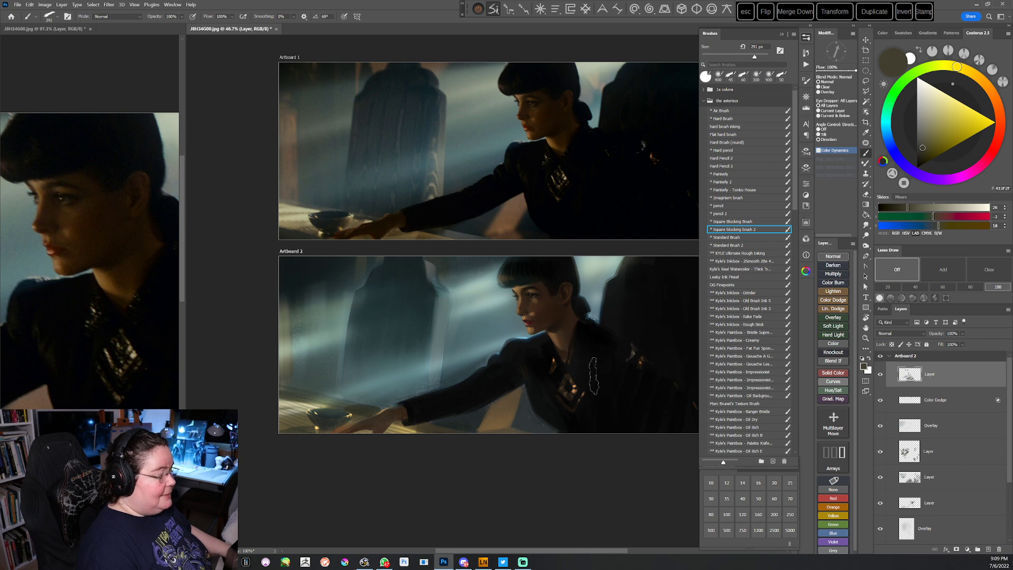
pyautogui.click(742, 112)
pyautogui.press('space')
pyautogui.moveTo(608, 319); pyautogui.dragTo(581, 359)
pyautogui.click(765, 231)
pyautogui.keyDown('alt'); pyautogui.click(583, 309); pyautogui.keyUp('alt')
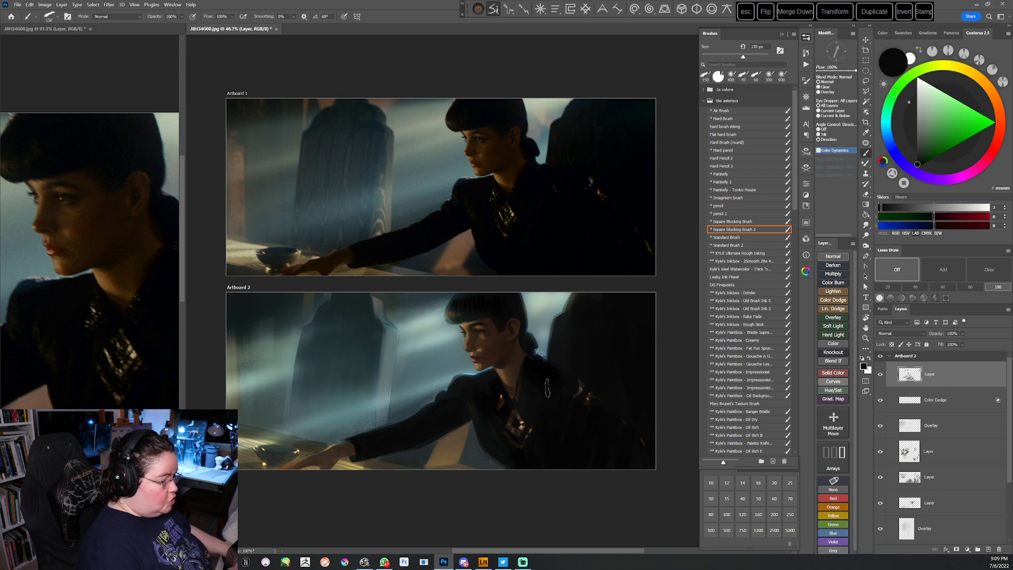
pyautogui.keyDown('alt'); pyautogui.click(575, 312); pyautogui.keyUp('alt')
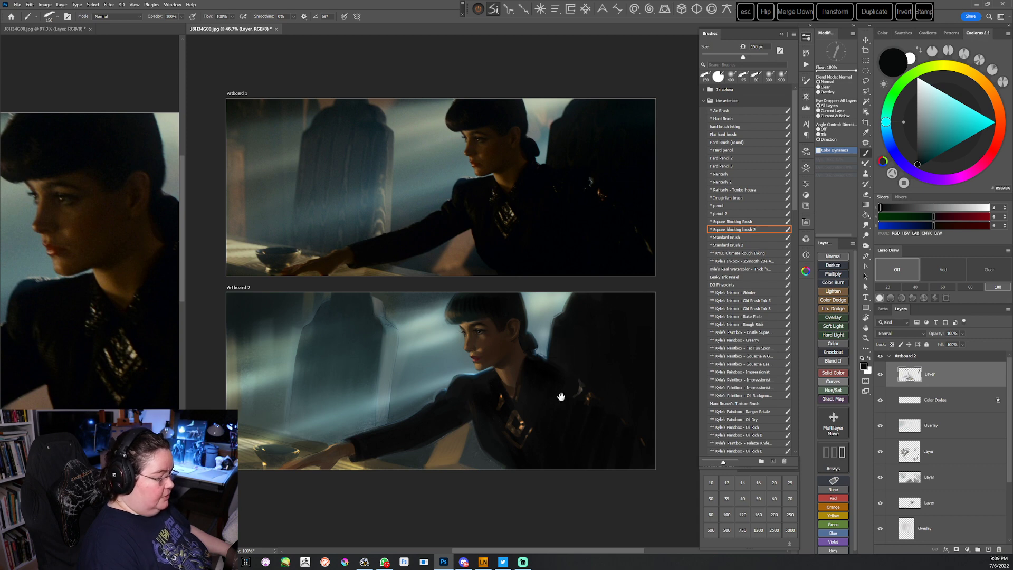
# Sample blue-greys between the hair bun and the chair behind it and refine that background gap with a 40 px brush
pyautogui.moveTo(559, 382); pyautogui.dragTo(553, 366)
pyautogui.keyDown('alt'); pyautogui.click(532, 317); pyautogui.keyUp('alt')
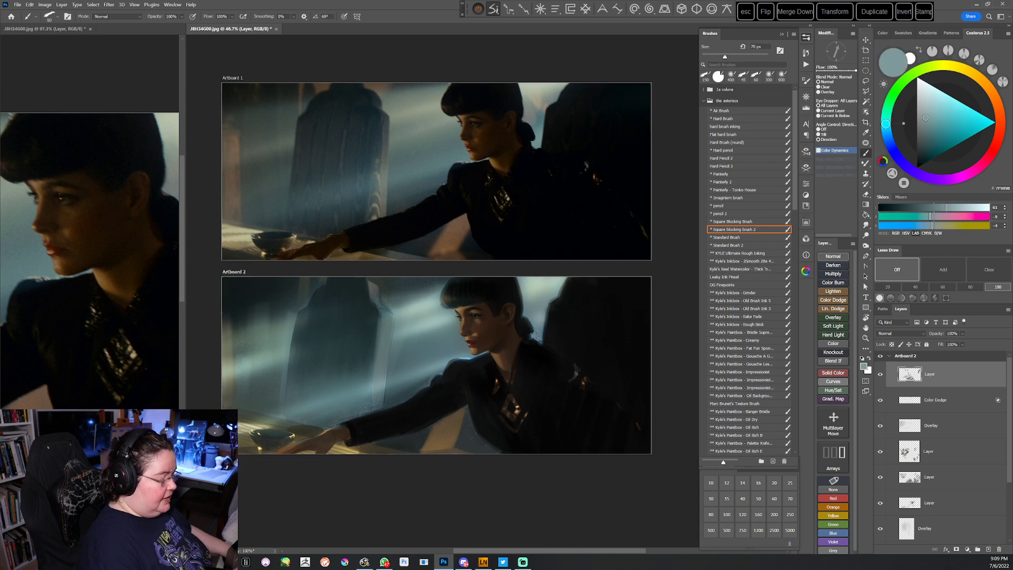
pyautogui.moveTo(534, 334); pyautogui.dragTo(537, 336)
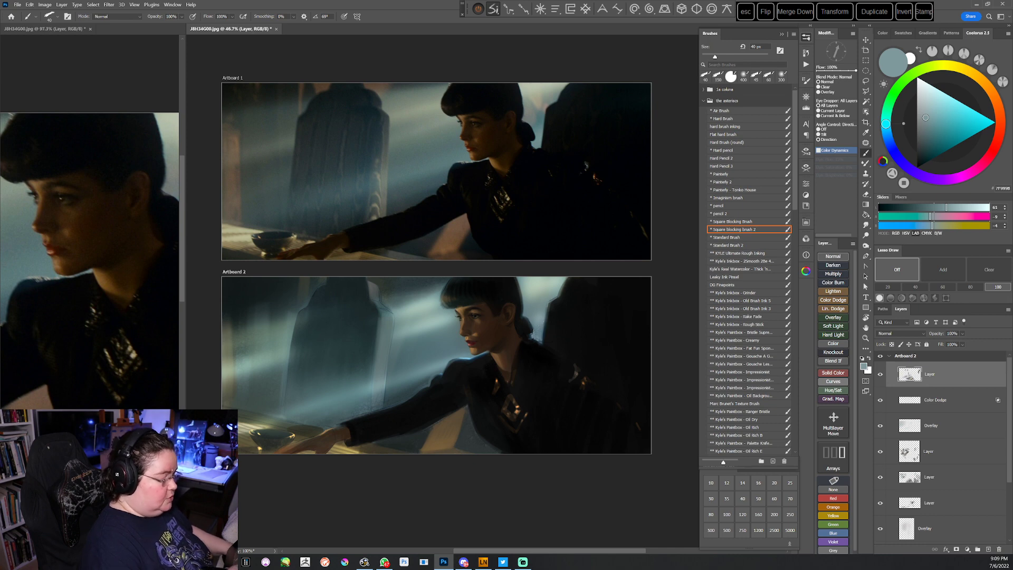
pyautogui.keyDown('alt'); pyautogui.click(533, 333); pyautogui.keyUp('alt')
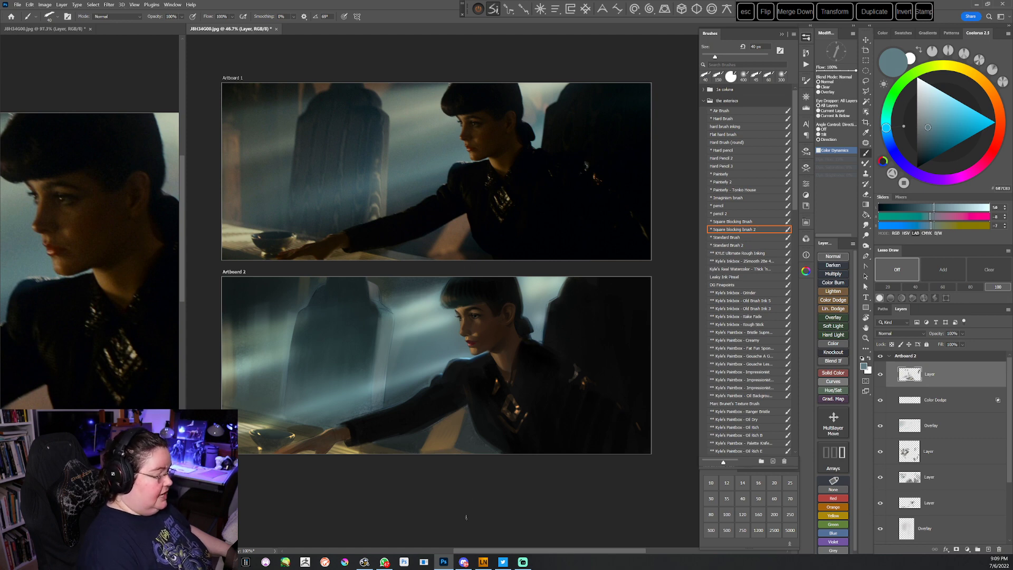
# Sample near-black from the lower jacket and deepen that area with the Air Brush at 500 px and Square Blocking Brush 2
pyautogui.press('r')
pyautogui.moveTo(579, 362)
pyautogui.mouseDown()
pyautogui.moveTo(586, 345)
pyautogui.moveTo(590, 362)
pyautogui.mouseUp()
pyautogui.press('Escape')
pyautogui.press('space')
pyautogui.moveTo(539, 454)
pyautogui.mouseDown()
pyautogui.moveTo(531, 414)
pyautogui.moveTo(536, 429)
pyautogui.mouseUp()
pyautogui.press('r')
pyautogui.click(719, 111)
pyautogui.keyDown('alt'); pyautogui.click(484, 402); pyautogui.keyUp('alt')
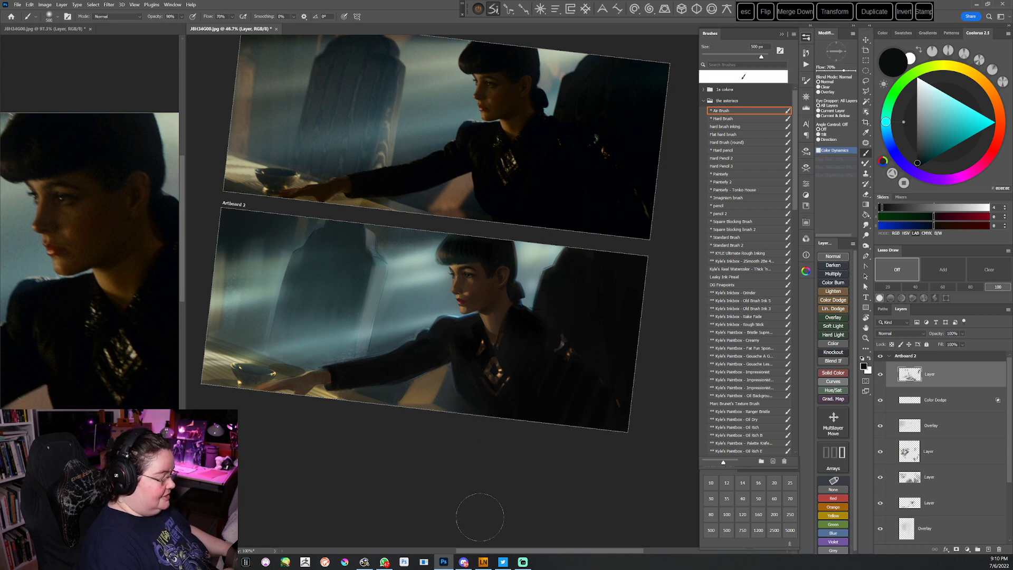
pyautogui.press('Escape')
pyautogui.press('space')
pyautogui.moveTo(458, 457); pyautogui.dragTo(508, 444)
pyautogui.click(741, 231)
pyautogui.moveTo(489, 404); pyautogui.dragTo(499, 417)
# Sample the blue-grey beside the central chair and clean up the chair's right edge with Square Blocking Brush 2 at 80 px
pyautogui.press('[')
pyautogui.press('[')
pyautogui.press('[')
pyautogui.press('[')
pyautogui.press('[')
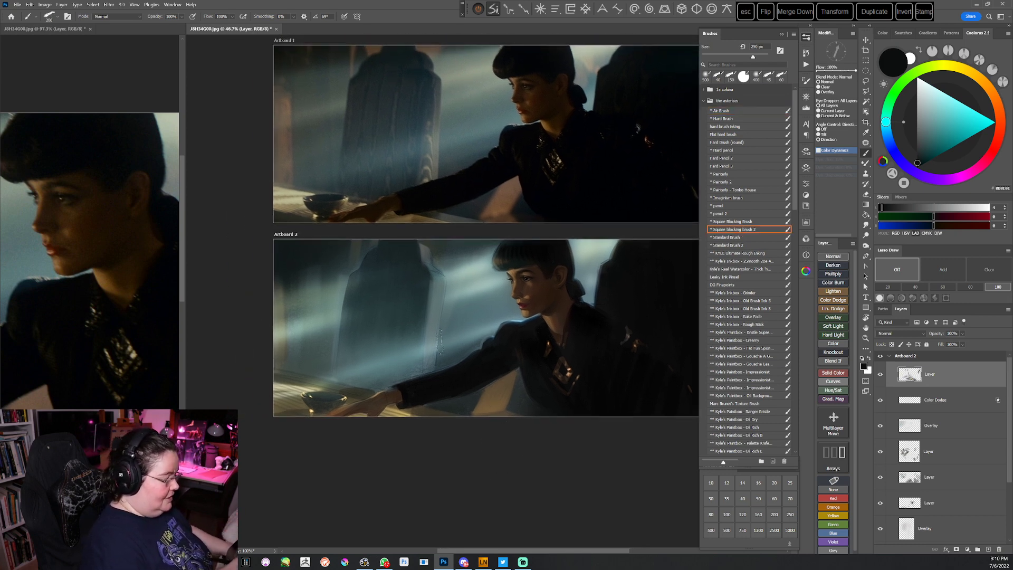
pyautogui.keyDown('alt'); pyautogui.click(429, 338); pyautogui.keyUp('alt')
pyautogui.moveTo(427, 341); pyautogui.dragTo(434, 311)
pyautogui.press('[')
pyautogui.press('[')
pyautogui.press('[')
pyautogui.press('[')
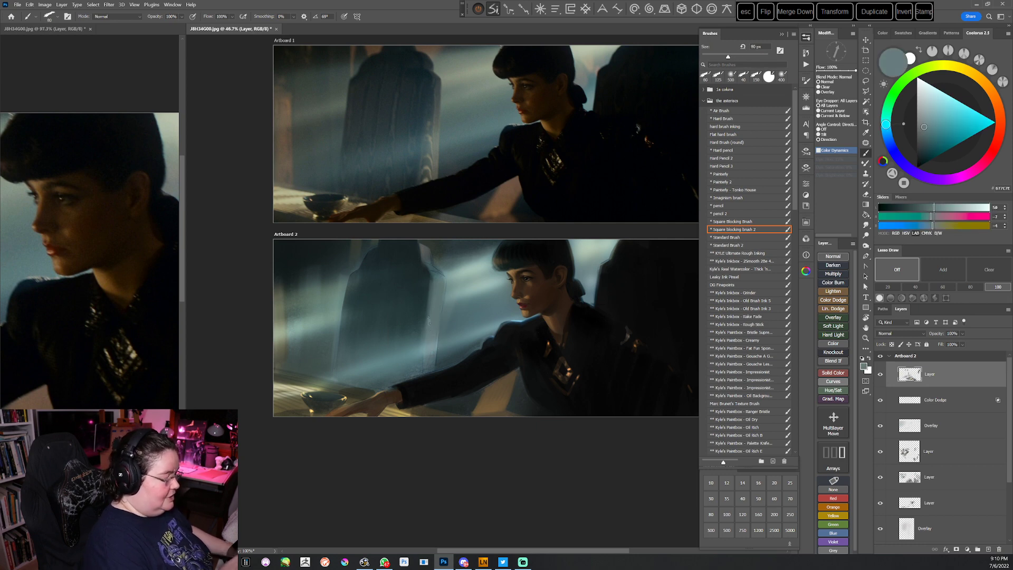
# Sample lighter and darker blue-greys near the central chair's lower right edge to blend the background above the arm
pyautogui.keyDown('alt'); pyautogui.click(425, 357); pyautogui.keyUp('alt')
pyautogui.keyDown('alt'); pyautogui.click(430, 346); pyautogui.keyUp('alt')
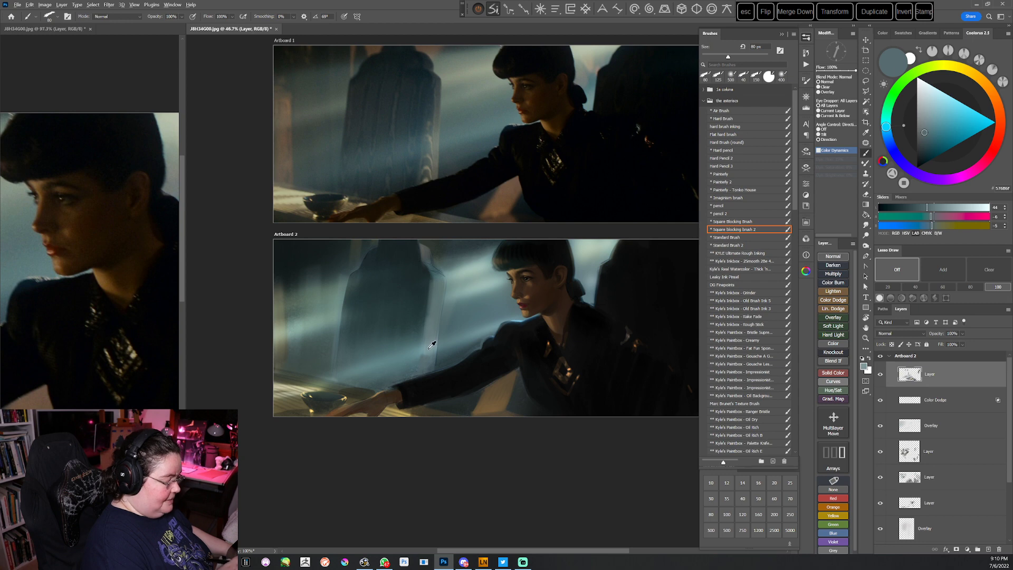
pyautogui.keyDown('alt'); pyautogui.click(425, 355); pyautogui.keyUp('alt')
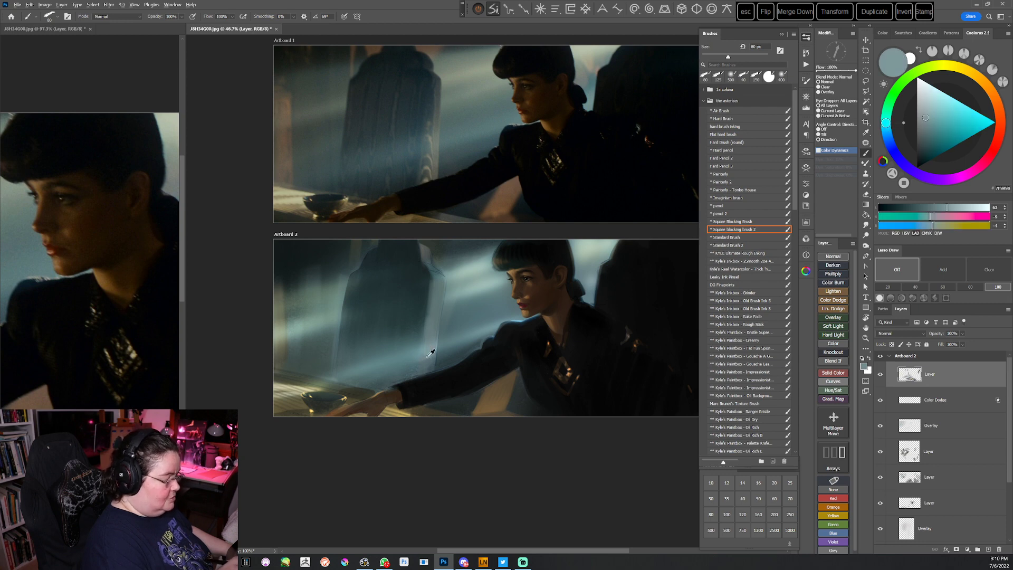
pyautogui.moveTo(456, 402); pyautogui.dragTo(456, 413)
# Add a new Normal layer above the painting and pick a small textured brush for the chair's surface
pyautogui.click(834, 255)
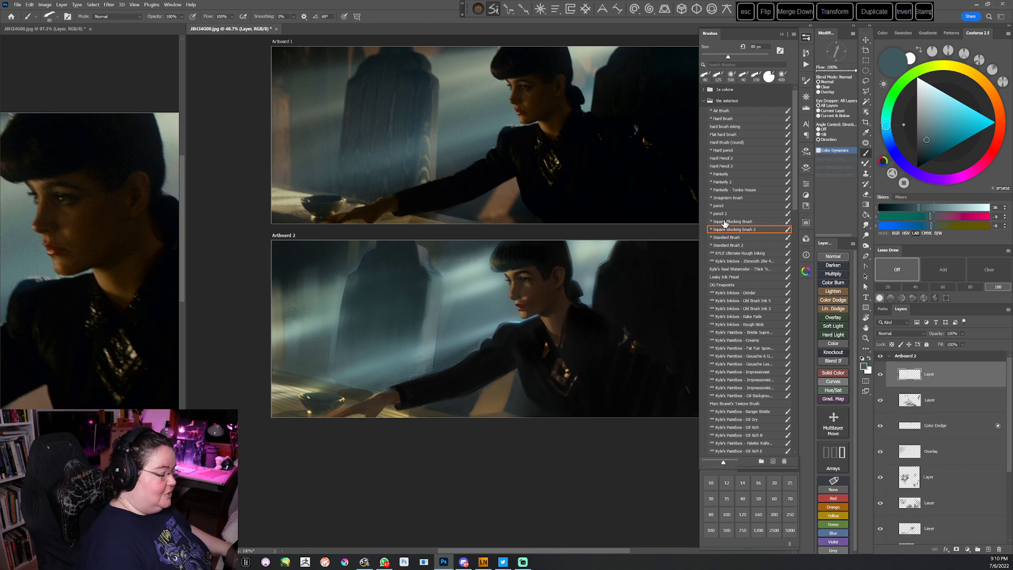
pyautogui.rightClick(511, 310)
pyautogui.moveTo(802, 378)
pyautogui.mouseDown()
pyautogui.moveTo(790, 383)
pyautogui.moveTo(804, 381)
pyautogui.mouseUp()
pyautogui.click(574, 374)
pyautogui.click(481, 452)
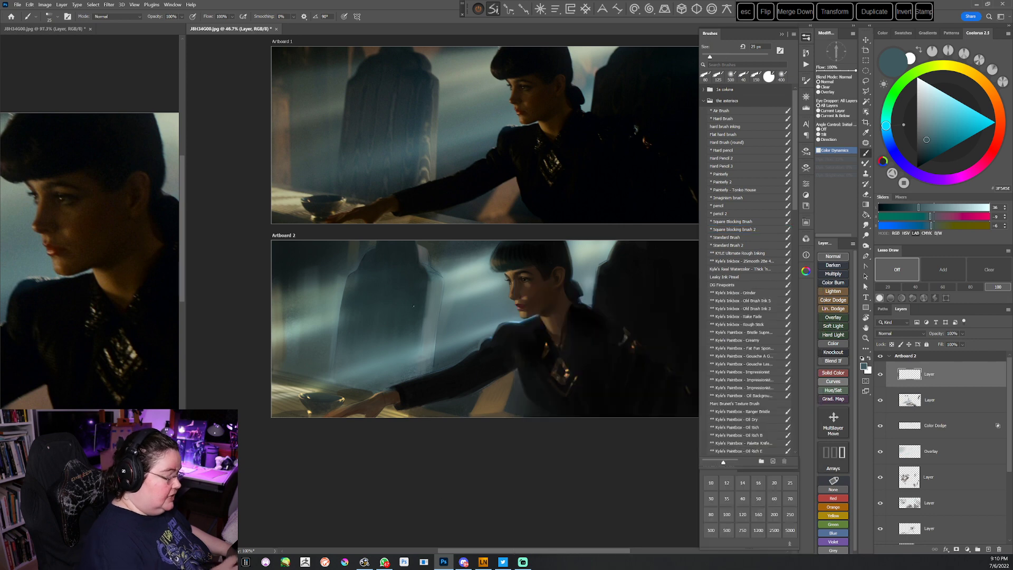
# Try dark teal grain strokes down the central chair with the small brush at 30 px and 60 px, undoing them
pyautogui.keyDown('alt'); pyautogui.click(421, 283); pyautogui.keyUp('alt')
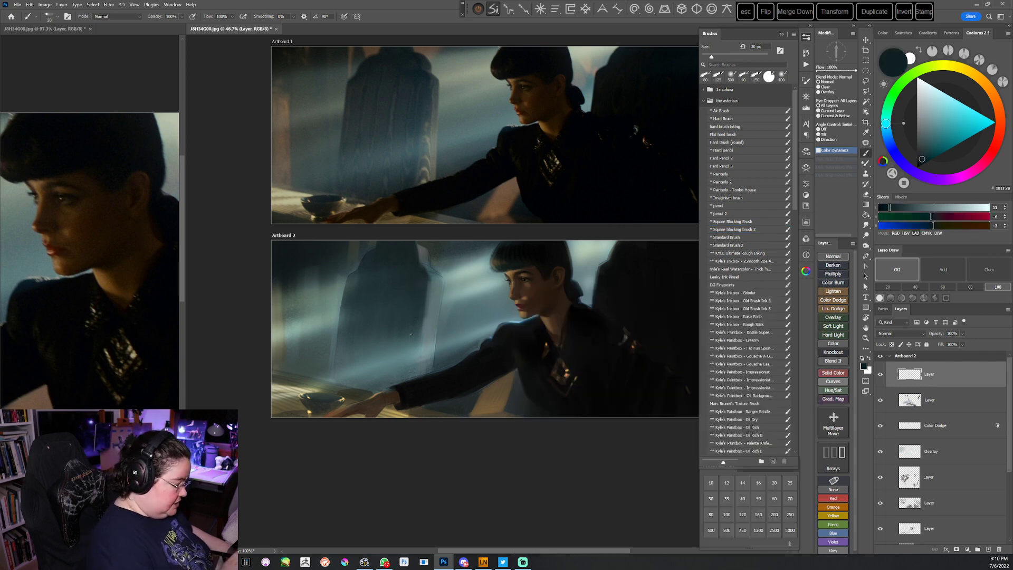
pyautogui.moveTo(428, 285); pyautogui.dragTo(420, 327)
pyautogui.hotkey('ctrl', 'z')
pyautogui.press(']')
pyautogui.press(']')
pyautogui.press(']')
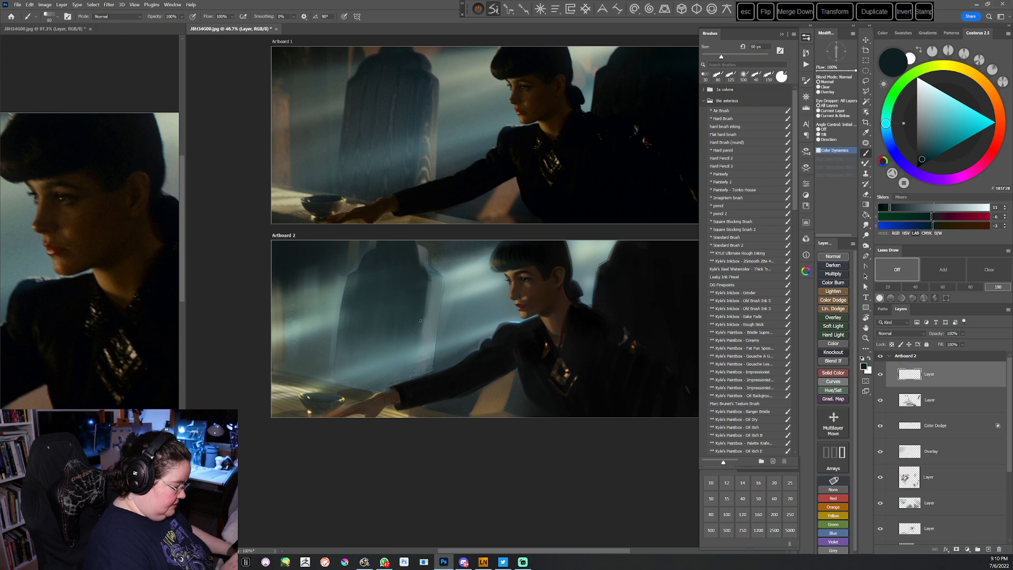
pyautogui.moveTo(405, 360); pyautogui.dragTo(414, 330)
pyautogui.hotkey('ctrl', 'z')
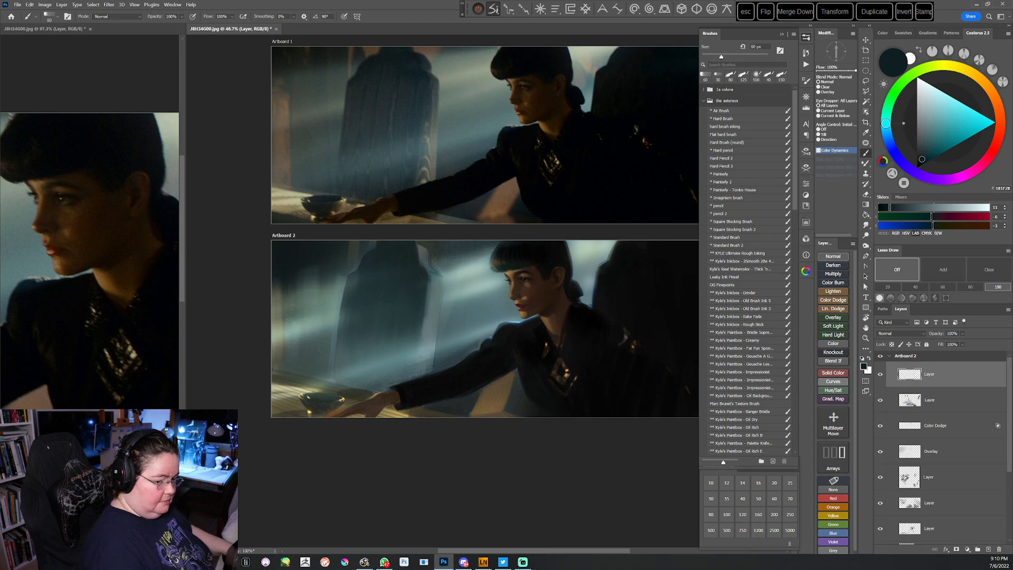
# Try grain strokes along the central chair in a lighter grey-teal at 60 px
pyautogui.click(921, 144)
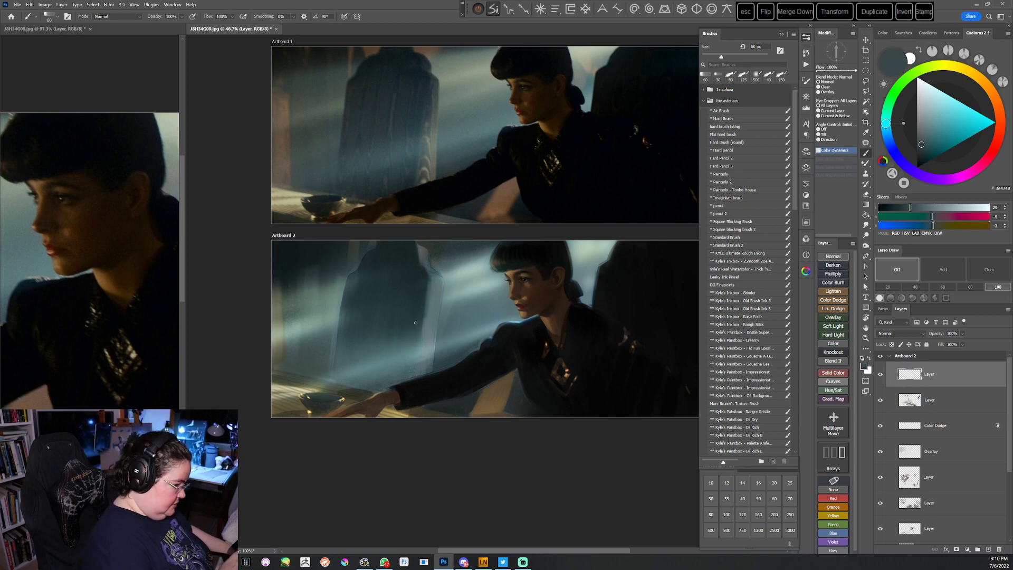
pyautogui.moveTo(404, 372); pyautogui.dragTo(421, 321)
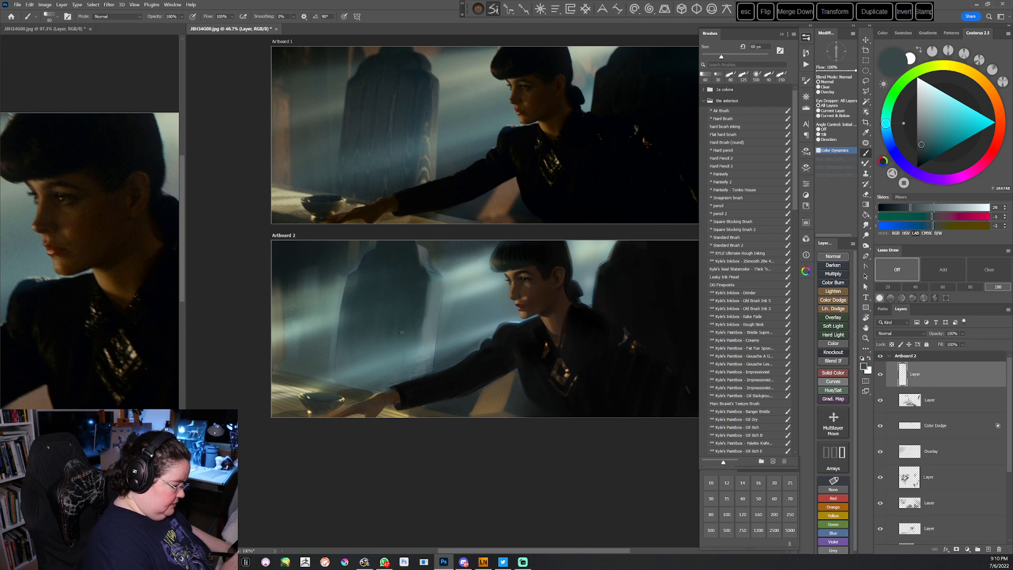
pyautogui.moveTo(394, 378); pyautogui.dragTo(423, 289)
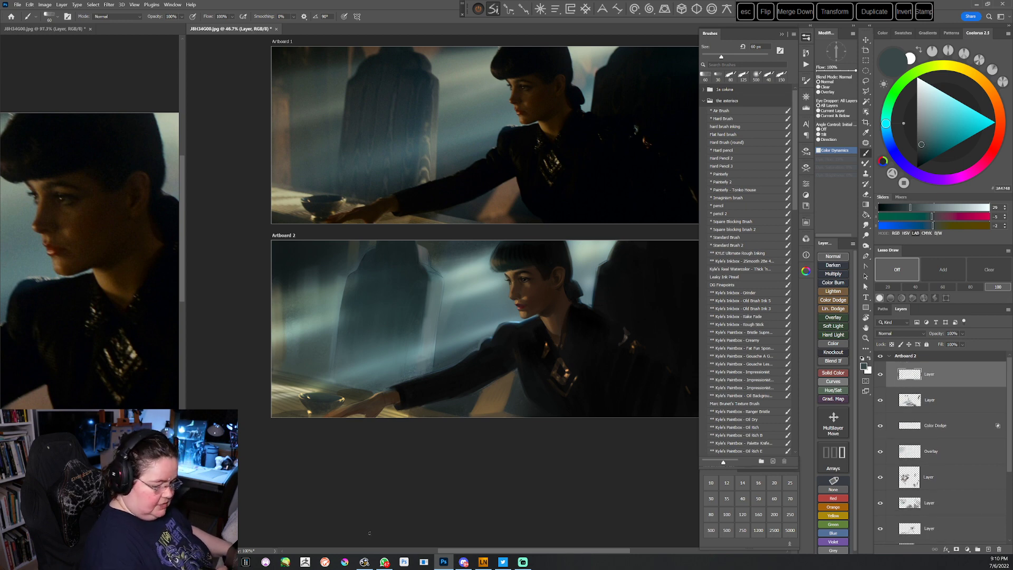
# Draw a dark wavy line across the central chair with Standard Brush 2 at 70 px and trace light grey along it
pyautogui.click(735, 245)
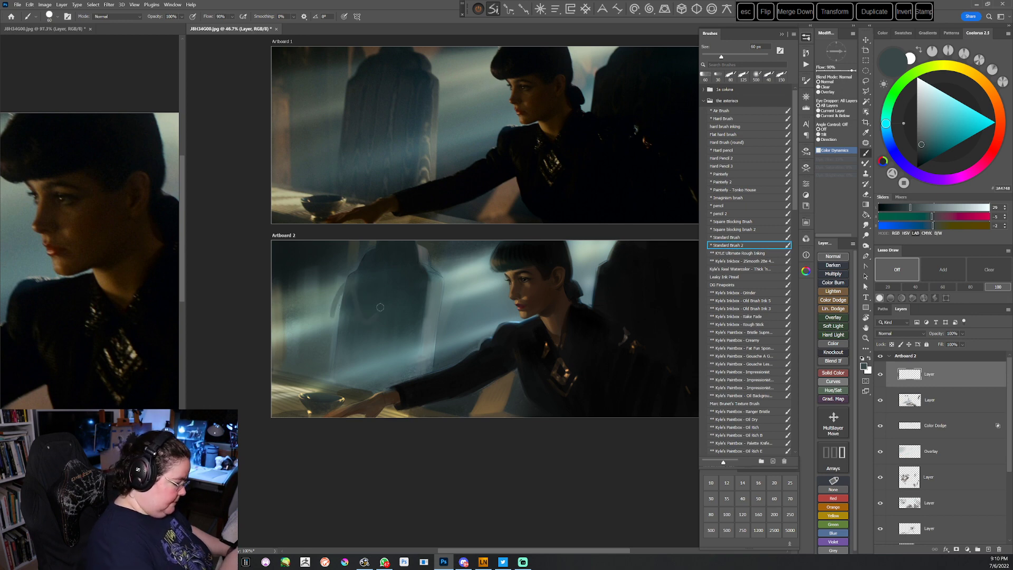
pyautogui.hotkey('ctrl', 'z')
pyautogui.moveTo(920, 144); pyautogui.dragTo(917, 159)
pyautogui.moveTo(324, 340)
pyautogui.mouseDown()
pyautogui.moveTo(336, 303)
pyautogui.moveTo(367, 325)
pyautogui.moveTo(390, 289)
pyautogui.moveTo(403, 334)
pyautogui.moveTo(426, 306)
pyautogui.moveTo(471, 320)
pyautogui.mouseUp()
pyautogui.click(917, 116)
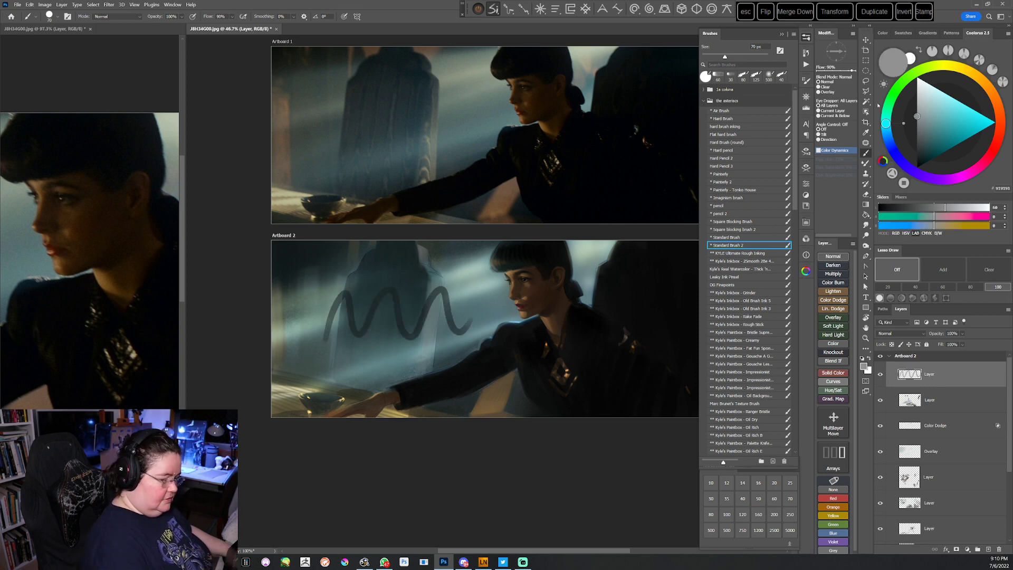
pyautogui.moveTo(346, 324)
pyautogui.mouseDown()
pyautogui.moveTo(386, 298)
pyautogui.moveTo(398, 332)
pyautogui.moveTo(413, 338)
pyautogui.moveTo(440, 292)
pyautogui.moveTo(455, 337)
pyautogui.mouseUp()
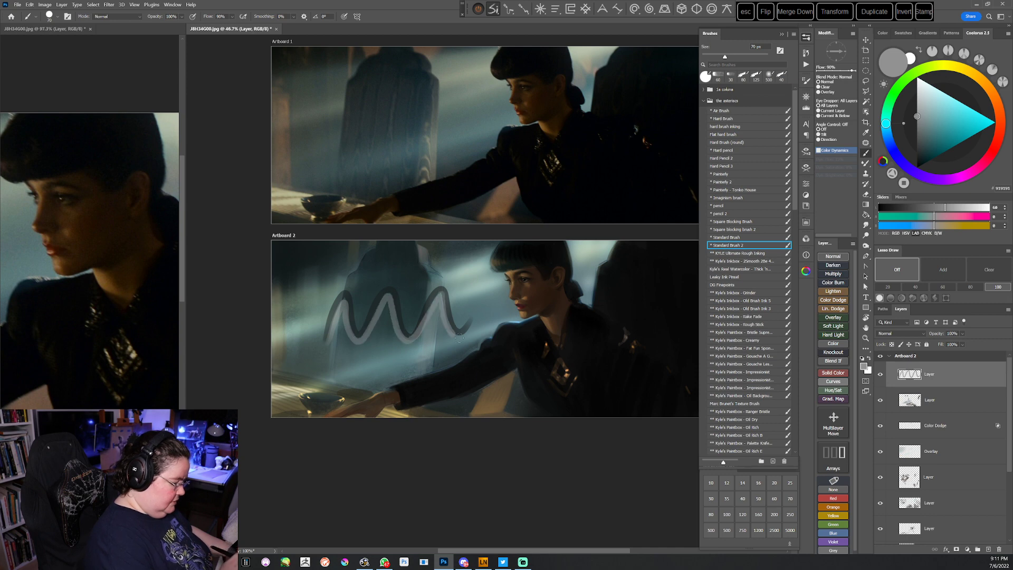
pyautogui.moveTo(348, 336)
pyautogui.mouseDown()
pyautogui.moveTo(390, 308)
pyautogui.moveTo(397, 337)
pyautogui.moveTo(412, 344)
pyautogui.moveTo(433, 310)
pyautogui.moveTo(453, 338)
pyautogui.mouseUp()
# Add a dark grey band and a light grey band beneath the wavy line, following its curves
pyautogui.click(916, 144)
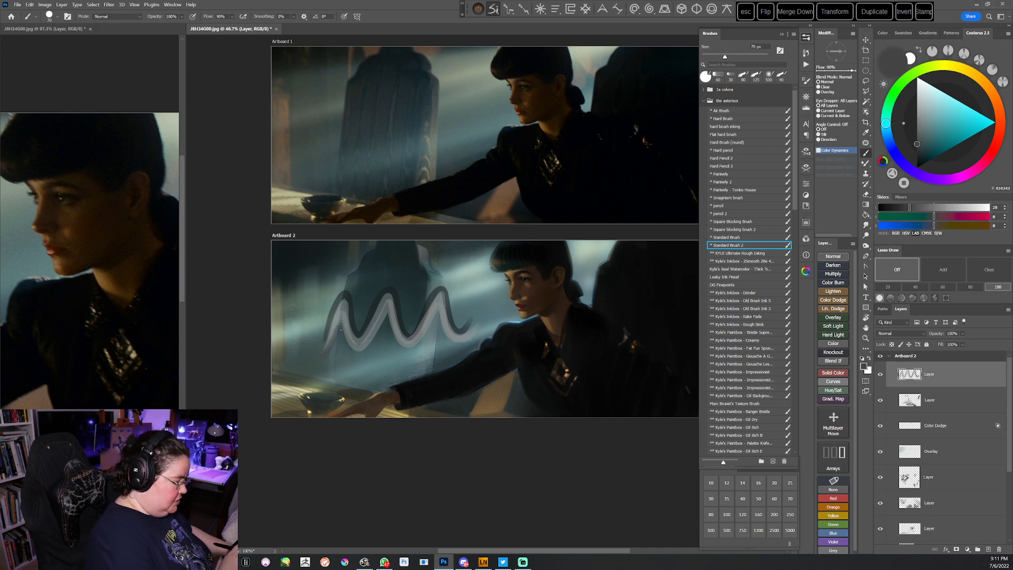
pyautogui.click(917, 153)
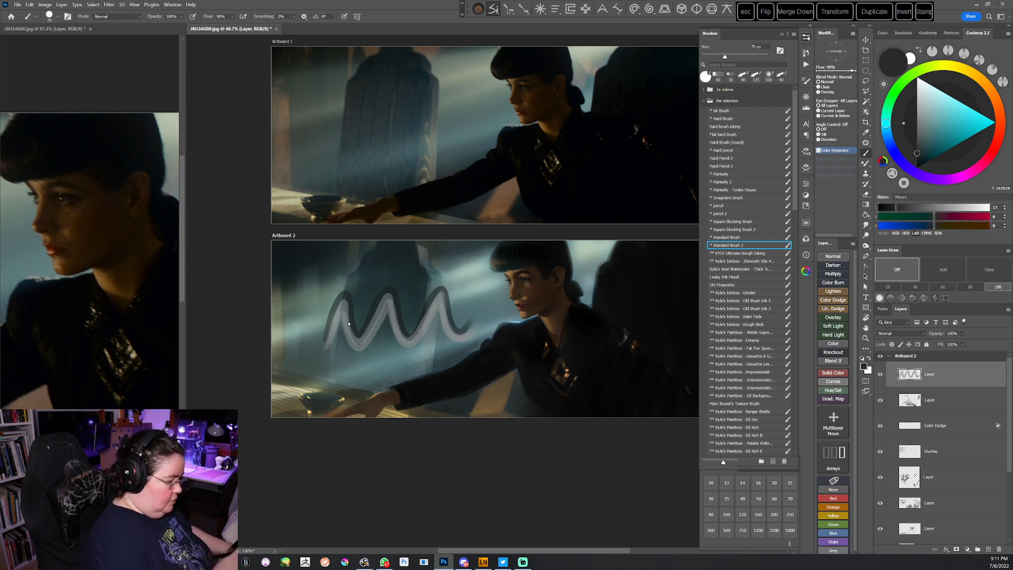
pyautogui.moveTo(389, 330)
pyautogui.mouseDown()
pyautogui.moveTo(416, 350)
pyautogui.moveTo(437, 317)
pyautogui.moveTo(481, 313)
pyautogui.mouseUp()
pyautogui.keyDown('alt'); pyautogui.click(393, 330); pyautogui.keyUp('alt')
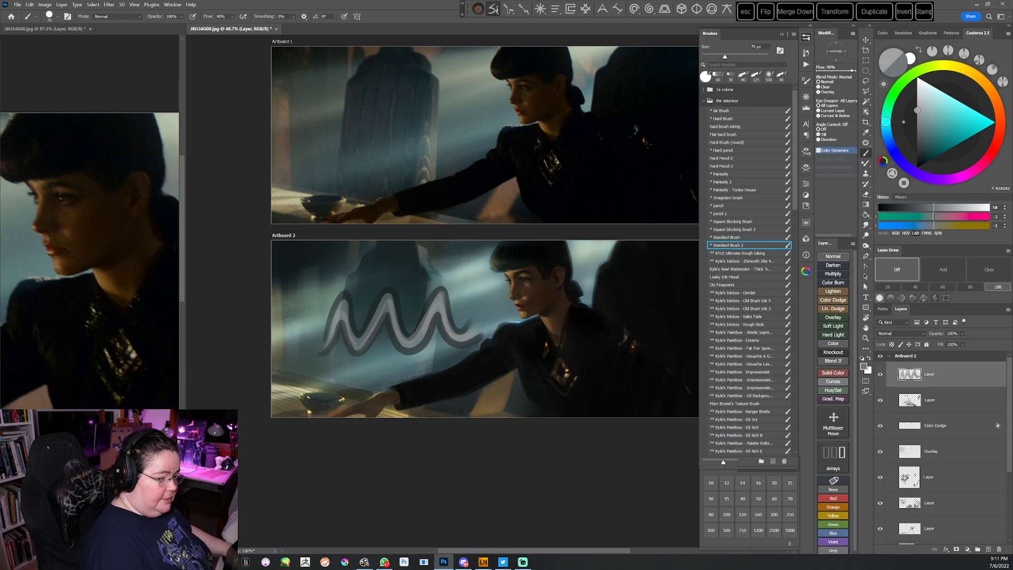
pyautogui.moveTo(316, 363); pyautogui.dragTo(340, 339)
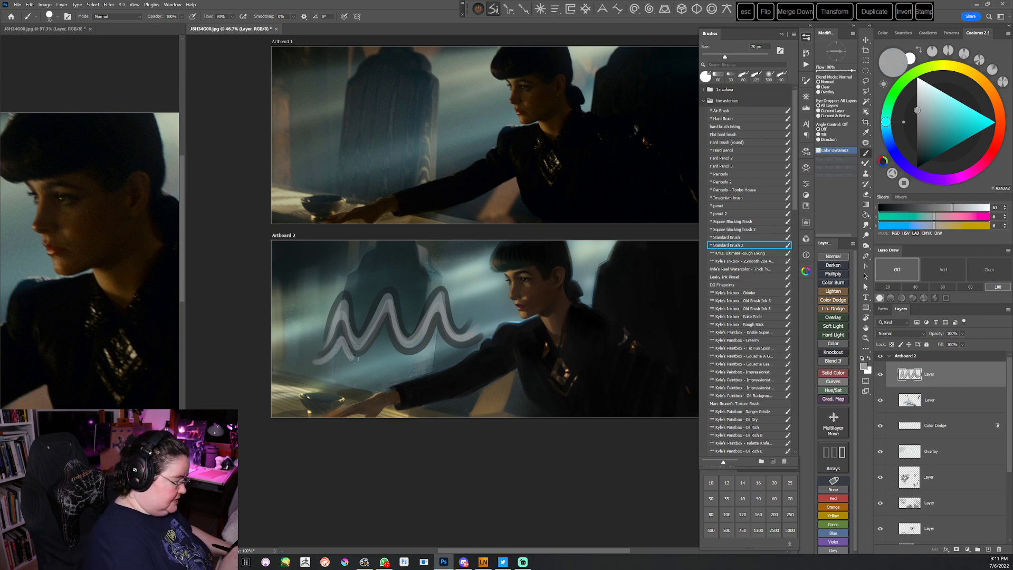
pyautogui.moveTo(438, 334); pyautogui.dragTo(480, 343)
pyautogui.hotkey('ctrl', 'z')
pyautogui.moveTo(335, 348)
pyautogui.mouseDown()
pyautogui.moveTo(383, 329)
pyautogui.moveTo(405, 355)
pyautogui.moveTo(435, 331)
pyautogui.mouseUp()
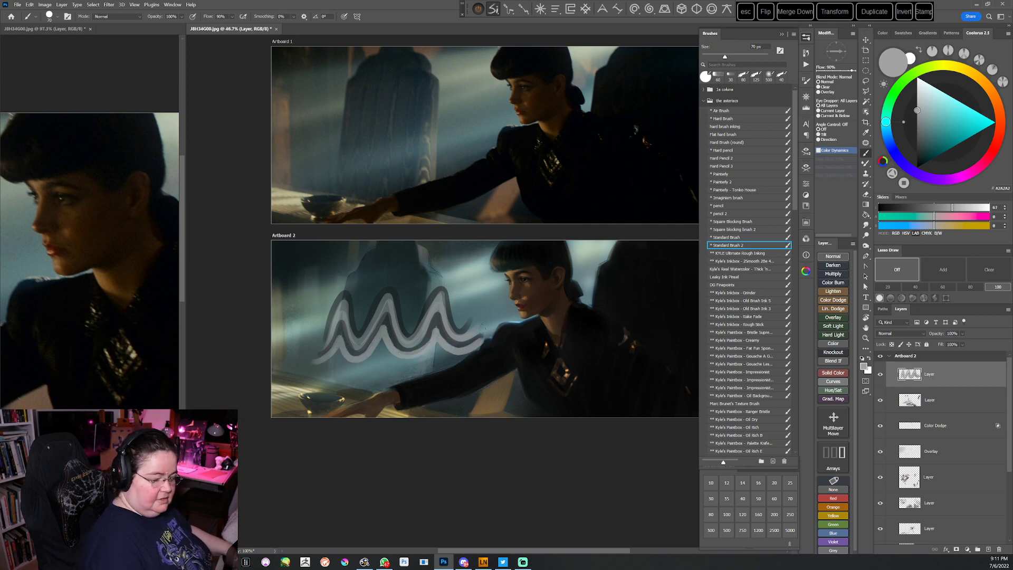
# Place copies of the wave pattern above and below the original and merge all three into one layer
pyautogui.press('v')
pyautogui.moveTo(438, 321)
pyautogui.mouseDown()
pyautogui.moveTo(440, 283)
pyautogui.moveTo(434, 379)
pyautogui.mouseUp()
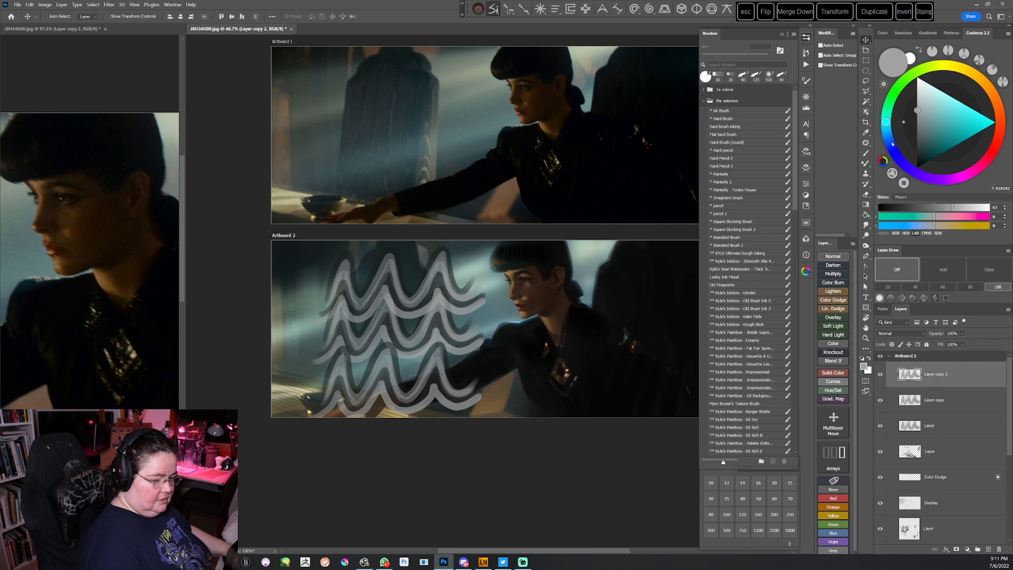
pyautogui.click(790, 15)
pyautogui.click(790, 14)
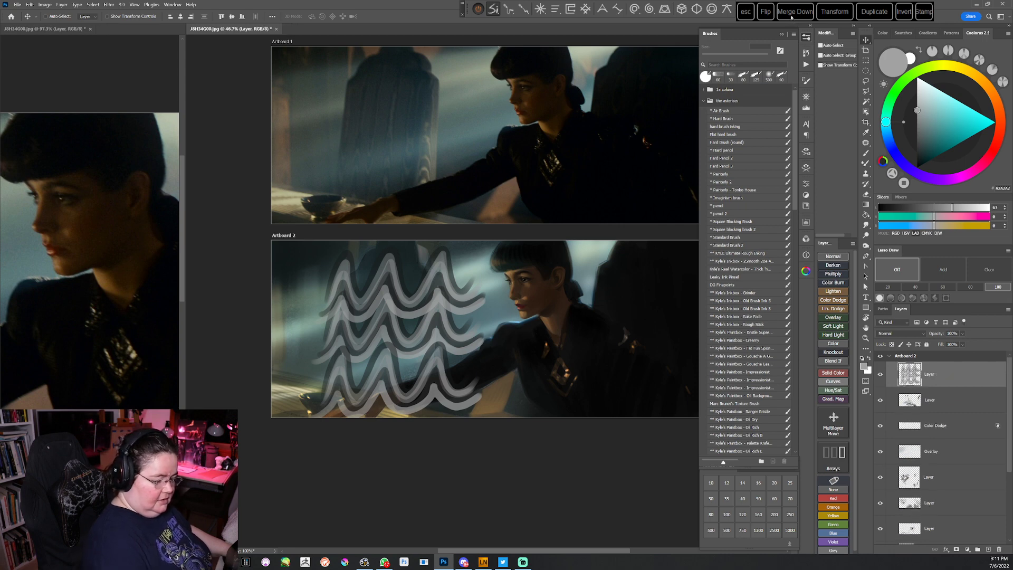
# Choose near-black #141414 and shade the gaps between the waves with the 70 px brush
pyautogui.moveTo(899, 111); pyautogui.dragTo(917, 161)
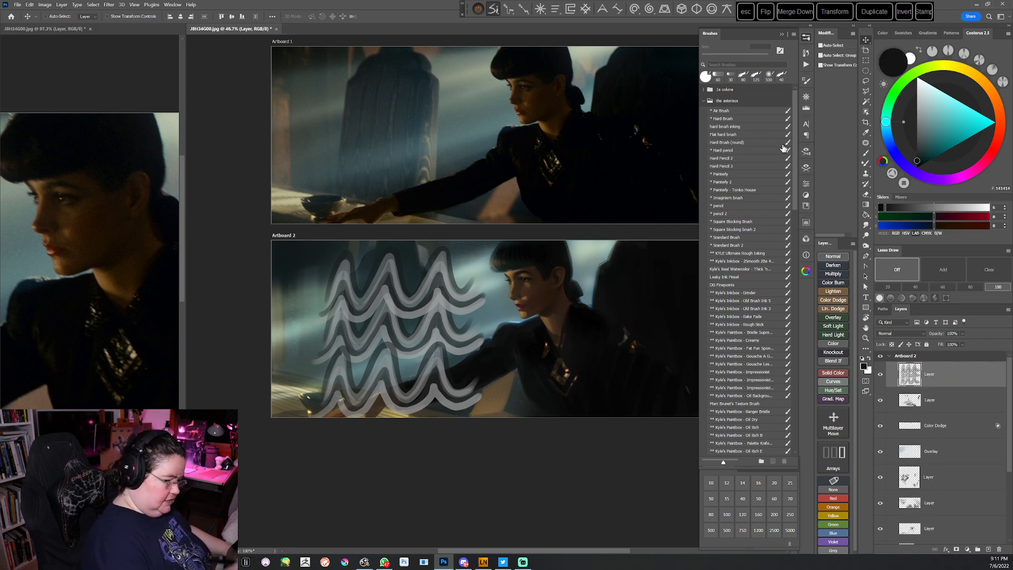
pyautogui.press('b')
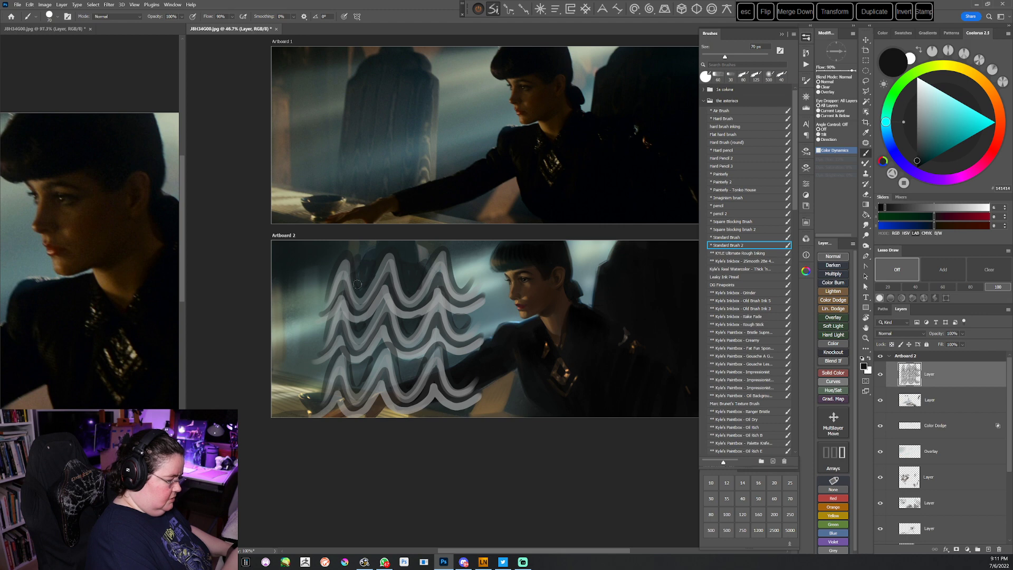
# Select the wave pattern with a rectangular marquee and open it in the Liquify filter
pyautogui.moveTo(493, 433); pyautogui.dragTo(486, 437)
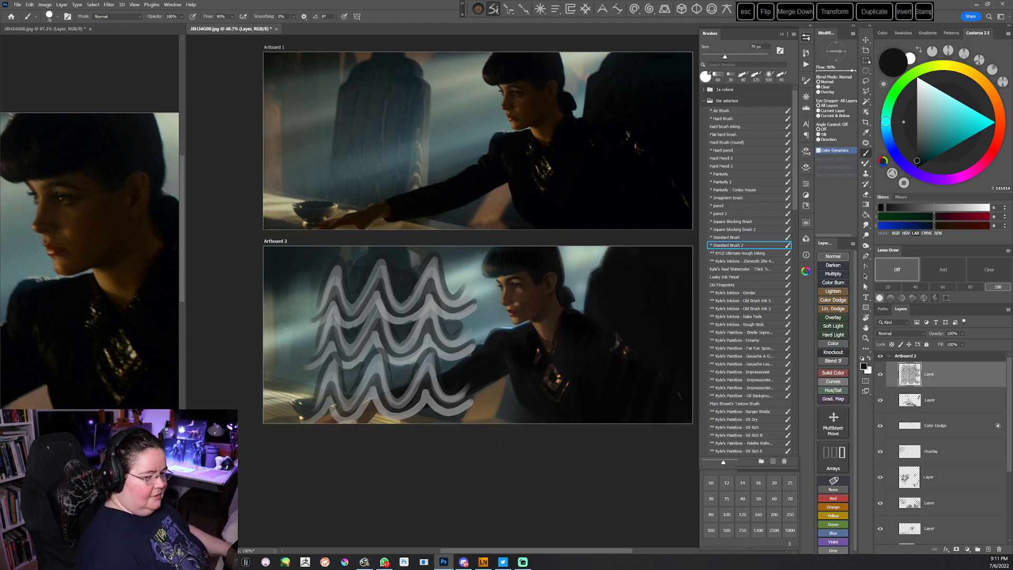
pyautogui.press('m')
pyautogui.moveTo(302, 228); pyautogui.dragTo(542, 423)
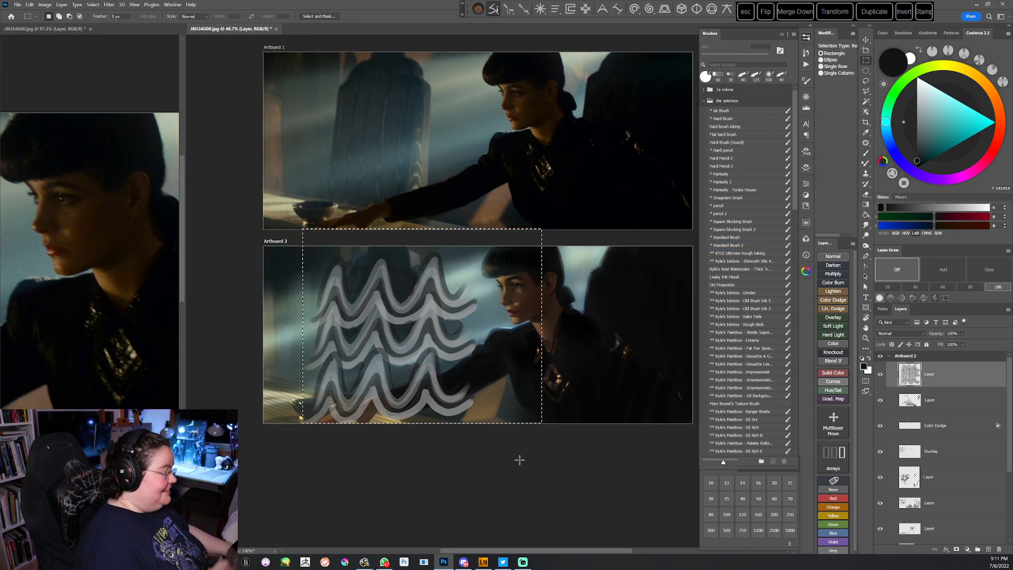
pyautogui.click(109, 4)
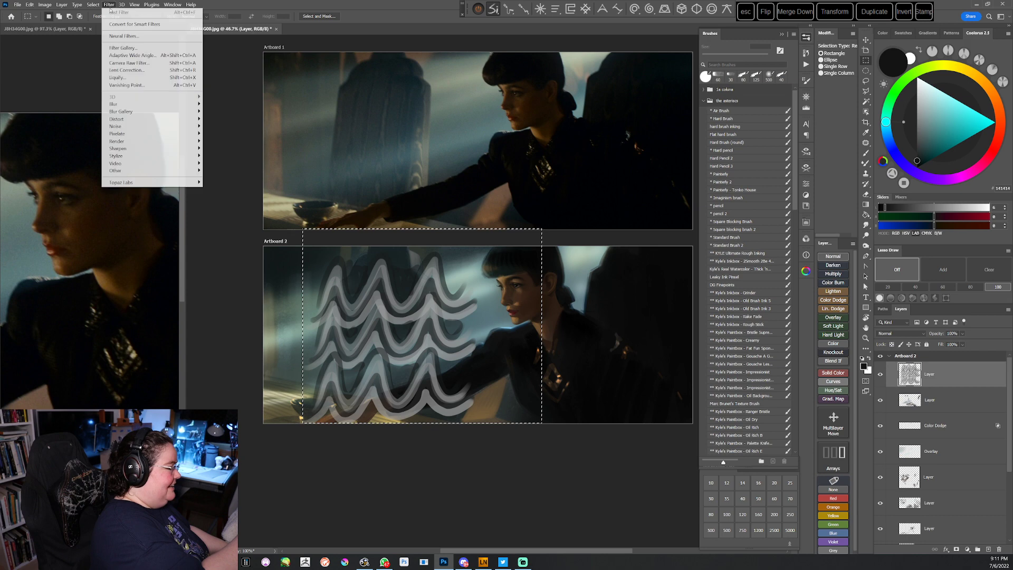
pyautogui.click(124, 79)
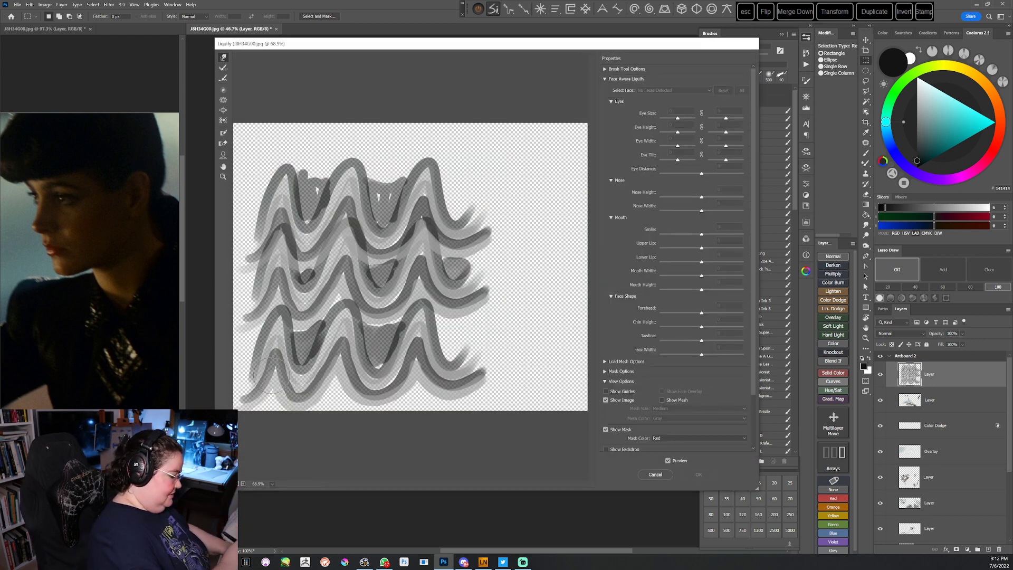
# Warp the first third of the wave pattern into tall, narrow peaks and deep troughs
pyautogui.moveTo(273, 401); pyautogui.dragTo(292, 87)
pyautogui.moveTo(270, 347); pyautogui.dragTo(286, 90)
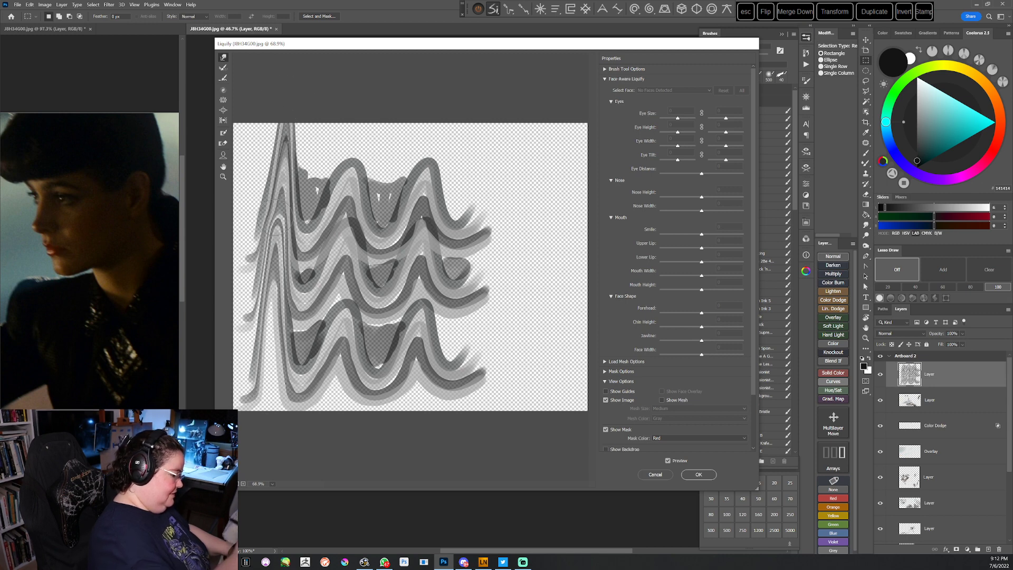
pyautogui.moveTo(273, 235); pyautogui.dragTo(284, 83)
pyautogui.moveTo(303, 138)
pyautogui.mouseDown()
pyautogui.moveTo(284, 366)
pyautogui.moveTo(294, 445)
pyautogui.mouseUp()
pyautogui.moveTo(282, 331)
pyautogui.mouseDown()
pyautogui.moveTo(299, 150)
pyautogui.moveTo(296, 441)
pyautogui.moveTo(314, 364)
pyautogui.moveTo(314, 404)
pyautogui.moveTo(324, 121)
pyautogui.mouseUp()
pyautogui.moveTo(312, 364); pyautogui.dragTo(324, 109)
pyautogui.moveTo(340, 154); pyautogui.dragTo(320, 395)
pyautogui.moveTo(336, 180); pyautogui.dragTo(324, 430)
pyautogui.moveTo(327, 216); pyautogui.dragTo(329, 456)
# Stretch the central waves upward and downward, raising an extra narrow peak in the gap beside the middle crest
pyautogui.moveTo(344, 378); pyautogui.dragTo(360, 101)
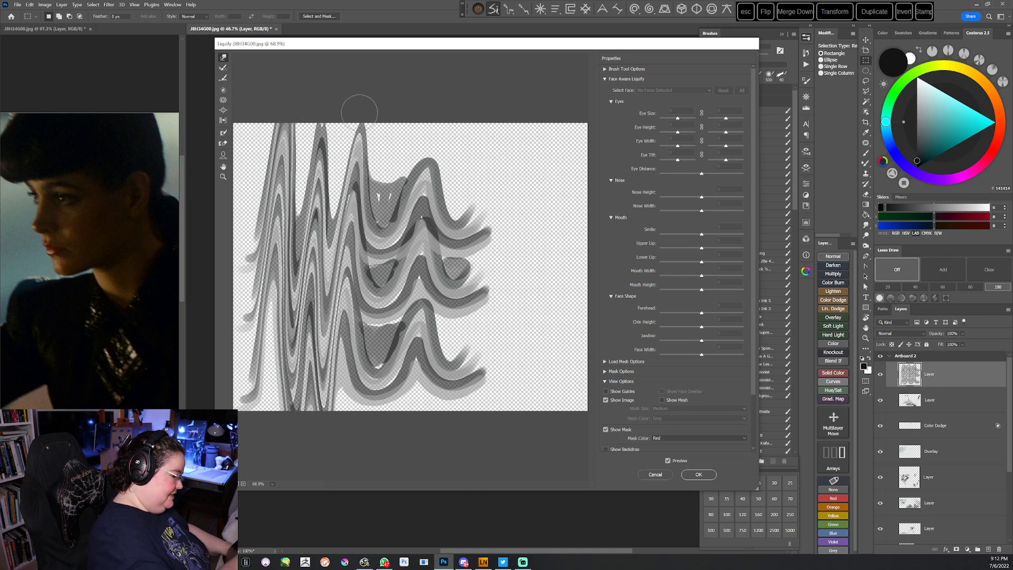
pyautogui.moveTo(340, 403); pyautogui.dragTo(356, 101)
pyautogui.moveTo(340, 373); pyautogui.dragTo(355, 91)
pyautogui.moveTo(379, 169); pyautogui.dragTo(357, 422)
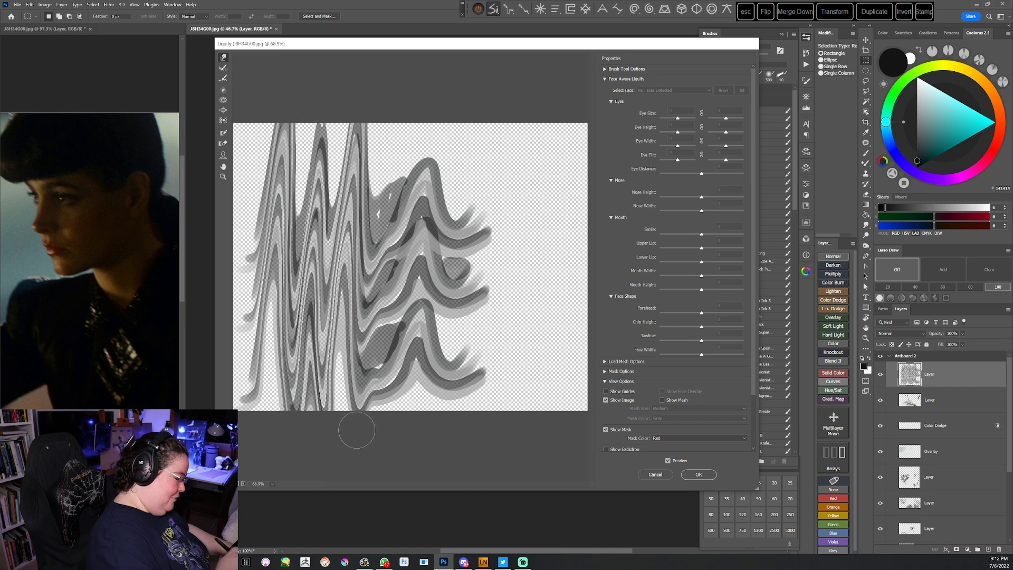
pyautogui.moveTo(373, 180)
pyautogui.mouseDown()
pyautogui.moveTo(360, 405)
pyautogui.moveTo(368, 187)
pyautogui.moveTo(372, 352)
pyautogui.mouseUp()
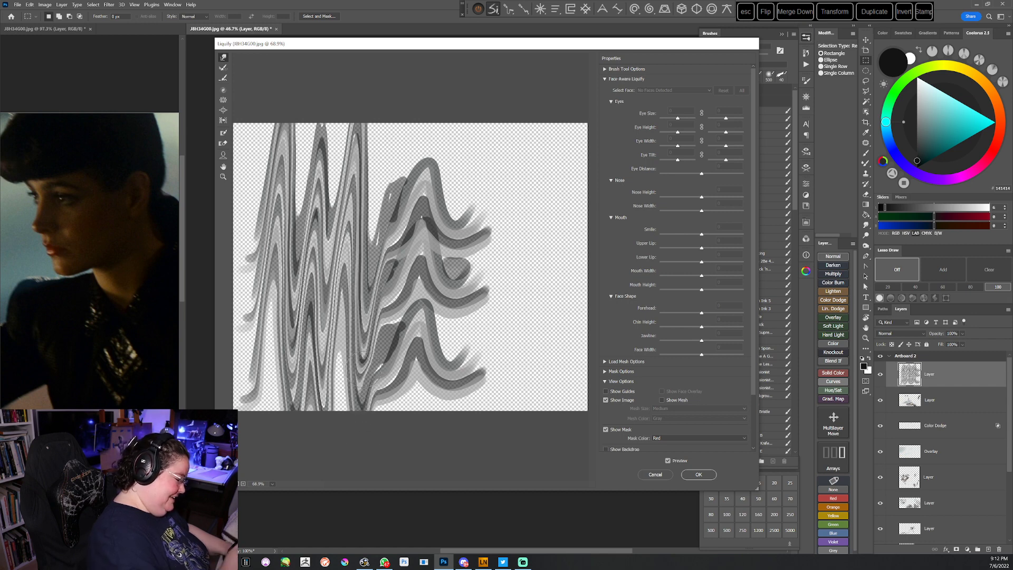
pyautogui.moveTo(387, 406); pyautogui.dragTo(391, 134)
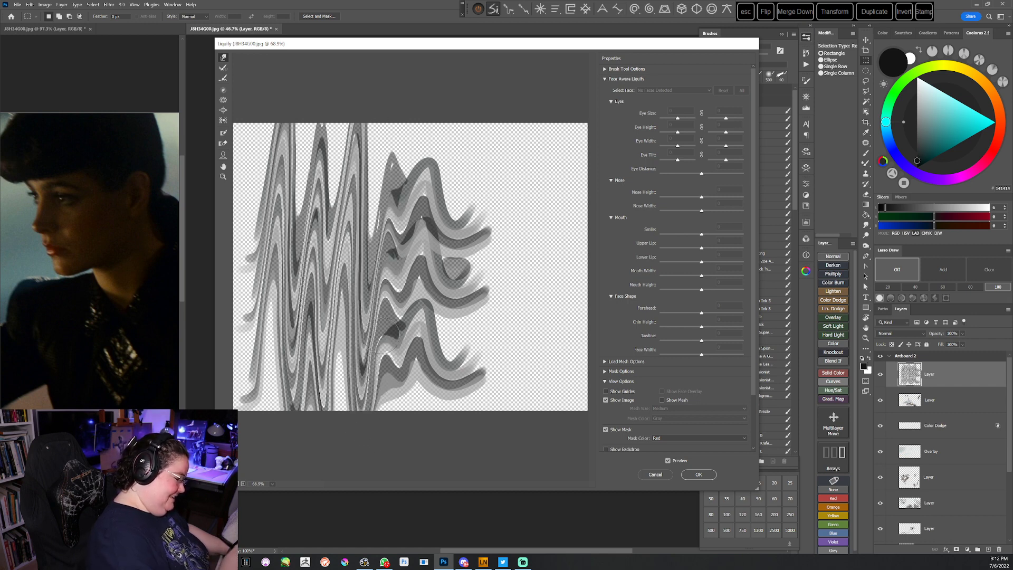
pyautogui.moveTo(387, 357); pyautogui.dragTo(389, 112)
pyautogui.moveTo(391, 375); pyautogui.dragTo(385, 112)
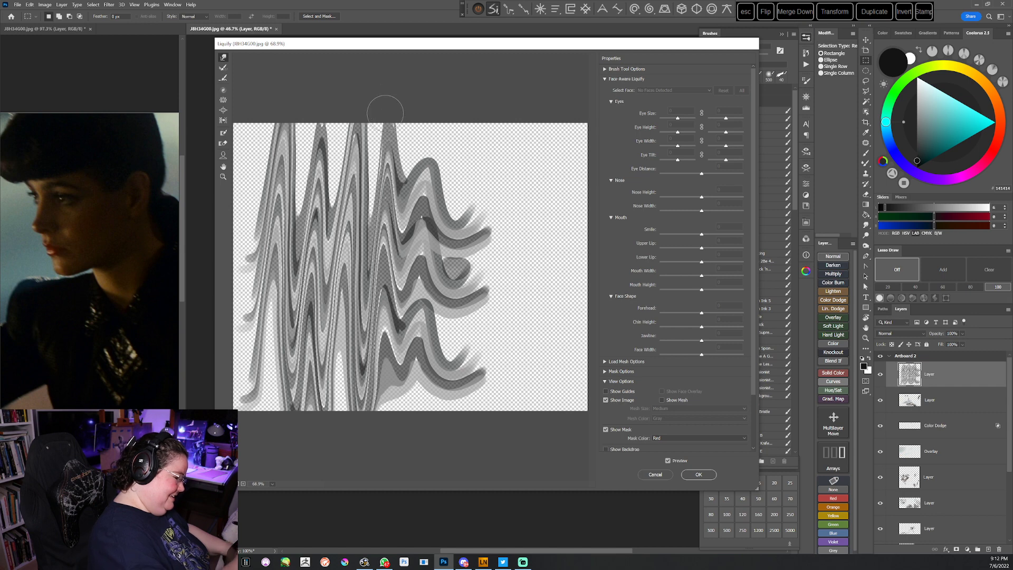
pyautogui.moveTo(383, 349); pyautogui.dragTo(383, 96)
# Pull the last crest up, deepen the trough beside it and lift the loose wave ends into a tall peak
pyautogui.moveTo(411, 146)
pyautogui.mouseDown()
pyautogui.moveTo(404, 435)
pyautogui.moveTo(401, 277)
pyautogui.moveTo(402, 426)
pyautogui.moveTo(423, 305)
pyautogui.moveTo(424, 101)
pyautogui.mouseUp()
pyautogui.moveTo(415, 369); pyautogui.dragTo(416, 149)
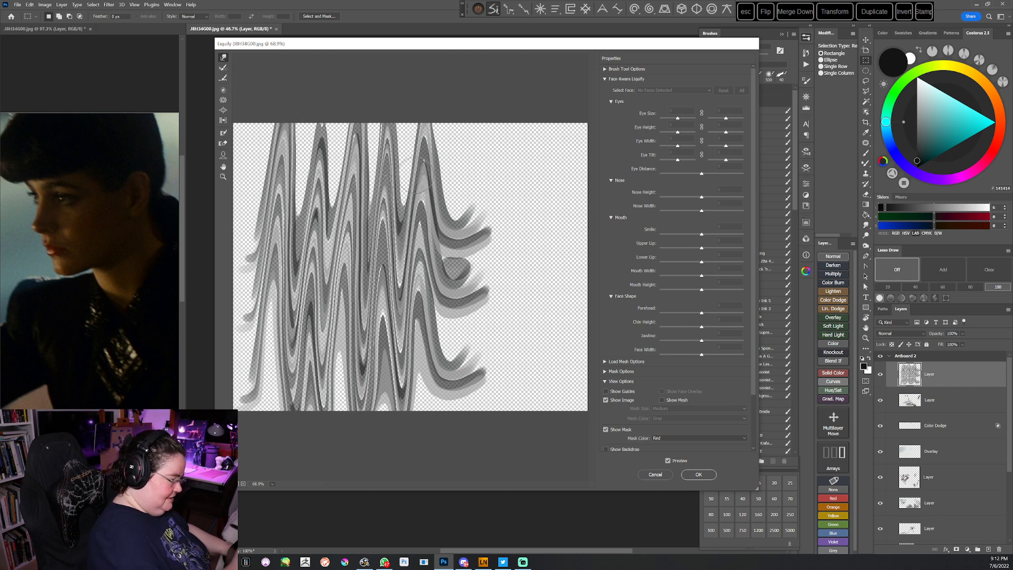
pyautogui.moveTo(414, 321); pyautogui.dragTo(414, 85)
pyautogui.moveTo(446, 169)
pyautogui.mouseDown()
pyautogui.moveTo(437, 455)
pyautogui.moveTo(437, 360)
pyautogui.moveTo(438, 450)
pyautogui.mouseUp()
pyautogui.moveTo(447, 205)
pyautogui.mouseDown()
pyautogui.moveTo(441, 323)
pyautogui.moveTo(452, 418)
pyautogui.moveTo(465, 108)
pyautogui.mouseUp()
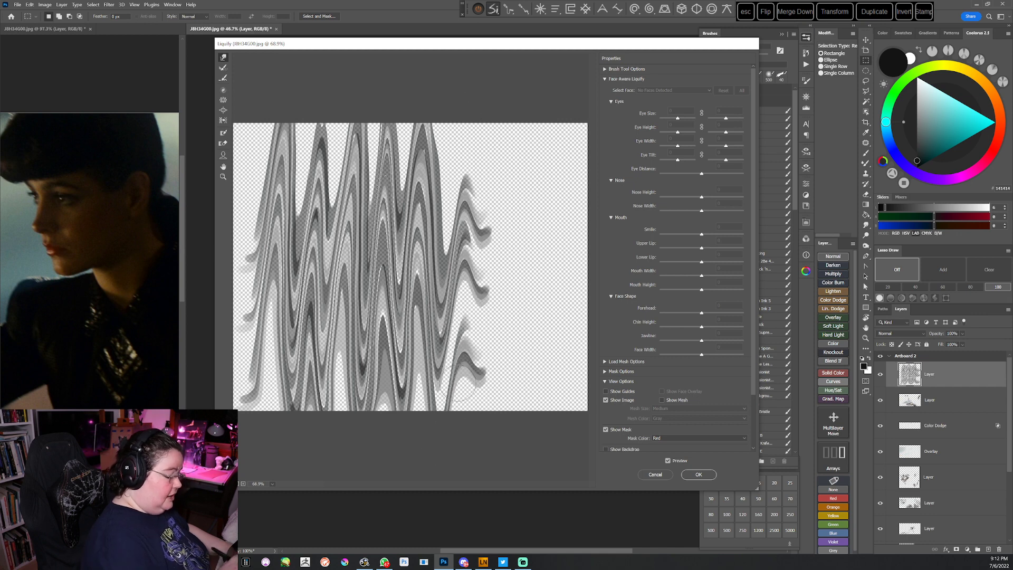
pyautogui.moveTo(462, 376); pyautogui.dragTo(464, 113)
# Lengthen the remaining peaks and troughs across the whole pattern and apply the Liquify result
pyautogui.moveTo(425, 246); pyautogui.dragTo(427, 87)
pyautogui.moveTo(313, 211); pyautogui.dragTo(316, 98)
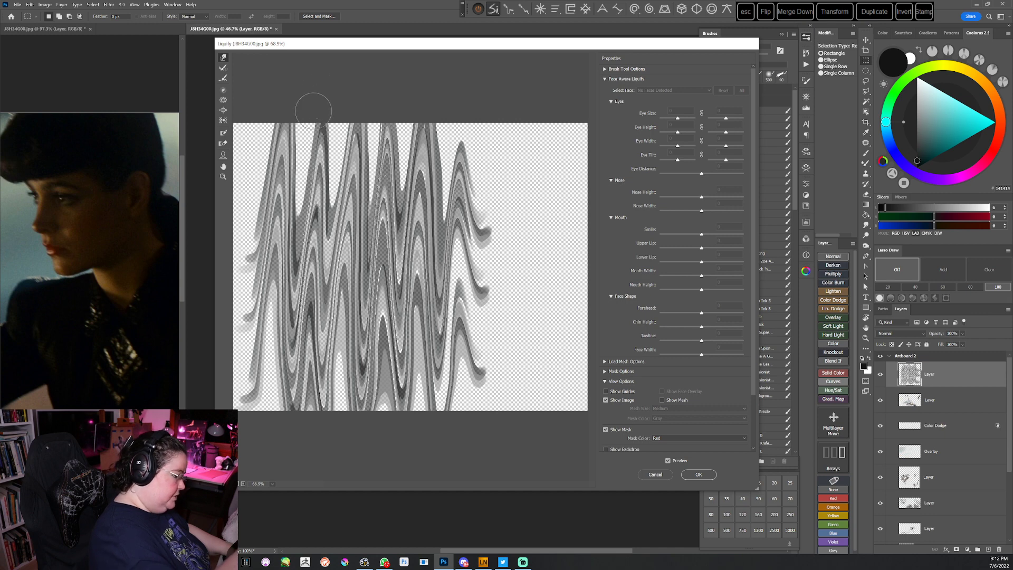
pyautogui.moveTo(272, 364); pyautogui.dragTo(272, 105)
pyautogui.moveTo(464, 274); pyautogui.dragTo(453, 125)
pyautogui.moveTo(332, 169); pyautogui.dragTo(324, 395)
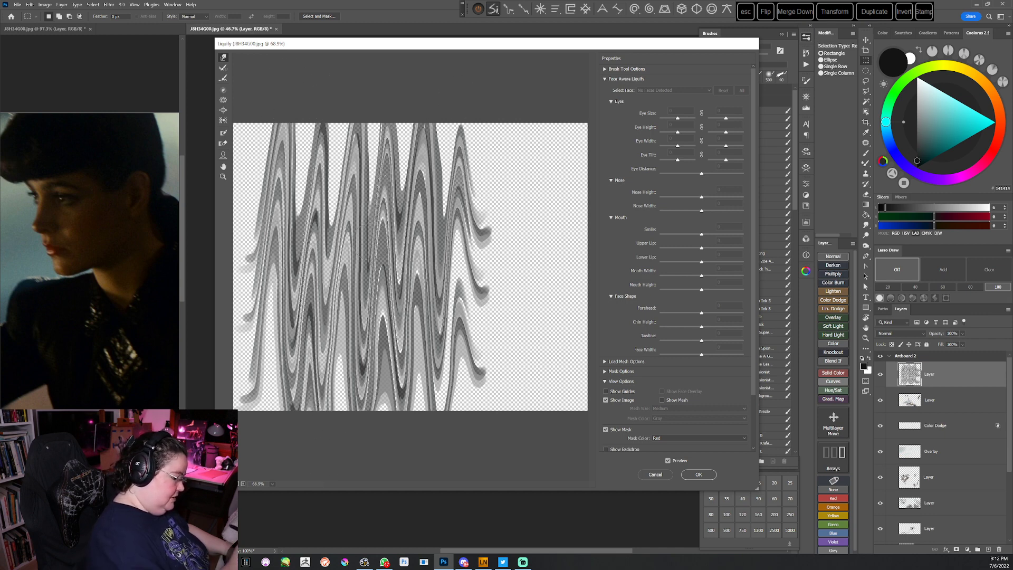
pyautogui.moveTo(343, 289)
pyautogui.mouseDown()
pyautogui.moveTo(350, 95)
pyautogui.moveTo(382, 217)
pyautogui.moveTo(374, 435)
pyautogui.mouseUp()
pyautogui.moveTo(373, 400); pyautogui.dragTo(386, 121)
pyautogui.moveTo(420, 403)
pyautogui.mouseDown()
pyautogui.moveTo(406, 158)
pyautogui.moveTo(416, 102)
pyautogui.mouseUp()
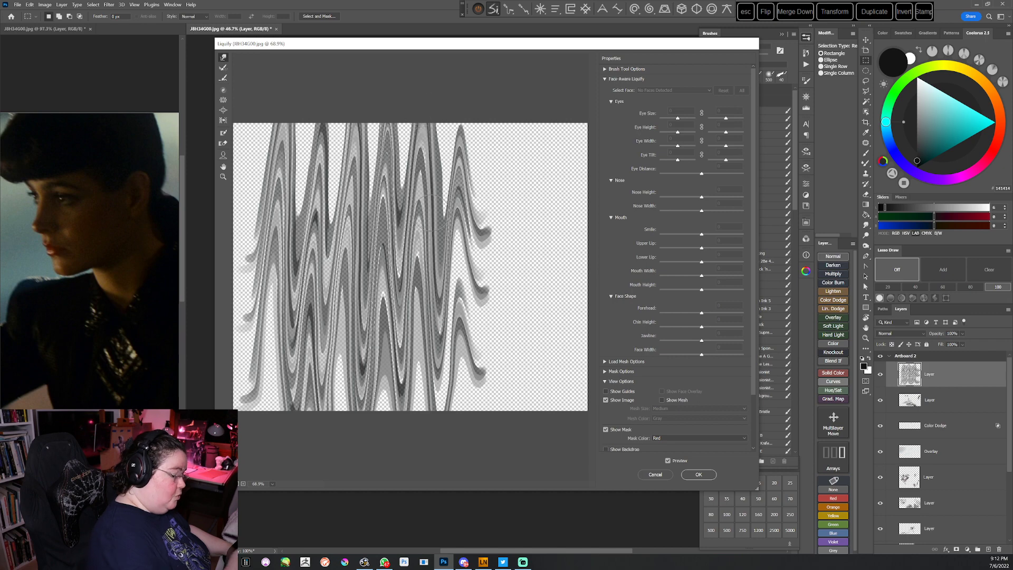
pyautogui.moveTo(464, 379); pyautogui.dragTo(458, 97)
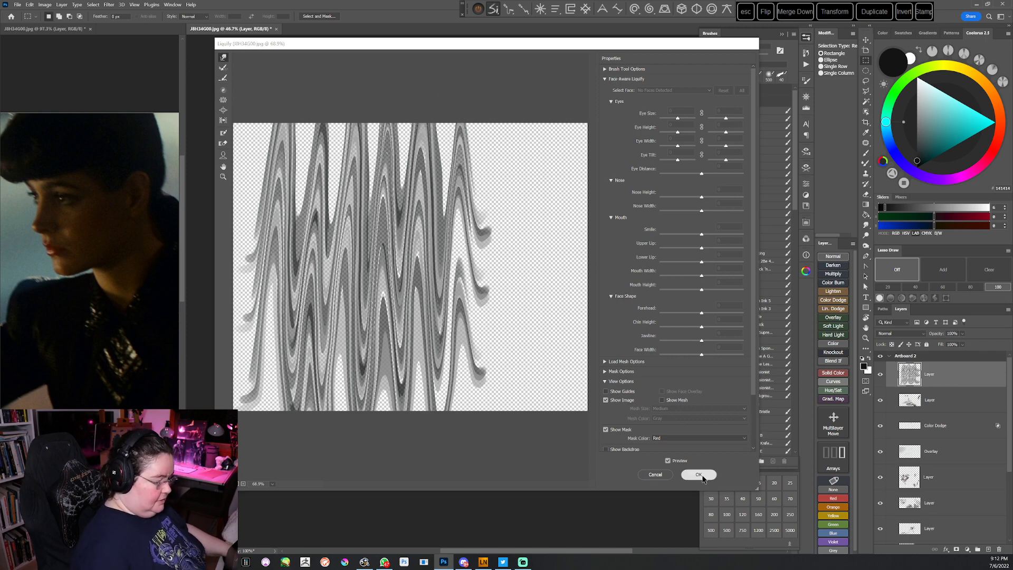
pyautogui.click(698, 474)
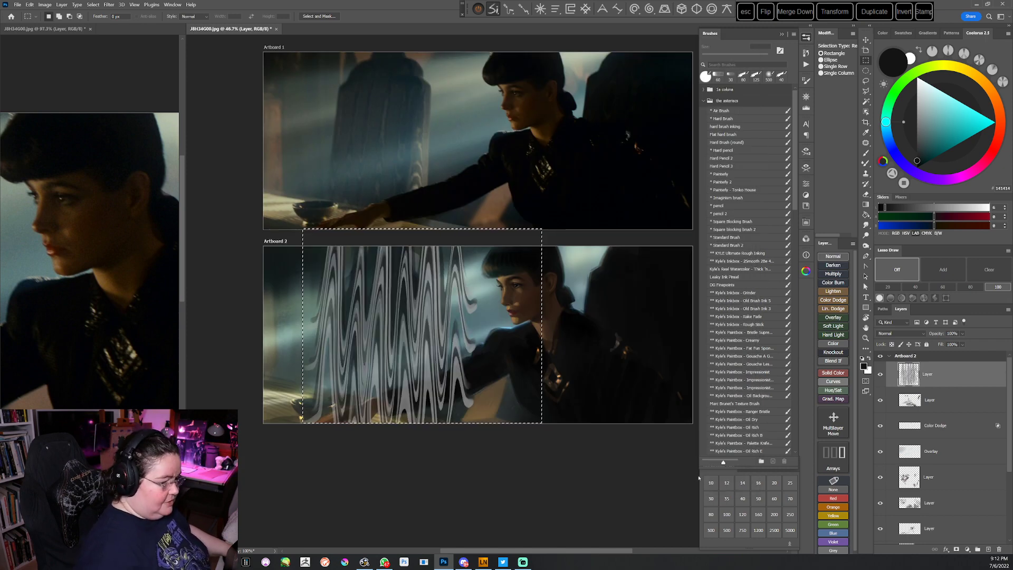
# Distort the selected grain pattern by pulling its four corners inward to match the central chair's perspective
pyautogui.click(826, 17)
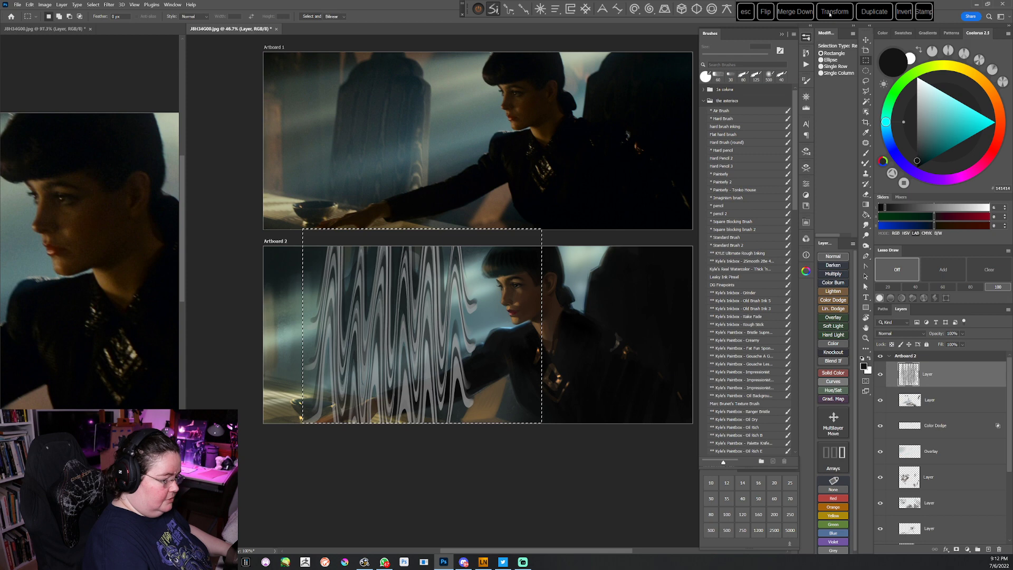
pyautogui.rightClick(464, 298)
pyautogui.click(483, 336)
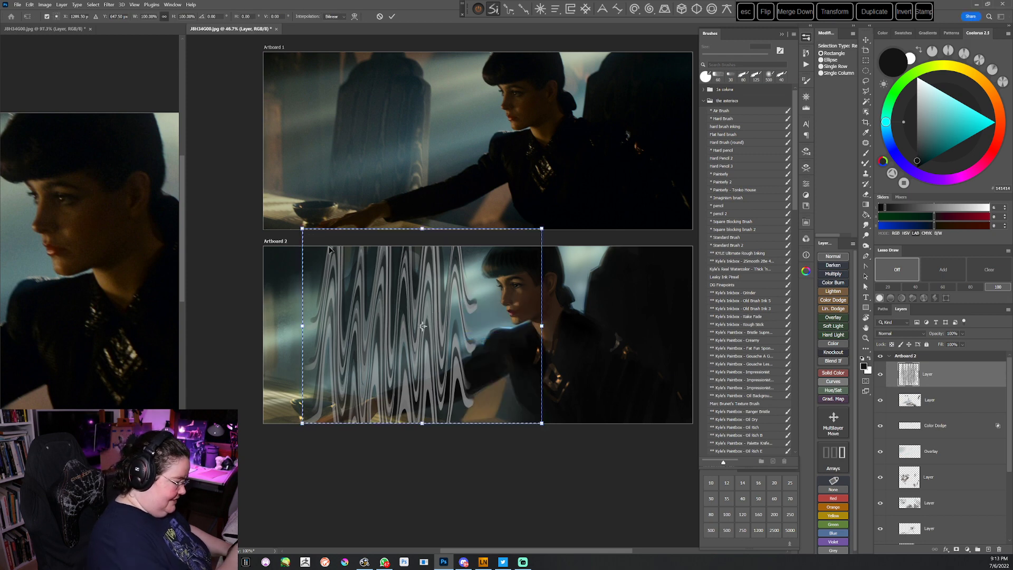
pyautogui.moveTo(302, 229); pyautogui.dragTo(328, 249)
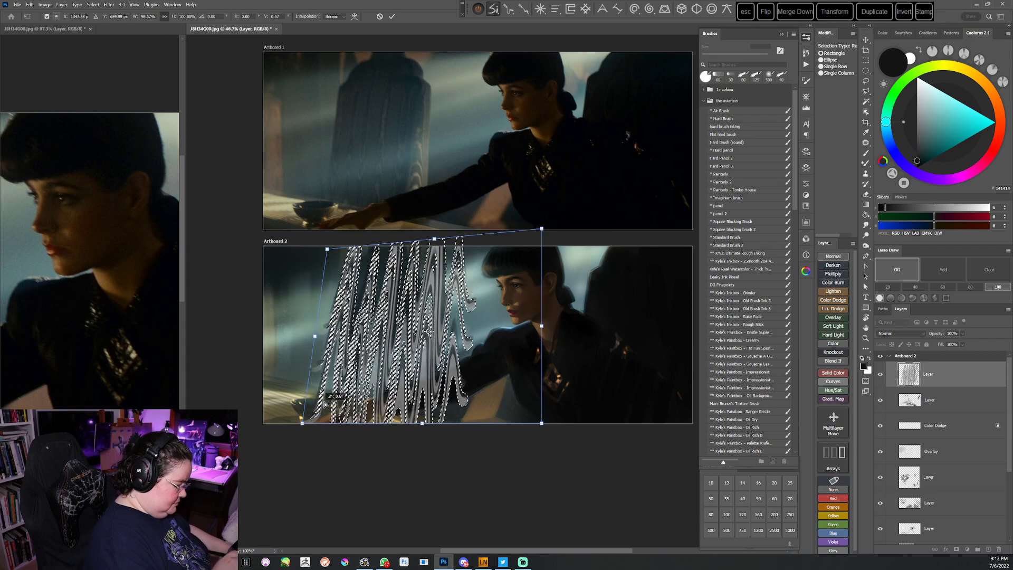
pyautogui.moveTo(302, 423); pyautogui.dragTo(331, 397)
pyautogui.moveTo(542, 228); pyautogui.dragTo(464, 255)
pyautogui.moveTo(542, 422); pyautogui.dragTo(442, 407)
# Fine-tune the corners and sides of the distorted grain to fit the chair back and commit the transformation
pyautogui.moveTo(326, 394); pyautogui.dragTo(310, 394)
pyautogui.moveTo(327, 251); pyautogui.dragTo(328, 254)
pyautogui.moveTo(395, 253); pyautogui.dragTo(398, 249)
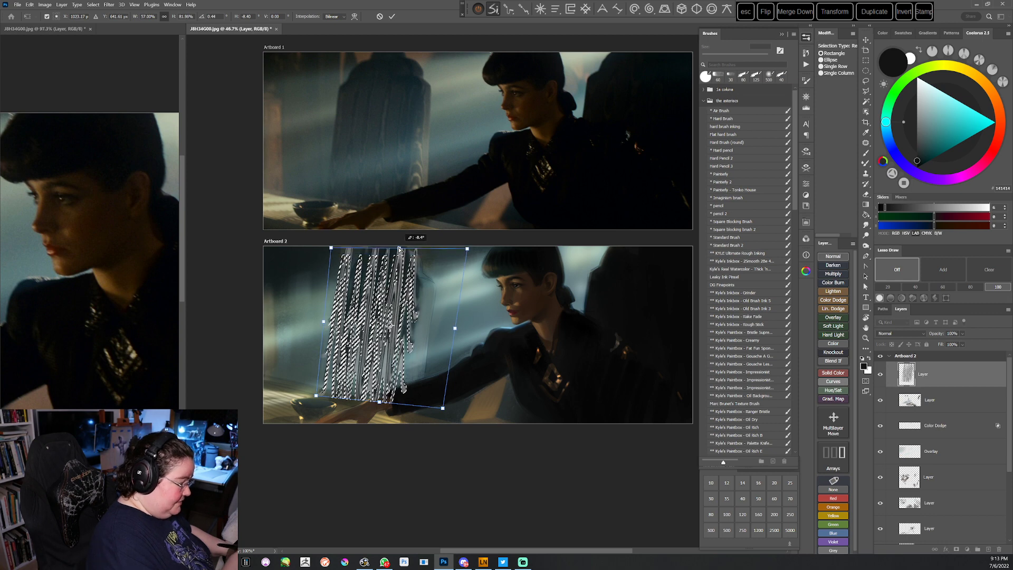
pyautogui.moveTo(466, 247); pyautogui.dragTo(468, 244)
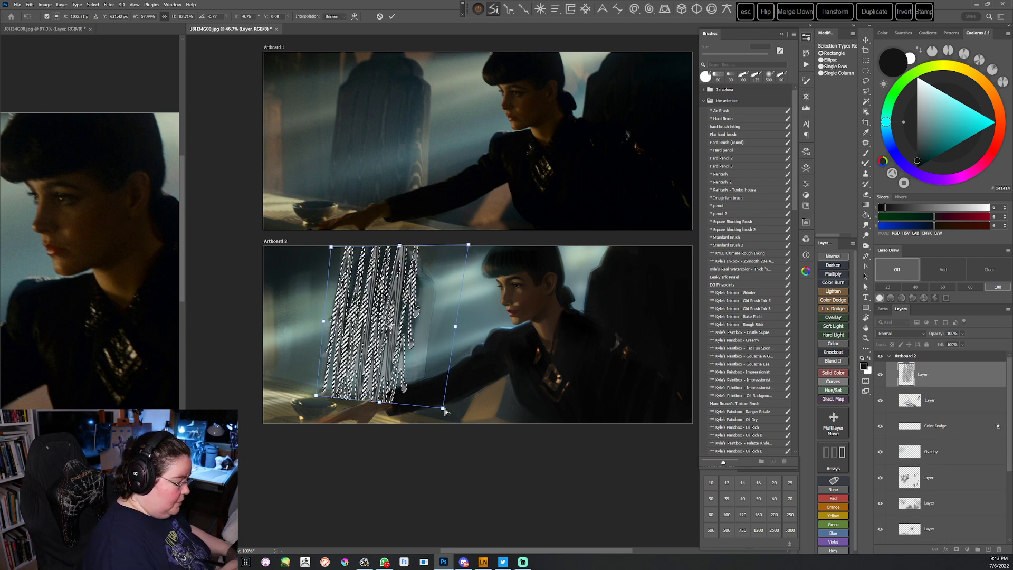
pyautogui.moveTo(443, 408); pyautogui.dragTo(454, 413)
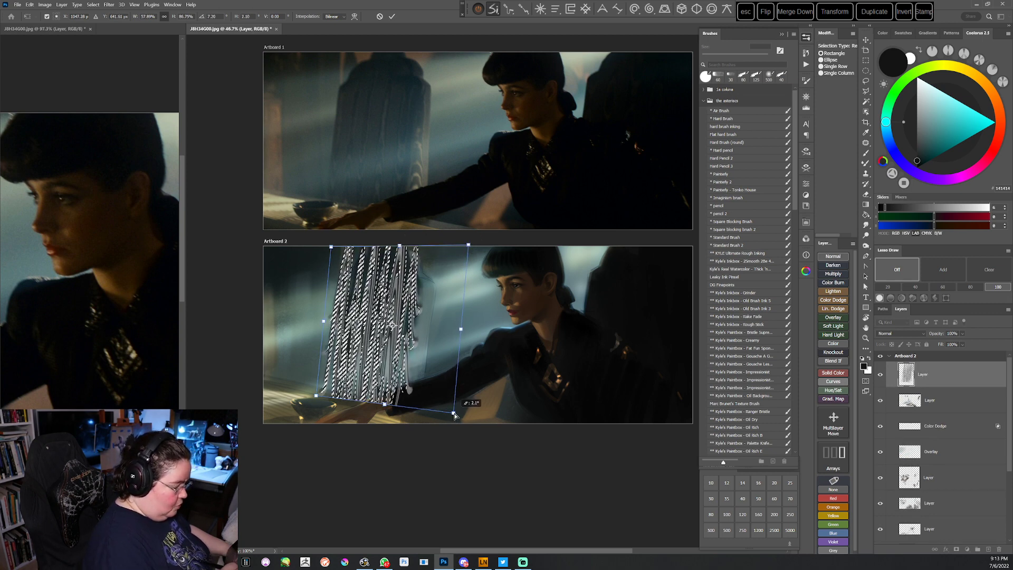
pyautogui.moveTo(461, 328); pyautogui.dragTo(467, 331)
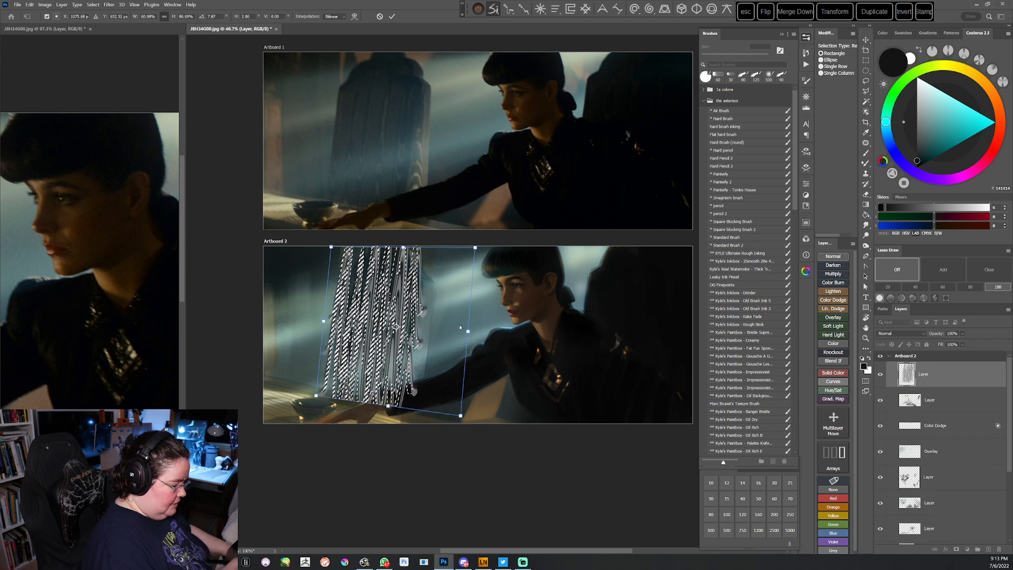
pyautogui.moveTo(324, 321); pyautogui.dragTo(322, 322)
pyautogui.moveTo(471, 334); pyautogui.dragTo(473, 331)
pyautogui.click(391, 16)
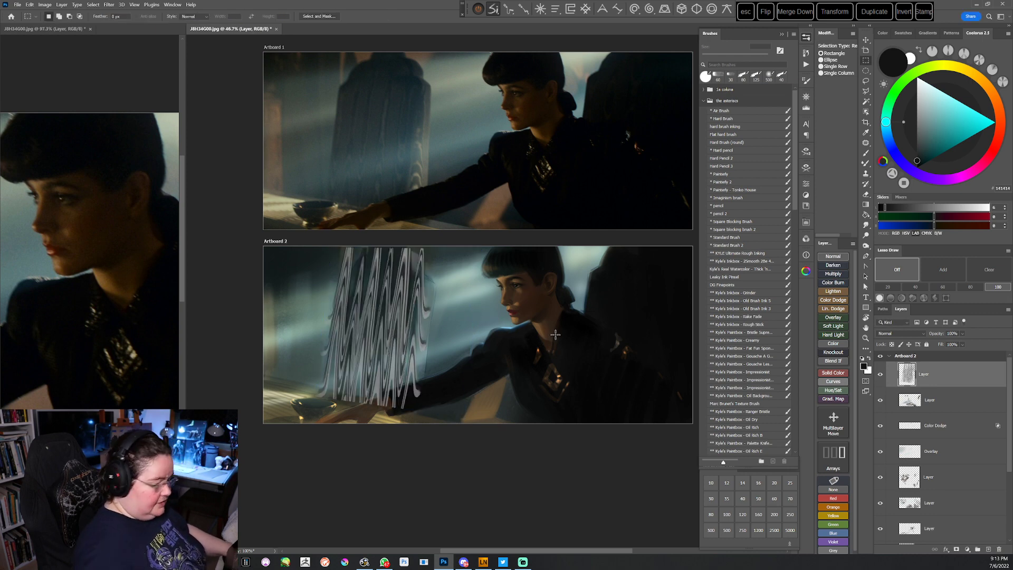
# Set the grain layer's blend mode to Overlay and lower its opacity
pyautogui.click(905, 336)
pyautogui.click(896, 432)
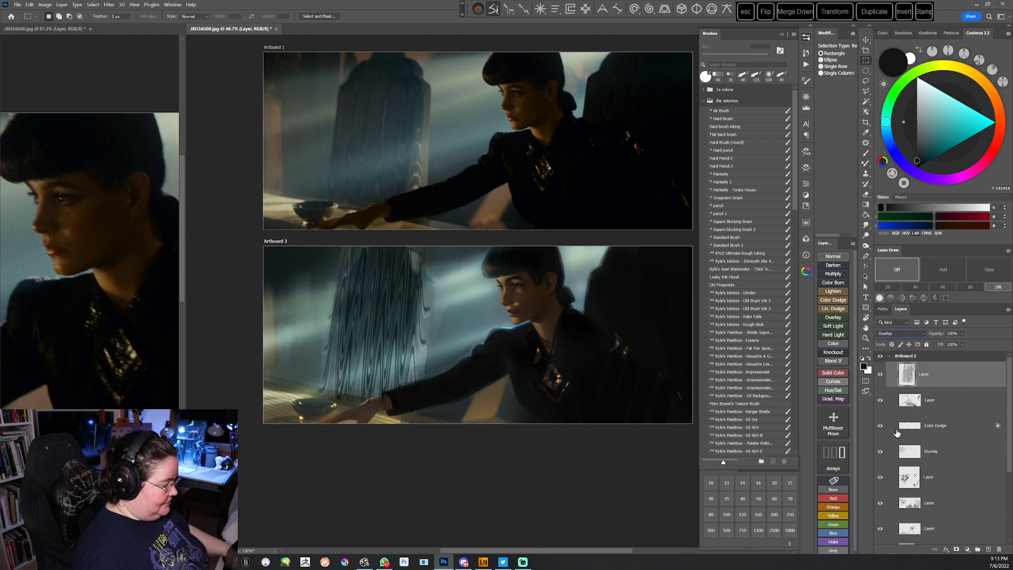
pyautogui.moveTo(932, 337); pyautogui.dragTo(925, 338)
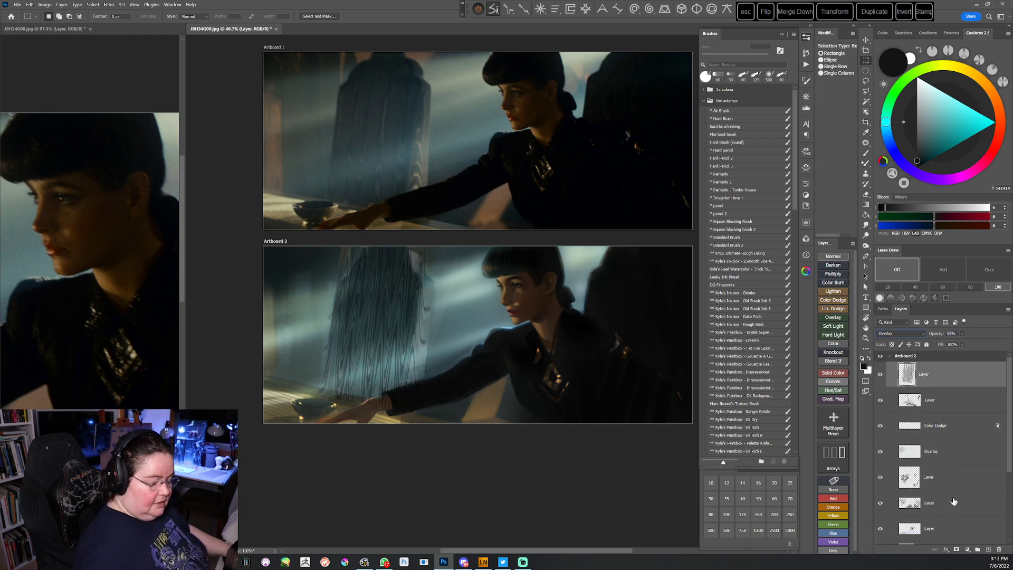
# Add a layer mask to the grain layer and hide grain along the chair's edges with black Standard Brush 2 at 70 px
pyautogui.click(956, 549)
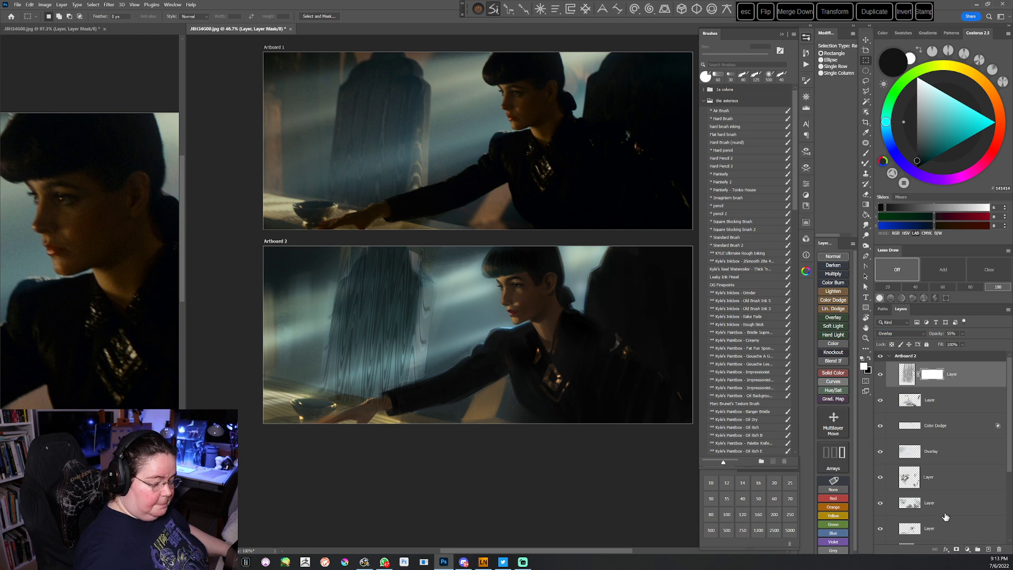
pyautogui.click(738, 245)
pyautogui.press('x')
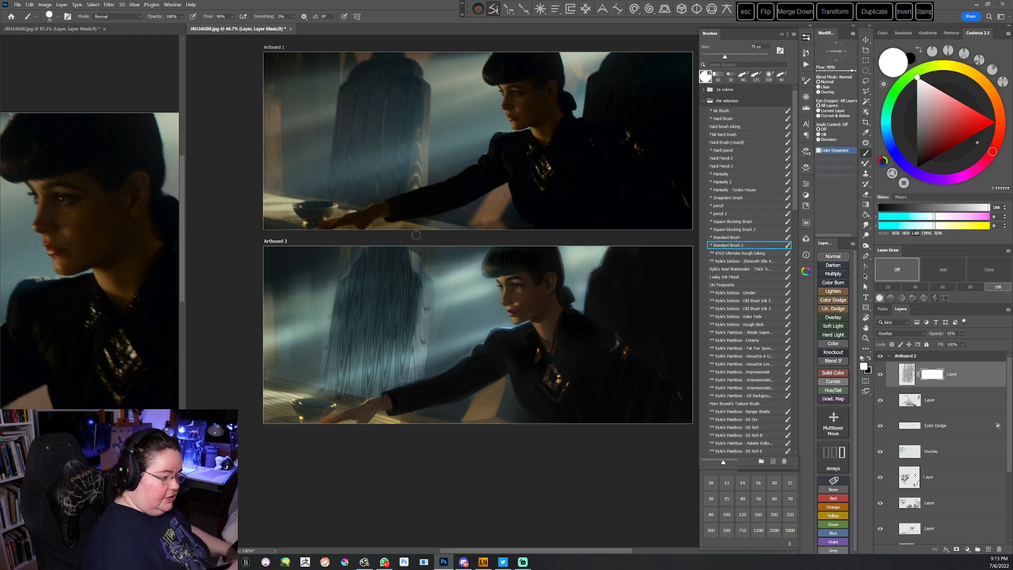
pyautogui.press('x')
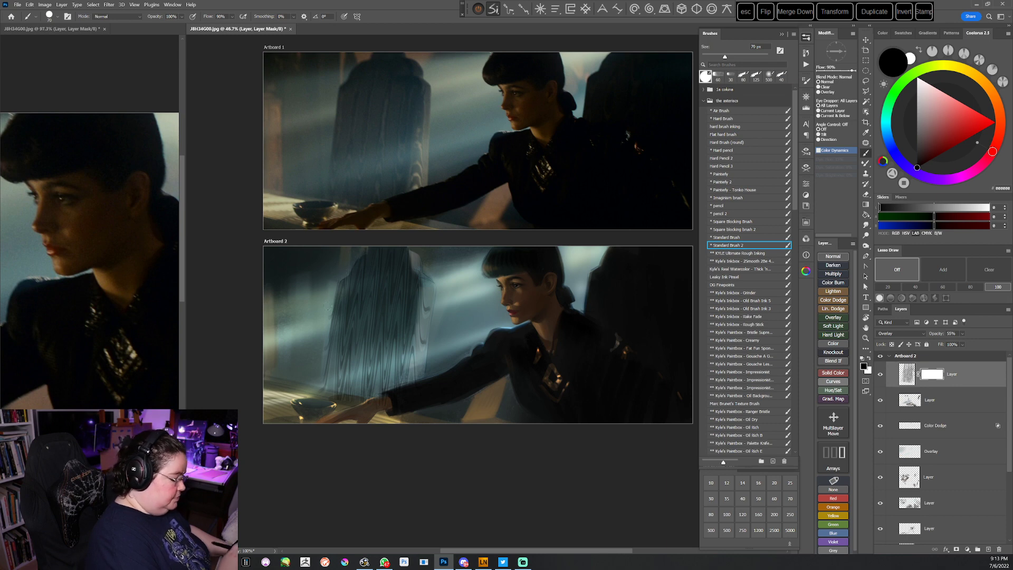
pyautogui.press('r')
pyautogui.moveTo(316, 384); pyautogui.dragTo(294, 309)
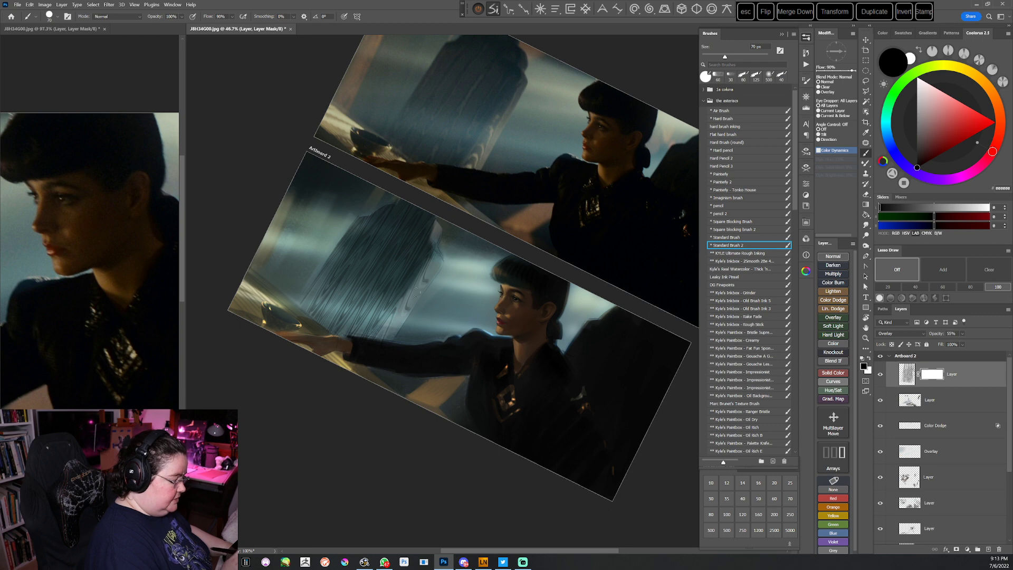
pyautogui.press('r')
pyautogui.press('Escape')
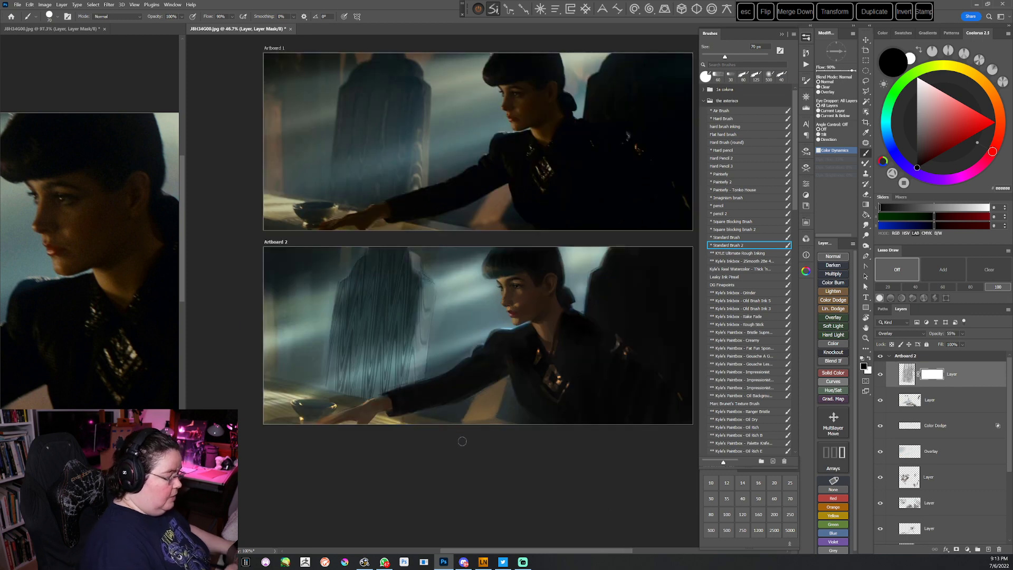
# Enlarge the brush to 200 px and soften the chair grain on the layer mask with black
pyautogui.press(']')
pyautogui.press(']')
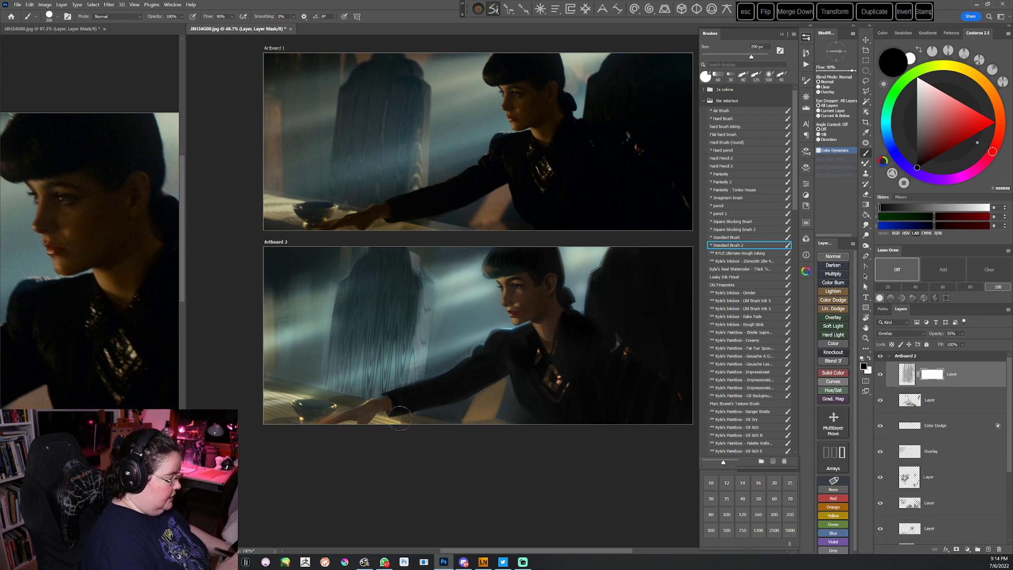
pyautogui.moveTo(465, 461); pyautogui.dragTo(461, 447)
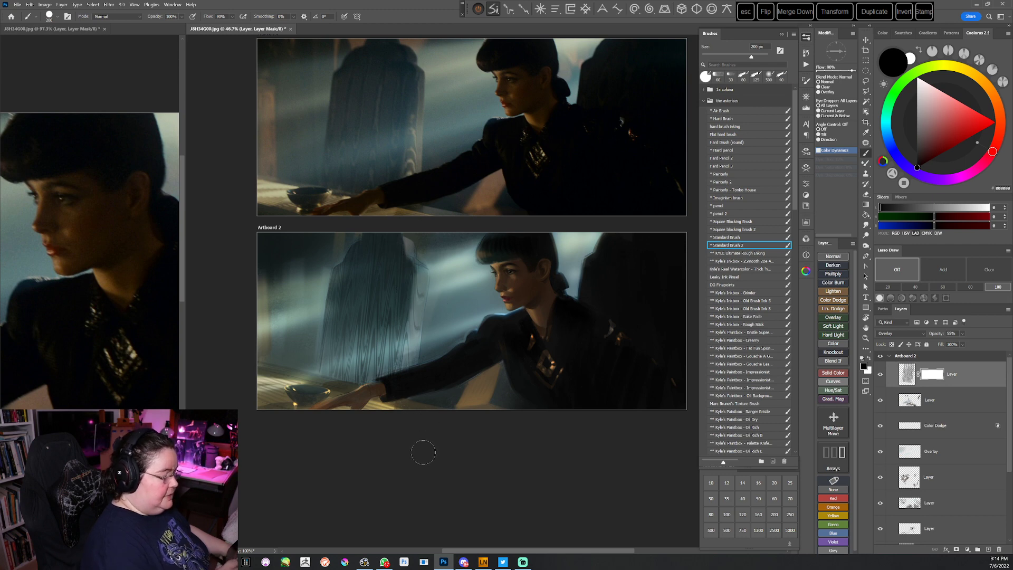
# Resize the mask brush to 175 px for refining the chair grain
pyautogui.press('[')
pyautogui.press('[')
pyautogui.press('[')
pyautogui.press('[')
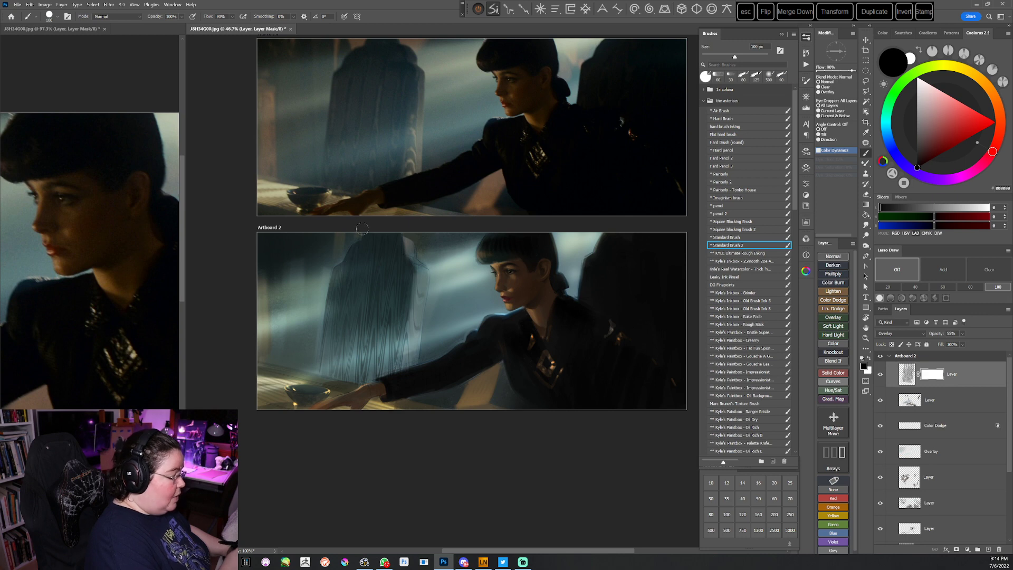
pyautogui.press(']')
pyautogui.press(']')
pyautogui.press(']')
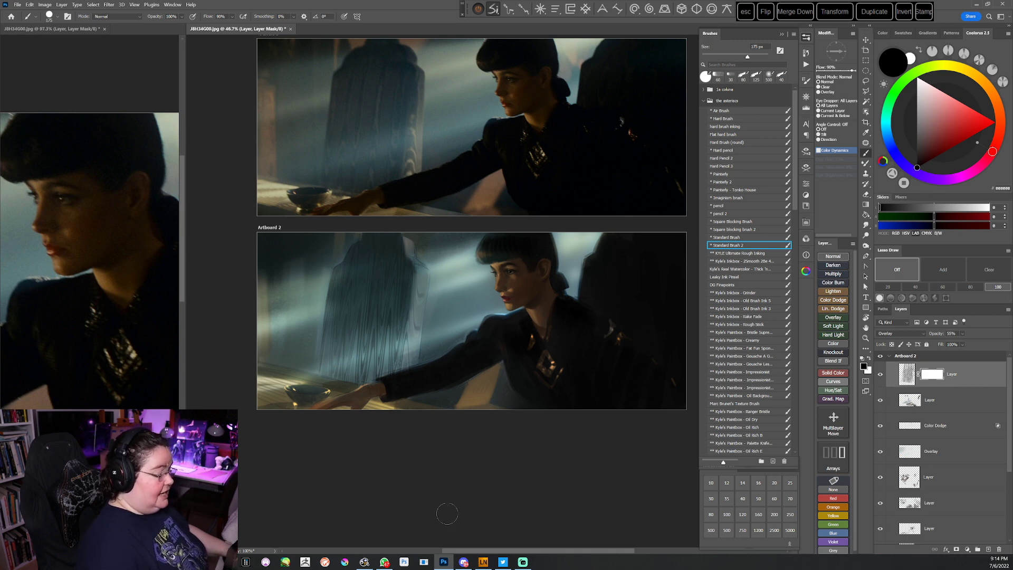
# Toggle the grain layer's visibility repeatedly to compare the central chair with and without the wood grain
pyautogui.click(881, 375)
pyautogui.click(881, 375)
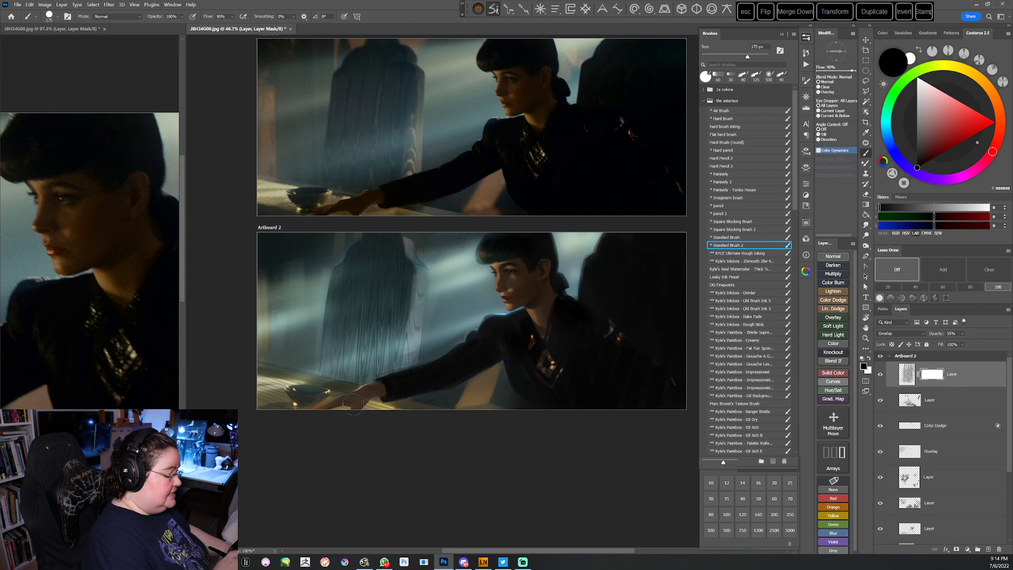
pyautogui.click(881, 376)
pyautogui.click(882, 377)
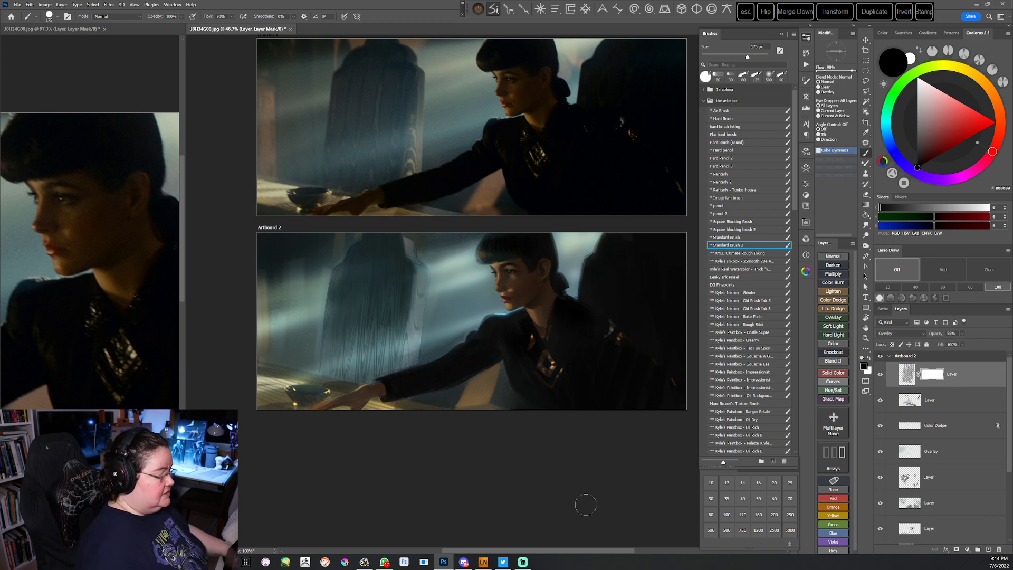
pyautogui.scroll(1, 582, 492)
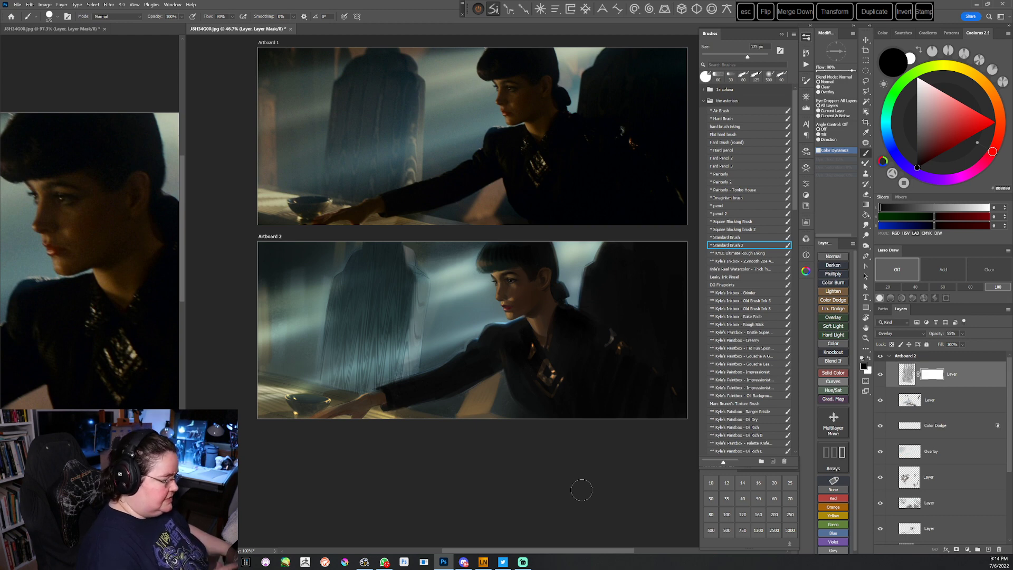
pyautogui.moveTo(489, 445); pyautogui.dragTo(491, 457)
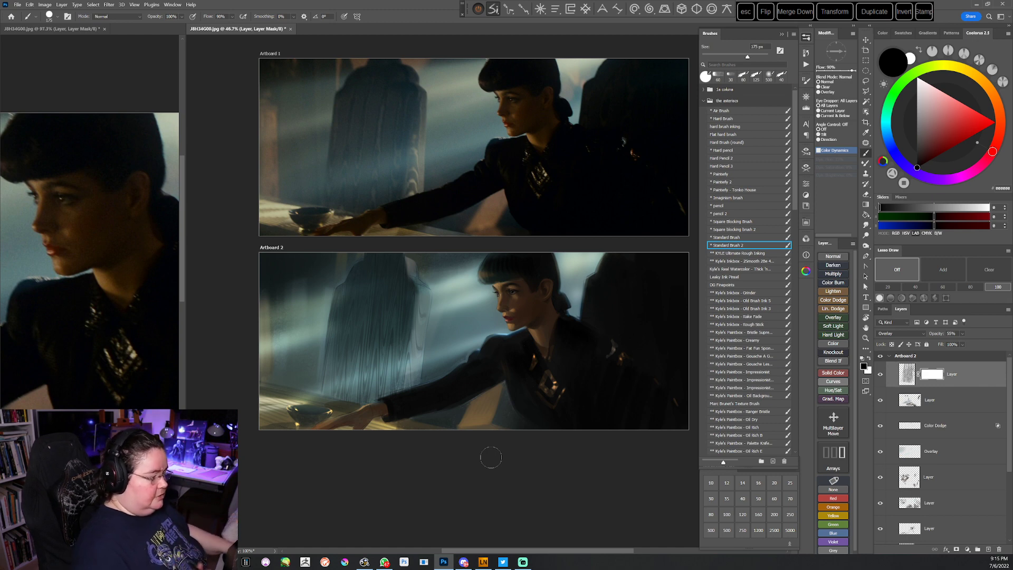
pyautogui.click(880, 375)
pyautogui.click(880, 374)
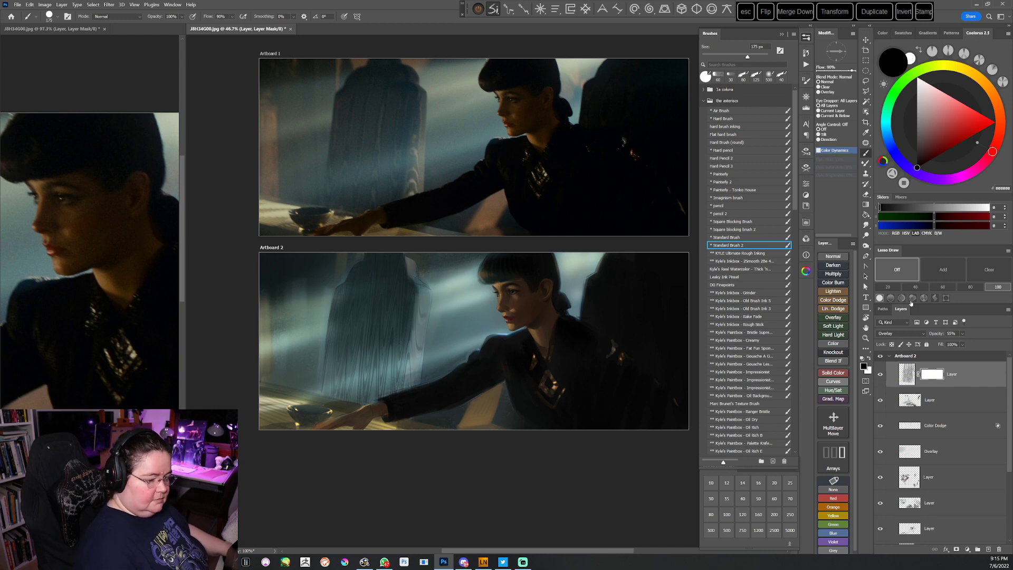
# Fade the lower part of the chair grain on the layer mask using the black Air Brush at 400 px
pyautogui.click(739, 111)
pyautogui.click(917, 162)
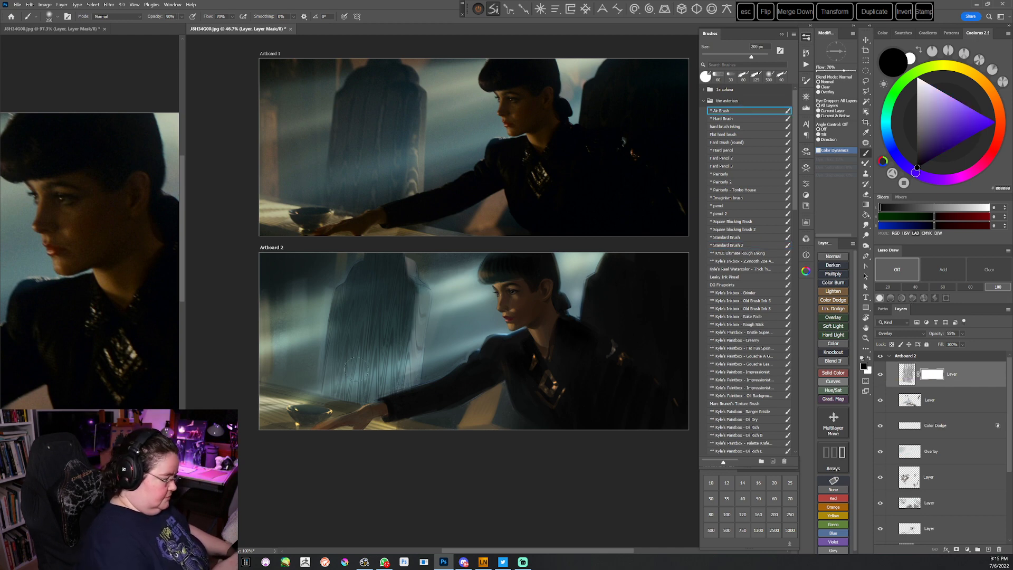
pyautogui.click(341, 438)
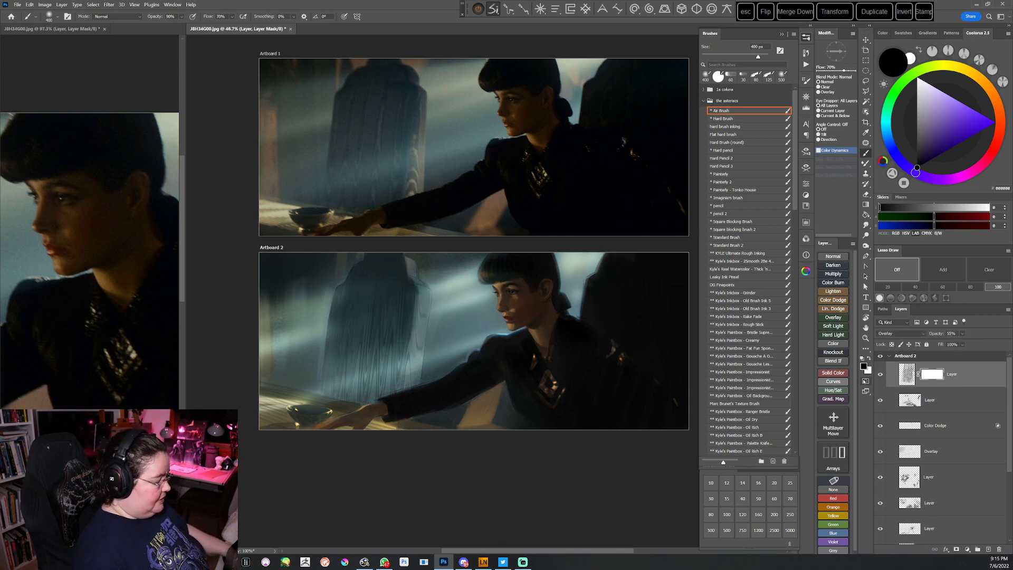
pyautogui.moveTo(543, 465); pyautogui.dragTo(539, 489)
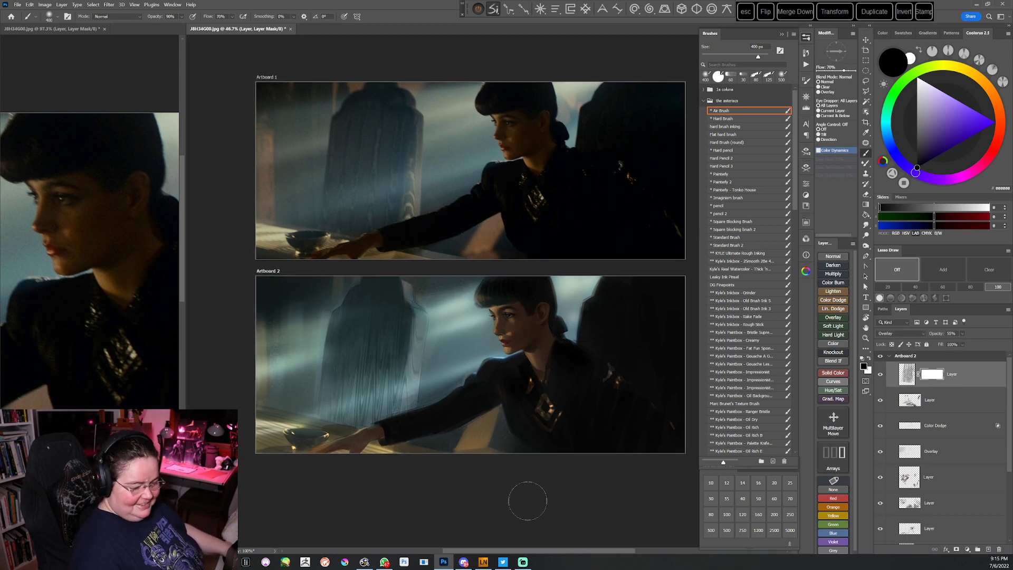
# Add a Normal layer above the grain and darken the chair back with sampled dark teal using Standard Brush 2 at 200 px
pyautogui.click(832, 256)
pyautogui.click(722, 244)
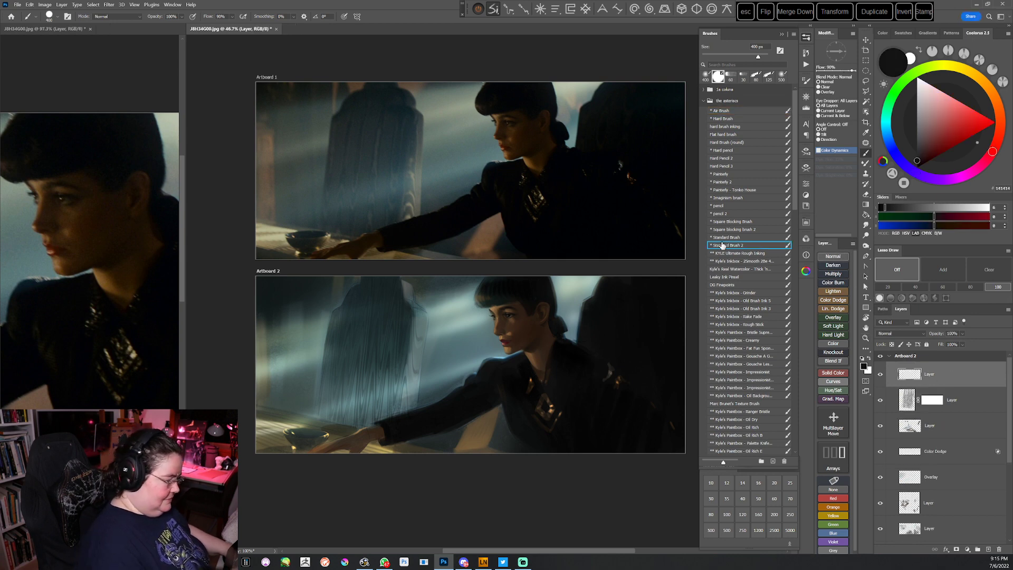
pyautogui.keyDown('alt'); pyautogui.click(366, 306); pyautogui.keyUp('alt')
pyautogui.press('[')
pyautogui.press('[')
pyautogui.moveTo(345, 319)
pyautogui.mouseDown()
pyautogui.moveTo(329, 355)
pyautogui.moveTo(343, 319)
pyautogui.moveTo(334, 378)
pyautogui.mouseUp()
pyautogui.moveTo(374, 298)
pyautogui.mouseDown()
pyautogui.moveTo(362, 357)
pyautogui.moveTo(386, 292)
pyautogui.moveTo(371, 391)
pyautogui.moveTo(394, 297)
pyautogui.moveTo(384, 369)
pyautogui.moveTo(401, 327)
pyautogui.moveTo(397, 356)
pyautogui.moveTo(394, 303)
pyautogui.moveTo(373, 375)
pyautogui.mouseUp()
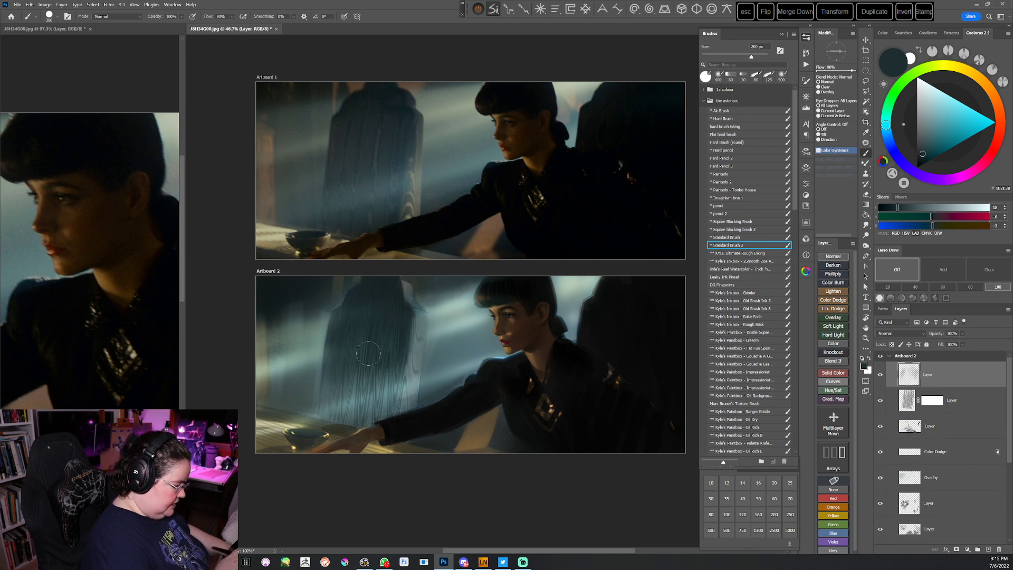
# Rotate the canvas, airbrush sampled light blue-grey over the chair's lower back at 200 px, and restore the upright view
pyautogui.press('r')
pyautogui.moveTo(499, 386); pyautogui.dragTo(545, 306)
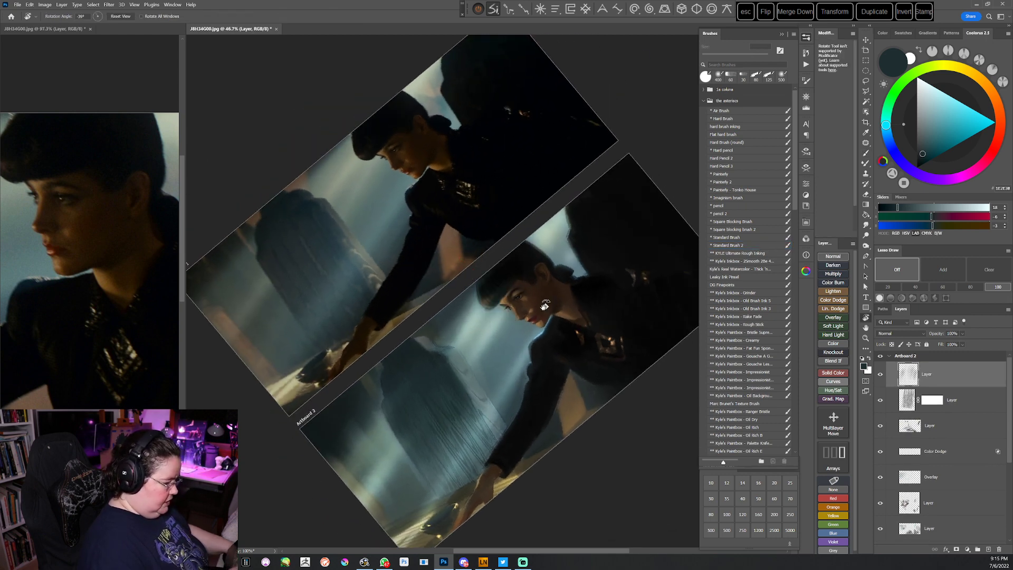
pyautogui.press('b')
pyautogui.moveTo(534, 359); pyautogui.dragTo(524, 309)
pyautogui.keyDown('alt'); pyautogui.click(480, 362); pyautogui.keyUp('alt')
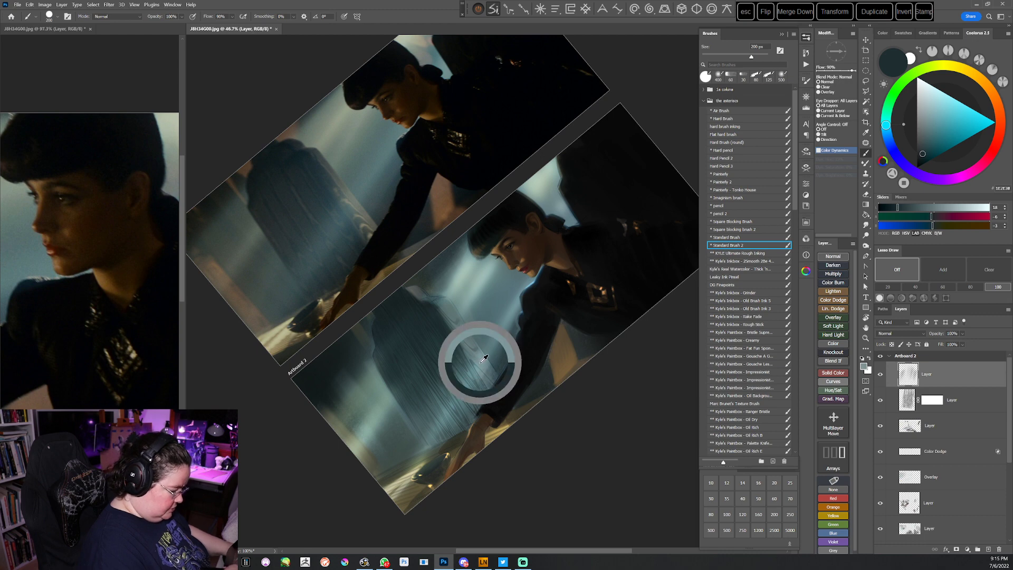
pyautogui.click(720, 111)
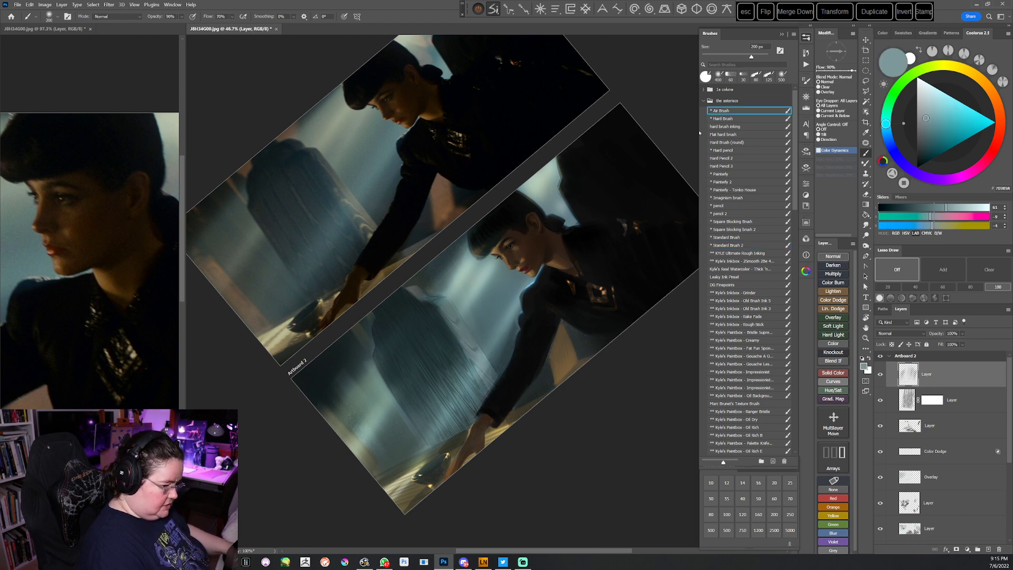
pyautogui.moveTo(428, 447); pyautogui.dragTo(424, 453)
pyautogui.moveTo(442, 420); pyautogui.dragTo(472, 387)
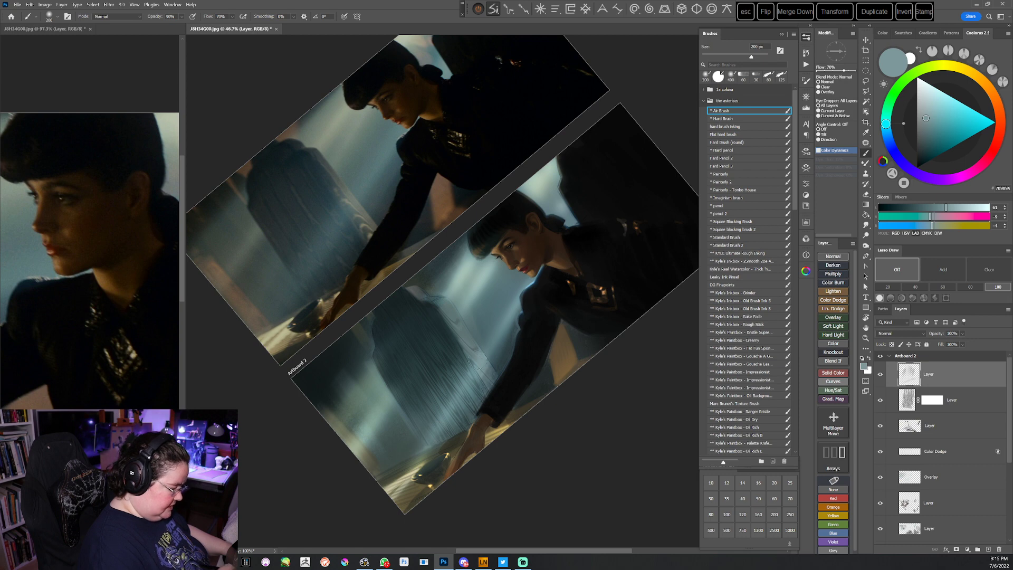
pyautogui.keyDown('alt'); pyautogui.click(464, 380); pyautogui.keyUp('alt')
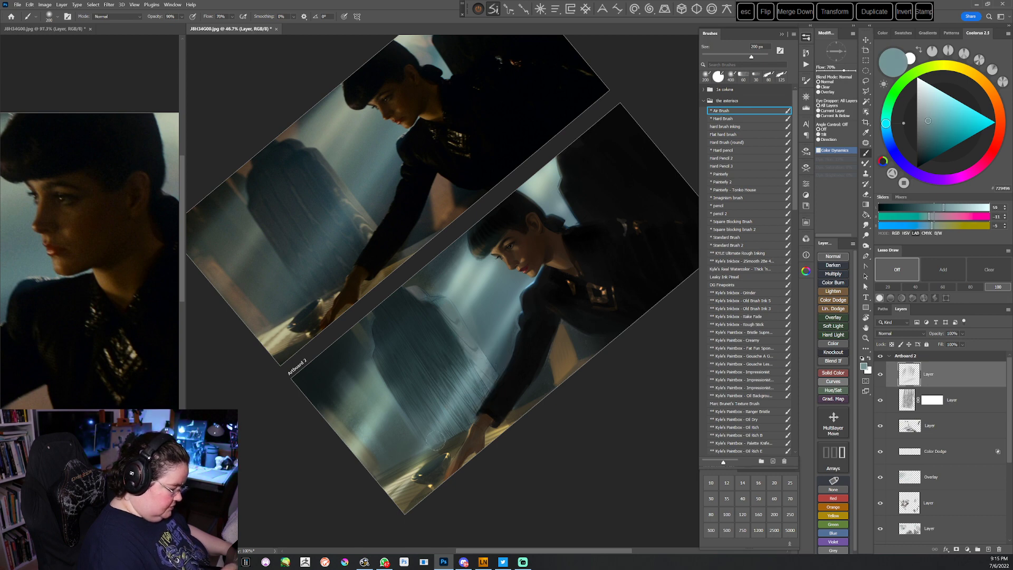
pyautogui.press('Escape')
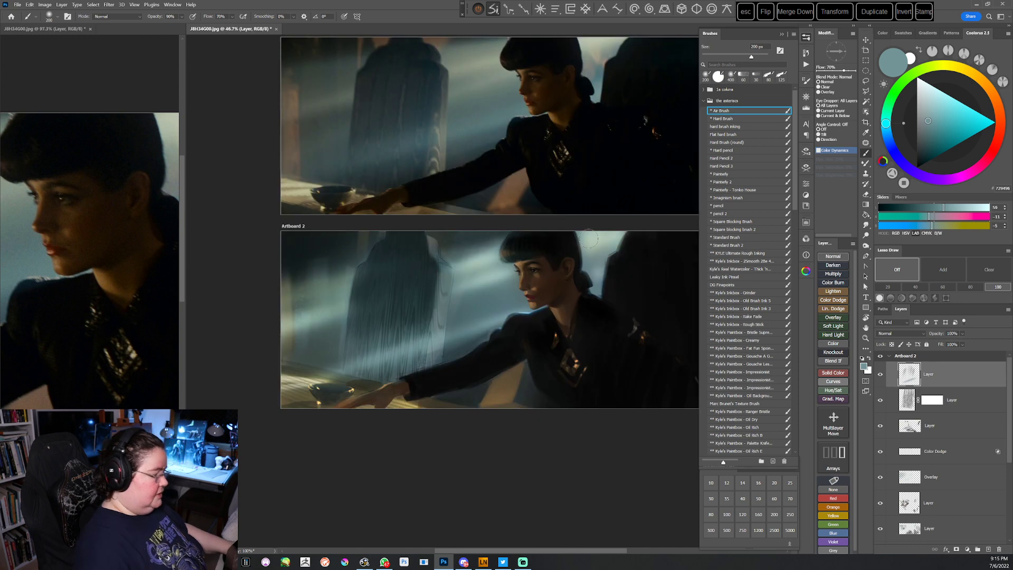
# Sample the chair's dark teal and softly darken the chair back with the Air Brush enlarged to 800 px
pyautogui.keyDown('alt'); pyautogui.click(416, 314); pyautogui.keyUp('alt')
pyautogui.press(']')
pyautogui.press(']')
pyautogui.press(']')
pyautogui.press(']')
pyautogui.press(']')
pyautogui.press(']')
pyautogui.press(']')
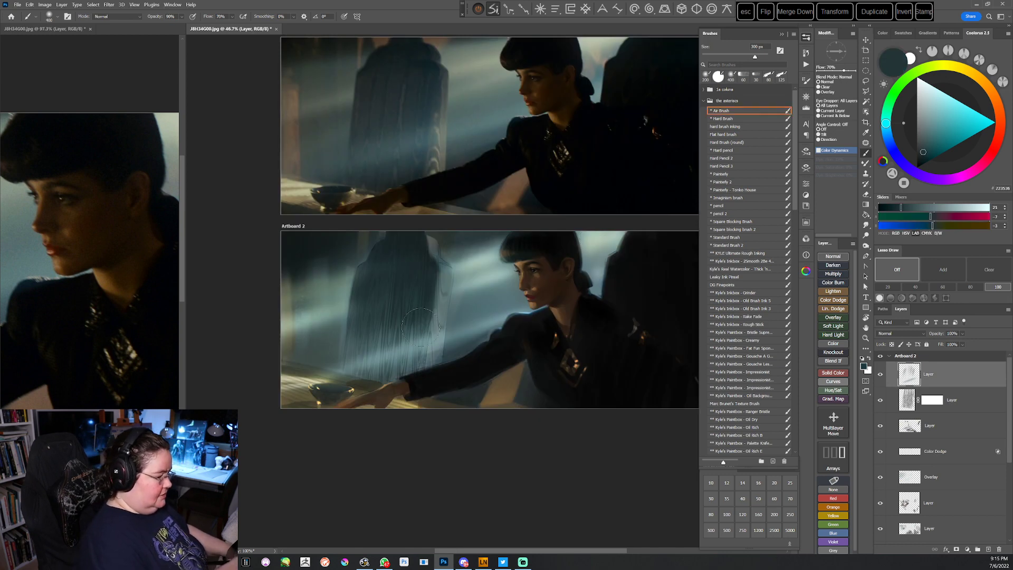
pyautogui.moveTo(378, 355); pyautogui.dragTo(391, 274)
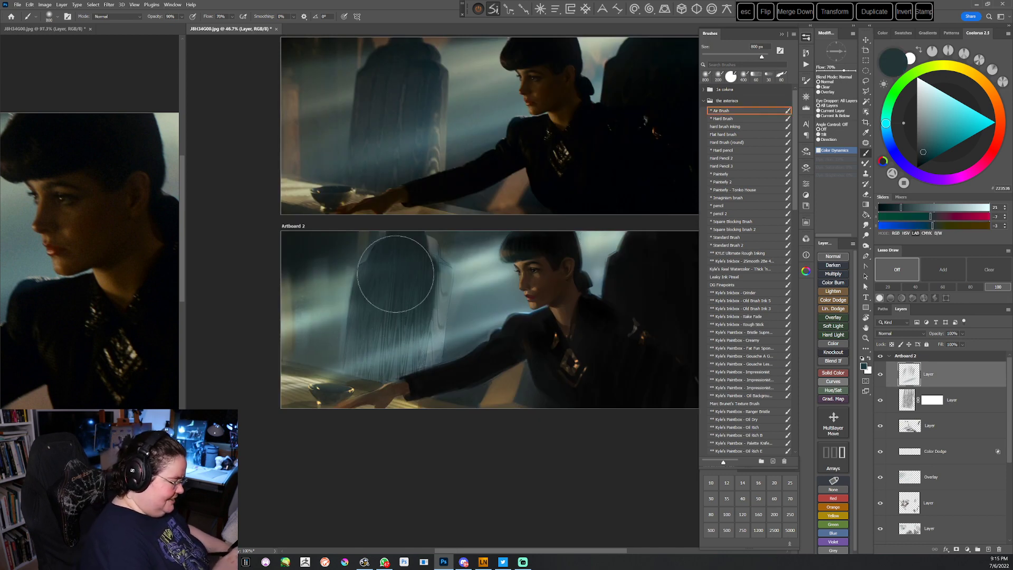
pyautogui.moveTo(400, 355); pyautogui.dragTo(355, 357)
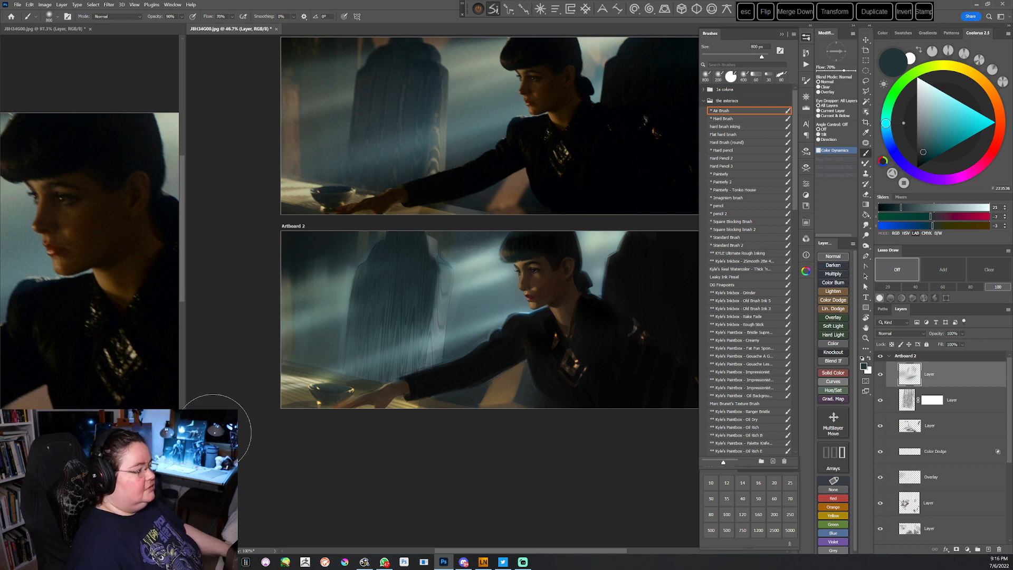
# Sample the muted teal beside the chair top and airbrush it down along the chair's right edge at 400 px
pyautogui.moveTo(486, 462); pyautogui.dragTo(464, 481)
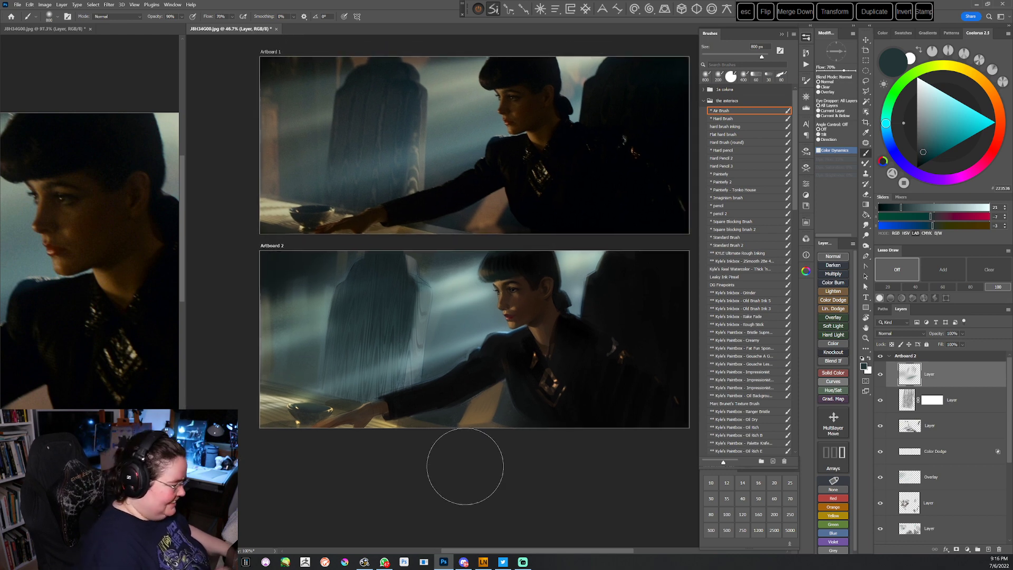
pyautogui.keyDown('alt'); pyautogui.click(428, 269); pyautogui.keyUp('alt')
pyautogui.press('[')
pyautogui.press('[')
pyautogui.press('[')
pyautogui.press('[')
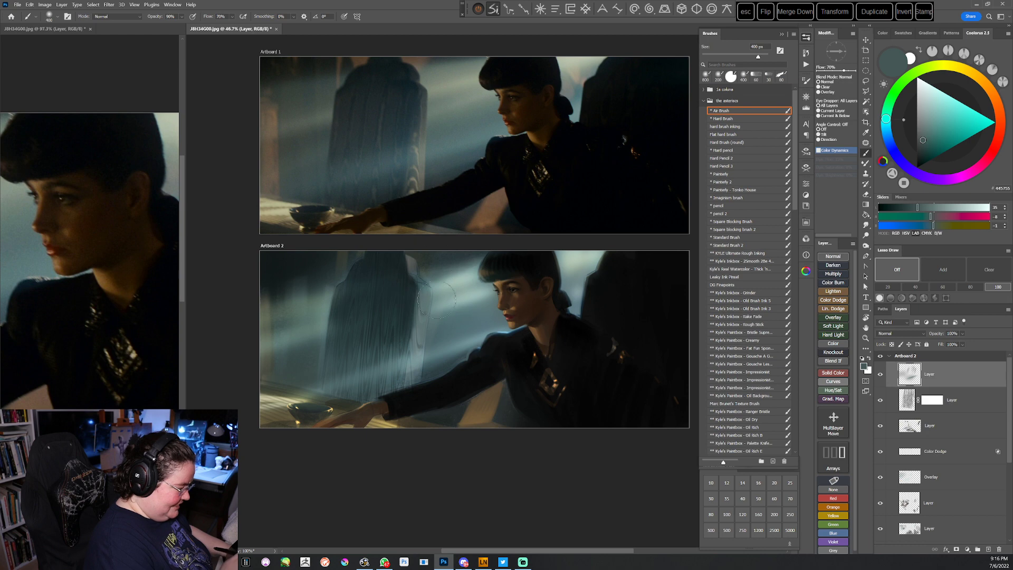
pyautogui.moveTo(465, 264)
pyautogui.mouseDown()
pyautogui.moveTo(472, 301)
pyautogui.moveTo(443, 290)
pyautogui.moveTo(436, 305)
pyautogui.moveTo(416, 300)
pyautogui.moveTo(461, 303)
pyautogui.moveTo(422, 368)
pyautogui.mouseUp()
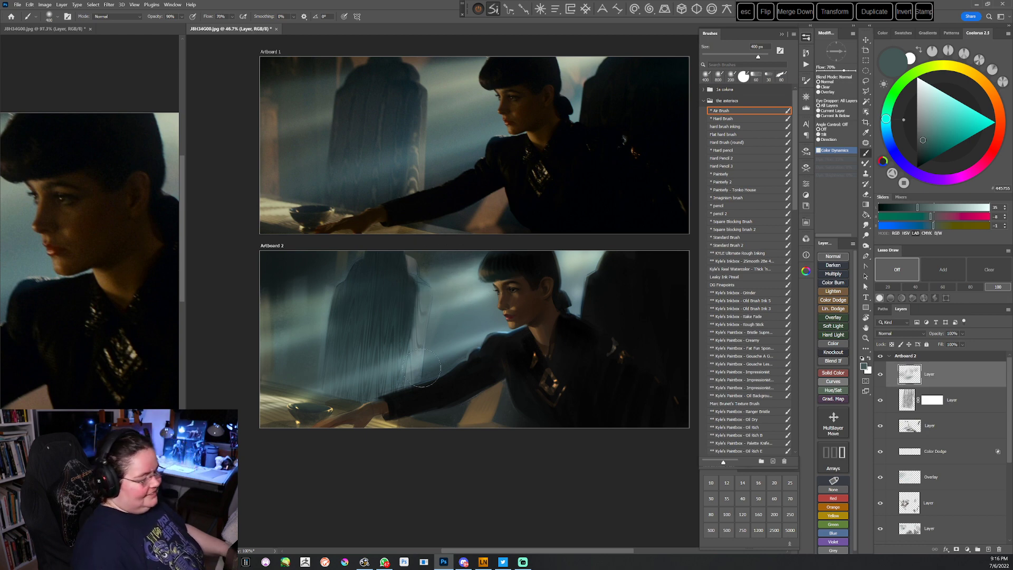
# Reinforce the chair's upper-right edge with a sampled near-black teal using Standard Brush 2 at 150 px
pyautogui.click(733, 245)
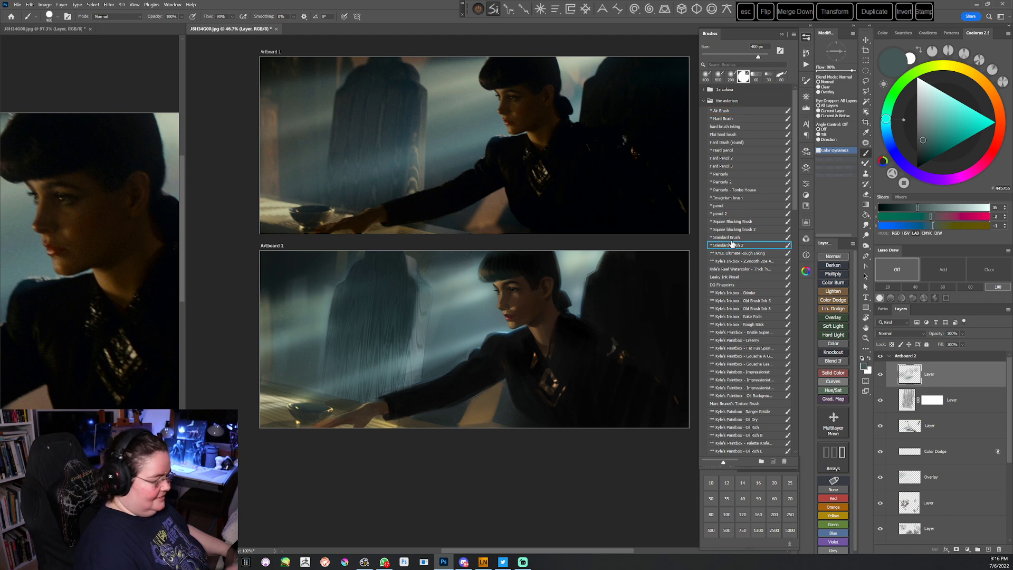
pyautogui.keyDown('alt'); pyautogui.click(408, 255); pyautogui.keyUp('alt')
pyautogui.press('[')
pyautogui.press('[')
pyautogui.press('[')
pyautogui.press('[')
pyautogui.moveTo(410, 273); pyautogui.dragTo(404, 253)
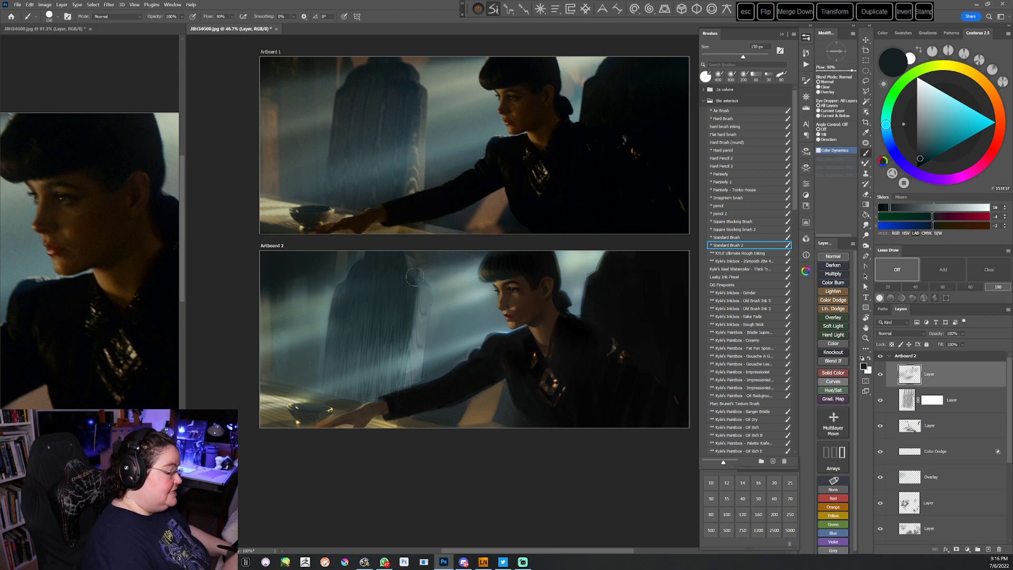
pyautogui.moveTo(420, 288)
pyautogui.mouseDown()
pyautogui.moveTo(418, 352)
pyautogui.moveTo(424, 313)
pyautogui.mouseUp()
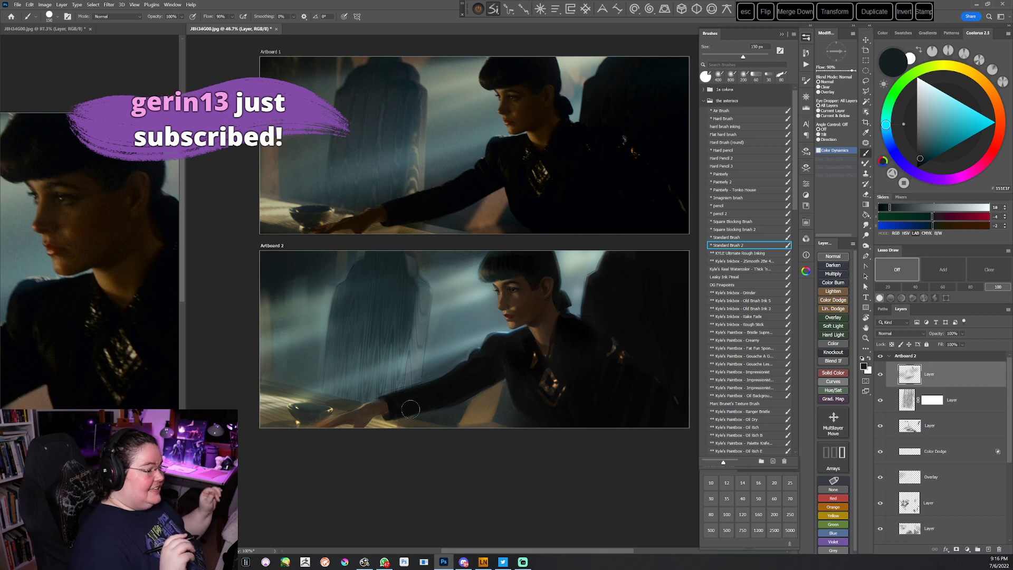
# Sample dark chair tones and touch up the chair's upper-left shoulder with Standard Brush 2 at 50 px
pyautogui.keyDown('alt'); pyautogui.click(397, 261); pyautogui.keyUp('alt')
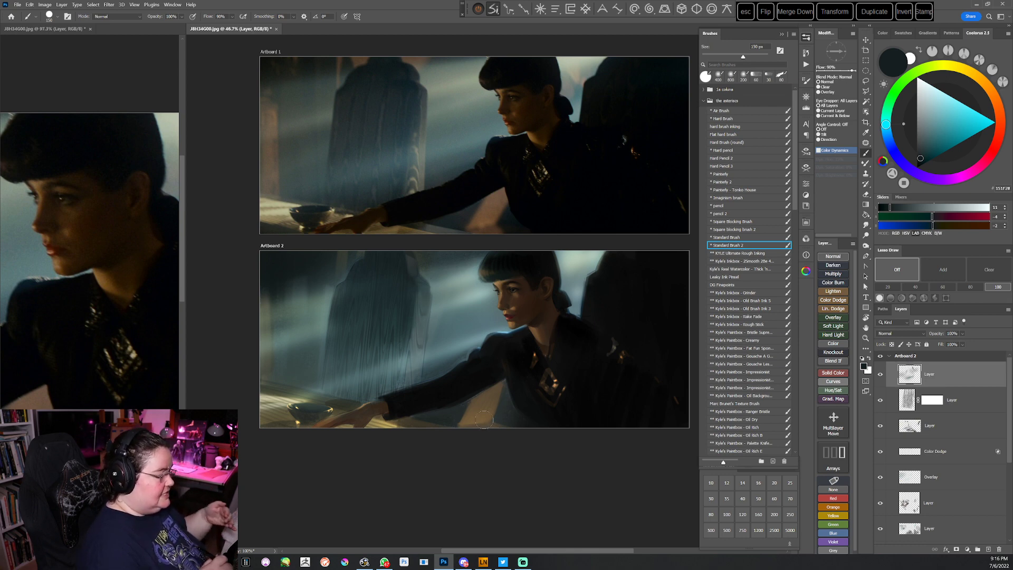
pyautogui.keyDown('alt'); pyautogui.click(357, 264); pyautogui.keyUp('alt')
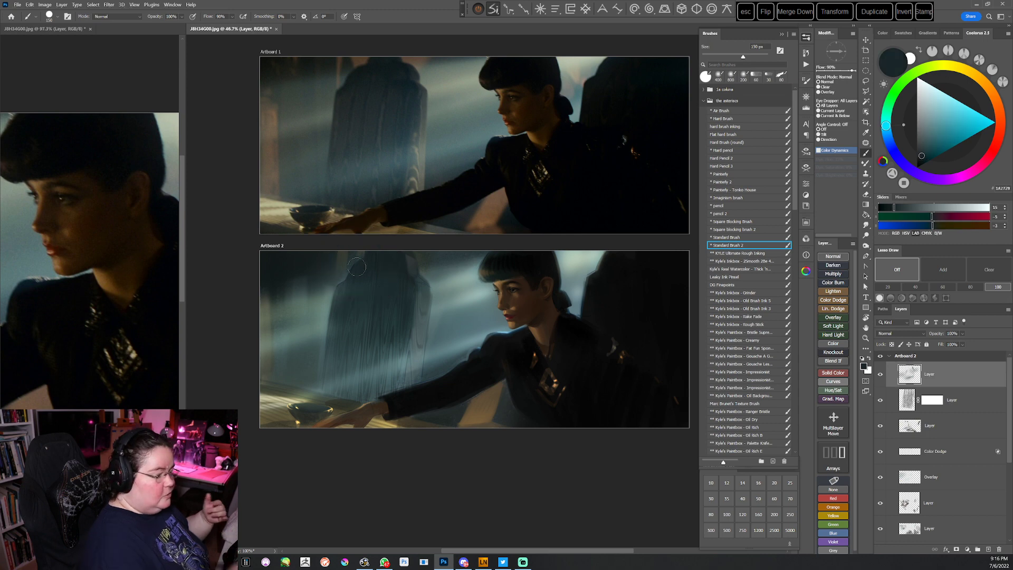
pyautogui.rightClick(418, 310)
pyautogui.click(471, 299)
pyautogui.click(355, 269)
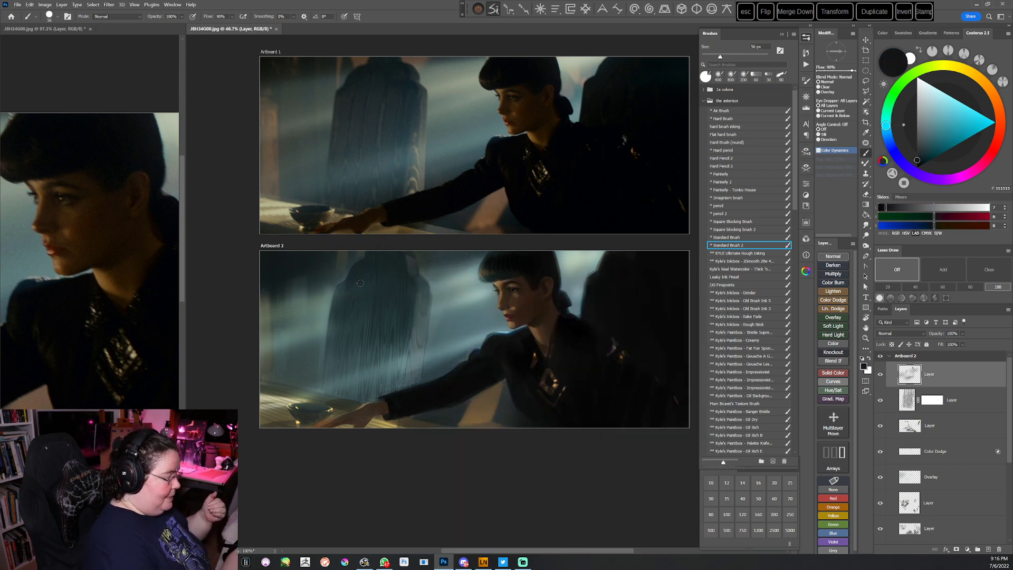
# Switch to Square Blocking Brush 2 at 125 px and refine the chair's left side with sampled dark teal
pyautogui.click(749, 229)
pyautogui.press('[')
pyautogui.press('[')
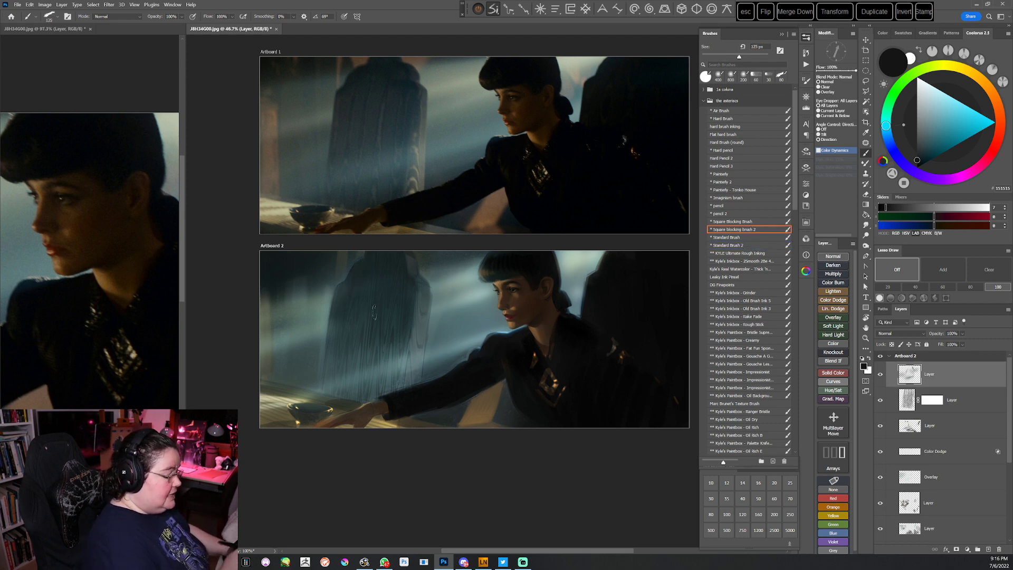
pyautogui.keyDown('alt'); pyautogui.click(343, 330); pyautogui.keyUp('alt')
pyautogui.keyDown('alt'); pyautogui.click(345, 295); pyautogui.keyUp('alt')
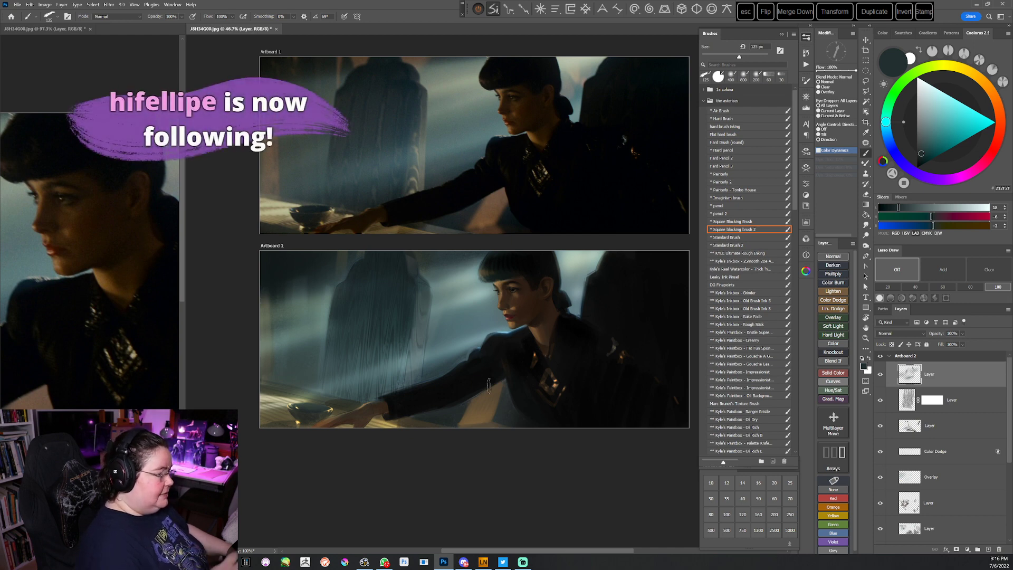
# Reduce Square Blocking Brush 2 to 80 px and refine the chair's top-right edge with sampled dark green tones
pyautogui.keyDown('alt'); pyautogui.click(408, 273); pyautogui.keyUp('alt')
pyautogui.press('[')
pyautogui.press('[')
pyautogui.press('[')
pyautogui.keyDown('alt'); pyautogui.click(421, 256); pyautogui.keyUp('alt')
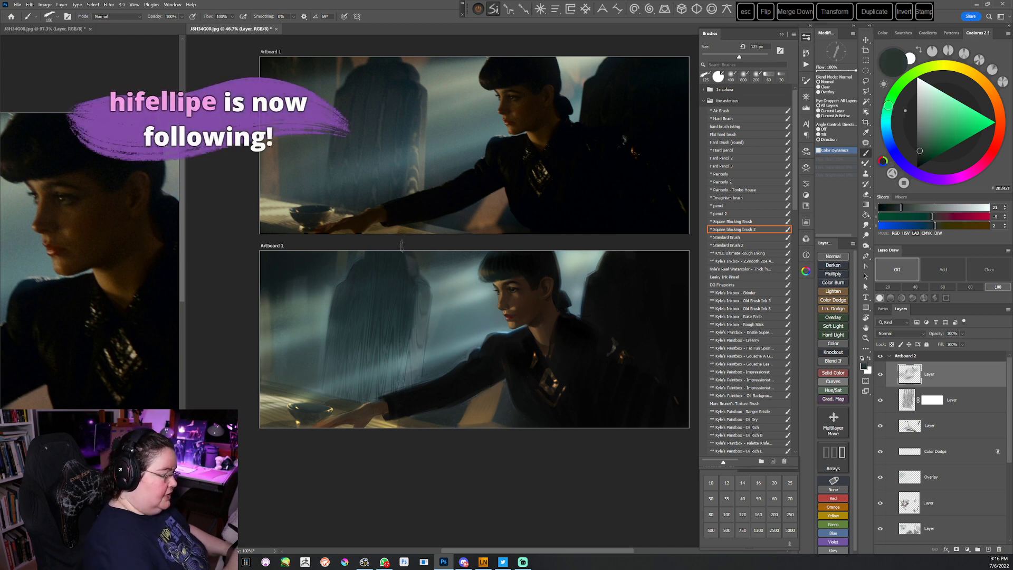
pyautogui.keyDown('alt'); pyautogui.click(419, 255); pyautogui.keyUp('alt')
pyautogui.keyDown('alt'); pyautogui.click(344, 256); pyautogui.keyUp('alt')
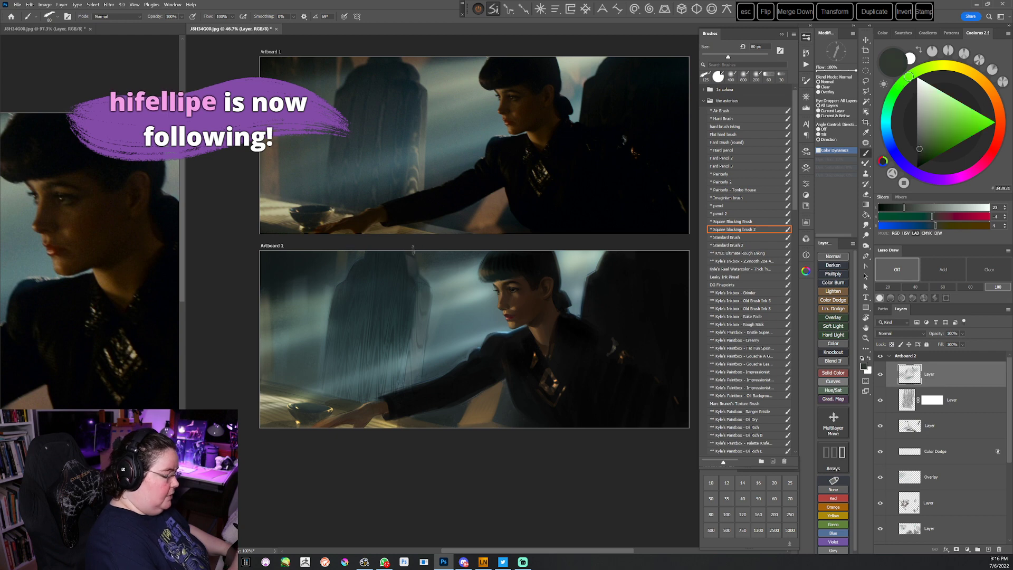
pyautogui.click(418, 254)
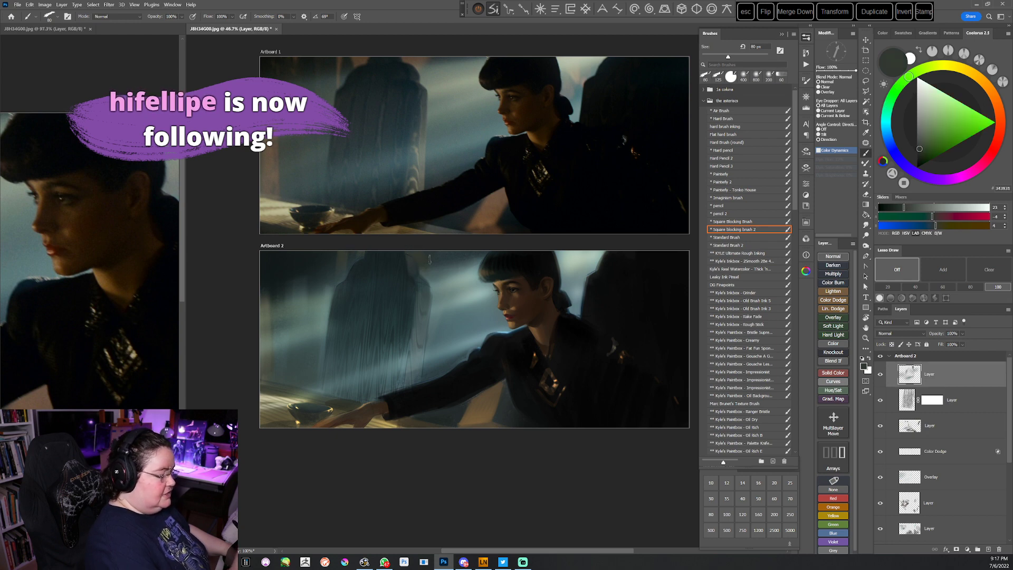
# Sample dark chair tones and a warm brown beneath the outstretched arm, and reduce Square Blocking Brush 2 to 60 px
pyautogui.keyDown('alt'); pyautogui.click(399, 255); pyautogui.keyUp('alt')
pyautogui.keyDown('alt'); pyautogui.click(419, 256); pyautogui.keyUp('alt')
pyautogui.keyDown('alt'); pyautogui.click(485, 401); pyautogui.keyUp('alt')
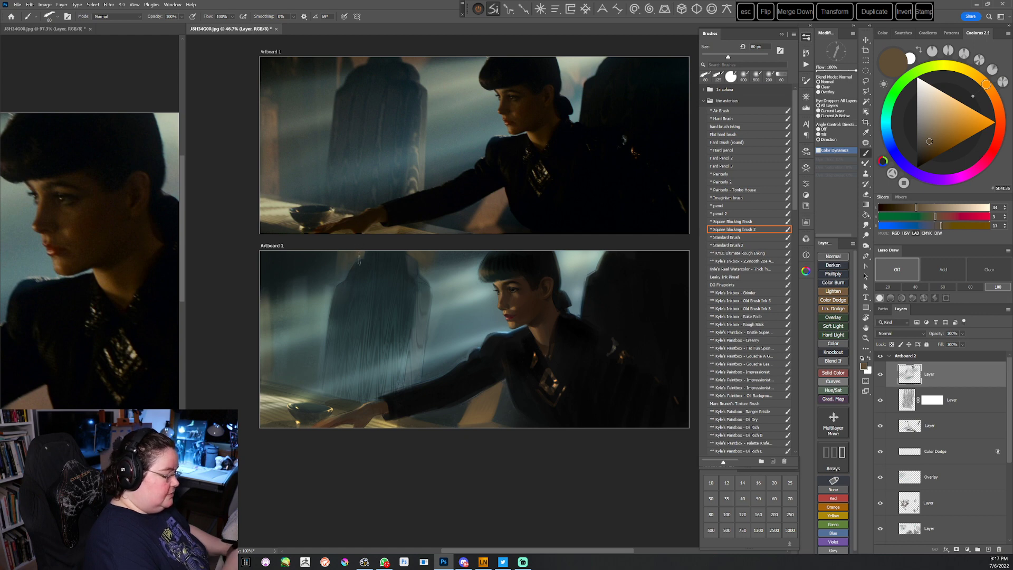
pyautogui.press('[')
pyautogui.press('[')
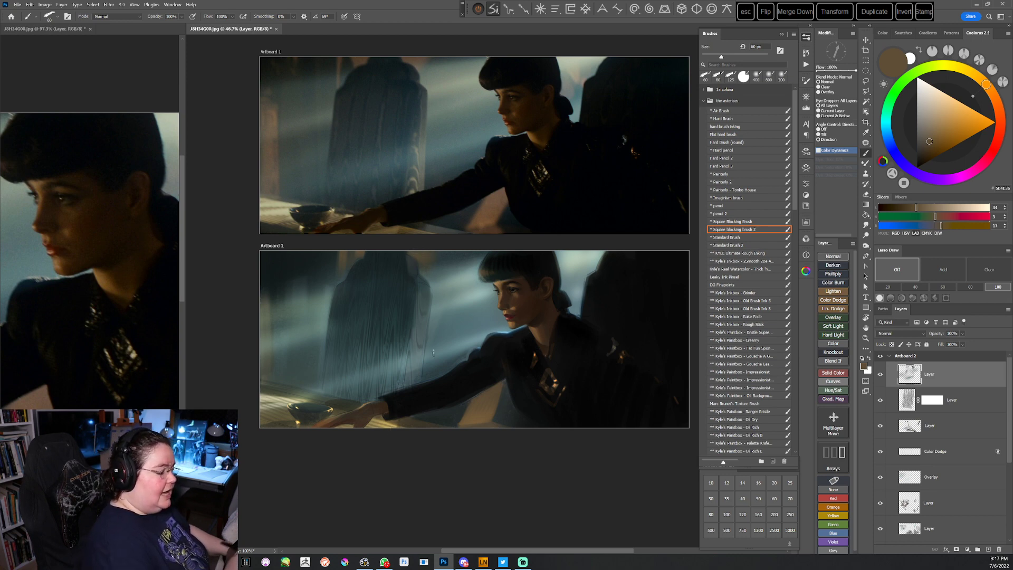
# Sample tones along Artboard 2's upper-left background and touch up the central chair's top-left edge with muted brown at 60 px
pyautogui.moveTo(437, 425); pyautogui.dragTo(466, 430)
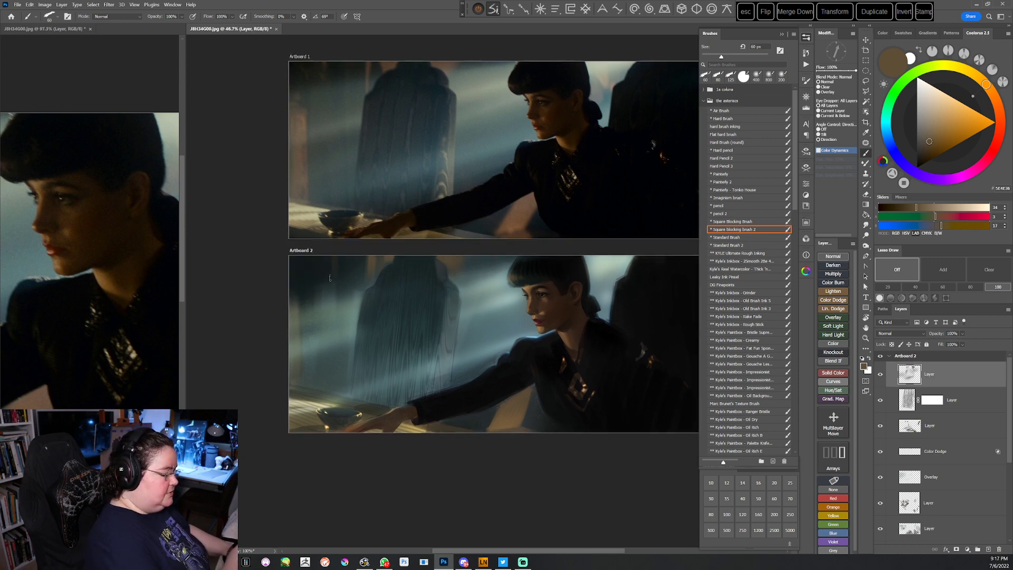
pyautogui.keyDown('alt'); pyautogui.click(319, 268); pyautogui.keyUp('alt')
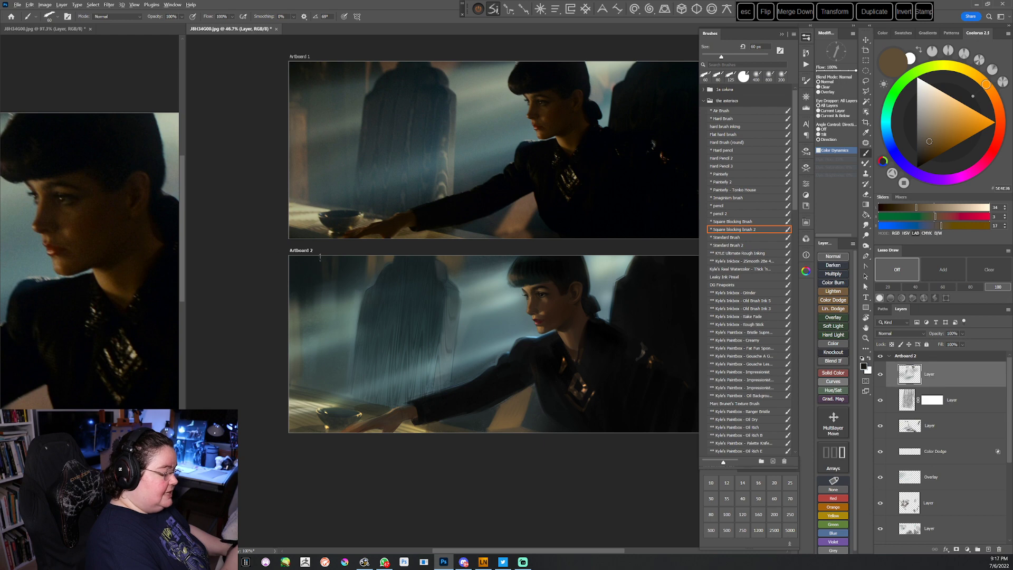
pyautogui.keyDown('alt'); pyautogui.click(332, 266); pyautogui.keyUp('alt')
pyautogui.keyDown('alt'); pyautogui.click(372, 264); pyautogui.keyUp('alt')
pyautogui.moveTo(375, 259); pyautogui.dragTo(369, 261)
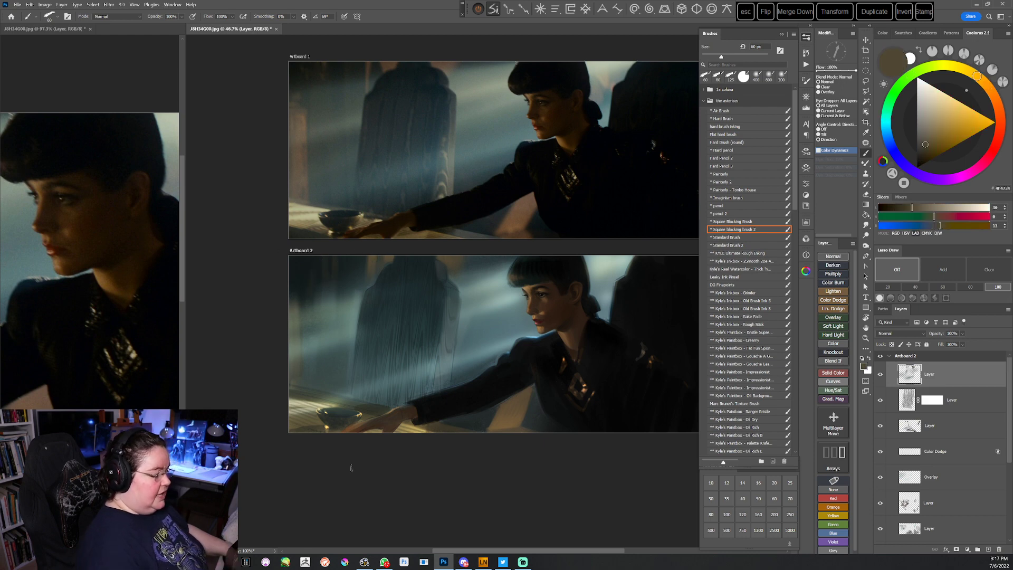
# Darken the right-hand chair's upper-left edge with sampled near-black teal, and pick up dark teal from the central chair's top
pyautogui.moveTo(542, 419); pyautogui.dragTo(510, 424)
pyautogui.keyDown('alt'); pyautogui.click(586, 259); pyautogui.keyUp('alt')
pyautogui.moveTo(584, 259); pyautogui.dragTo(573, 276)
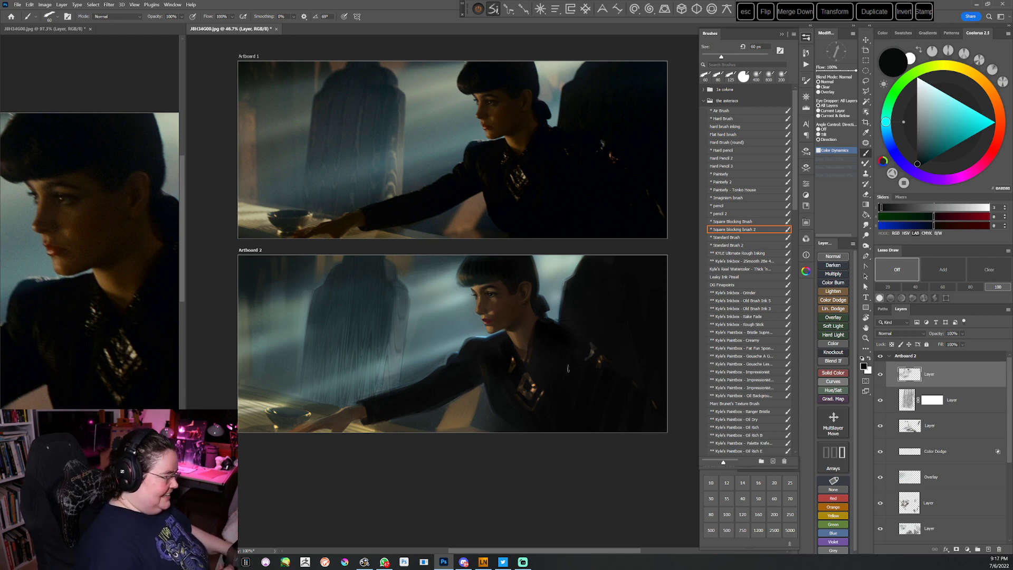
pyautogui.keyDown('alt'); pyautogui.click(355, 258); pyautogui.keyUp('alt')
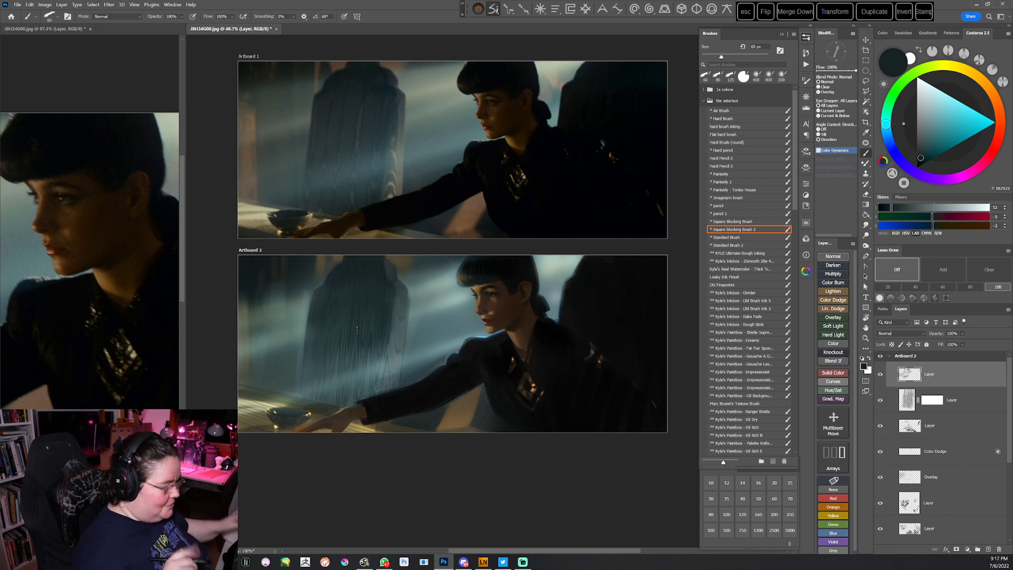
pyautogui.moveTo(502, 460); pyautogui.dragTo(494, 445)
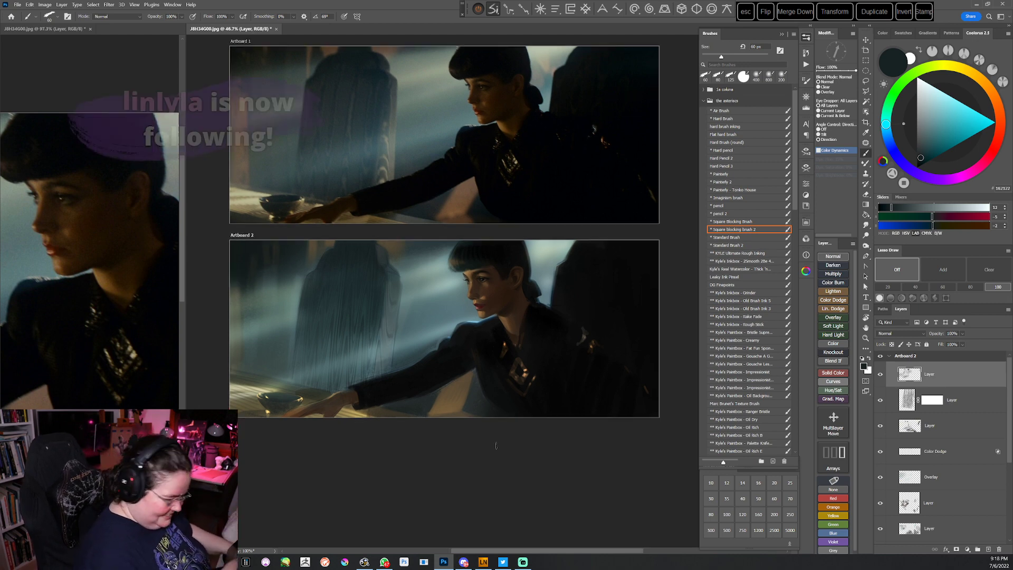
# Sample near-black from the woman's jacket on Artboard 2 and reduce Square Blocking Brush 2 to 15 px
pyautogui.keyDown('alt'); pyautogui.click(510, 360); pyautogui.keyUp('alt')
pyautogui.press('[')
pyautogui.press('[')
pyautogui.press('[')
pyautogui.press('[')
pyautogui.press('[')
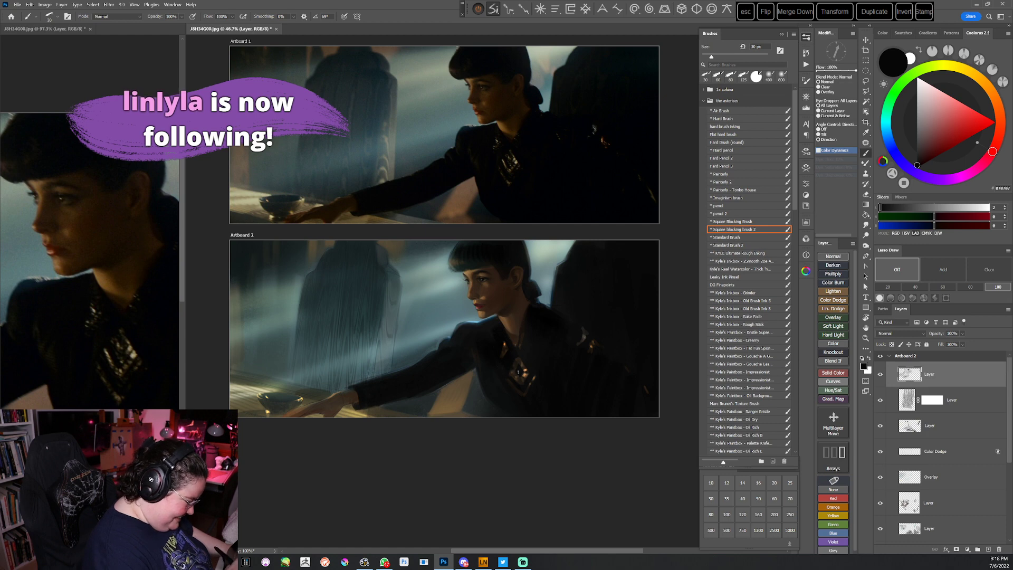
pyautogui.press('[')
pyautogui.press('[')
pyautogui.press('[')
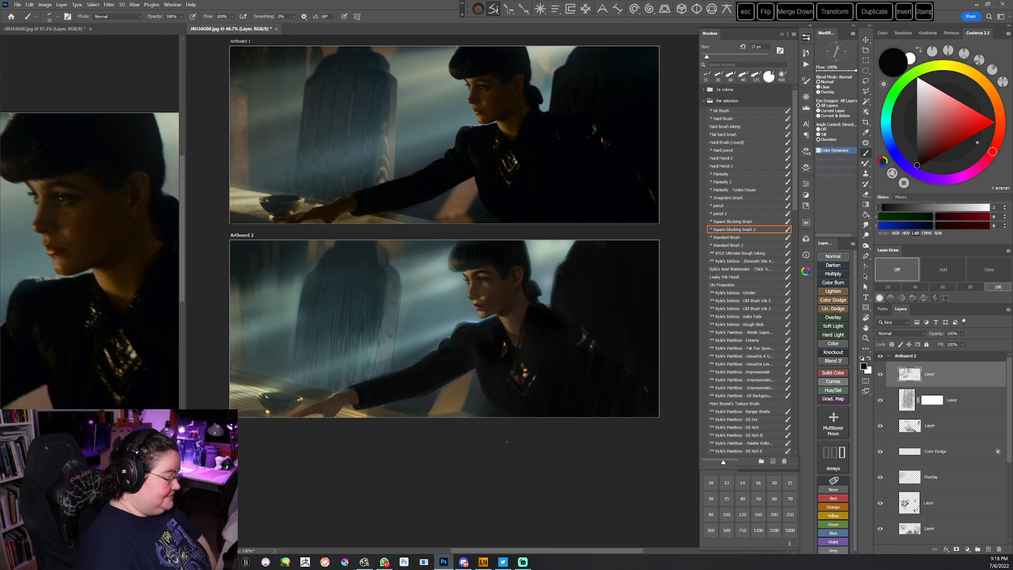
# Sample near-black from the jacket near the collar and enlarge the brush to 30 px for refining the jacket
pyautogui.keyDown('alt'); pyautogui.click(495, 335); pyautogui.keyUp('alt')
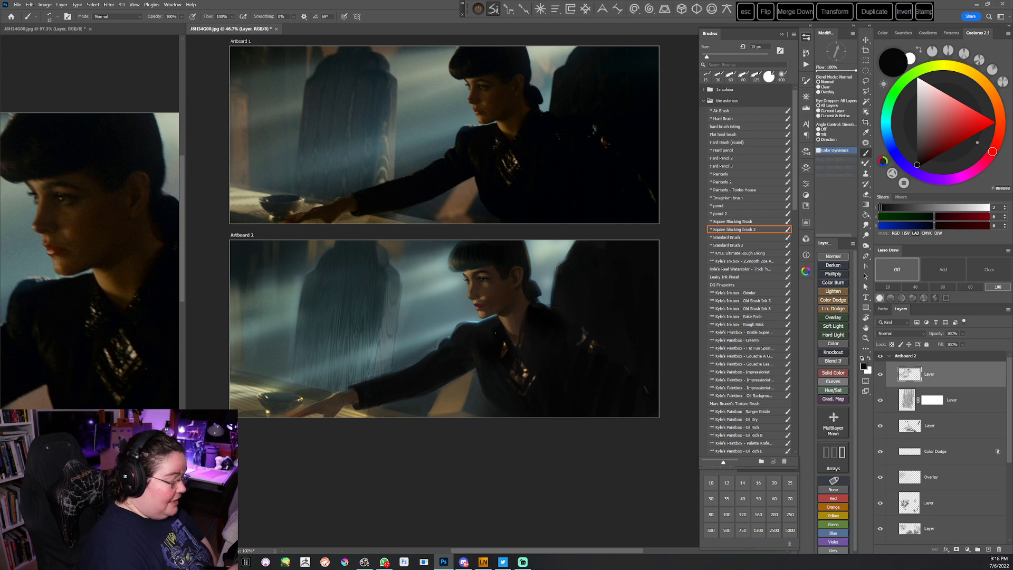
pyautogui.press(']')
pyautogui.press(']')
pyautogui.press(']')
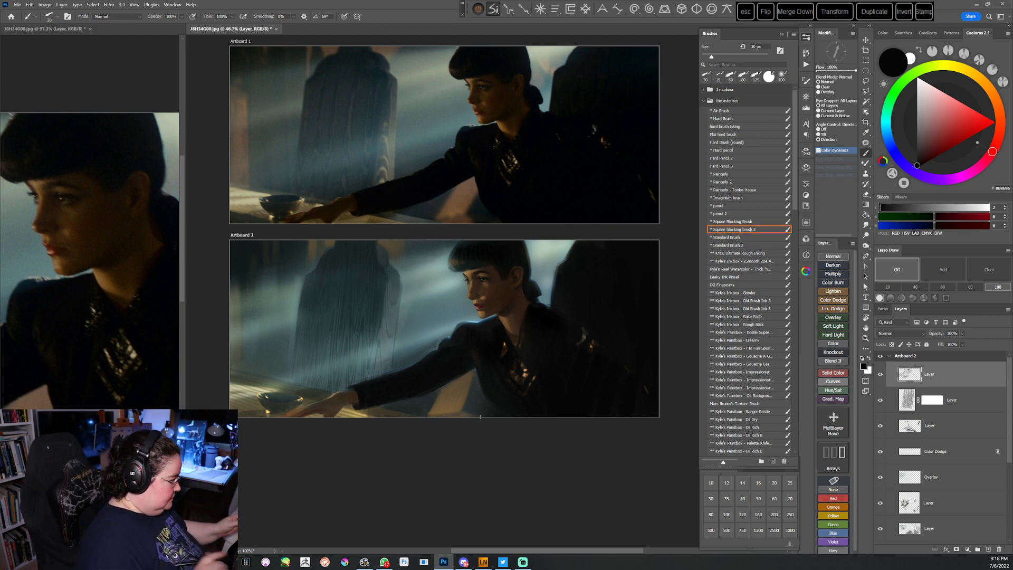
# Refine the jacket's back shoulder with sampled near-black tones using Square Blocking Brush 2 at 30 px
pyautogui.keyDown('alt'); pyautogui.click(572, 328); pyautogui.keyUp('alt')
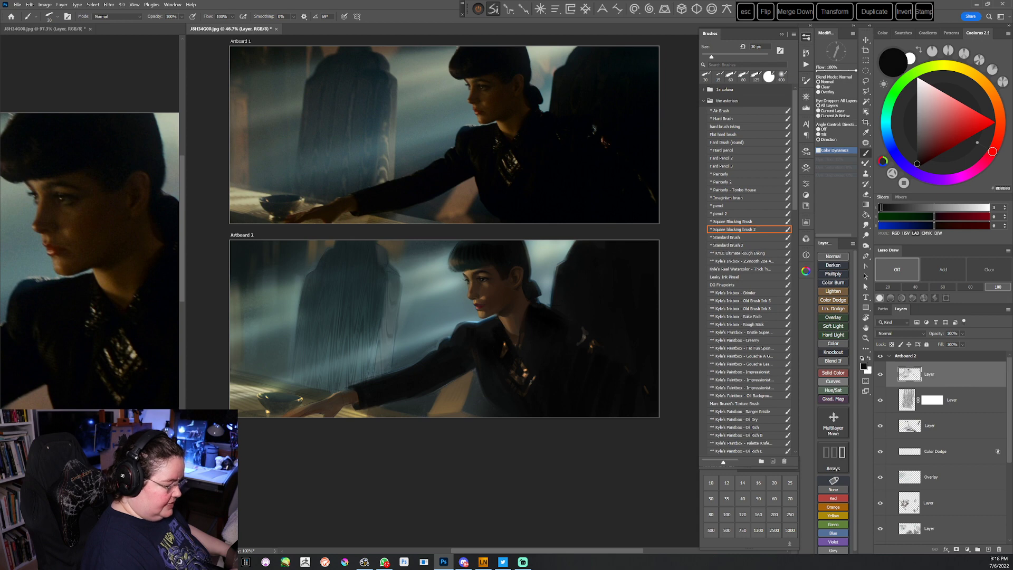
pyautogui.keyDown('alt'); pyautogui.click(554, 324); pyautogui.keyUp('alt')
pyautogui.press('r')
pyautogui.moveTo(554, 324); pyautogui.dragTo(538, 350)
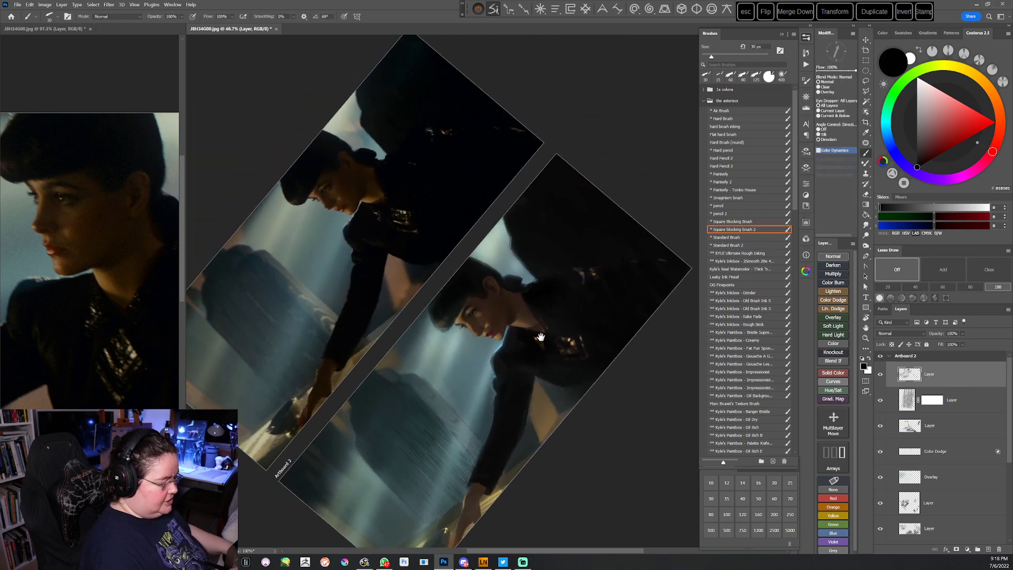
pyautogui.press('Escape')
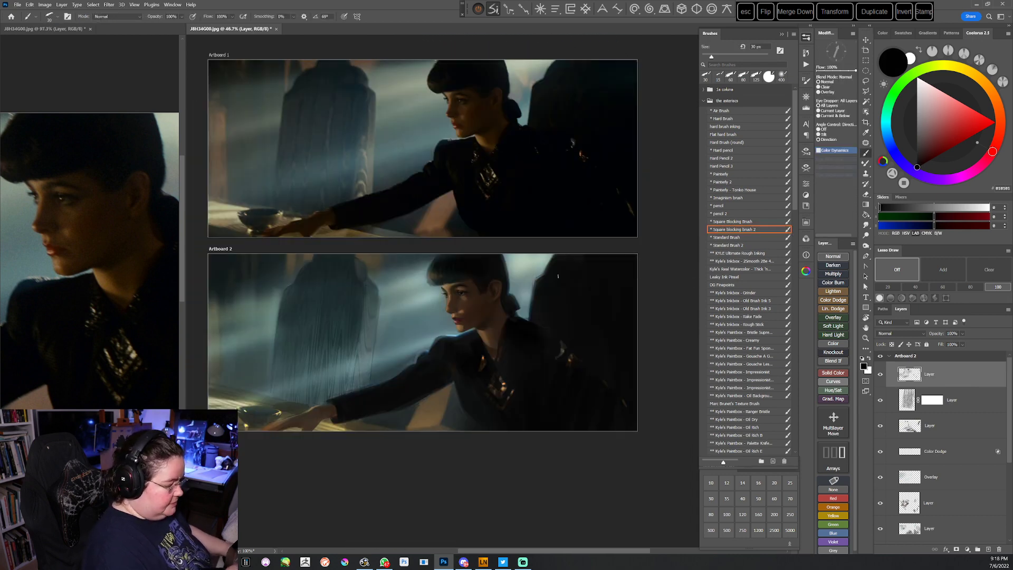
pyautogui.keyDown('alt'); pyautogui.click(523, 312); pyautogui.keyUp('alt')
pyautogui.keyDown('alt'); pyautogui.click(534, 314); pyautogui.keyUp('alt')
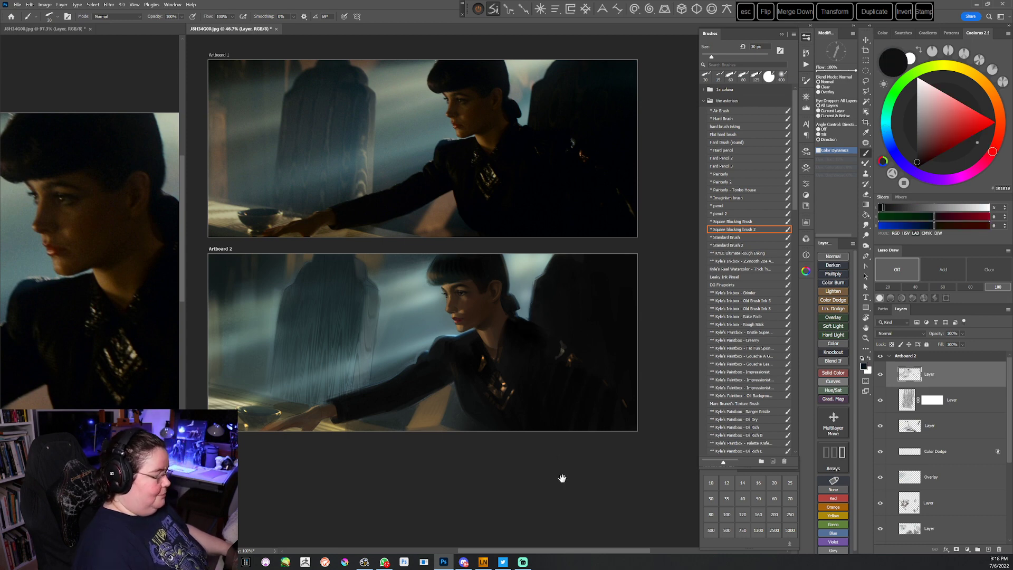
# Sample a pale blue-grey from the lit area of Artboard 2 and reduce the brush to 15 px
pyautogui.moveTo(562, 477); pyautogui.dragTo(586, 391)
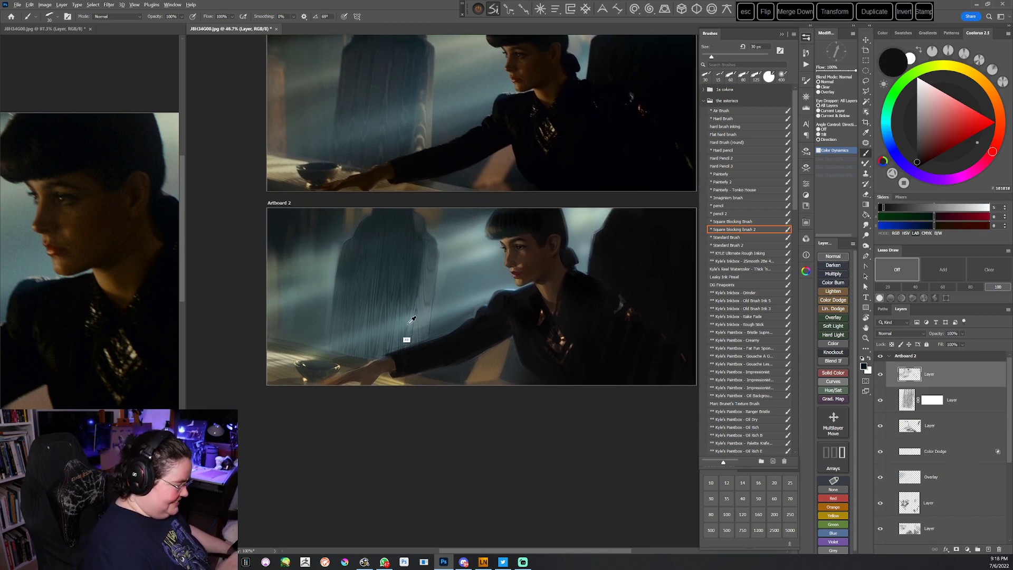
pyautogui.keyDown('alt'); pyautogui.click(411, 319); pyautogui.keyUp('alt')
pyautogui.press('[')
pyautogui.press('[')
pyautogui.press('[')
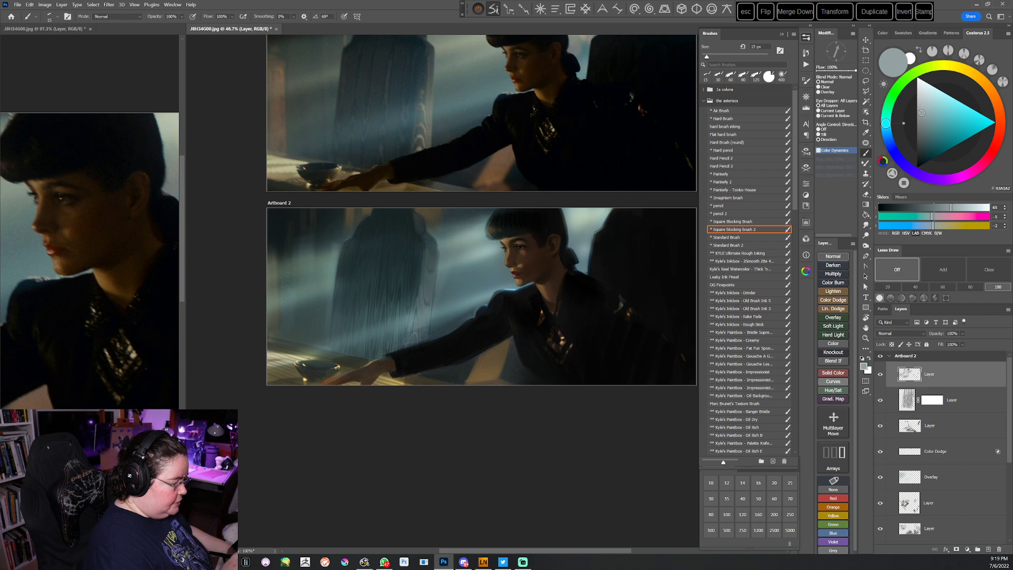
# Sample near-black at the jacket's collar and set Square Blocking Brush 2 to 30 px
pyautogui.moveTo(475, 485); pyautogui.dragTo(467, 517)
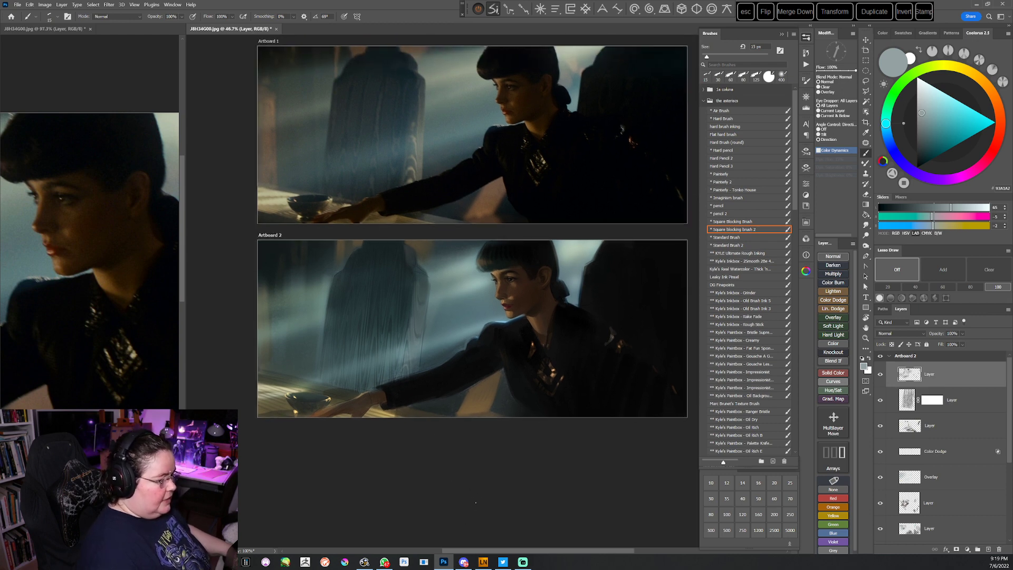
pyautogui.keyDown('alt'); pyautogui.click(511, 325); pyautogui.keyUp('alt')
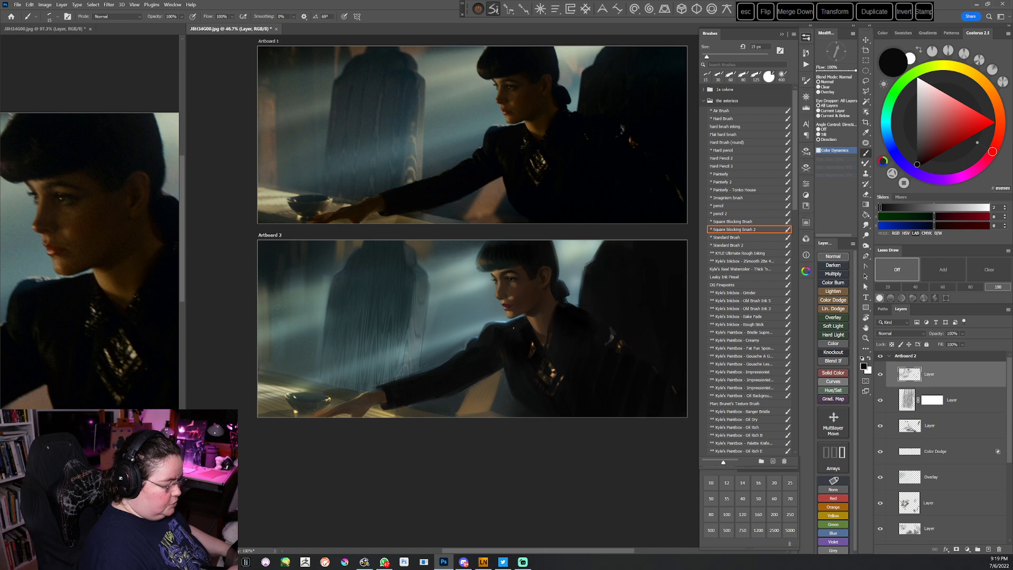
pyautogui.press(']')
pyautogui.press(']')
pyautogui.press(']')
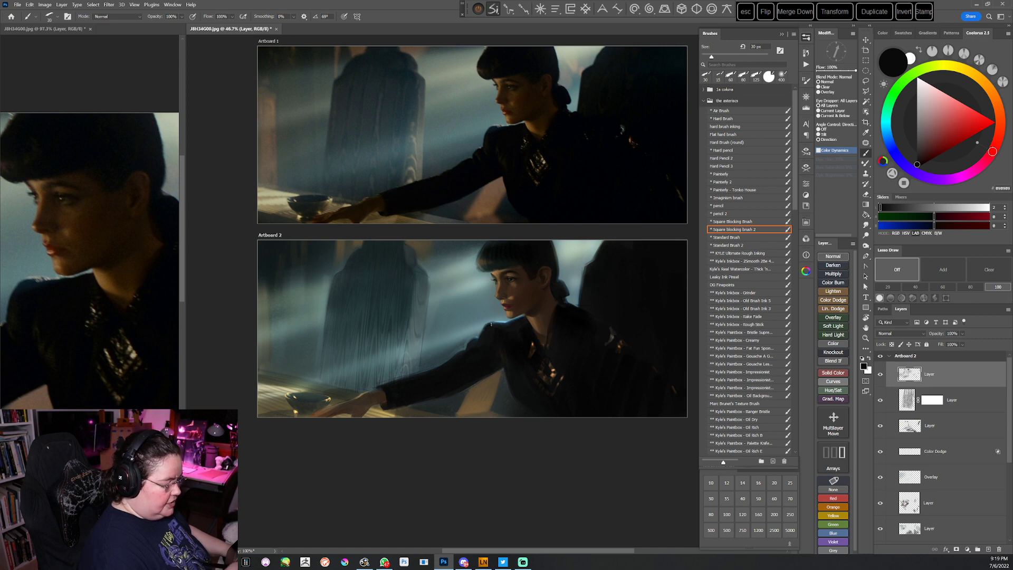
# Rotate the canvas to work on the jacket's shoulder, sample a blue-grey beside it, and reset the view
pyautogui.moveTo(539, 444); pyautogui.dragTo(511, 416)
pyautogui.press('r')
pyautogui.moveTo(596, 338); pyautogui.dragTo(545, 366)
pyautogui.press('b')
pyautogui.keyDown('alt'); pyautogui.click(528, 315); pyautogui.keyUp('alt')
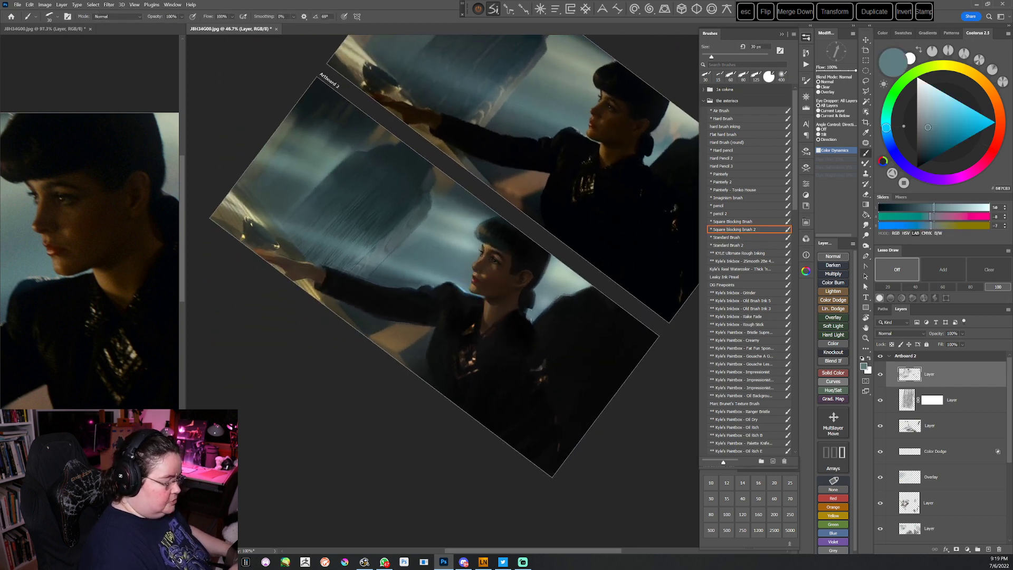
pyautogui.press('Escape')
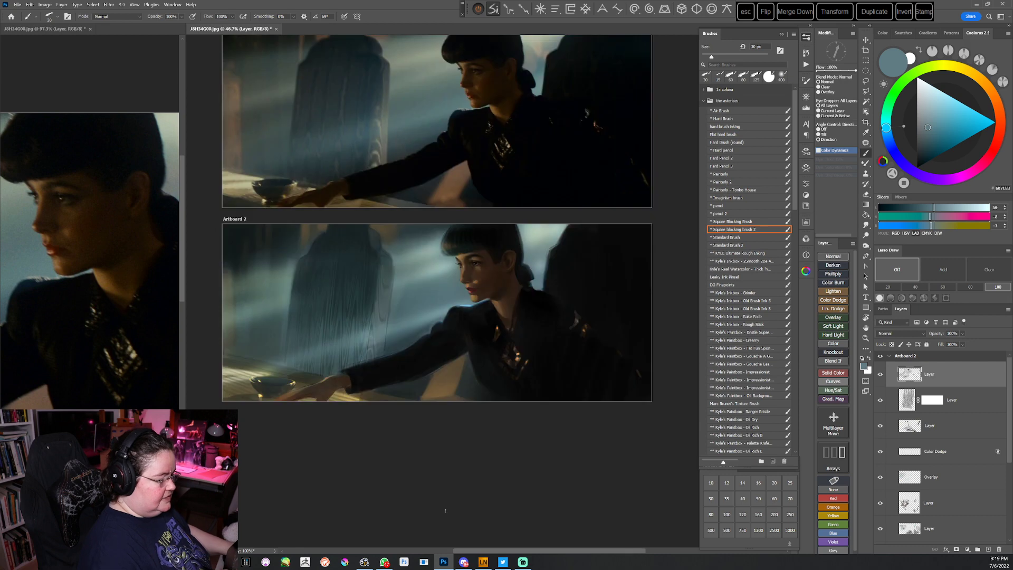
# Darken the back of the woman's hair on Artboard 2 with near-black teal sampled from the right-hand chair
pyautogui.moveTo(463, 462); pyautogui.dragTo(463, 475)
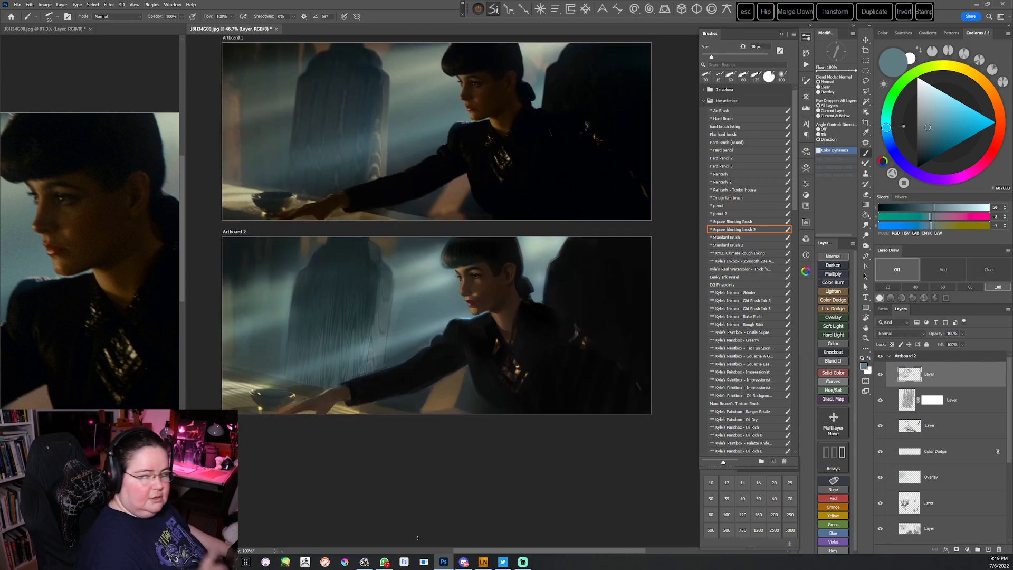
pyautogui.keyDown('alt'); pyautogui.click(559, 264); pyautogui.keyUp('alt')
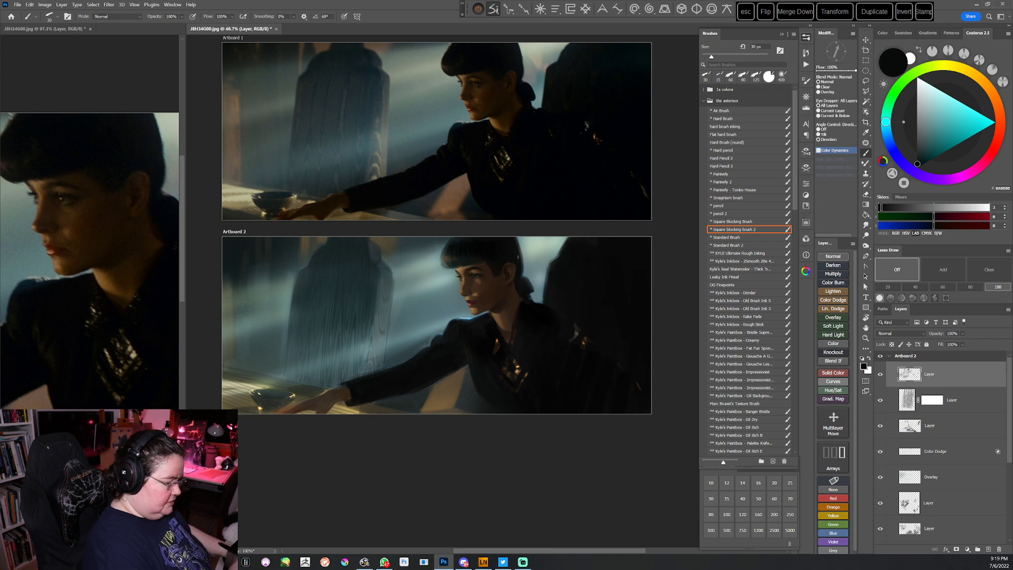
pyautogui.moveTo(521, 248); pyautogui.dragTo(520, 266)
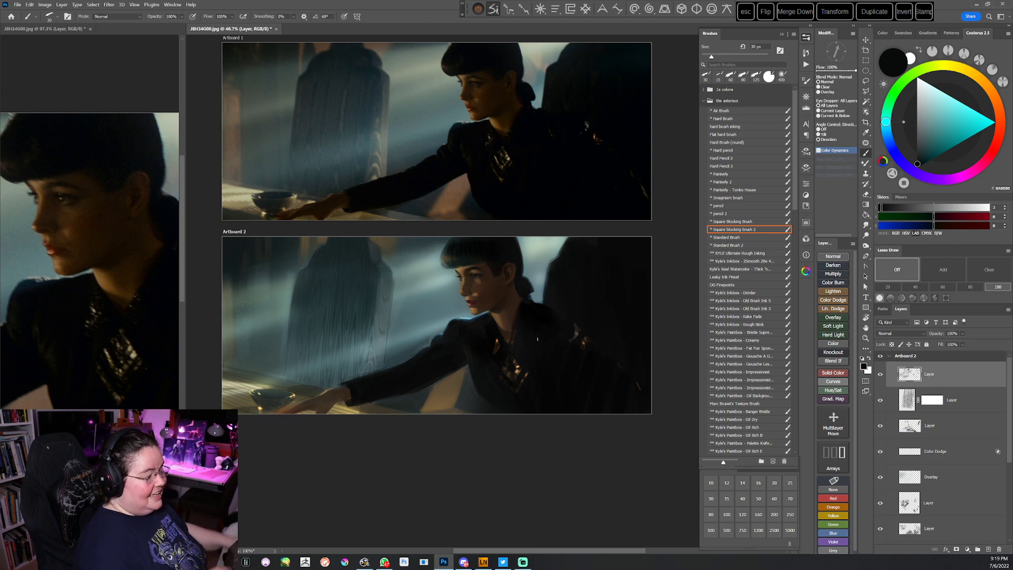
# Enlarge the brush to 40 px, sample tones from the upper background, and shift the paint colour to a pale warm yellow
pyautogui.keyDown('alt'); pyautogui.click(385, 243); pyautogui.keyUp('alt')
pyautogui.press(']')
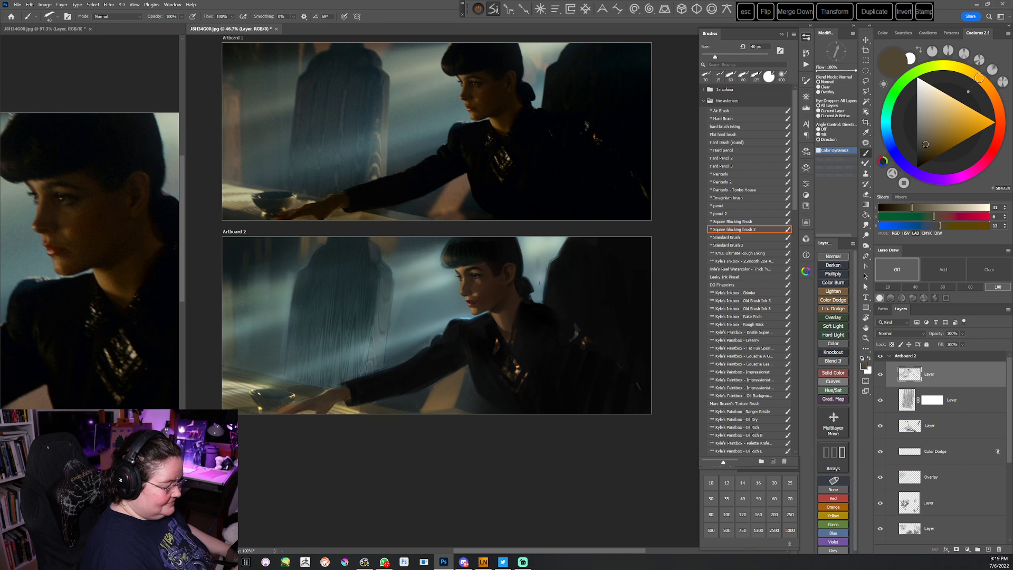
pyautogui.keyDown('alt'); pyautogui.click(540, 242); pyautogui.keyUp('alt')
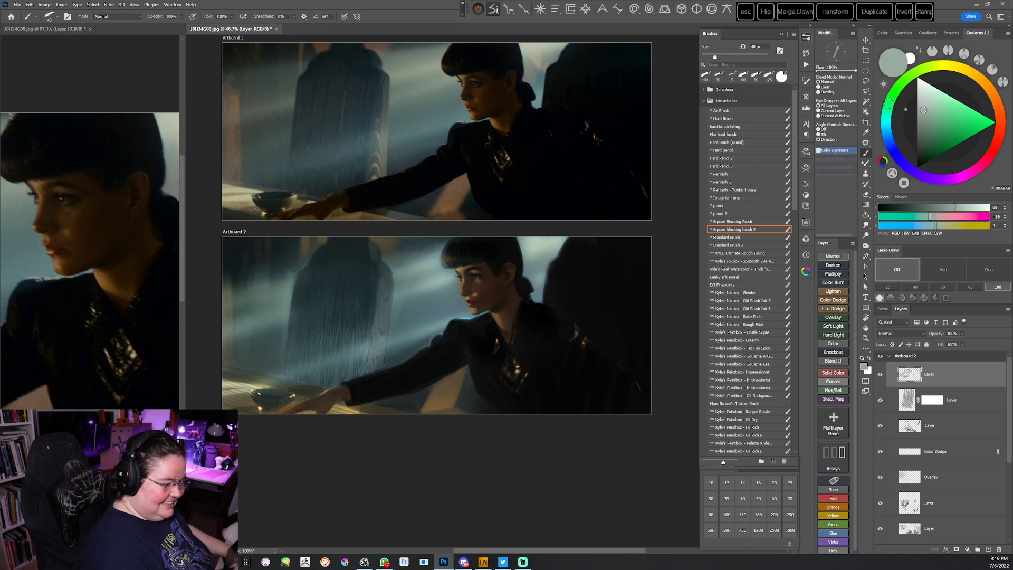
pyautogui.moveTo(969, 72); pyautogui.dragTo(974, 74)
pyautogui.click(935, 101)
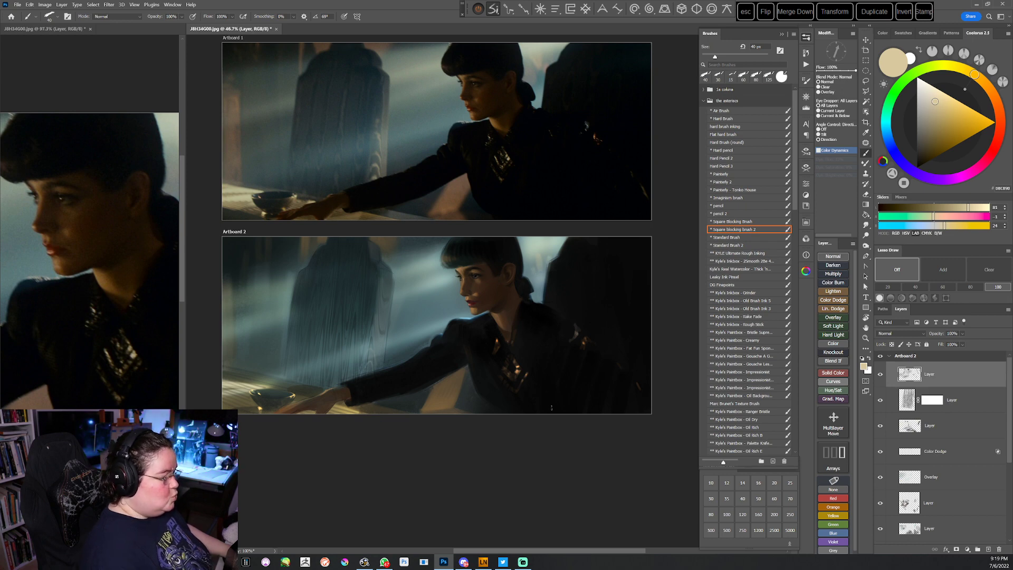
# Sample dark teal tones from the outstretched sleeve on Artboard 2 for the 40 px Square Blocking Brush 2
pyautogui.scroll(-1, 549, 407)
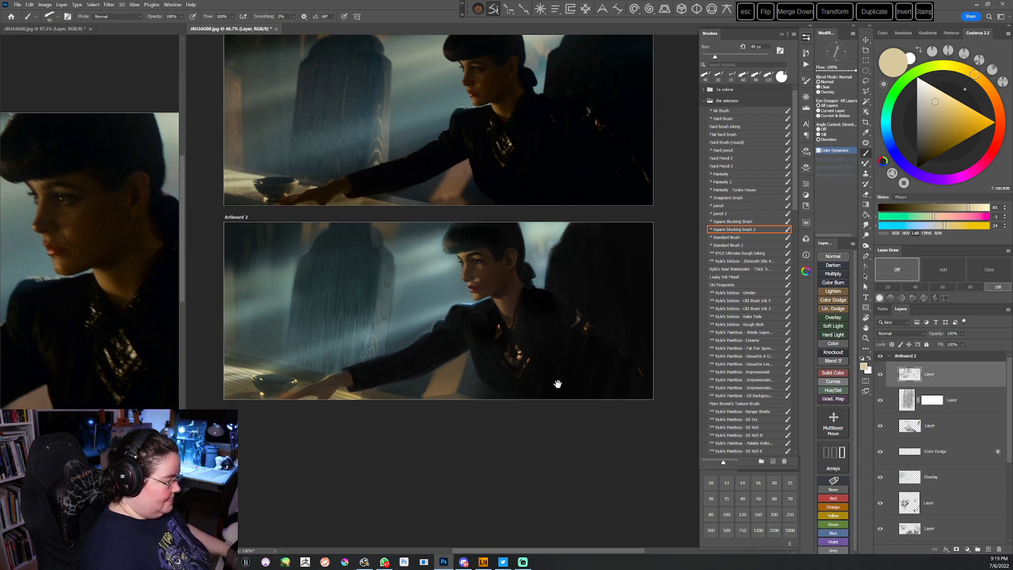
pyautogui.keyDown('alt'); pyautogui.click(468, 352); pyautogui.keyUp('alt')
pyautogui.keyDown('alt'); pyautogui.click(471, 356); pyautogui.keyUp('alt')
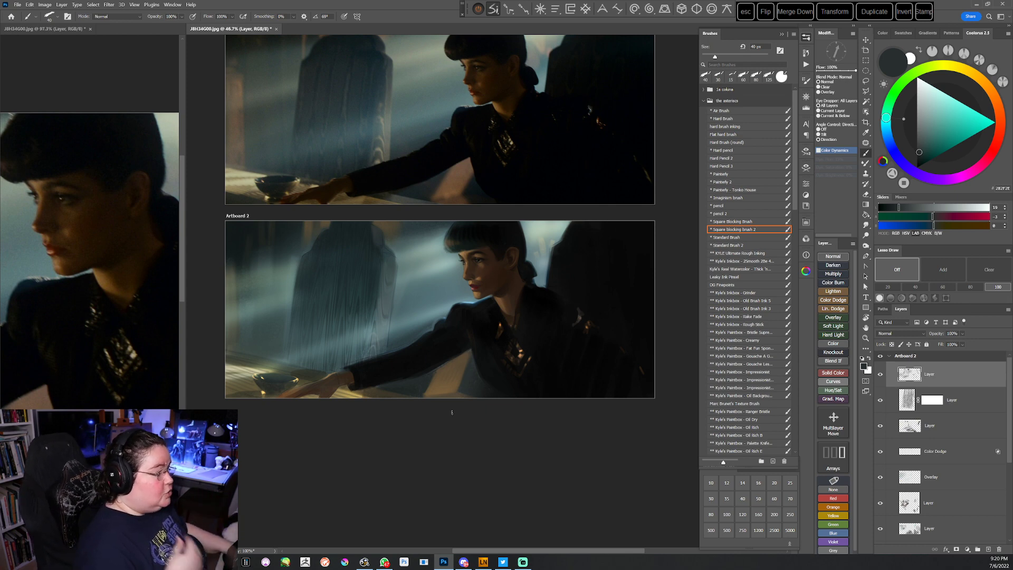
# Sample several dark teals along Artboard 2's upper-left edge to refine the background shading with the 40 px brush
pyautogui.moveTo(530, 403); pyautogui.dragTo(577, 415)
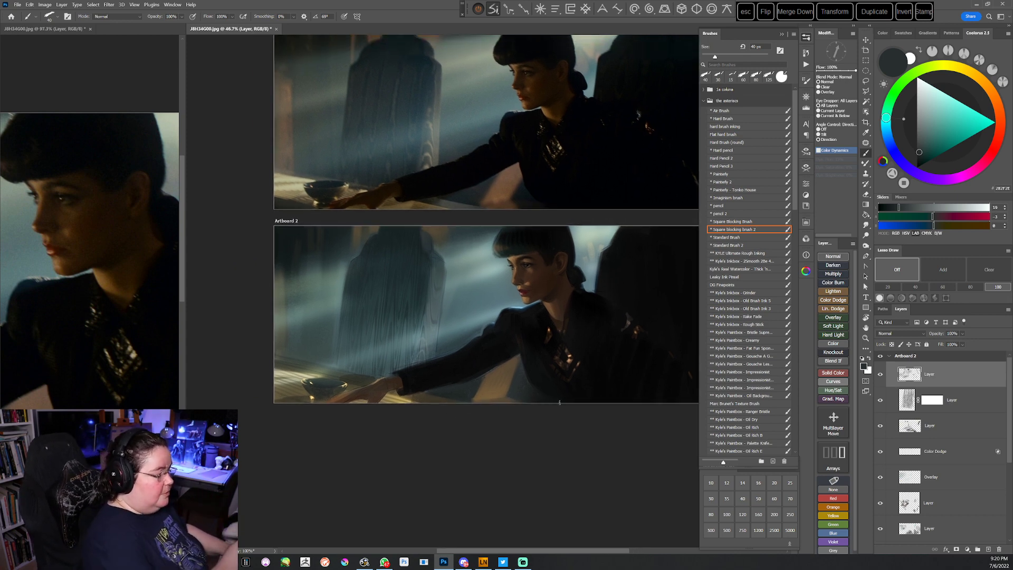
pyautogui.keyDown('alt'); pyautogui.click(291, 267); pyautogui.keyUp('alt')
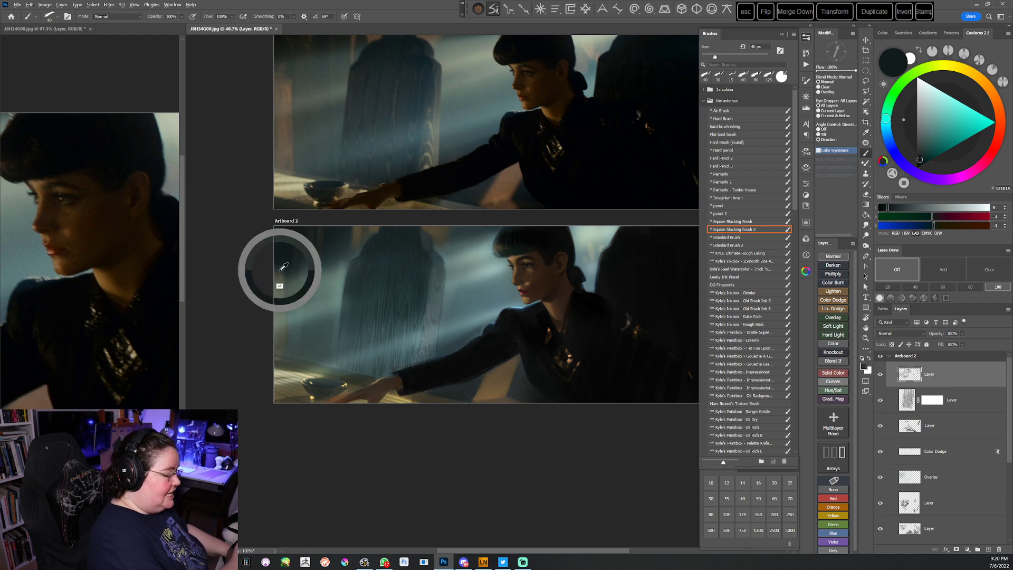
pyautogui.keyDown('alt'); pyautogui.click(277, 266); pyautogui.keyUp('alt')
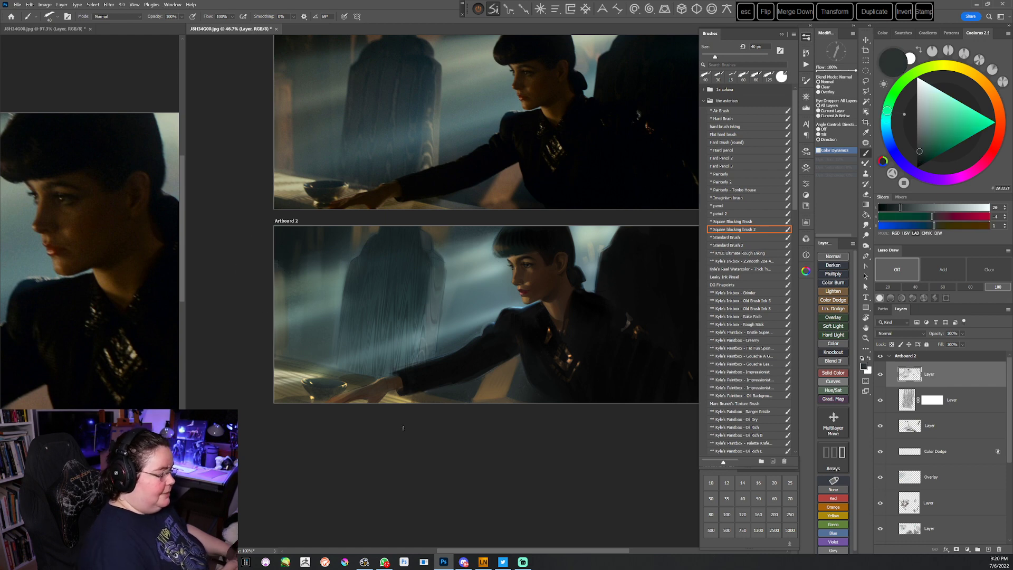
pyautogui.keyDown('alt'); pyautogui.click(285, 270); pyautogui.keyUp('alt')
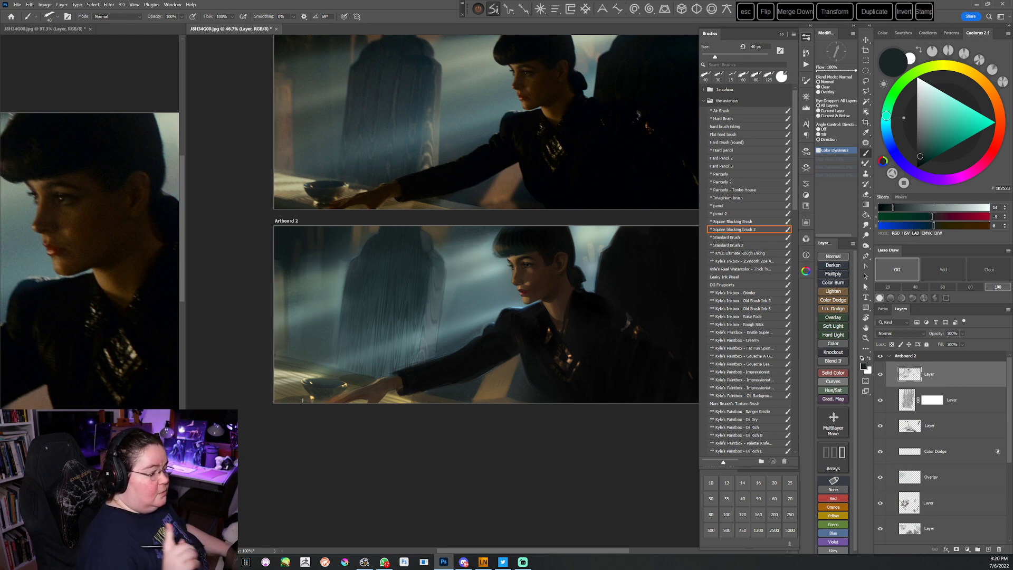
# Sample dark teal from Artboard 2's upper-left background and refine the shading left of the chair with the 40 px brush
pyautogui.keyDown('alt'); pyautogui.click(335, 246); pyautogui.keyUp('alt')
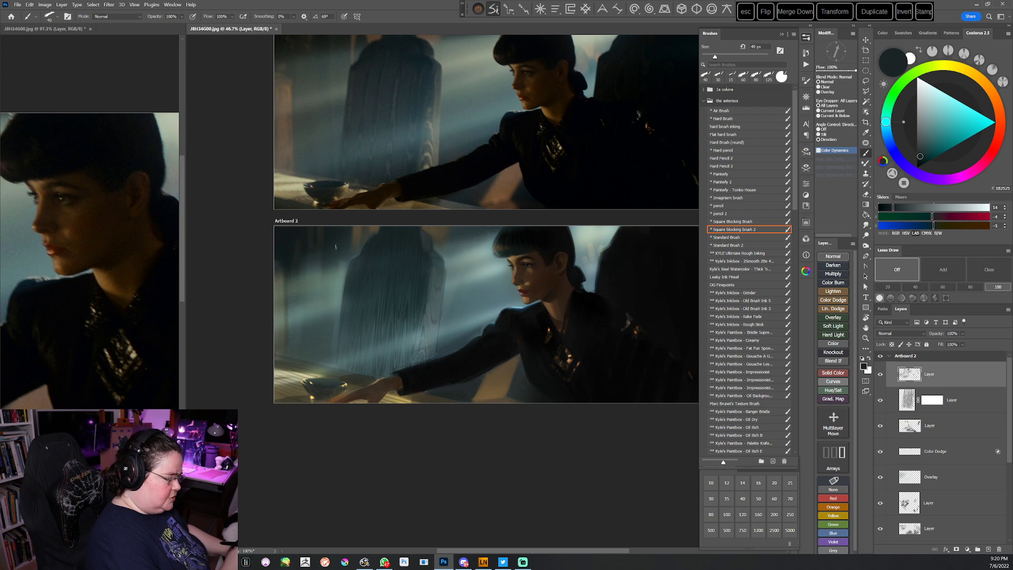
pyautogui.moveTo(338, 271); pyautogui.dragTo(337, 298)
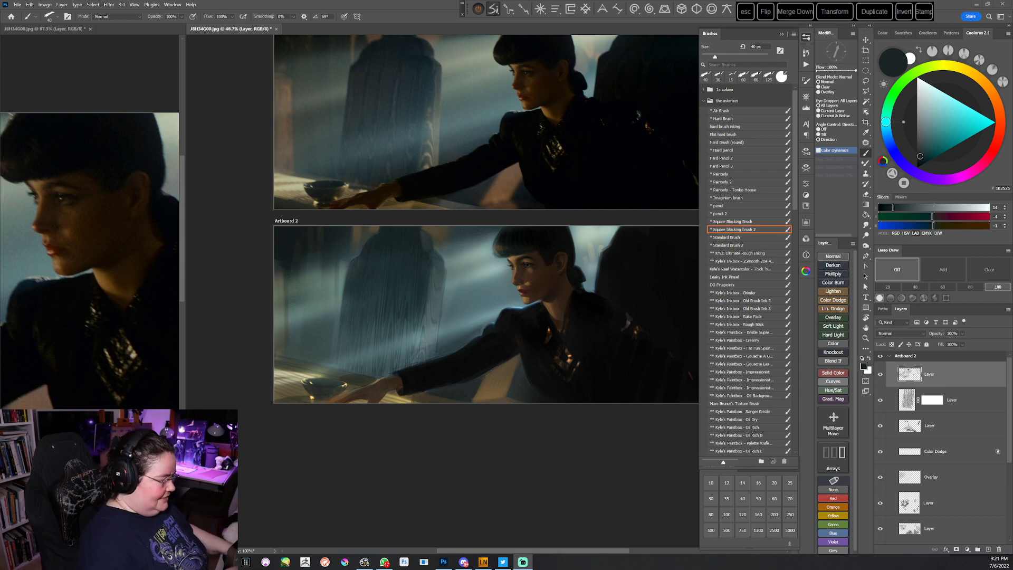
pyautogui.moveTo(468, 477); pyautogui.dragTo(450, 499)
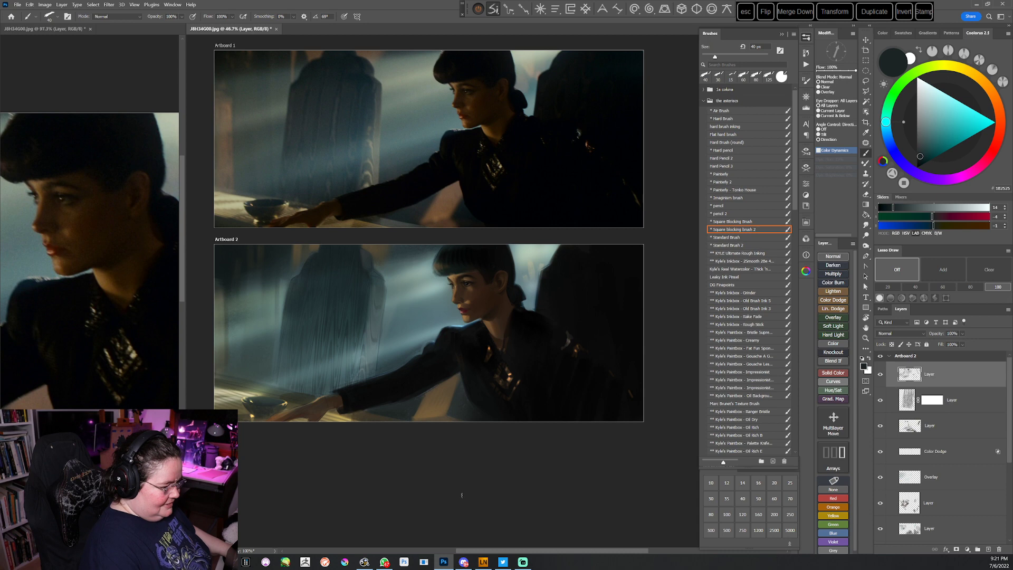
pyautogui.moveTo(462, 491); pyautogui.dragTo(474, 496)
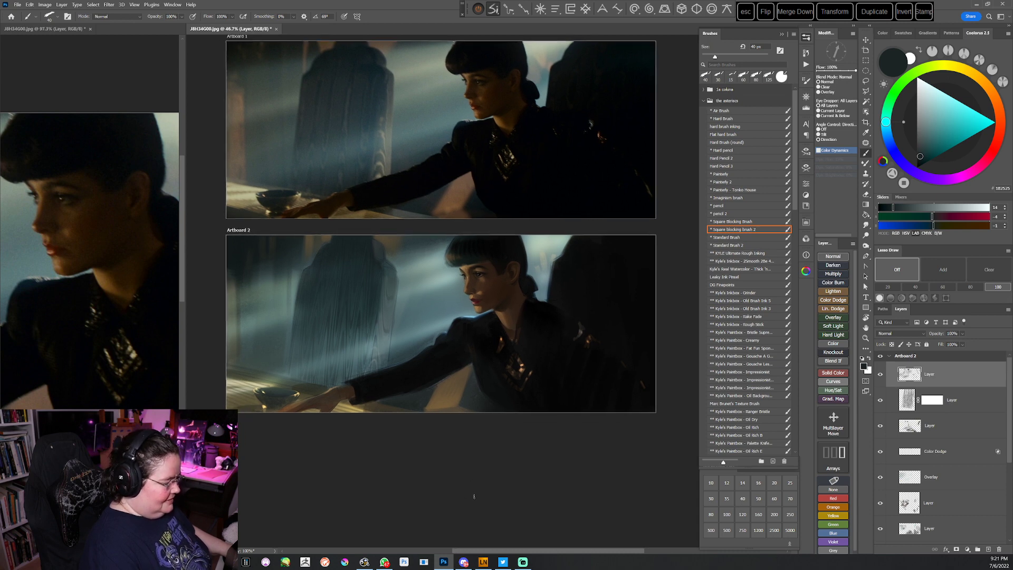
# Sample near-black from the jacket on Artboard 2, enlarge the brush to 60 px, and darken the woman's silhouette
pyautogui.keyDown('alt'); pyautogui.click(554, 317); pyautogui.keyUp('alt')
pyautogui.press('r')
pyautogui.moveTo(572, 403)
pyautogui.mouseDown()
pyautogui.moveTo(598, 305)
pyautogui.moveTo(551, 356)
pyautogui.mouseUp()
pyautogui.press('b')
pyautogui.press(']')
pyautogui.press(']')
pyautogui.moveTo(545, 284); pyautogui.dragTo(541, 274)
pyautogui.press('r')
pyautogui.moveTo(601, 278); pyautogui.dragTo(541, 401)
pyautogui.press('b')
# Resample the near-black of the jacket on Artboard 2 and deepen its dark areas with the 60 px brush
pyautogui.keyDown('alt'); pyautogui.click(526, 340); pyautogui.keyUp('alt')
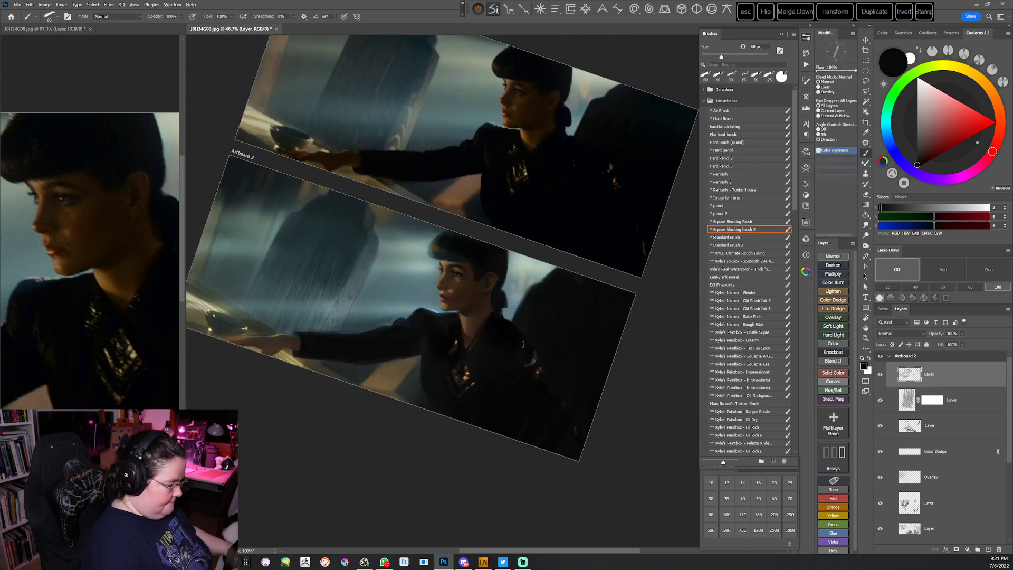
pyautogui.press('r')
pyautogui.moveTo(530, 340); pyautogui.dragTo(542, 409)
pyautogui.press('b')
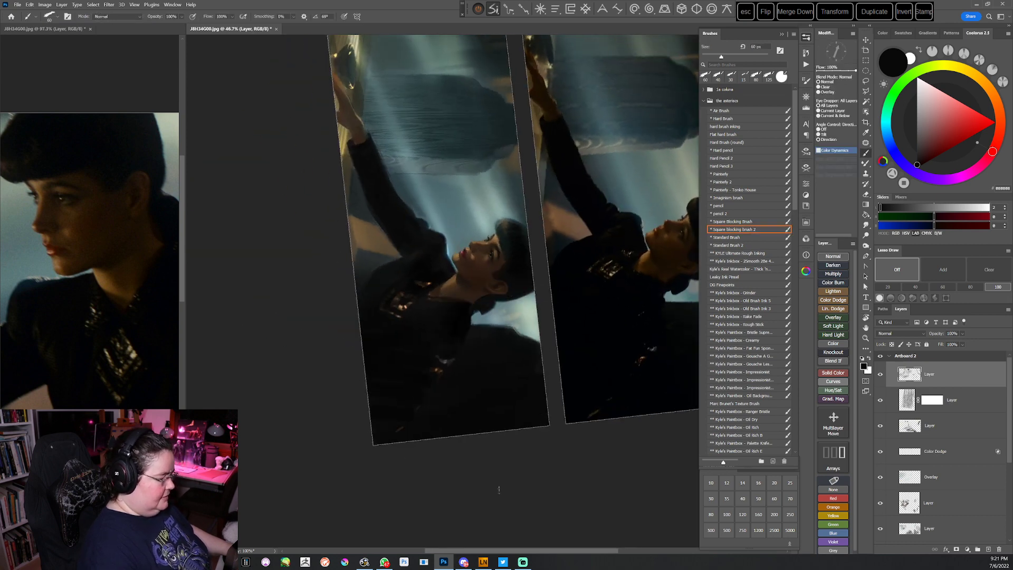
pyautogui.press('Escape')
pyautogui.moveTo(500, 468); pyautogui.dragTo(573, 428)
# Repaint the bowl on Artboard 2 with sampled dark teals and a near-black grey (#141414), reducing the brush to 40 px
pyautogui.keyDown('alt'); pyautogui.click(345, 362); pyautogui.keyUp('alt')
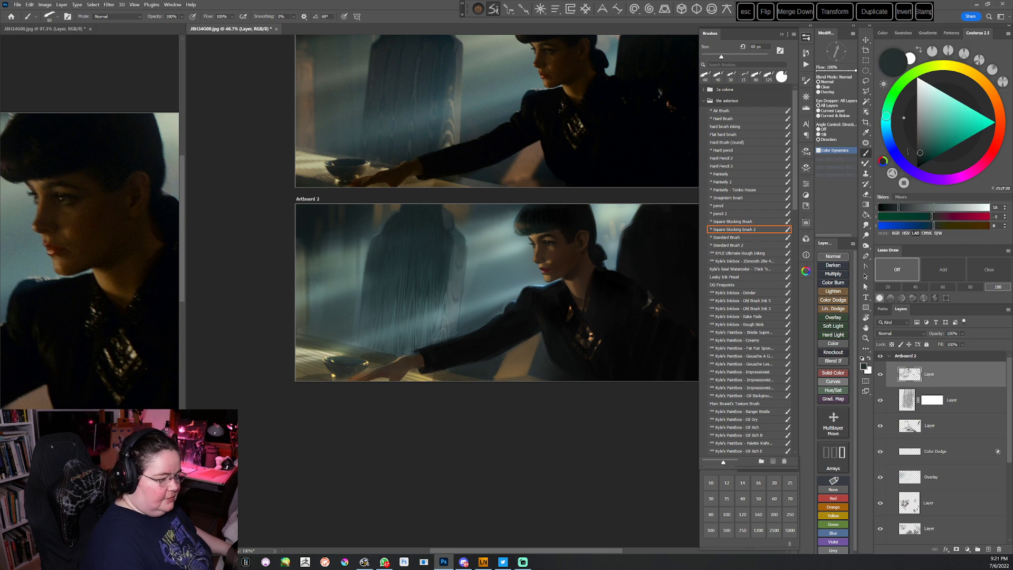
pyautogui.keyDown('alt'); pyautogui.click(368, 349); pyautogui.keyUp('alt')
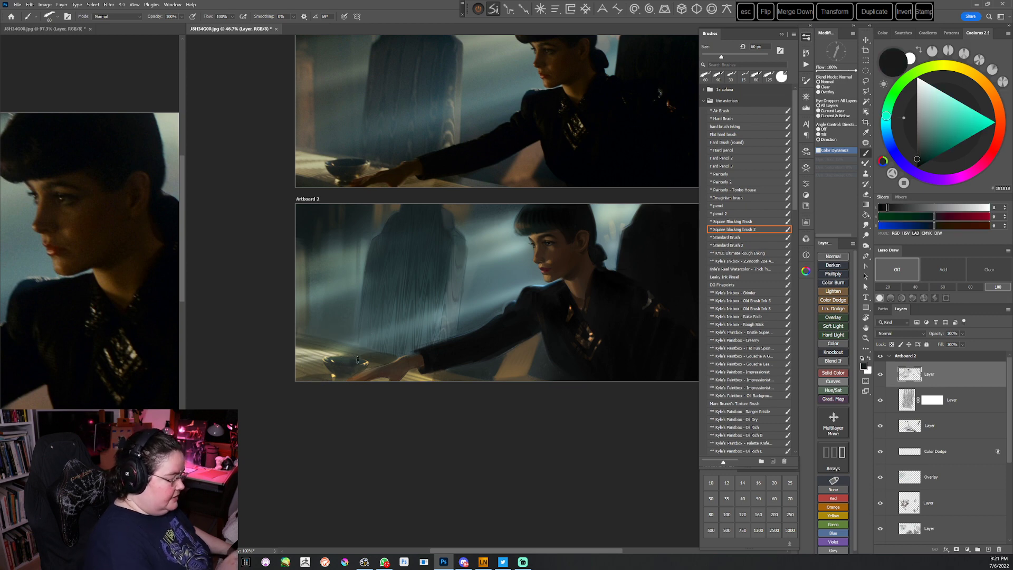
pyautogui.press('r')
pyautogui.moveTo(585, 325); pyautogui.dragTo(554, 271)
pyautogui.keyDown('alt'); pyautogui.click(470, 386); pyautogui.keyUp('alt')
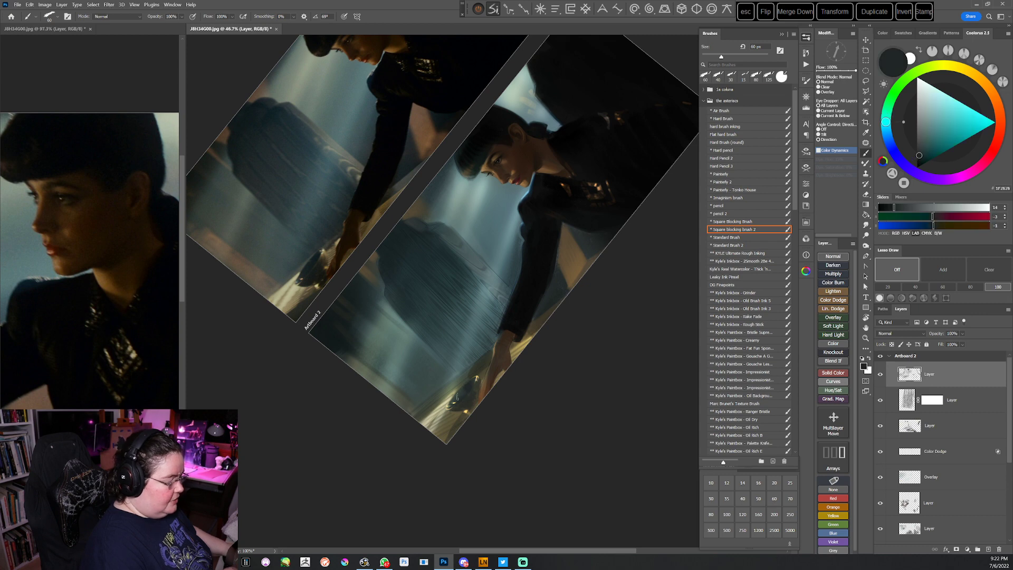
pyautogui.click(916, 157)
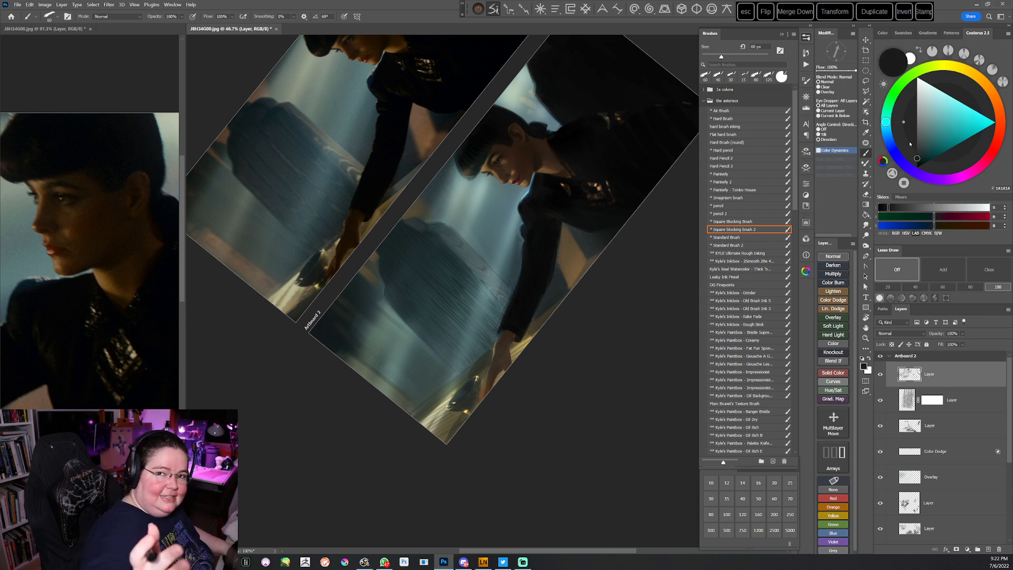
pyautogui.press('[')
pyautogui.press('[')
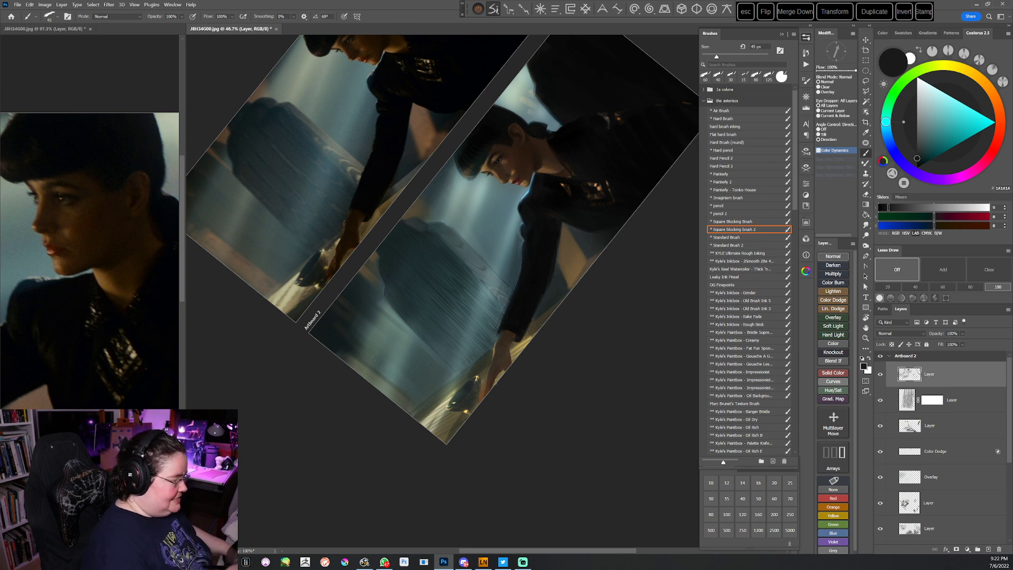
pyautogui.press('[')
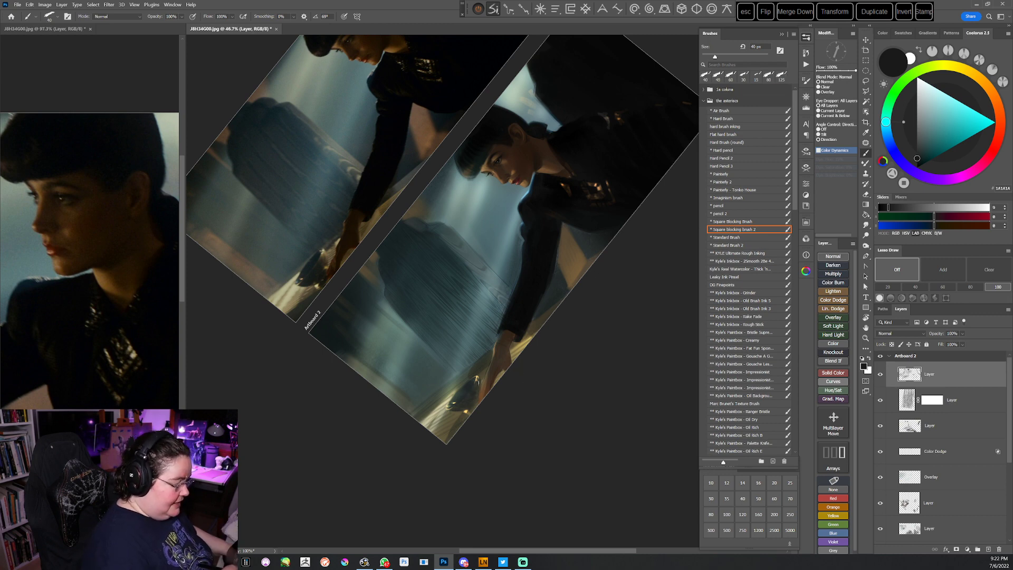
# Sample slate blues from the background above the outstretched sleeve on Artboard 2 and refine that edge with the 40 px brush
pyautogui.press('r')
pyautogui.moveTo(606, 312); pyautogui.dragTo(533, 423)
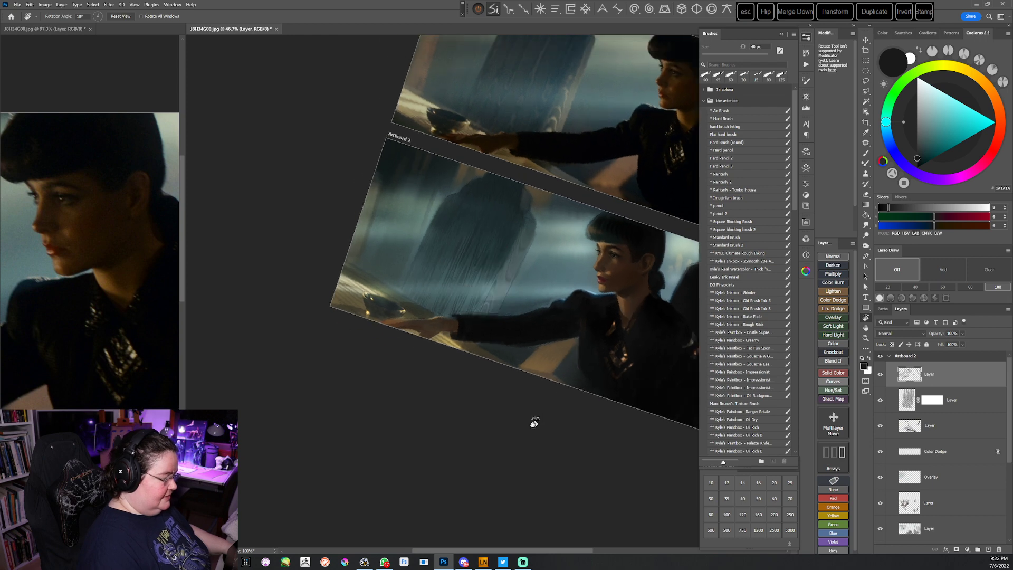
pyautogui.press('Escape')
pyautogui.press('space')
pyautogui.moveTo(536, 430); pyautogui.dragTo(501, 433)
pyautogui.press('r')
pyautogui.moveTo(556, 403); pyautogui.dragTo(575, 377)
pyautogui.keyDown('alt'); pyautogui.click(465, 316); pyautogui.keyUp('alt')
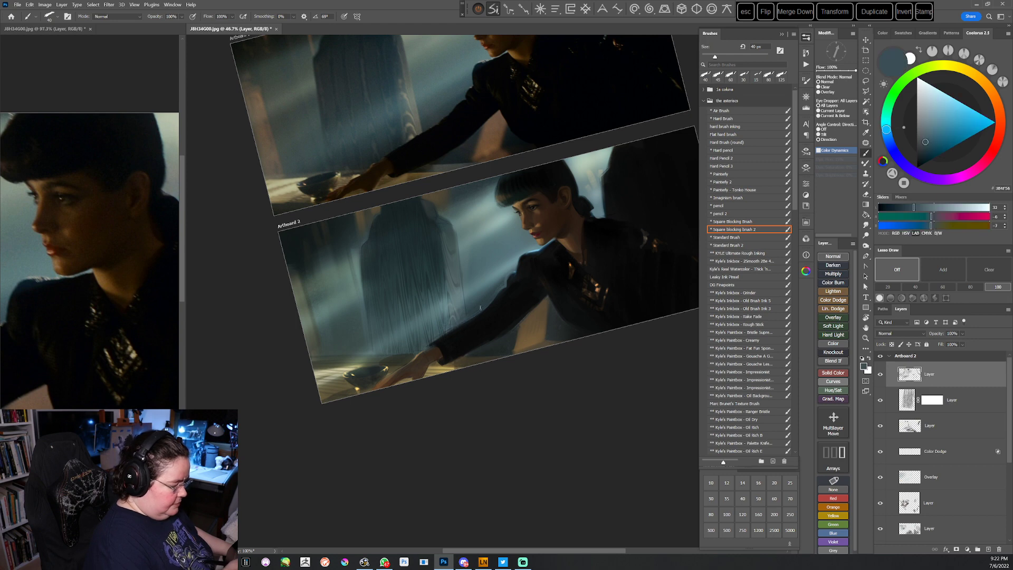
pyautogui.keyDown('alt'); pyautogui.click(452, 327); pyautogui.keyUp('alt')
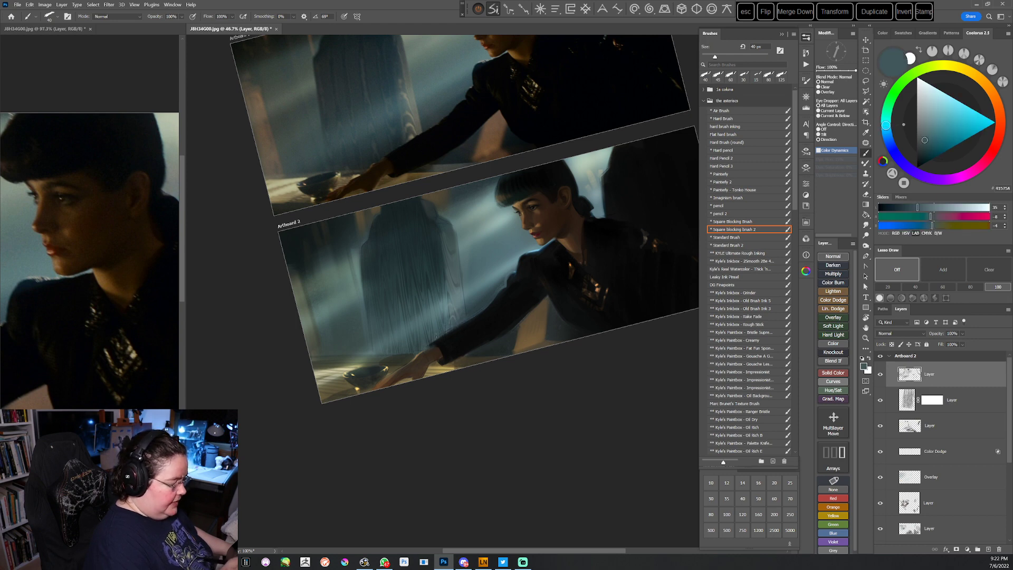
pyautogui.press('space')
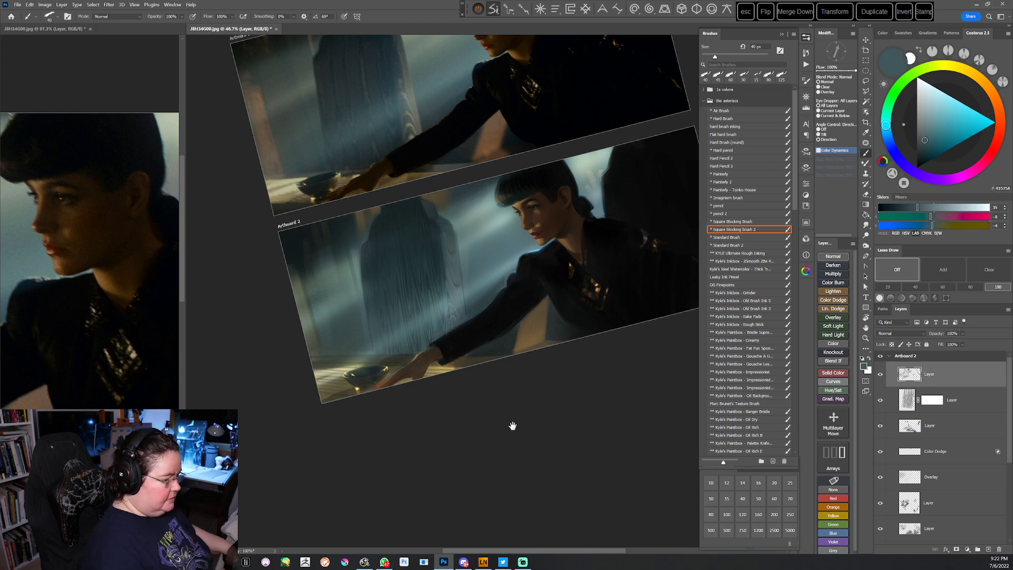
pyautogui.moveTo(513, 425); pyautogui.dragTo(486, 448)
# Sample near-black tones from the jacket on Artboard 2 and enlarge the brush to 50 px to even out its shadows
pyautogui.keyDown('alt'); pyautogui.click(610, 317); pyautogui.keyUp('alt')
pyautogui.press('r')
pyautogui.moveTo(612, 303); pyautogui.dragTo(586, 356)
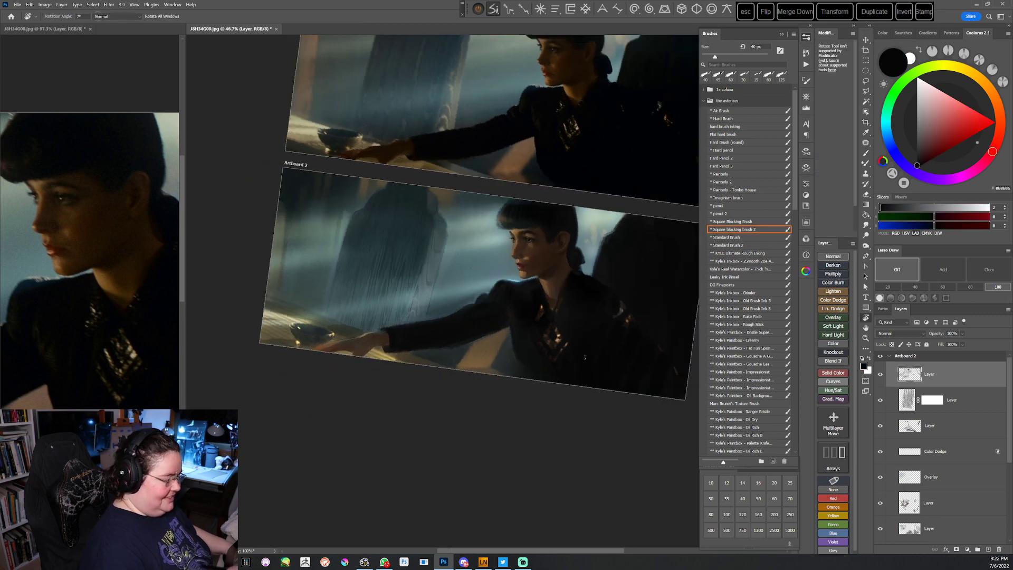
pyautogui.press(']')
pyautogui.press(']')
pyautogui.keyDown('alt'); pyautogui.click(524, 320); pyautogui.keyUp('alt')
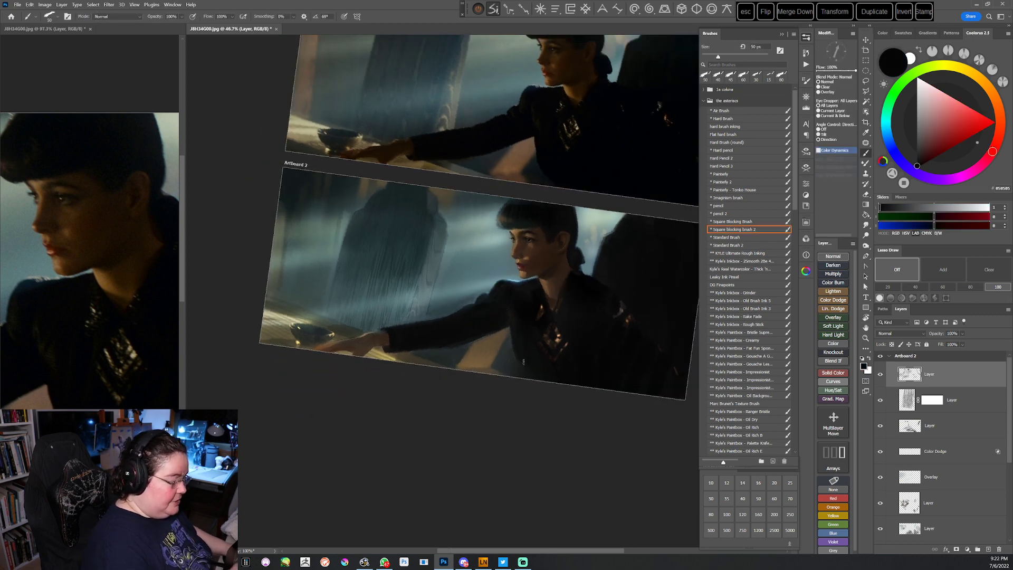
# Sample near-black from the right-hand chair, reduce the brush to 30 px, and darken the sleeve cuff on Artboard 2
pyautogui.keyDown('alt'); pyautogui.click(648, 262); pyautogui.keyUp('alt')
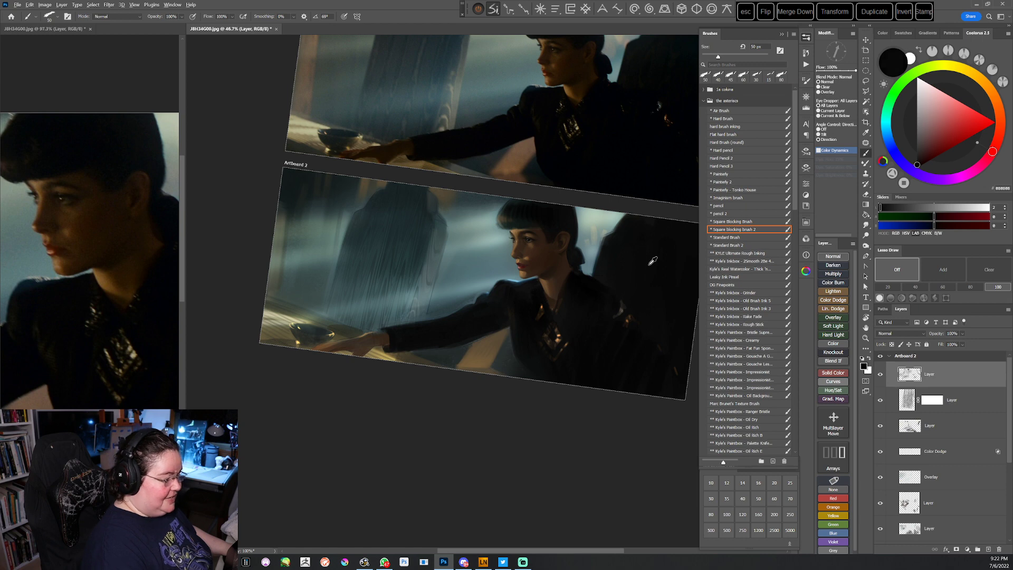
pyautogui.press('[')
pyautogui.press('[')
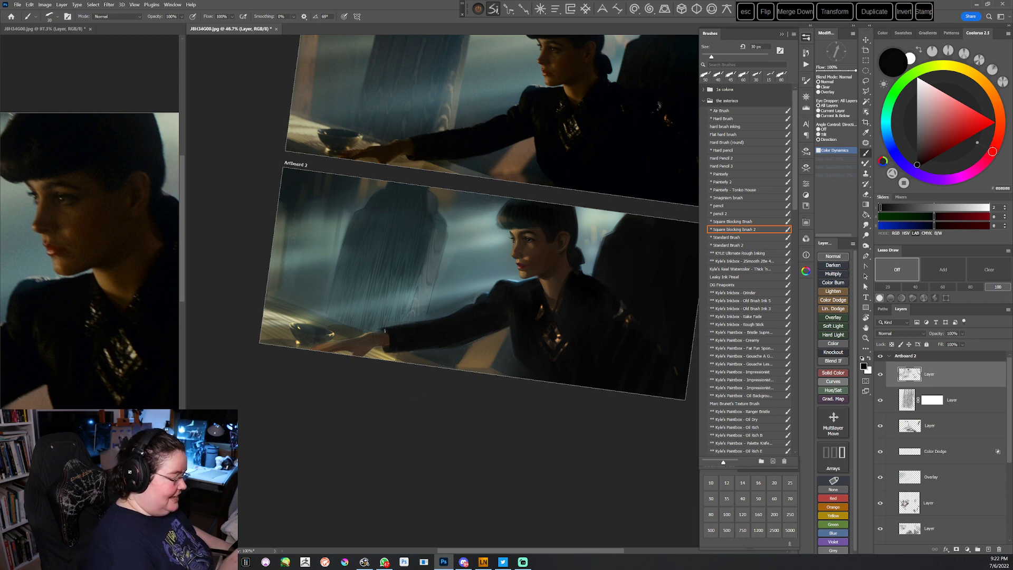
pyautogui.moveTo(380, 330); pyautogui.dragTo(382, 330)
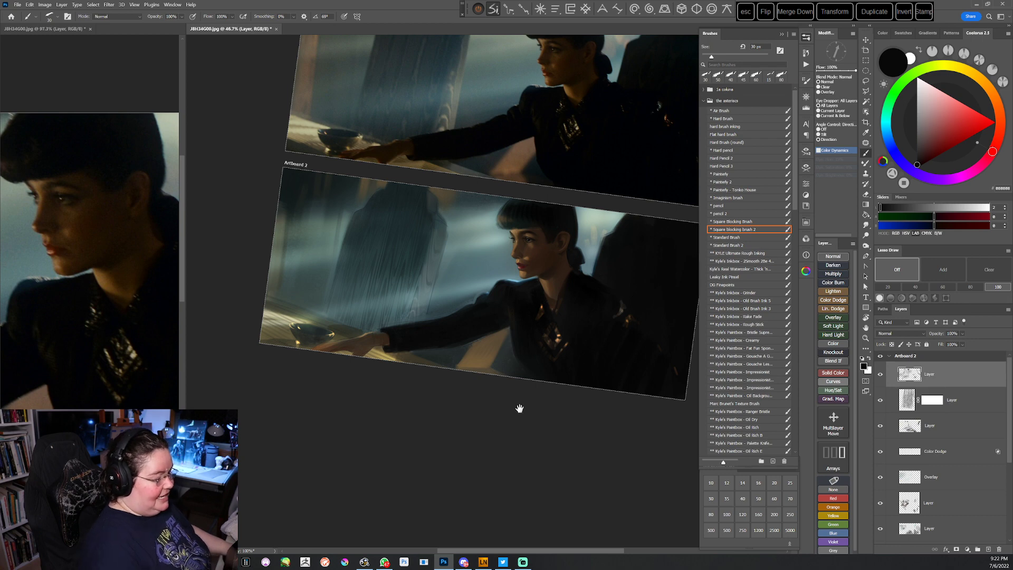
pyautogui.scroll(1, 515, 412)
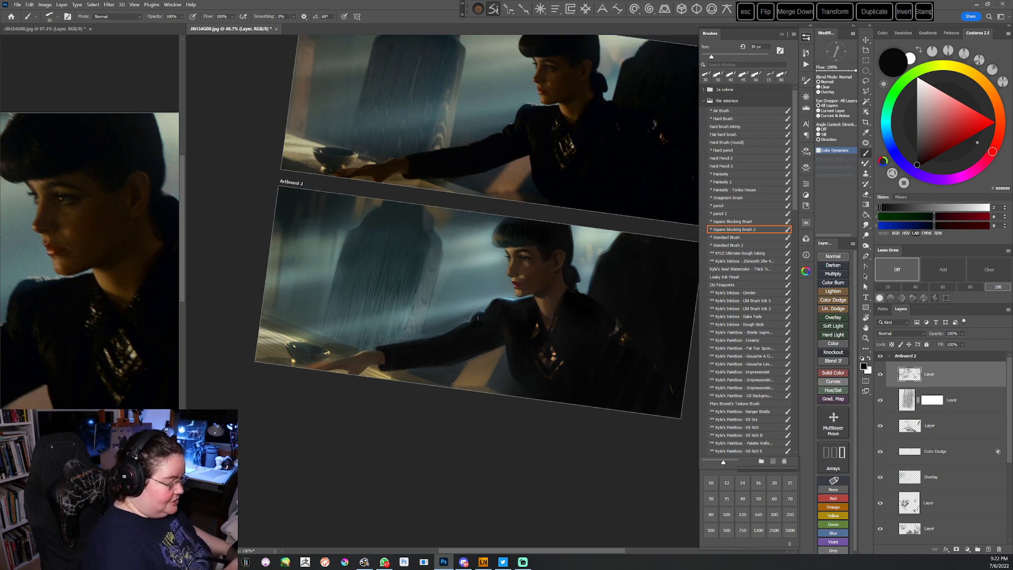
# Sample grey-blue and light blue tones around the sleeve's lit edge on Artboard 2 and reduce the brush to 10 px
pyautogui.keyDown('alt'); pyautogui.click(480, 311); pyautogui.keyUp('alt')
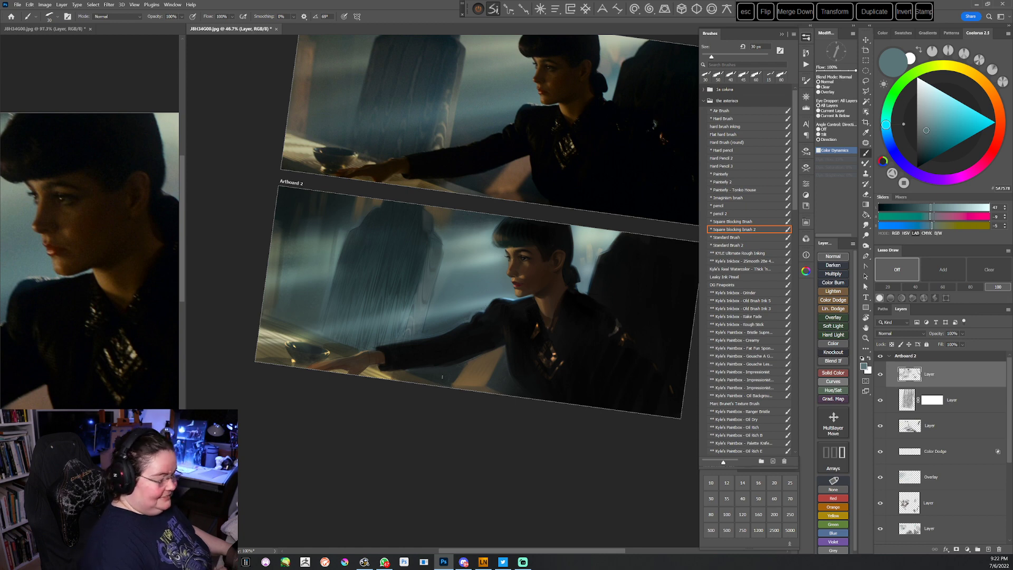
pyautogui.hscroll(1, 502, 445)
pyautogui.press('r')
pyautogui.moveTo(561, 404); pyautogui.dragTo(527, 476)
pyautogui.moveTo(605, 405); pyautogui.dragTo(530, 456)
pyautogui.press('space')
pyautogui.moveTo(583, 402); pyautogui.dragTo(525, 388)
pyautogui.keyDown('alt'); pyautogui.click(424, 273); pyautogui.keyUp('alt')
pyautogui.press('[')
pyautogui.press('[')
pyautogui.press('[')
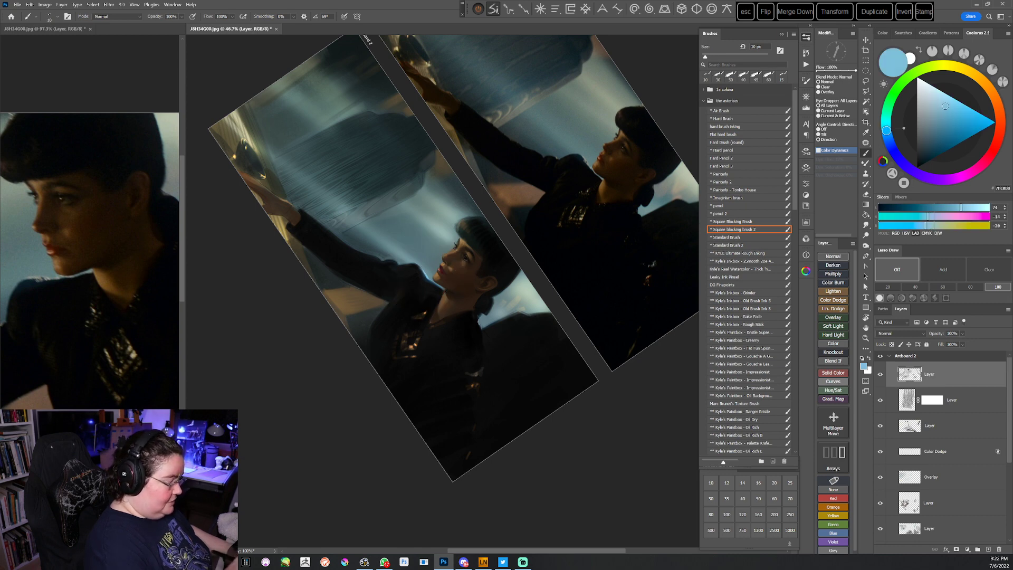
# Compare Artboard 2 with the reference still, checking the study with and without the top paint layer
pyautogui.press('r')
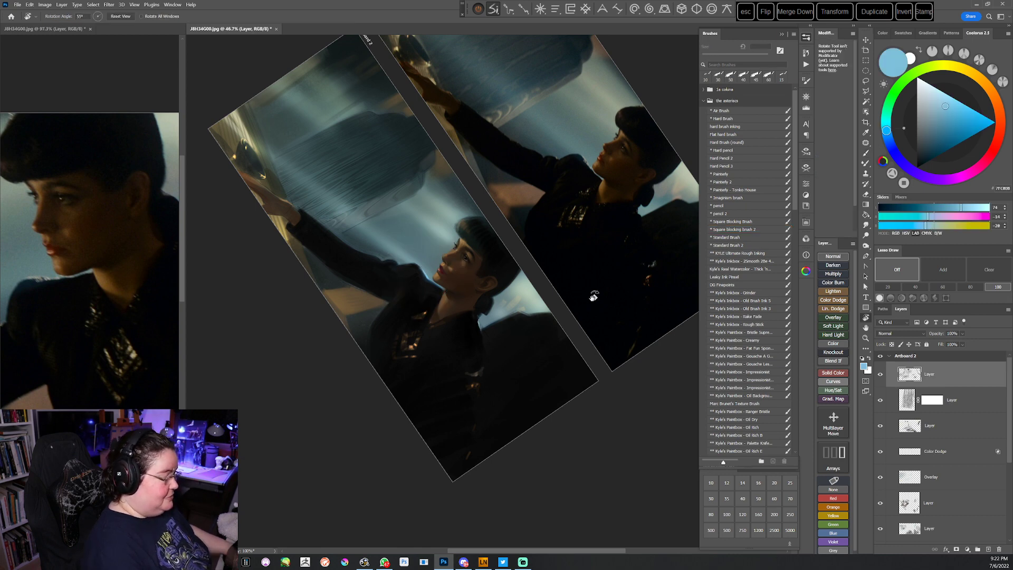
pyautogui.moveTo(592, 289); pyautogui.dragTo(560, 388)
pyautogui.press('Escape')
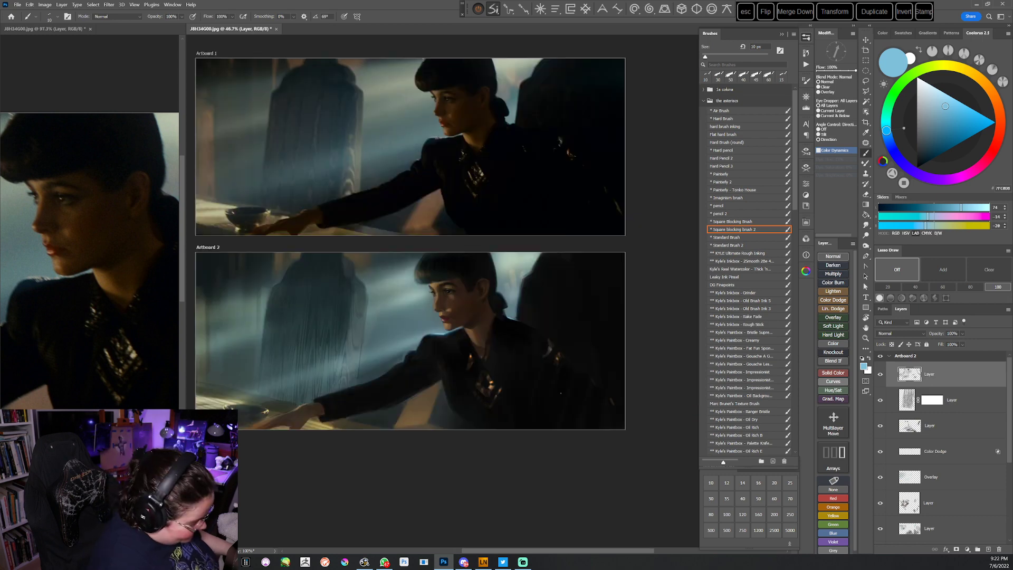
pyautogui.press('r')
pyautogui.moveTo(560, 393)
pyautogui.mouseDown()
pyautogui.moveTo(578, 324)
pyautogui.moveTo(587, 339)
pyautogui.moveTo(591, 256)
pyautogui.mouseUp()
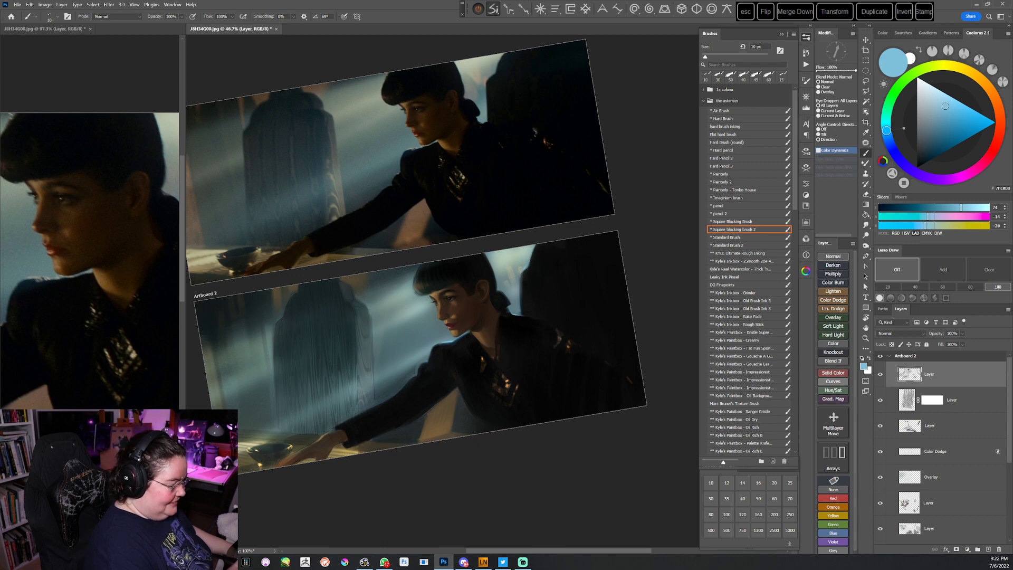
pyautogui.moveTo(550, 448); pyautogui.dragTo(575, 458)
pyautogui.press('Escape')
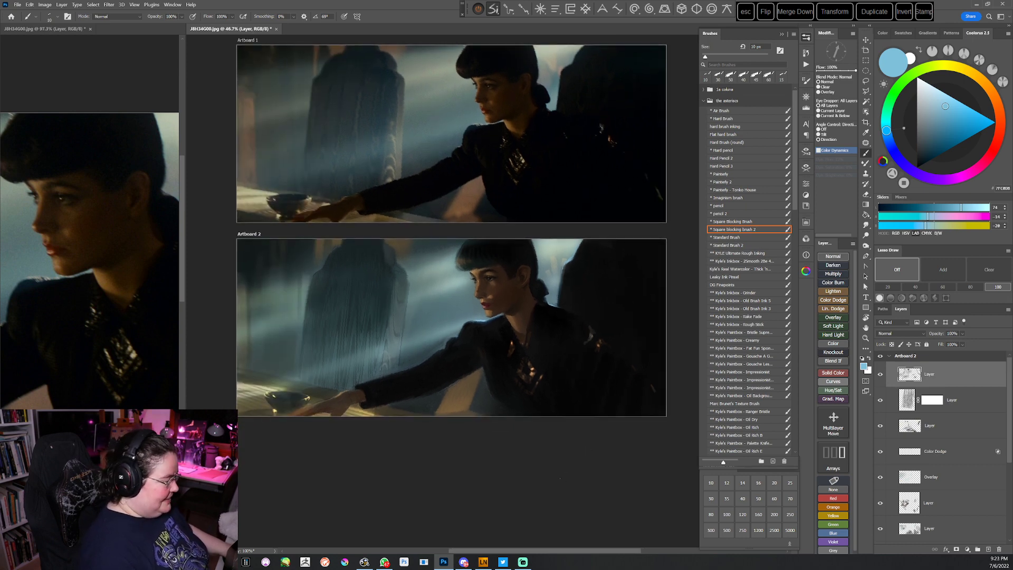
pyautogui.click(881, 374)
pyautogui.click(884, 377)
pyautogui.moveTo(611, 467); pyautogui.dragTo(618, 475)
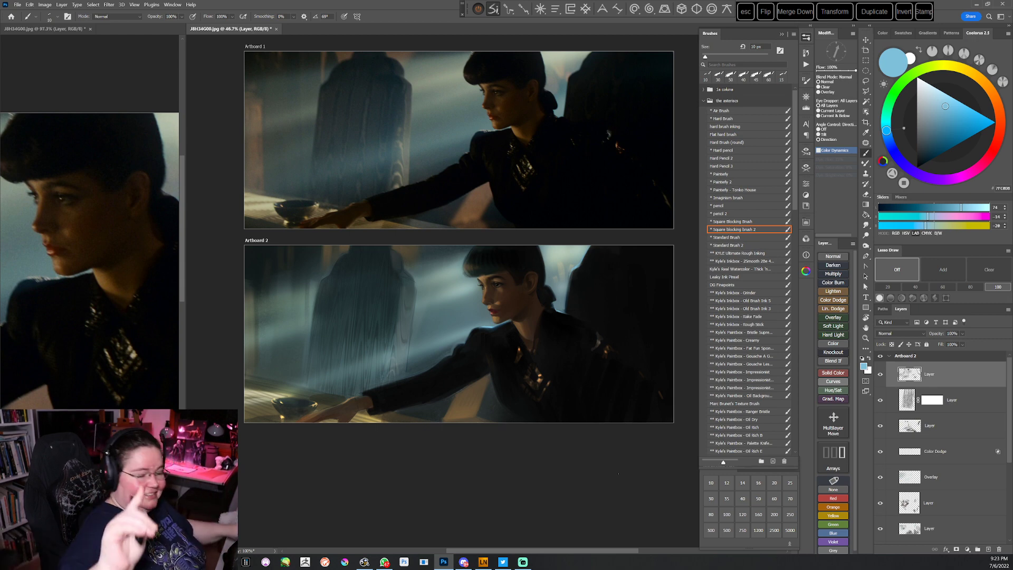
pyautogui.moveTo(472, 499); pyautogui.dragTo(476, 490)
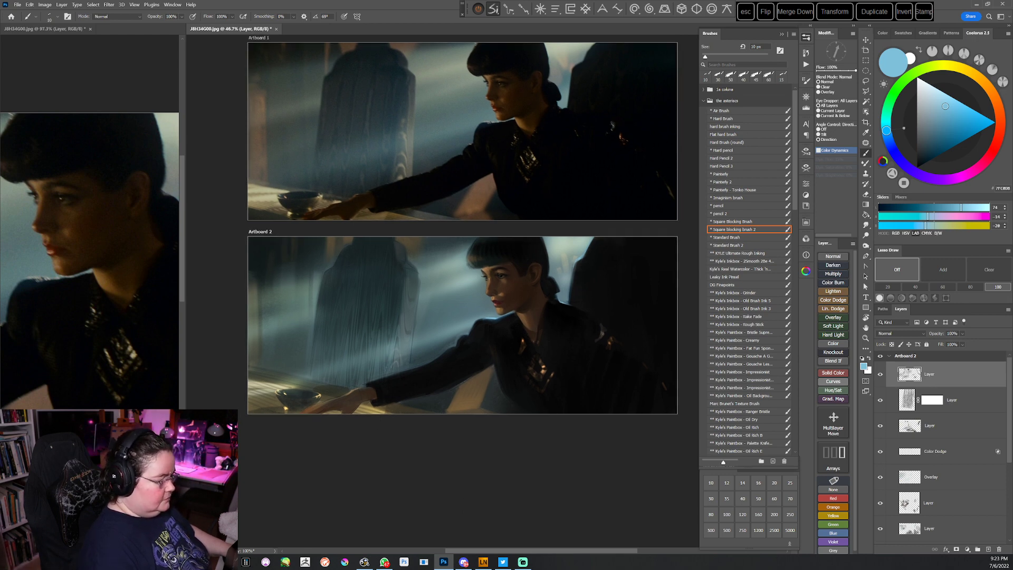
# Add a Multiply layer above the study and set up a 300 px Air Brush with a pale warm beige
pyautogui.scroll(1, 502, 519)
pyautogui.click(832, 274)
pyautogui.click(977, 77)
pyautogui.click(929, 98)
pyautogui.click(737, 110)
pyautogui.press(']')
pyautogui.press(']')
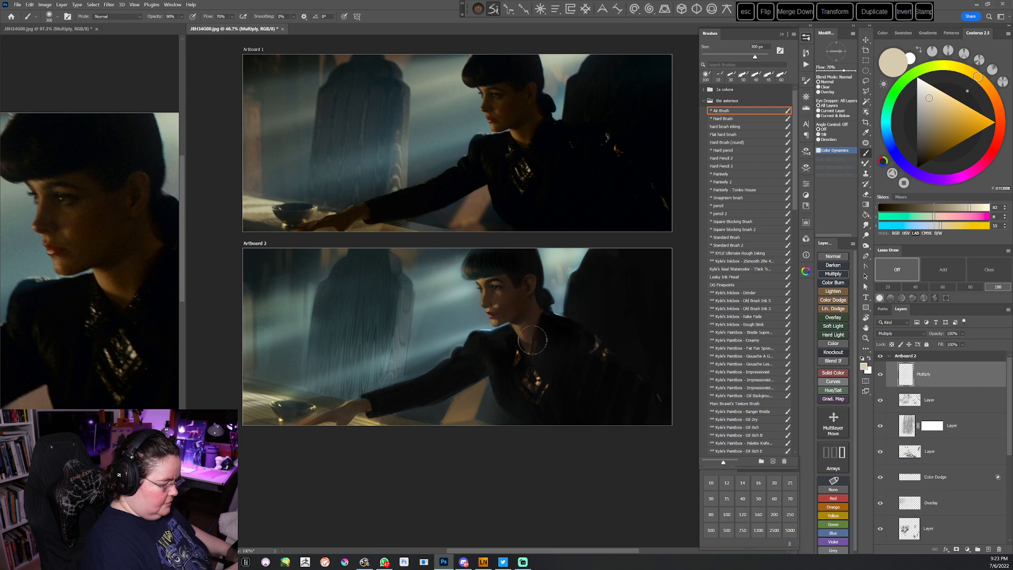
# Airbrush the Multiply layer around the woman's head and neck on Artboard 2, and lighten the paint colour to a paler cream
pyautogui.press('r')
pyautogui.moveTo(549, 341)
pyautogui.mouseDown()
pyautogui.moveTo(538, 429)
pyautogui.moveTo(479, 411)
pyautogui.moveTo(453, 343)
pyautogui.moveTo(476, 290)
pyautogui.mouseUp()
pyautogui.moveTo(457, 285); pyautogui.dragTo(465, 249)
pyautogui.click(929, 93)
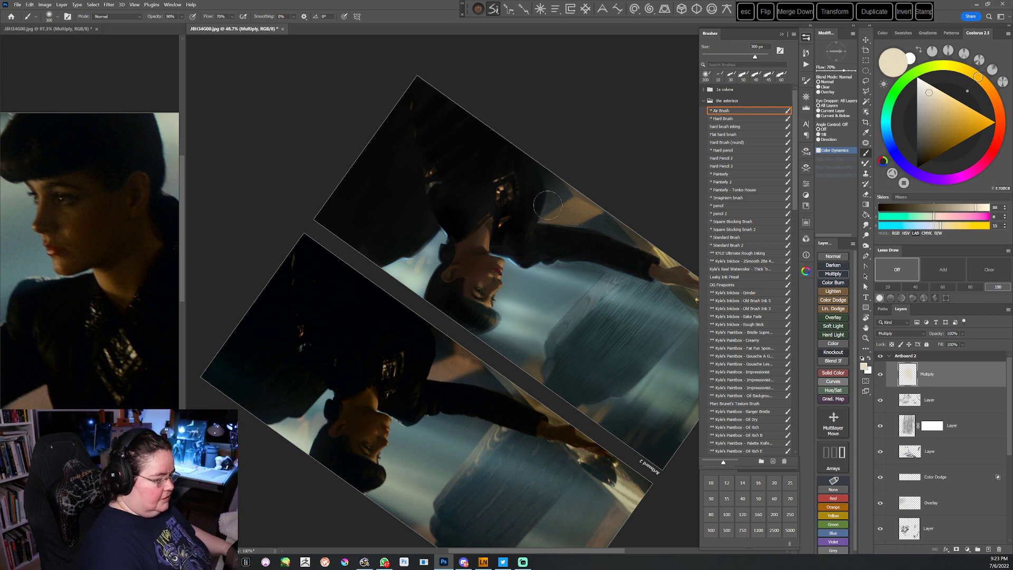
pyautogui.press('Escape')
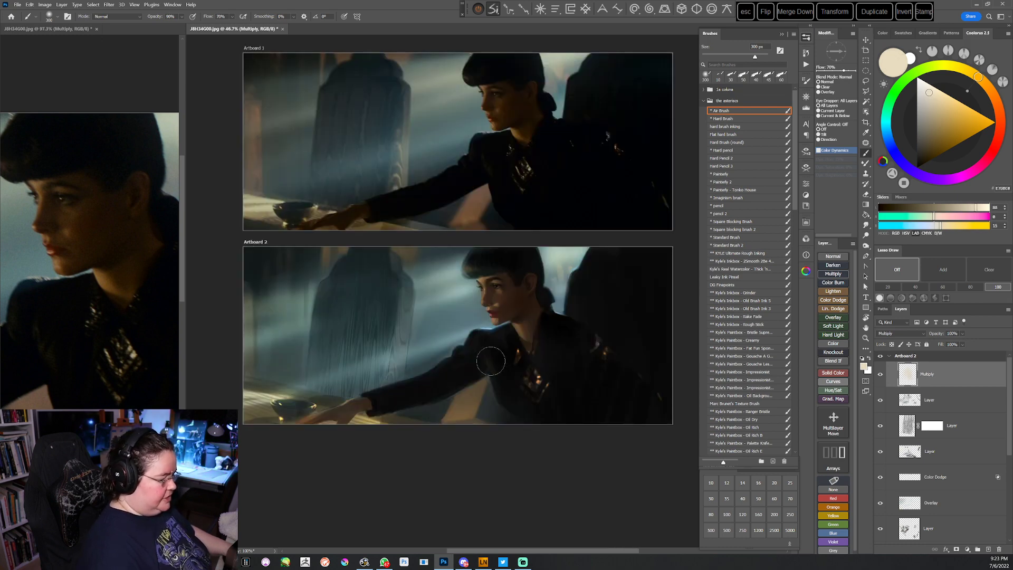
# Adjust the warm beige and airbrush it over the woman's hair, neck and shoulder on the Multiply layer
pyautogui.click(930, 95)
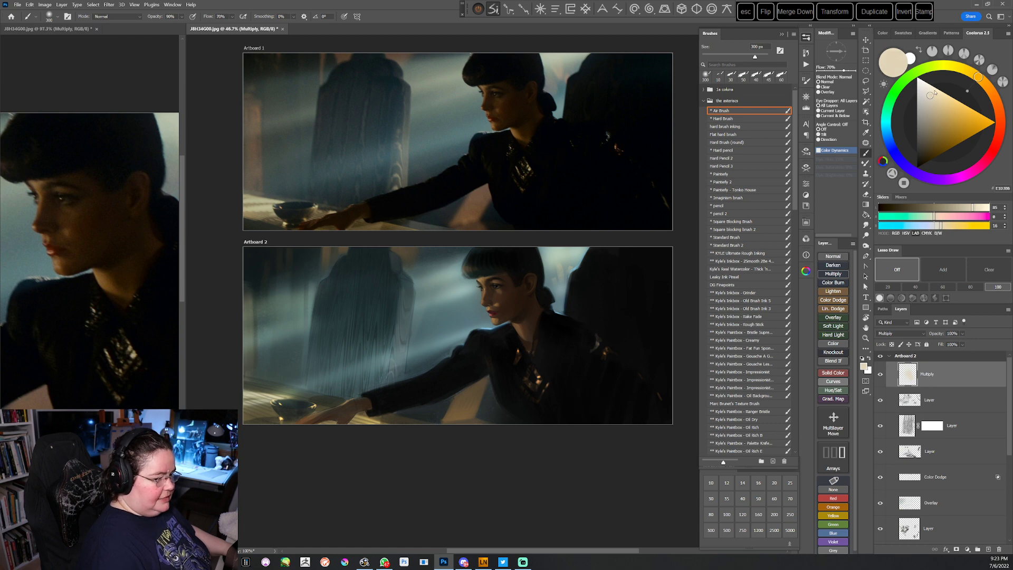
pyautogui.moveTo(521, 289)
pyautogui.mouseDown()
pyautogui.moveTo(508, 346)
pyautogui.moveTo(520, 285)
pyautogui.moveTo(542, 347)
pyautogui.mouseUp()
pyautogui.press('r')
pyautogui.moveTo(596, 323)
pyautogui.mouseDown()
pyautogui.moveTo(583, 378)
pyautogui.moveTo(539, 409)
pyautogui.mouseUp()
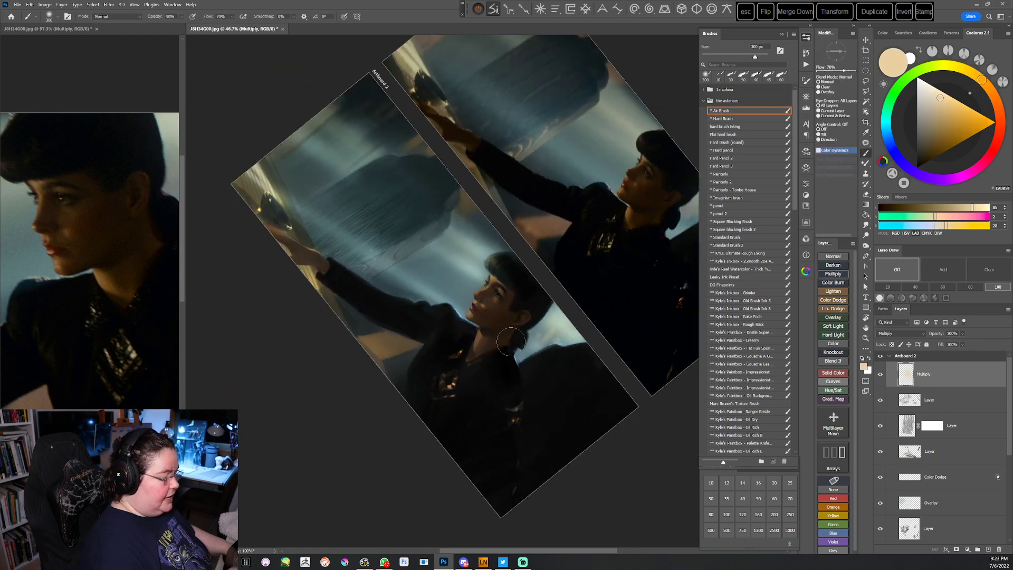
# Add a normal layer above the Multiply layer on Artboard 2 and choose Standard Brush 2
pyautogui.moveTo(523, 324)
pyautogui.mouseDown()
pyautogui.moveTo(475, 369)
pyautogui.moveTo(365, 279)
pyautogui.mouseUp()
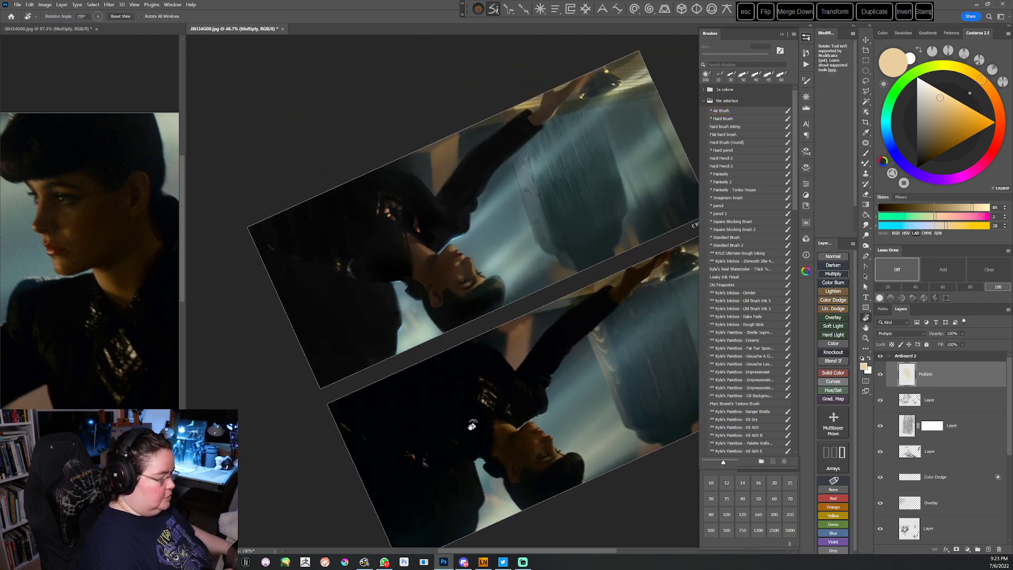
pyautogui.press('Escape')
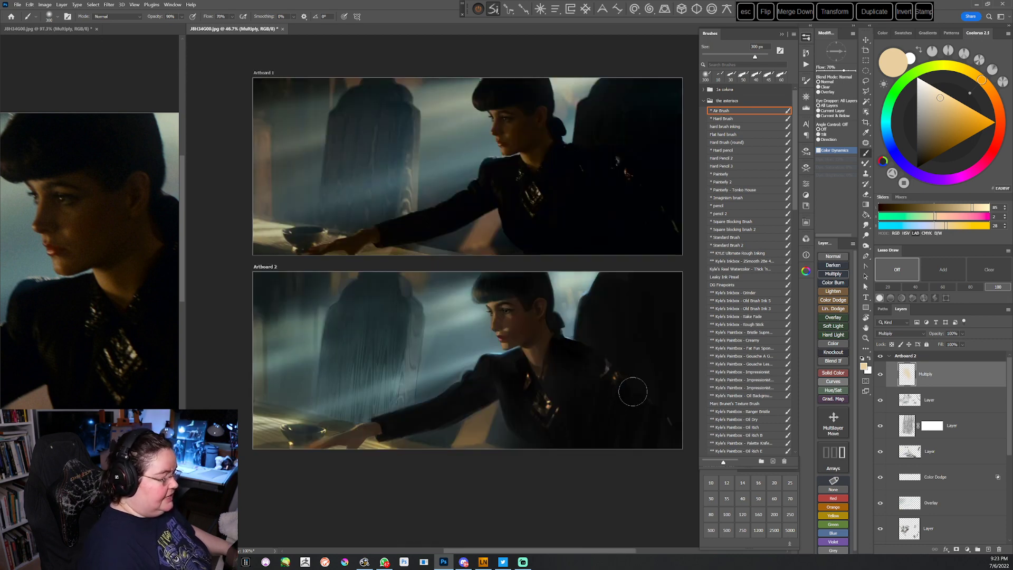
pyautogui.scroll(-1, 556, 412)
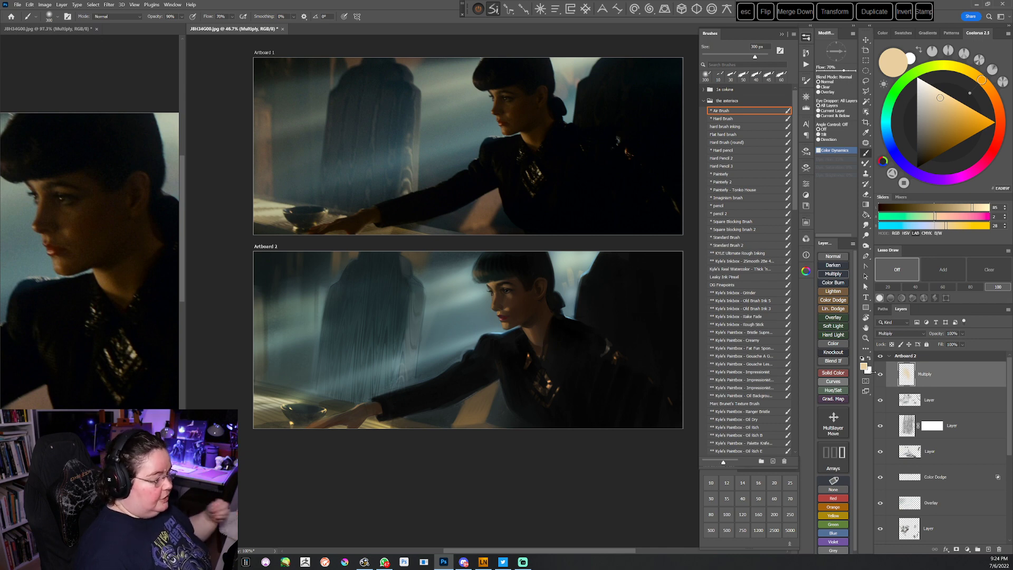
pyautogui.click(832, 256)
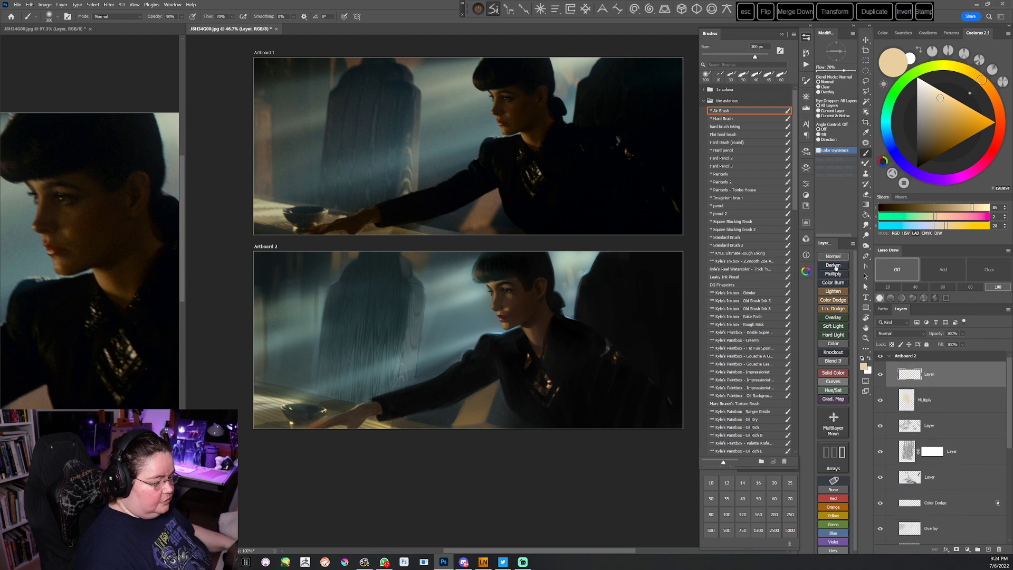
pyautogui.click(748, 245)
pyautogui.hscroll(-1, 572, 388)
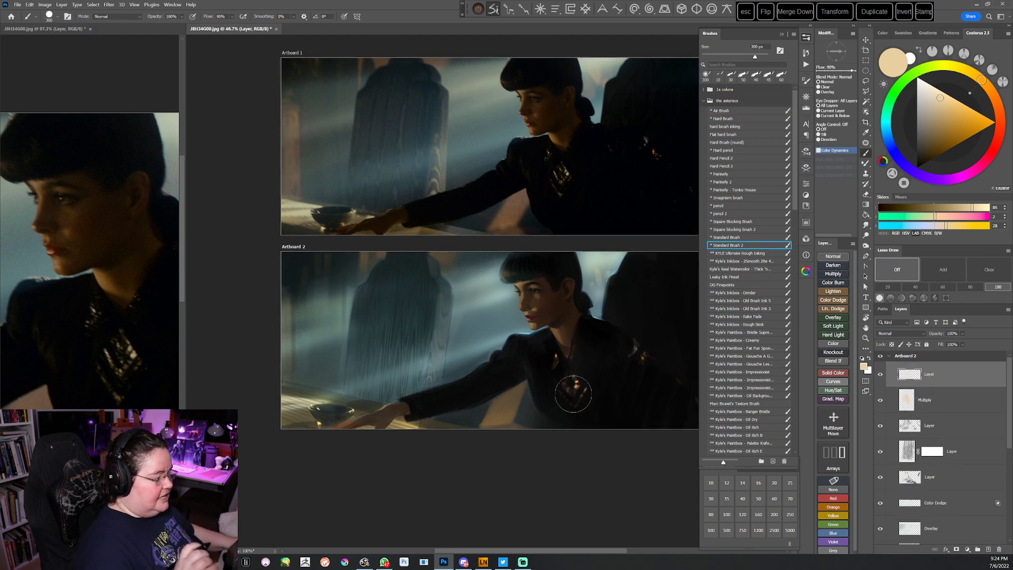
pyautogui.moveTo(573, 393); pyautogui.dragTo(587, 386)
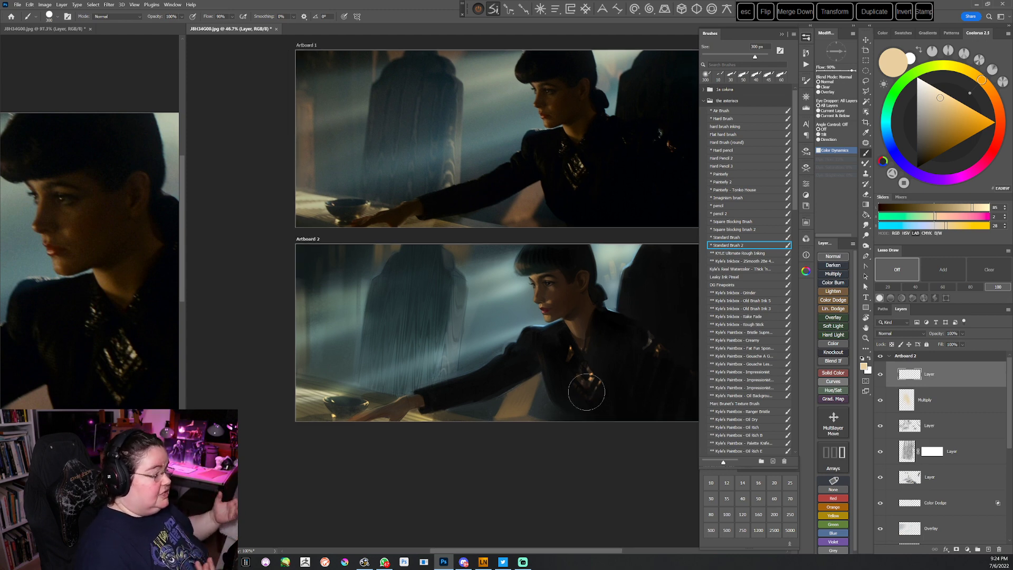
pyautogui.hscroll(-1, 573, 385)
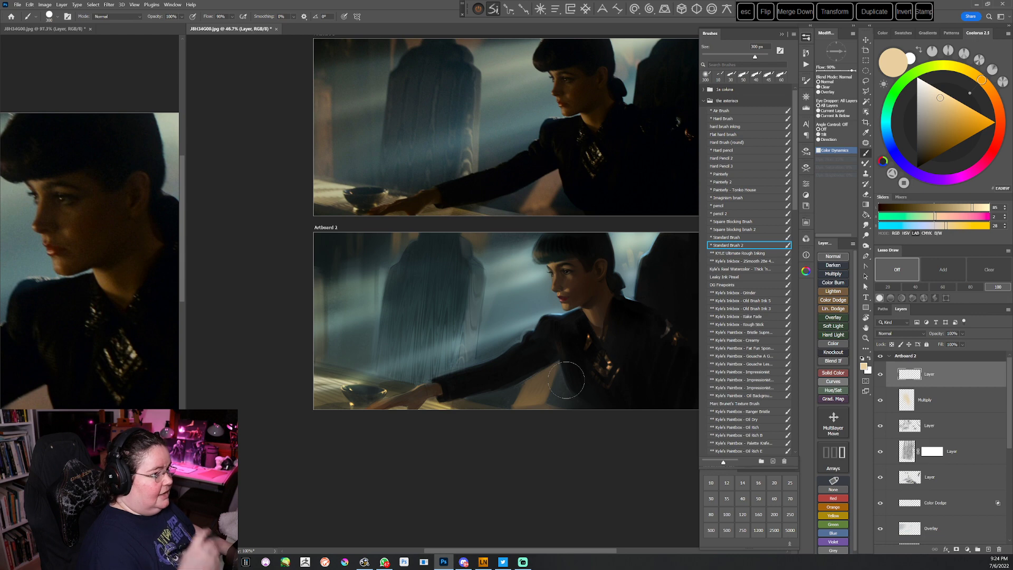
pyautogui.scroll(1, 522, 346)
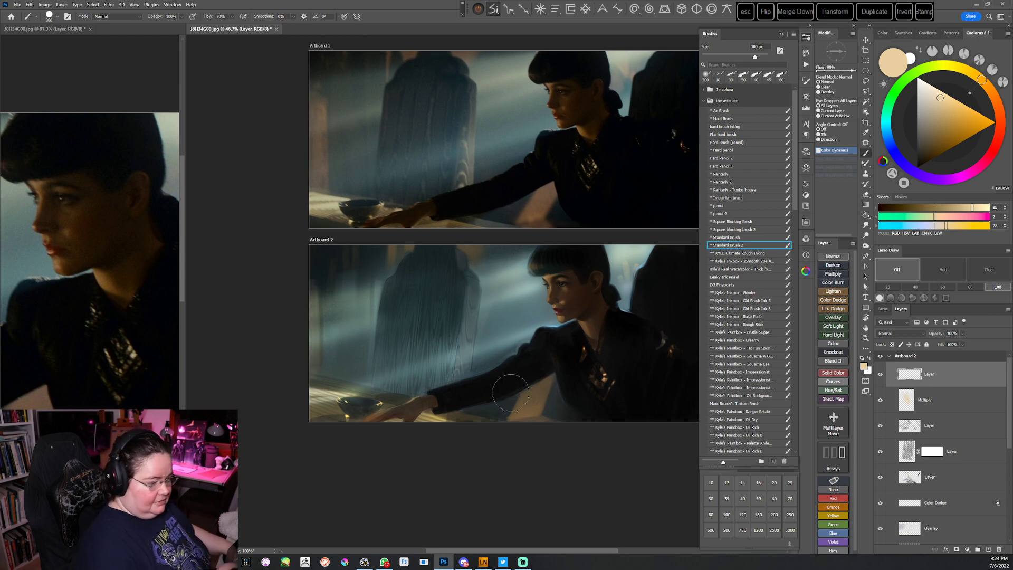
# Paint the background along the woman's outstretched sleeve on Artboard 2 with sampled dark teal and a 60 px brush
pyautogui.press('[')
pyautogui.press('[')
pyautogui.press('[')
pyautogui.press('[')
pyautogui.press('[')
pyautogui.press('[')
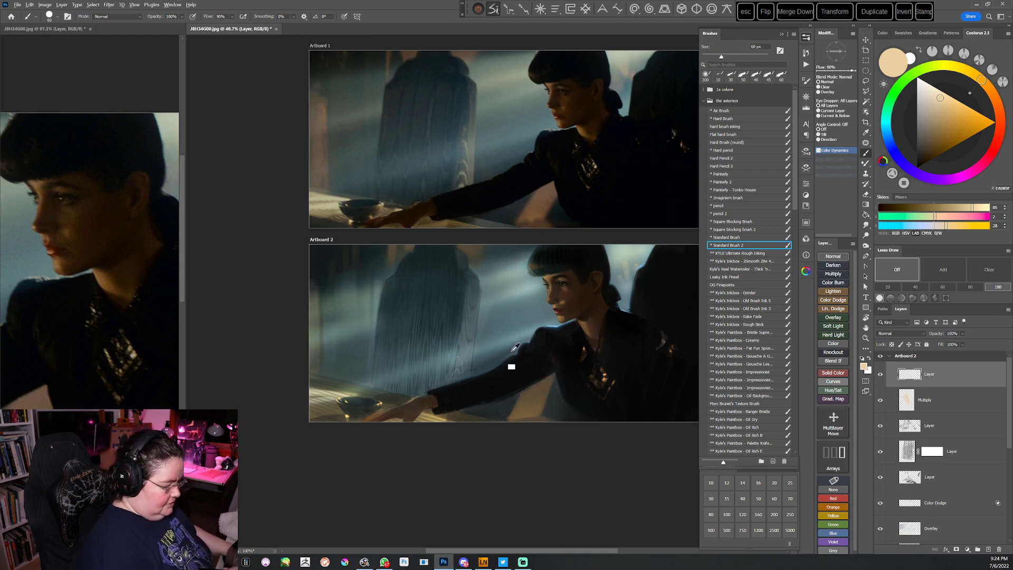
pyautogui.keyDown('alt'); pyautogui.click(511, 349); pyautogui.keyUp('alt')
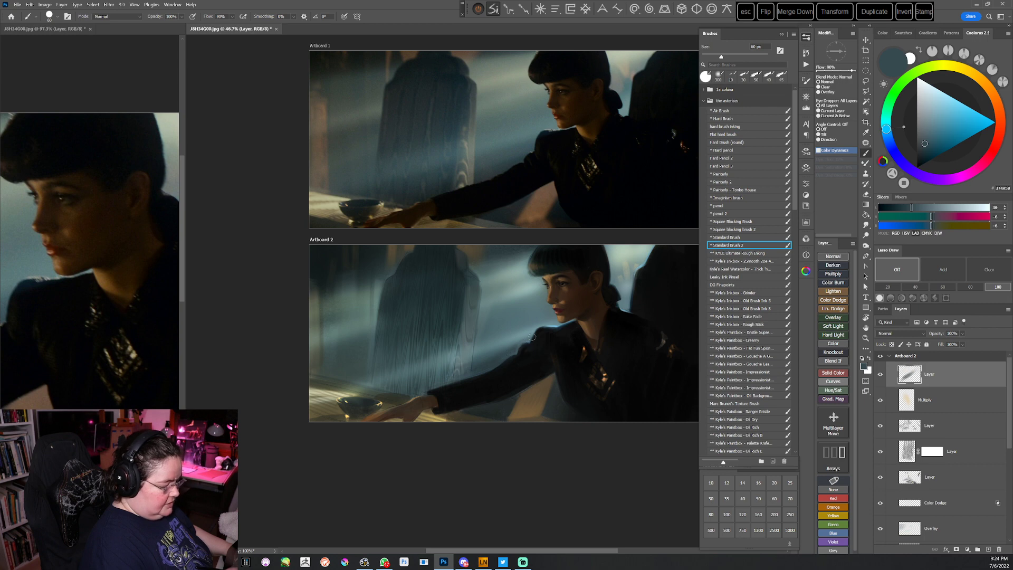
pyautogui.press('r')
pyautogui.moveTo(537, 334); pyautogui.dragTo(527, 430)
pyautogui.press('Escape')
pyautogui.press('space')
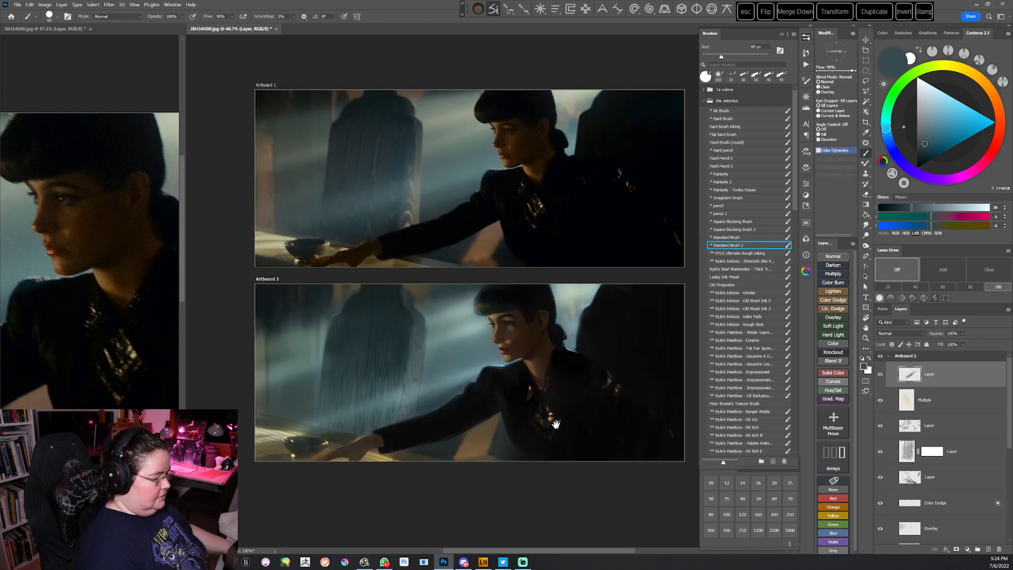
pyautogui.moveTo(524, 478); pyautogui.dragTo(529, 478)
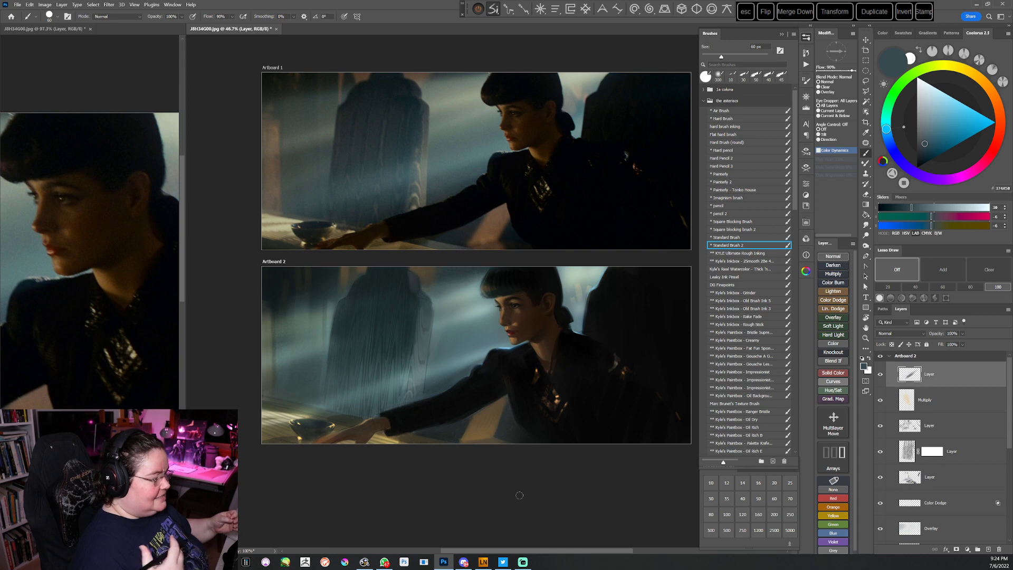
# Extend the dark teal strokes between the chair and the outstretched arm, checking the study at a rotated angle
pyautogui.press('r')
pyautogui.moveTo(603, 381)
pyautogui.mouseDown()
pyautogui.moveTo(630, 338)
pyautogui.moveTo(632, 353)
pyautogui.mouseUp()
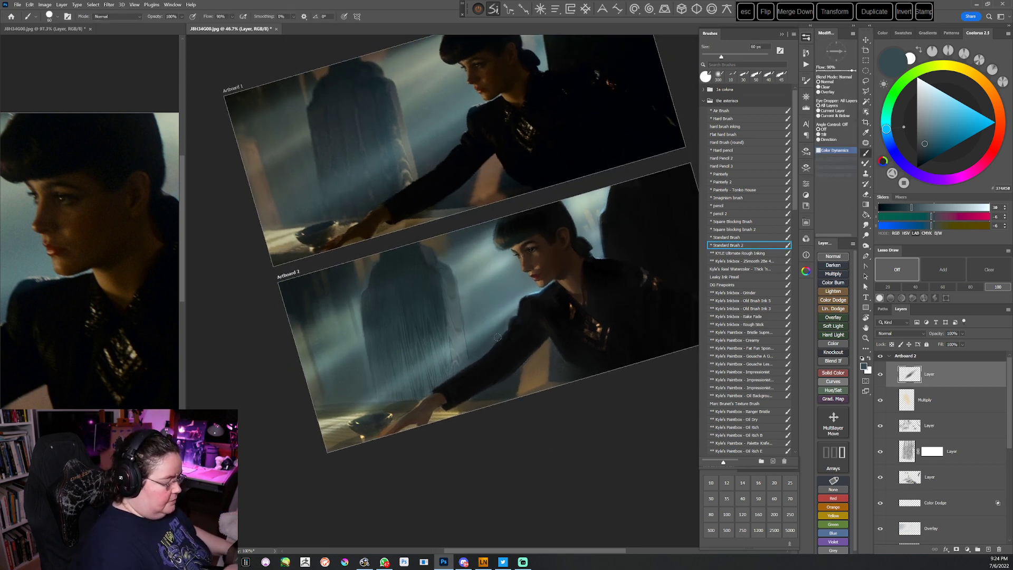
pyautogui.press('r')
pyautogui.moveTo(489, 404); pyautogui.dragTo(578, 386)
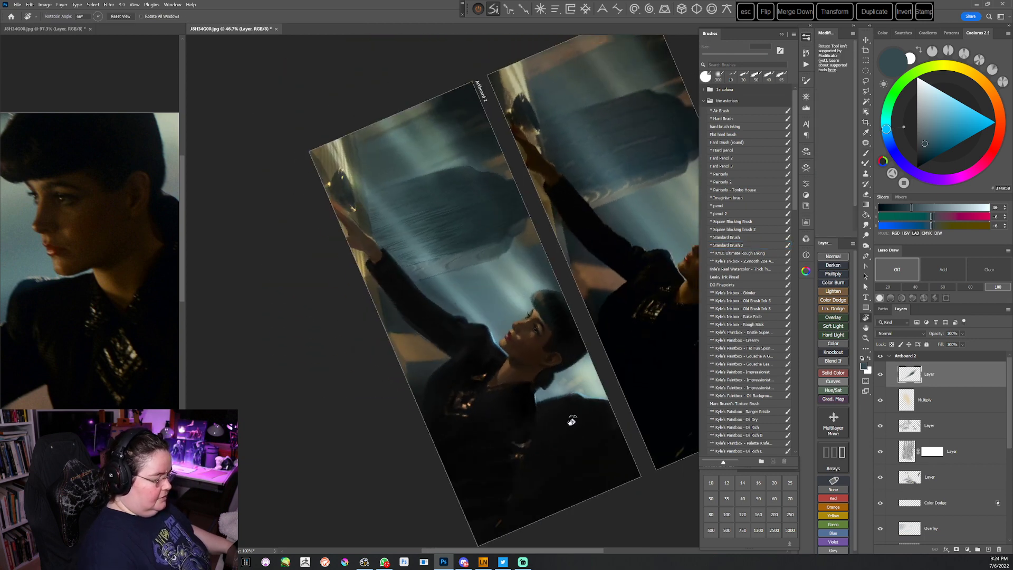
pyautogui.press('Escape')
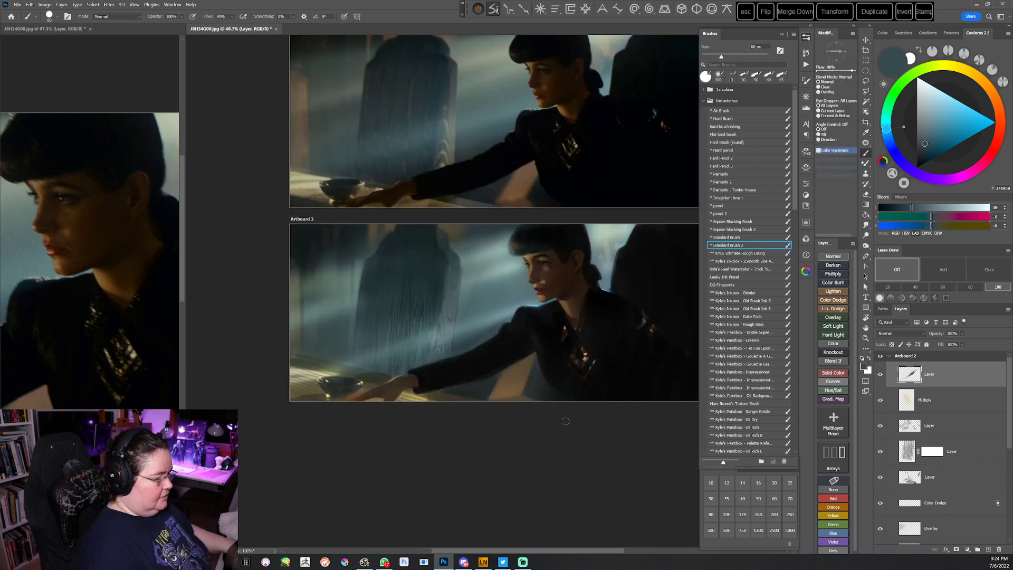
# Touch up the area around the hand and wrist on Artboard 2 with sampled dark olive and dark brown
pyautogui.press('r')
pyautogui.moveTo(540, 433); pyautogui.dragTo(615, 330)
pyautogui.moveTo(440, 399); pyautogui.dragTo(479, 351)
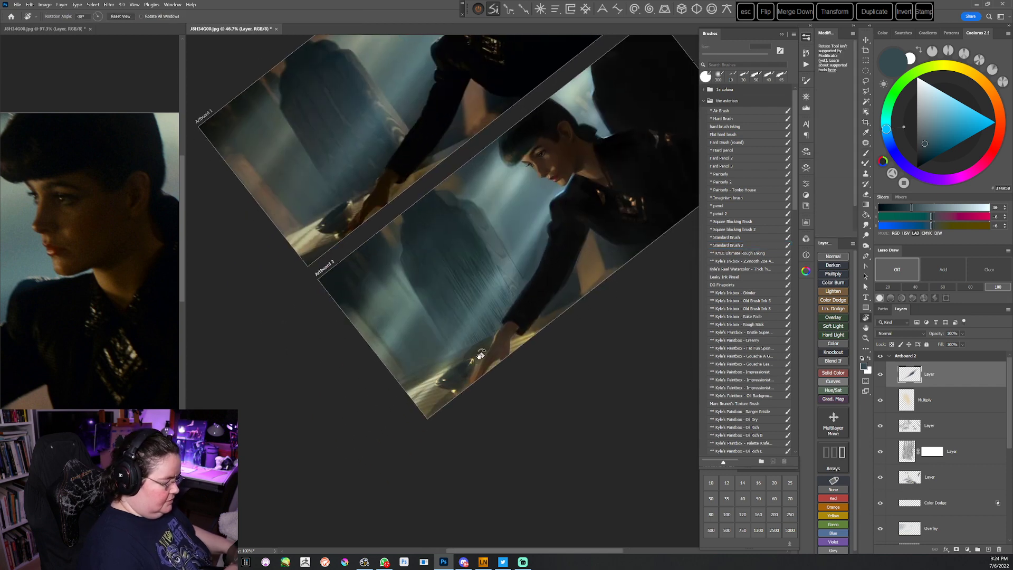
pyautogui.keyDown('alt'); pyautogui.click(477, 352); pyautogui.keyUp('alt')
pyautogui.click(500, 358)
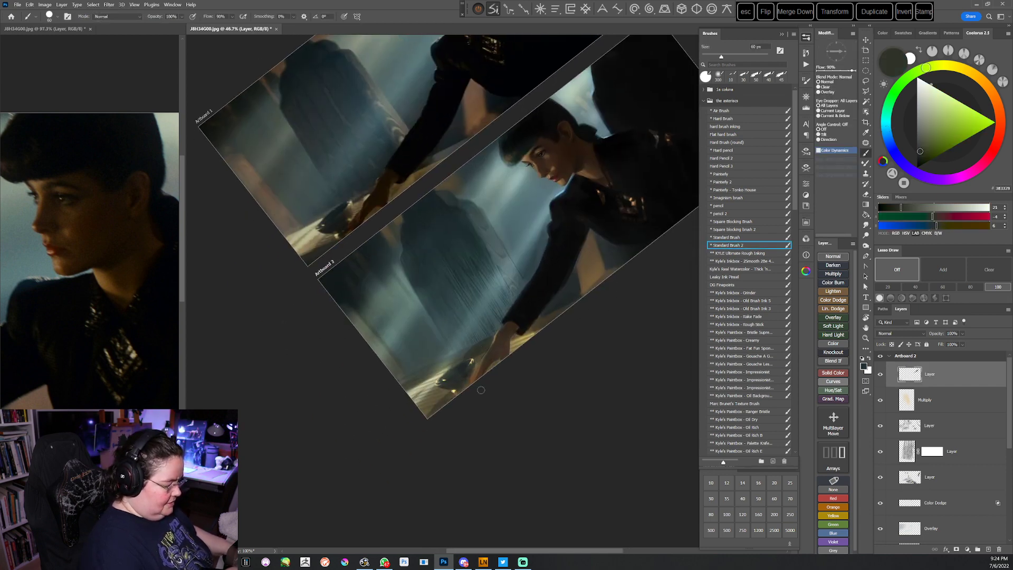
pyautogui.keyDown('alt'); pyautogui.click(500, 350); pyautogui.keyUp('alt')
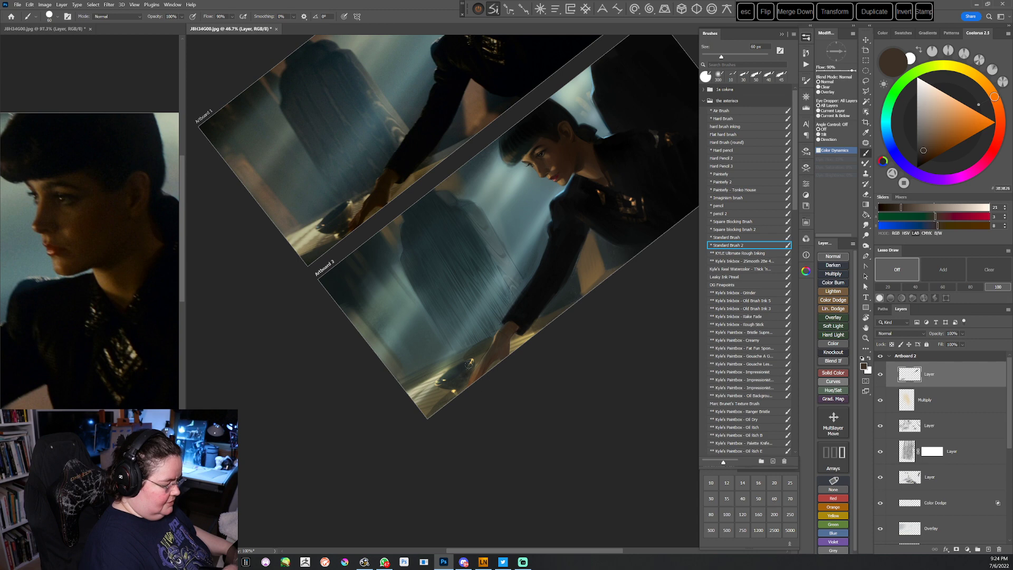
# Reduce the brush to 30 px and refine the table area beside the hand with a sampled dark olive grey
pyautogui.moveTo(551, 342); pyautogui.dragTo(565, 317)
pyautogui.press('[')
pyautogui.press('[')
pyautogui.press('[')
pyautogui.press('[')
pyautogui.press('[')
pyautogui.keyDown('alt'); pyautogui.click(487, 363); pyautogui.keyUp('alt')
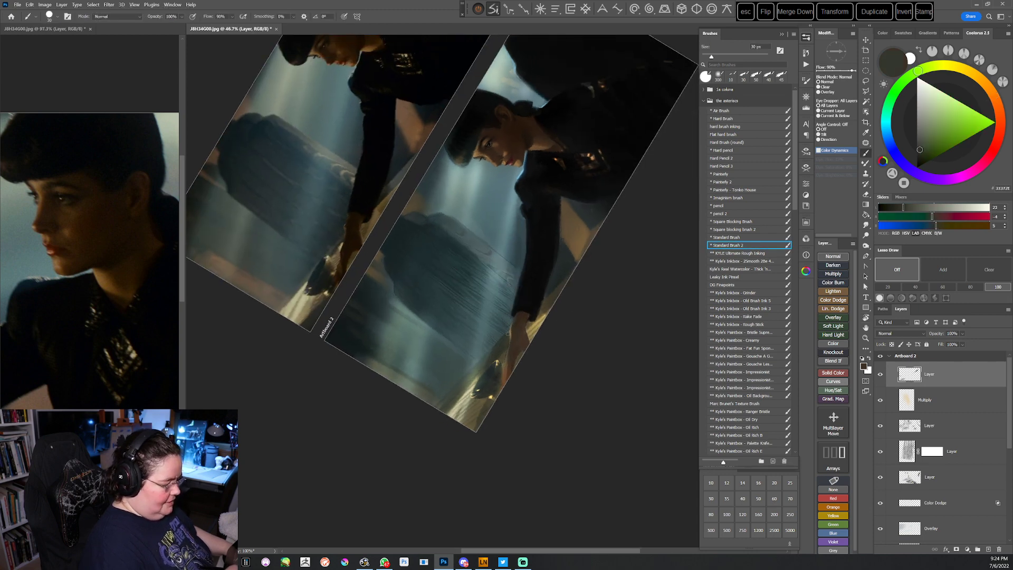
pyautogui.press('Escape')
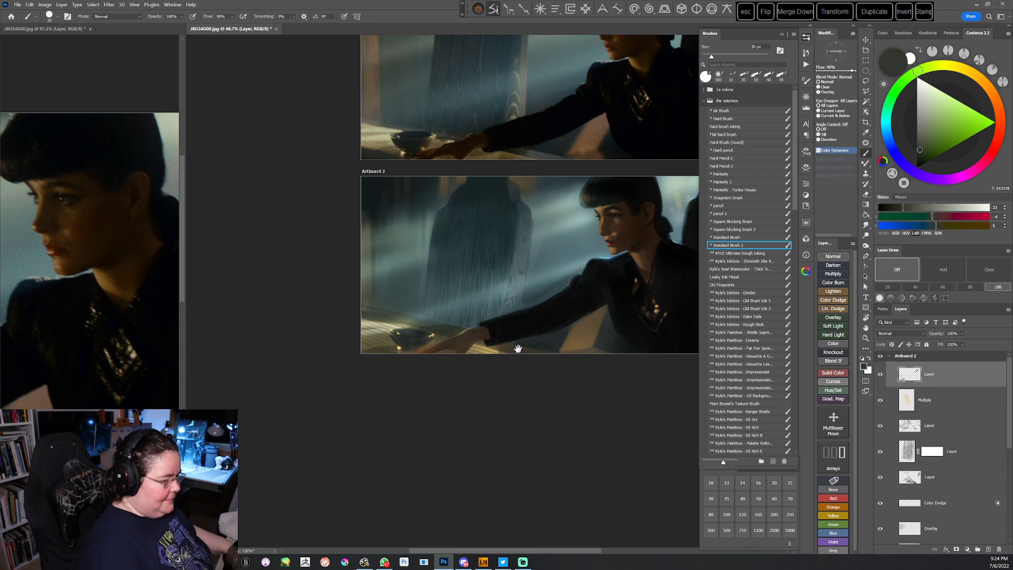
pyautogui.moveTo(517, 346); pyautogui.dragTo(500, 358)
# Sample warm tans from the woman's face and touch up the lit skin with a small brush of about 15 px
pyautogui.keyDown('alt'); pyautogui.click(582, 222); pyautogui.keyUp('alt')
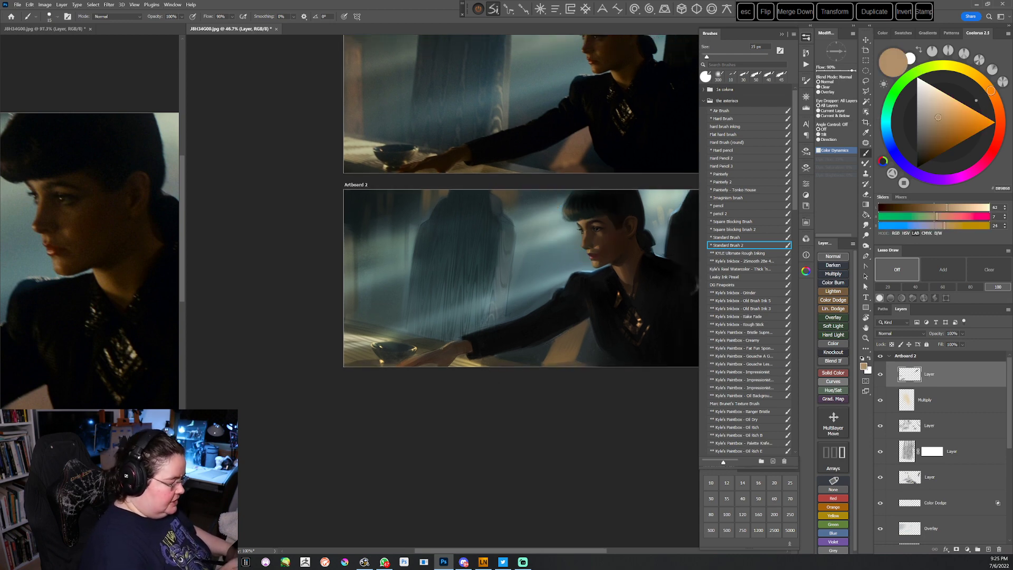
pyautogui.press('r')
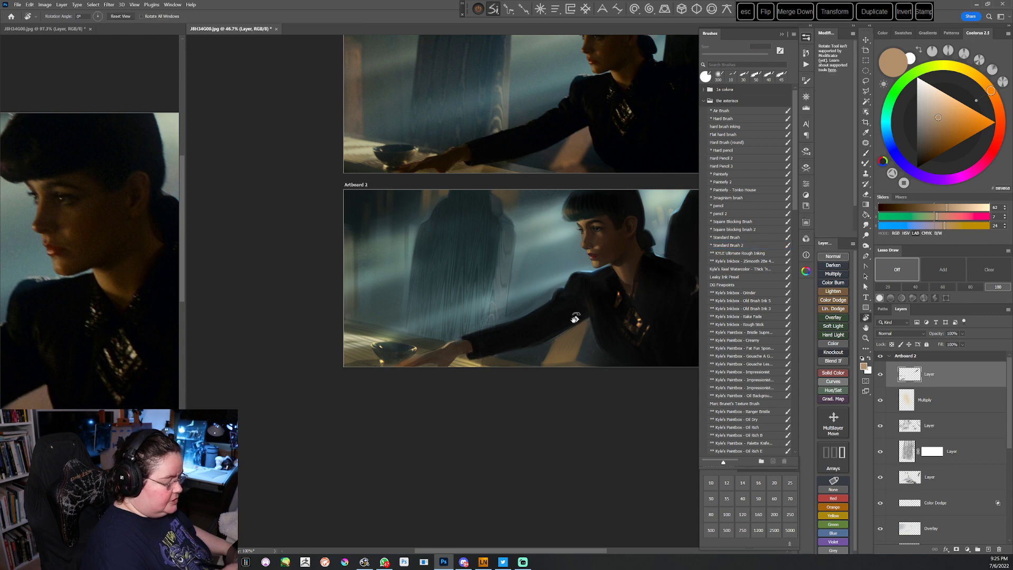
pyautogui.moveTo(462, 338); pyautogui.dragTo(478, 361)
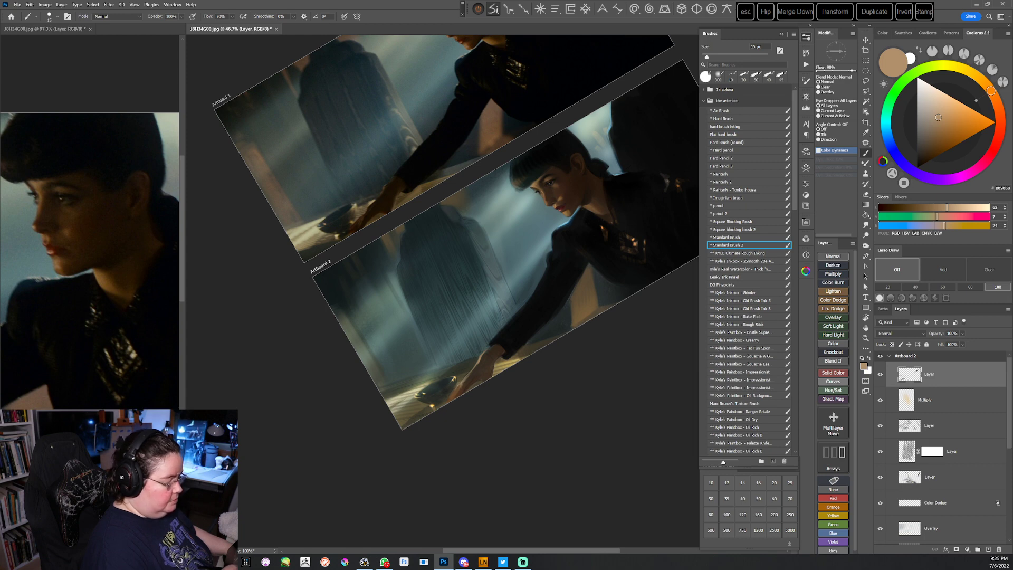
pyautogui.press('Escape')
pyautogui.moveTo(575, 356); pyautogui.dragTo(499, 432)
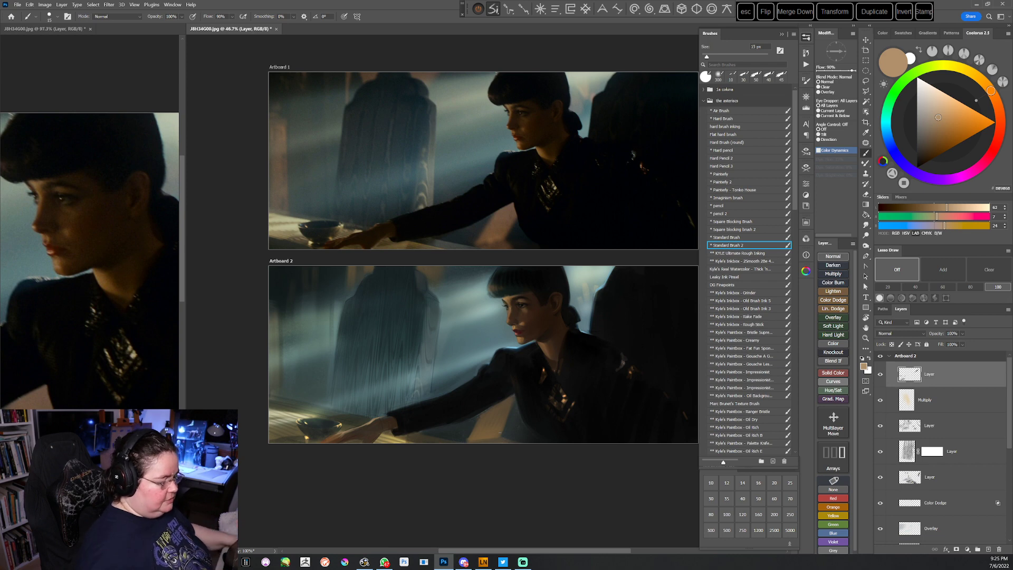
pyautogui.press('r')
pyautogui.moveTo(584, 343); pyautogui.dragTo(499, 398)
pyautogui.keyDown('alt'); pyautogui.click(494, 312); pyautogui.keyUp('alt')
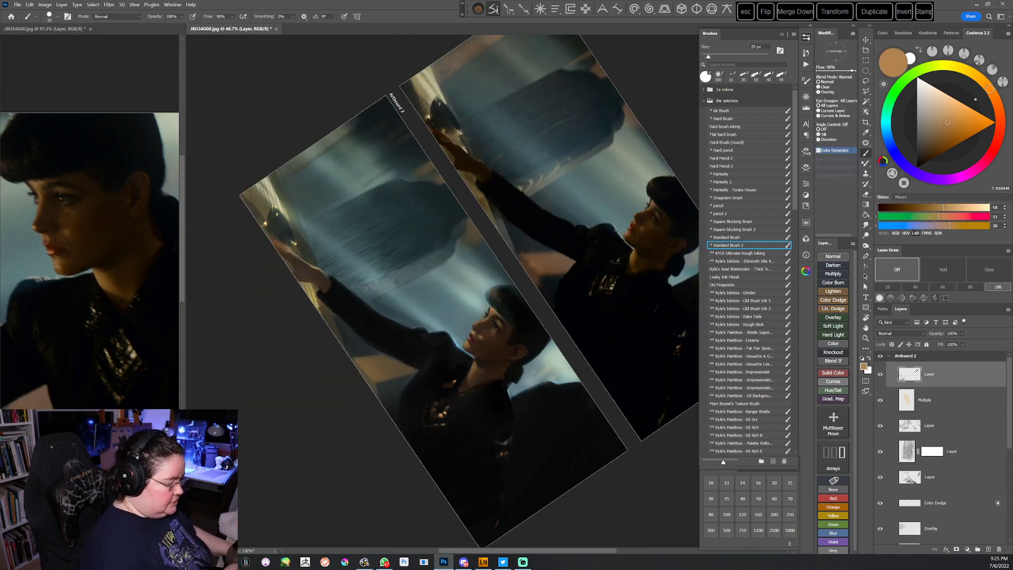
# Sample a near-black brown at the woman's collar and touch up the dark clothing with a 30 px brush
pyautogui.press('r')
pyautogui.moveTo(577, 348); pyautogui.dragTo(513, 398)
pyautogui.keyDown('alt'); pyautogui.click(428, 338); pyautogui.keyUp('alt')
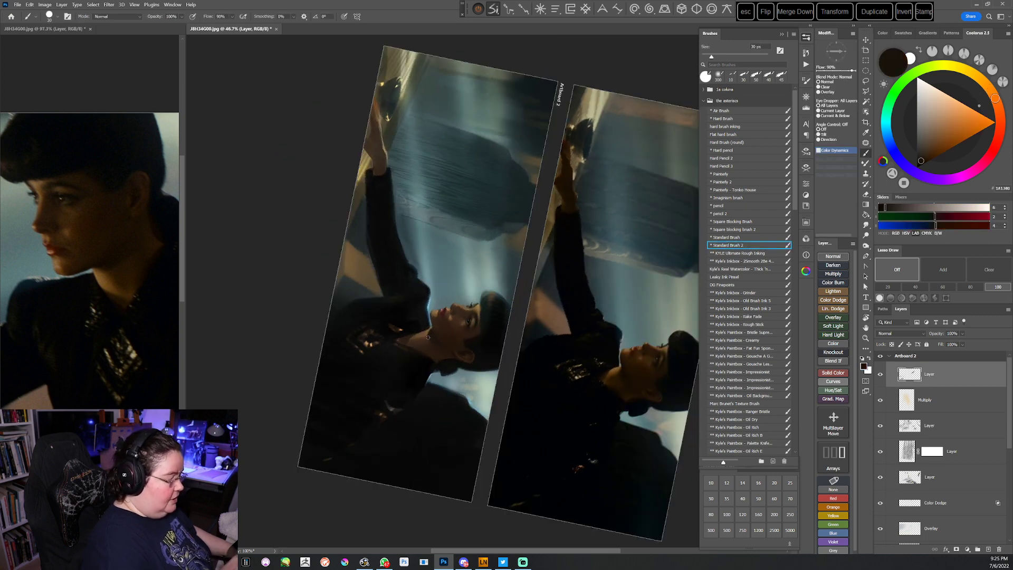
pyautogui.press('Escape')
# Refine the hairline of the fringe with tan sampled from the forehead and dark green sampled from the hair
pyautogui.press('r')
pyautogui.moveTo(599, 352); pyautogui.dragTo(460, 416)
pyautogui.press('z')
pyautogui.moveTo(513, 344); pyautogui.dragTo(527, 336)
pyautogui.press('b')
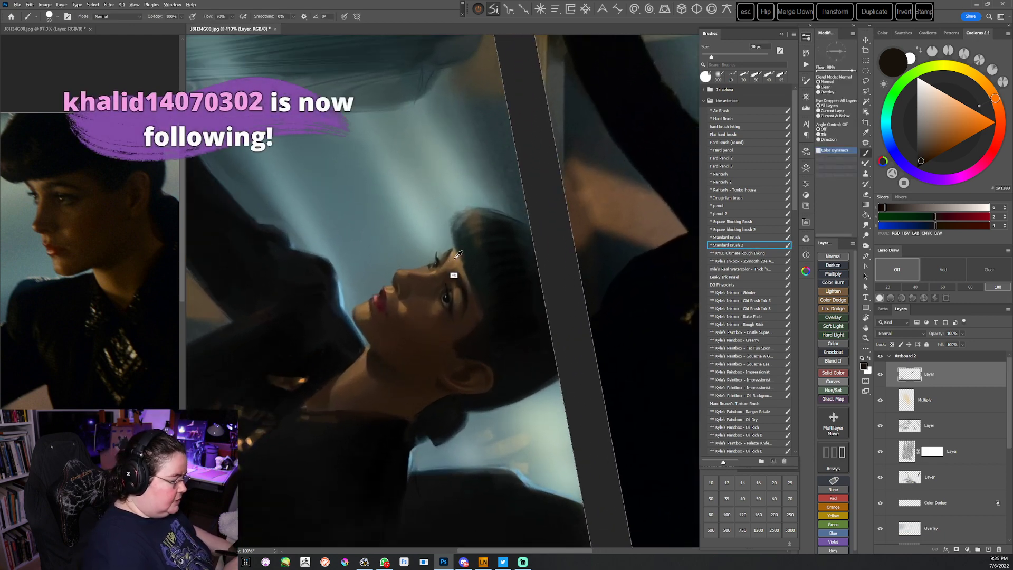
pyautogui.keyDown('alt'); pyautogui.click(456, 257); pyautogui.keyUp('alt')
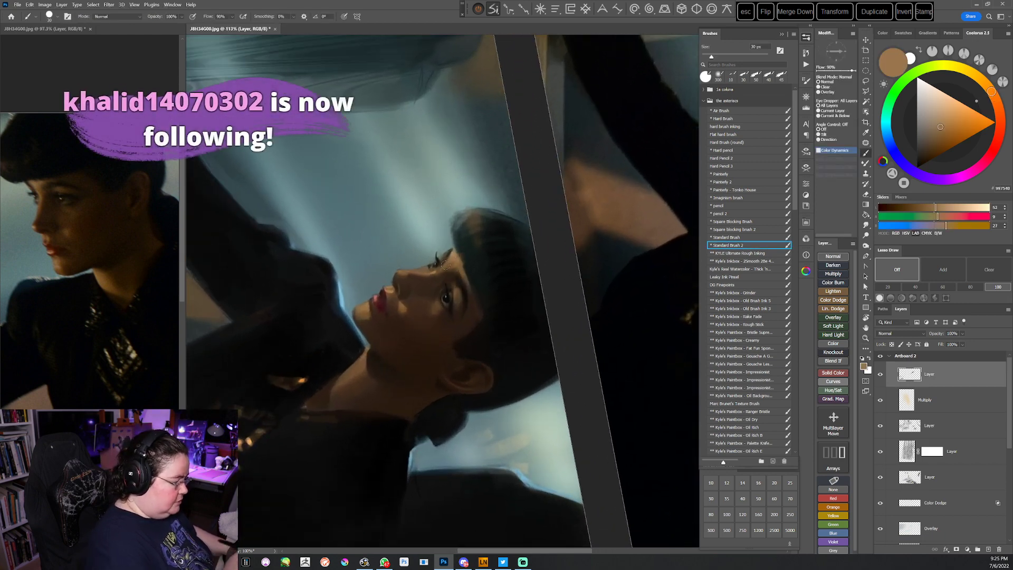
pyautogui.keyDown('alt'); pyautogui.click(463, 244); pyautogui.keyUp('alt')
pyautogui.press('Escape')
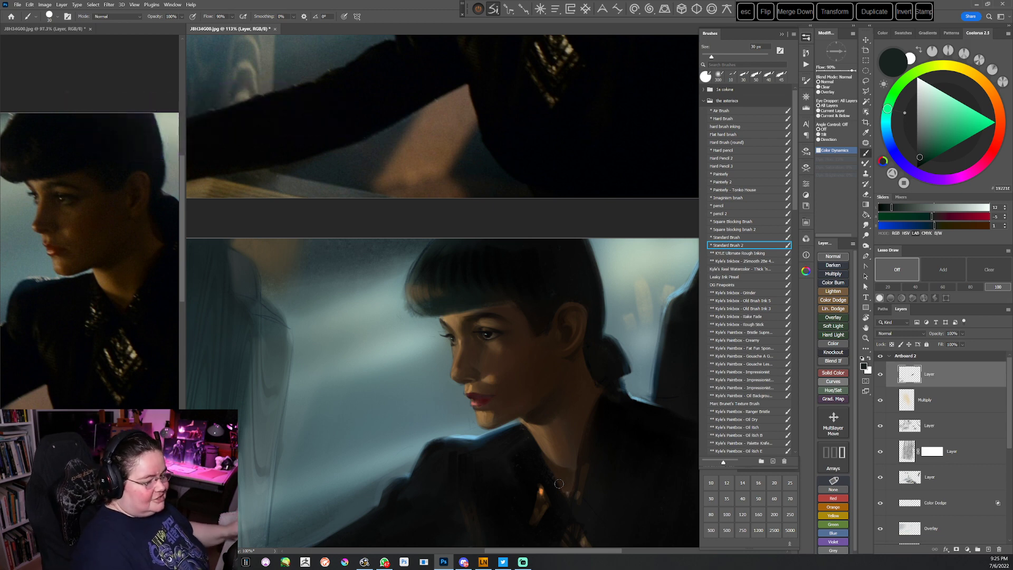
# Switch to the Painterly brush and stroke near-black sampled from the hair through the woman's fringe
pyautogui.click(724, 175)
pyautogui.press('r')
pyautogui.moveTo(619, 311); pyautogui.dragTo(533, 398)
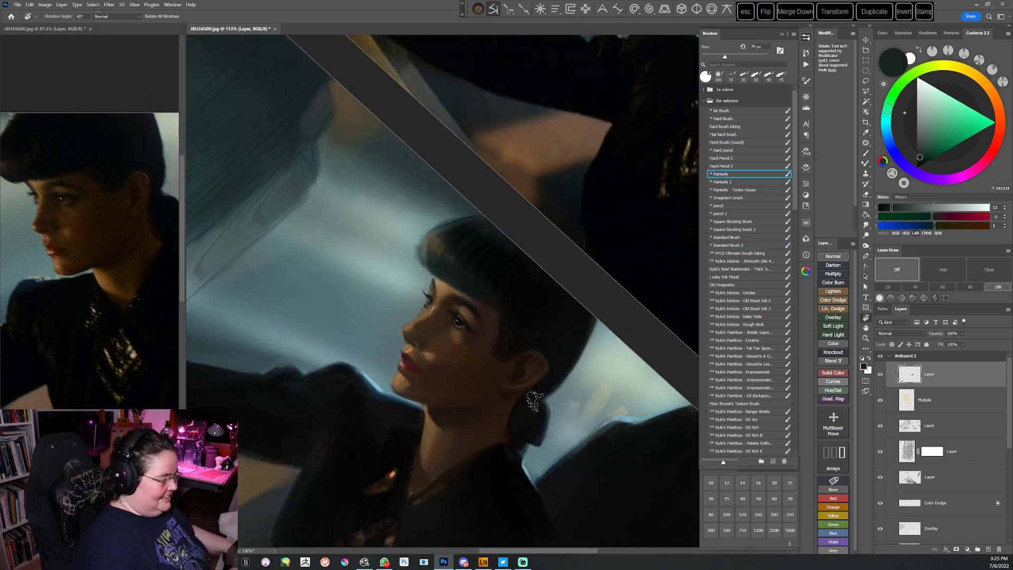
pyautogui.keyDown('alt'); pyautogui.click(517, 296); pyautogui.keyUp('alt')
pyautogui.press(']')
pyautogui.keyDown('alt'); pyautogui.click(518, 327); pyautogui.keyUp('alt')
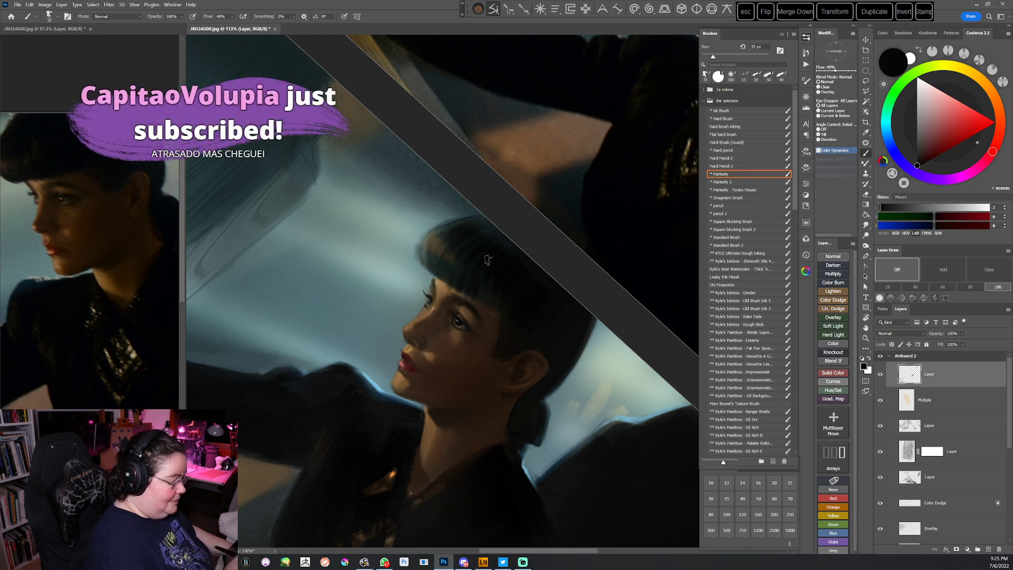
pyautogui.moveTo(456, 255); pyautogui.dragTo(438, 284)
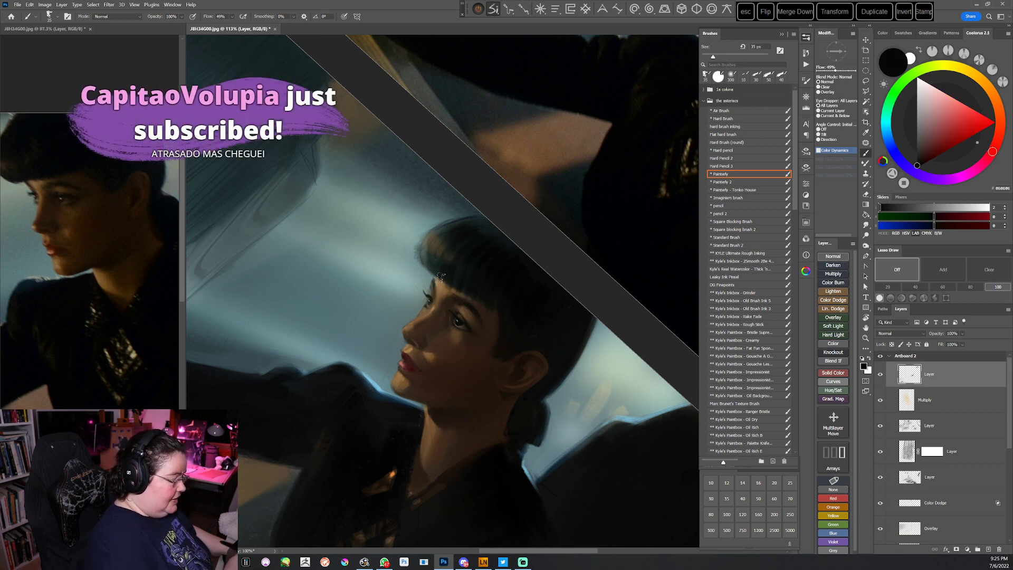
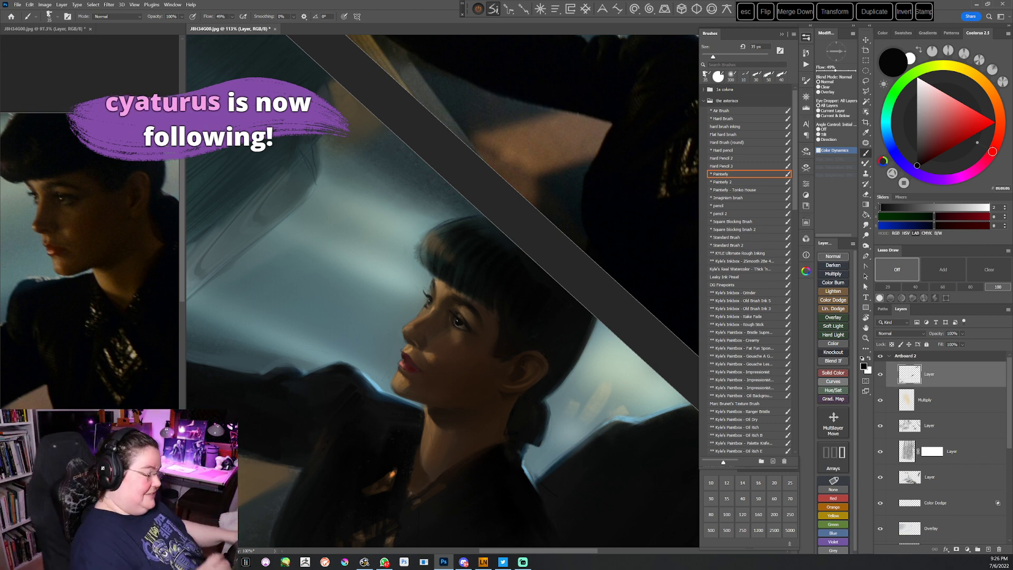
# Switch to Standard Brush 2 at 15 px and touch up the woman's forehead and hairline with tan sampled from her face
pyautogui.press('r')
pyautogui.moveTo(529, 267); pyautogui.dragTo(573, 280)
pyautogui.click(737, 245)
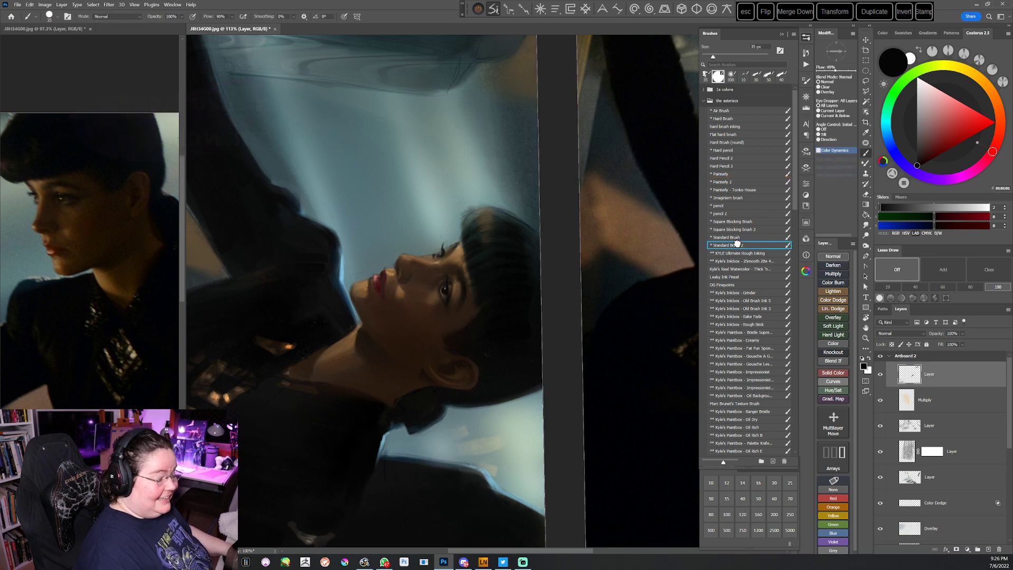
pyautogui.keyDown('alt'); pyautogui.click(462, 255); pyautogui.keyUp('alt')
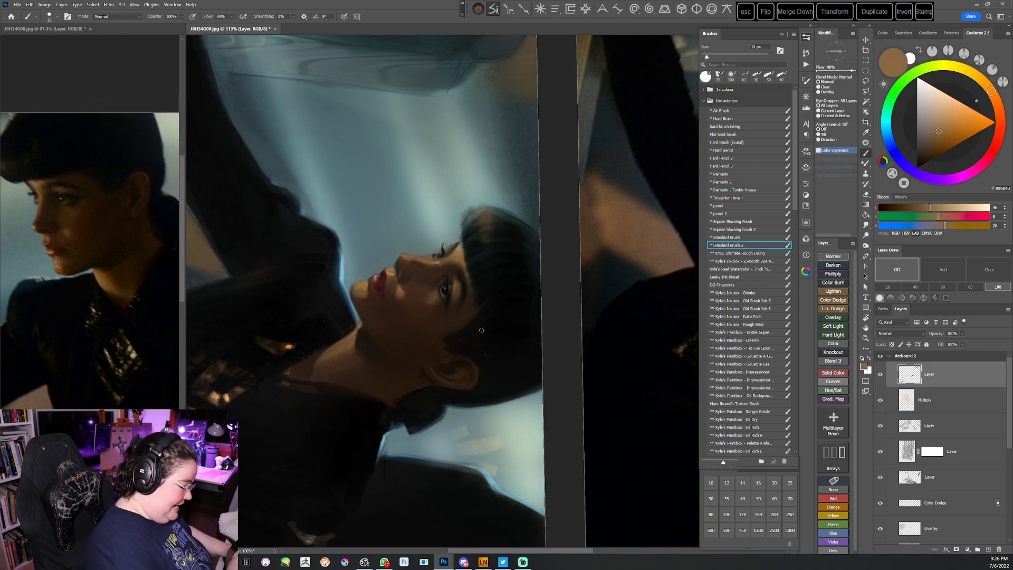
pyautogui.keyDown('alt'); pyautogui.click(467, 275); pyautogui.keyUp('alt')
pyautogui.press('r')
pyautogui.moveTo(472, 304); pyautogui.dragTo(515, 390)
# Sample a near-black brown from the dark hair area and refine the edge of the woman's hair
pyautogui.keyDown('alt'); pyautogui.click(541, 307); pyautogui.keyUp('alt')
pyautogui.moveTo(550, 355)
pyautogui.mouseDown()
pyautogui.moveTo(527, 357)
pyautogui.moveTo(537, 358)
pyautogui.mouseUp()
pyautogui.press('r')
pyautogui.moveTo(612, 237); pyautogui.dragTo(577, 407)
pyautogui.press('Escape')
pyautogui.moveTo(566, 364); pyautogui.dragTo(549, 366)
pyautogui.scroll(-2, 565, 397)
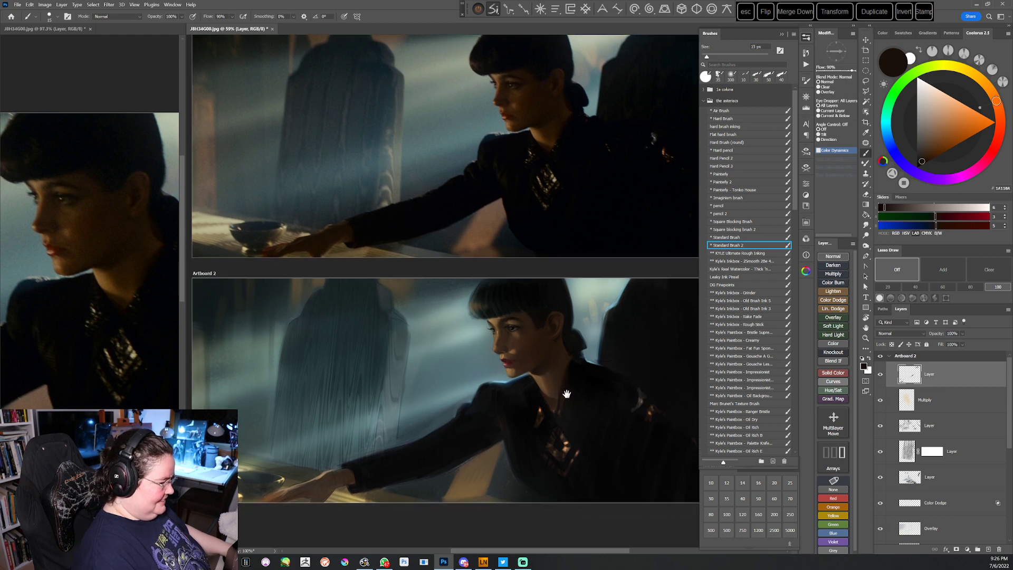
pyautogui.moveTo(568, 394); pyautogui.dragTo(572, 402)
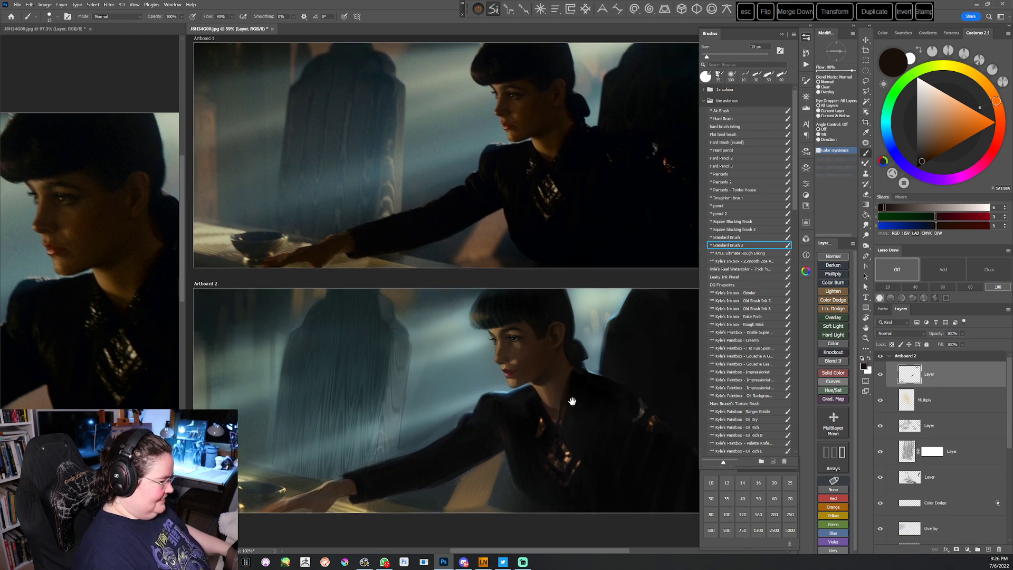
# Switch to the Air Brush, sample the dark corner of Artboard 2 and shift the colour to black
pyautogui.click(720, 111)
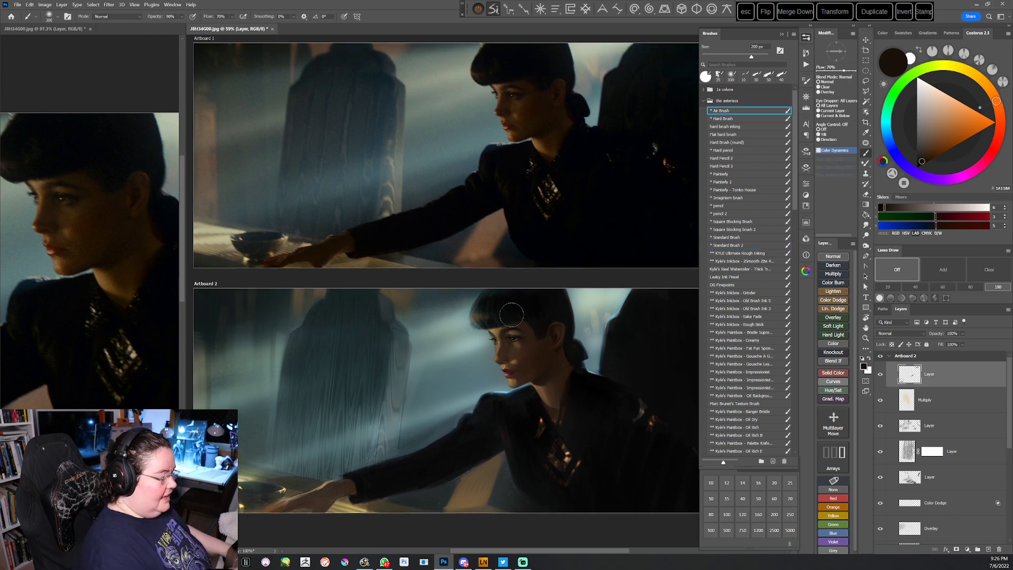
pyautogui.hscroll(-3, 480, 332)
pyautogui.keyDown('alt'); pyautogui.click(265, 297); pyautogui.keyUp('alt')
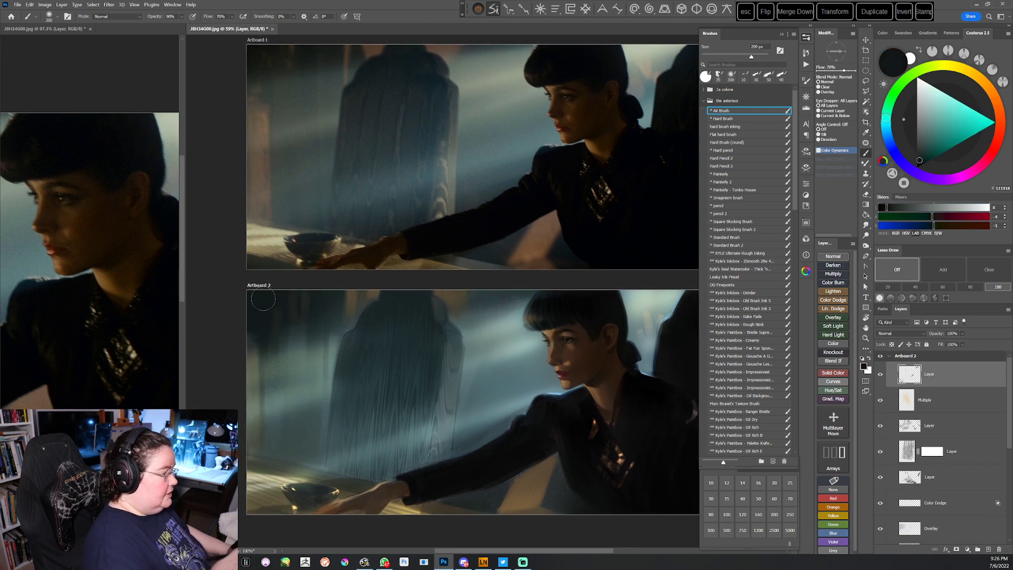
pyautogui.click(917, 164)
# Softly darken the edges and jacket shadows of Artboard 2 with the black Air Brush at 300 px
pyautogui.moveTo(563, 358)
pyautogui.mouseDown()
pyautogui.moveTo(553, 365)
pyautogui.moveTo(615, 321)
pyautogui.moveTo(612, 334)
pyautogui.moveTo(593, 316)
pyautogui.mouseUp()
pyautogui.press('r')
pyautogui.press('z')
pyautogui.press('b')
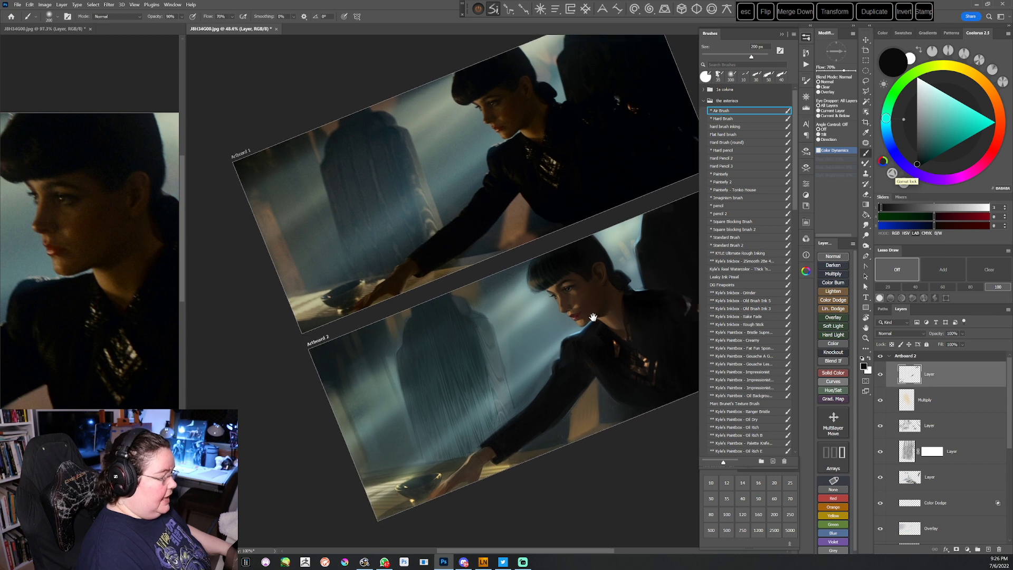
pyautogui.press(']')
pyautogui.press(']')
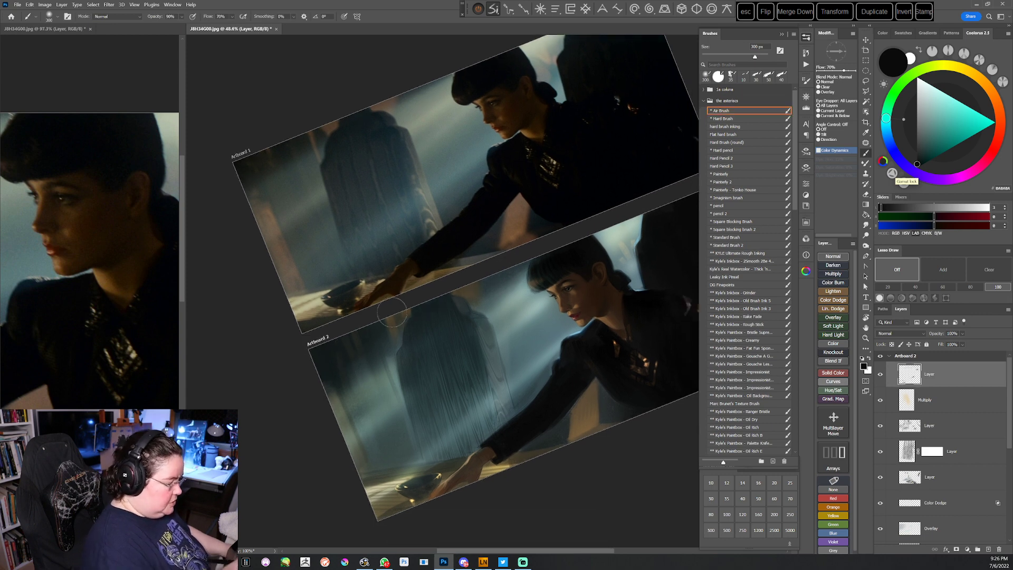
pyautogui.hscroll(2, 565, 358)
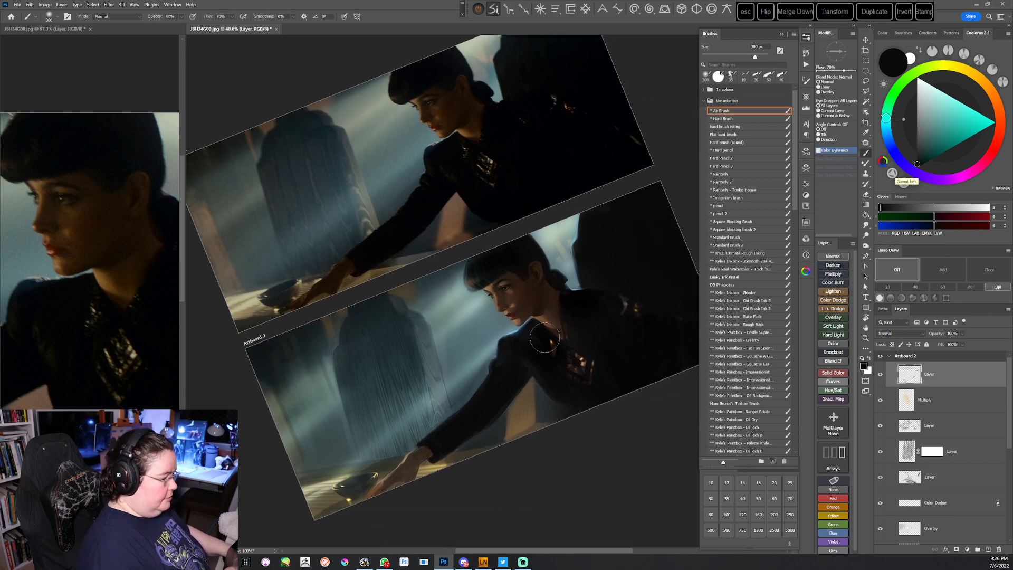
pyautogui.press('z')
pyautogui.press('Escape')
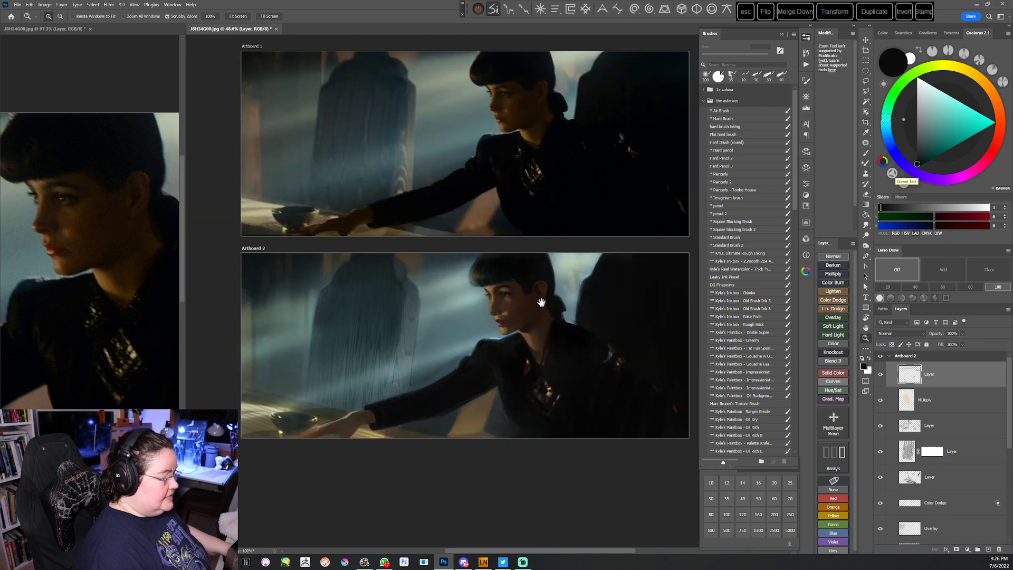
pyautogui.moveTo(542, 390); pyautogui.dragTo(543, 376)
pyautogui.press('b')
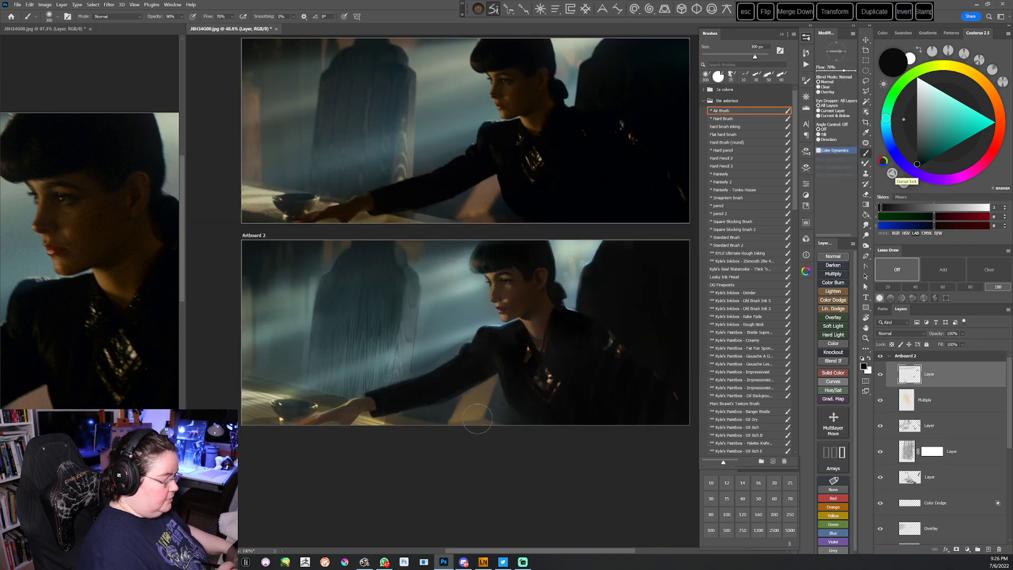
# Enlarge the Air Brush to 700 px and softly deepen the shadows along the outer edges of Artboard 2
pyautogui.press('r')
pyautogui.moveTo(588, 354); pyautogui.dragTo(501, 476)
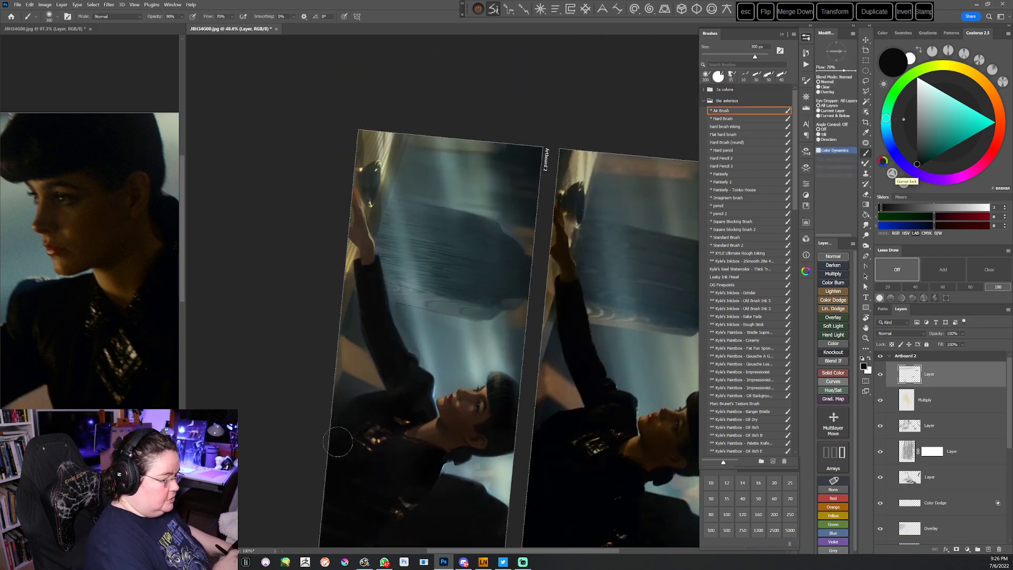
pyautogui.press(']')
pyautogui.press(']')
pyautogui.press(']')
pyautogui.press(']')
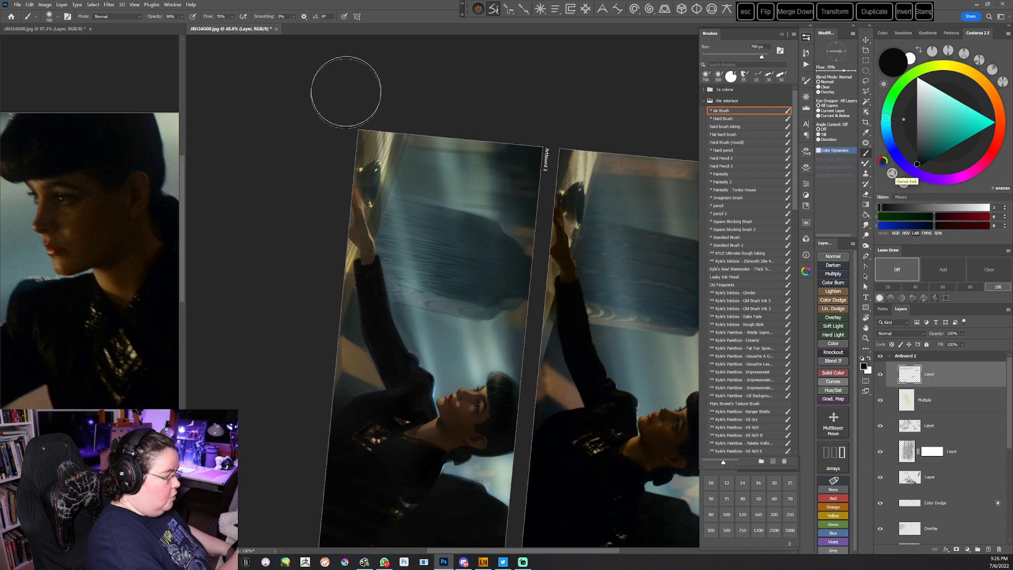
pyautogui.press('Escape')
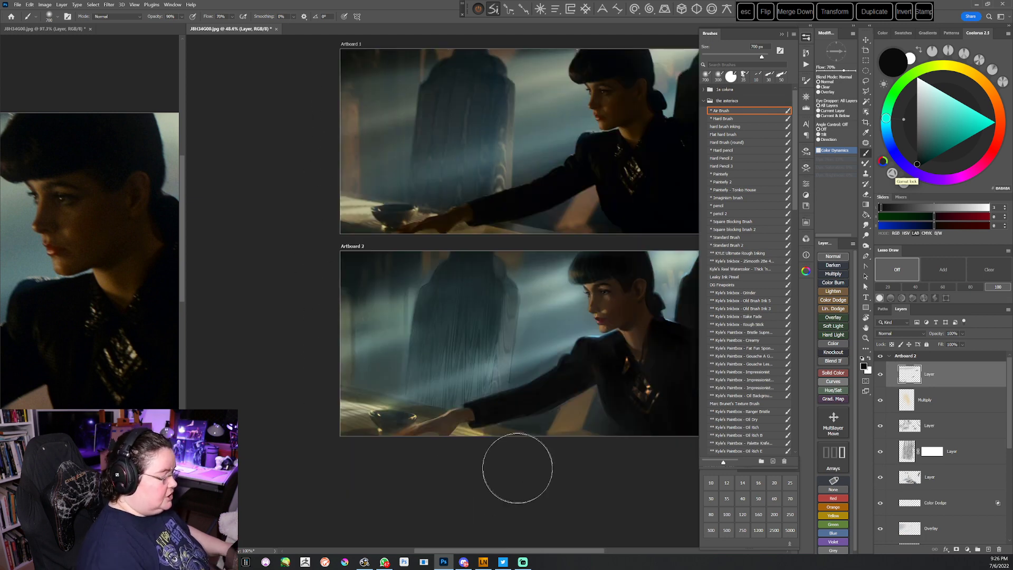
pyautogui.moveTo(556, 438); pyautogui.dragTo(438, 457)
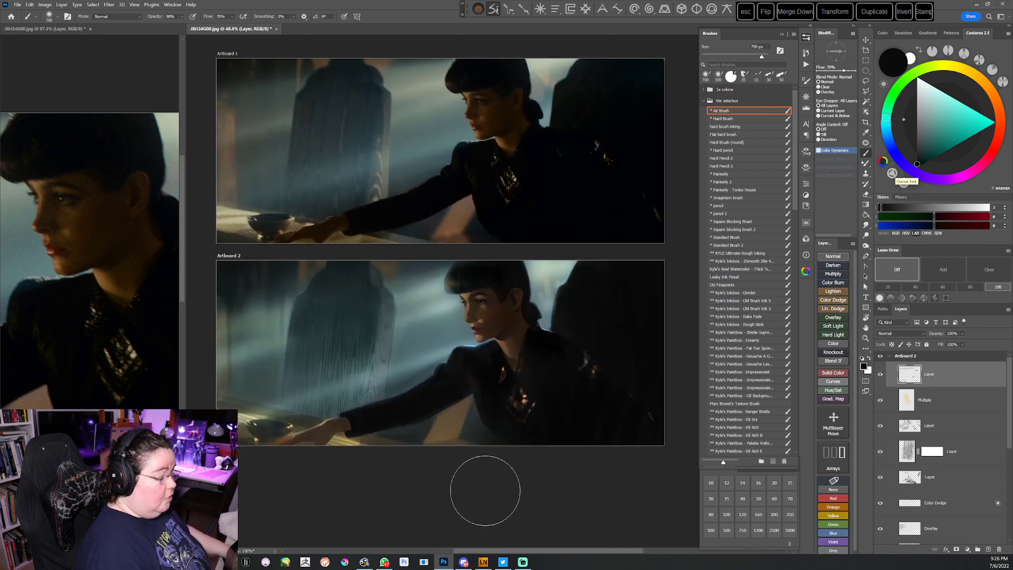
# Switch to Square Blocking Brush 2 at 42 px and paint the edge of the chair behind the woman with sampled near-black
pyautogui.click(746, 230)
pyautogui.rightClick(593, 277)
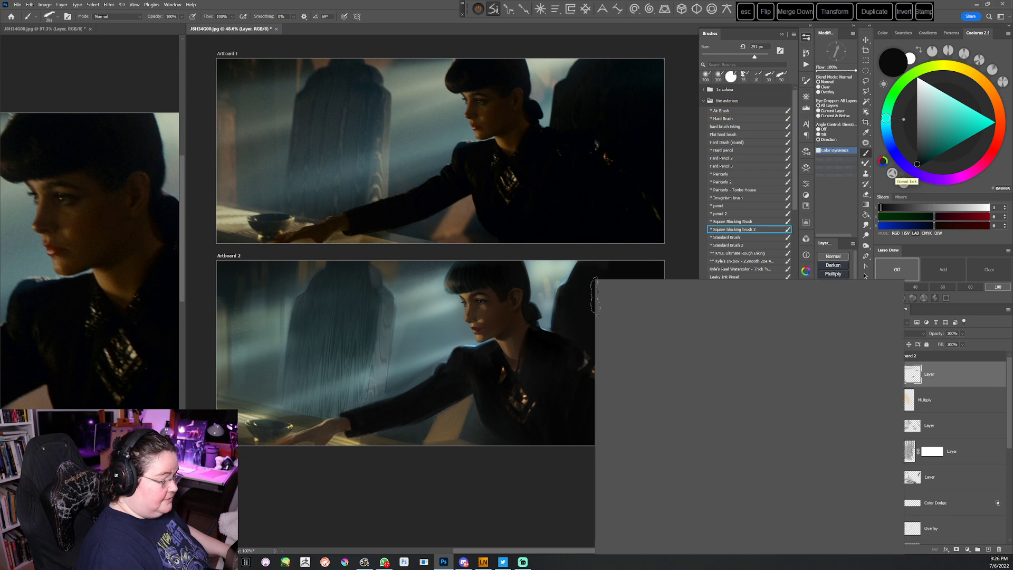
pyautogui.click(644, 298)
pyautogui.click(691, 244)
pyautogui.keyDown('alt'); pyautogui.click(576, 279); pyautogui.keyUp('alt')
pyautogui.moveTo(569, 283); pyautogui.dragTo(572, 275)
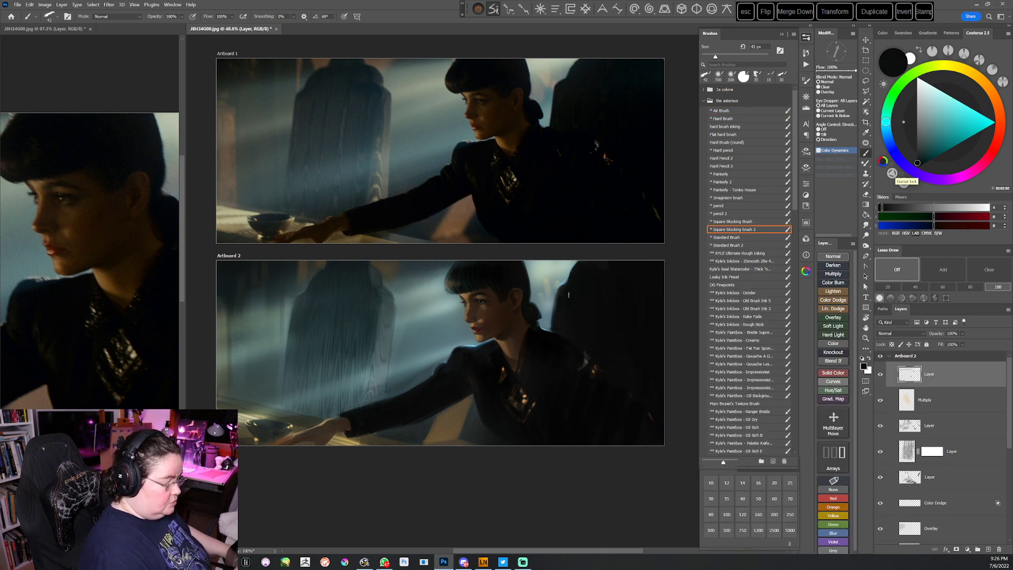
# Refine the background beside the chair behind the woman with dark green and blue-grey sampled around its edge
pyautogui.keyDown('alt'); pyautogui.click(557, 306); pyautogui.keyUp('alt')
pyautogui.keyDown('alt'); pyautogui.click(551, 309); pyautogui.keyUp('alt')
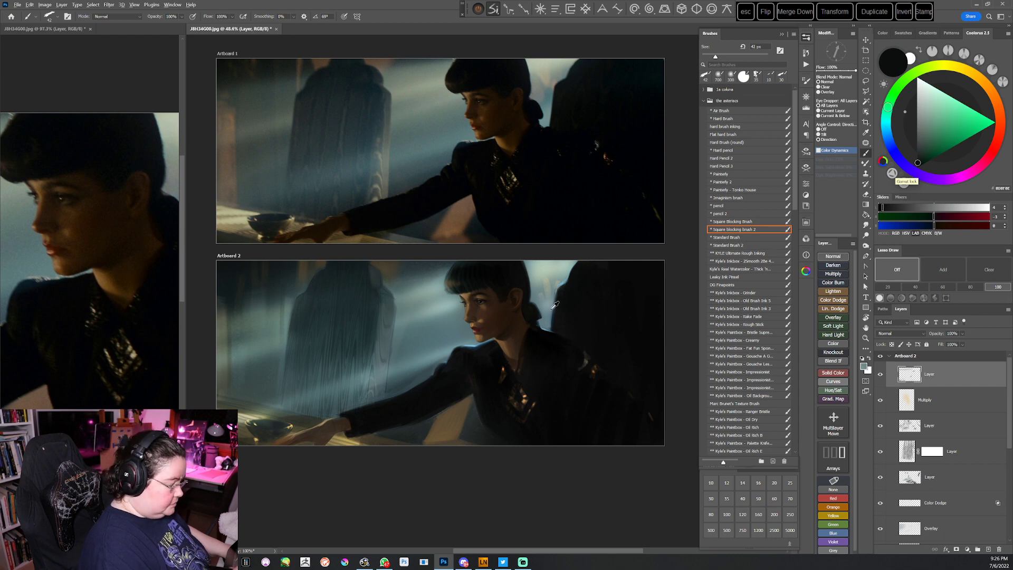
pyautogui.keyDown('alt'); pyautogui.click(548, 322); pyautogui.keyUp('alt')
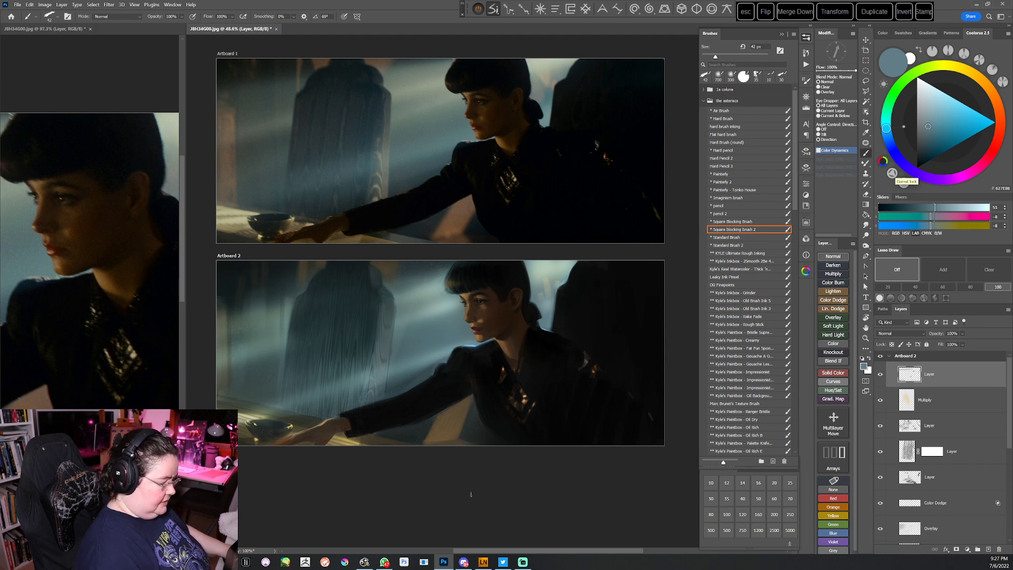
pyautogui.moveTo(485, 496); pyautogui.dragTo(456, 525)
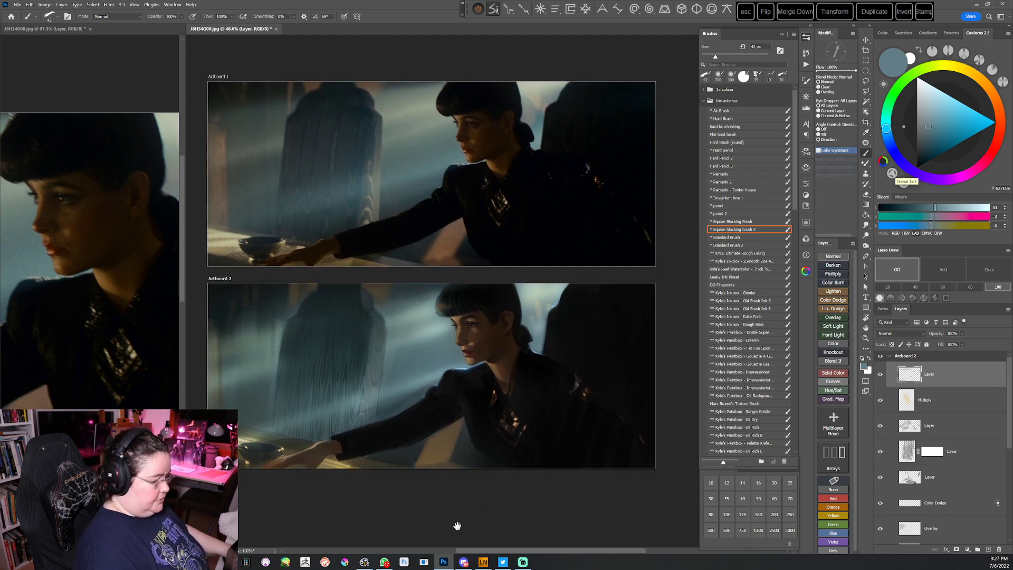
pyautogui.moveTo(534, 498); pyautogui.dragTo(544, 504)
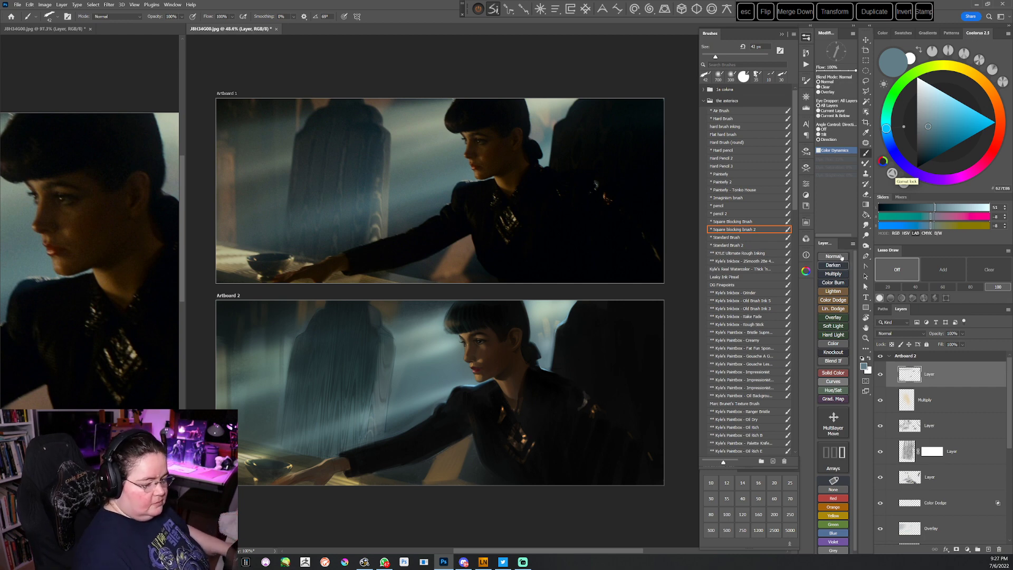
# Add a grey-filled Overlay layer on top of Artboard 2 and apply uniform monochromatic noise at 18.23%
pyautogui.click(833, 317)
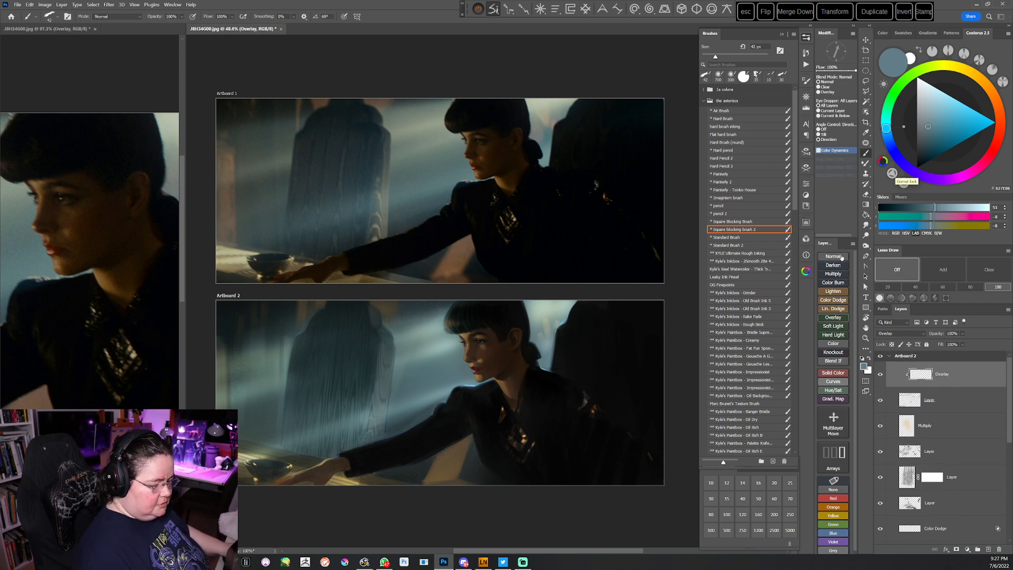
pyautogui.hotkey('ctrl', 'z')
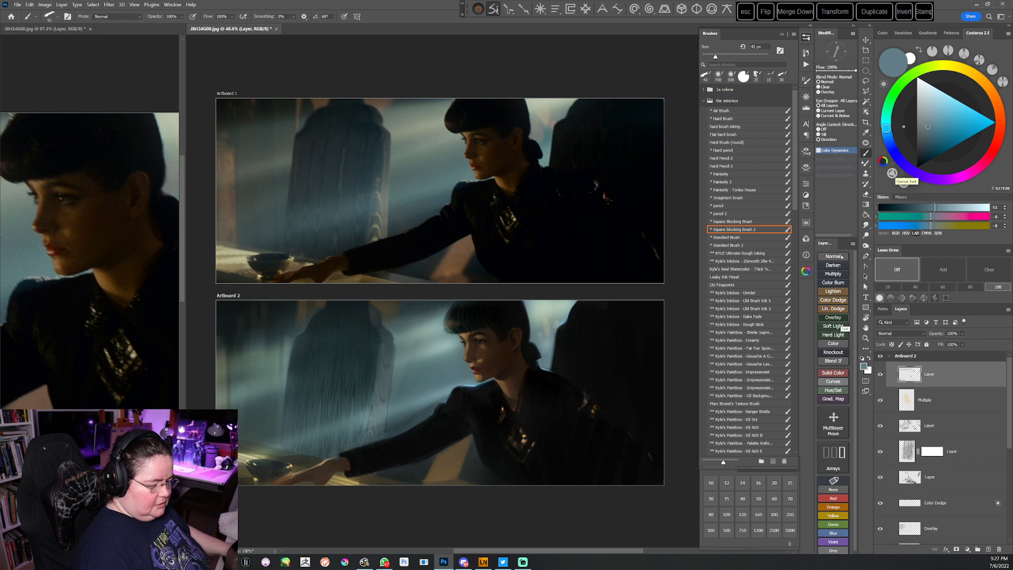
pyautogui.hotkey('ctrl', 'shift', 'z')
pyautogui.click(108, 4)
pyautogui.moveTo(132, 126)
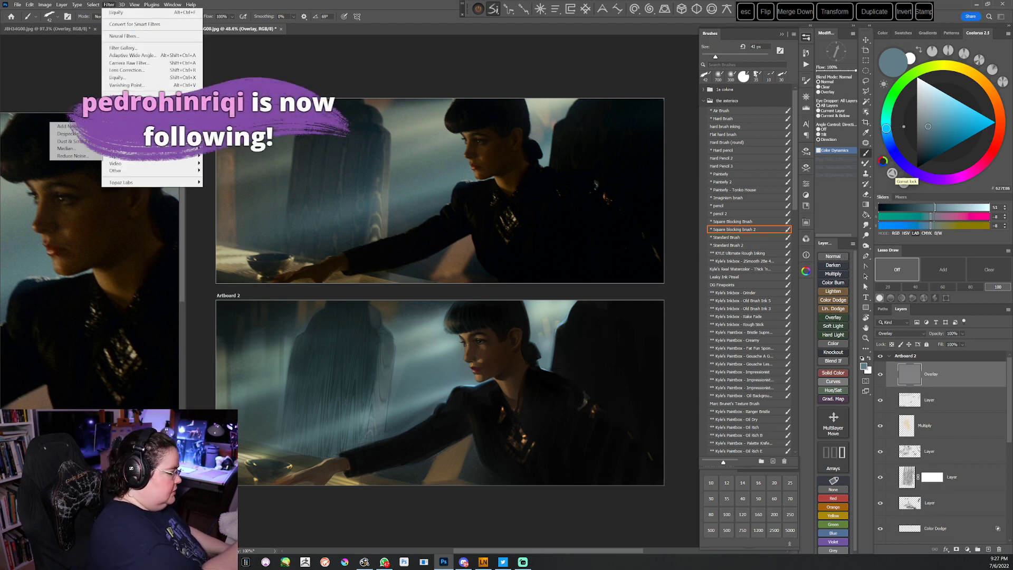
pyautogui.click(67, 126)
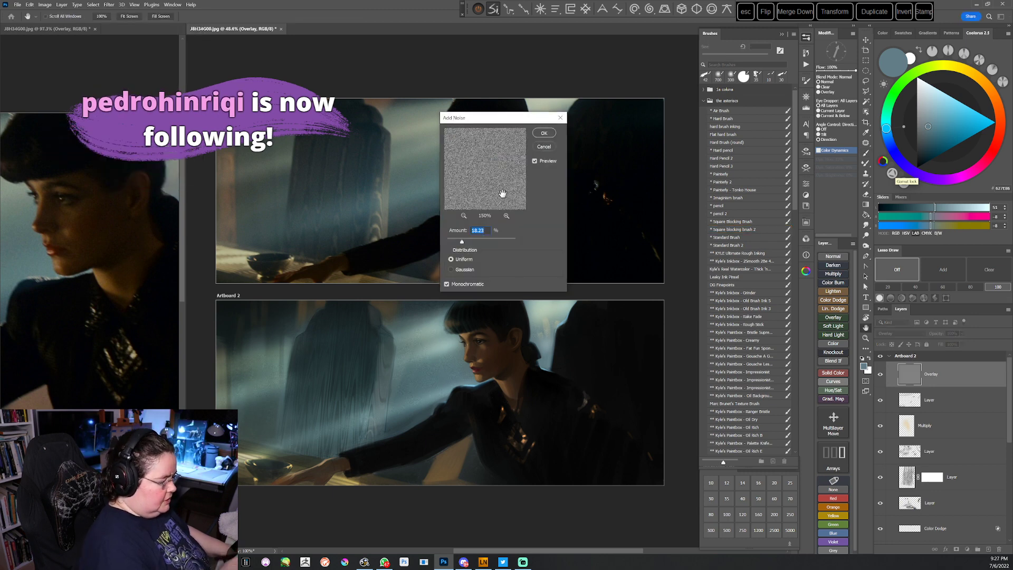
pyautogui.click(540, 133)
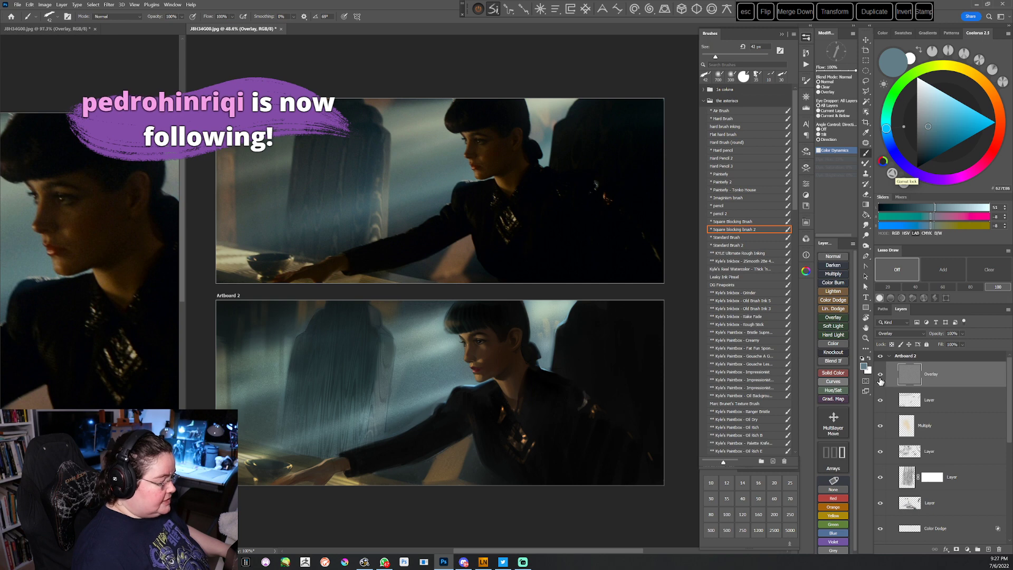
# Marquee-select the Artboard 2 area, copy its noise to a new layer and delete the original noise layer
pyautogui.moveTo(600, 467); pyautogui.dragTo(612, 426)
pyautogui.click(865, 60)
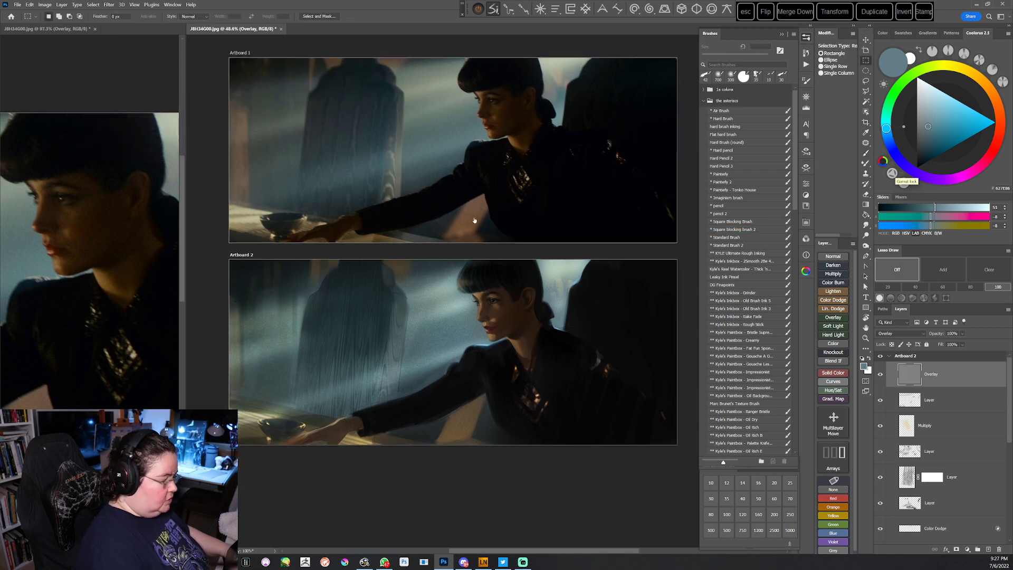
pyautogui.moveTo(218, 255); pyautogui.dragTo(689, 484)
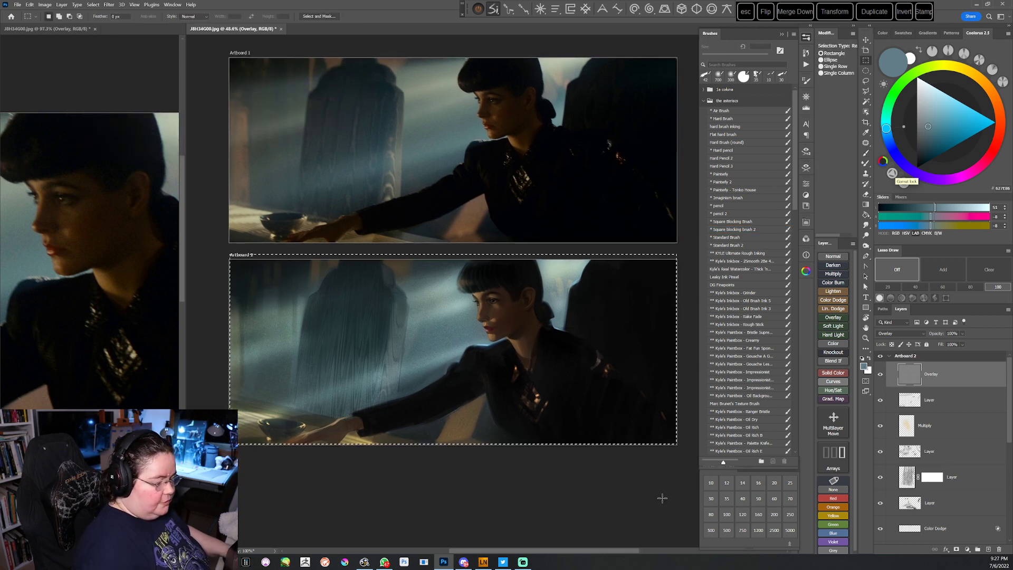
pyautogui.hotkey('ctrl', 'j')
pyautogui.click(915, 397)
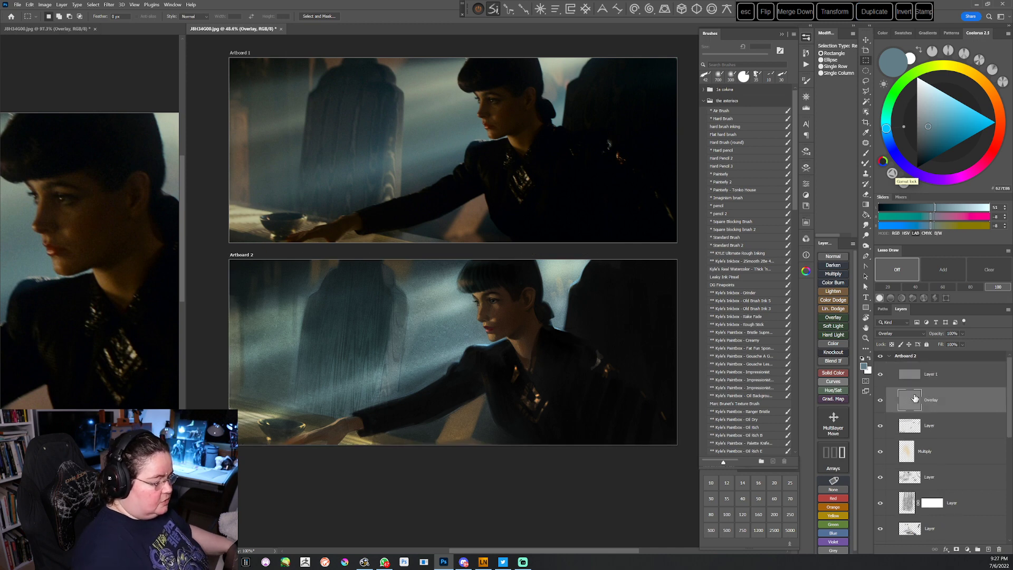
pyautogui.press('Delete')
# Scale up the copied noise layer with Free Transform and reposition it so the grain extends past Artboard 2's borders
pyautogui.scroll(-4, 615, 334)
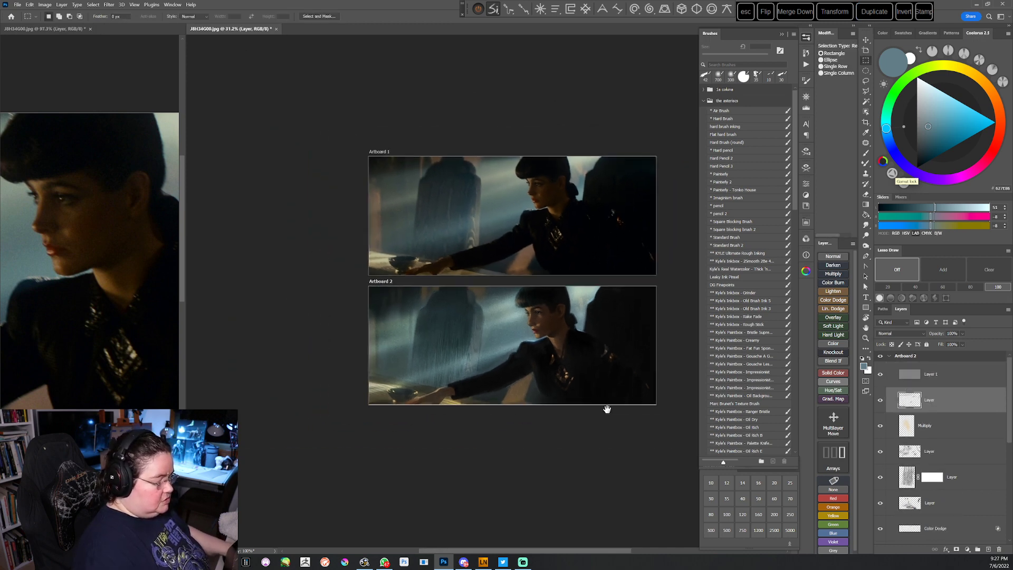
pyautogui.moveTo(607, 409); pyautogui.dragTo(573, 376)
pyautogui.click(839, 14)
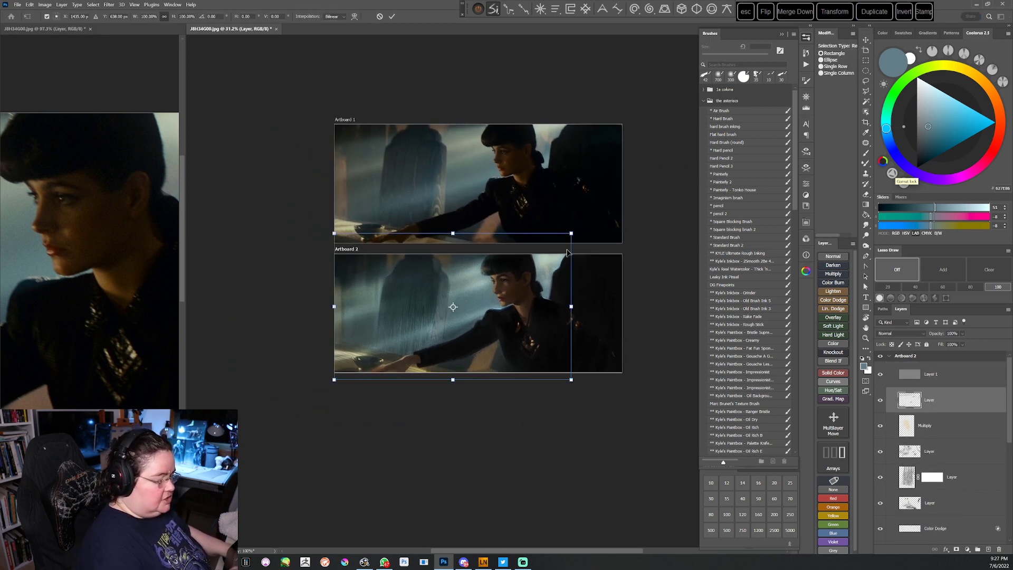
pyautogui.press('Escape')
pyautogui.click(922, 374)
pyautogui.hotkey('ctrl', 't')
pyautogui.moveTo(623, 251); pyautogui.dragTo(655, 222)
pyautogui.moveTo(602, 320)
pyautogui.mouseDown()
pyautogui.moveTo(606, 311)
pyautogui.moveTo(593, 335)
pyautogui.moveTo(598, 309)
pyautogui.mouseUp()
pyautogui.press('Return')
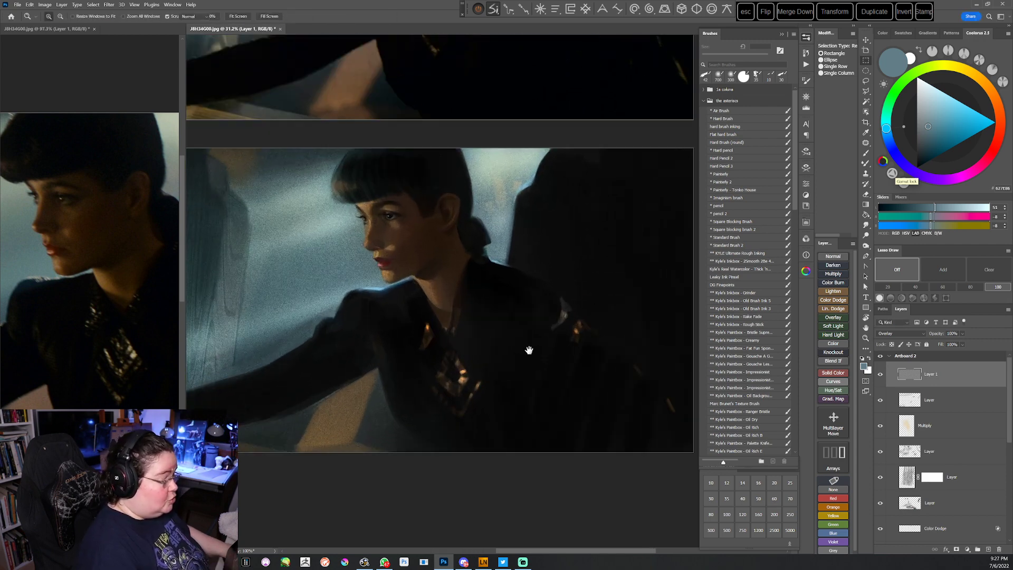
# Lower the noise layer's opacity to 22%
pyautogui.moveTo(505, 384); pyautogui.dragTo(617, 357)
pyautogui.moveTo(936, 333); pyautogui.dragTo(911, 343)
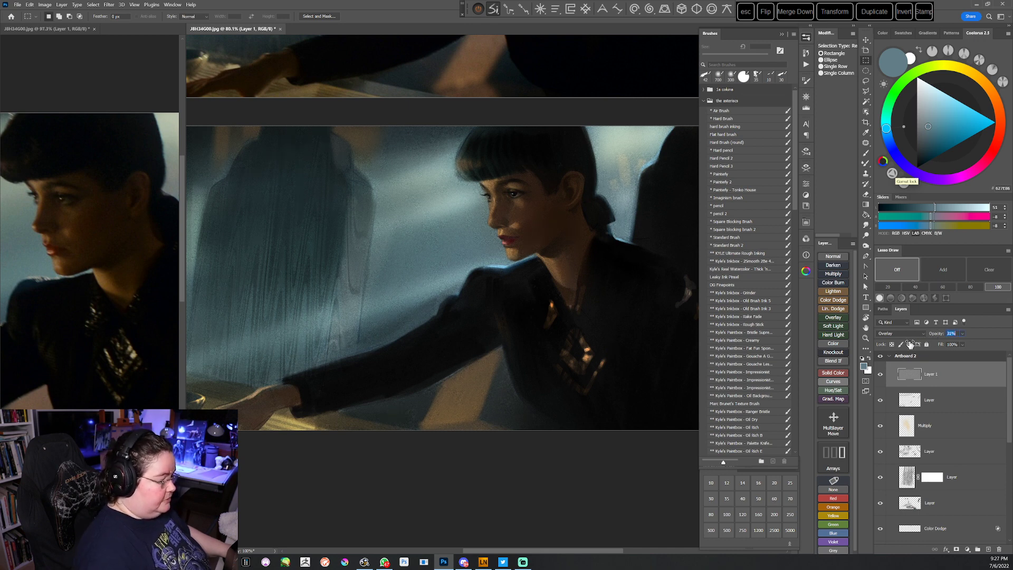
pyautogui.moveTo(939, 338); pyautogui.dragTo(935, 337)
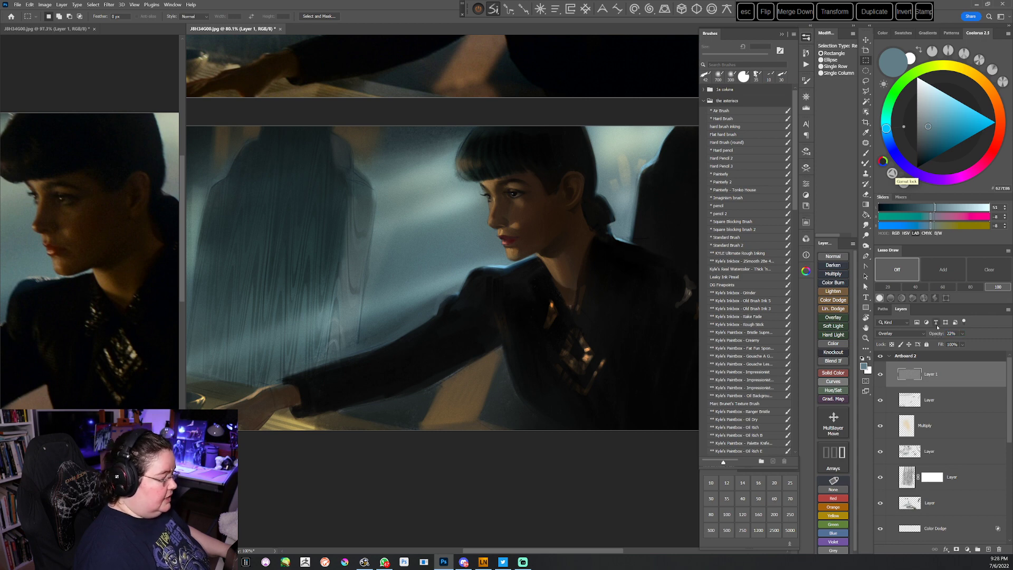
pyautogui.moveTo(571, 385); pyautogui.dragTo(550, 444)
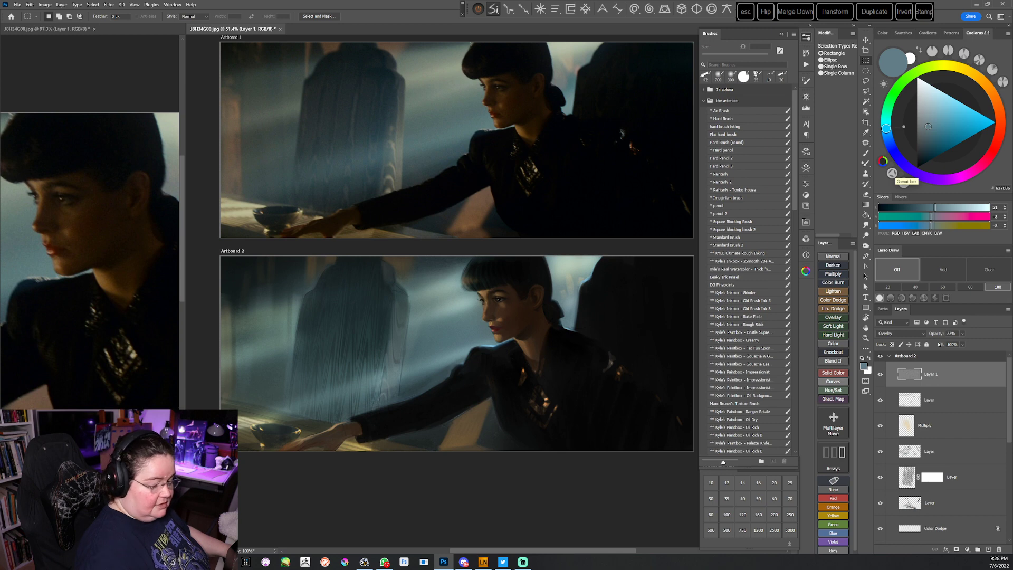
# Raise the noise layer's opacity to 28%
pyautogui.moveTo(940, 338); pyautogui.dragTo(917, 333)
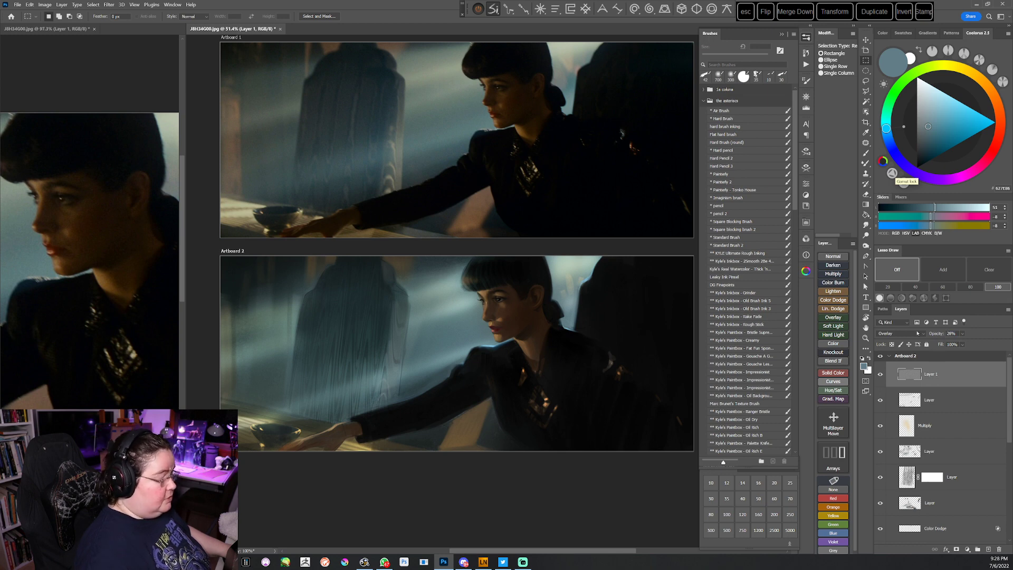
pyautogui.moveTo(641, 467); pyautogui.dragTo(638, 482)
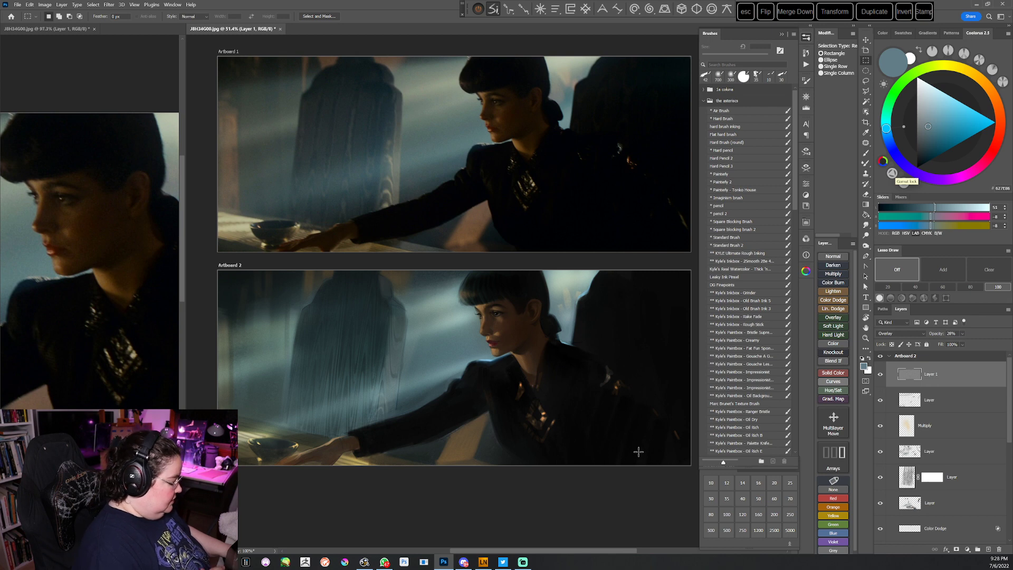
pyautogui.moveTo(539, 445); pyautogui.dragTo(554, 455)
# Add a Color Dodge layer above the noise layer and set up the Air Brush with a light golden tan
pyautogui.click(833, 299)
pyautogui.click(982, 81)
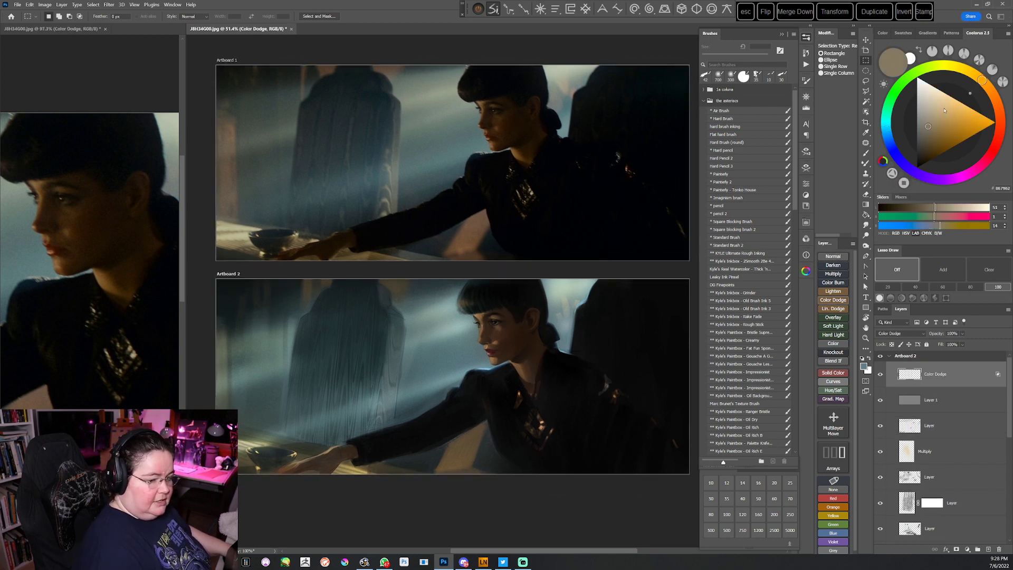
pyautogui.click(941, 109)
pyautogui.click(722, 112)
pyautogui.moveTo(456, 410); pyautogui.dragTo(554, 372)
# Airbrush small warm glints on the bowl's rim and the tabletop beside it with a brush of about 40 px
pyautogui.press('[')
pyautogui.press('[')
pyautogui.press('[')
pyautogui.moveTo(354, 431); pyautogui.dragTo(355, 452)
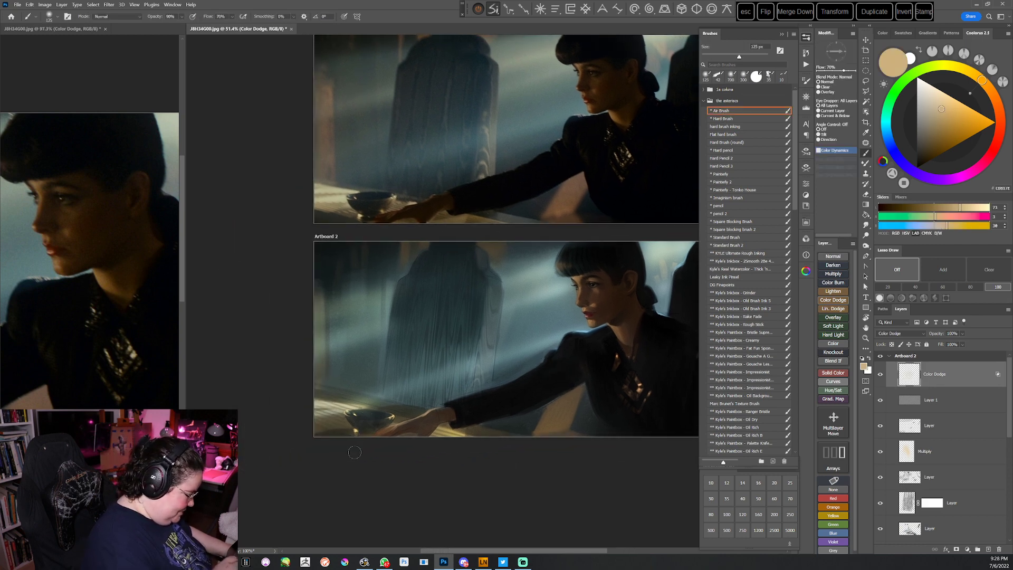
pyautogui.rightClick(452, 490)
pyautogui.click(471, 300)
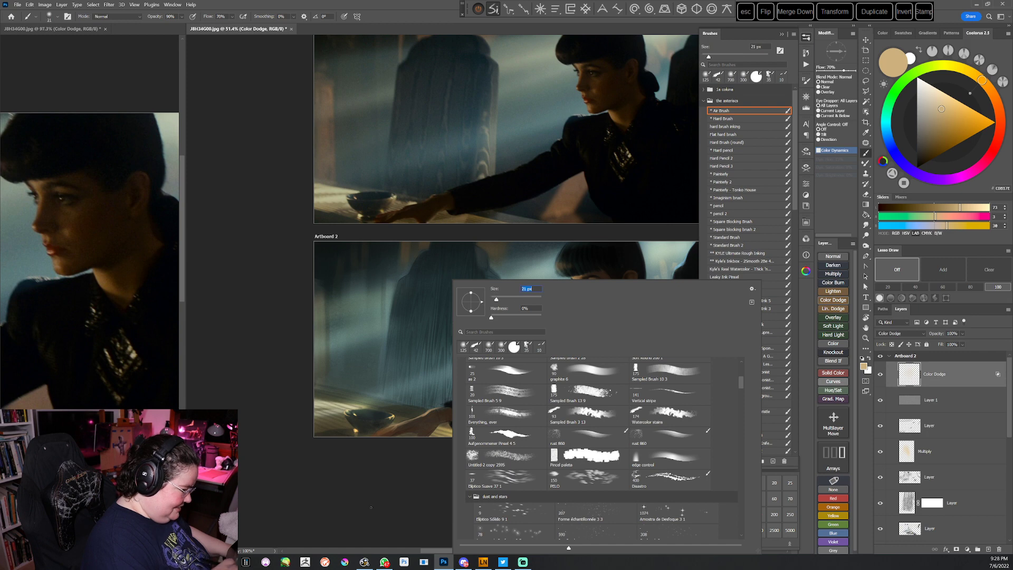
pyautogui.click(370, 497)
pyautogui.press('r')
pyautogui.moveTo(377, 400)
pyautogui.mouseDown()
pyautogui.moveTo(588, 283)
pyautogui.moveTo(615, 301)
pyautogui.mouseUp()
pyautogui.press(']')
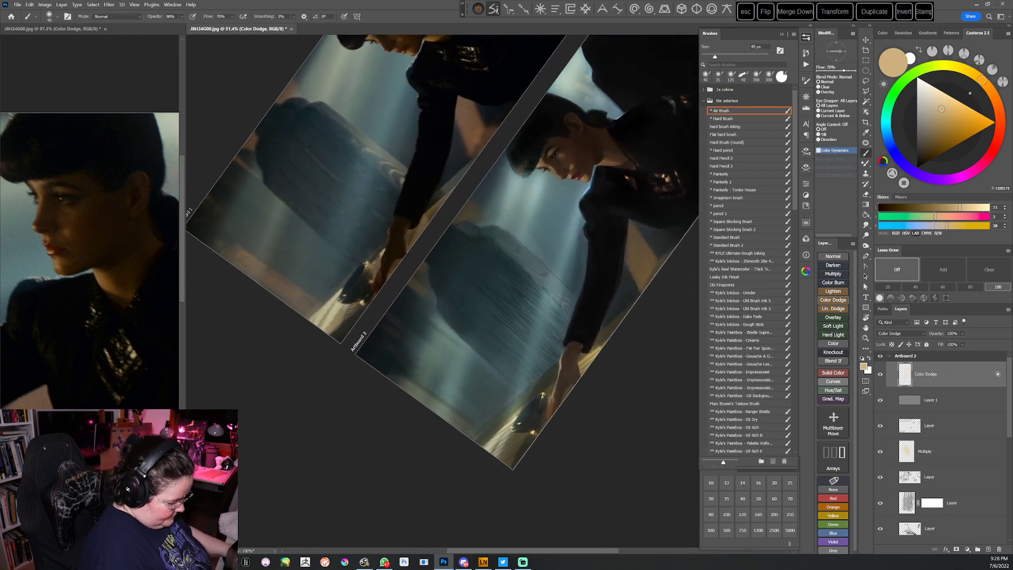
pyautogui.click(513, 417)
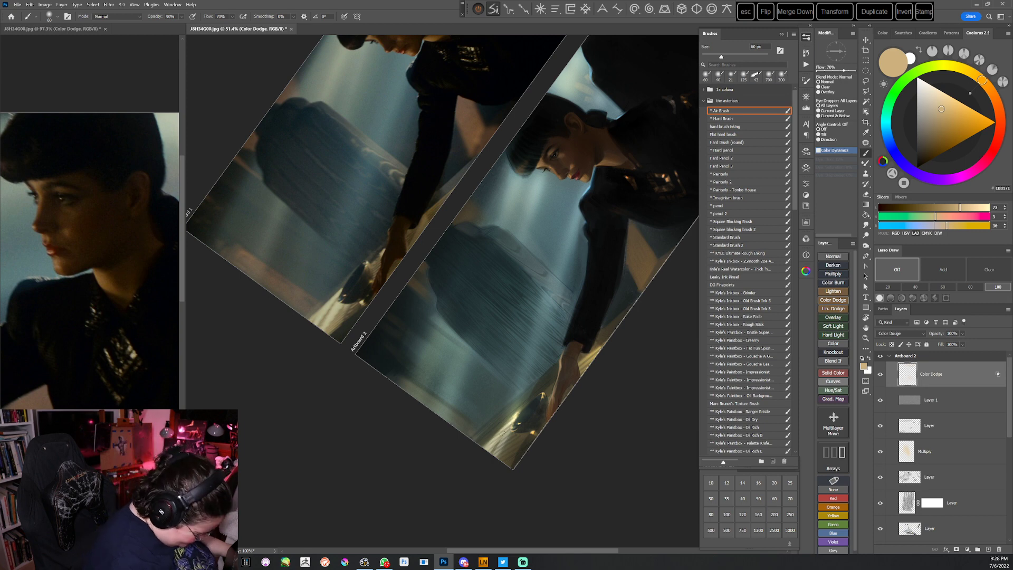
pyautogui.press('Escape')
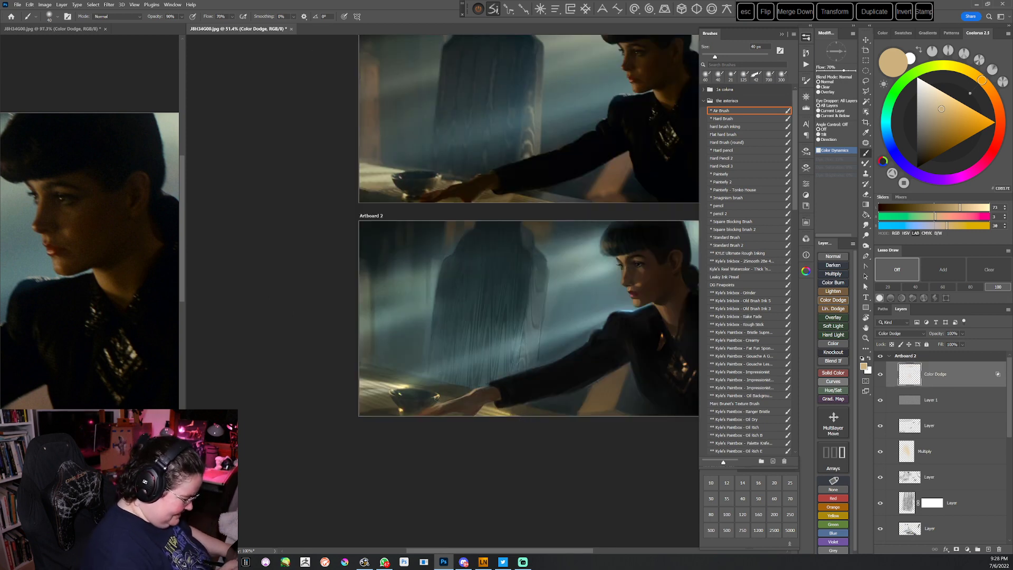
pyautogui.click(437, 394)
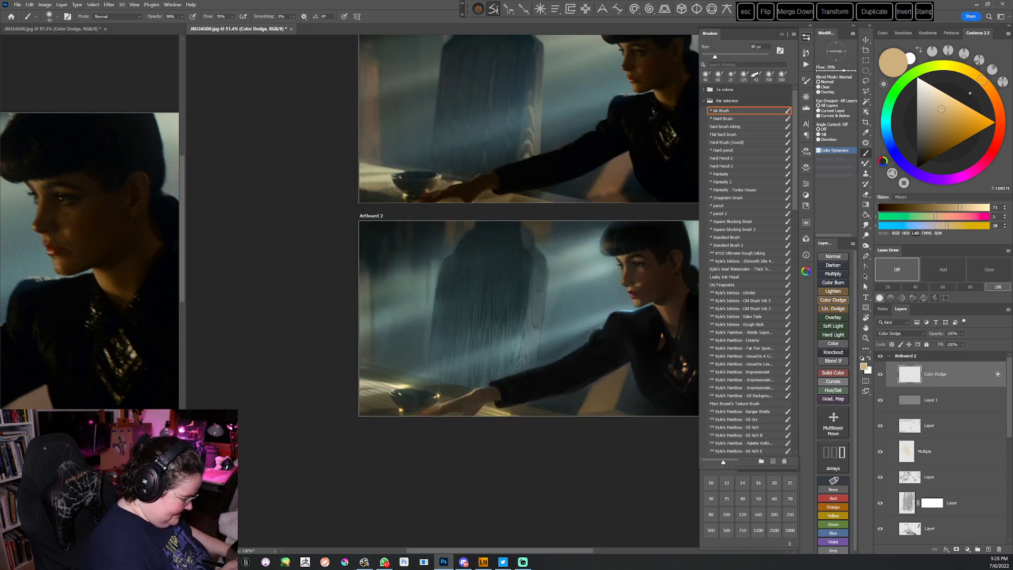
pyautogui.moveTo(438, 411); pyautogui.dragTo(438, 350)
pyautogui.moveTo(440, 389)
pyautogui.mouseDown()
pyautogui.moveTo(436, 450)
pyautogui.moveTo(467, 438)
pyautogui.moveTo(493, 450)
pyautogui.mouseUp()
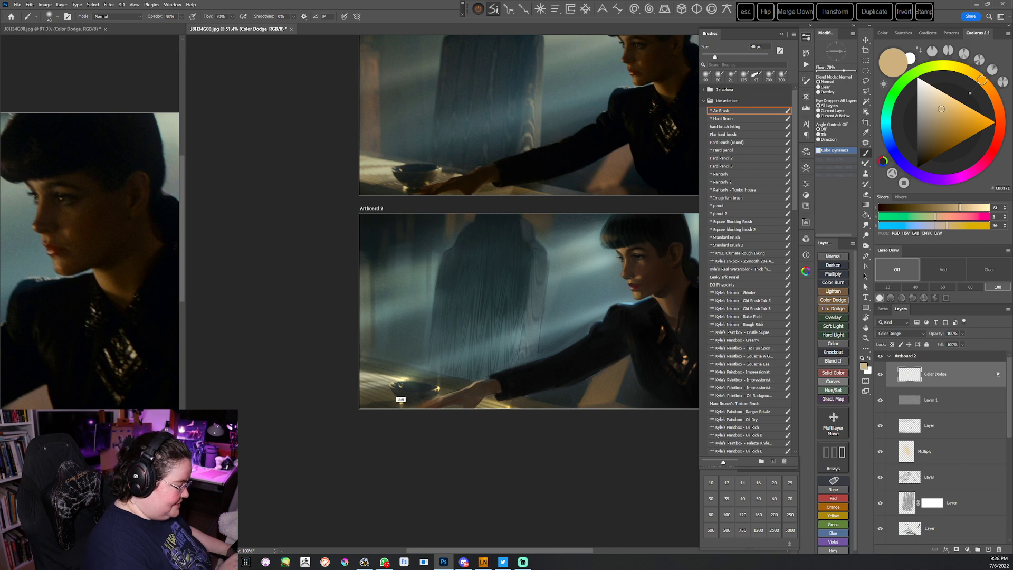
# Airbrush glowing golden glints on the jacket's chest and rear shoulder sequins, shifting to a brighter warm yellow-orange
pyautogui.hscroll(5, 496, 445)
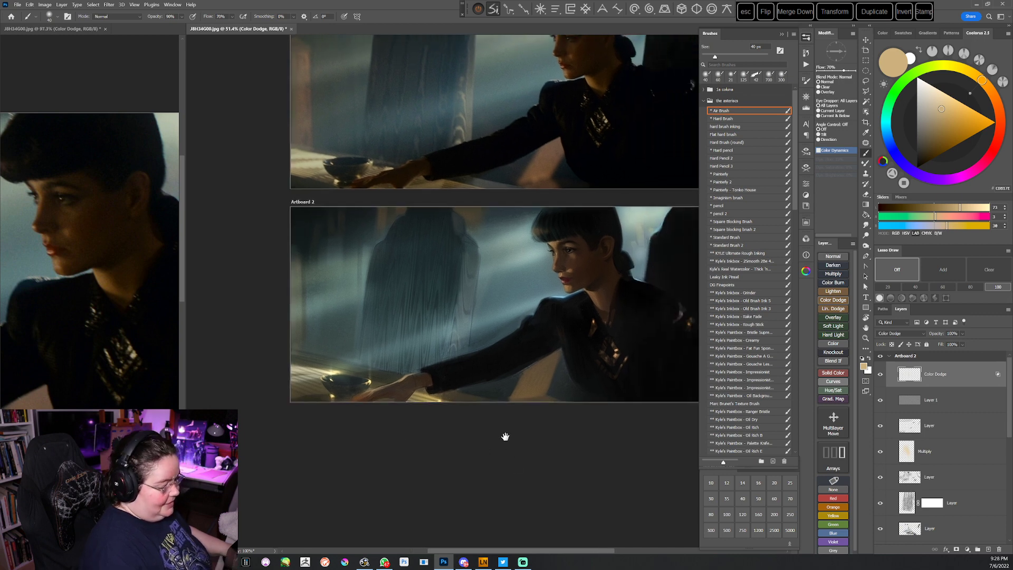
pyautogui.moveTo(537, 330); pyautogui.dragTo(536, 336)
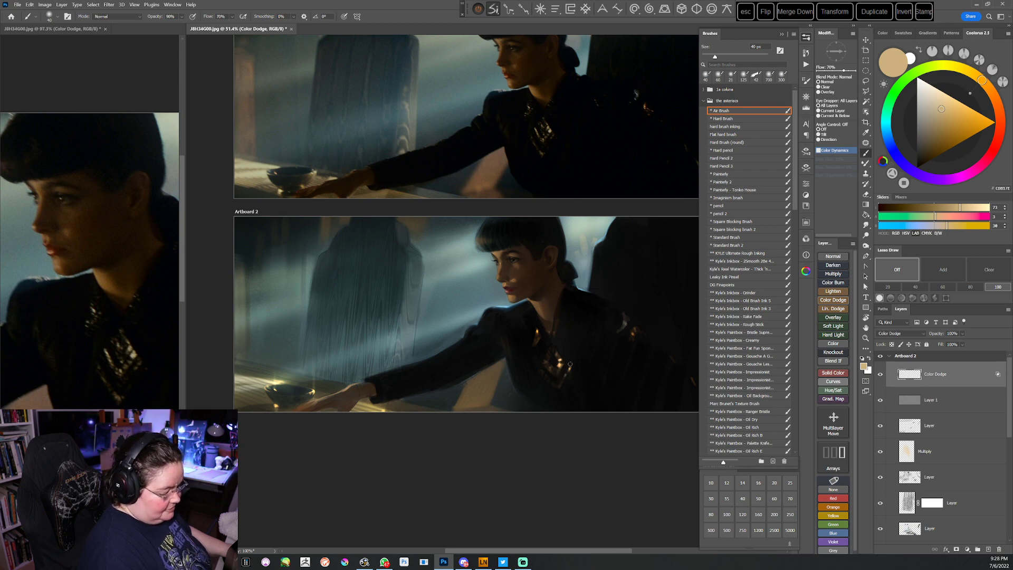
pyautogui.moveTo(631, 350); pyautogui.dragTo(611, 347)
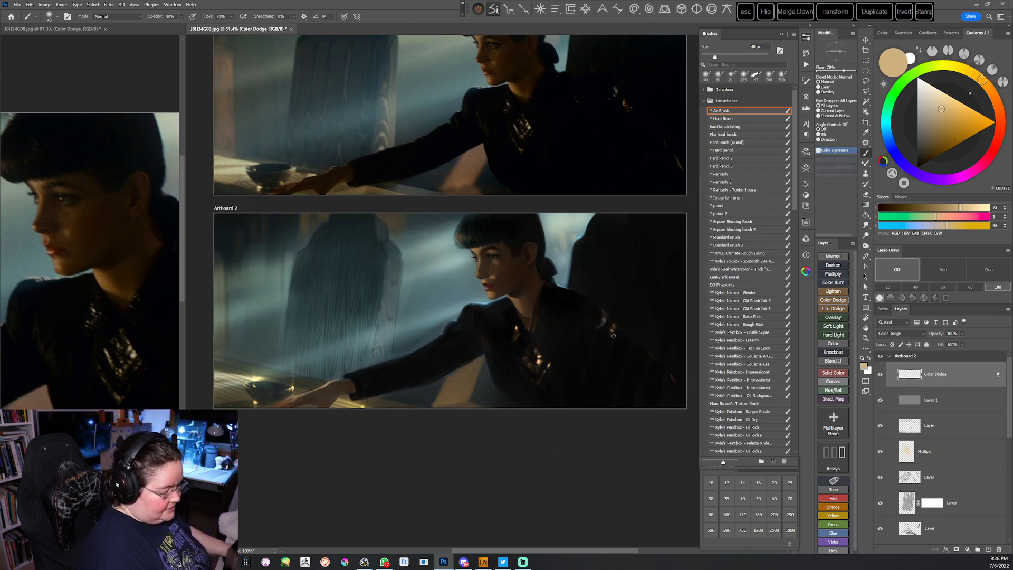
pyautogui.keyDown('alt'); pyautogui.click(613, 326); pyautogui.keyUp('alt')
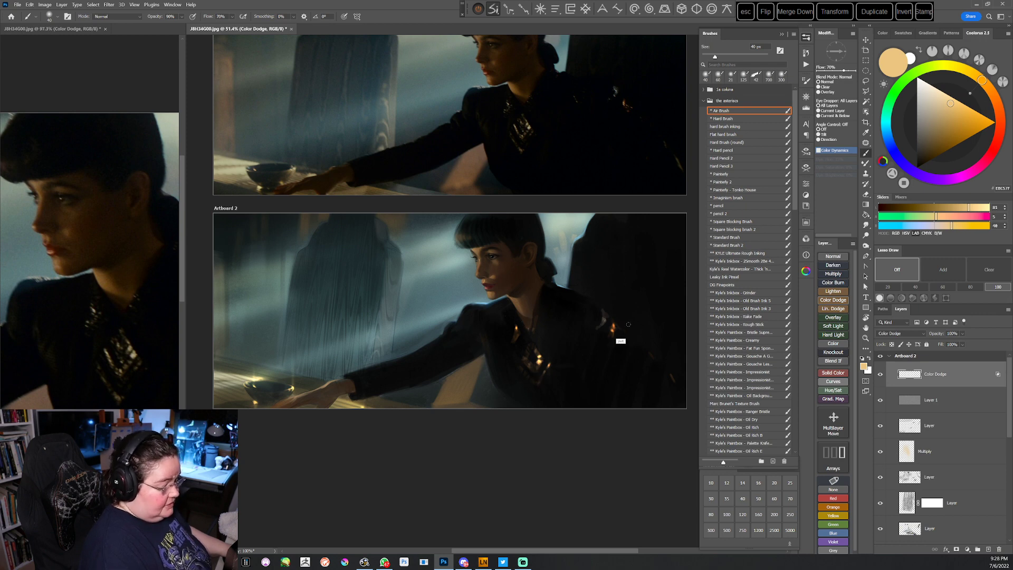
pyautogui.moveTo(593, 380); pyautogui.dragTo(601, 368)
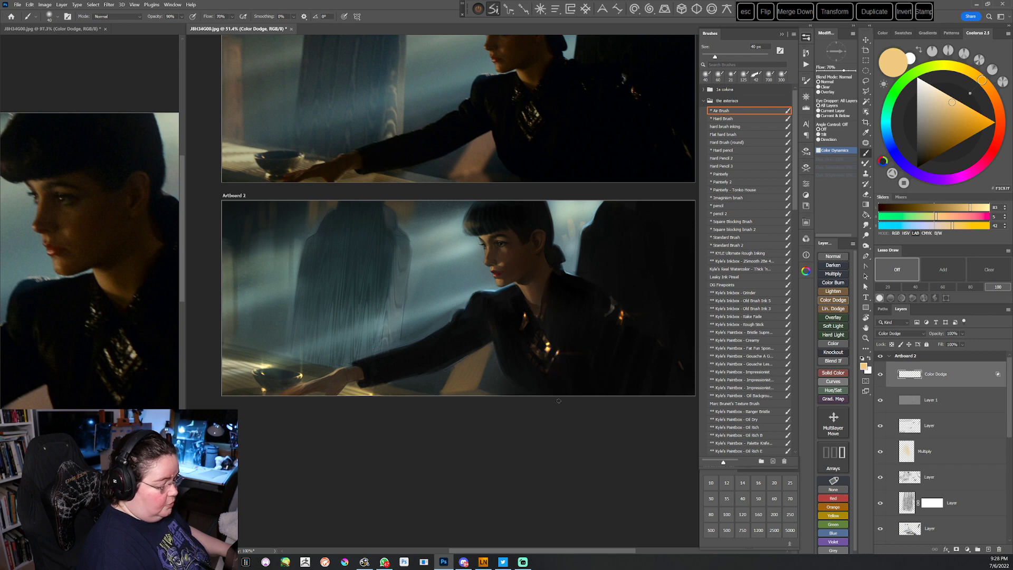
pyautogui.moveTo(565, 372); pyautogui.dragTo(550, 383)
# Try a pale blue Color Dodge glow at 70 px in the backlight beside the dark chair, then undo it
pyautogui.click(885, 122)
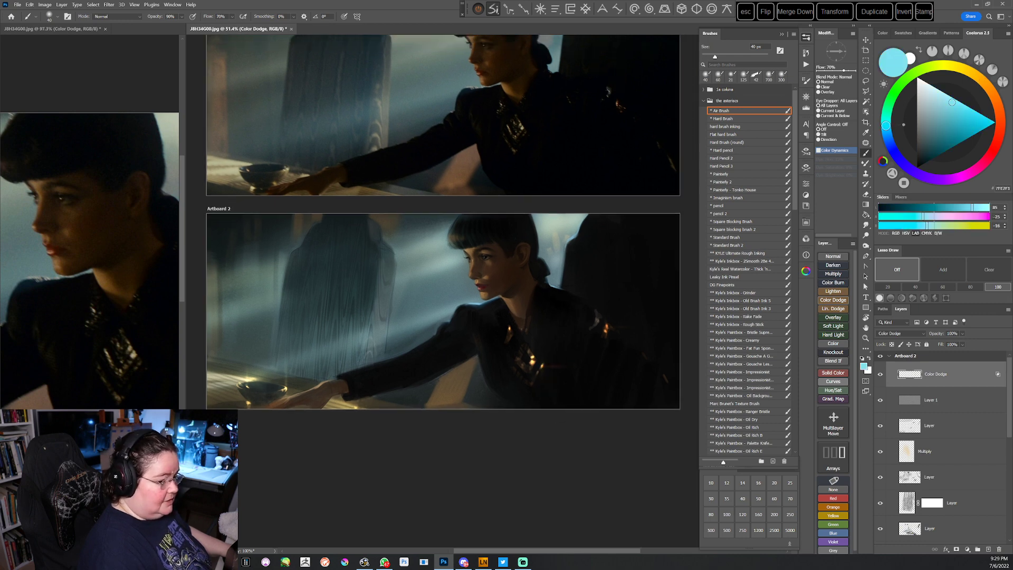
pyautogui.click(960, 106)
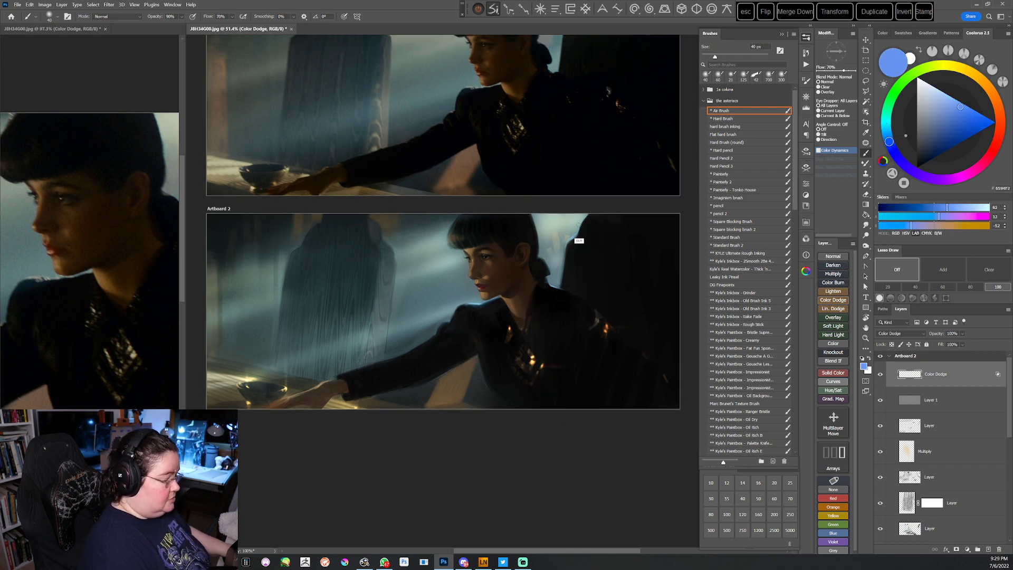
pyautogui.click(947, 95)
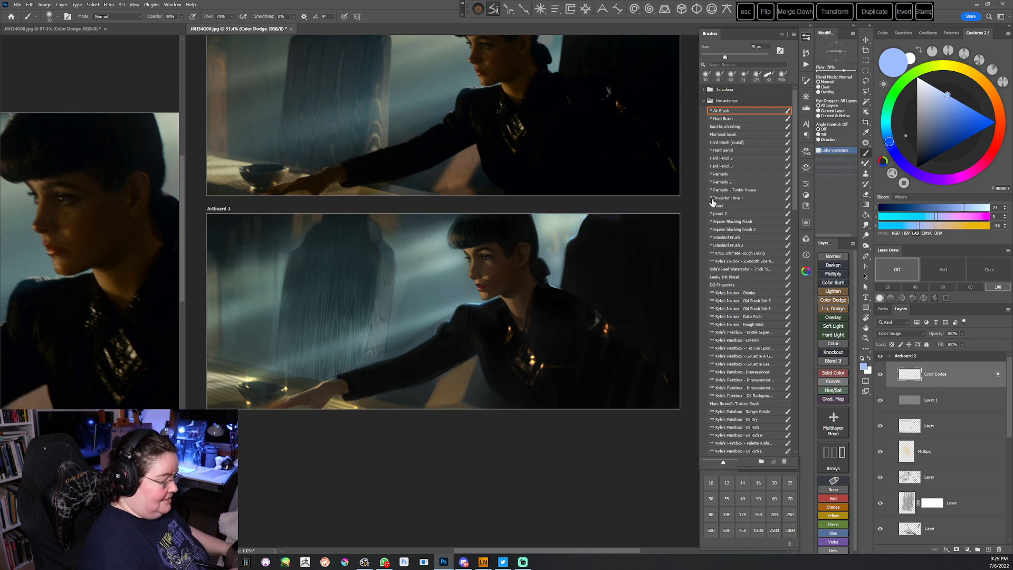
pyautogui.hotkey('ctrl', 'z')
pyautogui.hotkey('ctrl', 'z')
# Try a more saturated blue glow around the rear shoulder with a 150 px Air Brush, and undo it
pyautogui.click(965, 114)
pyautogui.press(']')
pyautogui.press(']')
pyautogui.press(']')
pyautogui.press(']')
pyautogui.press(']')
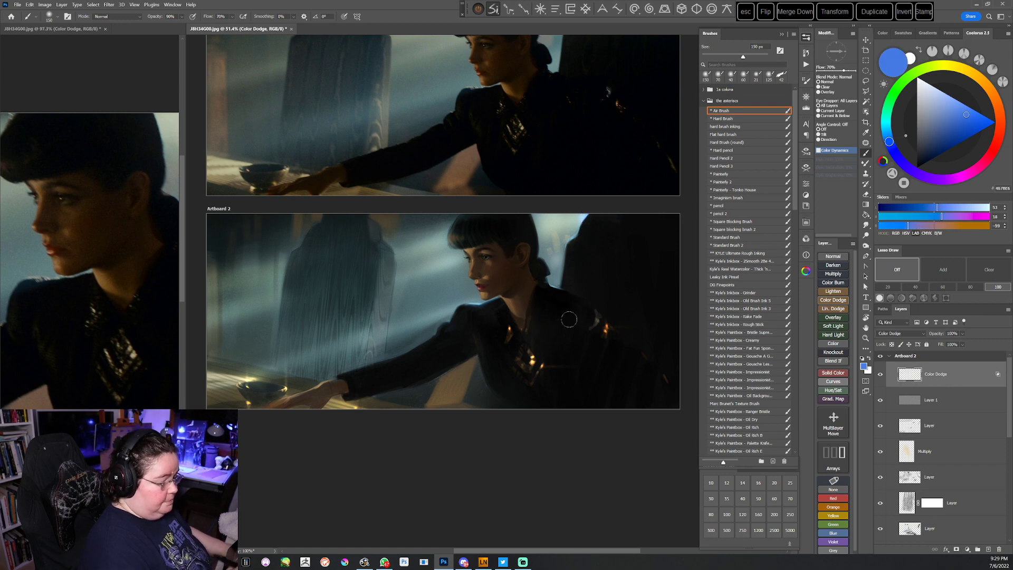
pyautogui.moveTo(583, 330); pyautogui.dragTo(571, 388)
pyautogui.hotkey('ctrl', 'z')
# Choose a muted teal and try a 300 px airbrushed glow by the top of the dark chair
pyautogui.click(886, 110)
pyautogui.click(934, 106)
pyautogui.moveTo(567, 287); pyautogui.dragTo(583, 267)
pyautogui.press(']')
pyautogui.press(']')
pyautogui.press(']')
pyautogui.press(']')
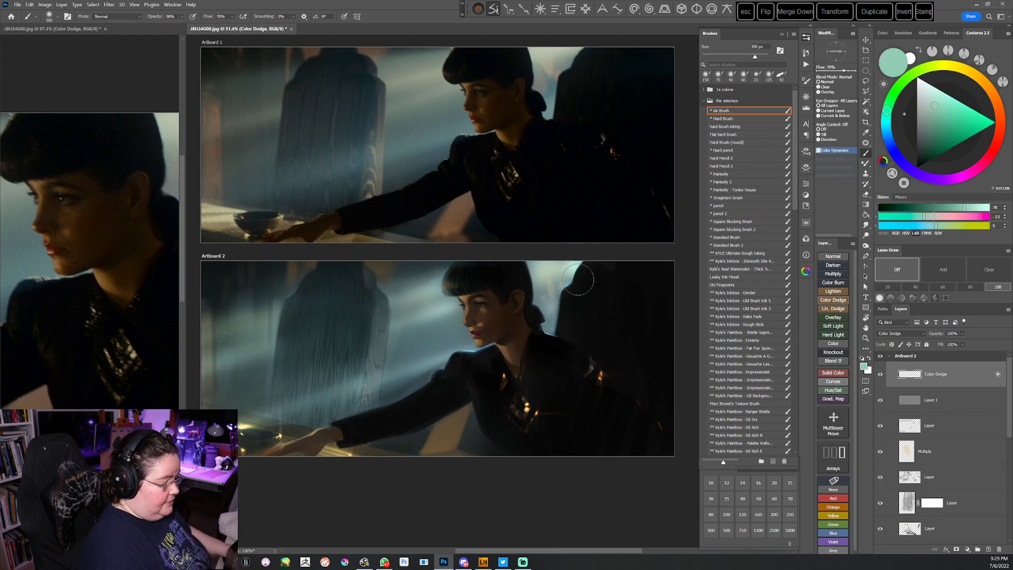
pyautogui.hotkey('ctrl', 'z')
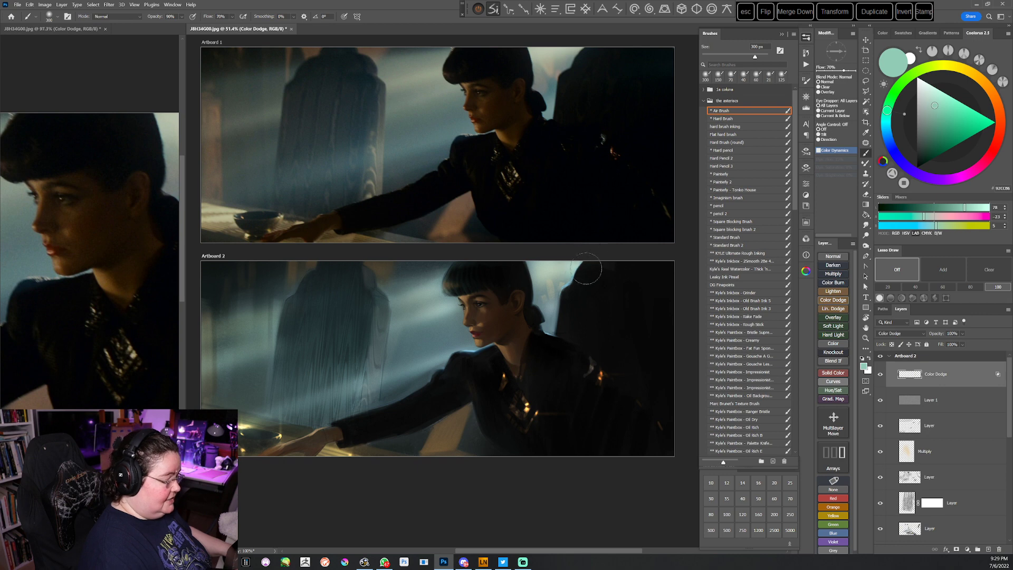
# Airbrush a pale teal glow into the backlight between the hair and the dark chair's top edge, using 125 px
pyautogui.moveTo(531, 316)
pyautogui.mouseDown()
pyautogui.moveTo(561, 307)
pyautogui.moveTo(530, 316)
pyautogui.mouseUp()
pyautogui.keyDown('alt'); pyautogui.click(570, 285); pyautogui.keyUp('alt')
pyautogui.press('[')
pyautogui.press('[')
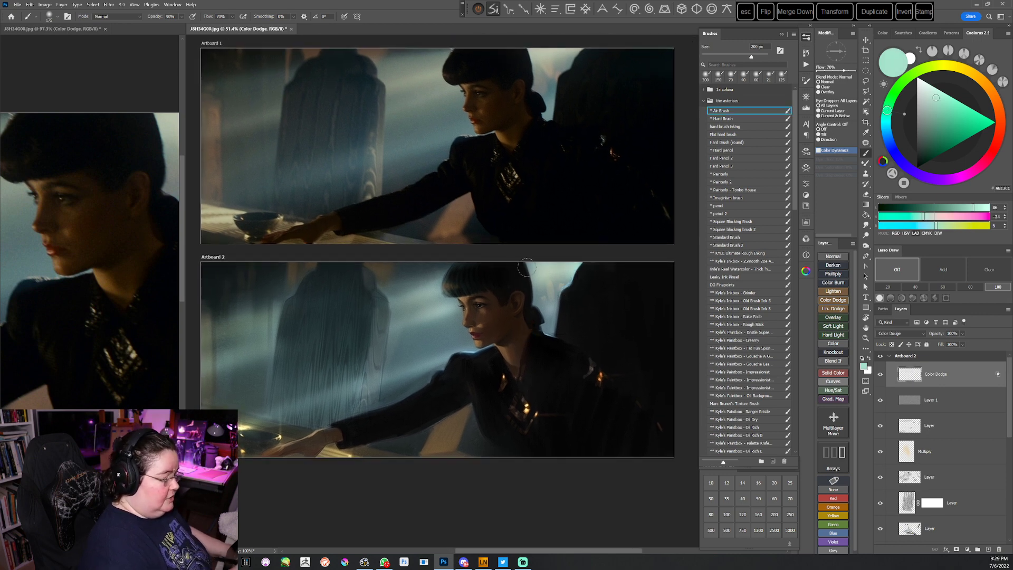
pyautogui.moveTo(528, 270); pyautogui.dragTo(532, 305)
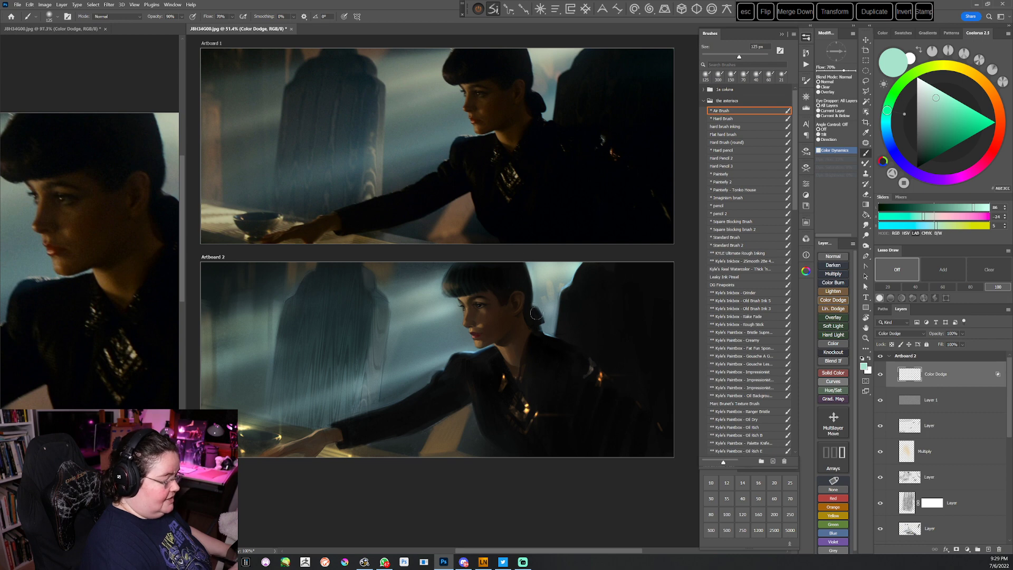
pyautogui.moveTo(580, 259); pyautogui.dragTo(572, 279)
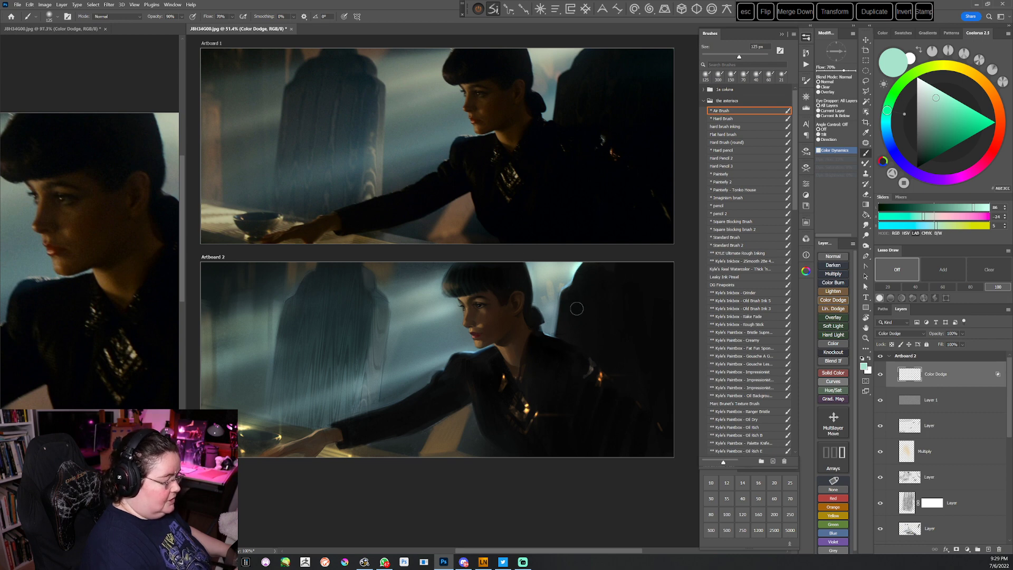
pyautogui.moveTo(536, 357); pyautogui.dragTo(541, 372)
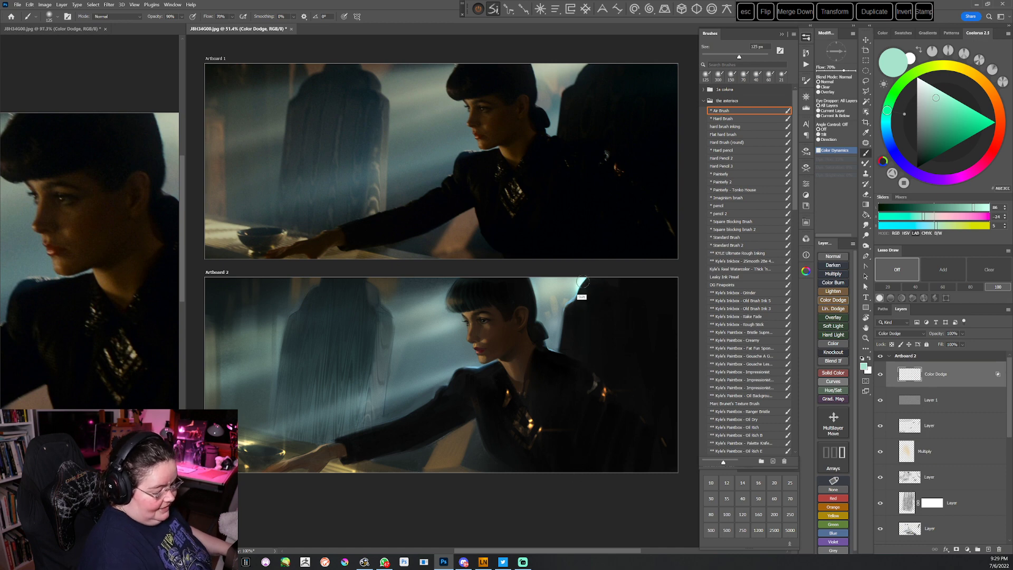
pyautogui.moveTo(573, 353); pyautogui.dragTo(571, 341)
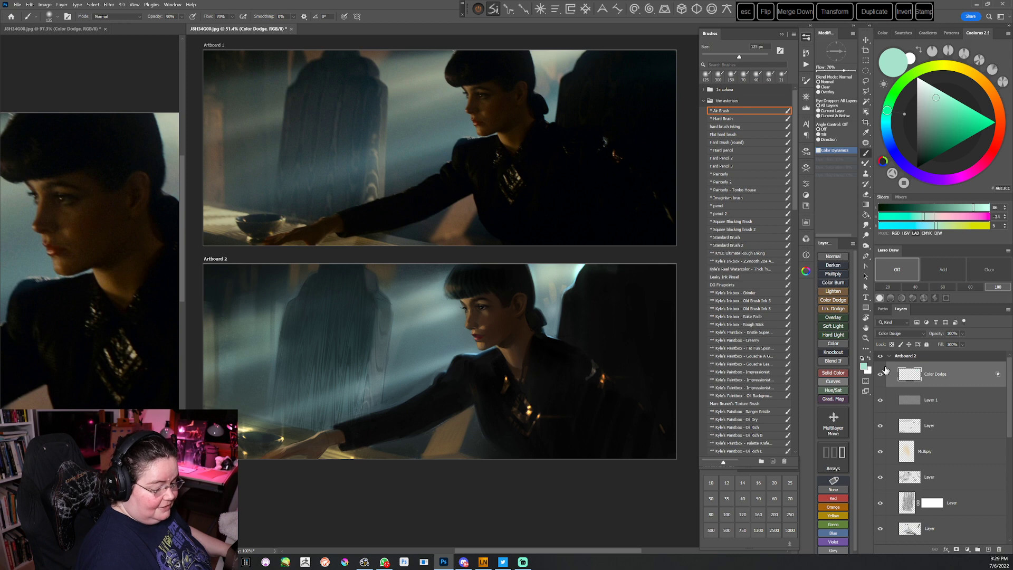
# Shift the paint colour to light blue and compare the backlight glow with the reference on Artboard 1
pyautogui.moveTo(562, 346); pyautogui.dragTo(599, 348)
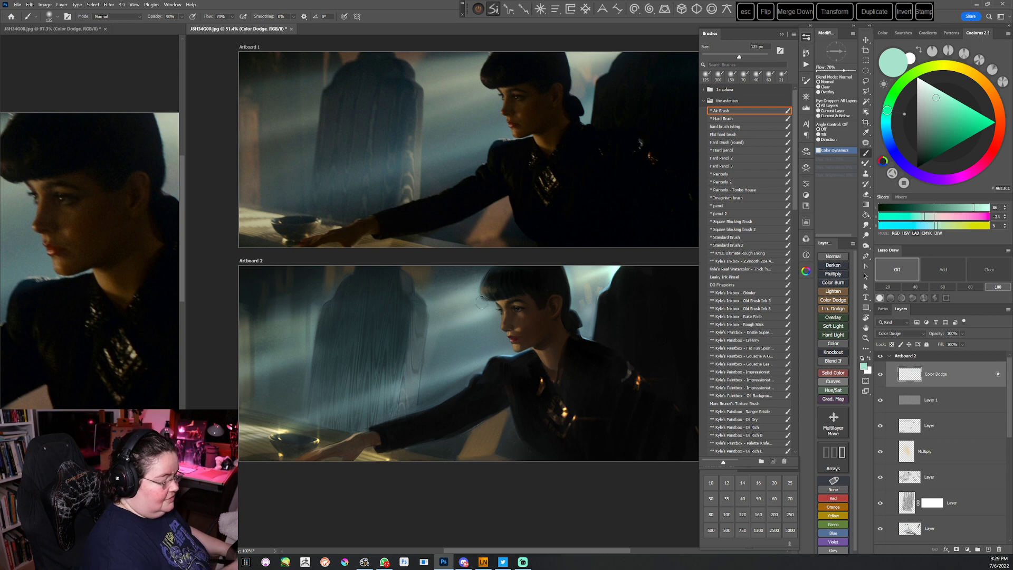
pyautogui.moveTo(559, 394); pyautogui.dragTo(552, 347)
pyautogui.click(875, 131)
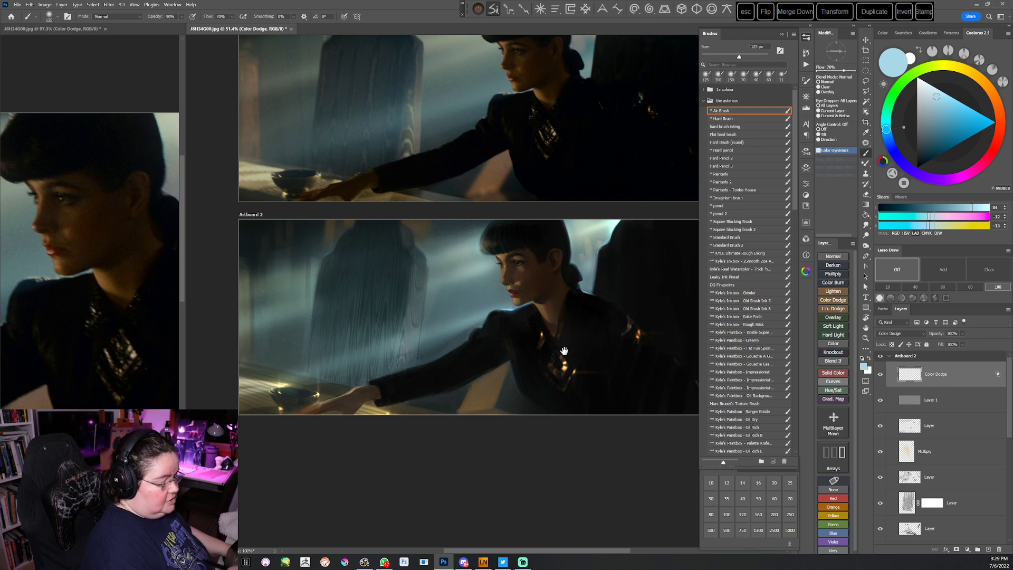
pyautogui.moveTo(577, 321); pyautogui.dragTo(561, 319)
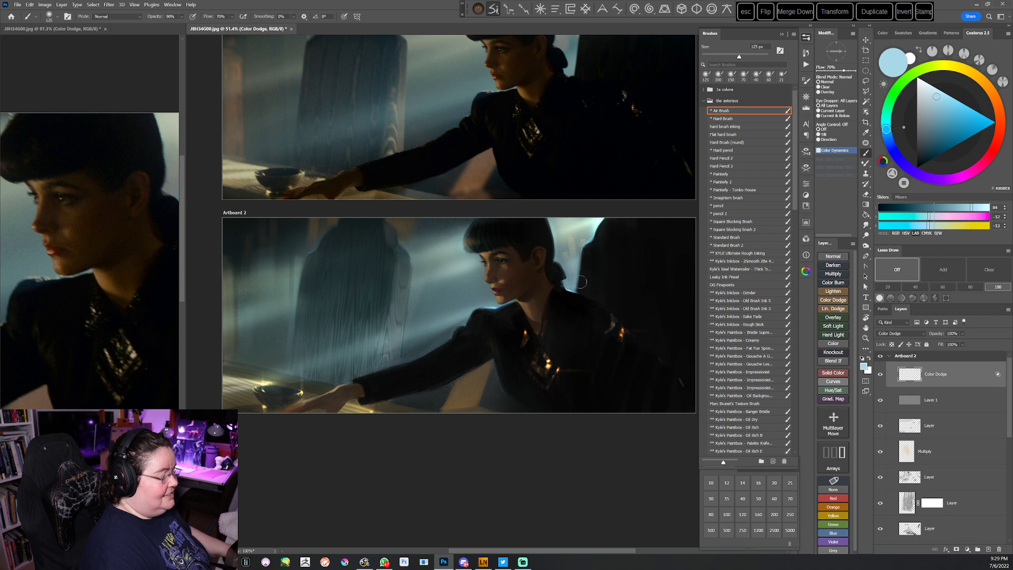
pyautogui.hscroll(2, 606, 323)
pyautogui.hscroll(-3, 573, 380)
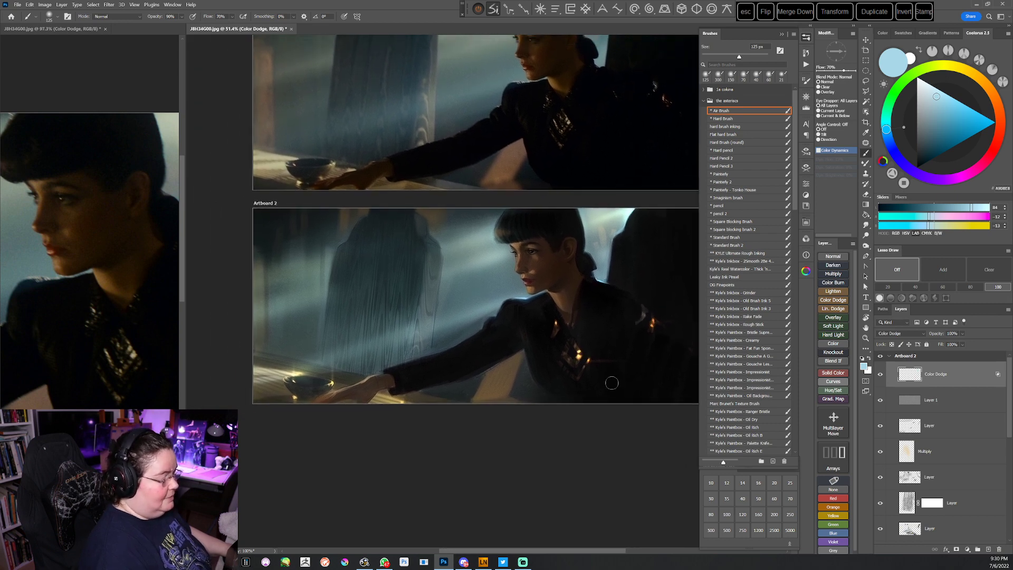
pyautogui.moveTo(611, 386); pyautogui.dragTo(620, 381)
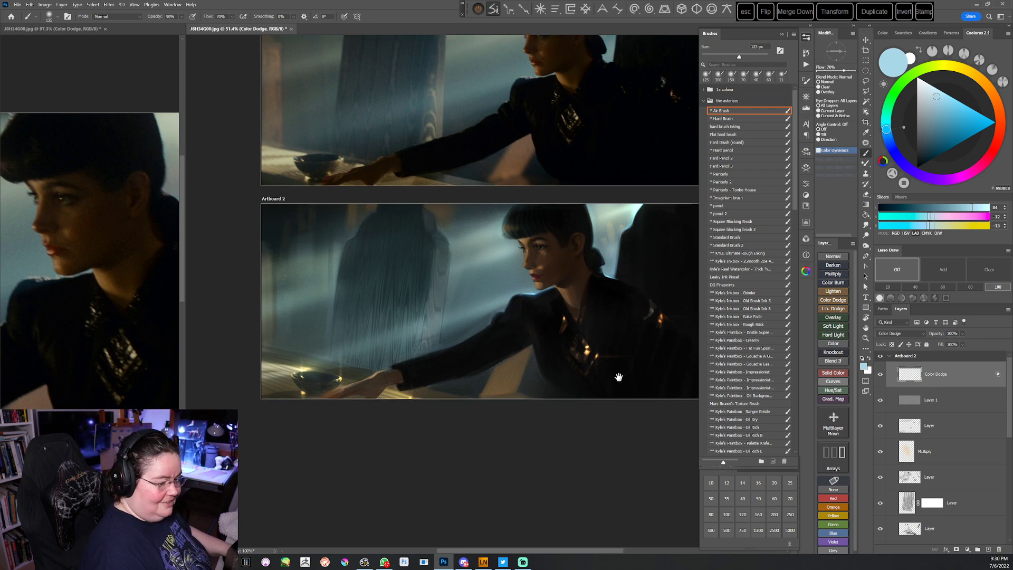
# Change the paint colour to a muted periwinkle blue for a cool glow around the jacket's rear shoulder
pyautogui.click(967, 70)
pyautogui.moveTo(526, 368)
pyautogui.mouseDown()
pyautogui.moveTo(571, 349)
pyautogui.moveTo(507, 387)
pyautogui.moveTo(459, 395)
pyautogui.mouseUp()
pyautogui.click(887, 132)
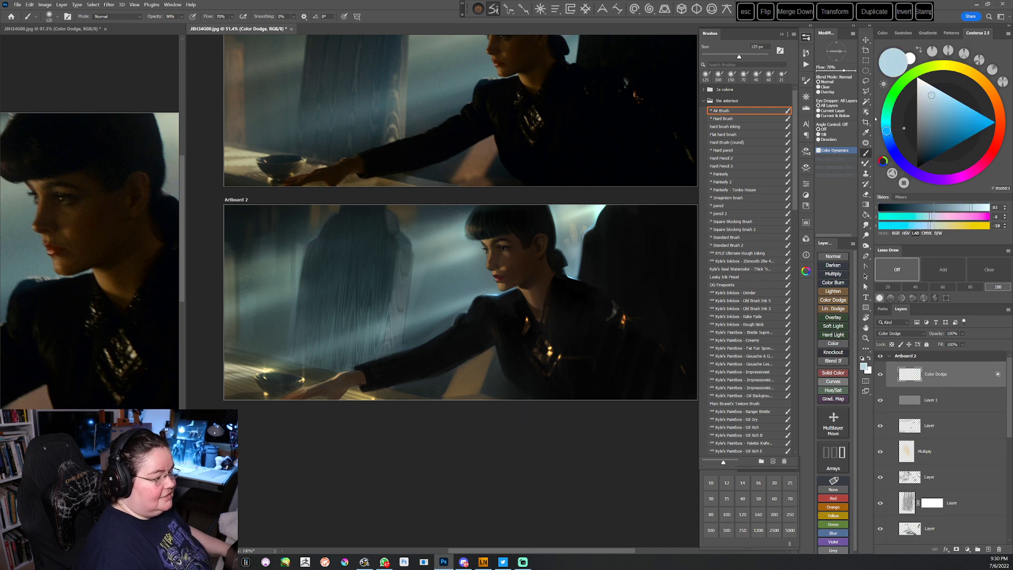
pyautogui.click(936, 105)
pyautogui.click(888, 140)
pyautogui.moveTo(579, 362); pyautogui.dragTo(595, 405)
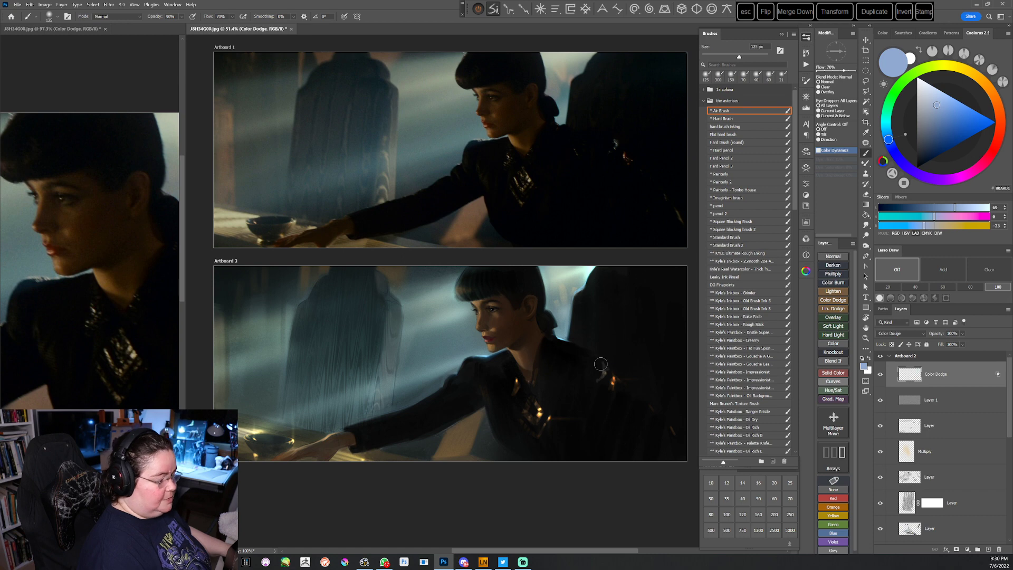
# Check the glows on Artboard 2 by hiding and showing the Color Dodge layer
pyautogui.click(878, 374)
pyautogui.click(879, 375)
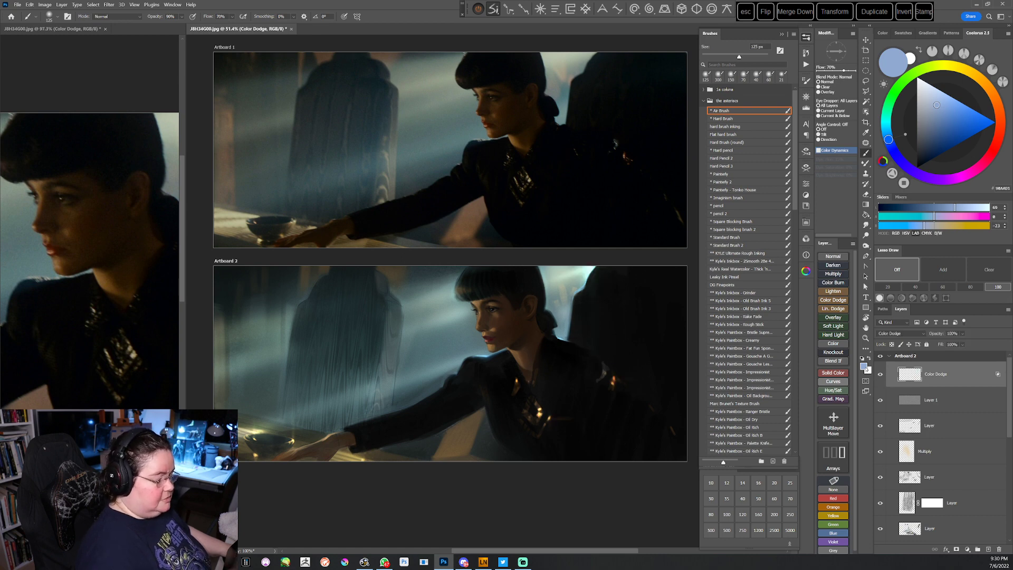
pyautogui.press('e')
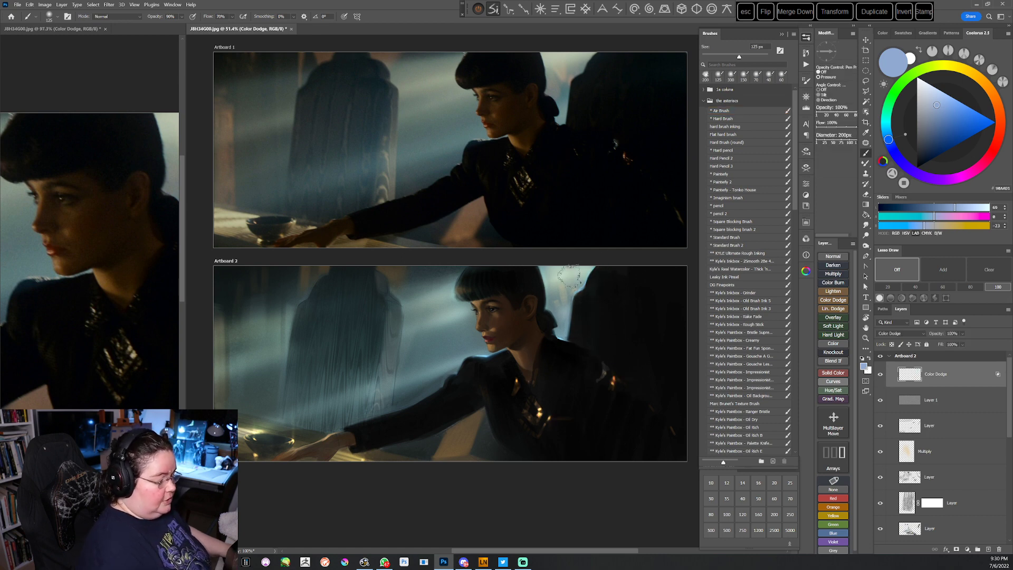
pyautogui.press('space')
pyautogui.moveTo(591, 352); pyautogui.dragTo(601, 343)
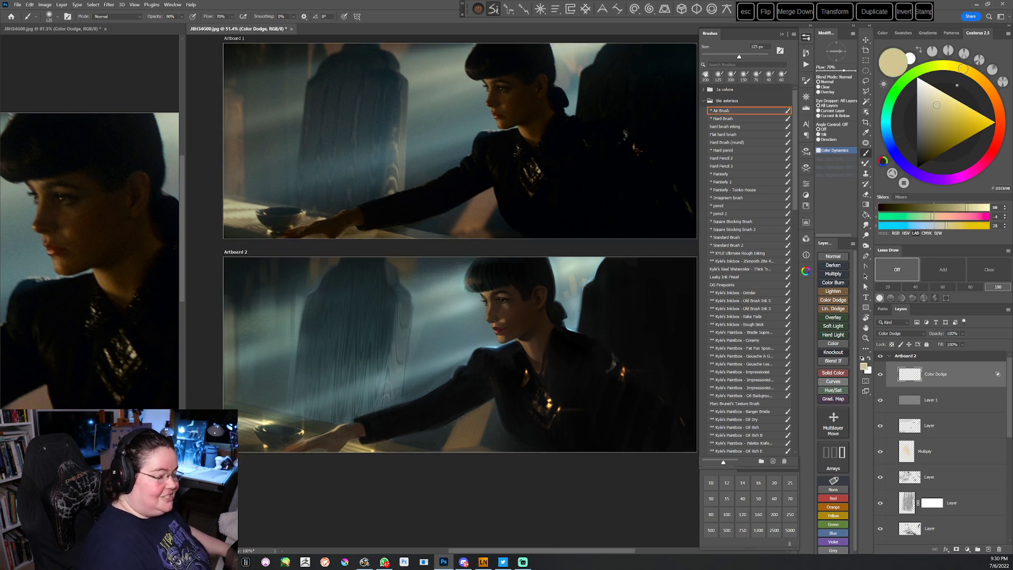
# Switch to Standard Brush 2 and reduce its size to 10 px for fine pale-yellow glints
pyautogui.click(720, 245)
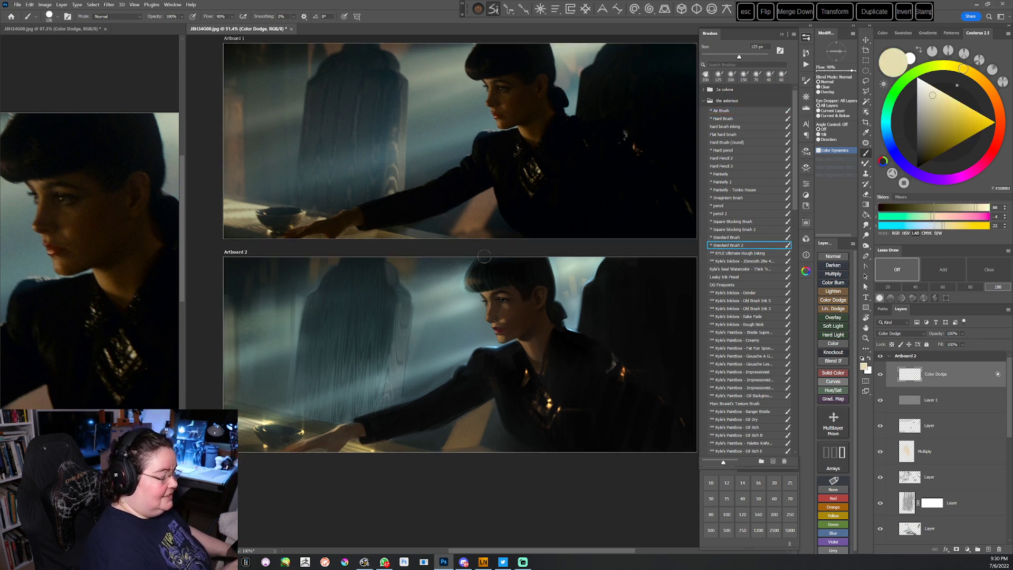
pyautogui.press('[')
pyautogui.press('[')
pyautogui.press('[')
pyautogui.press('[')
pyautogui.press('[')
pyautogui.press('[')
pyautogui.press('[')
pyautogui.press('[')
pyautogui.press('[')
pyautogui.press('[')
pyautogui.press('[')
pyautogui.press('[')
pyautogui.press('[')
pyautogui.press('[')
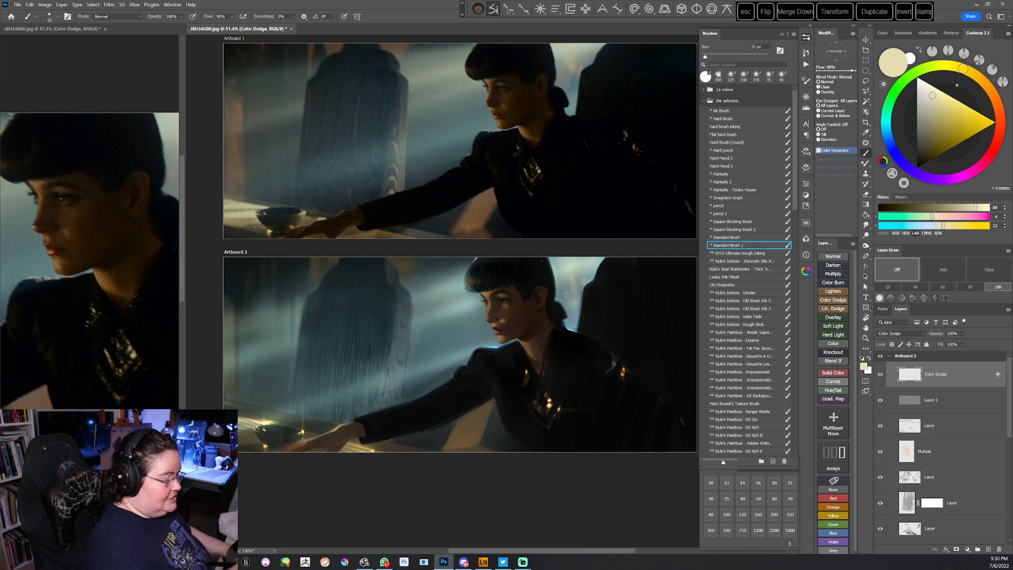
# Review the glows and glints on Artboard 2 against the reference, with both artboards fully in view
pyautogui.moveTo(575, 316); pyautogui.dragTo(566, 308)
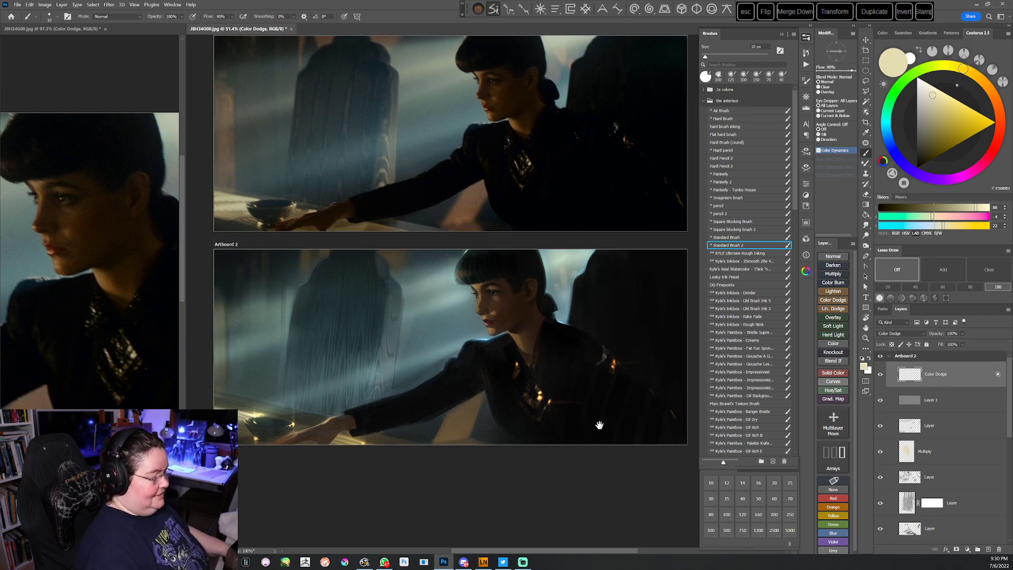
pyautogui.moveTo(600, 426); pyautogui.dragTo(595, 417)
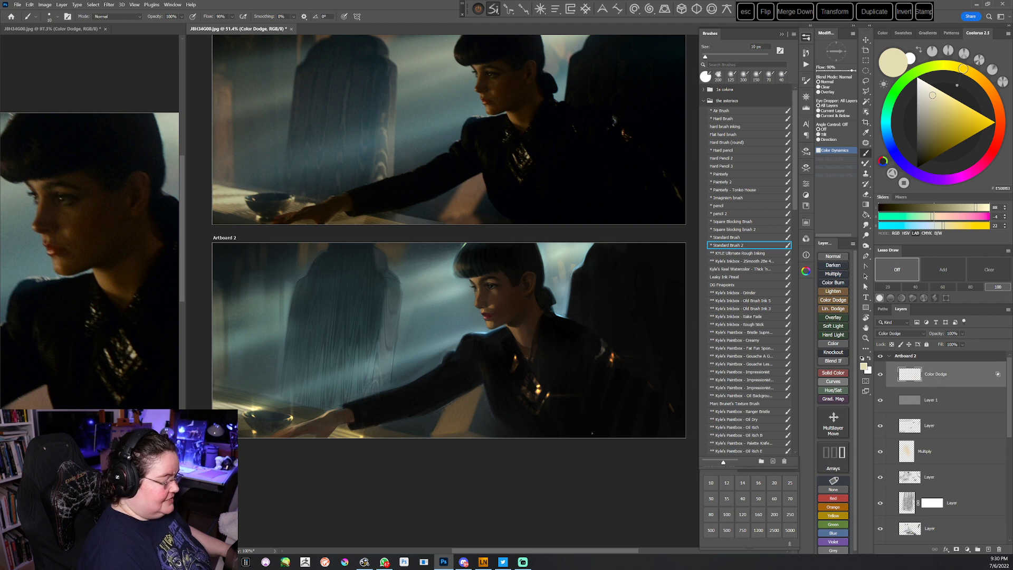
pyautogui.moveTo(565, 407); pyautogui.dragTo(595, 384)
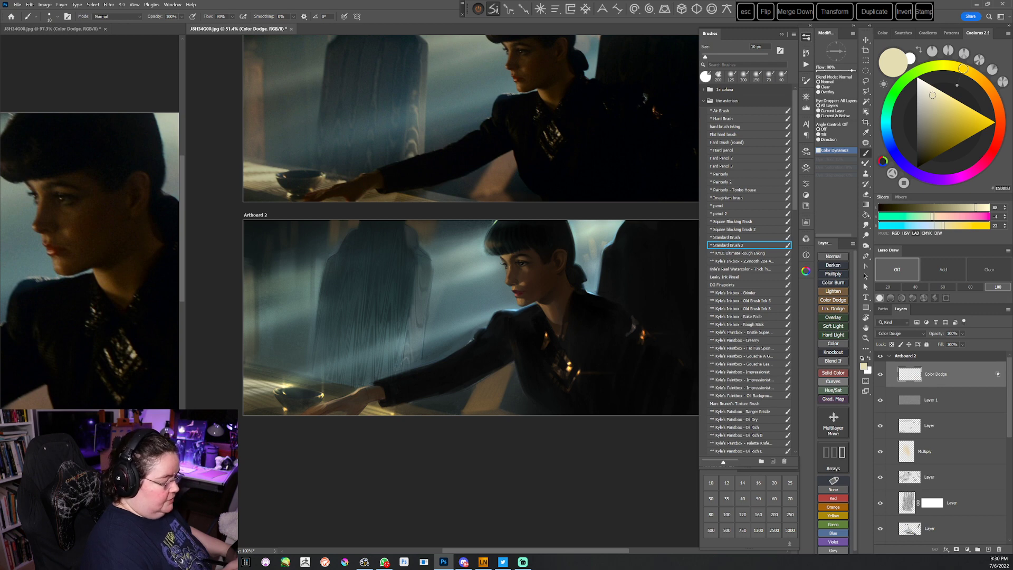
pyautogui.moveTo(620, 343)
pyautogui.mouseDown()
pyautogui.moveTo(622, 335)
pyautogui.moveTo(597, 346)
pyautogui.moveTo(628, 325)
pyautogui.moveTo(615, 365)
pyautogui.mouseUp()
pyautogui.press('z')
pyautogui.press('b')
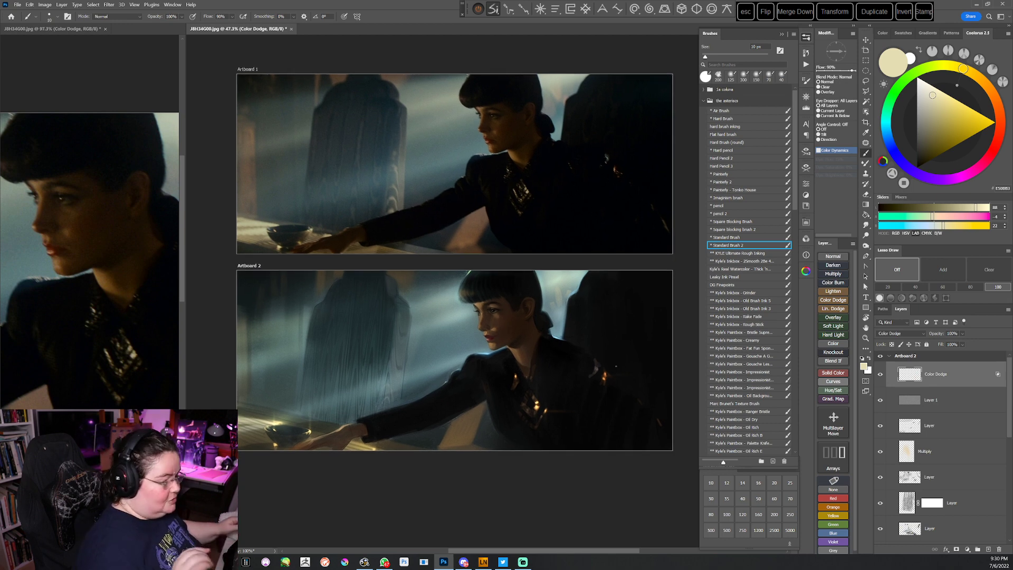
# Stamp the visible artwork onto a new merged layer and sharpen it with Unsharp Mask at 126%, radius 2.1 pixels, threshold 0
pyautogui.click(923, 11)
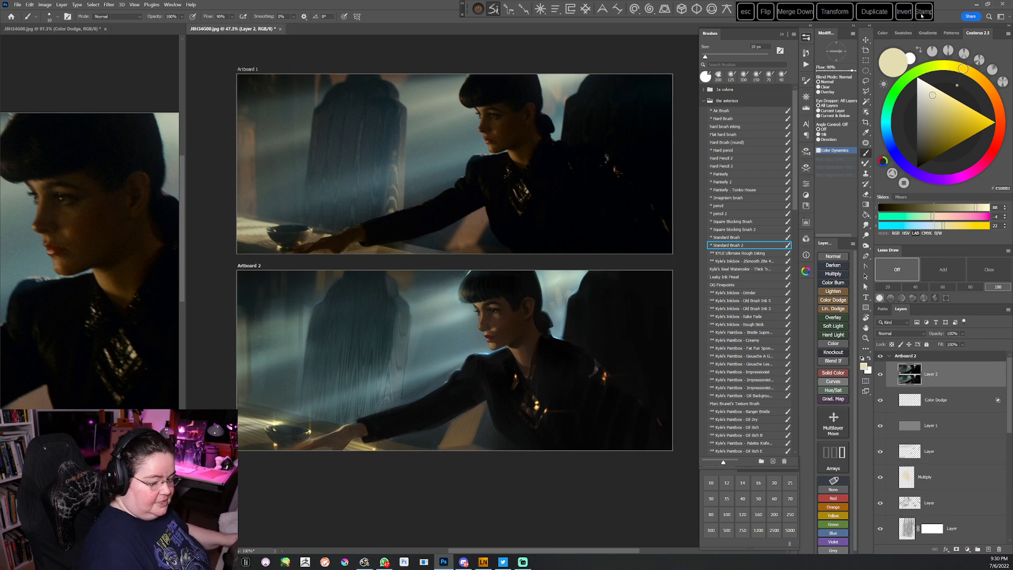
pyautogui.click(93, 4)
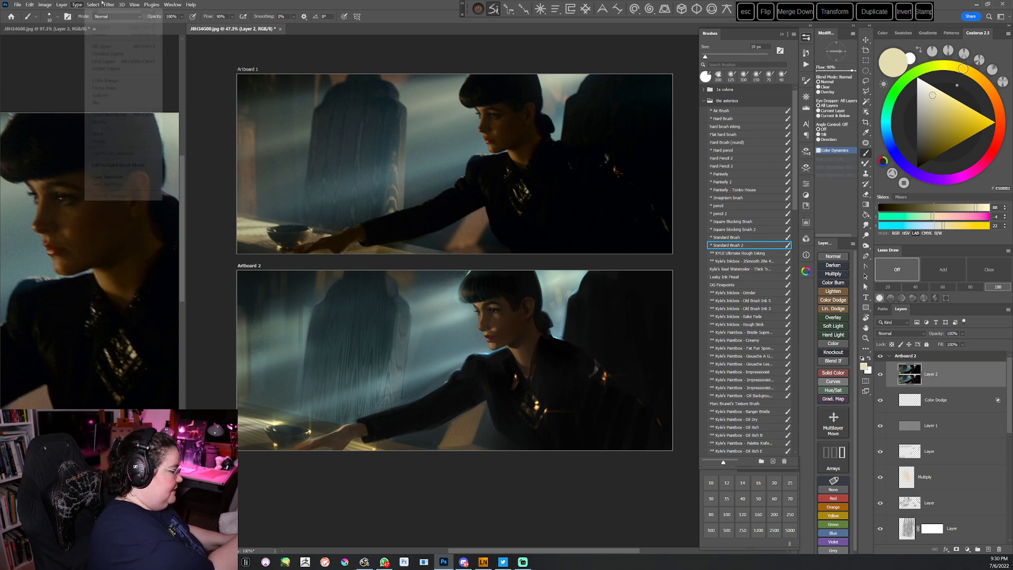
pyautogui.moveTo(109, 4)
pyautogui.moveTo(121, 148)
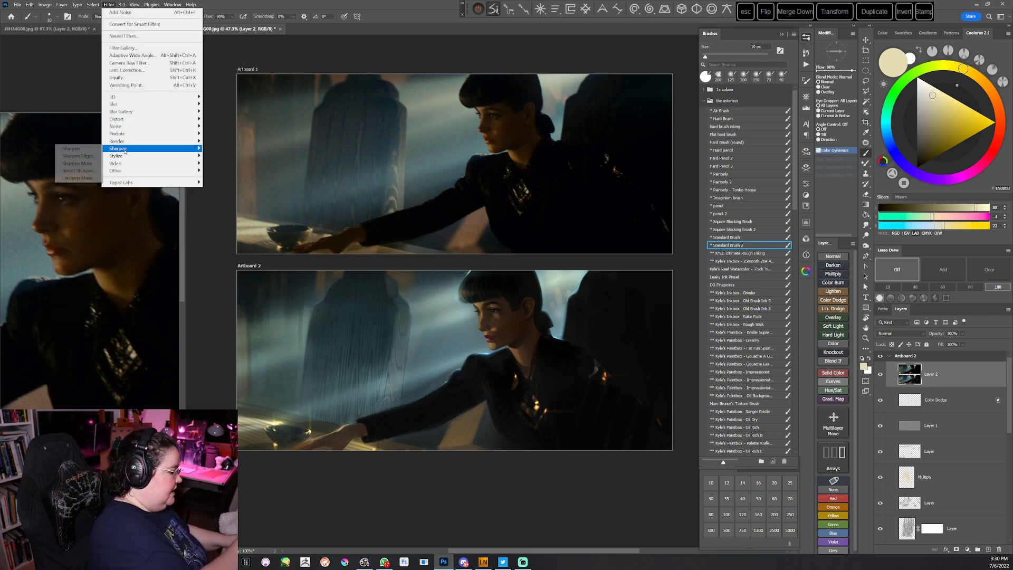
pyautogui.click(80, 178)
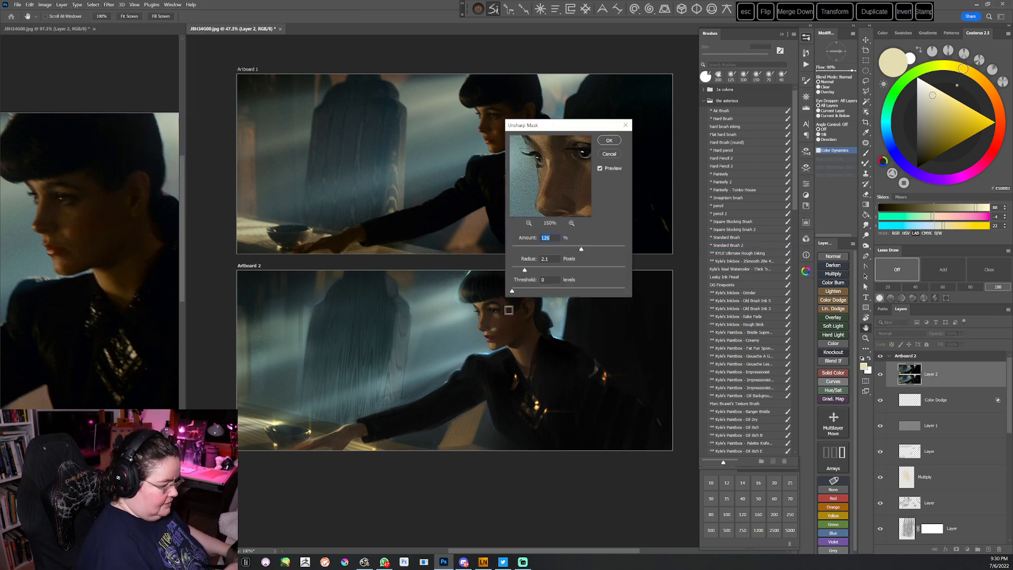
pyautogui.moveTo(577, 127); pyautogui.dragTo(630, 132)
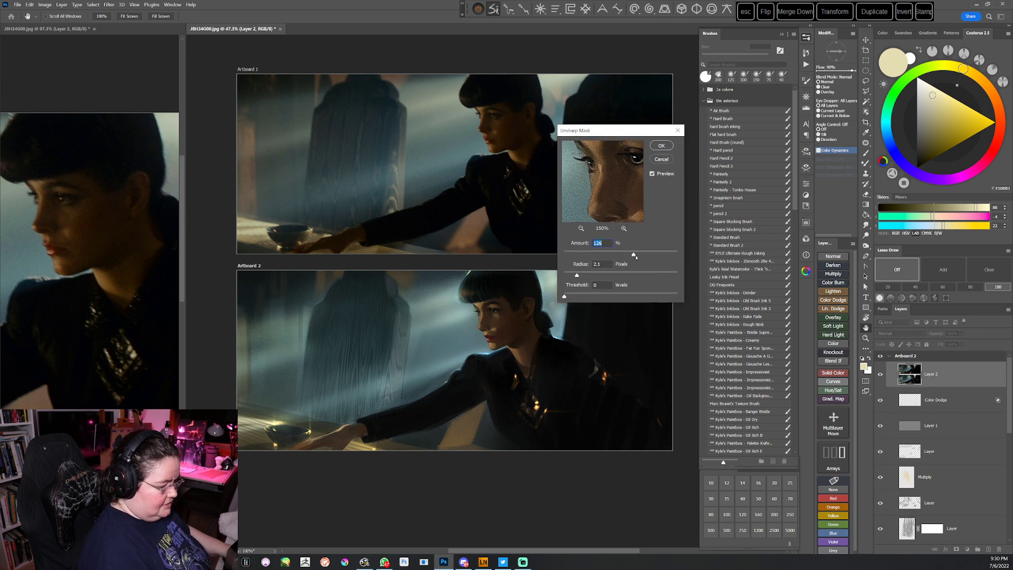
pyautogui.click(660, 146)
# Copy only the Artboard 2 area of the sharpened layer to a new layer and delete the full merged layer
pyautogui.press('m')
pyautogui.moveTo(230, 268); pyautogui.dragTo(725, 528)
pyautogui.hotkey('ctrl', 'j')
pyautogui.click(937, 397)
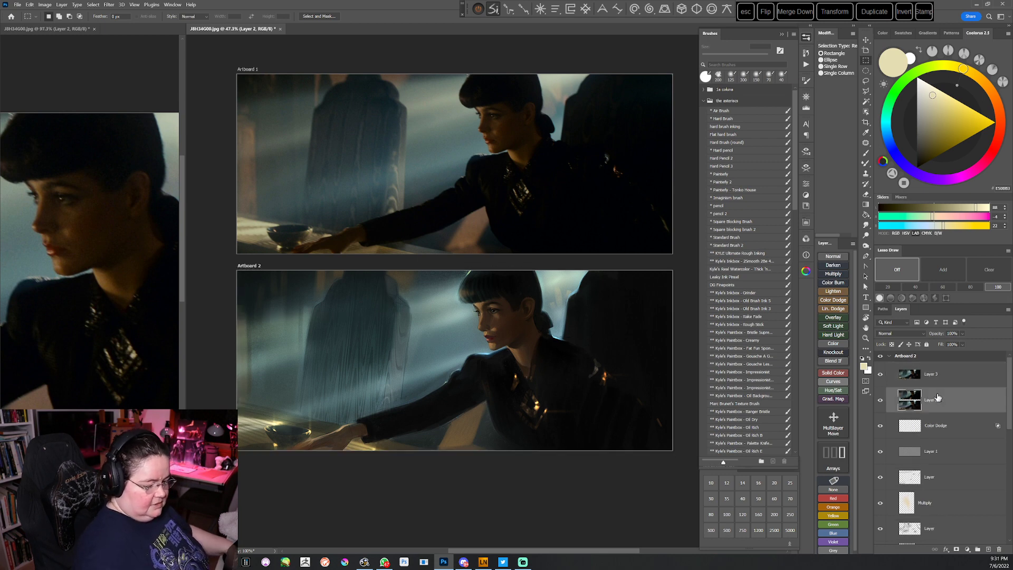
pyautogui.press('Delete')
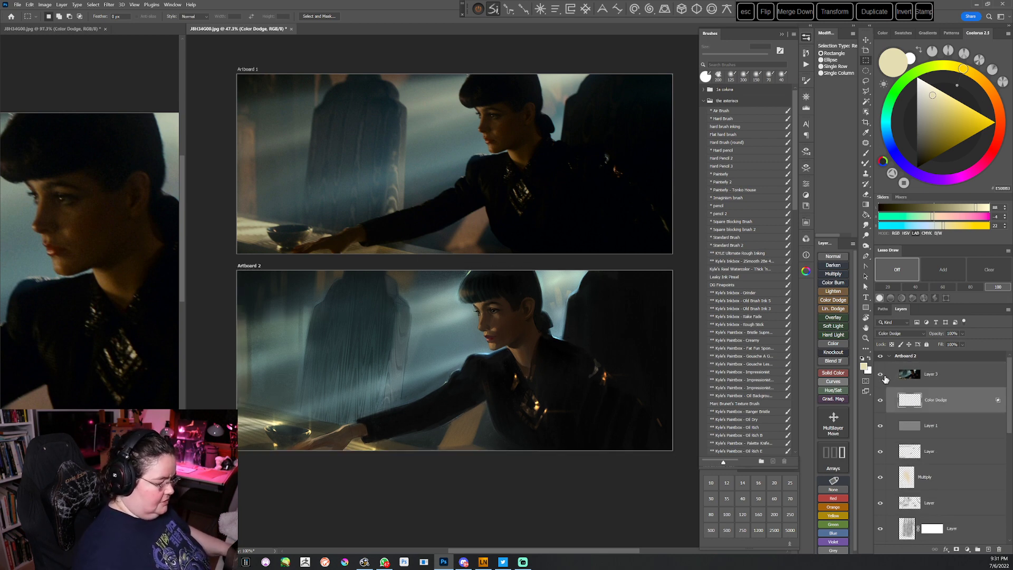
pyautogui.scroll(1, 630, 482)
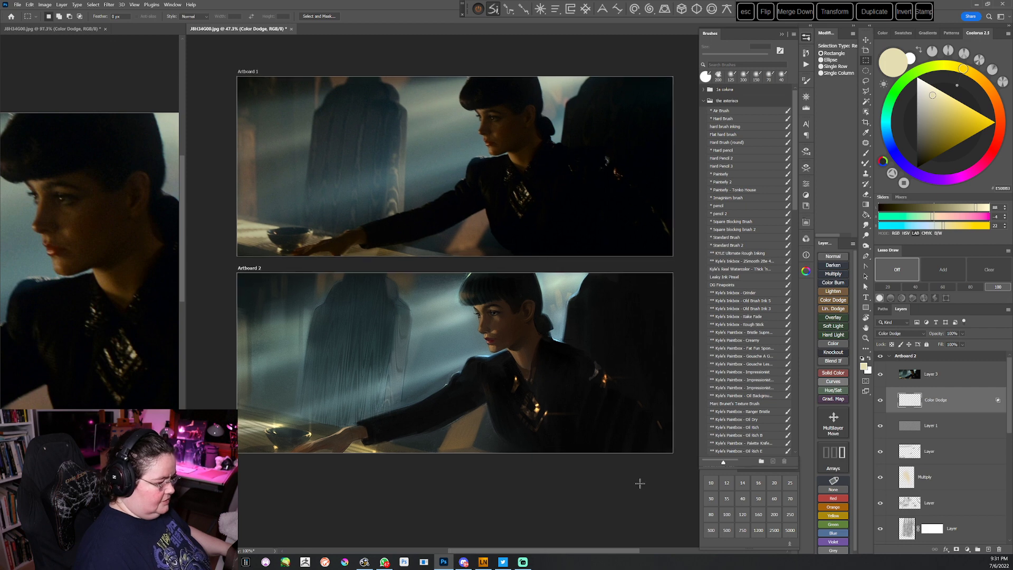